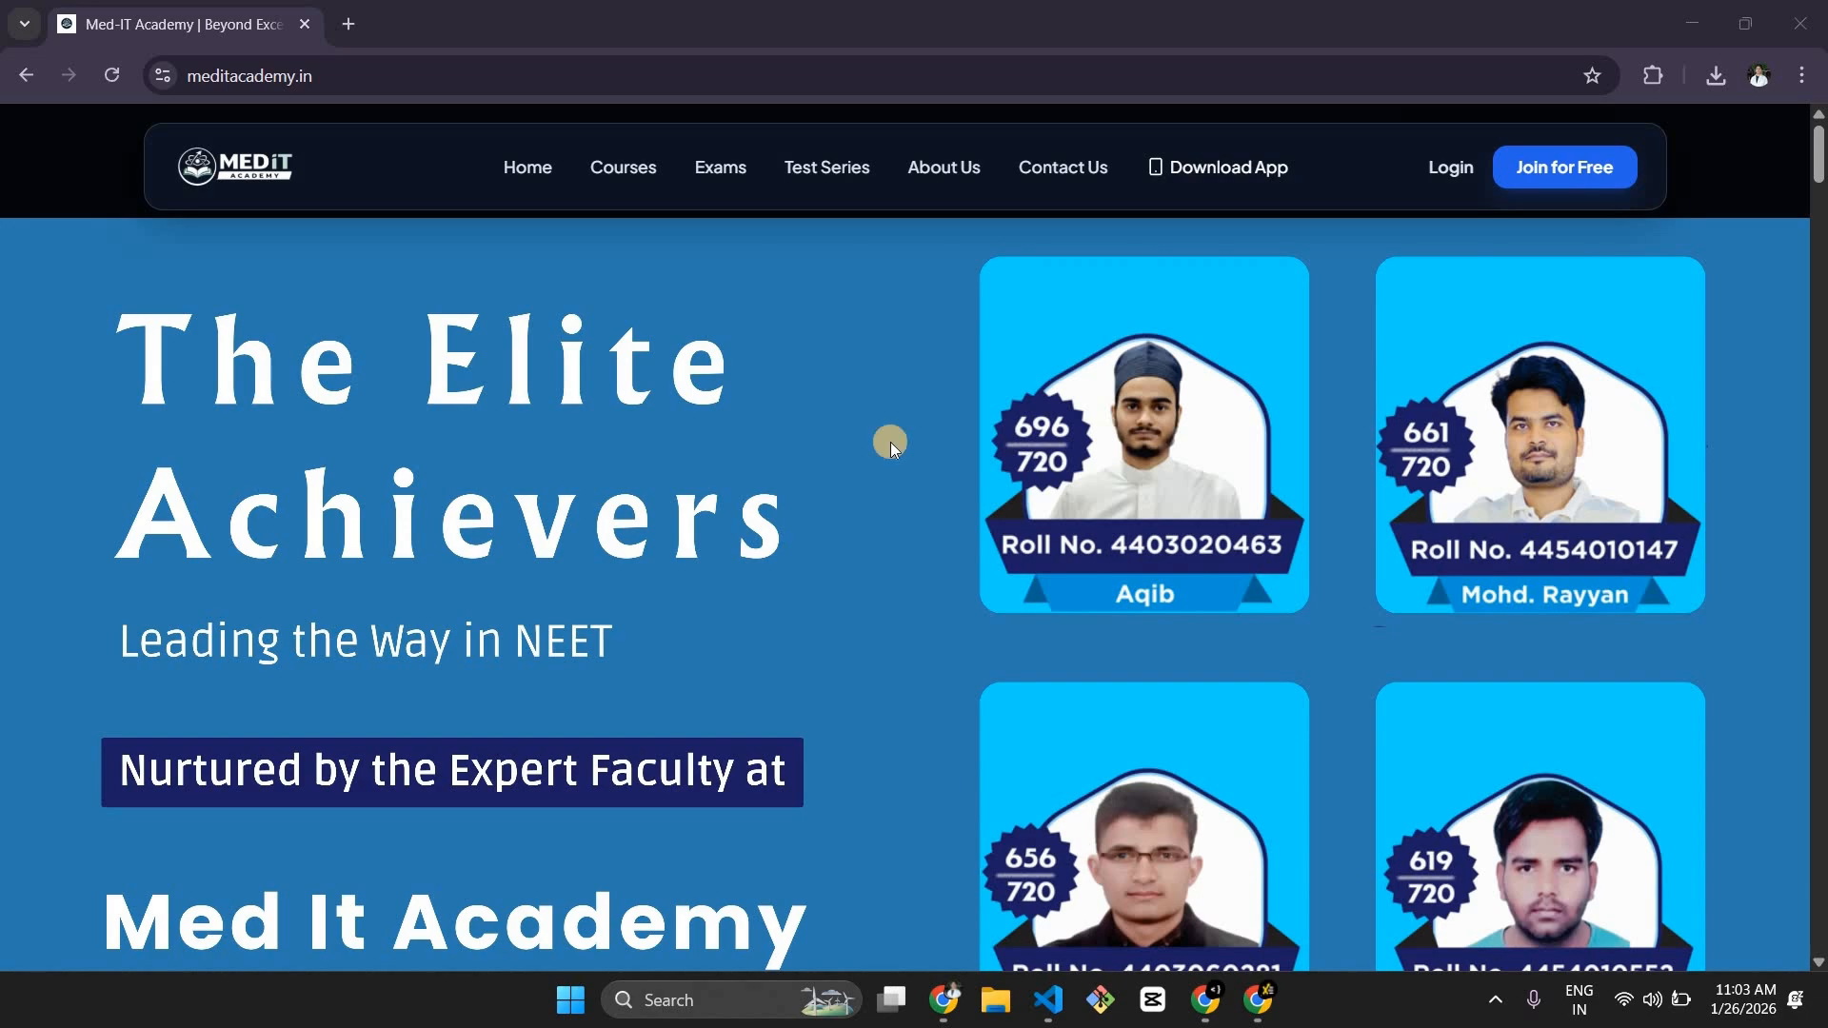
Scroll the home page past Elite Achievers and Our Doctors to The Ecosystem features.
{"action": "scroll", "coordinate": [890, 442], "scroll_direction": "down", "scroll_amount": 1}
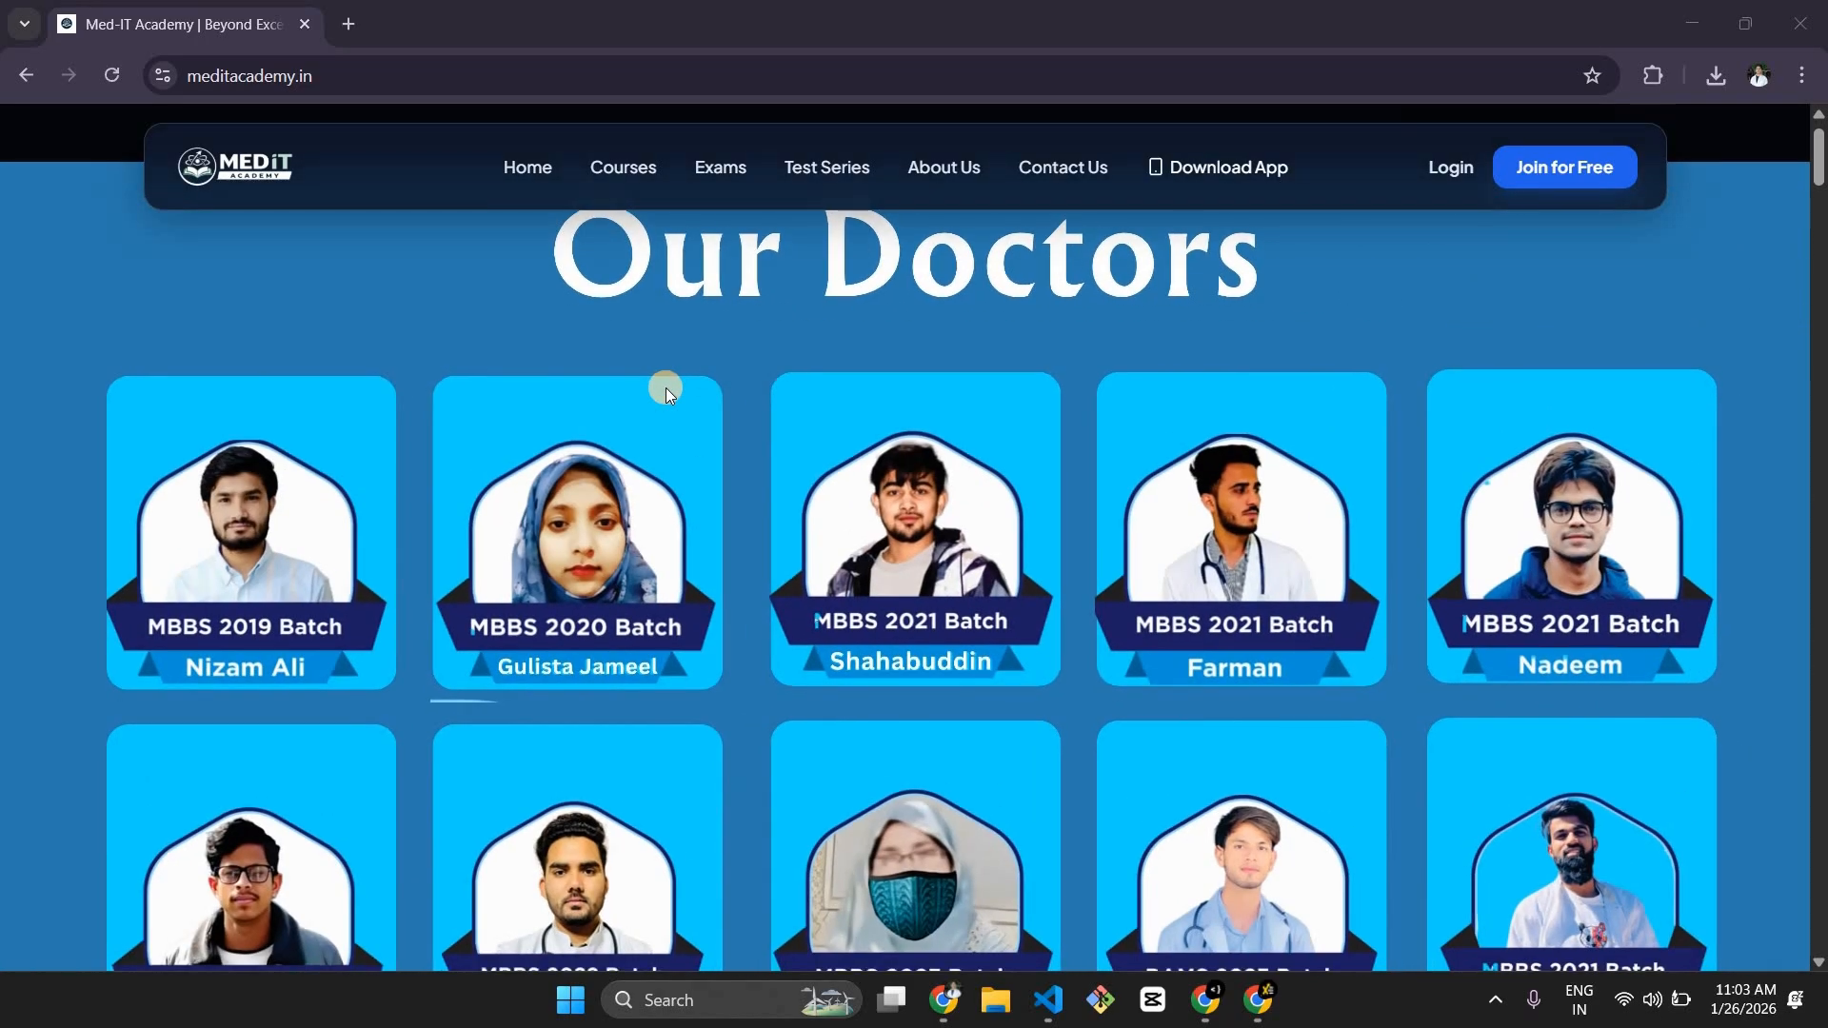
{"action": "scroll", "coordinate": [665, 386], "scroll_direction": "up", "scroll_amount": 1}
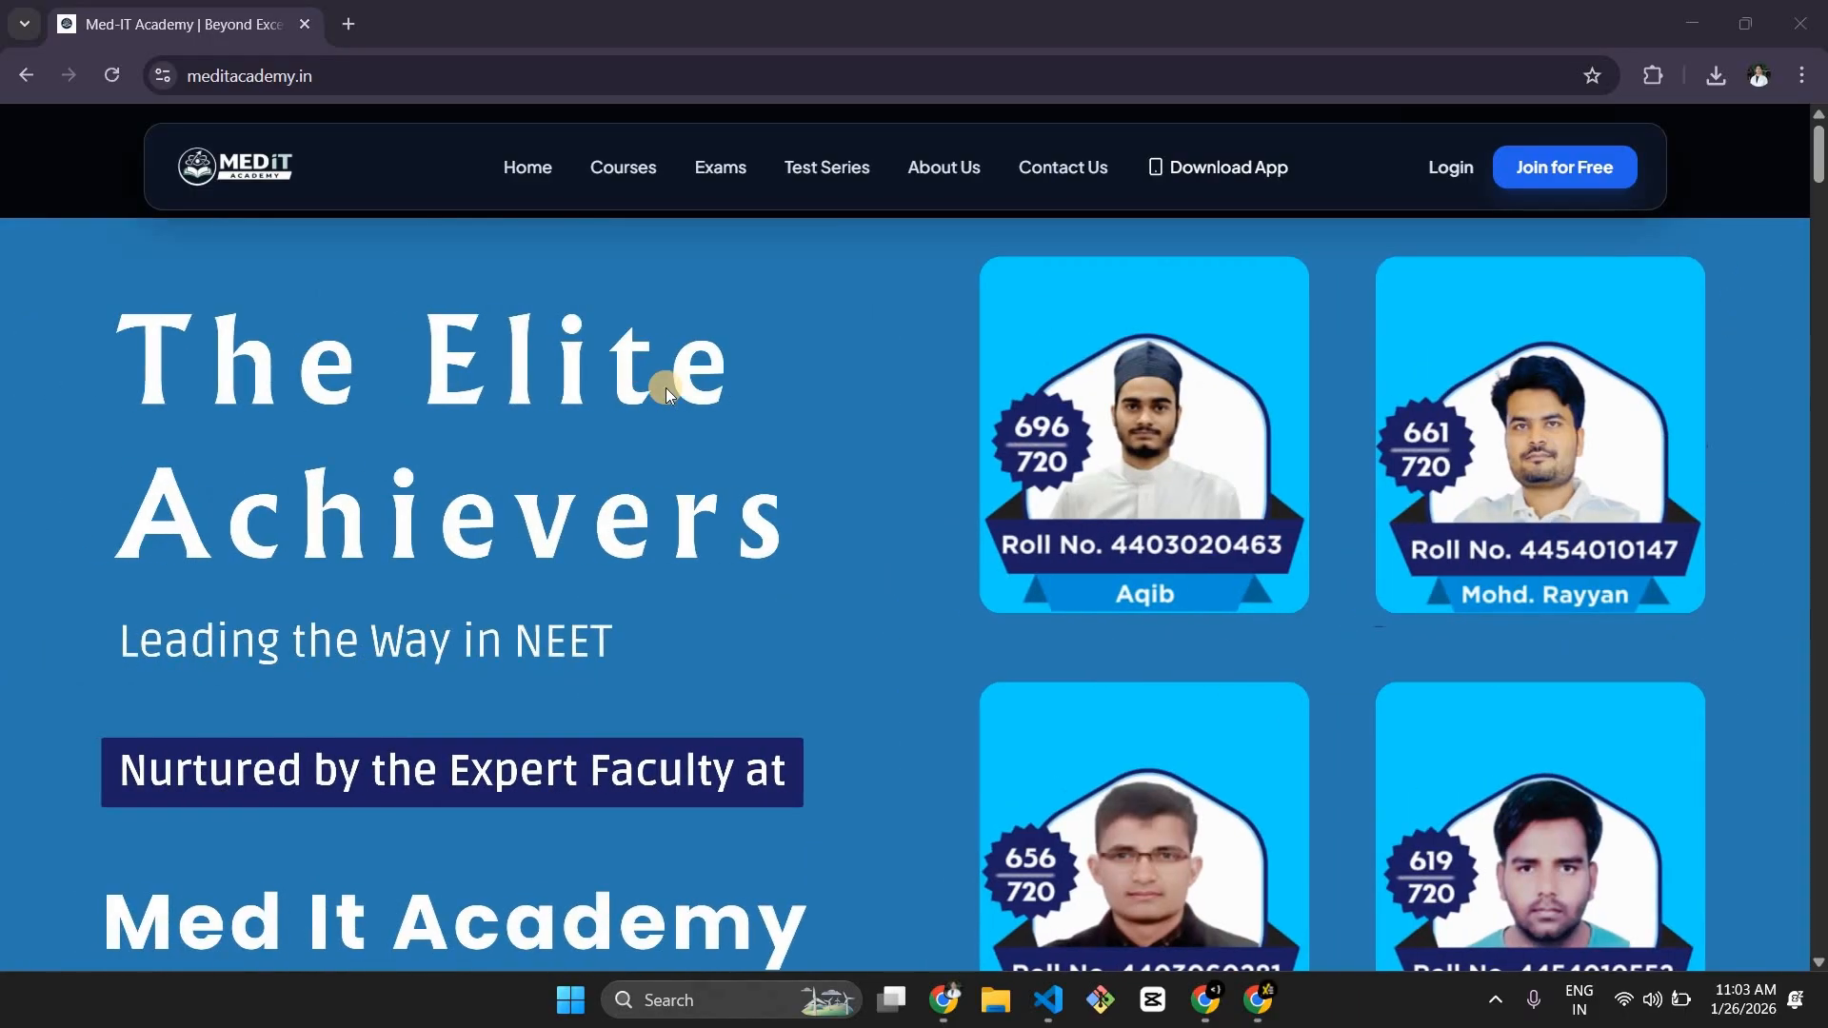
{"action": "scroll", "coordinate": [666, 393], "scroll_direction": "down", "scroll_amount": 1}
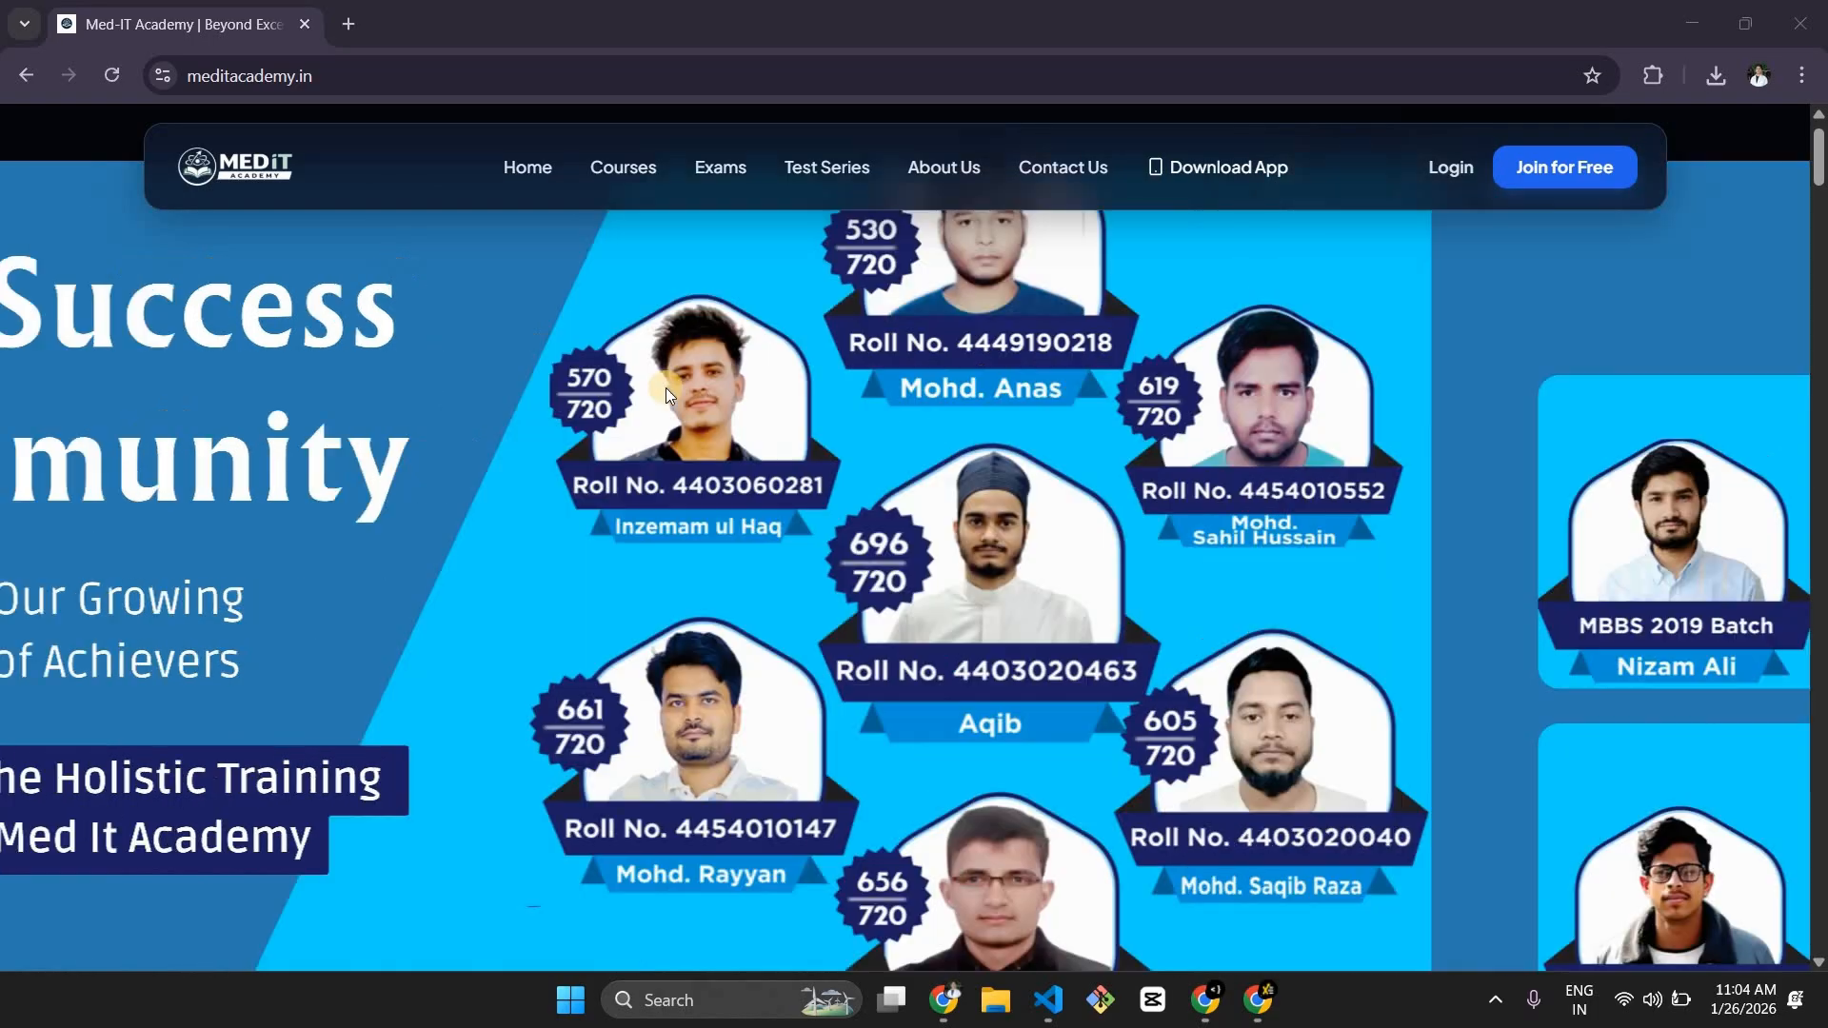
{"action": "scroll", "coordinate": [666, 387], "scroll_direction": "up", "scroll_amount": 1}
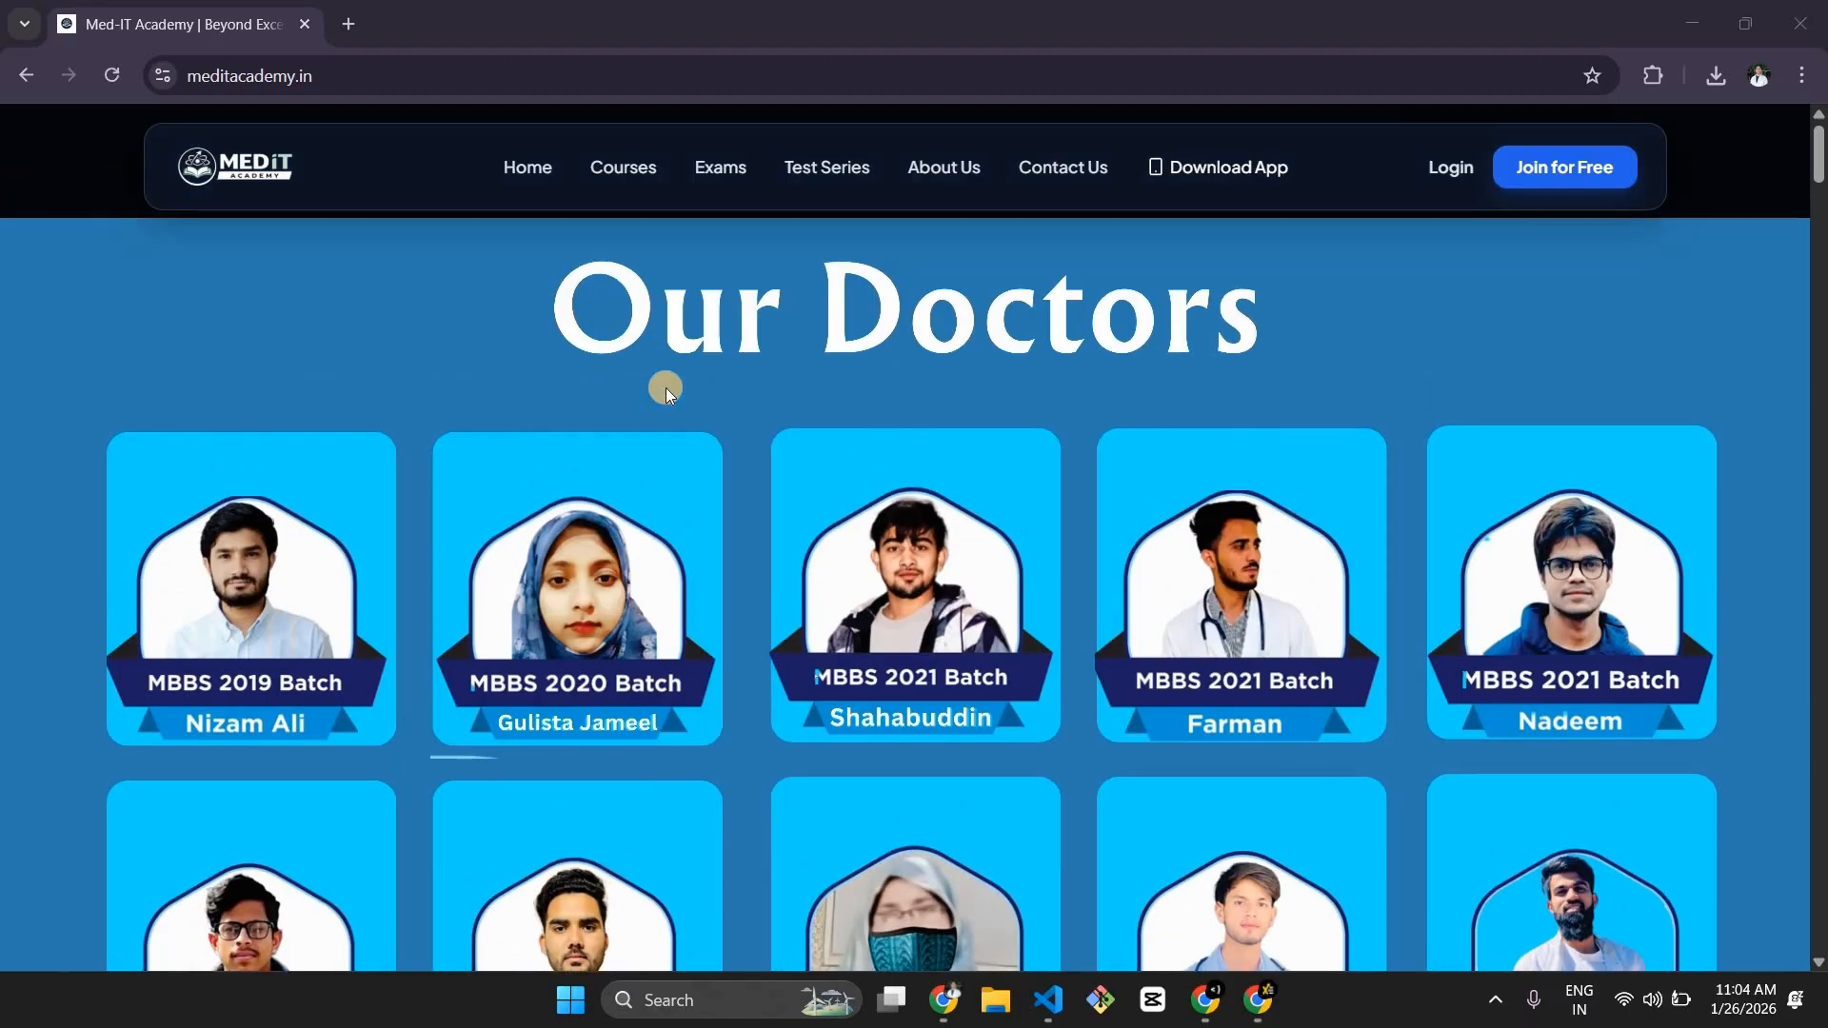
{"action": "scroll", "coordinate": [665, 387], "scroll_direction": "down", "scroll_amount": 5}
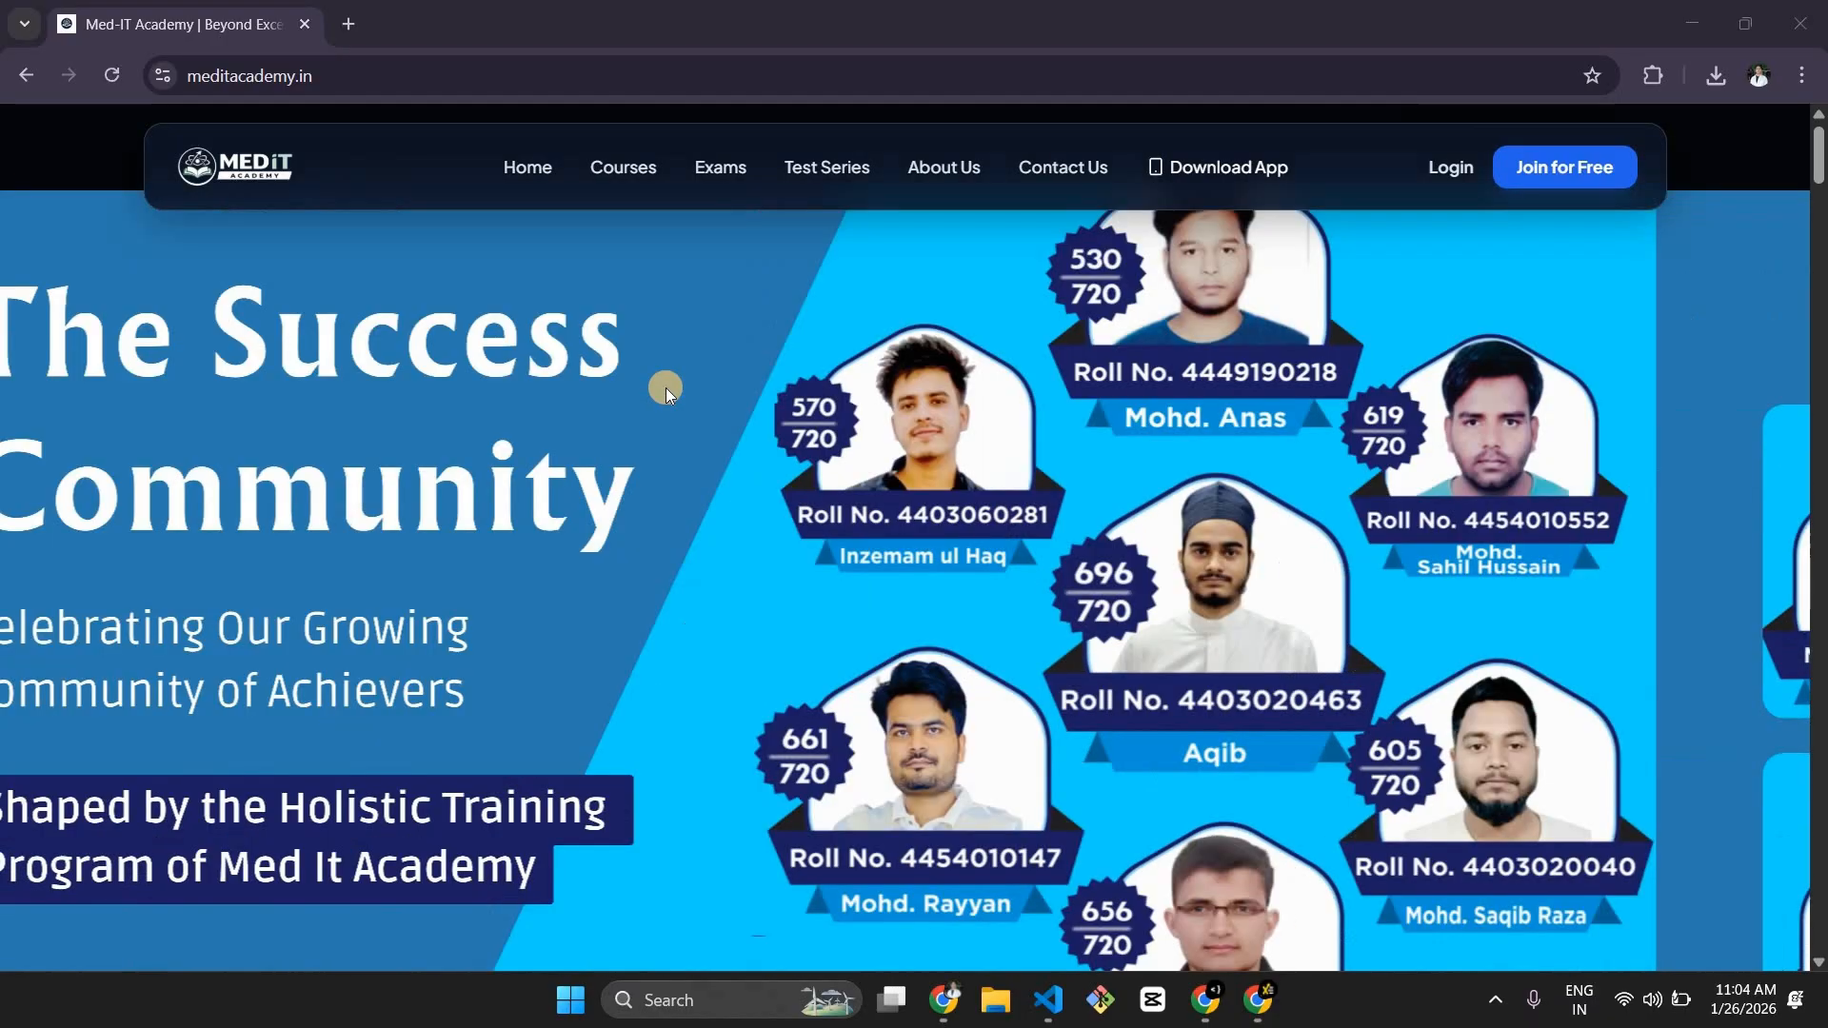
{"action": "scroll", "coordinate": [665, 387], "scroll_direction": "down", "scroll_amount": 5}
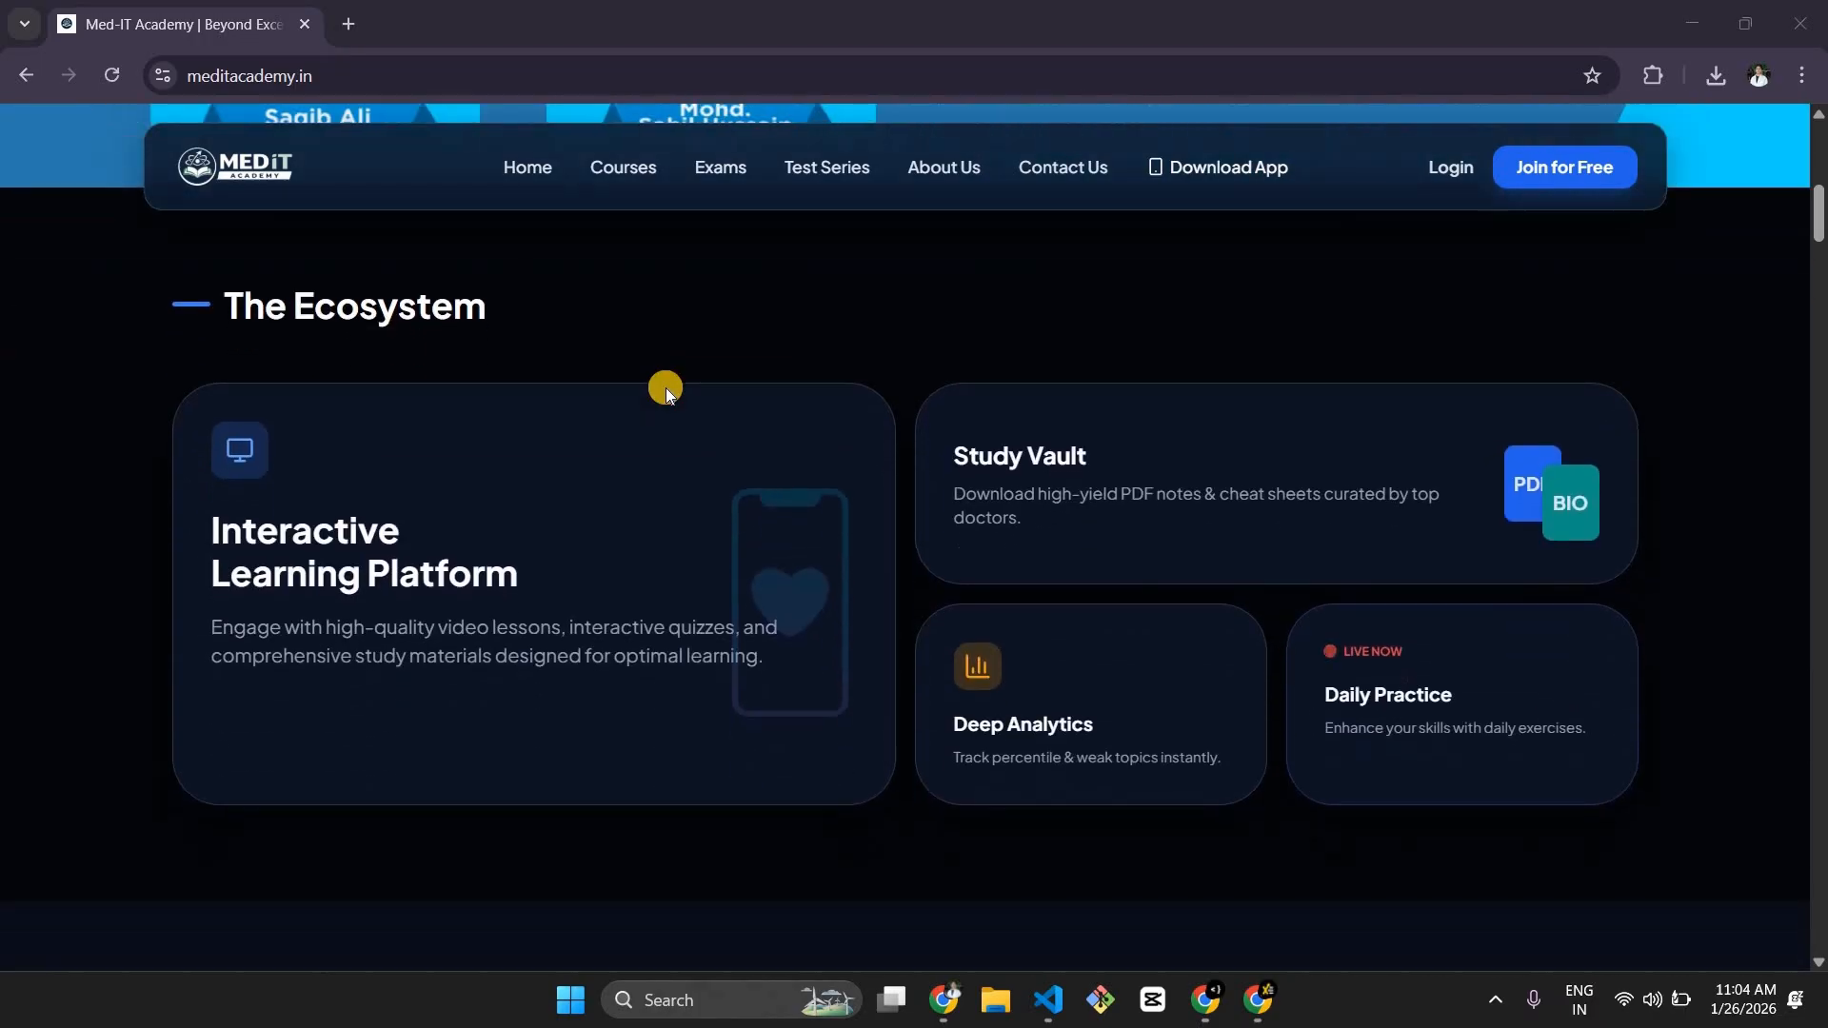
Scroll through the home page sections above the View All Courses link.
{"action": "scroll", "coordinate": [666, 387], "scroll_direction": "down", "scroll_amount": 3}
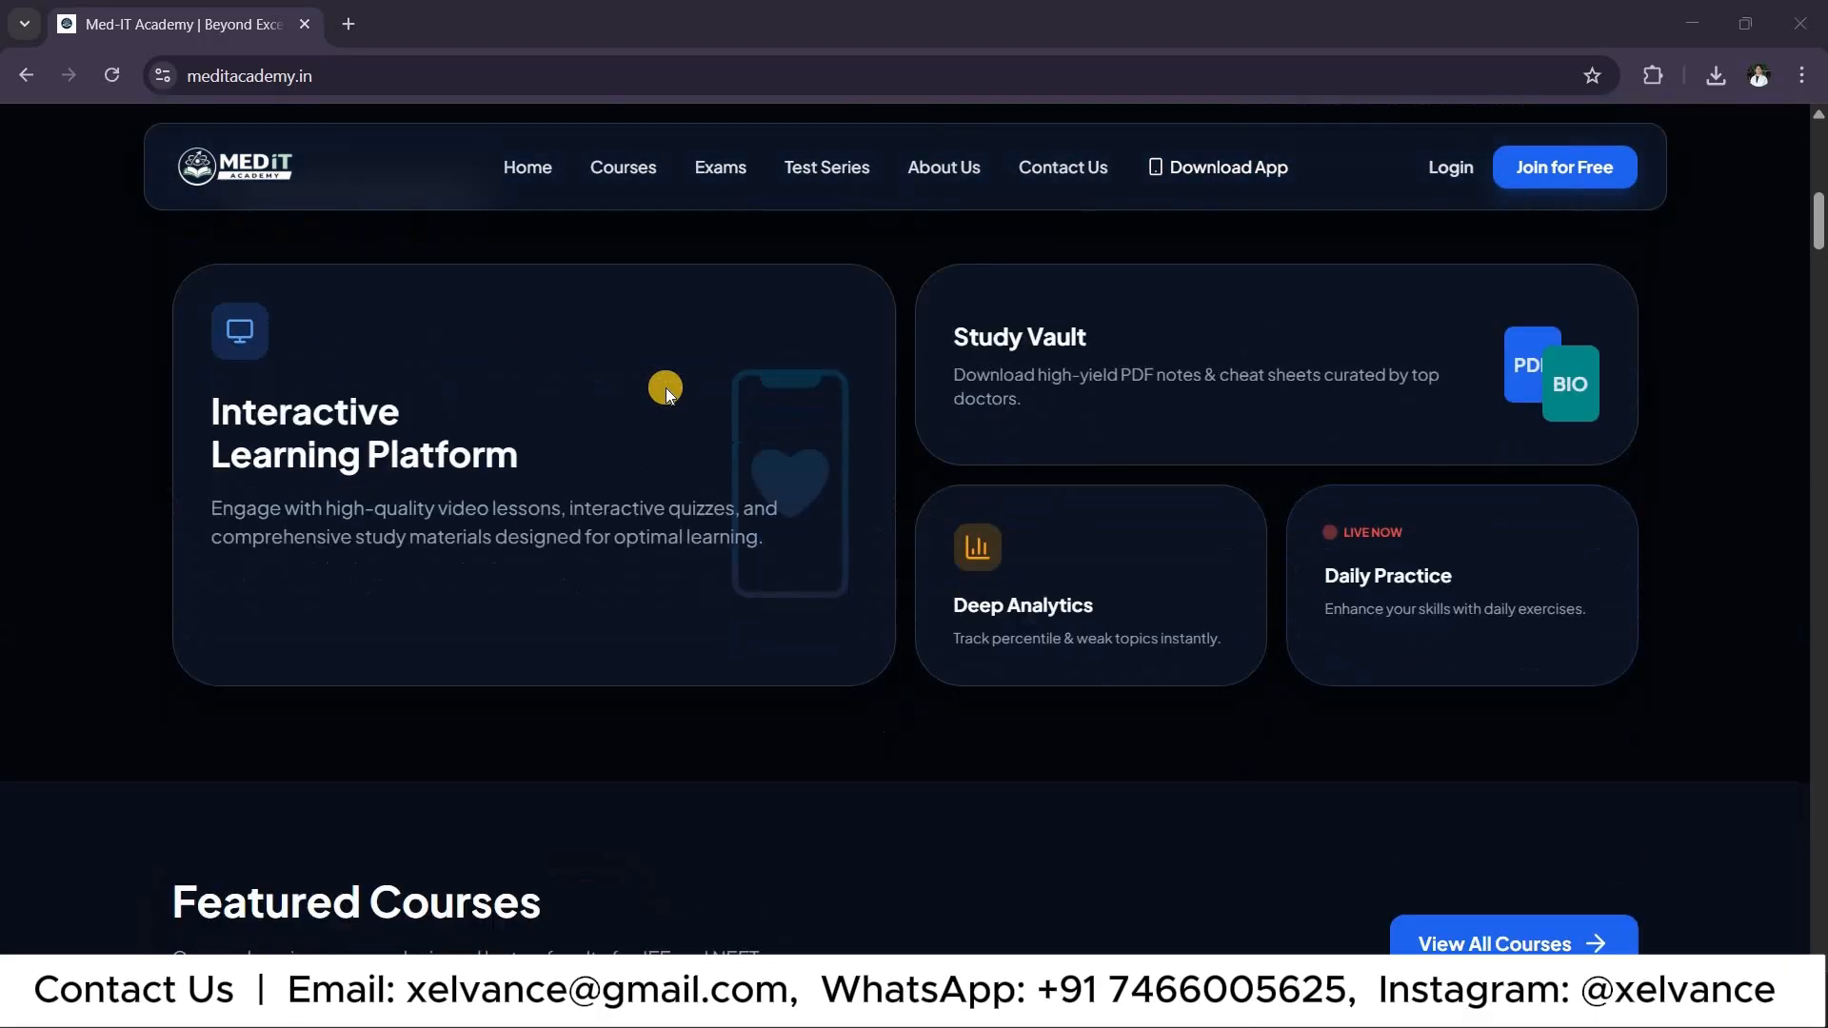
{"action": "scroll", "coordinate": [666, 387], "scroll_direction": "down", "scroll_amount": 3}
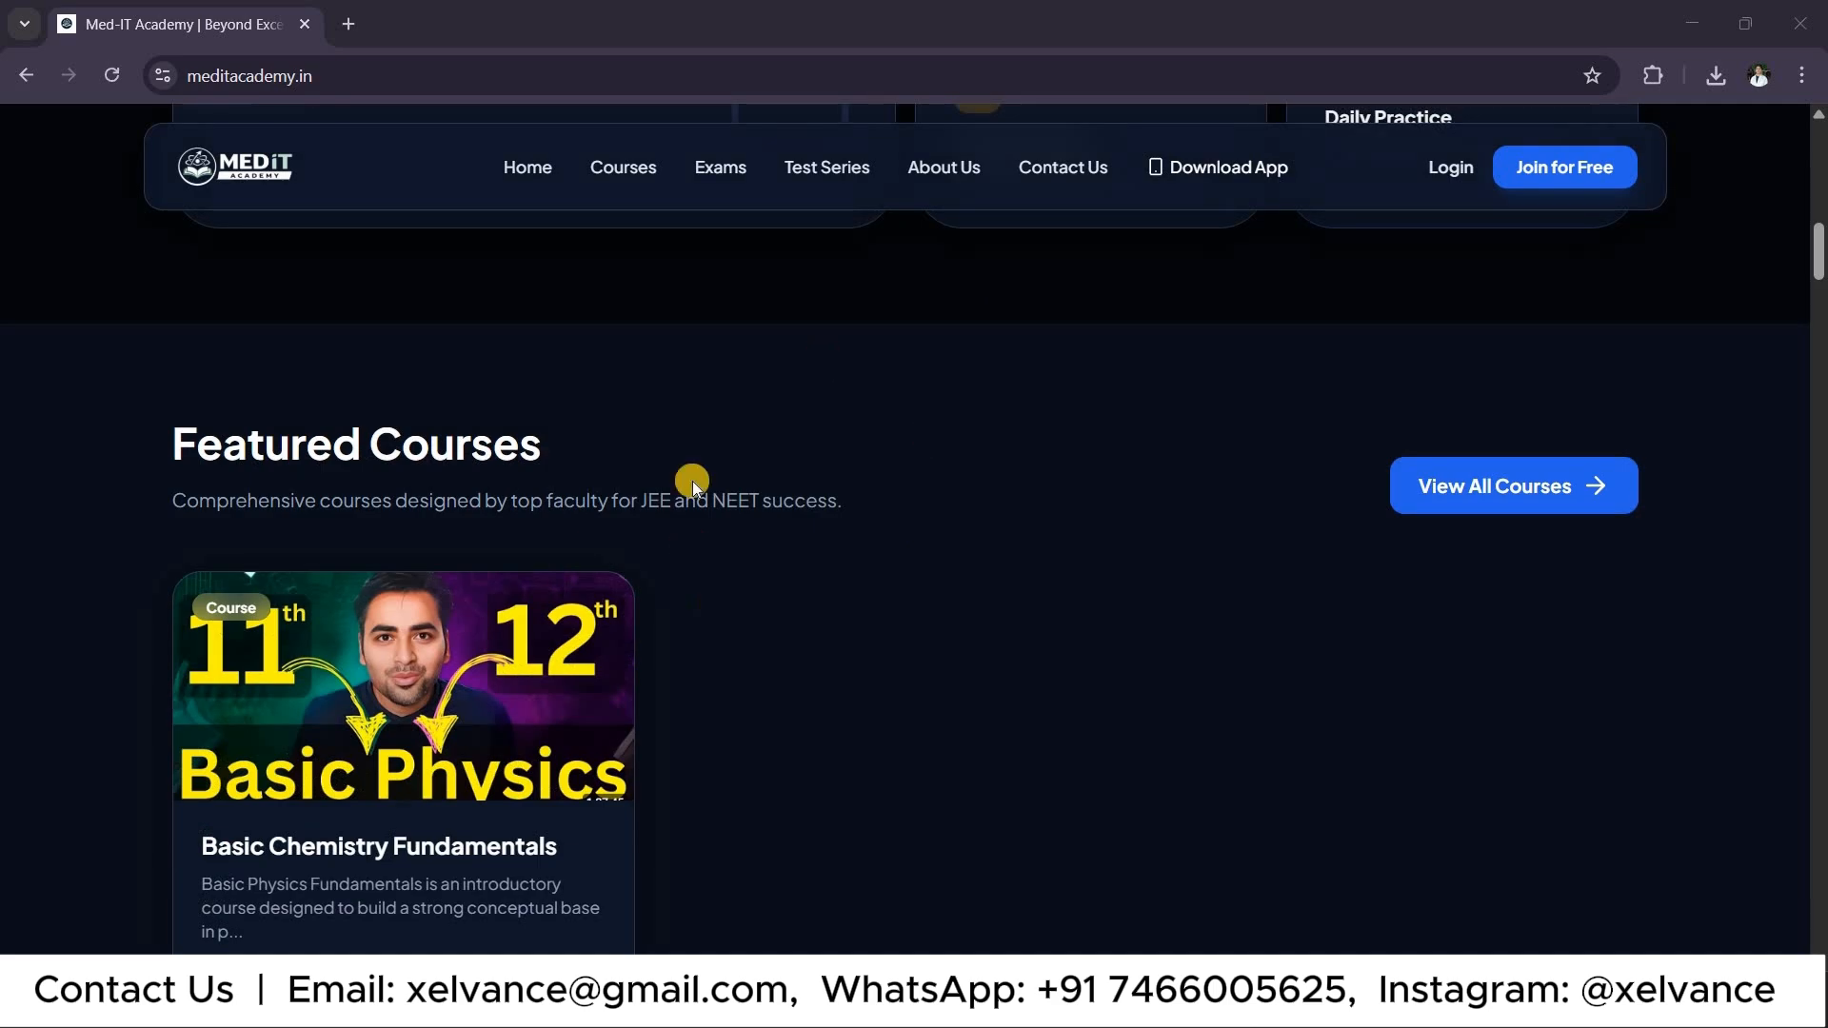
{"action": "scroll", "coordinate": [693, 482], "scroll_direction": "up", "scroll_amount": 1}
{"action": "scroll", "coordinate": [693, 482], "scroll_direction": "down", "scroll_amount": 1}
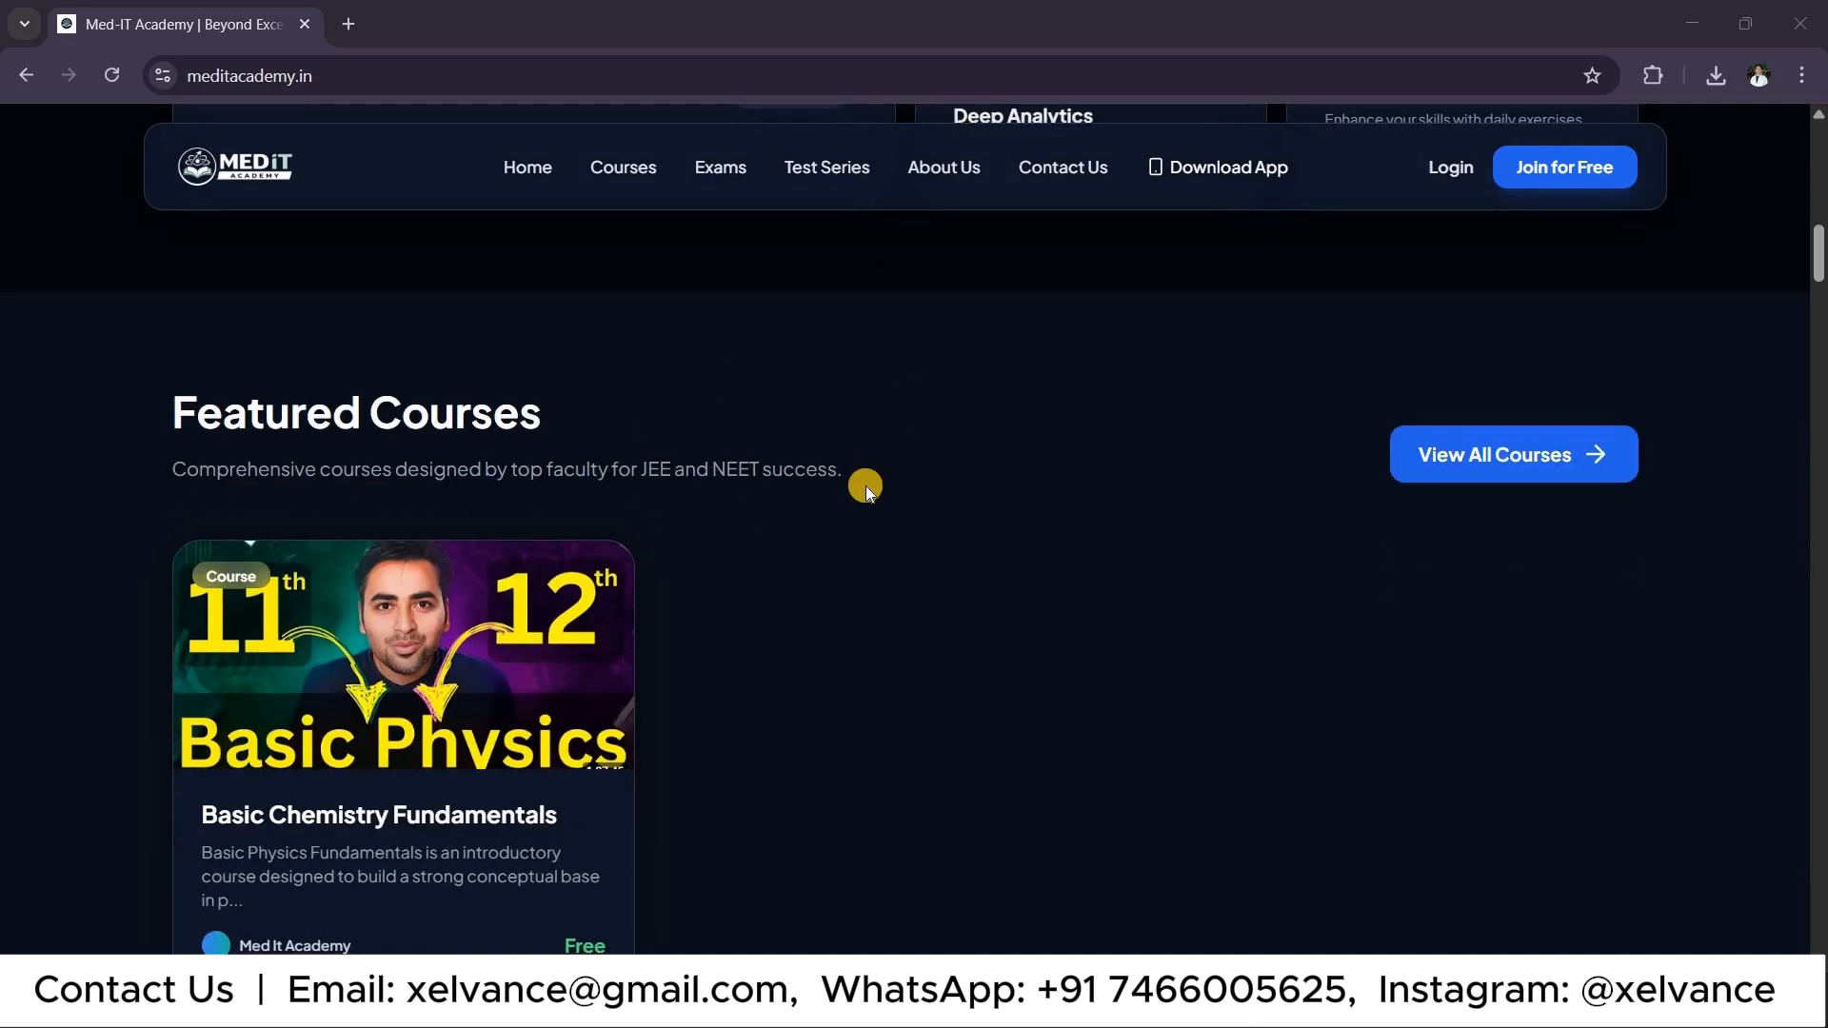
{"action": "scroll", "coordinate": [670, 653], "scroll_direction": "down", "scroll_amount": 1}
{"action": "scroll", "coordinate": [670, 654], "scroll_direction": "up", "scroll_amount": 1}
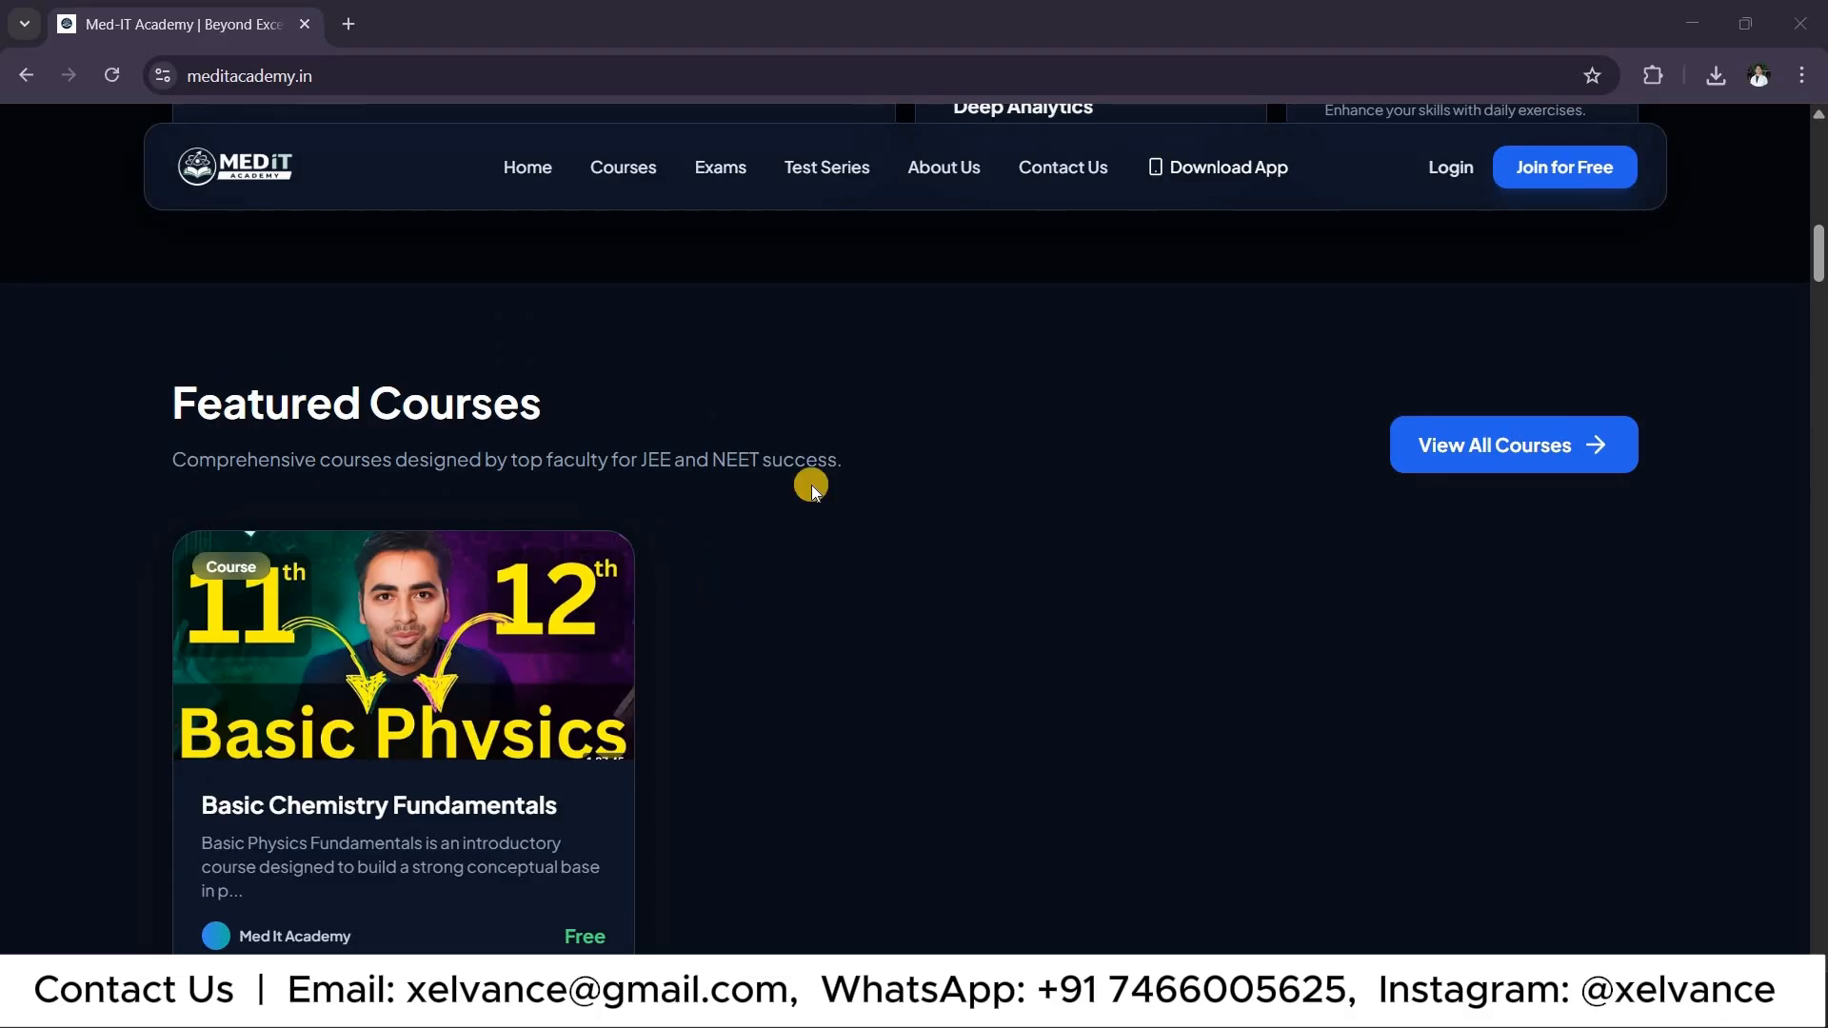
{"action": "scroll", "coordinate": [1338, 616], "scroll_direction": "up", "scroll_amount": 2}
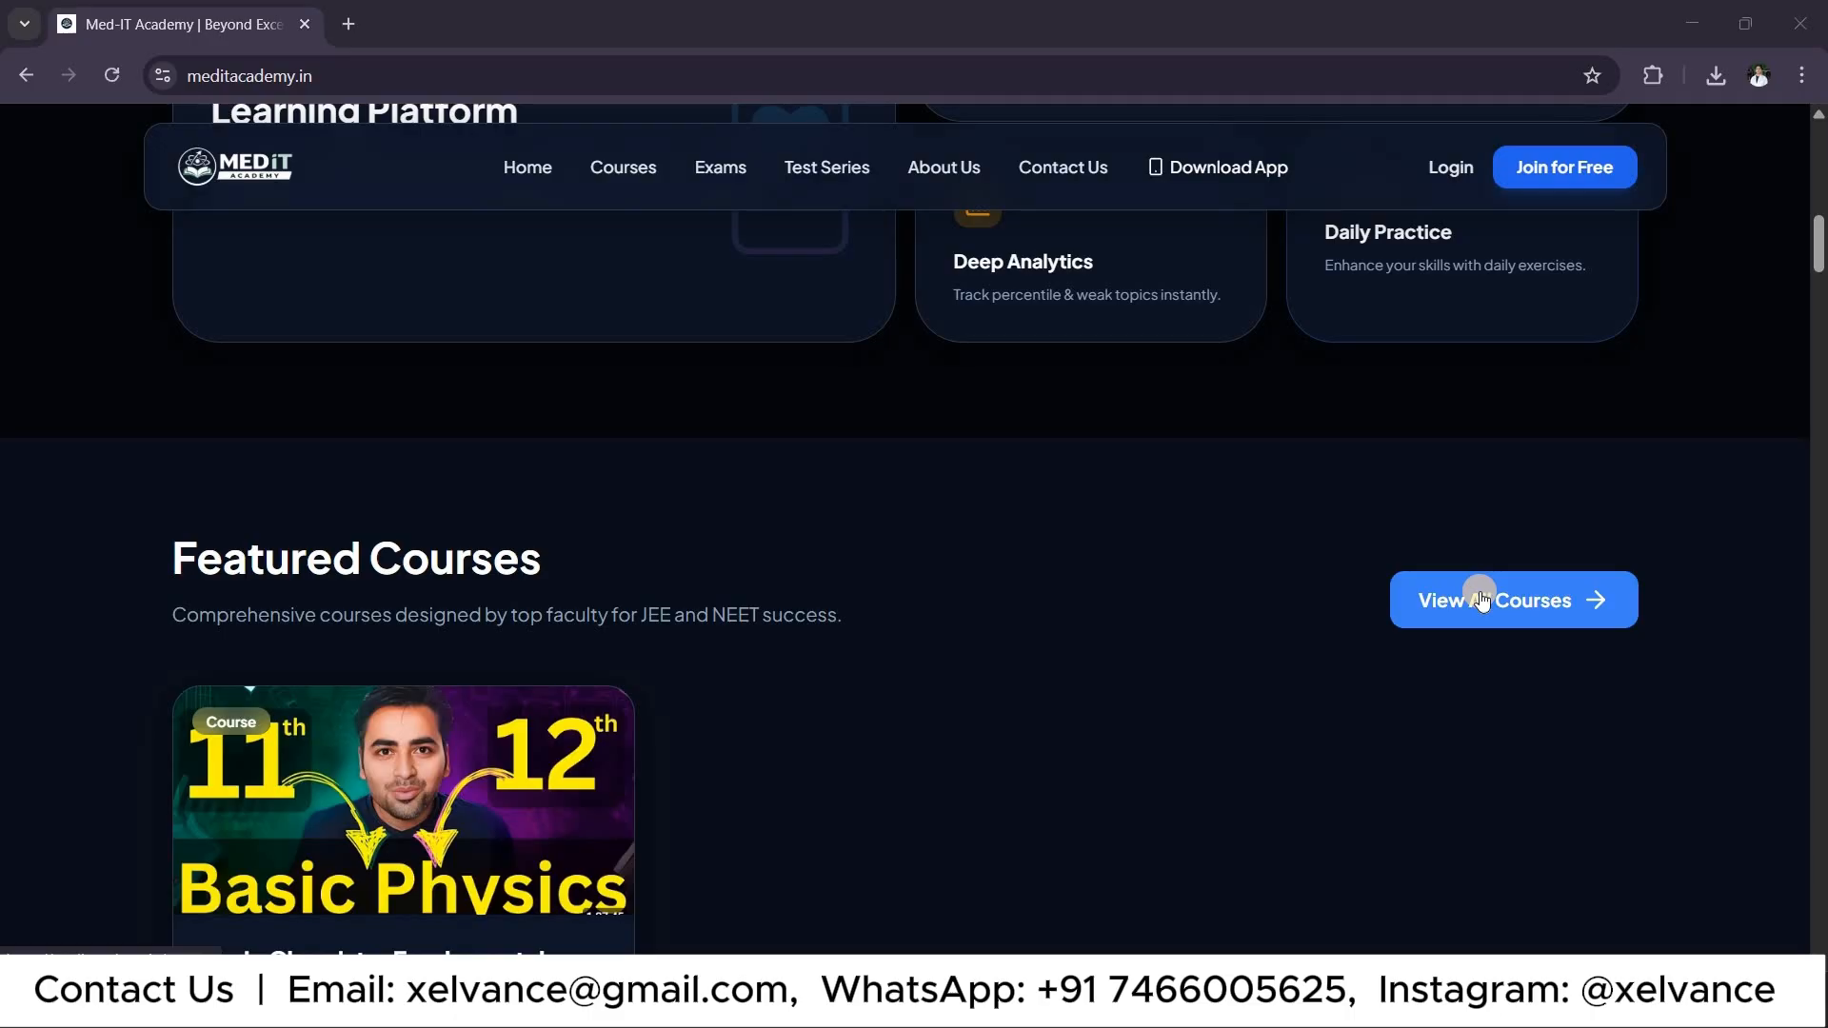
Browse the full courses page, then return home to the NTA Standard Test Series card.
{"action": "left_click", "coordinate": [1485, 603]}
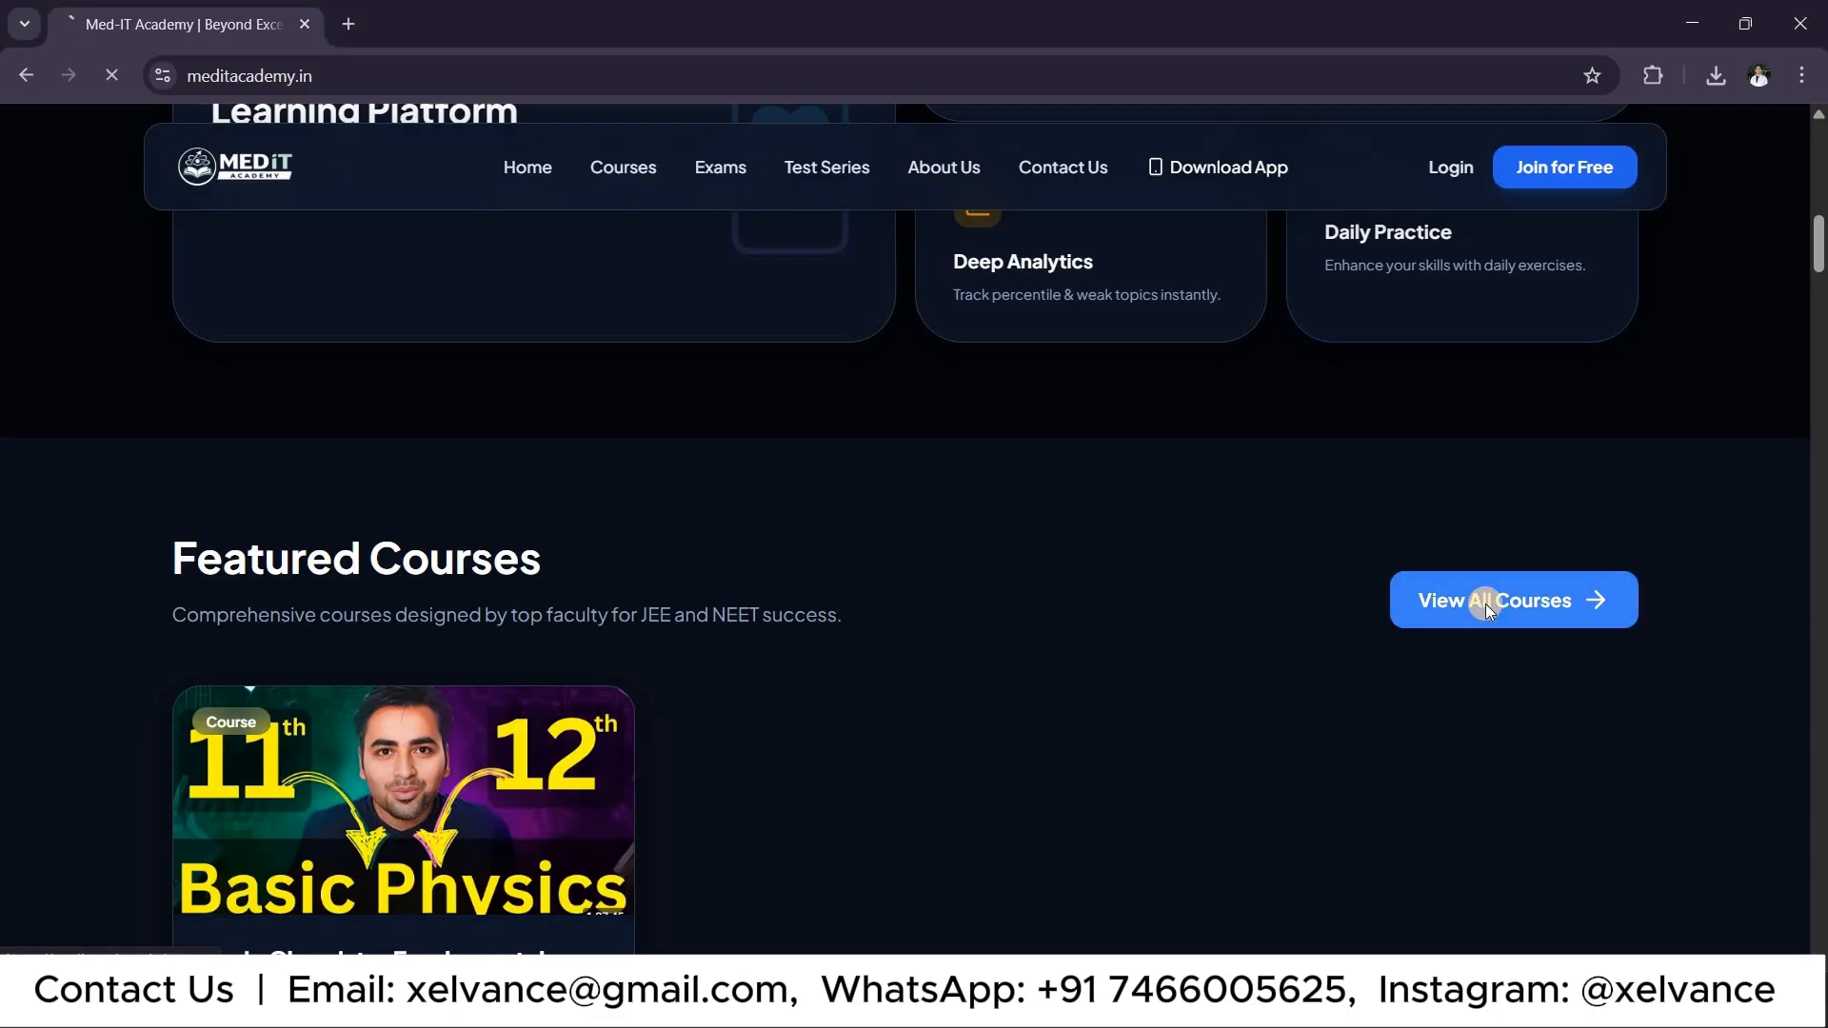
{"action": "scroll", "coordinate": [796, 616], "scroll_direction": "down", "scroll_amount": 3}
{"action": "scroll", "coordinate": [731, 318], "scroll_direction": "up", "scroll_amount": 3}
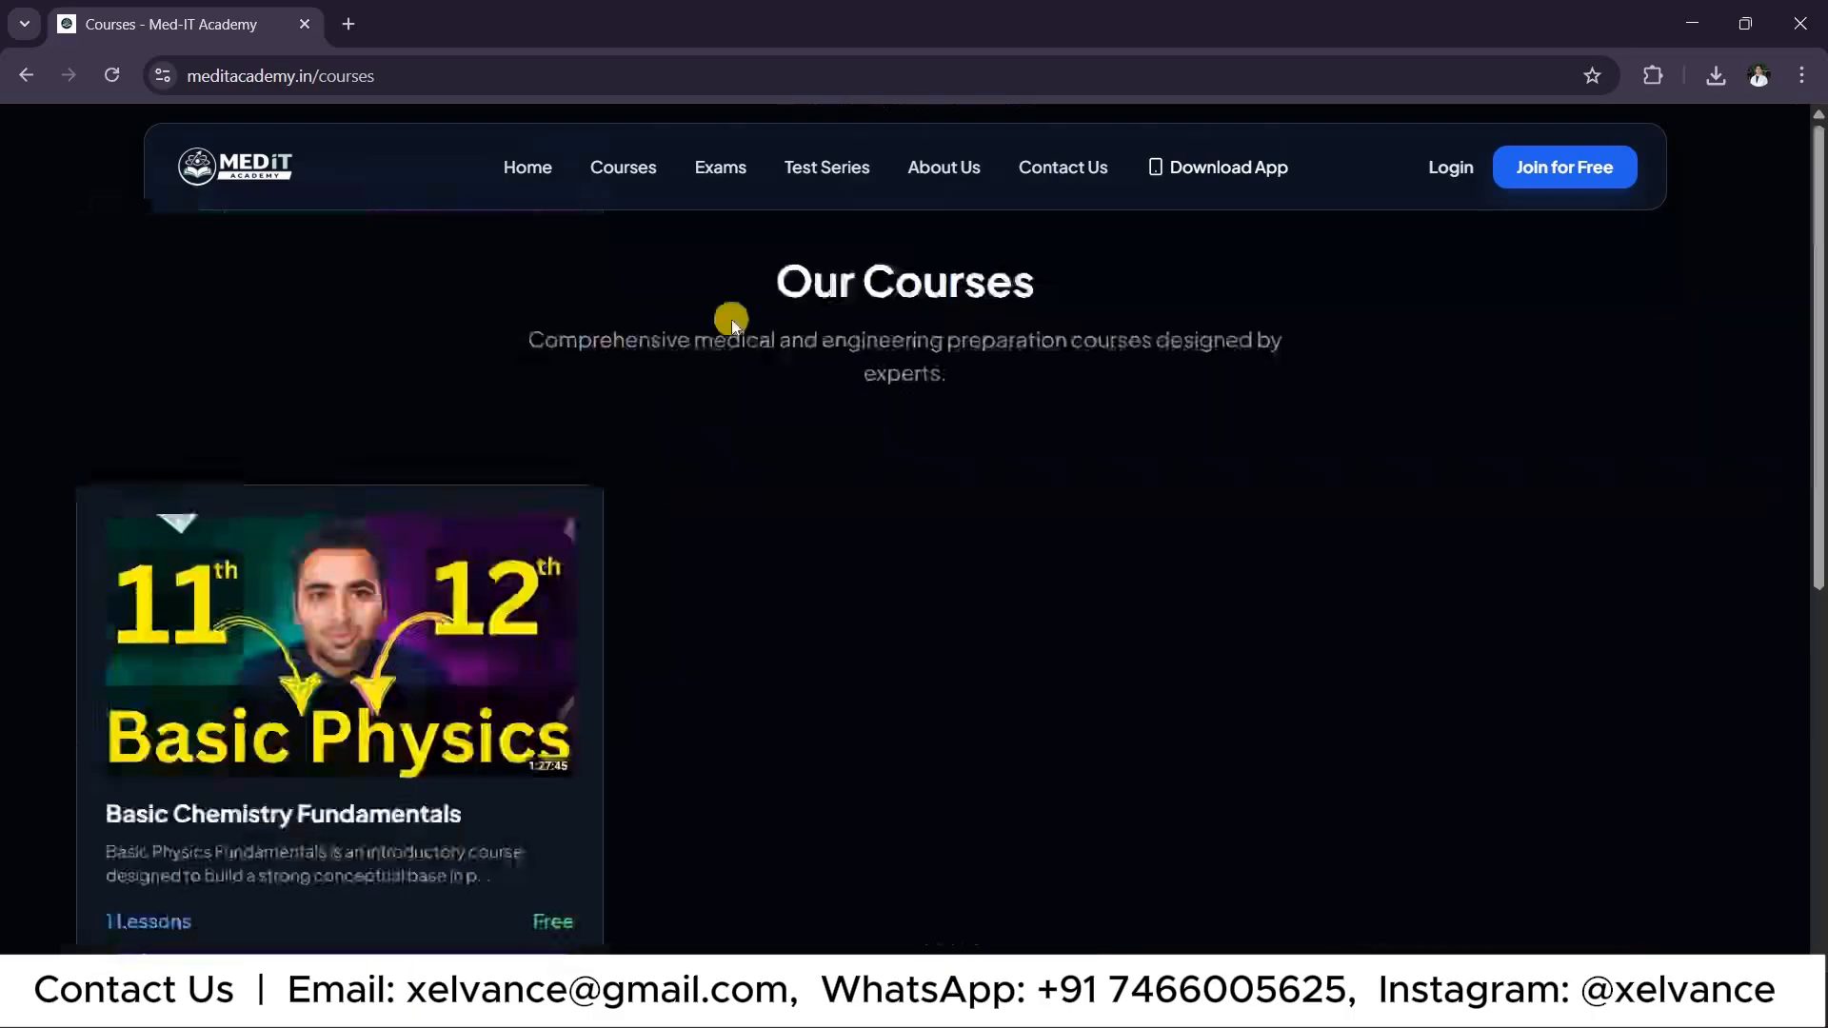
{"action": "scroll", "coordinate": [603, 640], "scroll_direction": "left", "scroll_amount": 5}
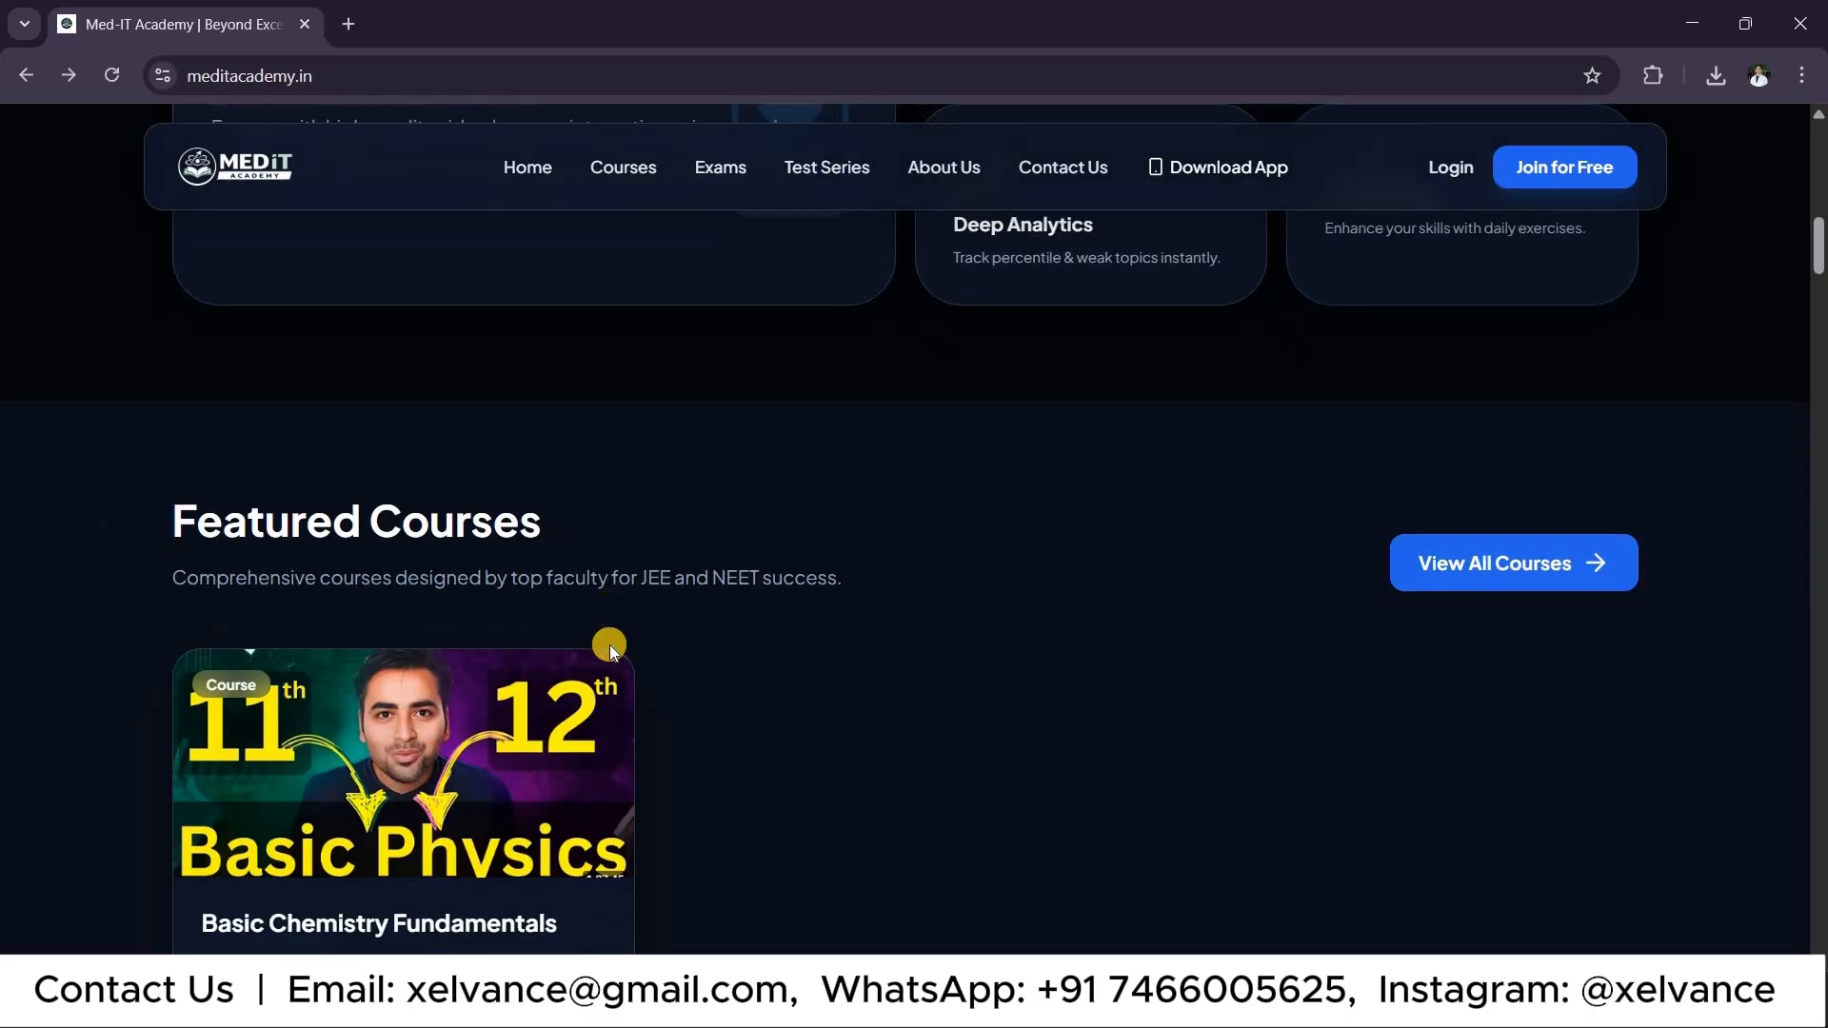
{"action": "scroll", "coordinate": [607, 644], "scroll_direction": "down", "scroll_amount": 9}
{"action": "scroll", "coordinate": [534, 375], "scroll_direction": "down", "scroll_amount": 2}
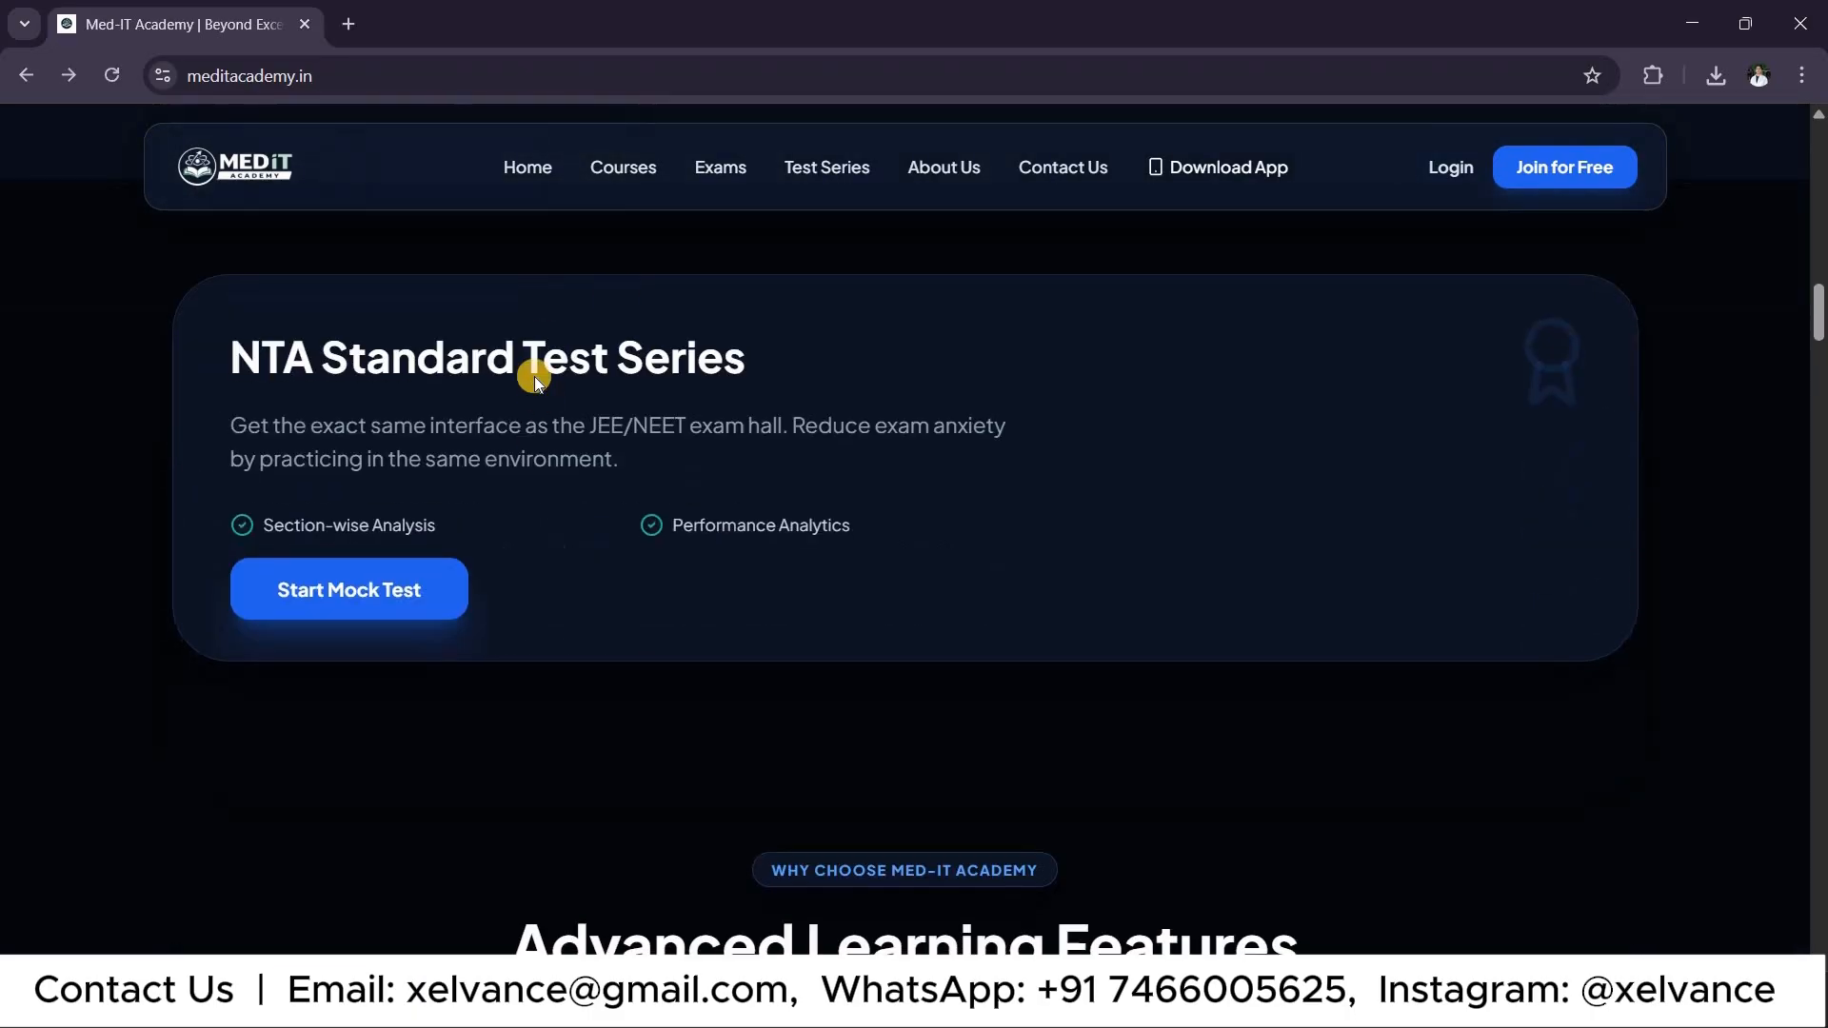
{"action": "scroll", "coordinate": [561, 499], "scroll_direction": "down", "scroll_amount": 1}
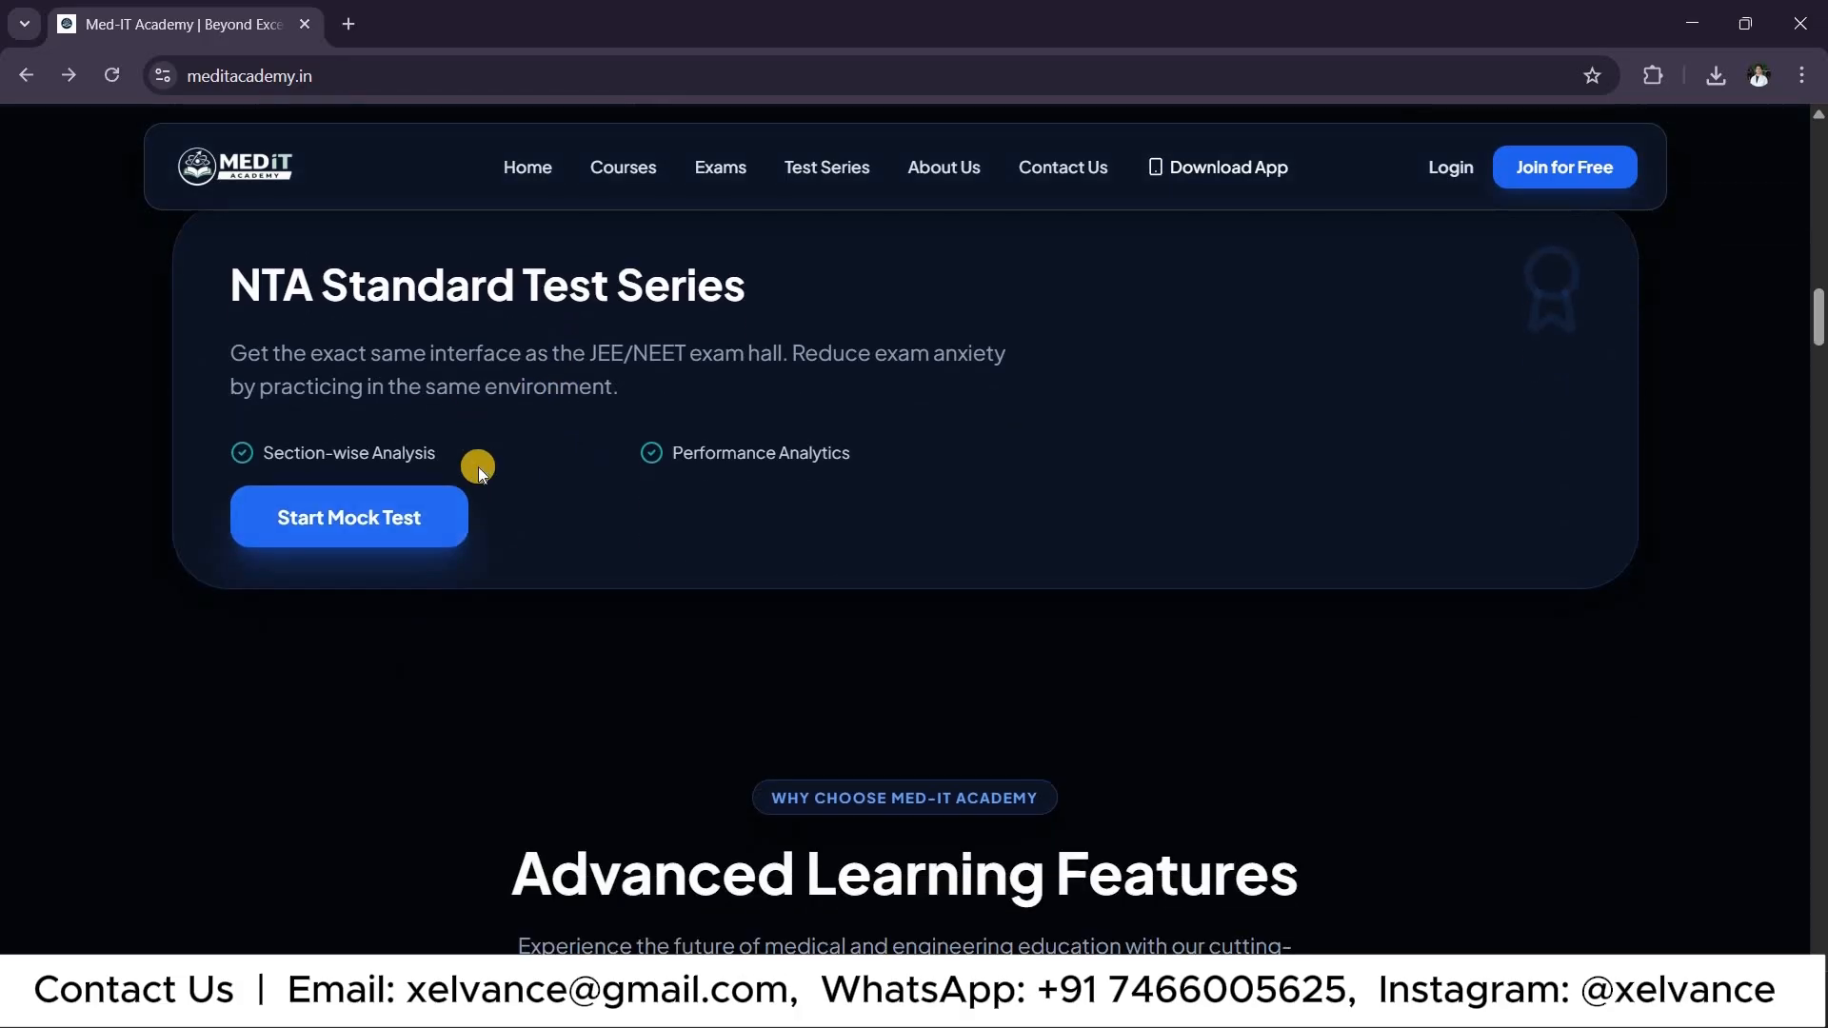
{"action": "scroll", "coordinate": [478, 467], "scroll_direction": "up", "scroll_amount": 1}
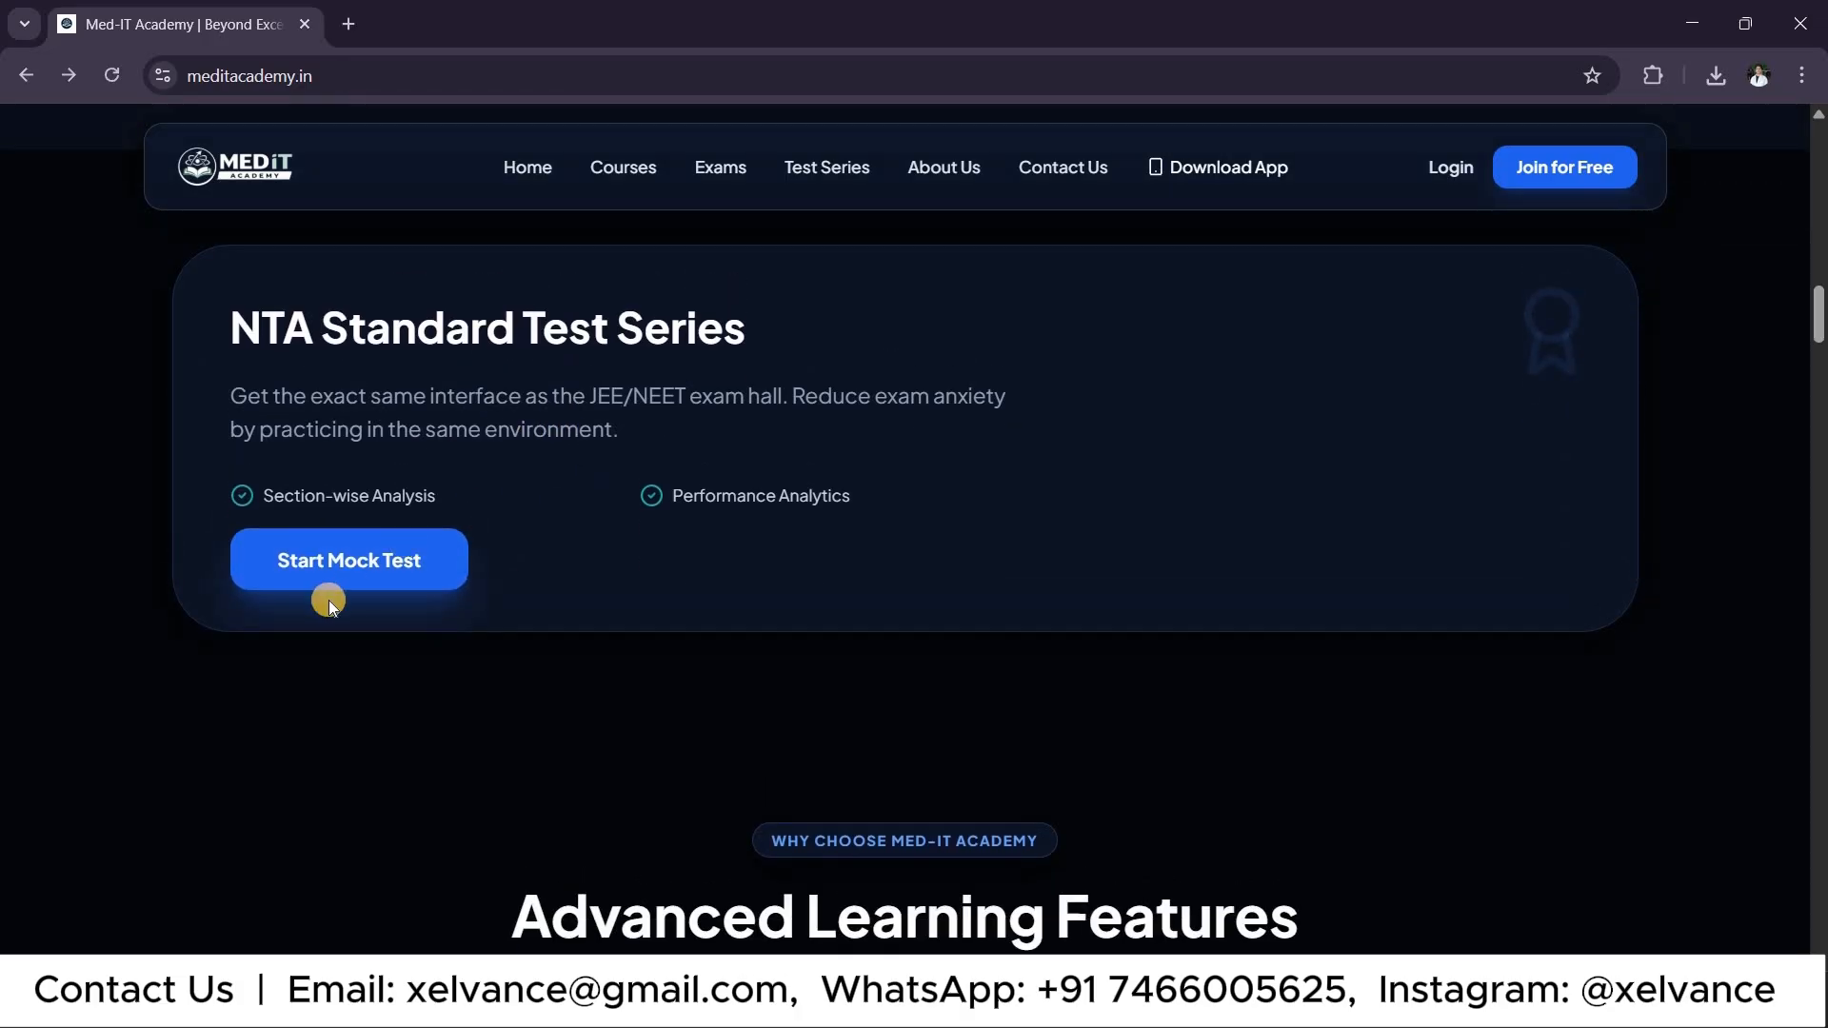
{"action": "scroll", "coordinate": [307, 630], "scroll_direction": "down", "scroll_amount": 4}
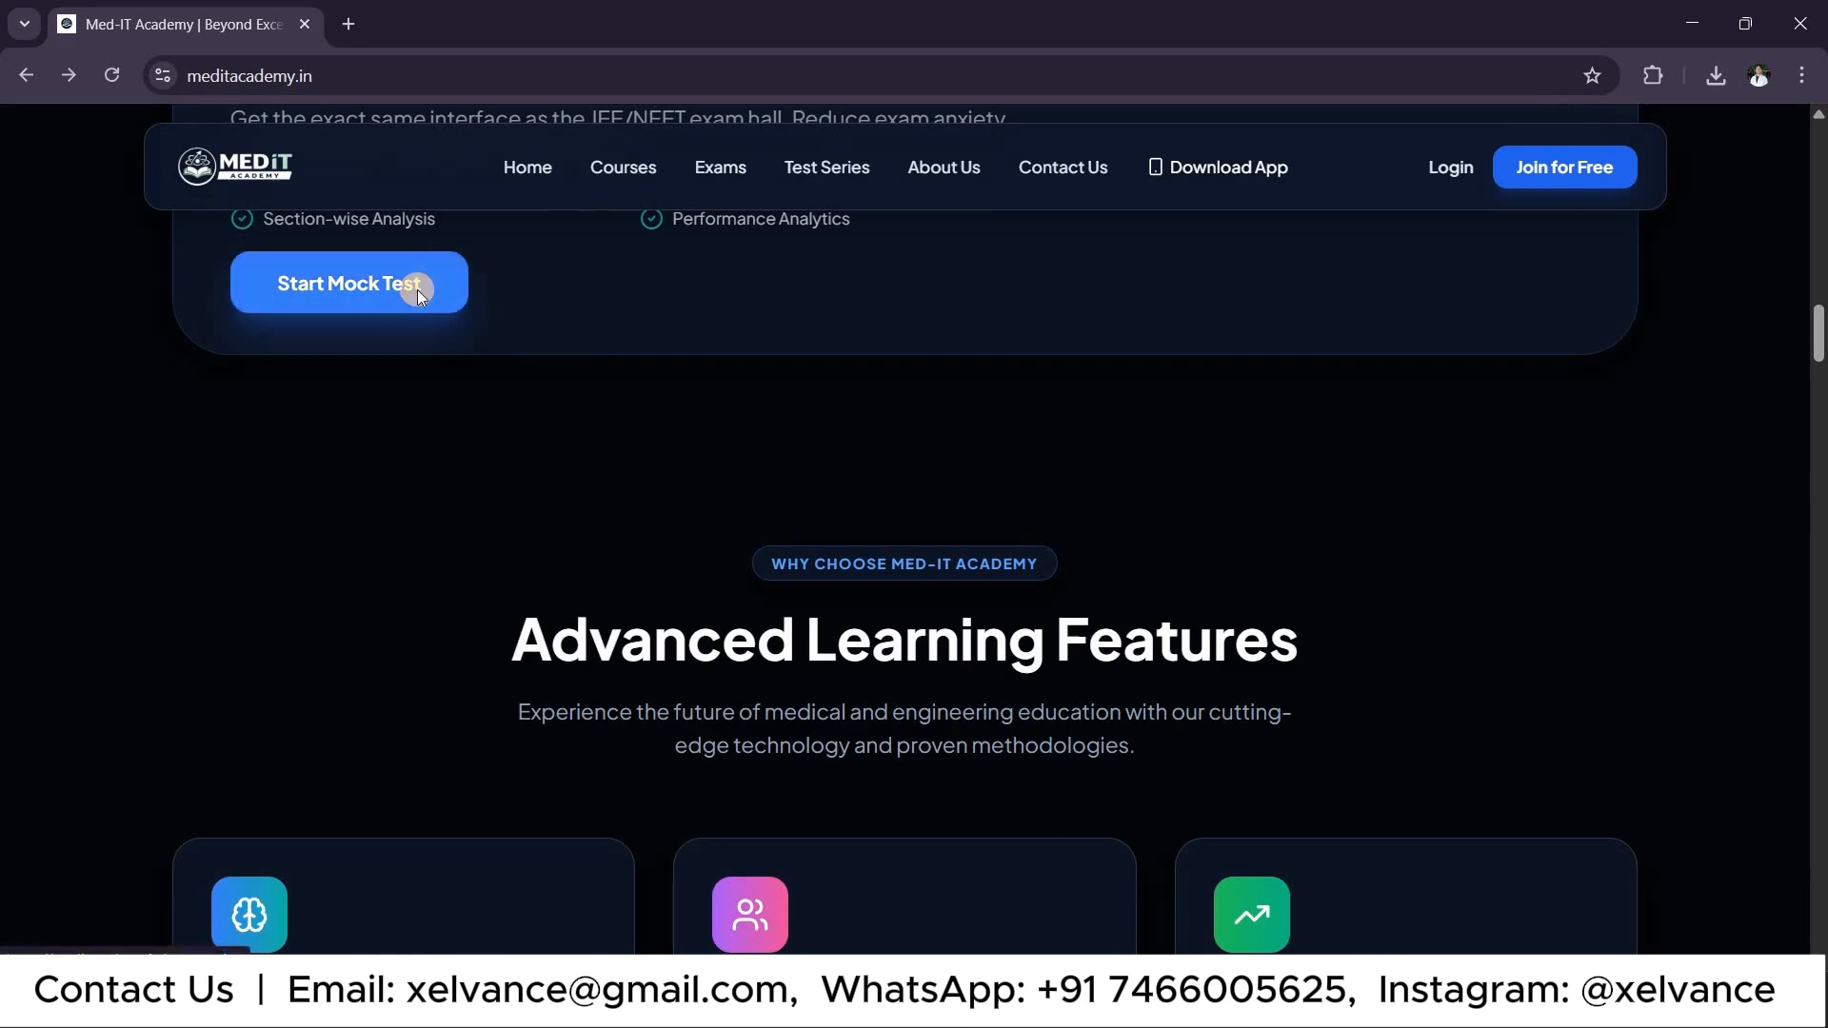
View the NTA mock test's Exam Series page and return to the home page.
{"action": "left_click", "coordinate": [417, 289]}
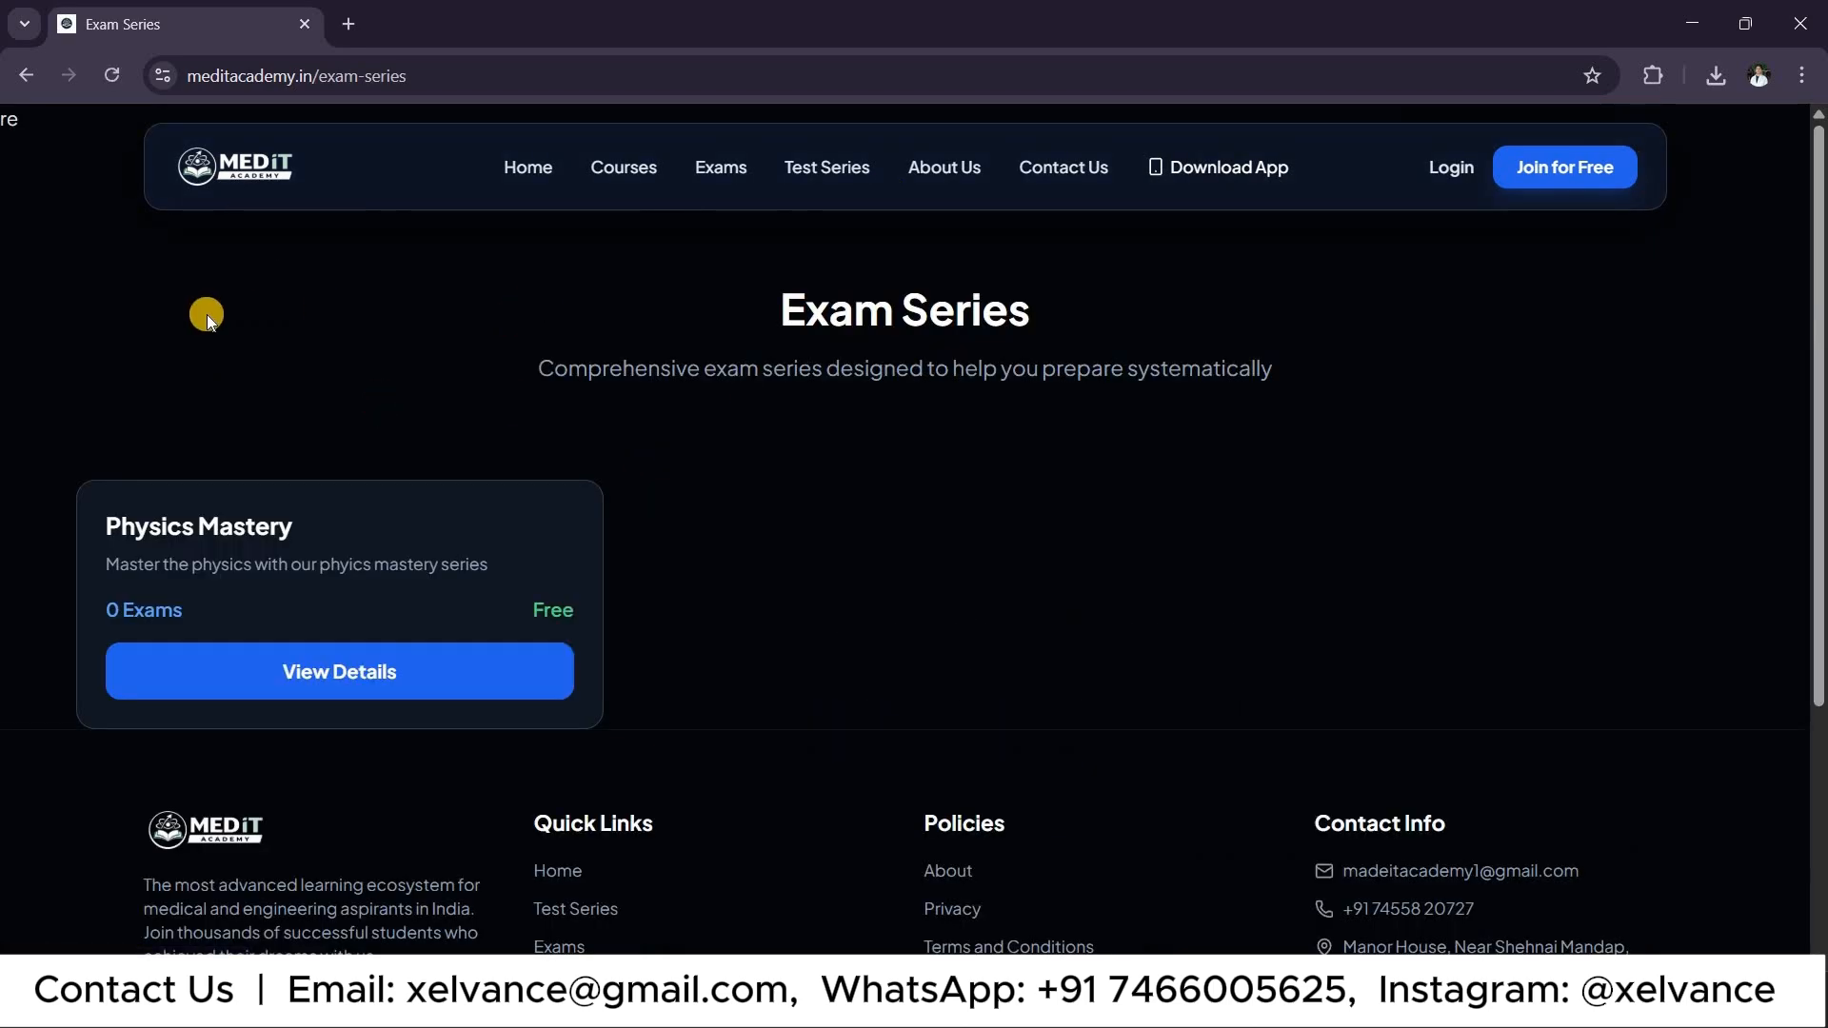
{"action": "scroll", "coordinate": [448, 554], "scroll_direction": "left", "scroll_amount": 3}
{"action": "scroll", "coordinate": [448, 553], "scroll_direction": "down", "scroll_amount": 4}
{"action": "scroll", "coordinate": [447, 552], "scroll_direction": "up", "scroll_amount": 1}
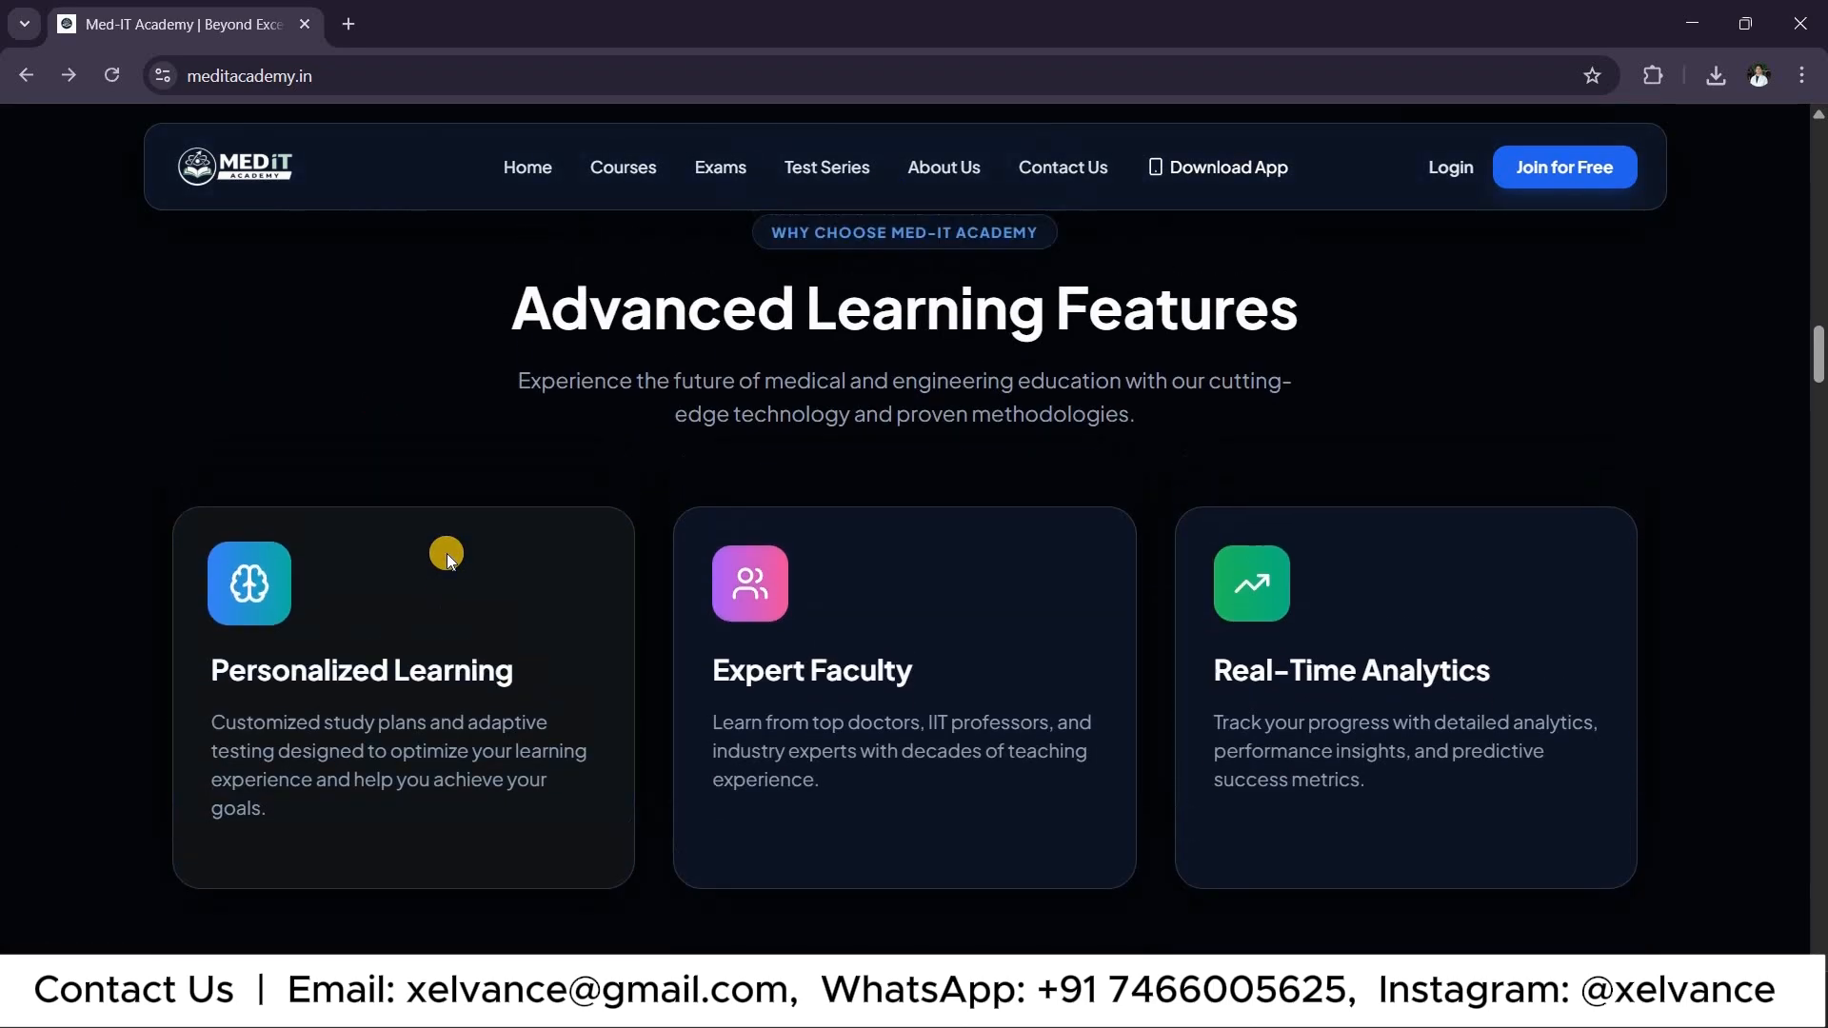
Scroll to Practice Exams and open the Biology Practice Test details.
{"action": "scroll", "coordinate": [447, 552], "scroll_direction": "down", "scroll_amount": 9}
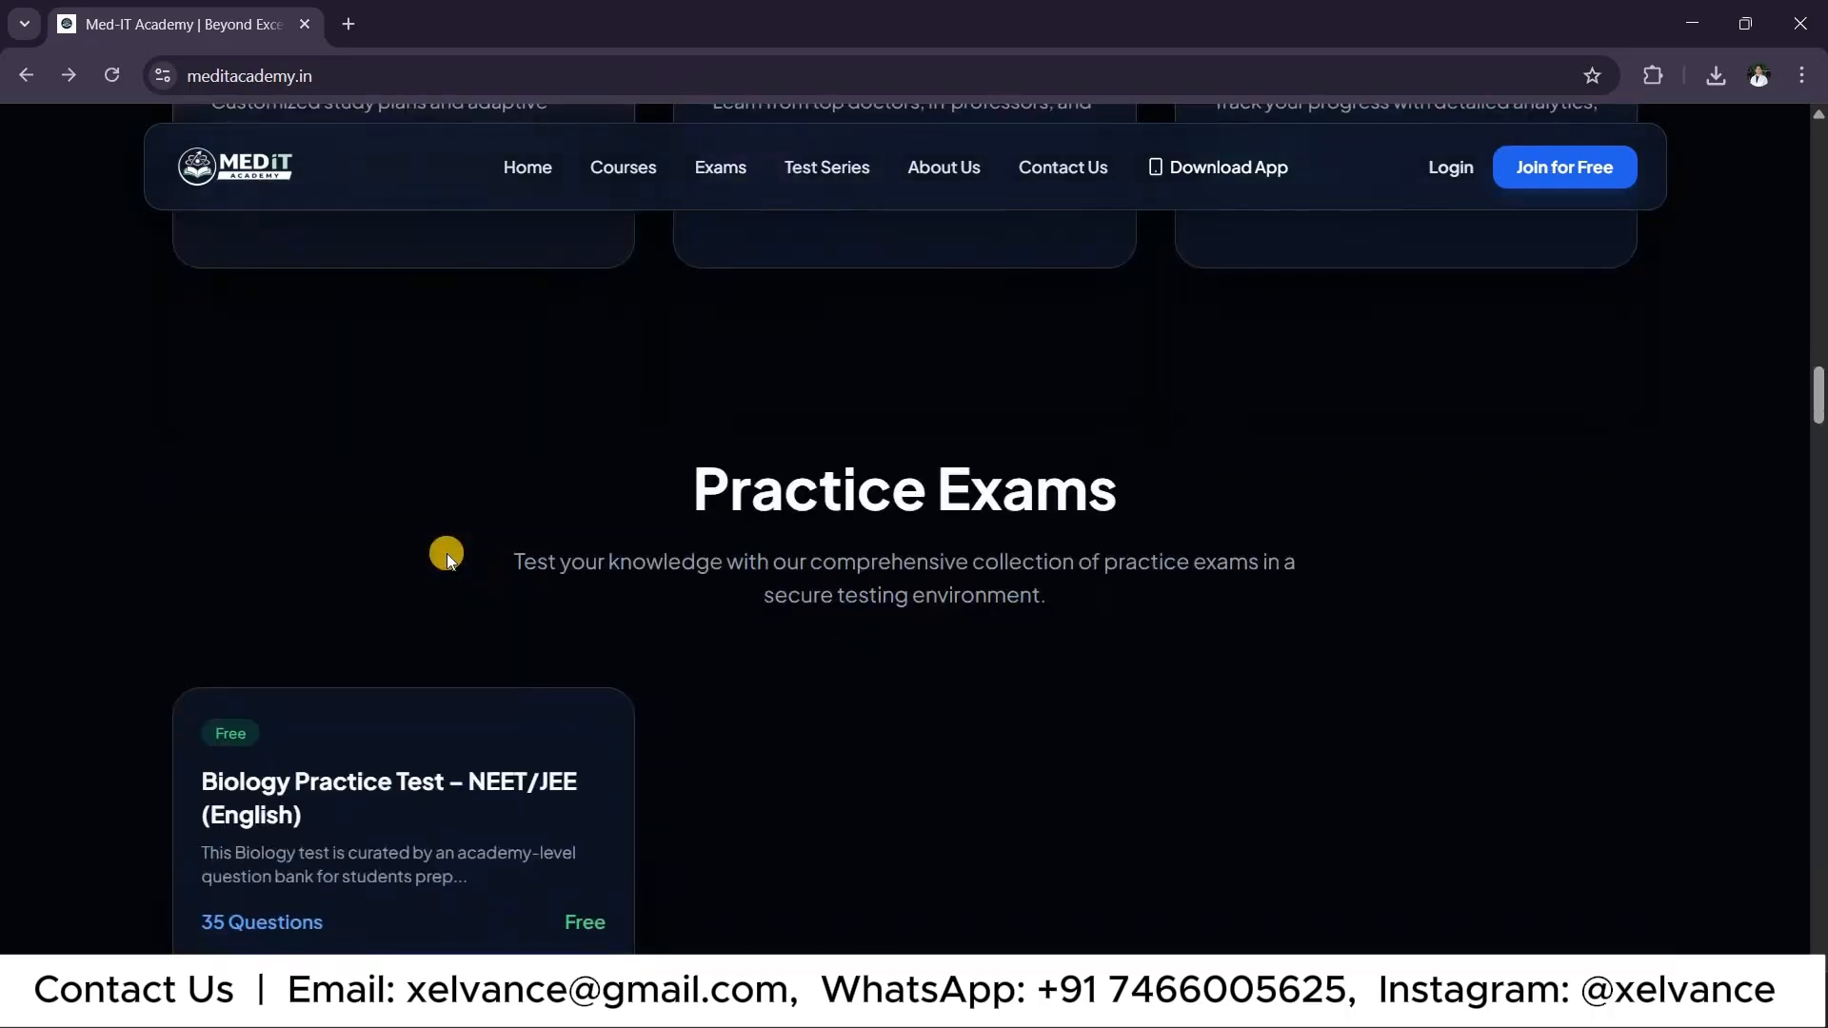
{"action": "scroll", "coordinate": [448, 552], "scroll_direction": "up", "scroll_amount": 1}
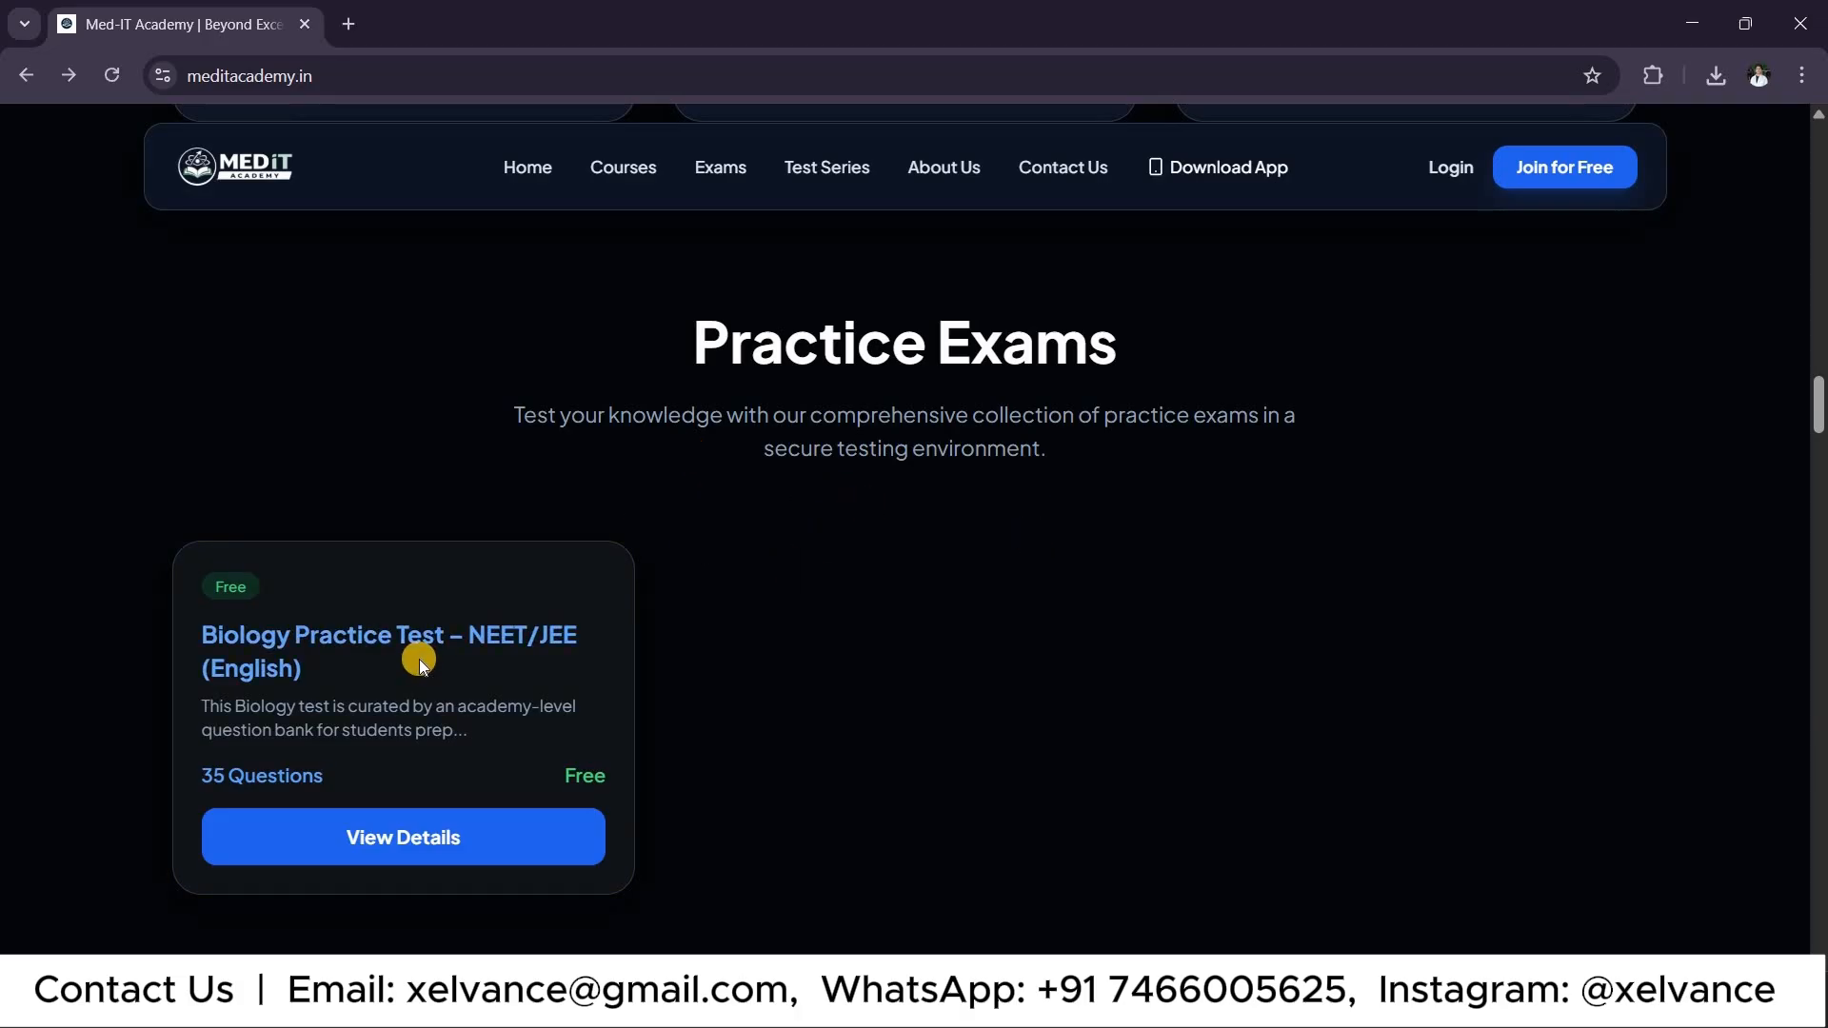
{"action": "scroll", "coordinate": [417, 662], "scroll_direction": "down", "scroll_amount": 1}
{"action": "scroll", "coordinate": [422, 667], "scroll_direction": "down", "scroll_amount": 1}
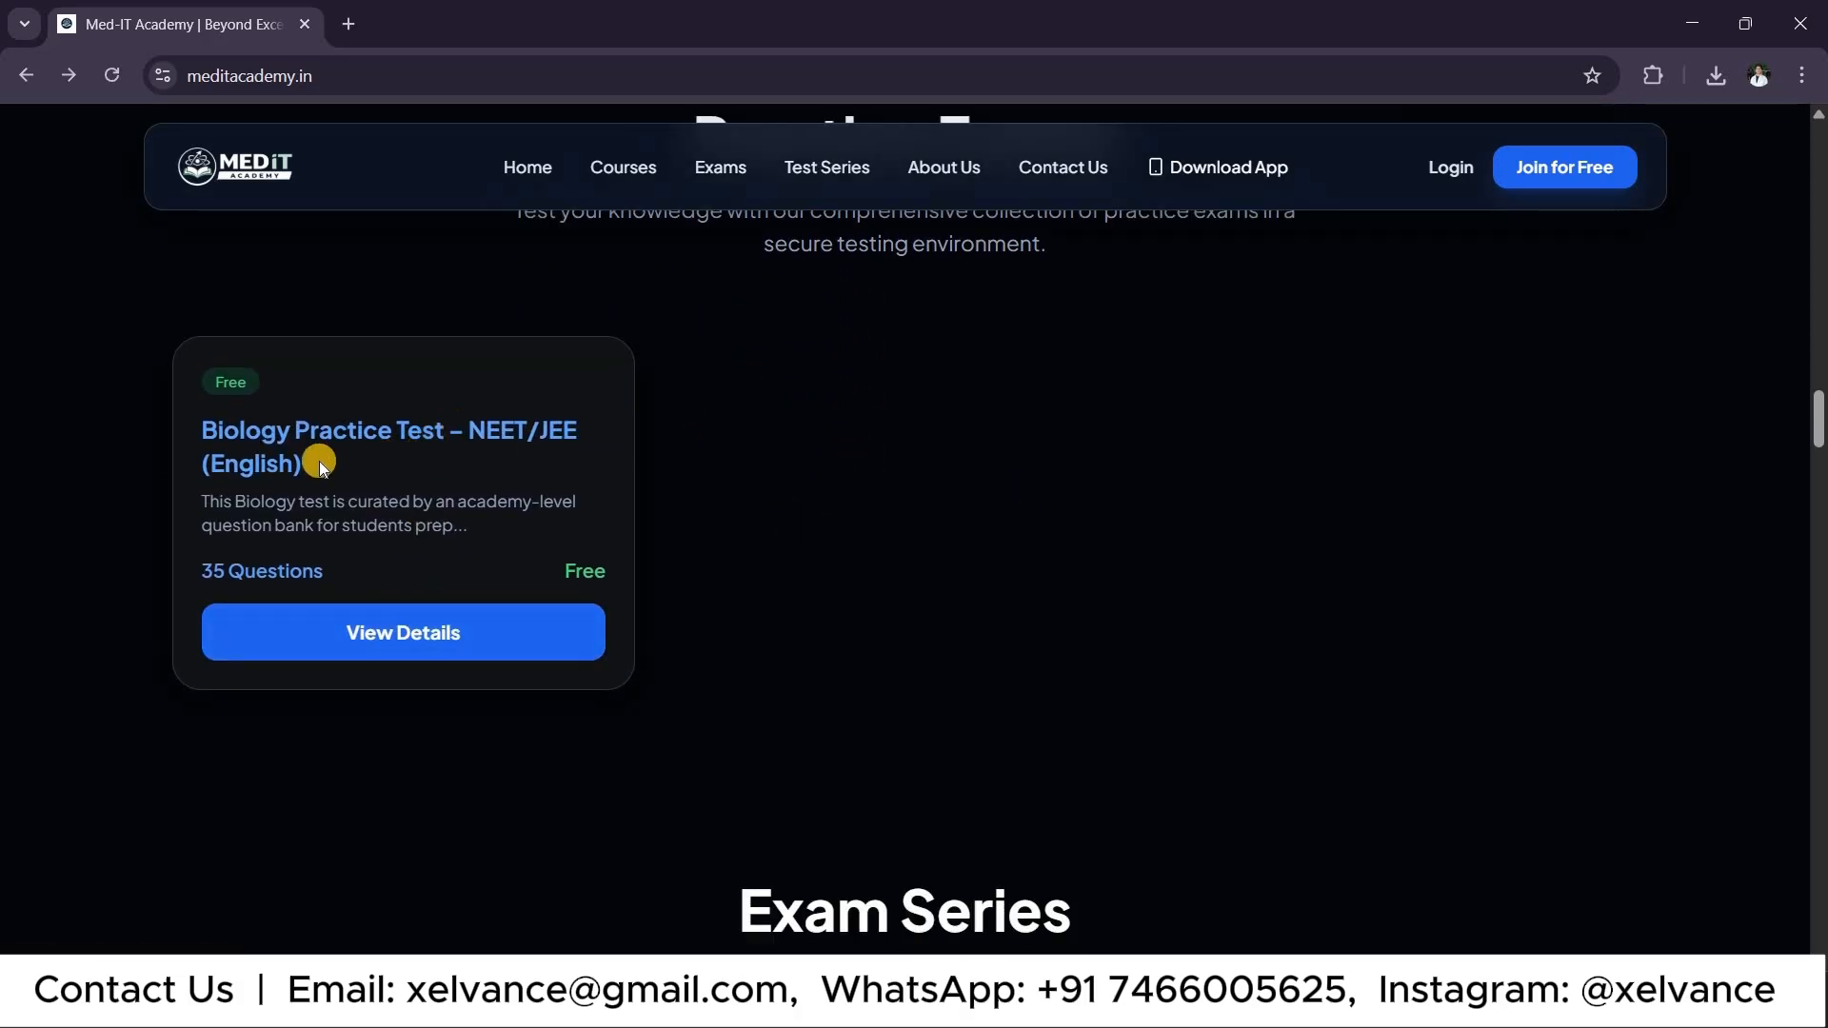
{"action": "left_click", "coordinate": [377, 618]}
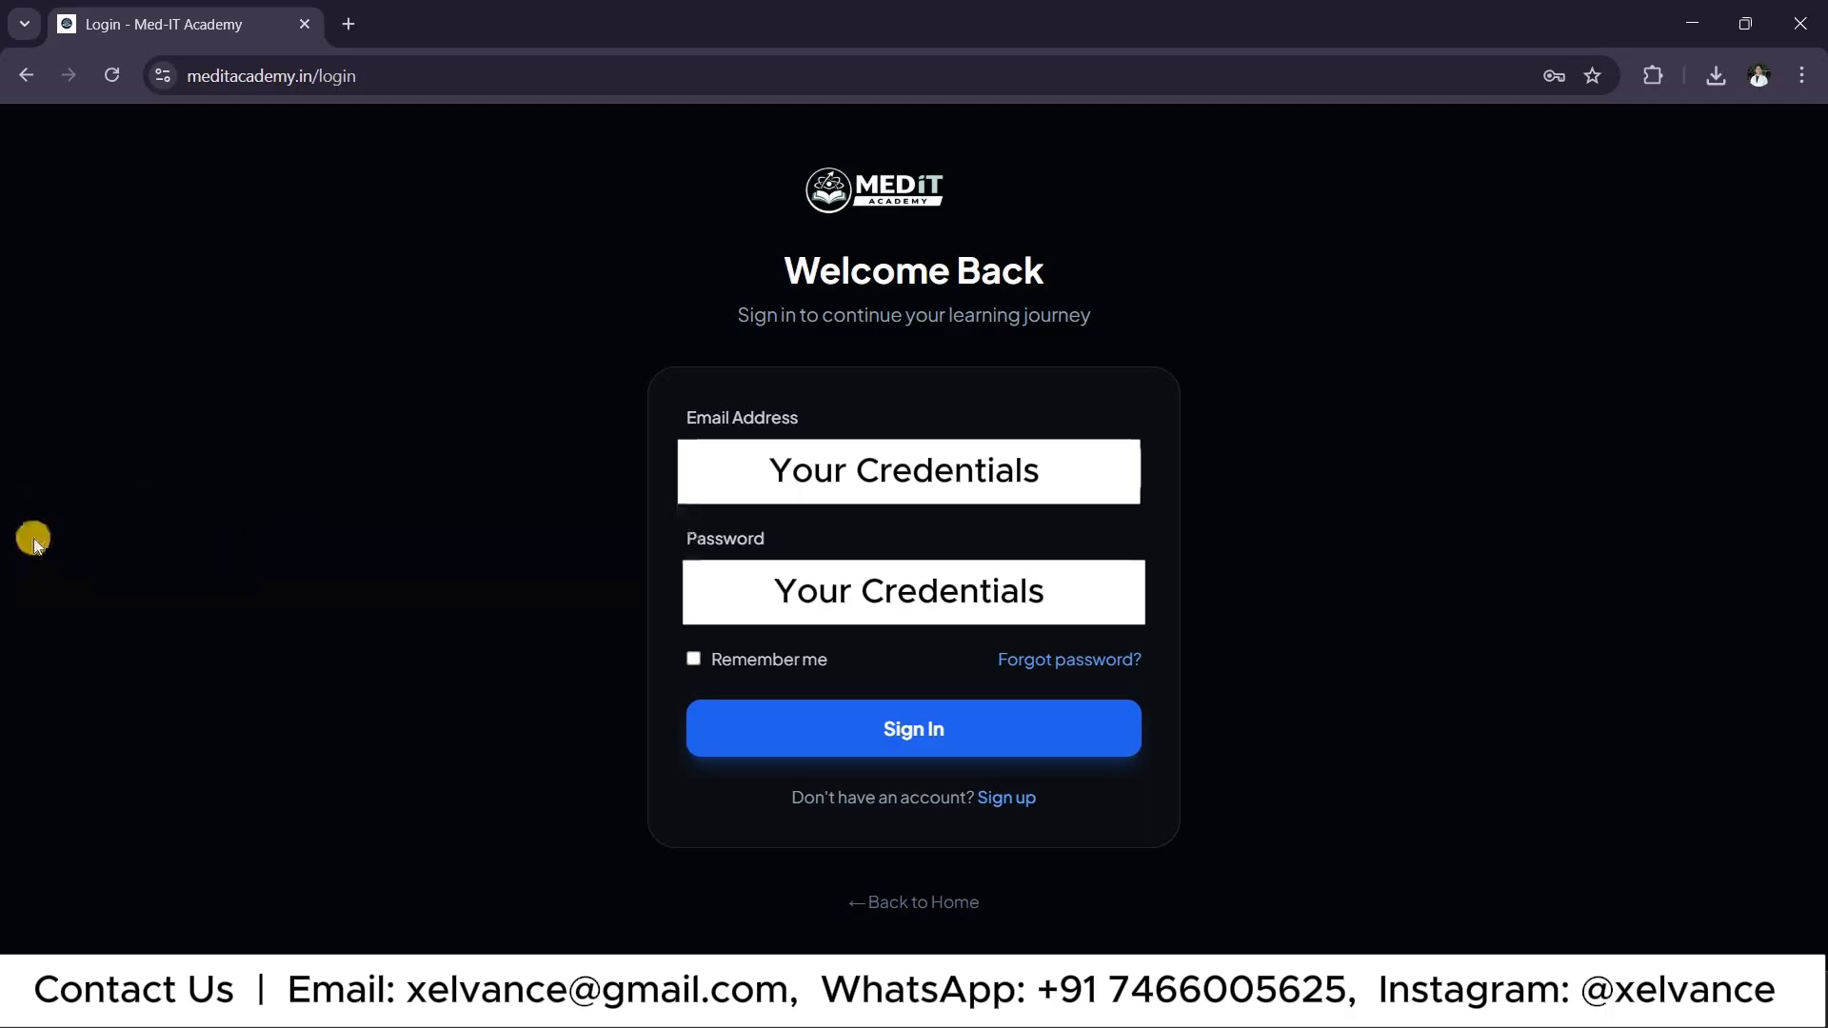
Leave the sign-in page and scroll to the free Physics Mastery series (0 exams) in Exam Series.
{"action": "scroll", "coordinate": [34, 539], "scroll_direction": "left", "scroll_amount": 5}
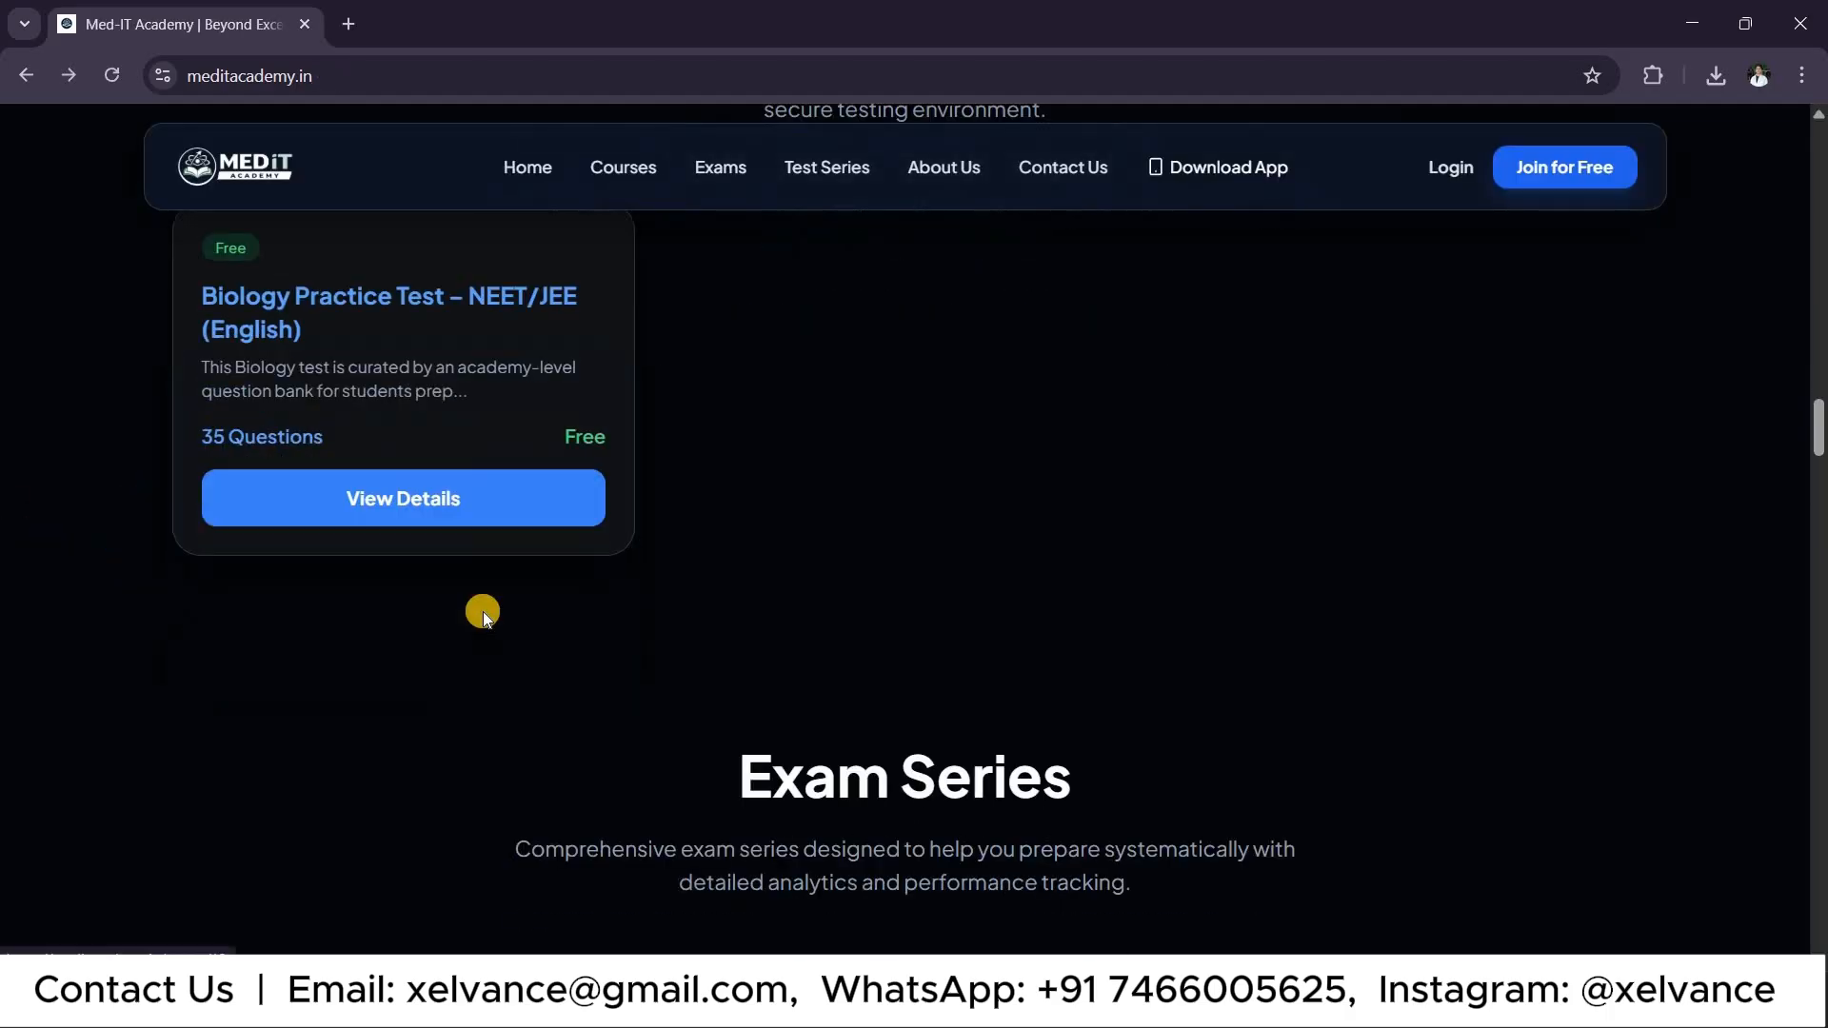
{"action": "scroll", "coordinate": [482, 617], "scroll_direction": "down", "scroll_amount": 1}
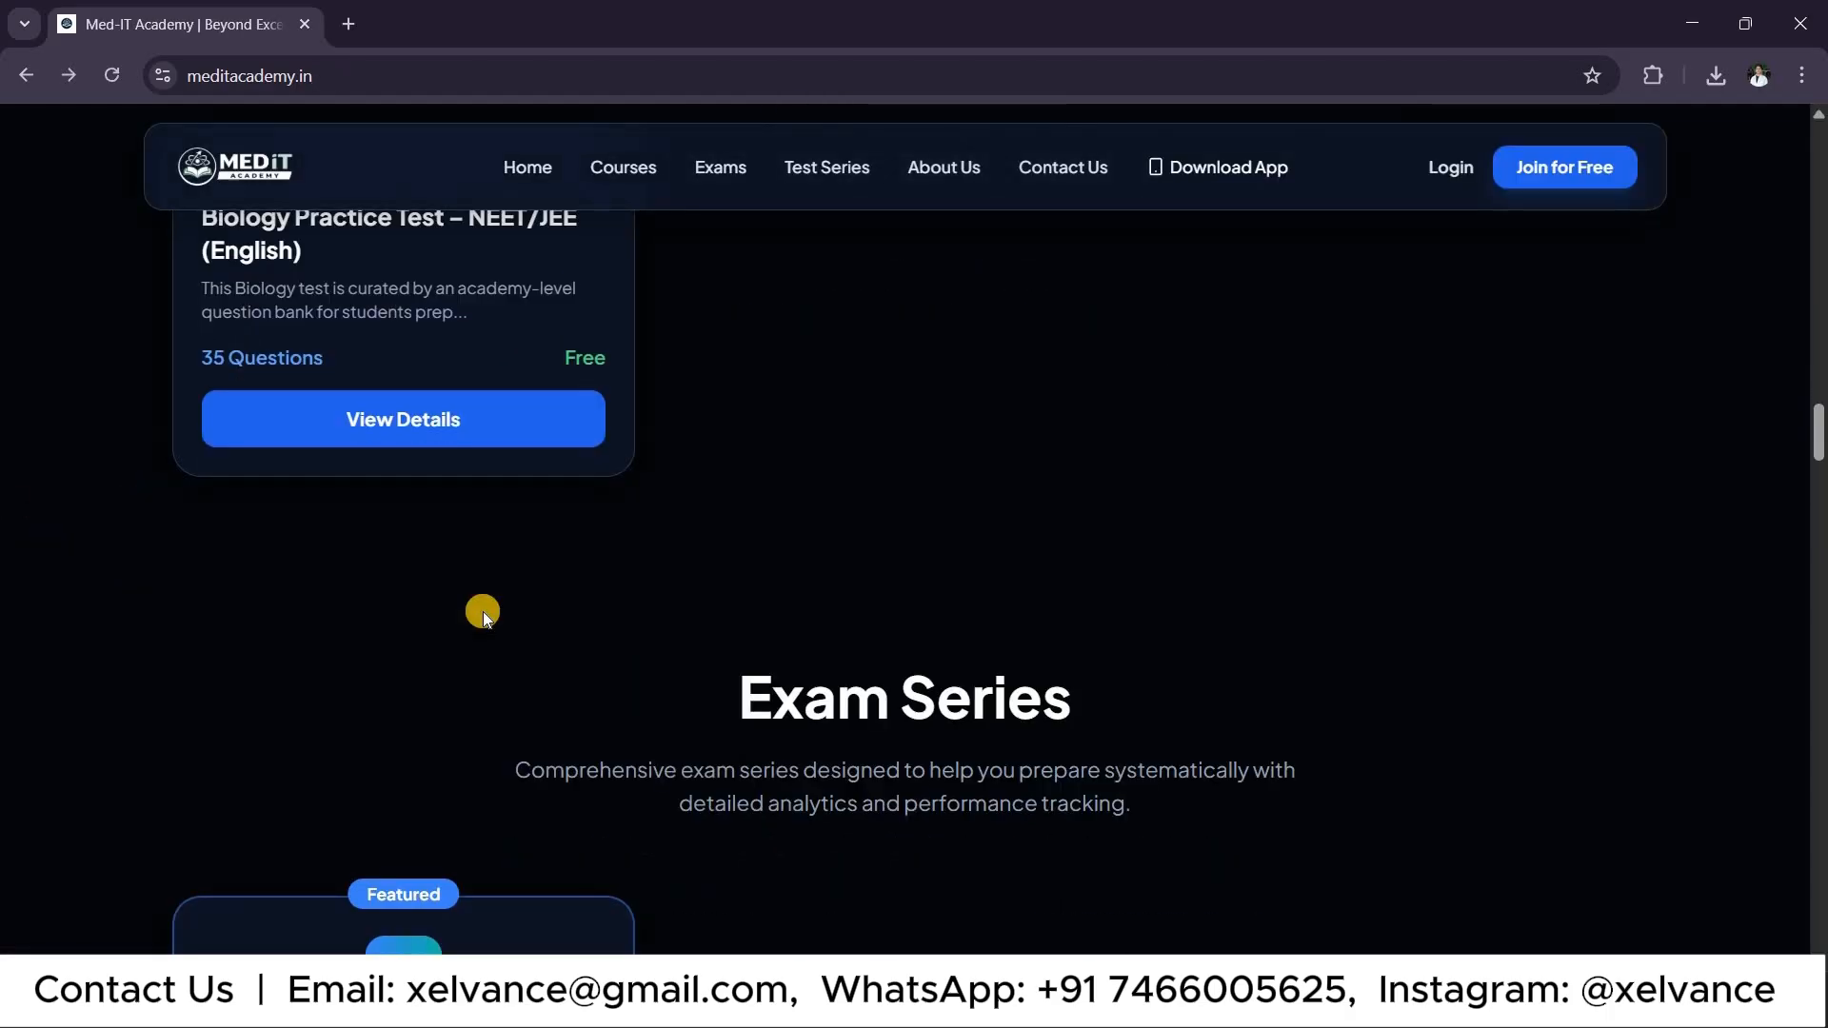
{"action": "scroll", "coordinate": [482, 612], "scroll_direction": "down", "scroll_amount": 5}
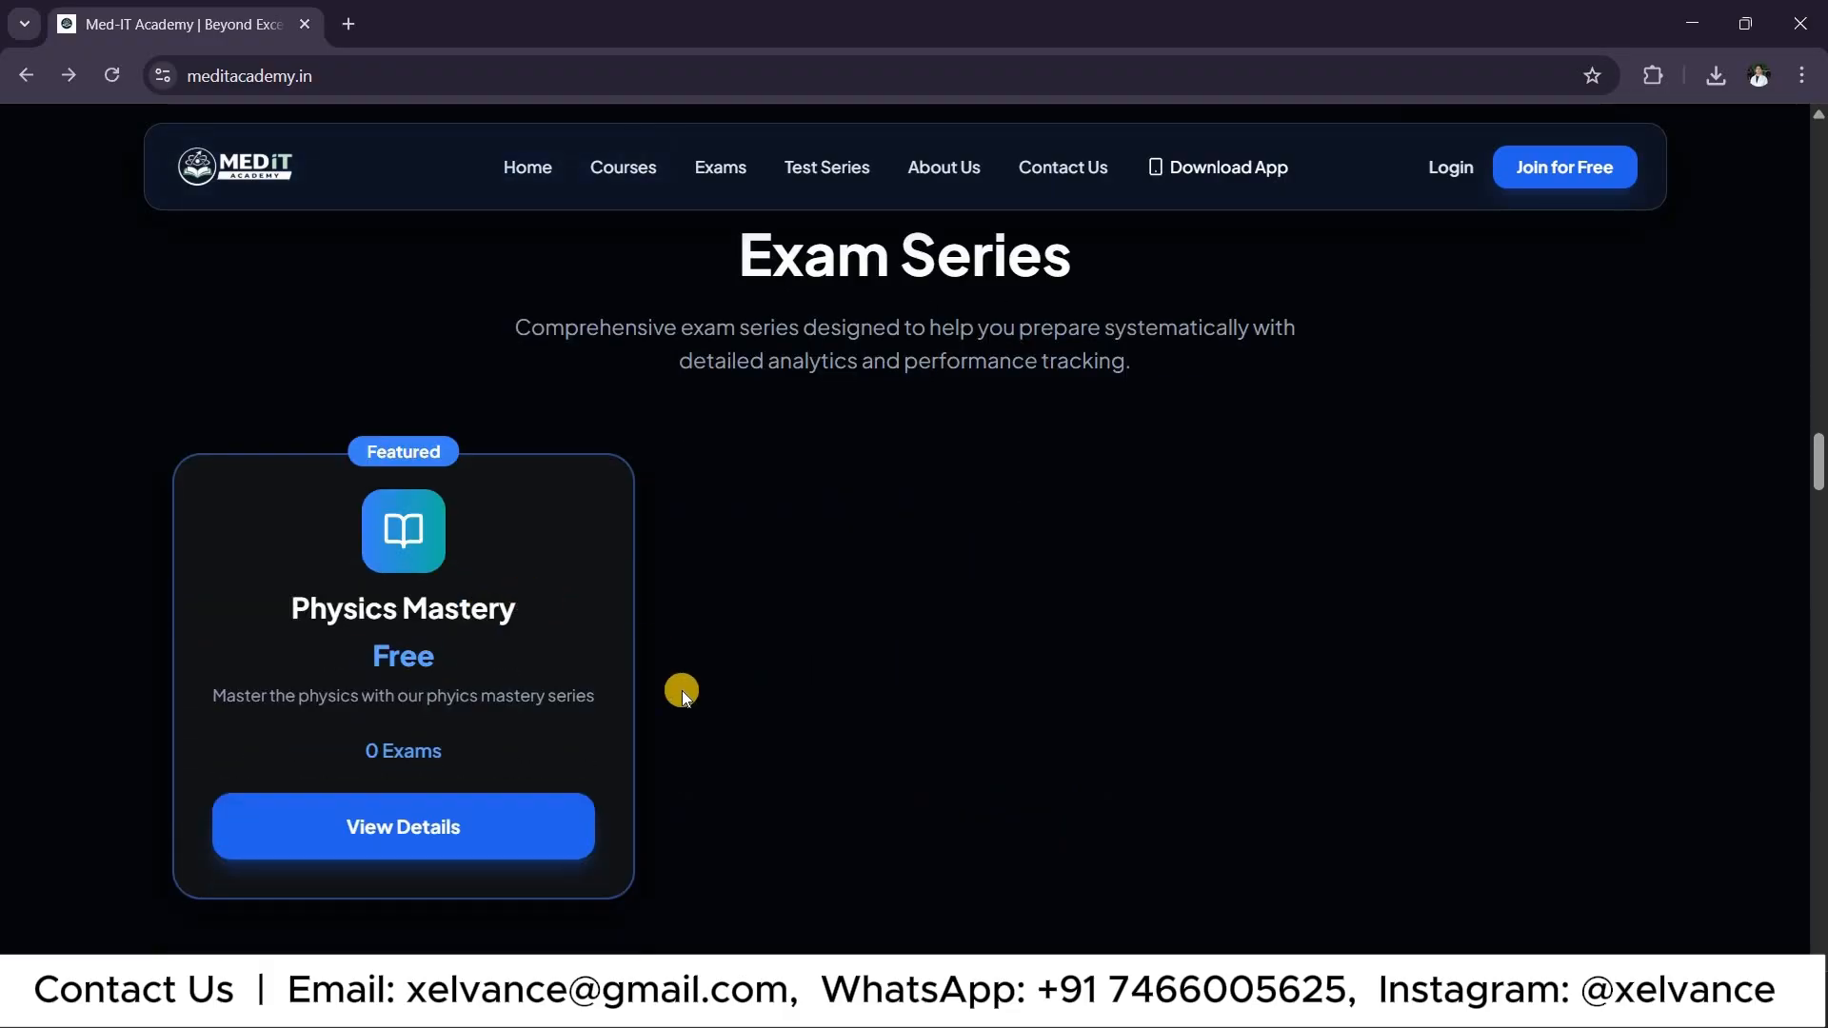
{"action": "scroll", "coordinate": [642, 723], "scroll_direction": "up", "scroll_amount": 1}
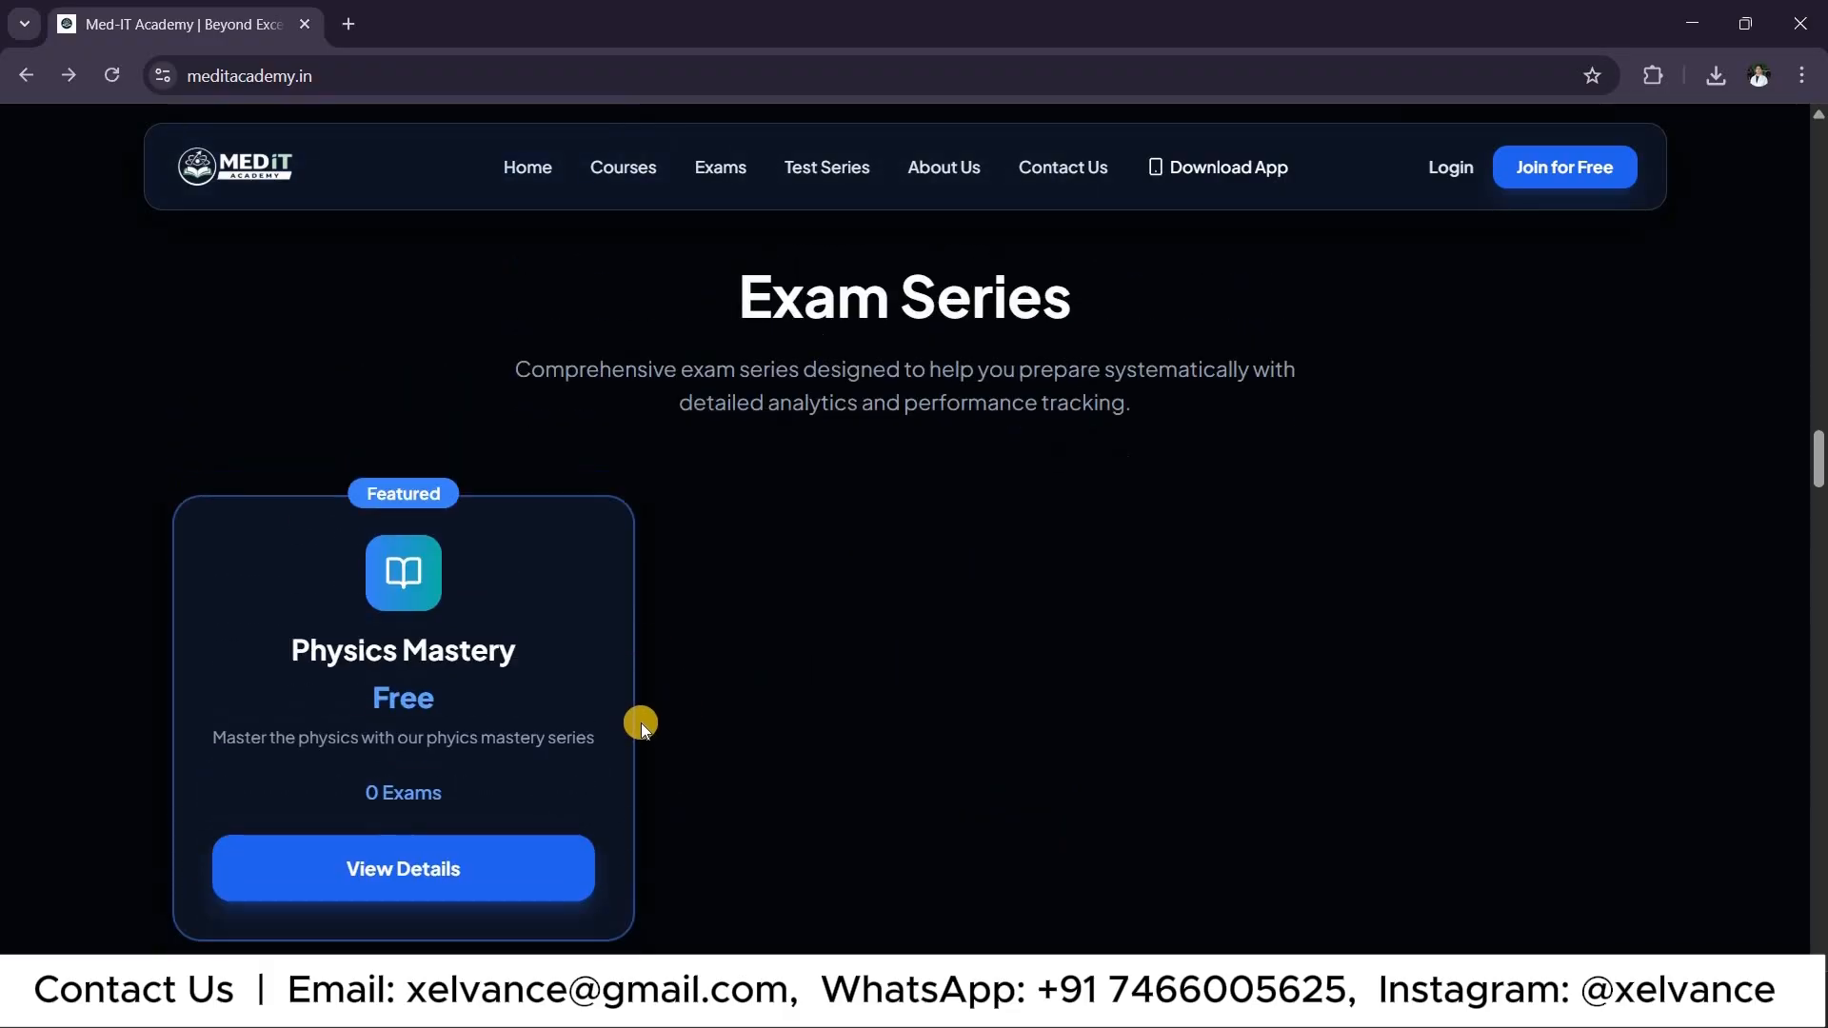
{"action": "scroll", "coordinate": [641, 723], "scroll_direction": "down", "scroll_amount": 1}
{"action": "scroll", "coordinate": [802, 574], "scroll_direction": "down", "scroll_amount": 1}
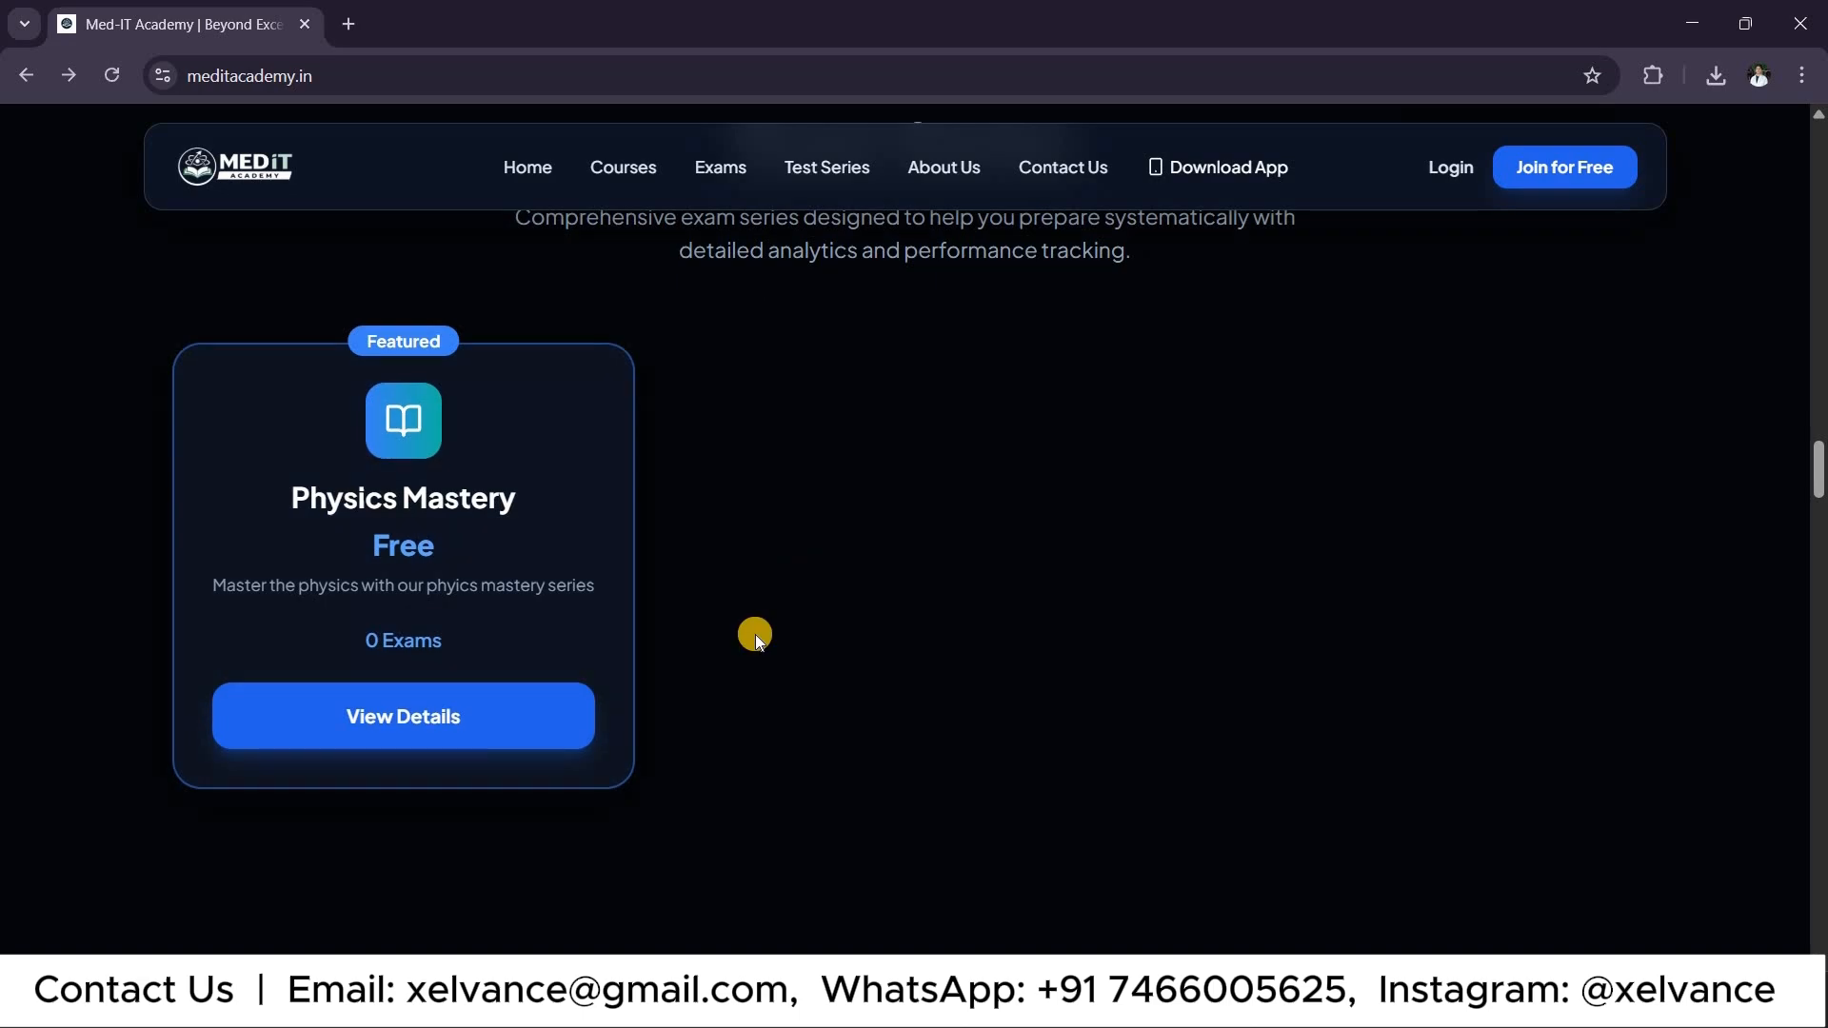
{"action": "scroll", "coordinate": [756, 634], "scroll_direction": "up", "scroll_amount": 2}
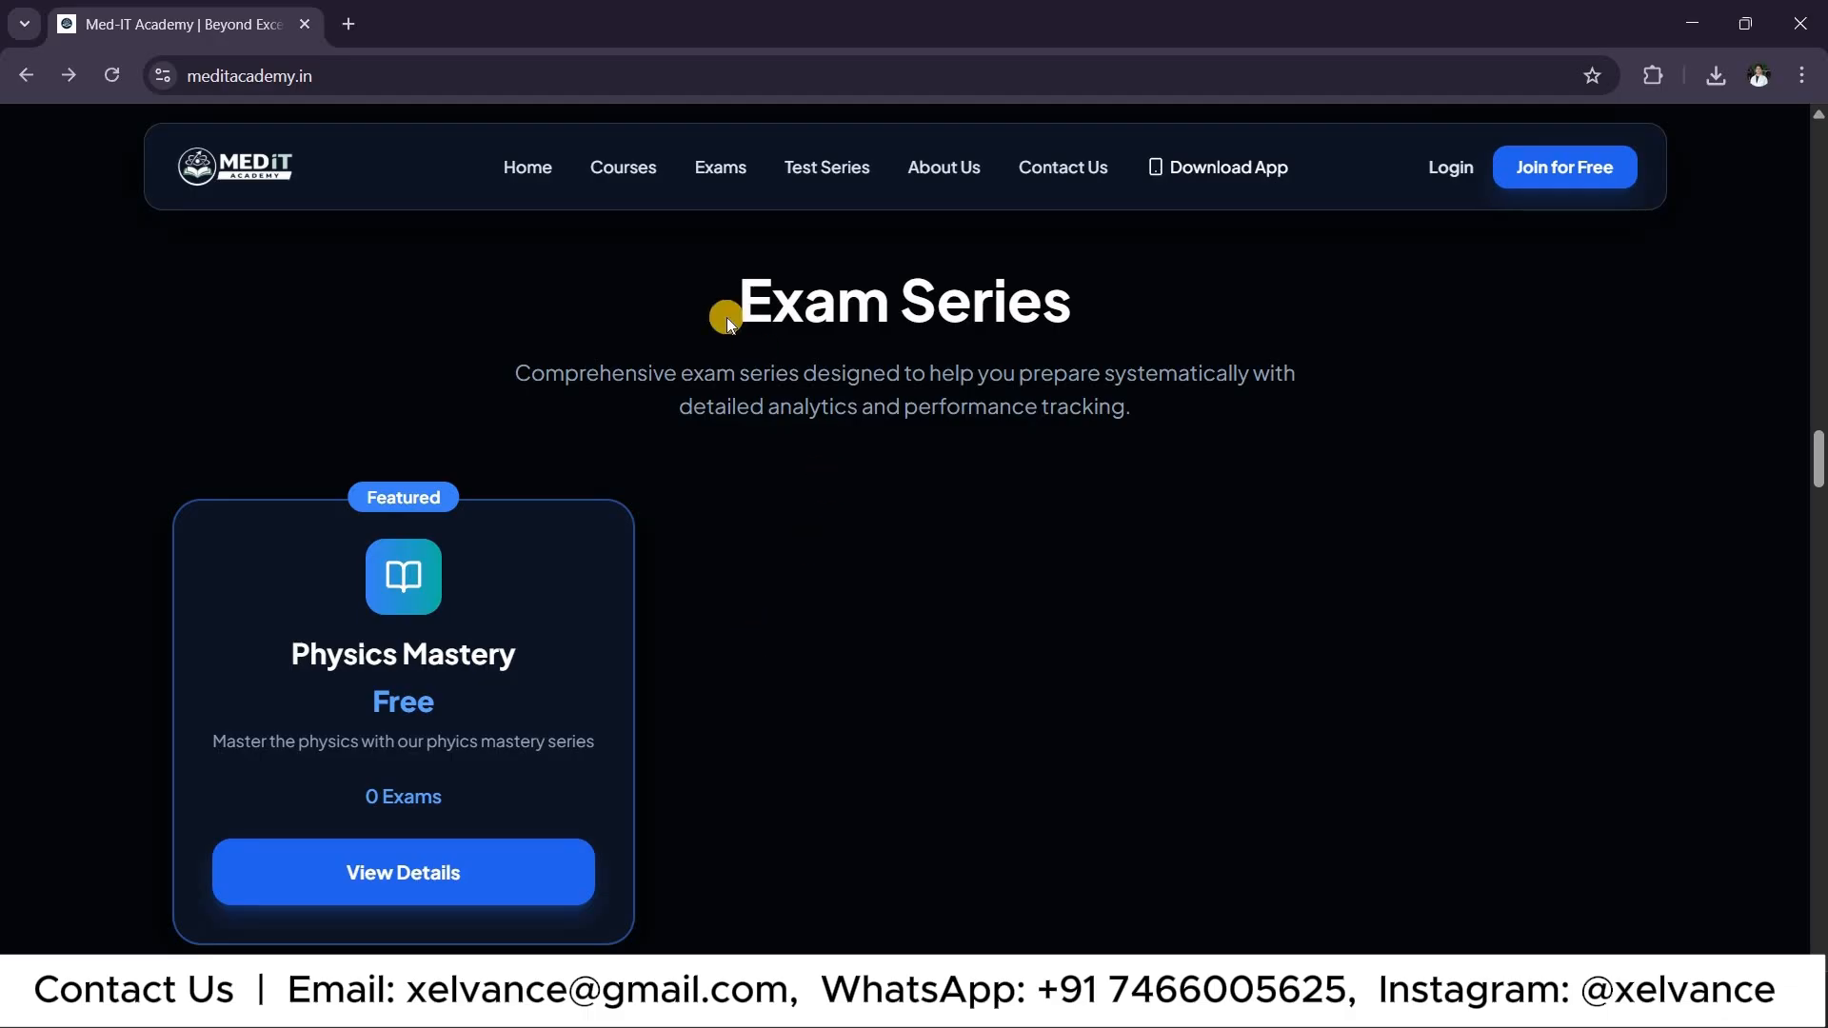
{"action": "scroll", "coordinate": [726, 317], "scroll_direction": "down", "scroll_amount": 1}
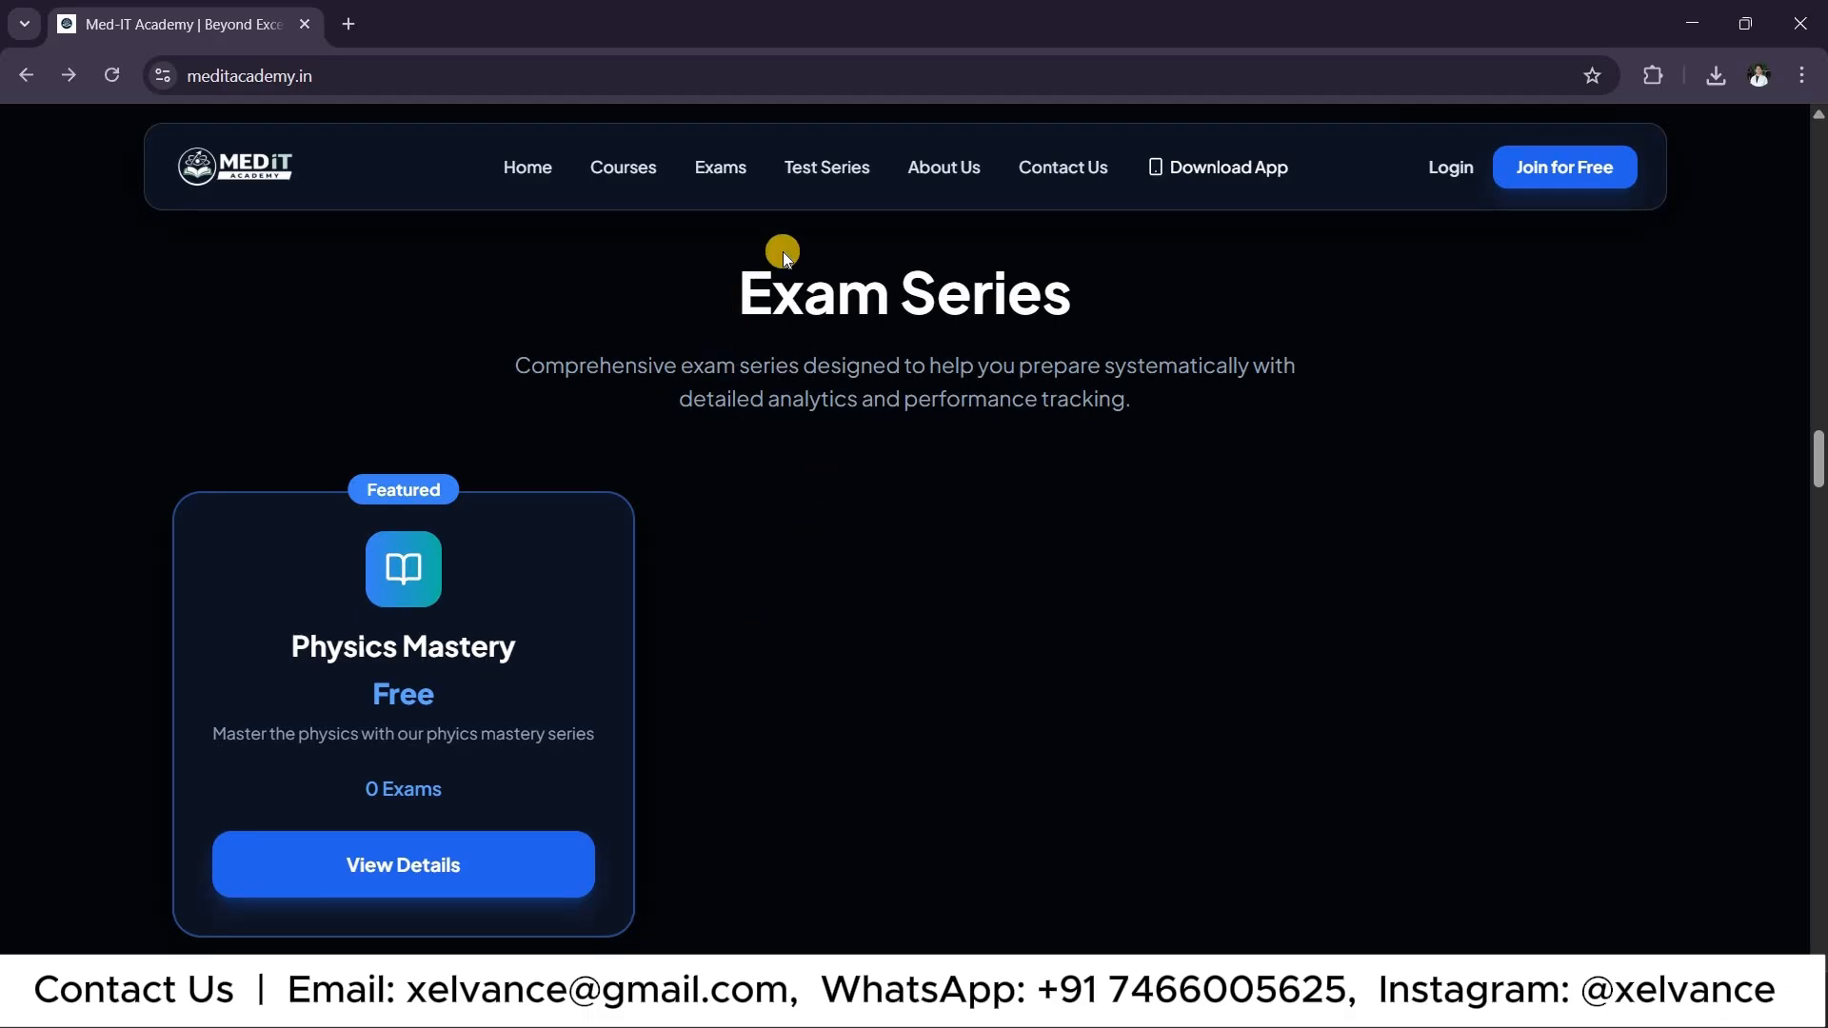
{"action": "scroll", "coordinate": [564, 538], "scroll_direction": "down", "scroll_amount": 1}
{"action": "scroll", "coordinate": [535, 580], "scroll_direction": "down", "scroll_amount": 1}
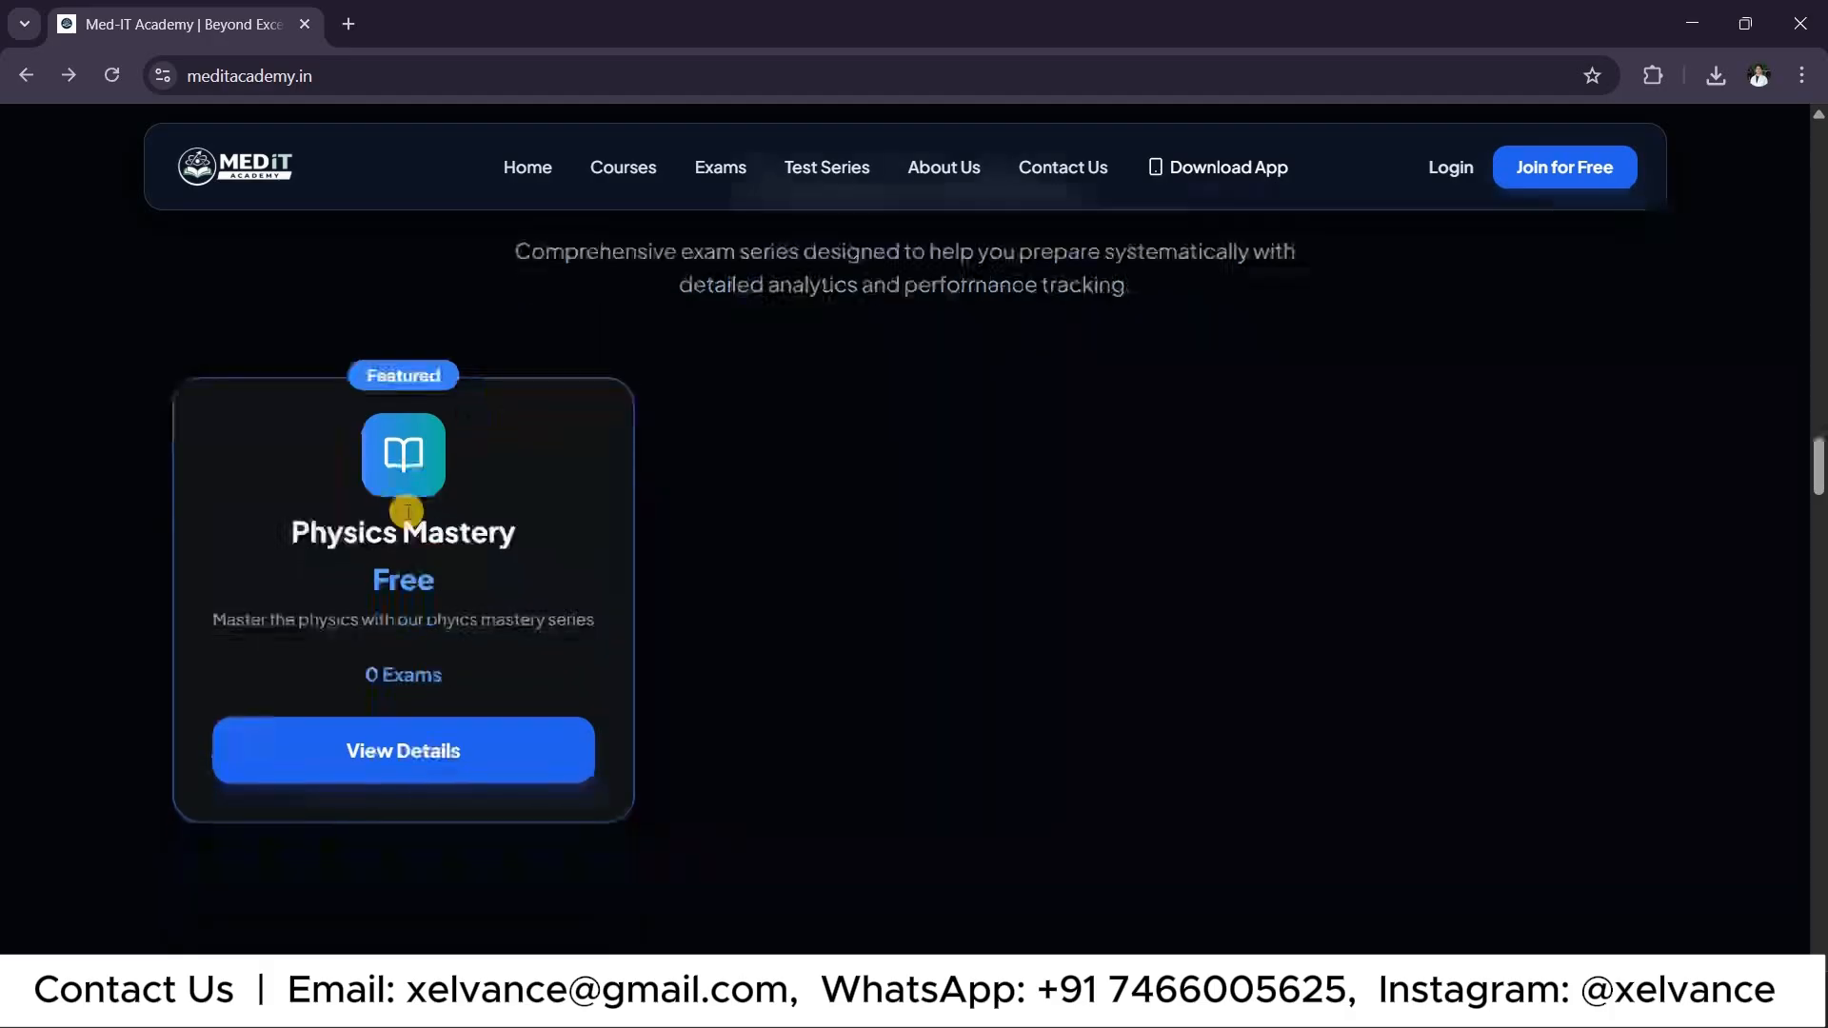
{"action": "scroll", "coordinate": [526, 441], "scroll_direction": "up", "scroll_amount": 1}
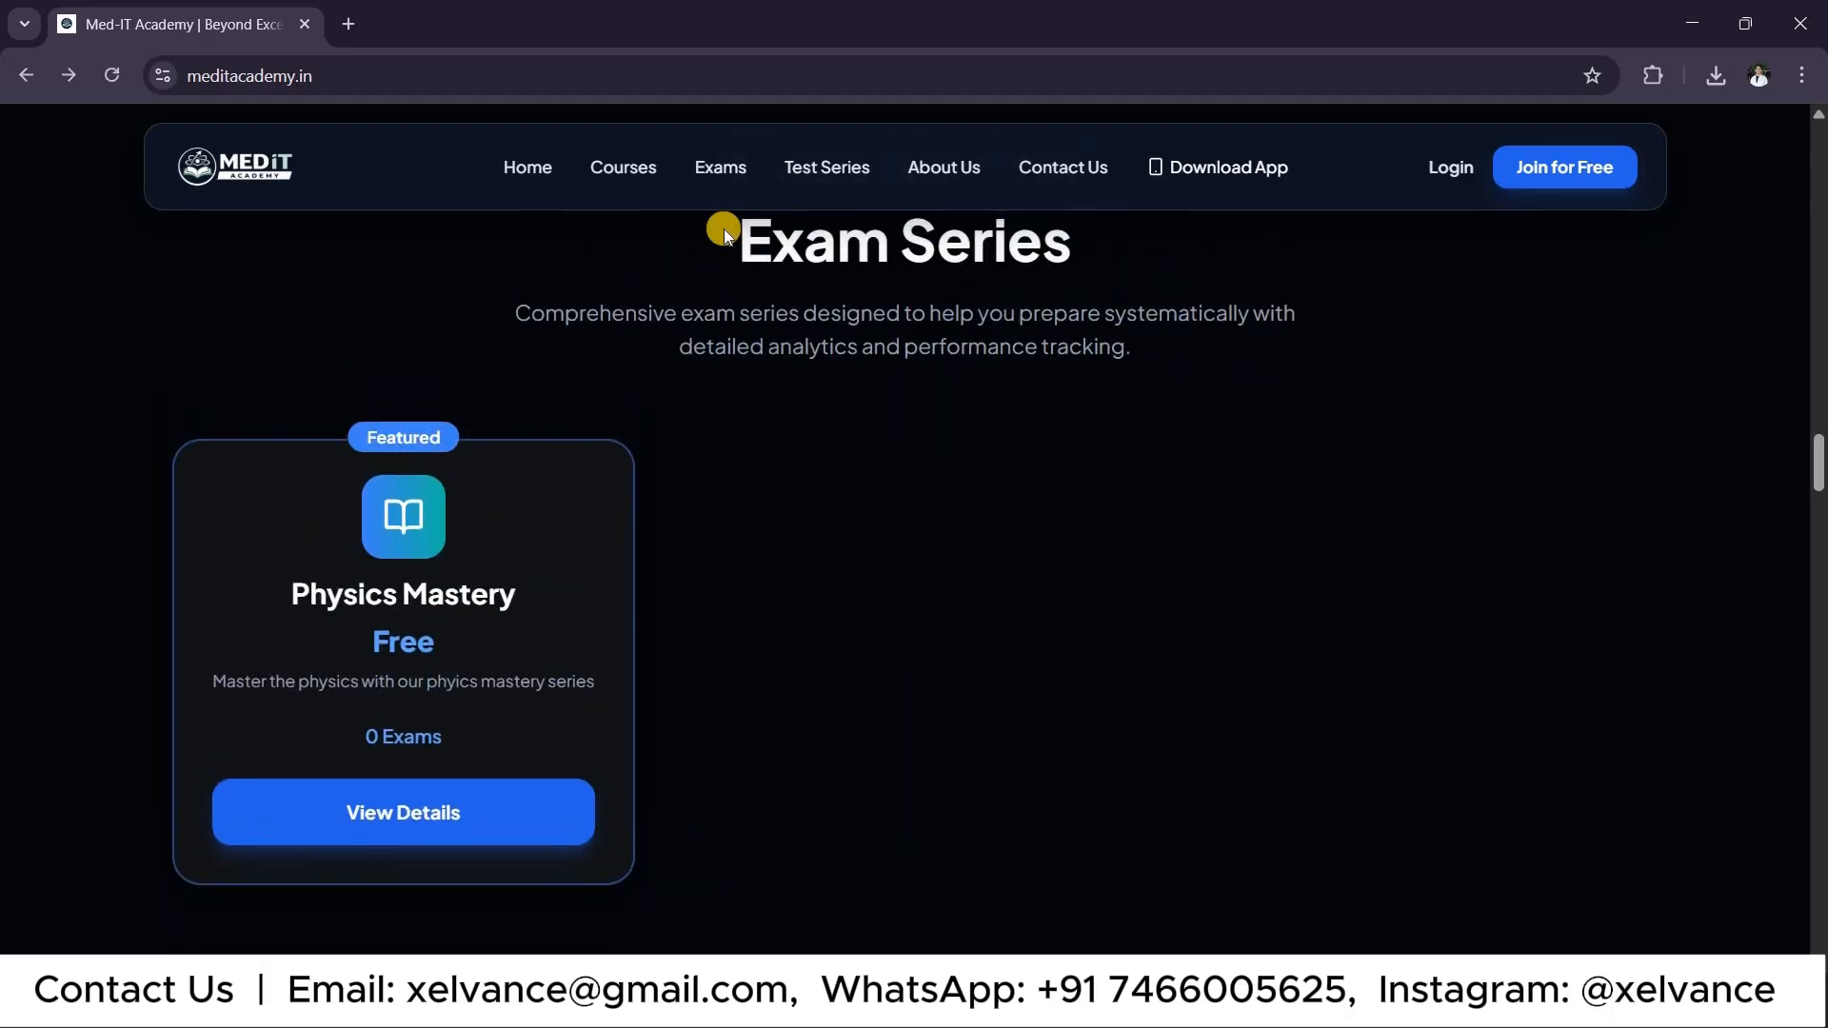
Look over the Exam Series page opened from Test Series in the navbar.
{"action": "left_click", "coordinate": [800, 169]}
{"action": "scroll", "coordinate": [785, 453], "scroll_direction": "down", "scroll_amount": 1}
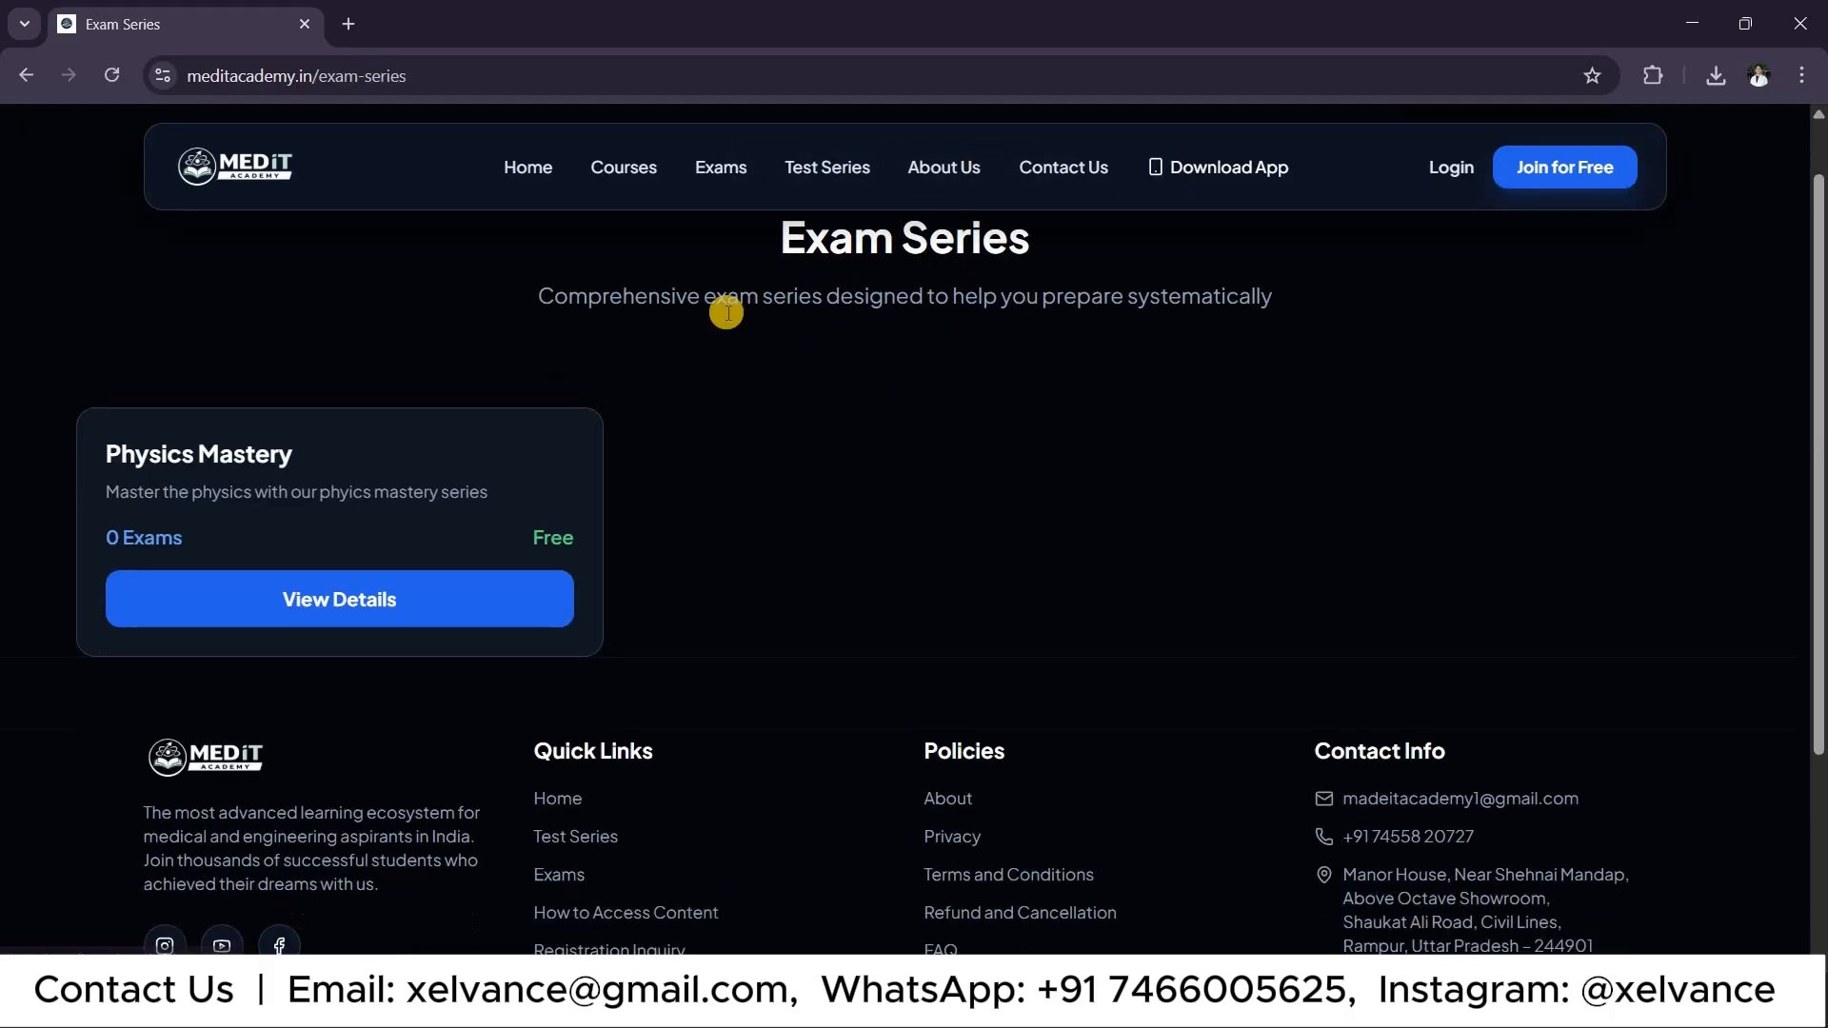
{"action": "scroll", "coordinate": [726, 310], "scroll_direction": "up", "scroll_amount": 1}
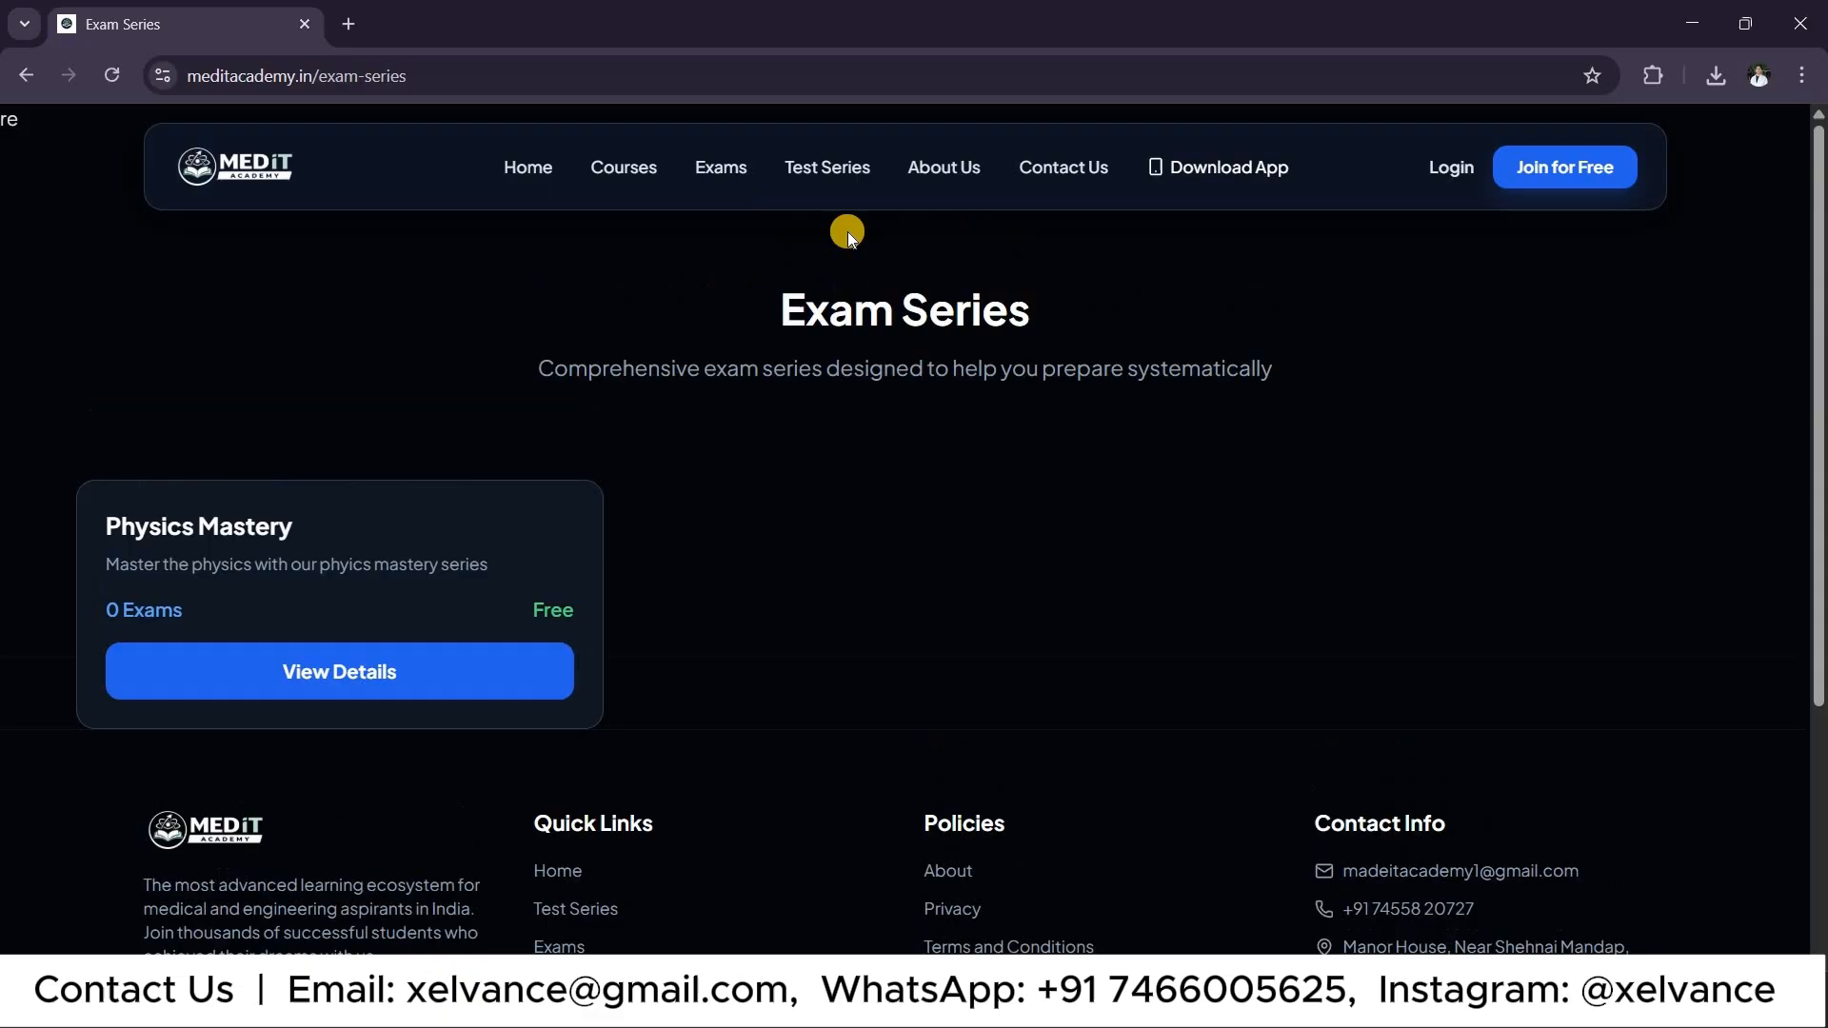
Return home and scroll through the Inside Med-IT Academy photo gallery.
{"action": "left_click", "coordinate": [524, 168]}
{"action": "scroll", "coordinate": [676, 602], "scroll_direction": "down", "scroll_amount": 15}
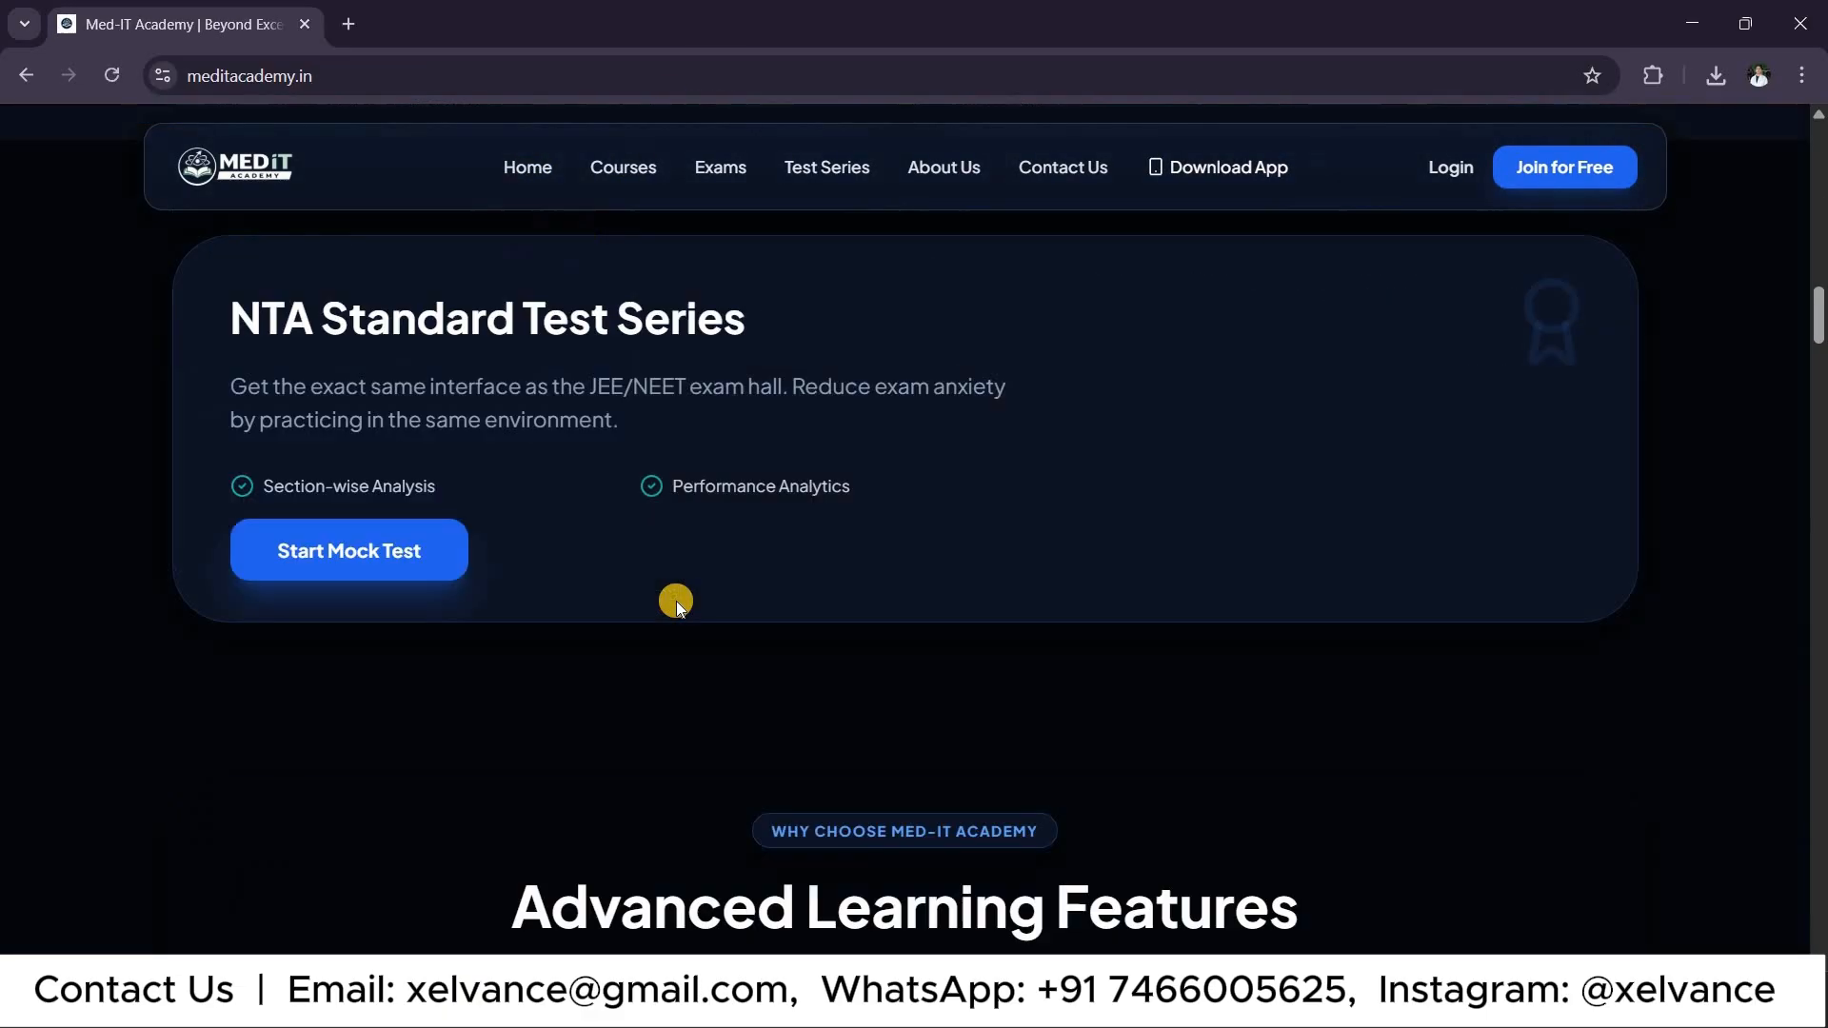
{"action": "scroll", "coordinate": [676, 602], "scroll_direction": "down", "scroll_amount": 4}
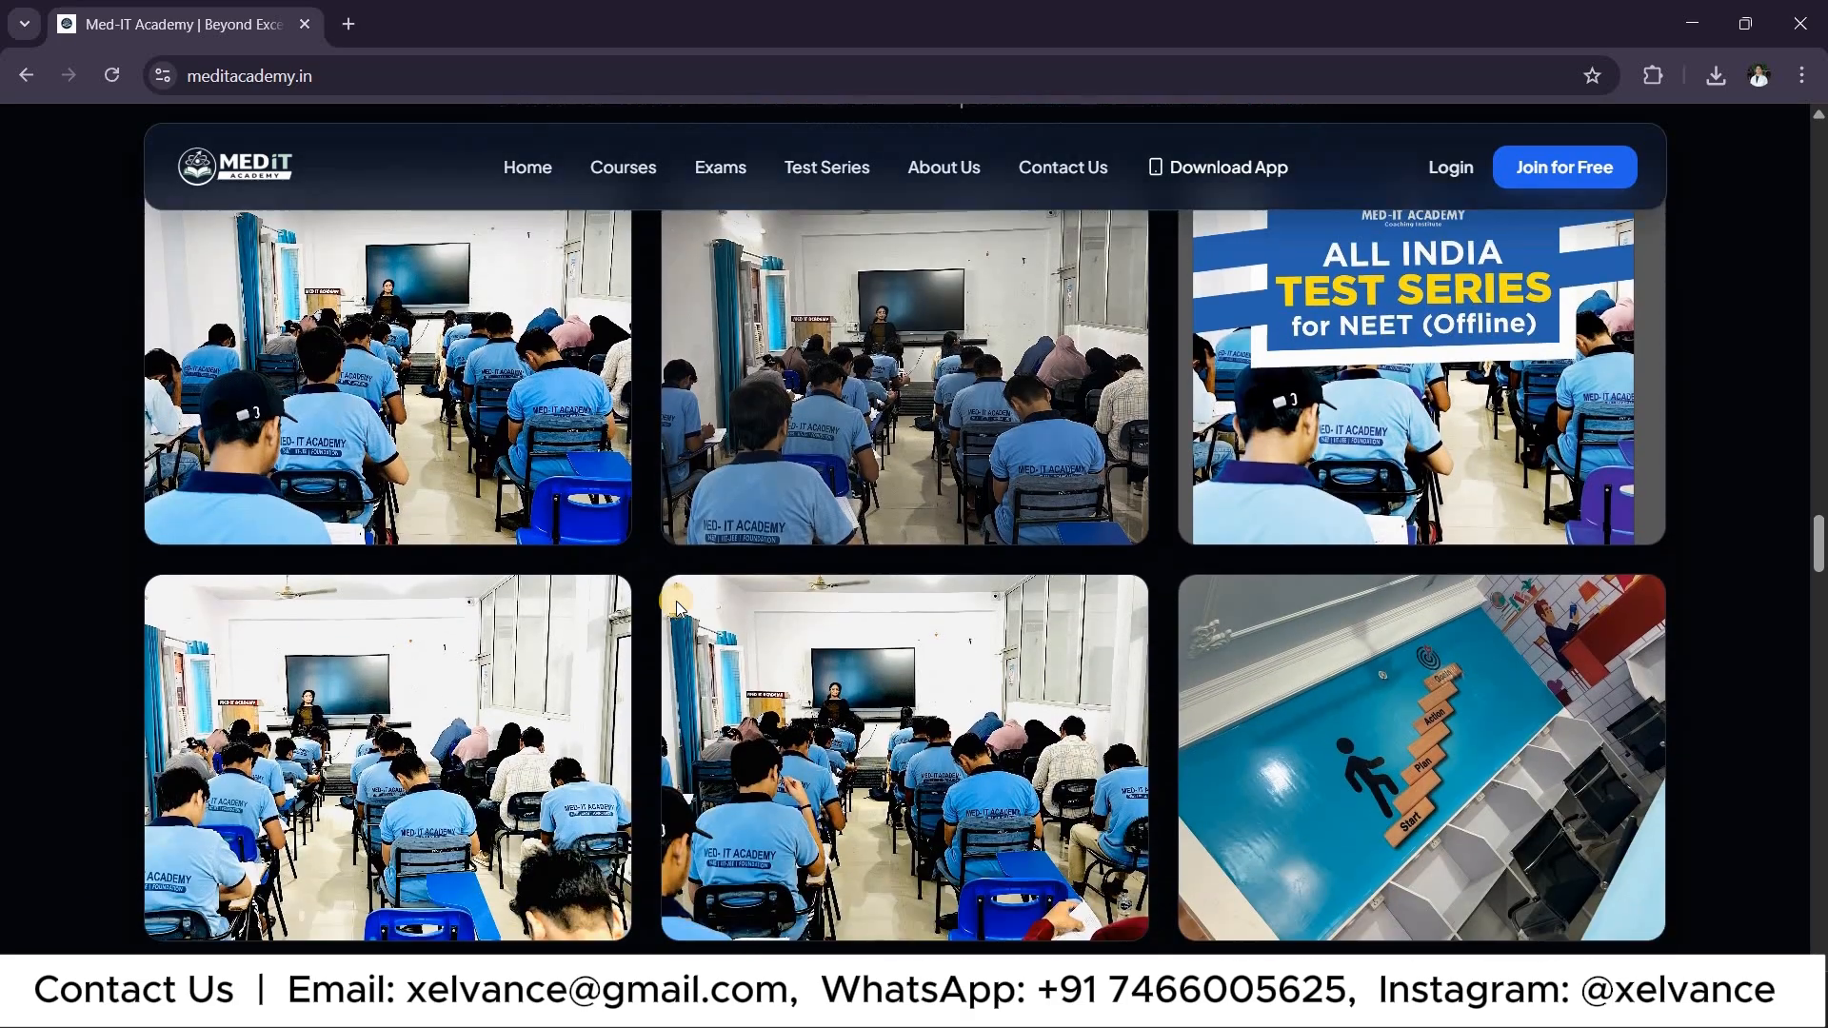
{"action": "scroll", "coordinate": [618, 496], "scroll_direction": "up", "scroll_amount": 3}
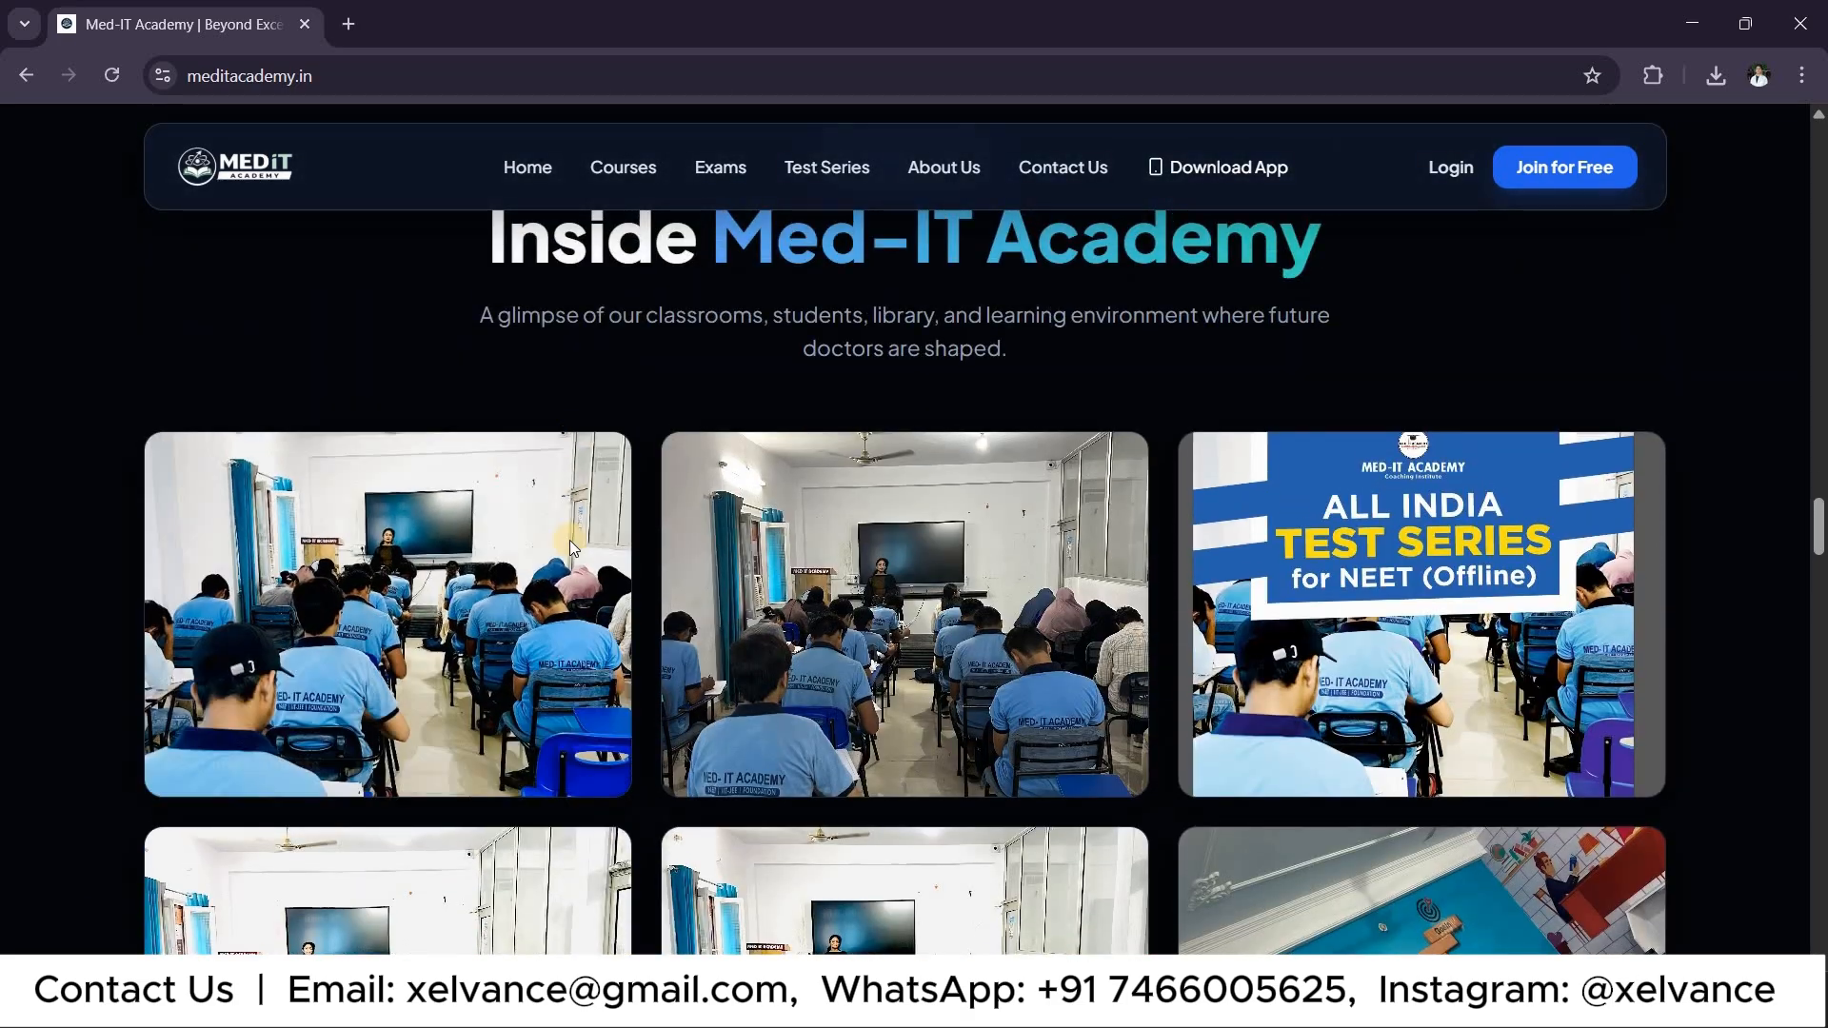
{"action": "scroll", "coordinate": [569, 540], "scroll_direction": "down", "scroll_amount": 3}
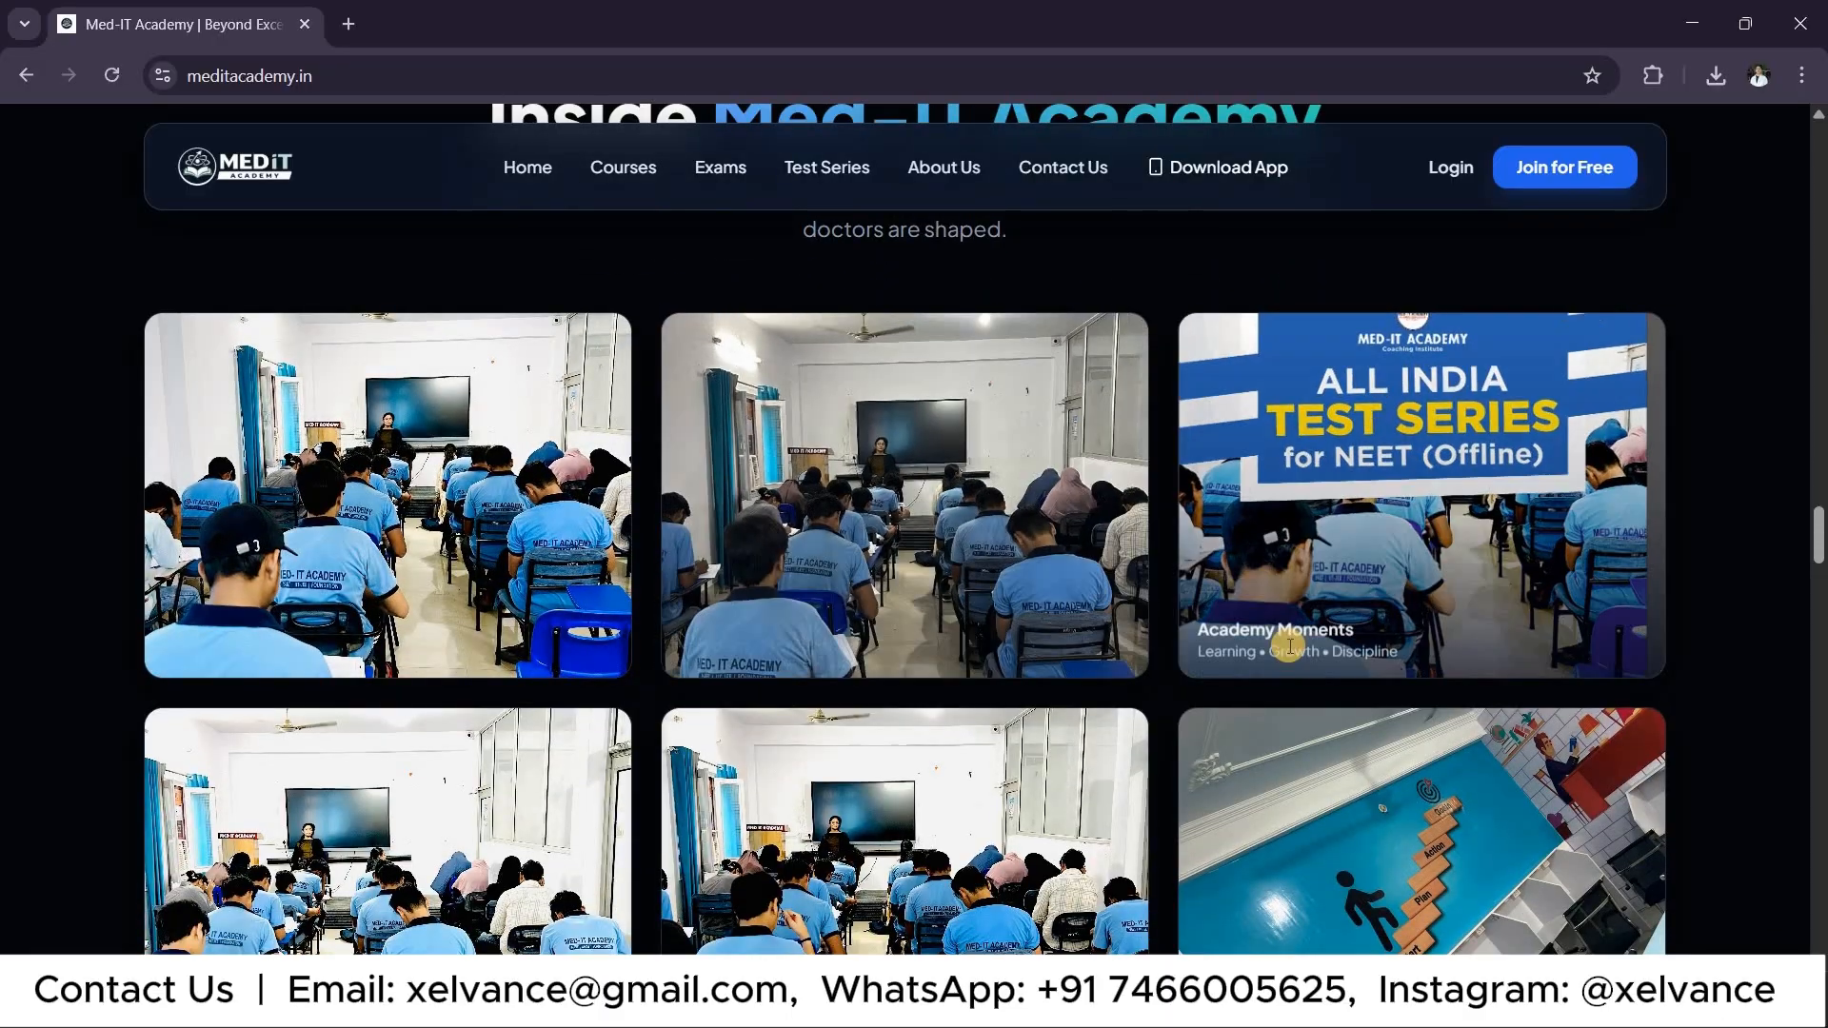
{"action": "scroll", "coordinate": [1288, 645], "scroll_direction": "down", "scroll_amount": 3}
Highlight the top 696 / 720 success story text, clear it, and scroll down to the 530 / 720 story.
{"action": "scroll", "coordinate": [1288, 645], "scroll_direction": "down", "scroll_amount": 10}
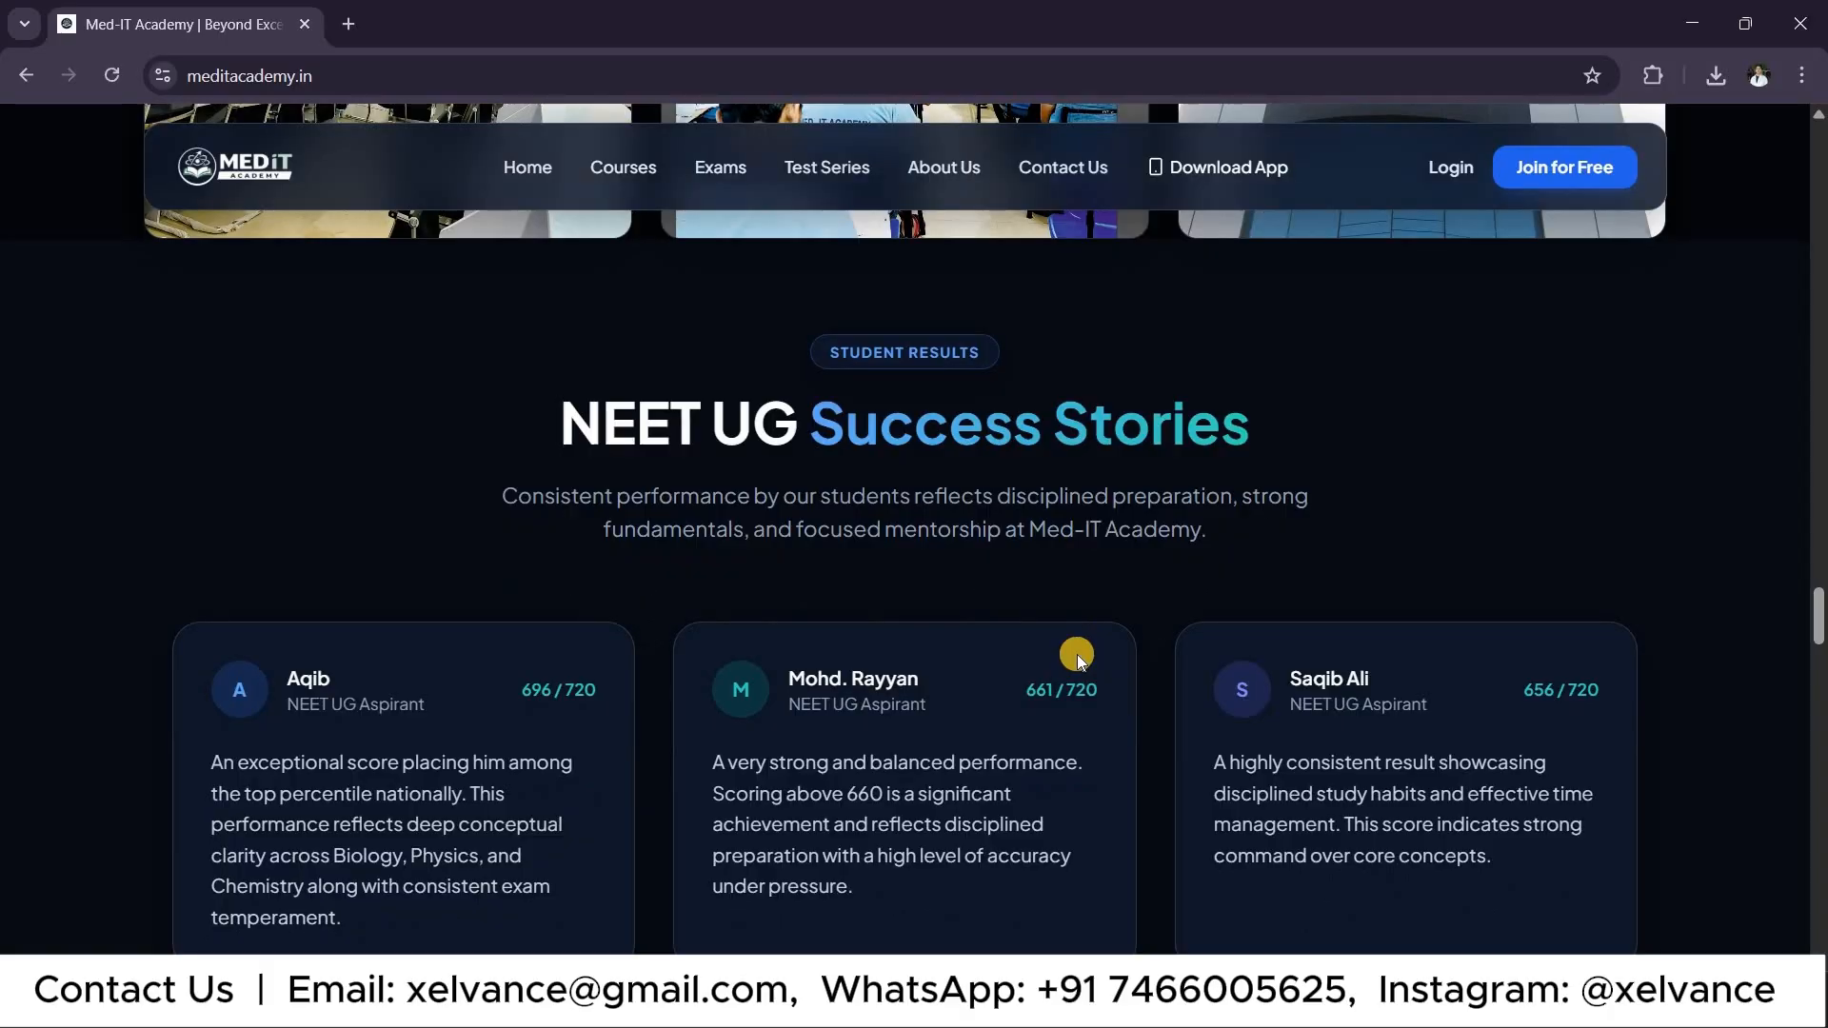
{"action": "scroll", "coordinate": [1073, 666], "scroll_direction": "down", "scroll_amount": 3}
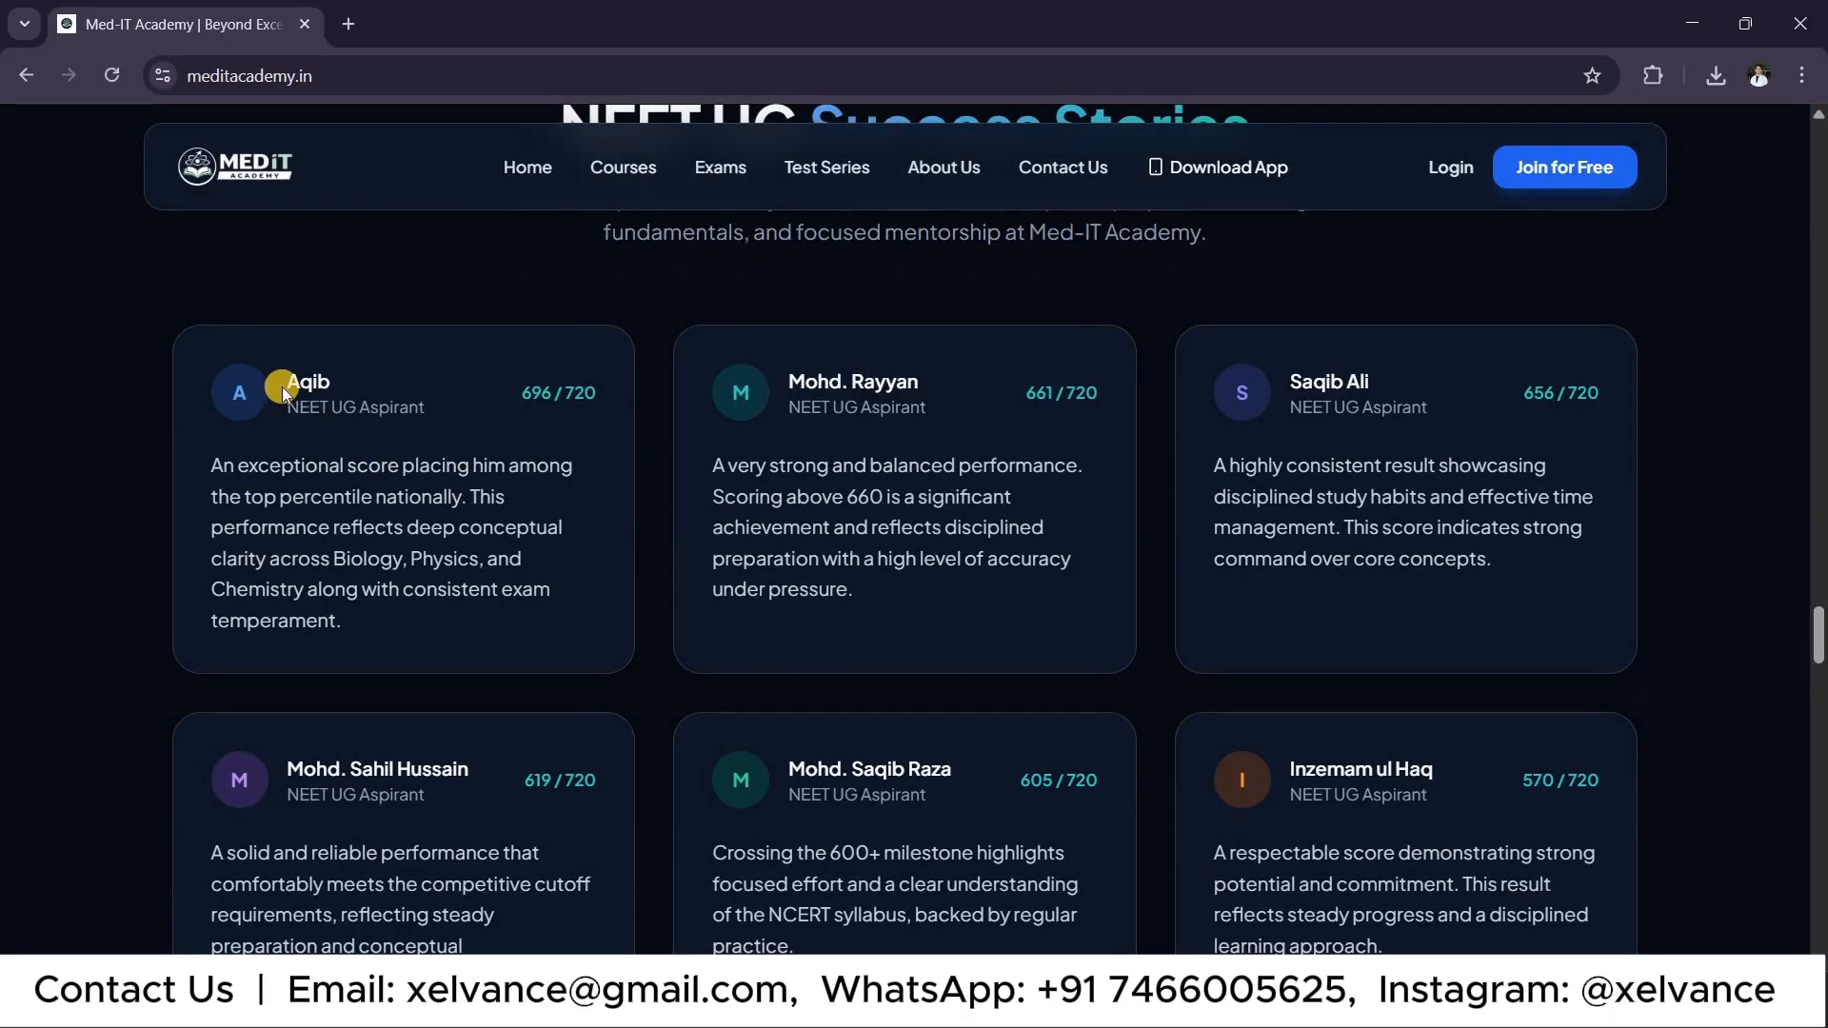
{"action": "left_click", "coordinate": [627, 395]}
{"action": "left_click_drag", "start_coordinate": [627, 394], "coordinate": [612, 526]}
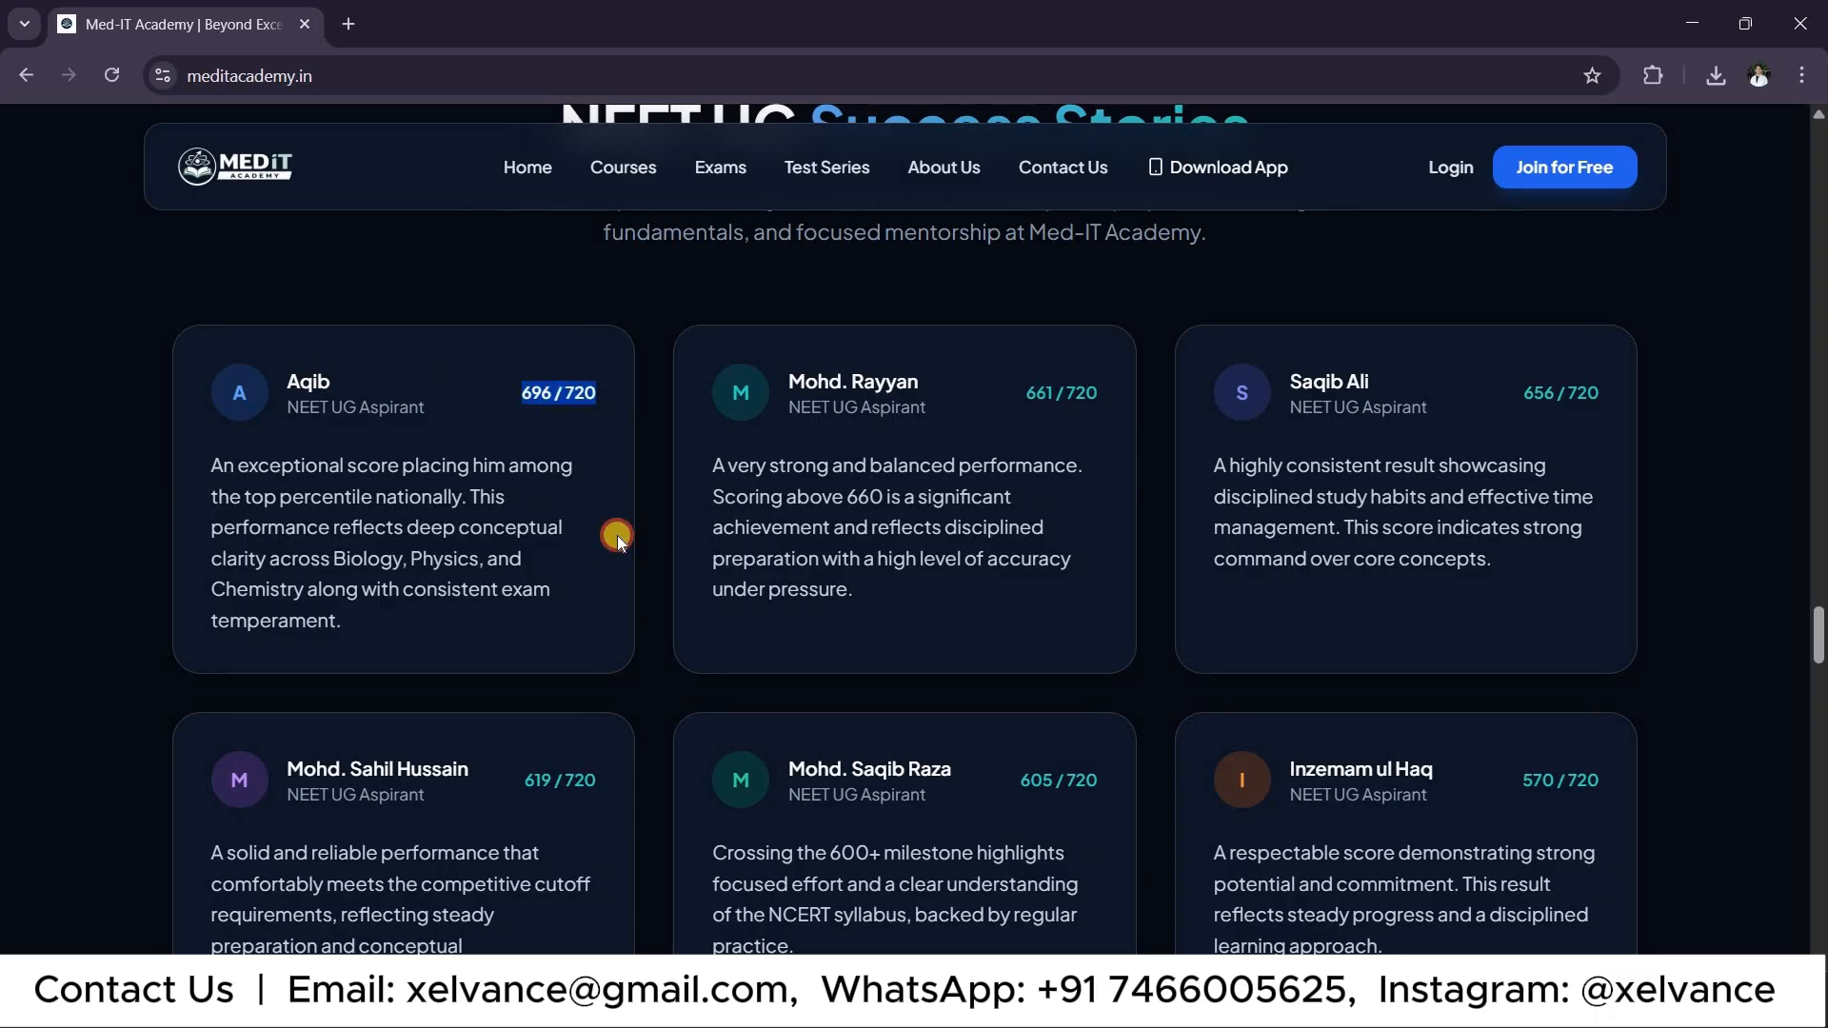
{"action": "left_click", "coordinate": [598, 607]}
{"action": "scroll", "coordinate": [598, 608], "scroll_direction": "down", "scroll_amount": 10}
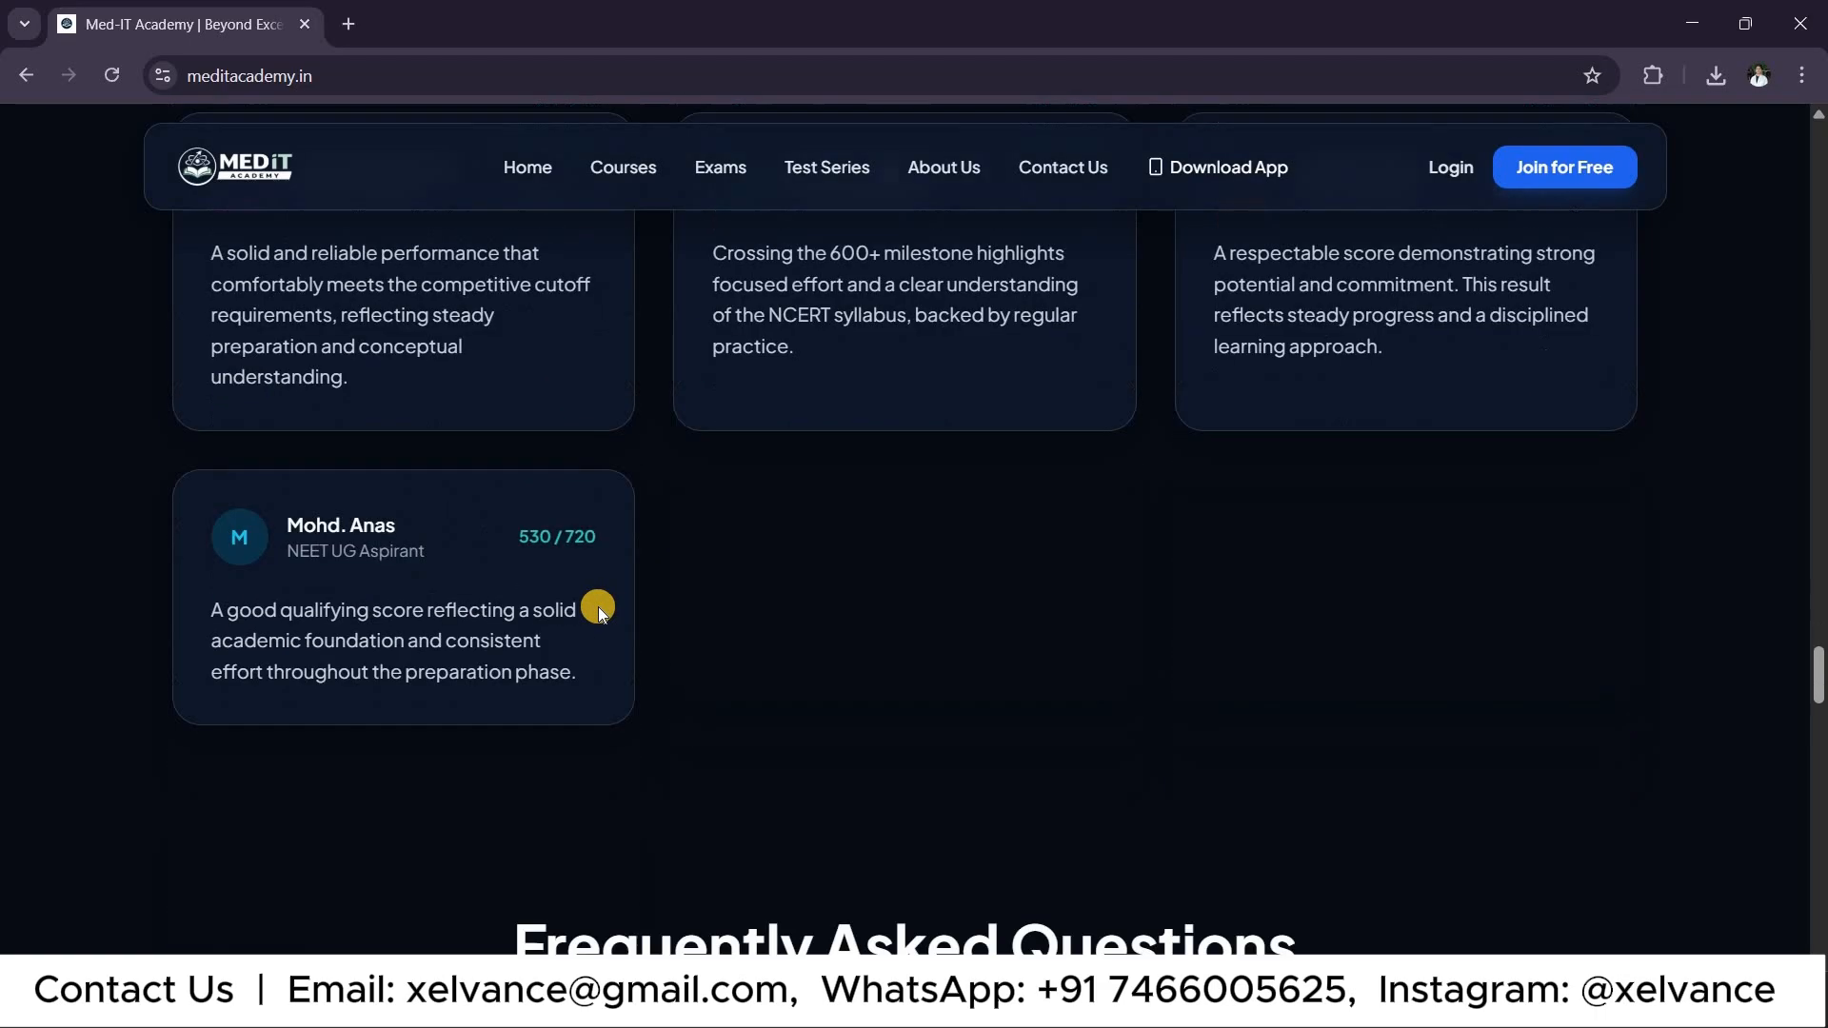
Read the FAQ answers on which courses are offered and online availability.
{"action": "scroll", "coordinate": [809, 457], "scroll_direction": "down", "scroll_amount": 1}
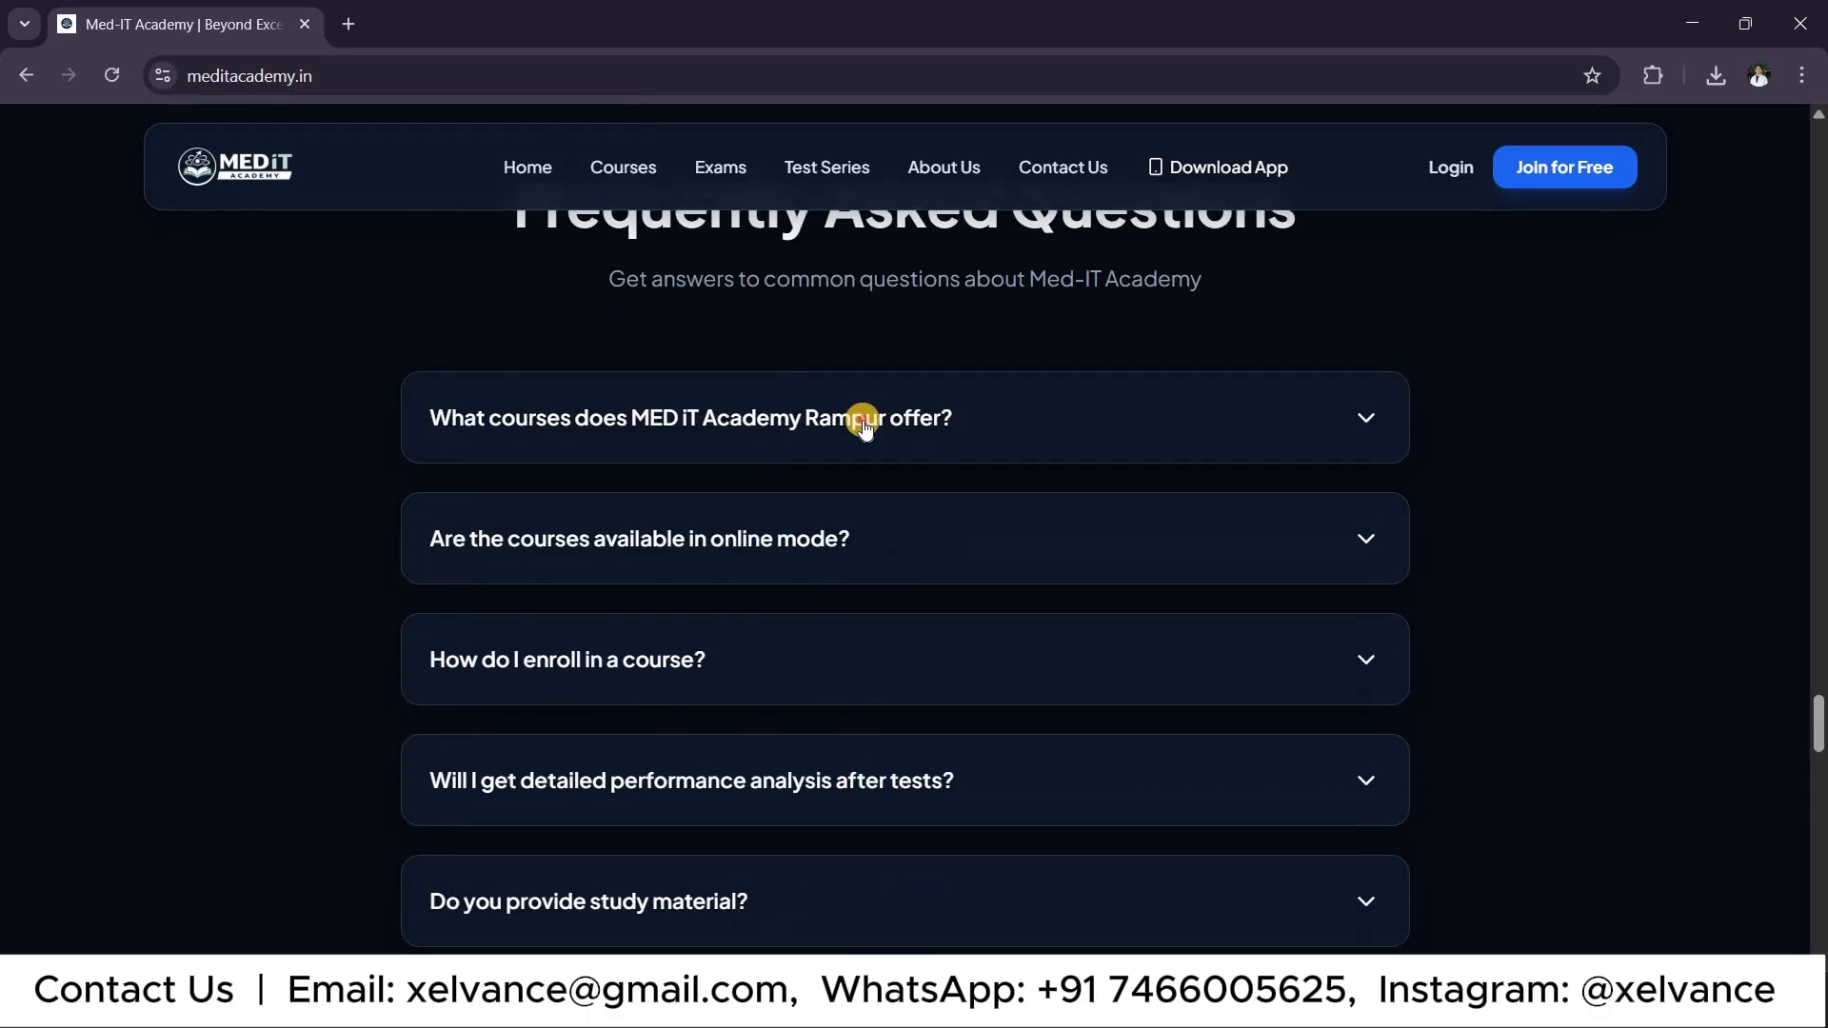
{"action": "left_click", "coordinate": [1018, 405]}
{"action": "left_click", "coordinate": [1027, 409]}
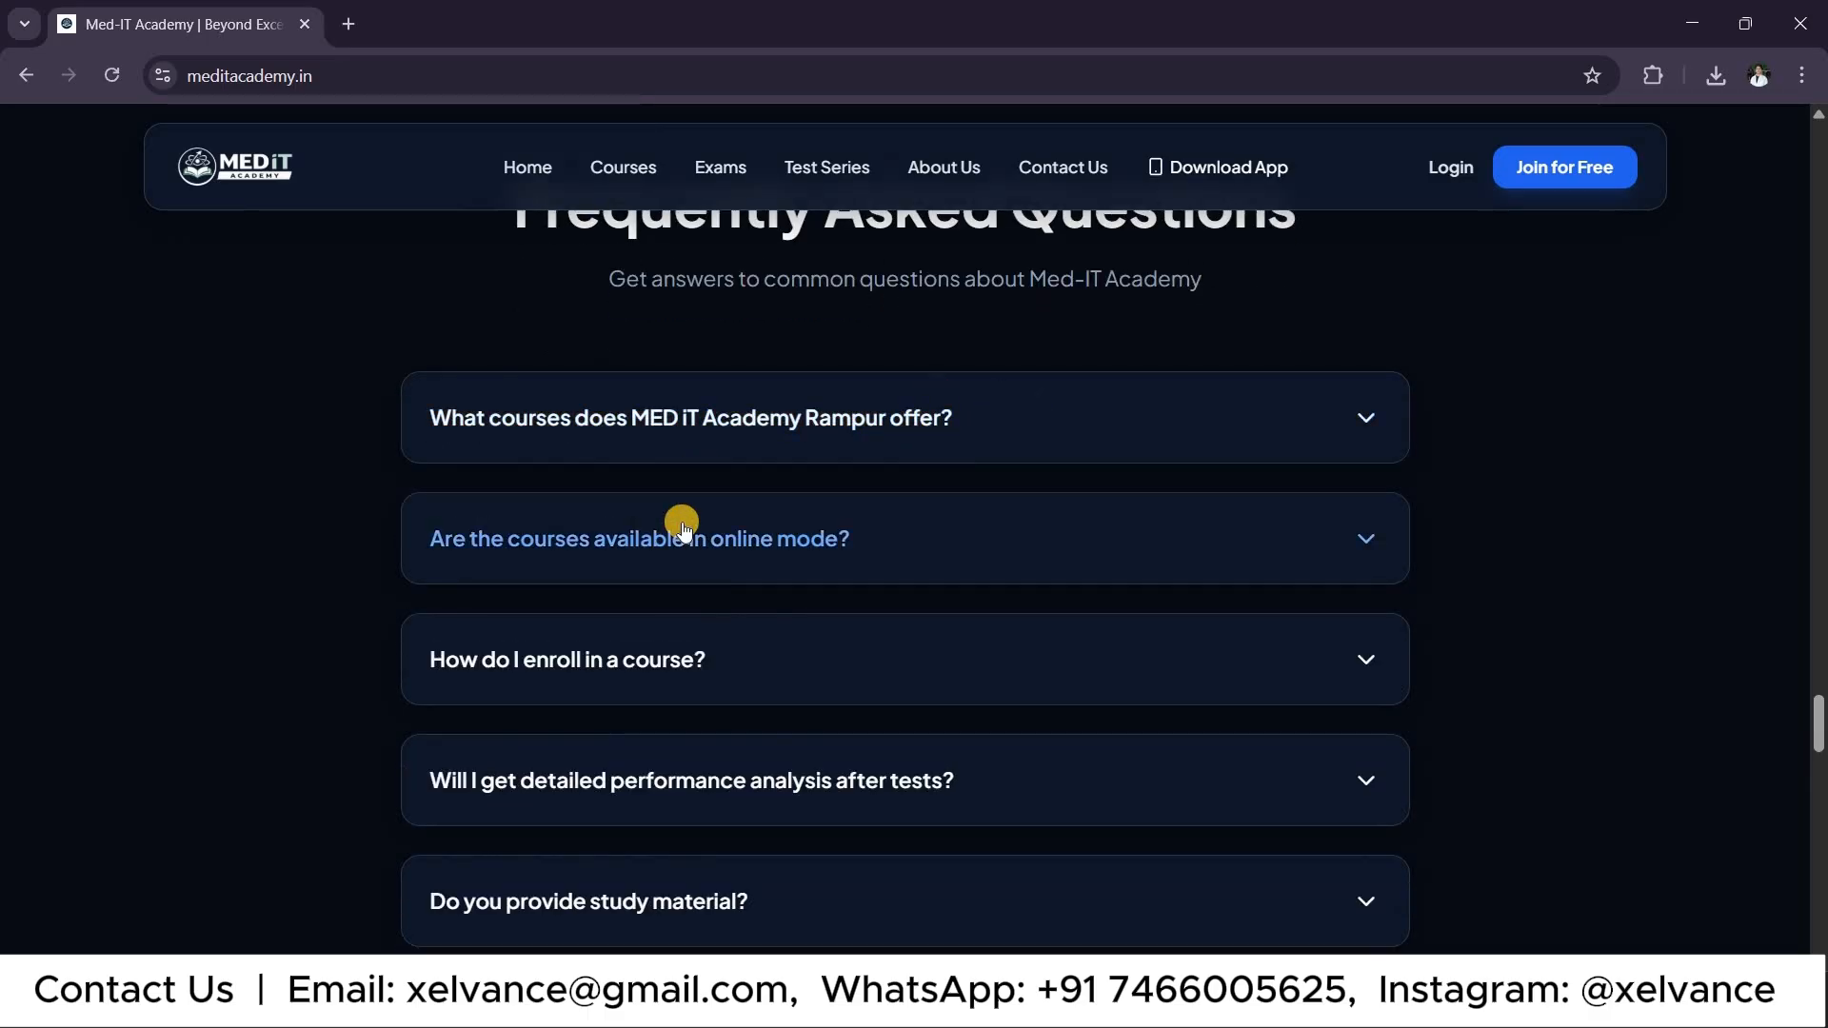
{"action": "left_click", "coordinate": [683, 529]}
Read the FAQ on how to enroll, then scroll to How to Access Content.
{"action": "scroll", "coordinate": [752, 586], "scroll_direction": "down", "scroll_amount": 2}
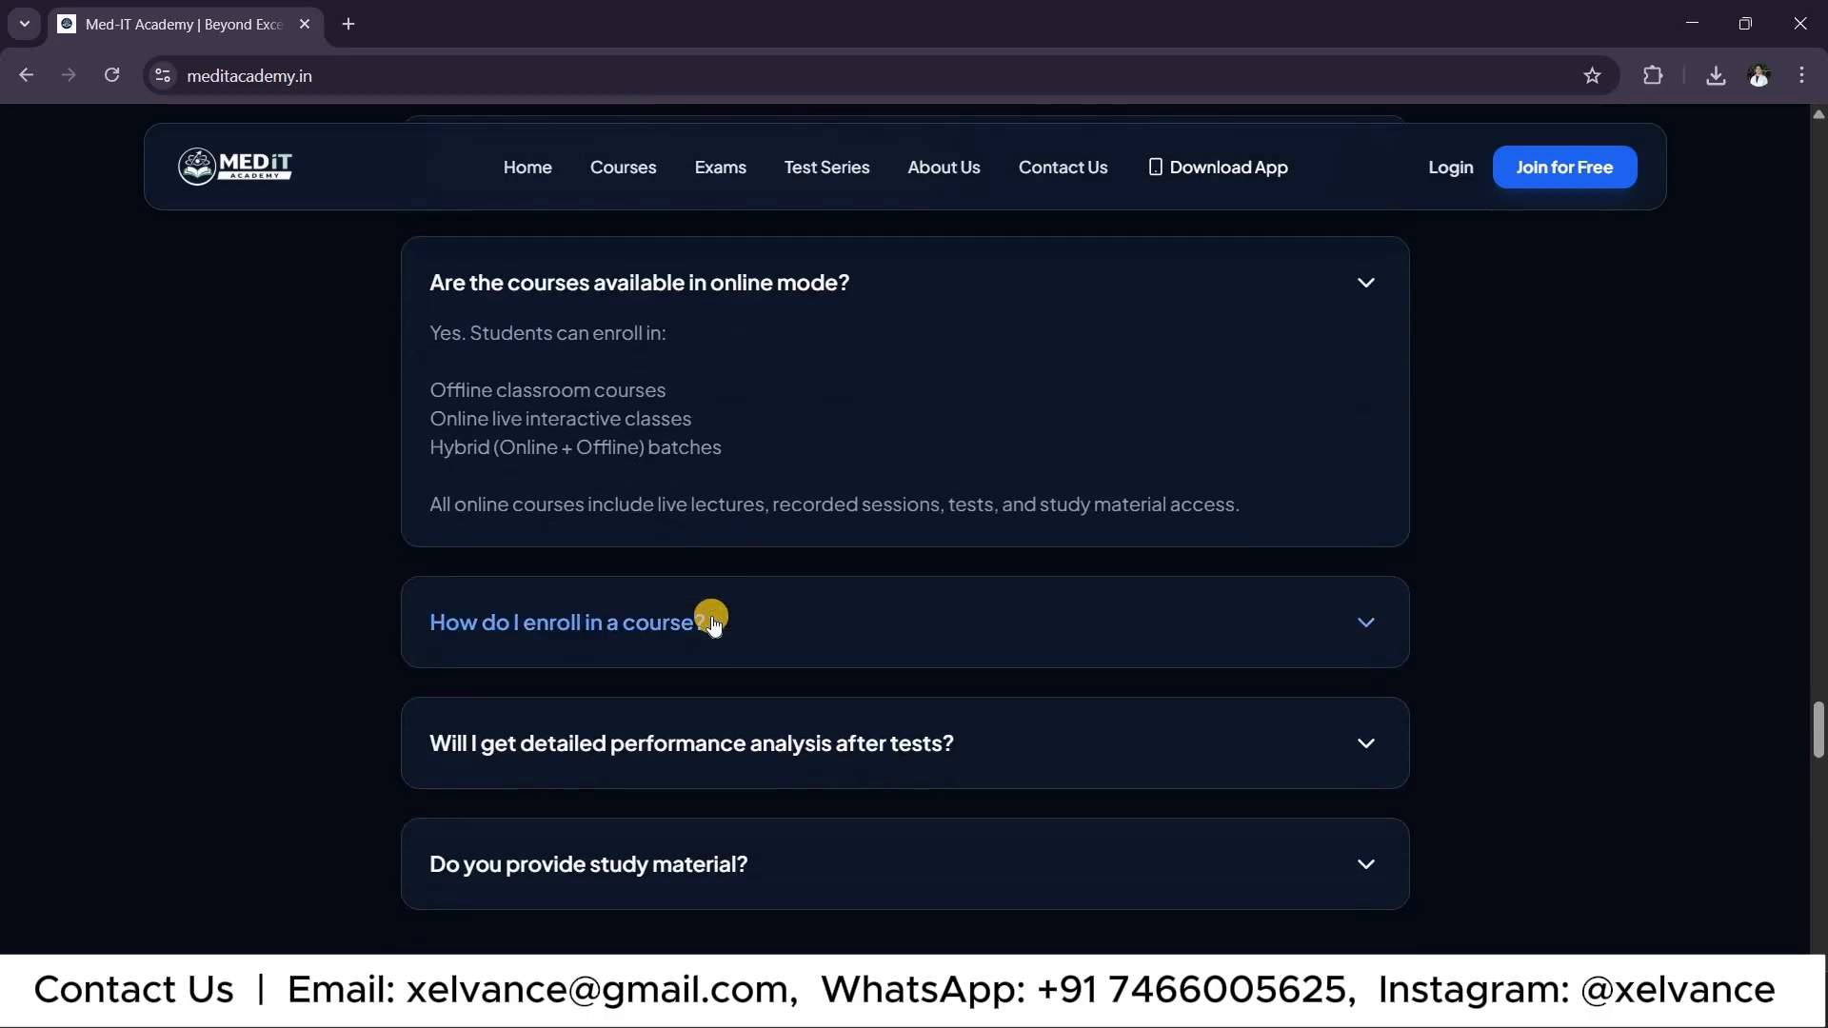
{"action": "left_click", "coordinate": [713, 621]}
{"action": "left_click", "coordinate": [712, 621]}
{"action": "scroll", "coordinate": [712, 619], "scroll_direction": "down", "scroll_amount": 5}
{"action": "scroll", "coordinate": [712, 615], "scroll_direction": "down", "scroll_amount": 4}
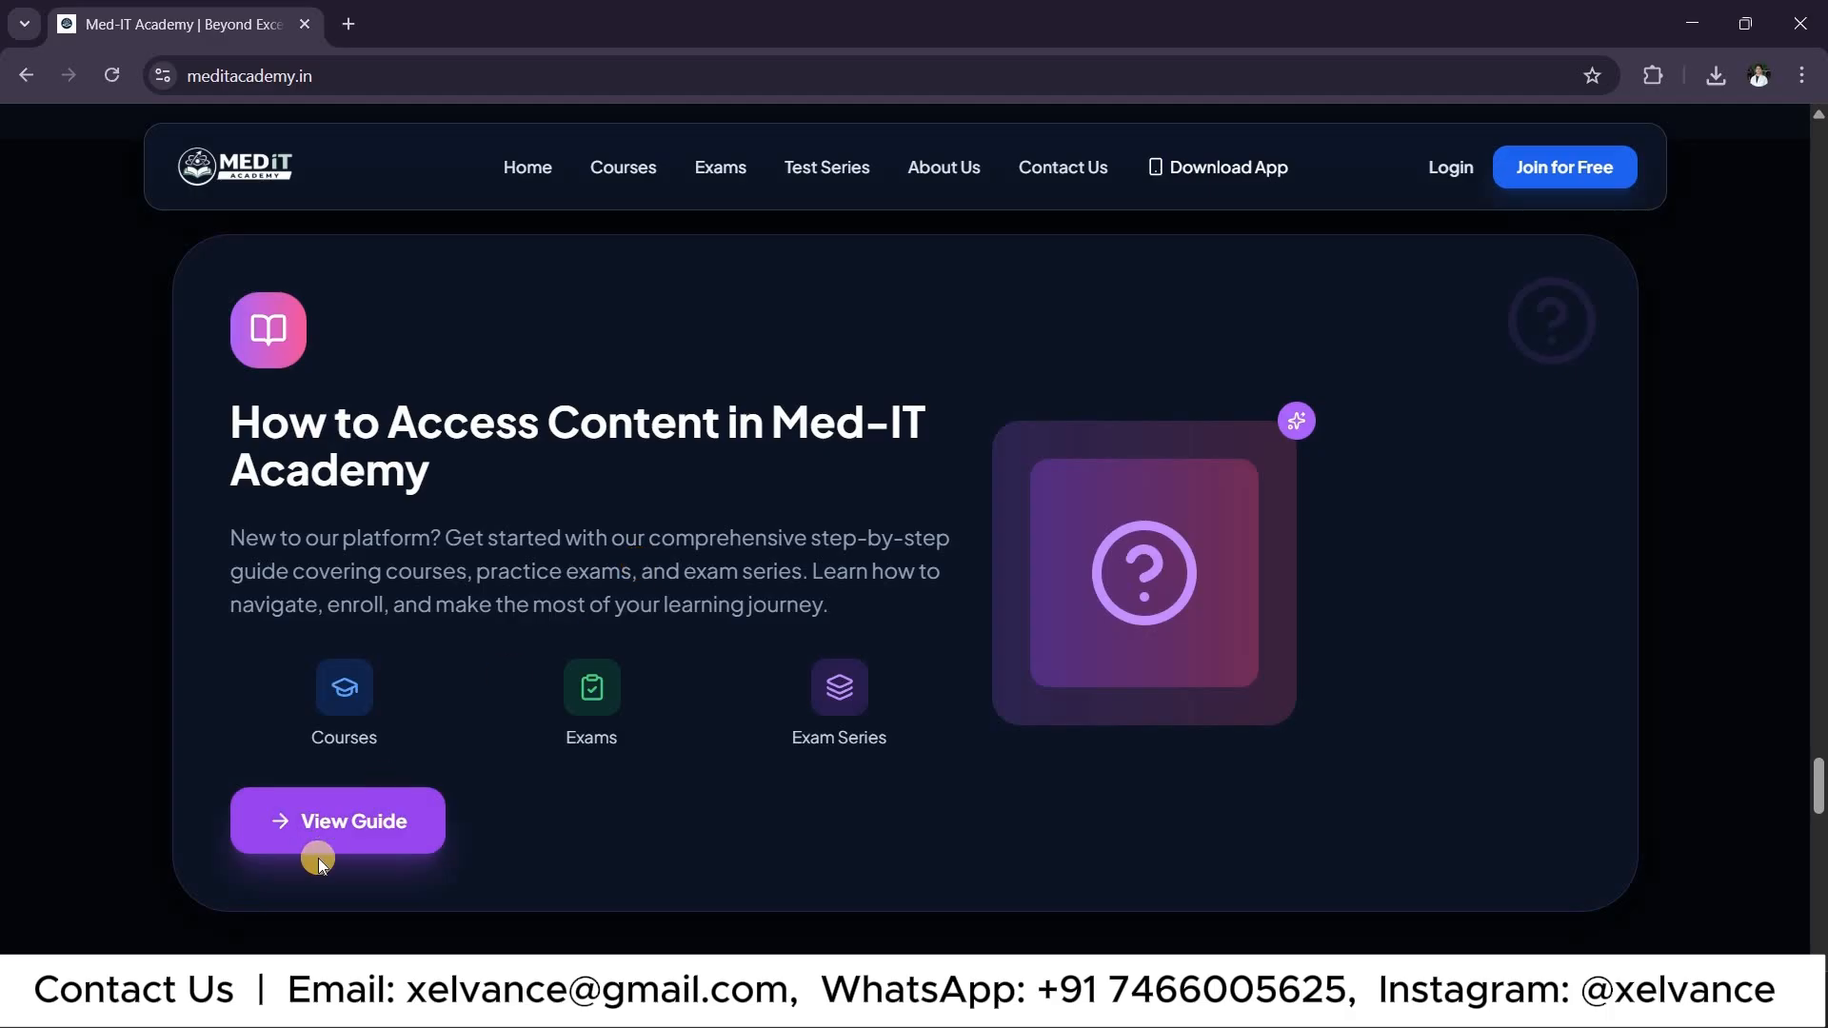
Read the View Guide page on accessing courses, exams and exam series, then go back home.
{"action": "left_click", "coordinate": [333, 834]}
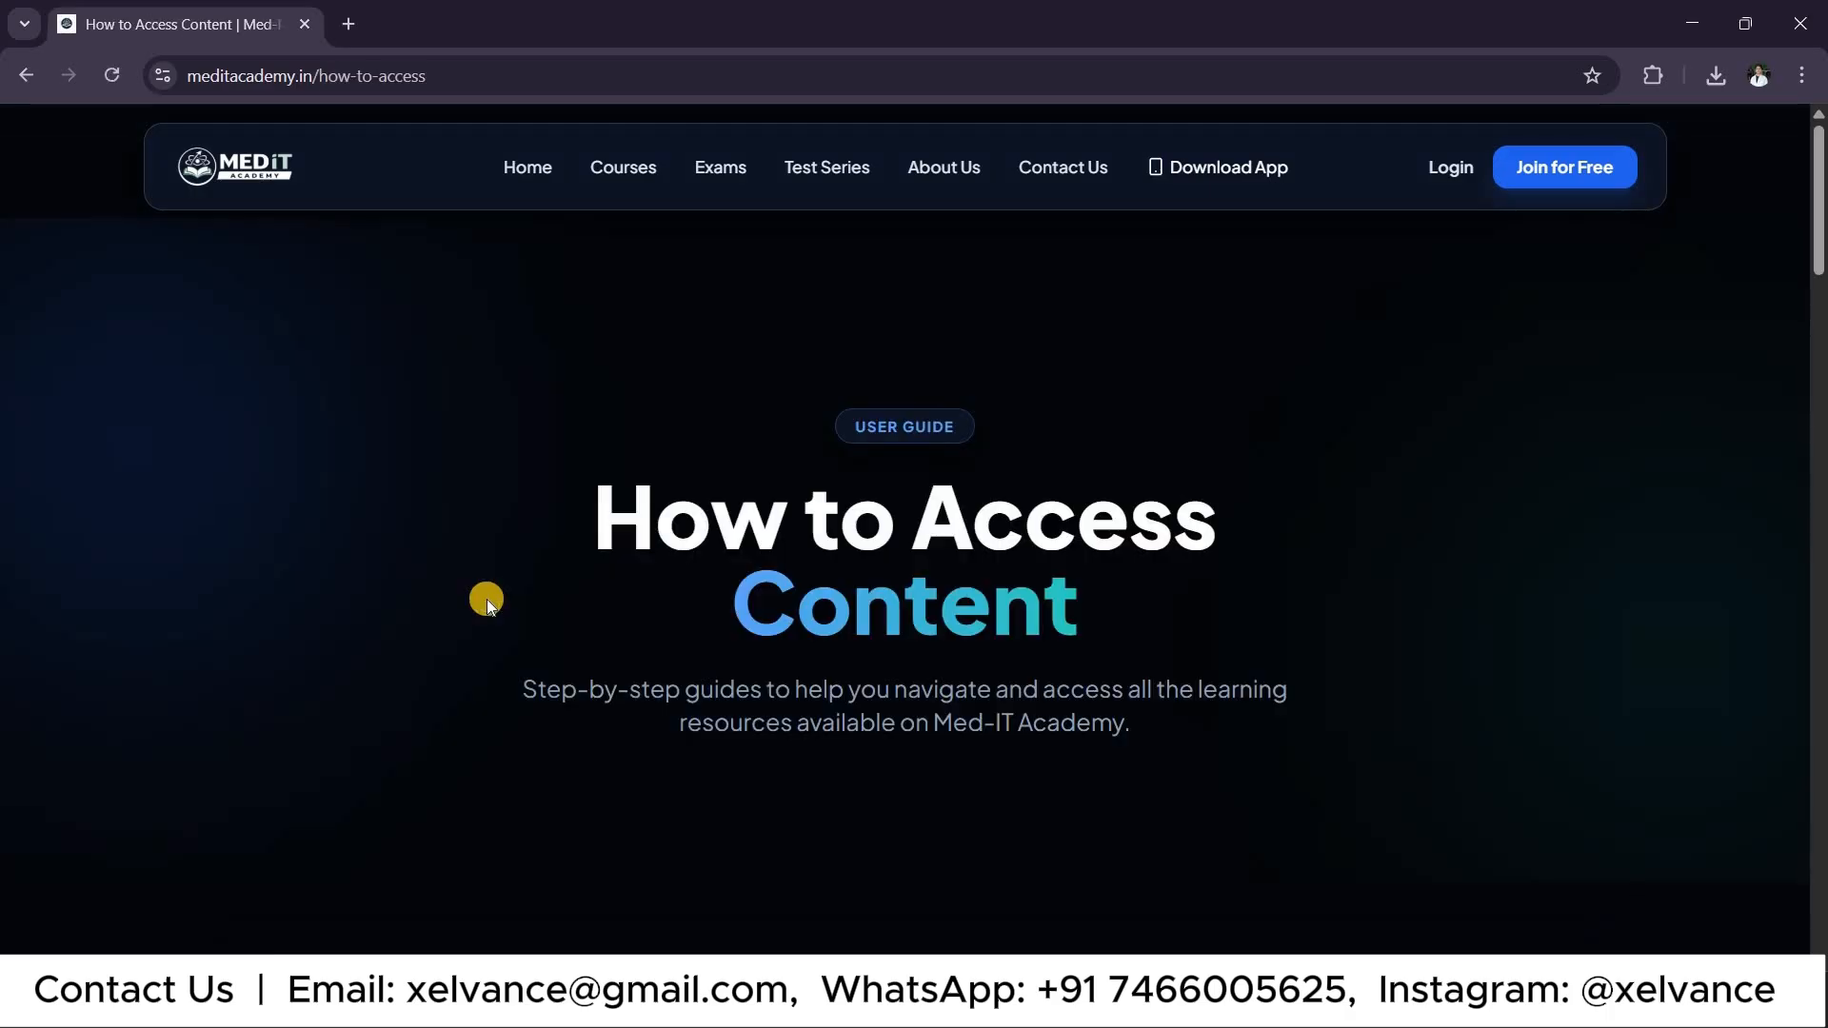
{"action": "scroll", "coordinate": [488, 598], "scroll_direction": "down", "scroll_amount": 9}
{"action": "scroll", "coordinate": [488, 597], "scroll_direction": "down", "scroll_amount": 12}
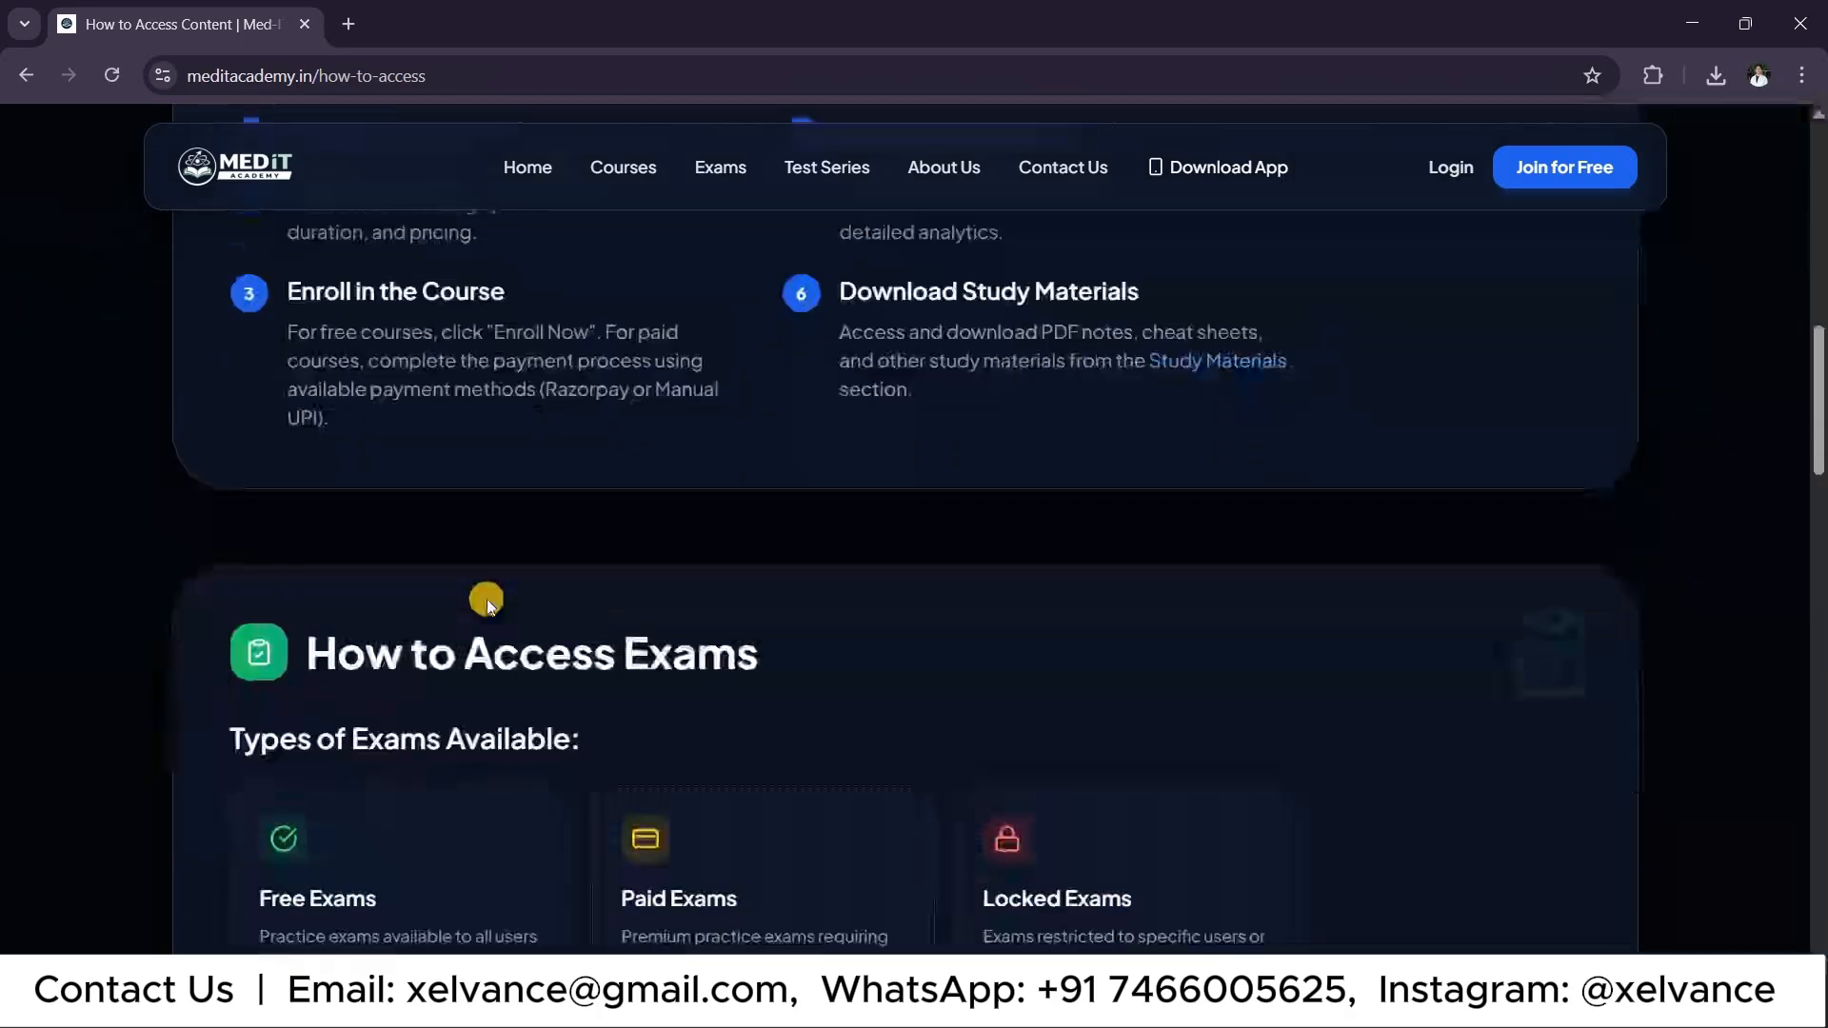
{"action": "scroll", "coordinate": [487, 598], "scroll_direction": "down", "scroll_amount": 5}
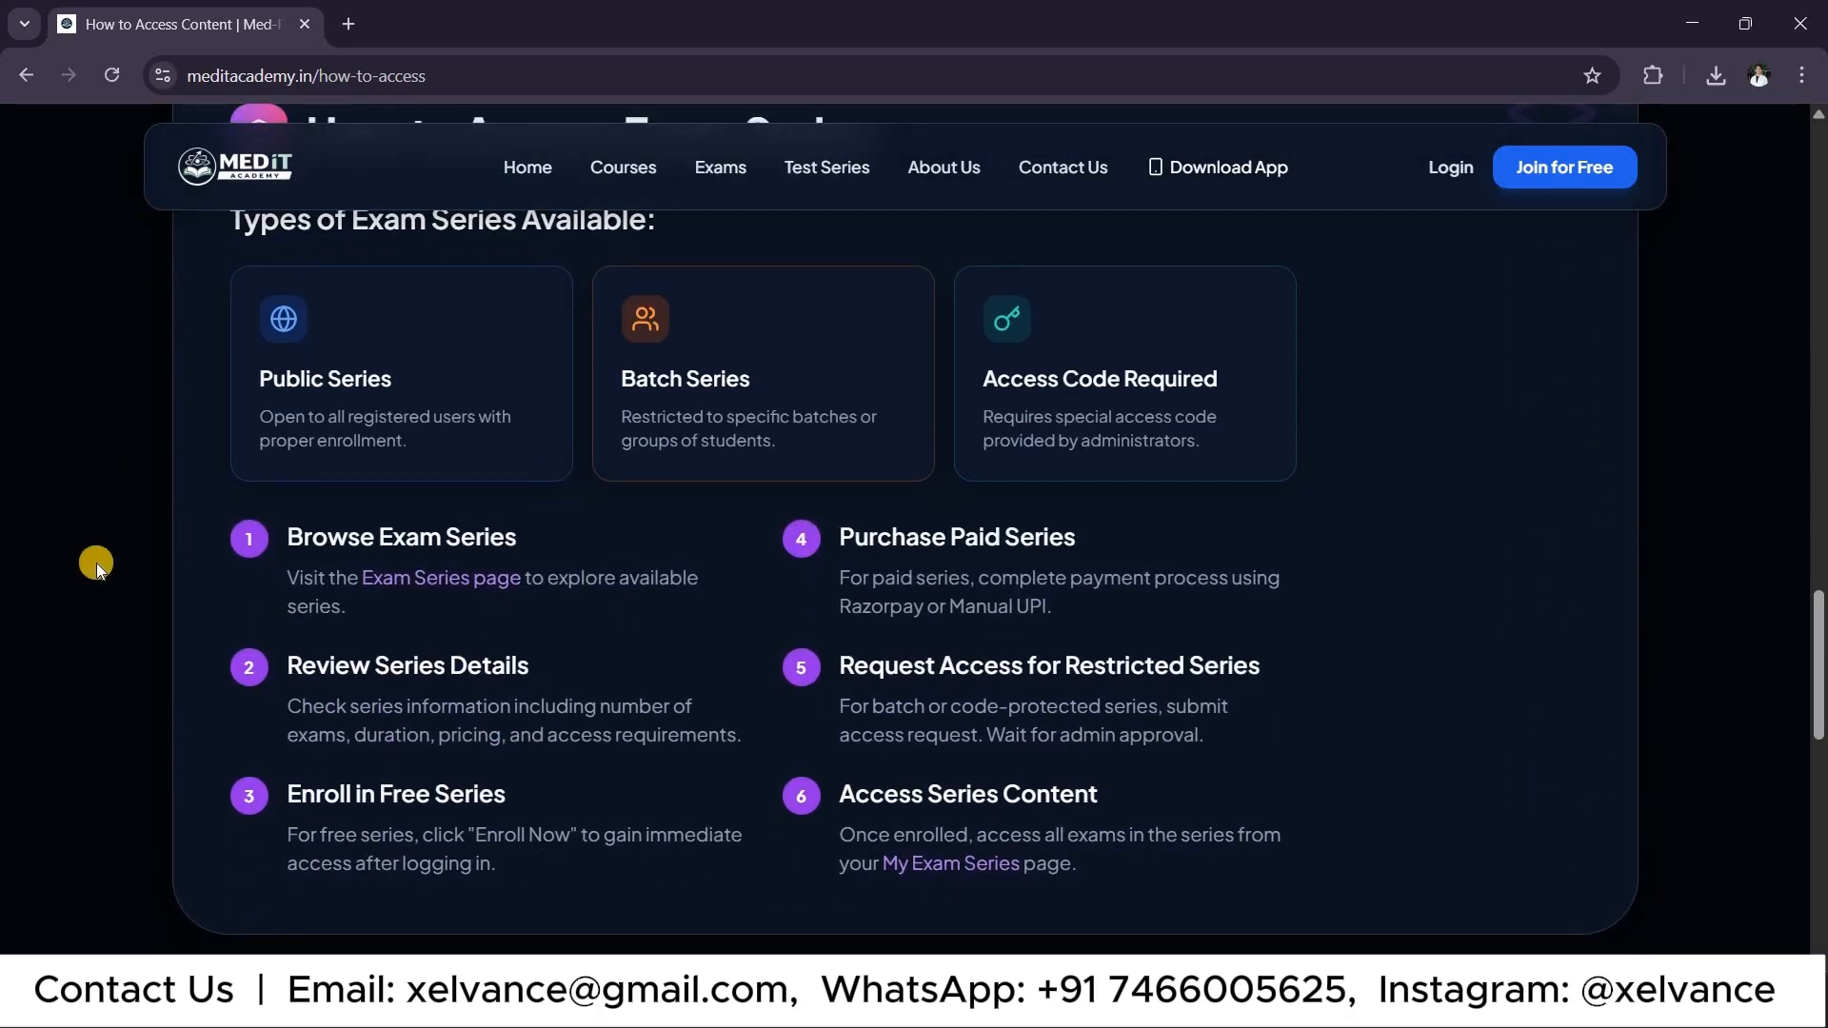
{"action": "scroll", "coordinate": [8, 581], "scroll_direction": "up", "scroll_amount": 2}
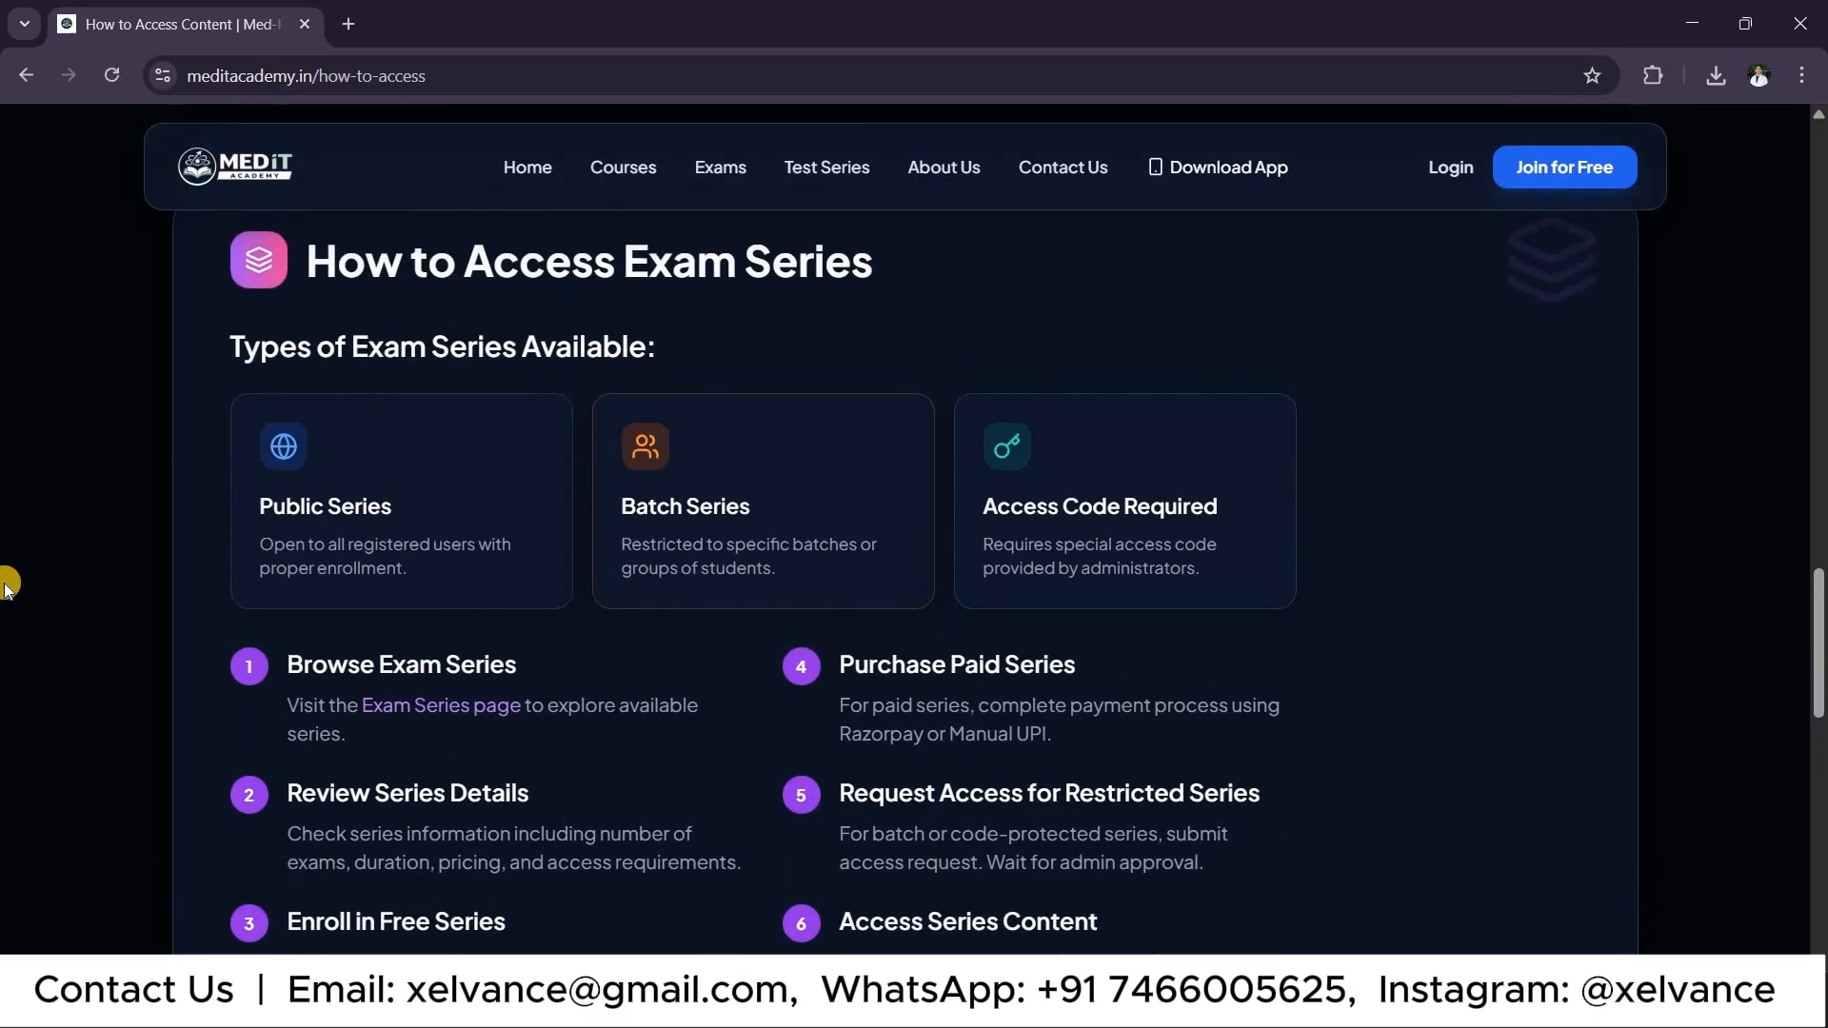
{"action": "scroll", "coordinate": [9, 579], "scroll_direction": "up", "scroll_amount": 3}
{"action": "scroll", "coordinate": [294, 632], "scroll_direction": "down", "scroll_amount": 1}
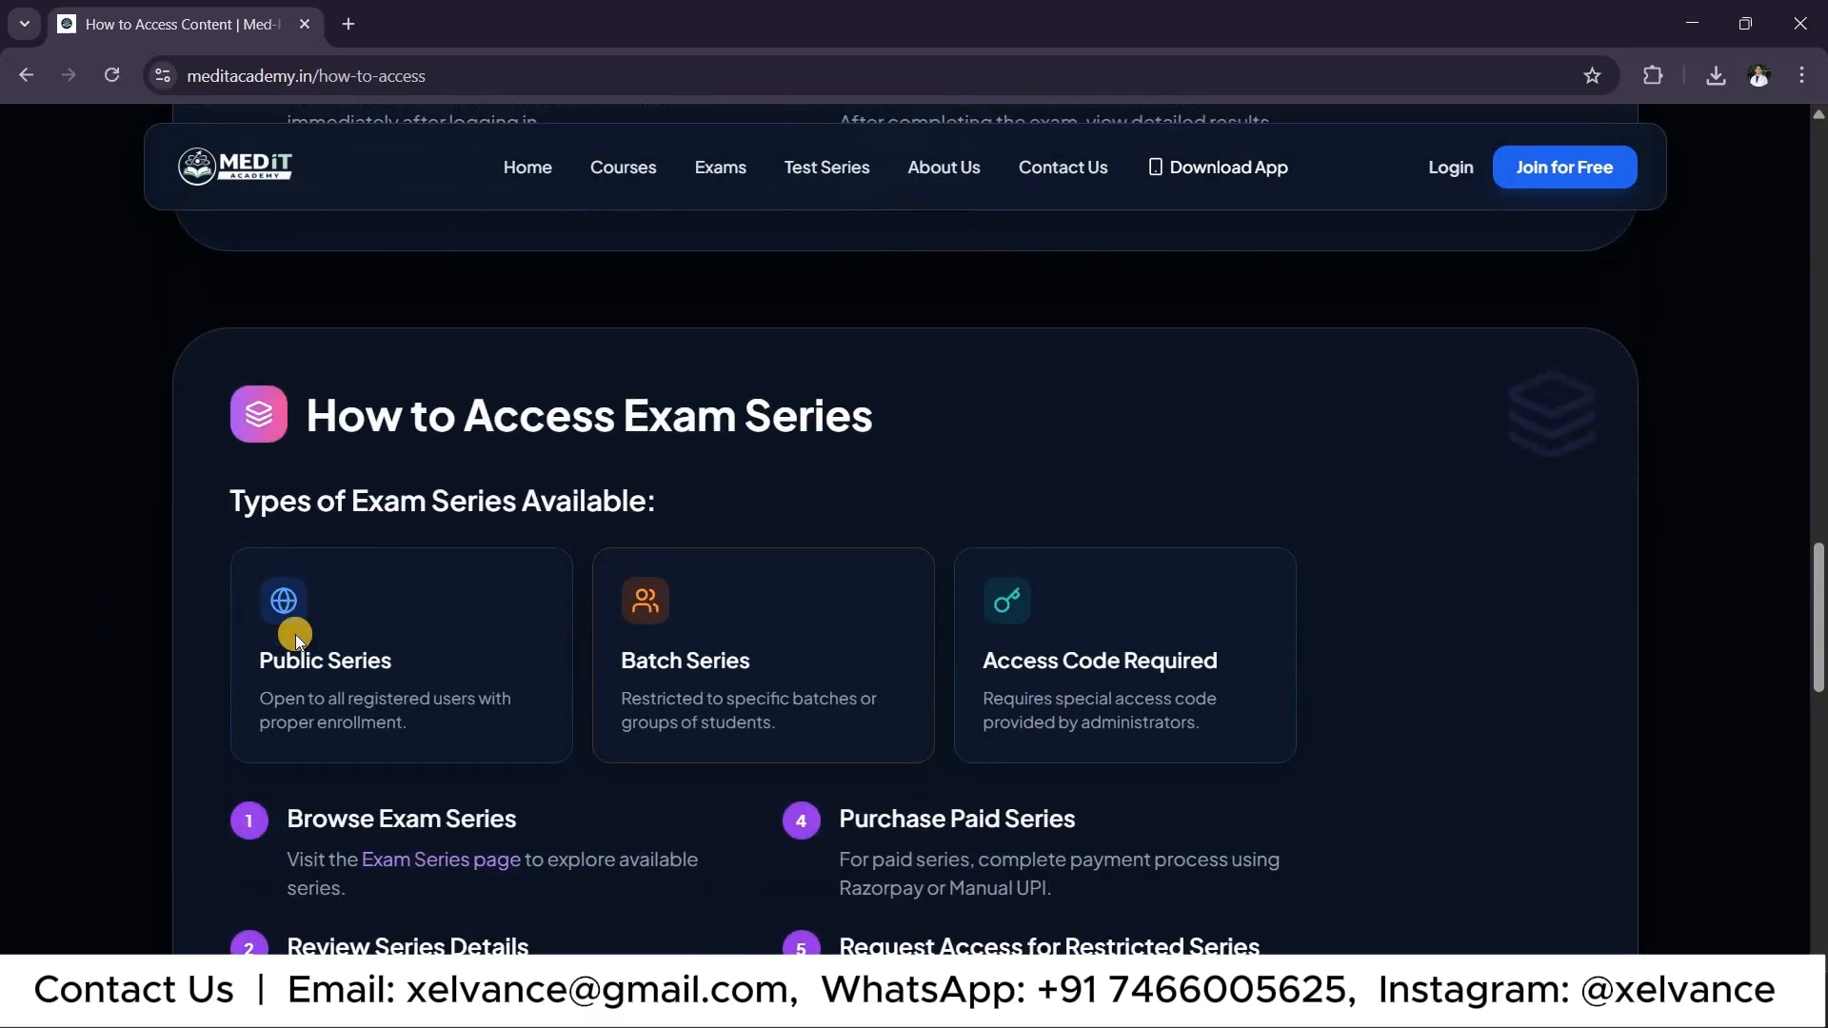
{"action": "scroll", "coordinate": [295, 634], "scroll_direction": "down", "scroll_amount": 2}
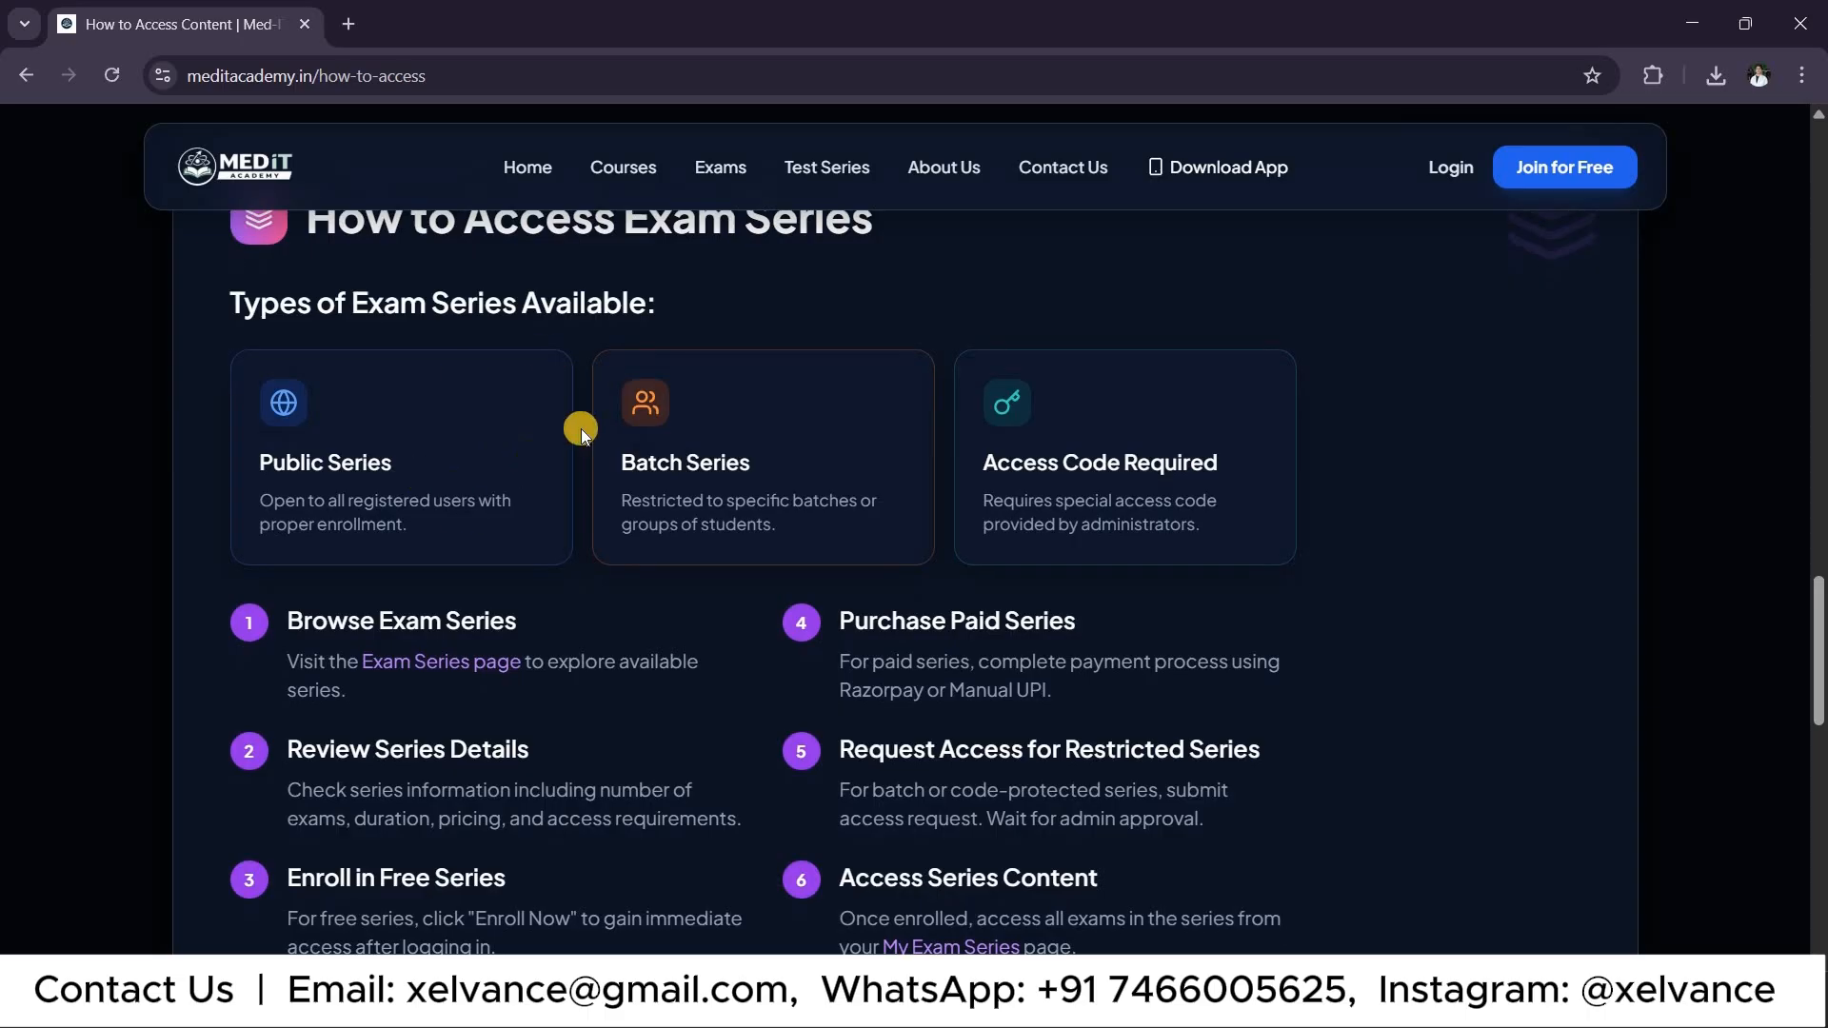
{"action": "scroll", "coordinate": [766, 483], "scroll_direction": "up", "scroll_amount": 11}
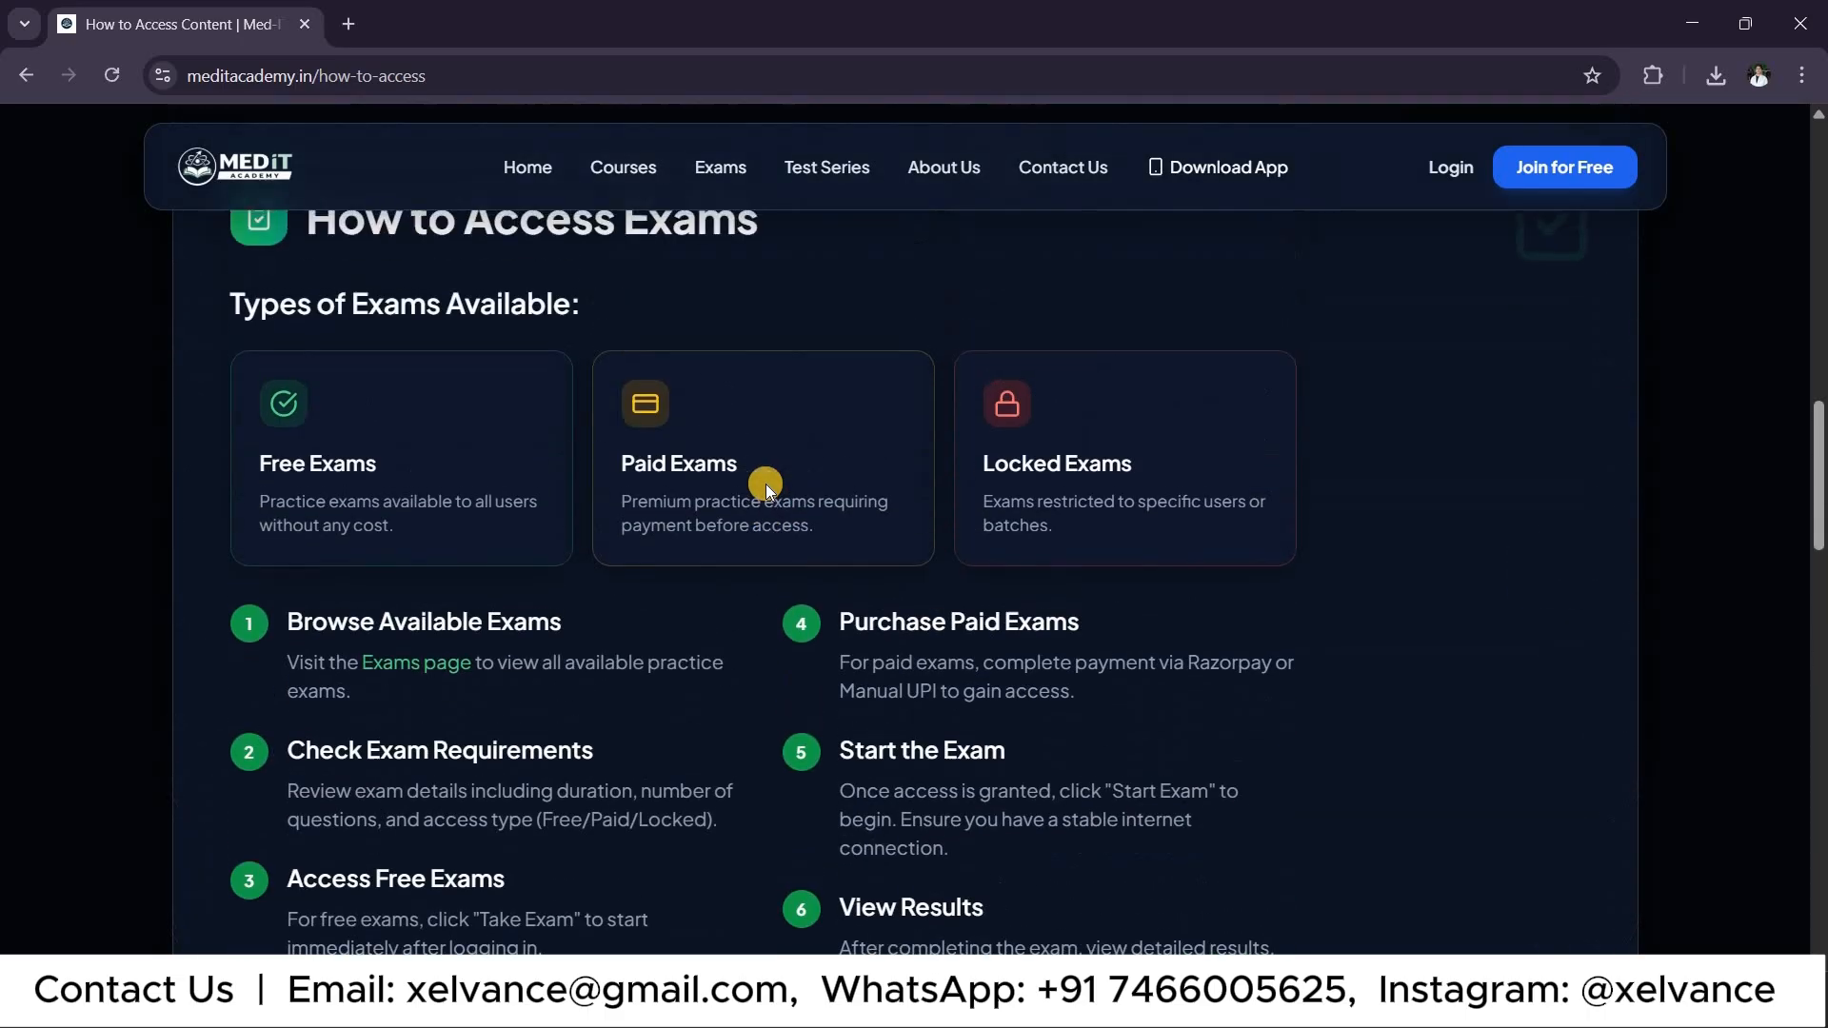
{"action": "scroll", "coordinate": [765, 484], "scroll_direction": "up", "scroll_amount": 8}
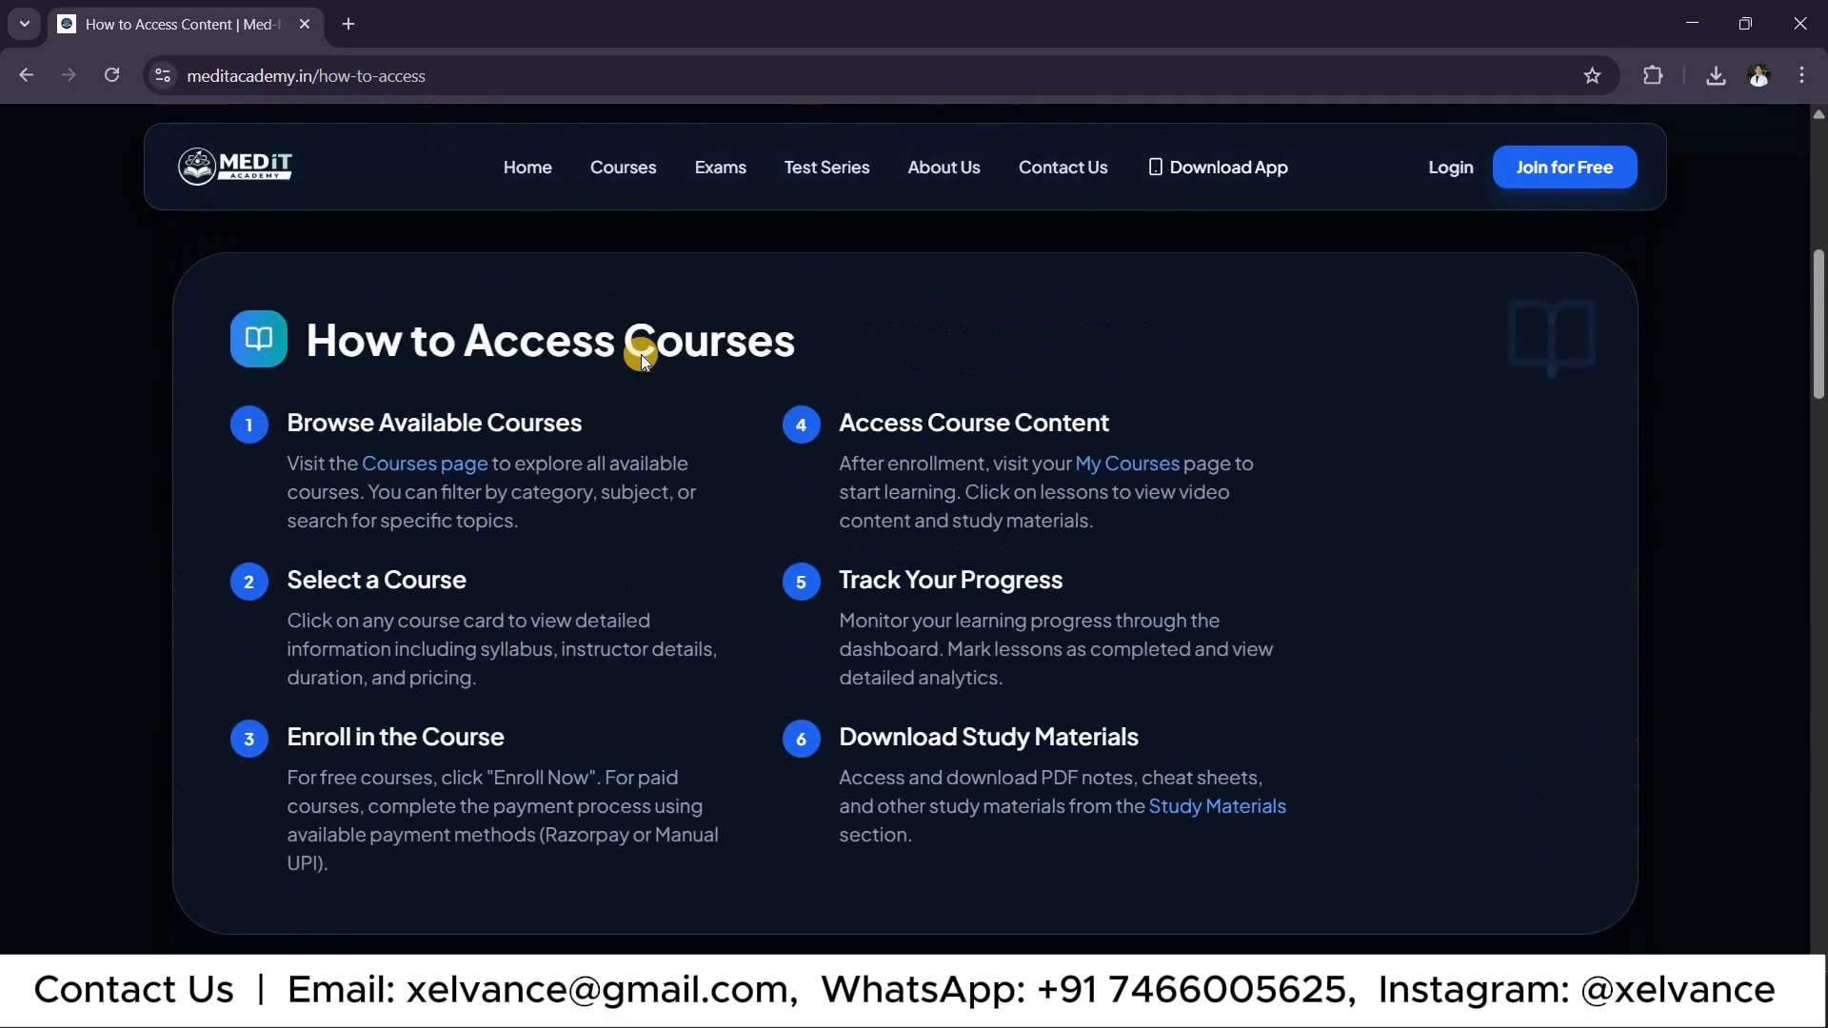
{"action": "scroll", "coordinate": [196, 598], "scroll_direction": "left", "scroll_amount": 5}
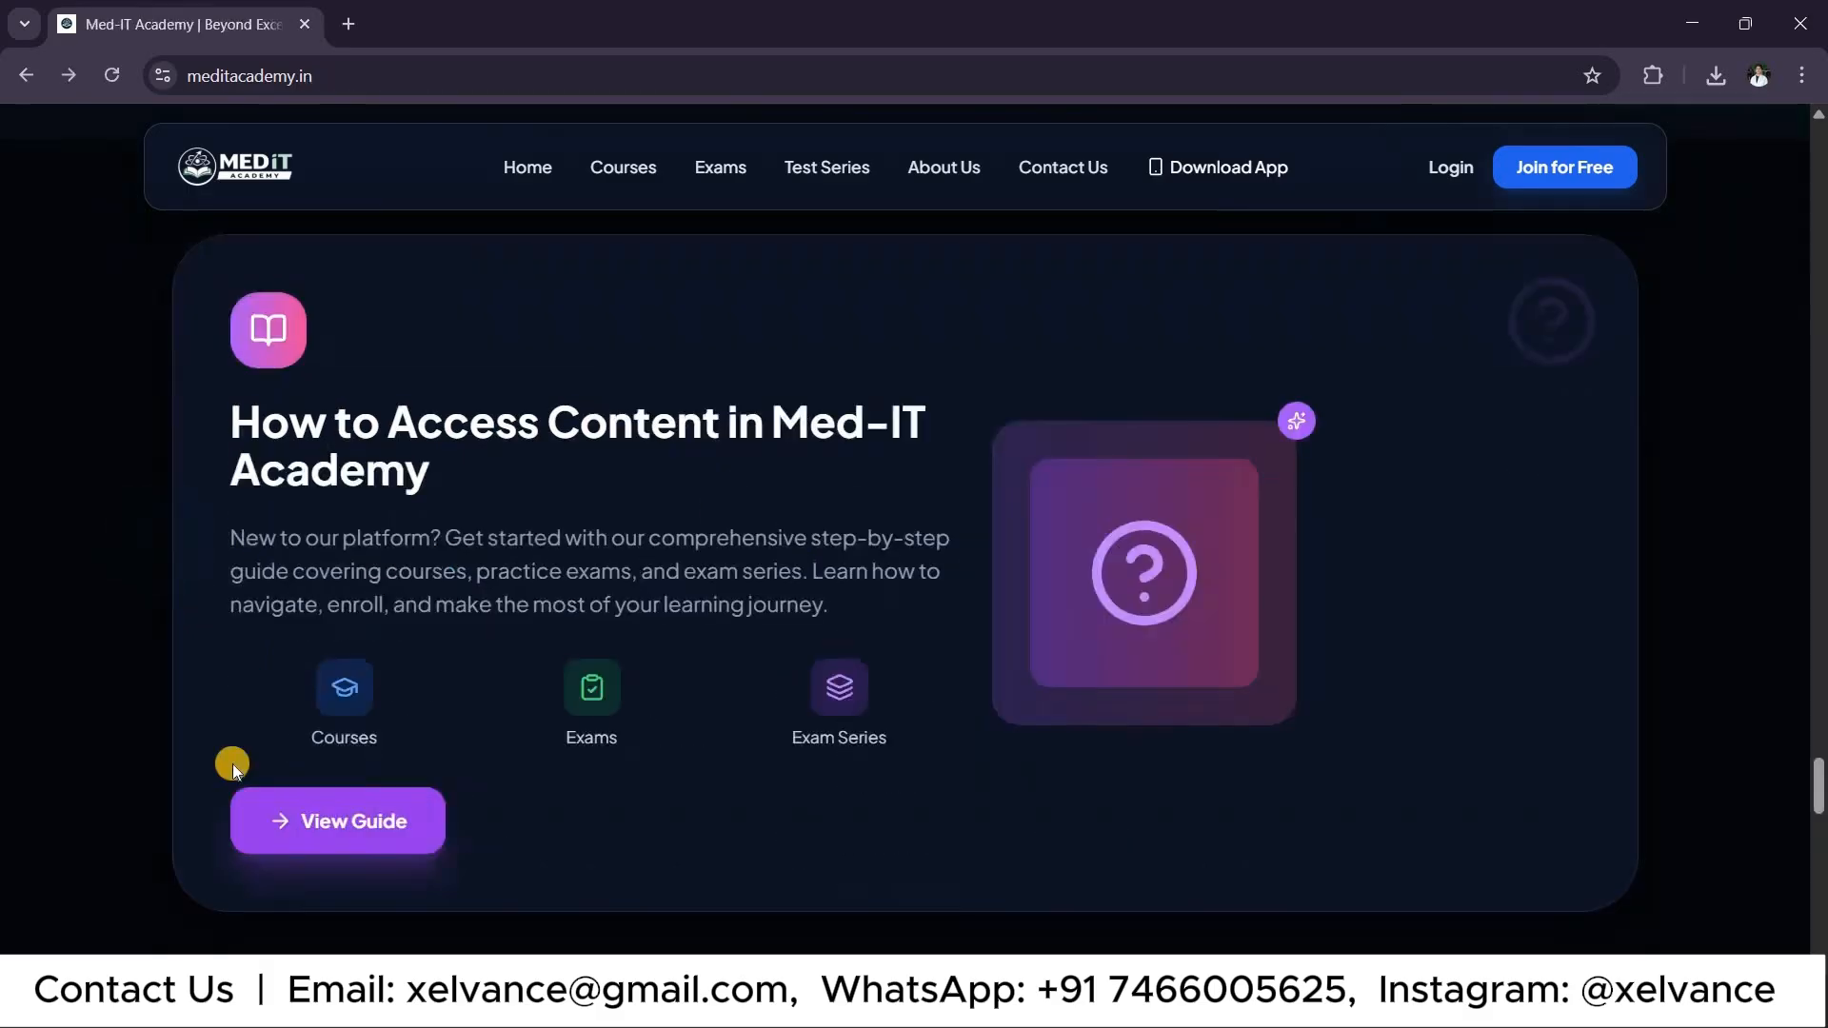
Open Submit Inquiry from Have Questions? and scroll to the empty student inquiry form.
{"action": "scroll", "coordinate": [233, 764], "scroll_direction": "down", "scroll_amount": 7}
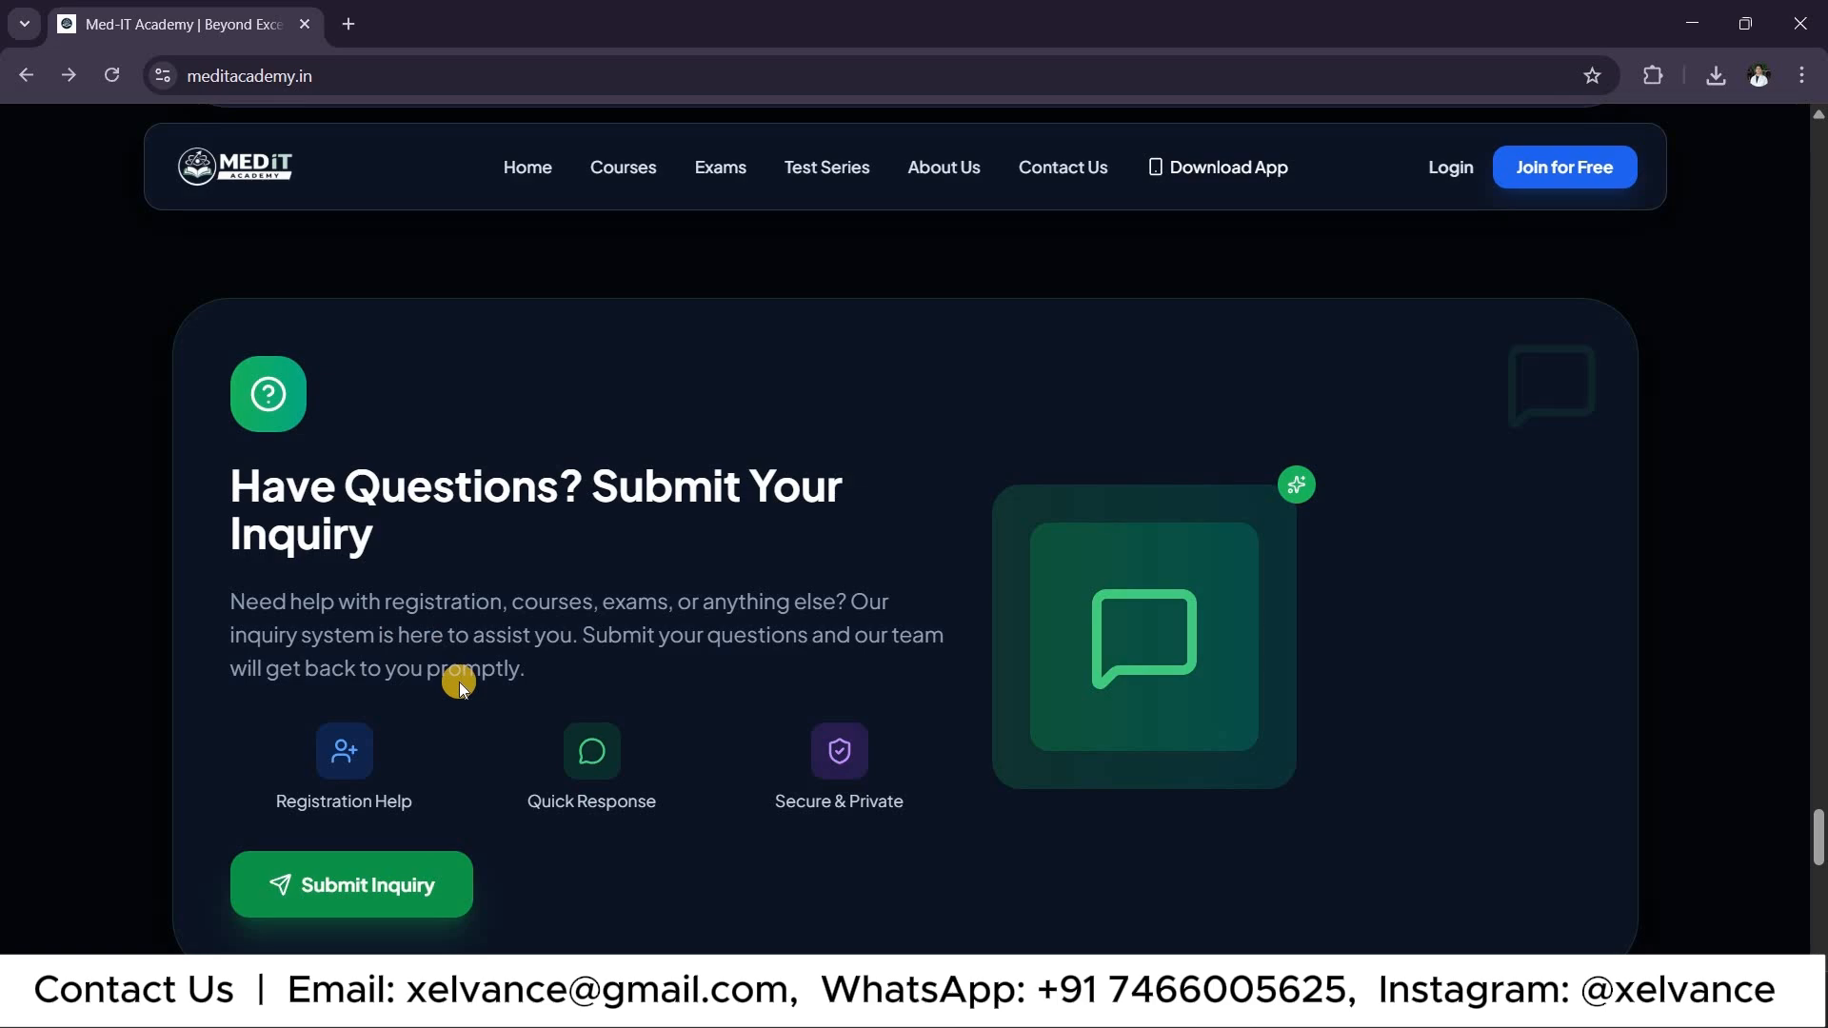
{"action": "scroll", "coordinate": [459, 686], "scroll_direction": "down", "scroll_amount": 2}
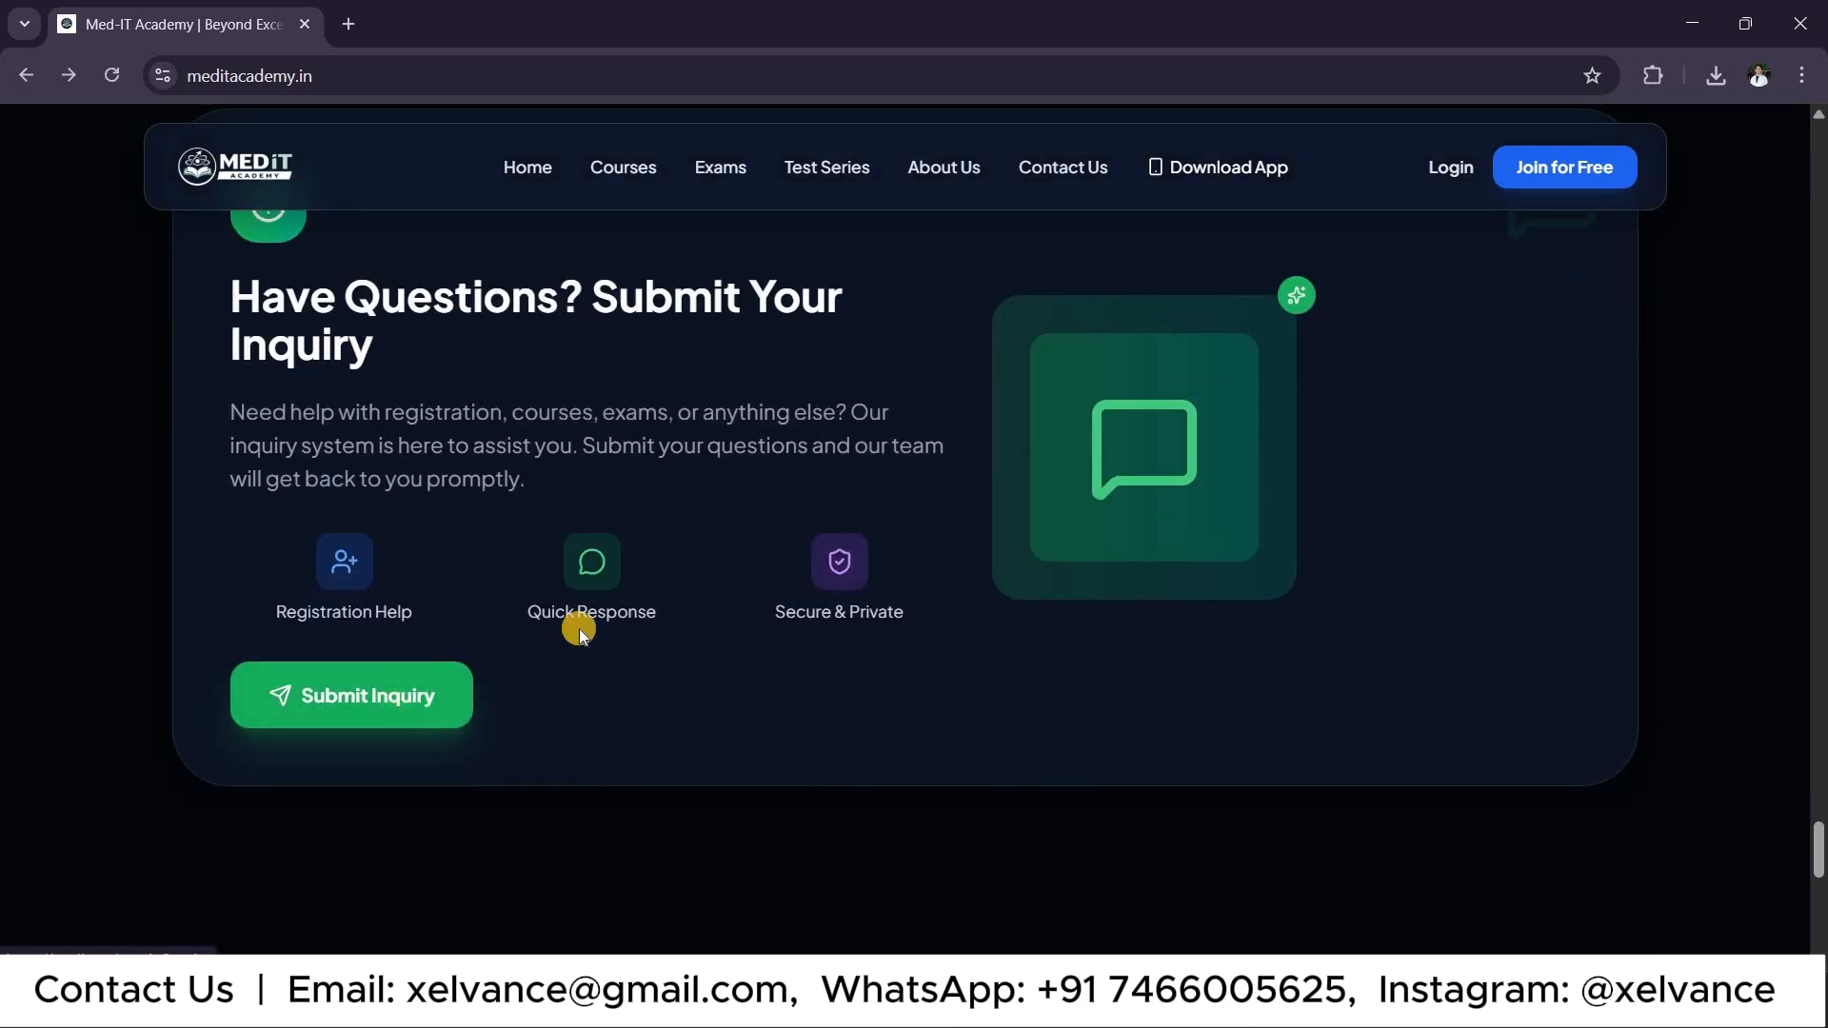
{"action": "left_click", "coordinate": [579, 628]}
{"action": "scroll", "coordinate": [808, 501], "scroll_direction": "down", "scroll_amount": 5}
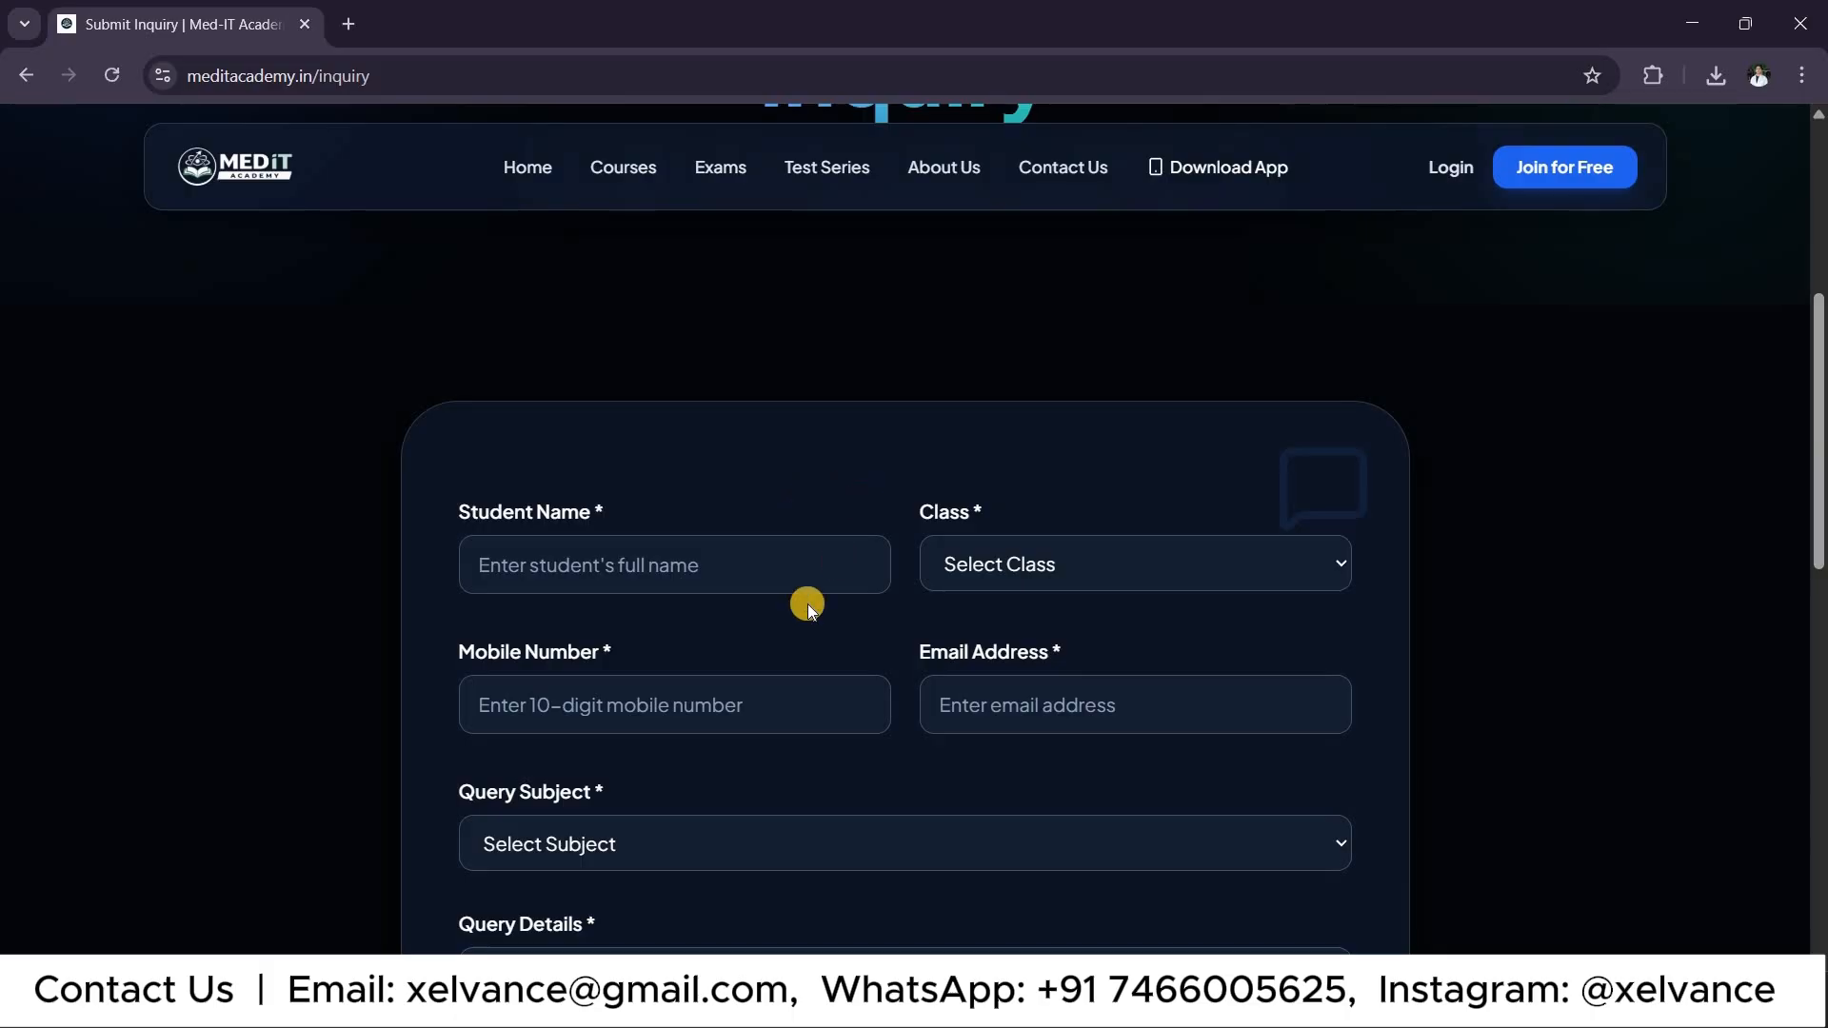
Open the Query Subject dropdown and close it without choosing a subject.
{"action": "scroll", "coordinate": [808, 604], "scroll_direction": "down", "scroll_amount": 3}
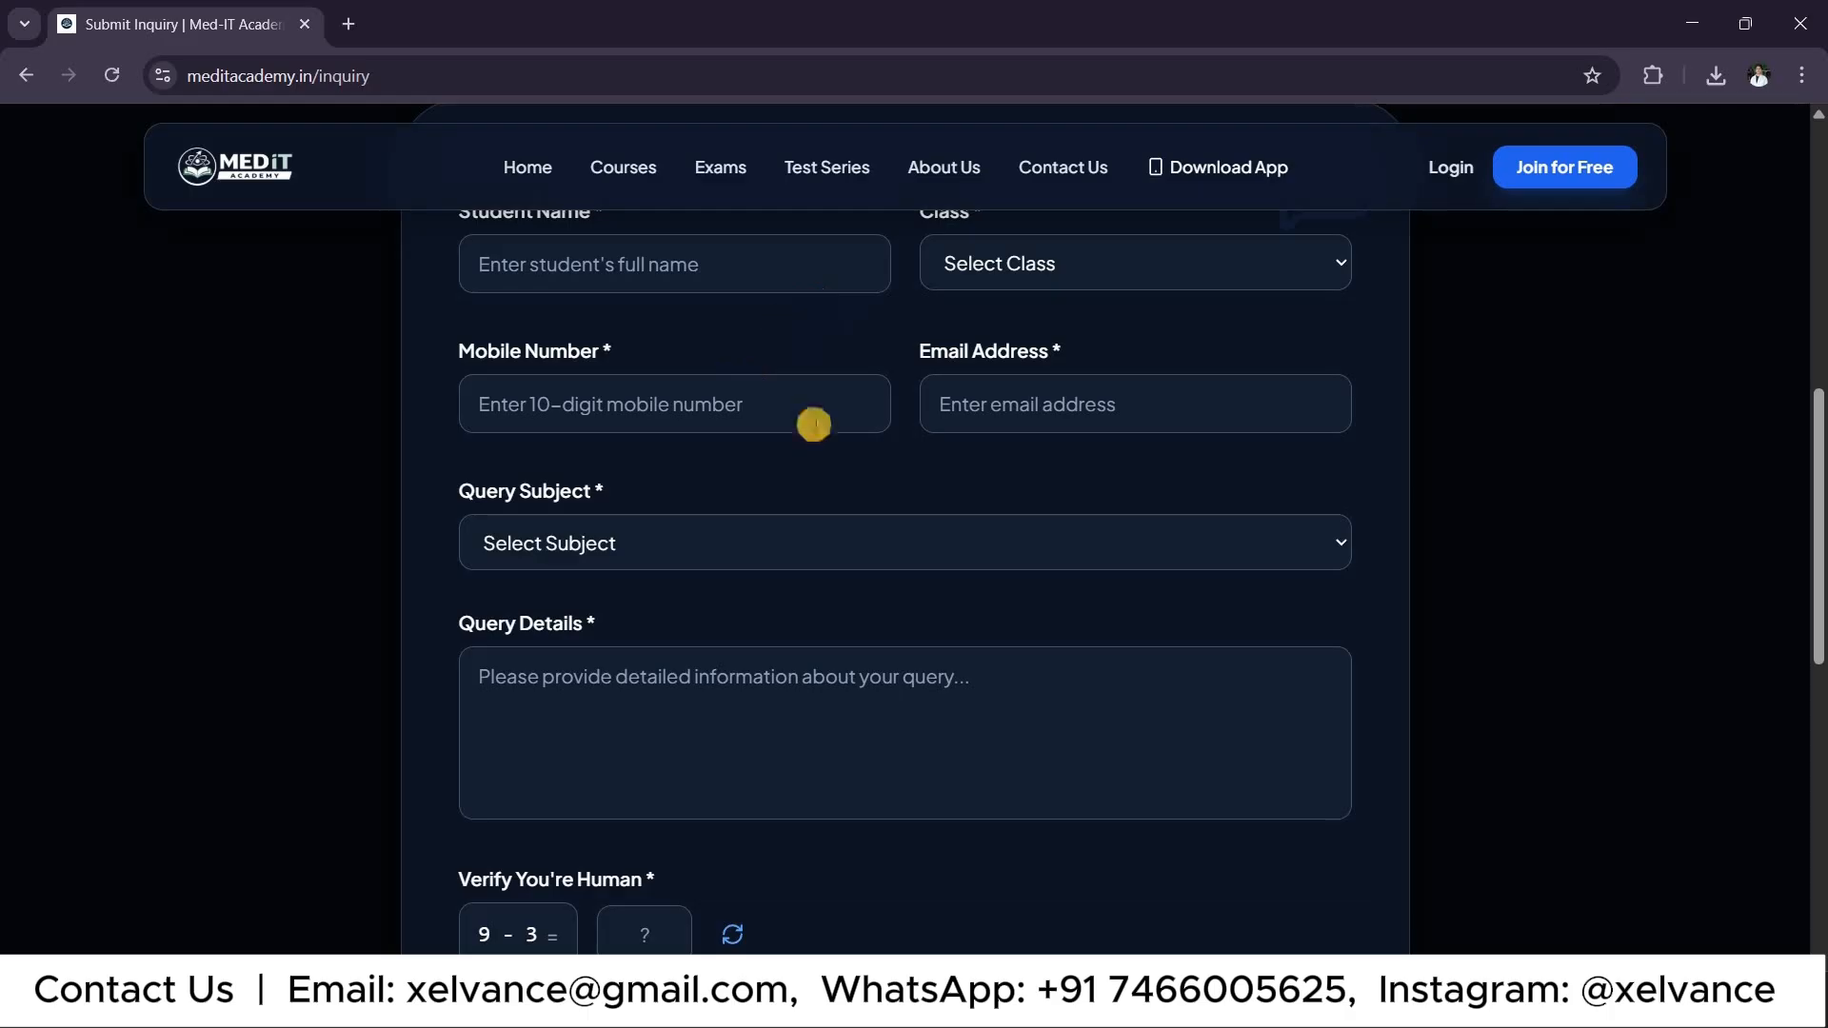
{"action": "scroll", "coordinate": [762, 430], "scroll_direction": "down", "scroll_amount": 1}
{"action": "left_click", "coordinate": [747, 434]}
{"action": "left_click", "coordinate": [408, 539]}
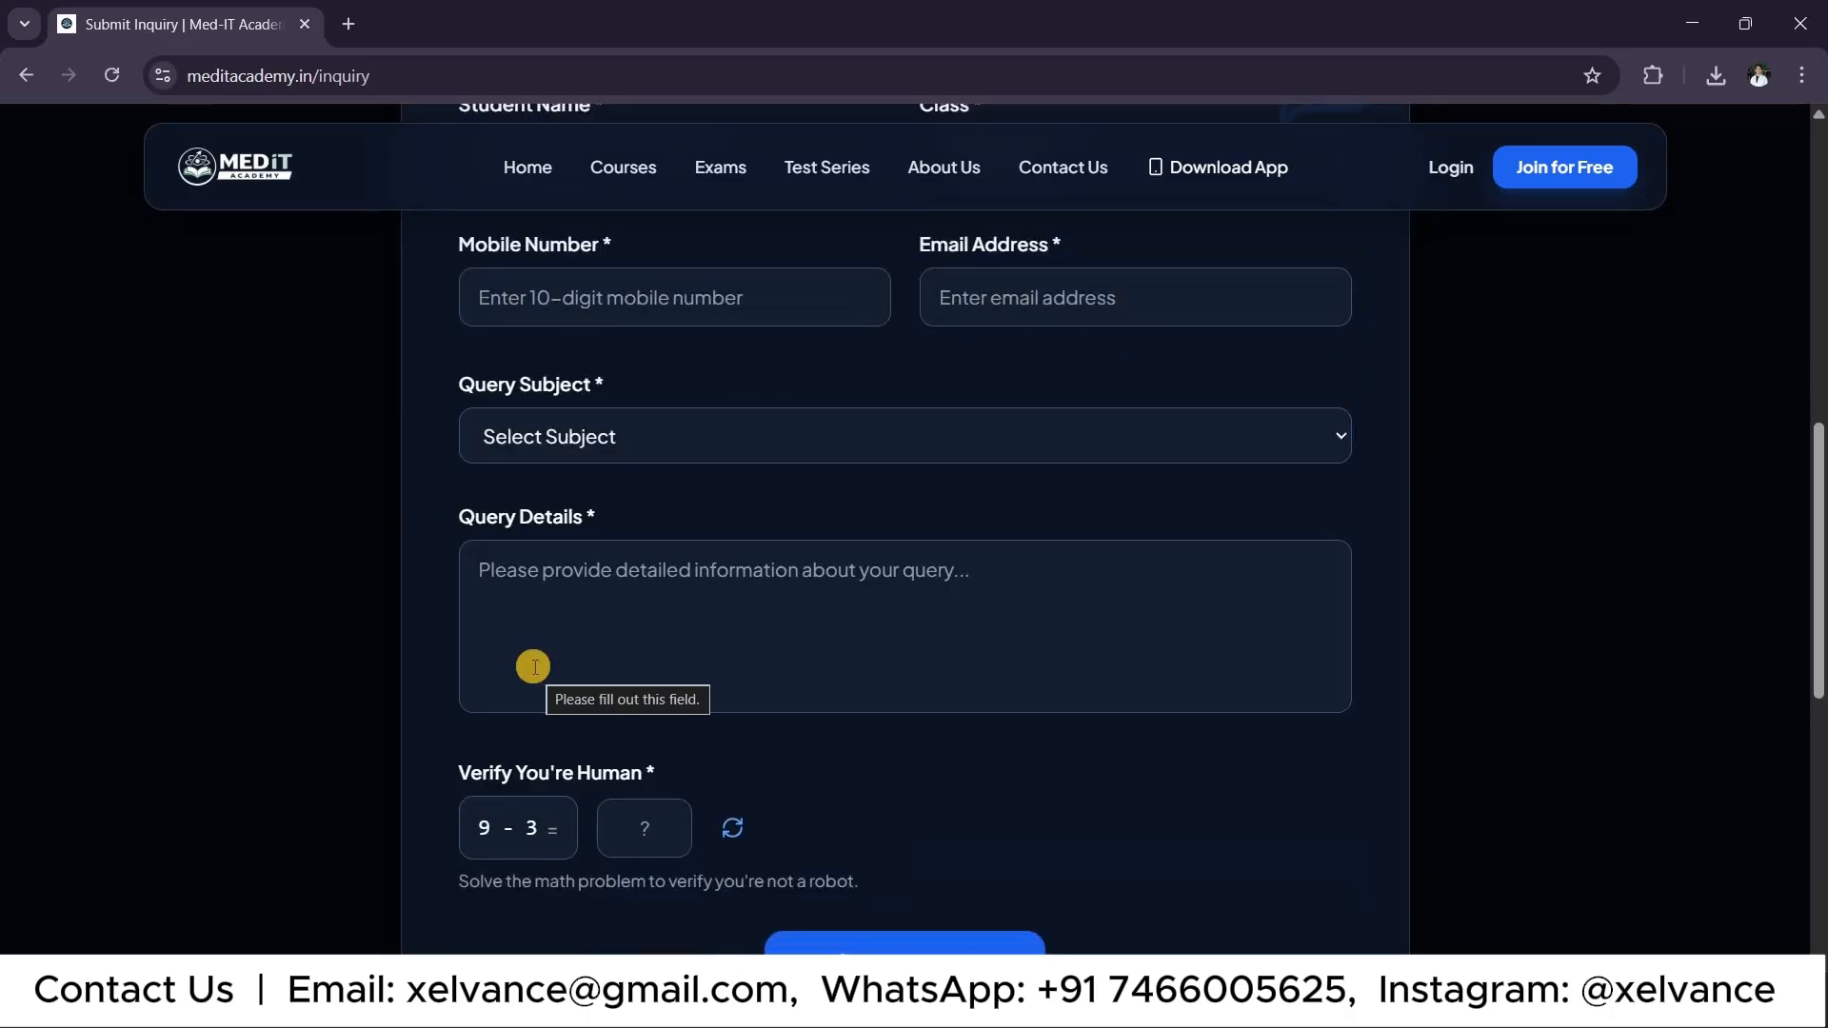
Leave the inquiry form unsent and return home to the Ready to Start Your Journey section.
{"action": "scroll", "coordinate": [413, 535], "scroll_direction": "down", "scroll_amount": 3}
{"action": "scroll", "coordinate": [167, 548], "scroll_direction": "up", "scroll_amount": 2}
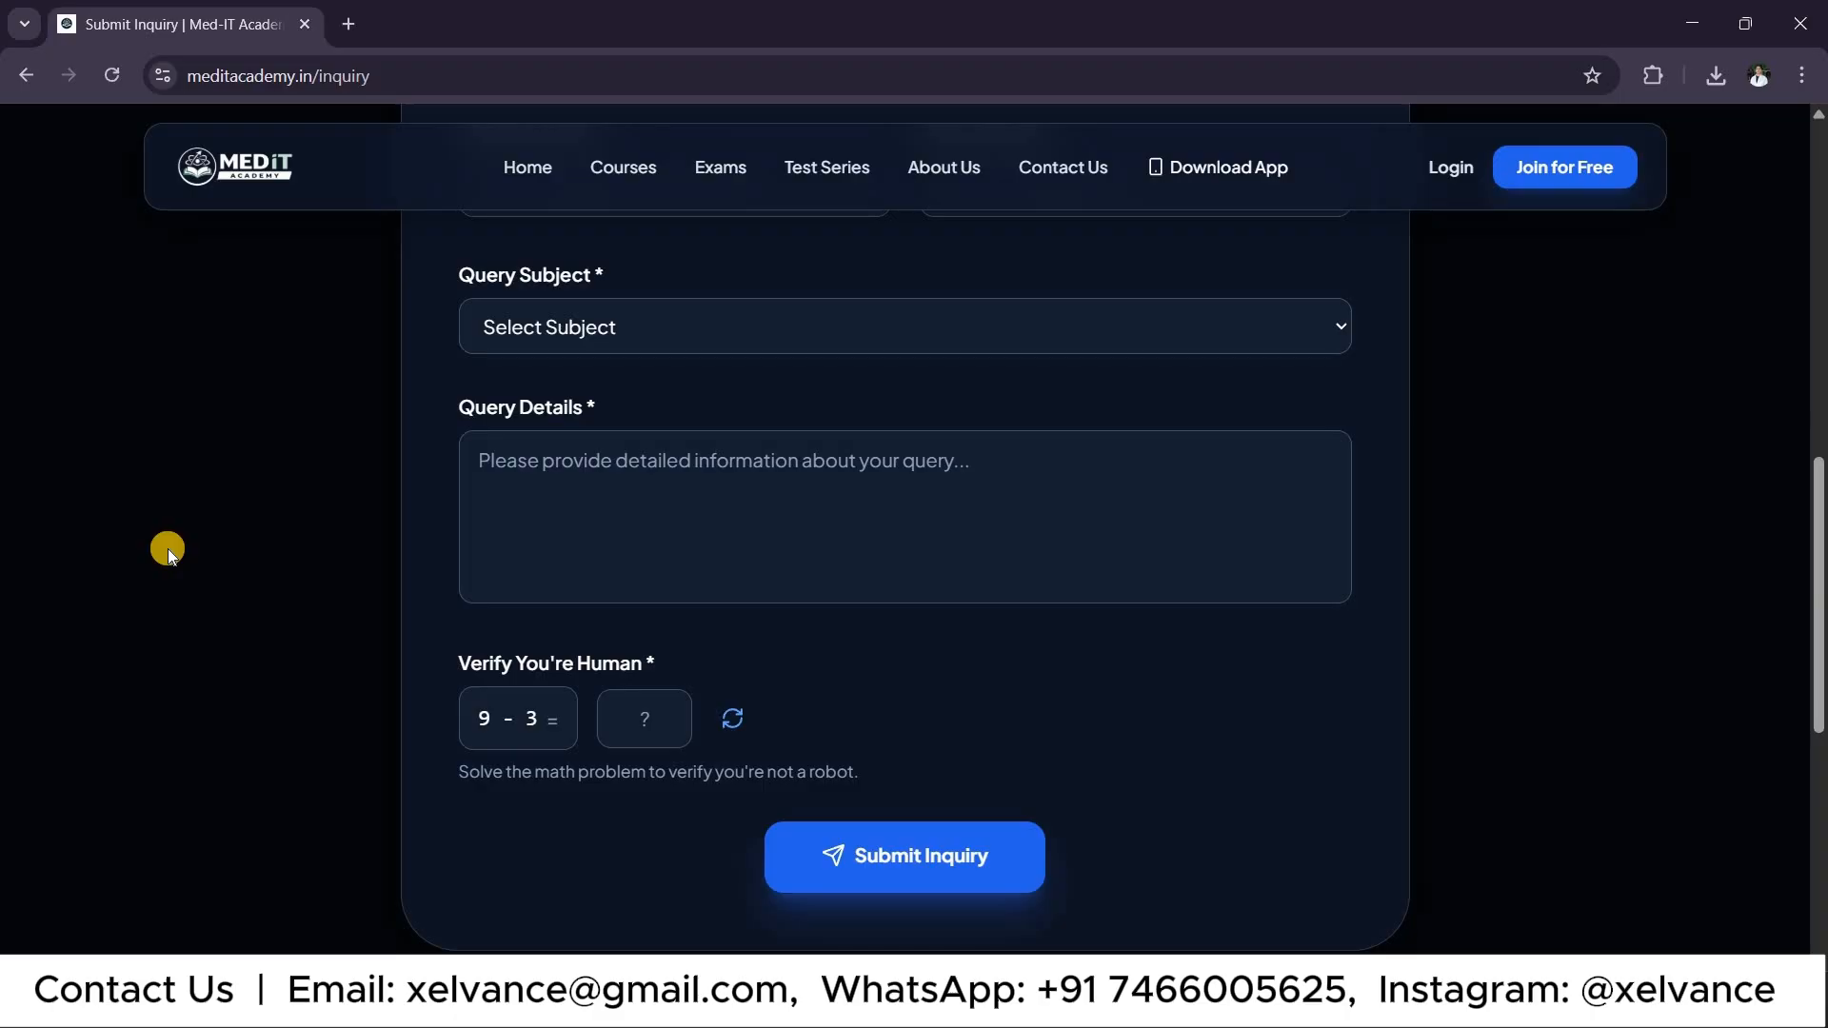
{"action": "scroll", "coordinate": [436, 508], "scroll_direction": "up", "scroll_amount": 2}
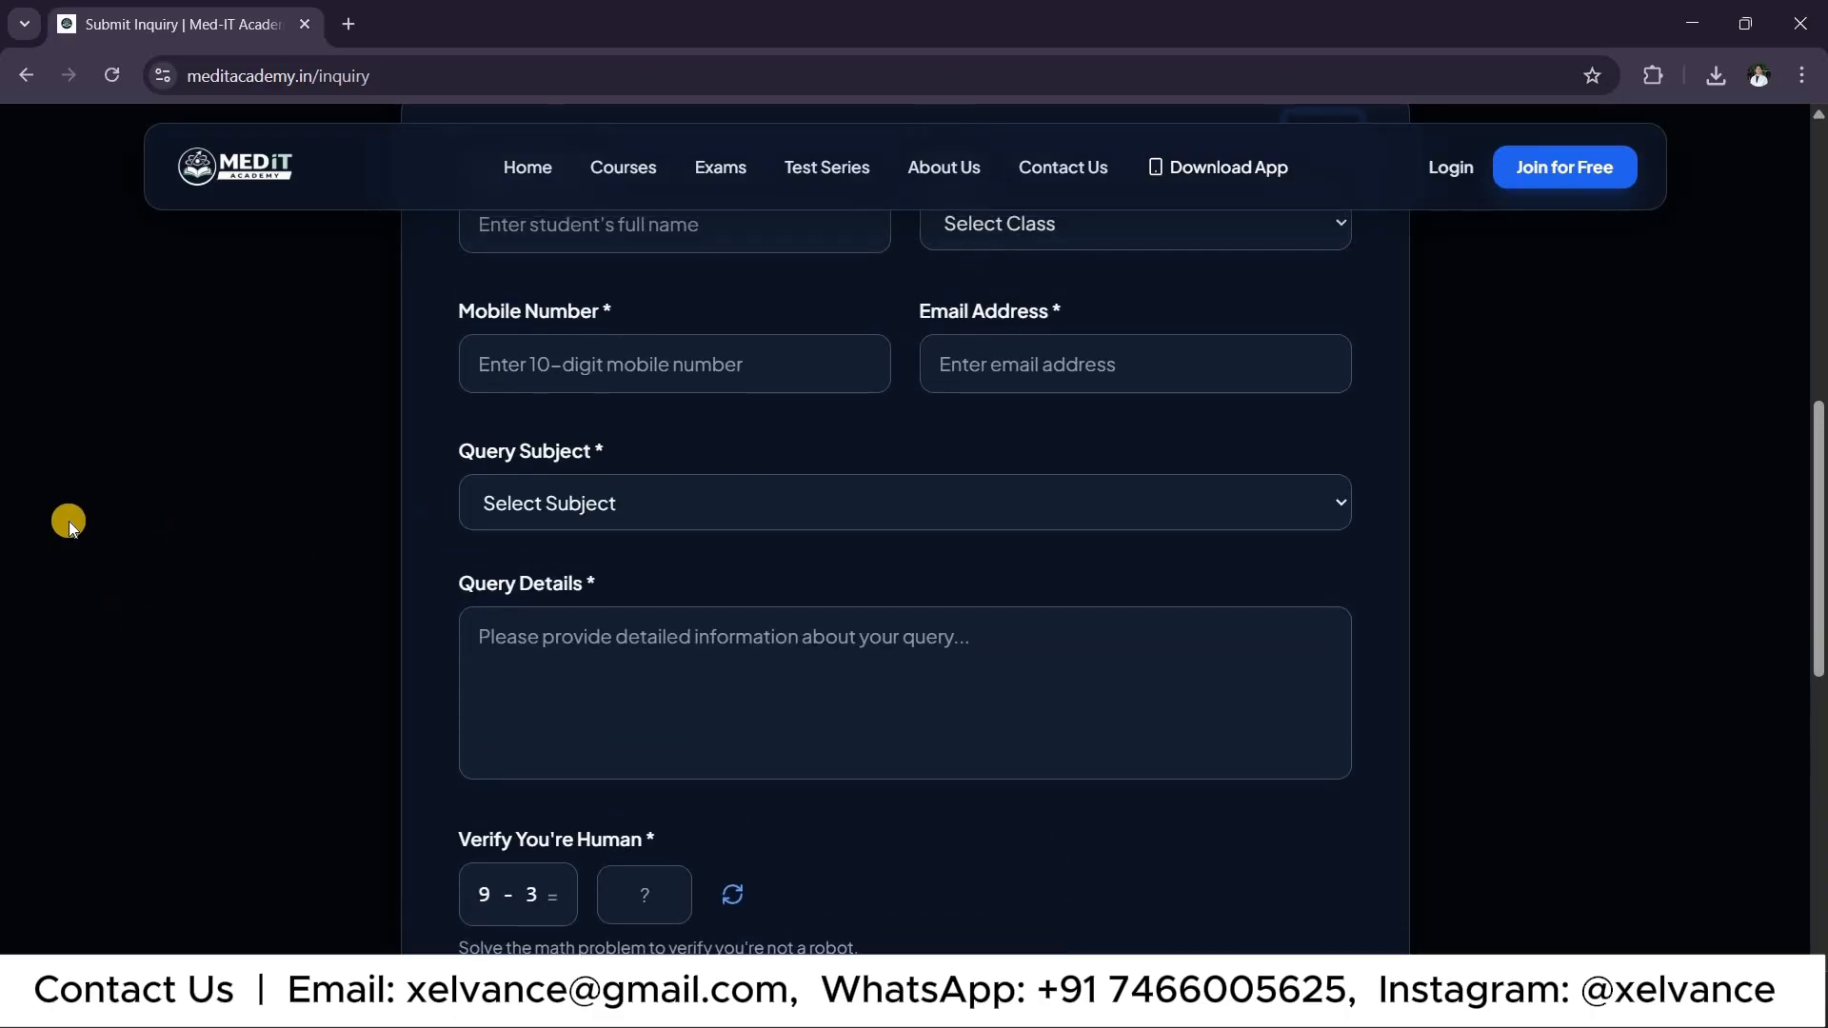
{"action": "scroll", "coordinate": [183, 531], "scroll_direction": "left", "scroll_amount": 5}
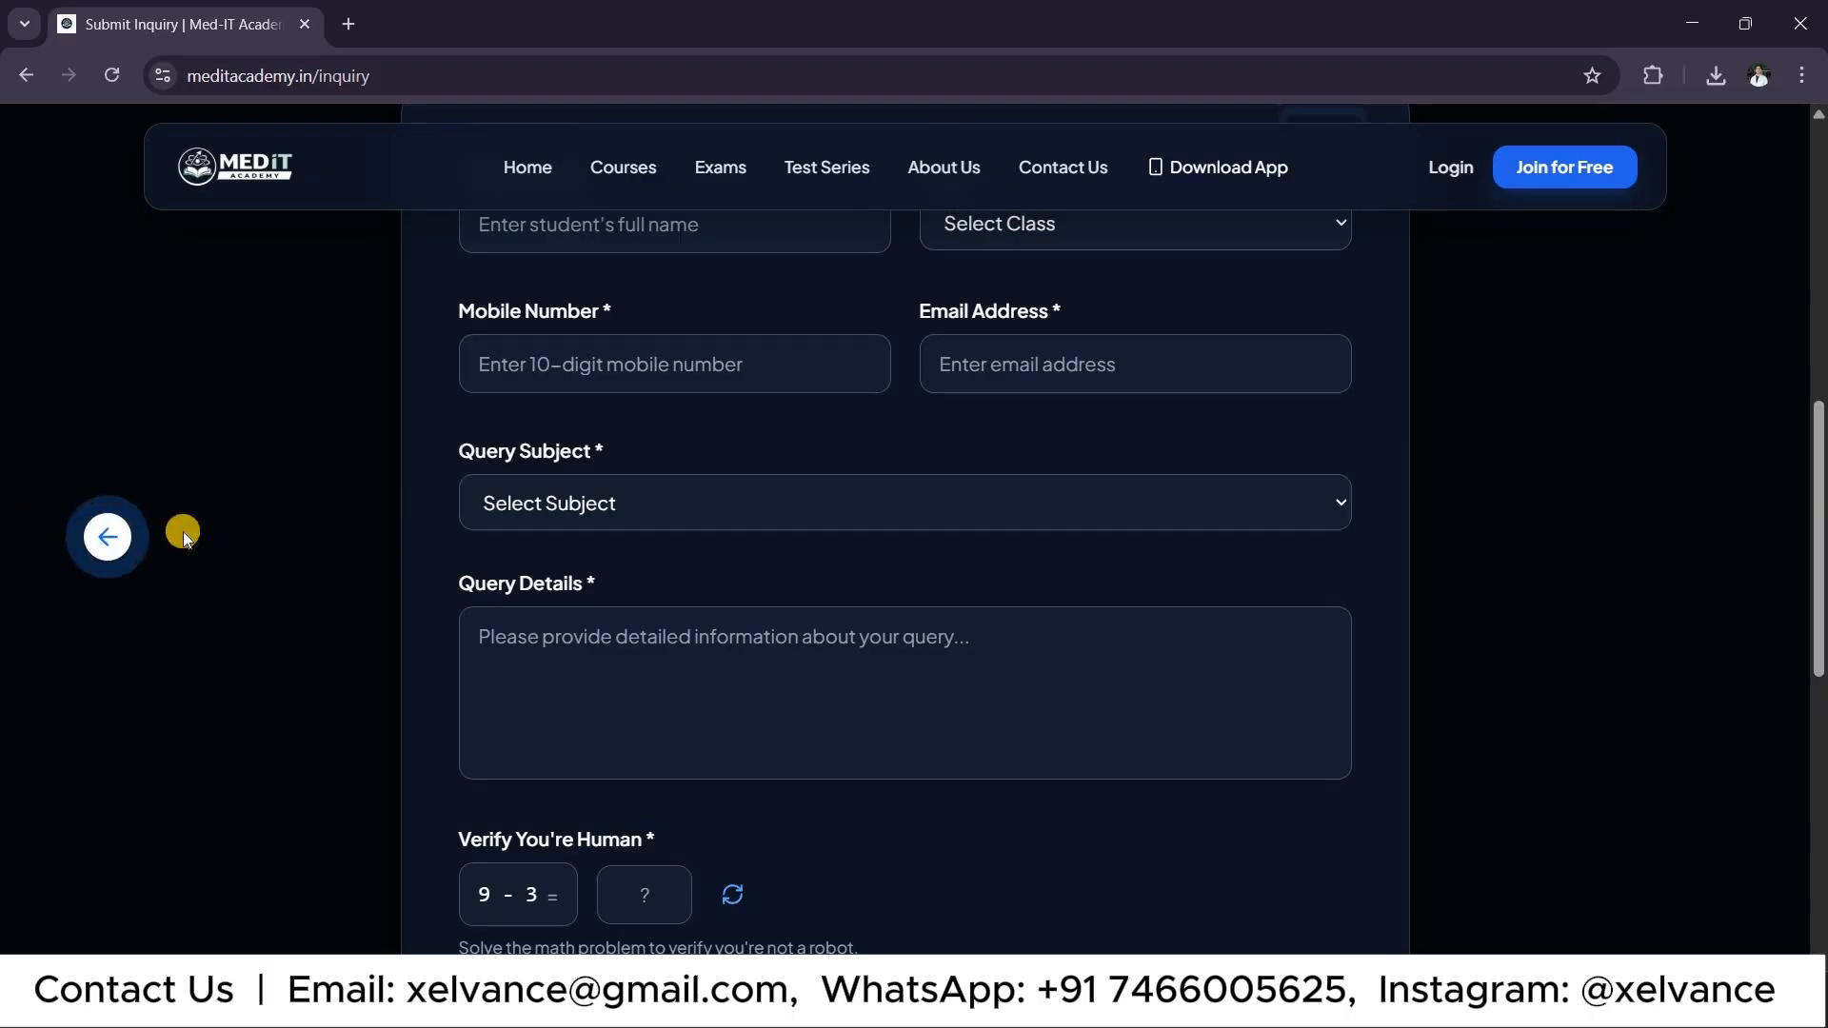
{"action": "scroll", "coordinate": [391, 609], "scroll_direction": "down", "scroll_amount": 8}
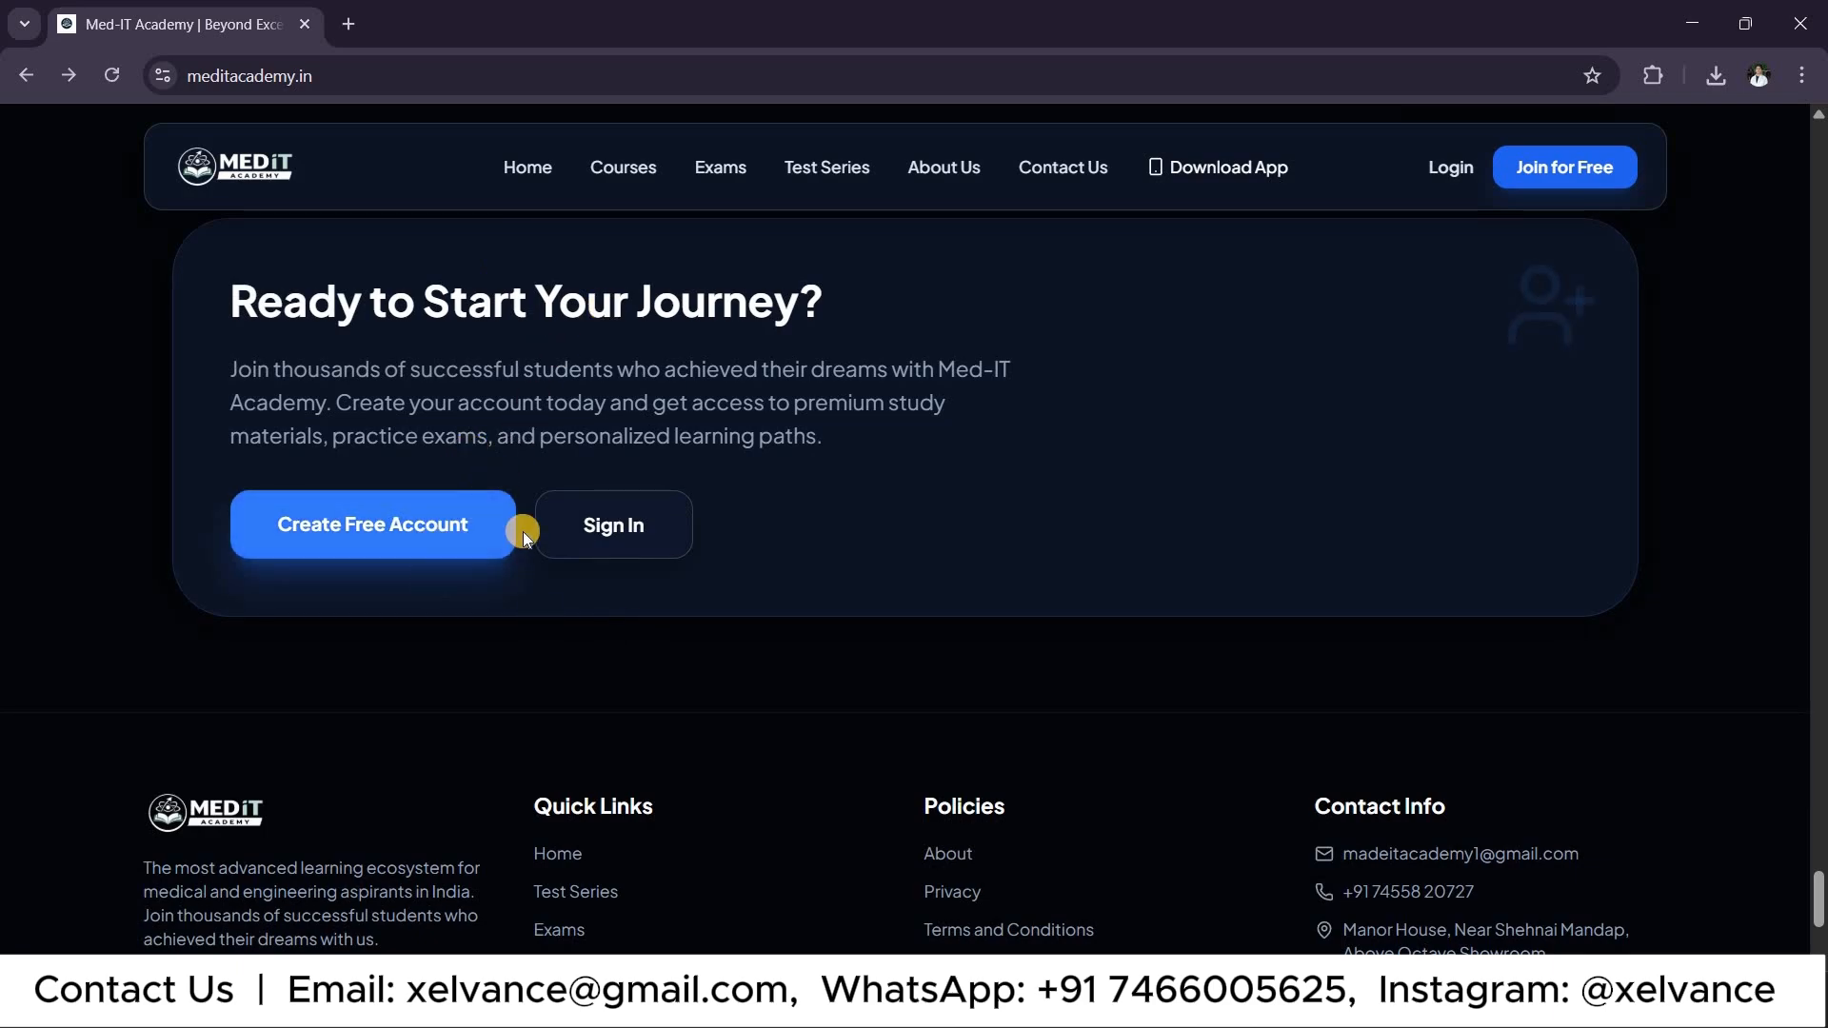
Scroll to the home page footer and open Download App, showing 'Your Learning Journey, Now Mobile'.
{"action": "scroll", "coordinate": [320, 670], "scroll_direction": "down", "scroll_amount": 4}
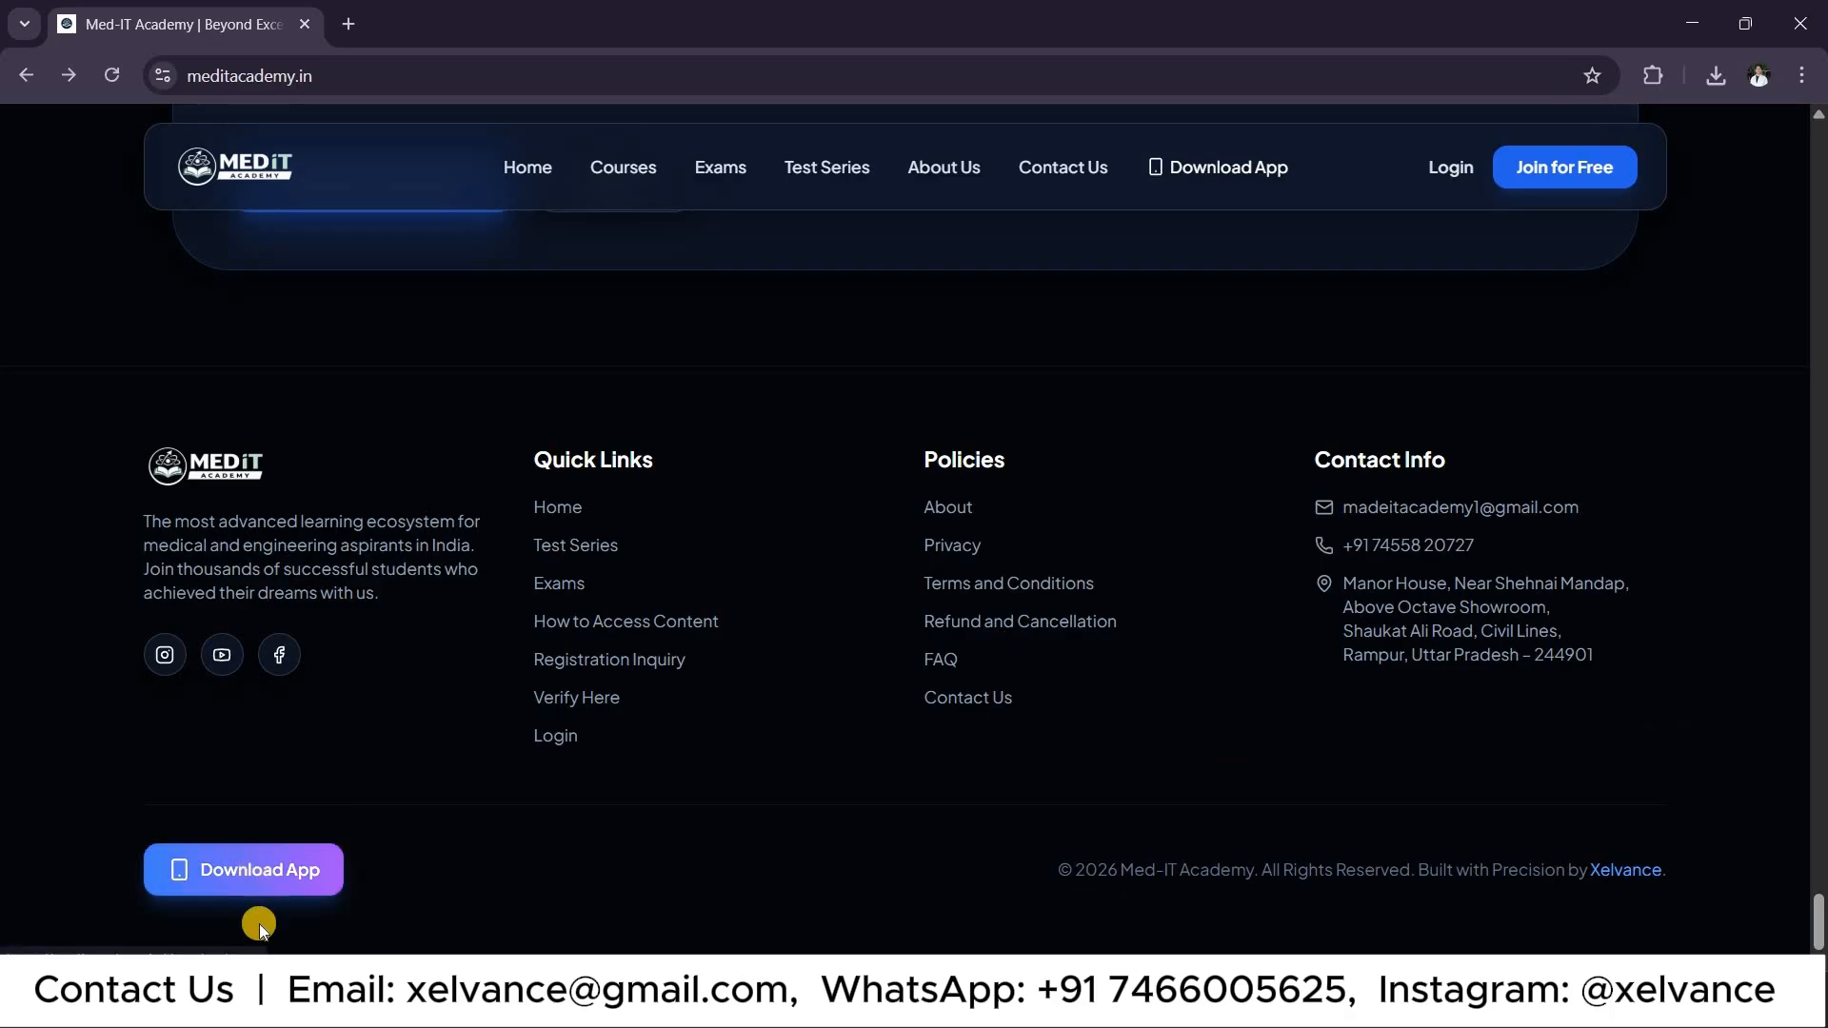
{"action": "left_click", "coordinate": [301, 856]}
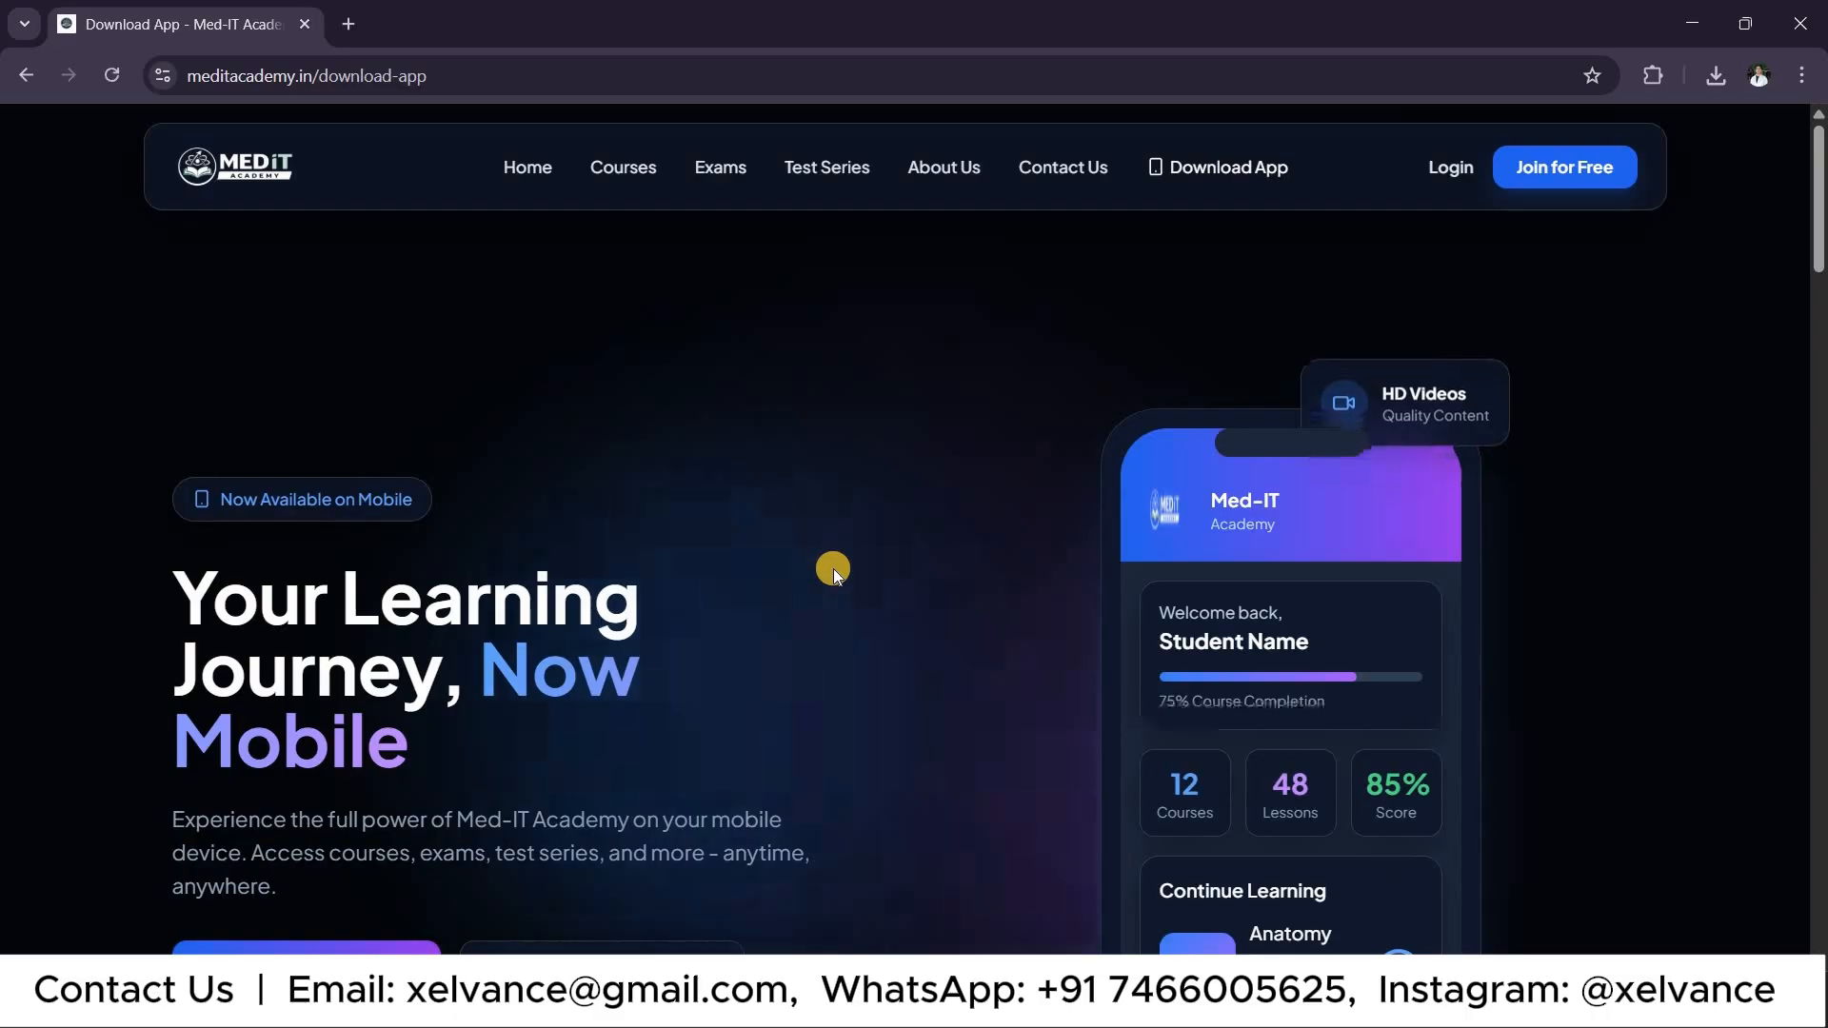
{"action": "scroll", "coordinate": [832, 571], "scroll_direction": "down", "scroll_amount": 5}
{"action": "scroll", "coordinate": [832, 568], "scroll_direction": "down", "scroll_amount": 17}
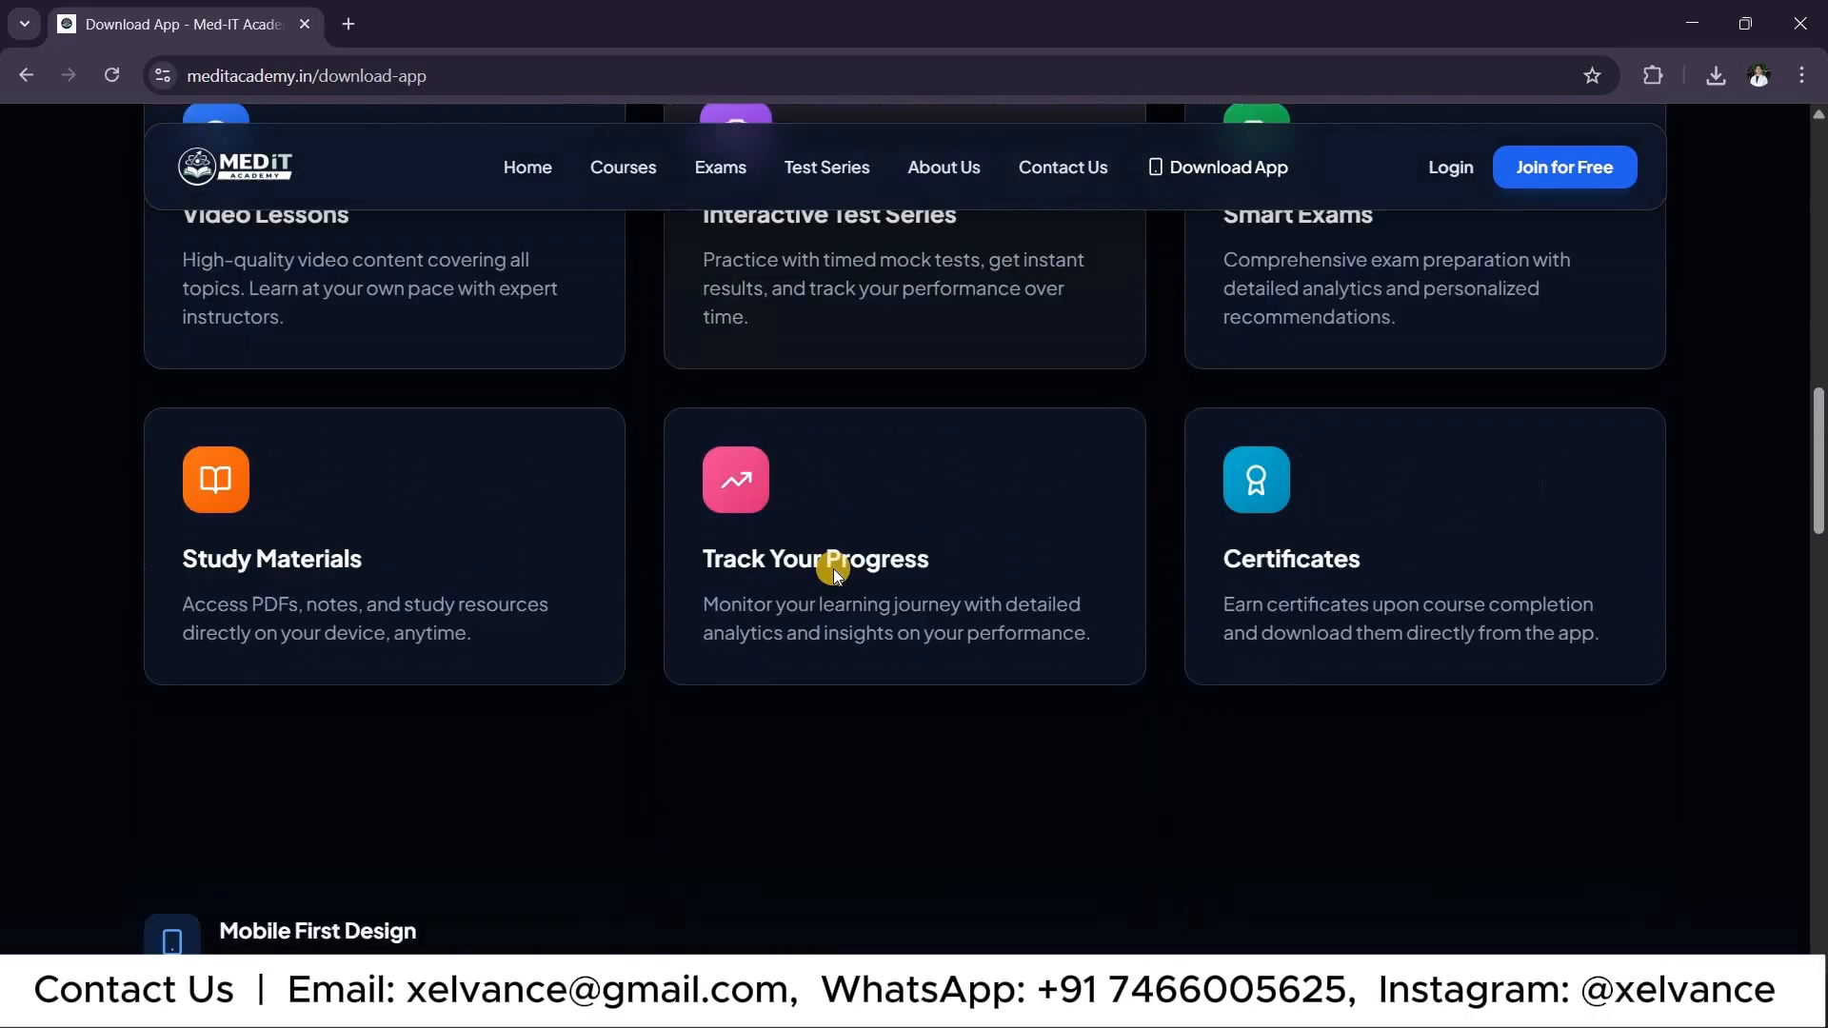
{"action": "scroll", "coordinate": [832, 568], "scroll_direction": "down", "scroll_amount": 9}
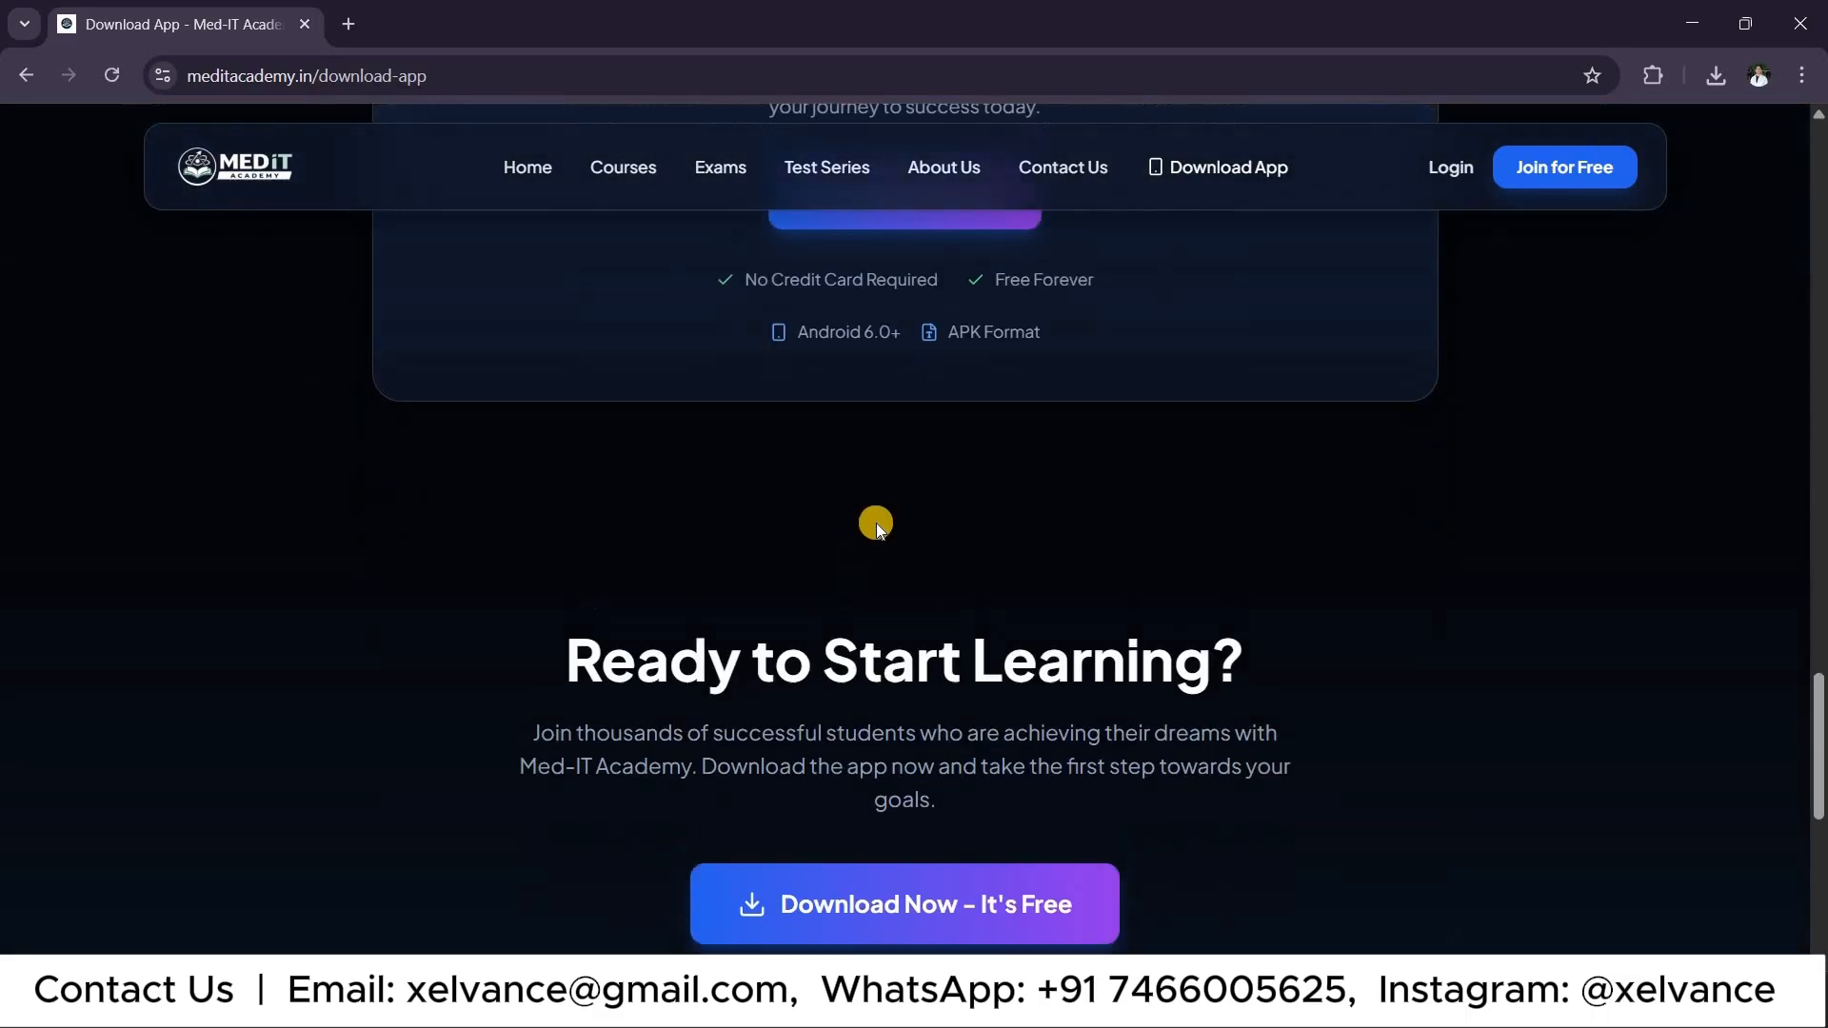
{"action": "scroll", "coordinate": [873, 522], "scroll_direction": "up", "scroll_amount": 3}
{"action": "scroll", "coordinate": [838, 509], "scroll_direction": "down", "scroll_amount": 9}
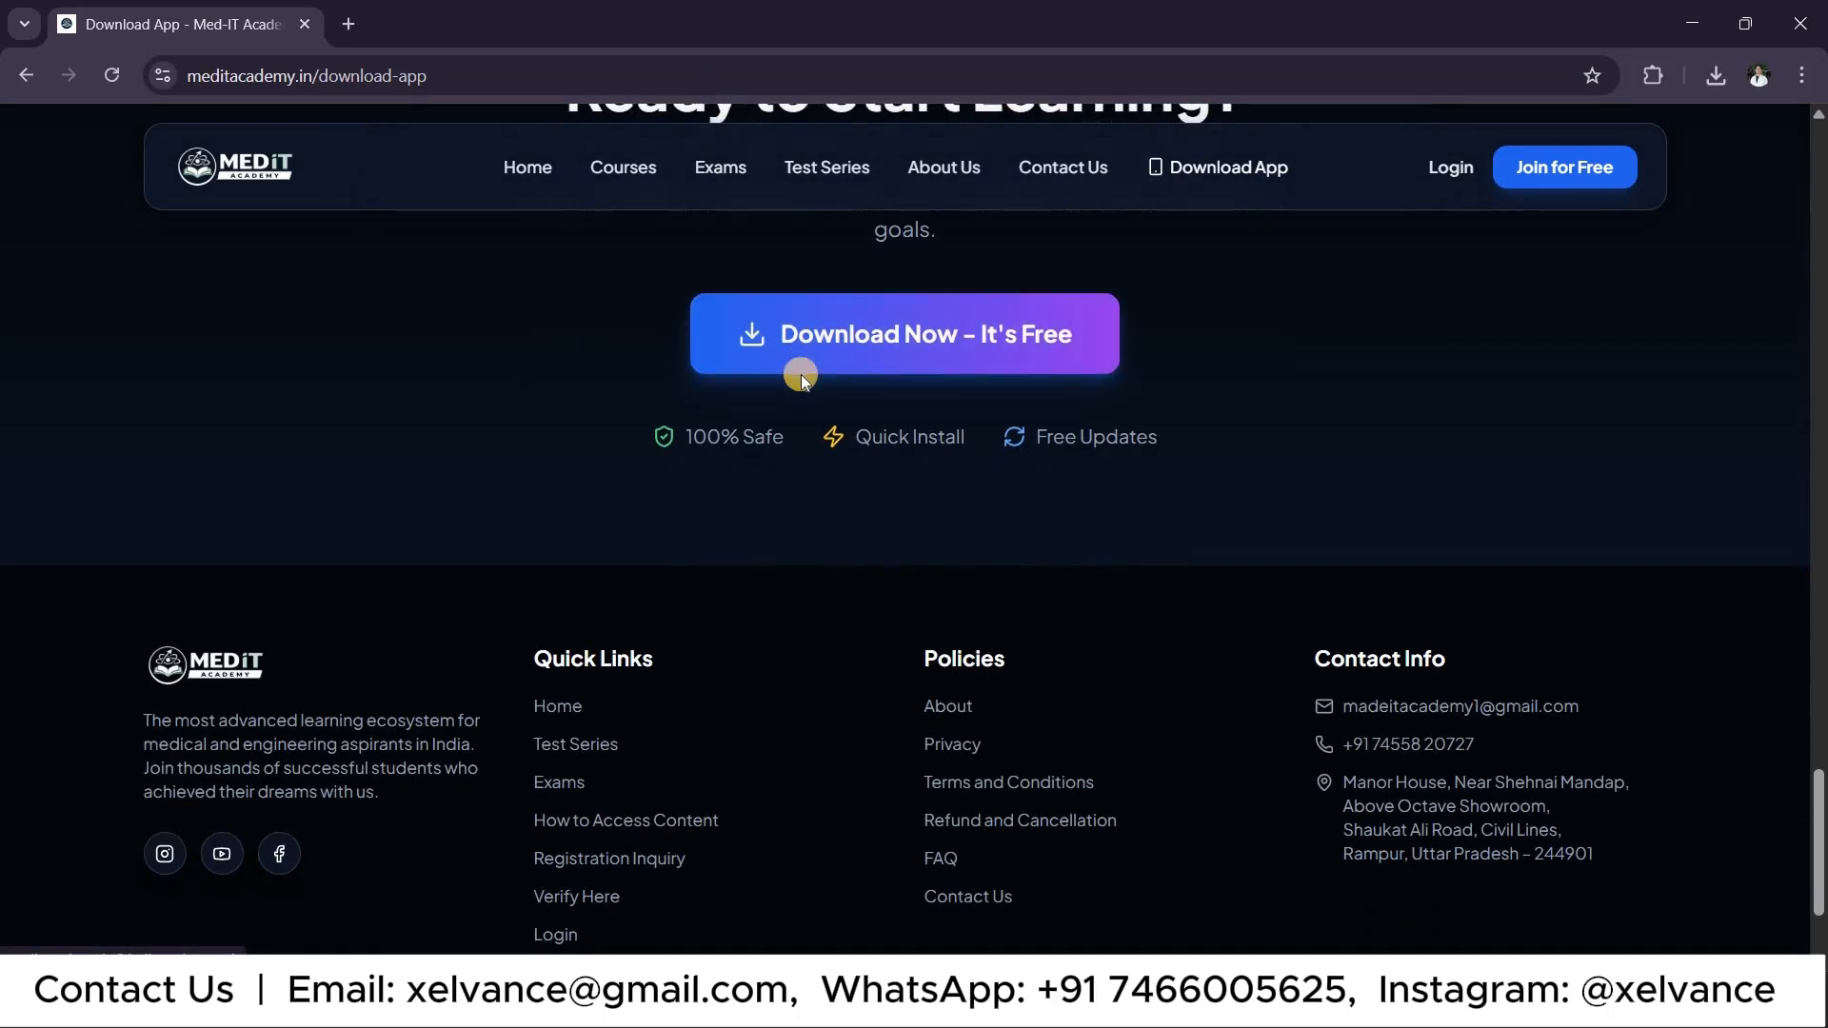
{"action": "scroll", "coordinate": [688, 403], "scroll_direction": "up", "scroll_amount": 3}
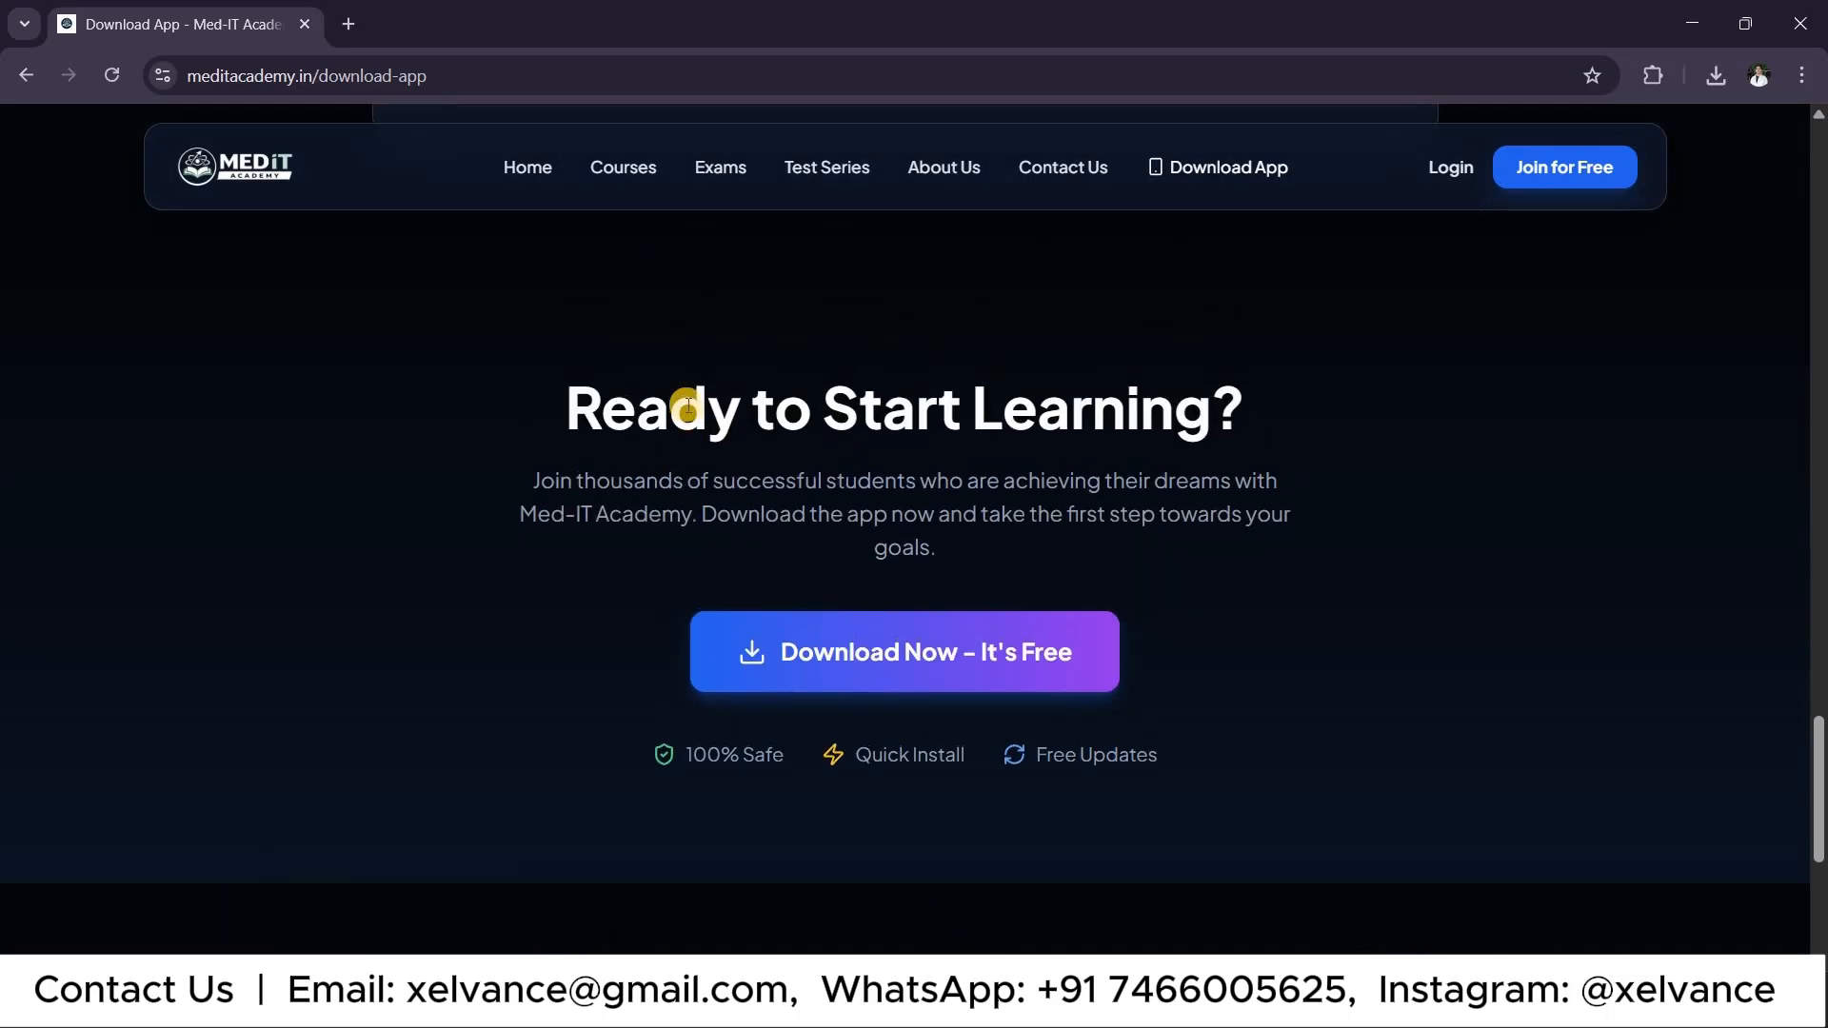
{"action": "scroll", "coordinate": [566, 429], "scroll_direction": "up", "scroll_amount": 10}
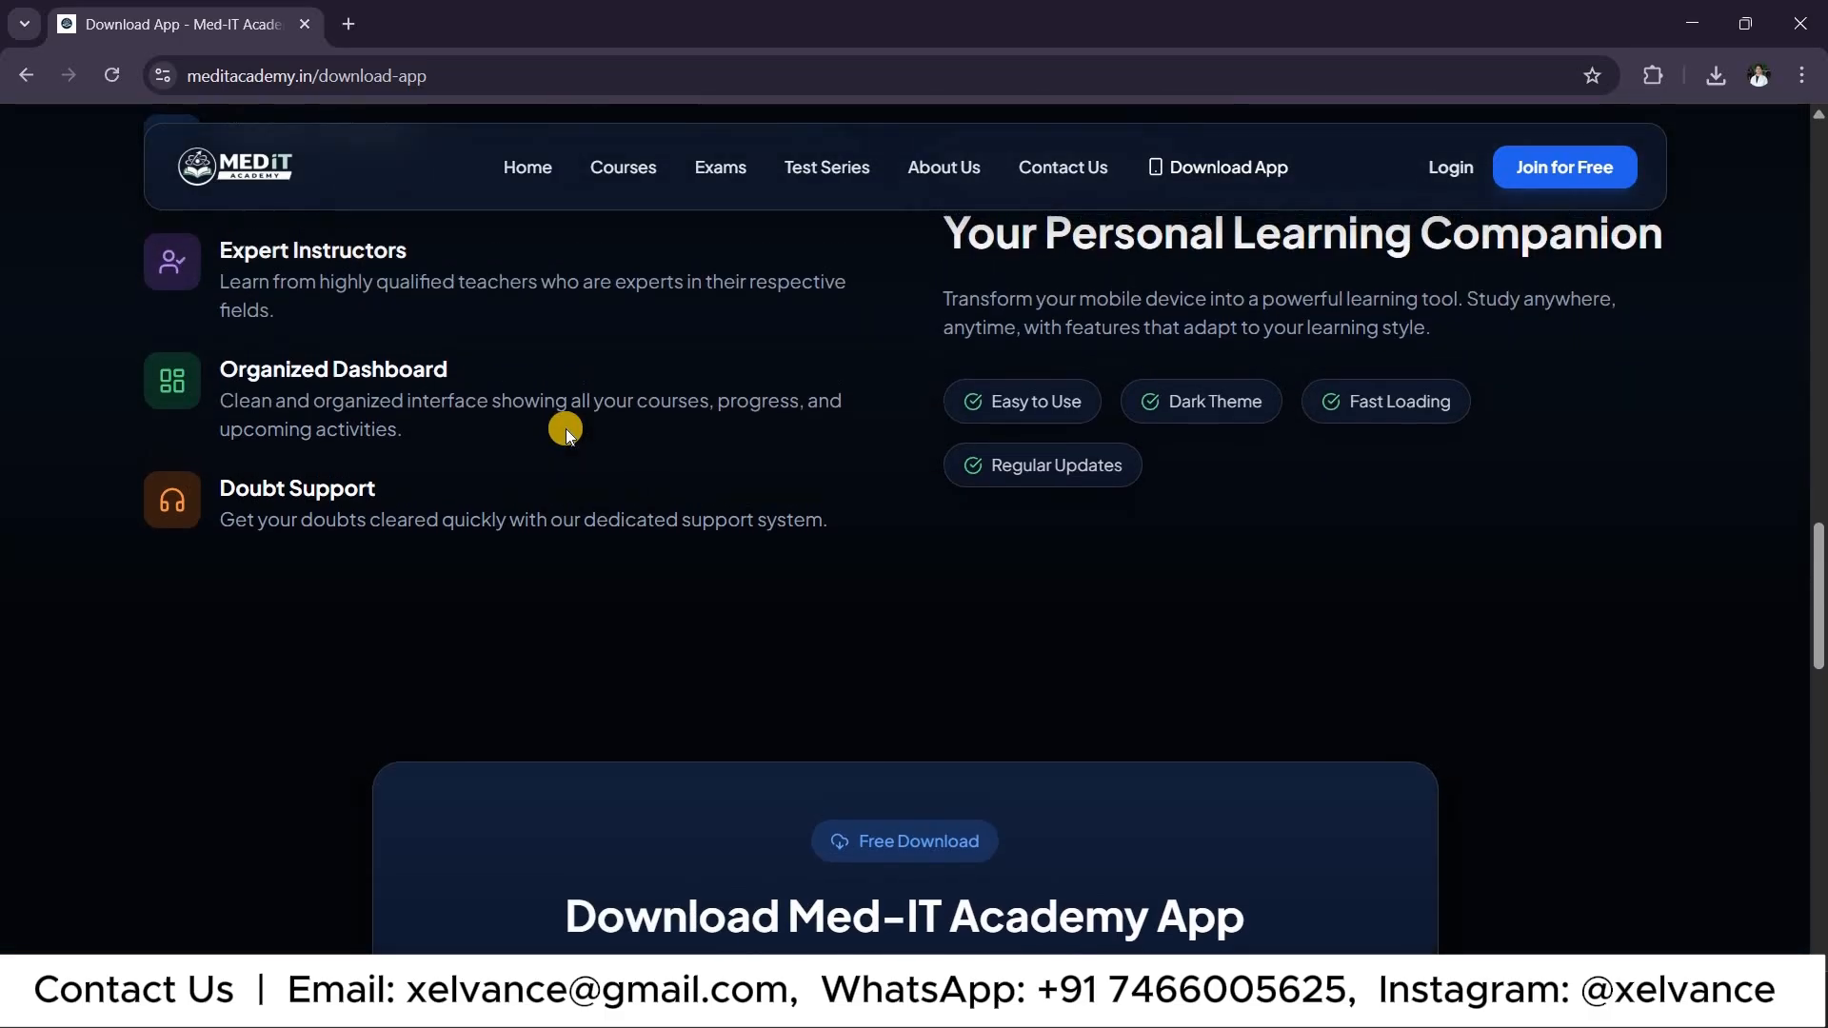
{"action": "scroll", "coordinate": [111, 574], "scroll_direction": "up", "scroll_amount": 6}
{"action": "scroll", "coordinate": [110, 571], "scroll_direction": "left", "scroll_amount": 5}
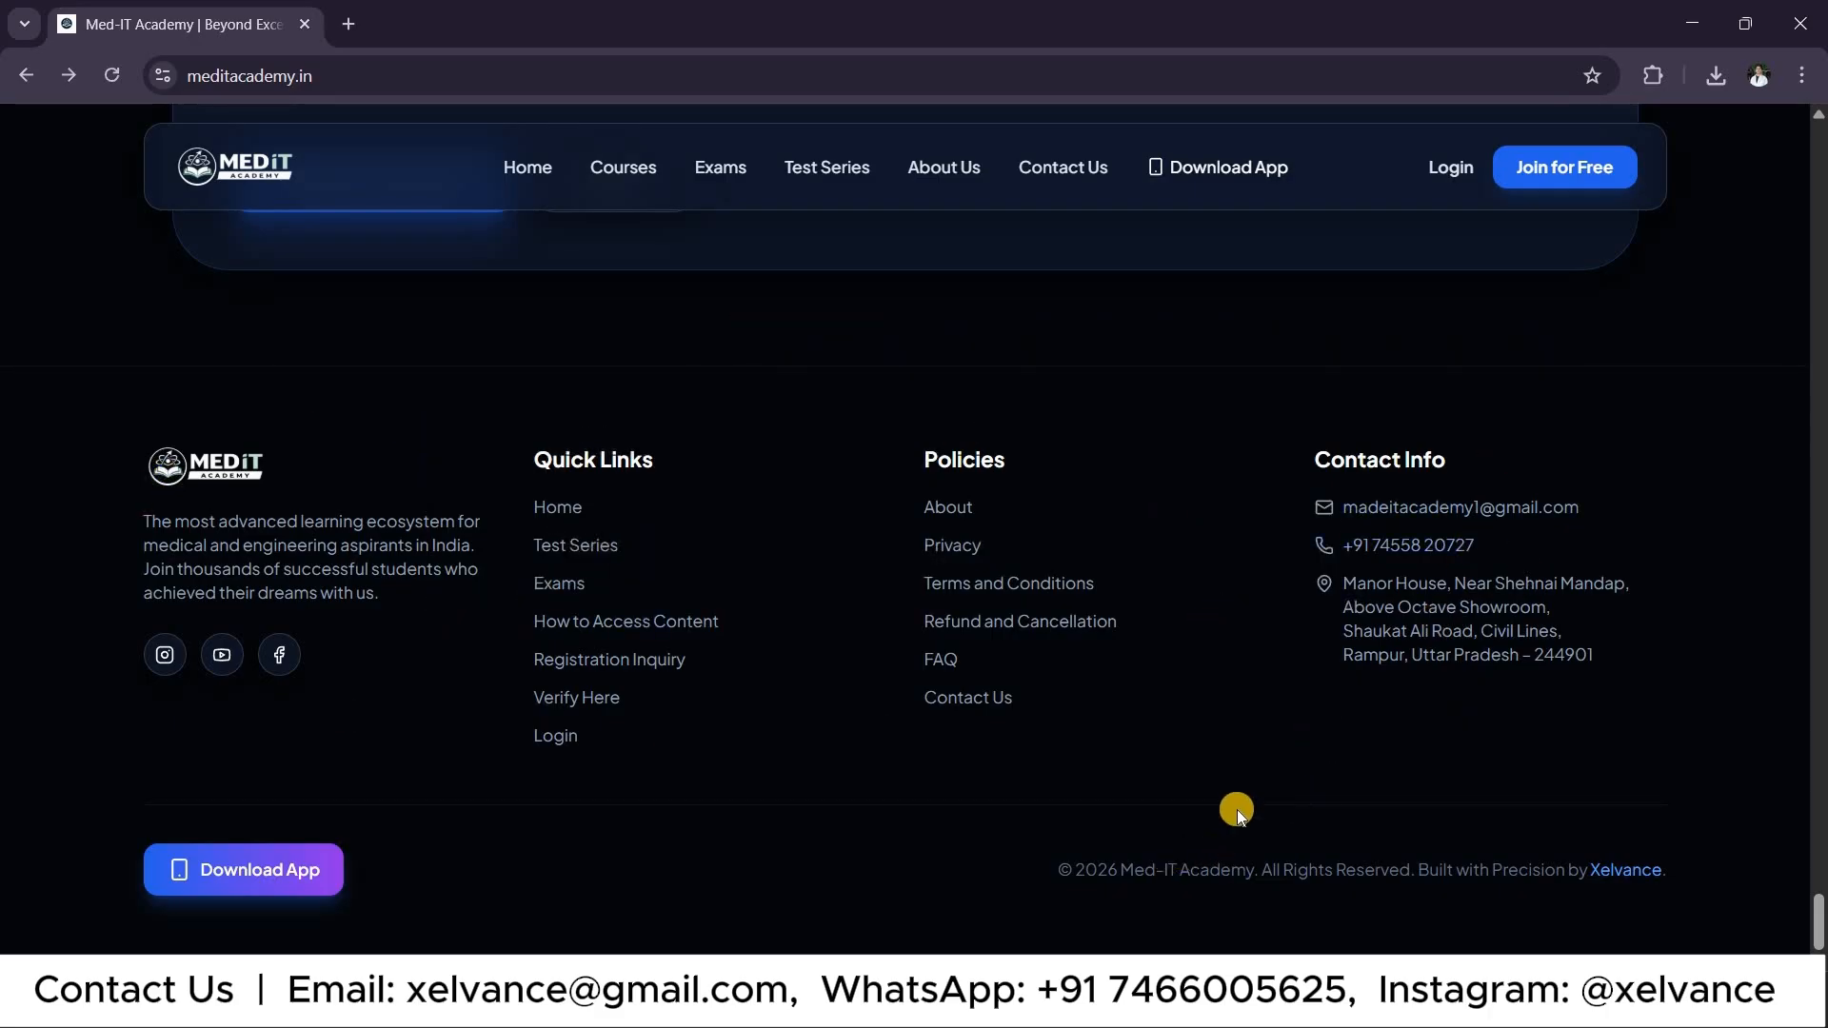
Return to the top of the home page and open Test Series, listing the free Physics Mastery series.
{"action": "scroll", "coordinate": [1272, 565], "scroll_direction": "up", "scroll_amount": 8}
{"action": "scroll", "coordinate": [1271, 566], "scroll_direction": "up", "scroll_amount": 15}
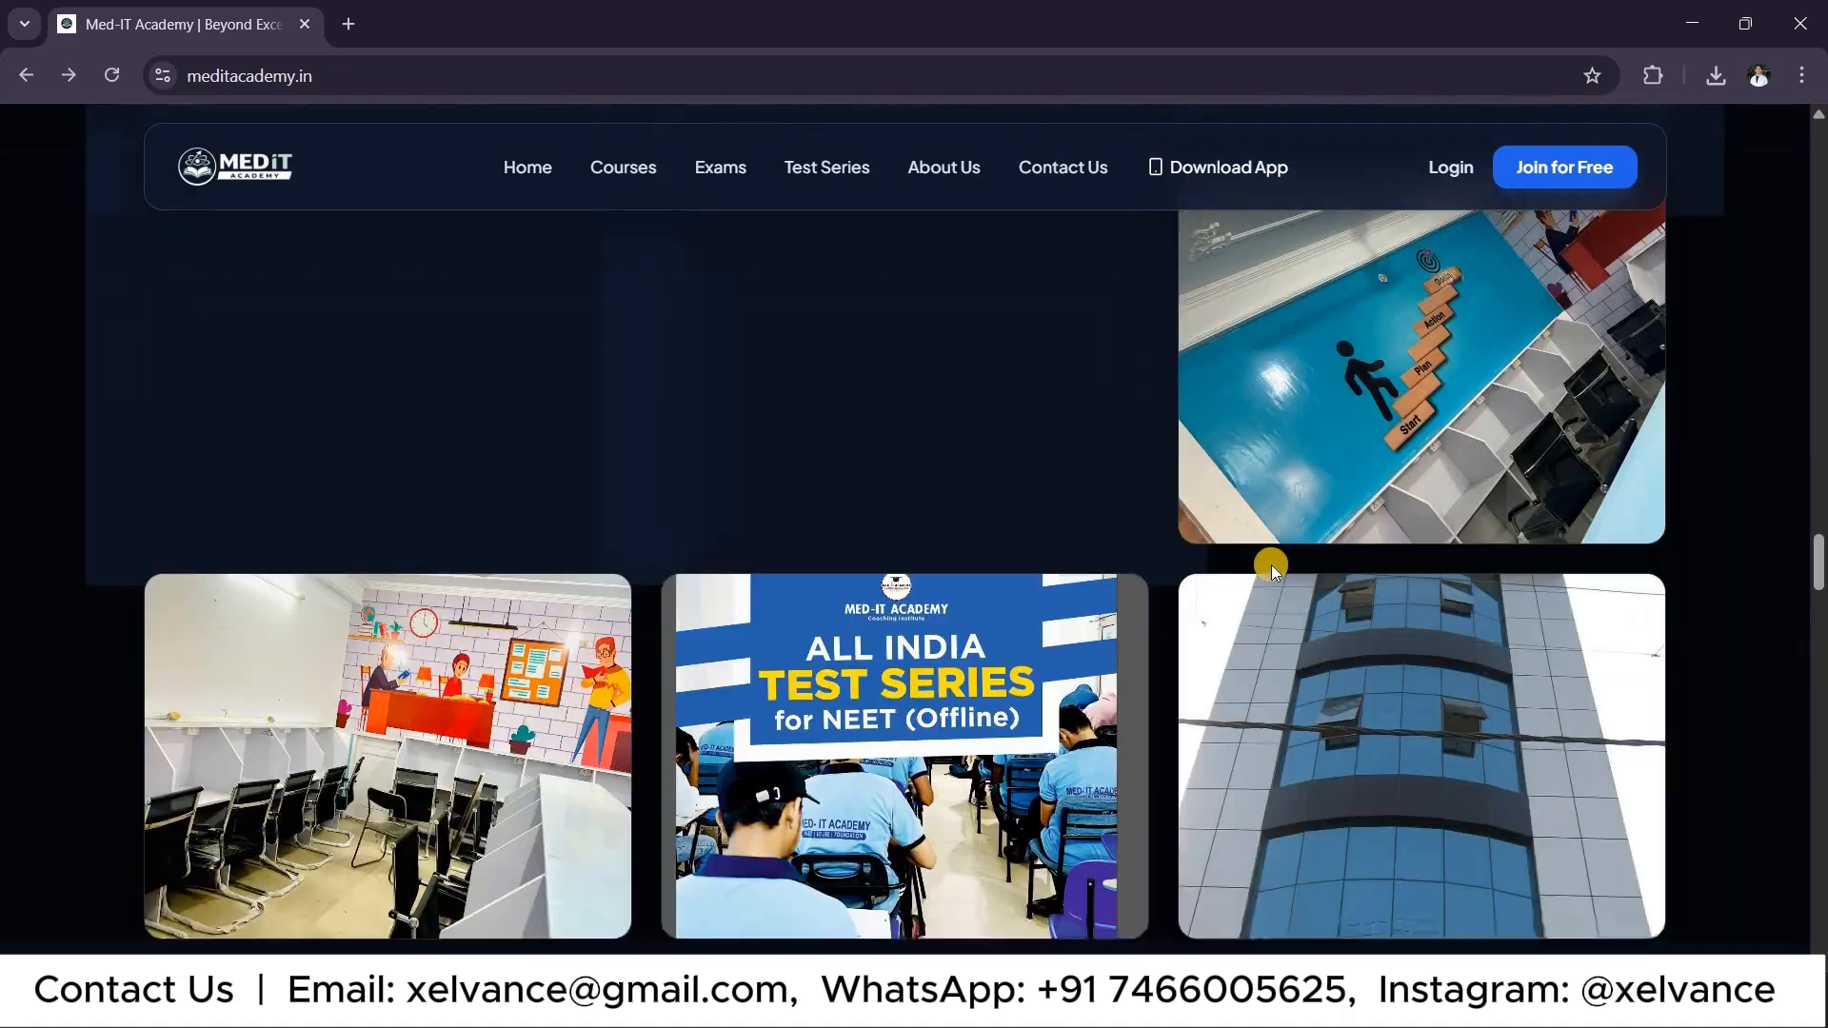
{"action": "scroll", "coordinate": [716, 261], "scroll_direction": "up", "scroll_amount": 10}
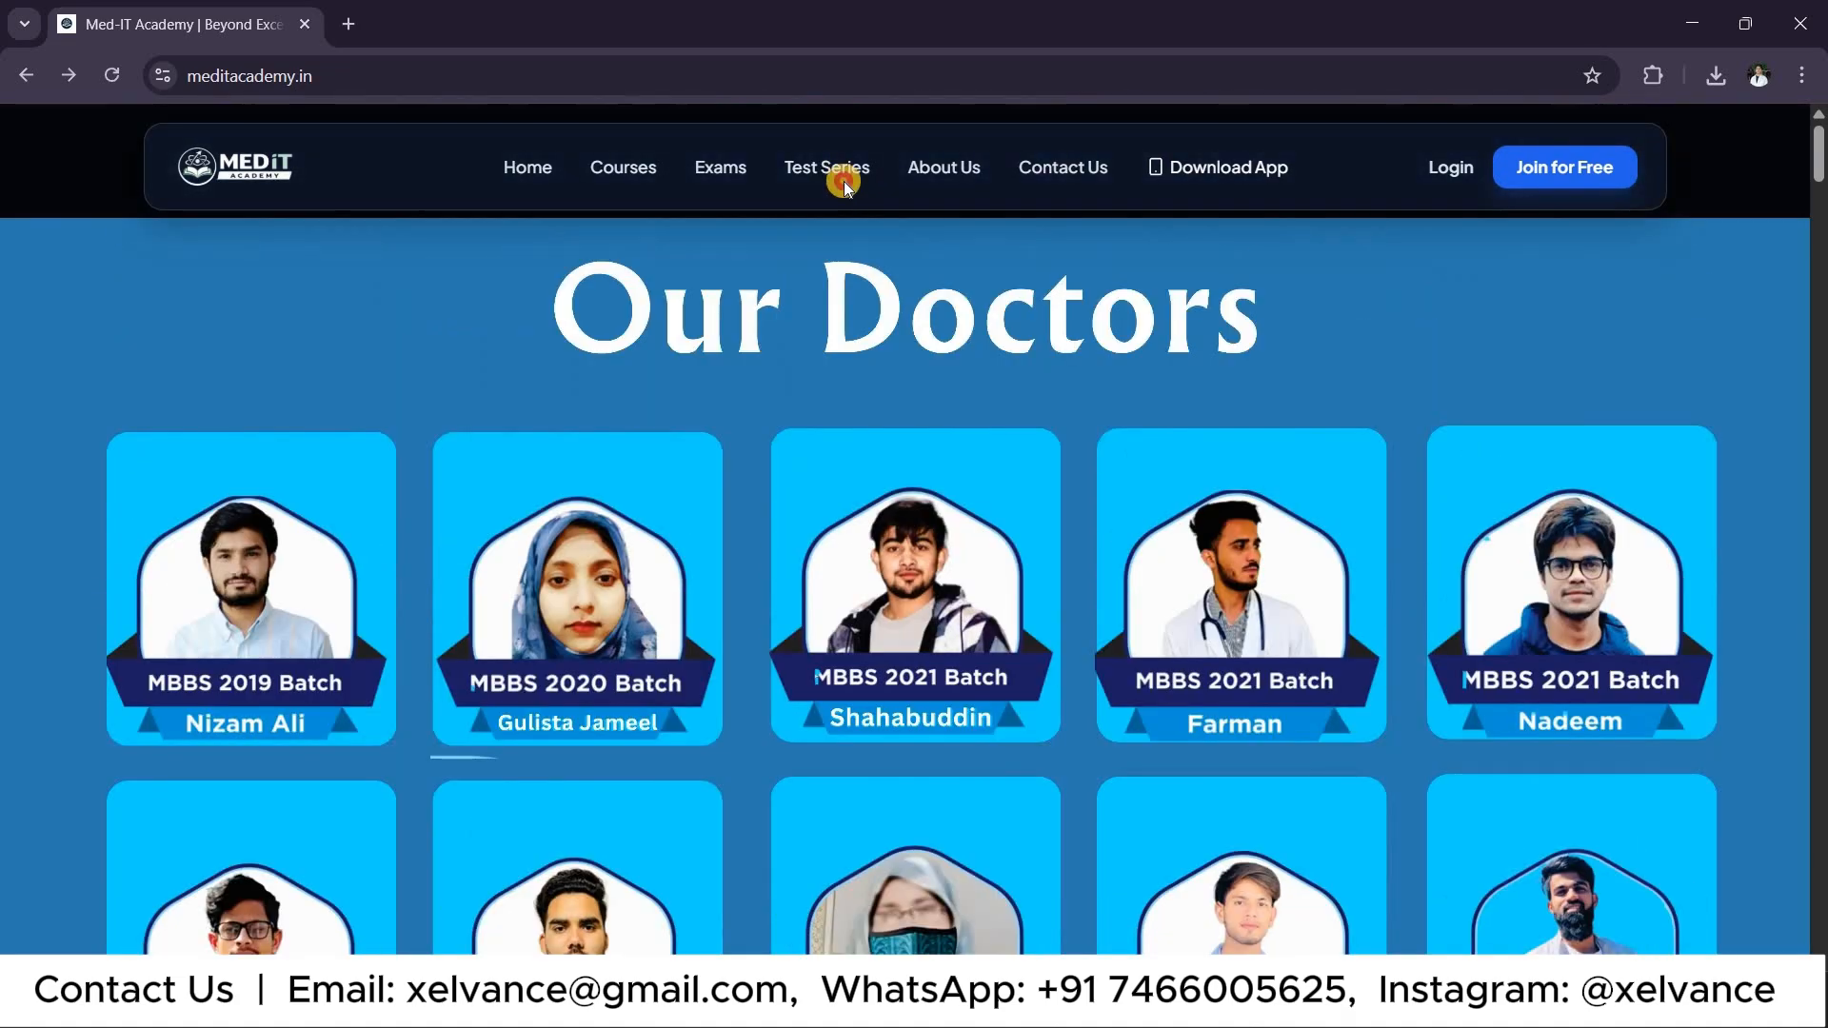
{"action": "left_click", "coordinate": [843, 181]}
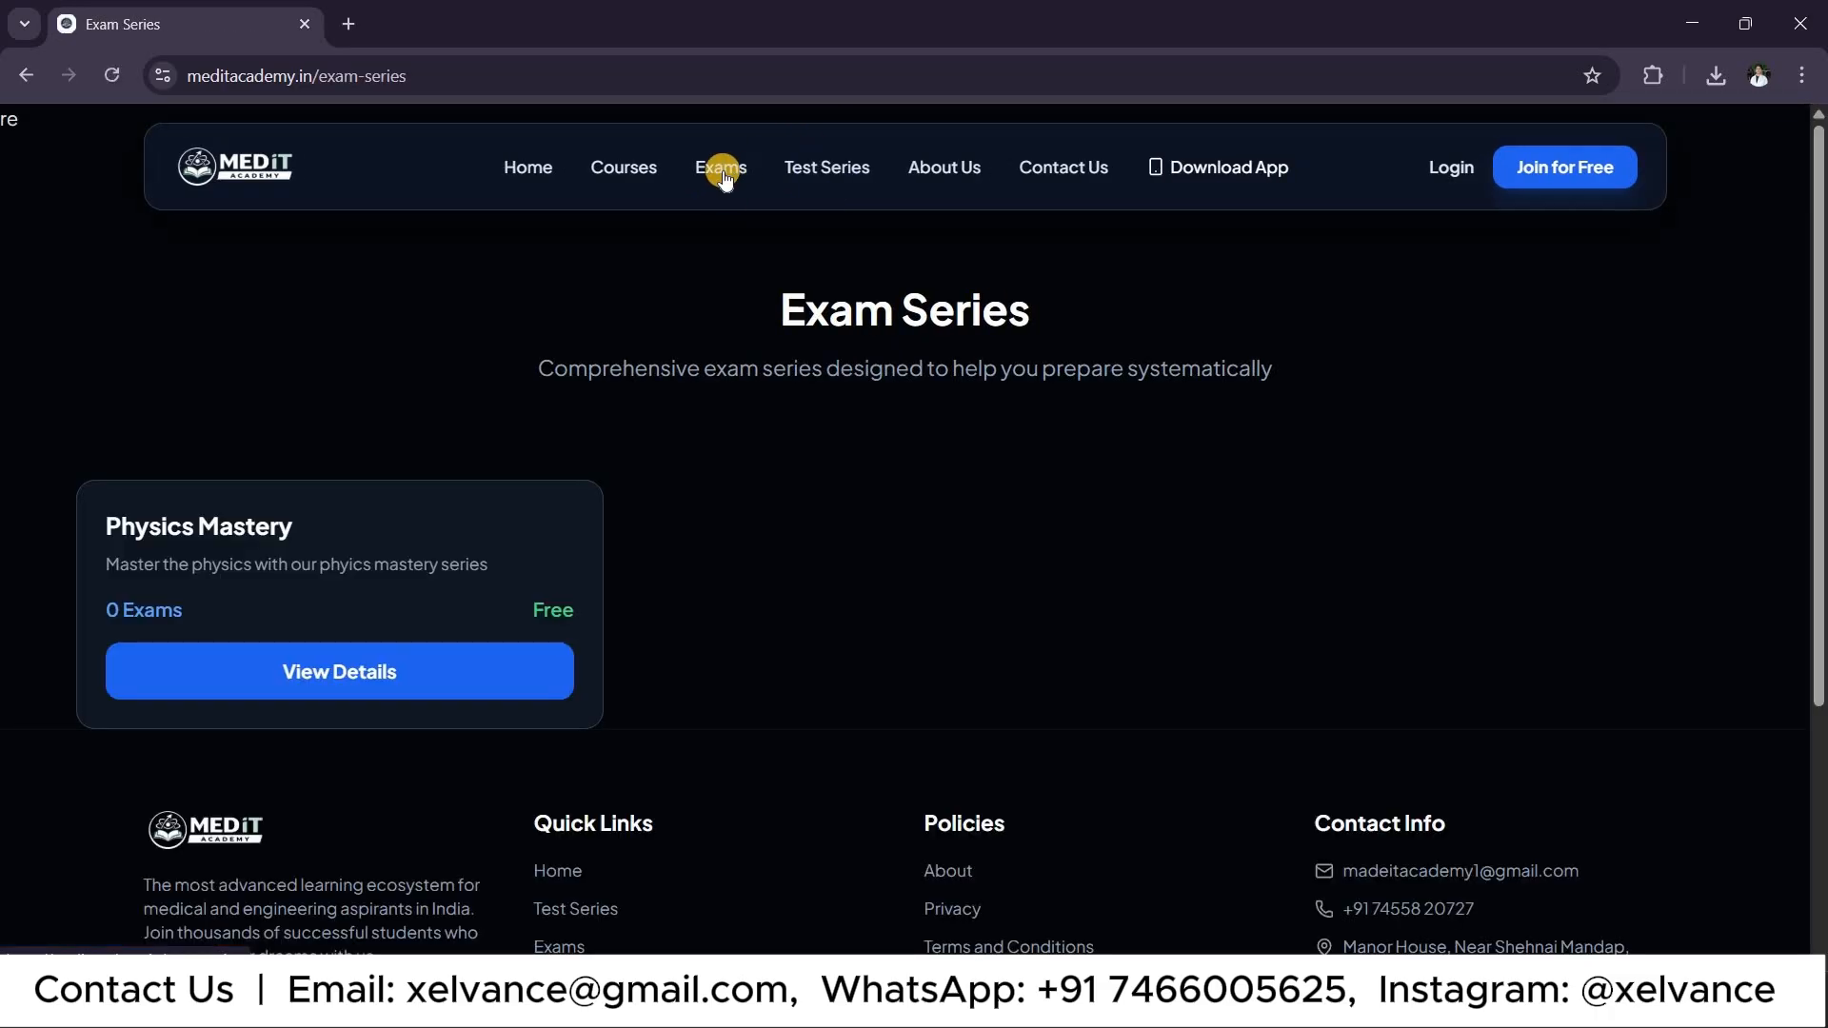
{"action": "left_click", "coordinate": [724, 176]}
Open the About Us page and scroll through it.
{"action": "left_click", "coordinate": [947, 175]}
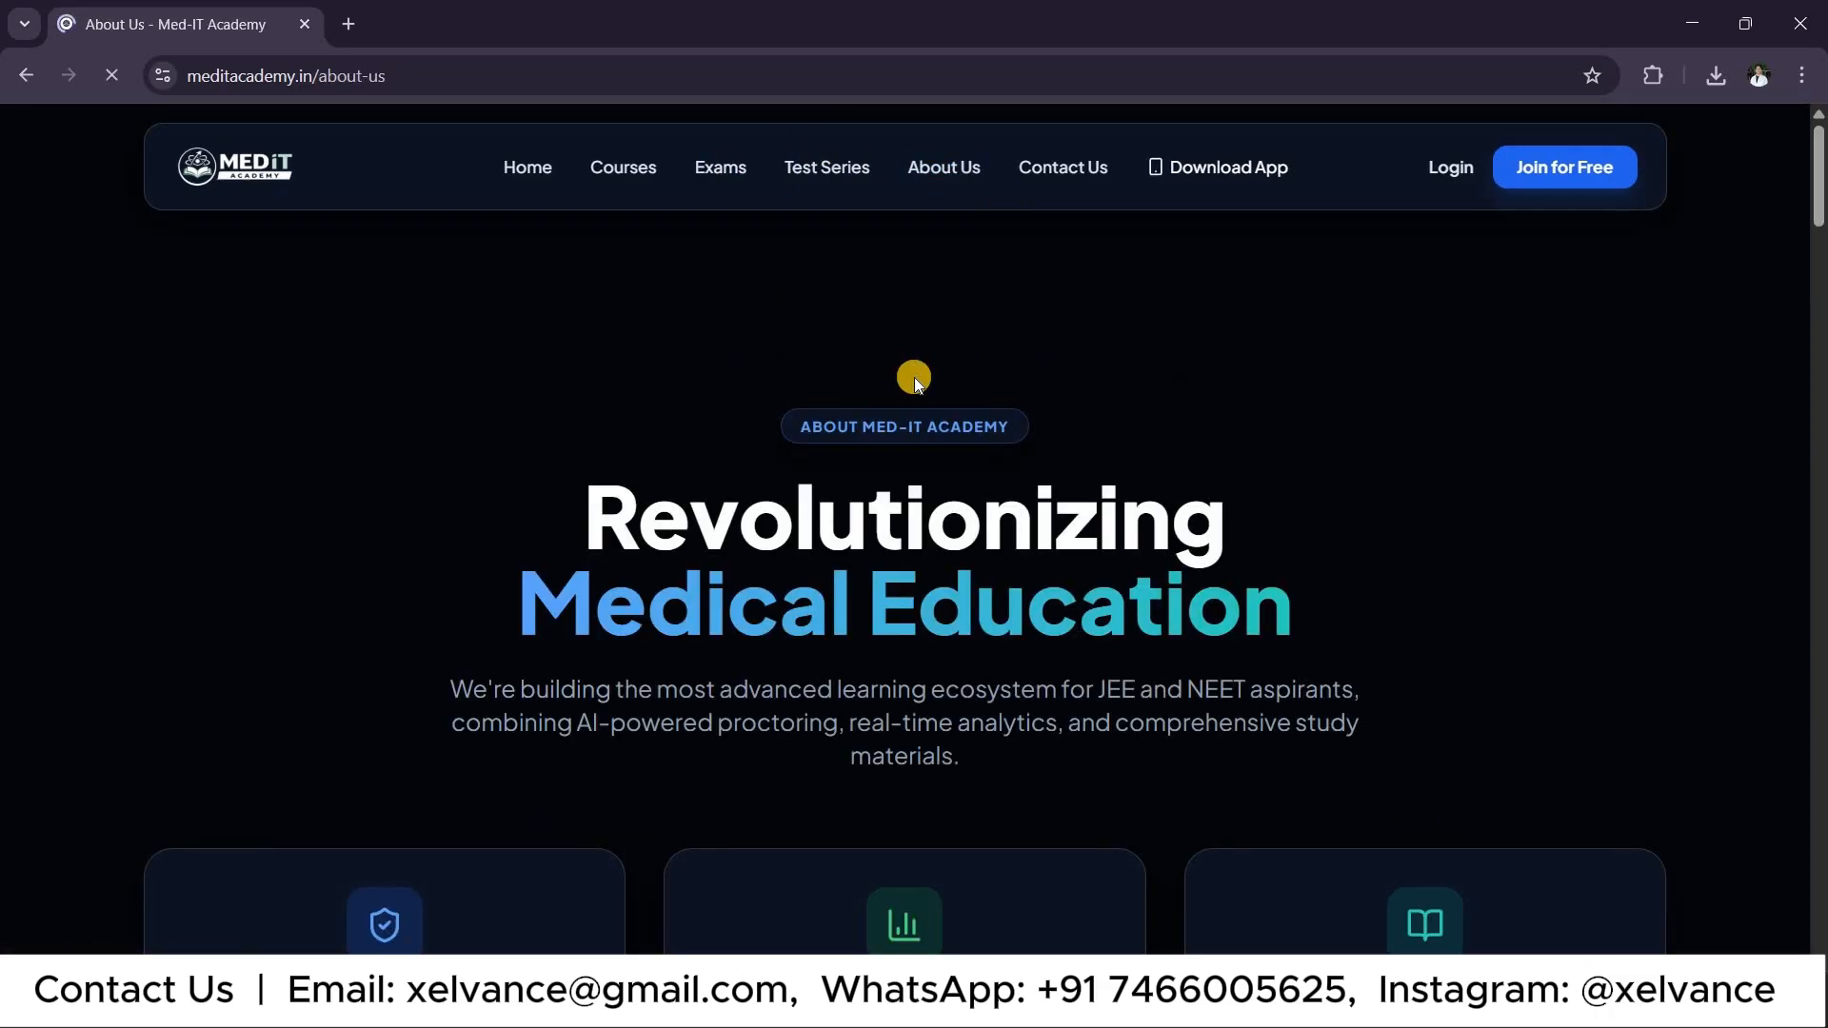
{"action": "scroll", "coordinate": [913, 377], "scroll_direction": "down", "scroll_amount": 6}
{"action": "scroll", "coordinate": [913, 377], "scroll_direction": "down", "scroll_amount": 15}
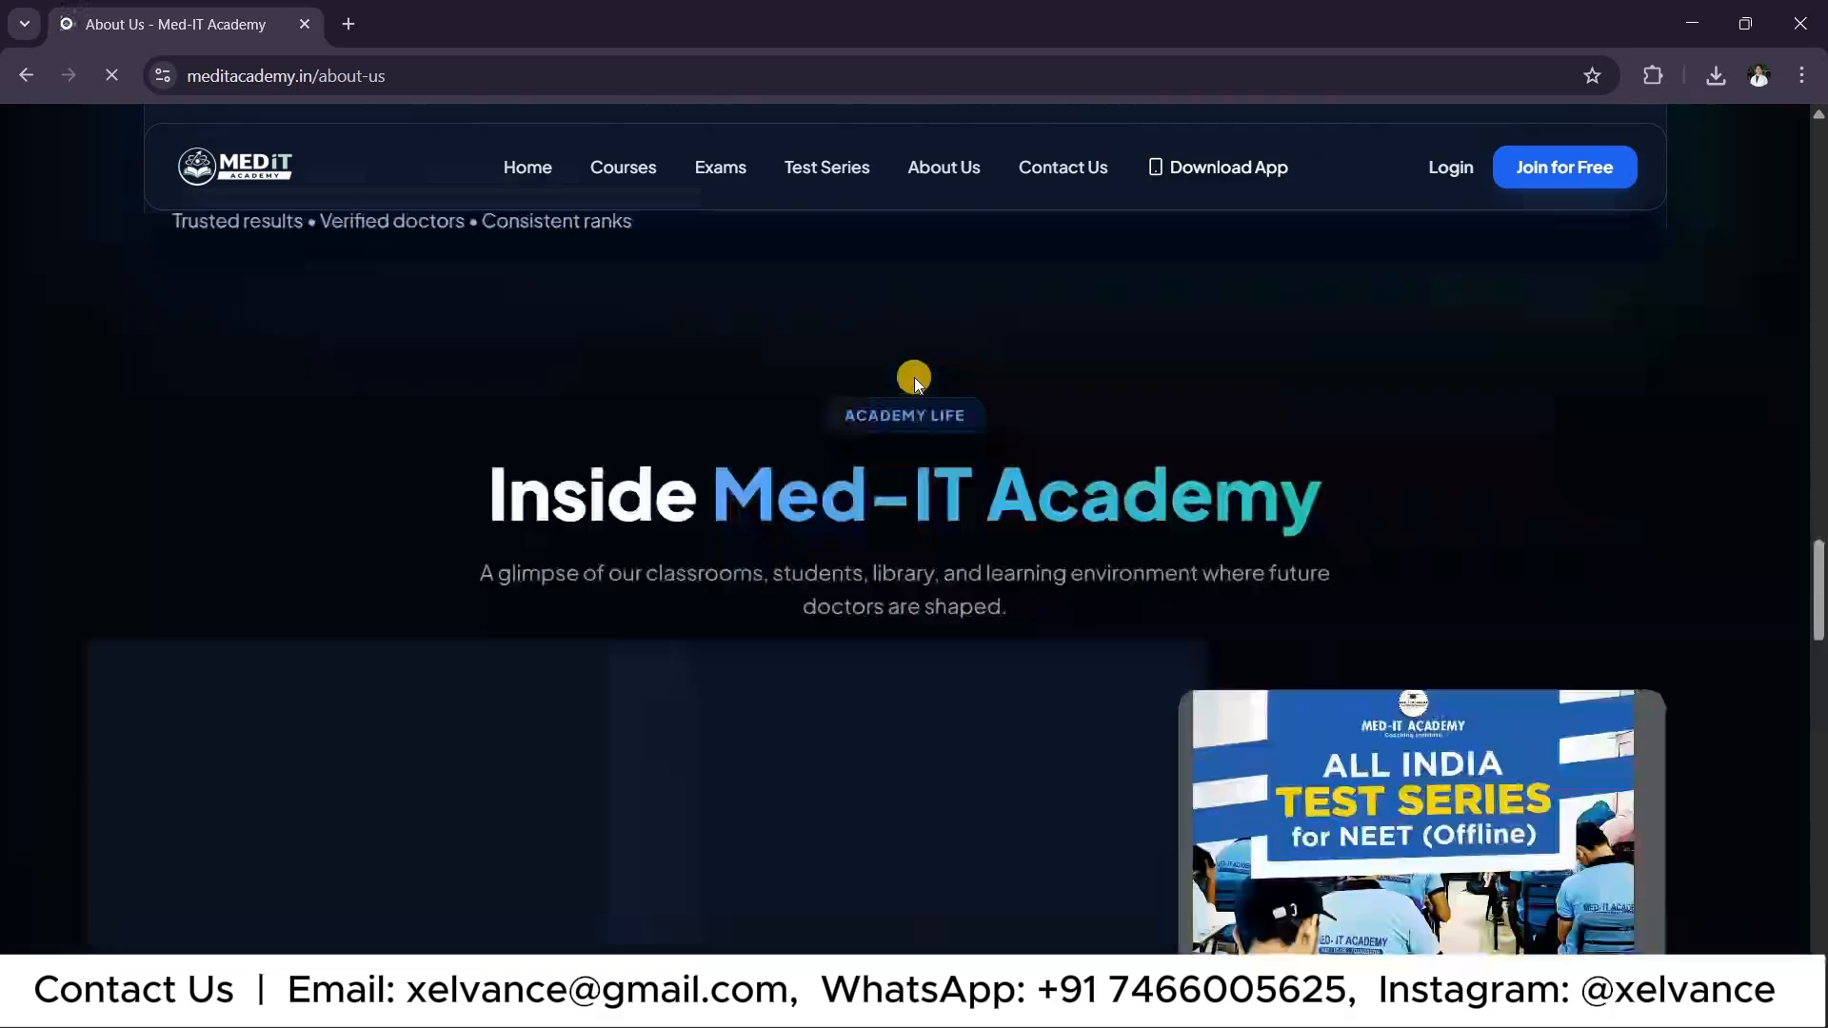
{"action": "scroll", "coordinate": [914, 377], "scroll_direction": "up", "scroll_amount": 10}
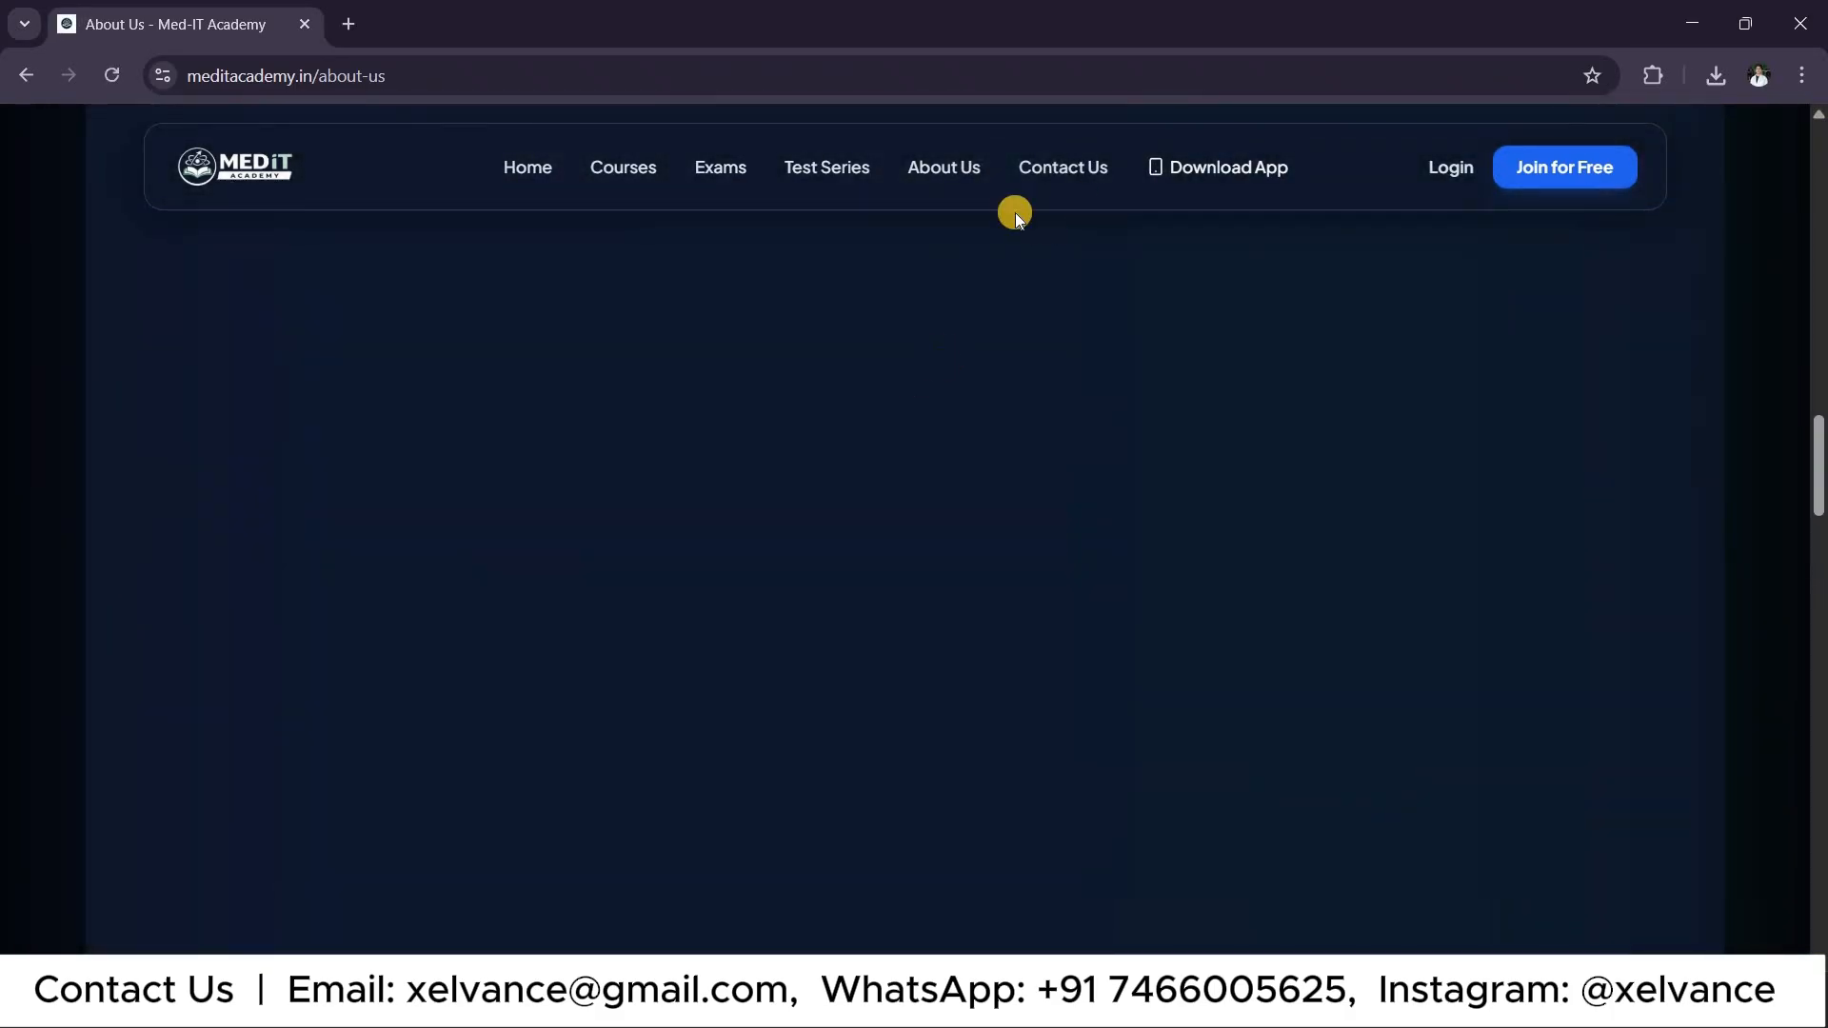
{"action": "scroll", "coordinate": [1015, 213], "scroll_direction": "up", "scroll_amount": 10}
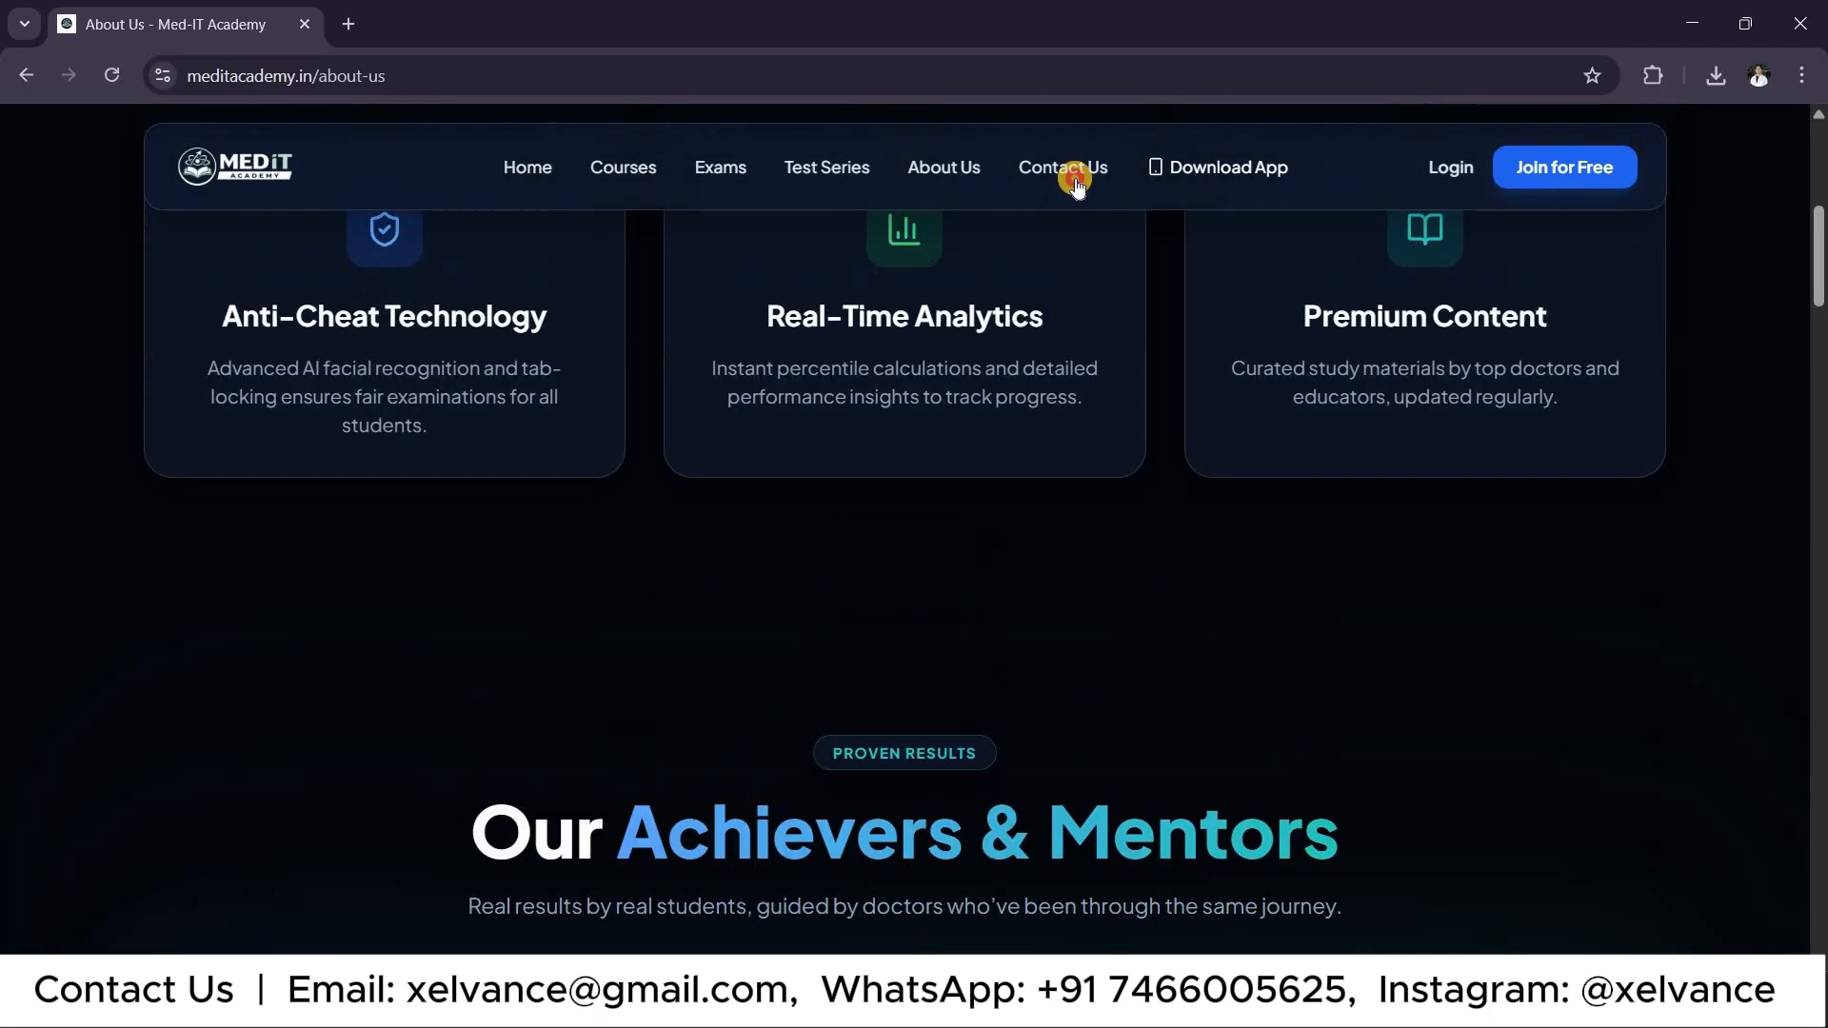
Open Contact Us and scroll past the Send us a Message form and support details, then back up.
{"action": "left_click", "coordinate": [1075, 177]}
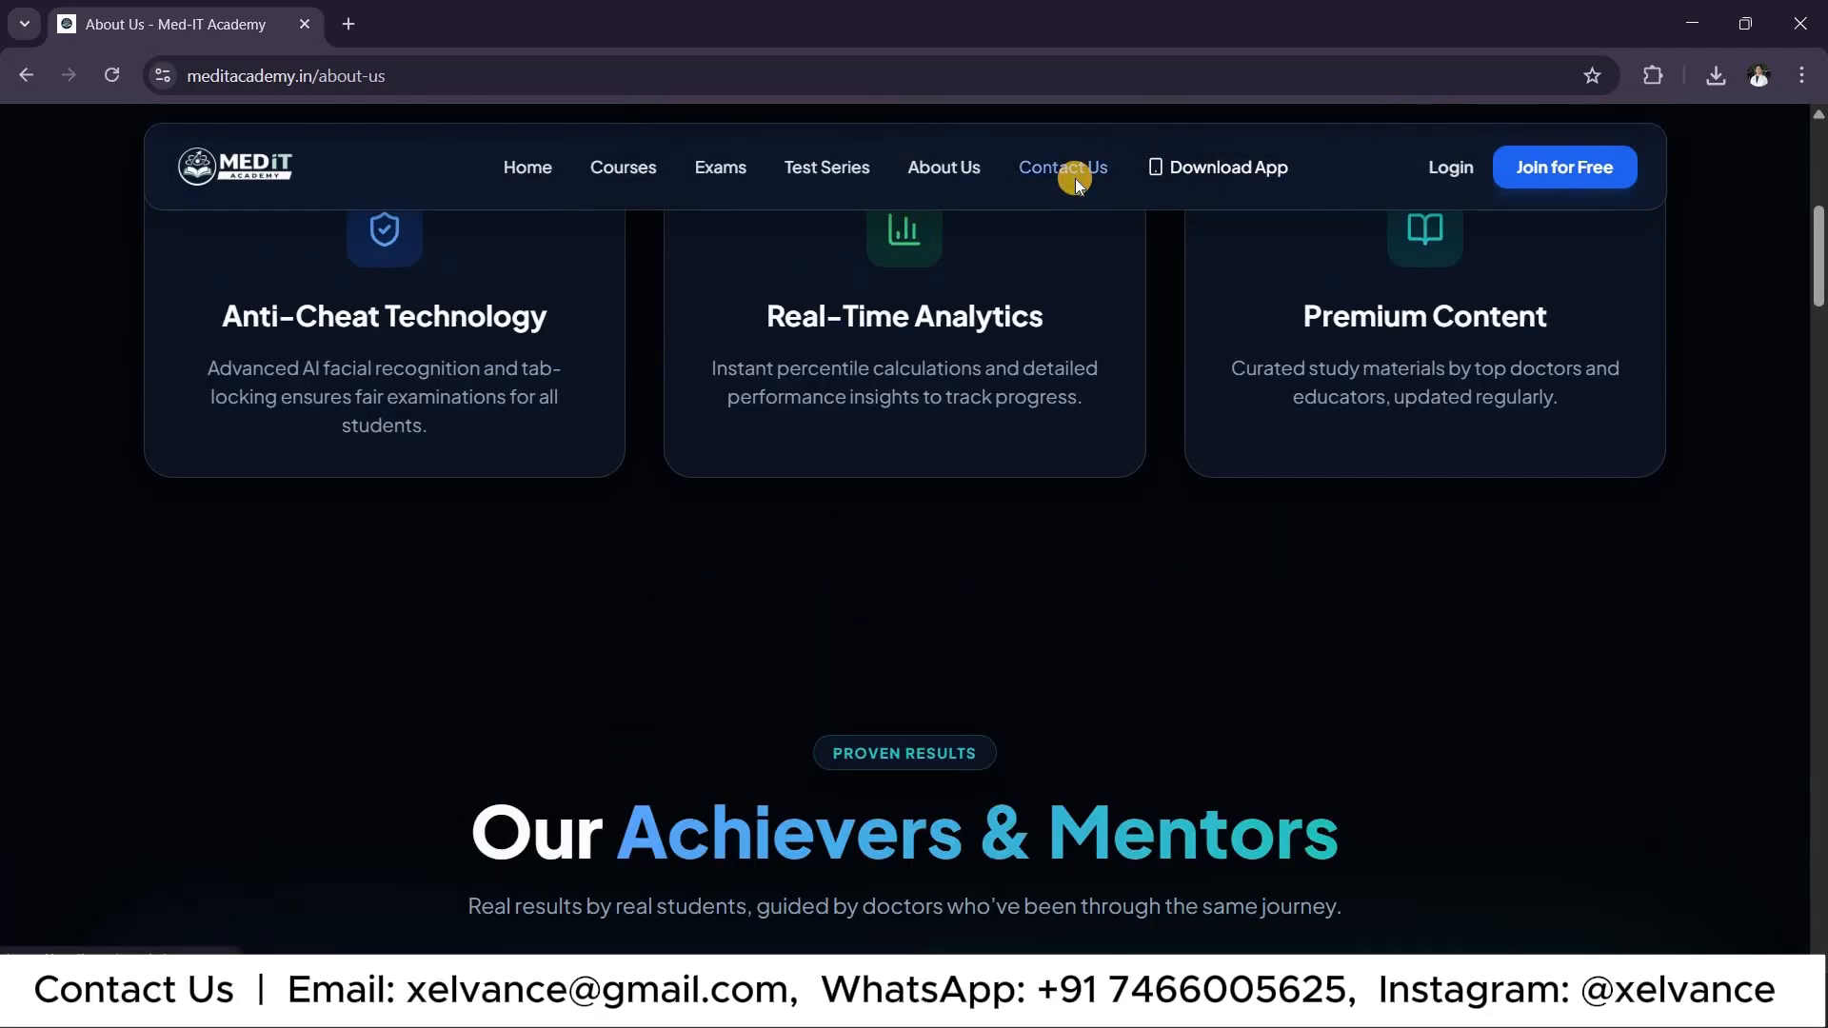
{"action": "scroll", "coordinate": [907, 396], "scroll_direction": "down", "scroll_amount": 5}
{"action": "scroll", "coordinate": [906, 396], "scroll_direction": "down", "scroll_amount": 4}
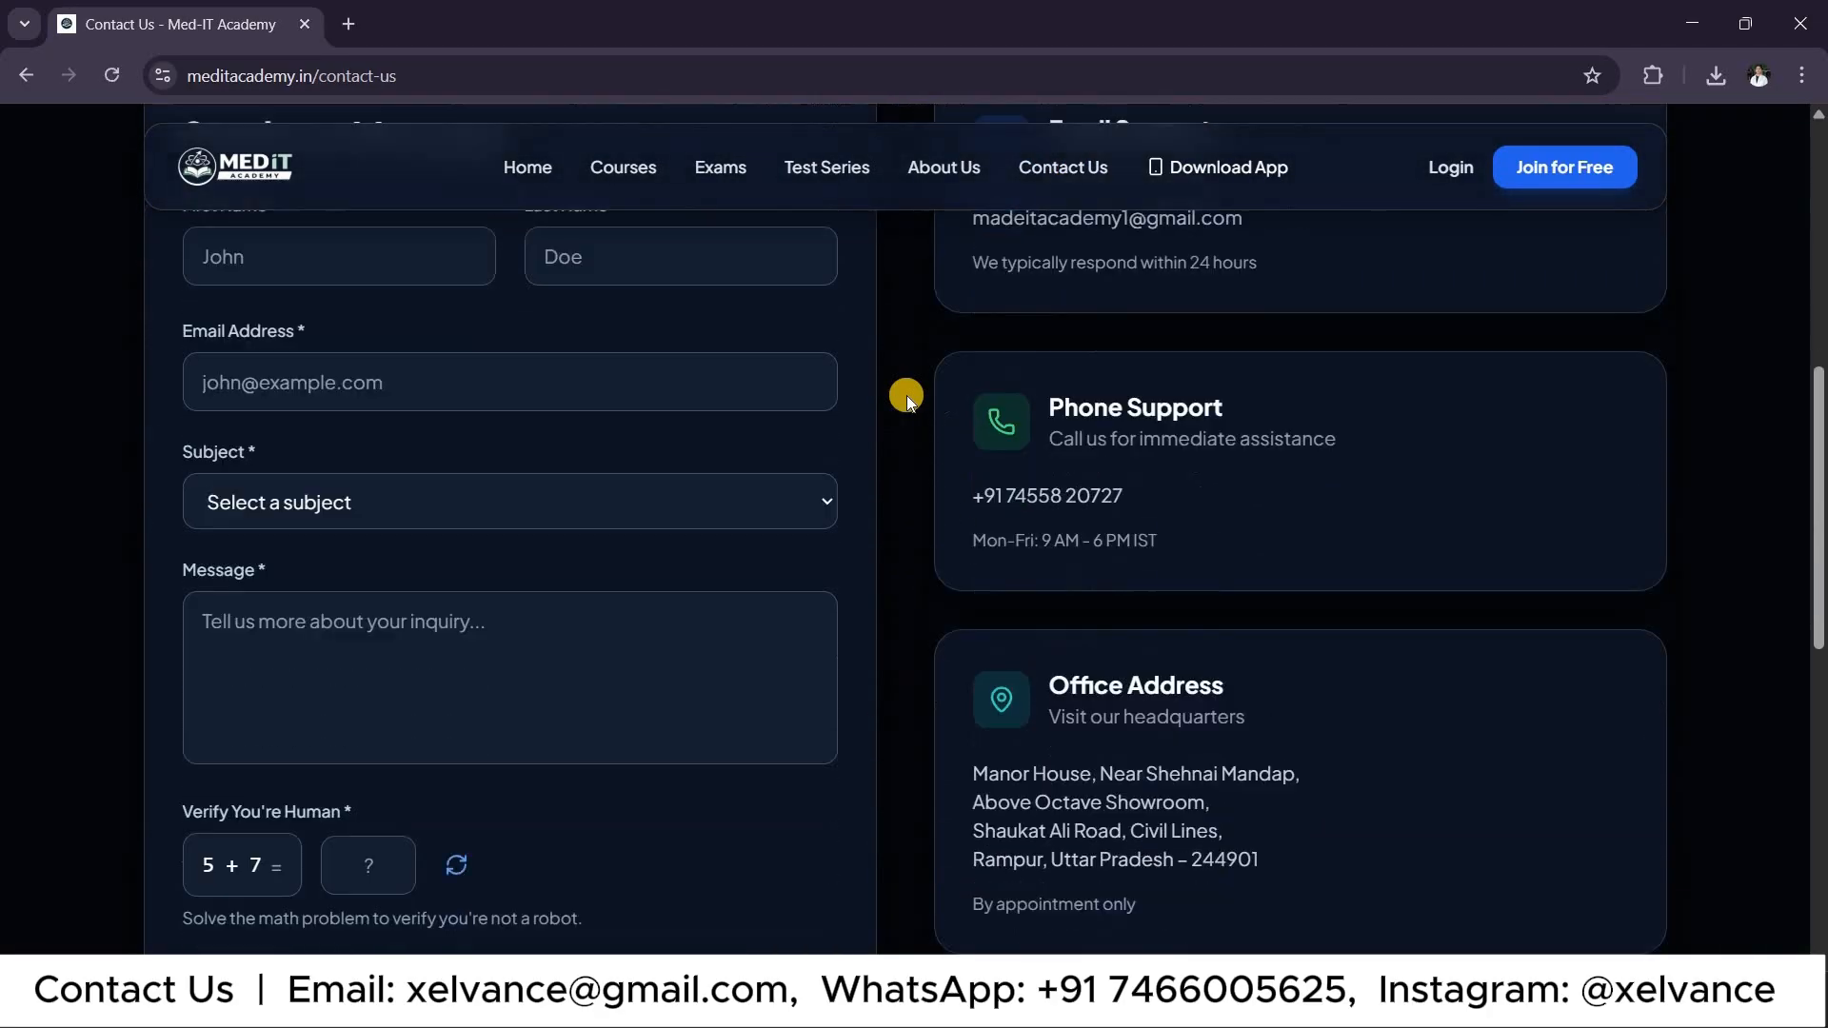
{"action": "scroll", "coordinate": [514, 511], "scroll_direction": "down", "scroll_amount": 3}
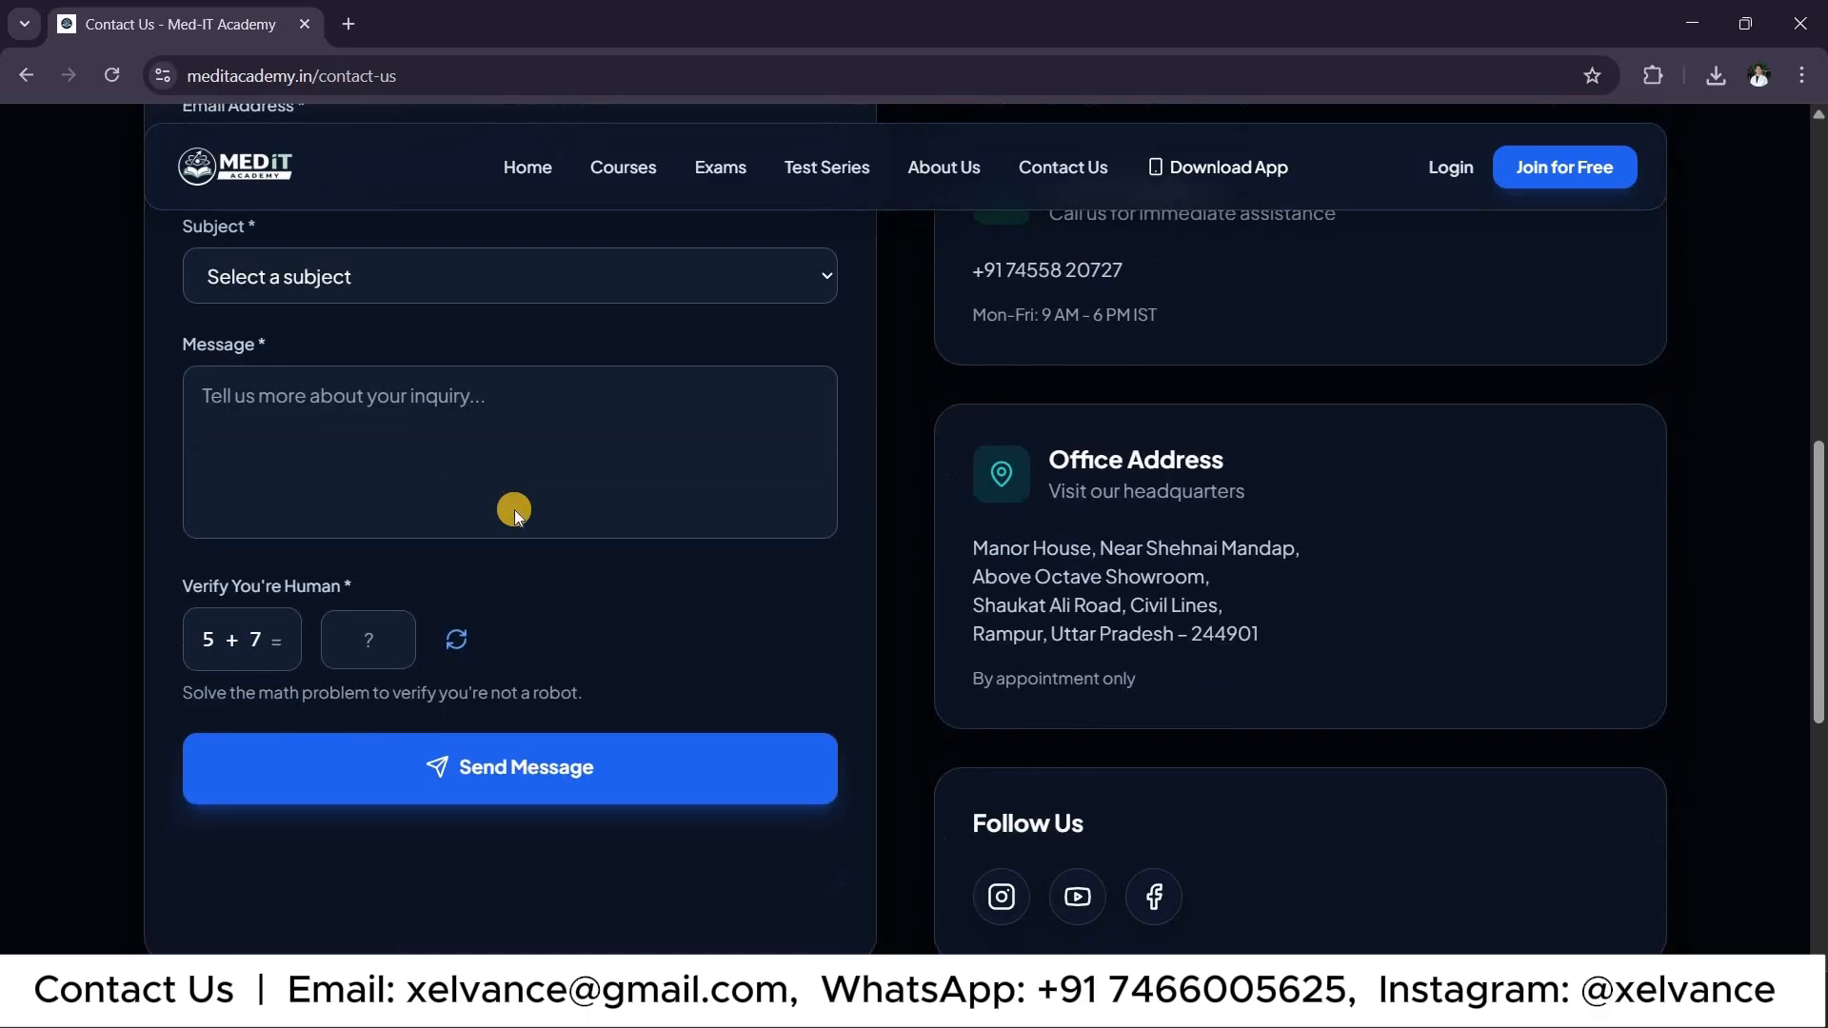
{"action": "scroll", "coordinate": [533, 484], "scroll_direction": "up", "scroll_amount": 5}
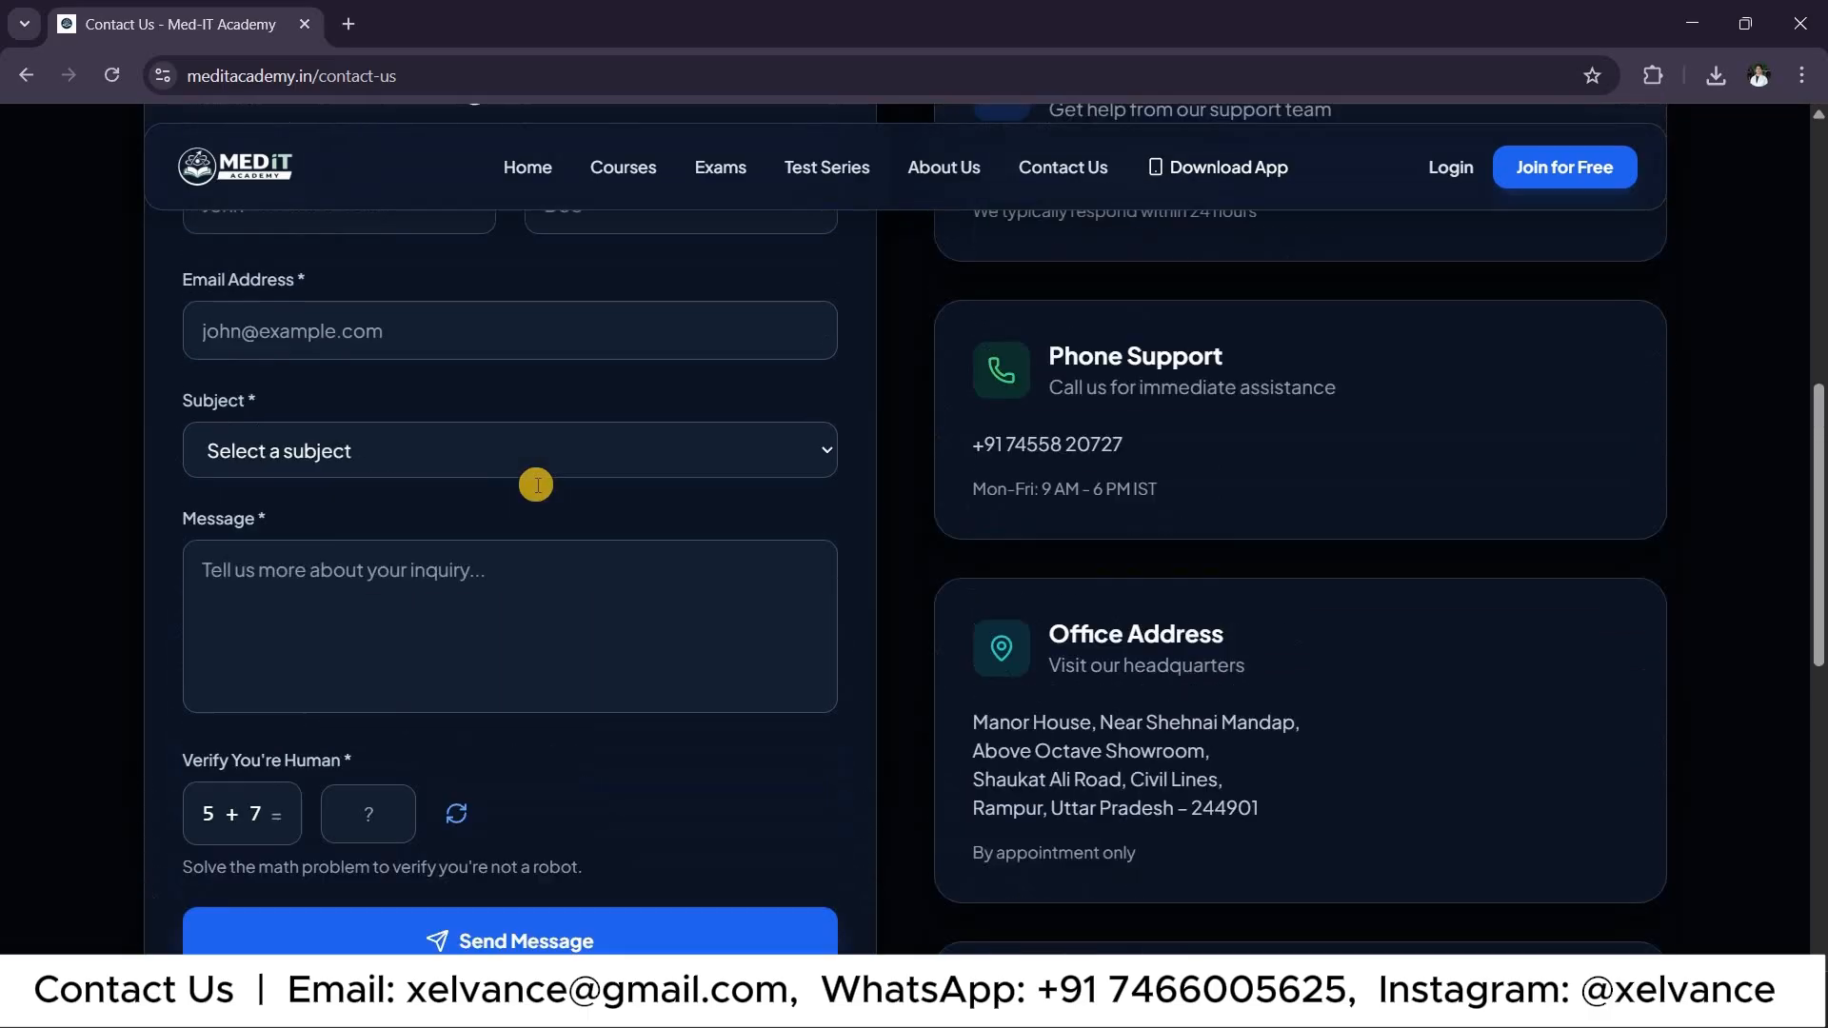
{"action": "scroll", "coordinate": [1042, 333], "scroll_direction": "up", "scroll_amount": 3}
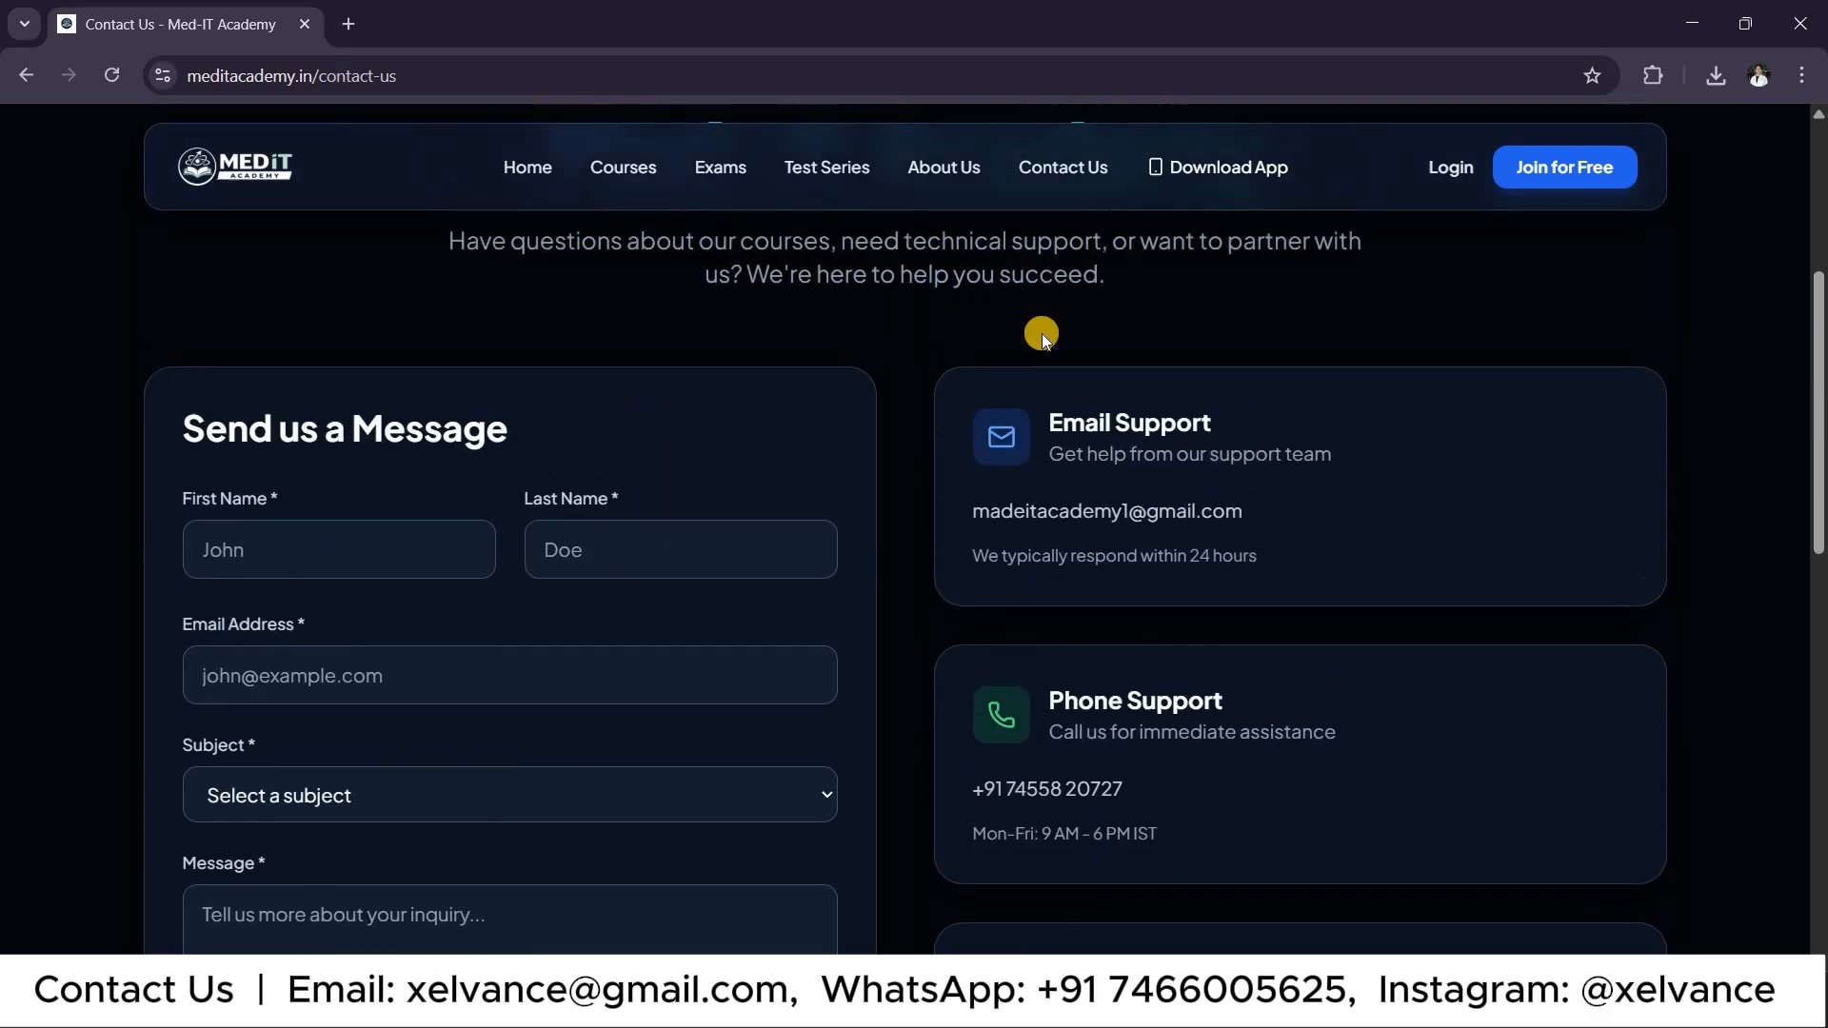
{"action": "scroll", "coordinate": [1041, 333], "scroll_direction": "up", "scroll_amount": 5}
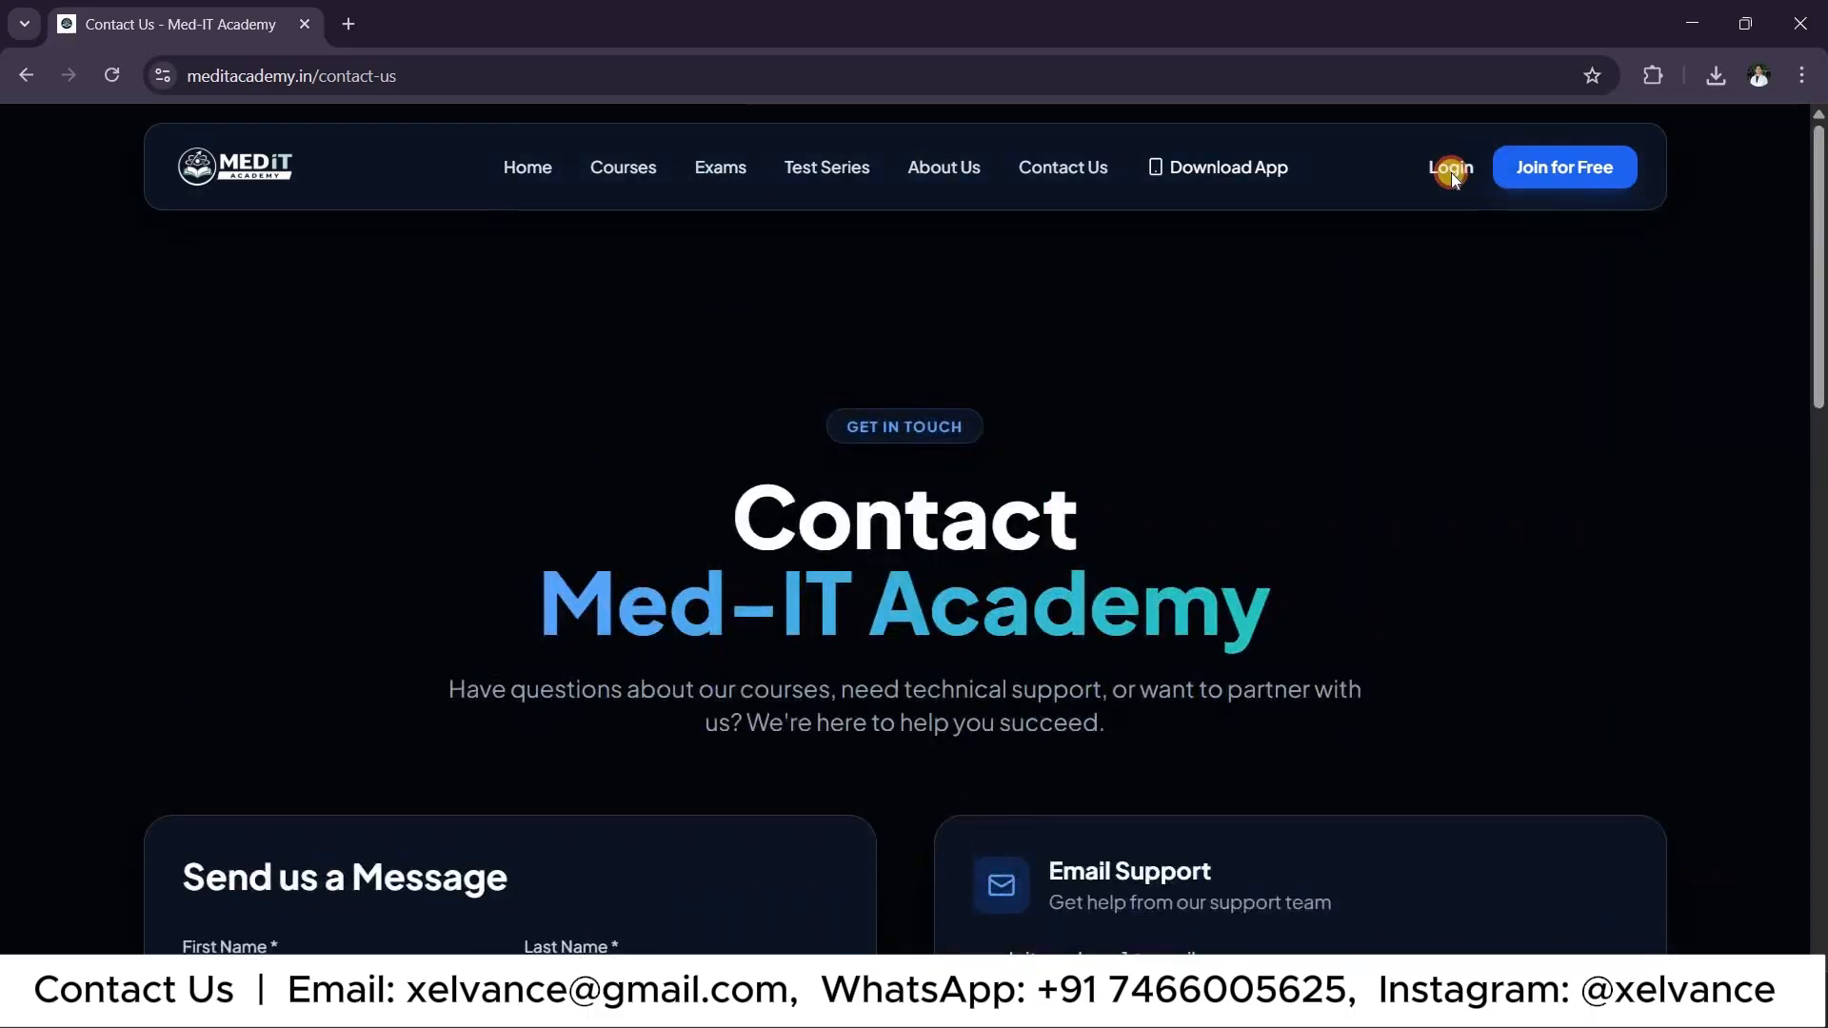
Go to the login page and switch to the registration page for a new account.
{"action": "left_click", "coordinate": [1451, 173]}
{"action": "left_click", "coordinate": [1015, 459]}
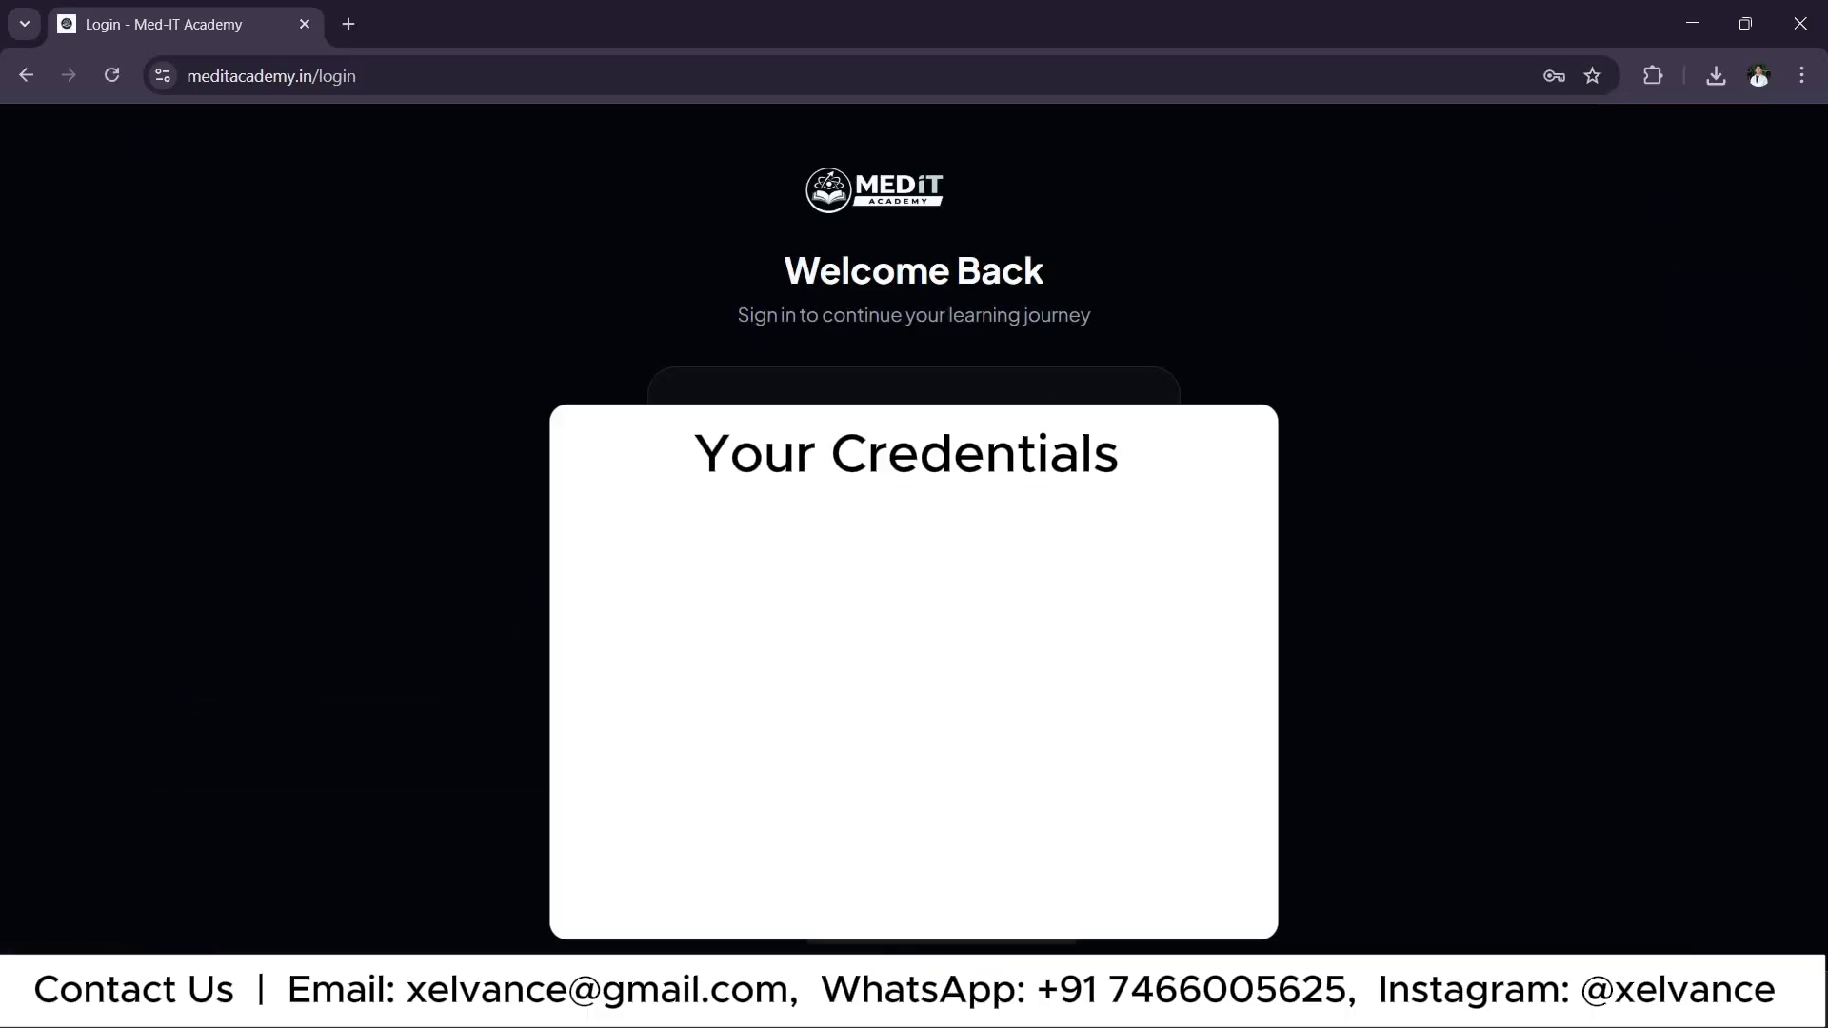
{"action": "left_click", "coordinate": [952, 552]}
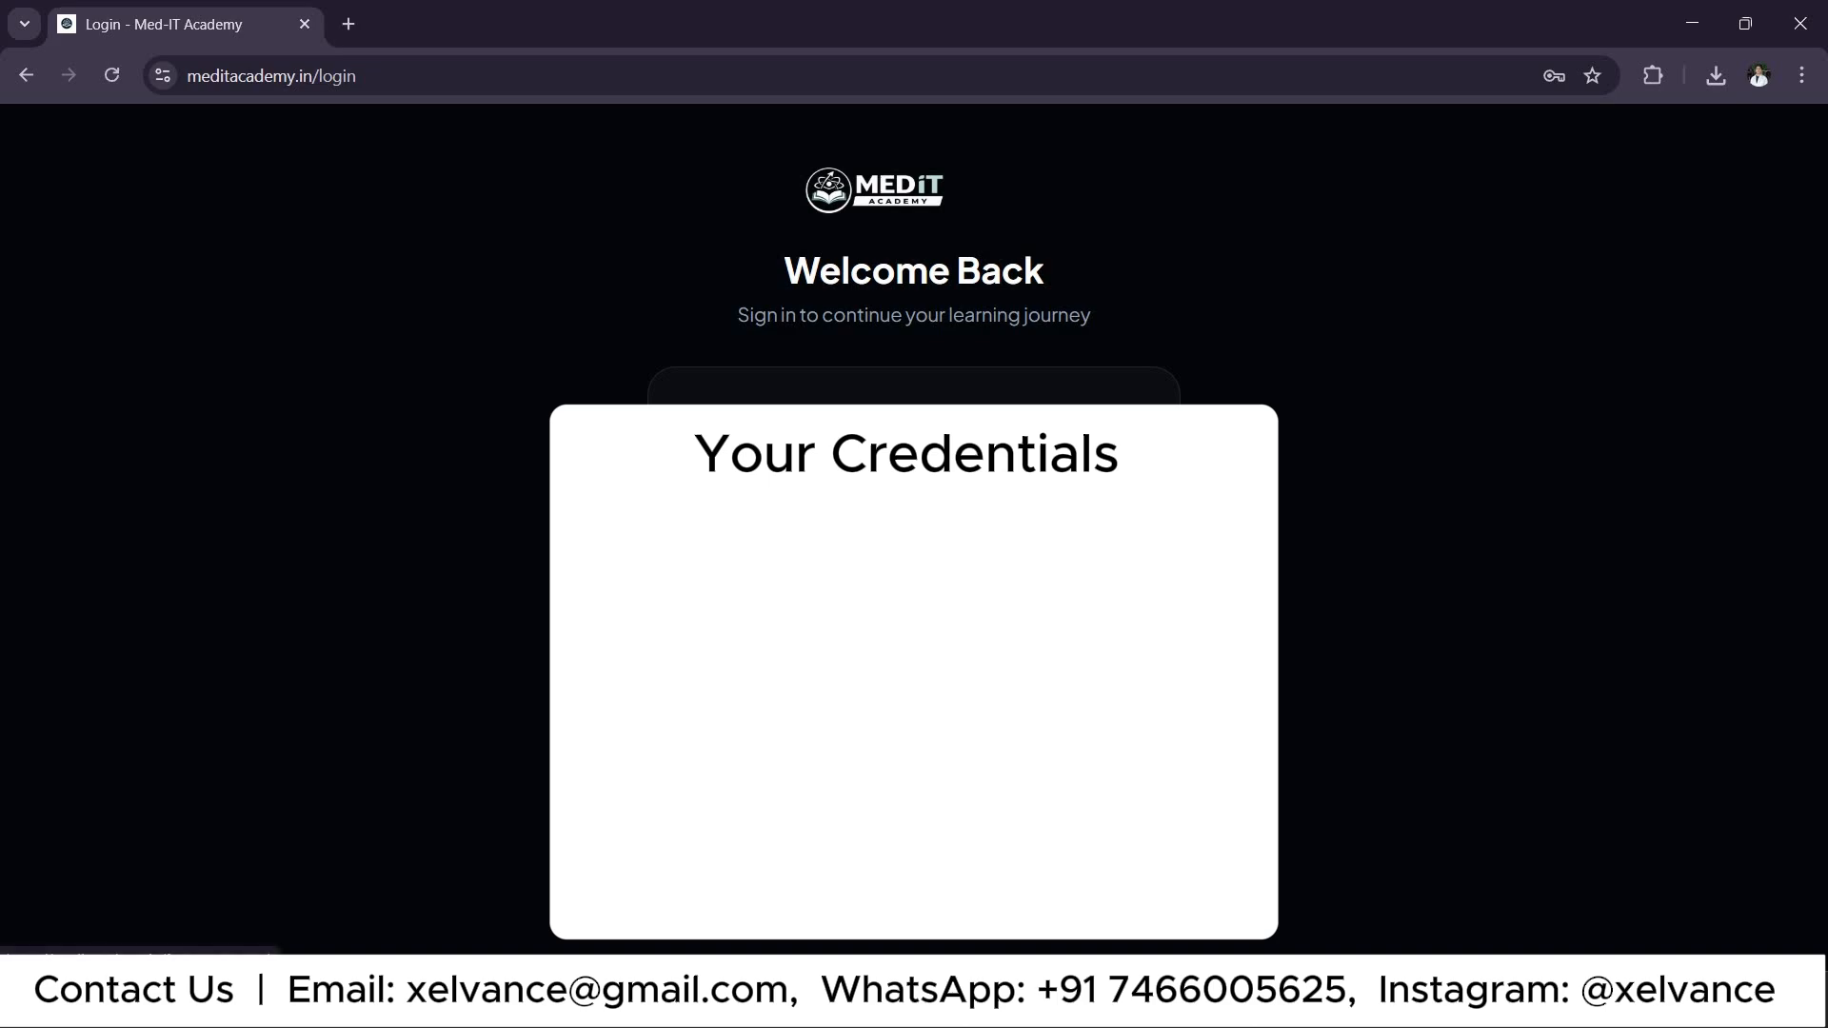
{"action": "left_click", "coordinate": [995, 859]}
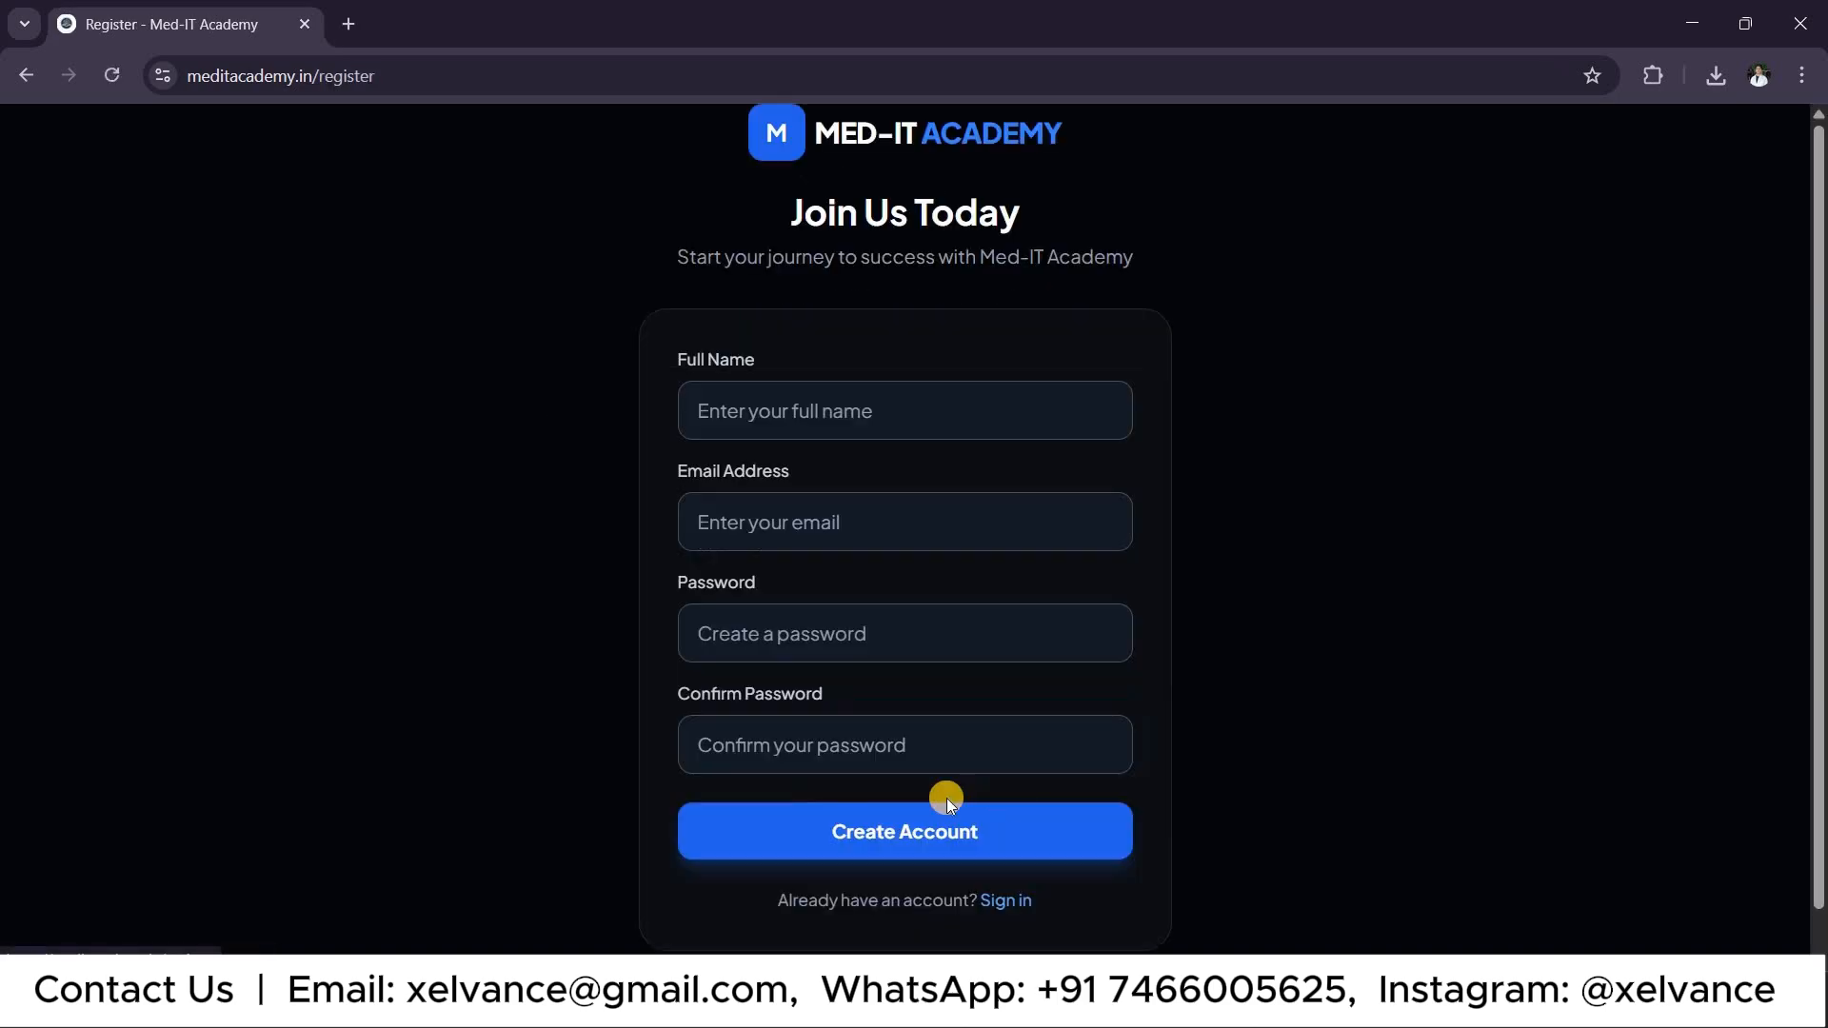
Fill in the full name and email, register, and verify with the emailed 6-digit code.
{"action": "left_click", "coordinate": [862, 384]}
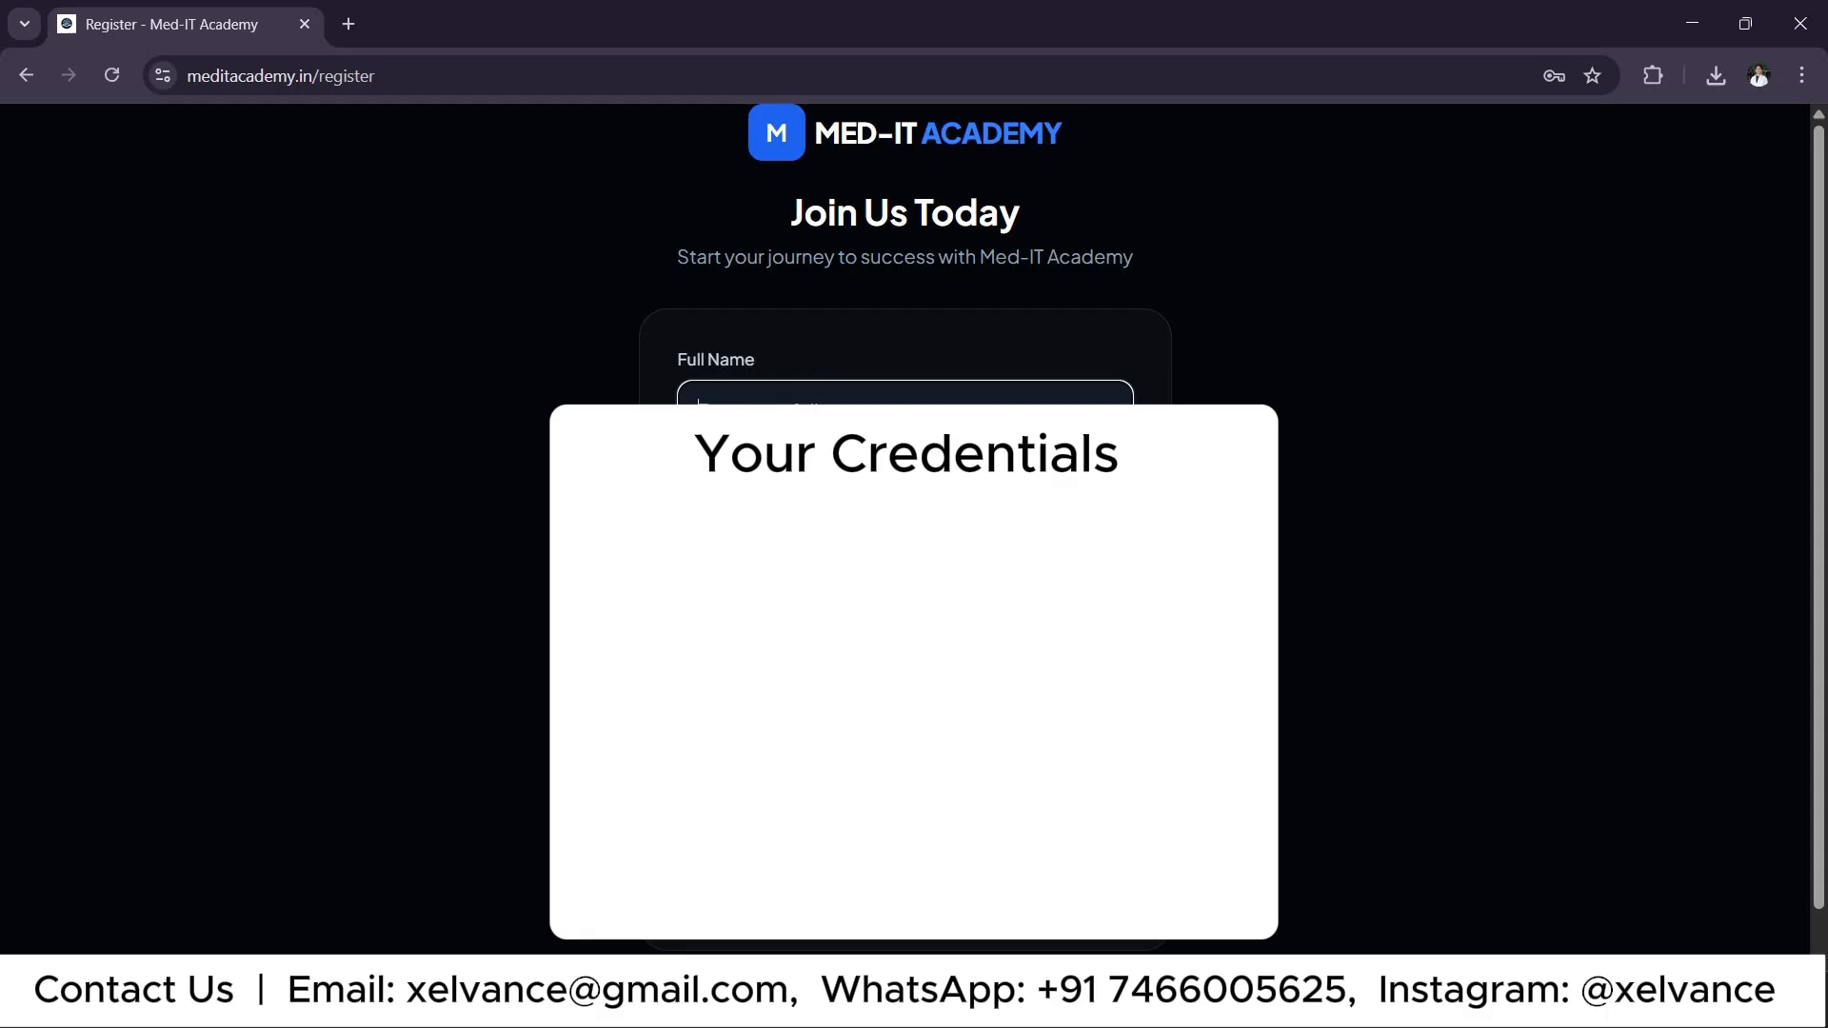
{"action": "left_click", "coordinate": [905, 520]}
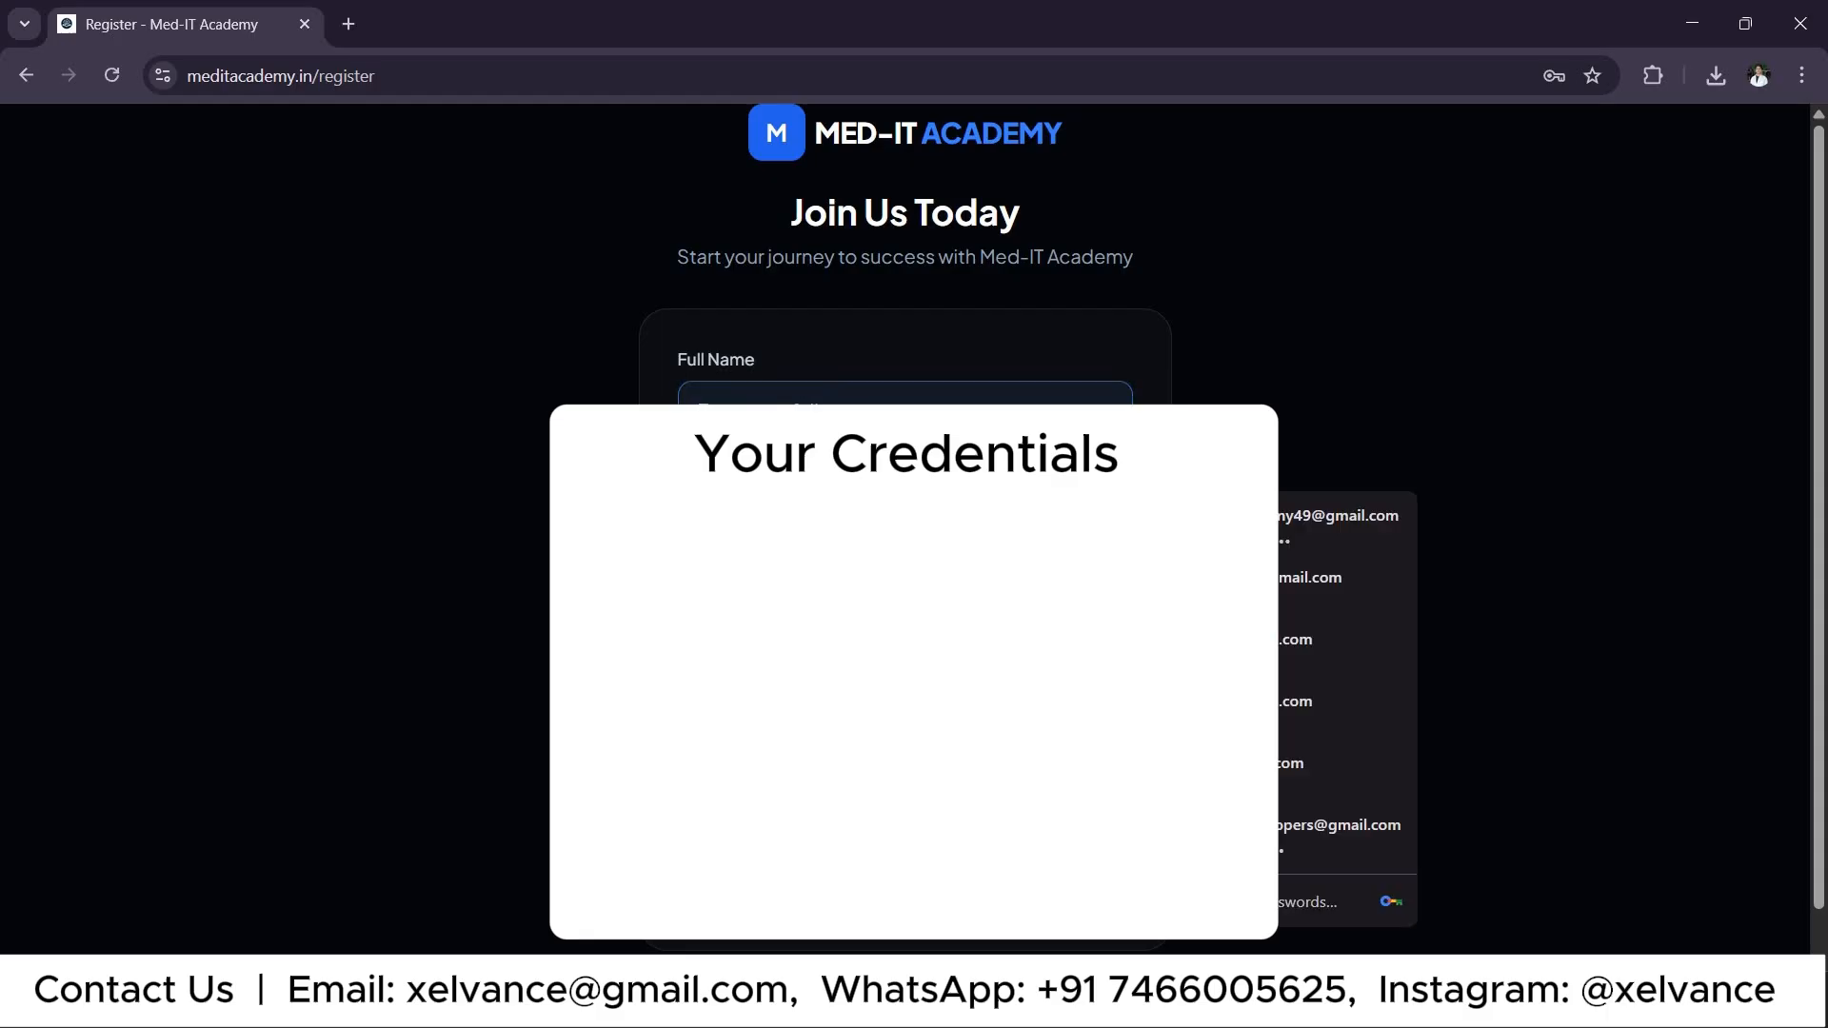
{"action": "left_click", "coordinate": [904, 630]}
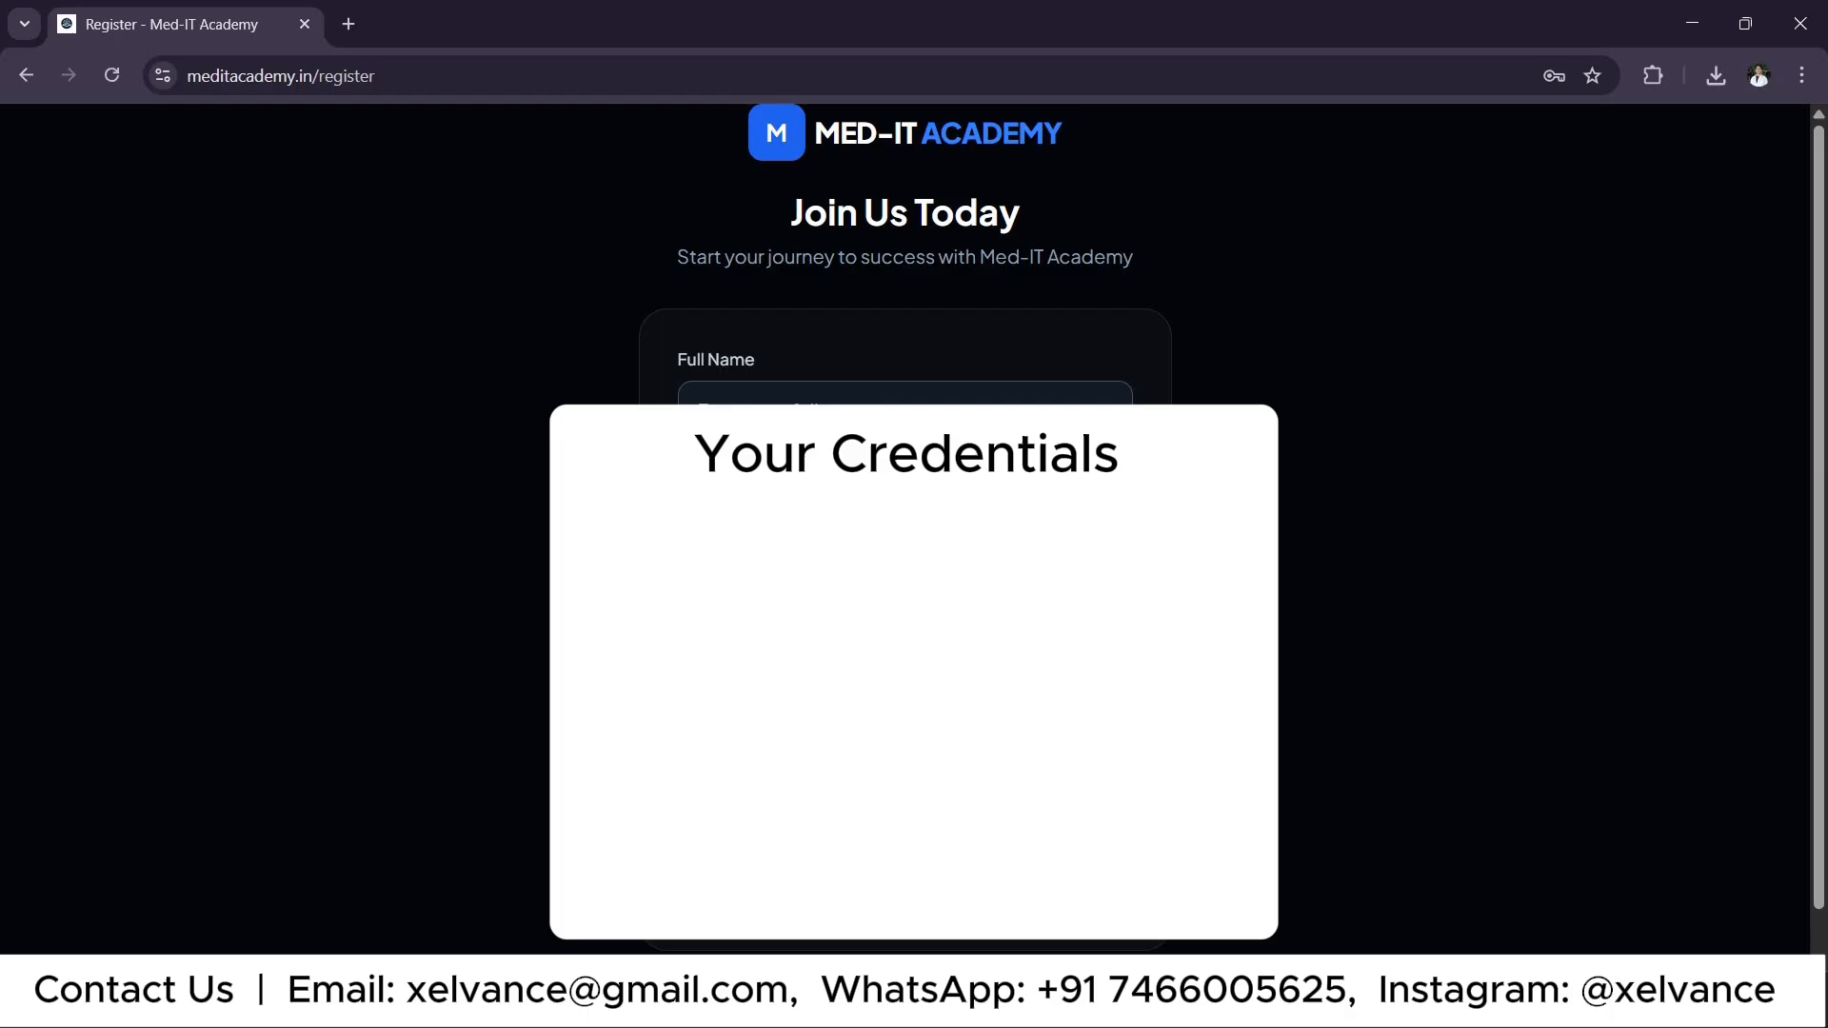
{"action": "left_click", "coordinate": [905, 411]}
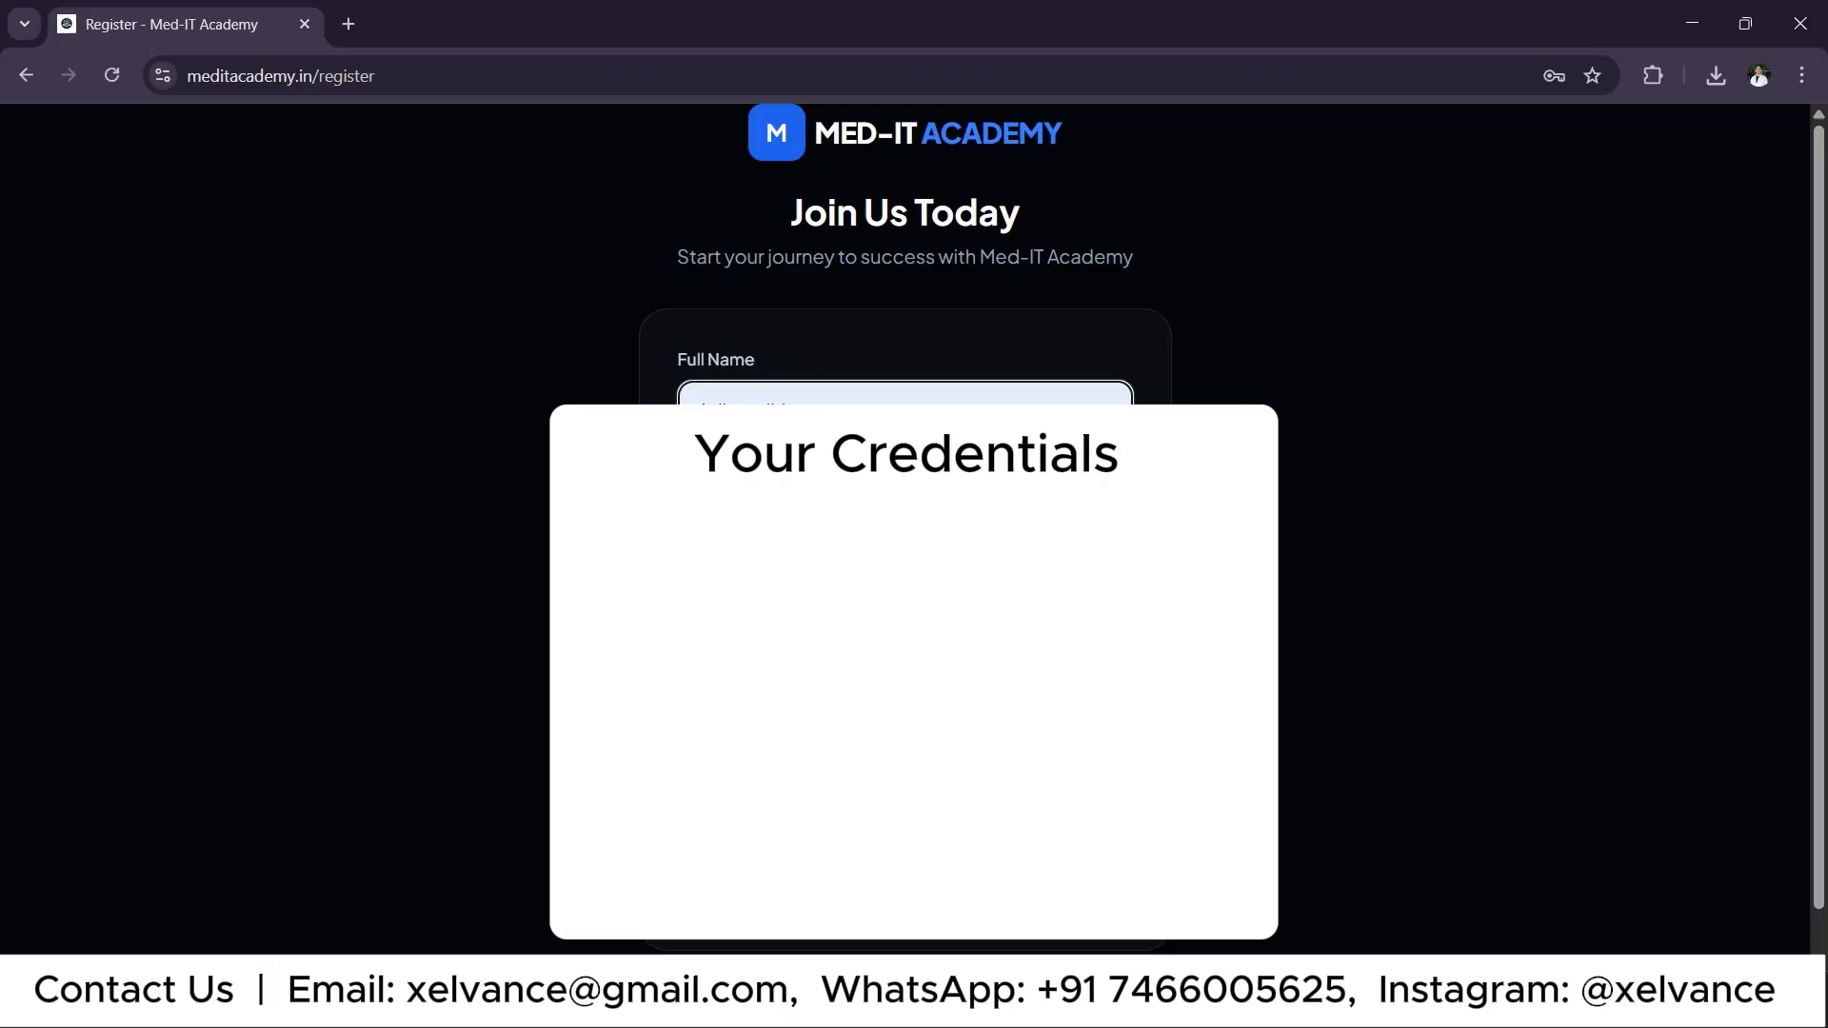
{"action": "left_click", "coordinate": [904, 521]}
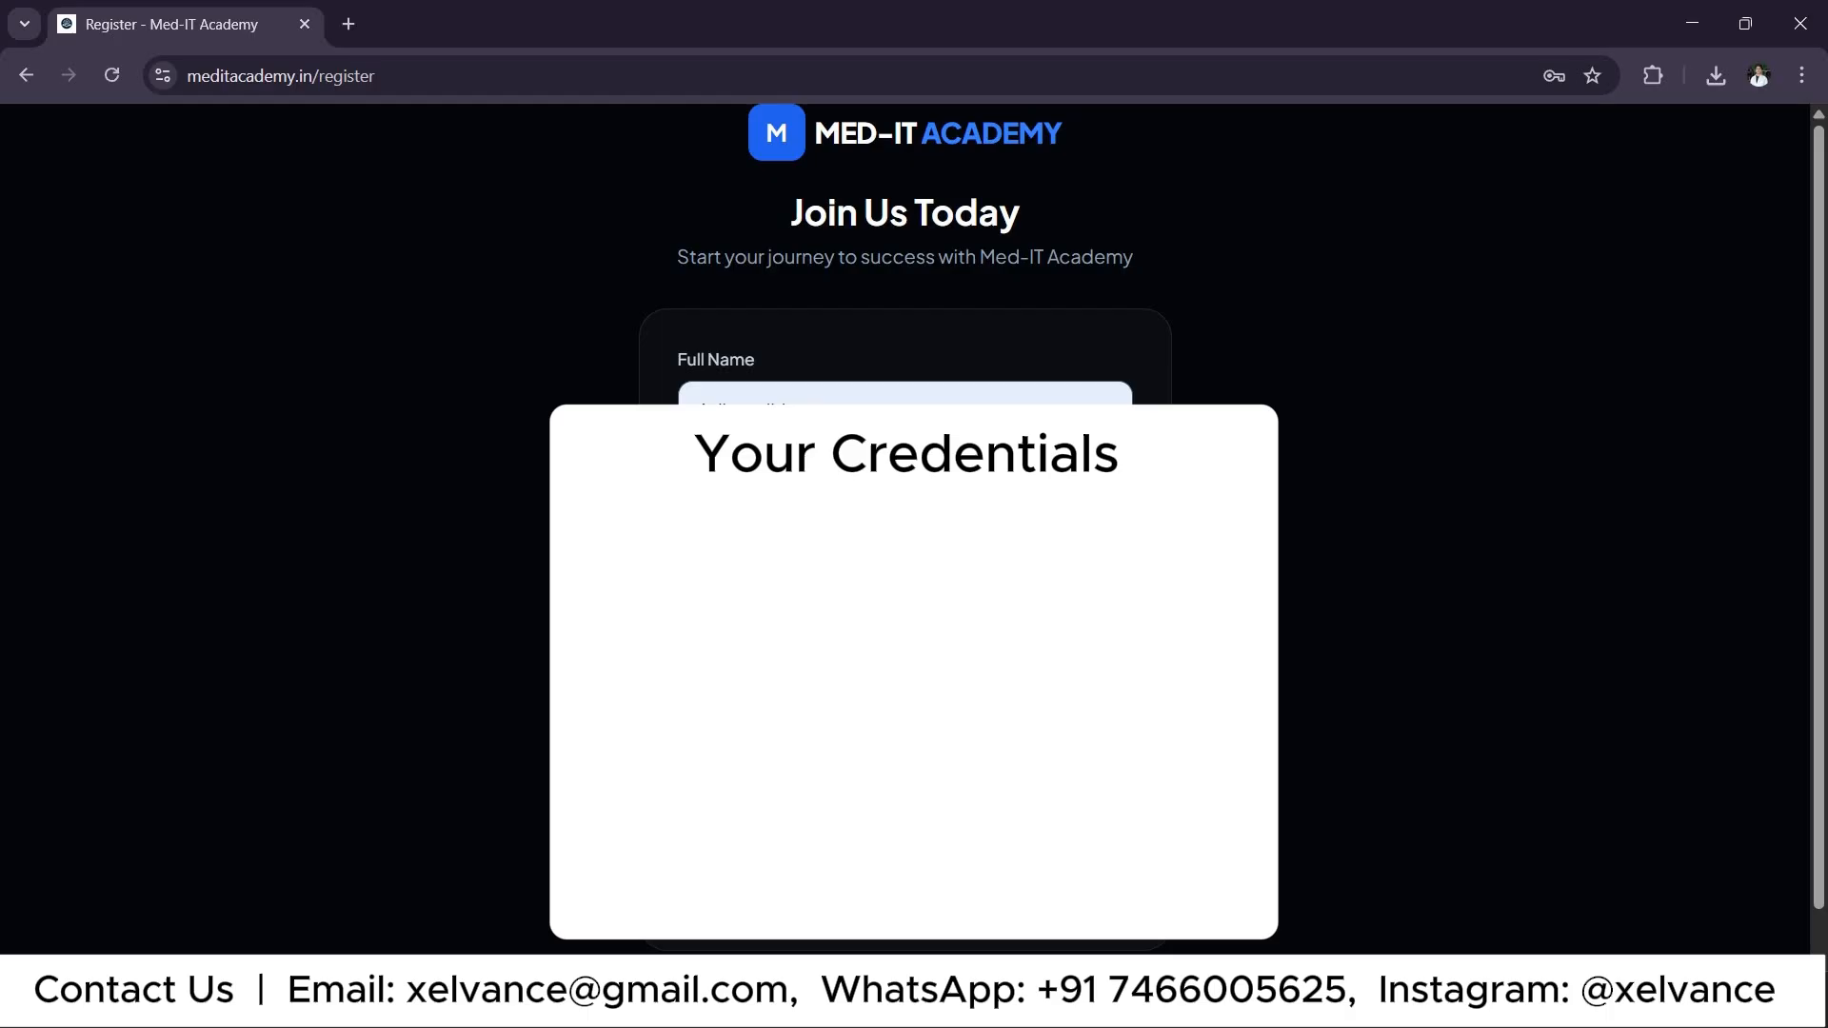
{"action": "left_click", "coordinate": [753, 598]}
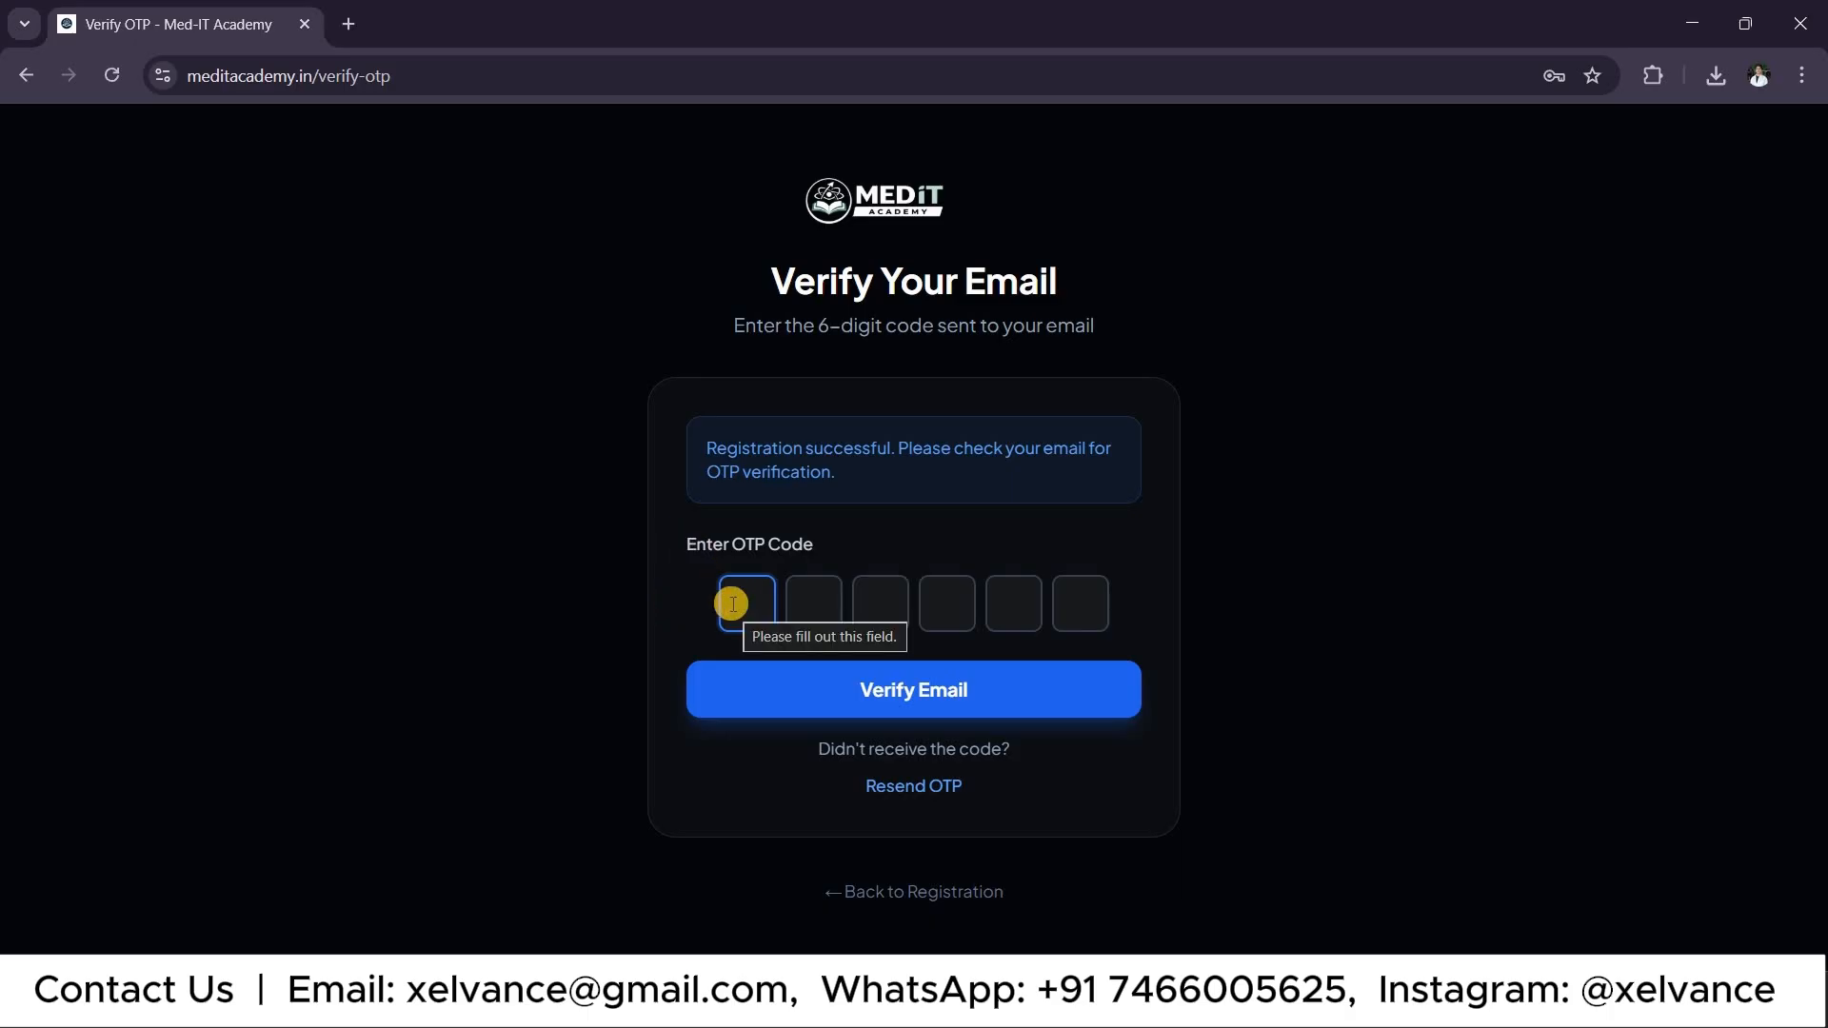
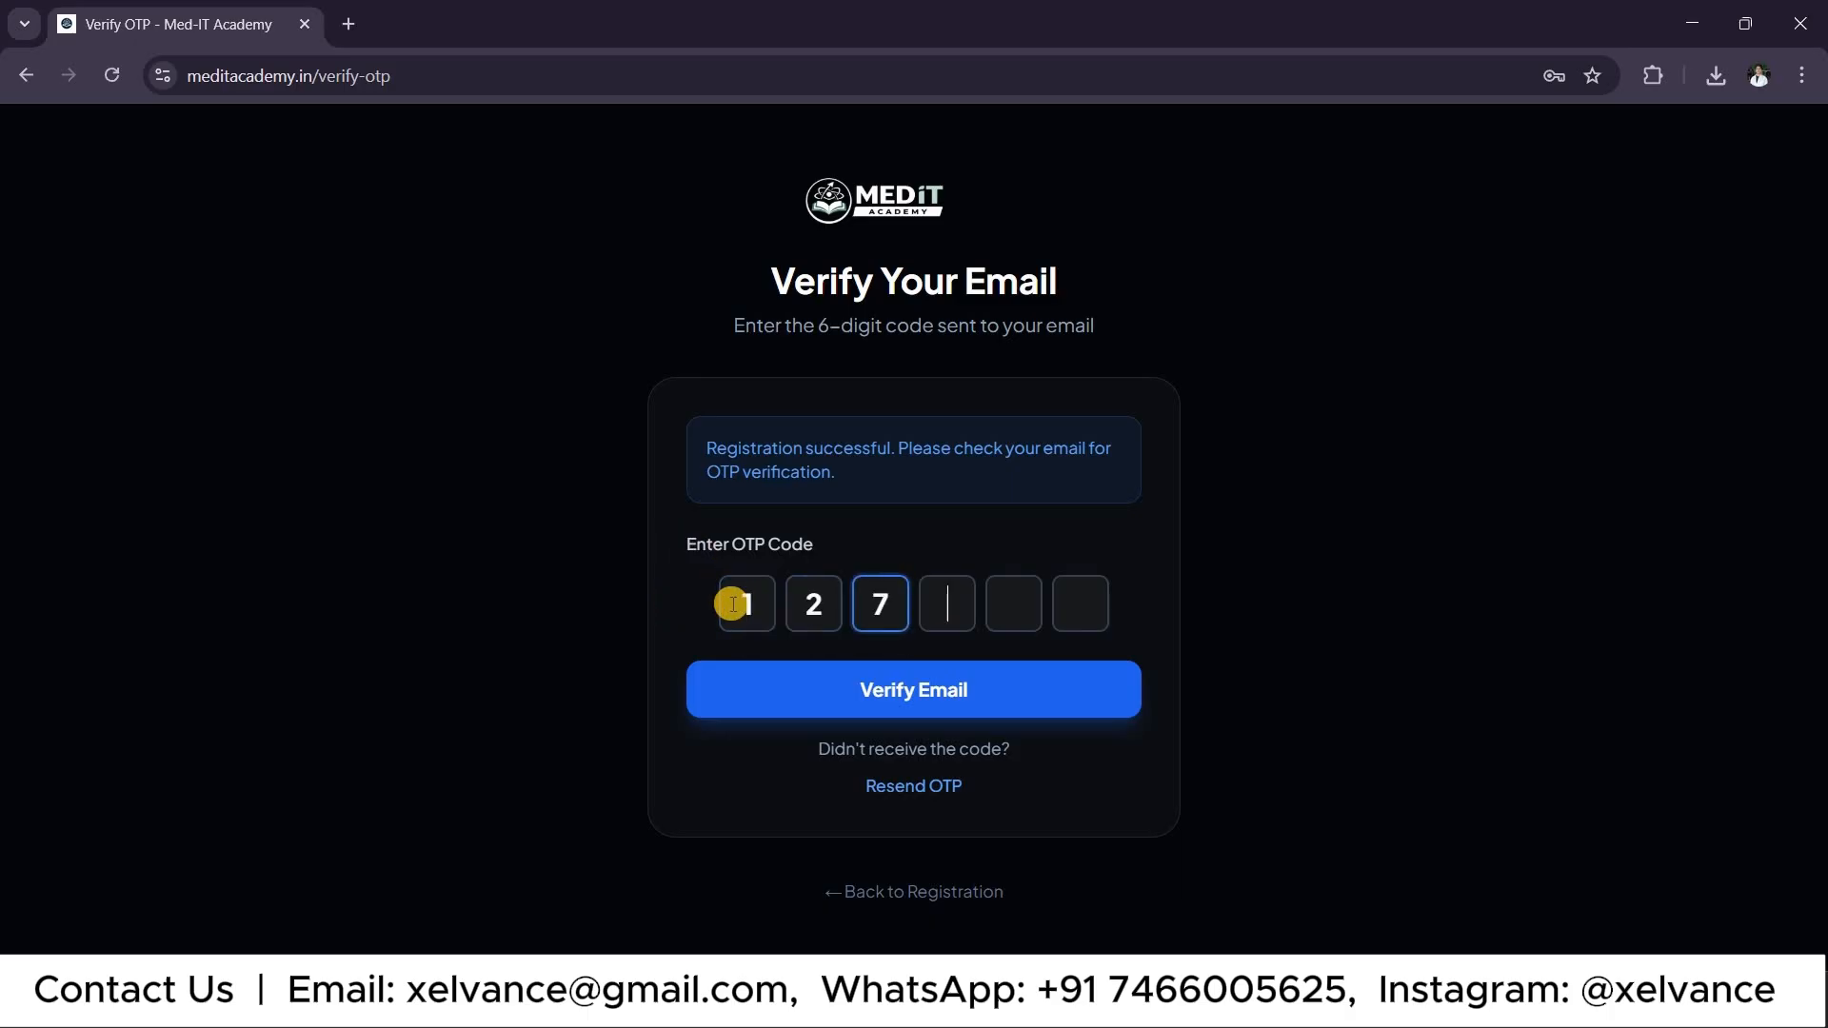
{"action": "left_click", "coordinate": [871, 690]}
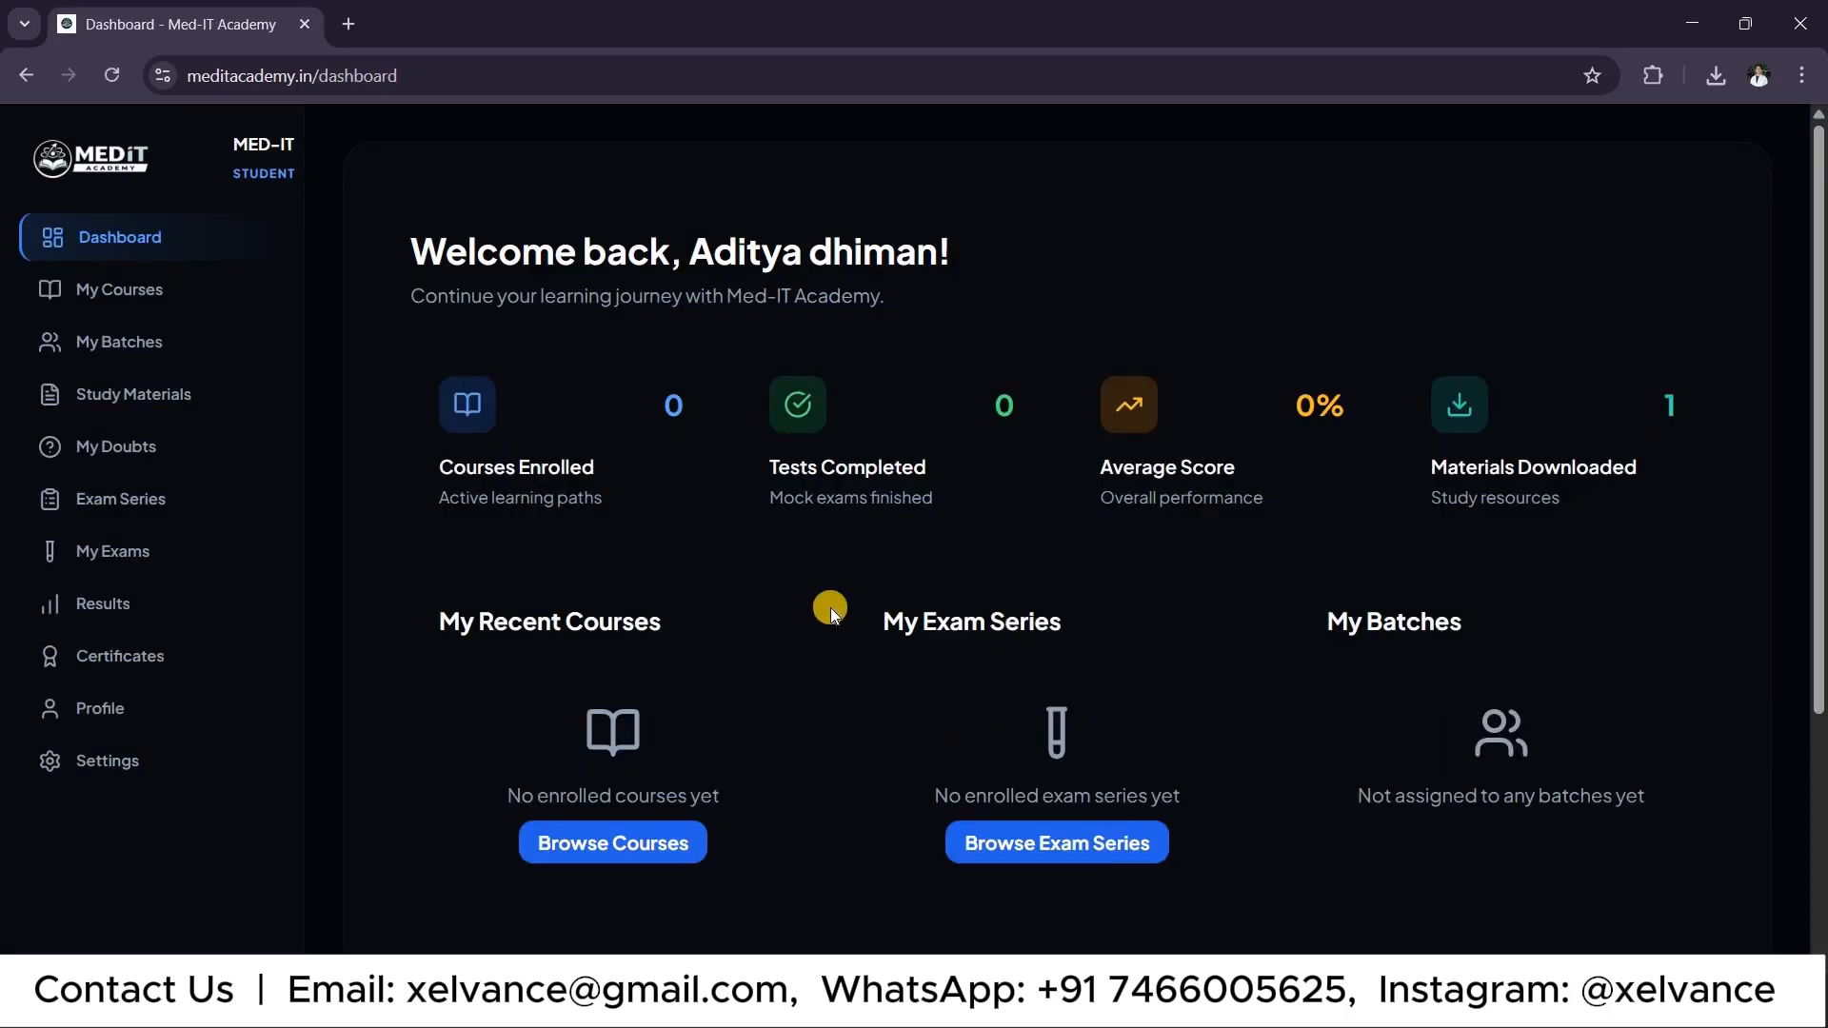
Scroll the dashboard, then view the Certificates and Profile pages.
{"action": "scroll", "coordinate": [830, 607], "scroll_direction": "down", "scroll_amount": 1}
{"action": "scroll", "coordinate": [830, 608], "scroll_direction": "up", "scroll_amount": 1}
{"action": "scroll", "coordinate": [787, 767], "scroll_direction": "down", "scroll_amount": 2}
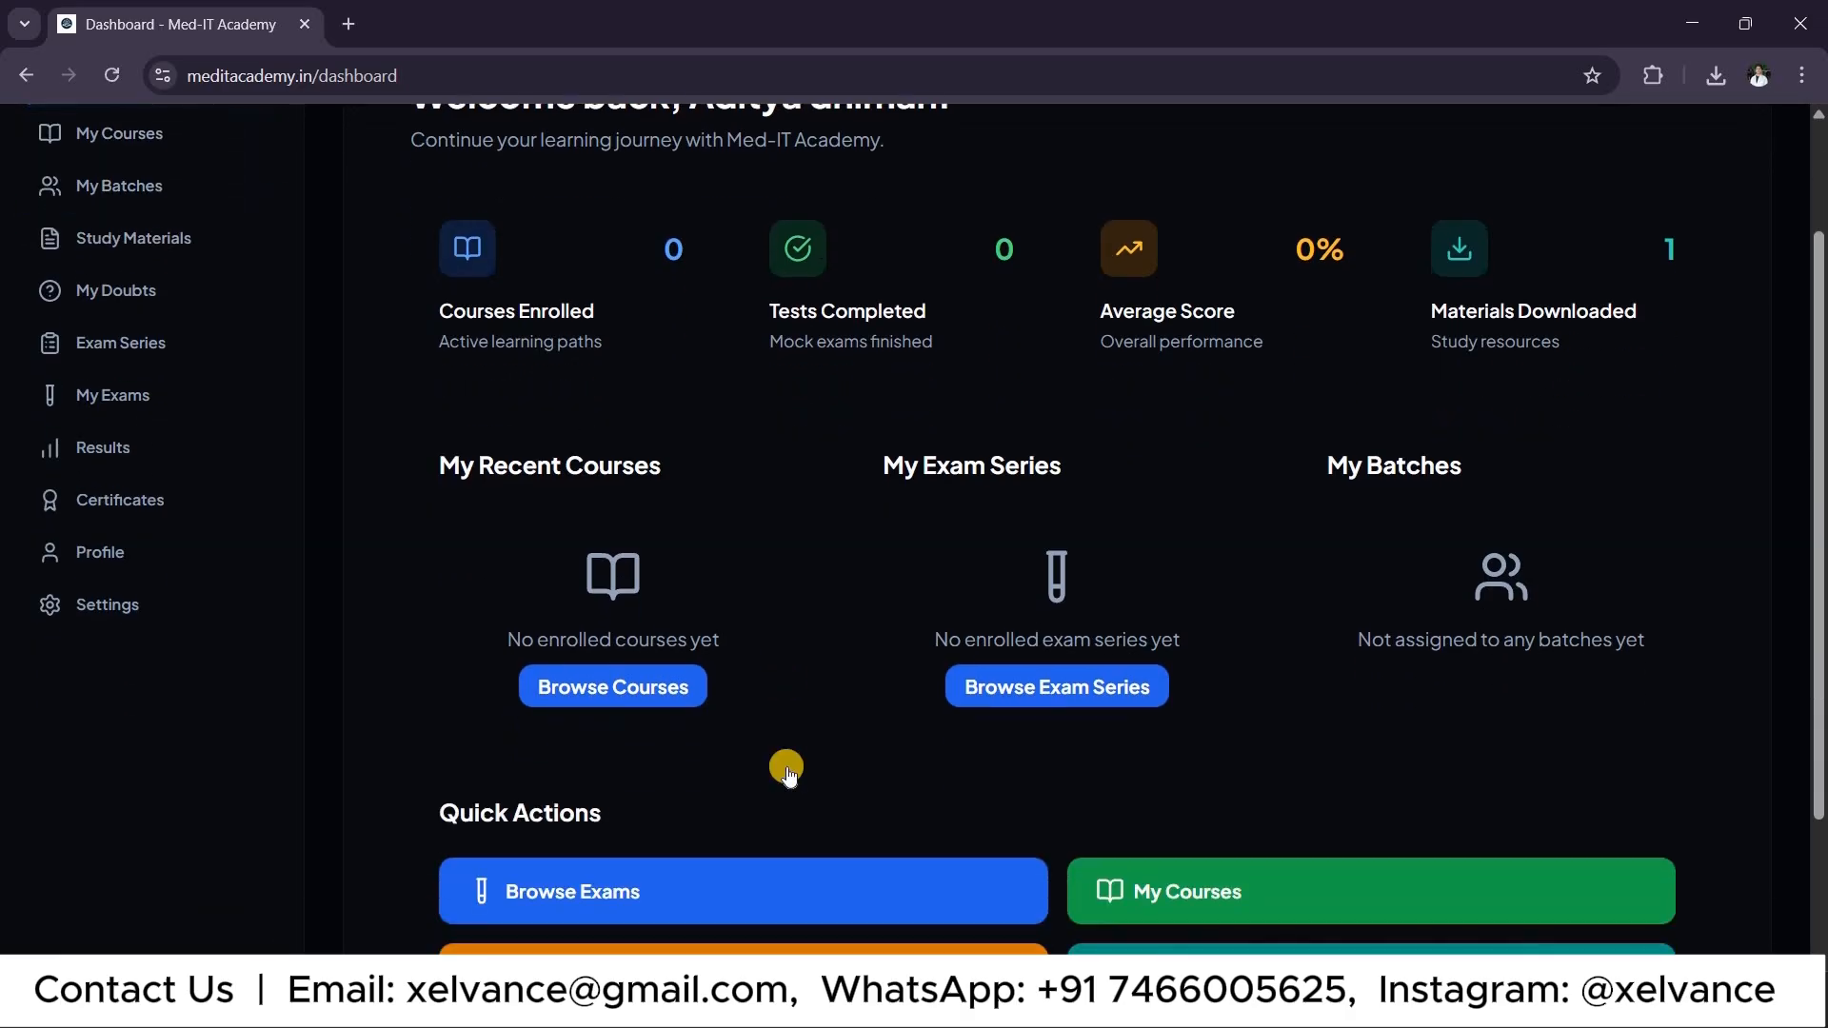
{"action": "scroll", "coordinate": [787, 767], "scroll_direction": "down", "scroll_amount": 2}
{"action": "scroll", "coordinate": [910, 416], "scroll_direction": "up", "scroll_amount": 4}
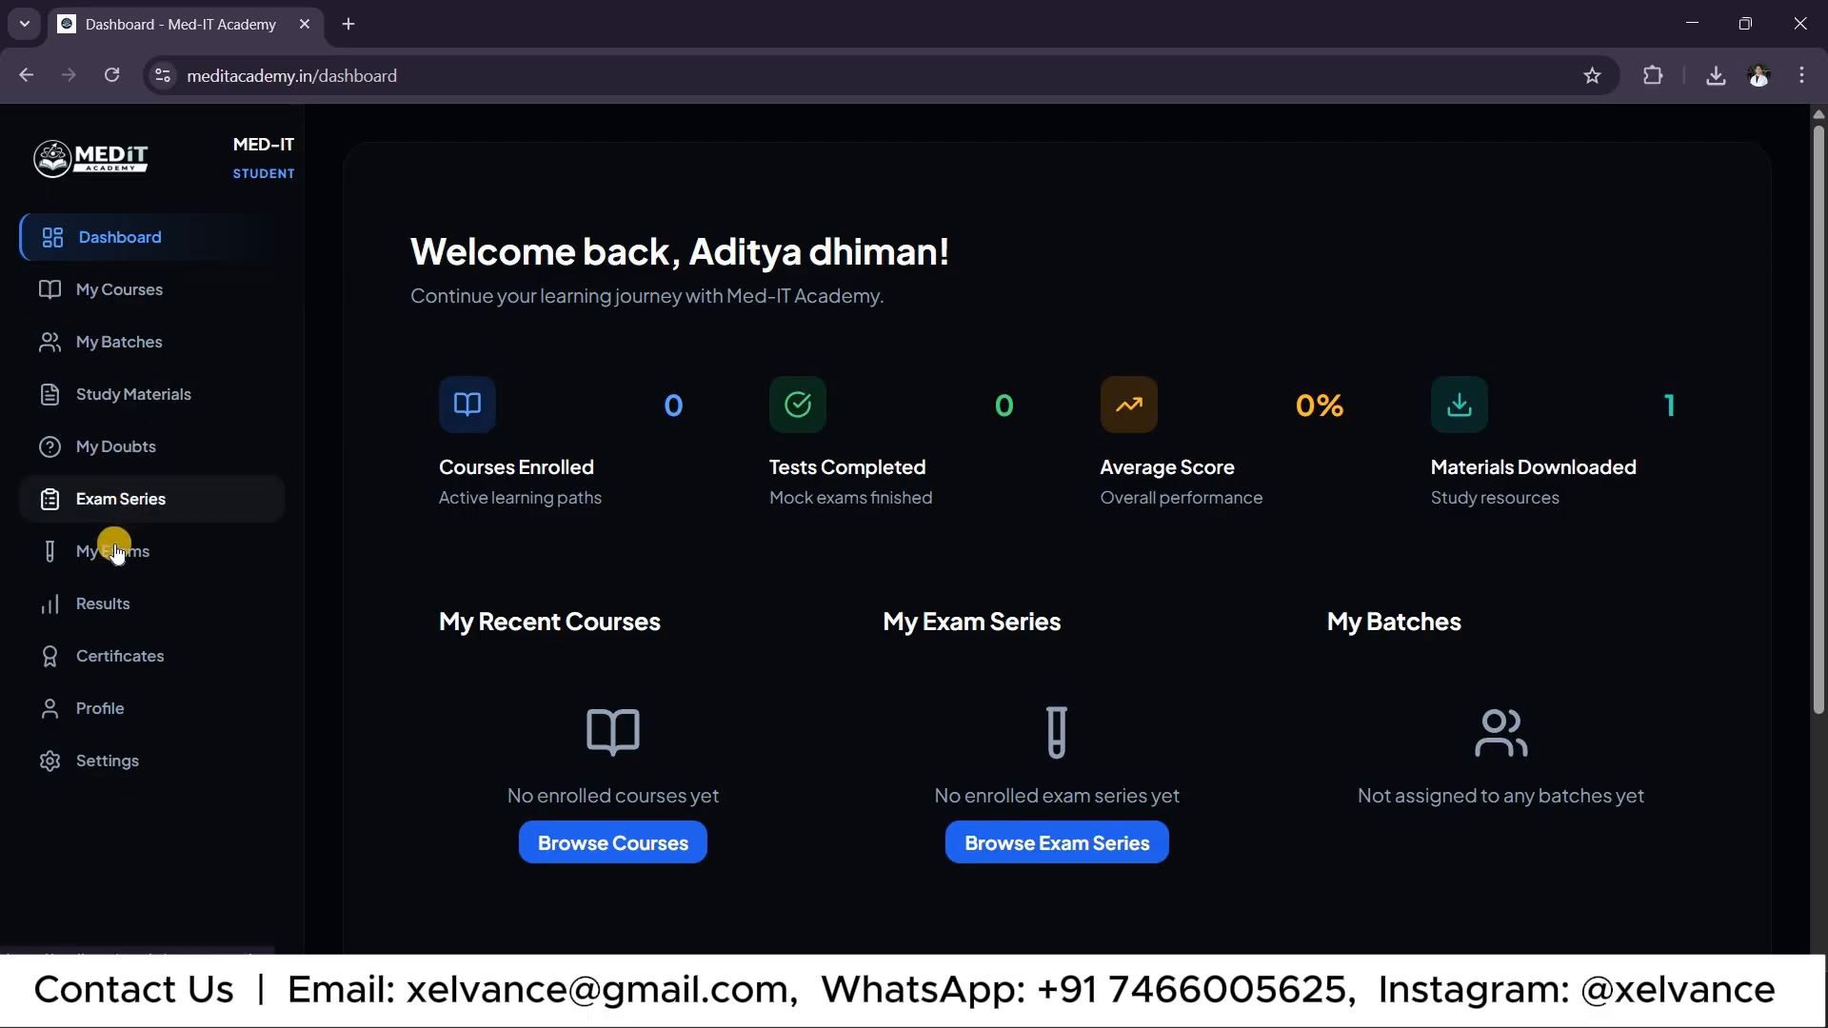
{"action": "left_click", "coordinate": [109, 656]}
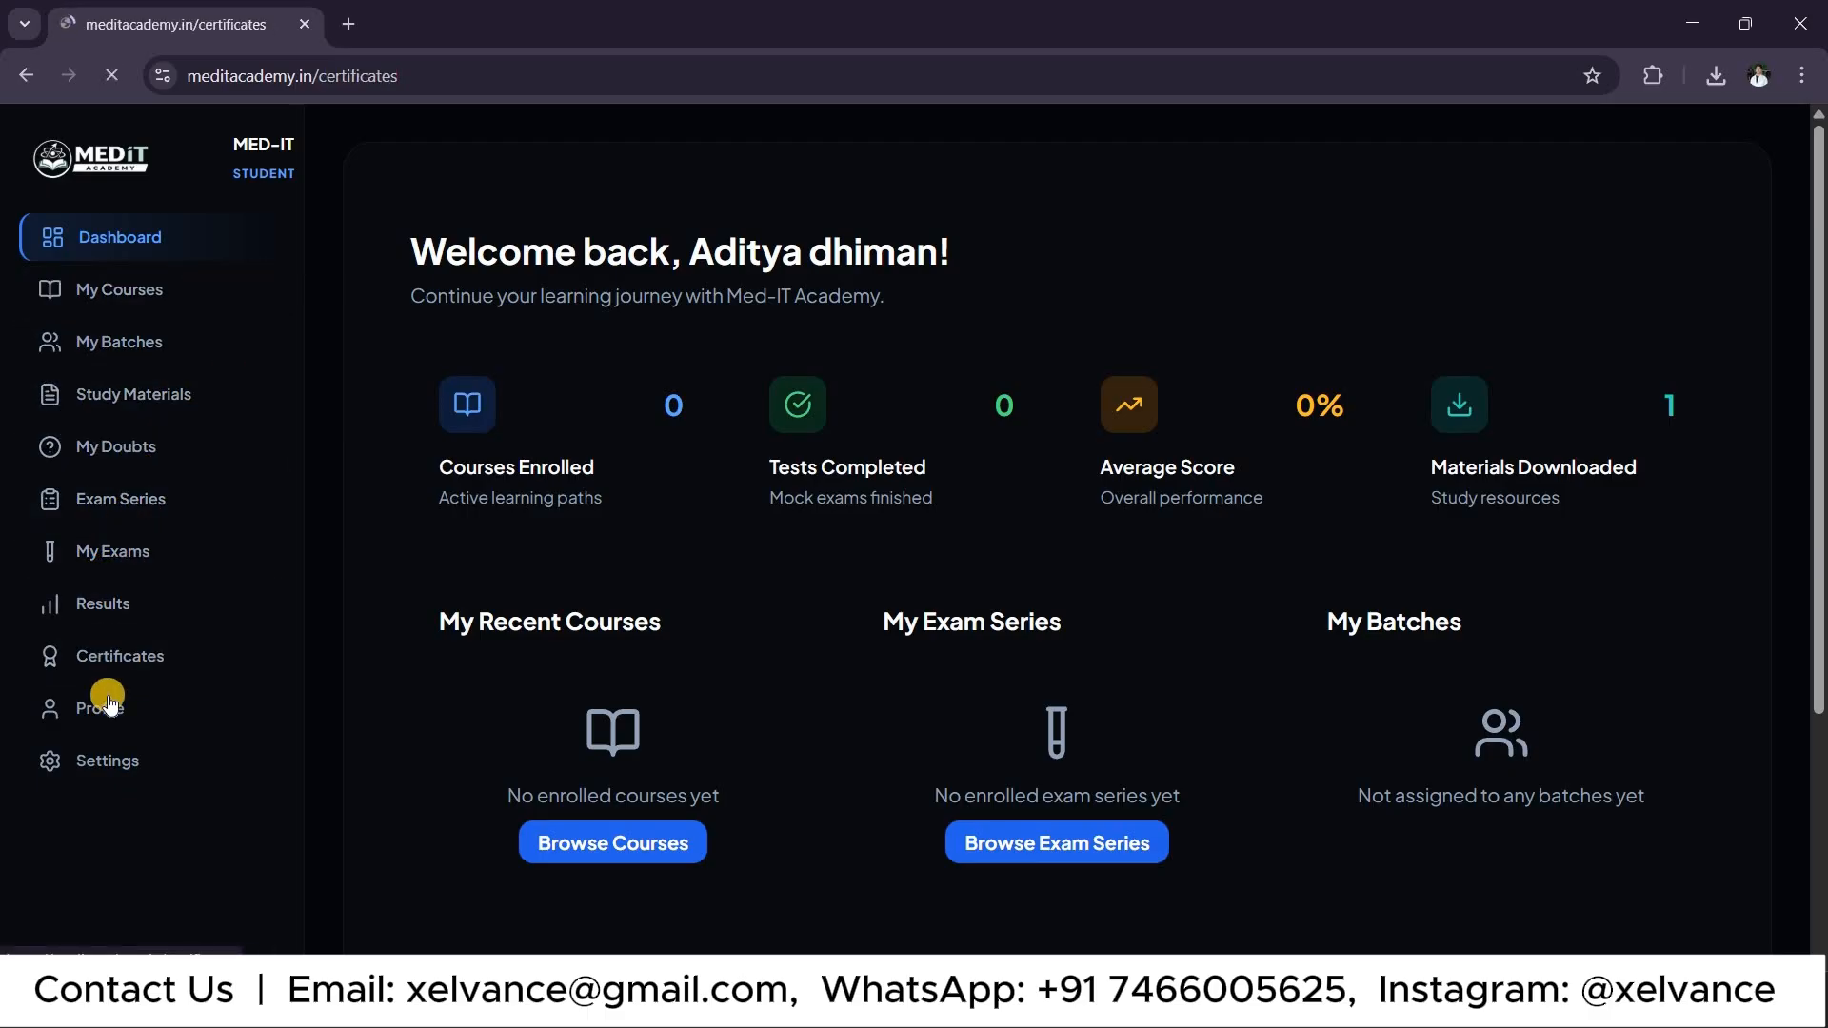
{"action": "left_click", "coordinate": [48, 690]}
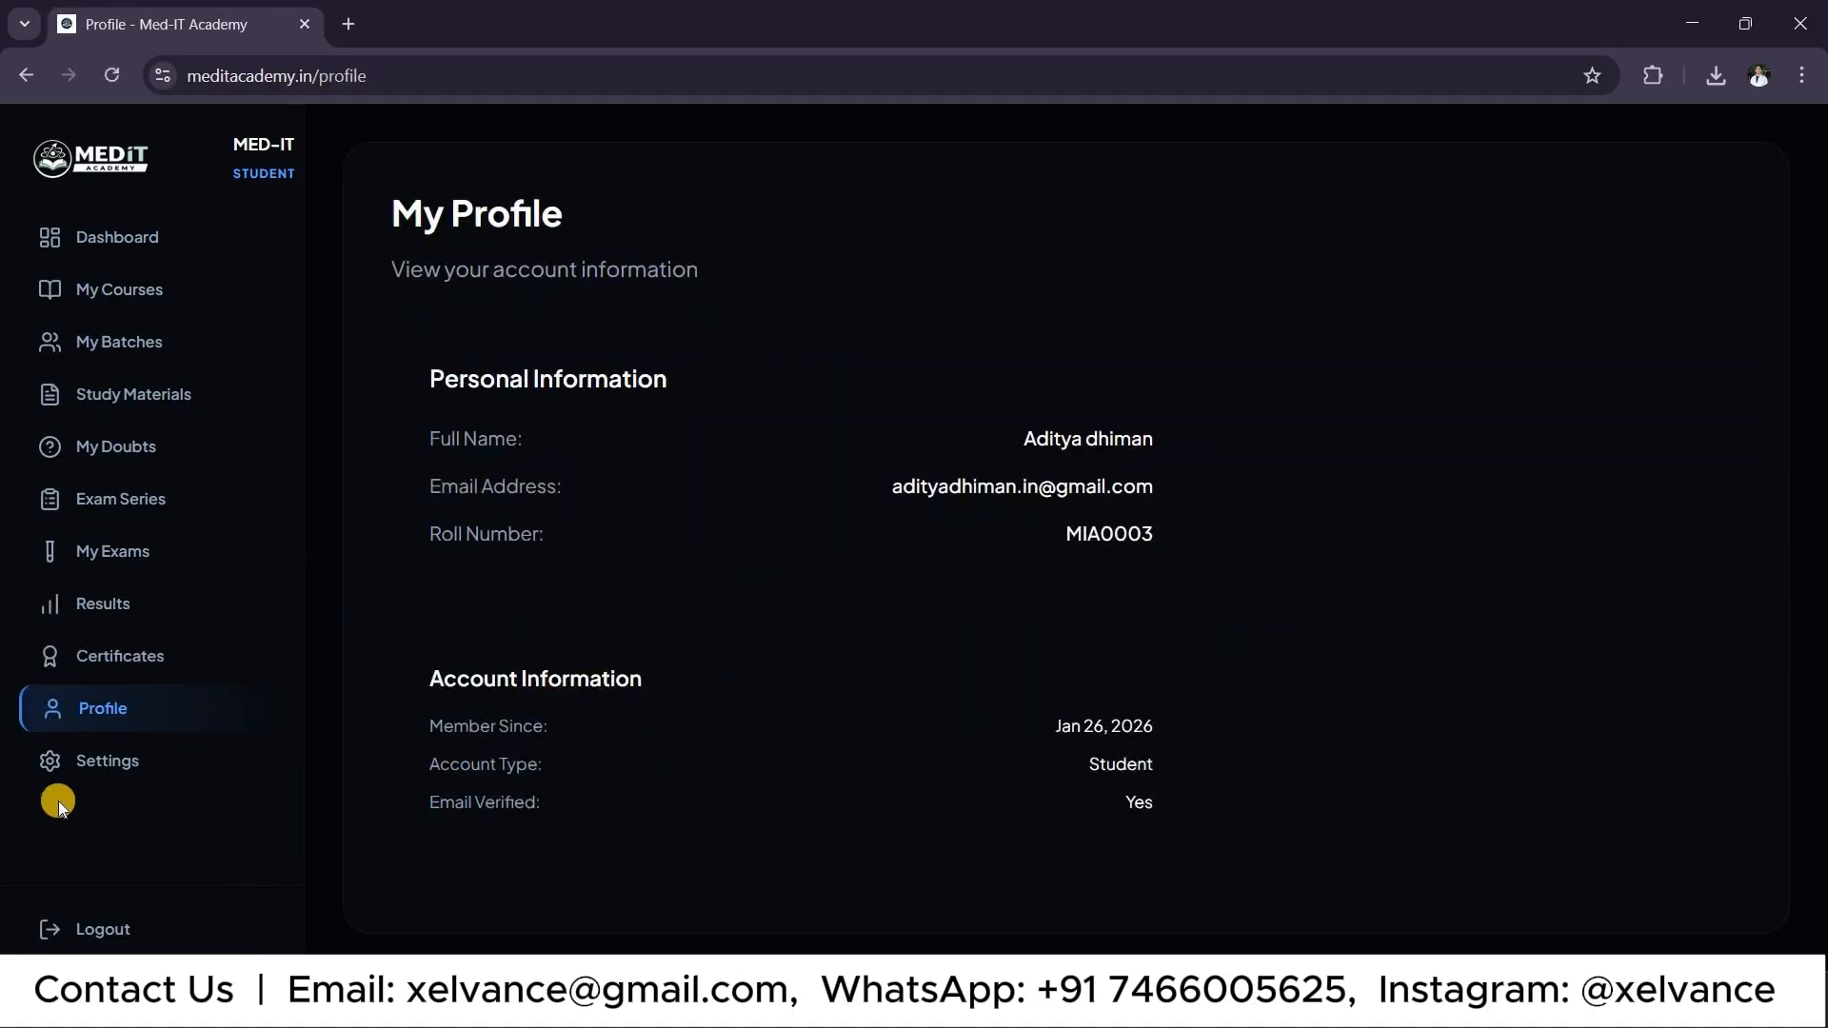
Scroll through account Settings, then go to My Doubts and open the Ask New Doubt form.
{"action": "left_click", "coordinate": [202, 752]}
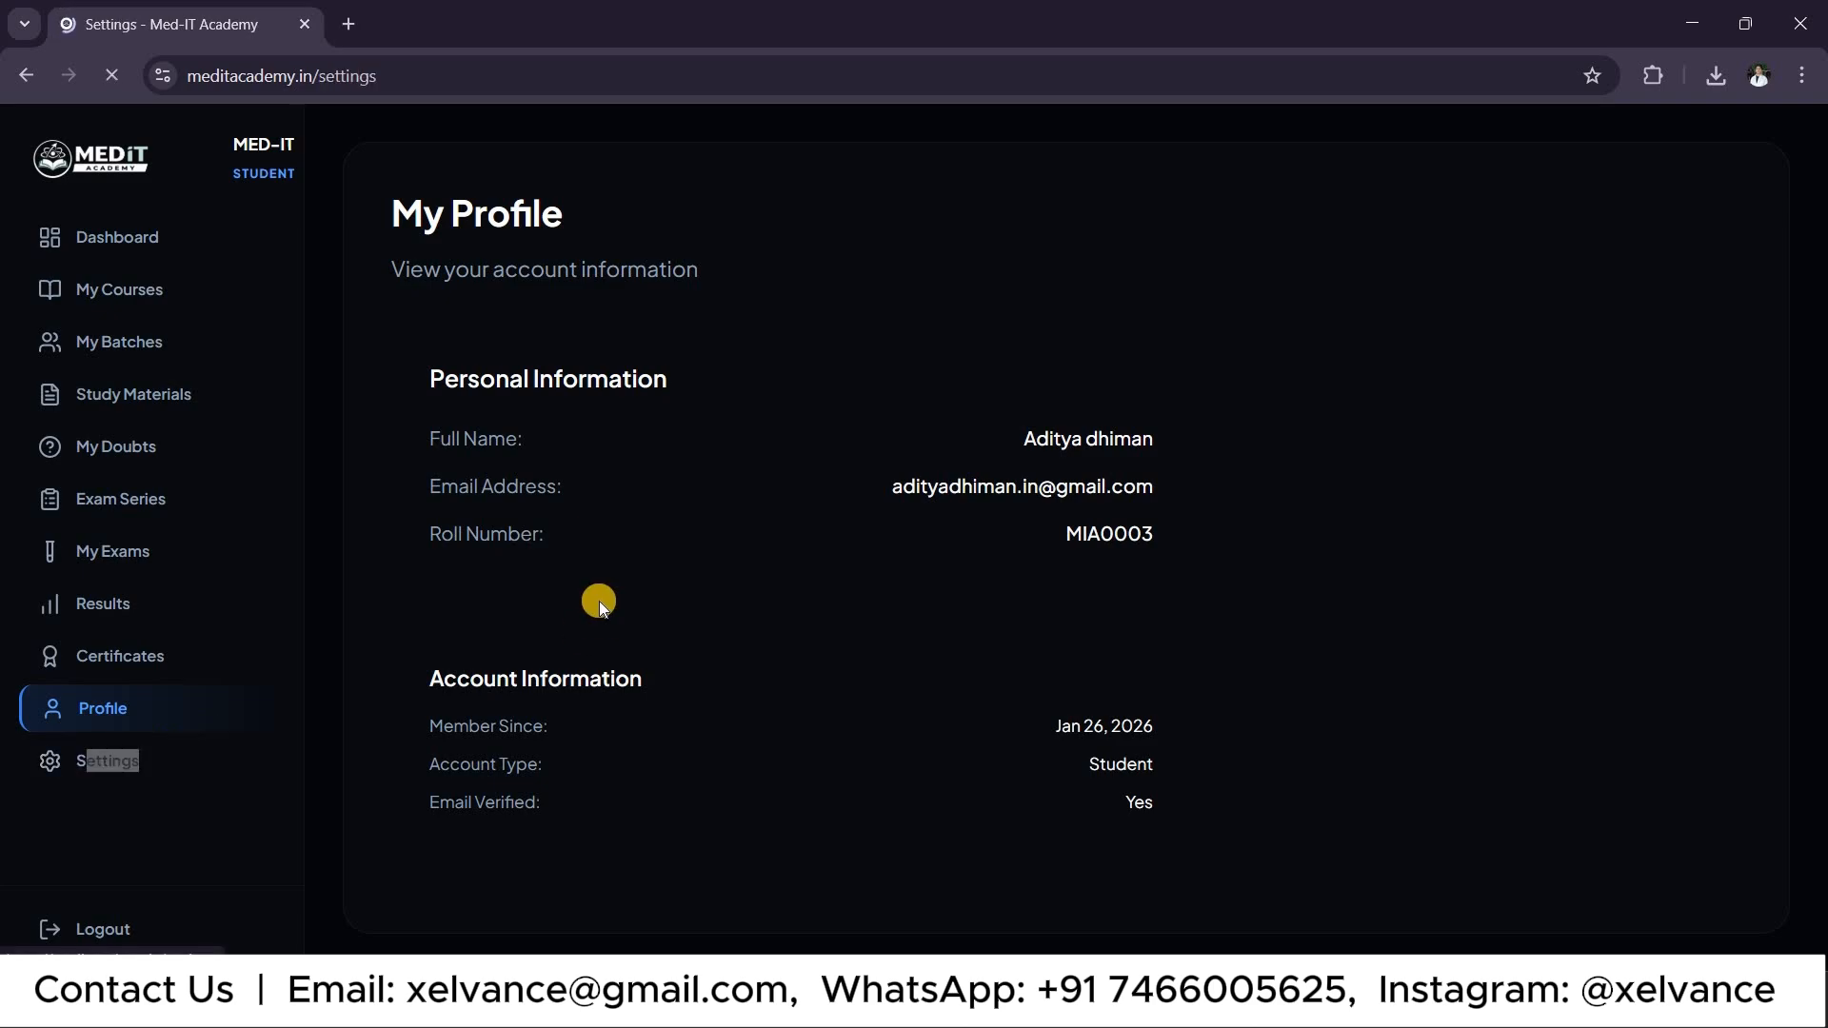
{"action": "scroll", "coordinate": [598, 602], "scroll_direction": "down", "scroll_amount": 2}
{"action": "scroll", "coordinate": [598, 602], "scroll_direction": "down", "scroll_amount": 8}
{"action": "scroll", "coordinate": [598, 601], "scroll_direction": "up", "scroll_amount": 10}
{"action": "scroll", "coordinate": [598, 602], "scroll_direction": "down", "scroll_amount": 7}
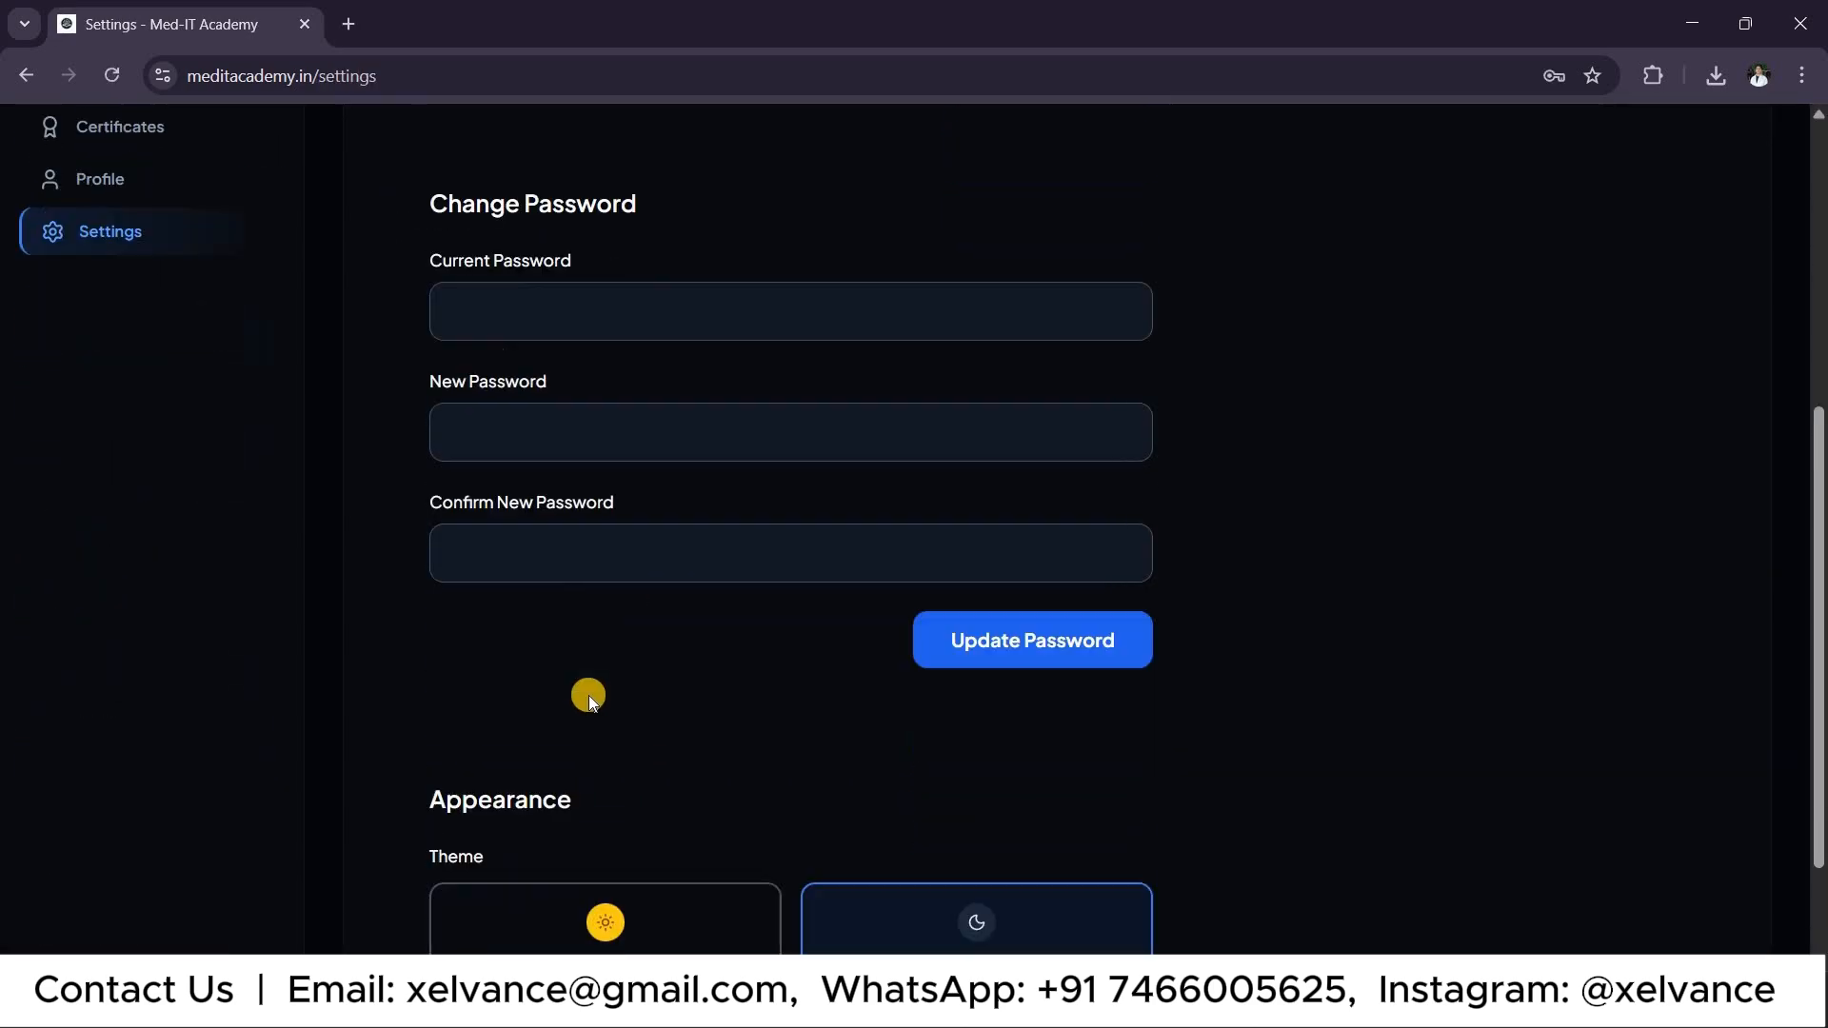
{"action": "scroll", "coordinate": [625, 615], "scroll_direction": "up", "scroll_amount": 8}
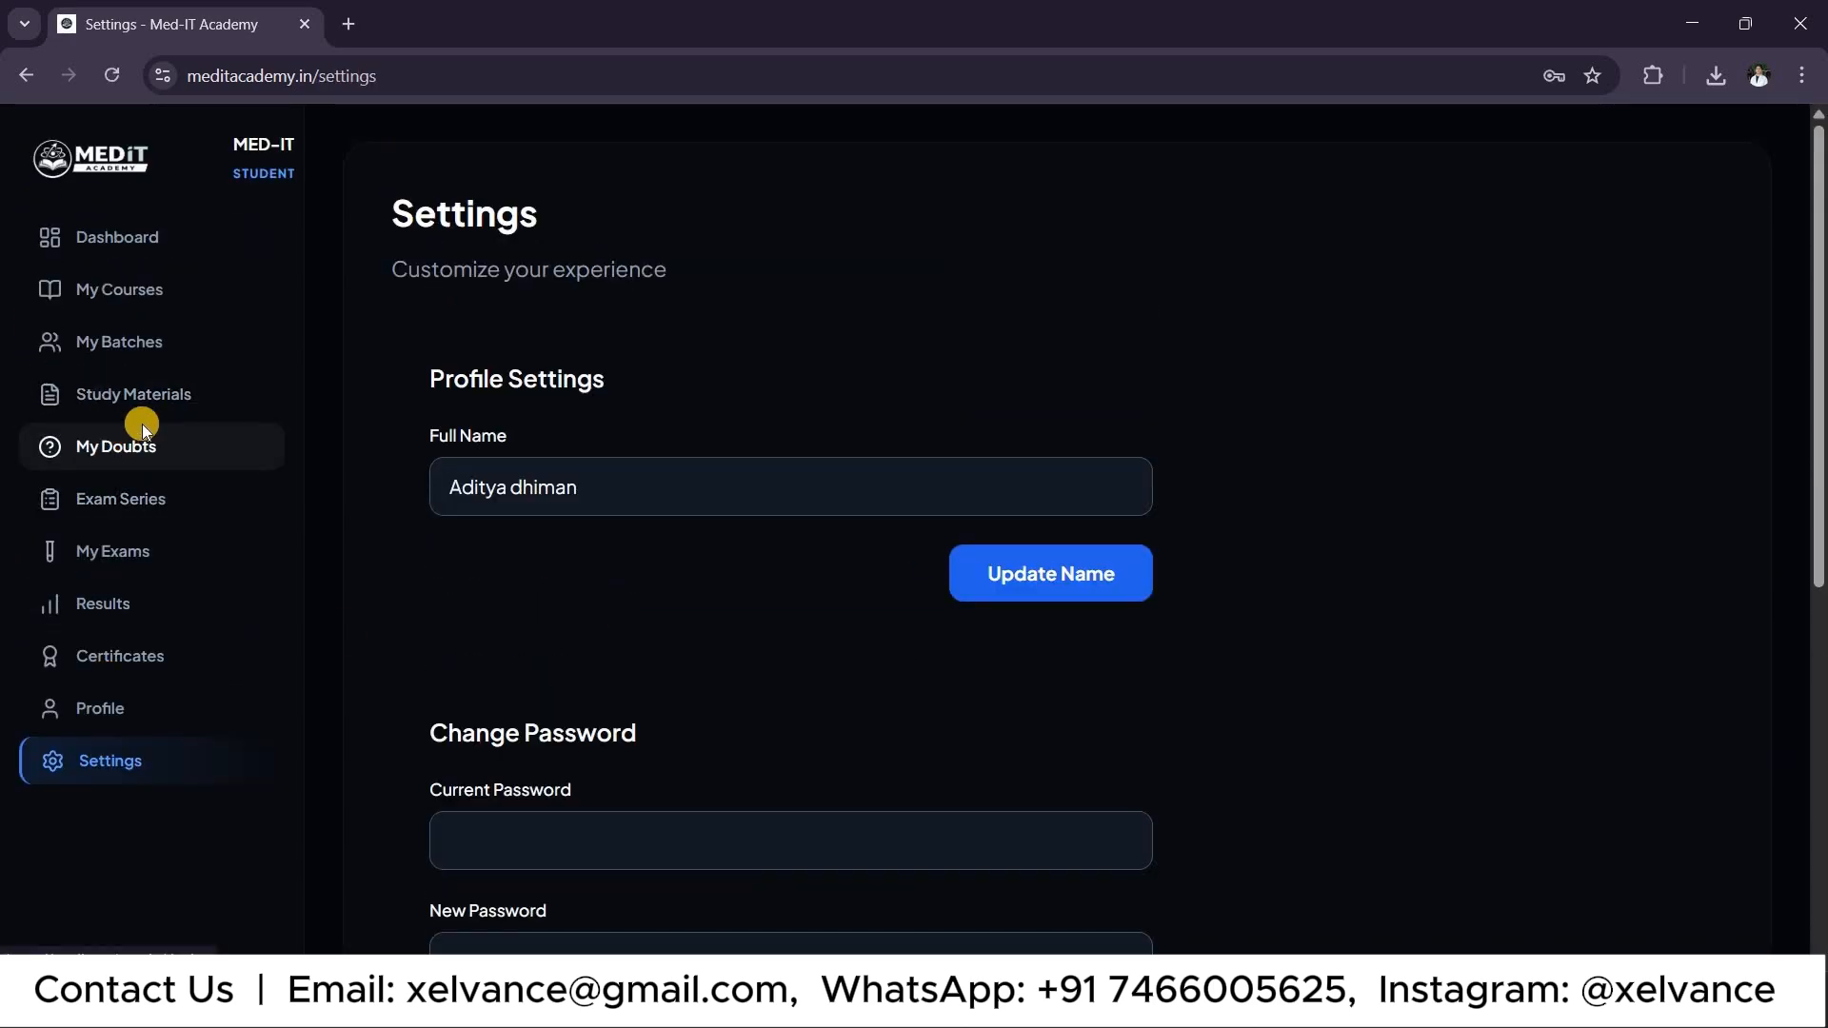
{"action": "left_click", "coordinate": [133, 442]}
{"action": "left_click", "coordinate": [1615, 224]}
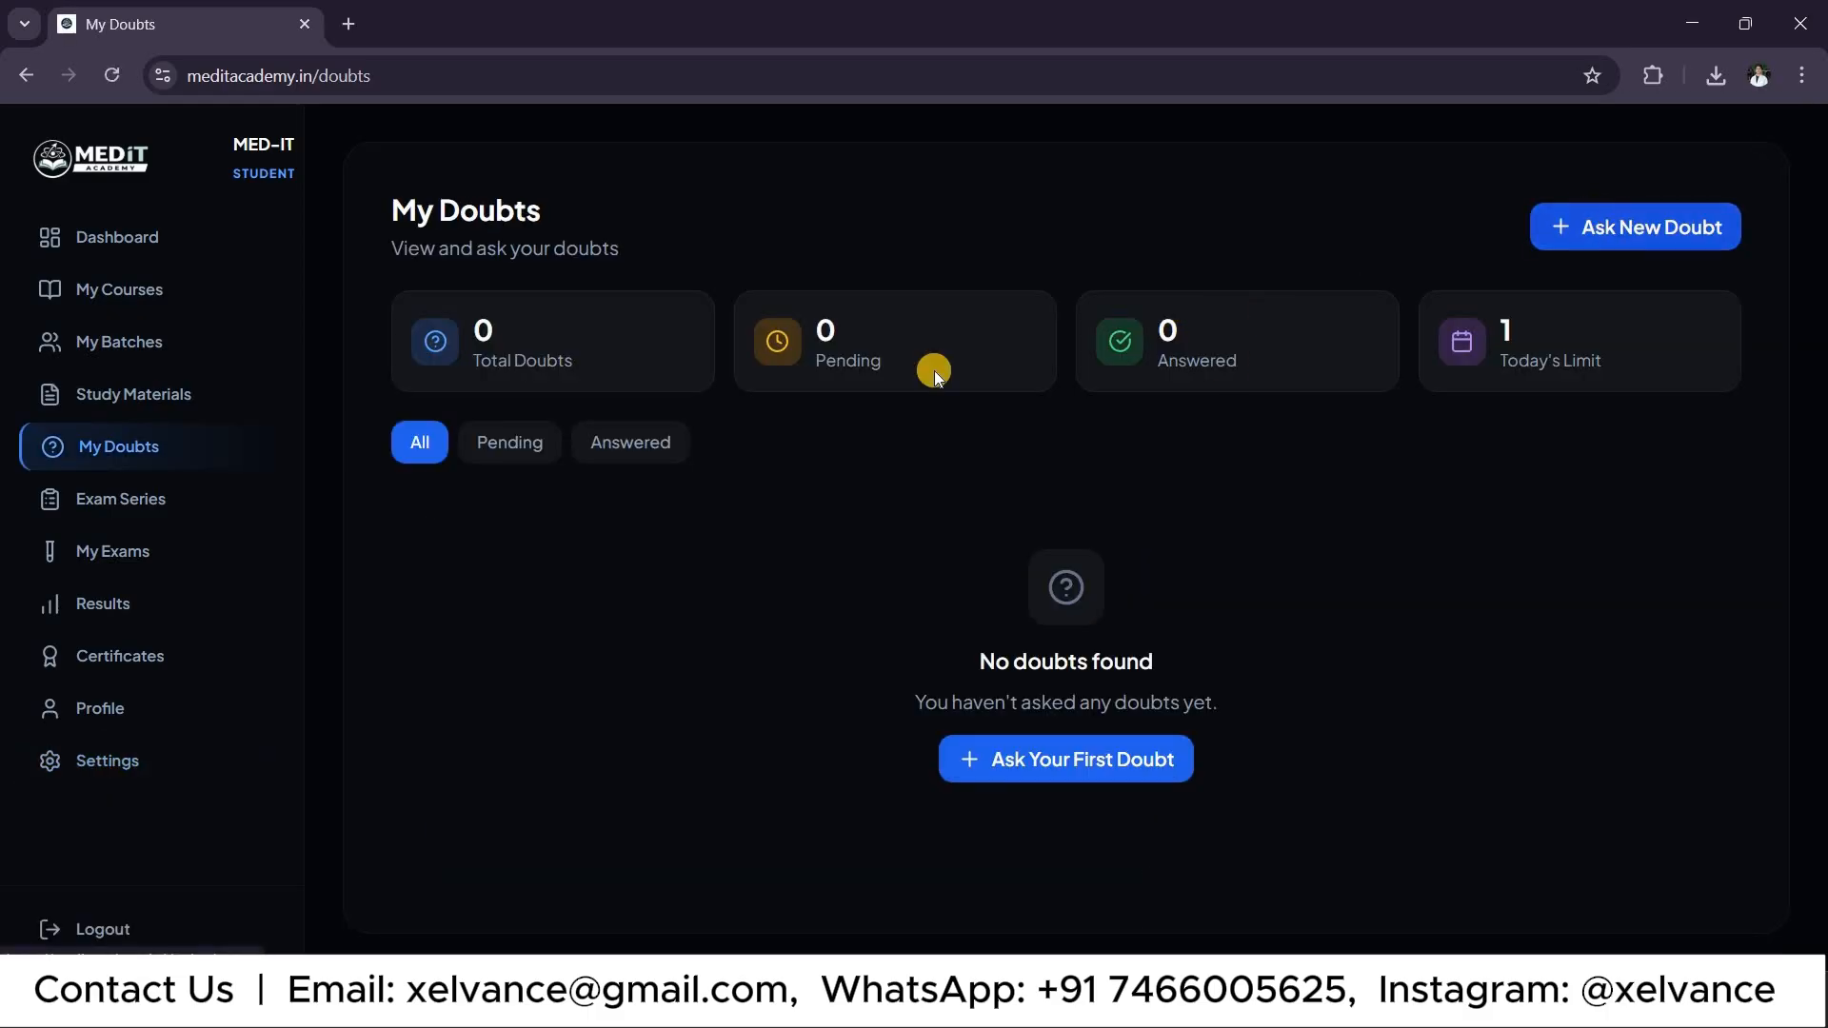
Inspect the doubt form's Title, Subject/Topic and description fields, then return to My Doubts.
{"action": "scroll", "coordinate": [883, 487], "scroll_direction": "down", "scroll_amount": 2}
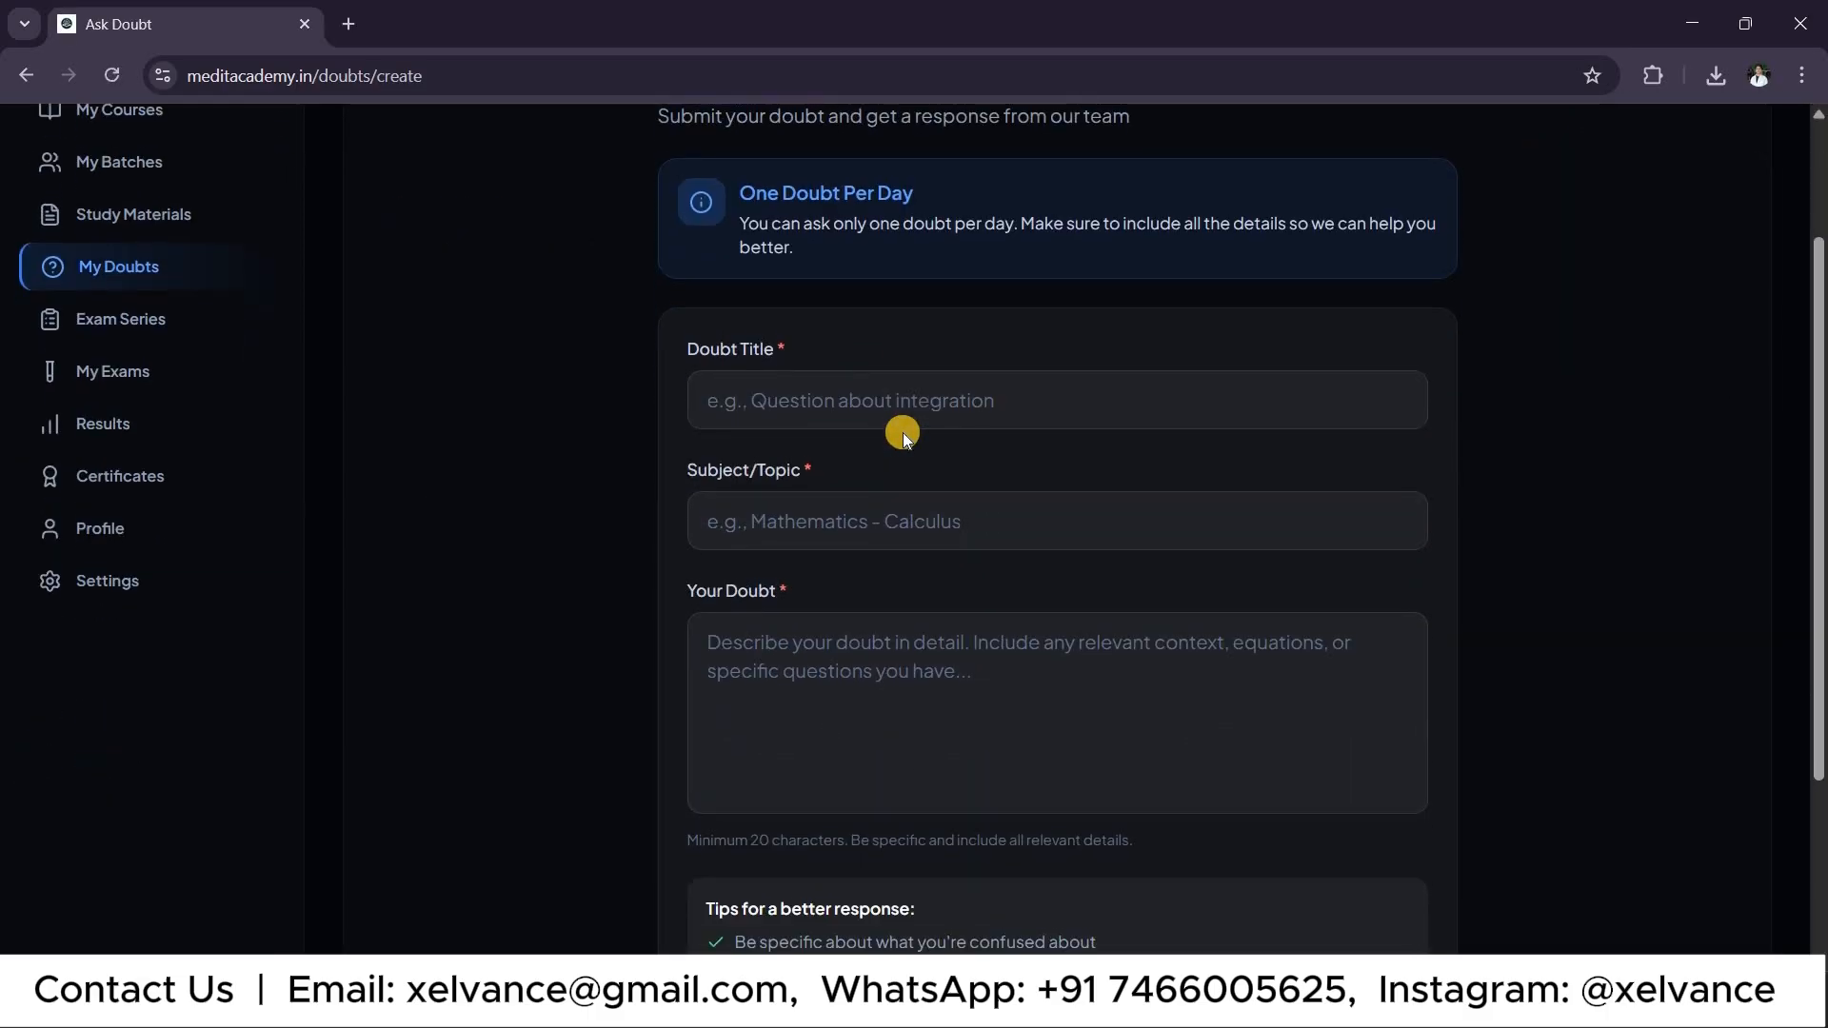
{"action": "scroll", "coordinate": [910, 348], "scroll_direction": "down", "scroll_amount": 1}
{"action": "left_click", "coordinate": [915, 339]}
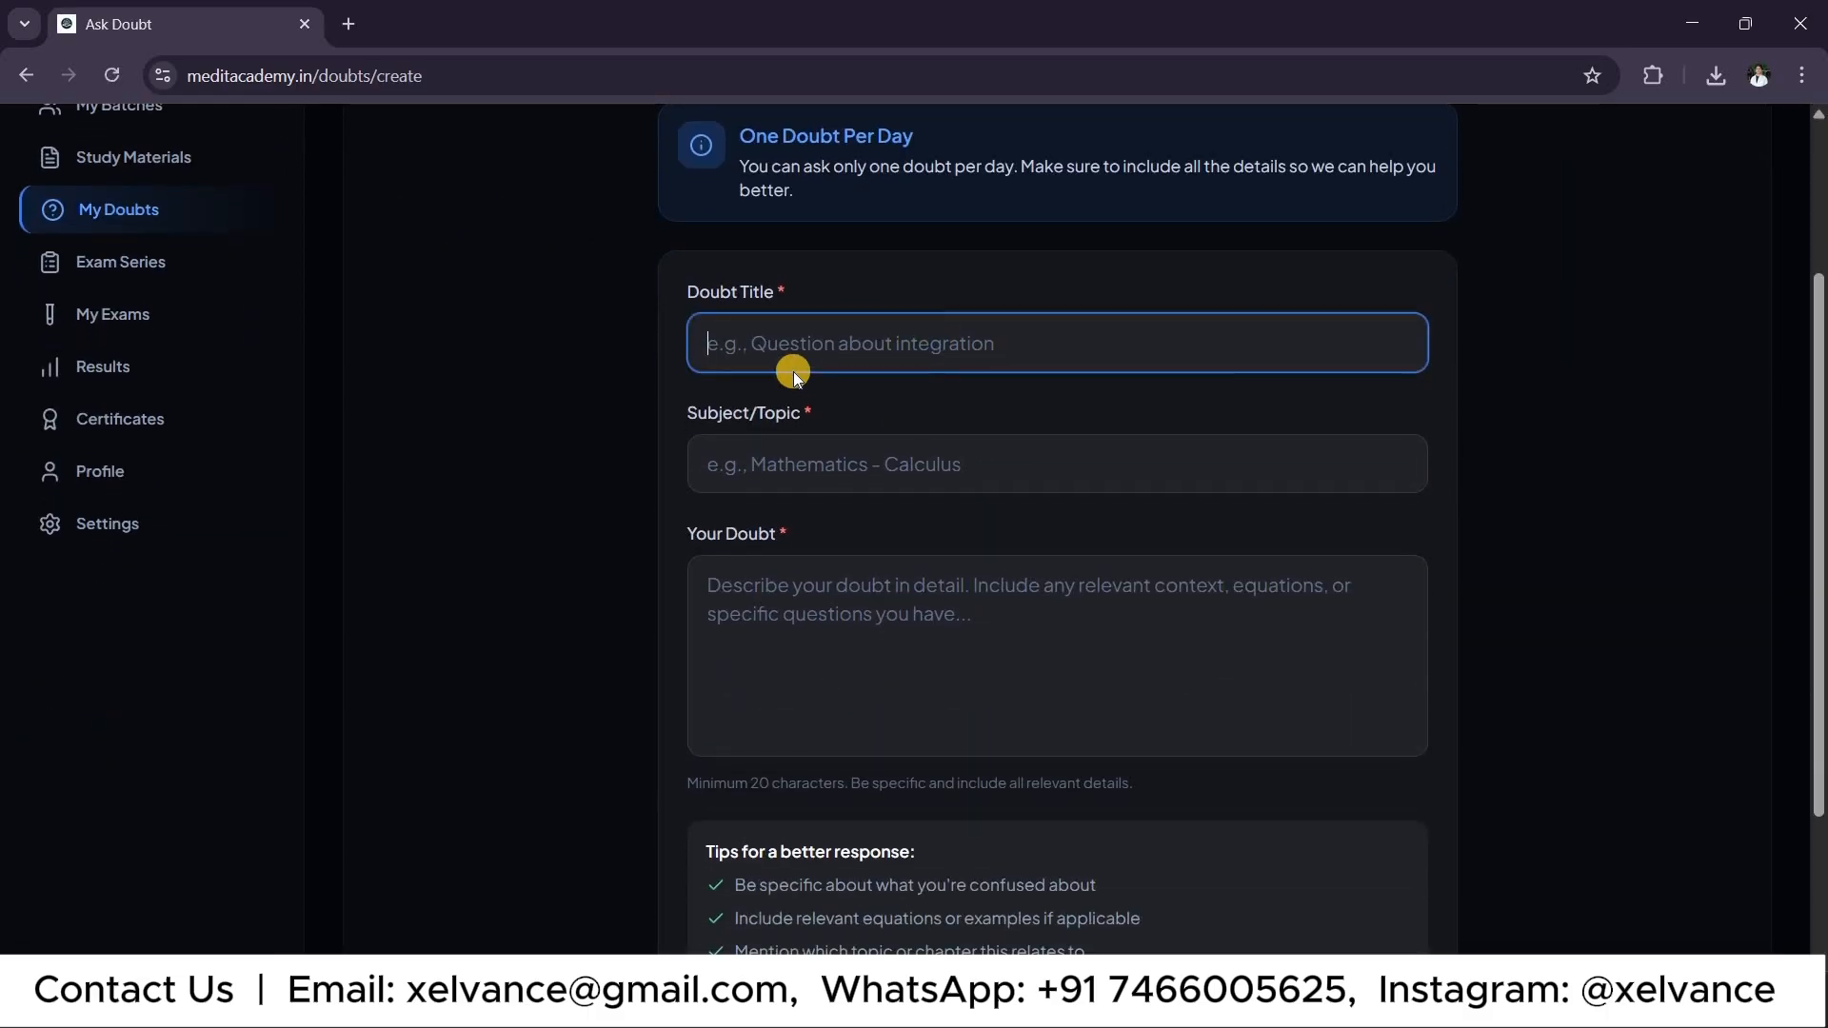
{"action": "left_click", "coordinate": [752, 451]}
{"action": "left_click", "coordinate": [710, 633]}
{"action": "scroll", "coordinate": [632, 534], "scroll_direction": "down", "scroll_amount": 2}
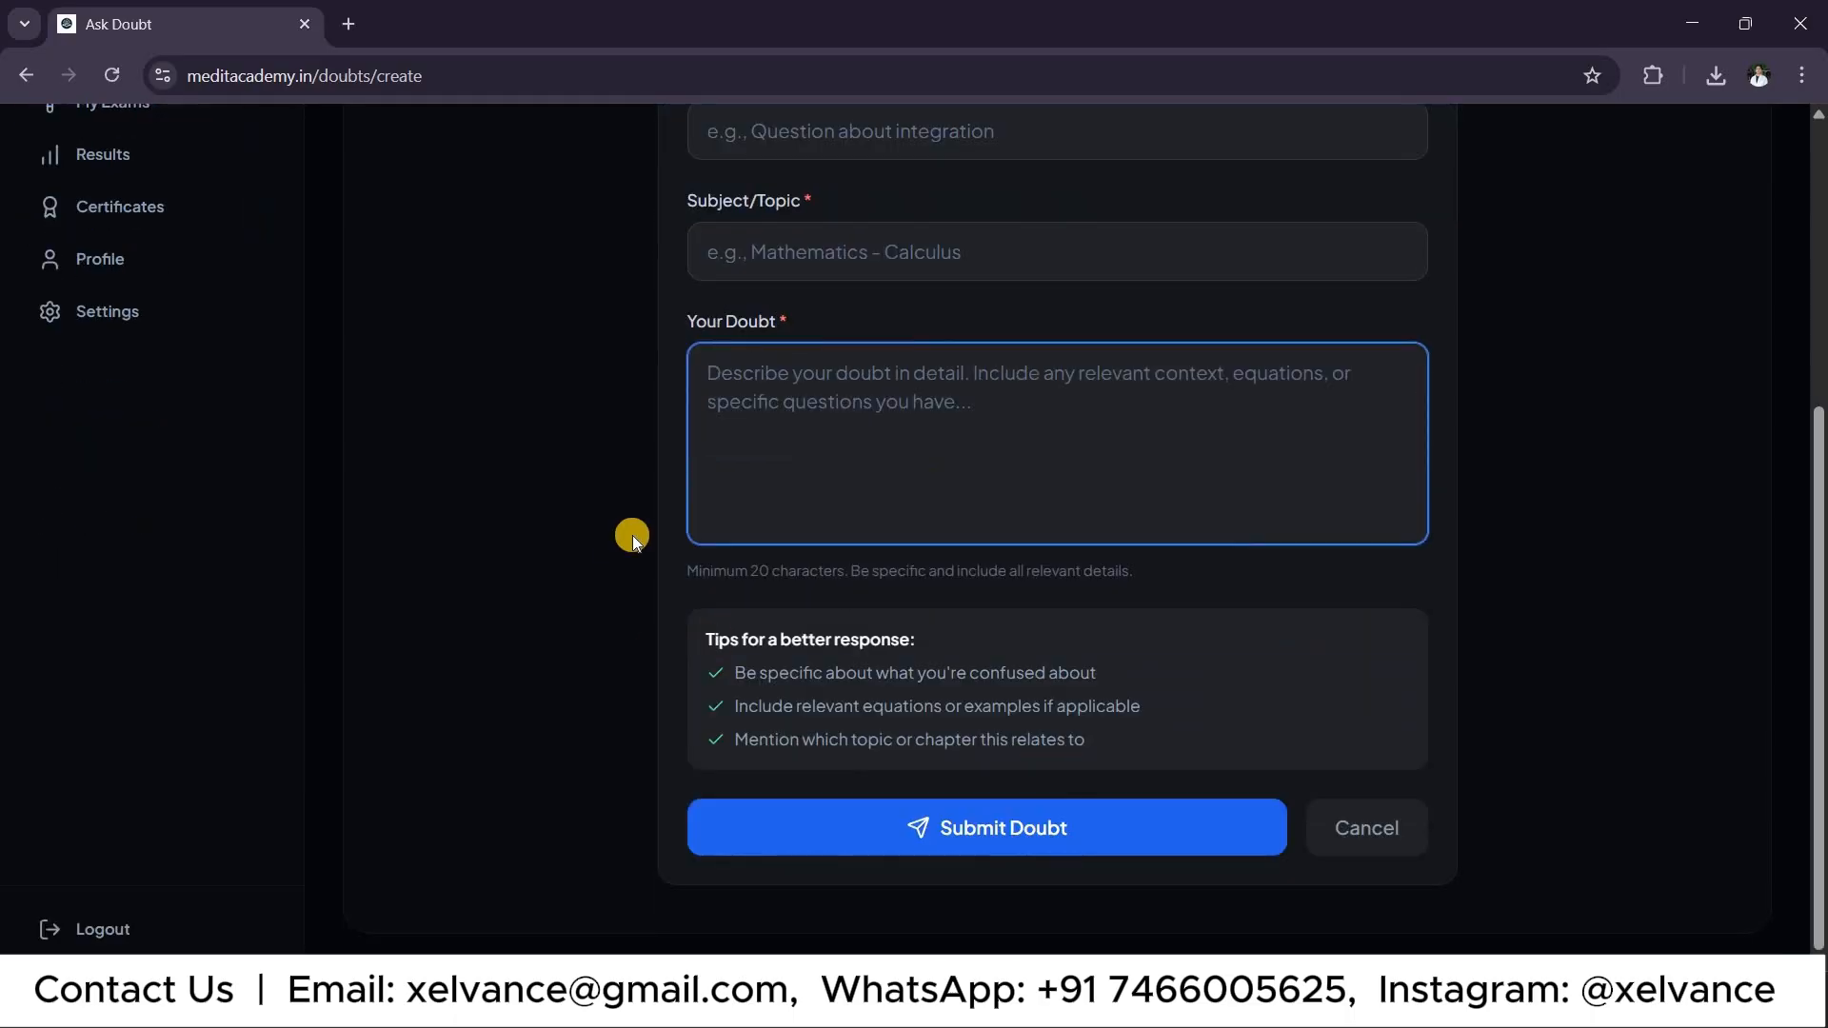
{"action": "scroll", "coordinate": [102, 549], "scroll_direction": "up", "scroll_amount": 5}
{"action": "left_click", "coordinate": [180, 449]}
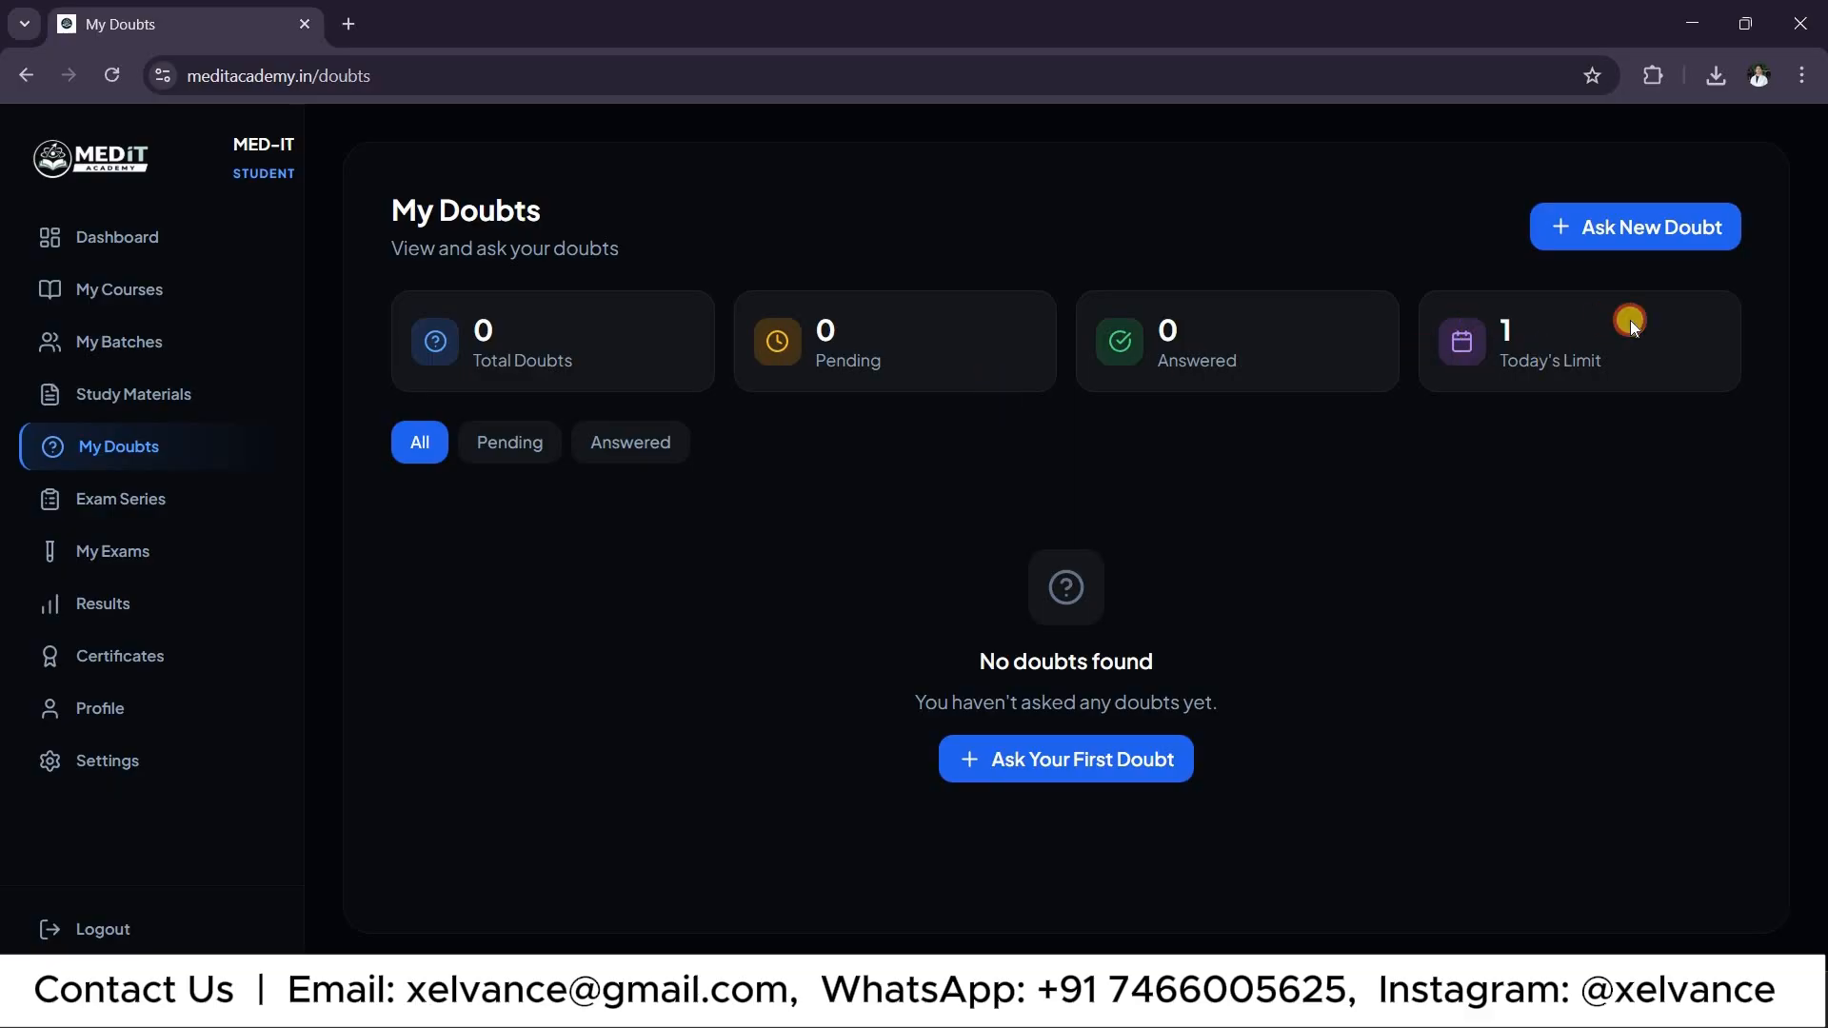
{"action": "double_click", "coordinate": [1628, 321]}
Visit My Courses, My Certificates and the dashboard, ending on the empty My Batches page.
{"action": "left_click", "coordinate": [159, 285]}
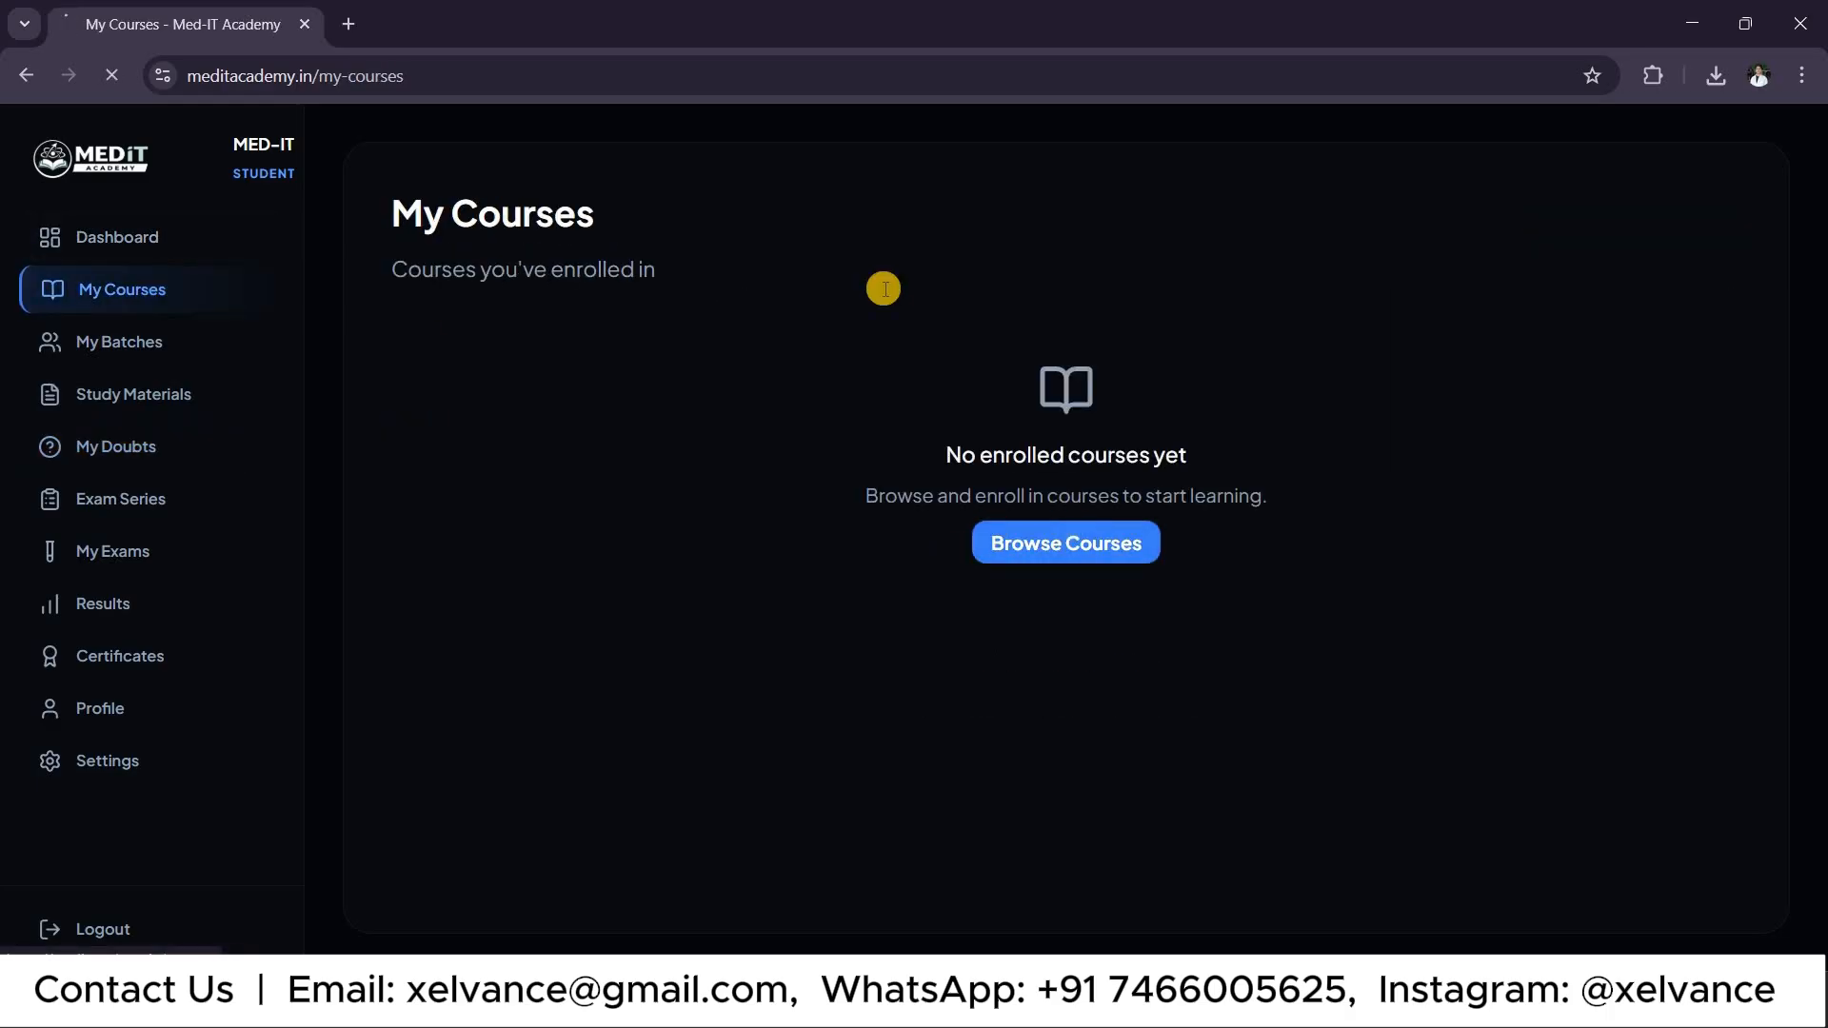
{"action": "key", "text": "alt+Left"}
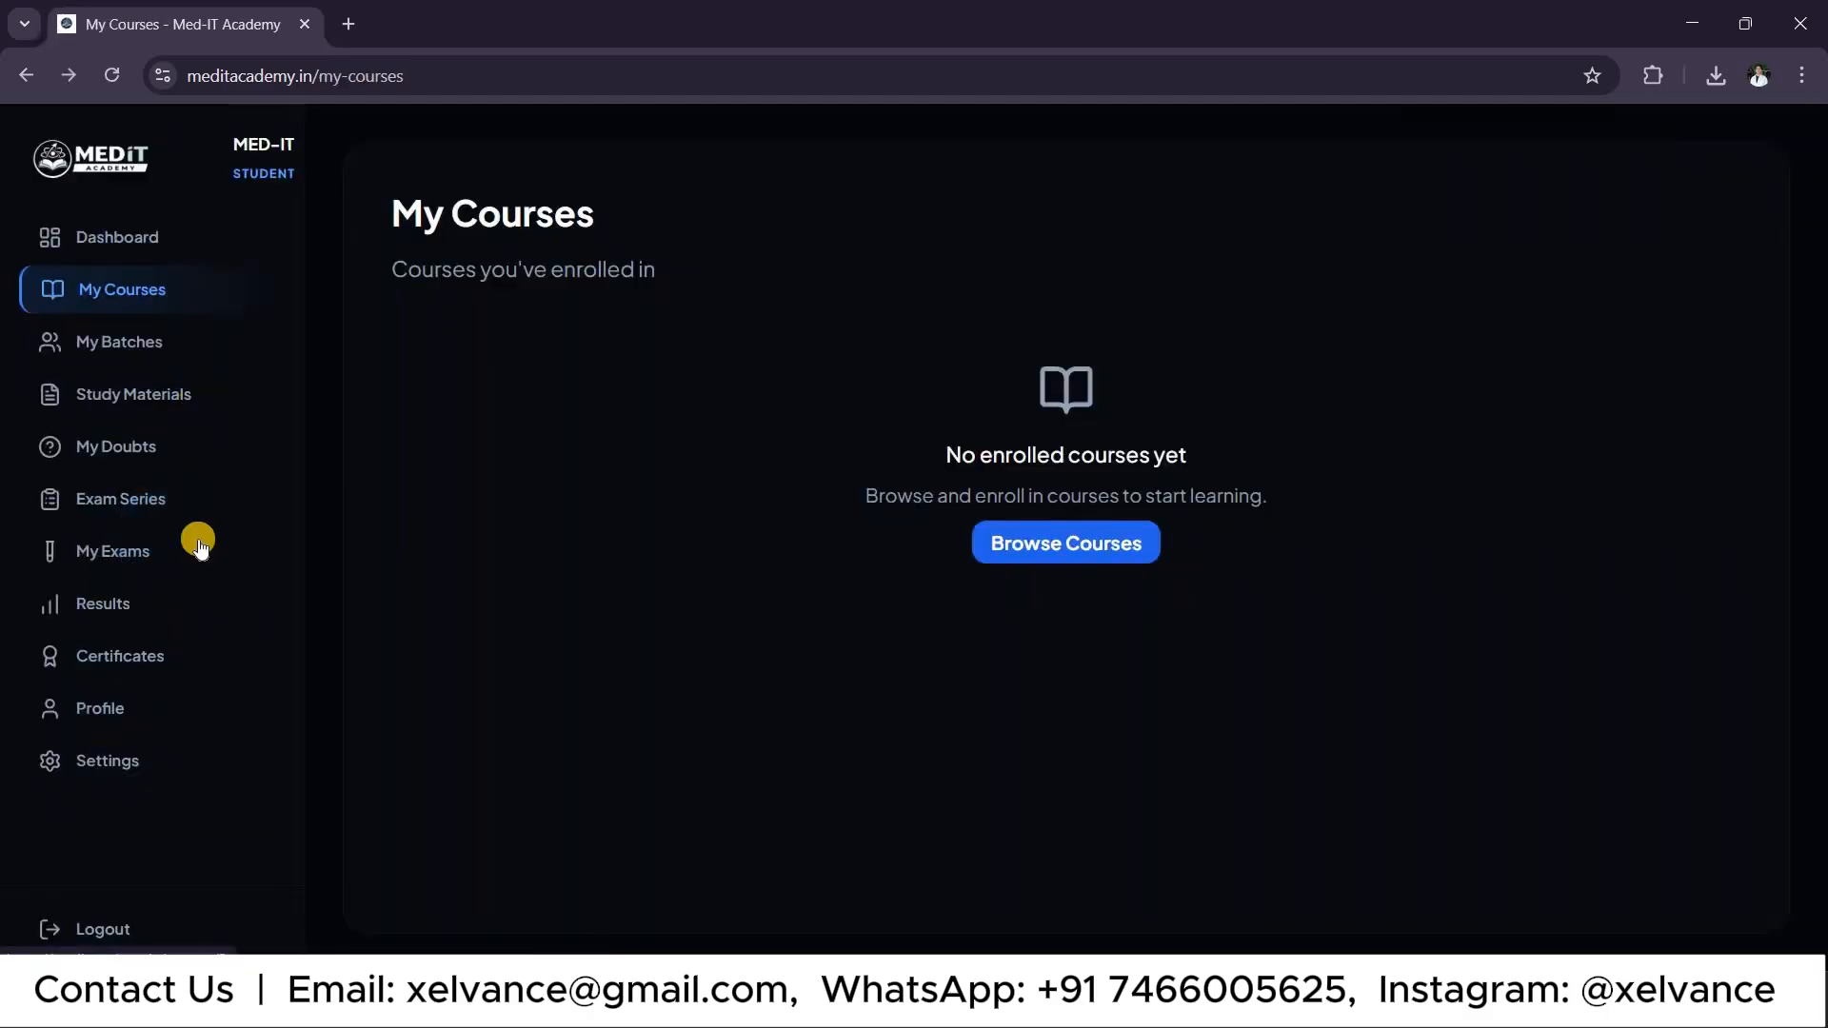
{"action": "left_click", "coordinate": [154, 647]}
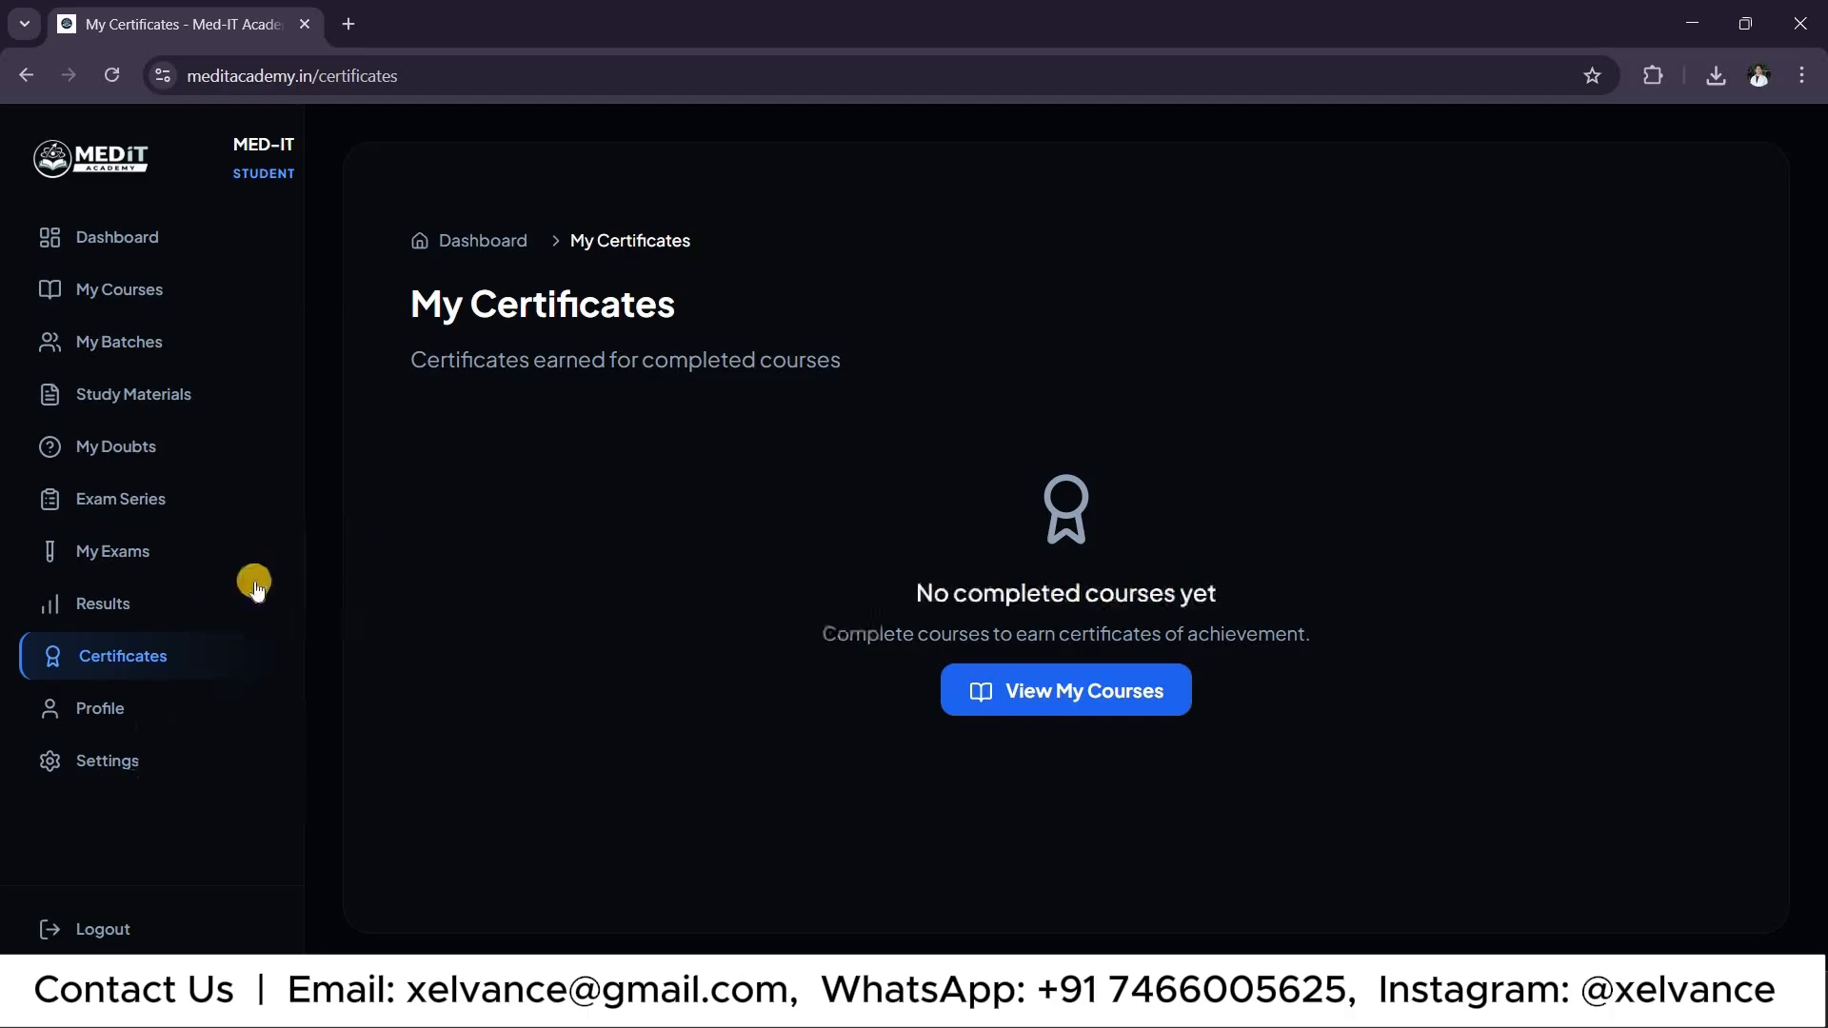
{"action": "left_click", "coordinate": [186, 236]}
{"action": "scroll", "coordinate": [154, 660], "scroll_direction": "down", "scroll_amount": 1}
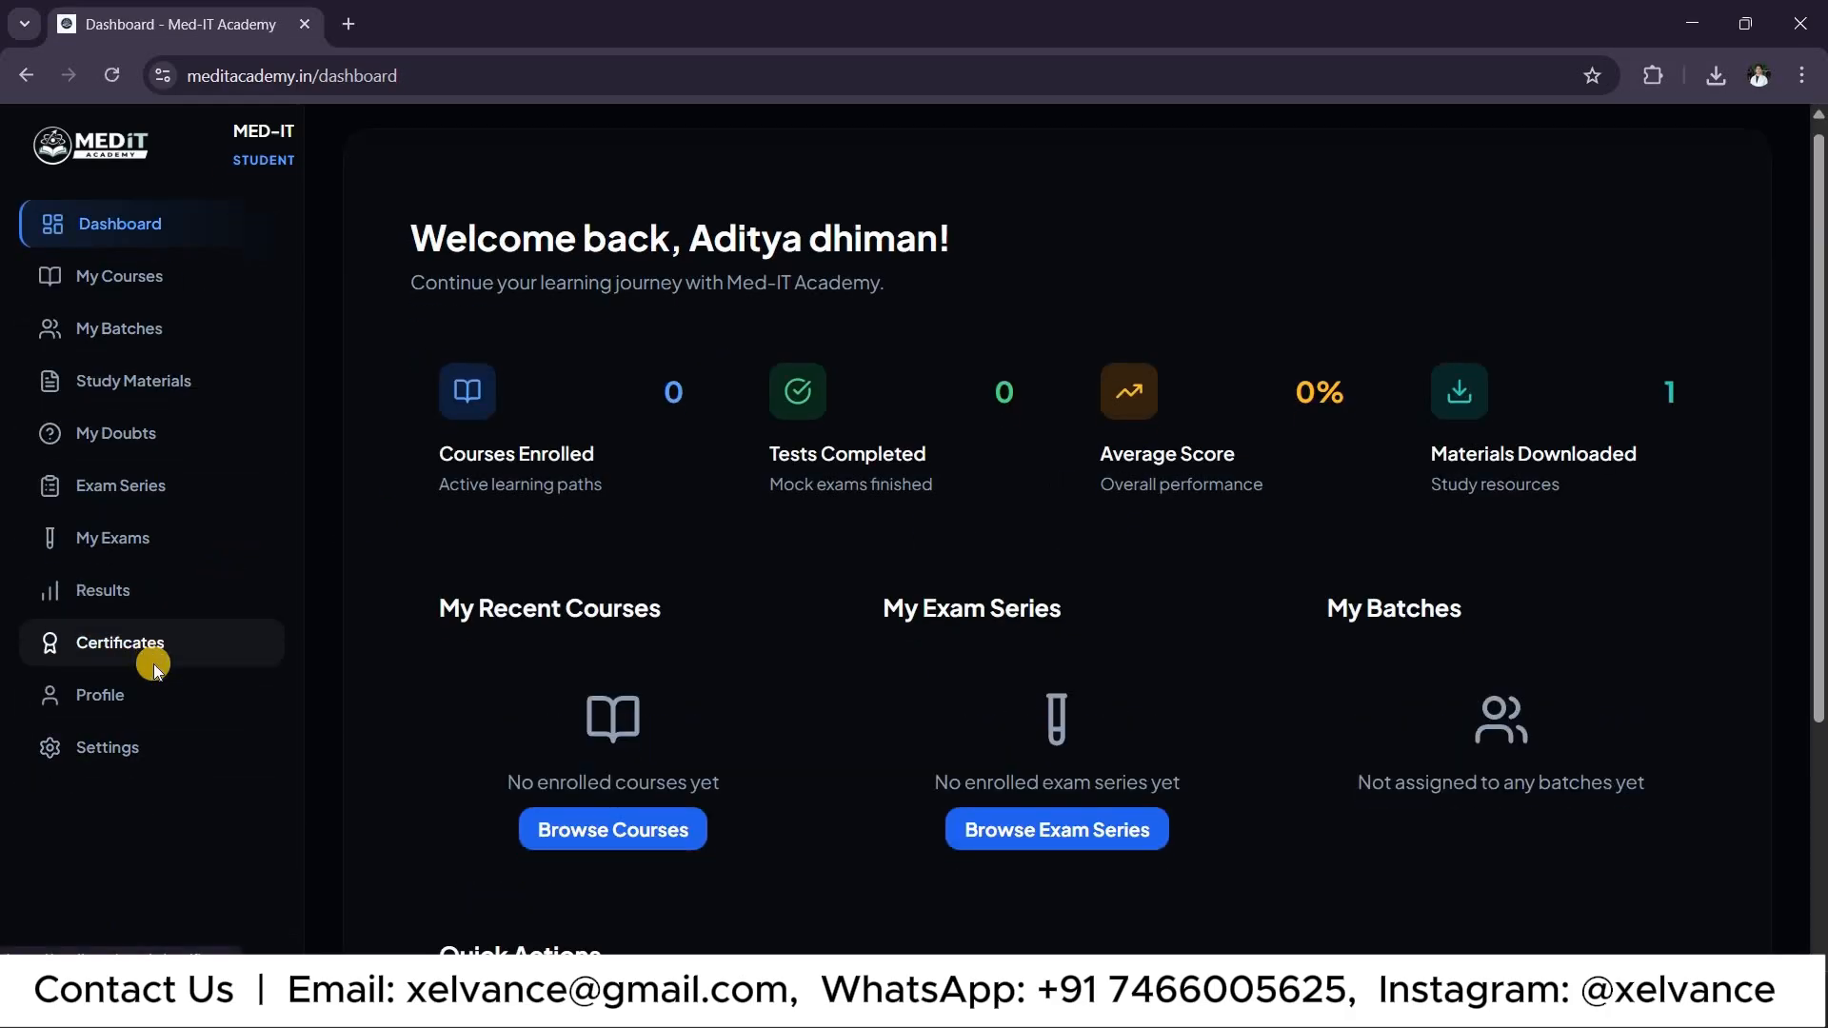
{"action": "scroll", "coordinate": [154, 657], "scroll_direction": "up", "scroll_amount": 1}
{"action": "left_click", "coordinate": [144, 346]}
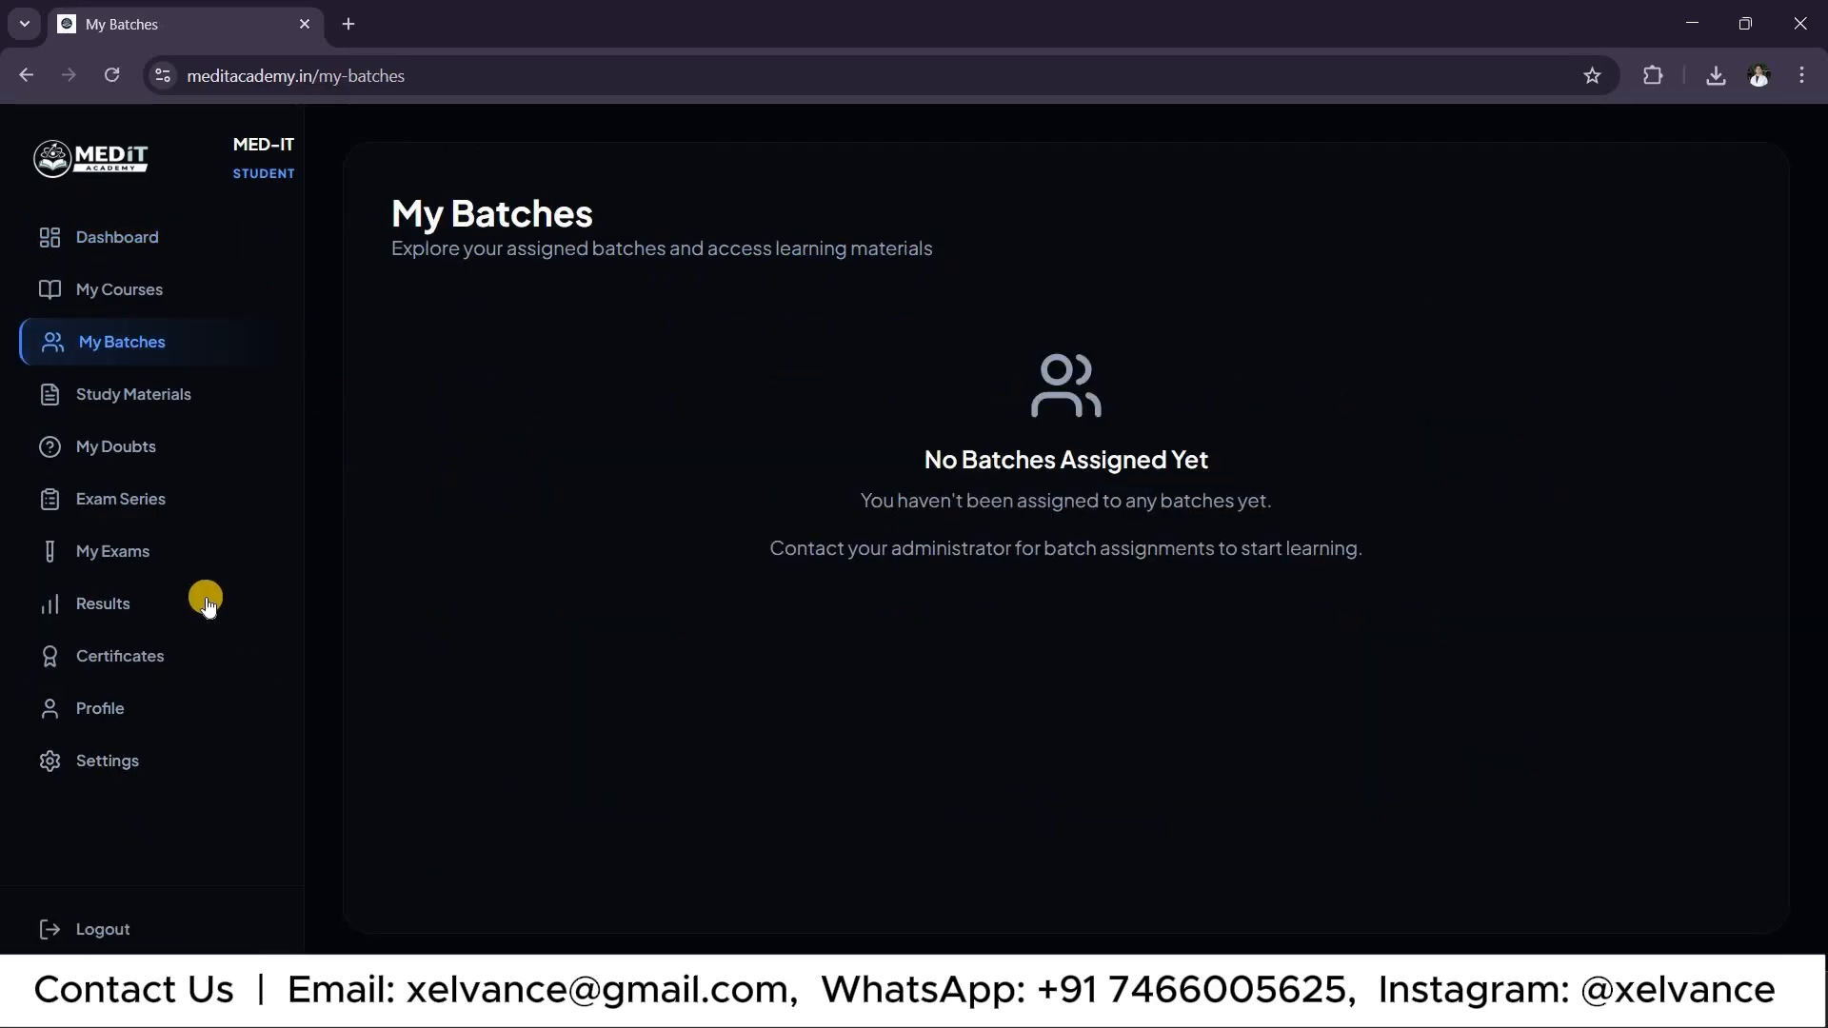
Log out, then add / to the site URL and load the Admin Secret Verification suggestion.
{"action": "left_click", "coordinate": [125, 943]}
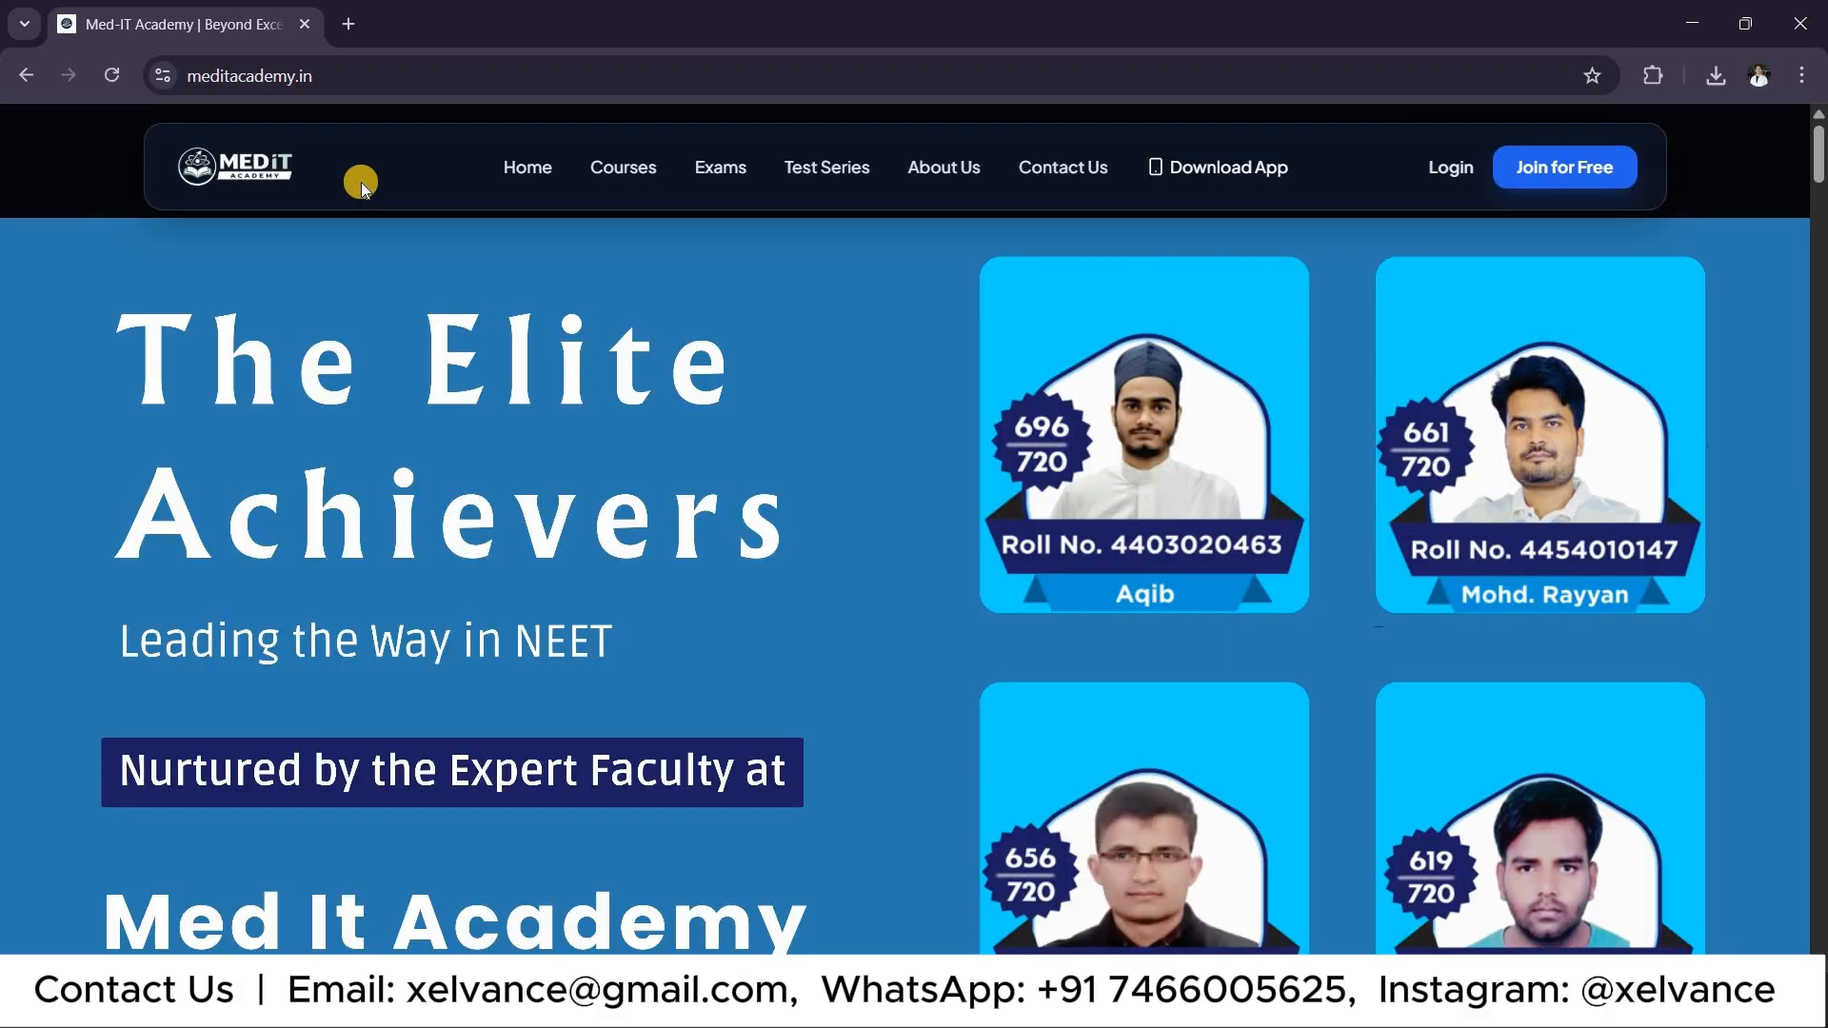
{"action": "left_click", "coordinate": [746, 62]}
{"action": "left_click", "coordinate": [746, 62]}
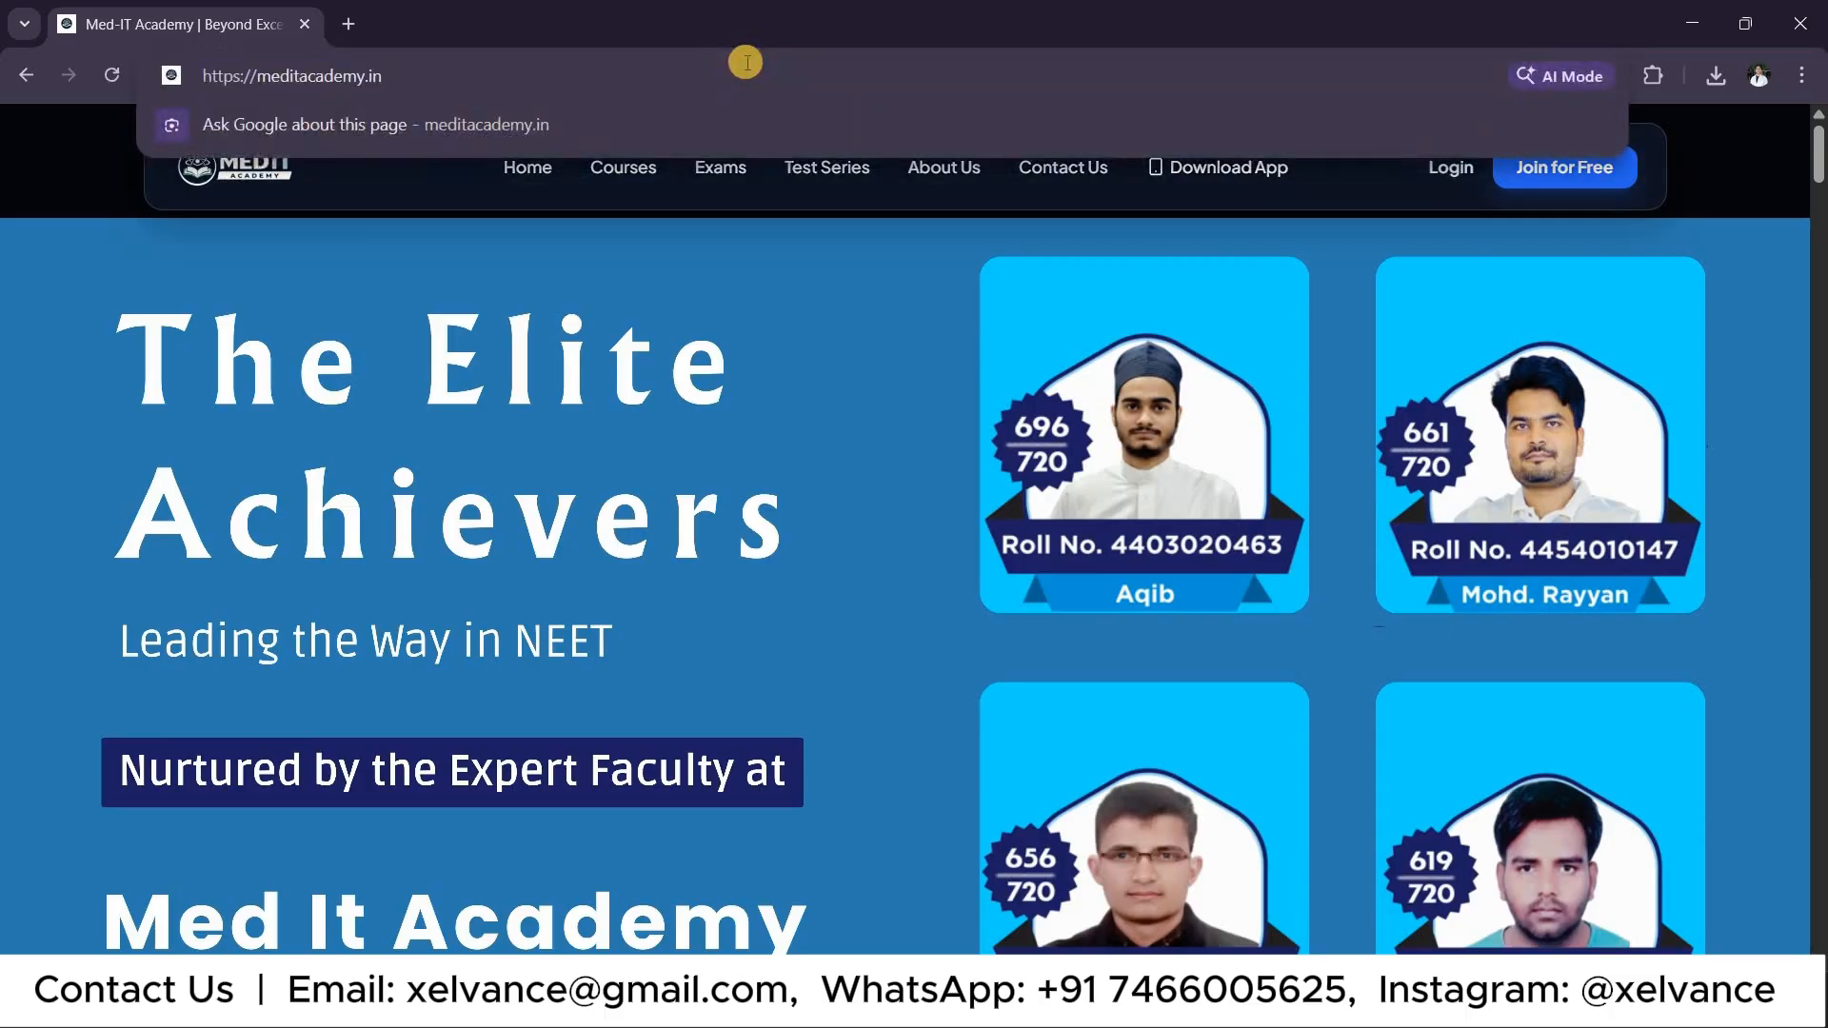
{"action": "type", "text": "/"}
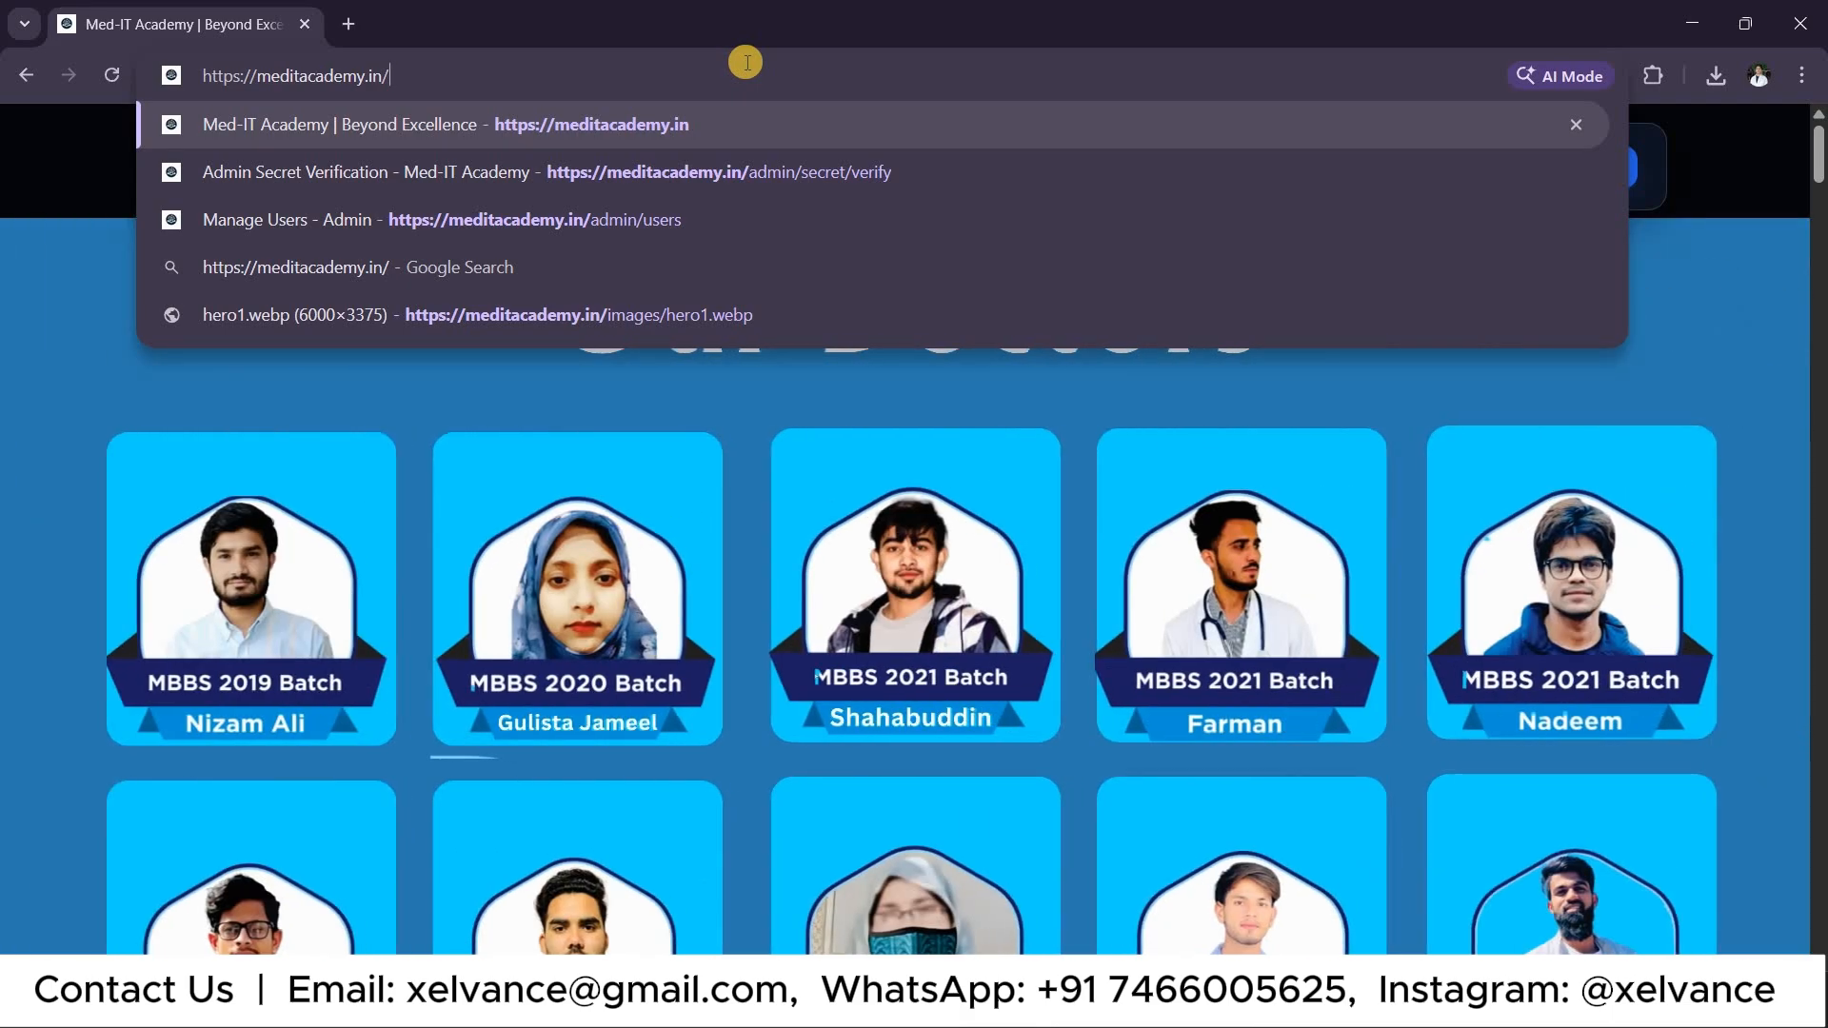
{"action": "key", "text": "Down"}
{"action": "key", "text": "Return"}
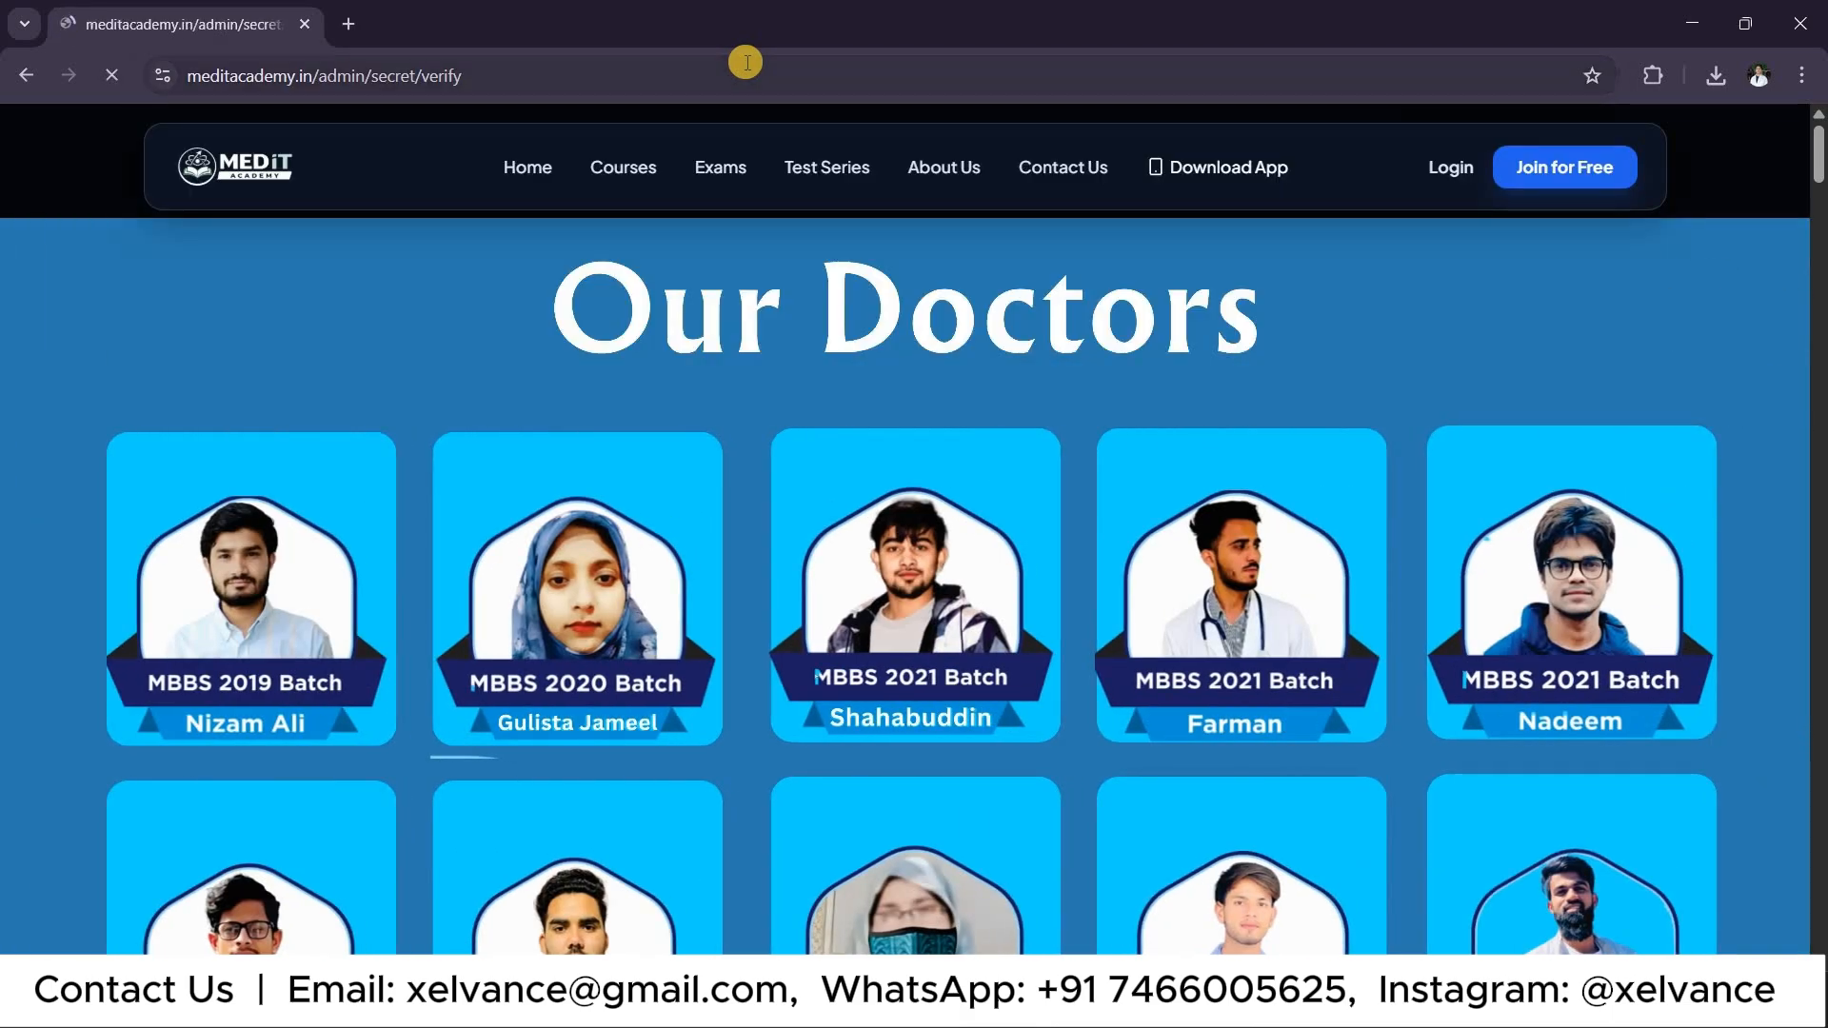
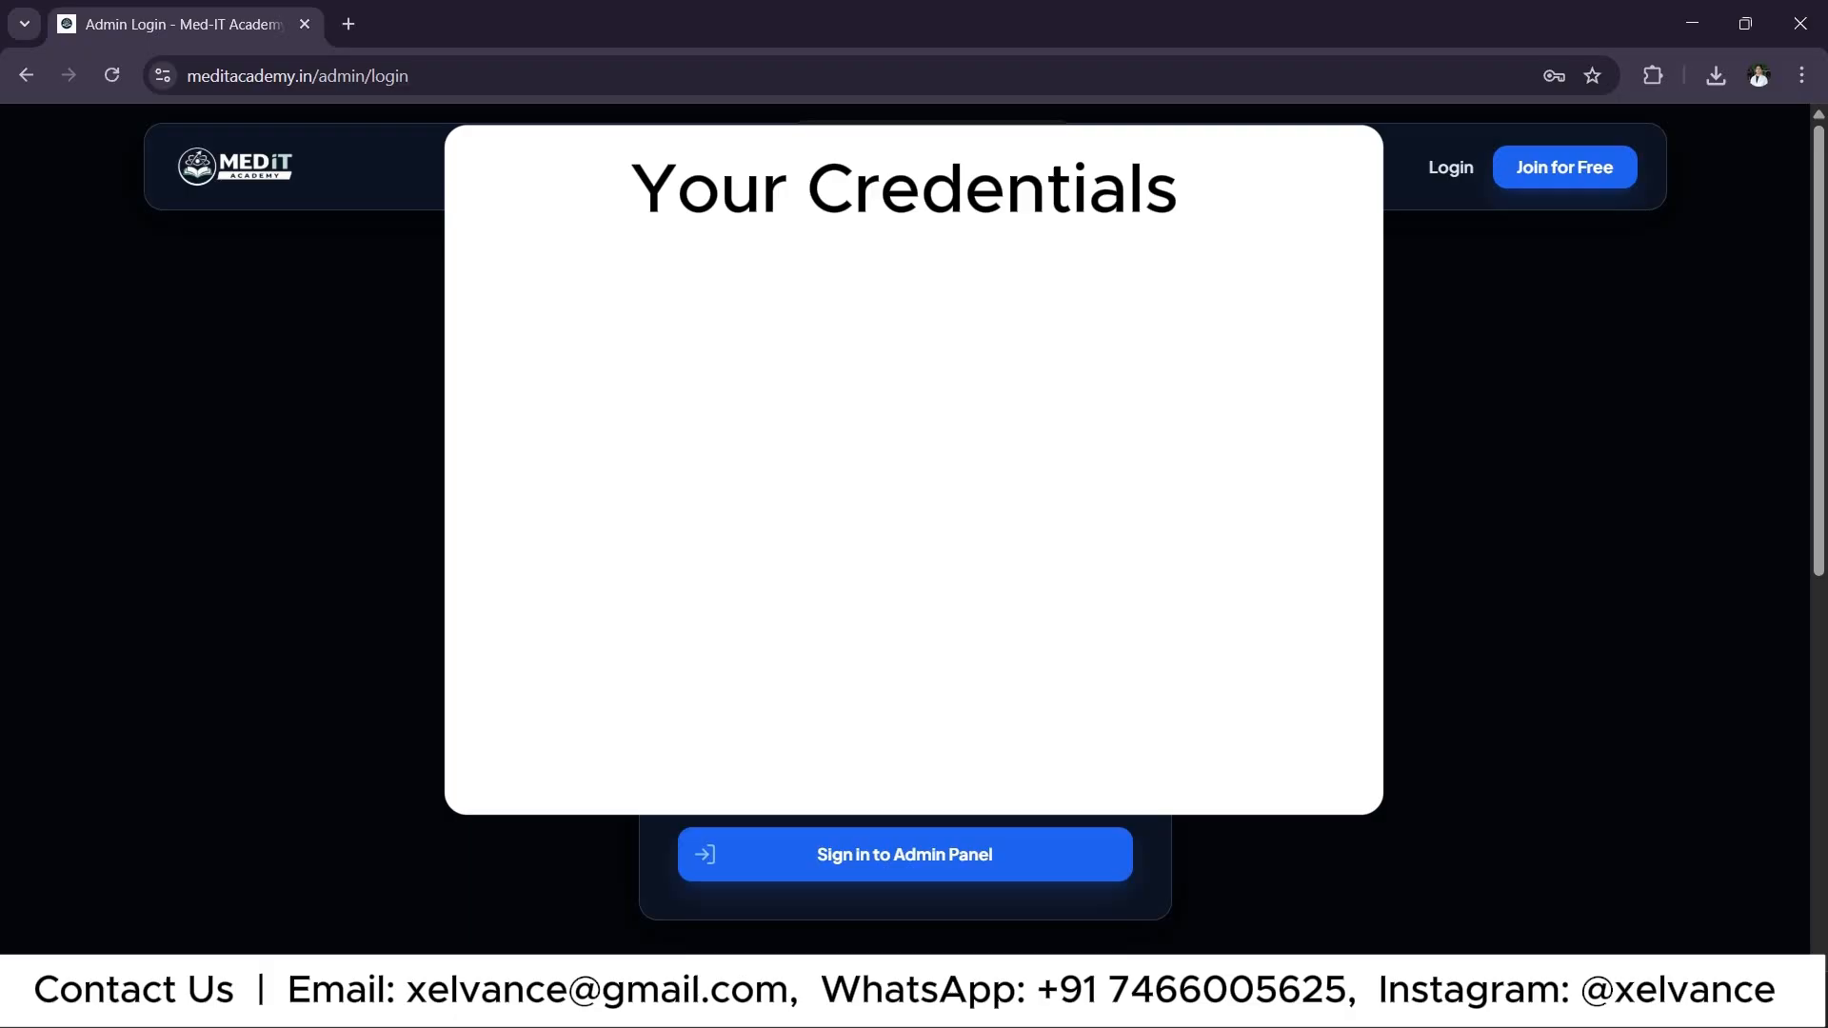
Submit the admin login and bring up Users Management listing the three registered users.
{"action": "key", "text": "Return"}
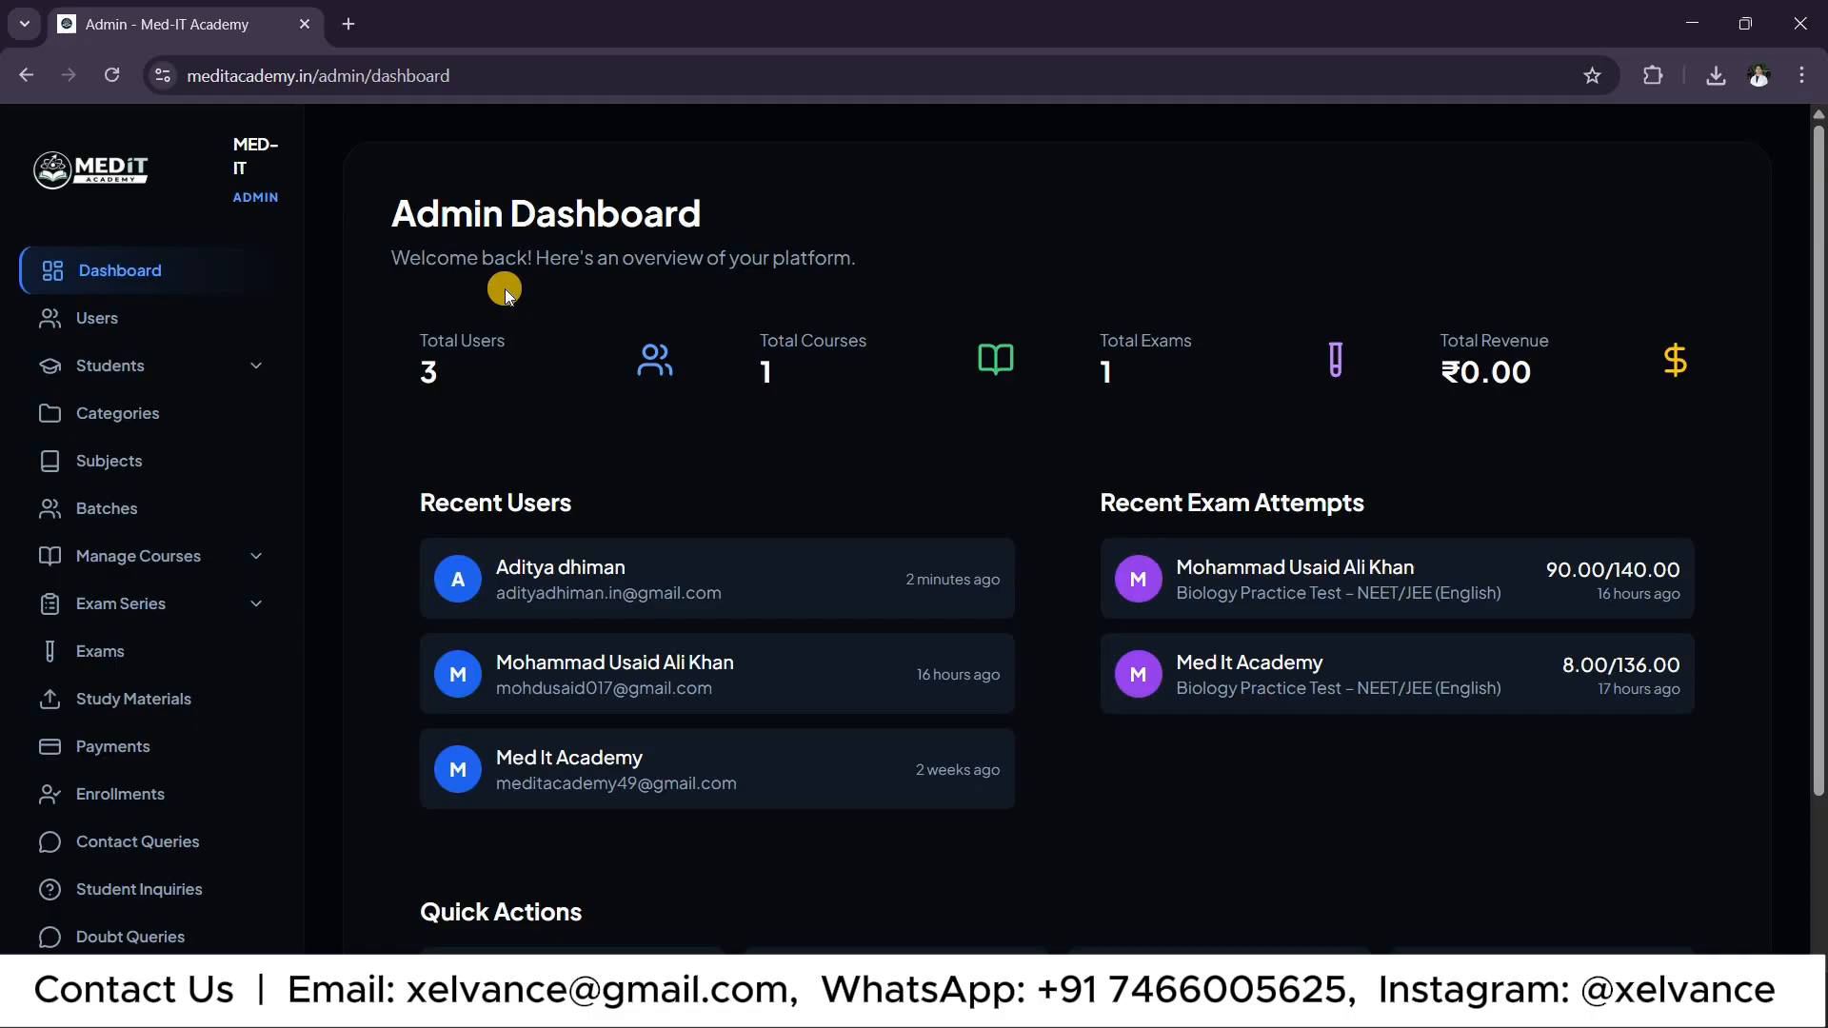
{"action": "left_click", "coordinate": [114, 307]}
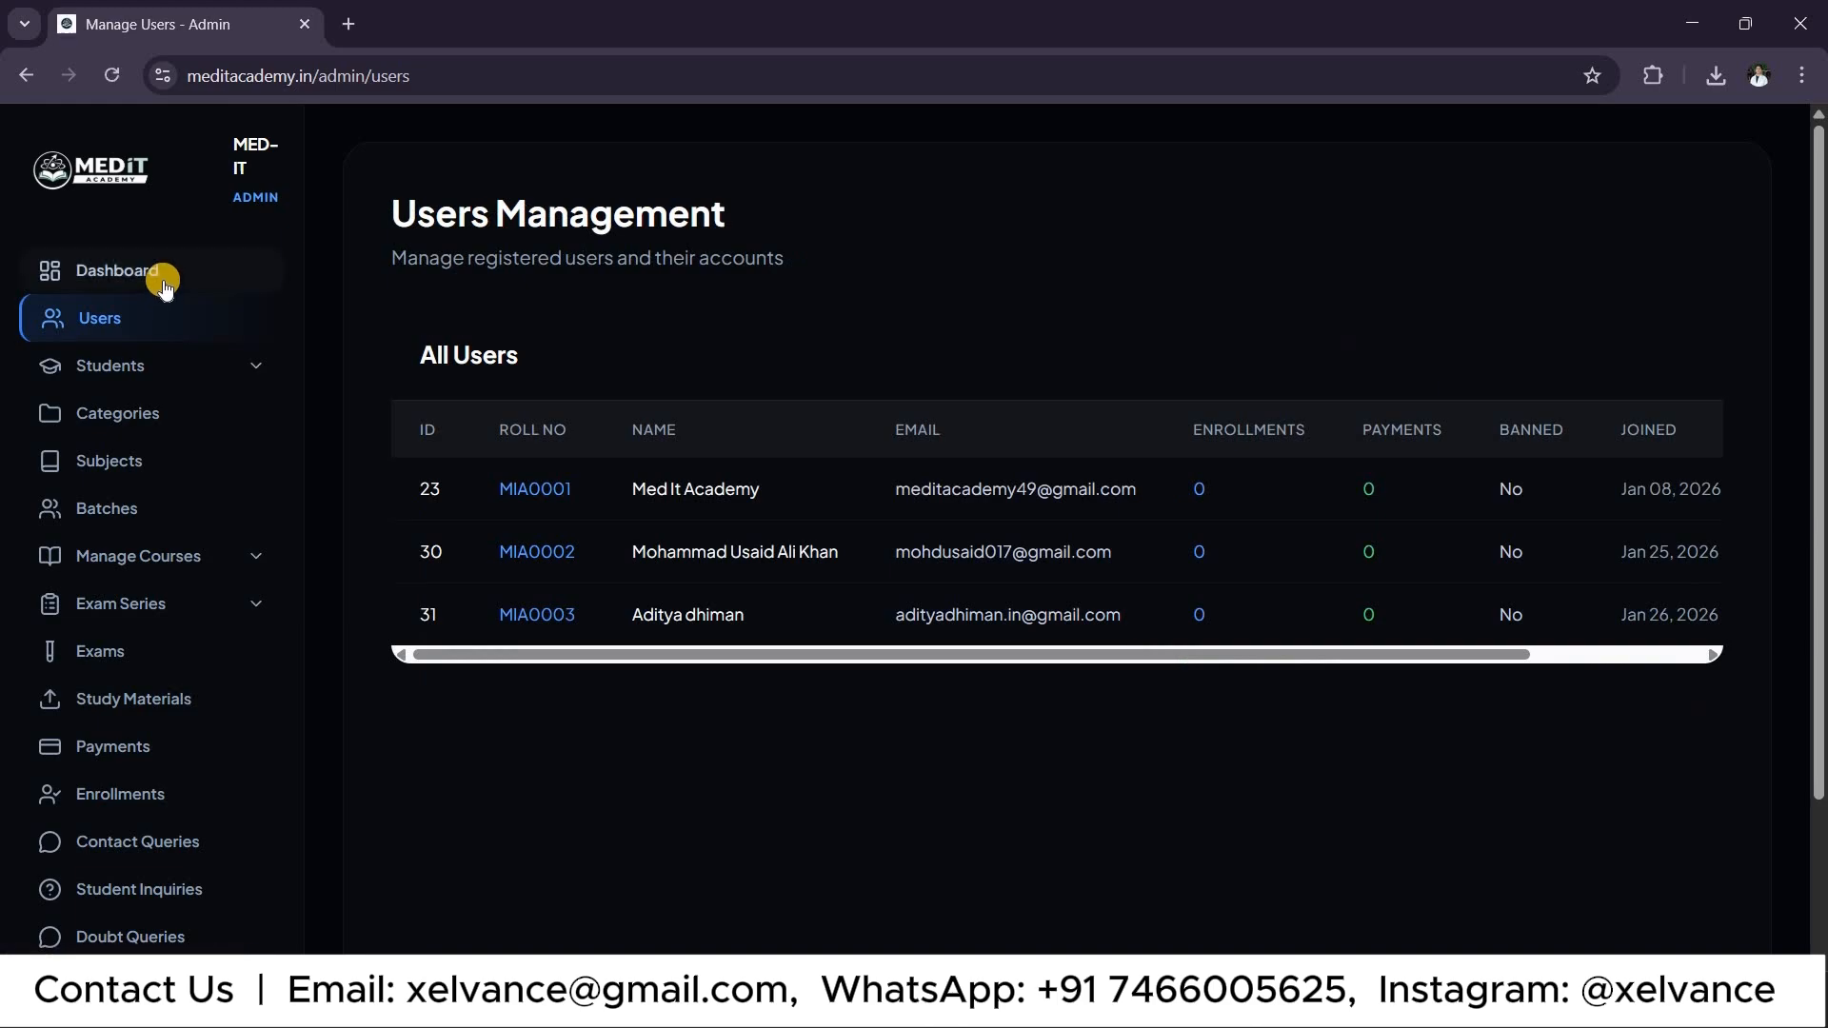
{"action": "left_click", "coordinate": [108, 278]}
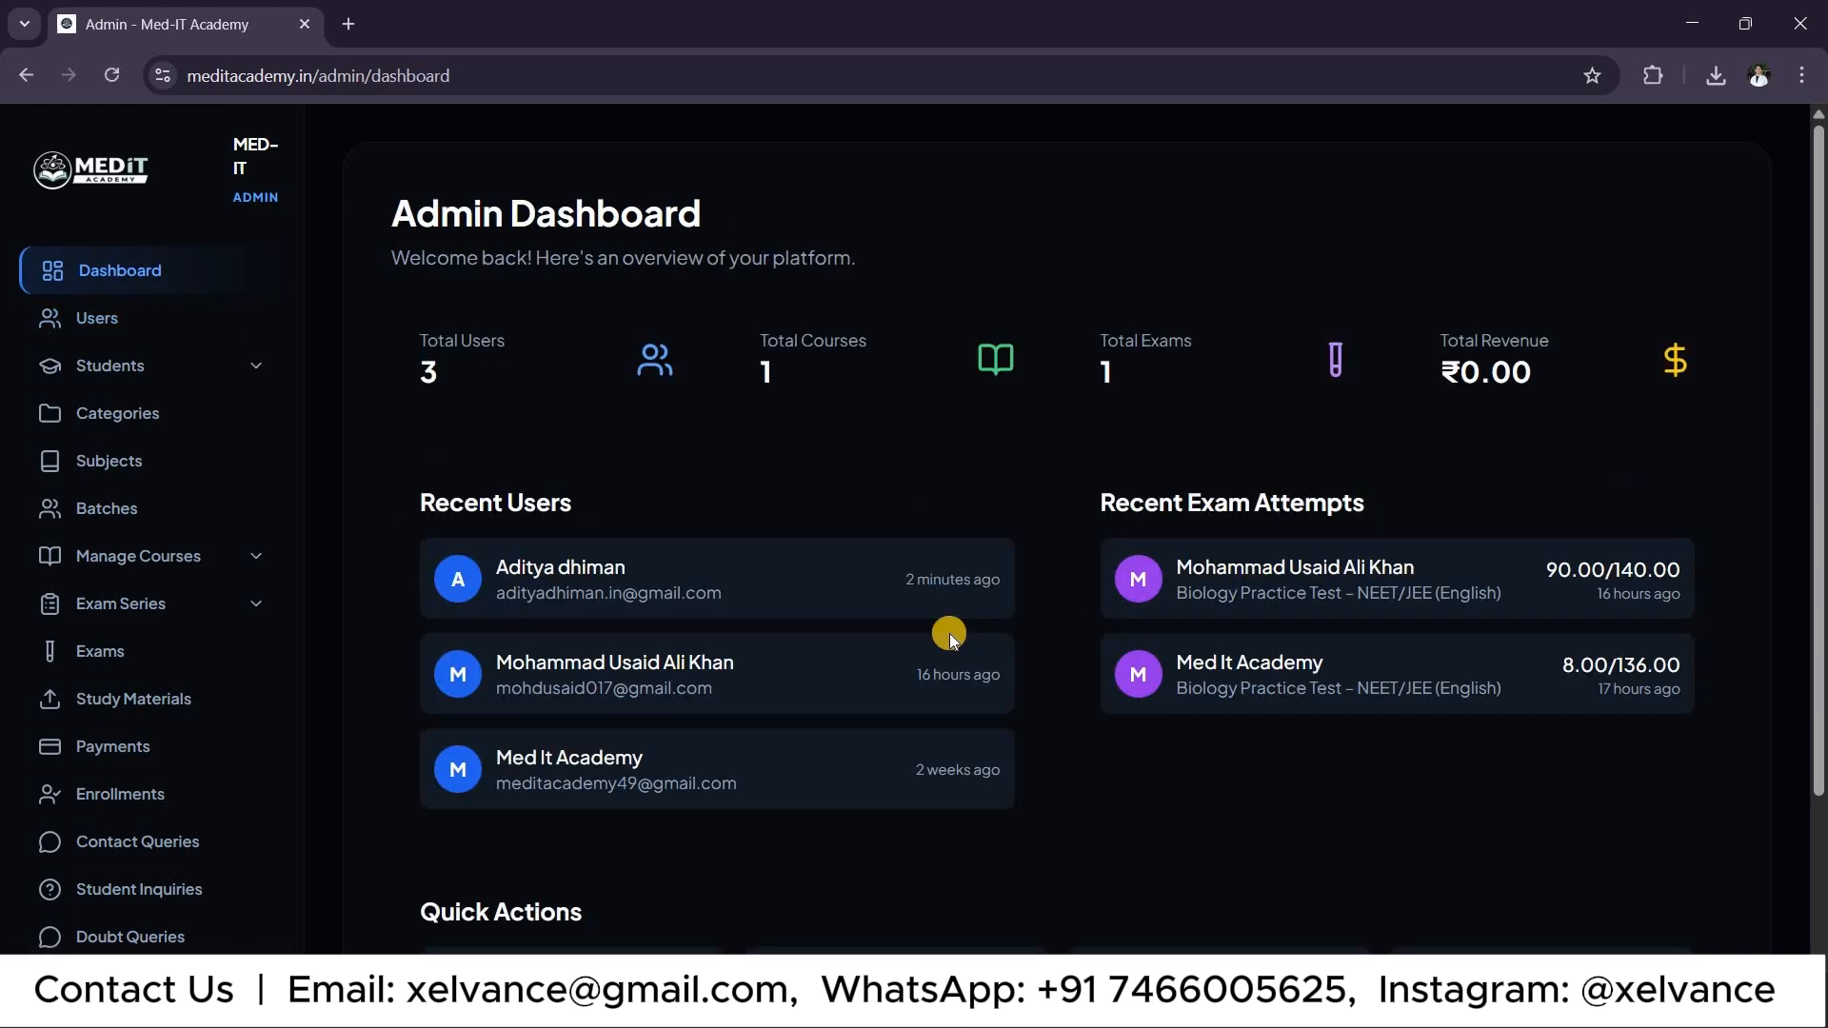
{"action": "scroll", "coordinate": [950, 632], "scroll_direction": "down", "scroll_amount": 2}
{"action": "scroll", "coordinate": [950, 632], "scroll_direction": "up", "scroll_amount": 2}
{"action": "left_click", "coordinate": [171, 323]}
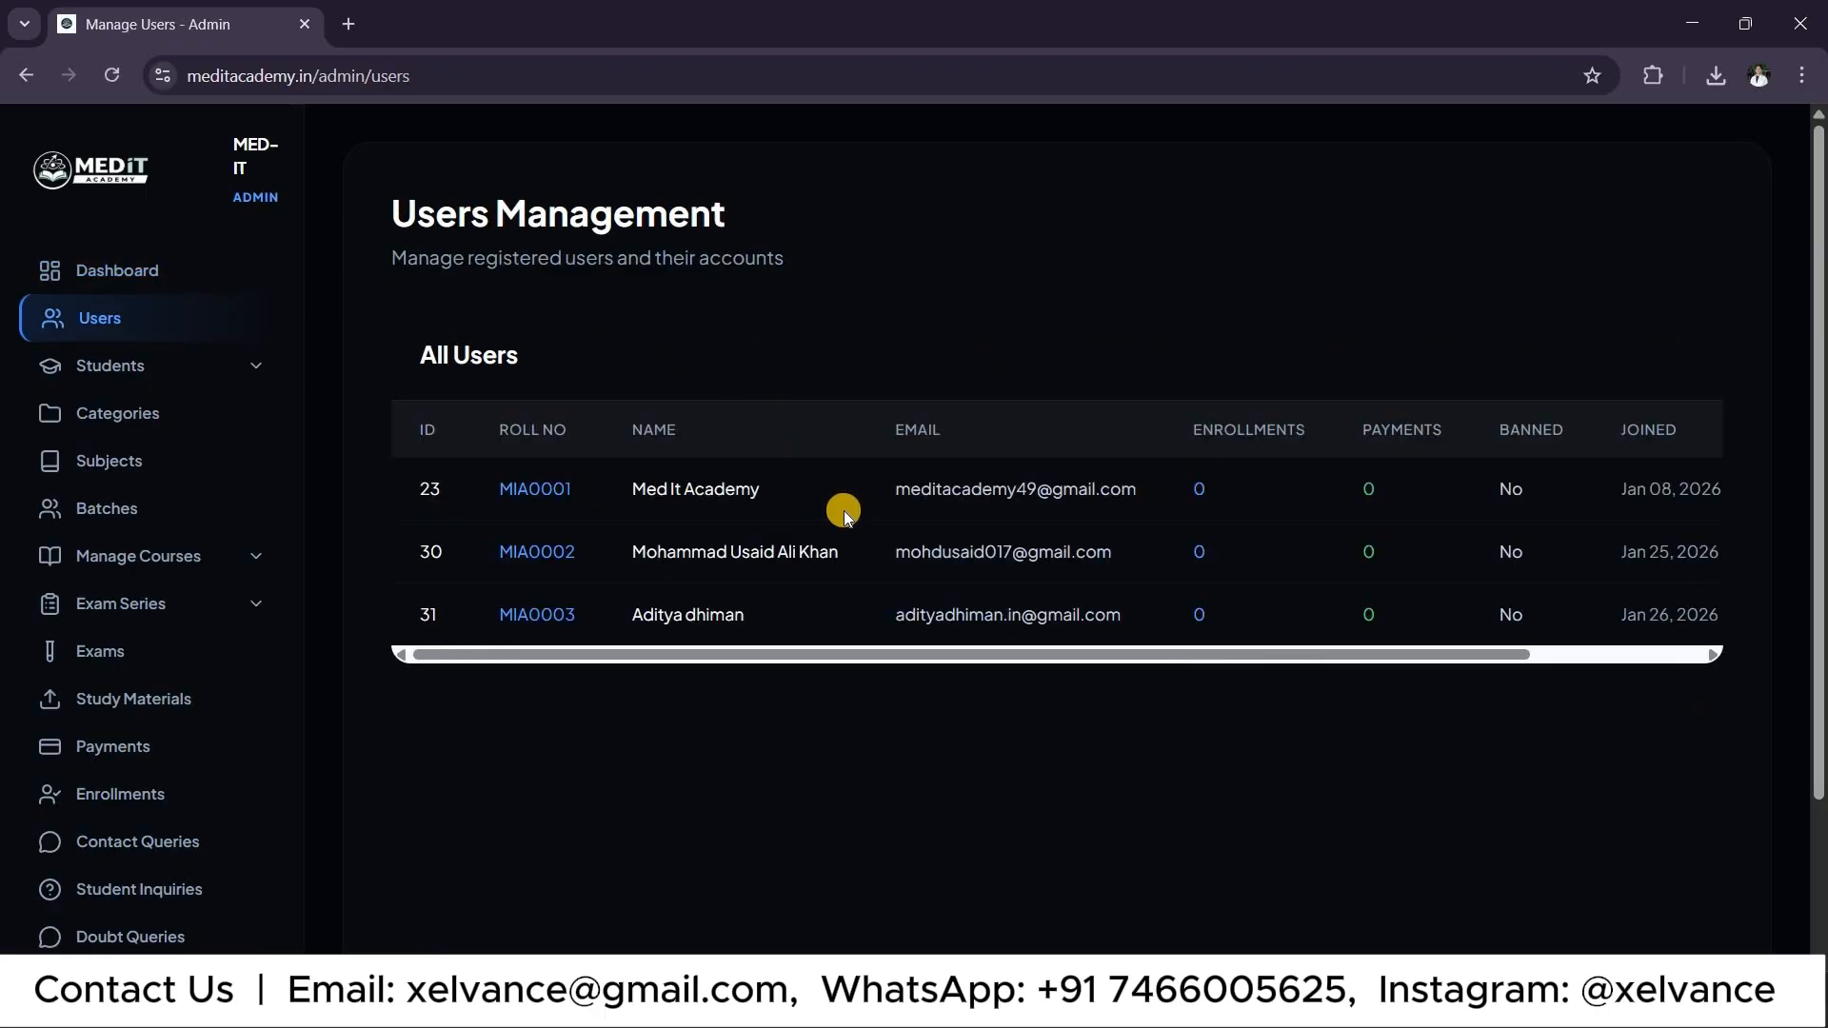
{"action": "scroll", "coordinate": [845, 514], "scroll_direction": "right", "scroll_amount": 3}
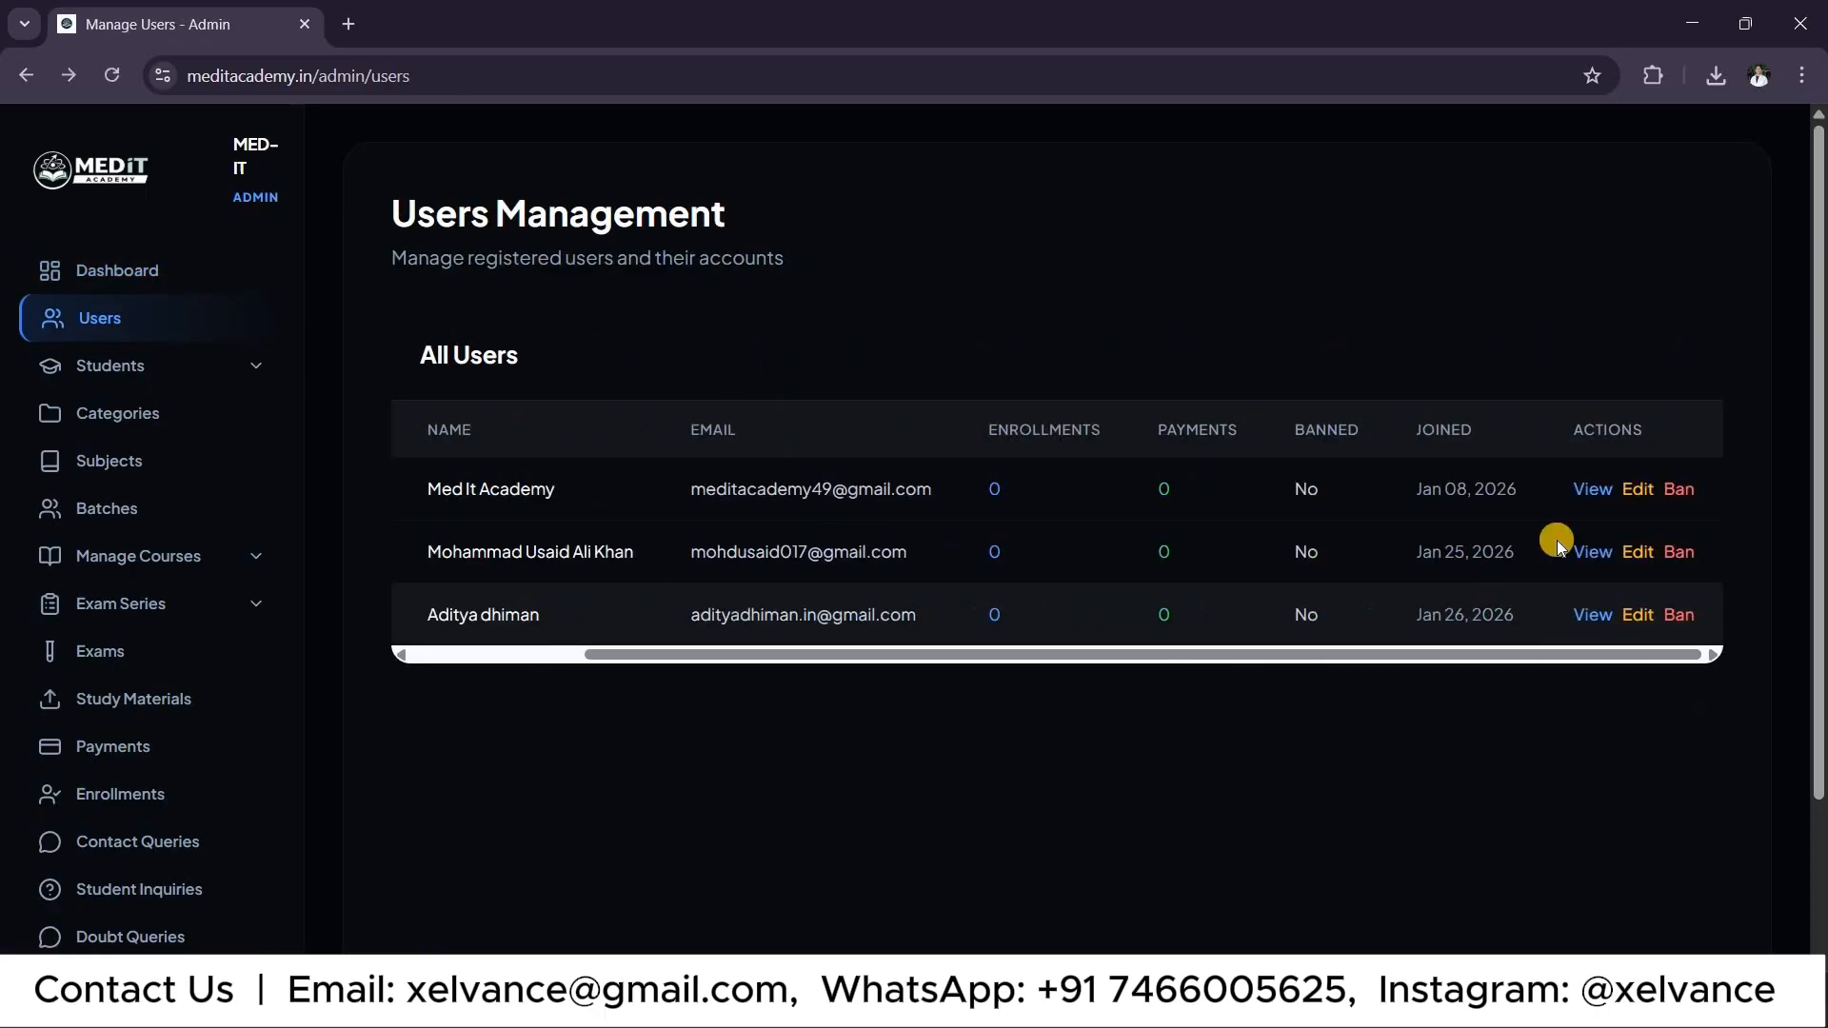
{"action": "left_click", "coordinate": [1679, 489]}
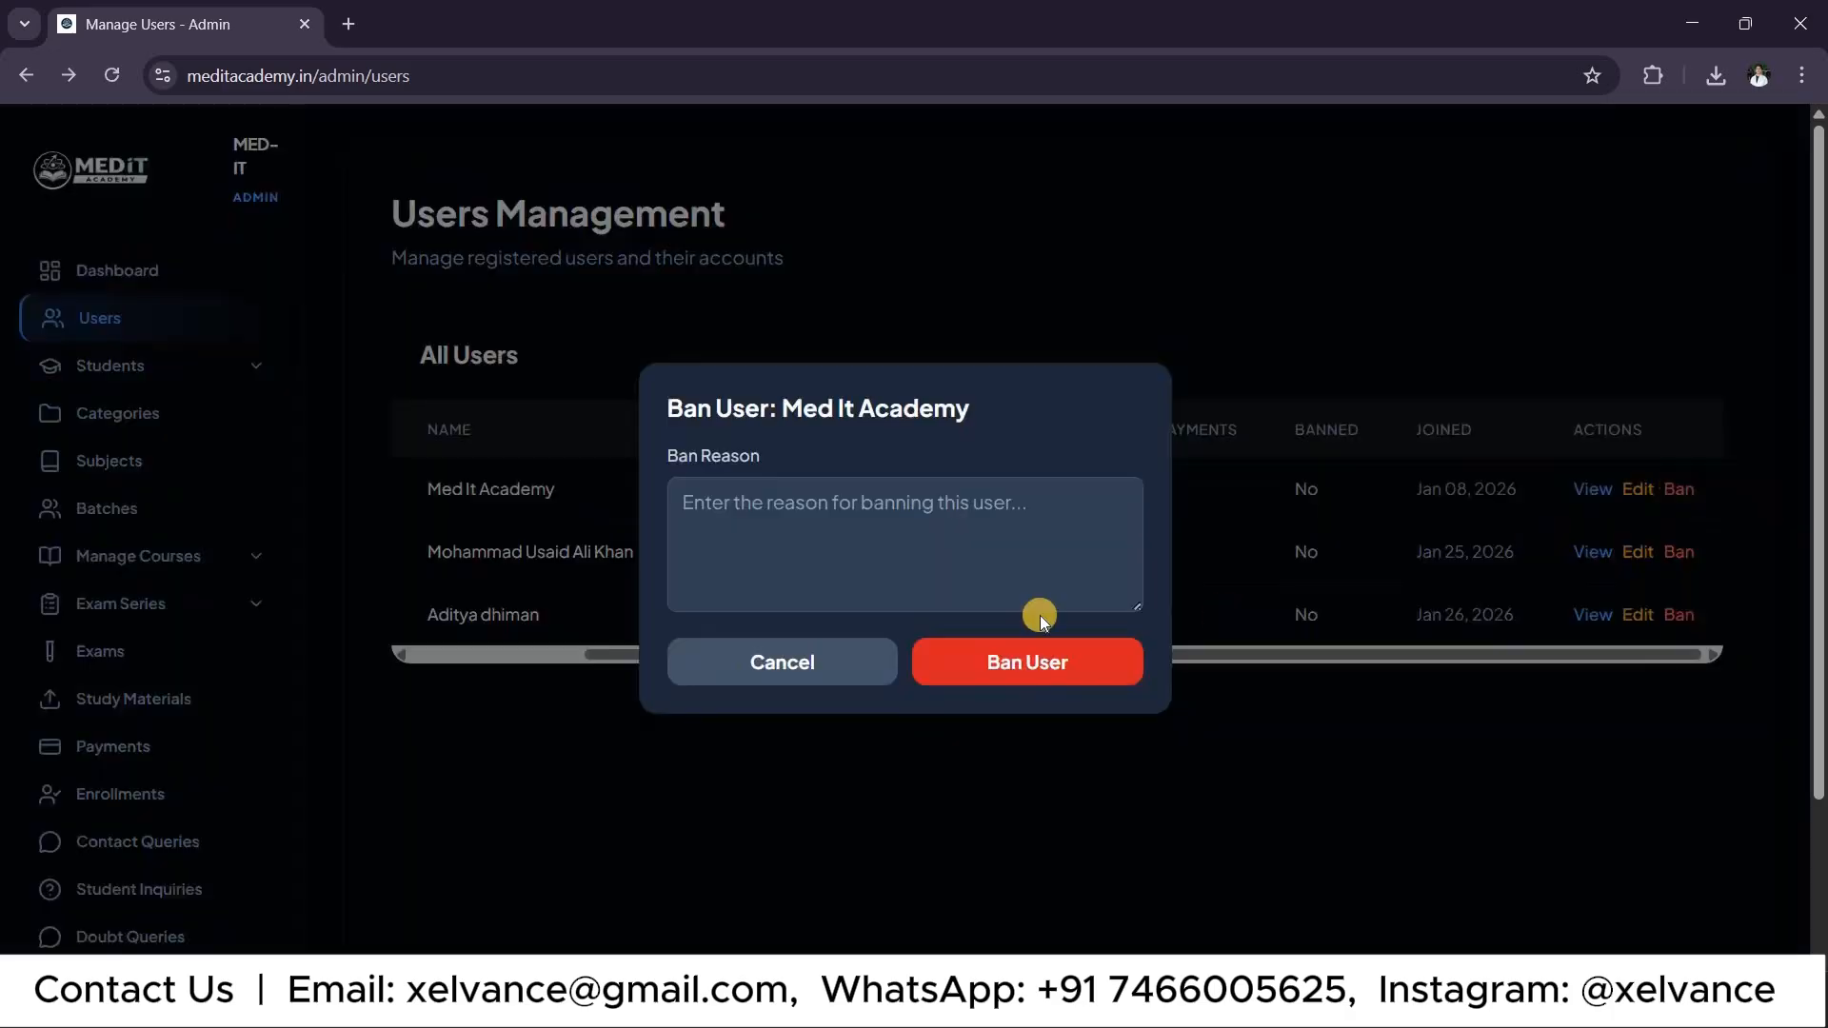
{"action": "left_click", "coordinate": [904, 527]}
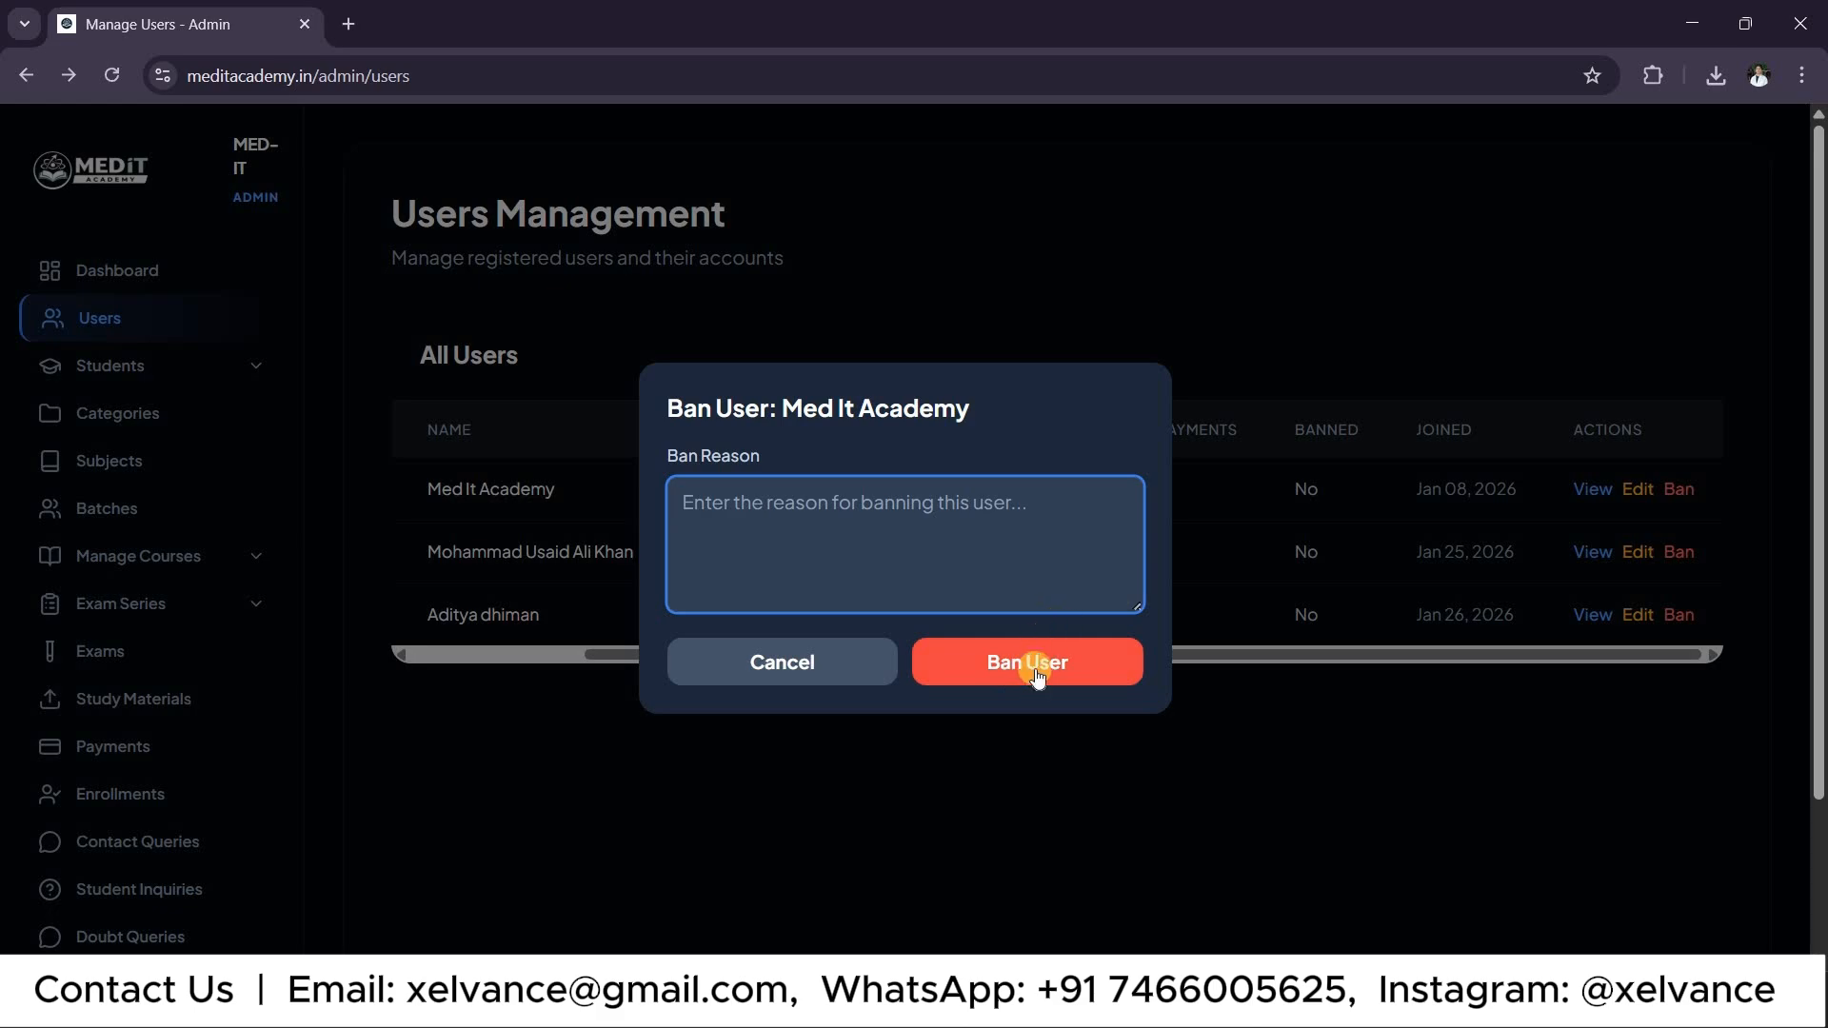
{"action": "left_click", "coordinate": [900, 586]}
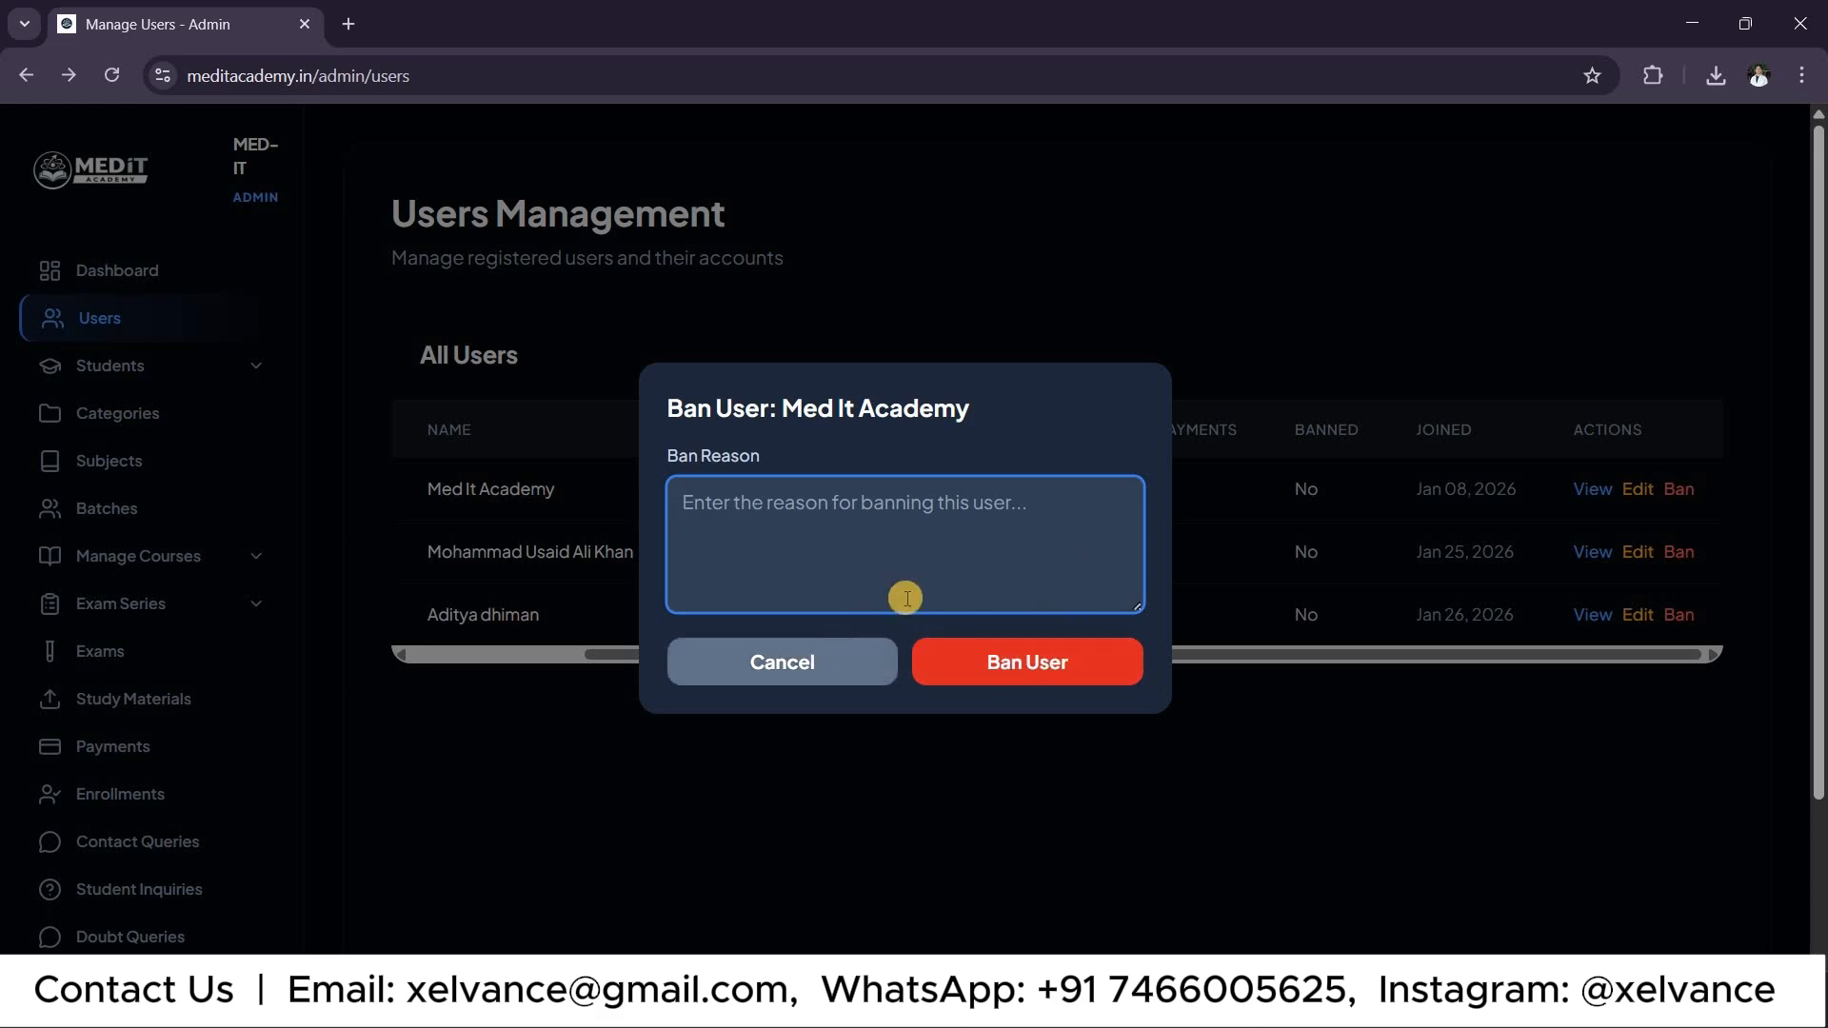
{"action": "left_click", "coordinate": [1393, 657]}
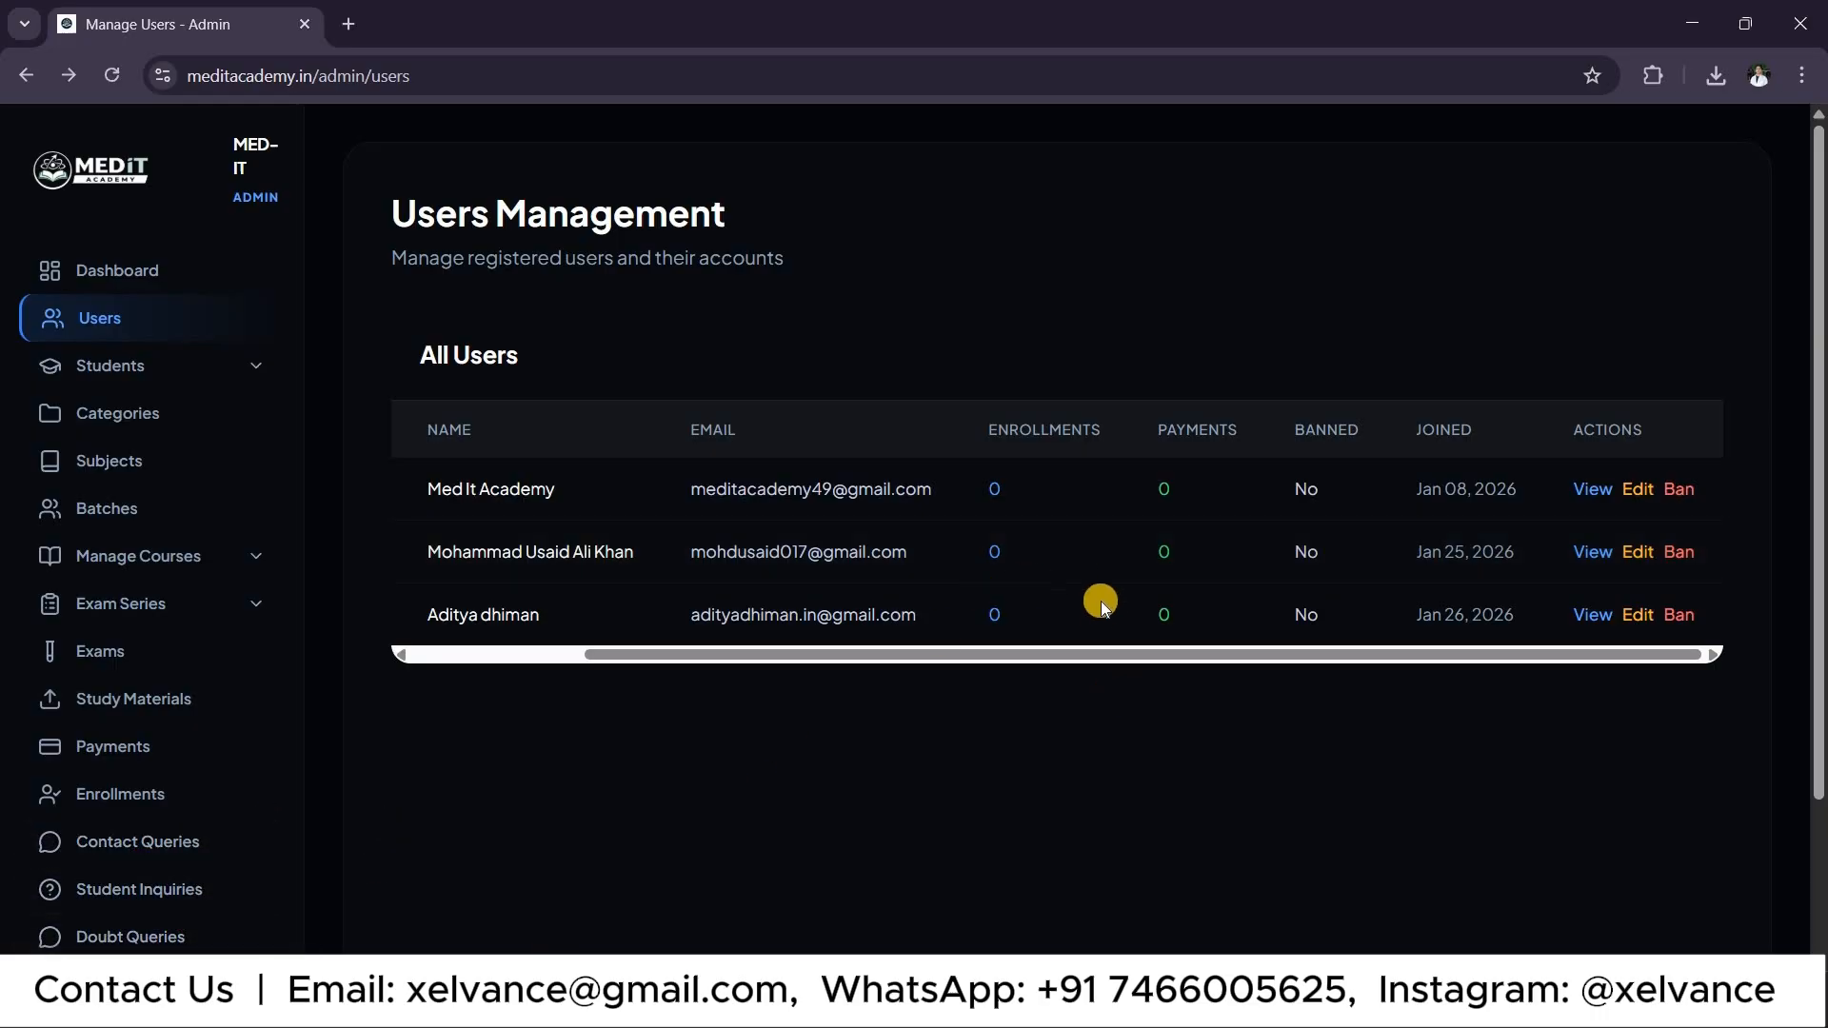
Expand Students, view All Students and look over the Add Student form.
{"action": "left_click", "coordinate": [140, 367]}
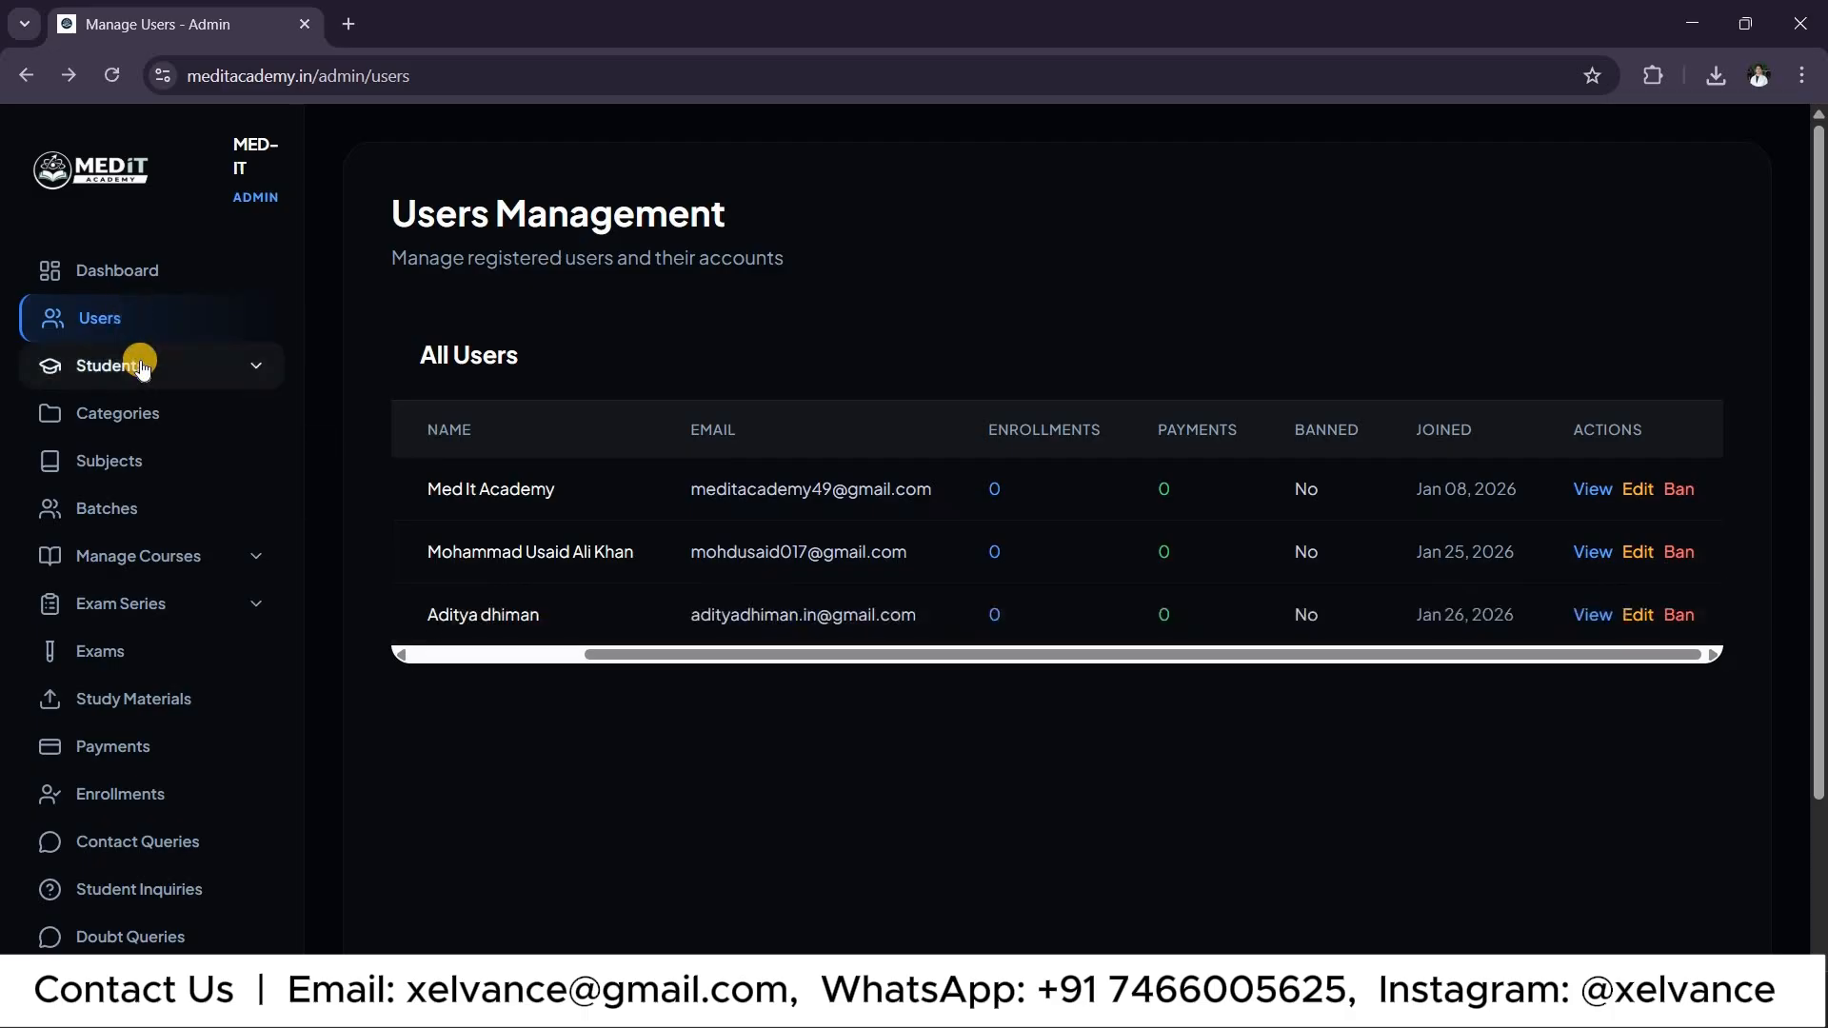
{"action": "left_click", "coordinate": [134, 430]}
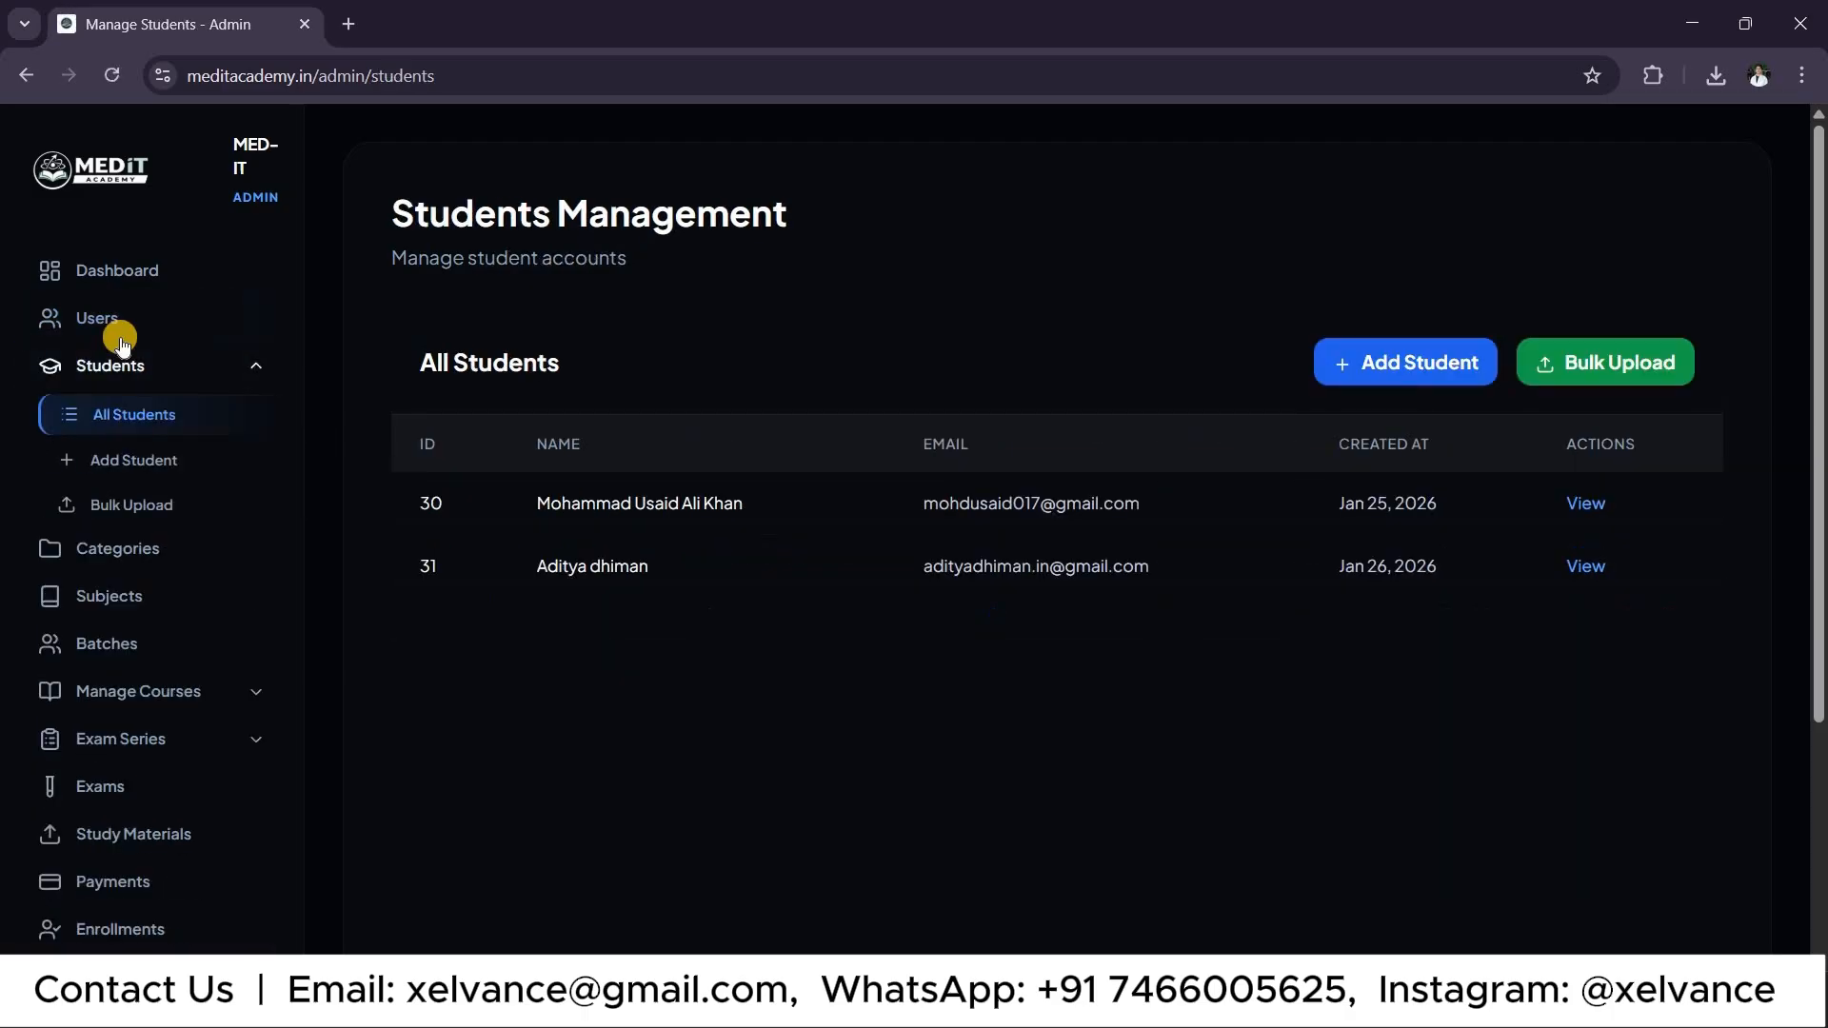
{"action": "left_click", "coordinate": [1431, 354]}
{"action": "left_click", "coordinate": [693, 401]}
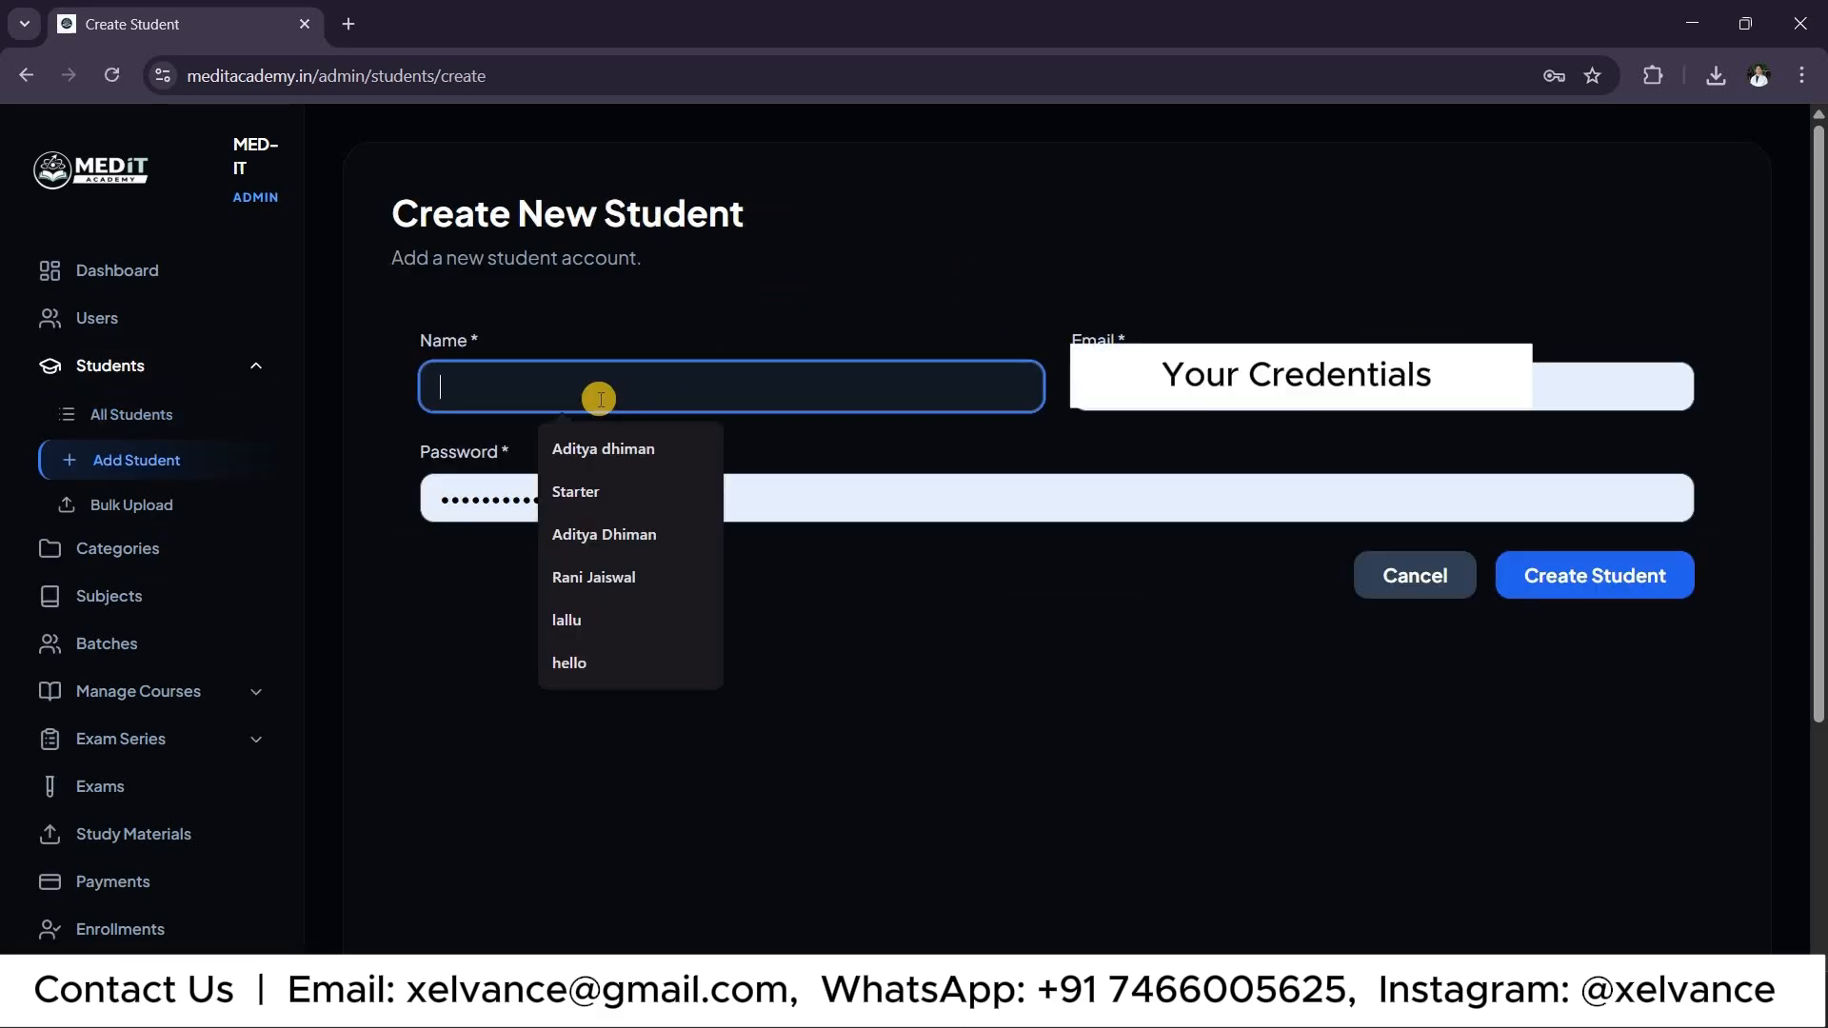
{"action": "left_click_drag", "start_coordinate": [923, 471], "coordinate": [788, 330]}
{"action": "left_click", "coordinate": [771, 363]}
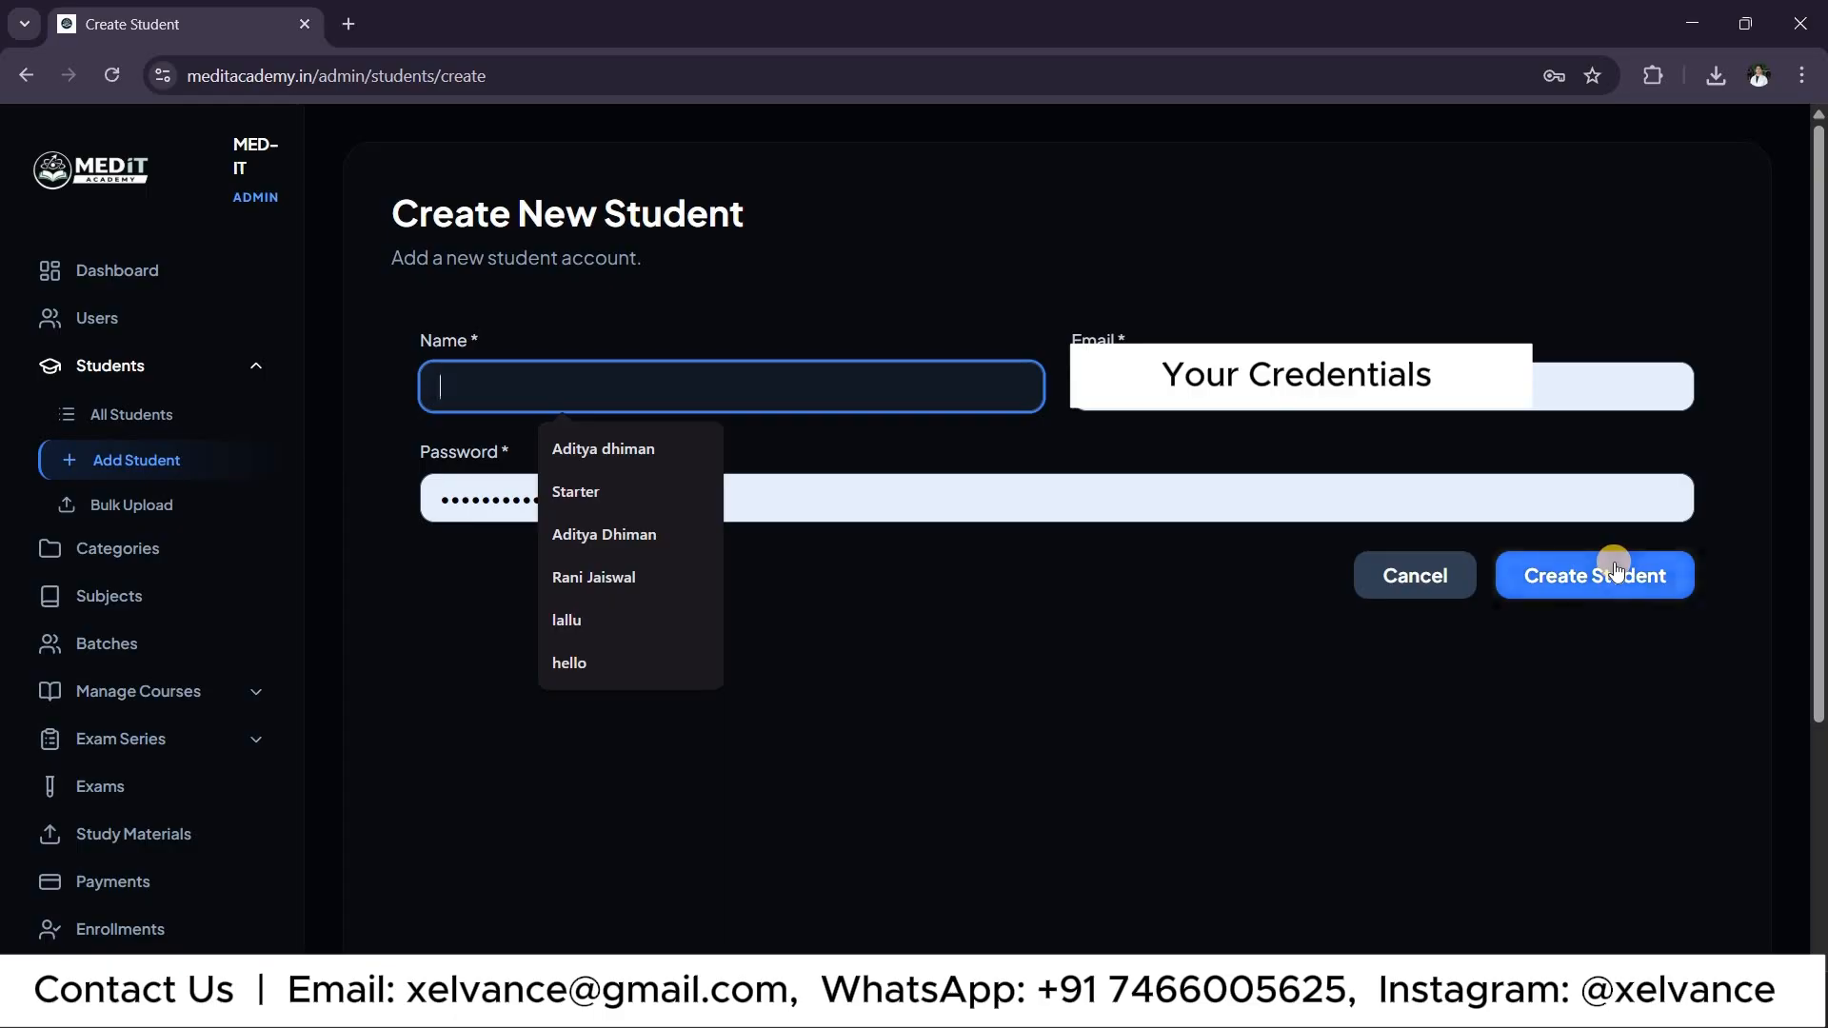
{"action": "left_click", "coordinate": [914, 622]}
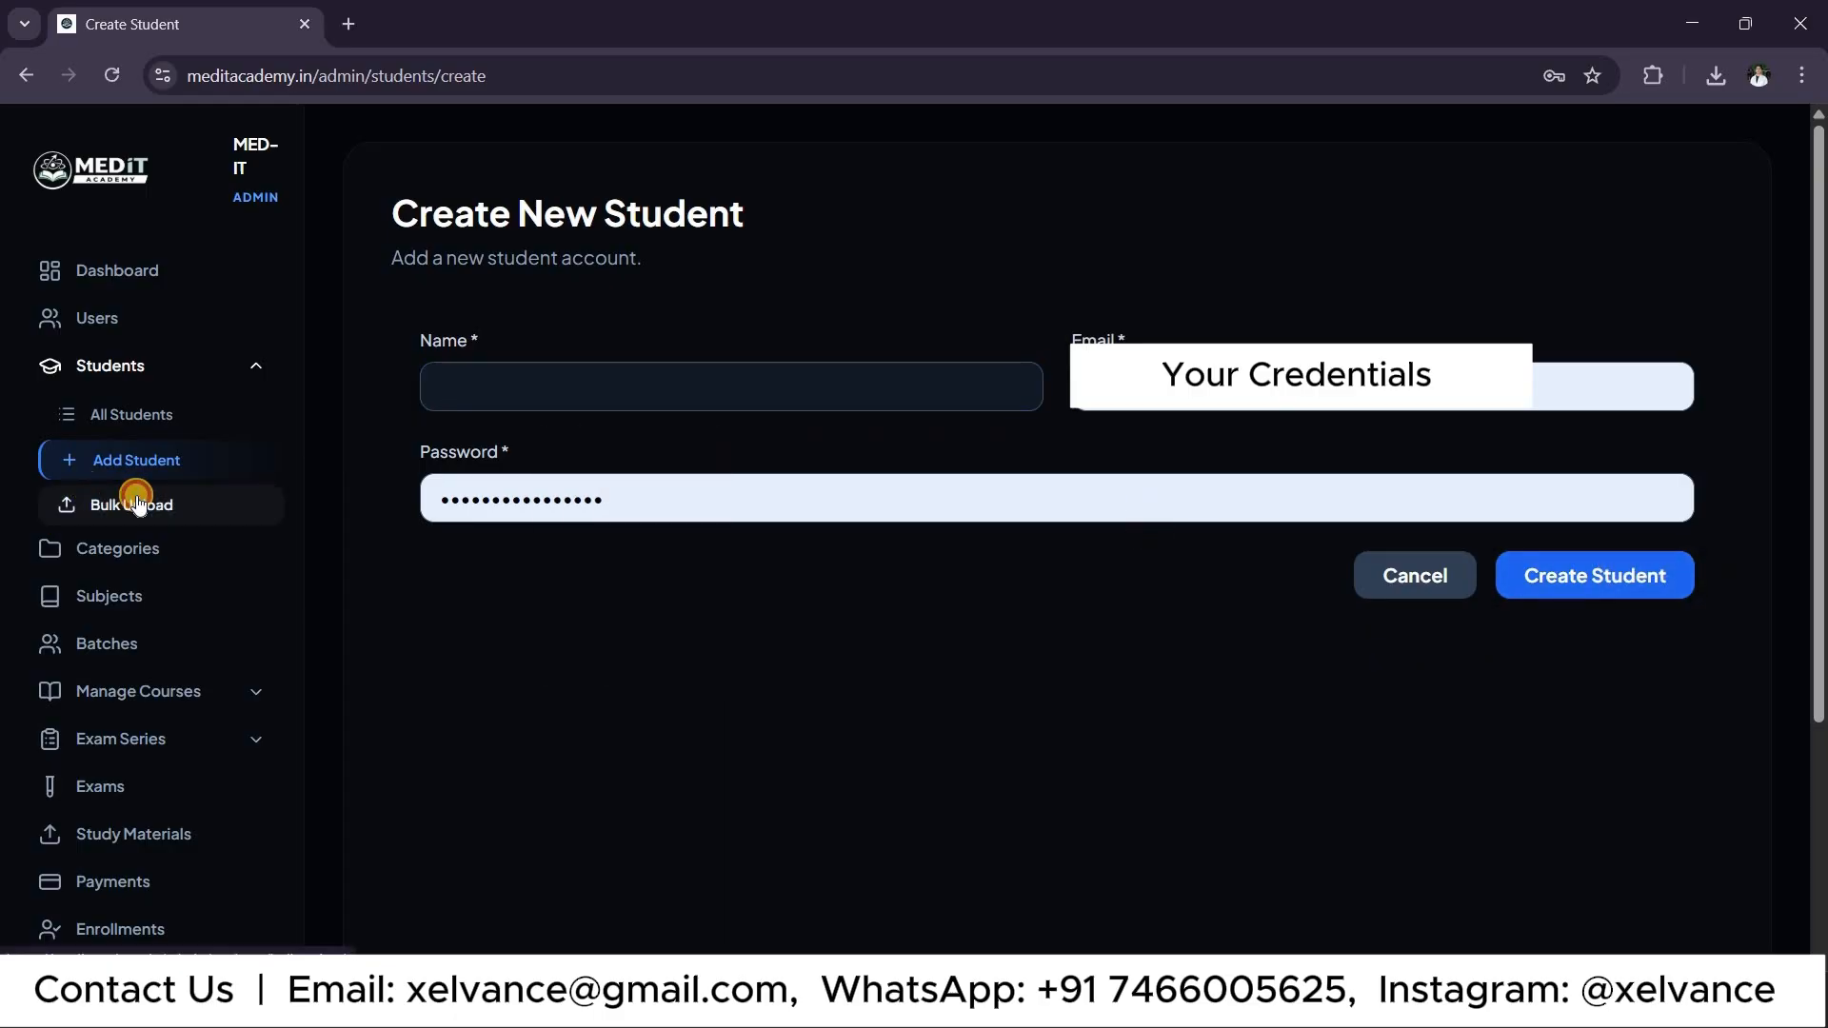
Open Bulk Upload and highlight the example CSV's Name,Email,Password header and name John.
{"action": "left_click", "coordinate": [133, 496]}
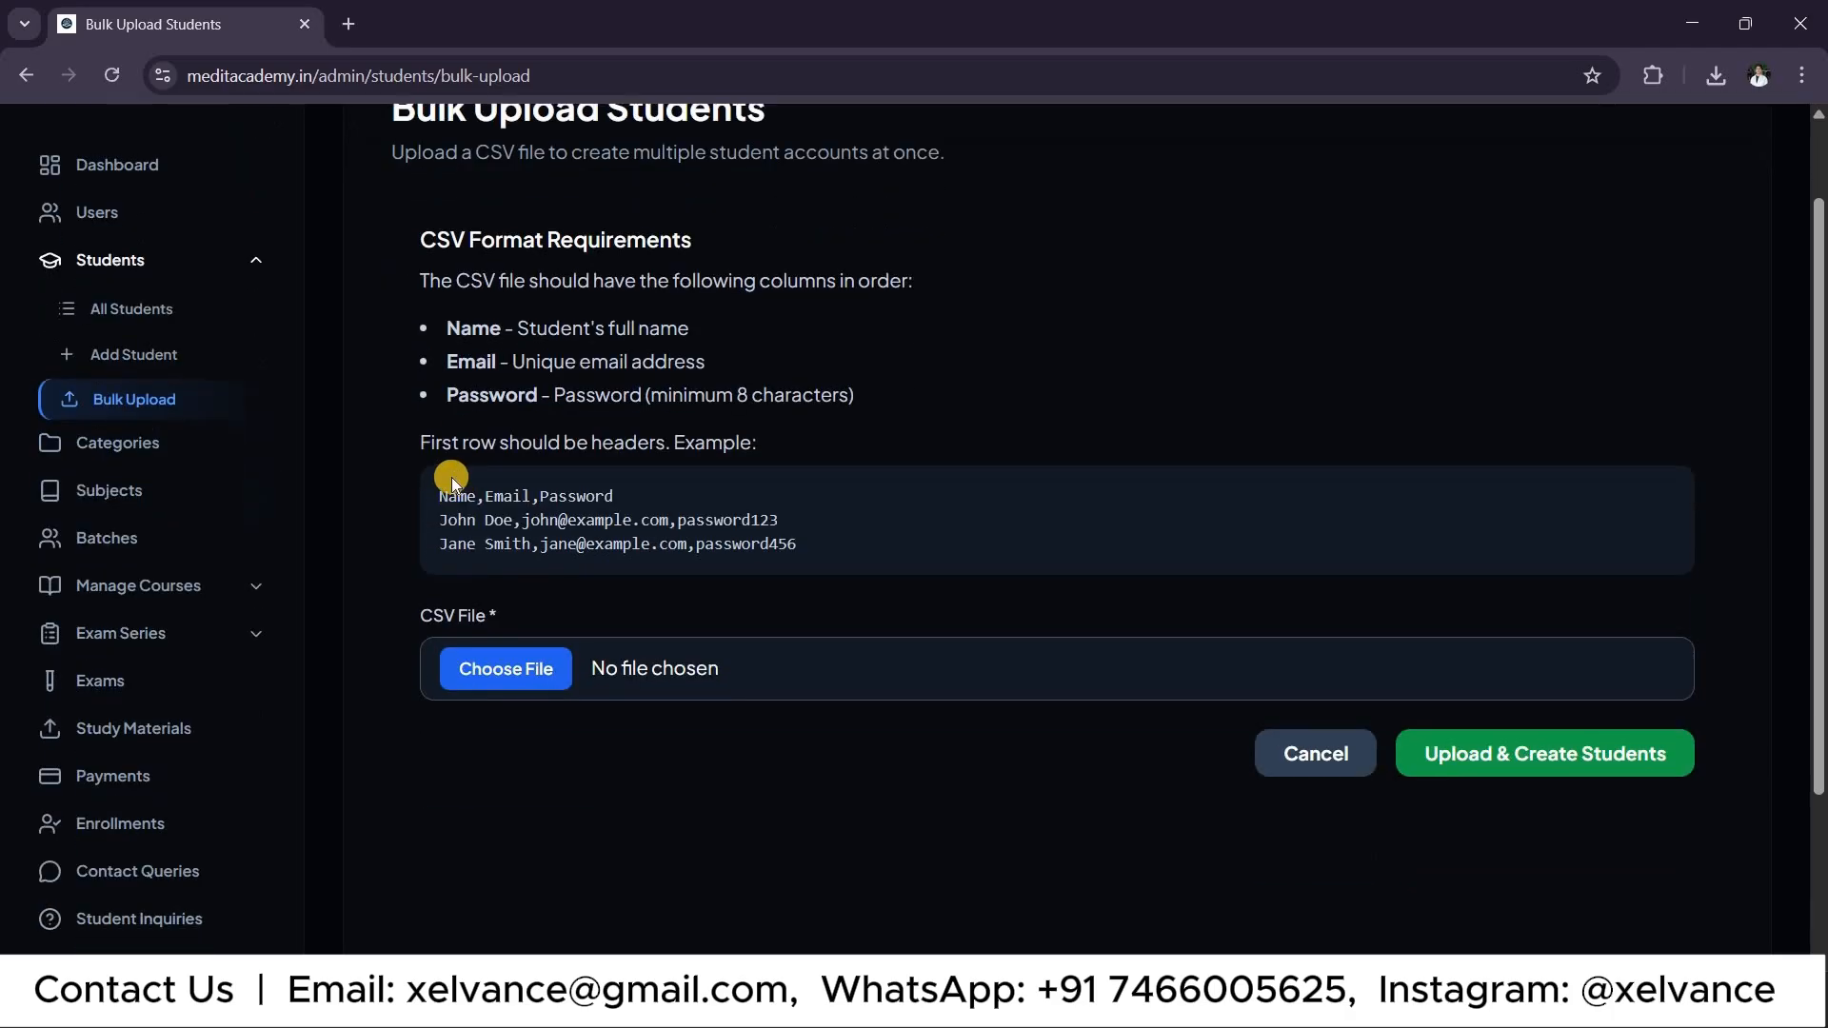
{"action": "scroll", "coordinate": [459, 535], "scroll_direction": "down", "scroll_amount": 1}
{"action": "left_click", "coordinate": [780, 538]}
{"action": "triple_click", "coordinate": [781, 538]}
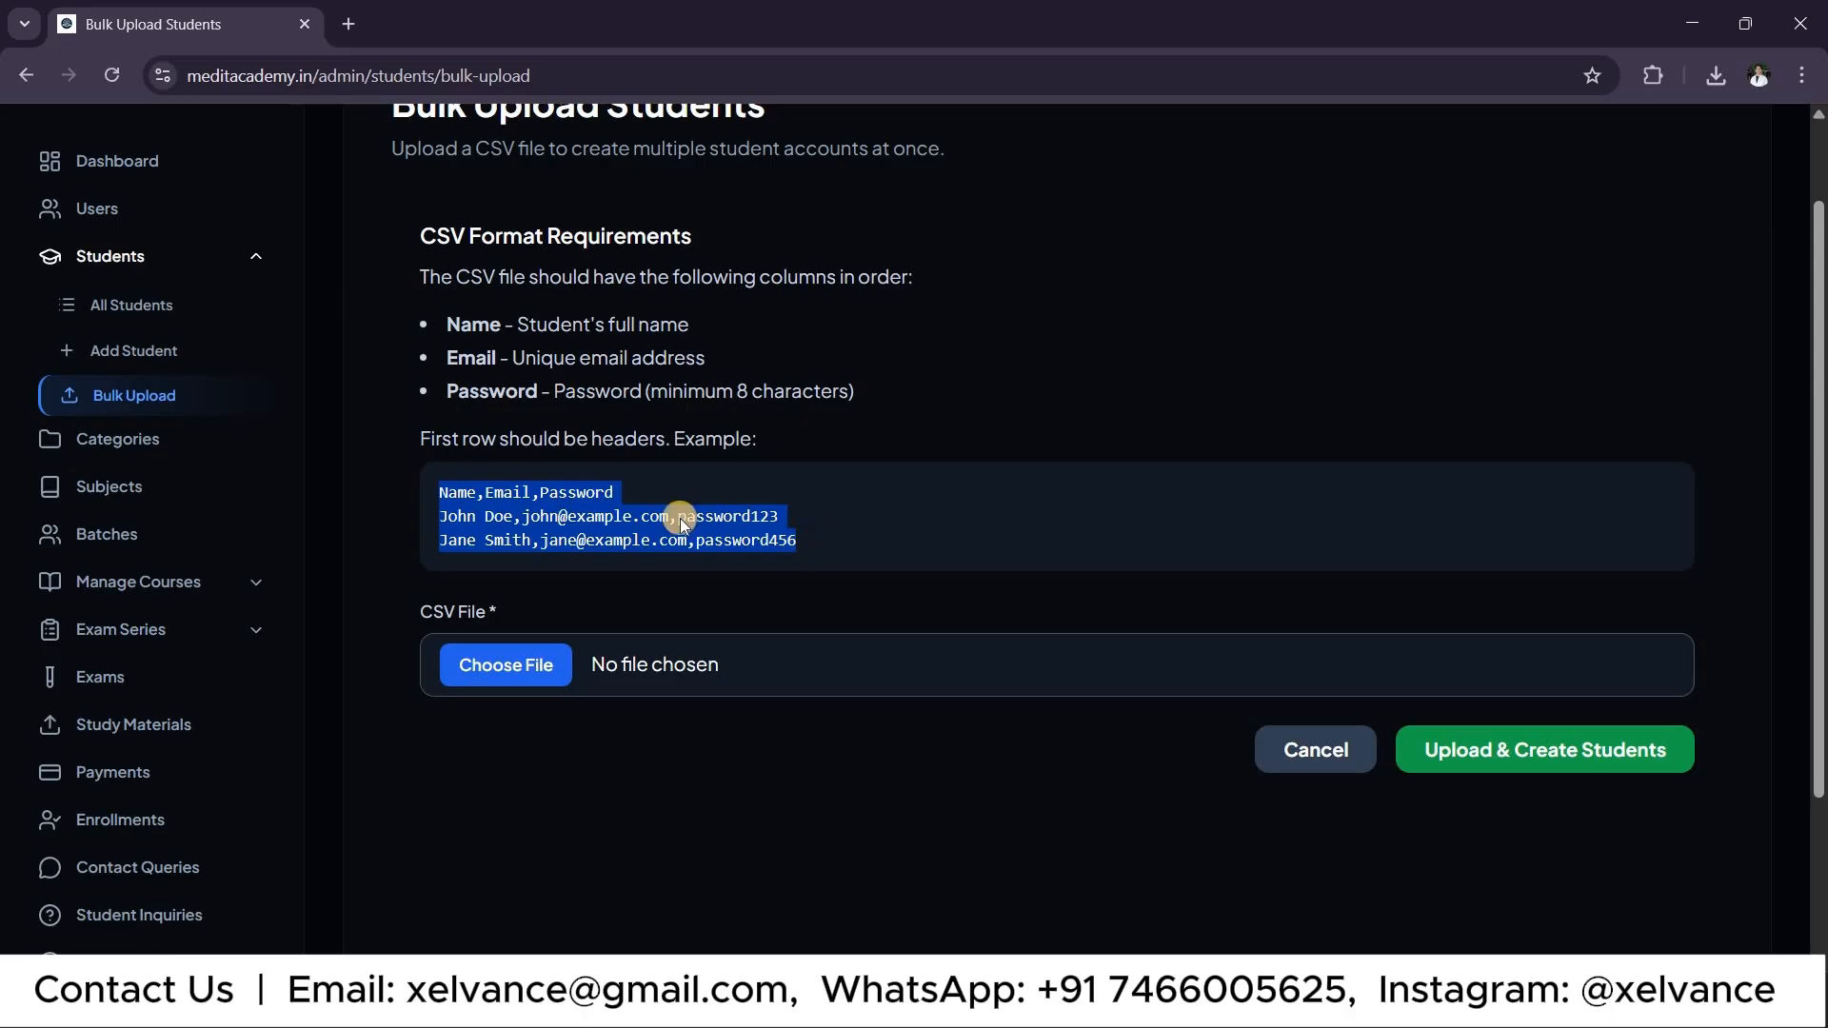
{"action": "left_click", "coordinate": [440, 481]}
{"action": "left_click", "coordinate": [620, 486], "text": "shift"}
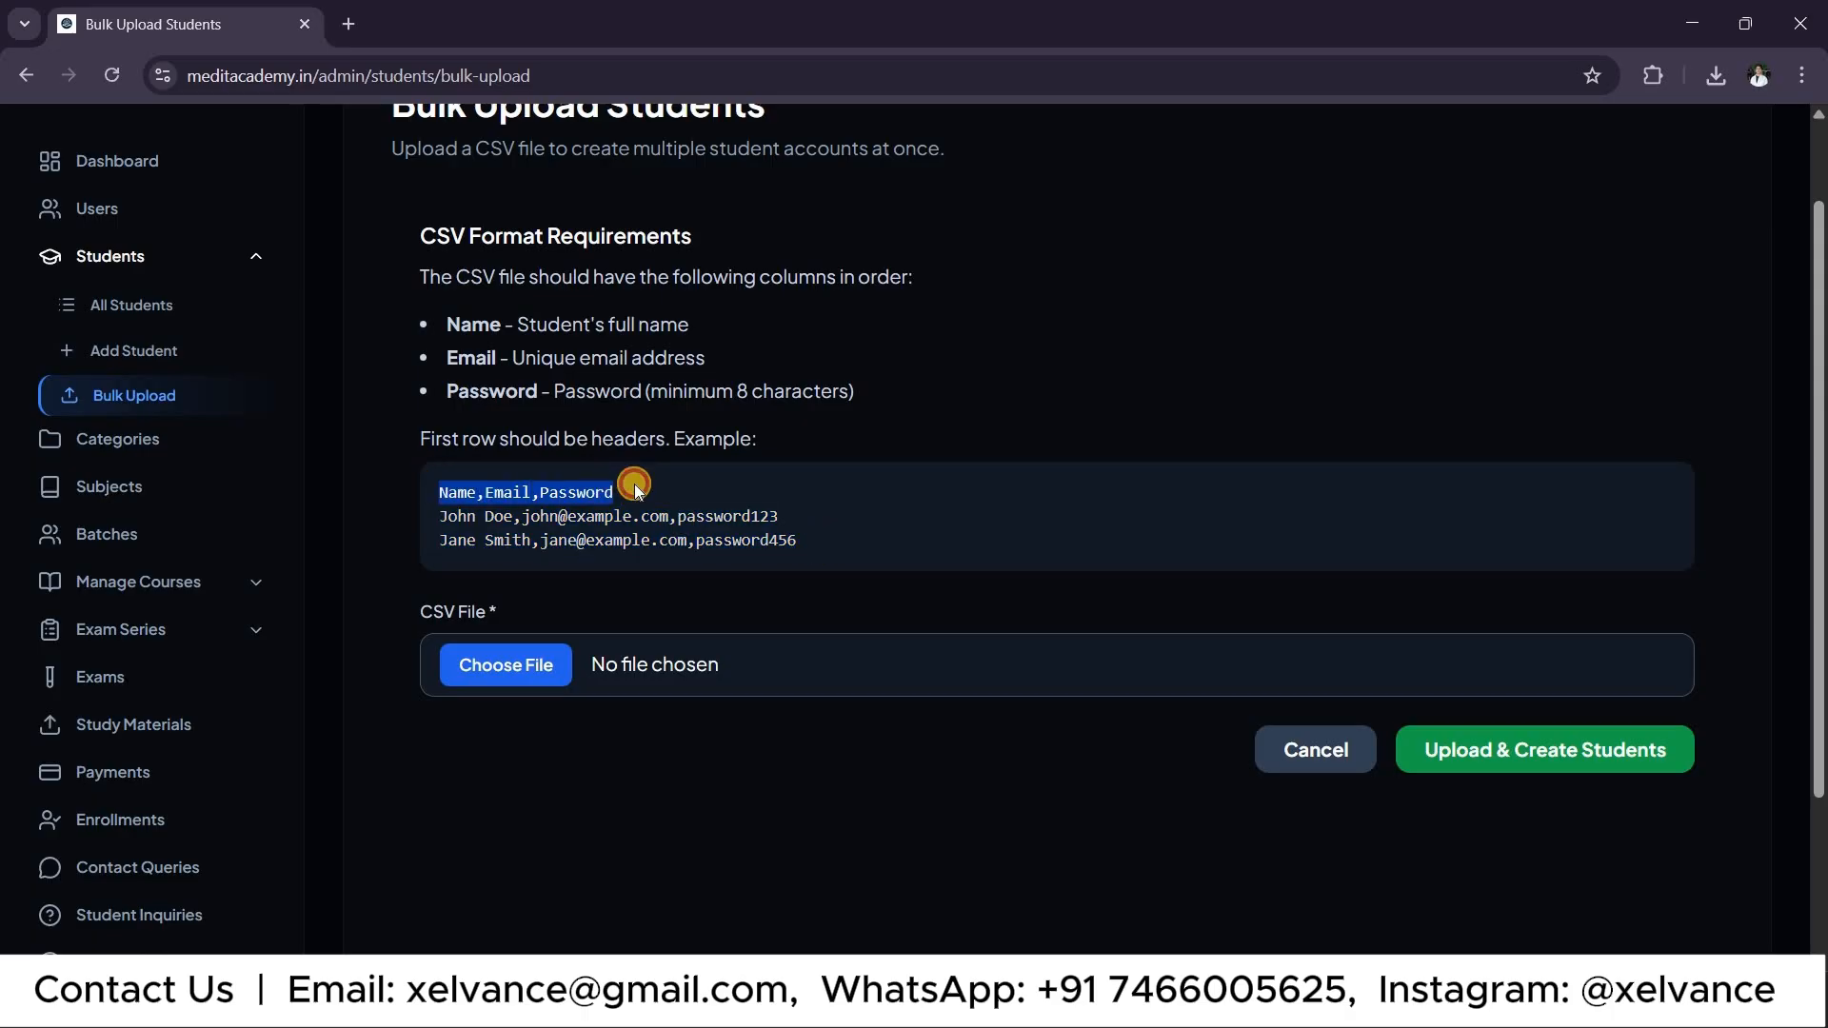
{"action": "left_click", "coordinate": [436, 519]}
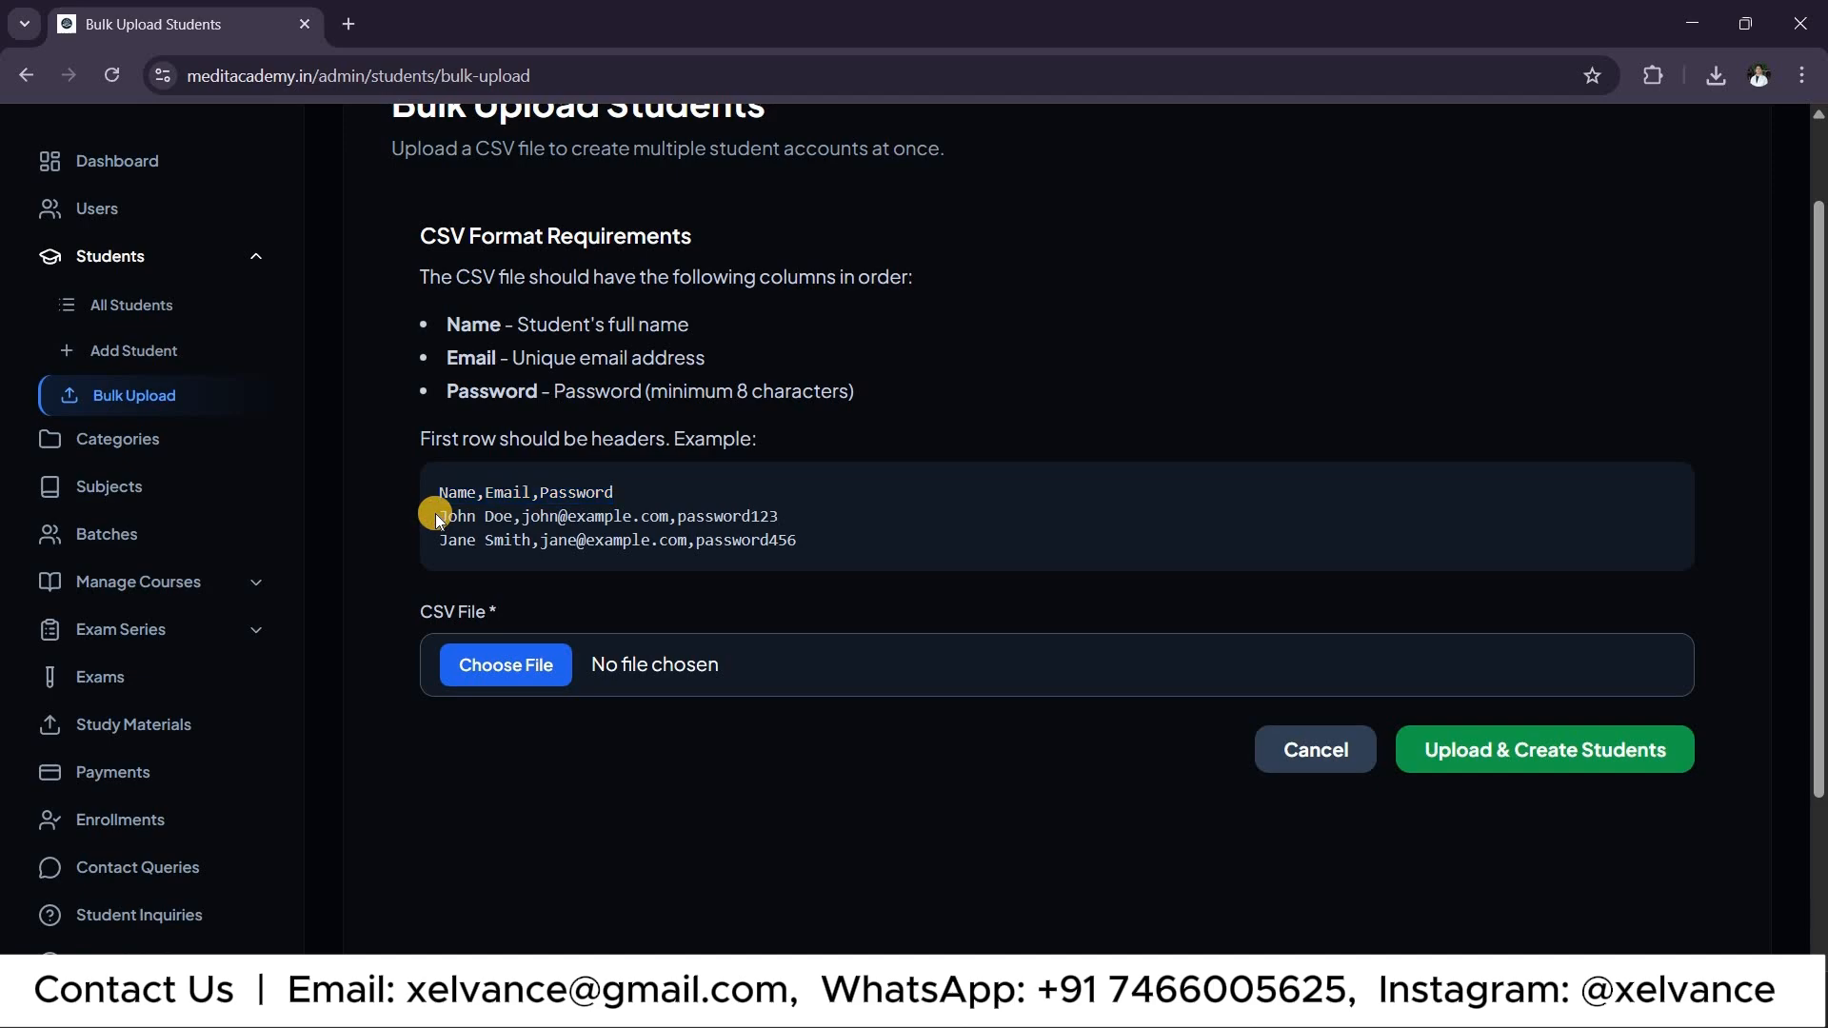
{"action": "double_click", "coordinate": [439, 516]}
{"action": "scroll", "coordinate": [744, 381], "scroll_direction": "up", "scroll_amount": 2}
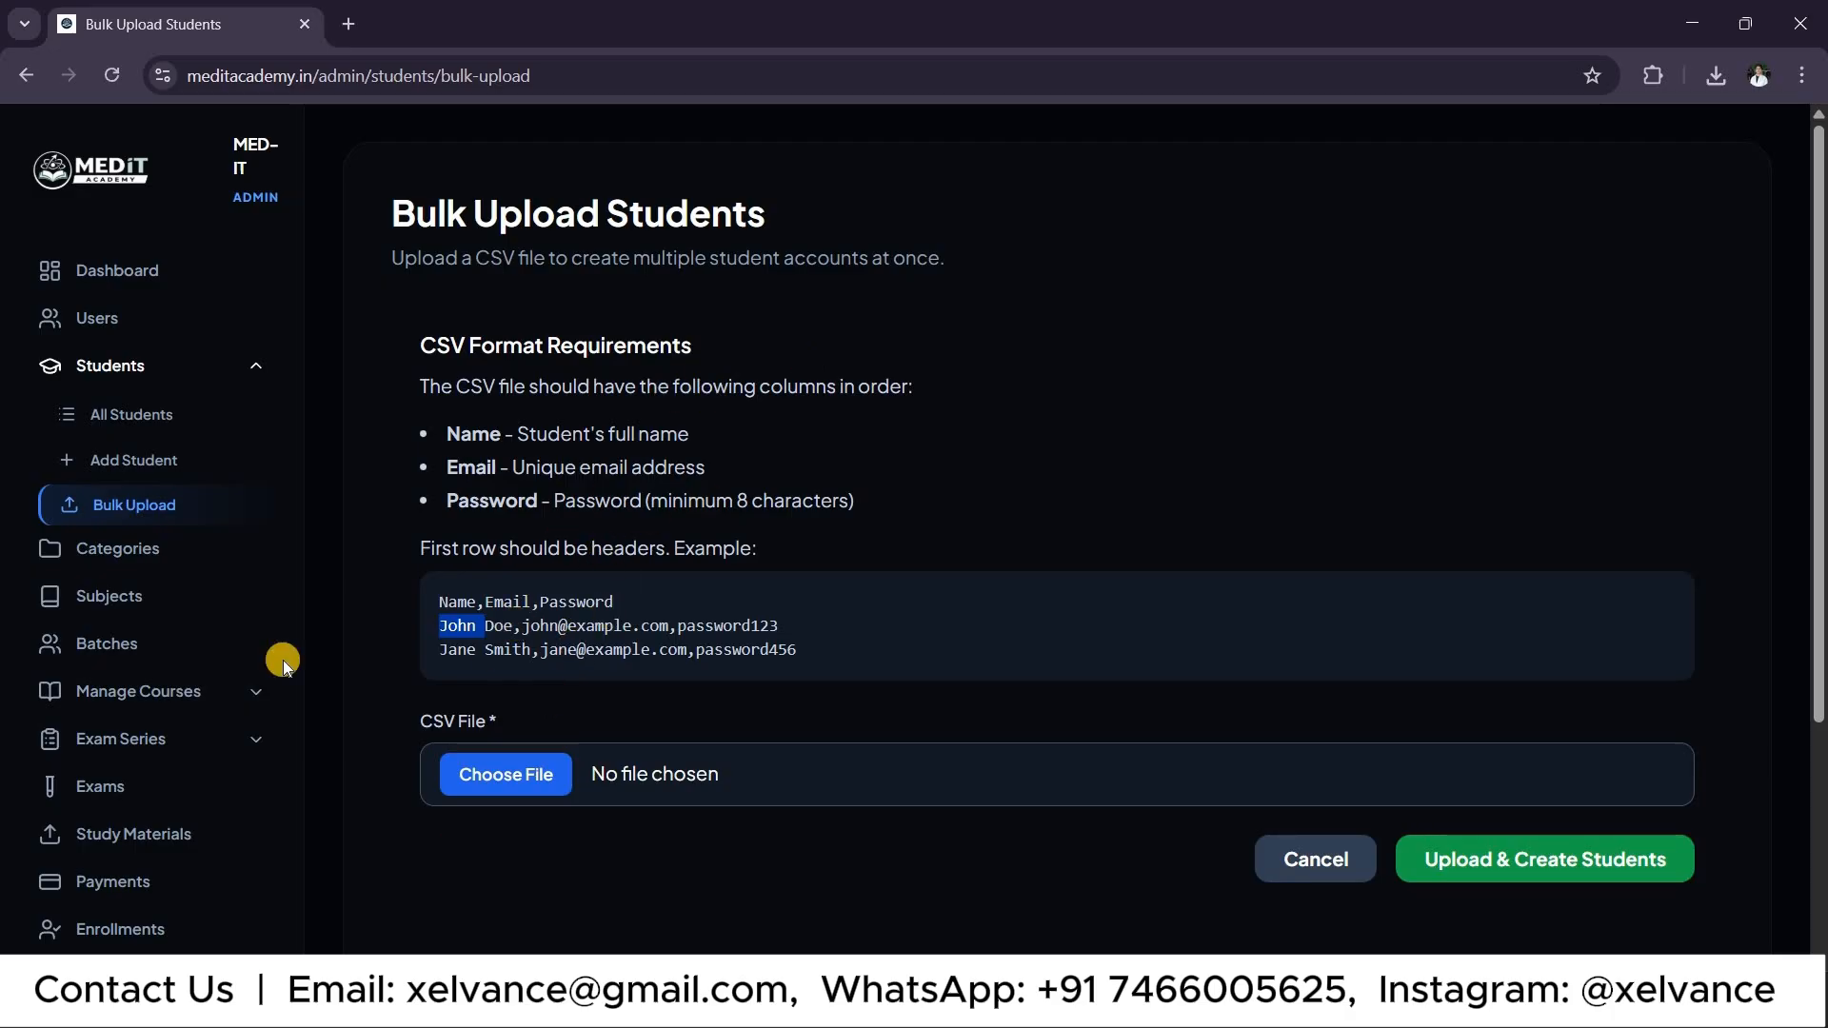
Create a category named Chemistry beside Physics, then go to the Subjects page.
{"action": "left_click", "coordinate": [165, 561]}
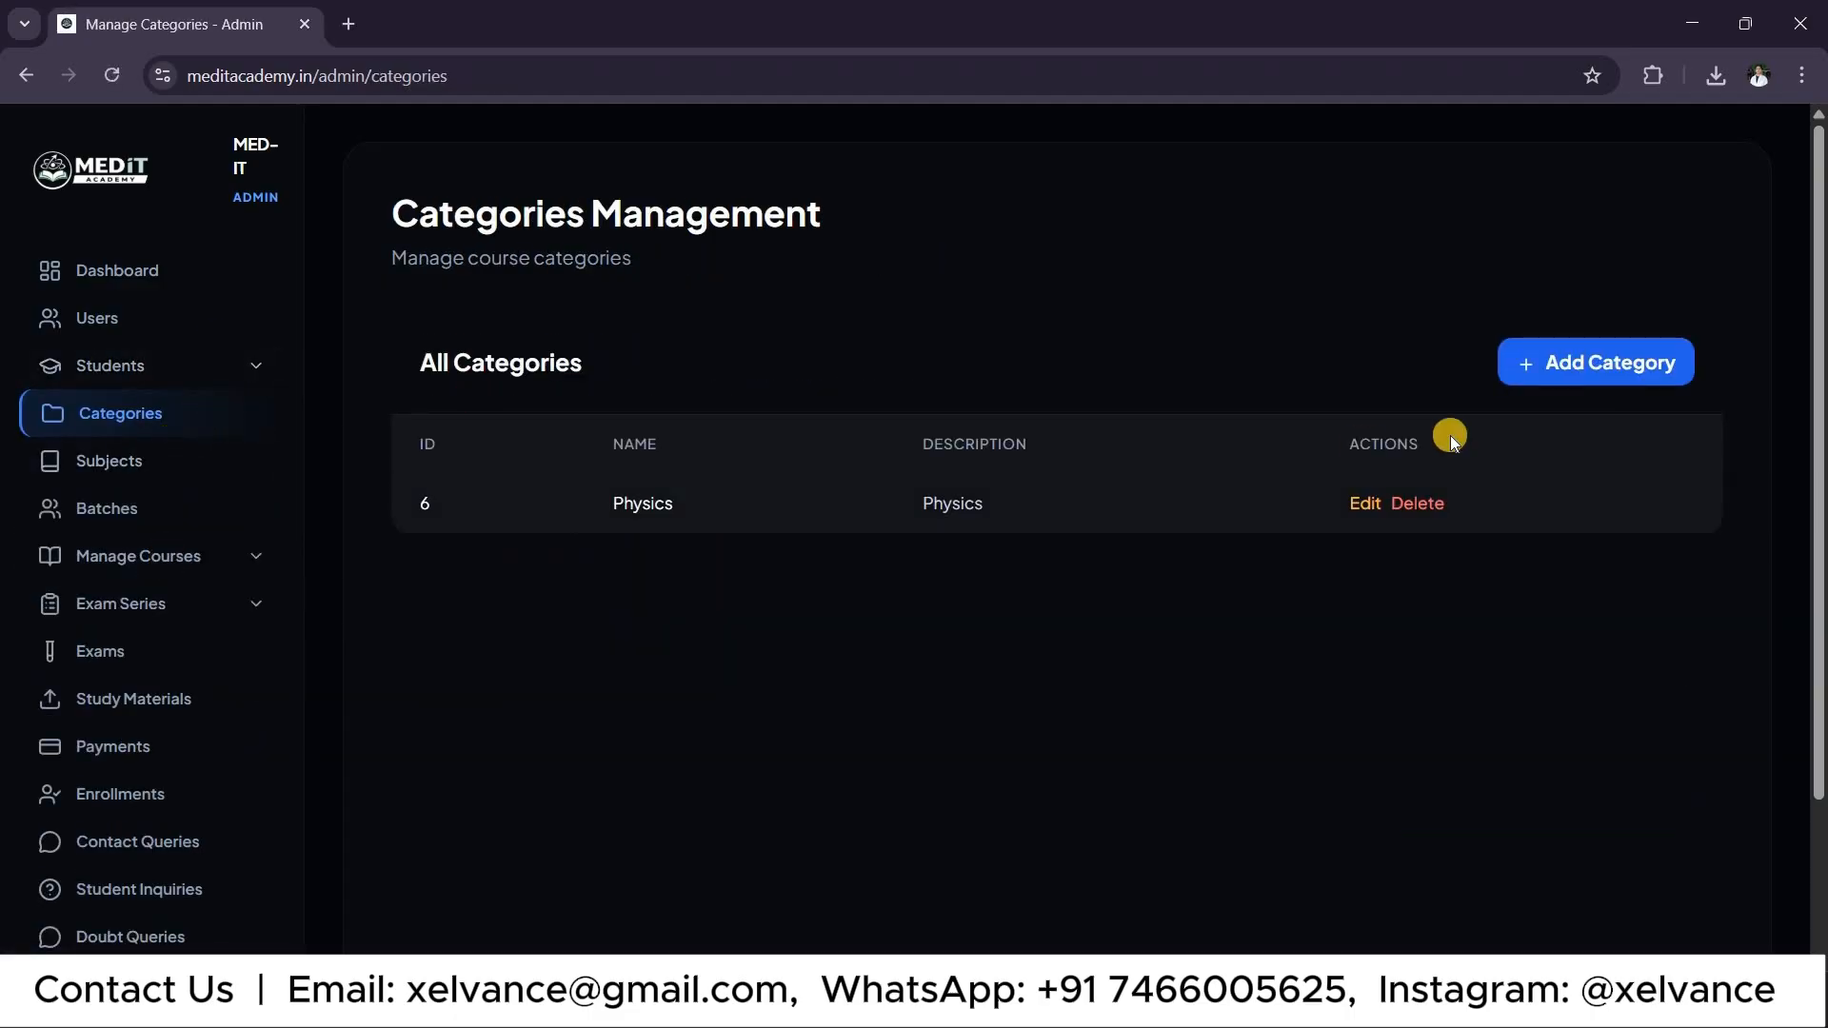
{"action": "left_click", "coordinate": [1518, 377]}
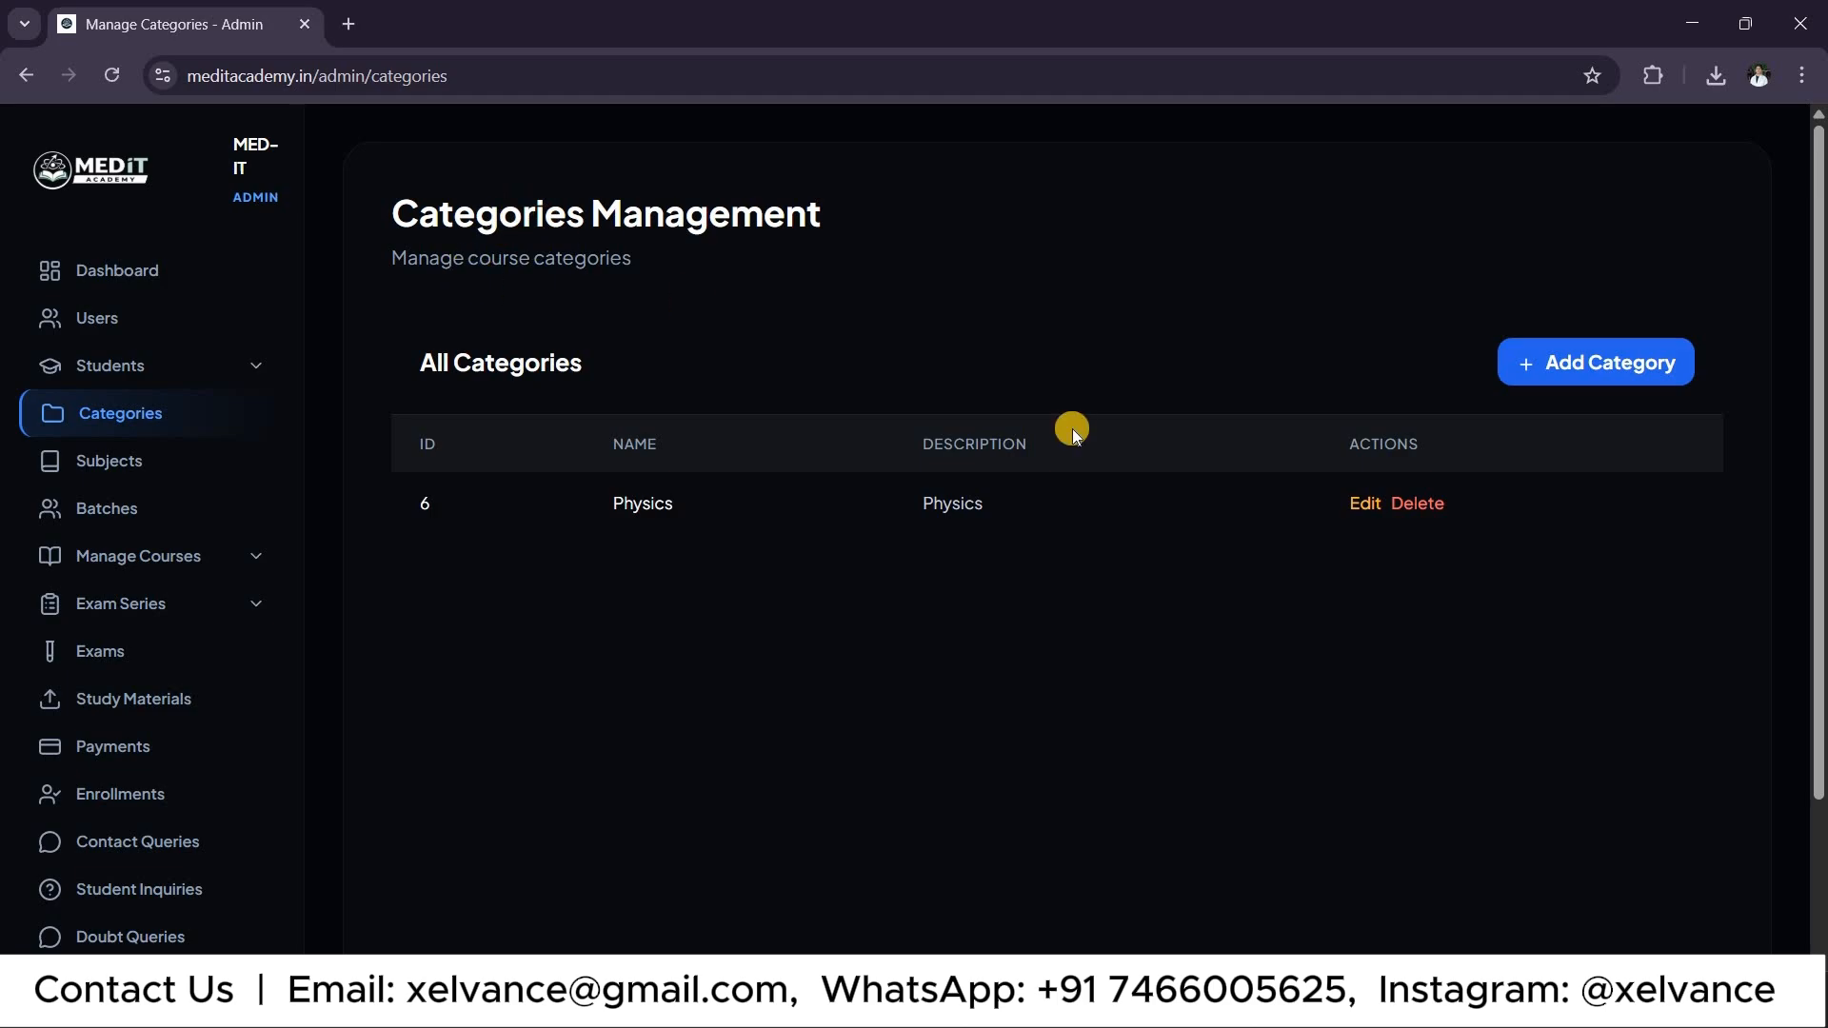
{"action": "left_click", "coordinate": [1609, 367]}
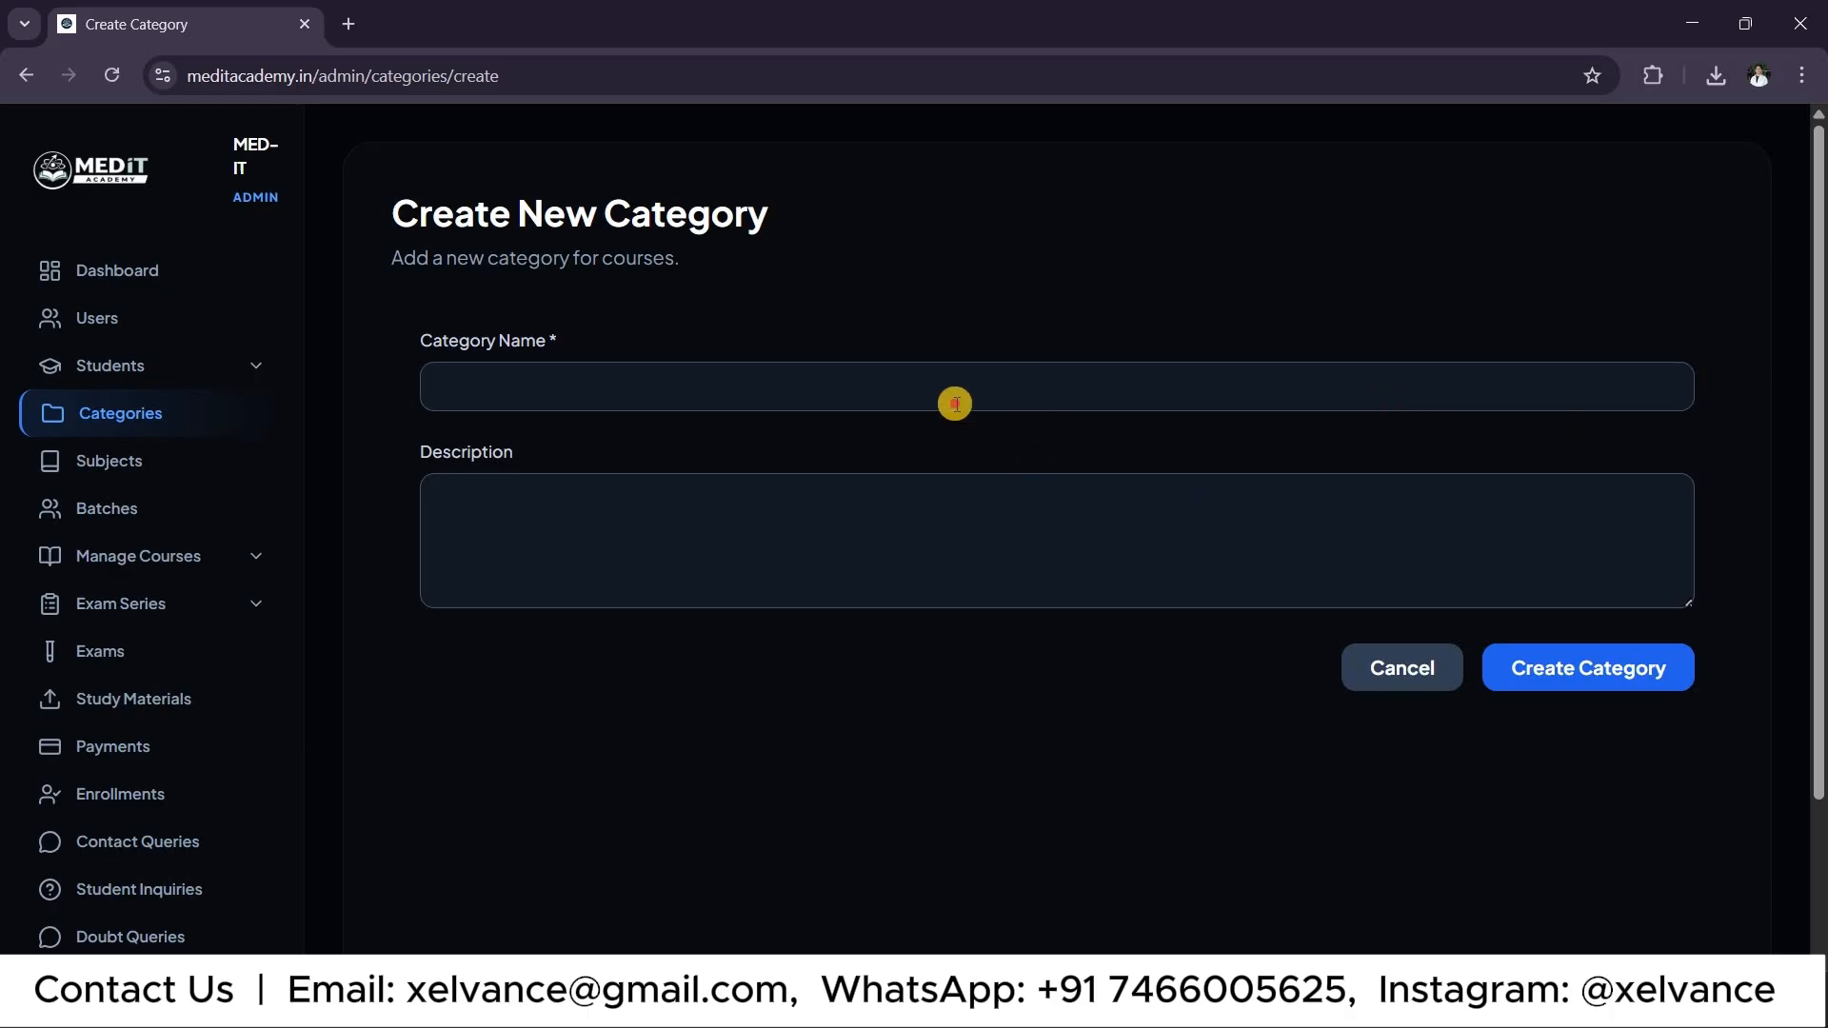
{"action": "left_click", "coordinate": [767, 367]}
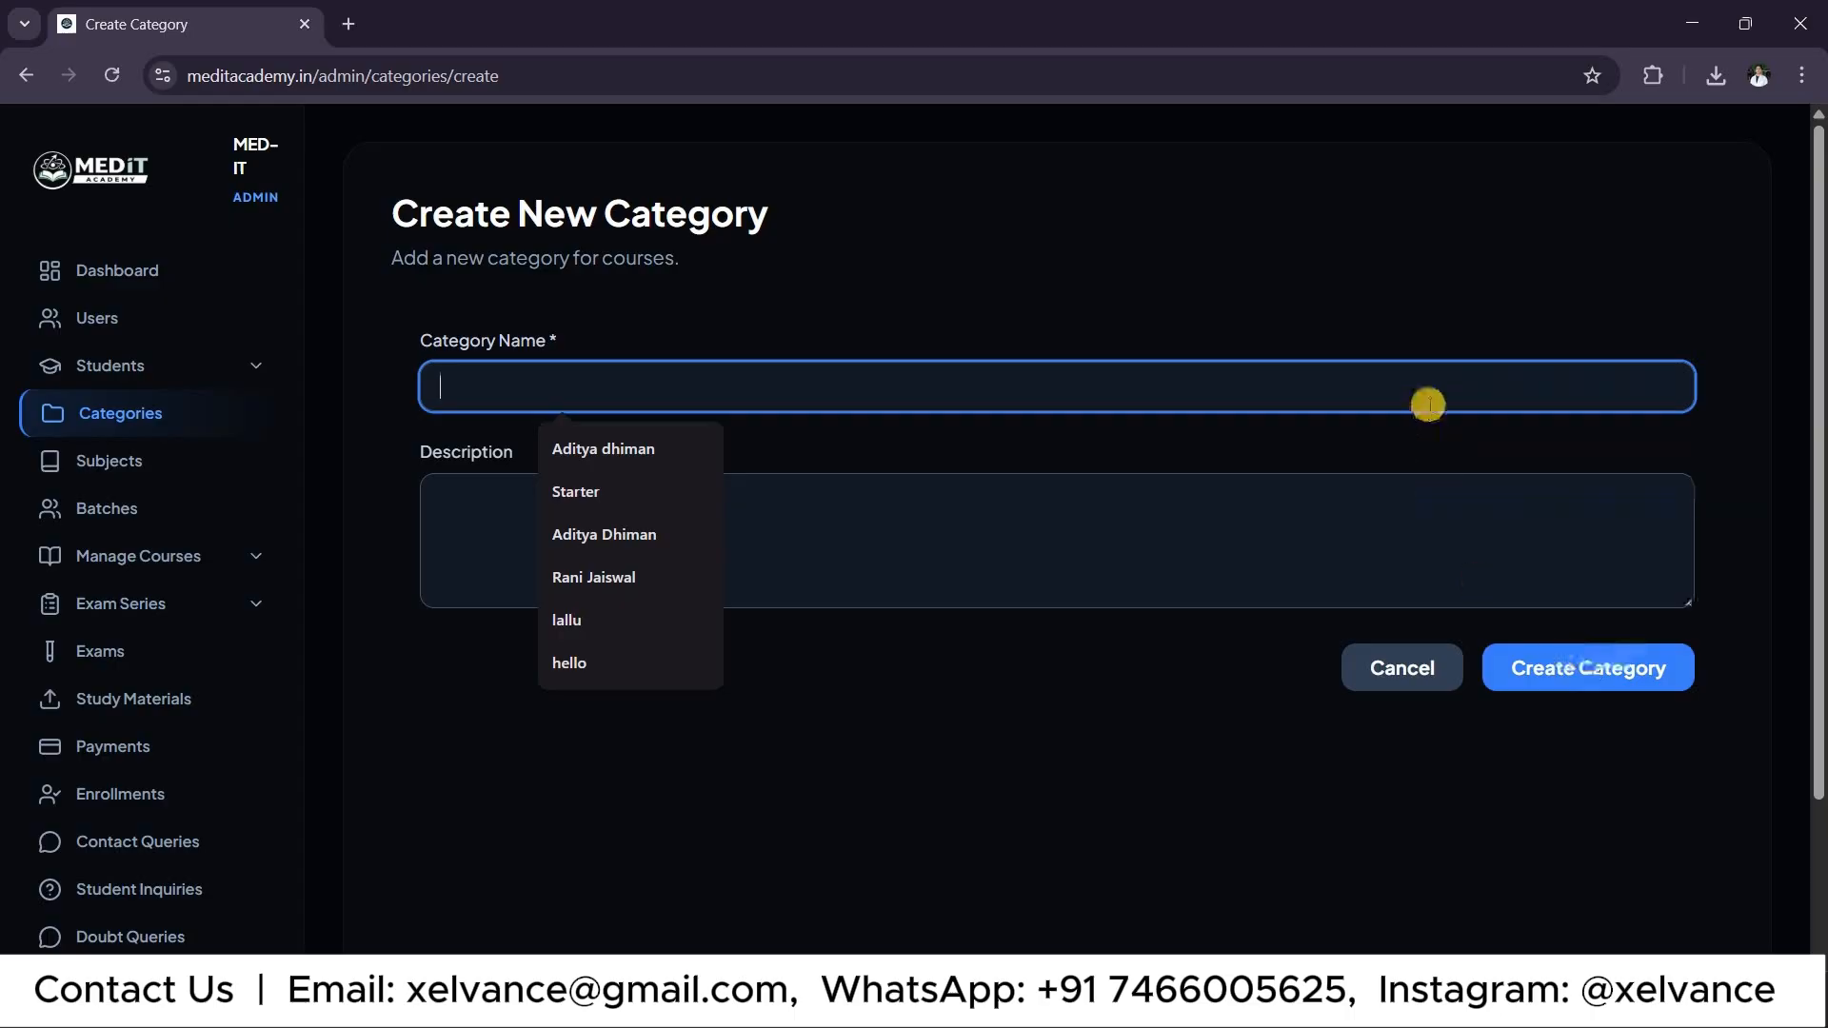
{"action": "type", "text": "Chem"}
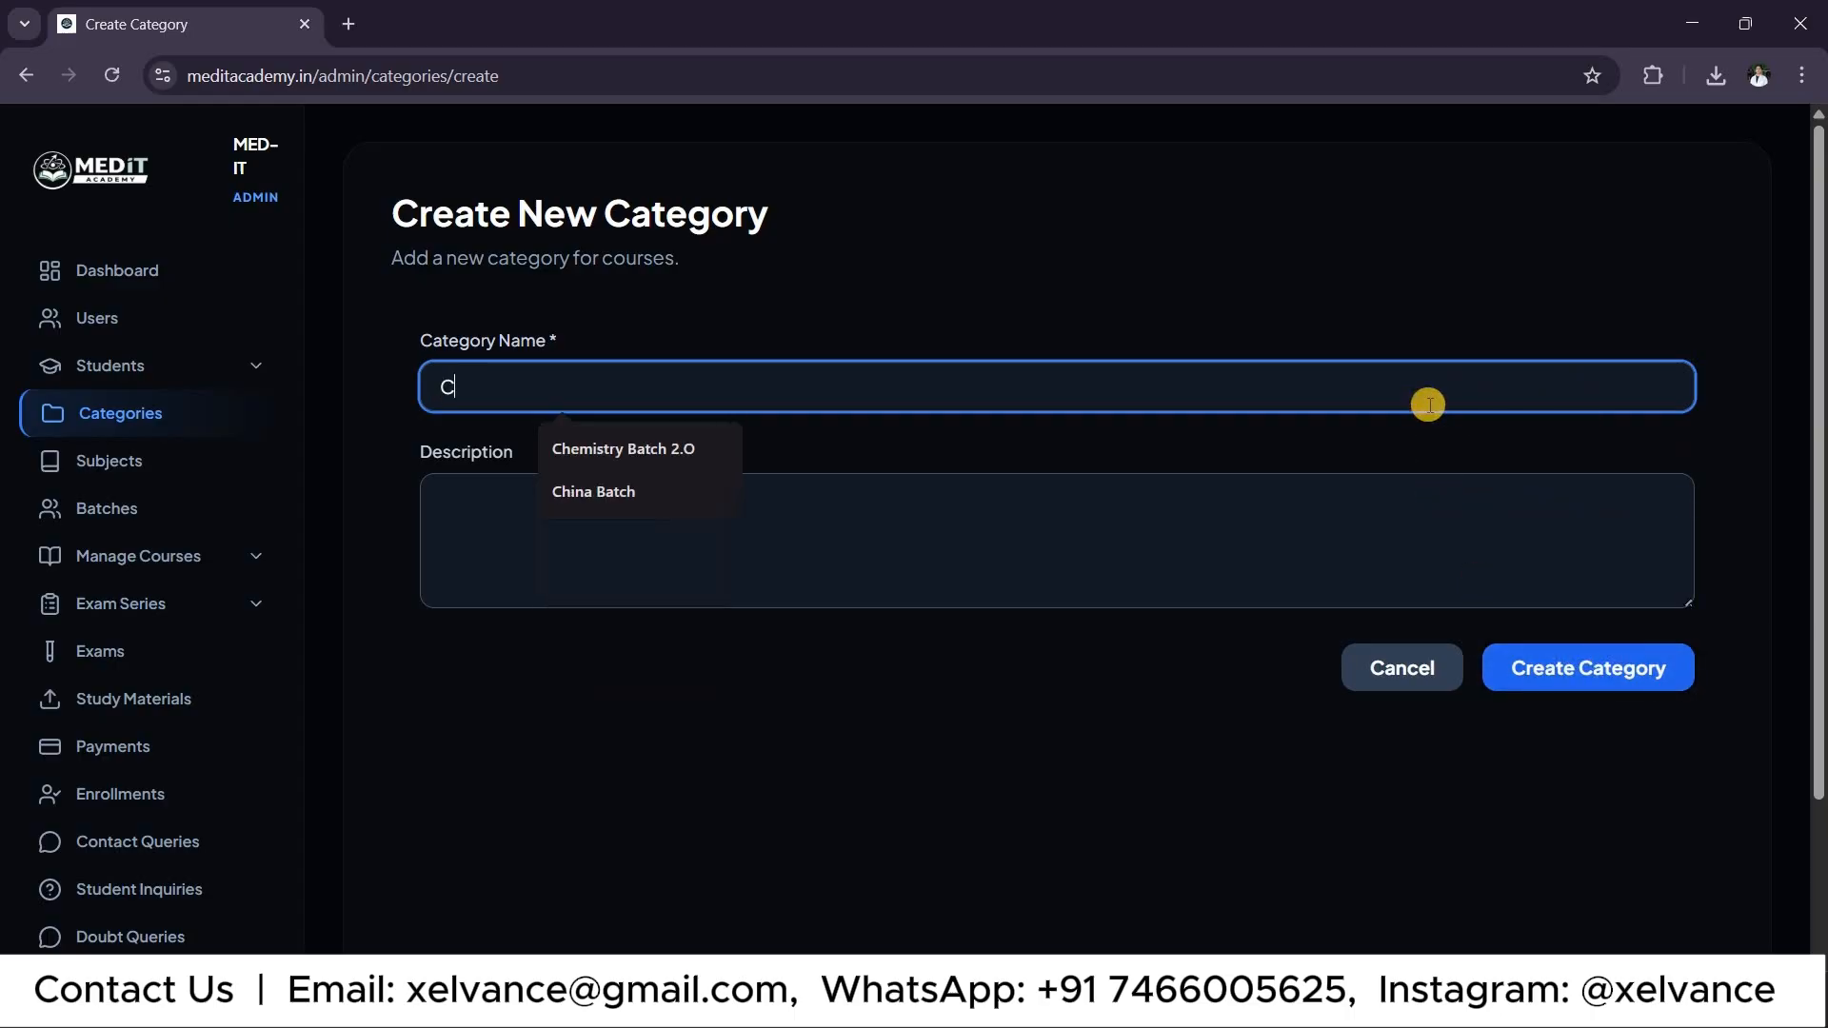
{"action": "key", "text": "BackSpace"}
{"action": "key", "text": "BackSpace"}
{"action": "key", "text": "BackSpace"}
{"action": "type", "text": "hme"}
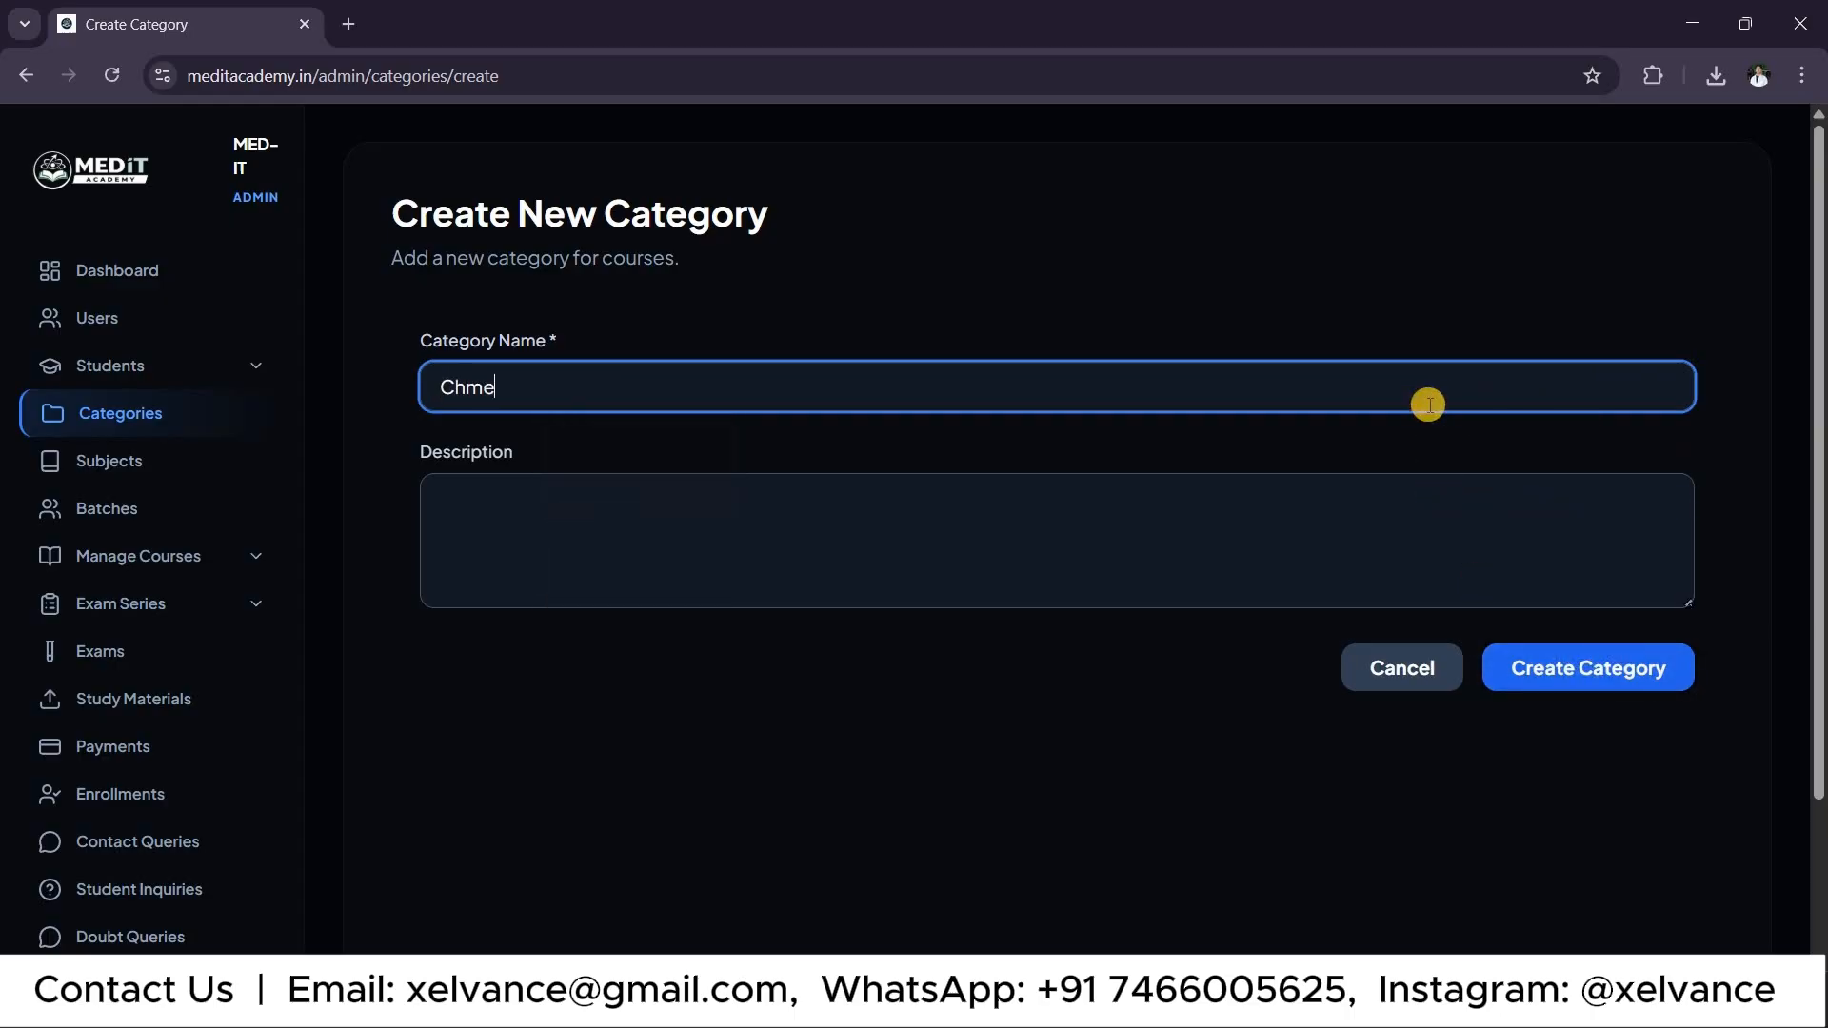
{"action": "key", "text": "BackSpace"}
{"action": "key", "text": "BackSpace"}
{"action": "type", "text": "es"}
{"action": "key", "text": "BackSpace"}
{"action": "type", "text": "mistry"}
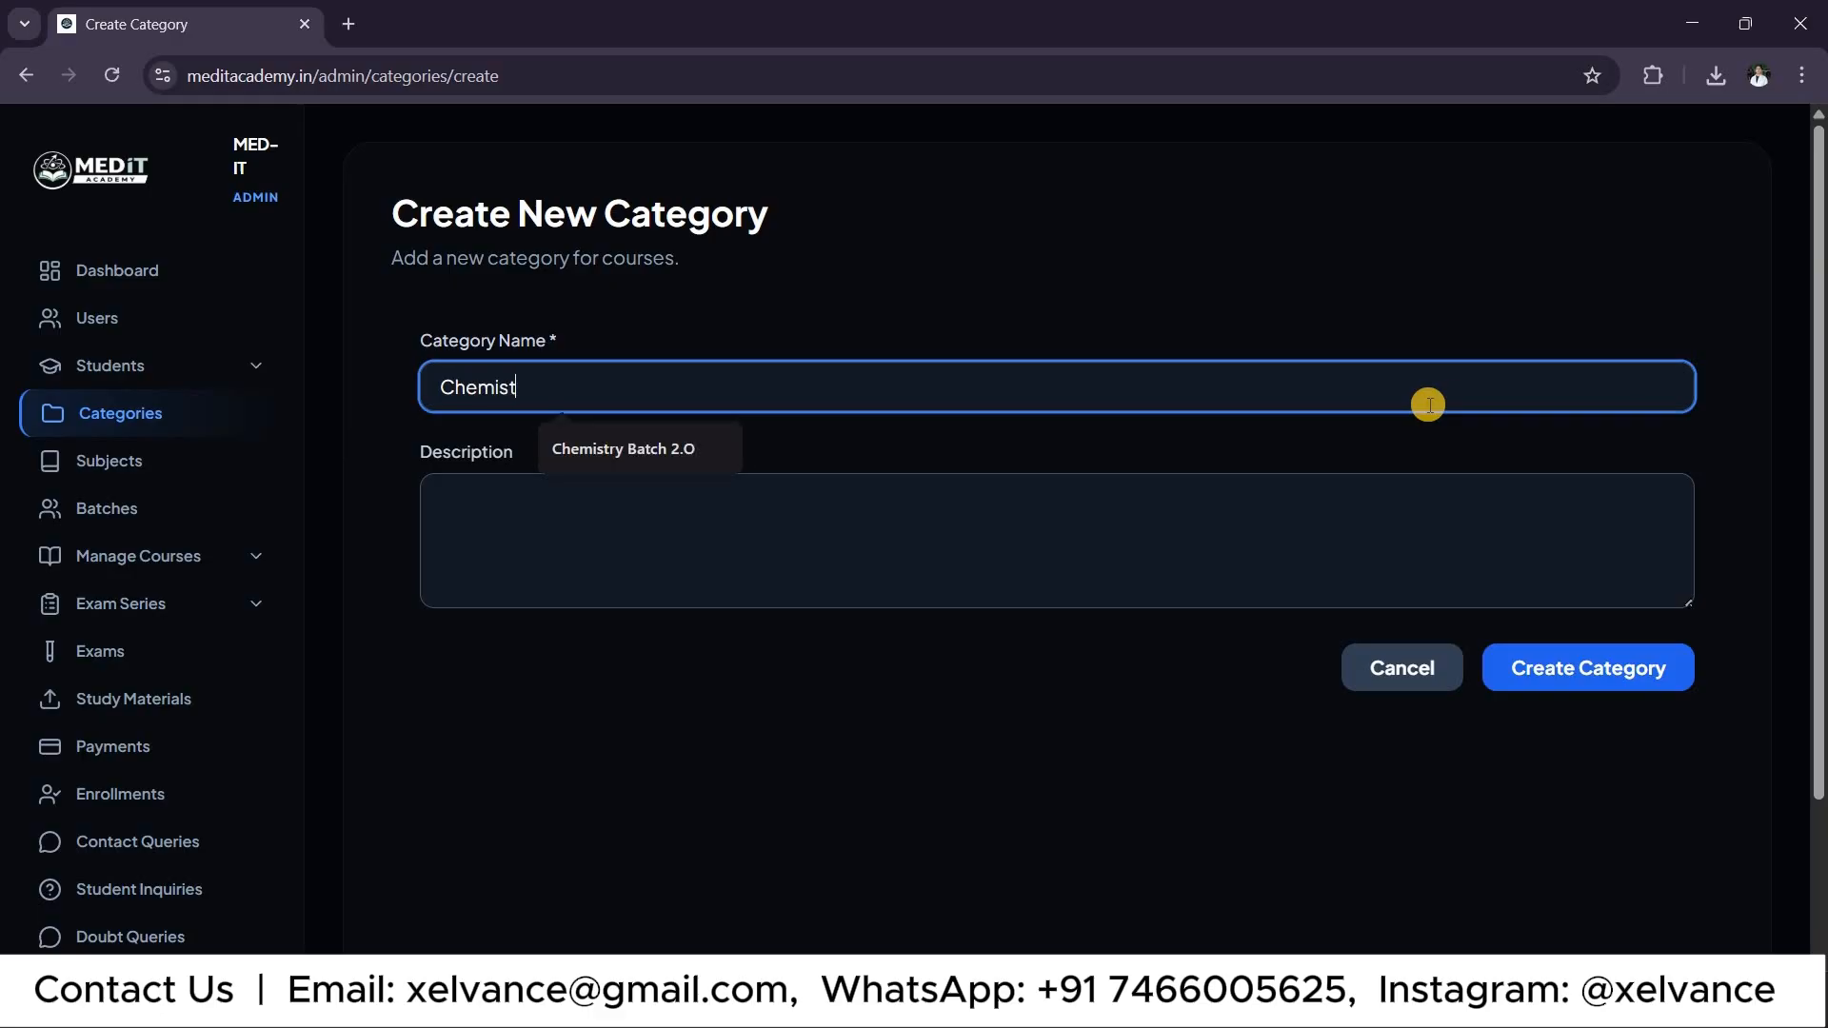
{"action": "left_click", "coordinate": [1622, 646]}
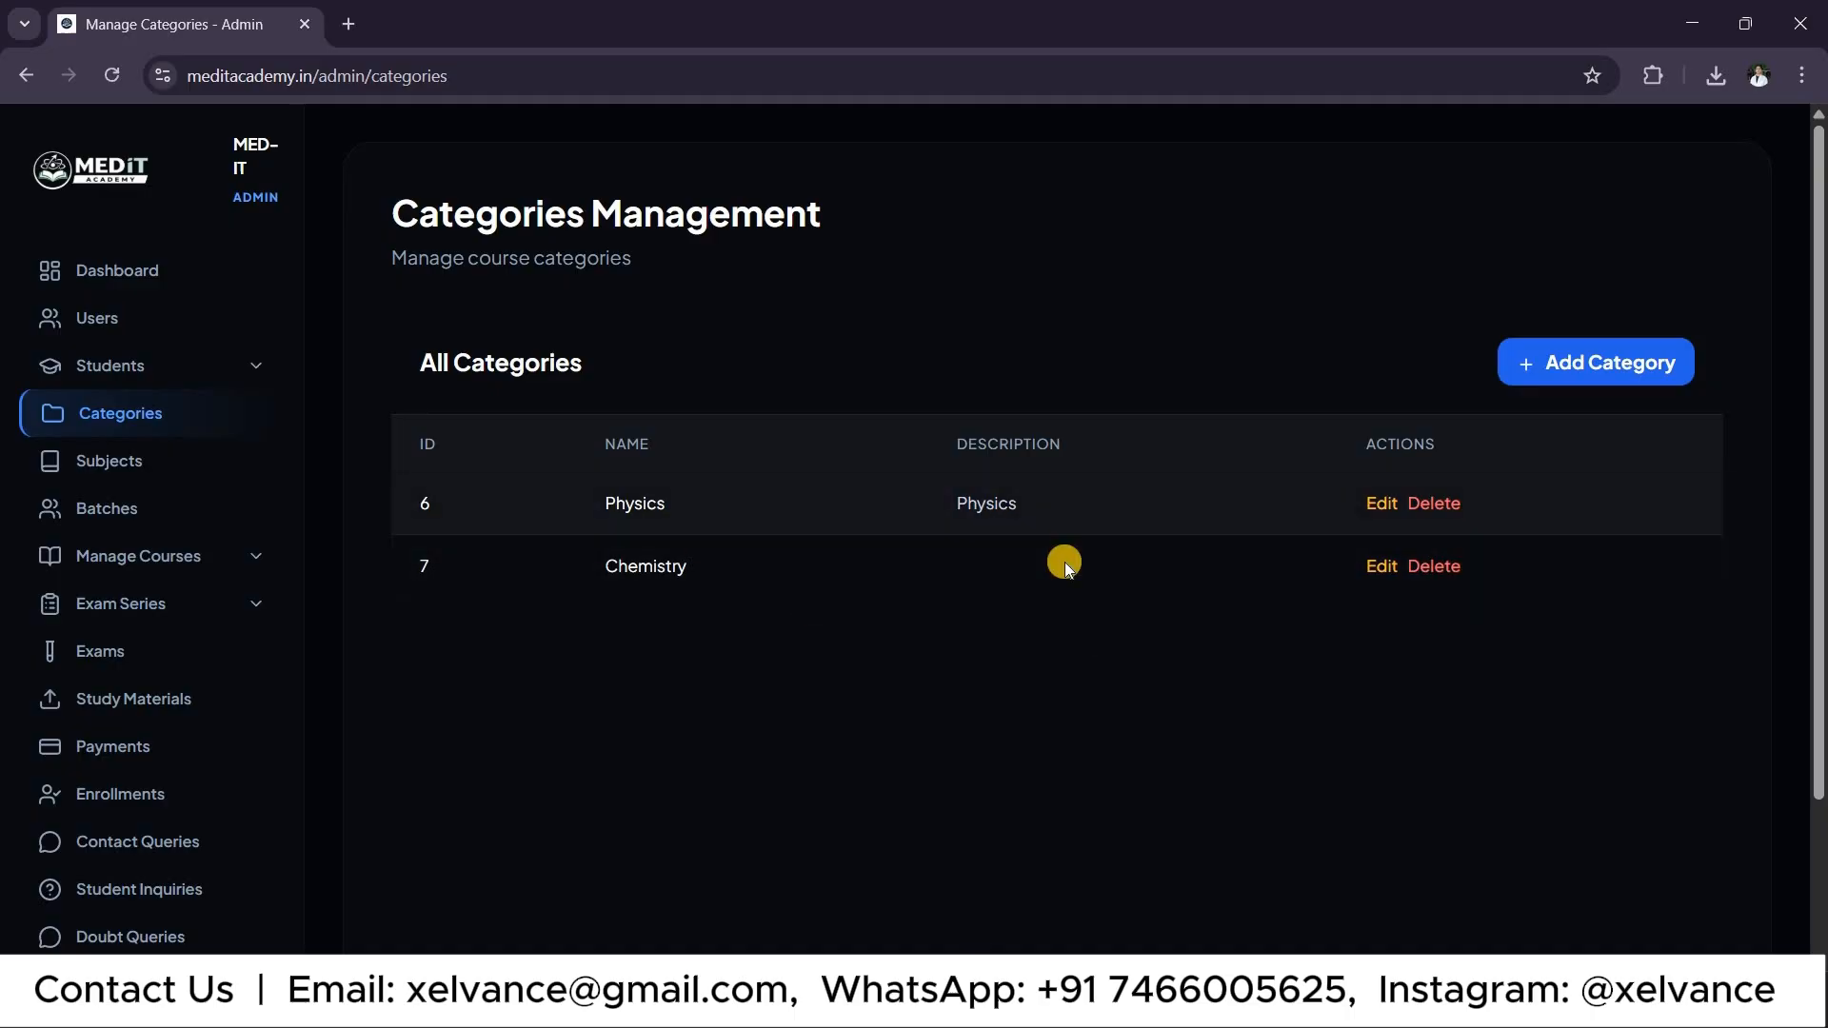
{"action": "left_click", "coordinate": [162, 457]}
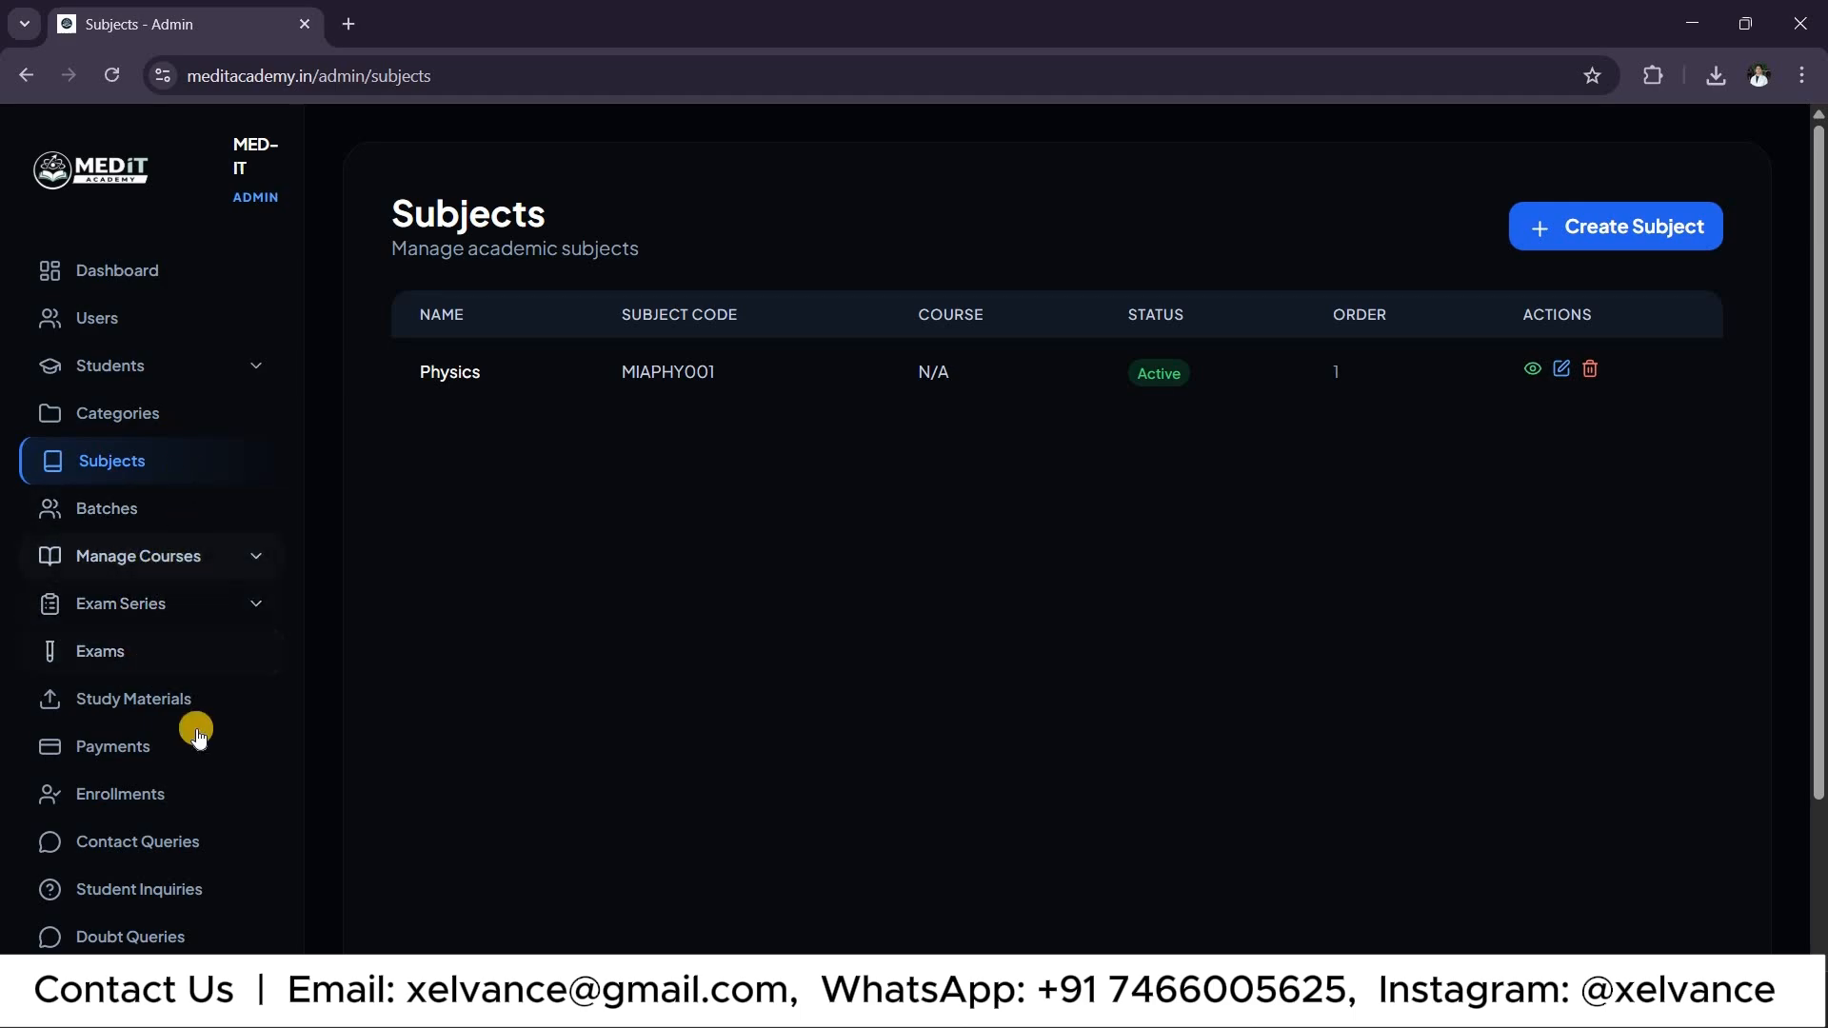
Add subject Chemistry with code CHEM002, then switch to the Batches list.
{"action": "left_click", "coordinate": [1621, 238]}
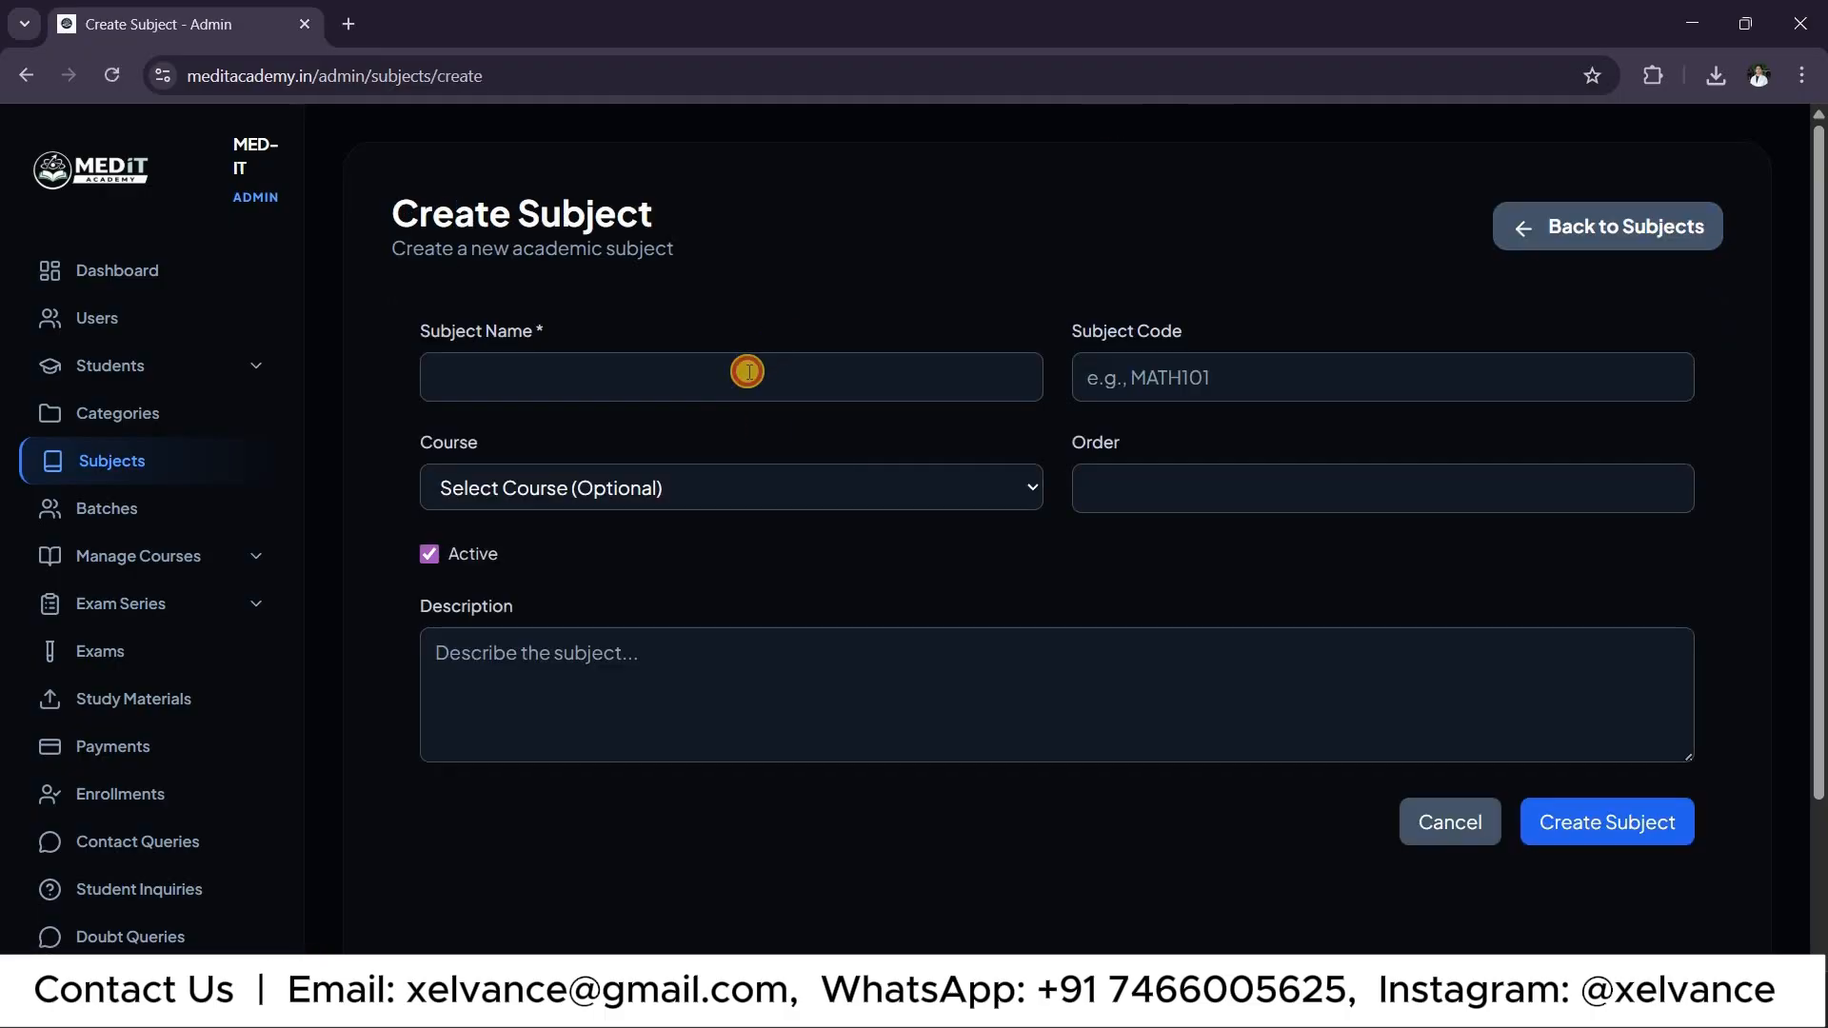
{"action": "left_click", "coordinate": [747, 373]}
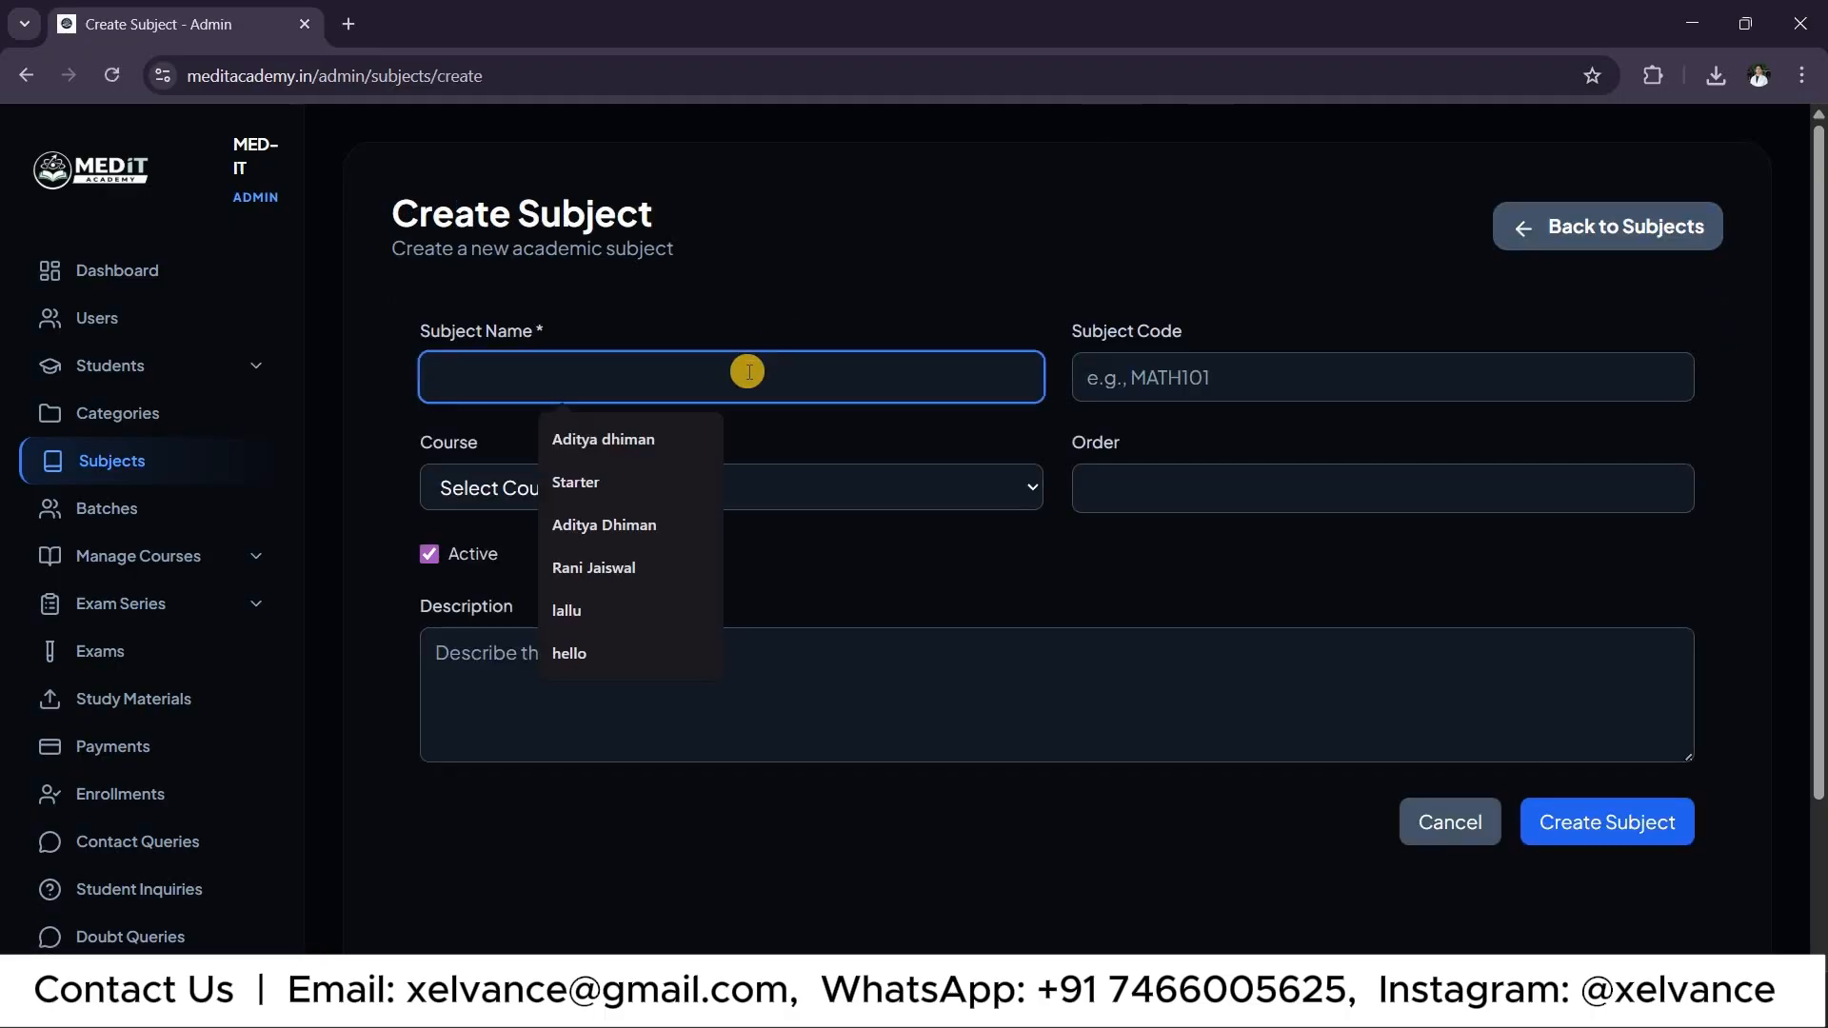
{"action": "type", "text": "emistry"}
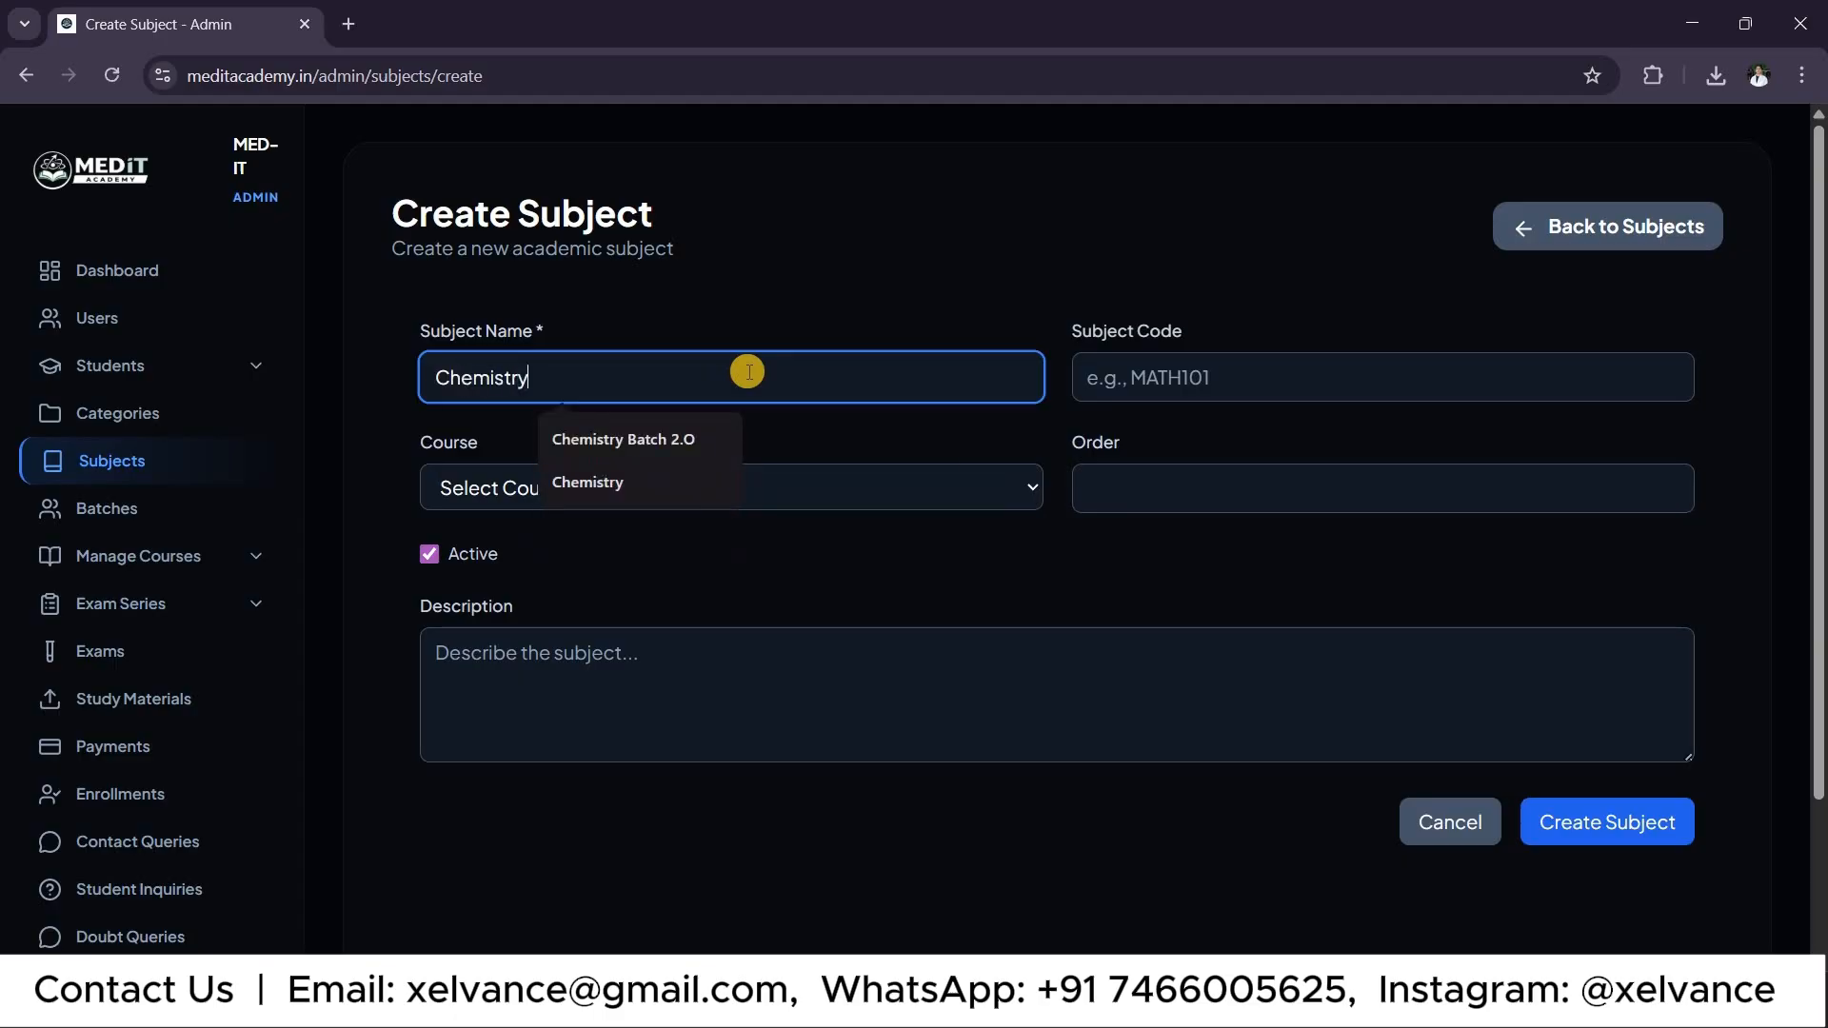
{"action": "key", "text": "Tab"}
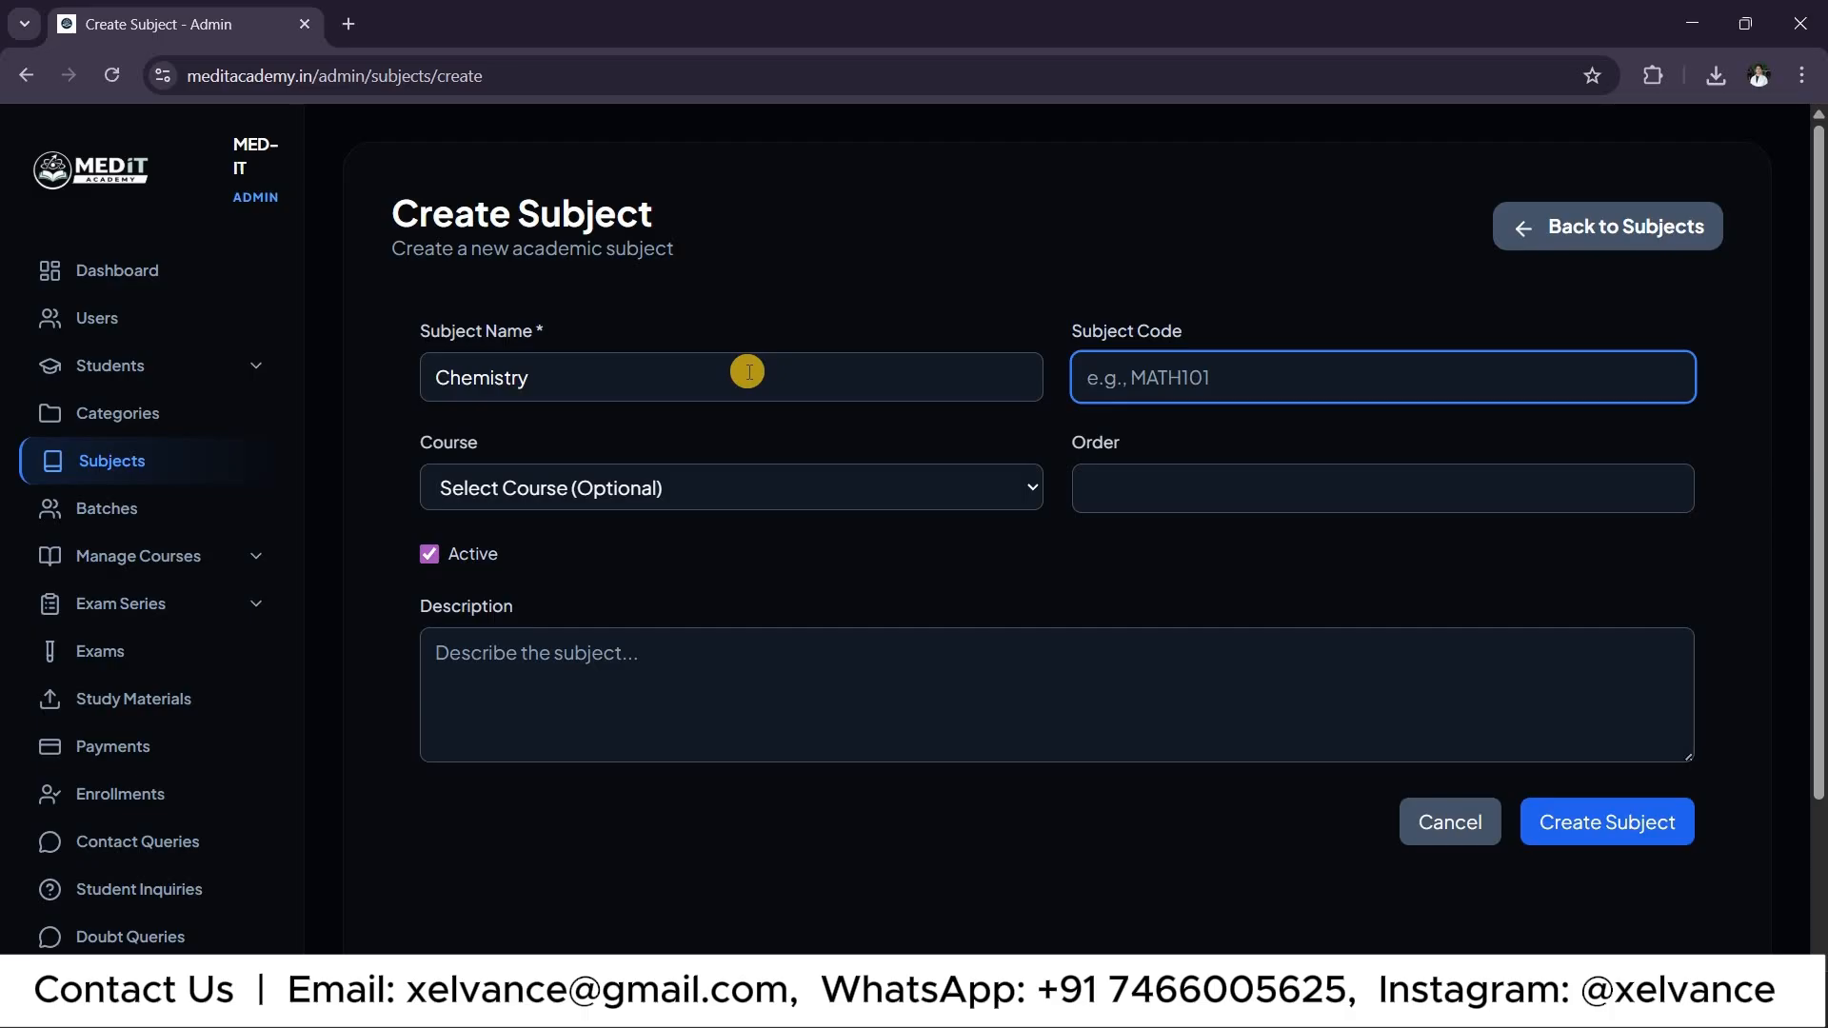
{"action": "type", "text": "CHEM00"}
{"action": "type", "text": "2"}
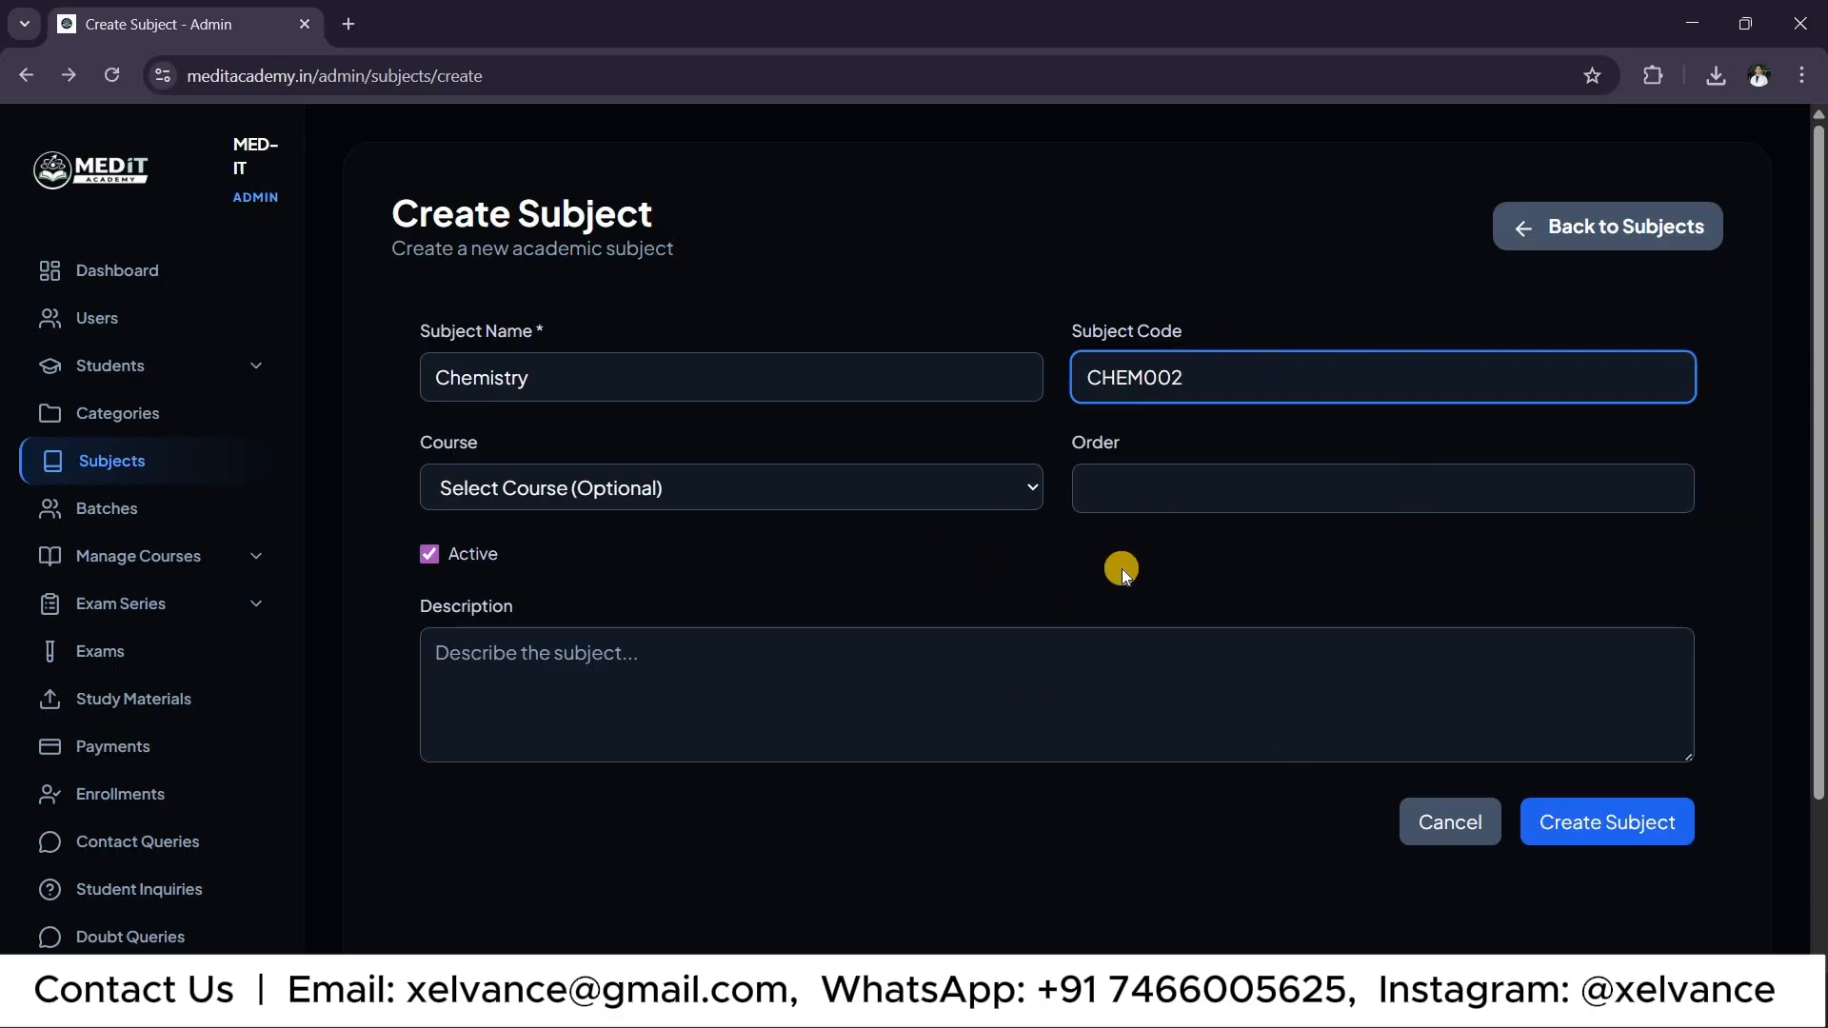
{"action": "scroll", "coordinate": [921, 482], "scroll_direction": "down", "scroll_amount": 1}
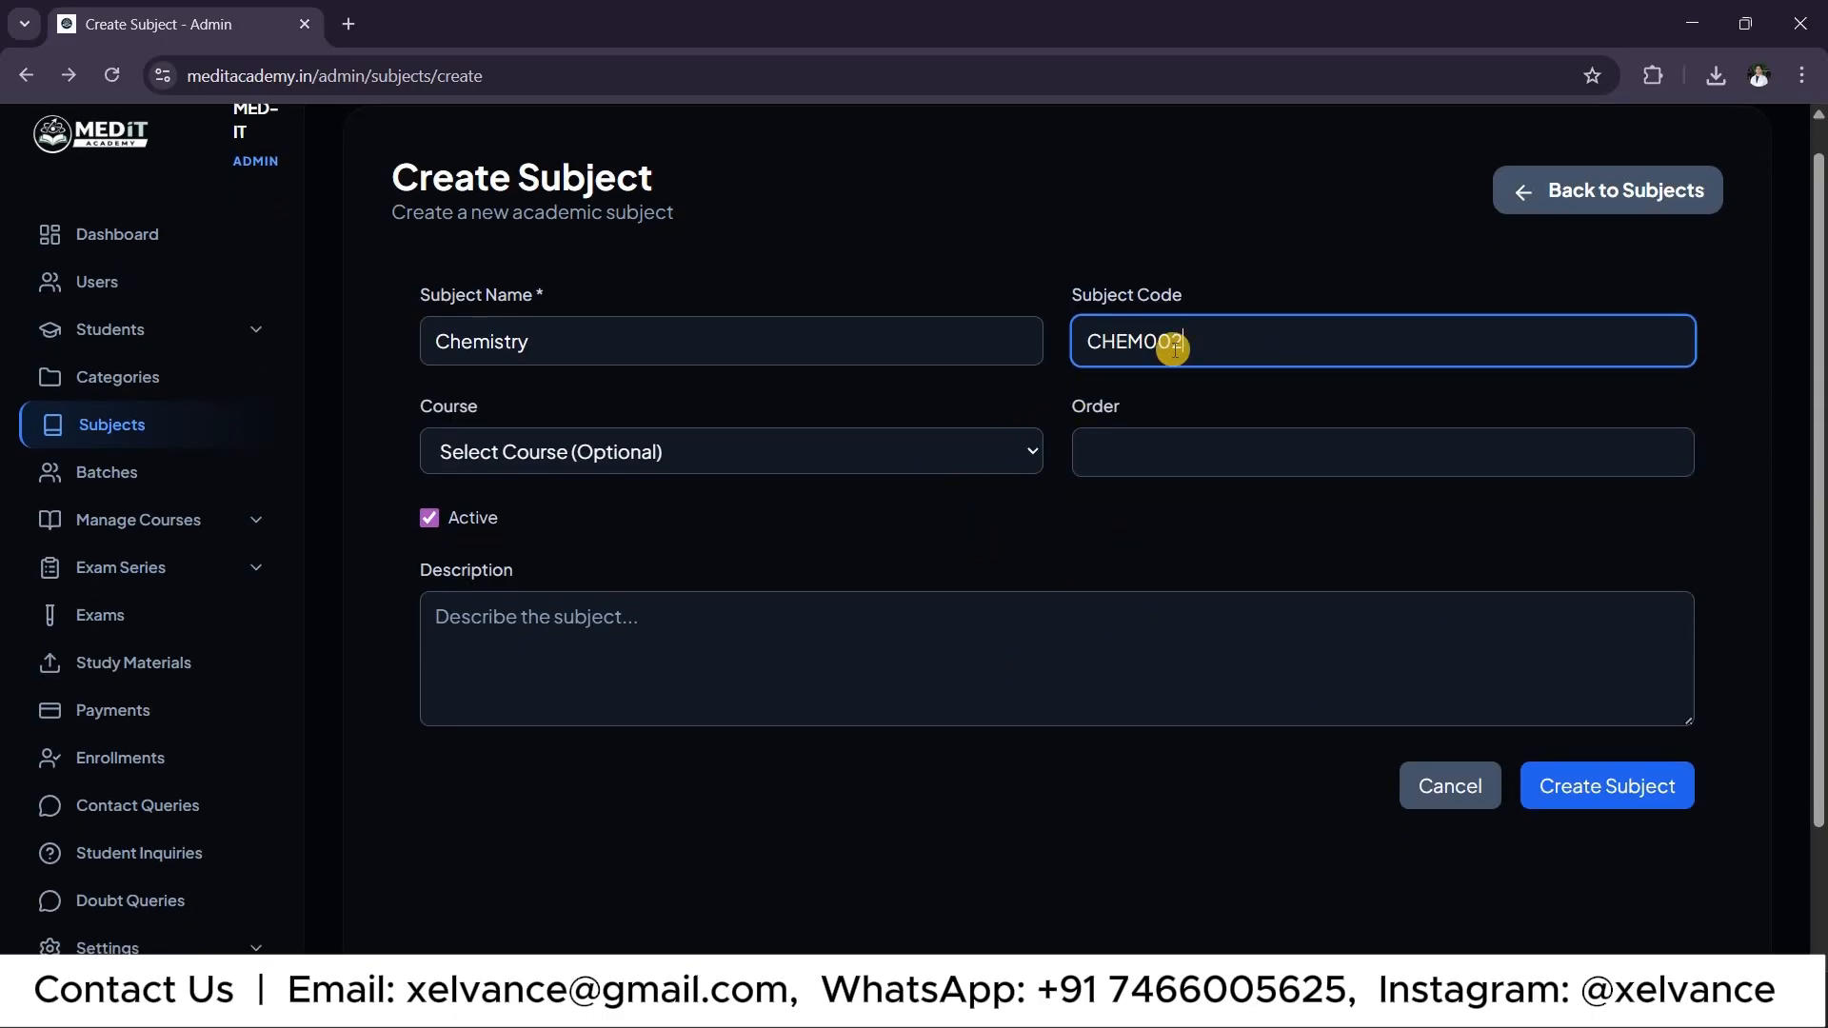
{"action": "left_click", "coordinate": [1605, 787]}
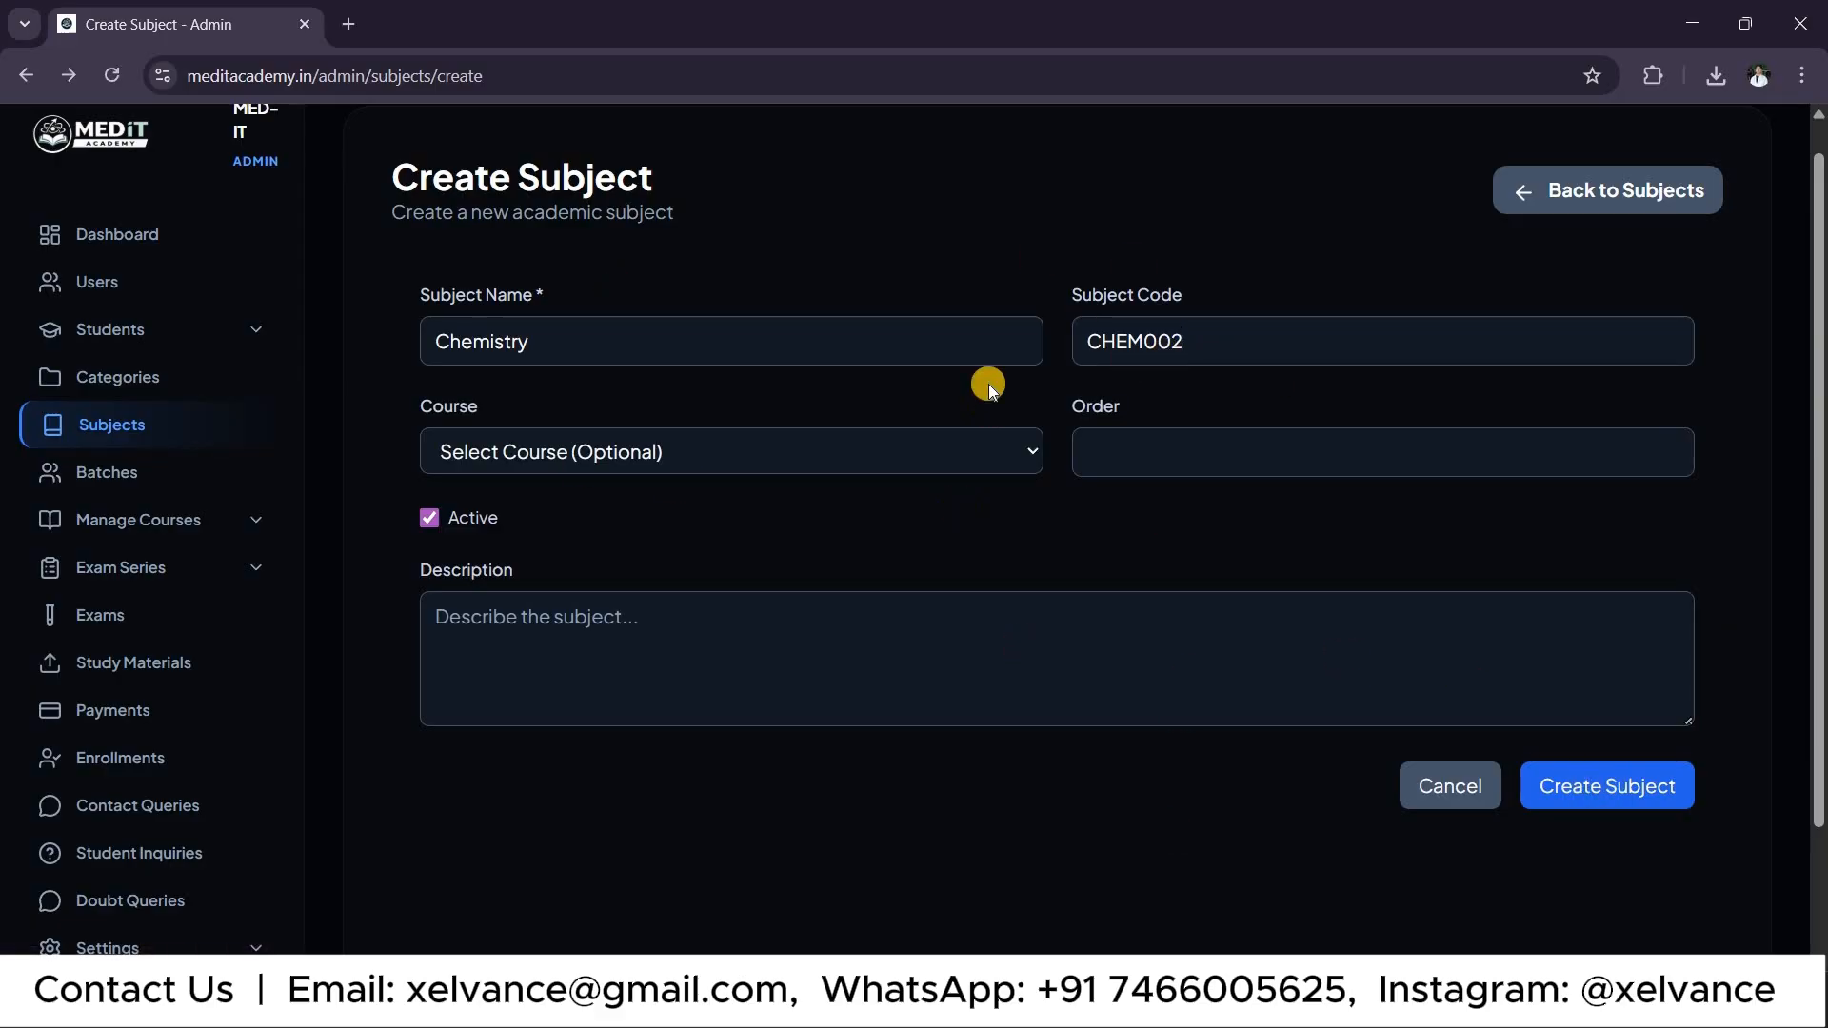
{"action": "left_click", "coordinate": [119, 458]}
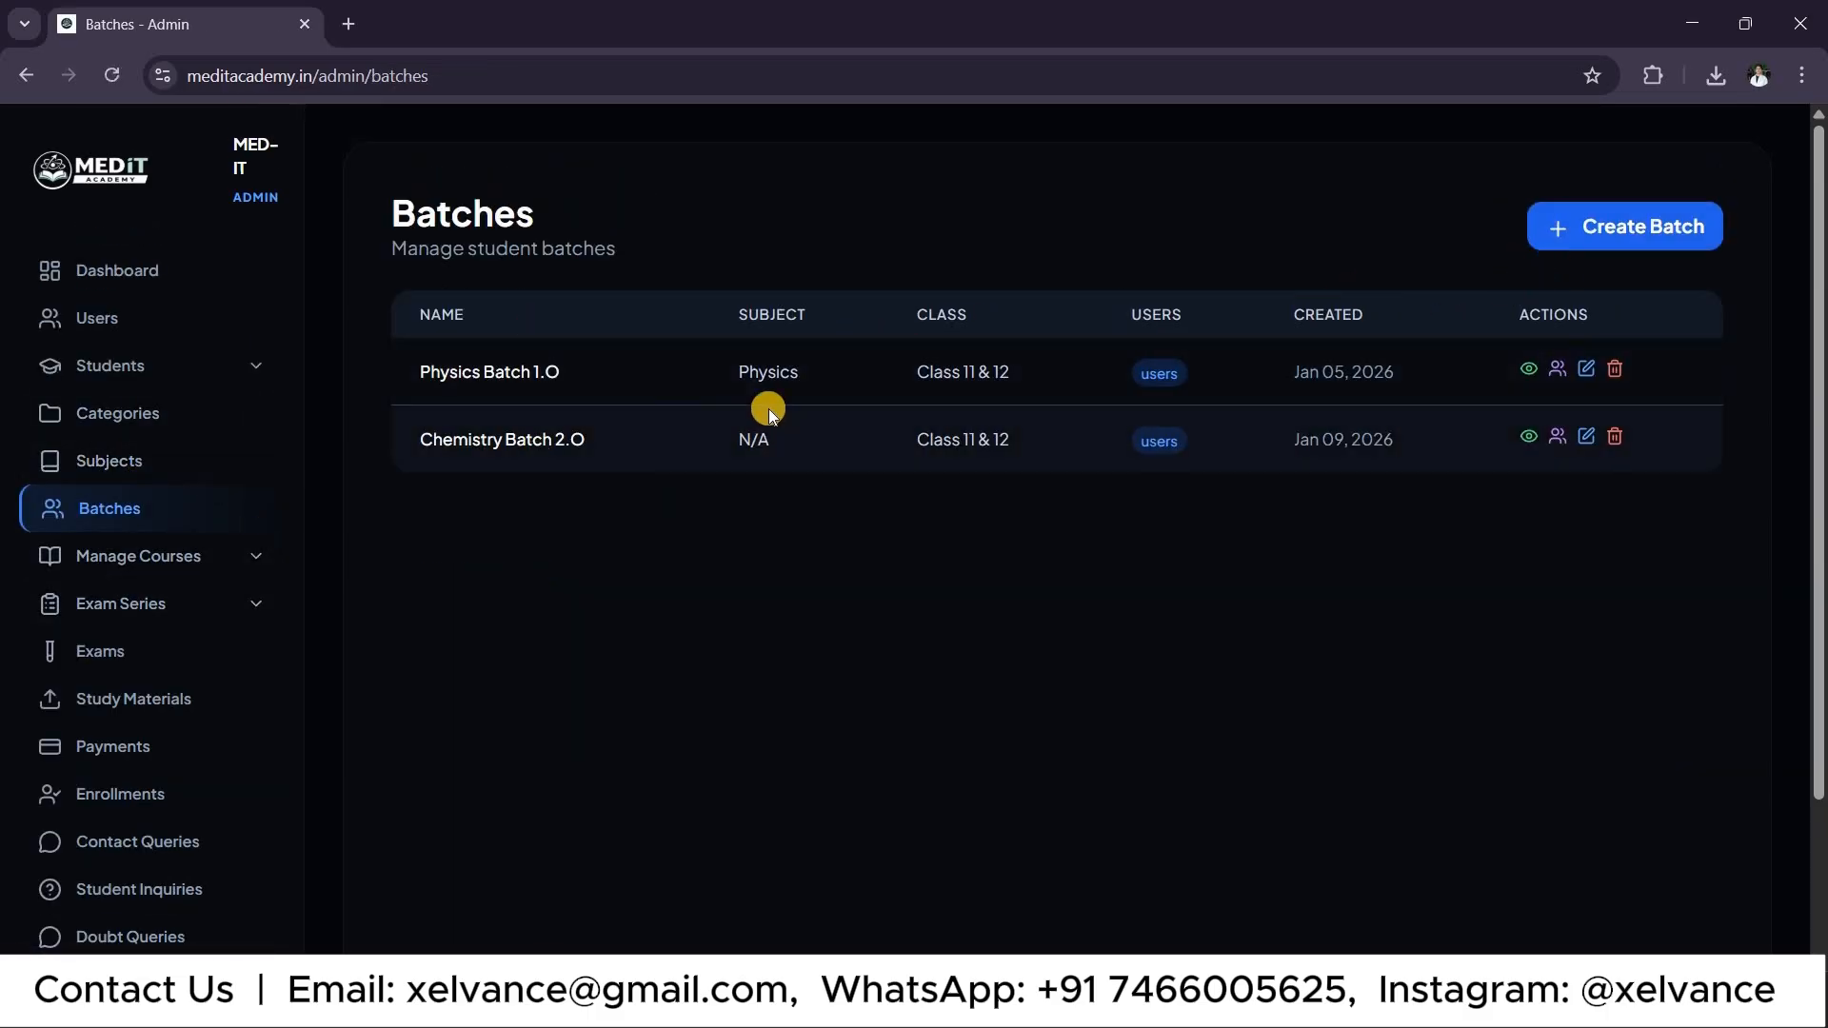
{"action": "left_click", "coordinate": [1653, 219]}
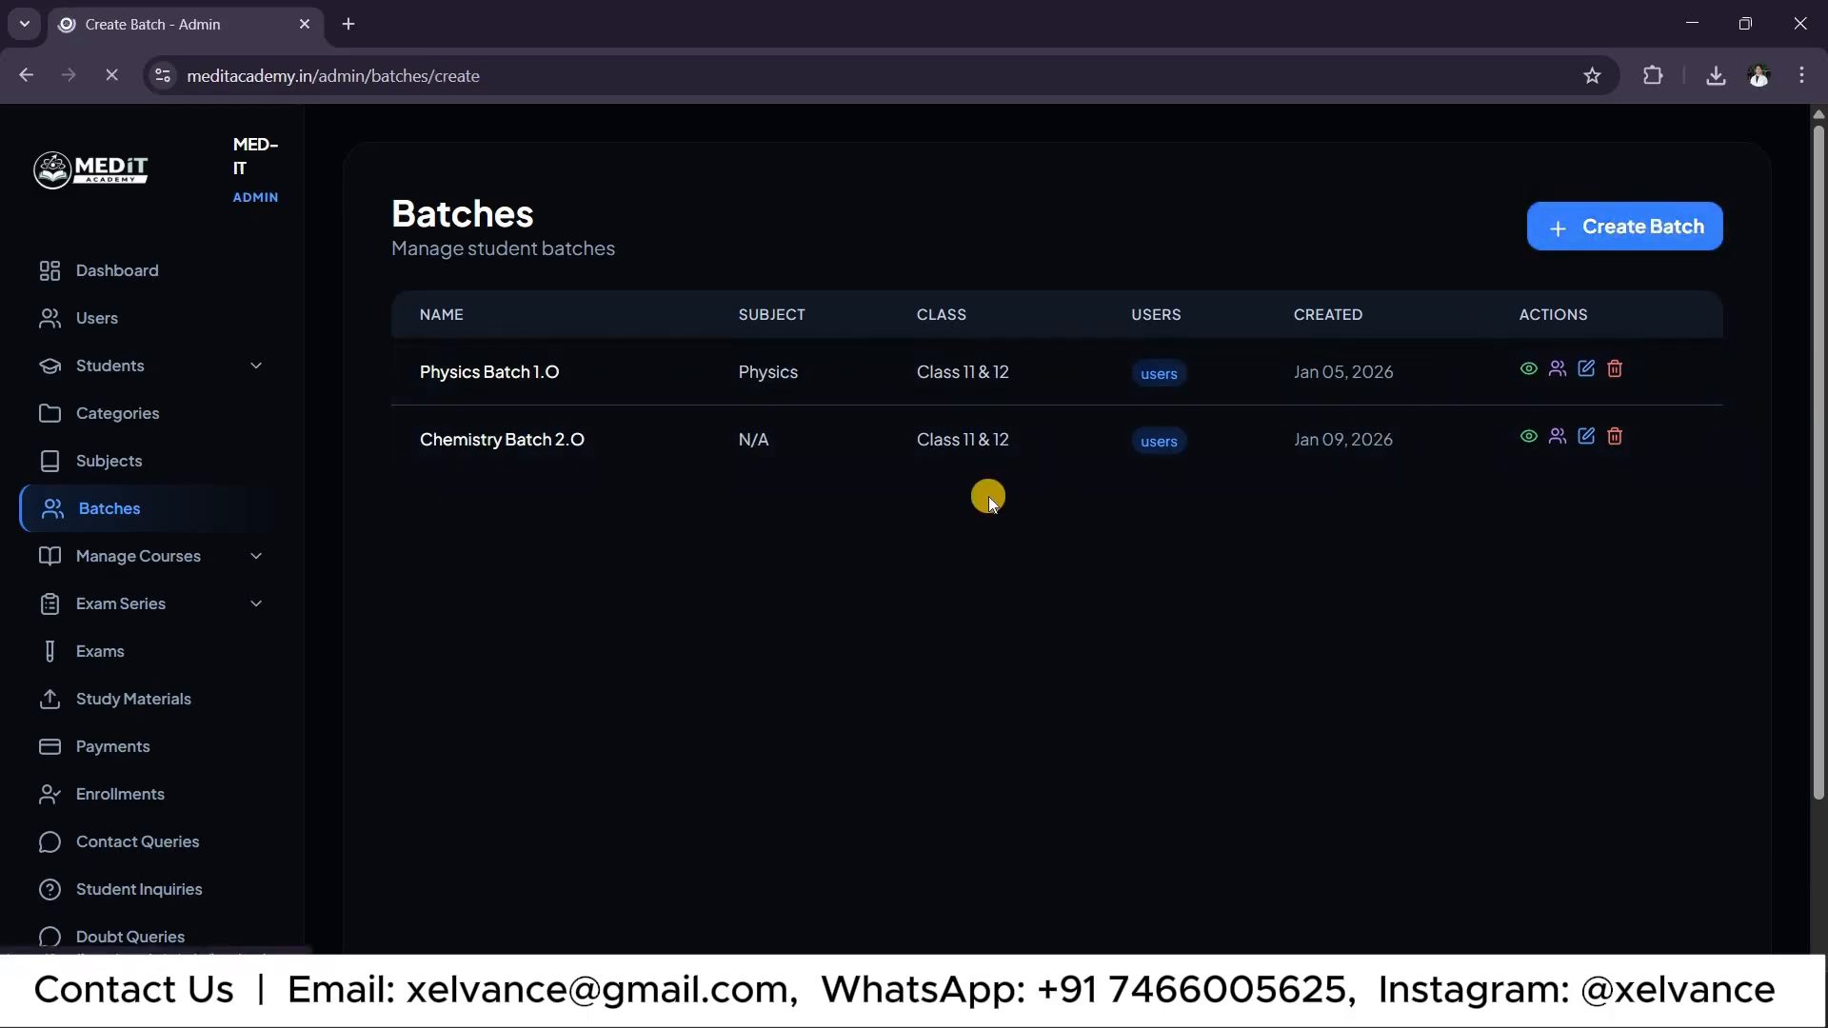
{"action": "left_click", "coordinate": [751, 378]}
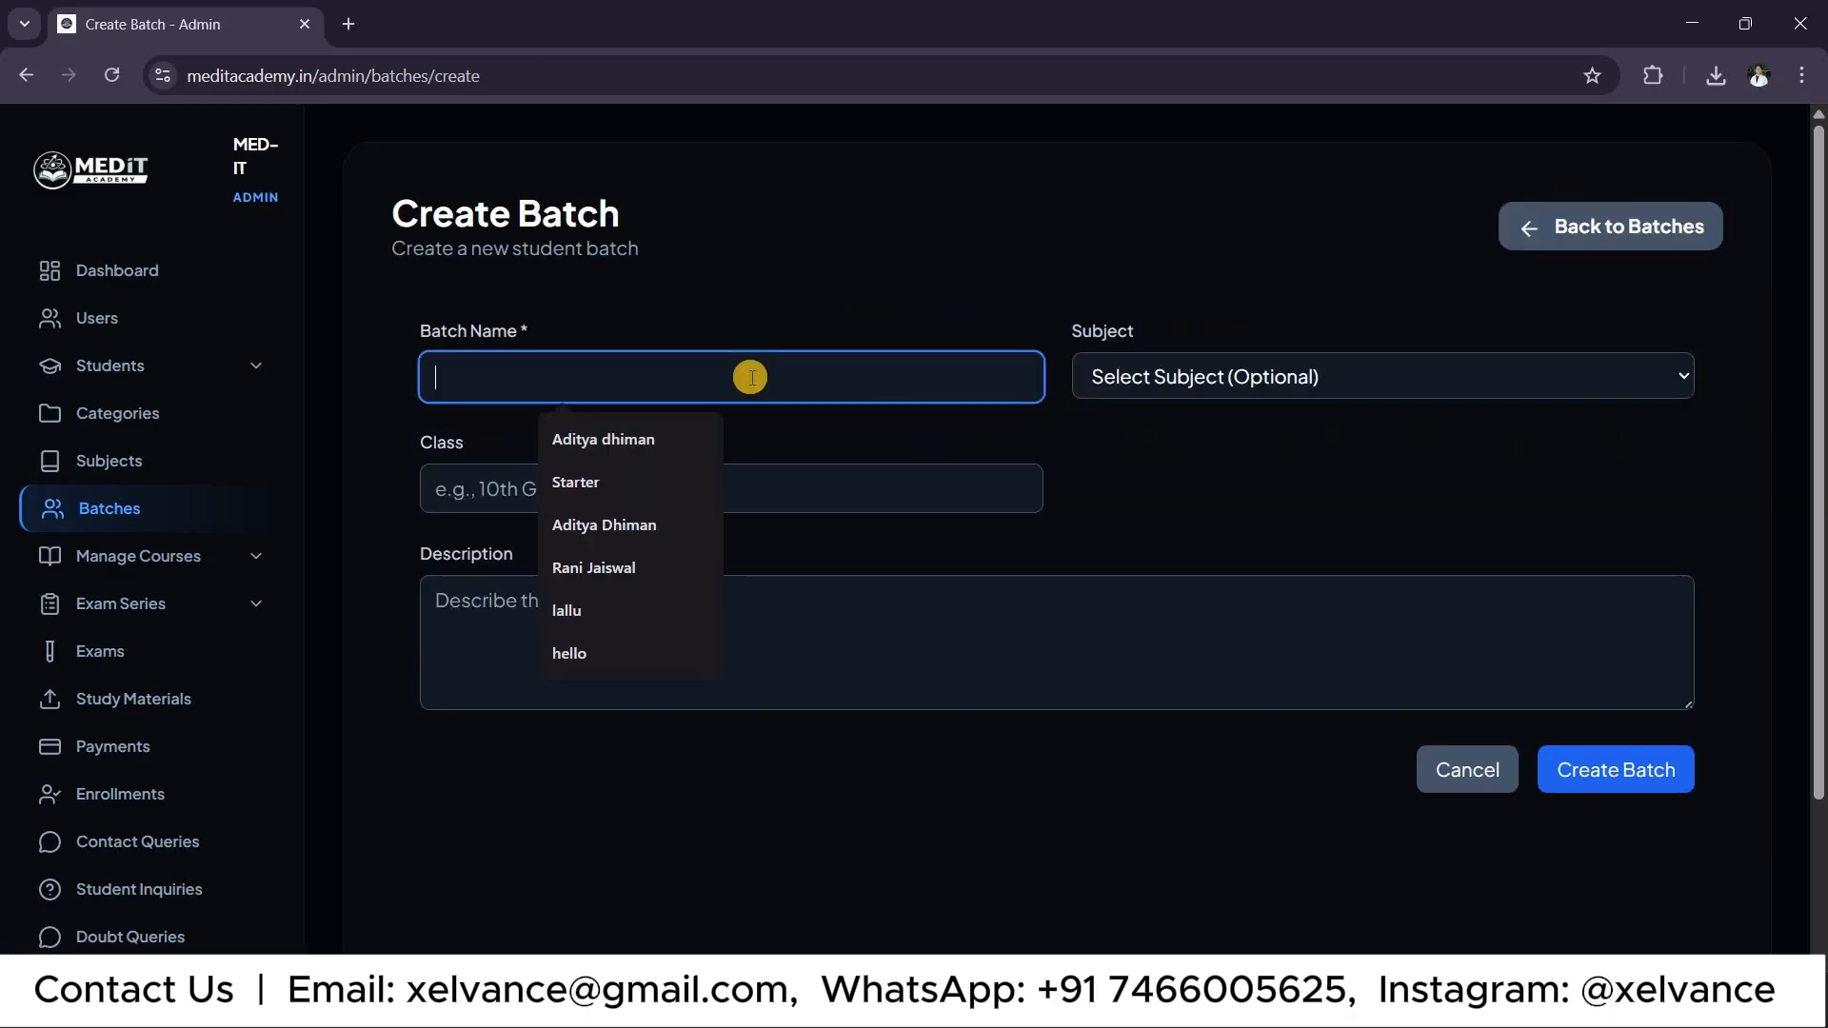
{"action": "left_click", "coordinate": [739, 499]}
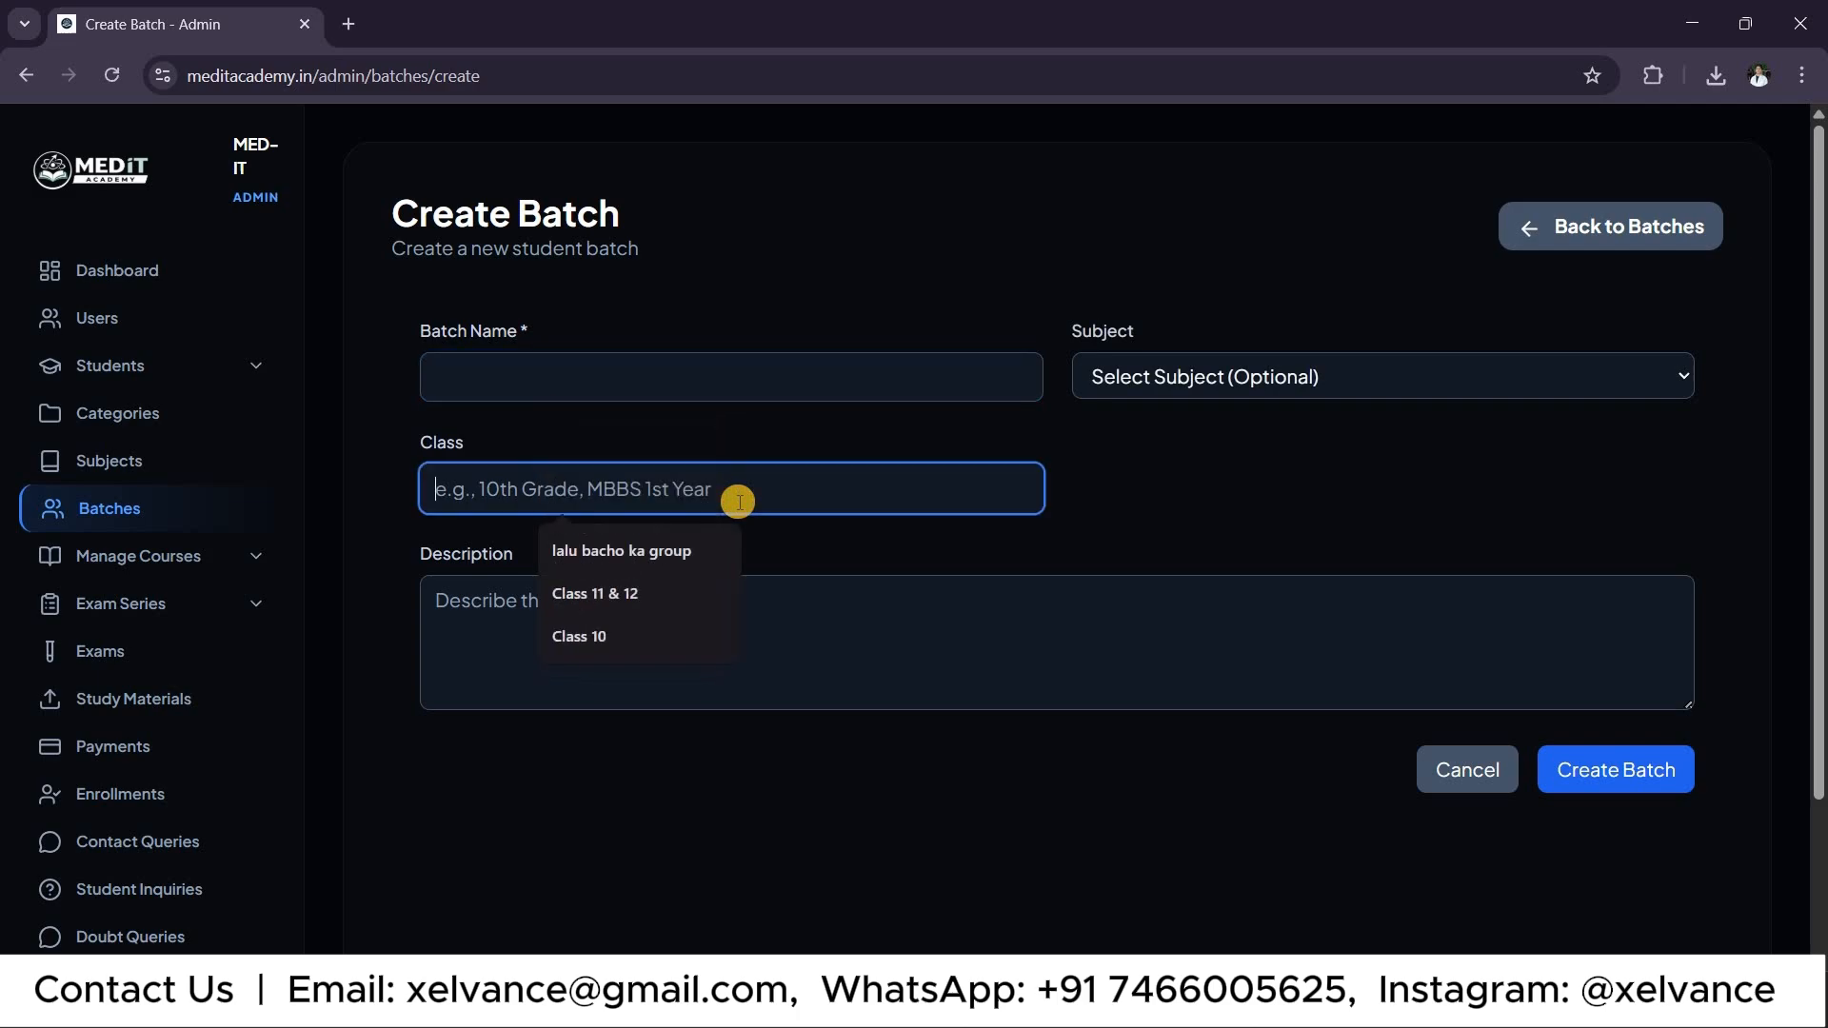
{"action": "left_click", "coordinate": [891, 596]}
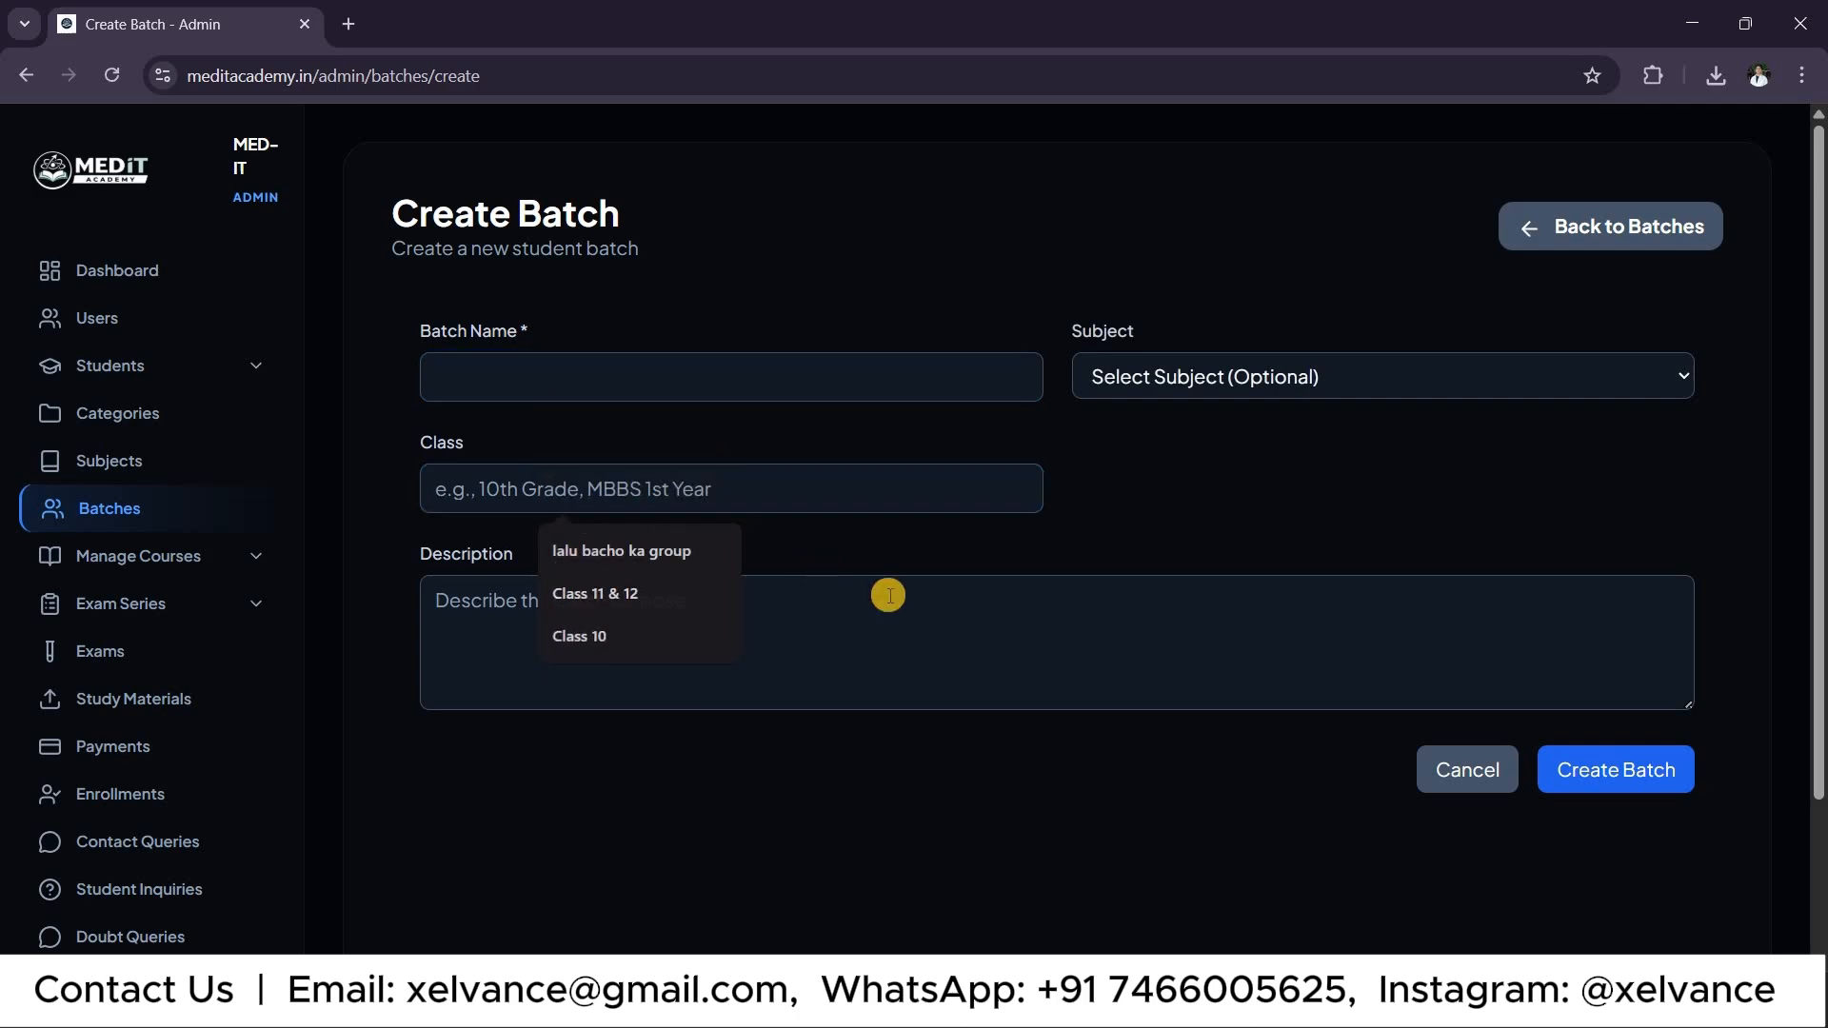
{"action": "left_click", "coordinate": [1412, 378]}
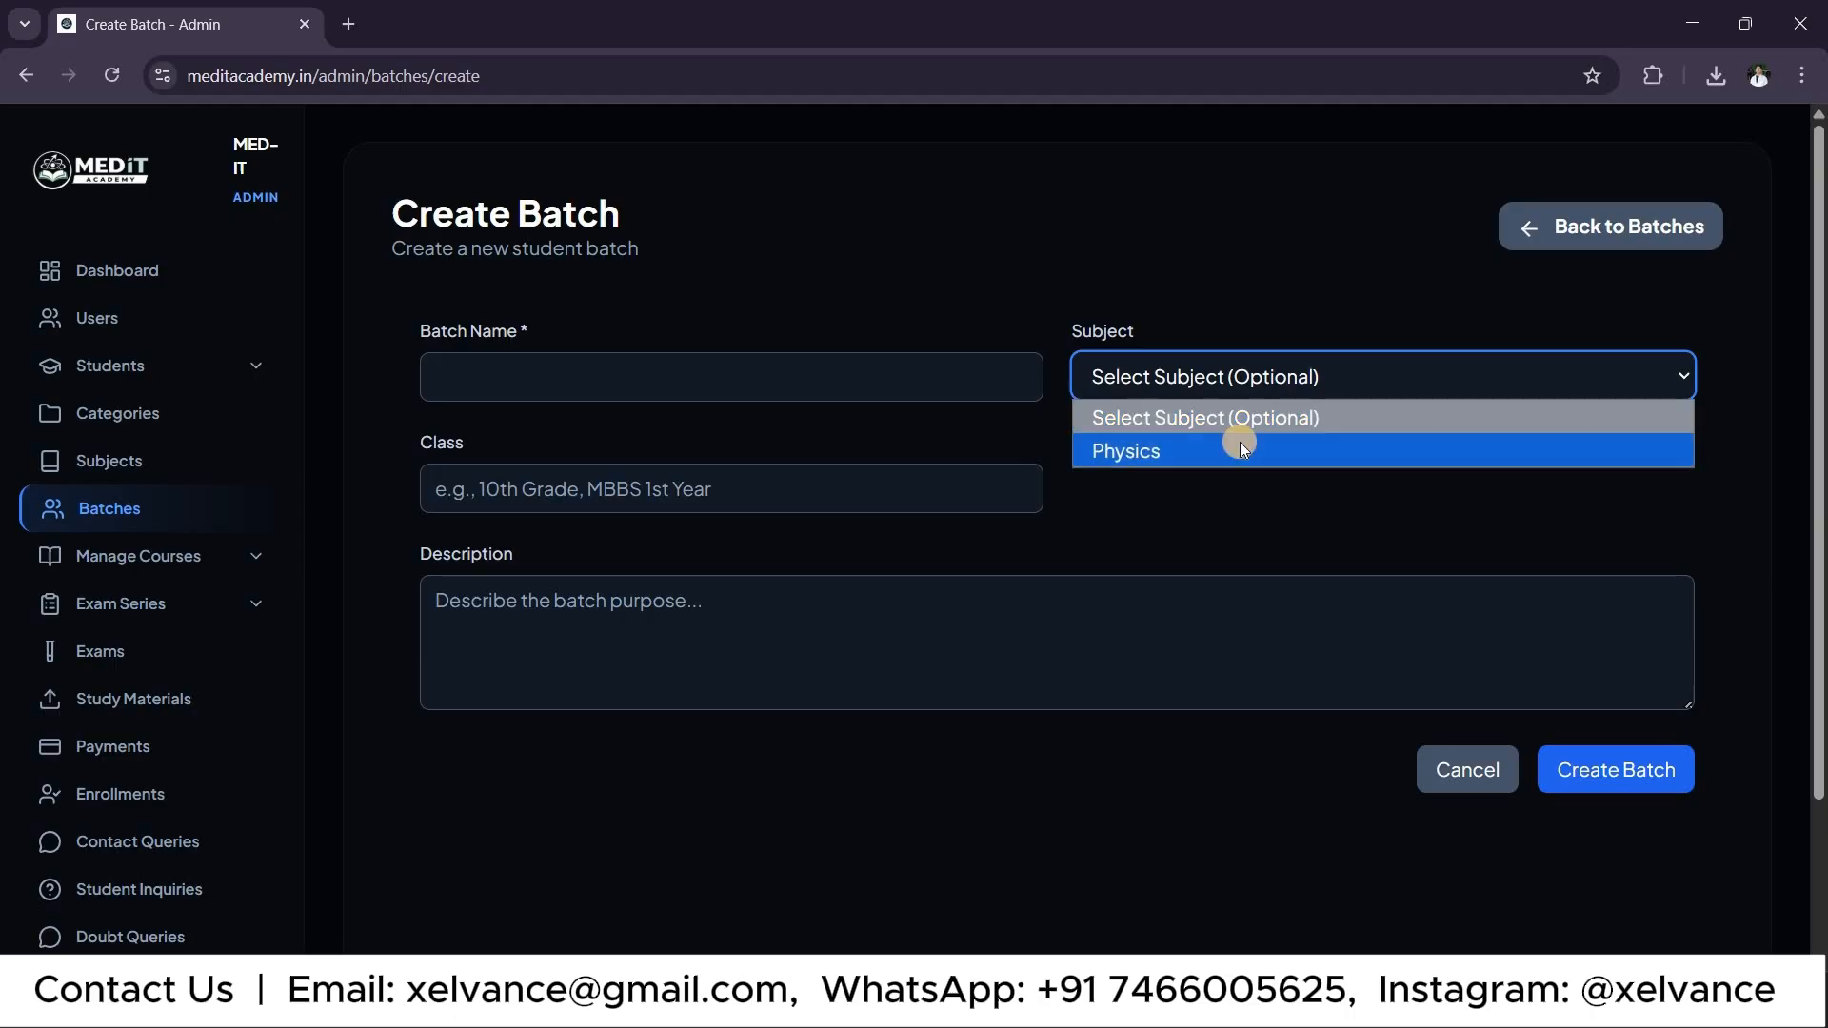
{"action": "left_click", "coordinate": [1369, 345]}
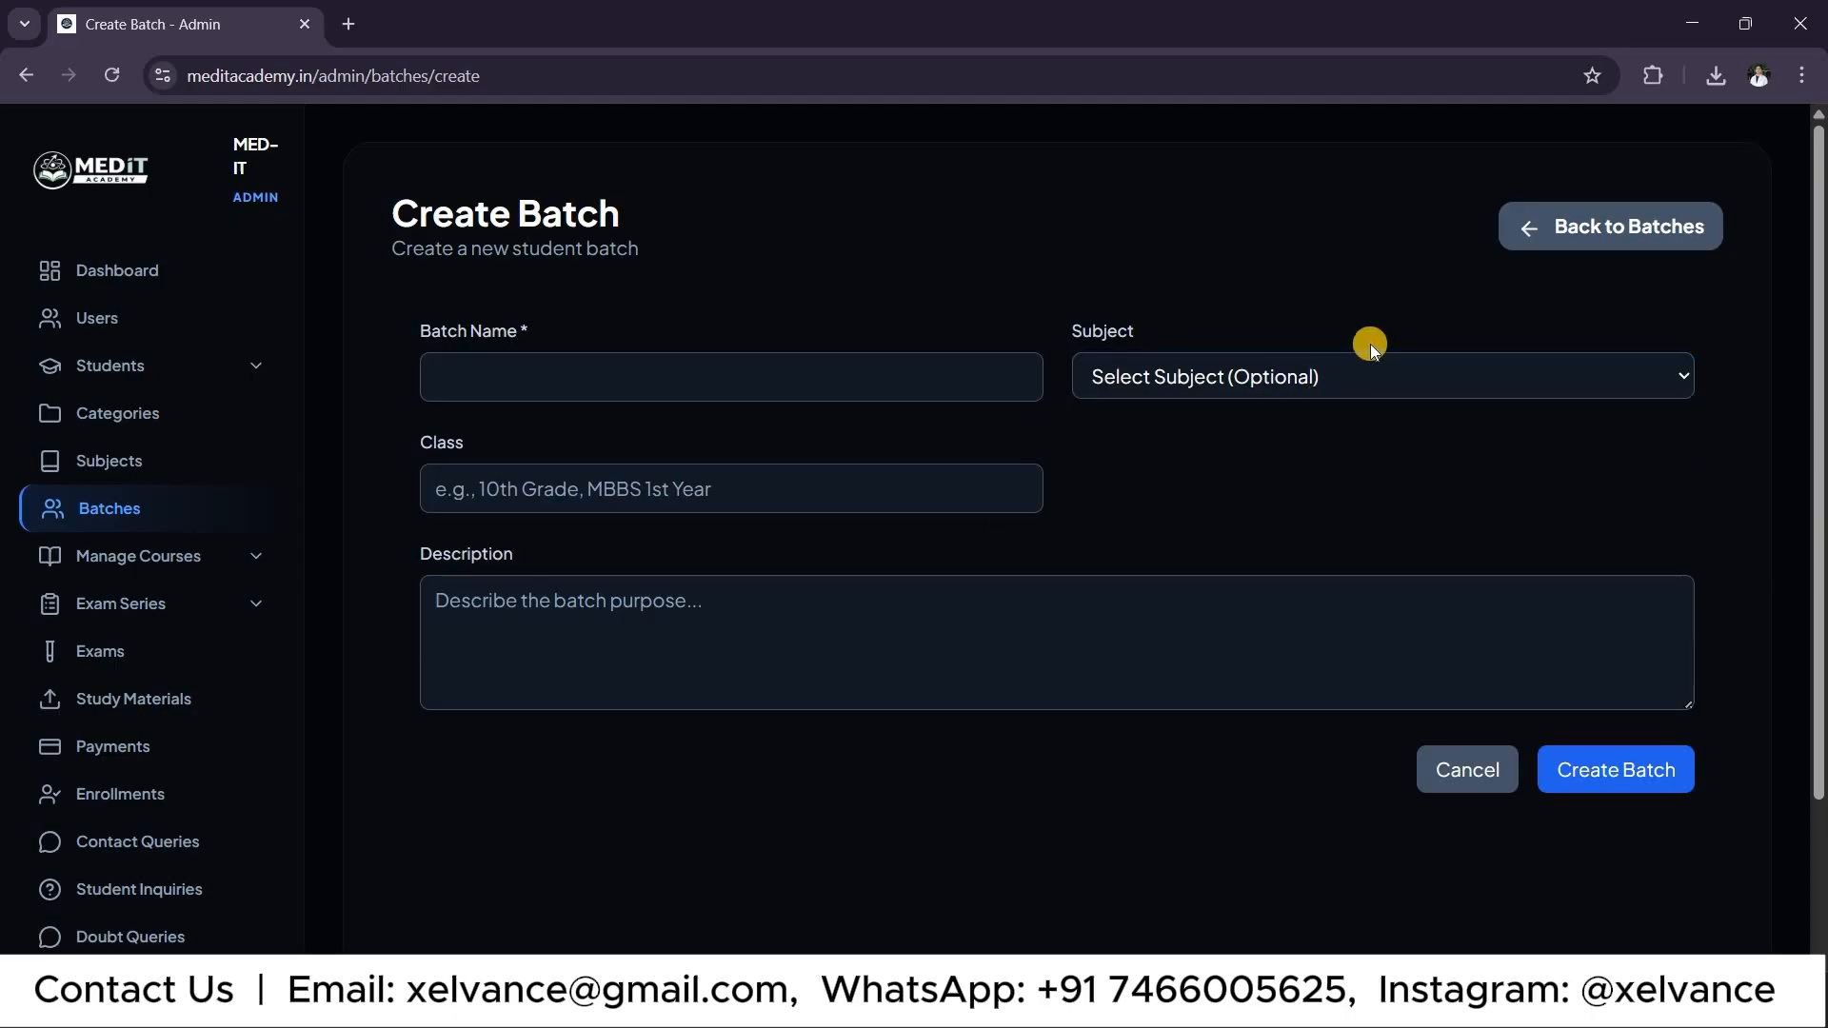
{"action": "left_click", "coordinate": [170, 495]}
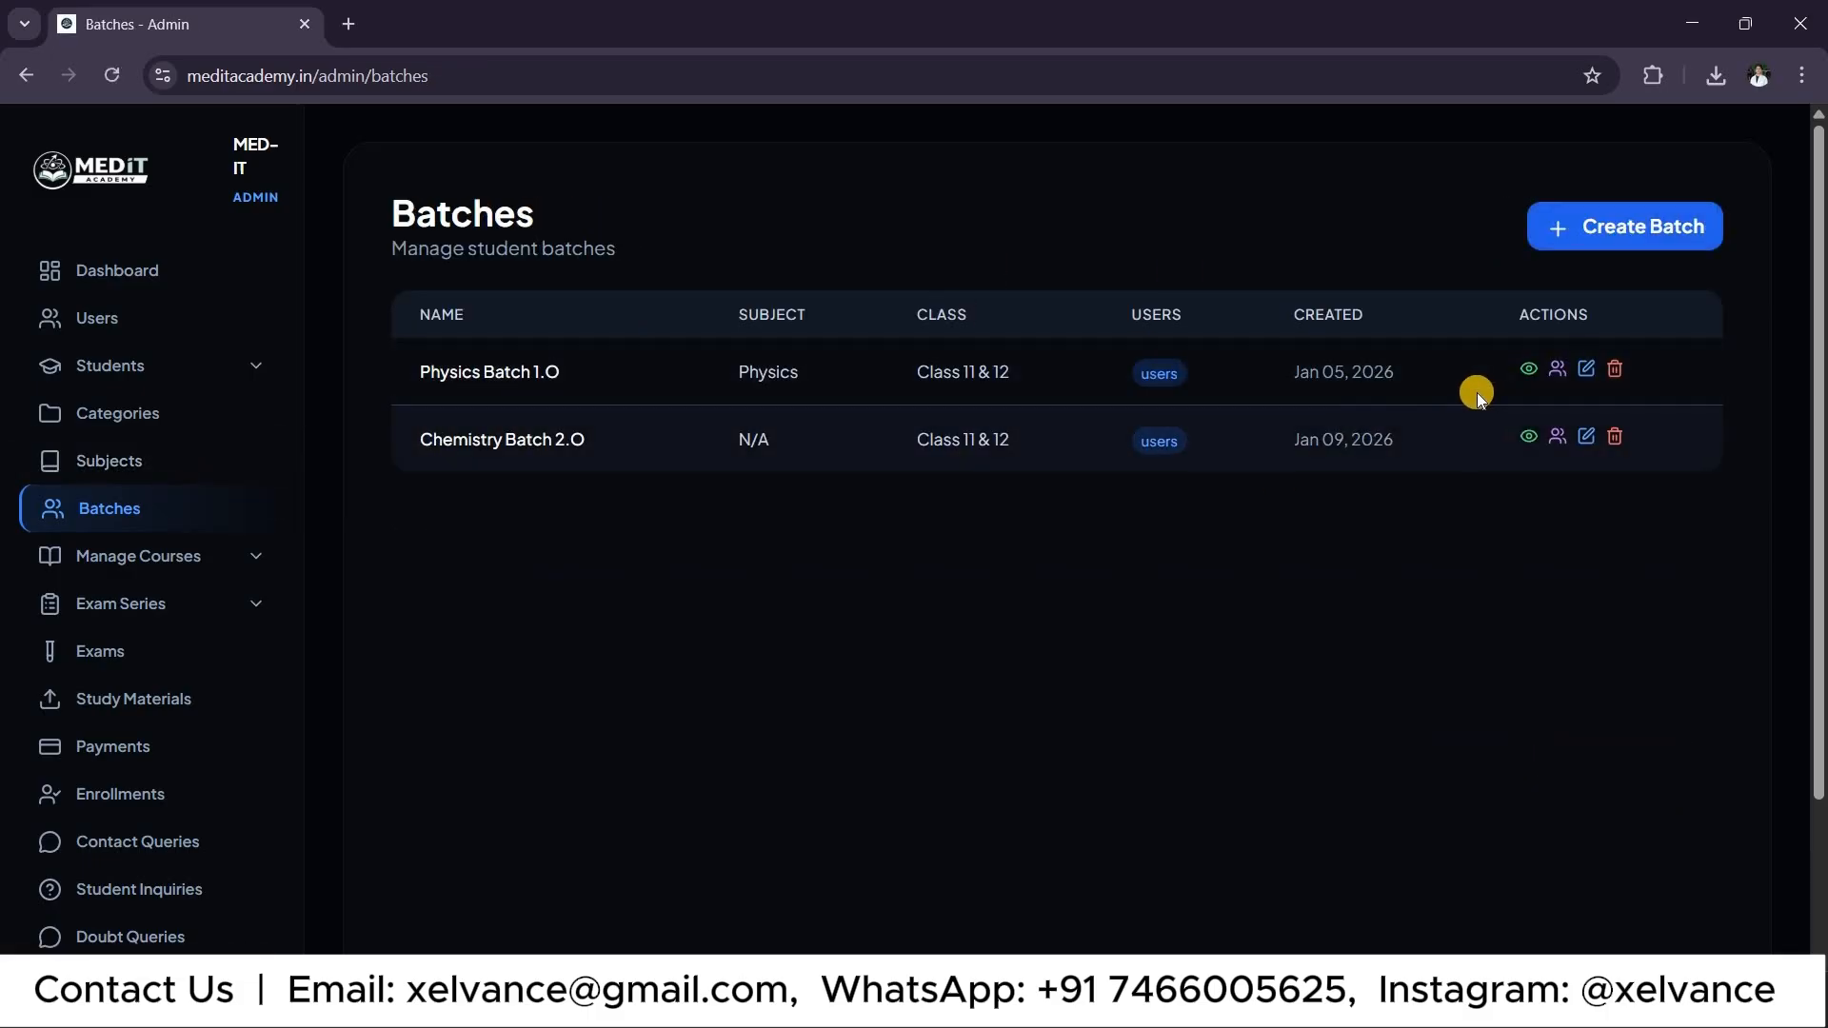
Open the Batch Details page of Physics Batch 1.O.
{"action": "left_click", "coordinate": [1528, 370]}
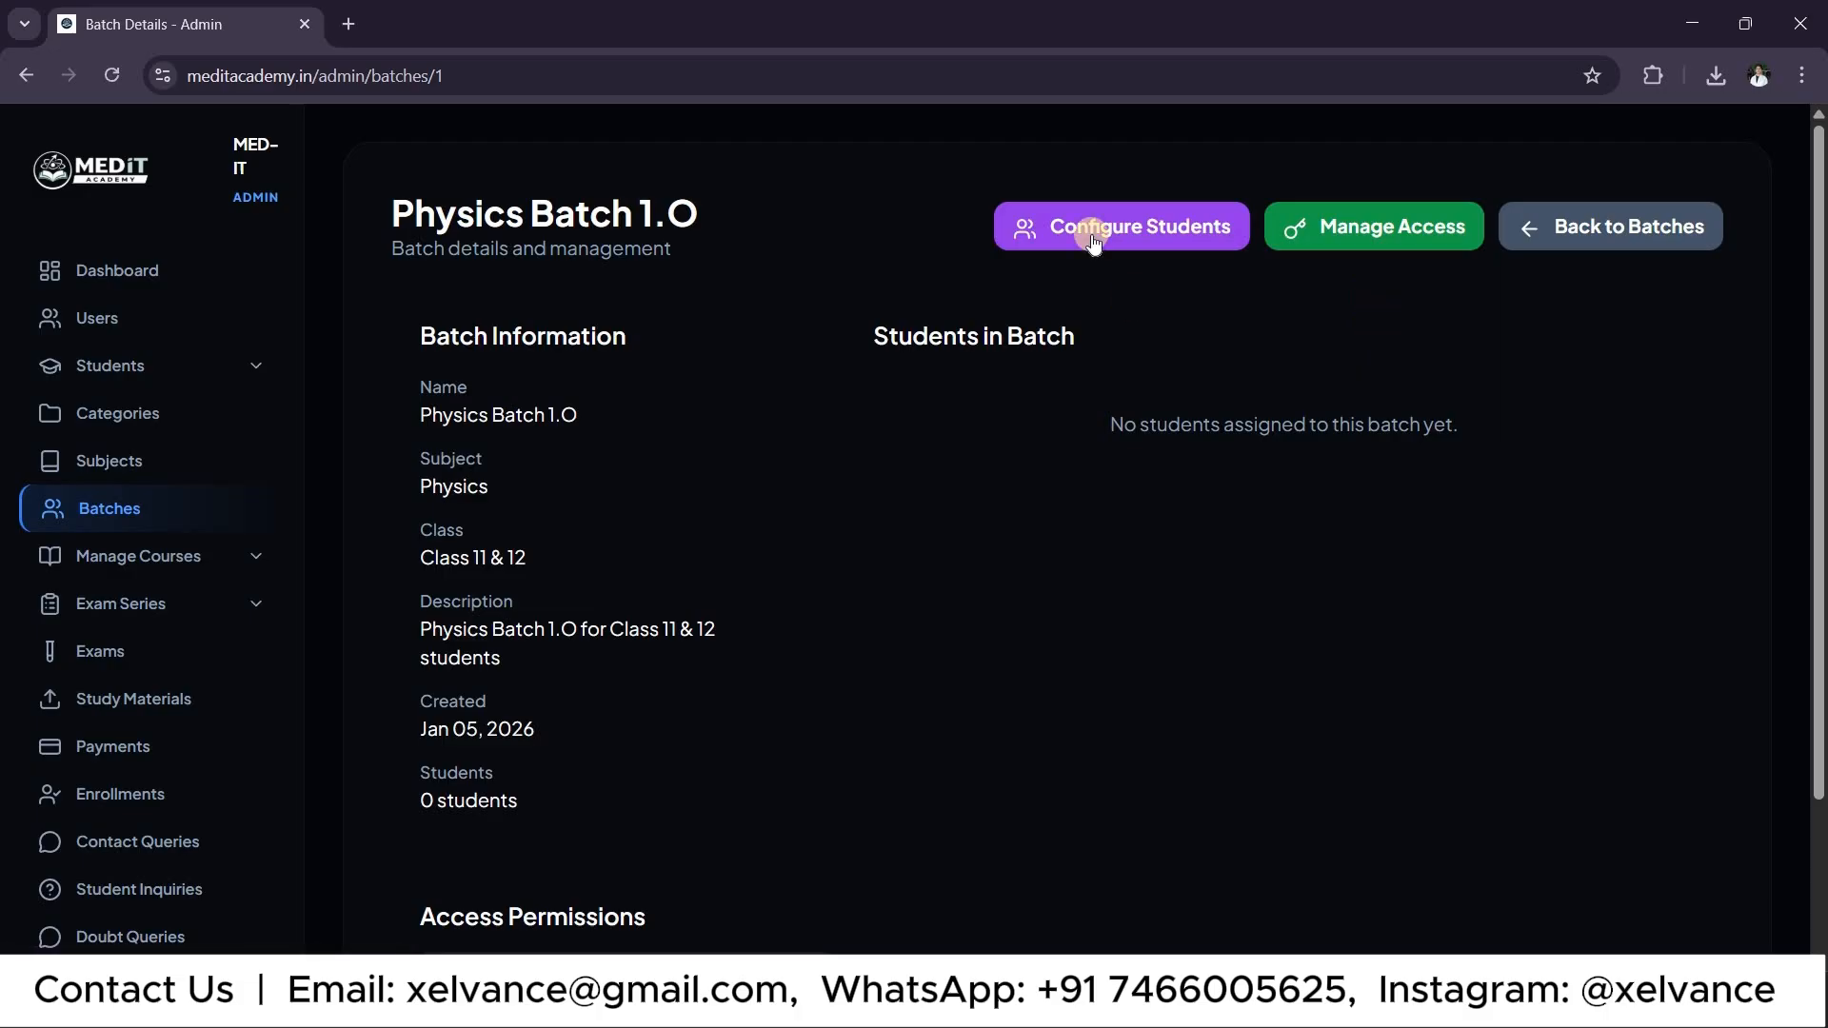
{"action": "scroll", "coordinate": [952, 426], "scroll_direction": "down", "scroll_amount": 2}
{"action": "scroll", "coordinate": [956, 428], "scroll_direction": "up", "scroll_amount": 2}
{"action": "scroll", "coordinate": [985, 343], "scroll_direction": "down", "scroll_amount": 2}
{"action": "scroll", "coordinate": [985, 343], "scroll_direction": "up", "scroll_amount": 2}
Tick both available students and save them to the batch's student list.
{"action": "left_click", "coordinate": [1133, 233]}
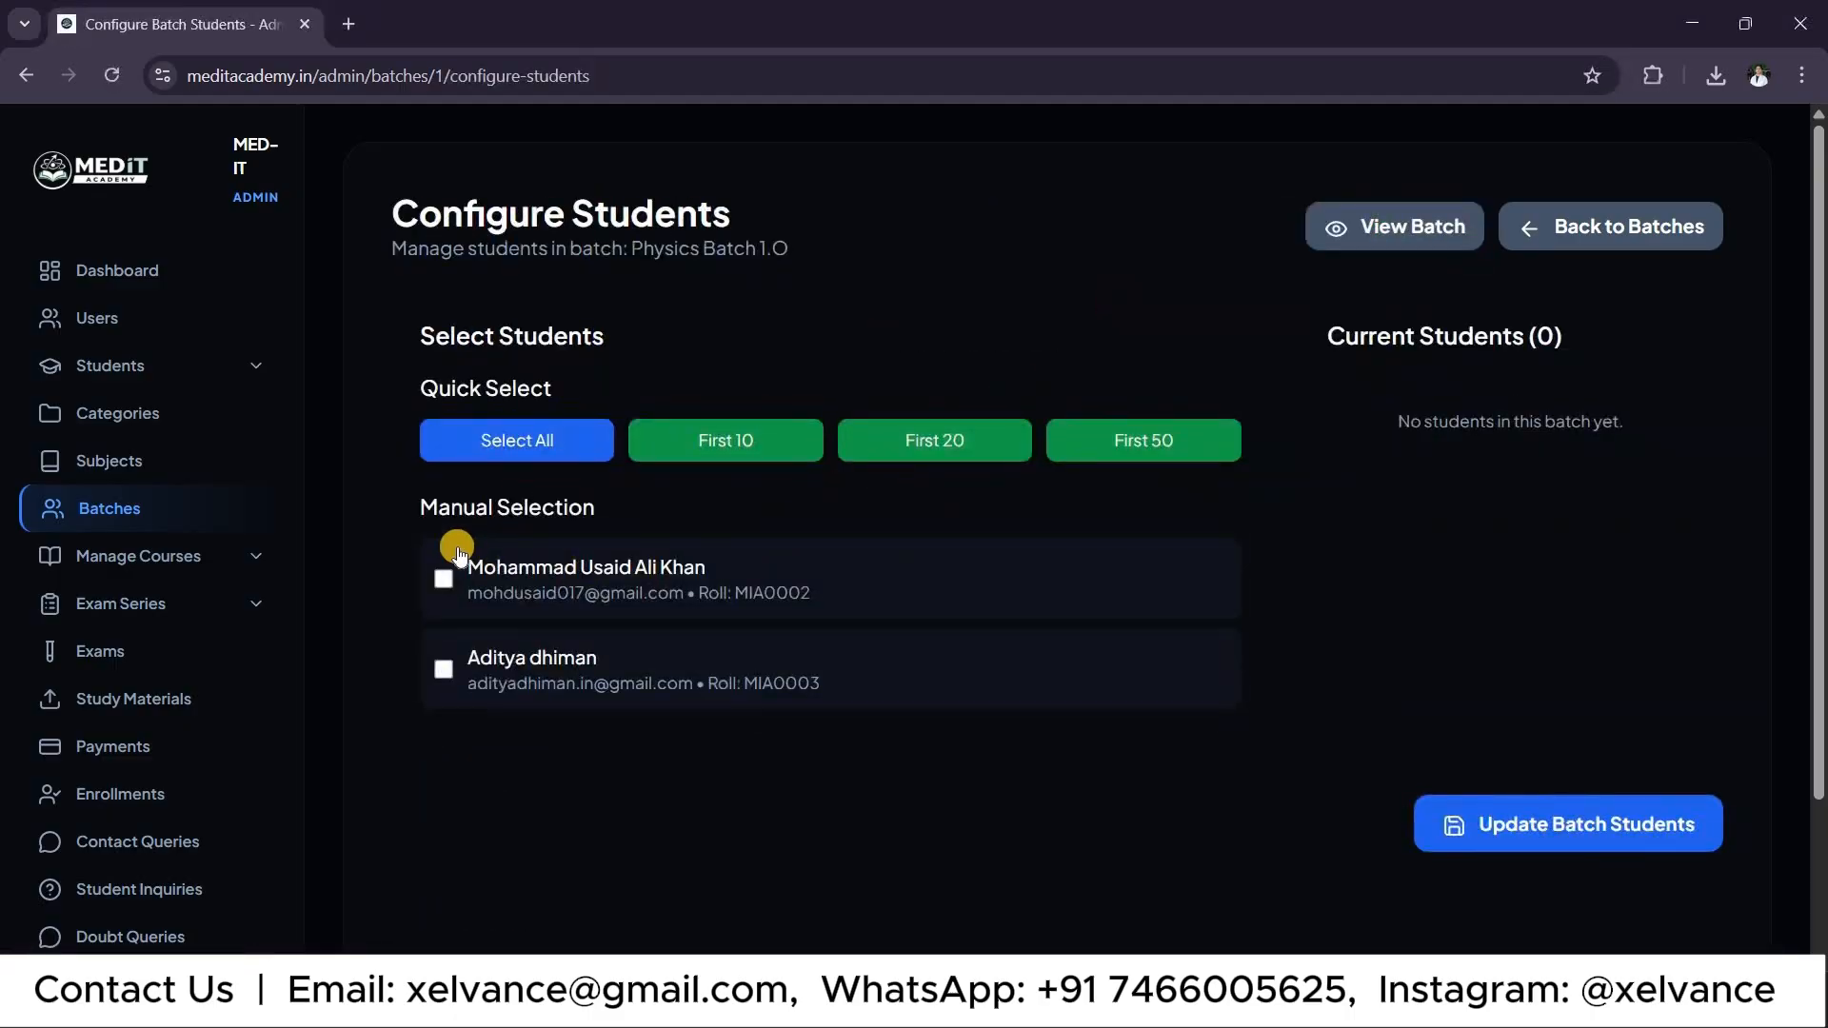
{"action": "left_click", "coordinate": [456, 571]}
{"action": "left_click", "coordinate": [450, 667]}
{"action": "scroll", "coordinate": [658, 682], "scroll_direction": "down", "scroll_amount": 1}
{"action": "scroll", "coordinate": [659, 682], "scroll_direction": "up", "scroll_amount": 1}
{"action": "left_click", "coordinate": [1559, 828]}
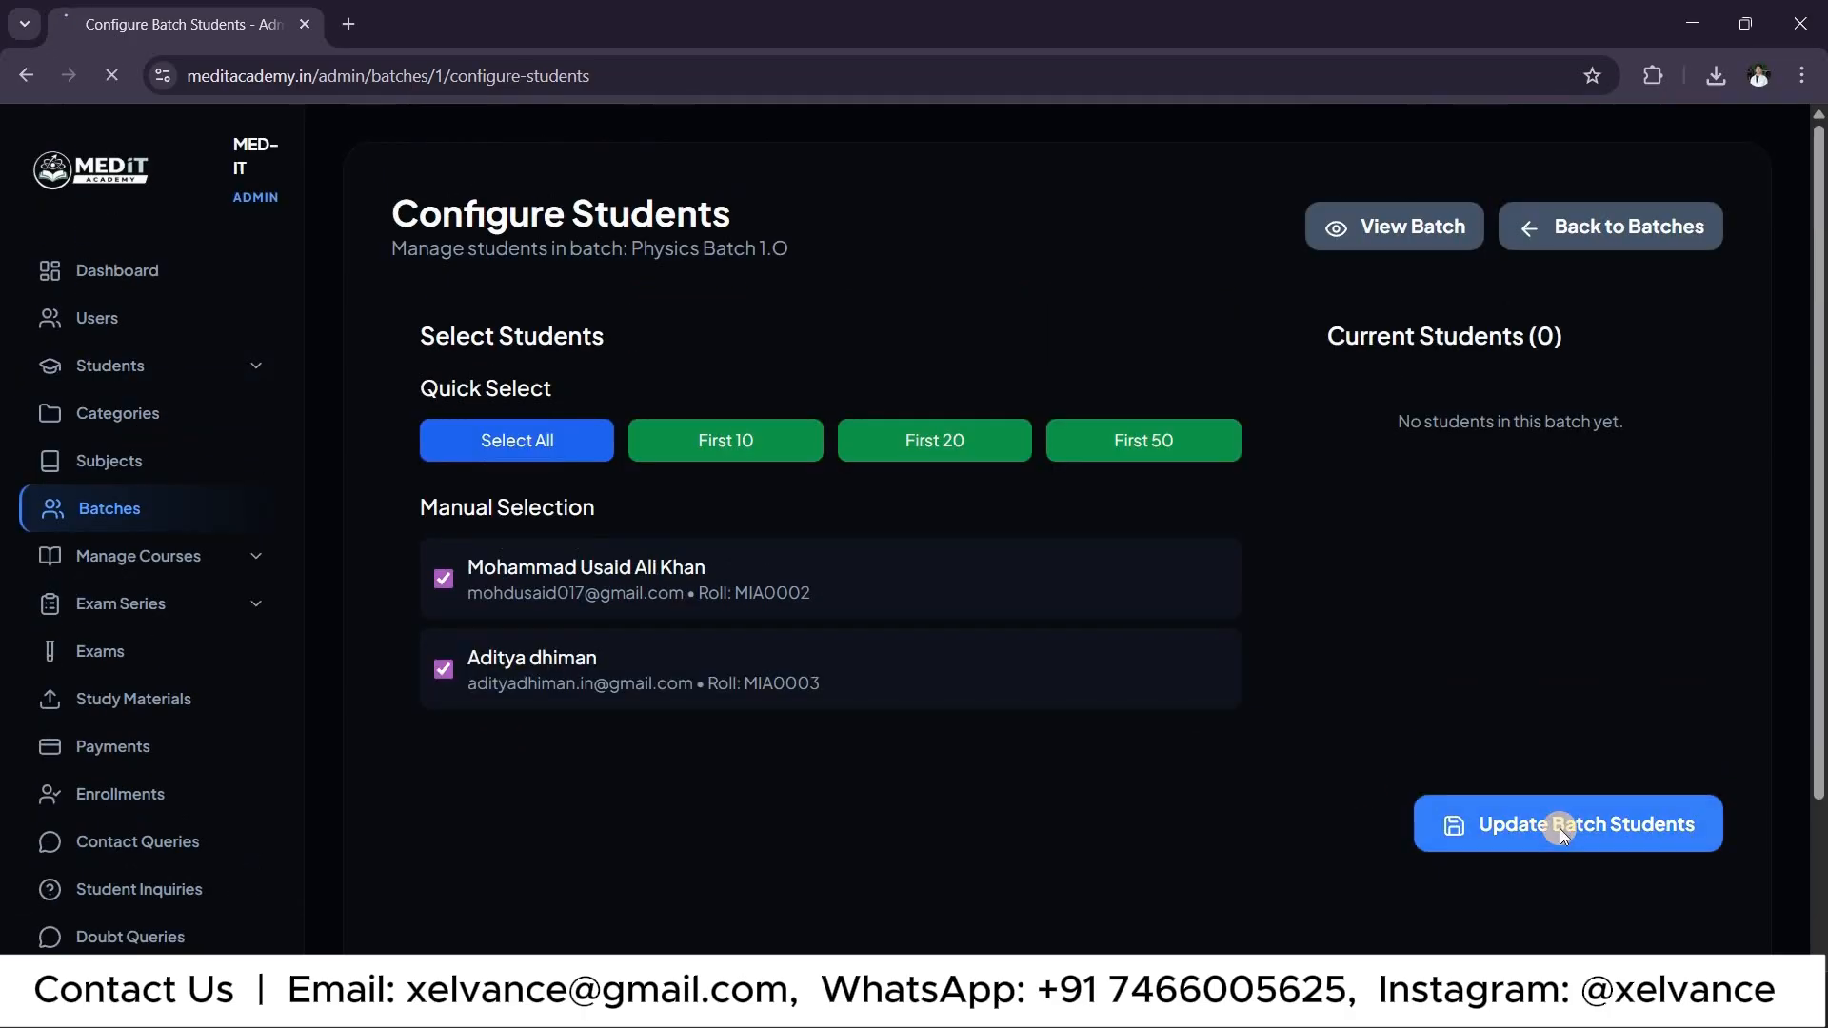
{"action": "scroll", "coordinate": [870, 330], "scroll_direction": "down", "scroll_amount": 1}
{"action": "scroll", "coordinate": [865, 289], "scroll_direction": "up", "scroll_amount": 1}
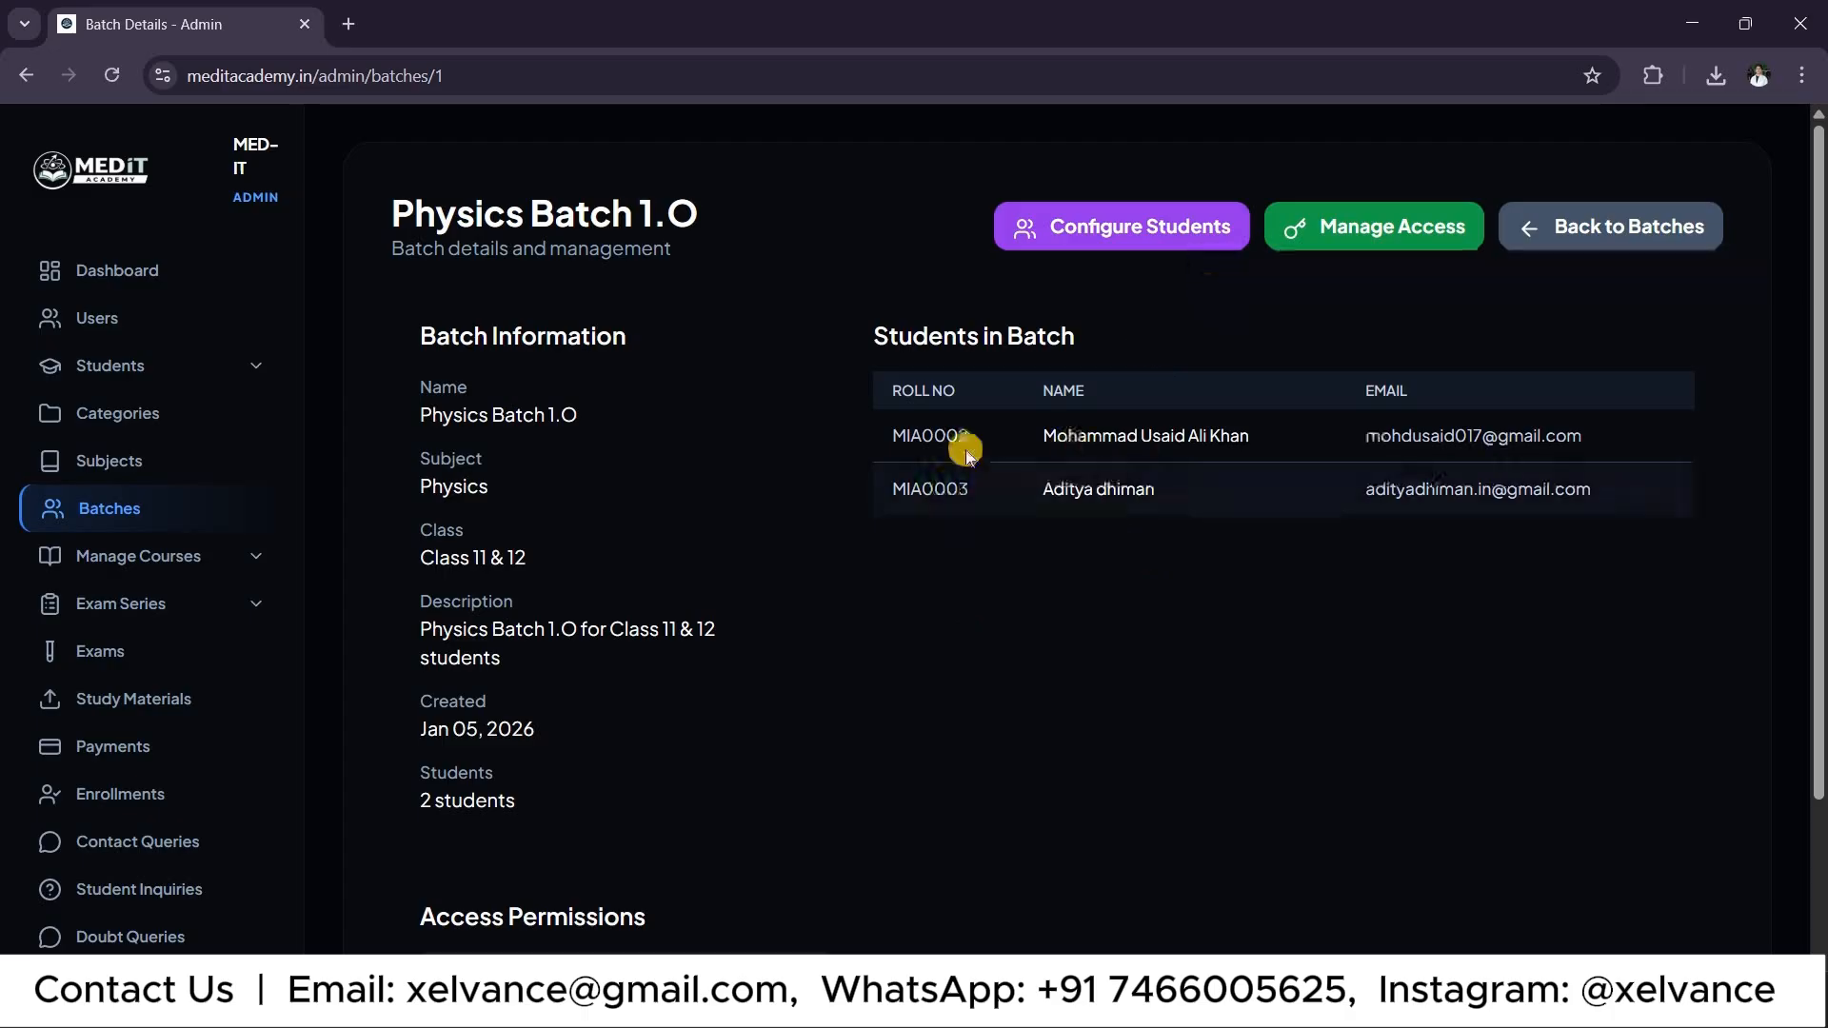
{"action": "scroll", "coordinate": [906, 302], "scroll_direction": "down", "scroll_amount": 1}
{"action": "scroll", "coordinate": [775, 539], "scroll_direction": "up", "scroll_amount": 1}
{"action": "scroll", "coordinate": [775, 539], "scroll_direction": "down", "scroll_amount": 2}
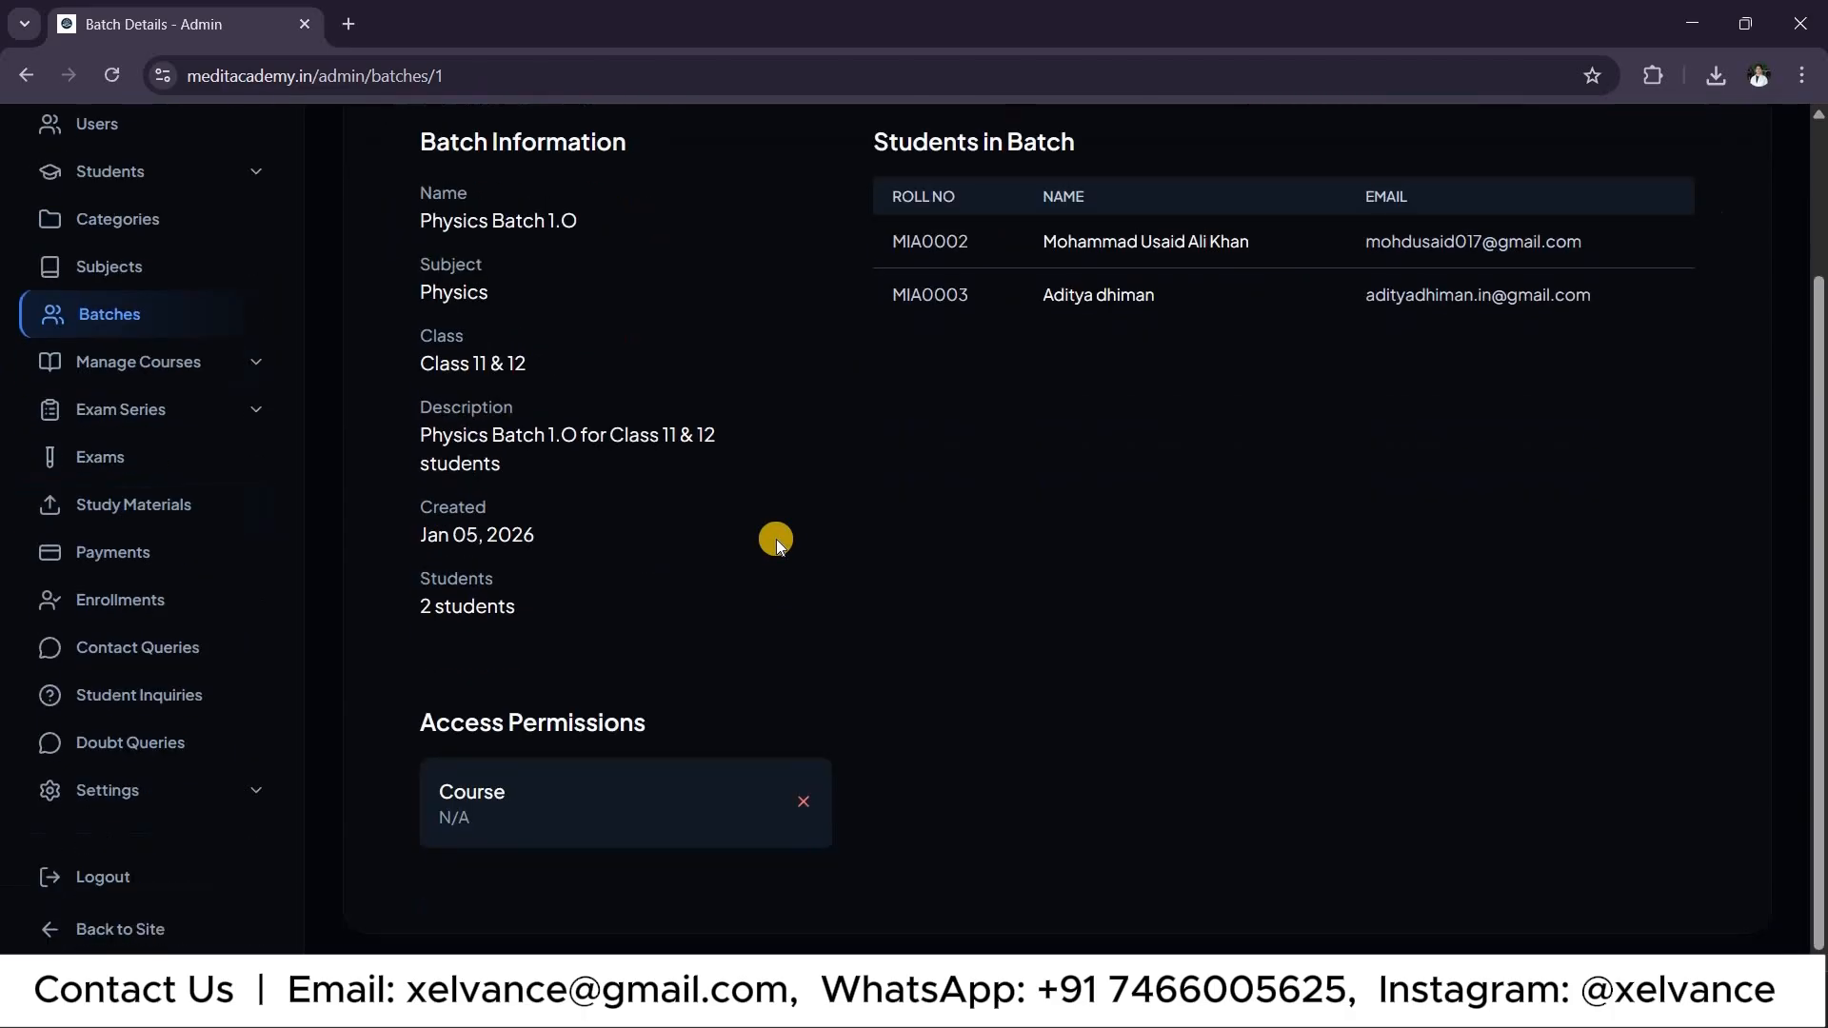
{"action": "scroll", "coordinate": [775, 539], "scroll_direction": "up", "scroll_amount": 2}
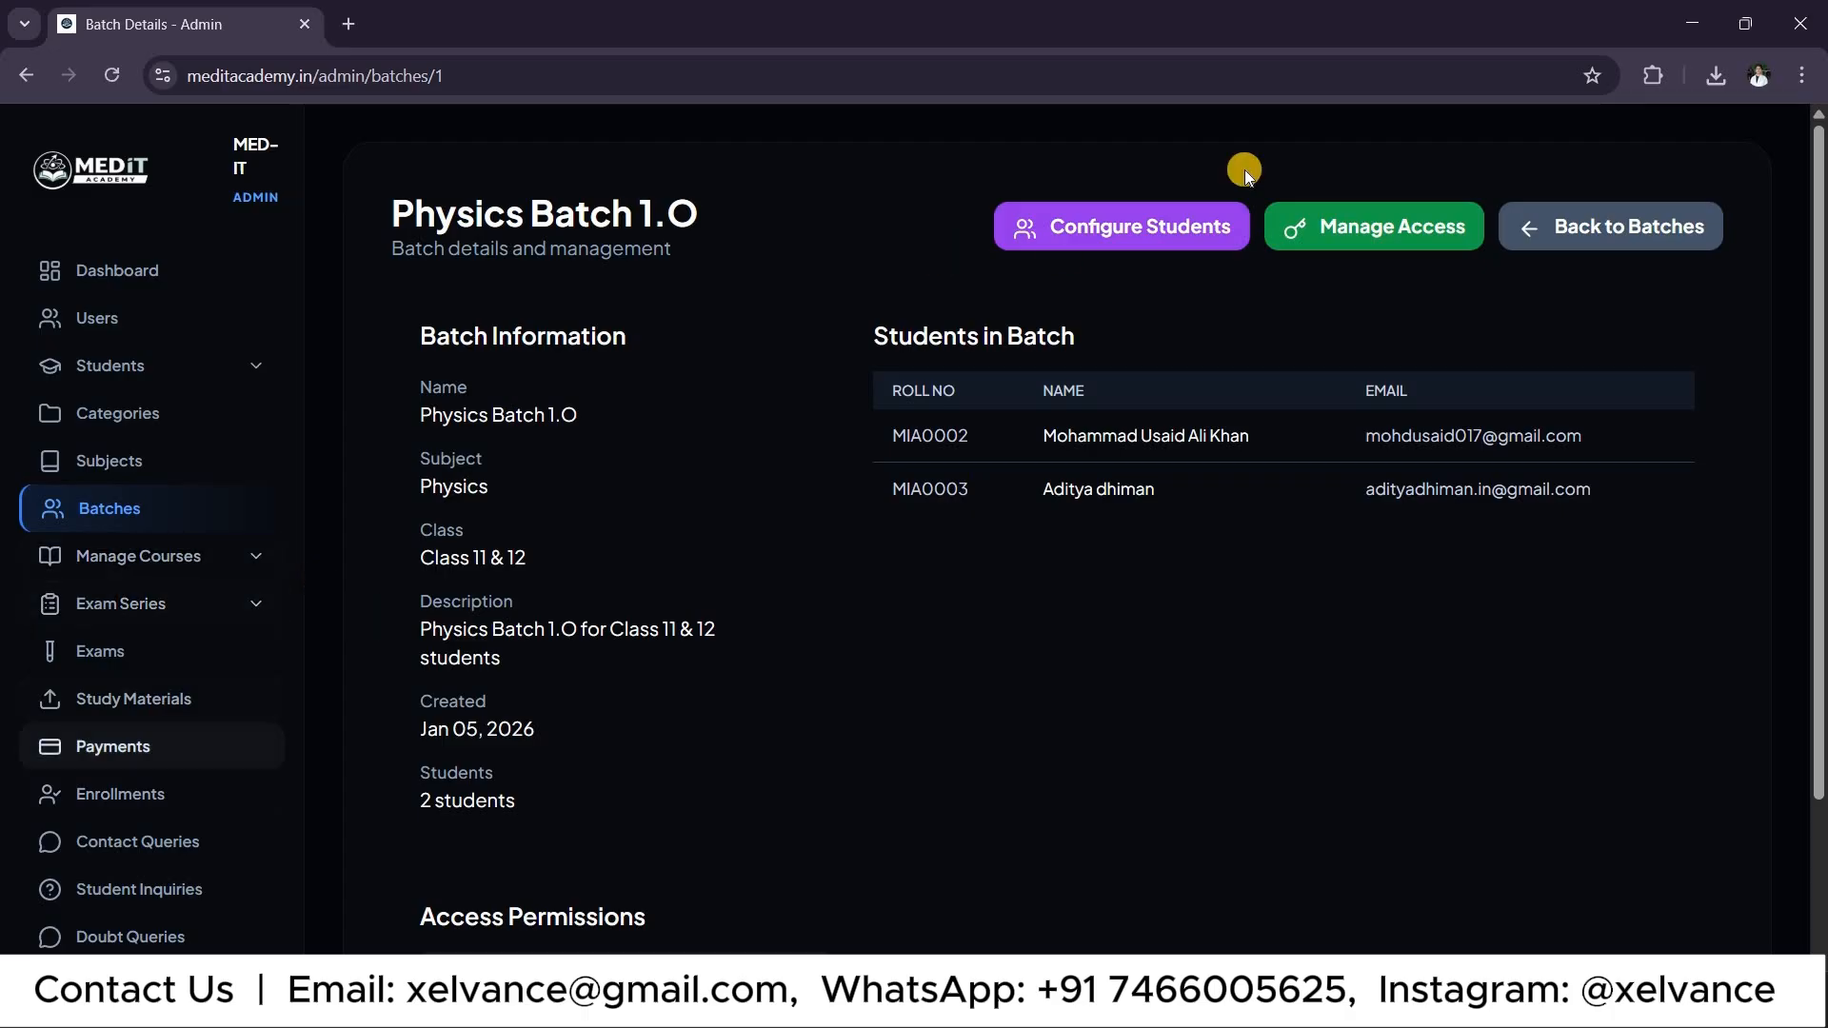
Grant content type Exam, Biology Practice Test – NEET/JEE (English), after Course offered nothing.
{"action": "left_click", "coordinate": [1383, 233]}
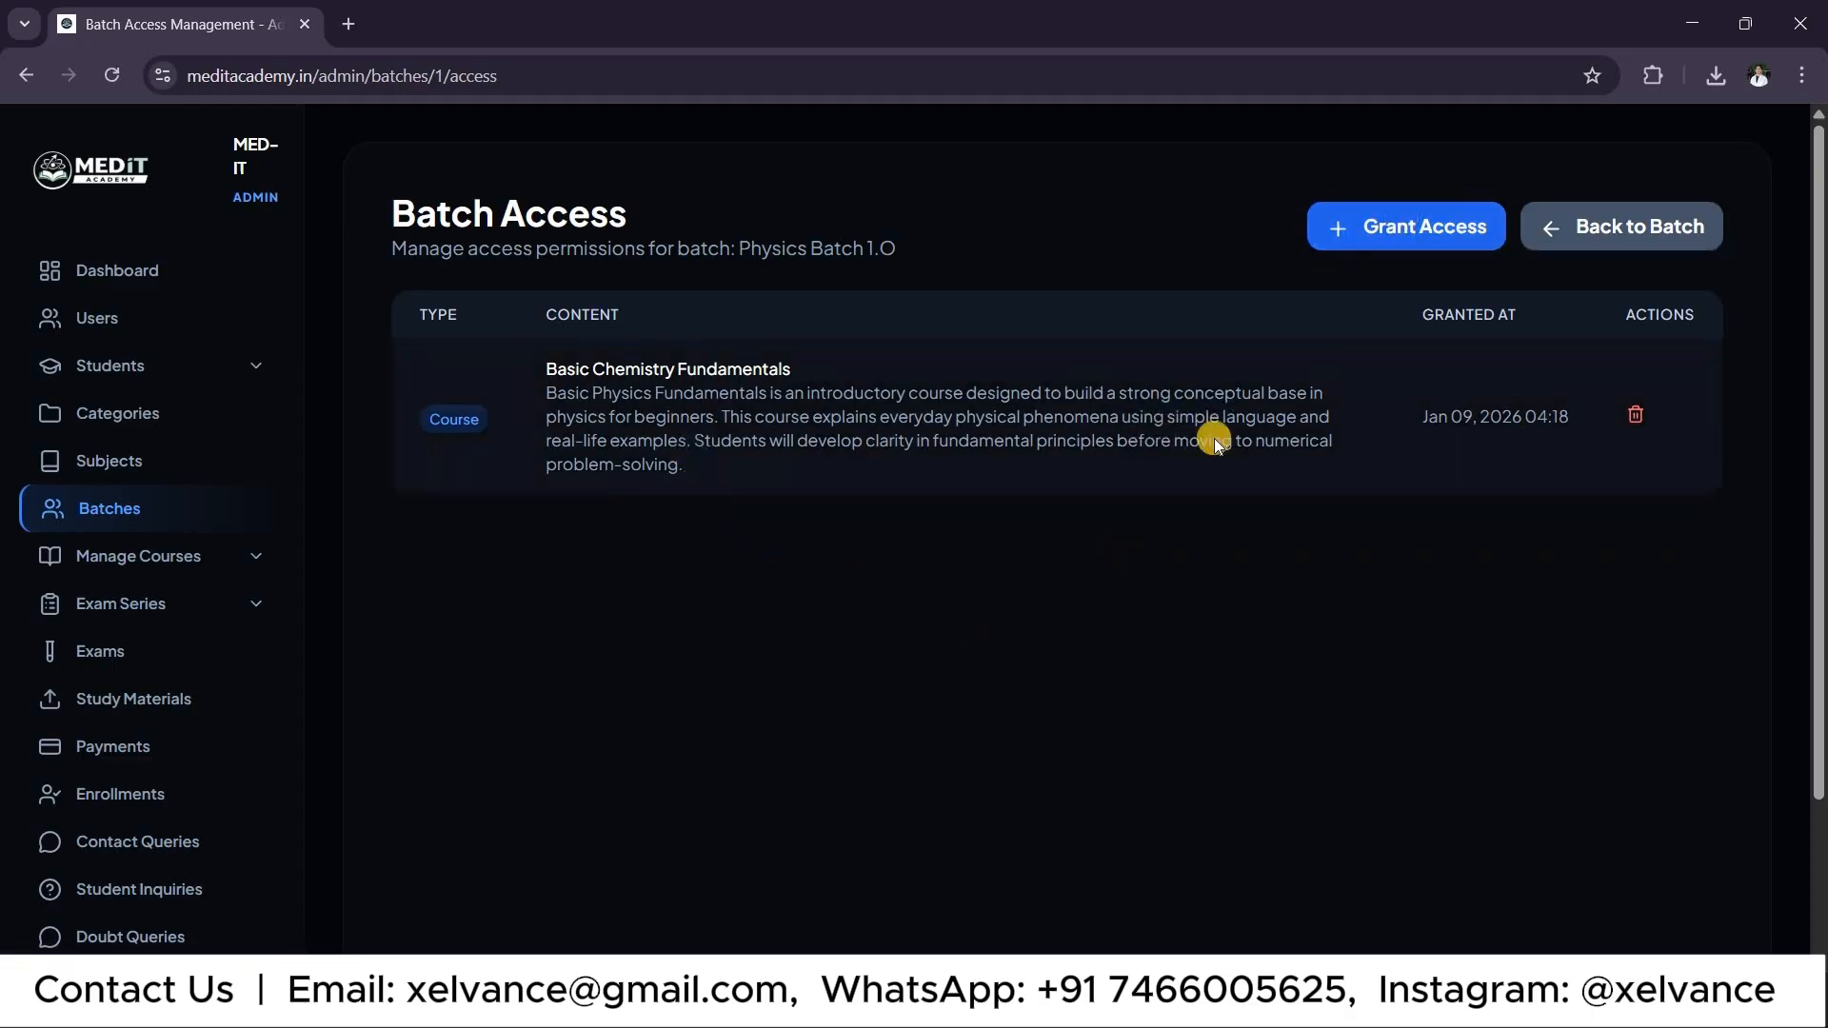
{"action": "left_click", "coordinate": [1344, 244]}
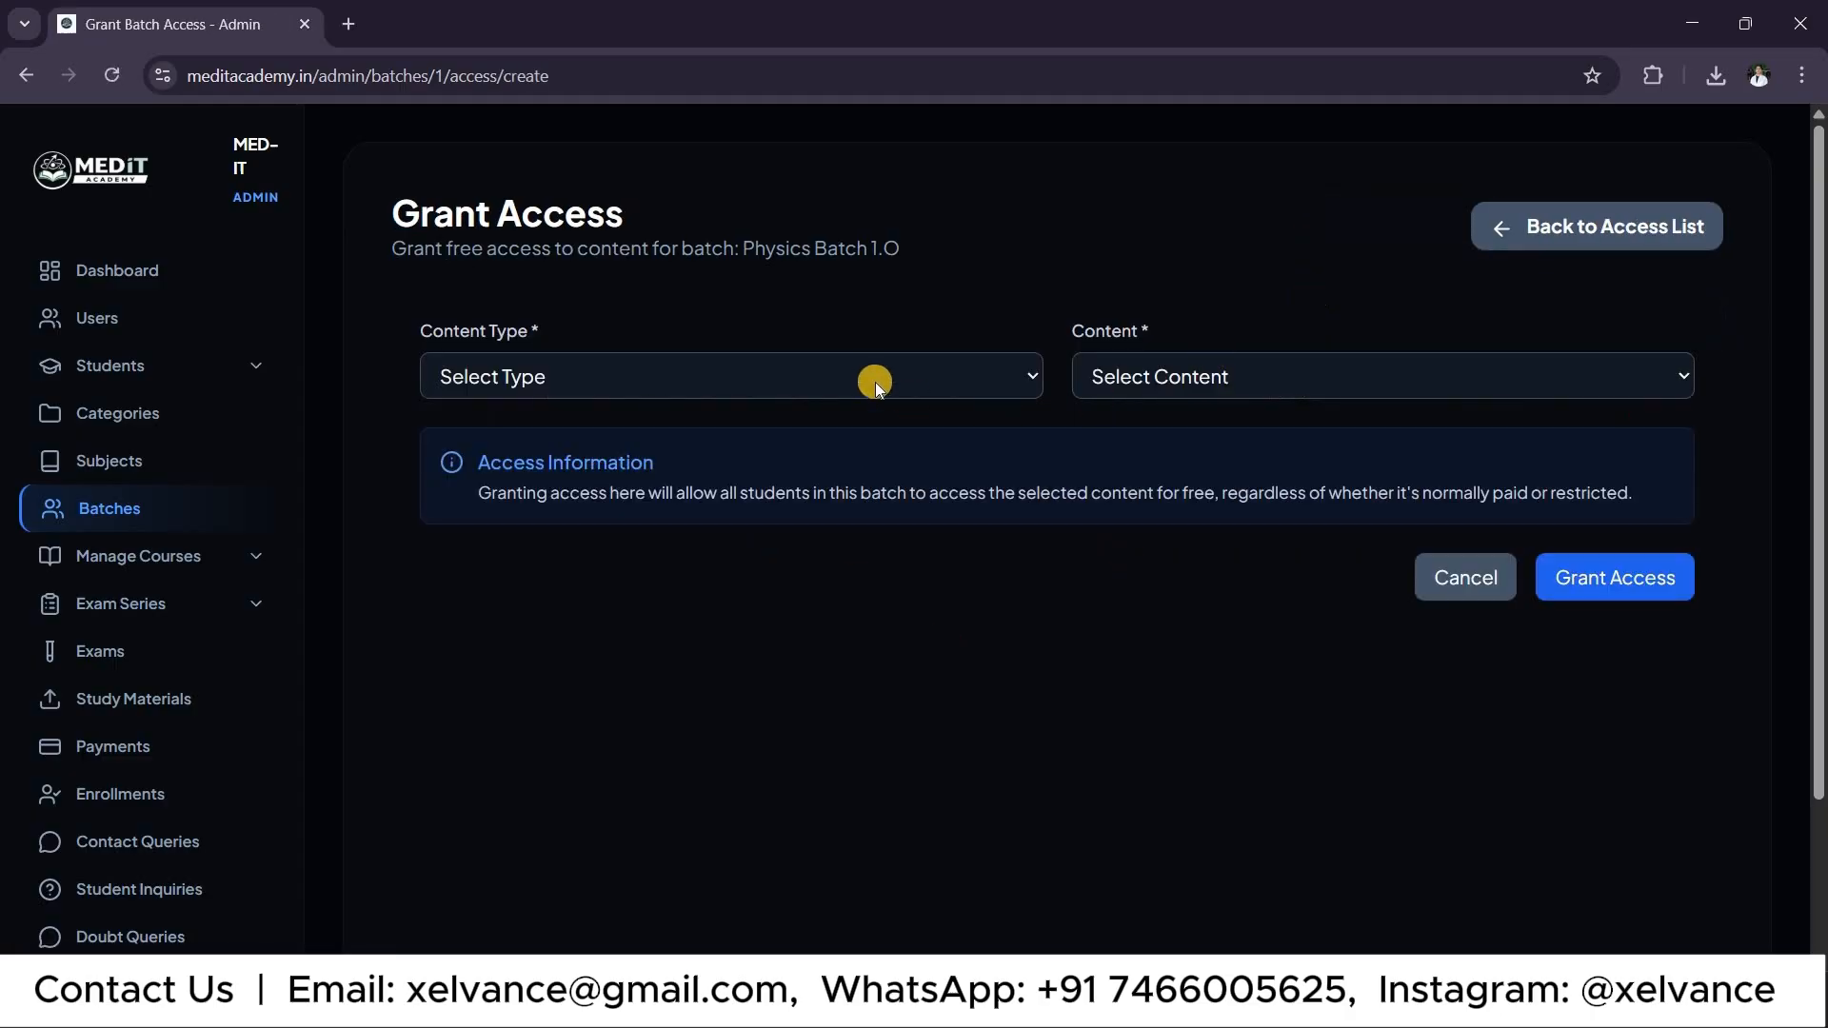
{"action": "left_click", "coordinate": [865, 379]}
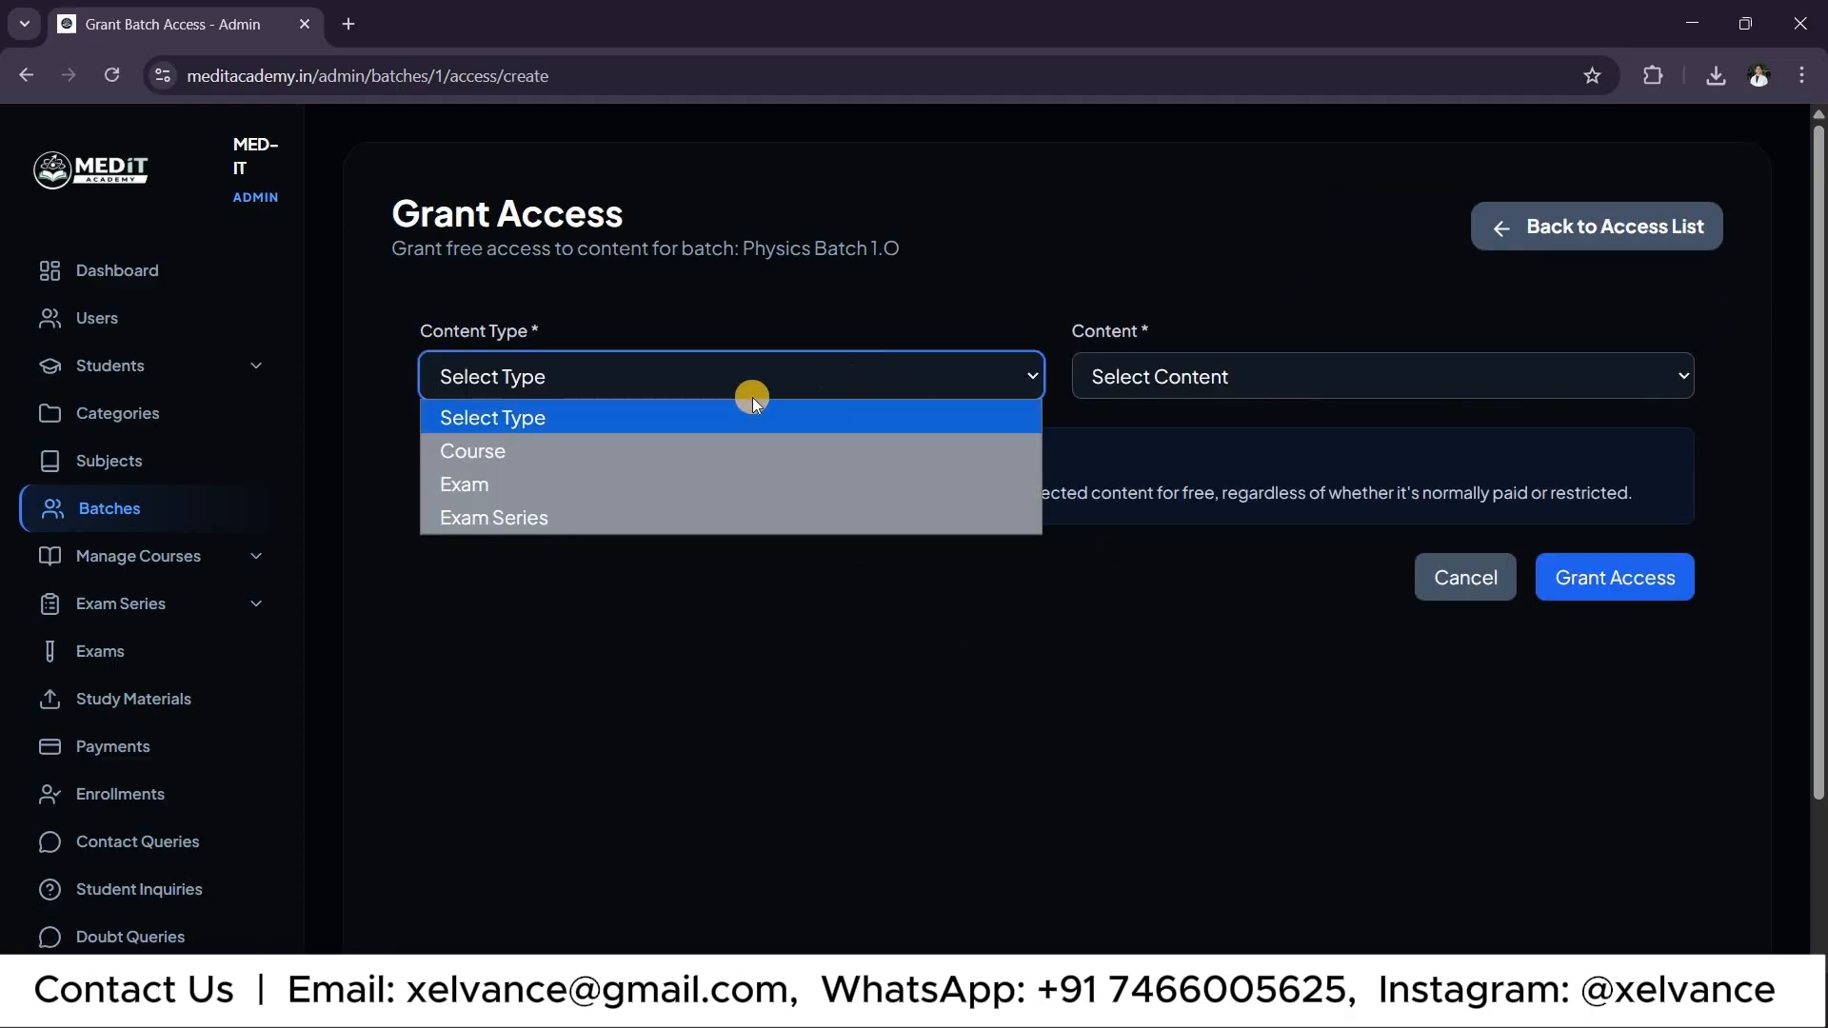
{"action": "left_click", "coordinate": [632, 453]}
{"action": "left_click", "coordinate": [1350, 357]}
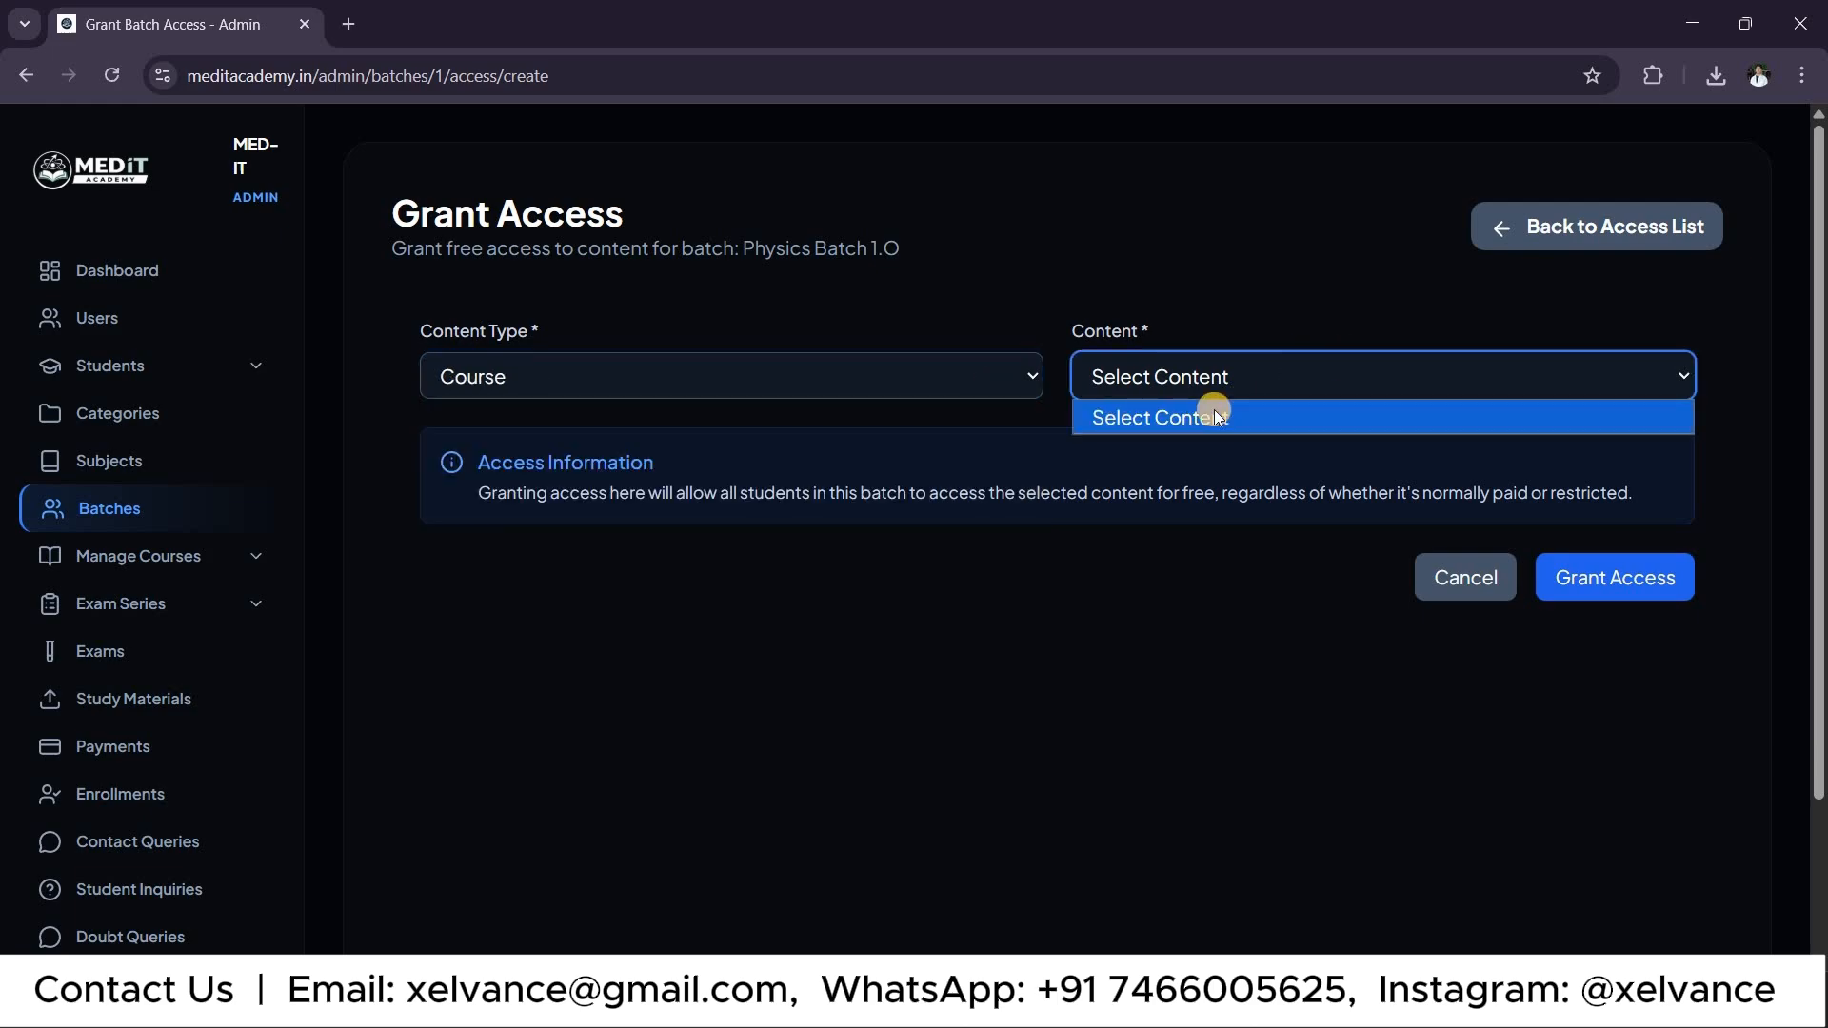
{"action": "left_click", "coordinate": [899, 344]}
{"action": "left_click", "coordinate": [723, 364]}
{"action": "left_click", "coordinate": [582, 478]}
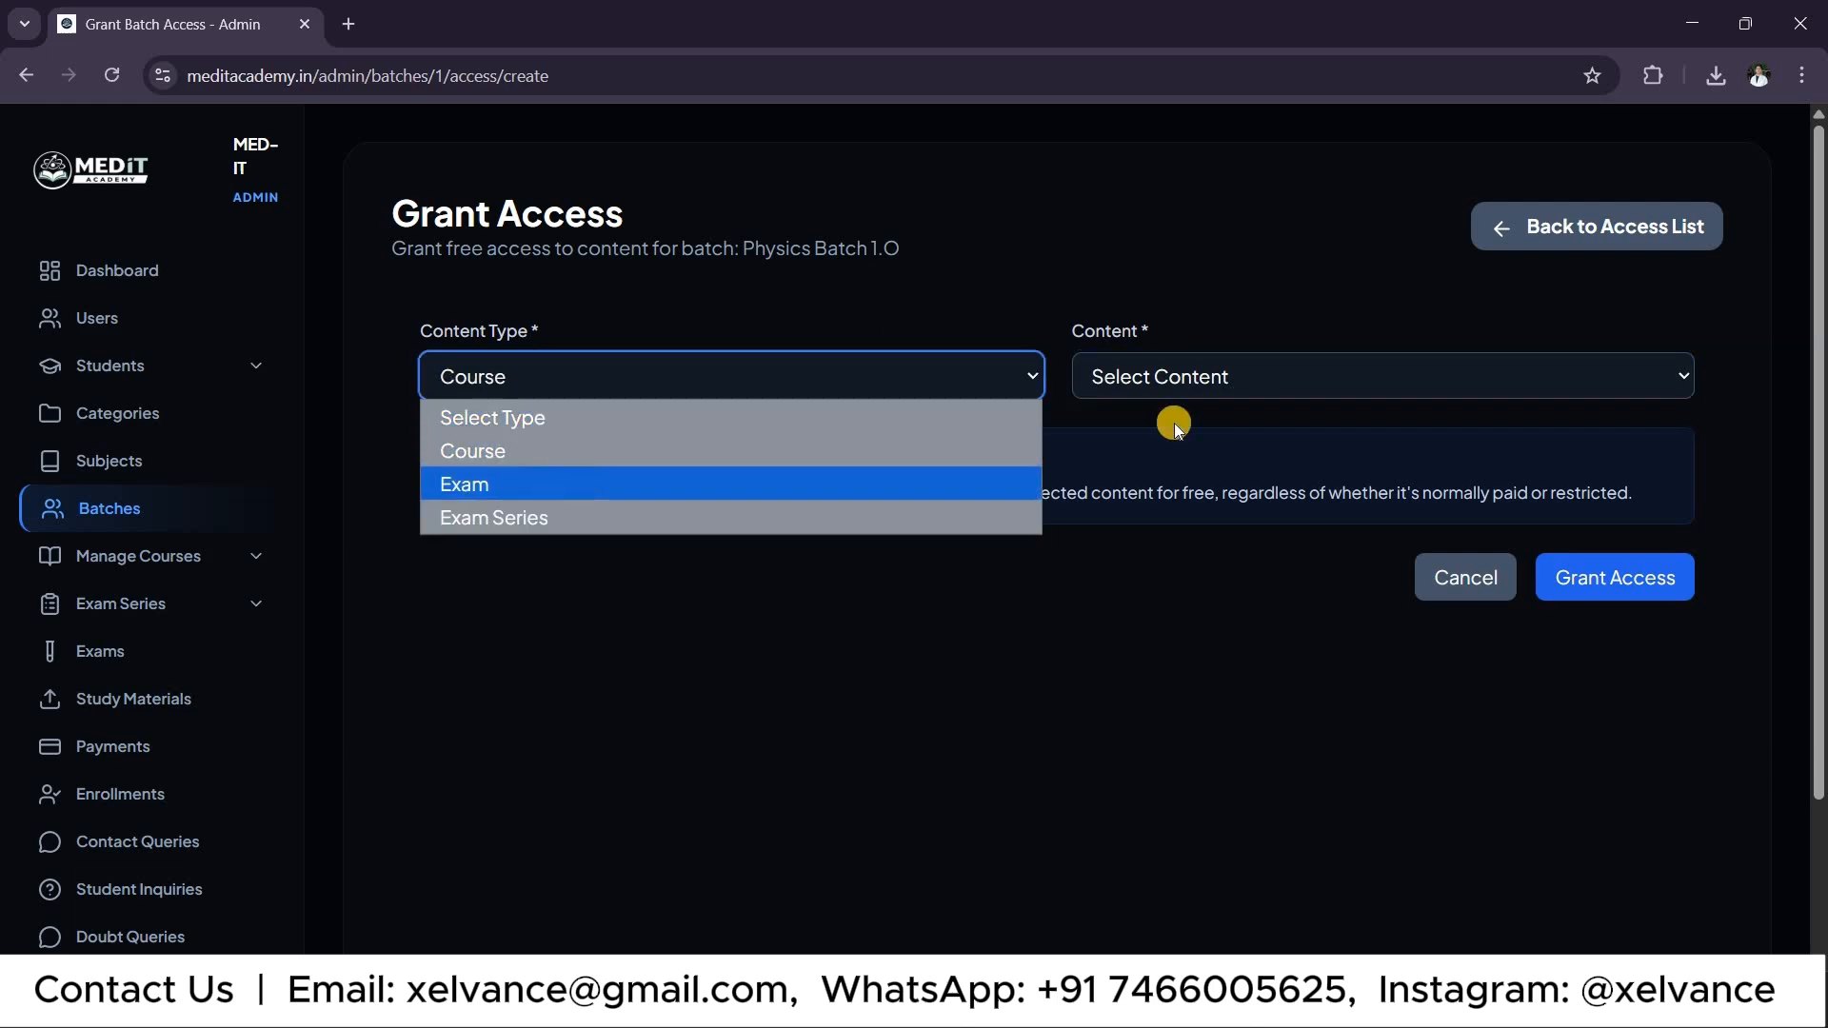
{"action": "left_click", "coordinate": [1333, 377]}
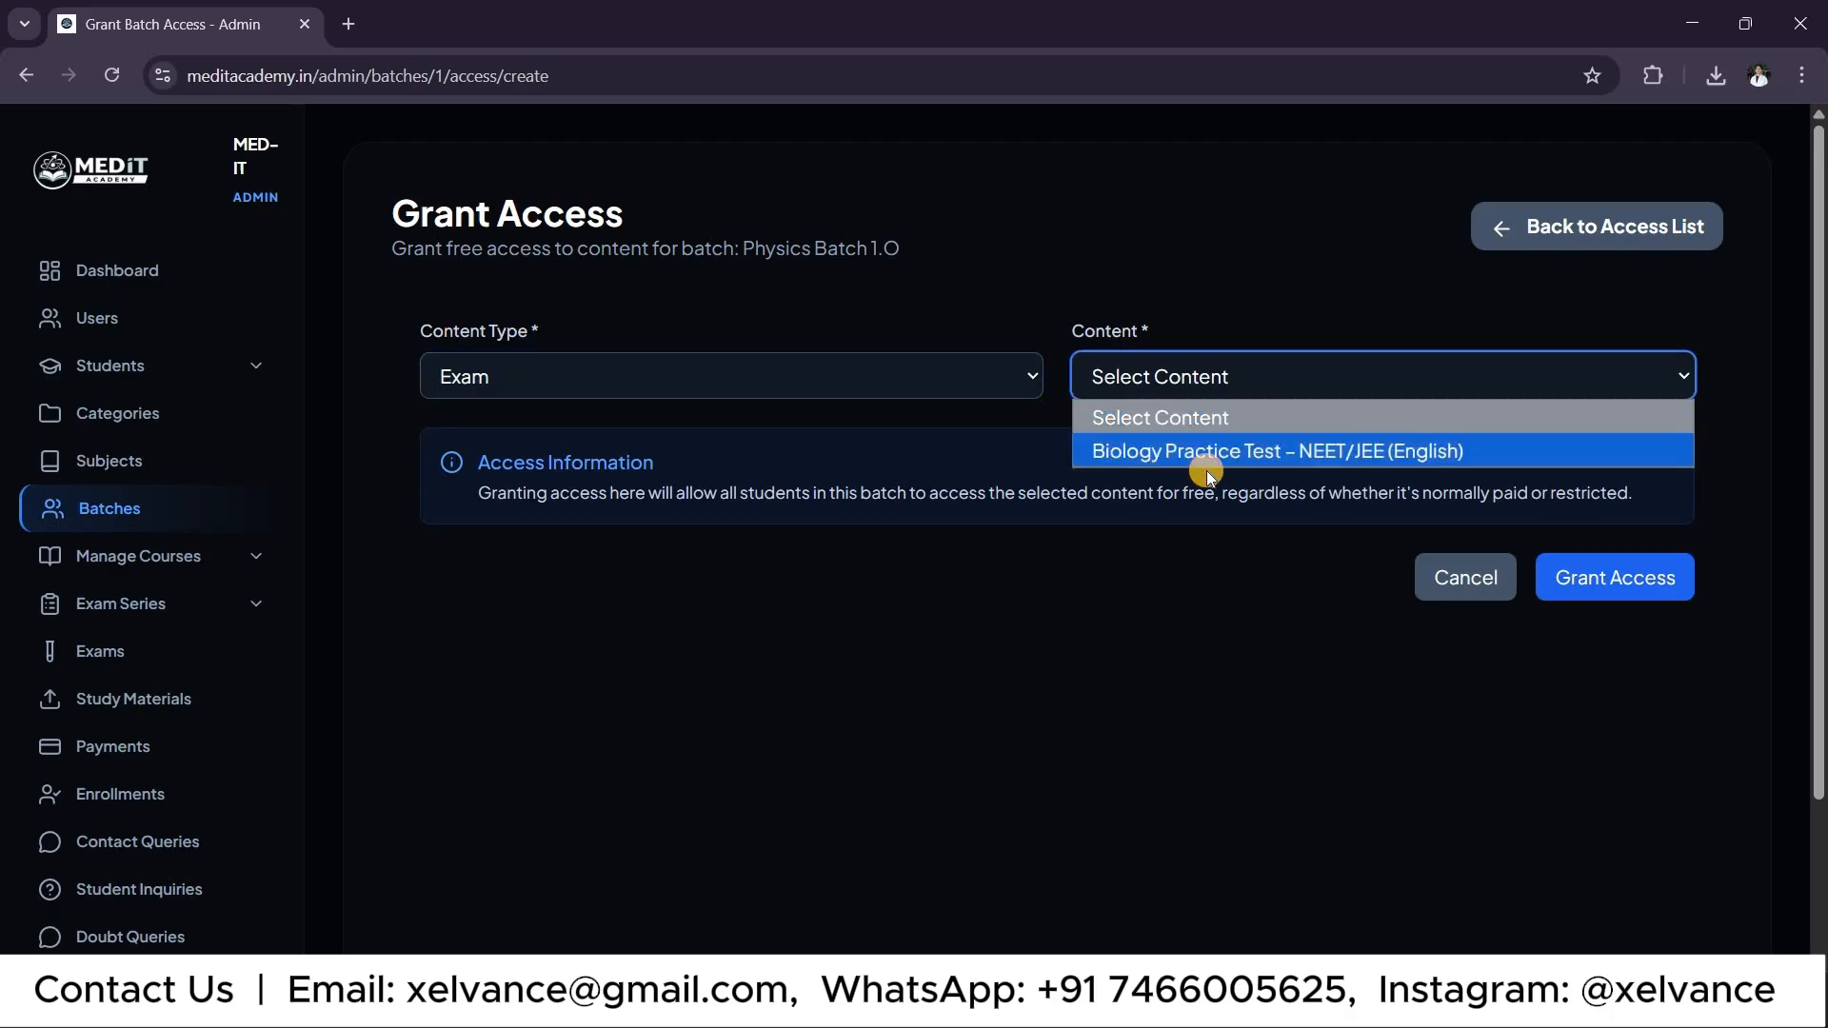
{"action": "left_click", "coordinate": [1265, 379]}
{"action": "left_click", "coordinate": [1265, 379]}
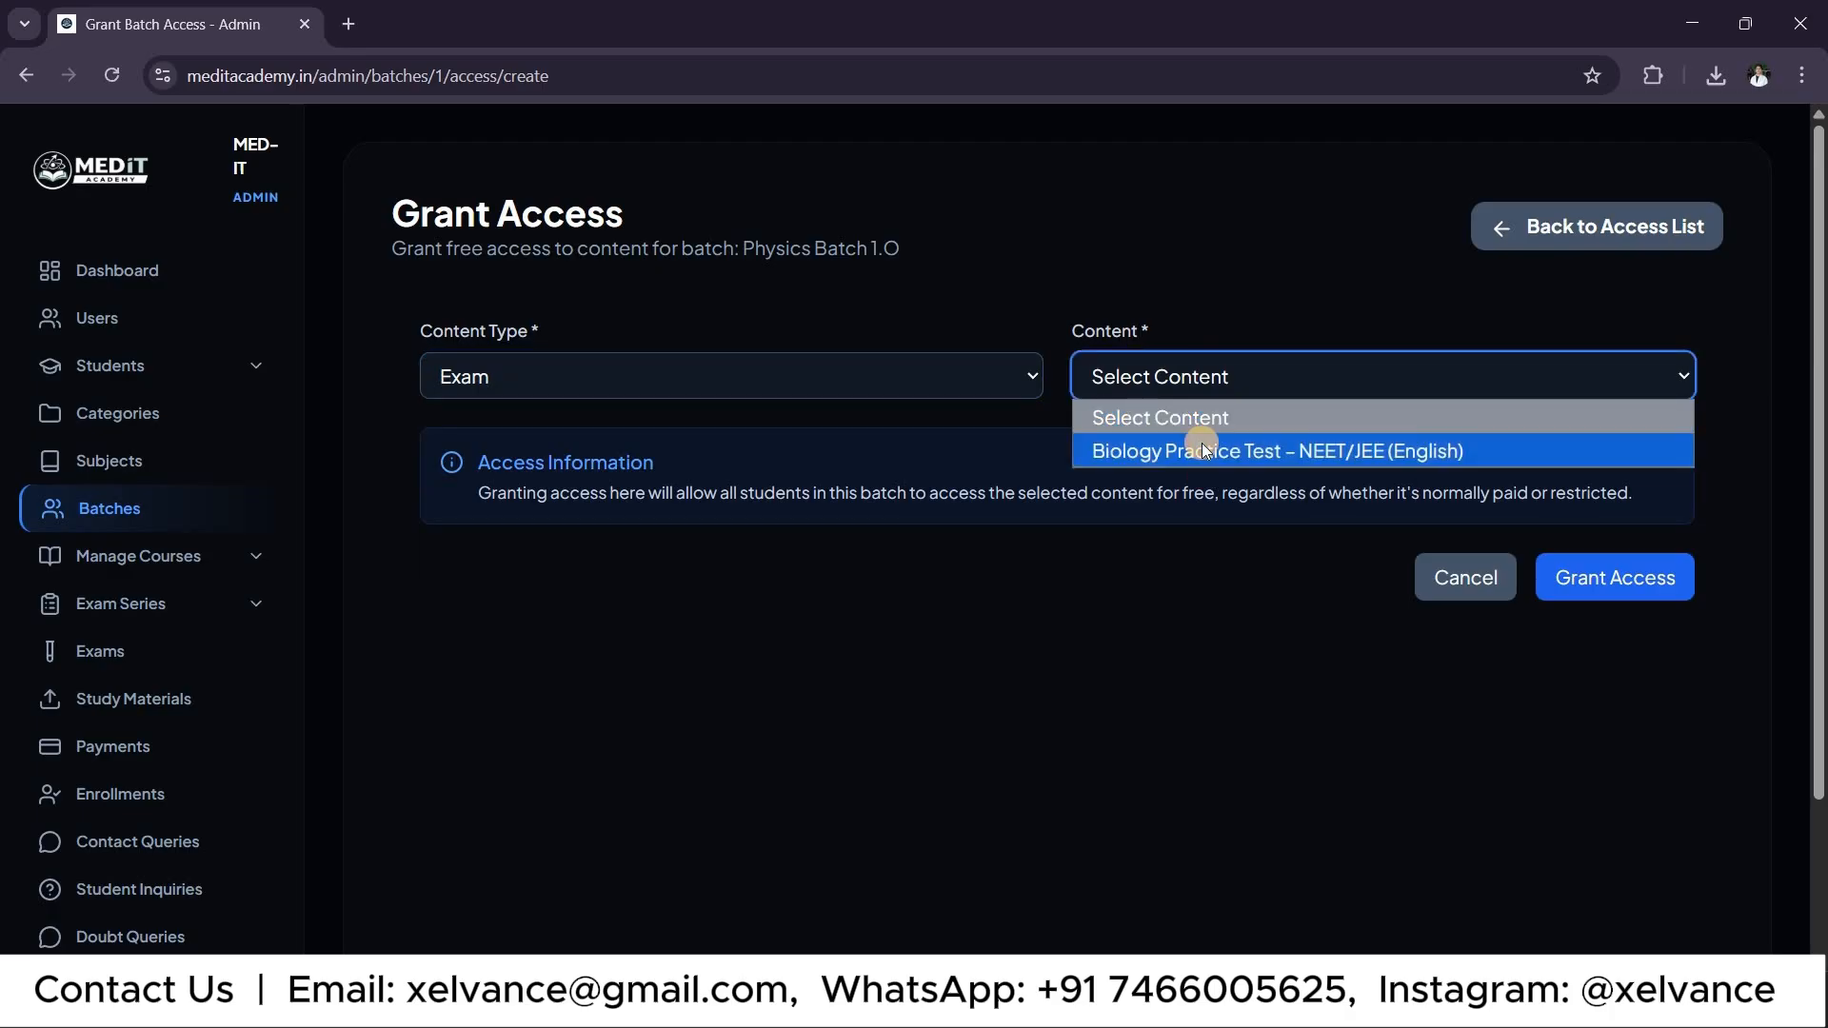
{"action": "left_click", "coordinate": [1202, 445]}
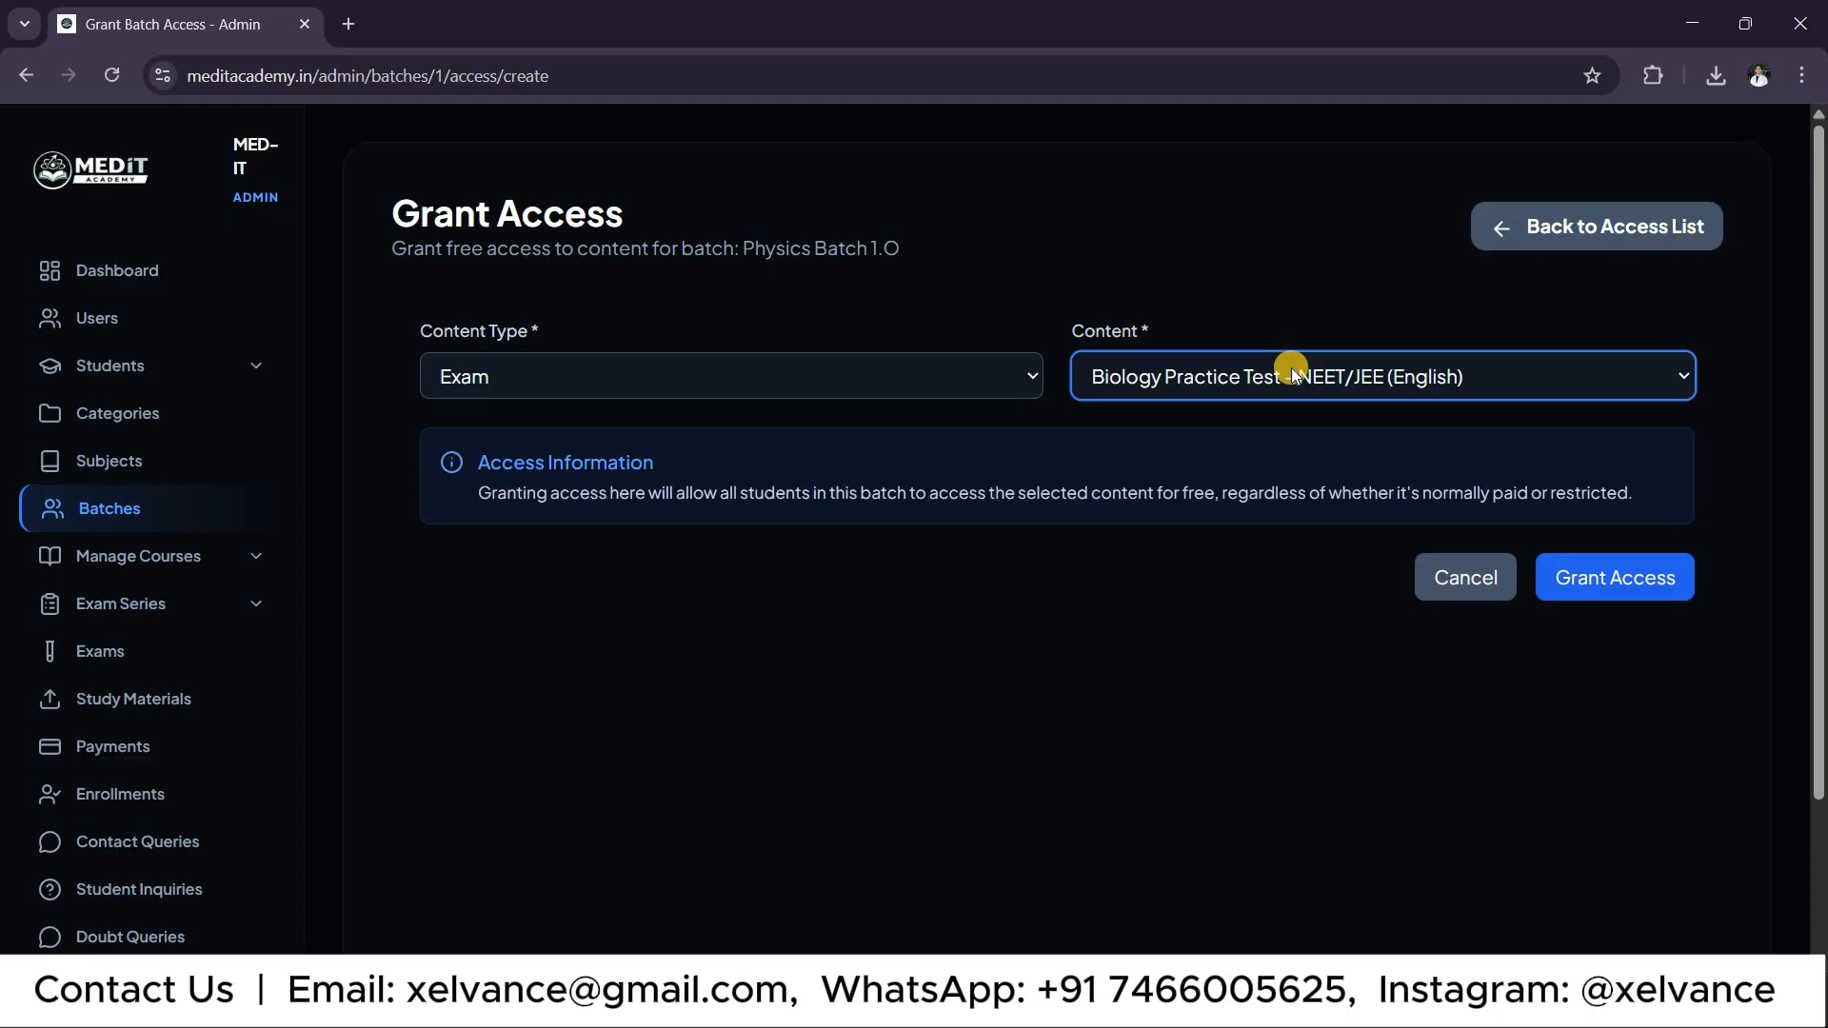
{"action": "left_click", "coordinate": [1599, 569]}
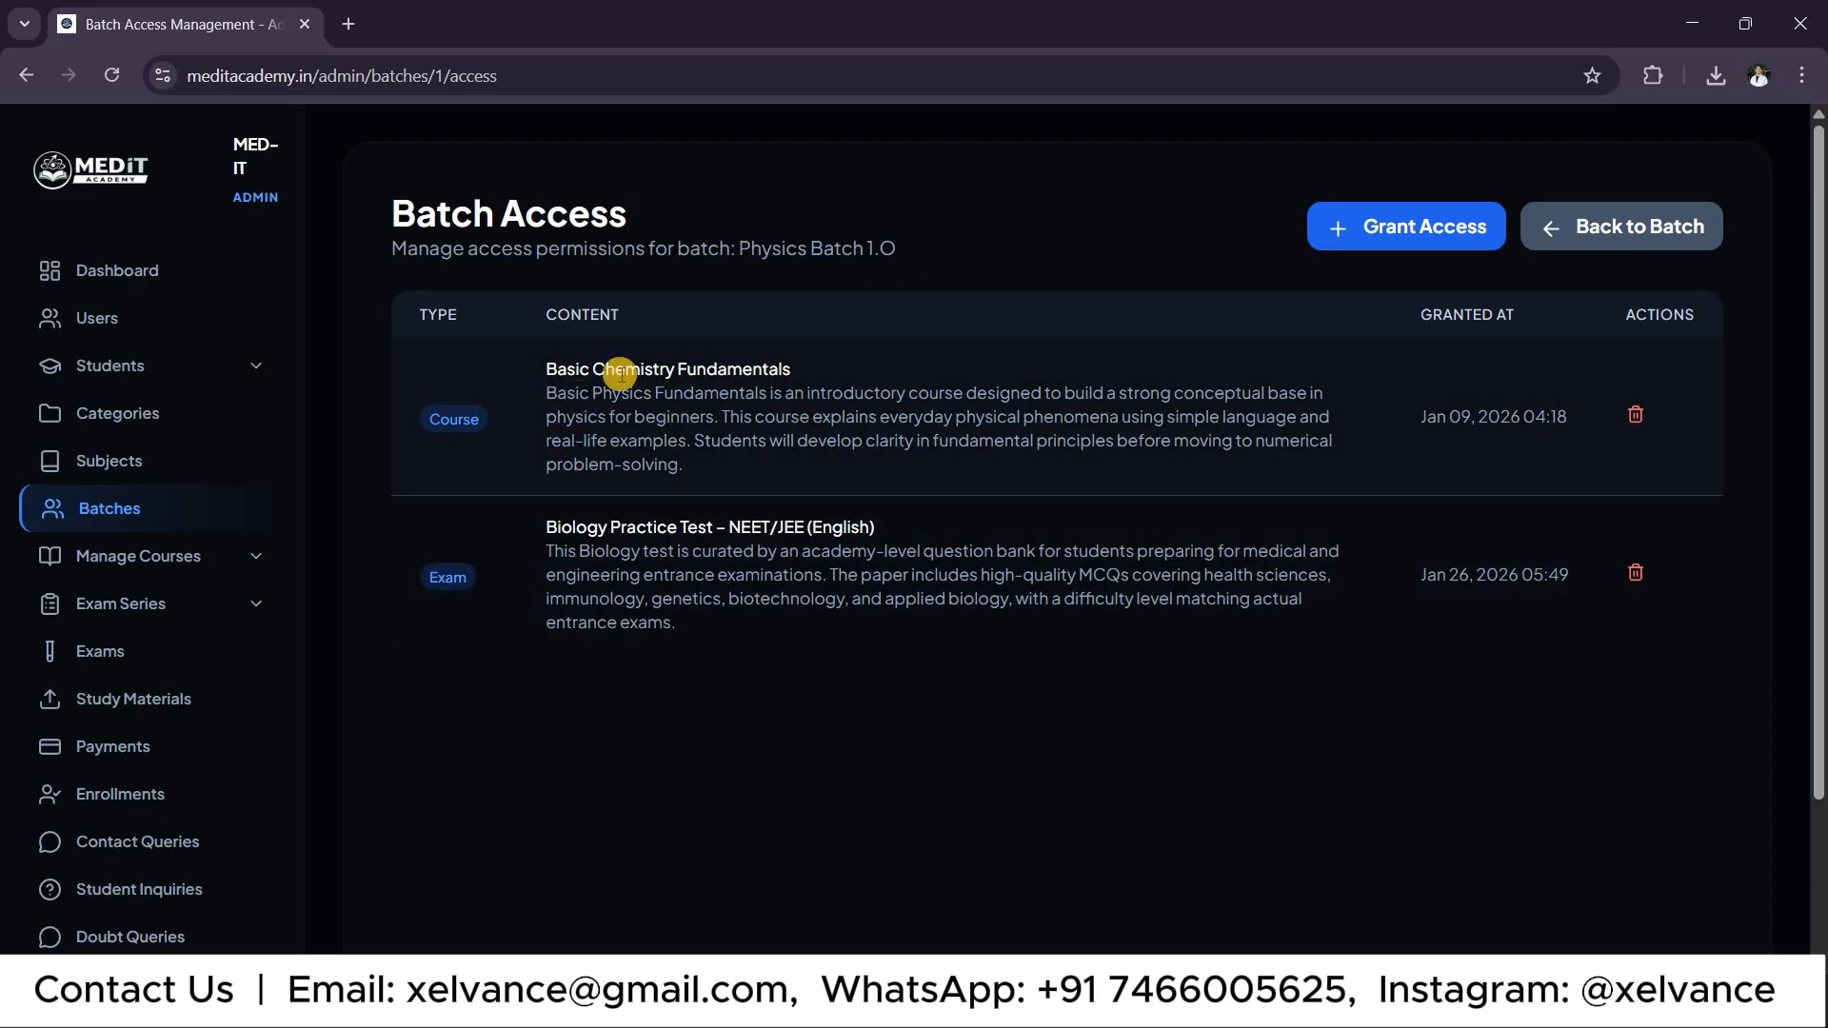
Add another access entry: content type Exam Series, content Physics Mastery.
{"action": "left_click", "coordinate": [1464, 226]}
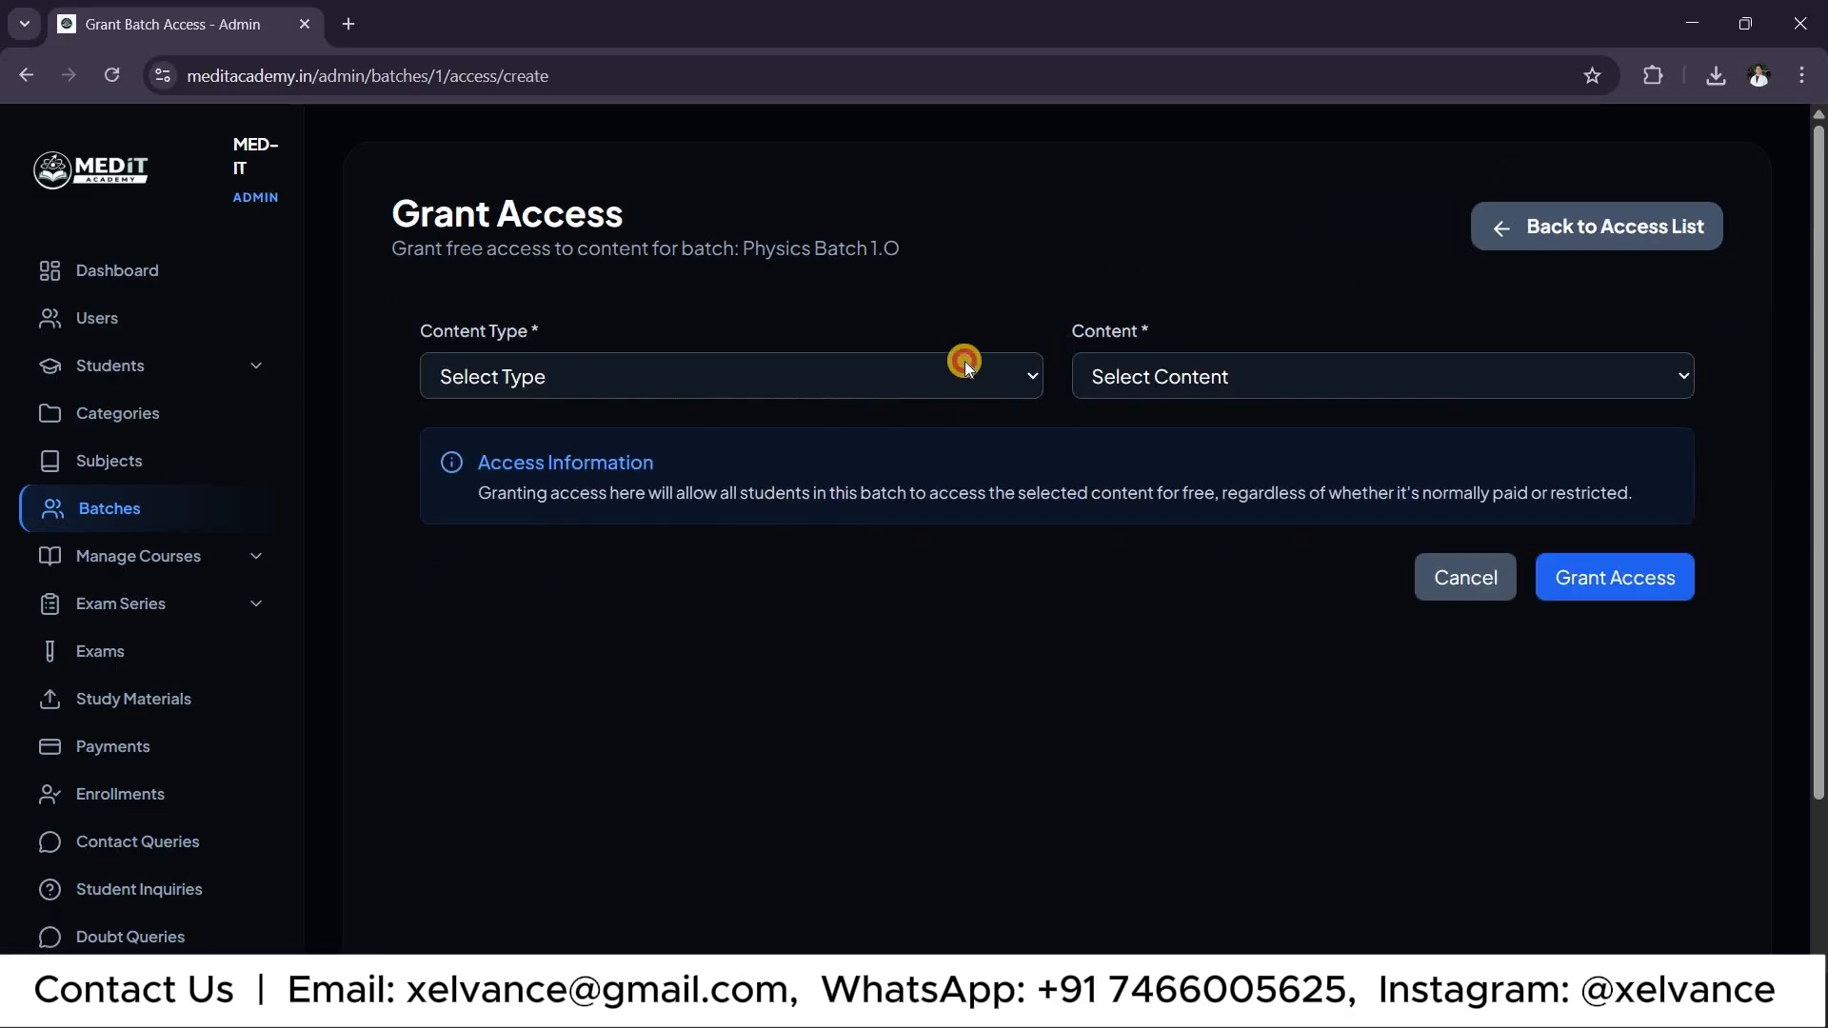
{"action": "left_click", "coordinate": [963, 362]}
{"action": "left_click", "coordinate": [605, 521]}
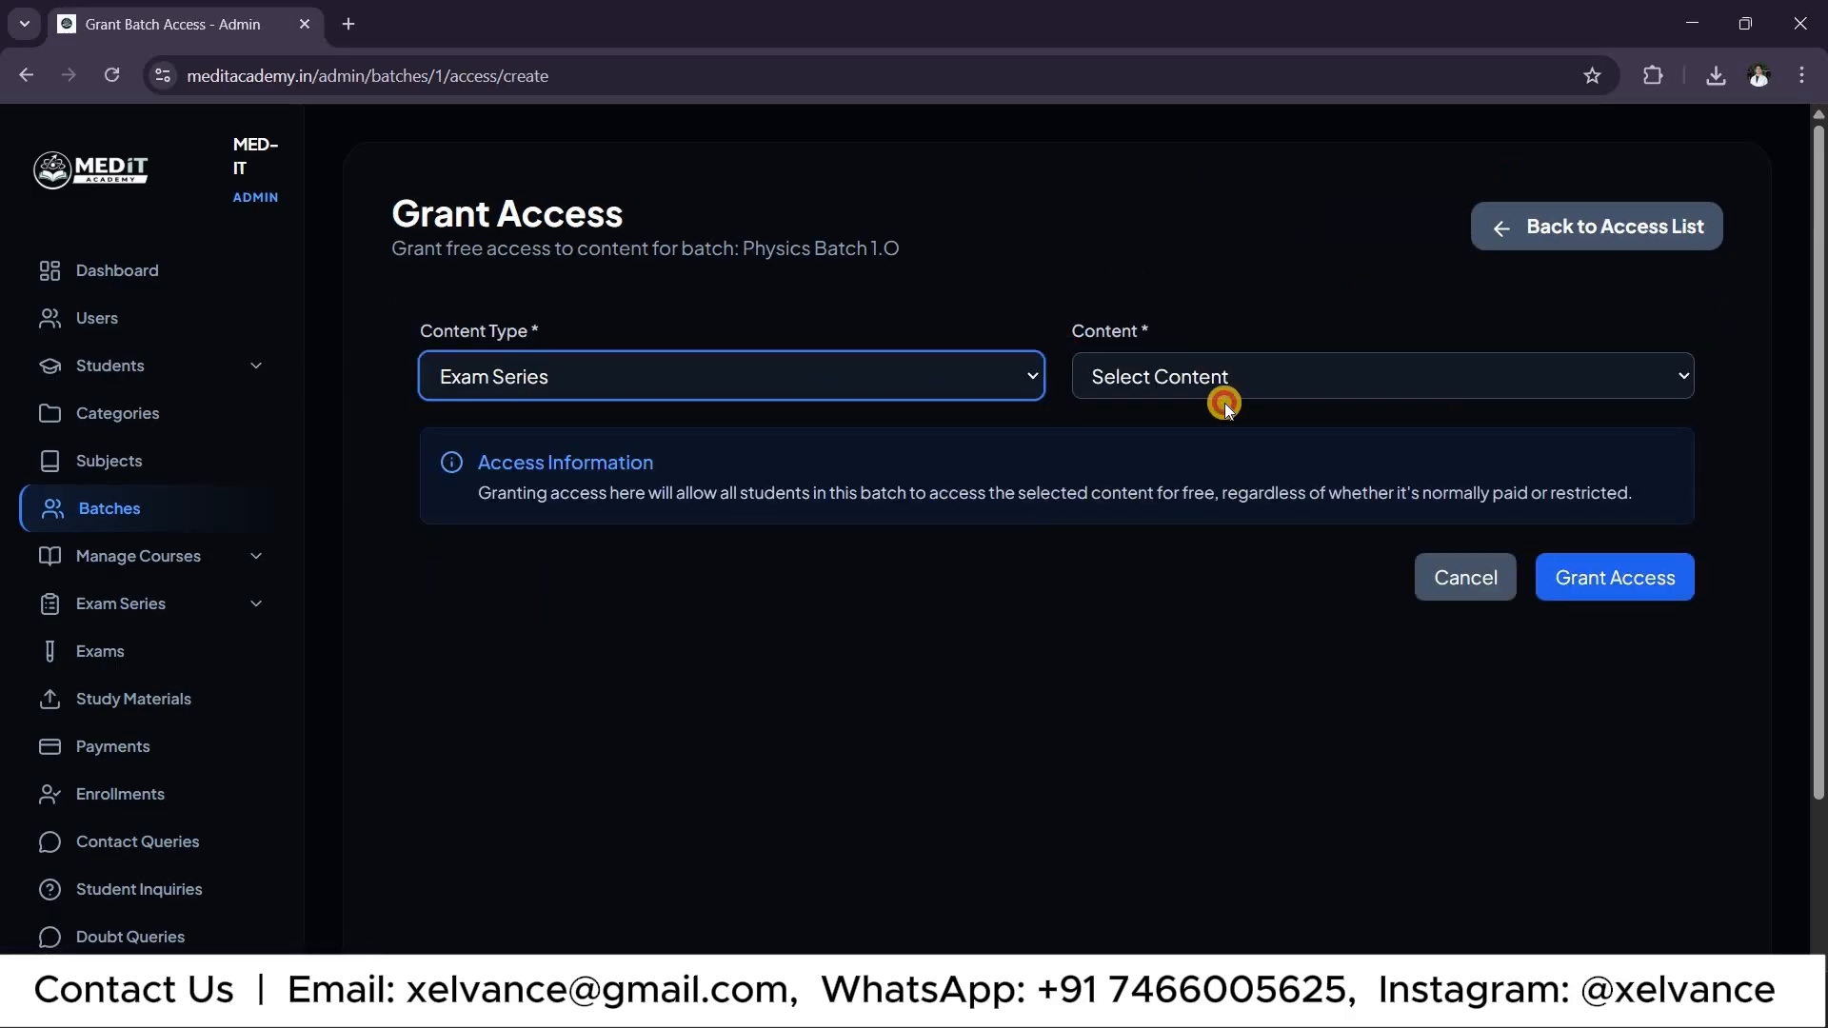
{"action": "left_click", "coordinate": [1265, 379]}
{"action": "left_click", "coordinate": [1167, 448]}
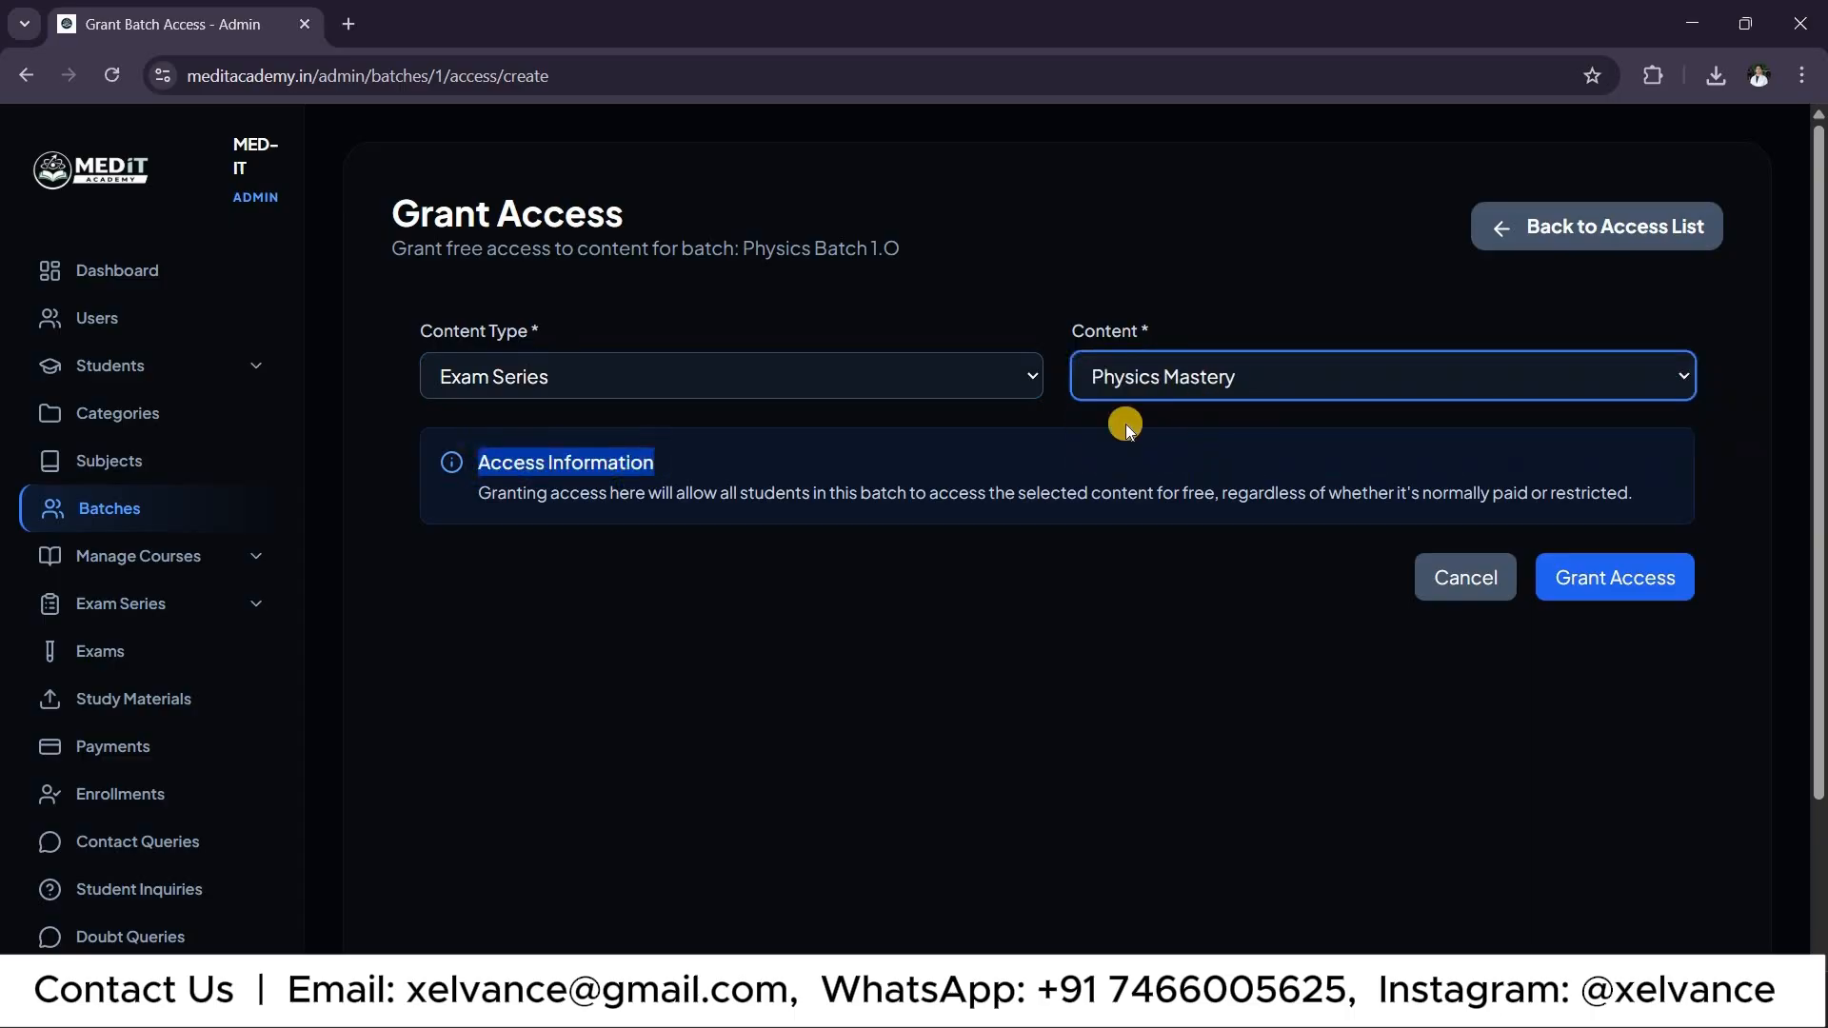
{"action": "left_click", "coordinate": [1057, 357]}
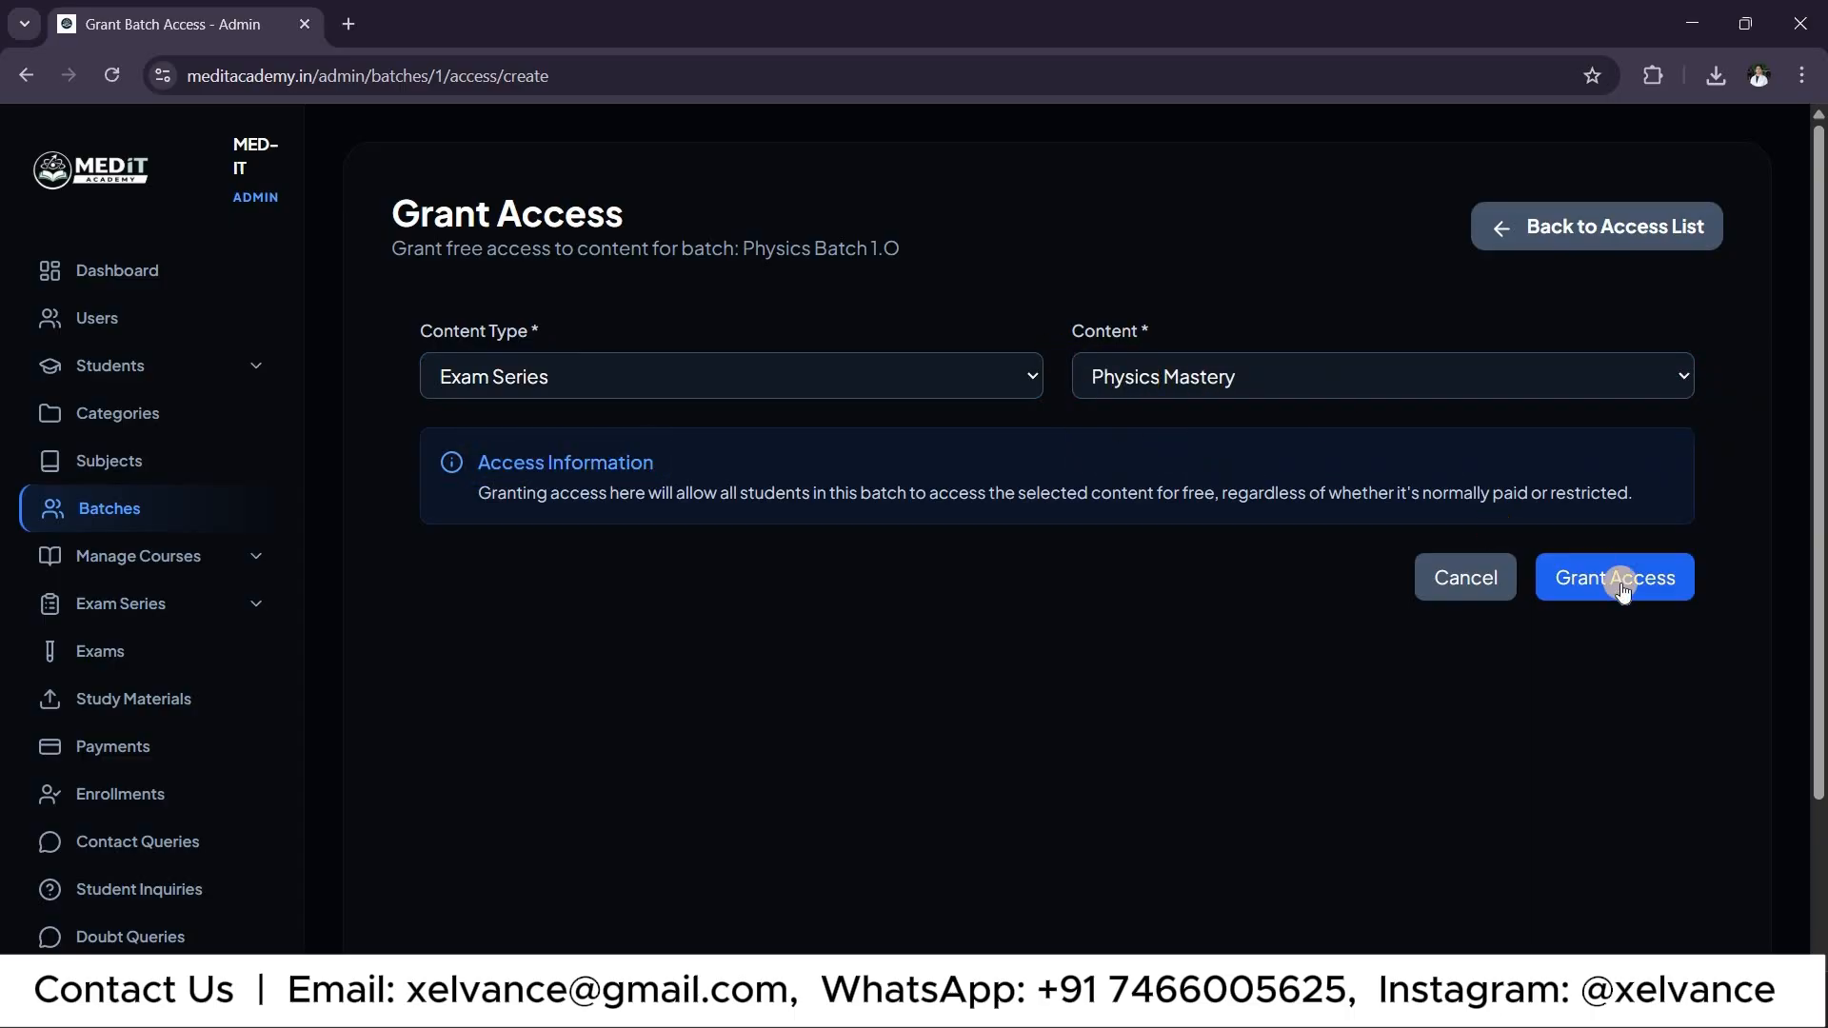
{"action": "left_click", "coordinate": [1482, 598]}
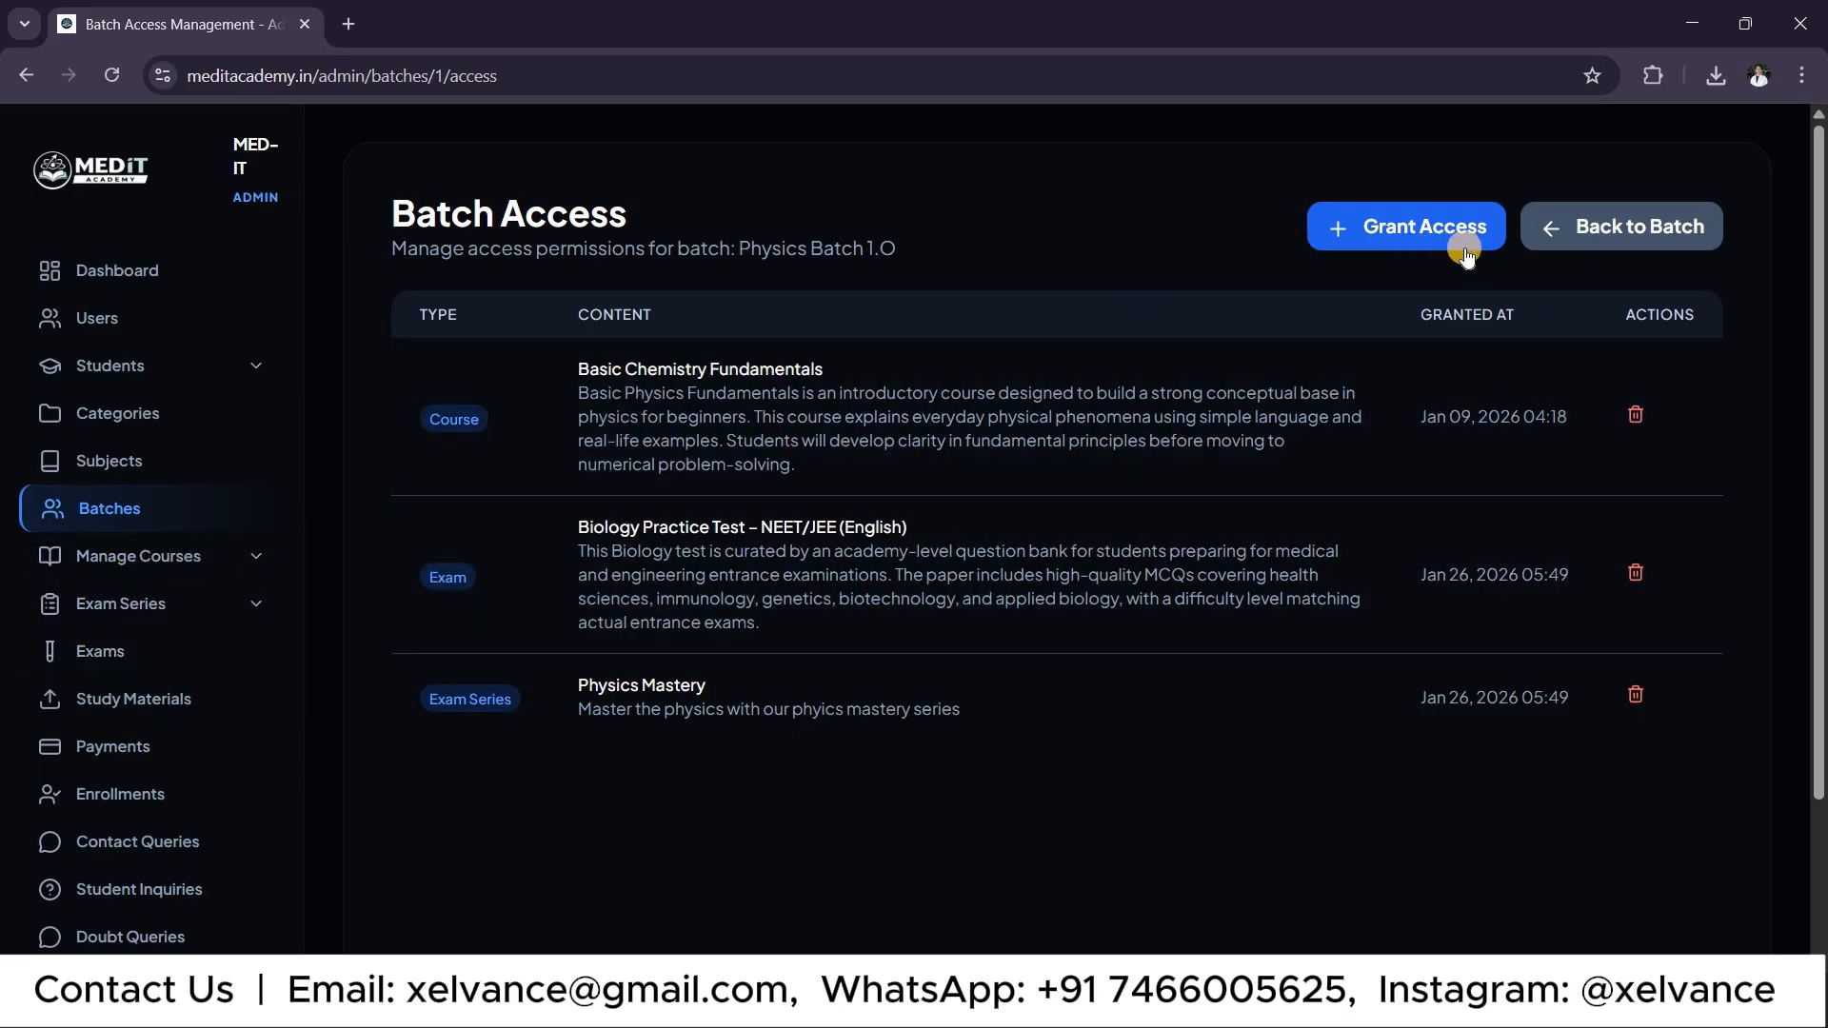
Return to Physics Batch 1.O's details and scroll through its Access Permissions section.
{"action": "left_click", "coordinate": [1592, 226]}
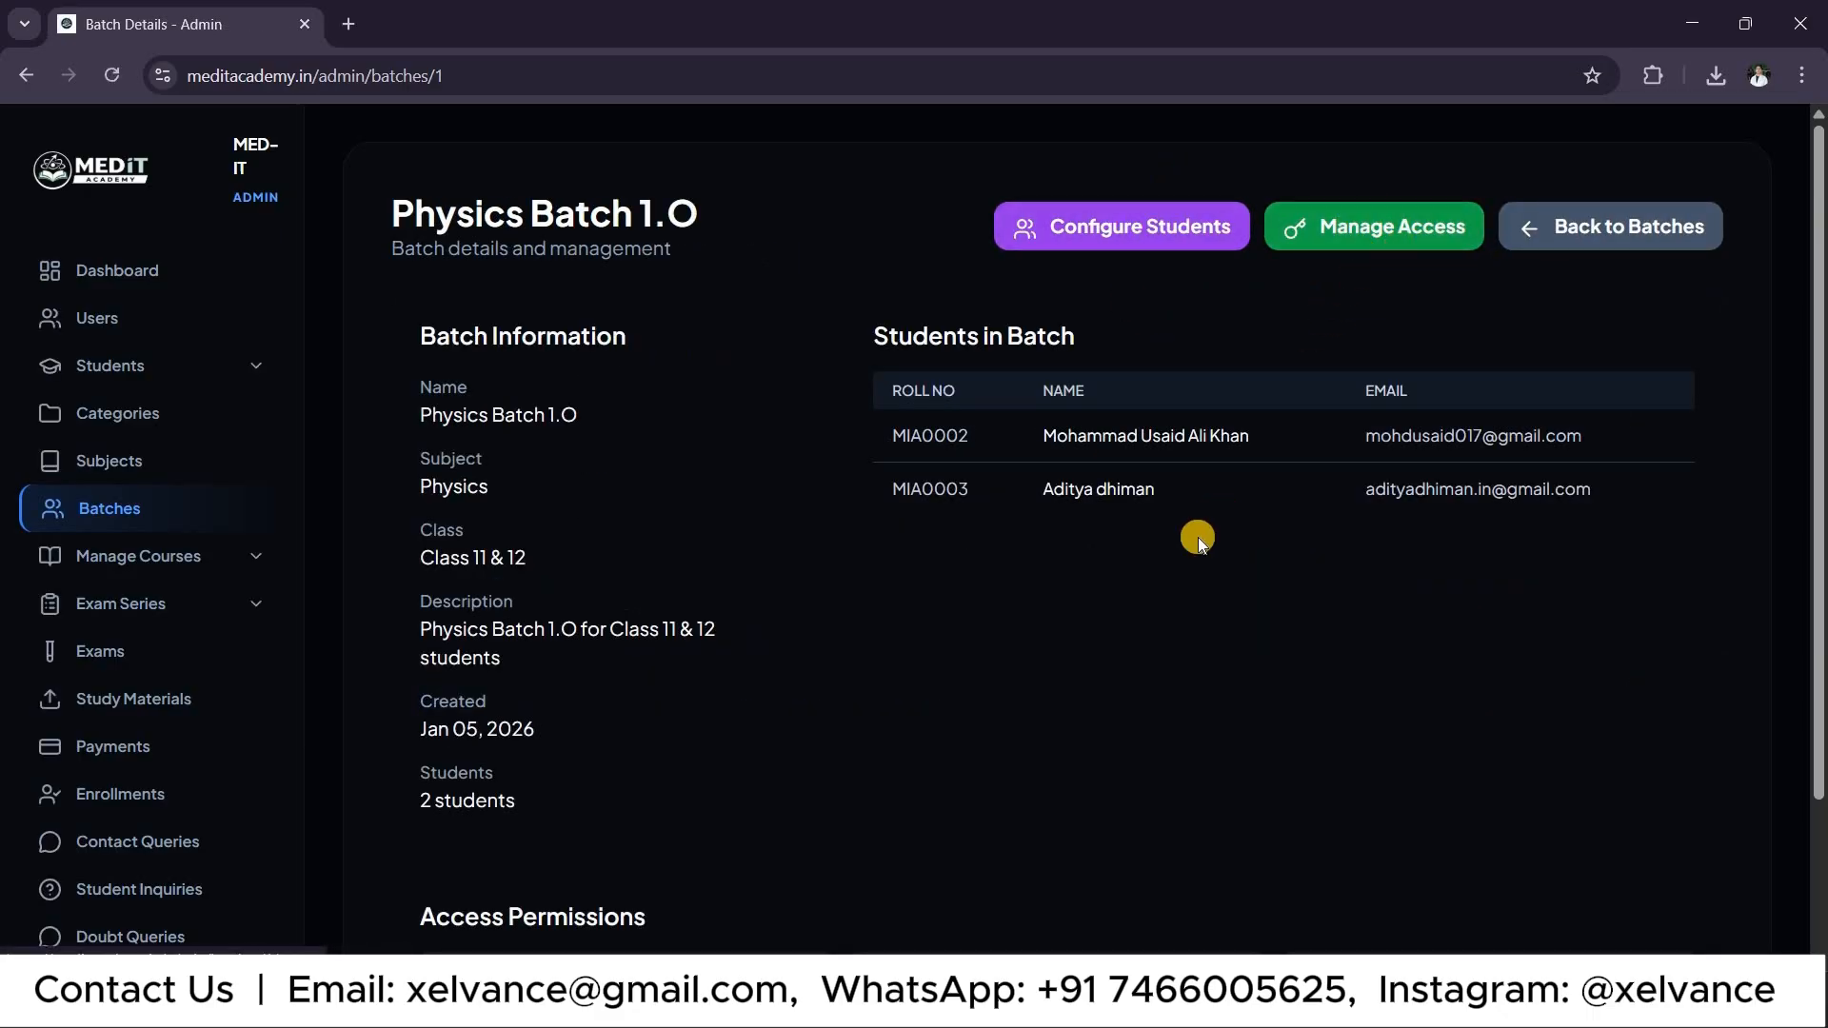
{"action": "scroll", "coordinate": [798, 533], "scroll_direction": "down", "scroll_amount": 2}
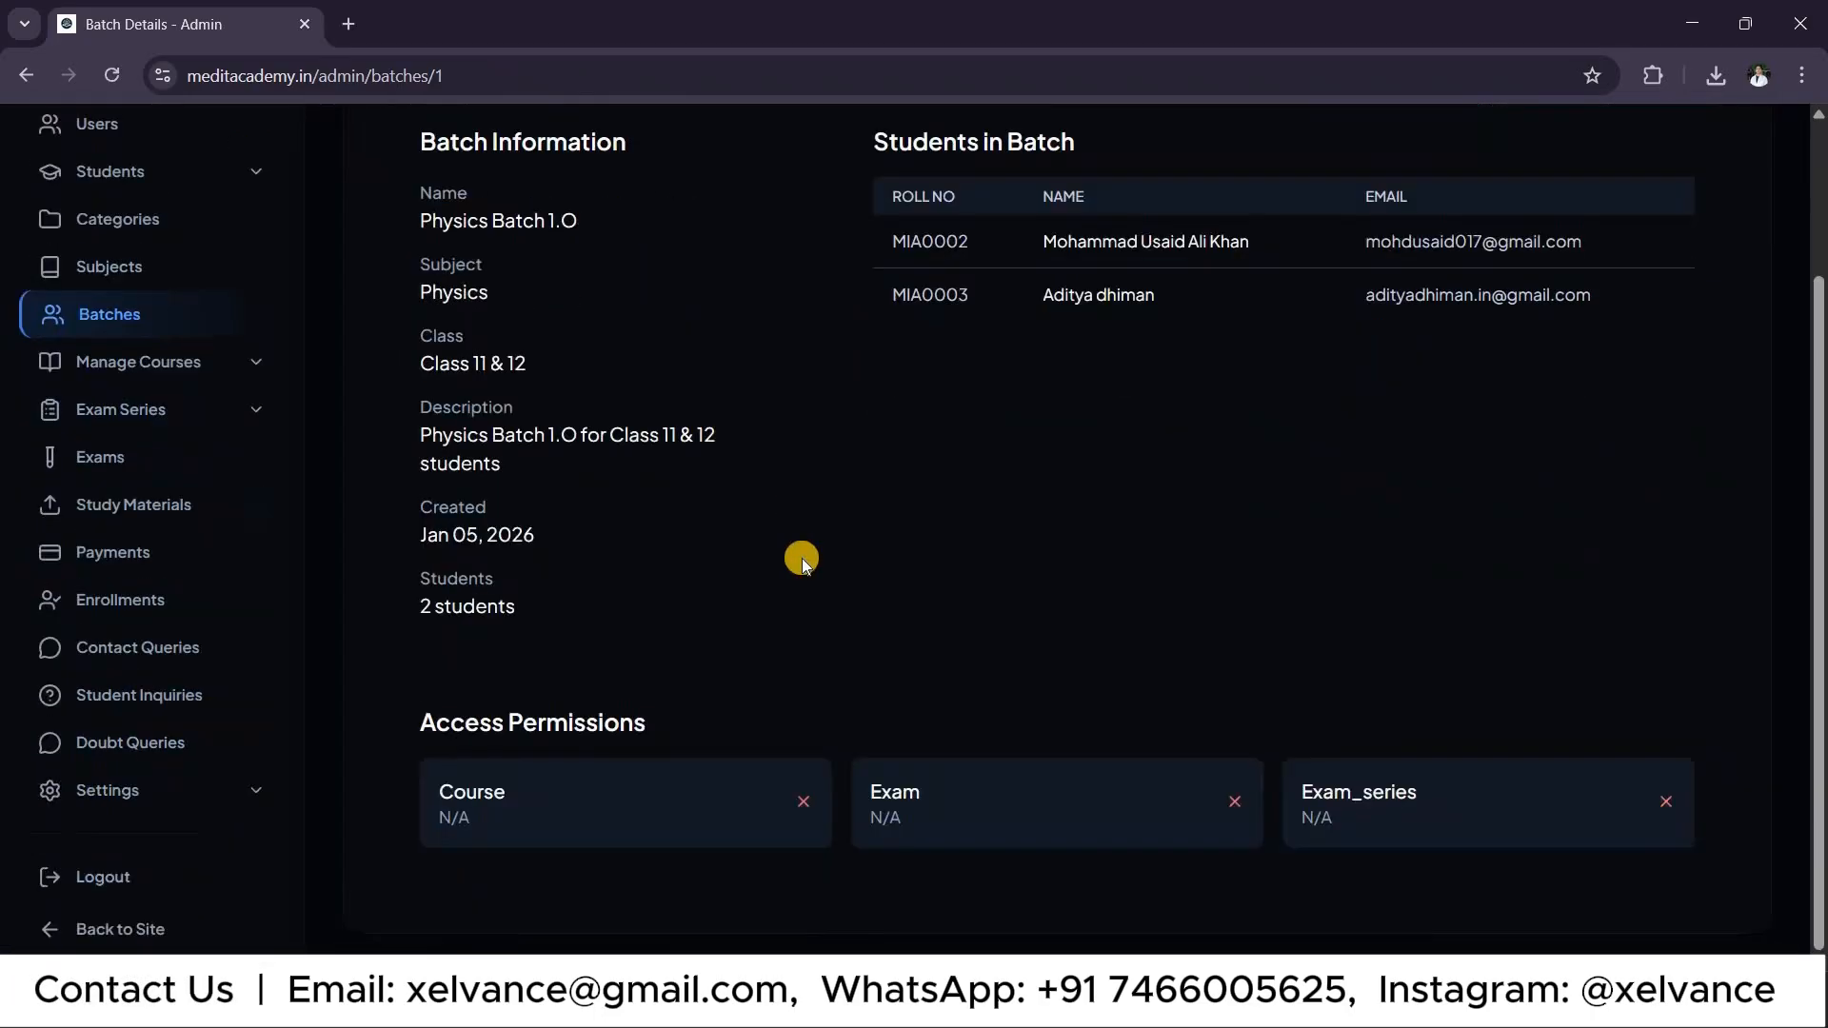
{"action": "scroll", "coordinate": [198, 638], "scroll_direction": "up", "scroll_amount": 1}
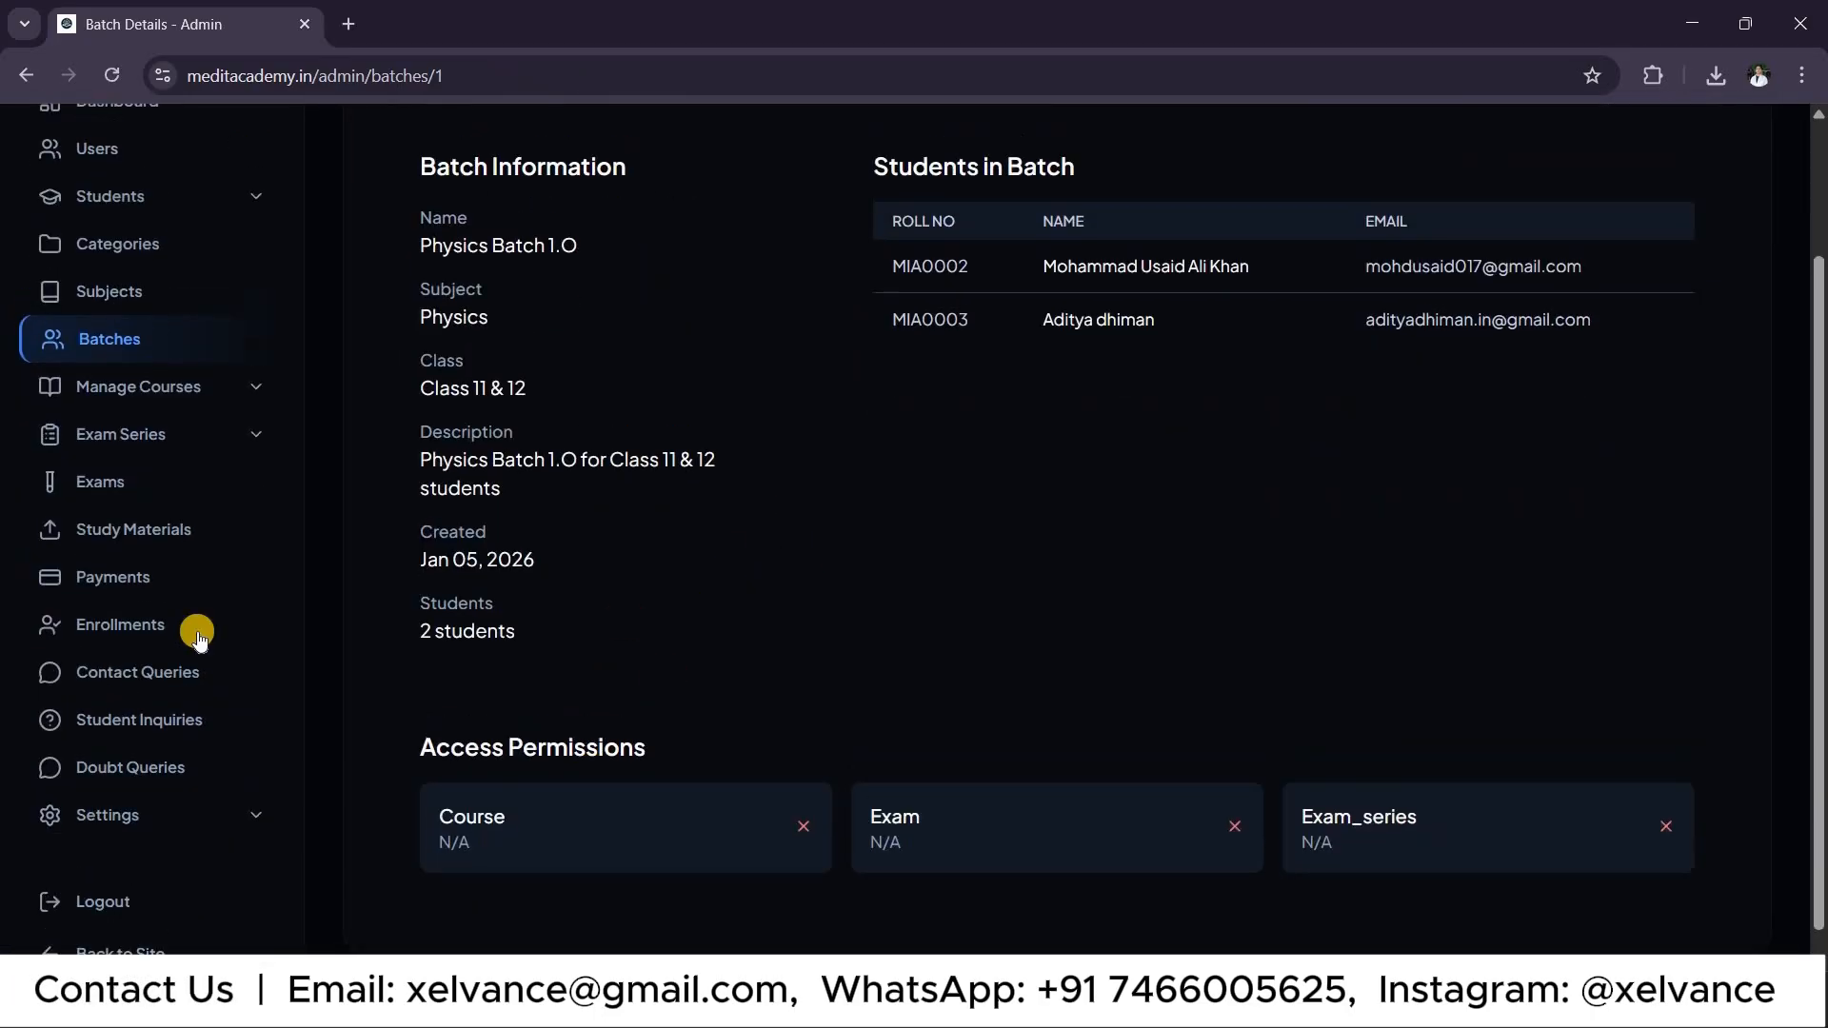
{"action": "scroll", "coordinate": [198, 638], "scroll_direction": "up", "scroll_amount": 2}
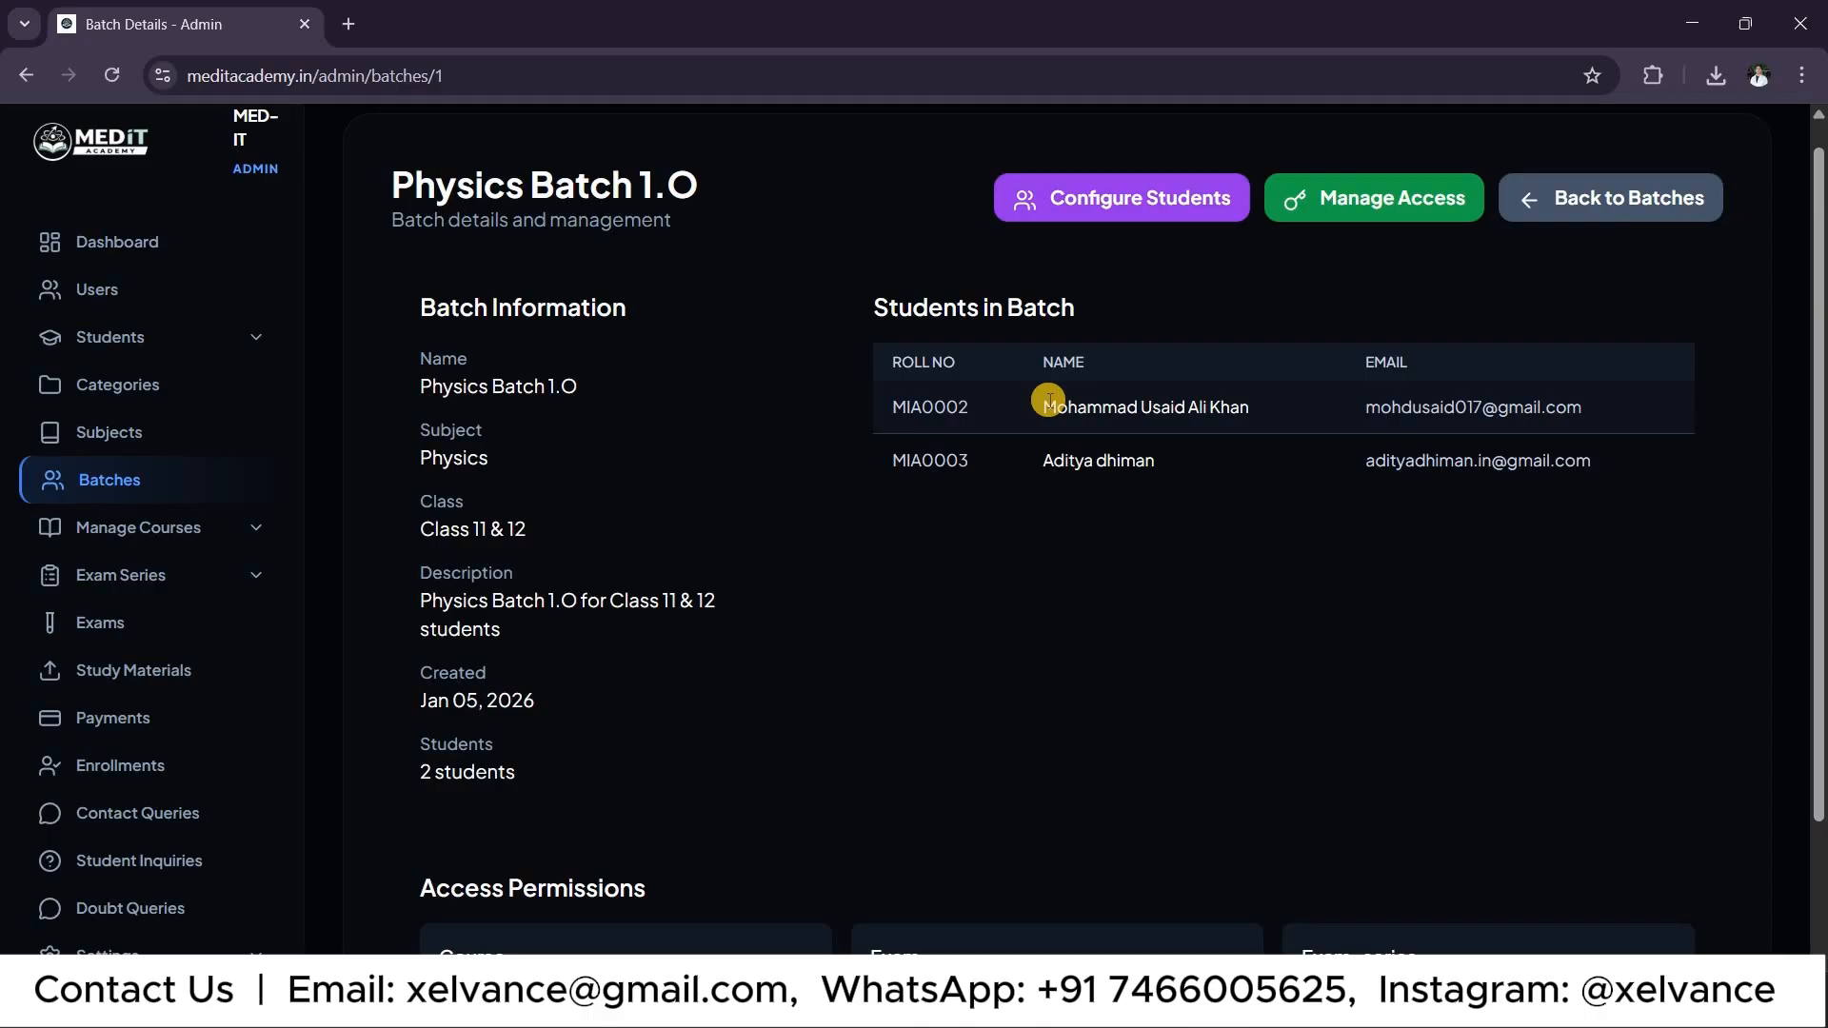
Go back to Batches, re-save Physics Batch 1.O's edit form, then open the Courses list.
{"action": "left_click", "coordinate": [1618, 198]}
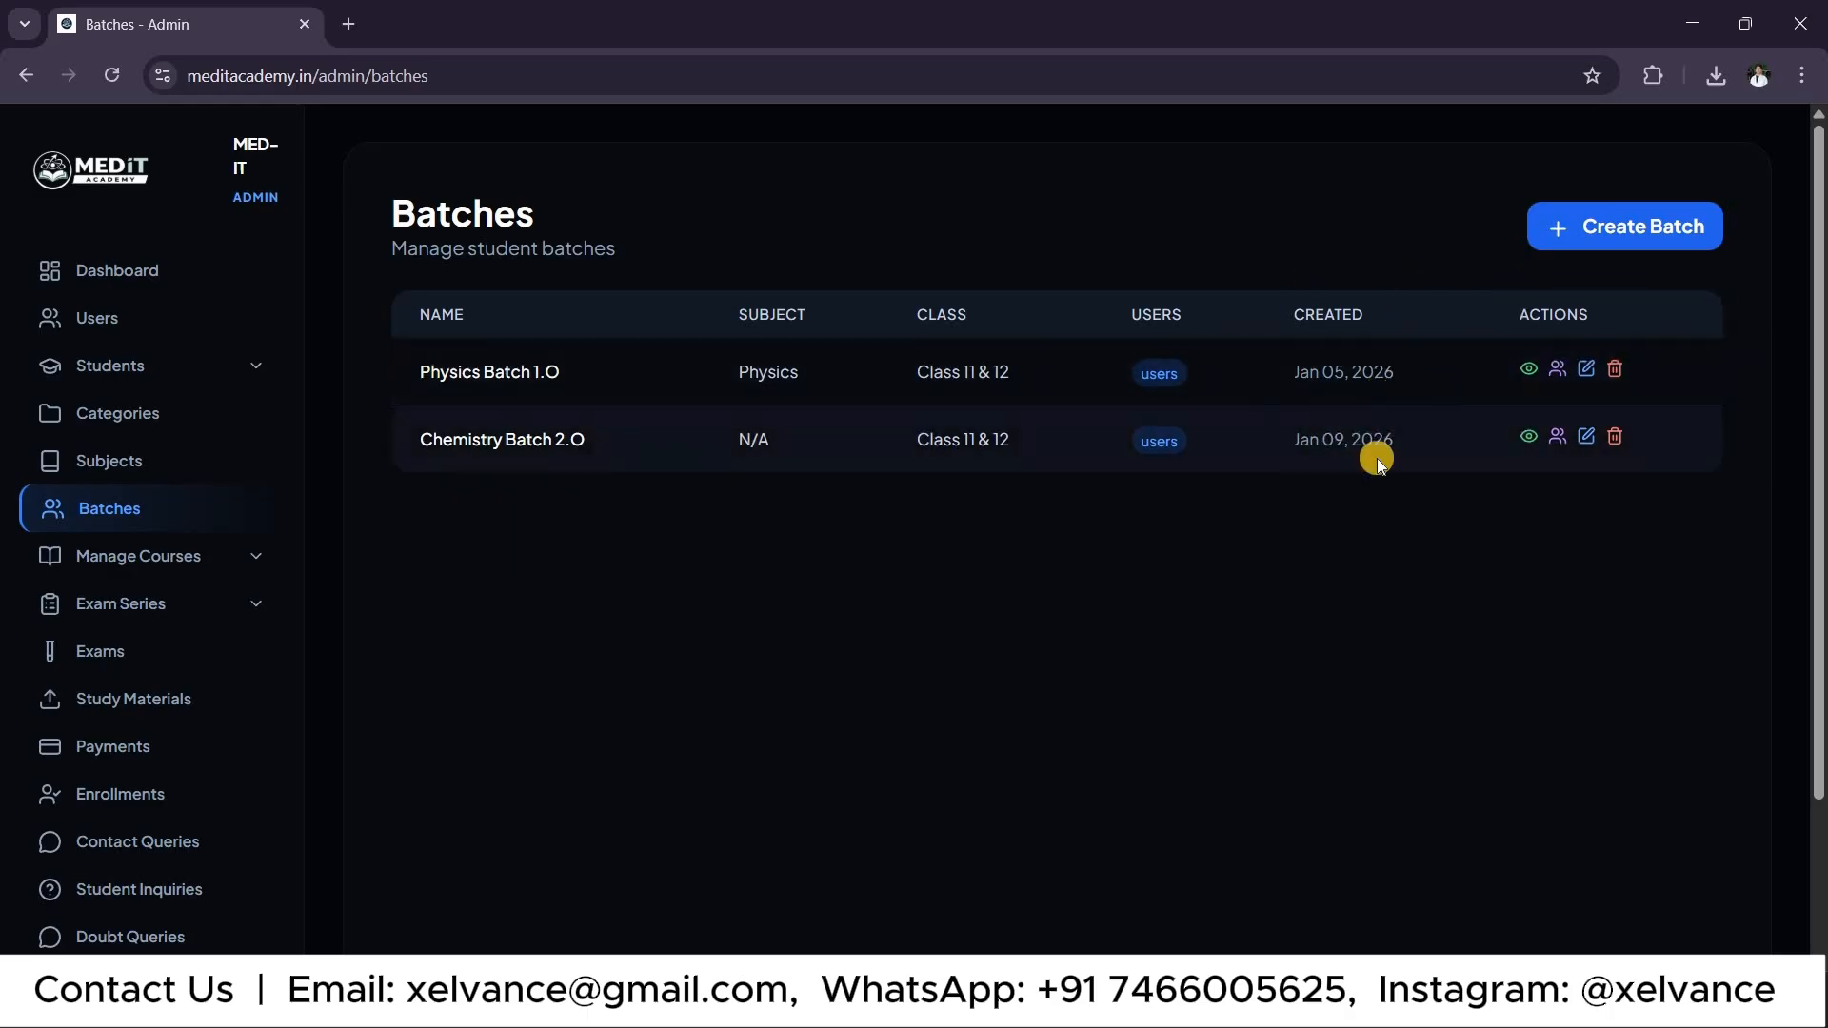
{"action": "left_click", "coordinate": [1584, 369]}
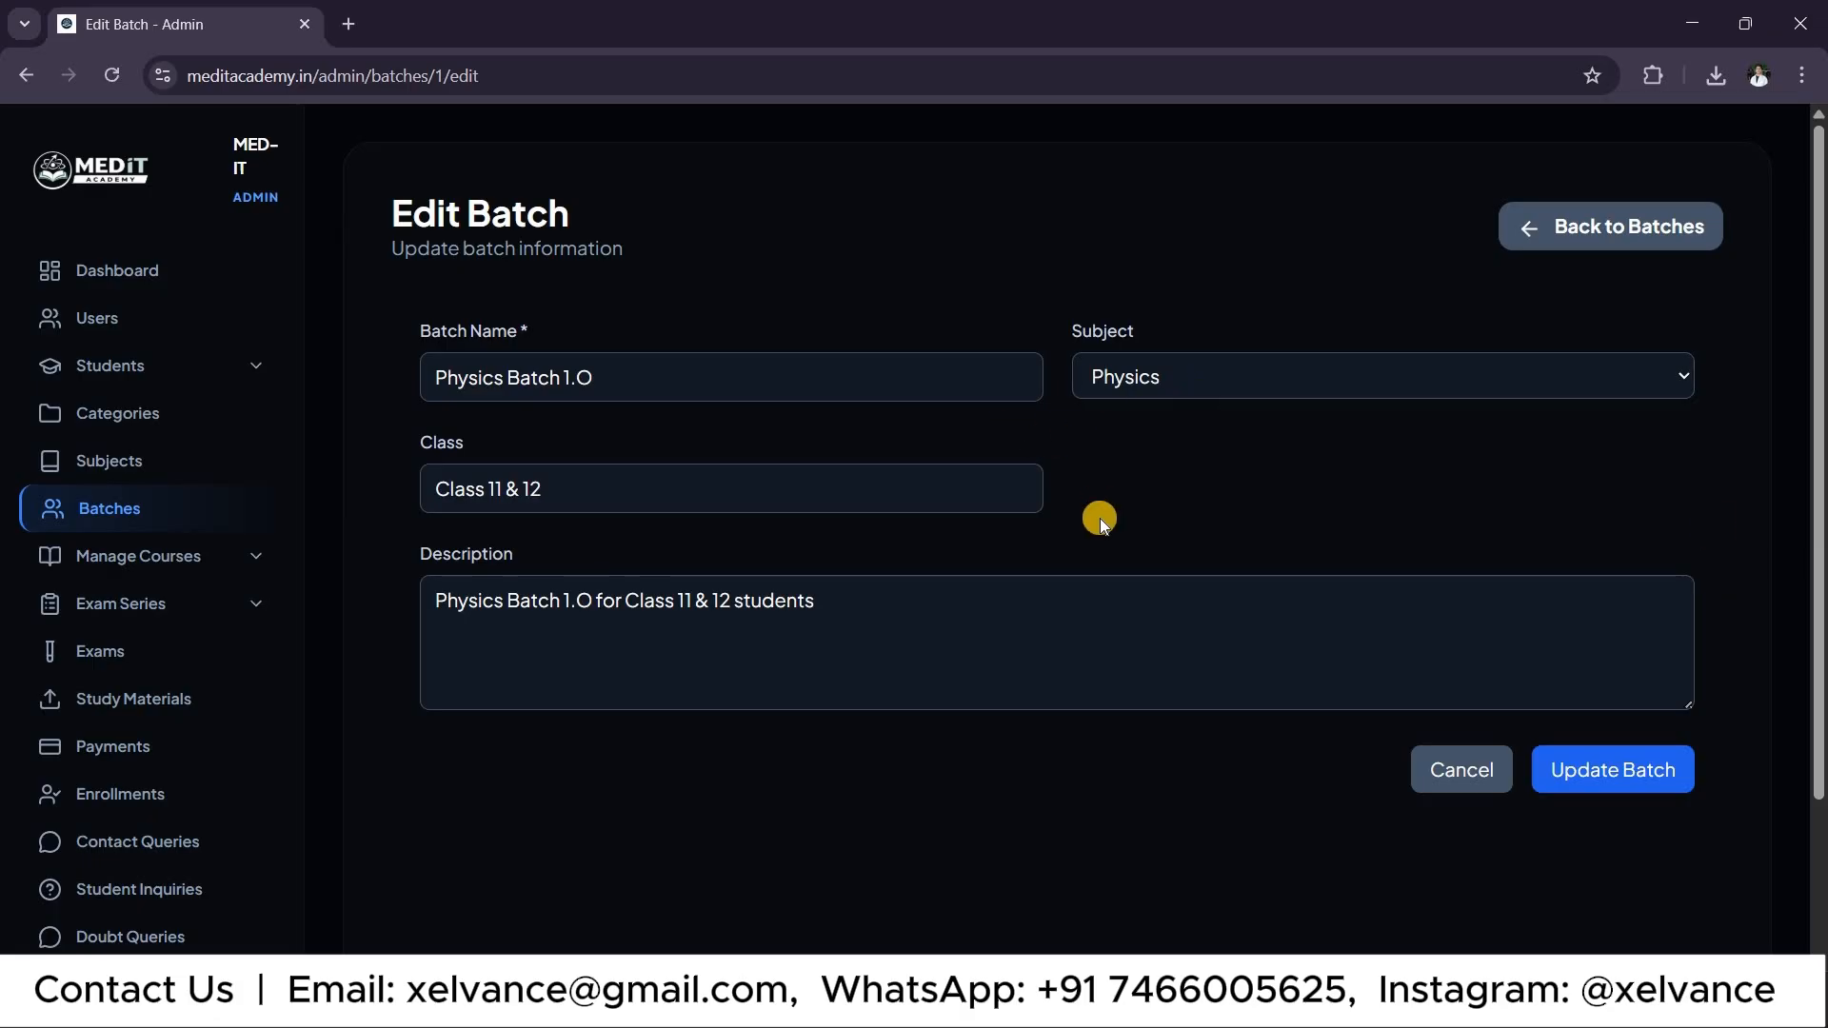
{"action": "left_click", "coordinate": [1632, 754]}
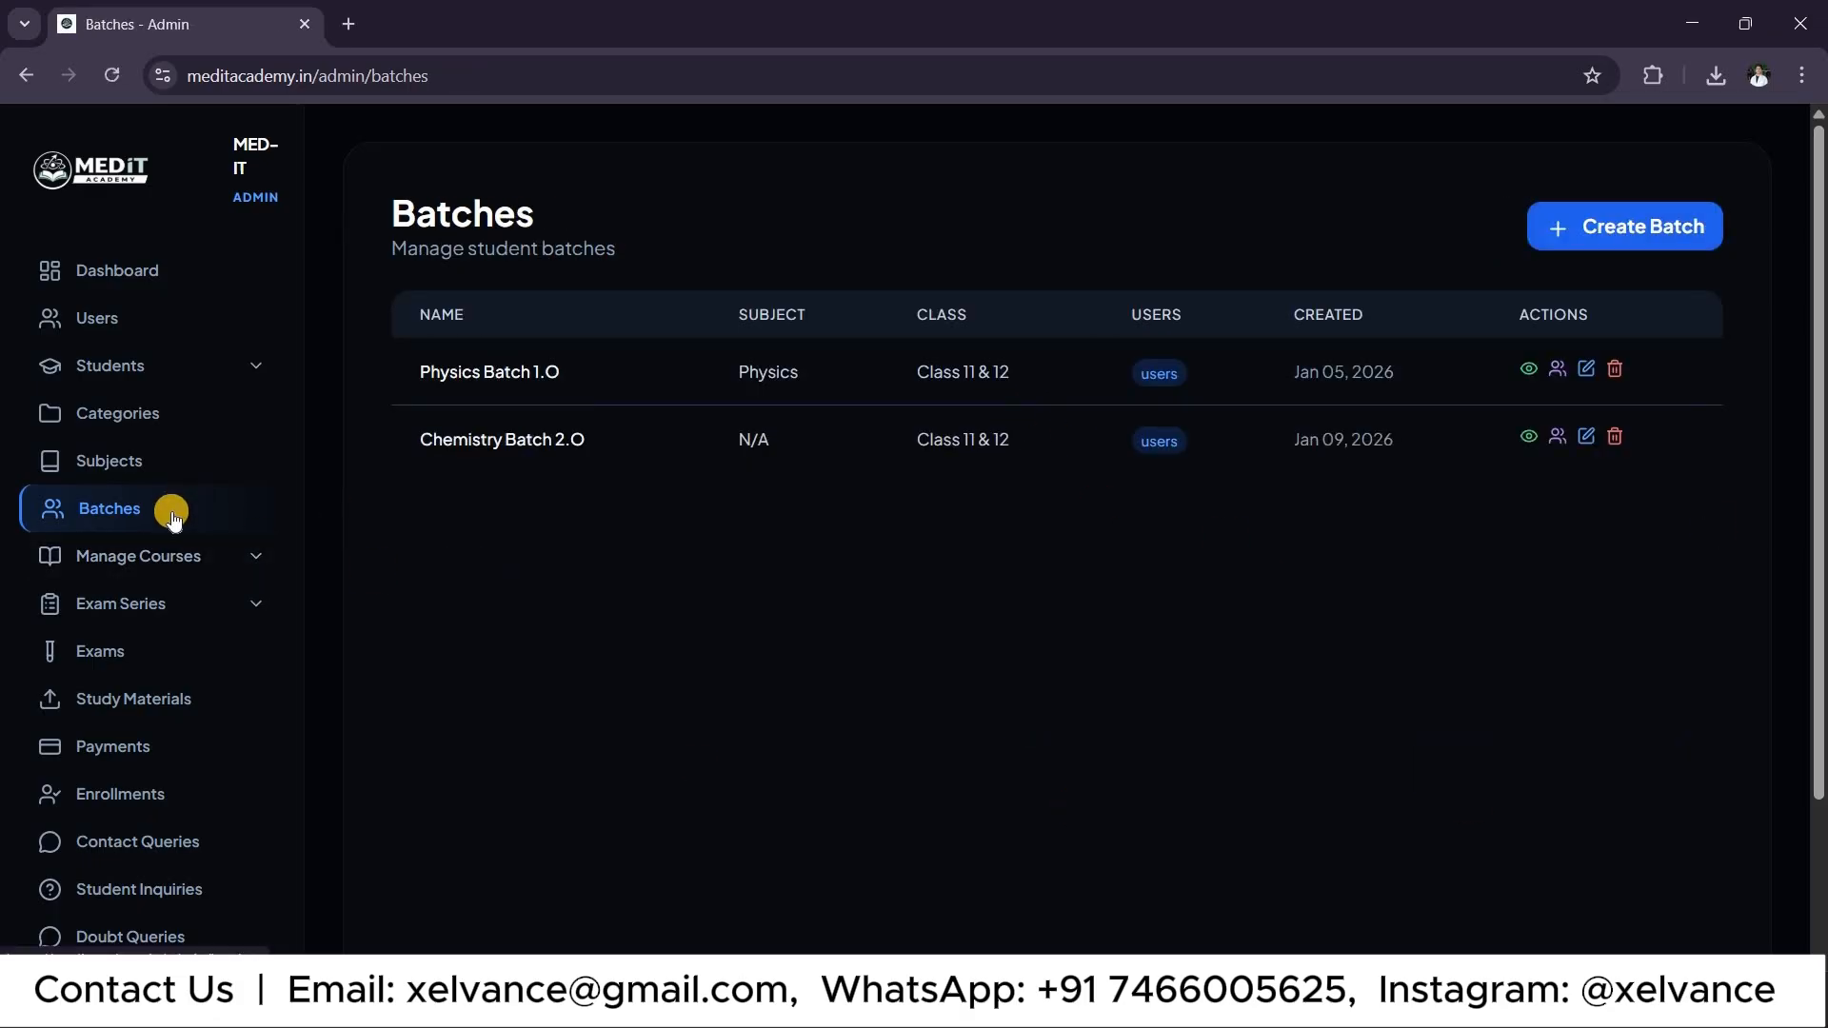
{"action": "left_click", "coordinate": [152, 557]}
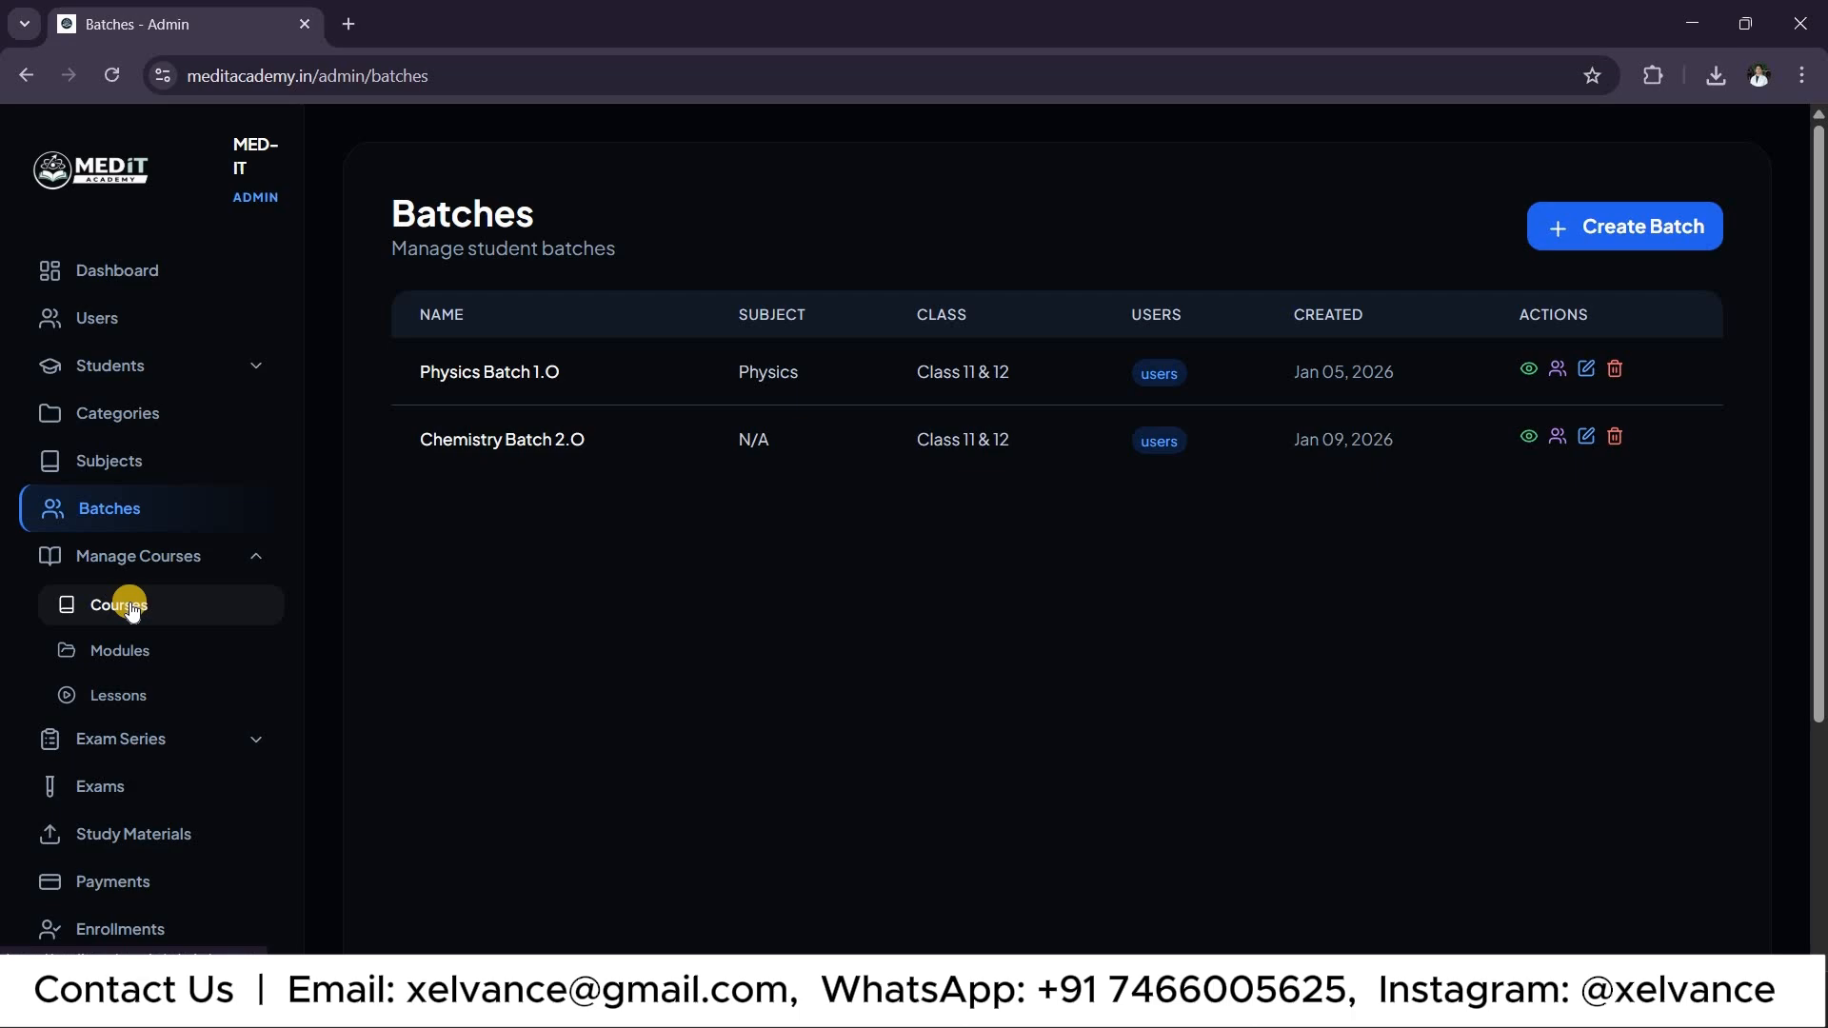
{"action": "left_click", "coordinate": [132, 610]}
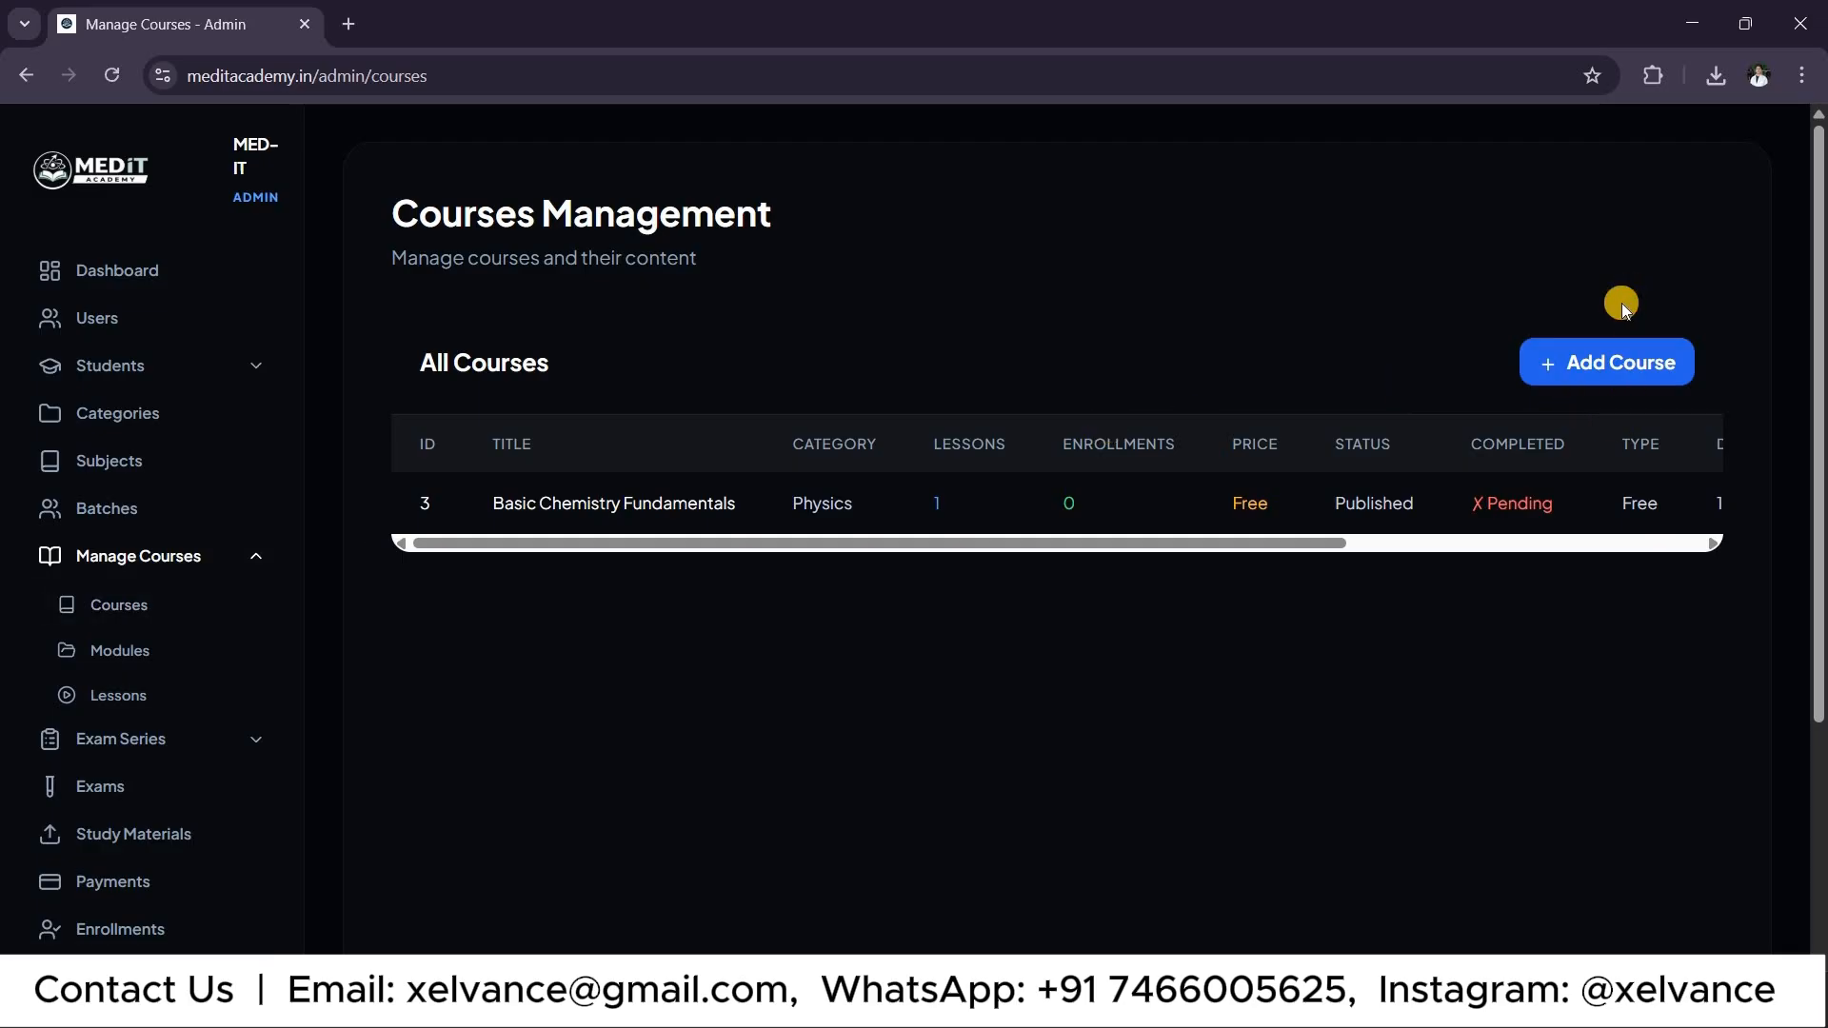
Start a new course titled 'Demo Course'.
{"action": "left_click", "coordinate": [1575, 359]}
{"action": "left_click", "coordinate": [773, 403]}
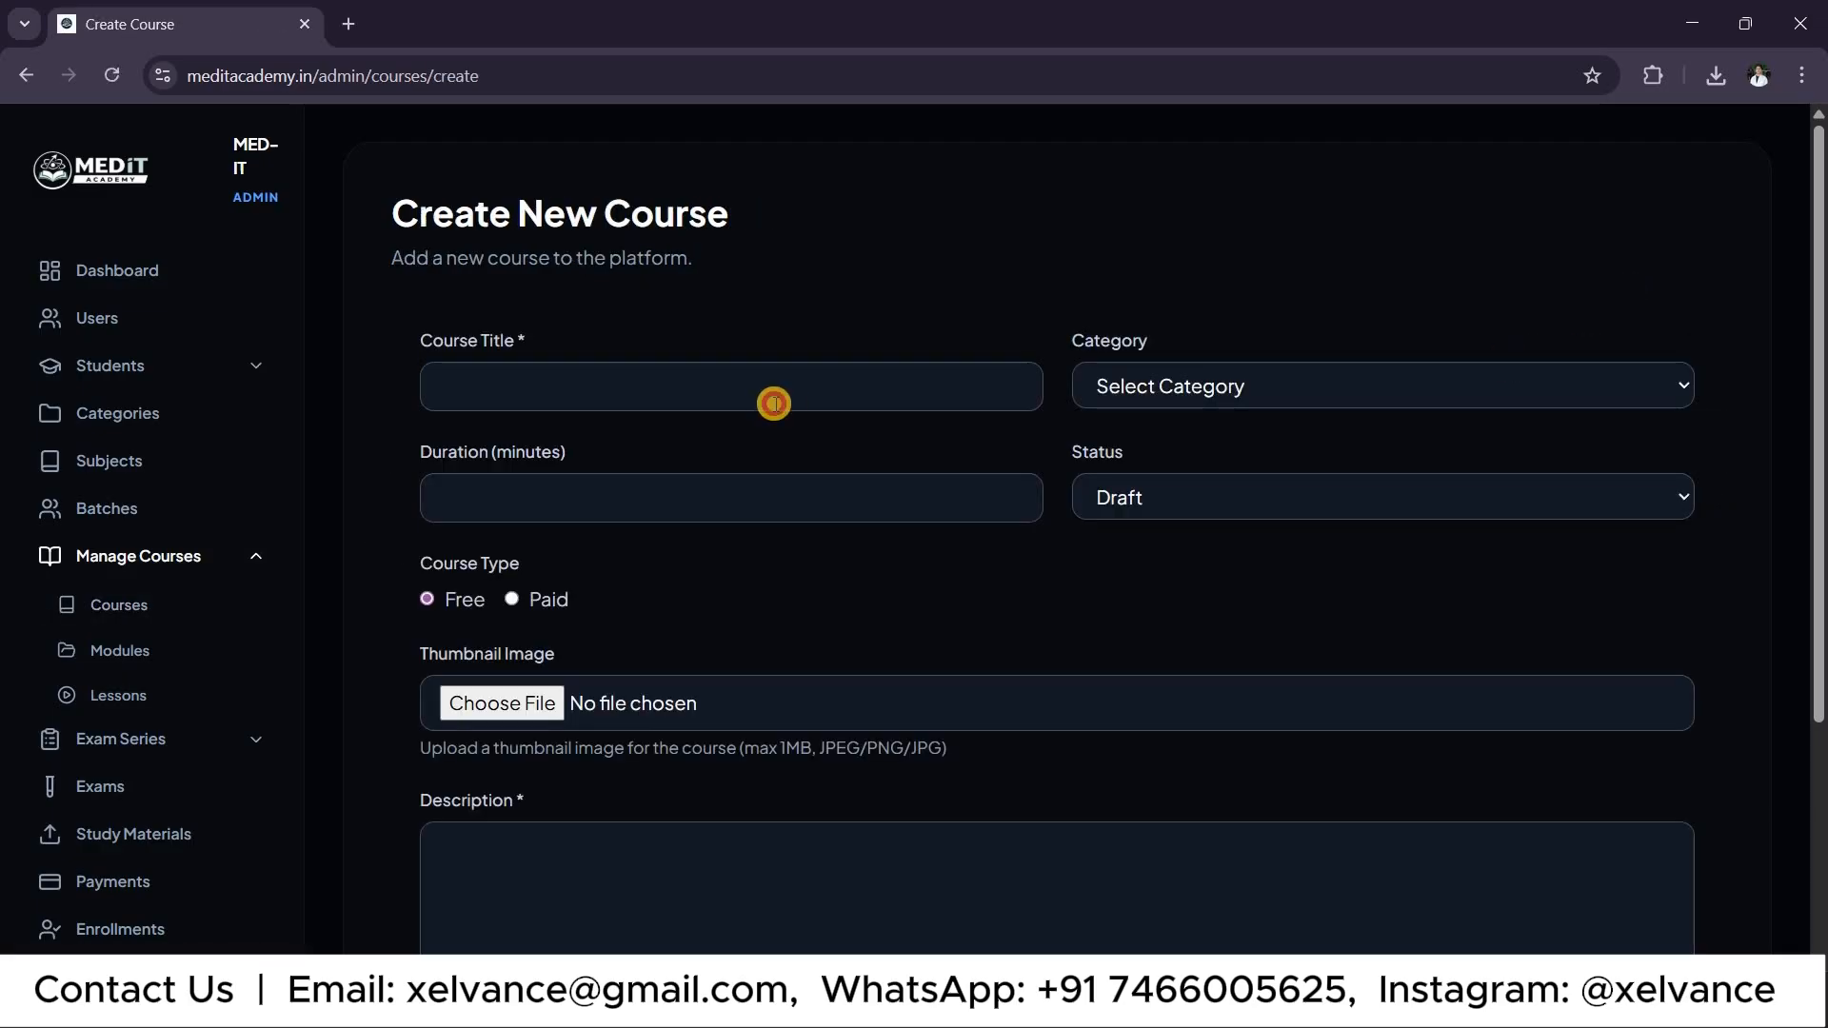
{"action": "left_click", "coordinate": [1245, 381]}
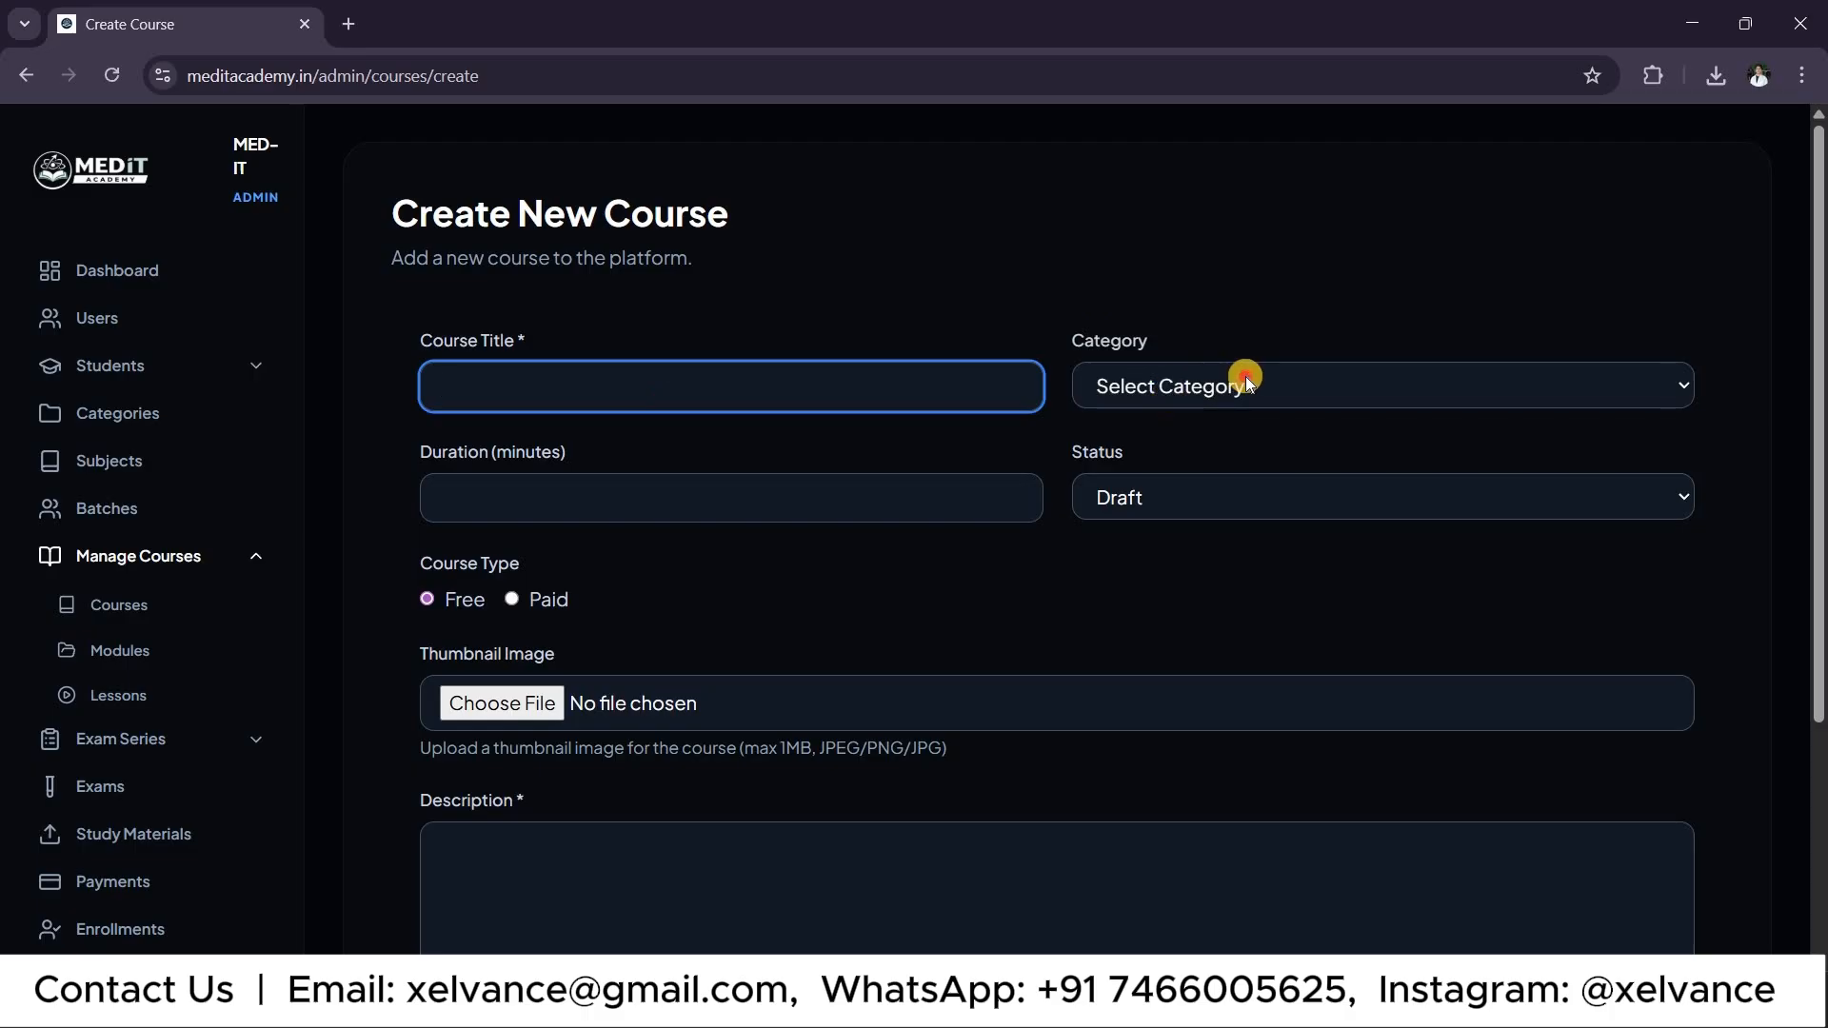
{"action": "left_click", "coordinate": [841, 382]}
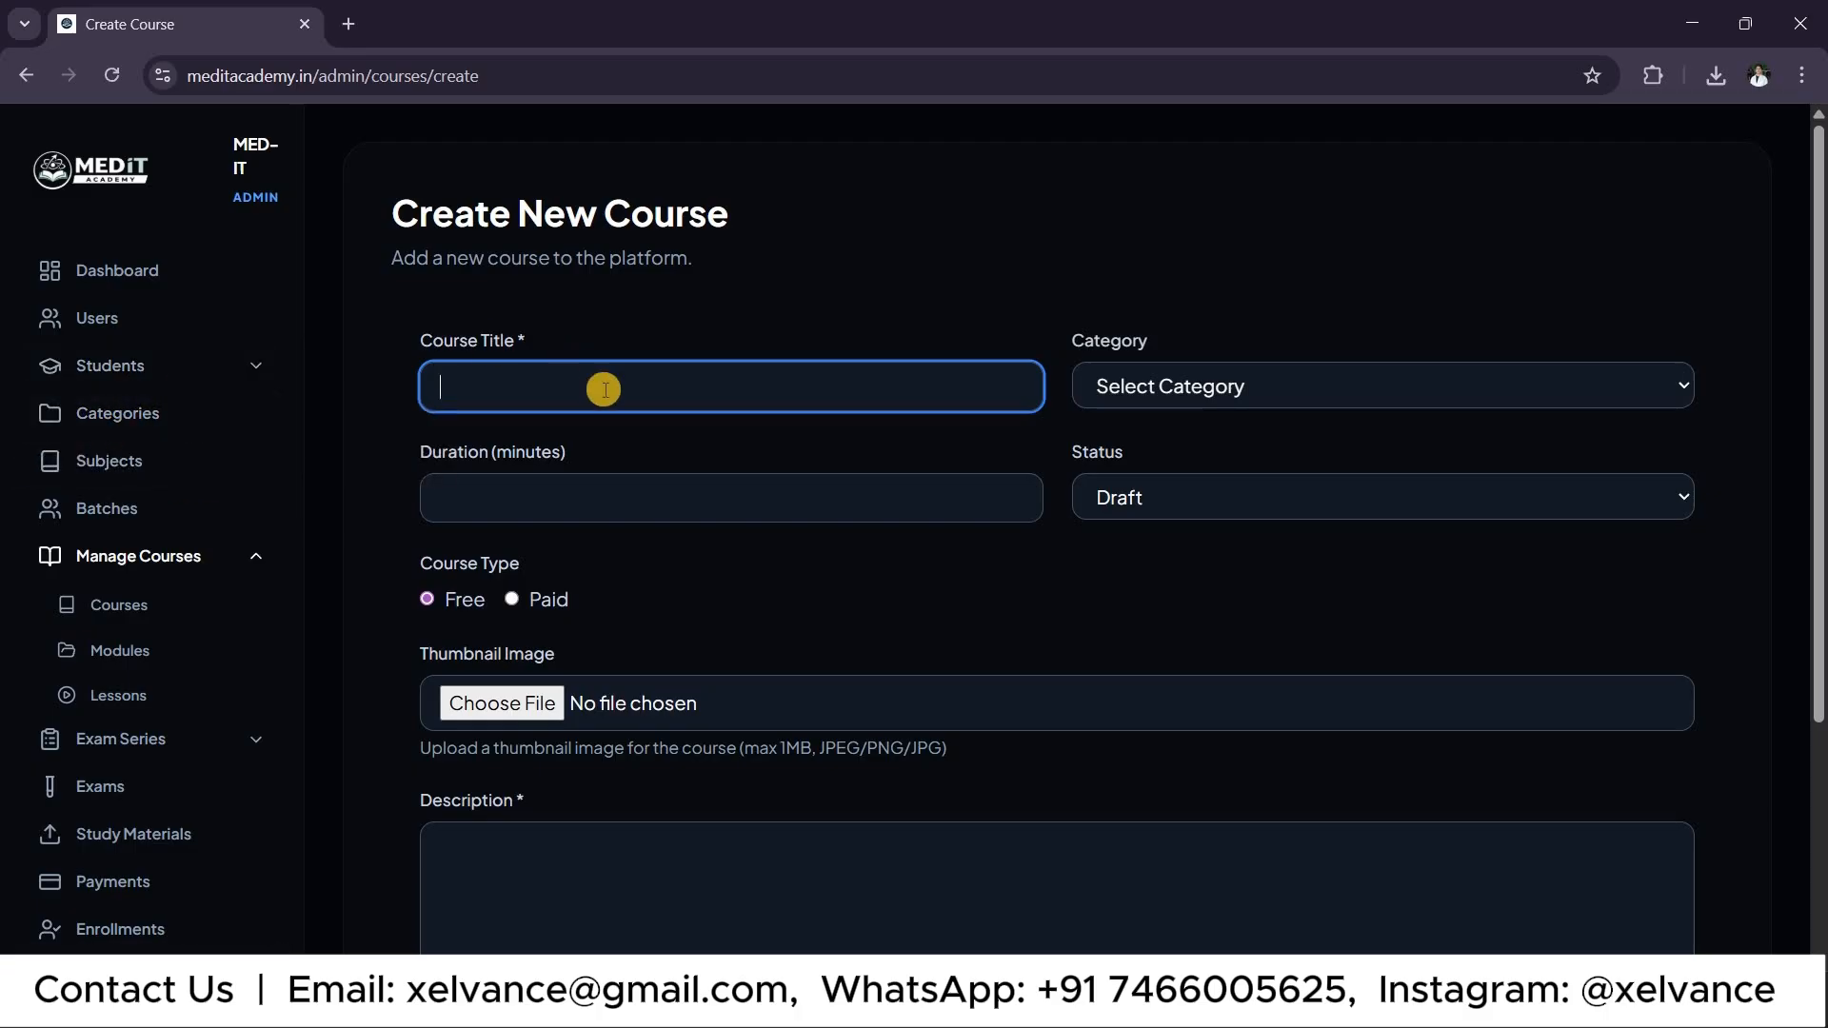
{"action": "type", "text": "dEMO"}
{"action": "key", "text": "BackSpace"}
{"action": "key", "text": "BackSpace"}
{"action": "key", "text": "BackSpace"}
{"action": "key", "text": "BackSpace"}
{"action": "key", "text": "Caps_Lock"}
{"action": "type", "text": "Demo"}
{"action": "key", "text": "BackSpace"}
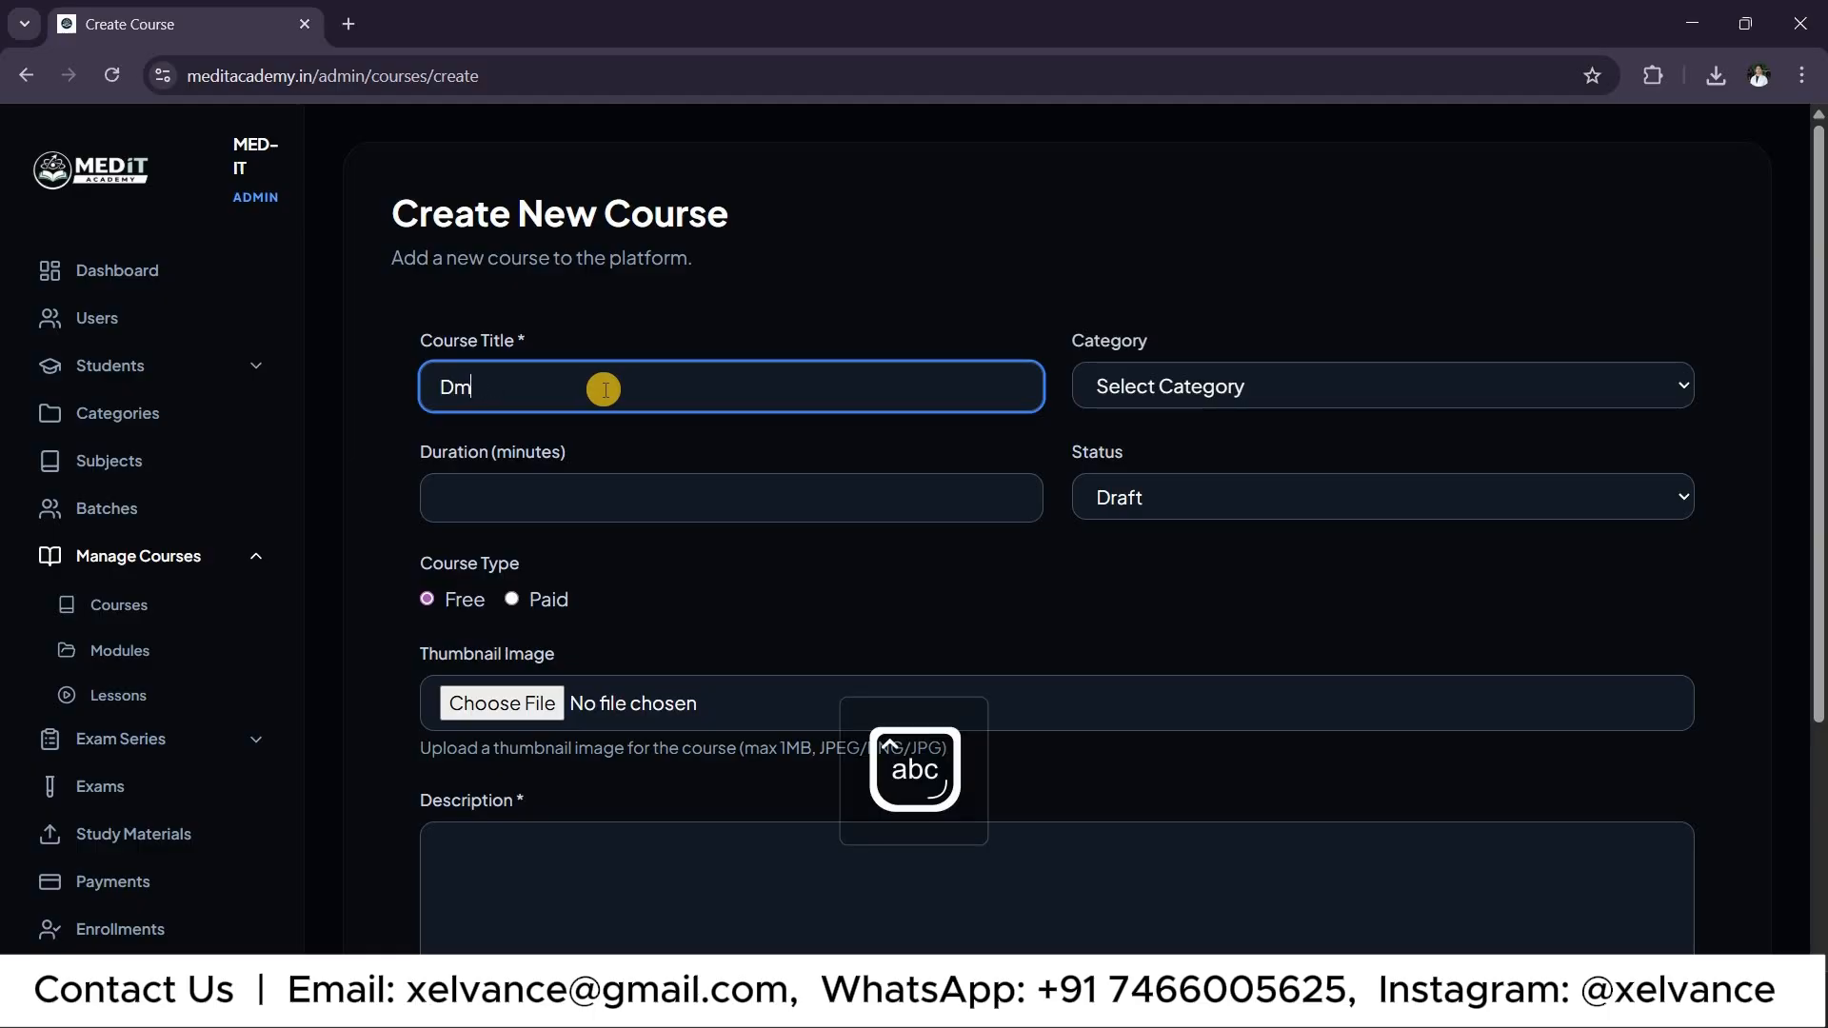
{"action": "key", "text": "BackSpace"}
{"action": "type", "text": "emo COu"}
{"action": "key", "text": "BackSpace"}
{"action": "key", "text": "BackSpace"}
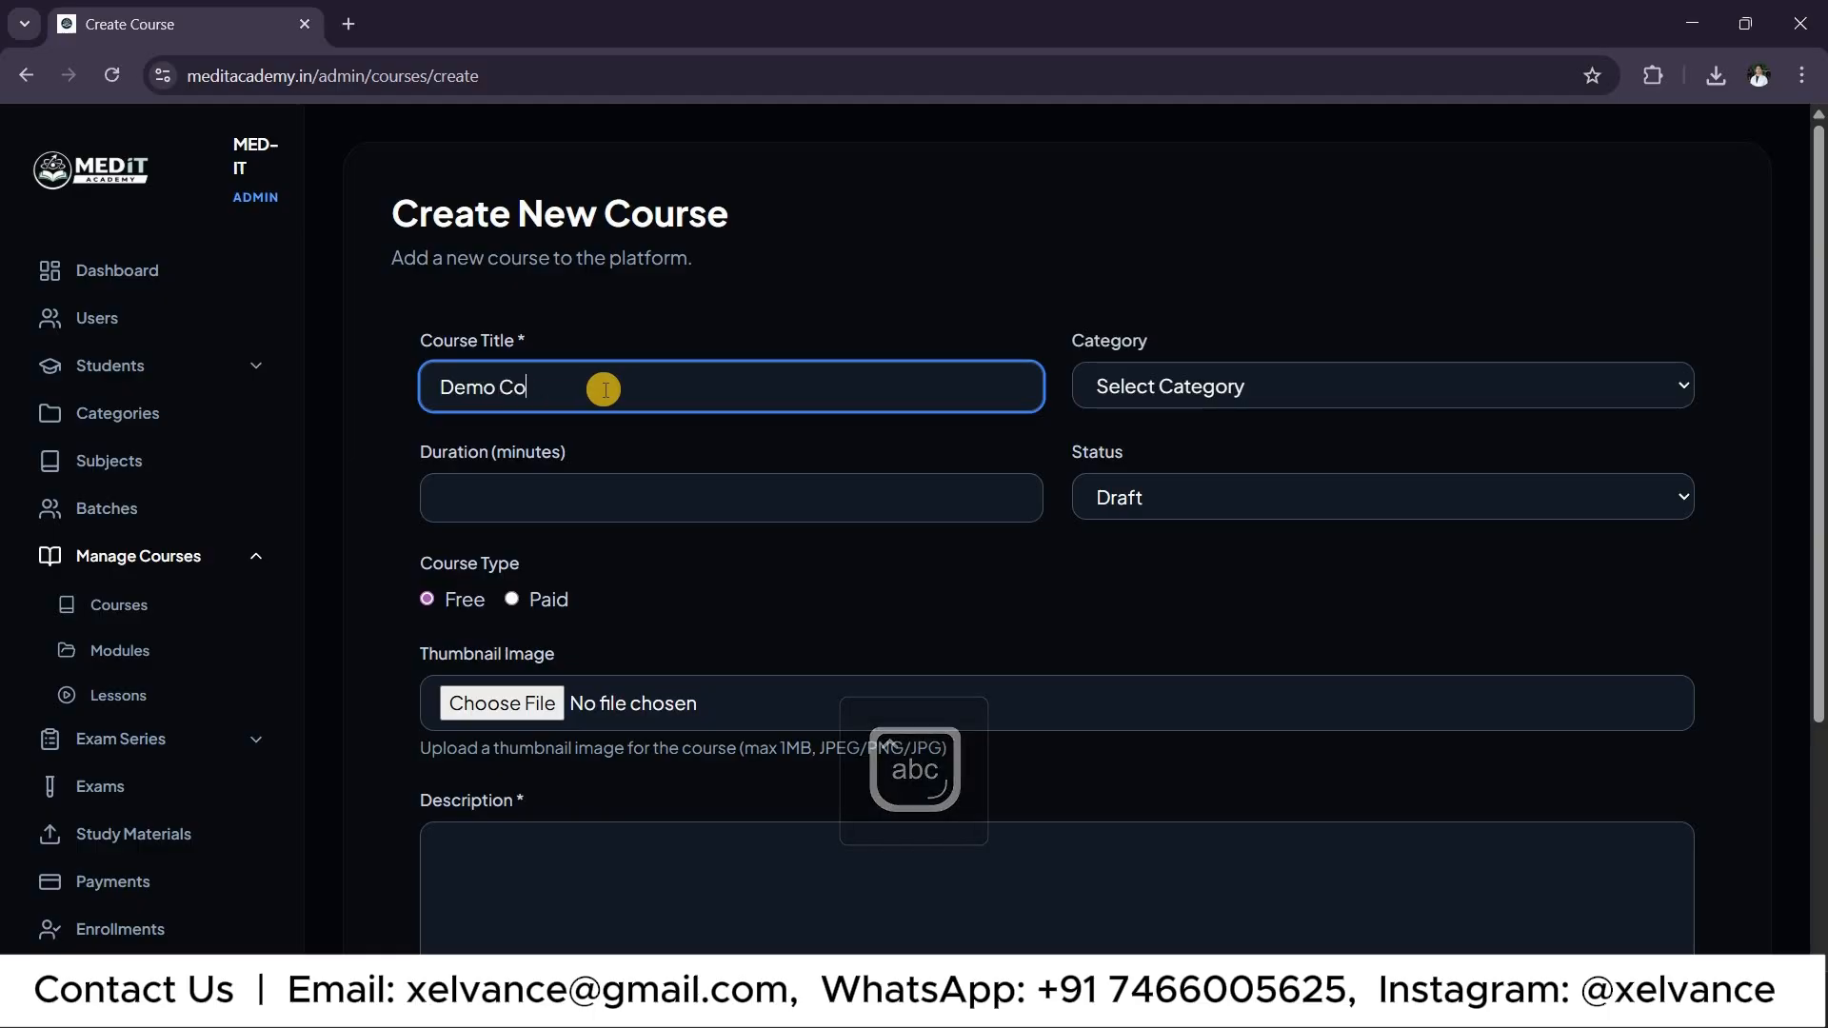
{"action": "type", "text": "ourse"}
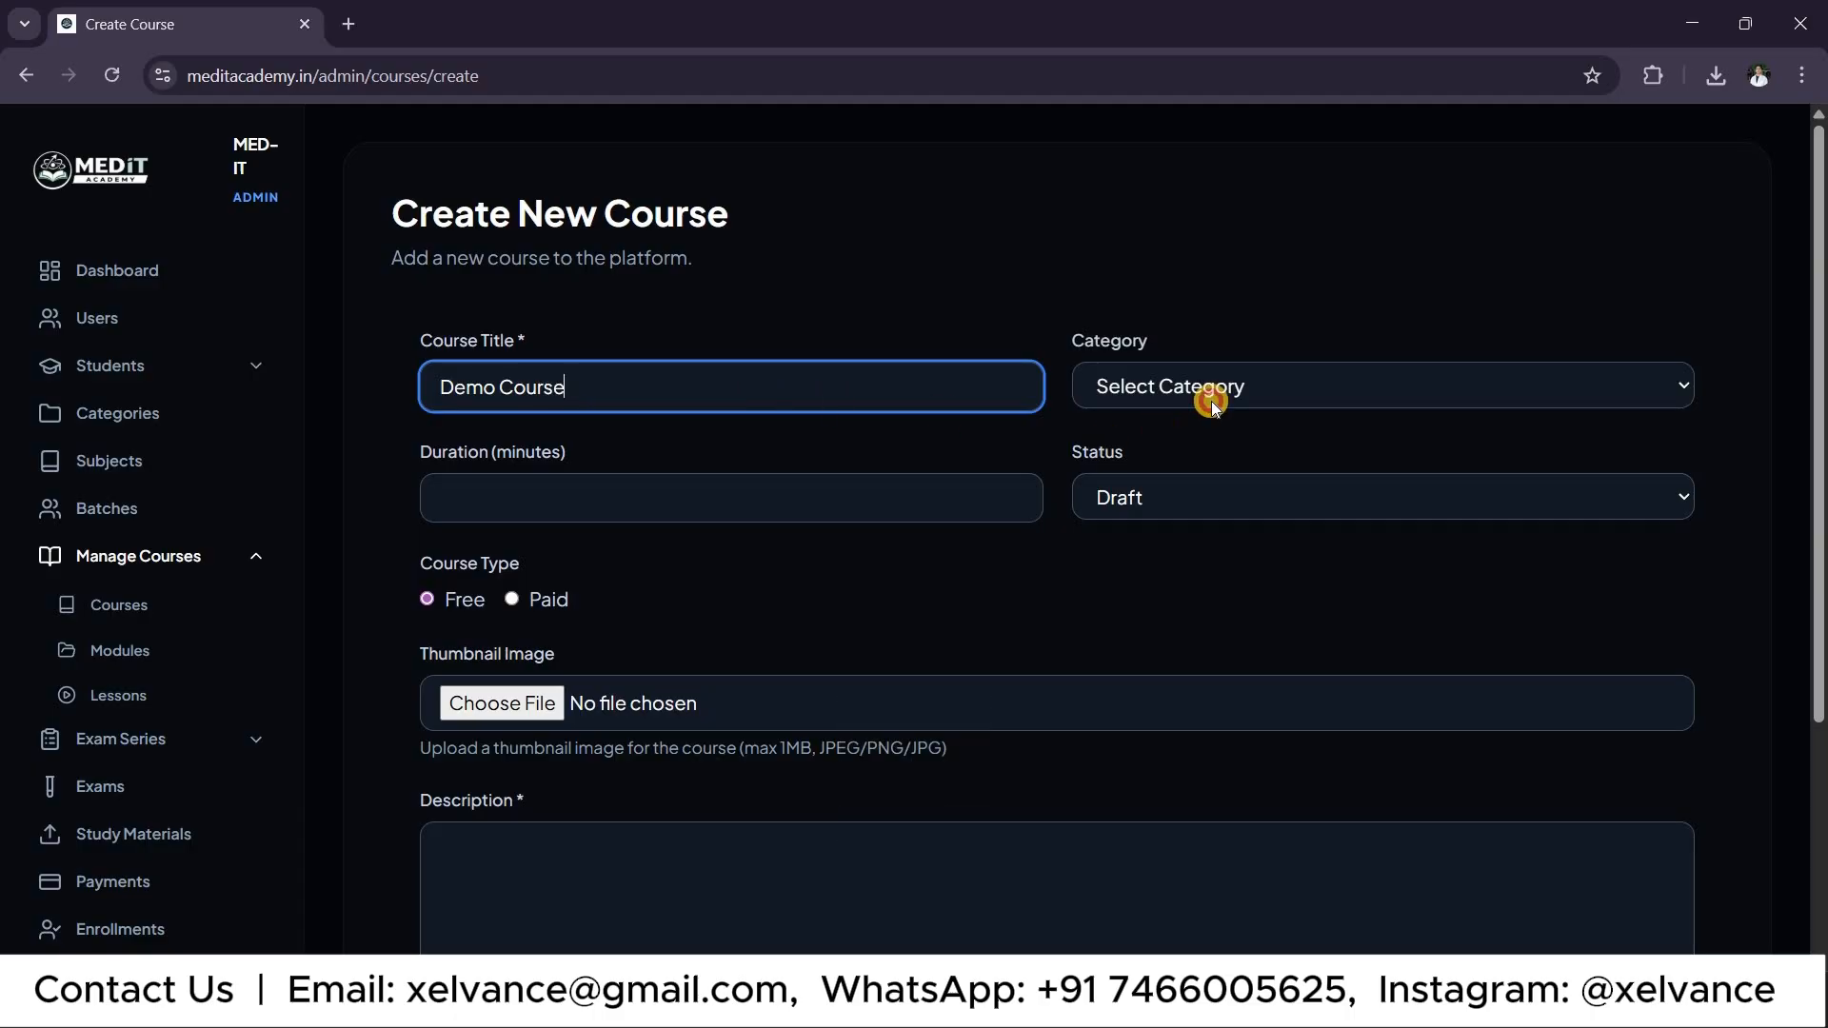
Set category Chemistry, duration 200 minutes and status Published.
{"action": "left_click", "coordinate": [1211, 402]}
{"action": "left_click", "coordinate": [1087, 487]}
{"action": "left_click", "coordinate": [917, 505]}
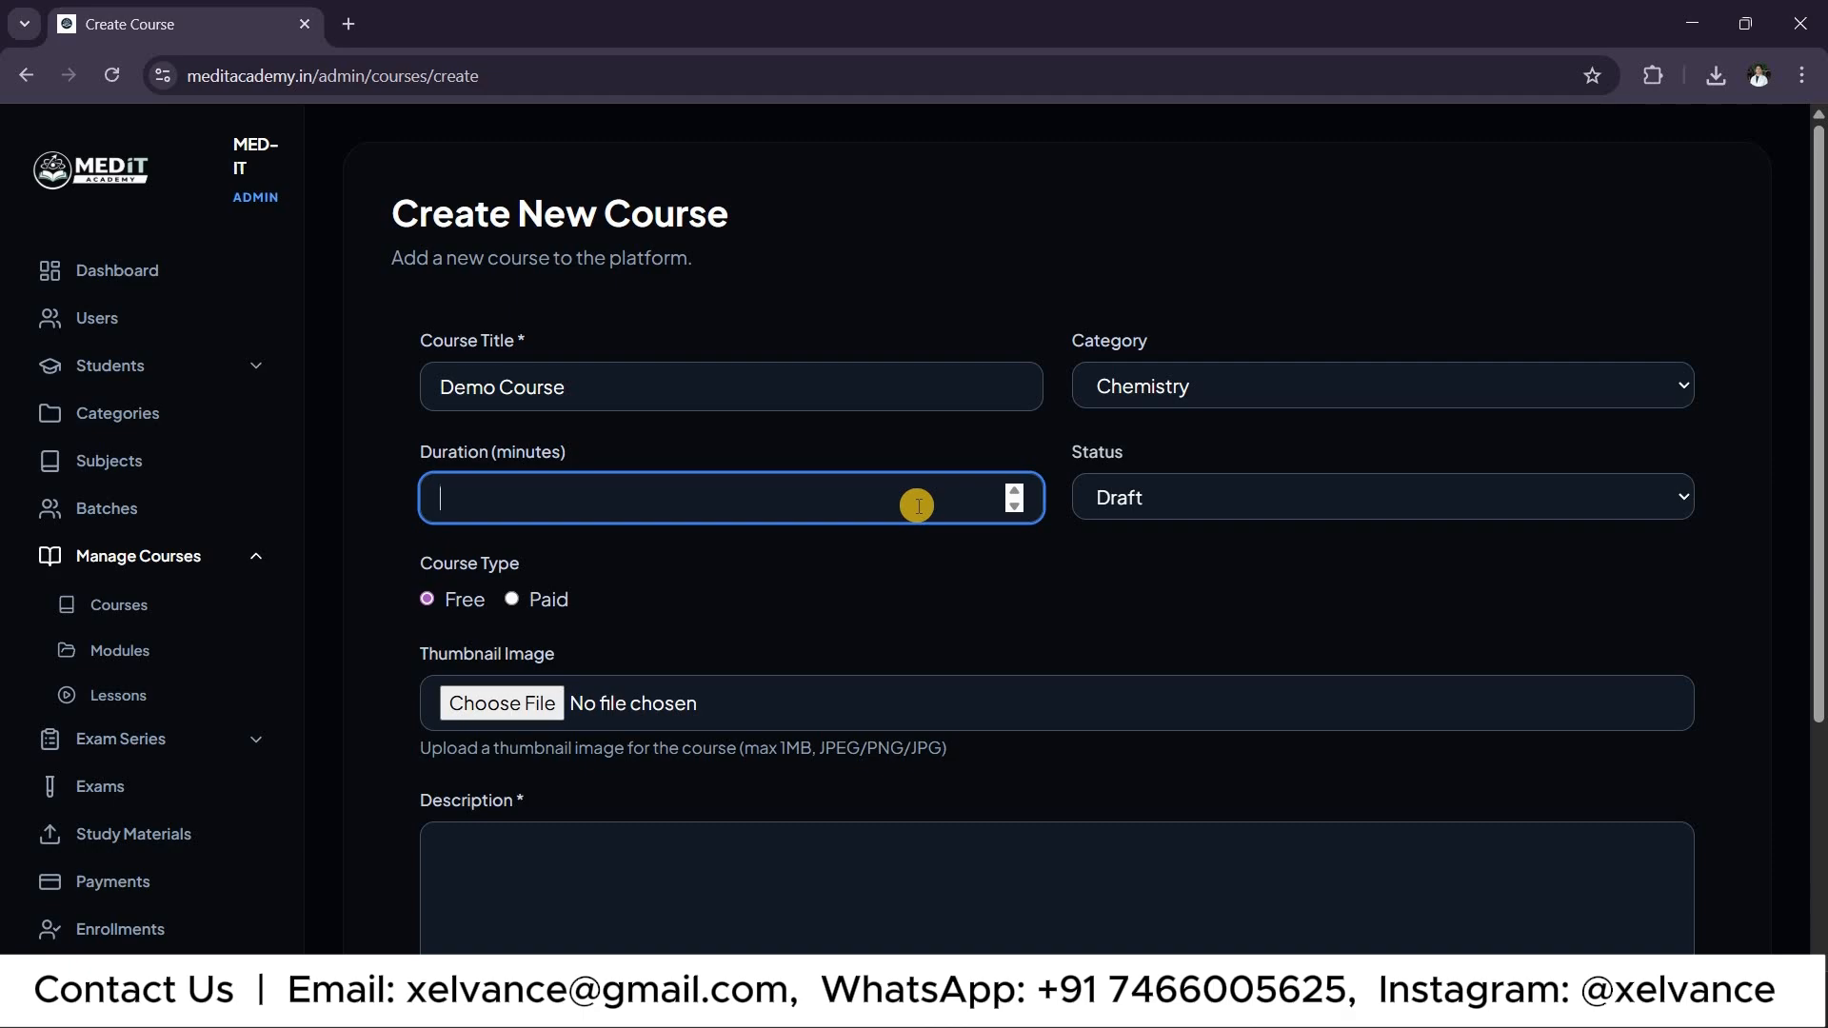
{"action": "type", "text": "200"}
{"action": "left_click", "coordinate": [1333, 497]}
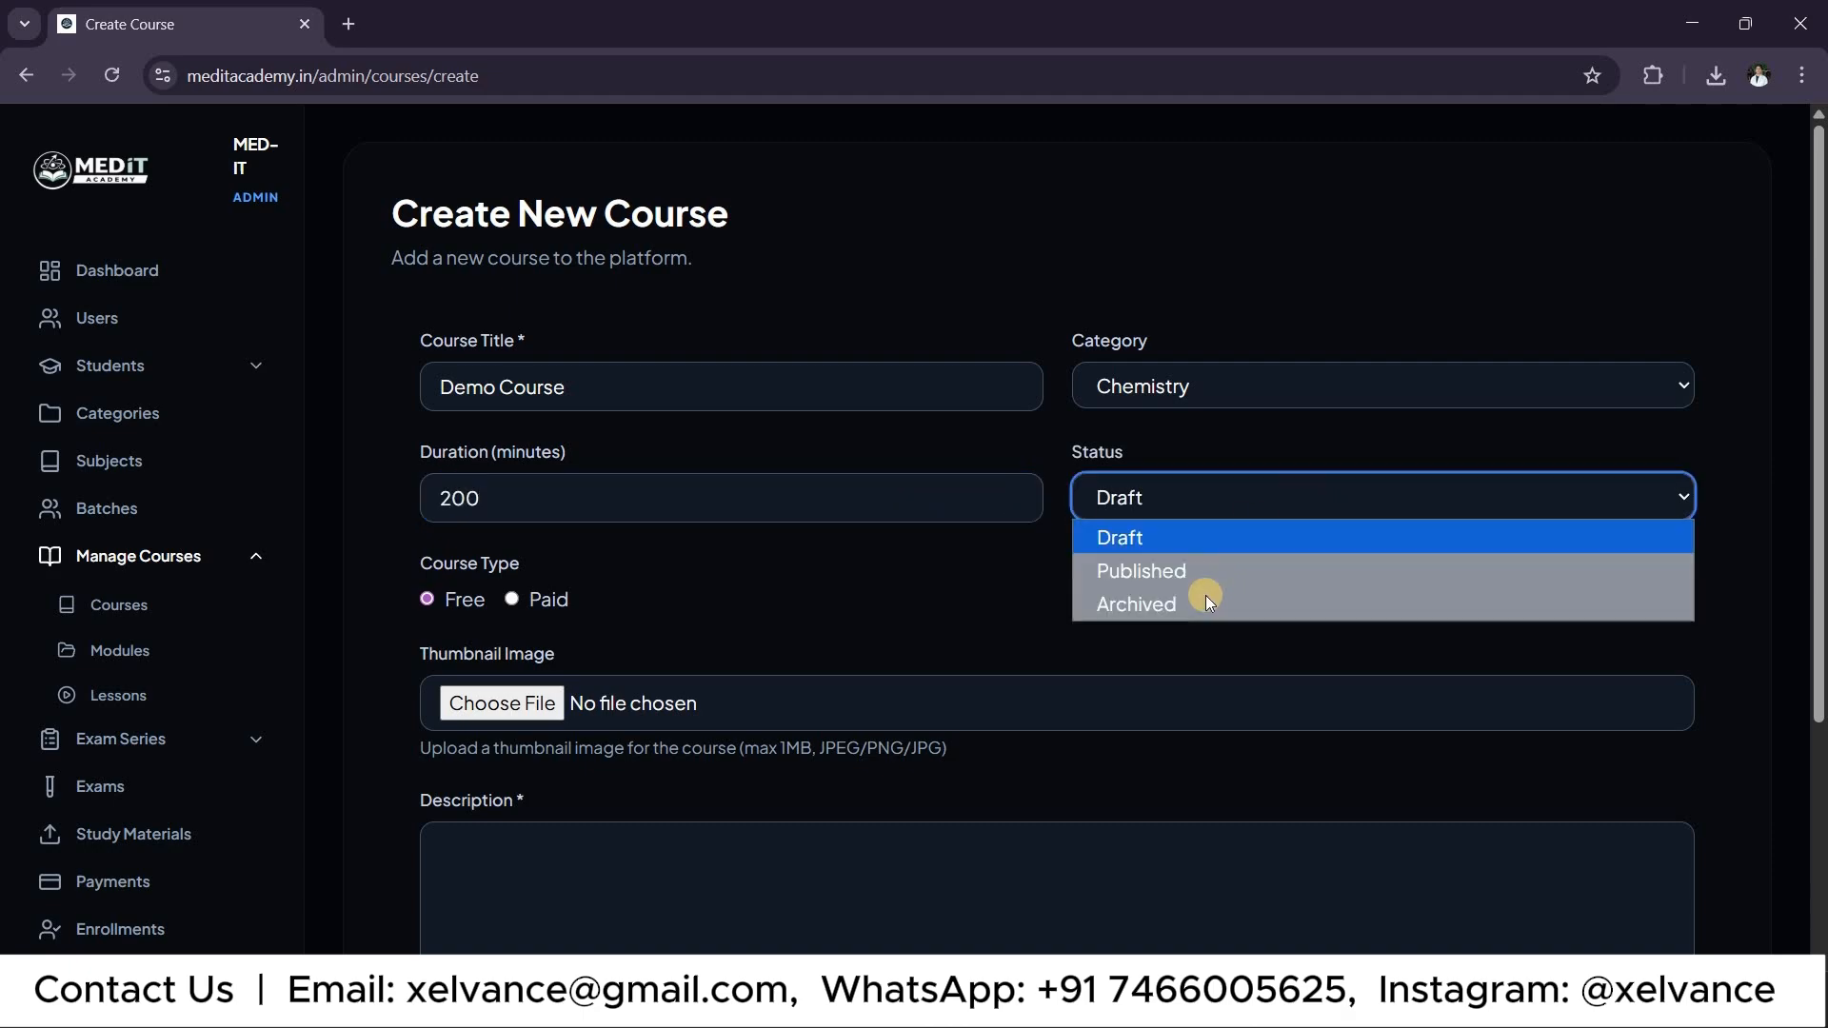
{"action": "left_click", "coordinate": [1224, 572]}
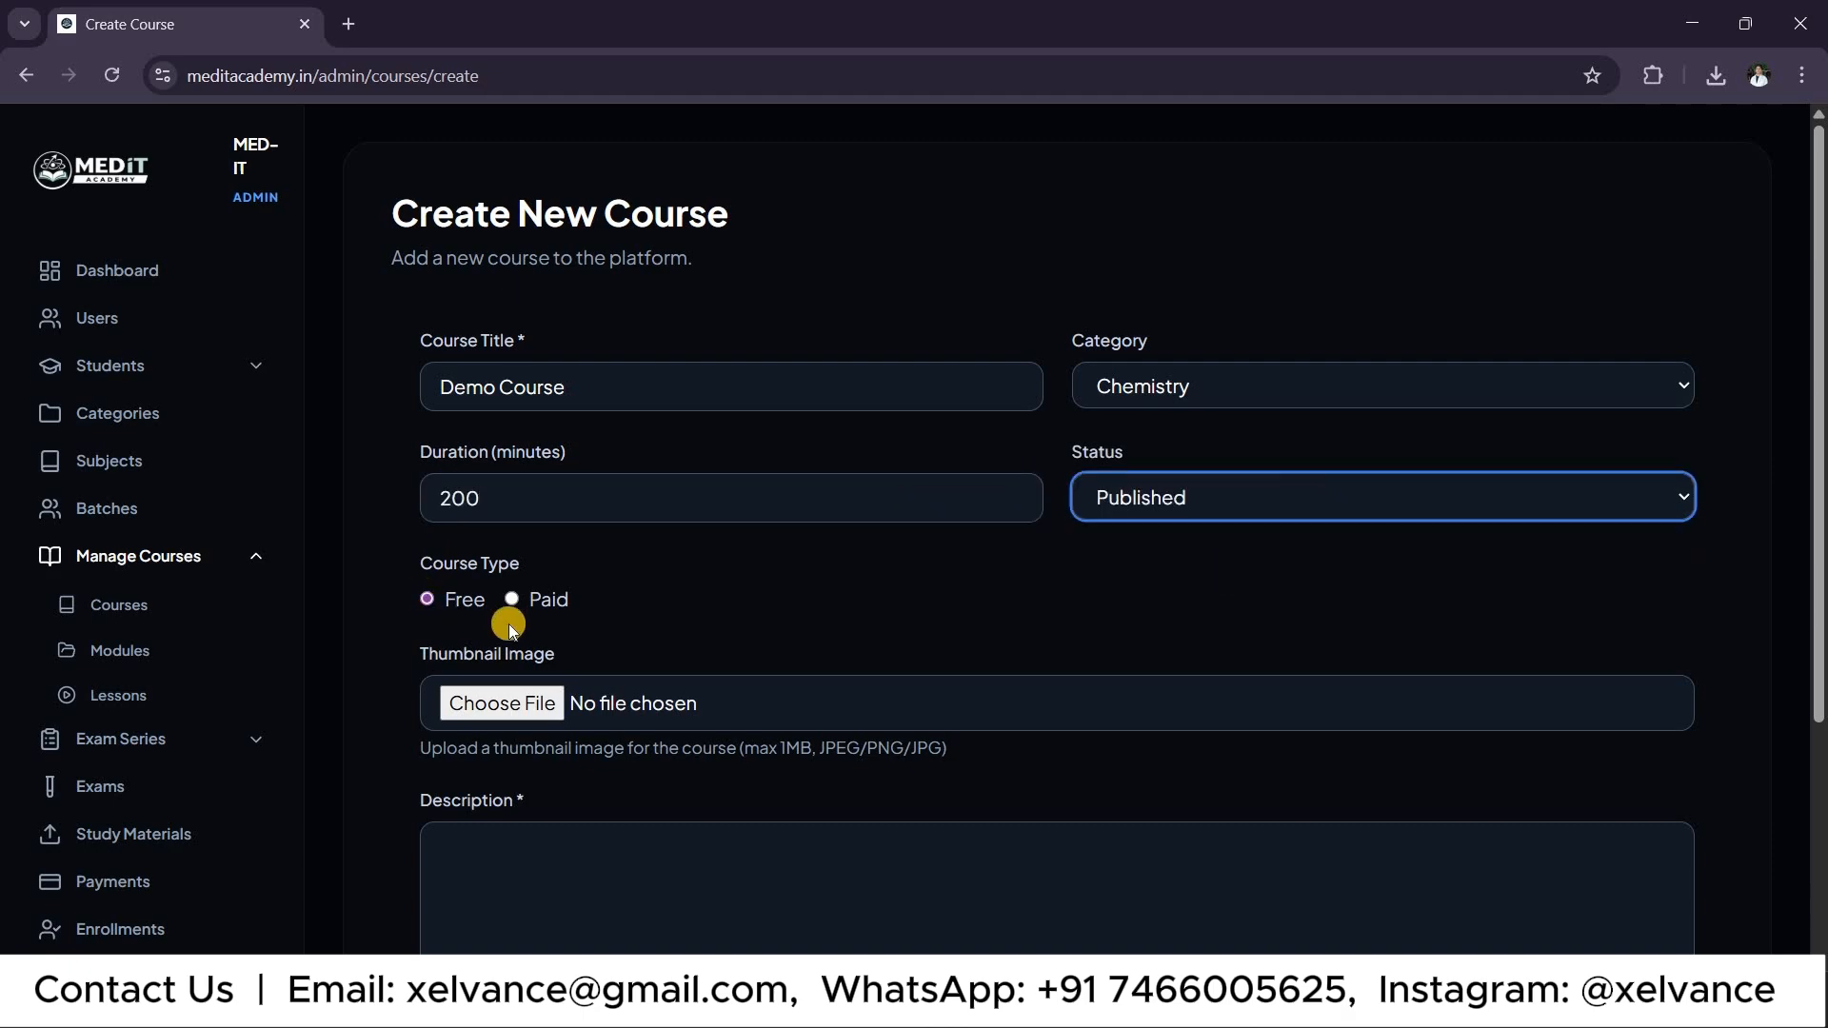
{"action": "scroll", "coordinate": [495, 538], "scroll_direction": "down", "scroll_amount": 1}
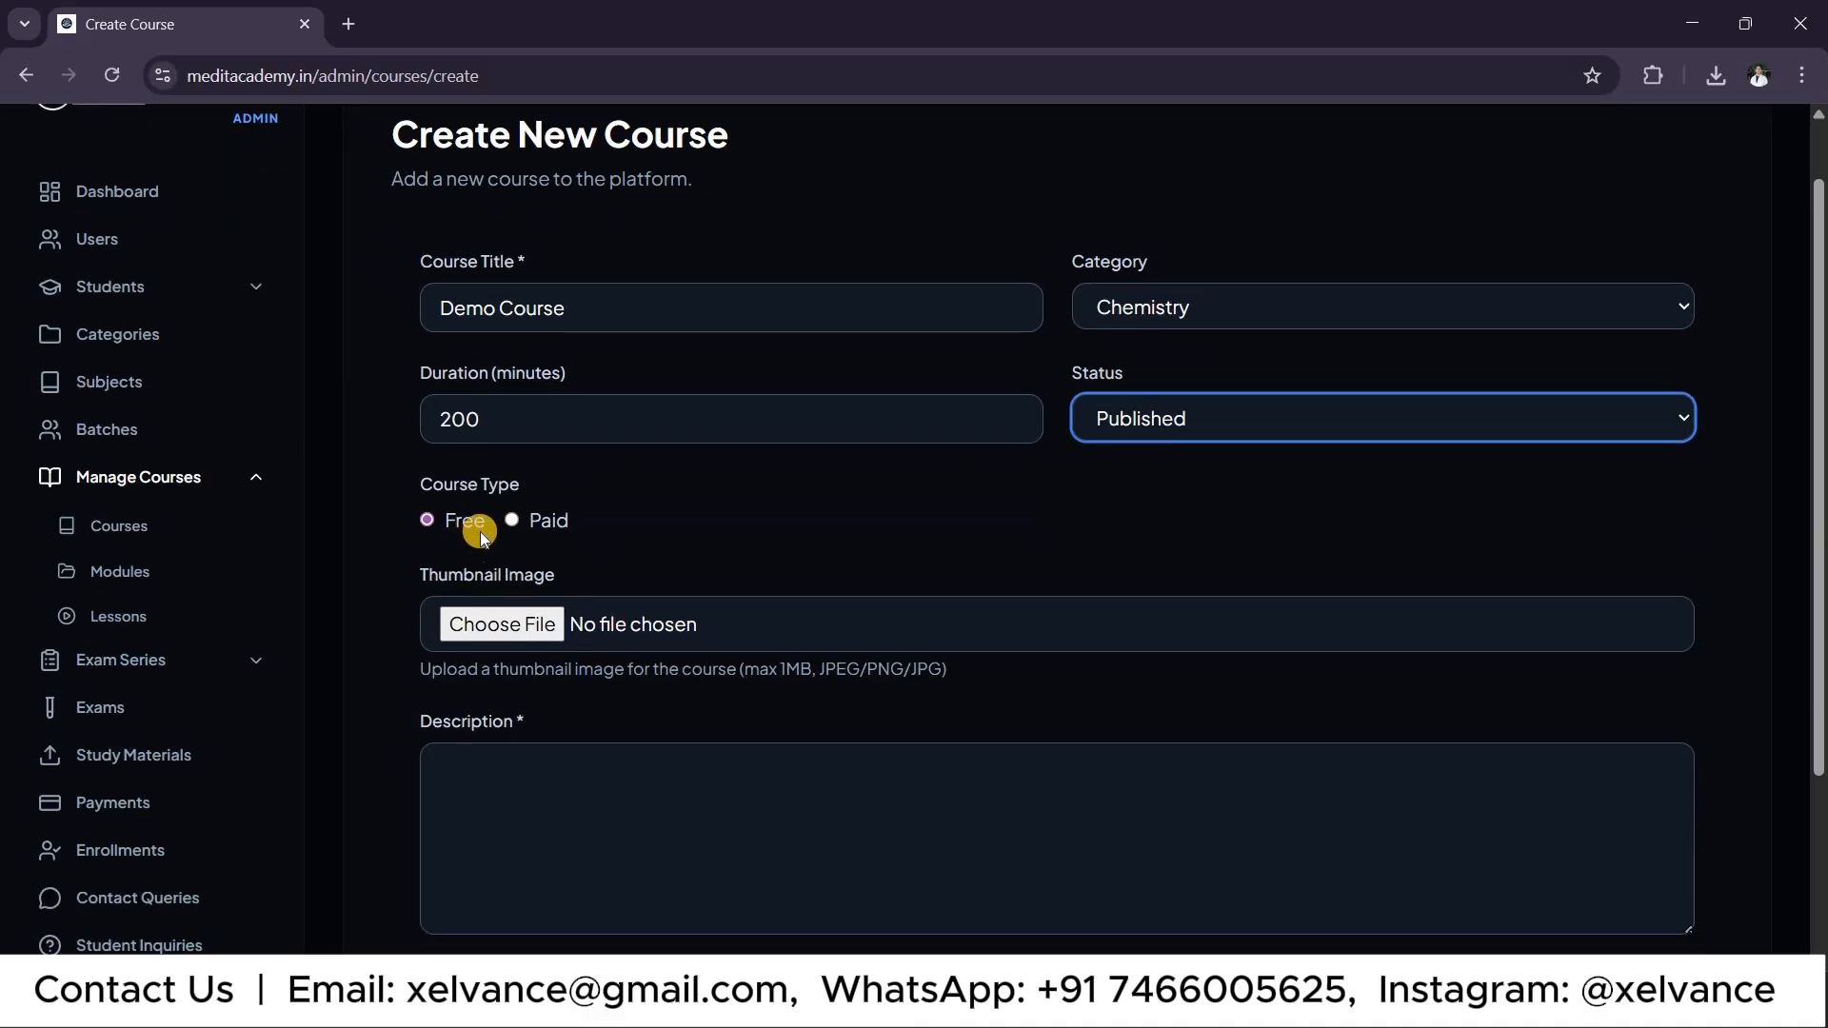
{"action": "scroll", "coordinate": [461, 537], "scroll_direction": "down", "scroll_amount": 1}
Attach the Python screenshot image as the course thumbnail.
{"action": "left_click", "coordinate": [478, 529]}
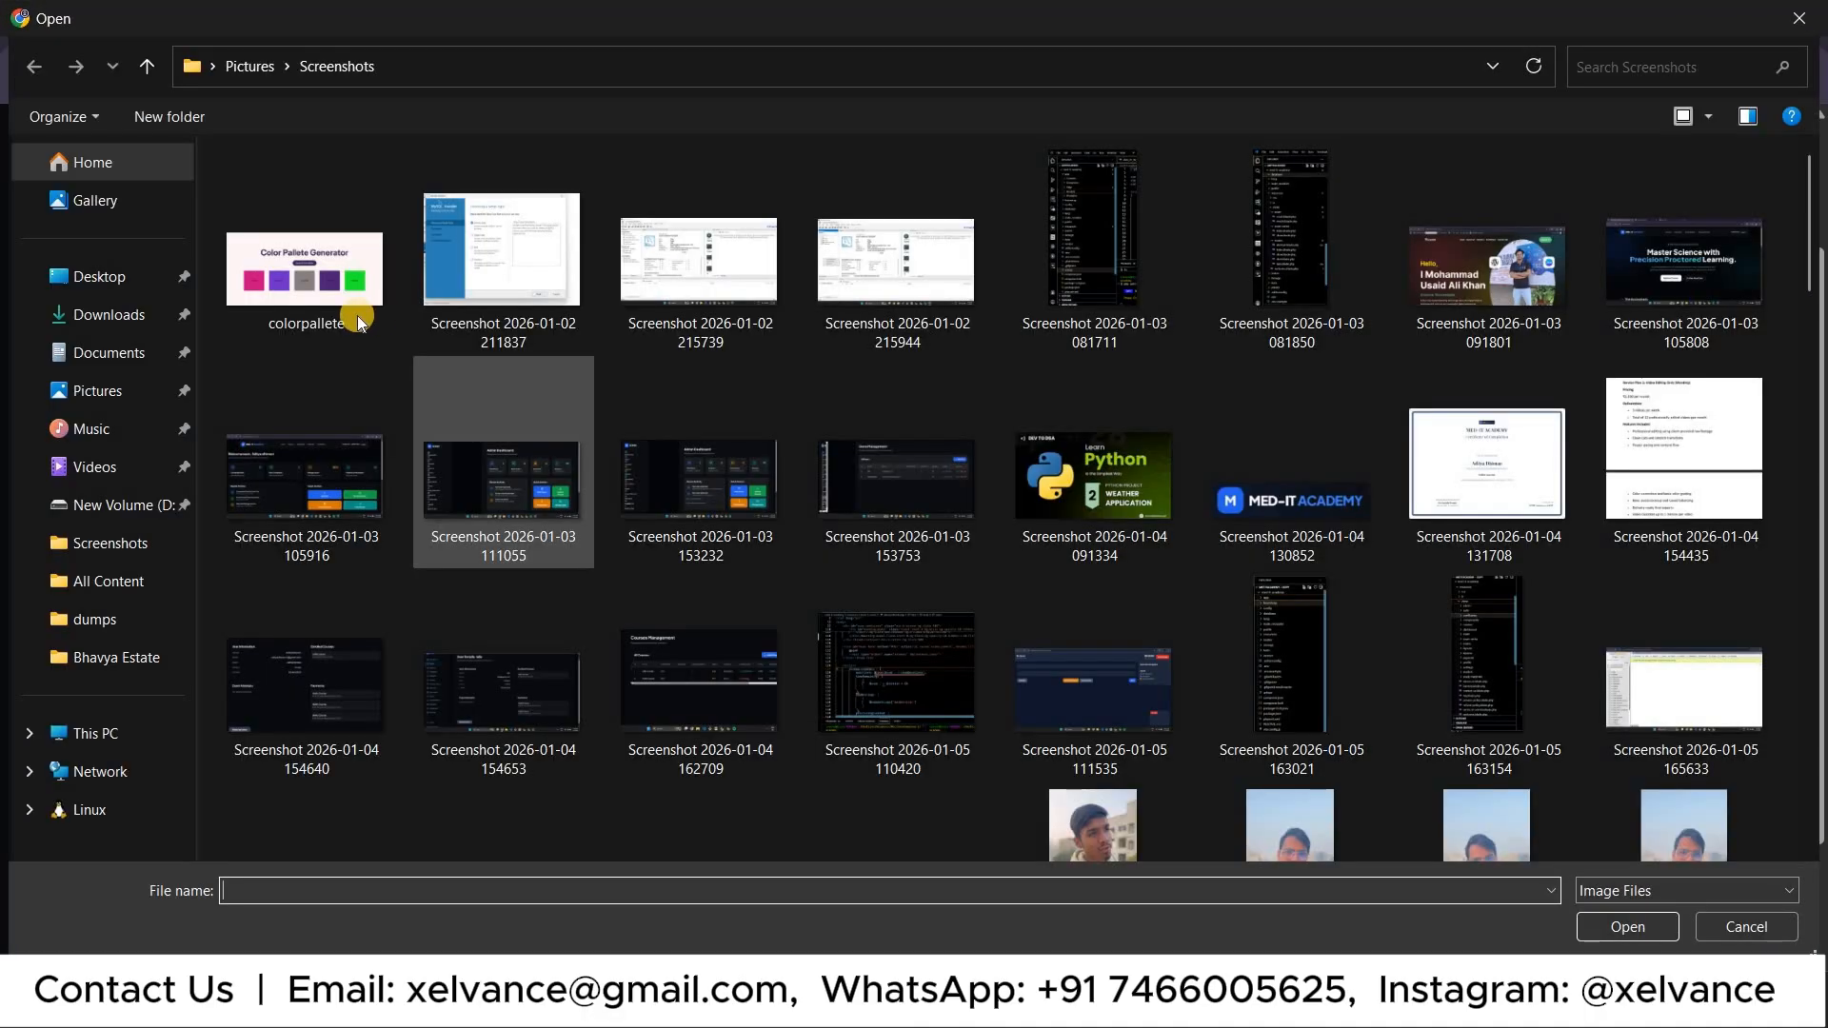
{"action": "scroll", "coordinate": [1072, 489], "scroll_direction": "down", "scroll_amount": 4}
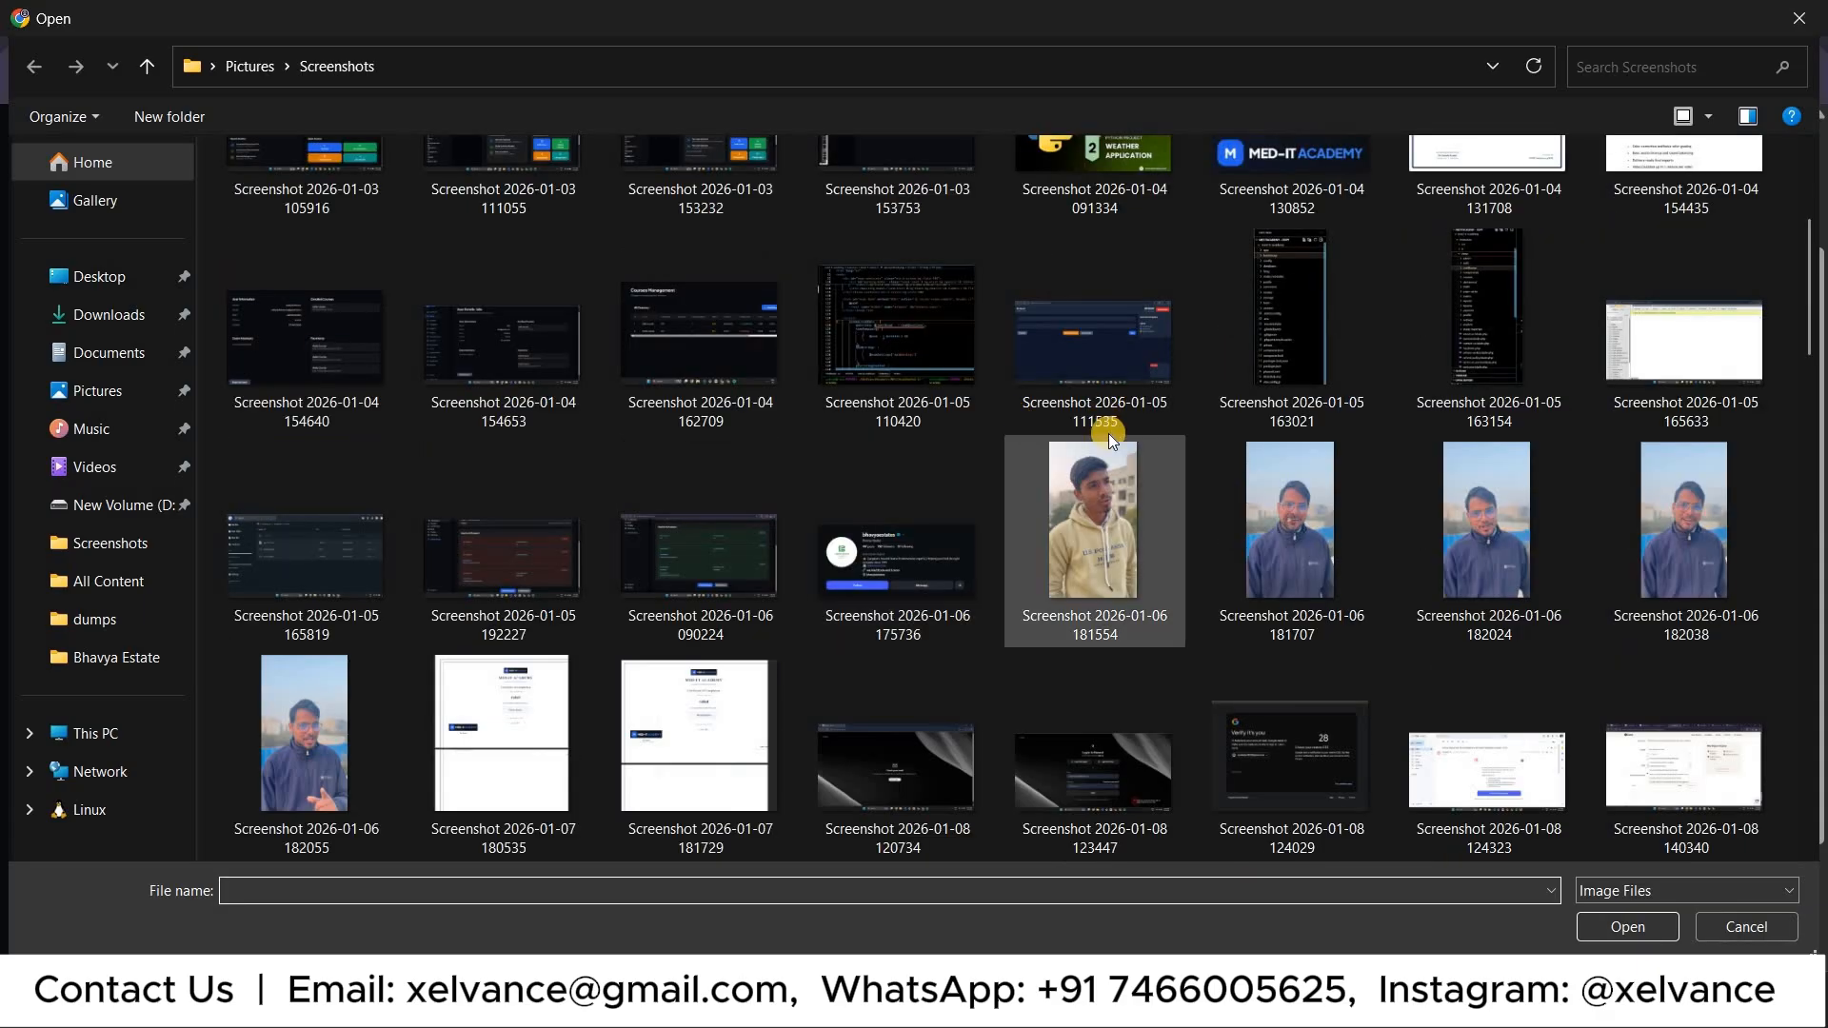
{"action": "scroll", "coordinate": [1108, 433], "scroll_direction": "up", "scroll_amount": 4}
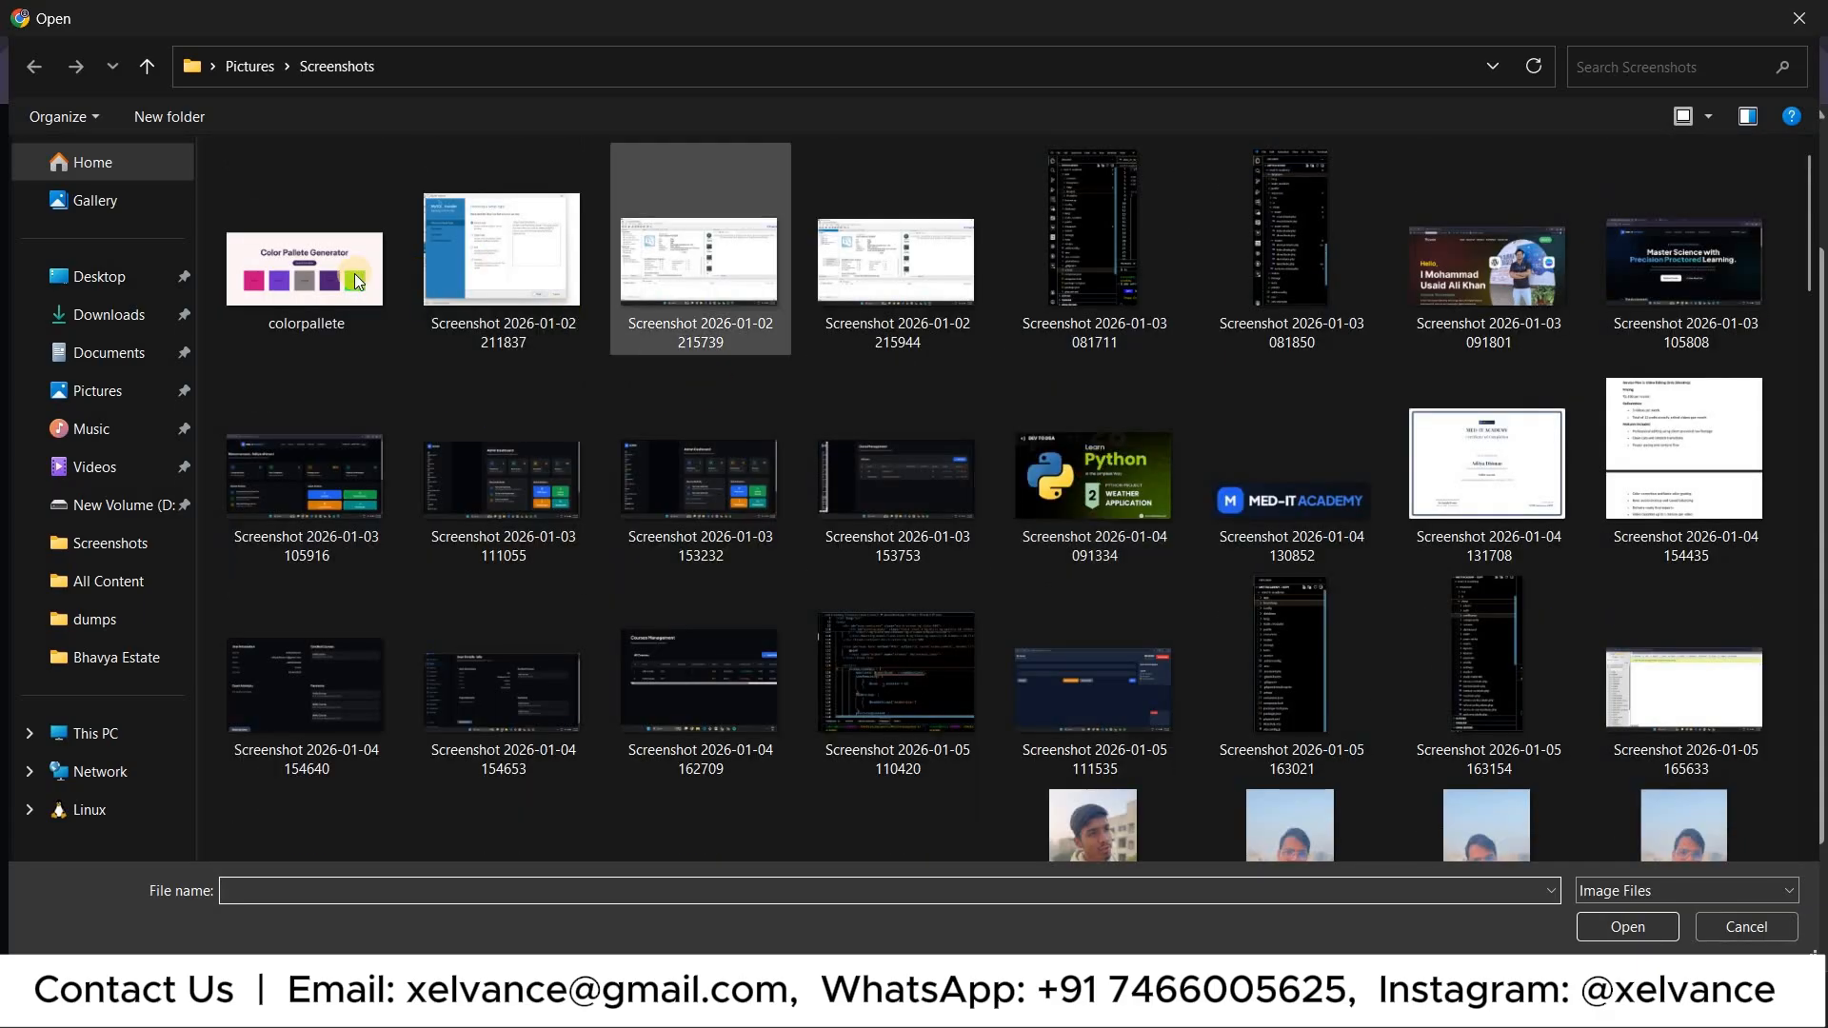
{"action": "left_click", "coordinate": [1117, 481]}
{"action": "double_click", "coordinate": [1117, 479]}
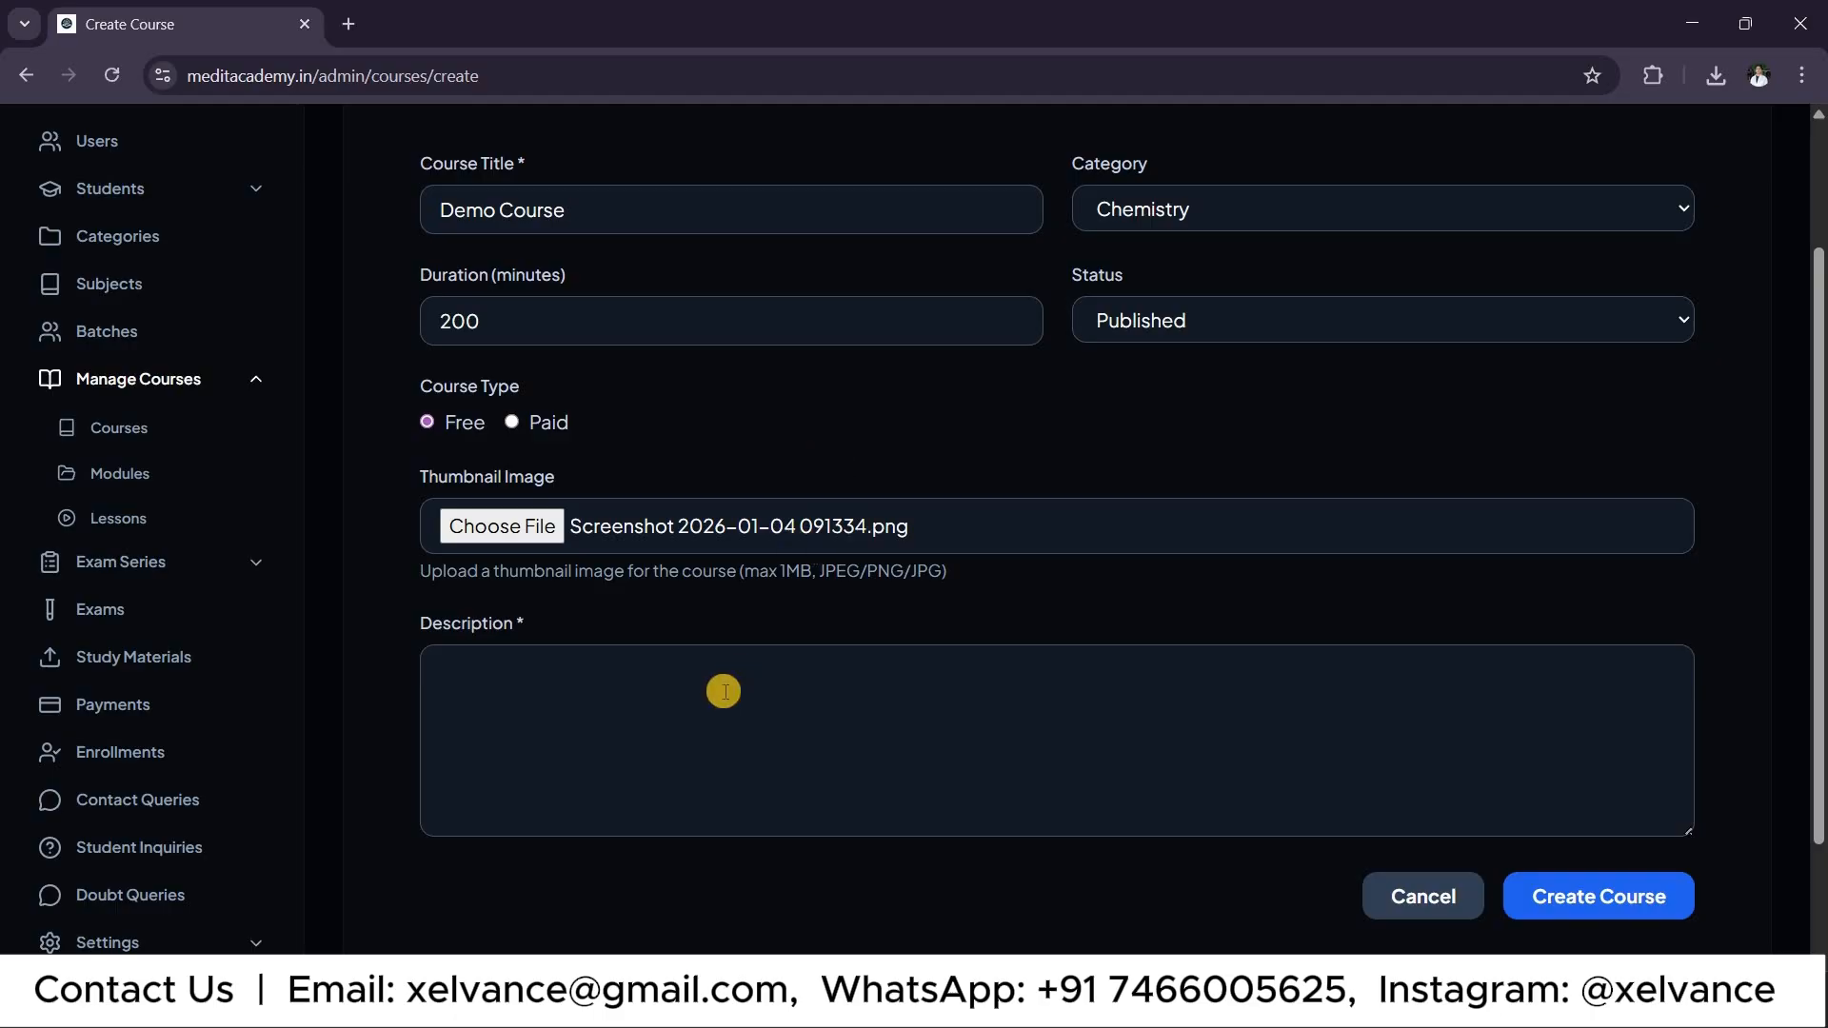
Write a short course description and create the course.
{"action": "left_click", "coordinate": [635, 695]}
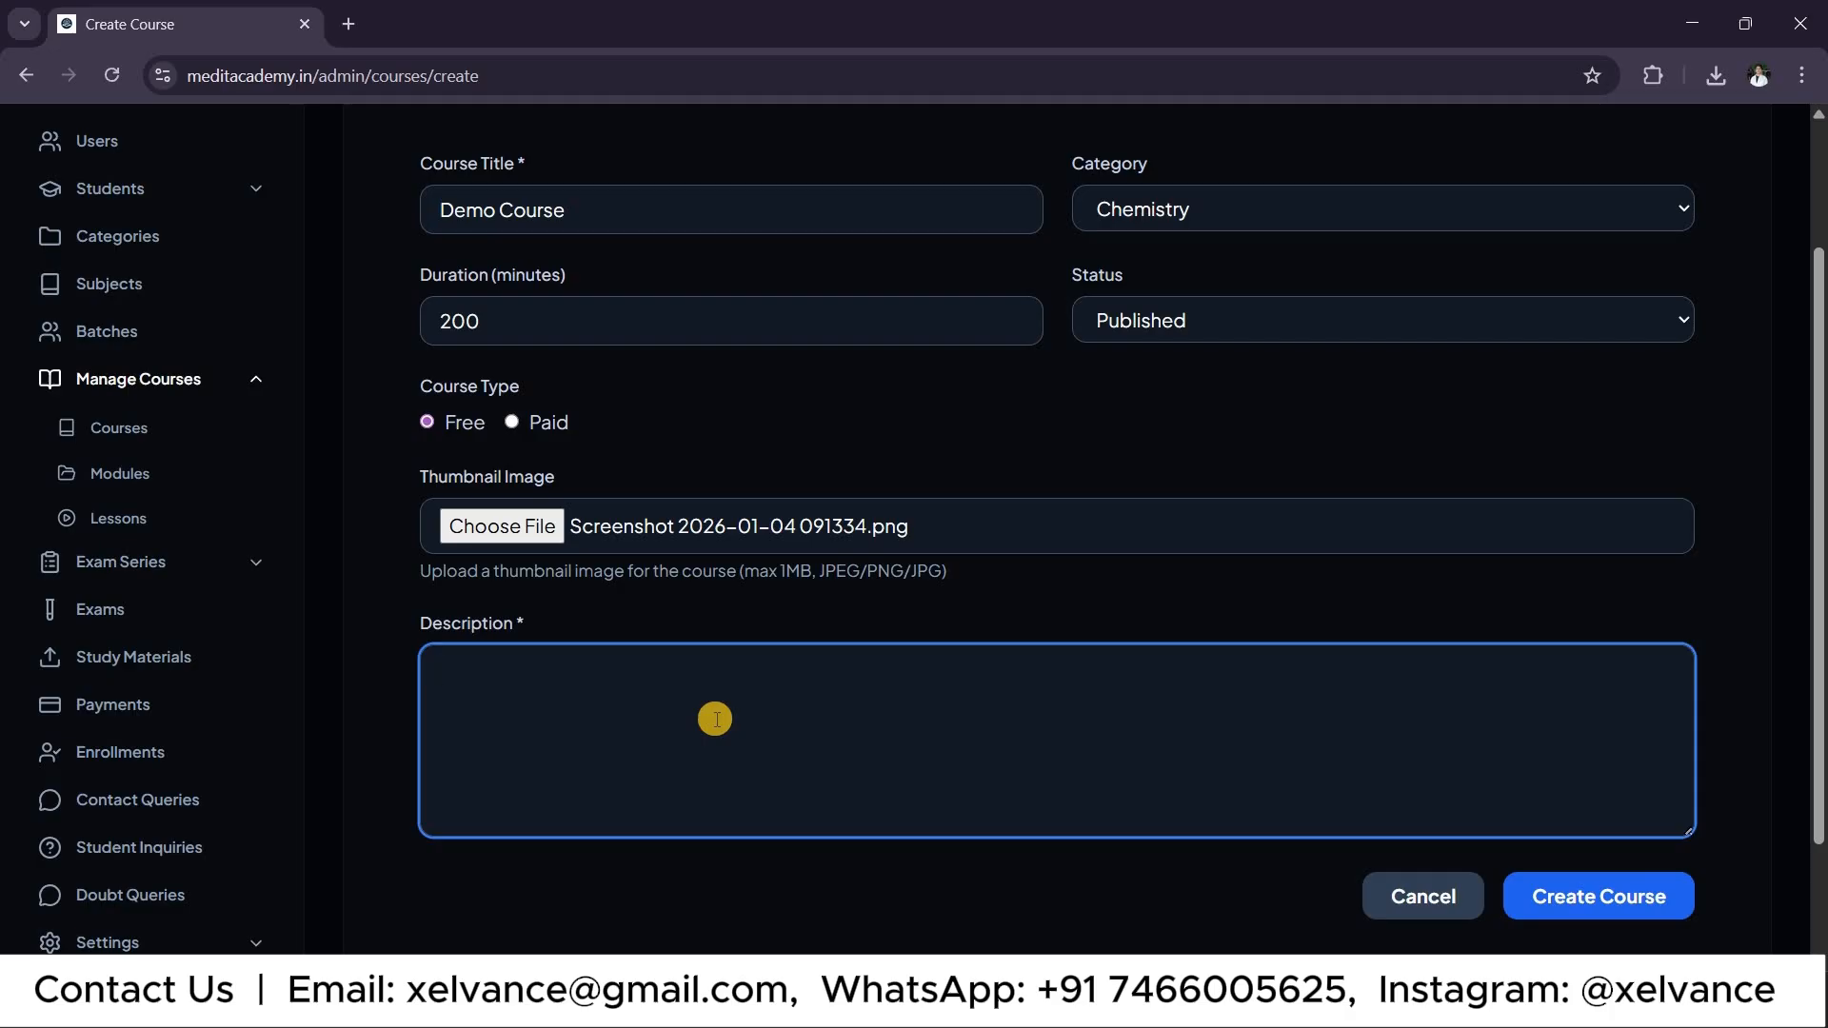
{"action": "type", "text": "This is the descriptio"}
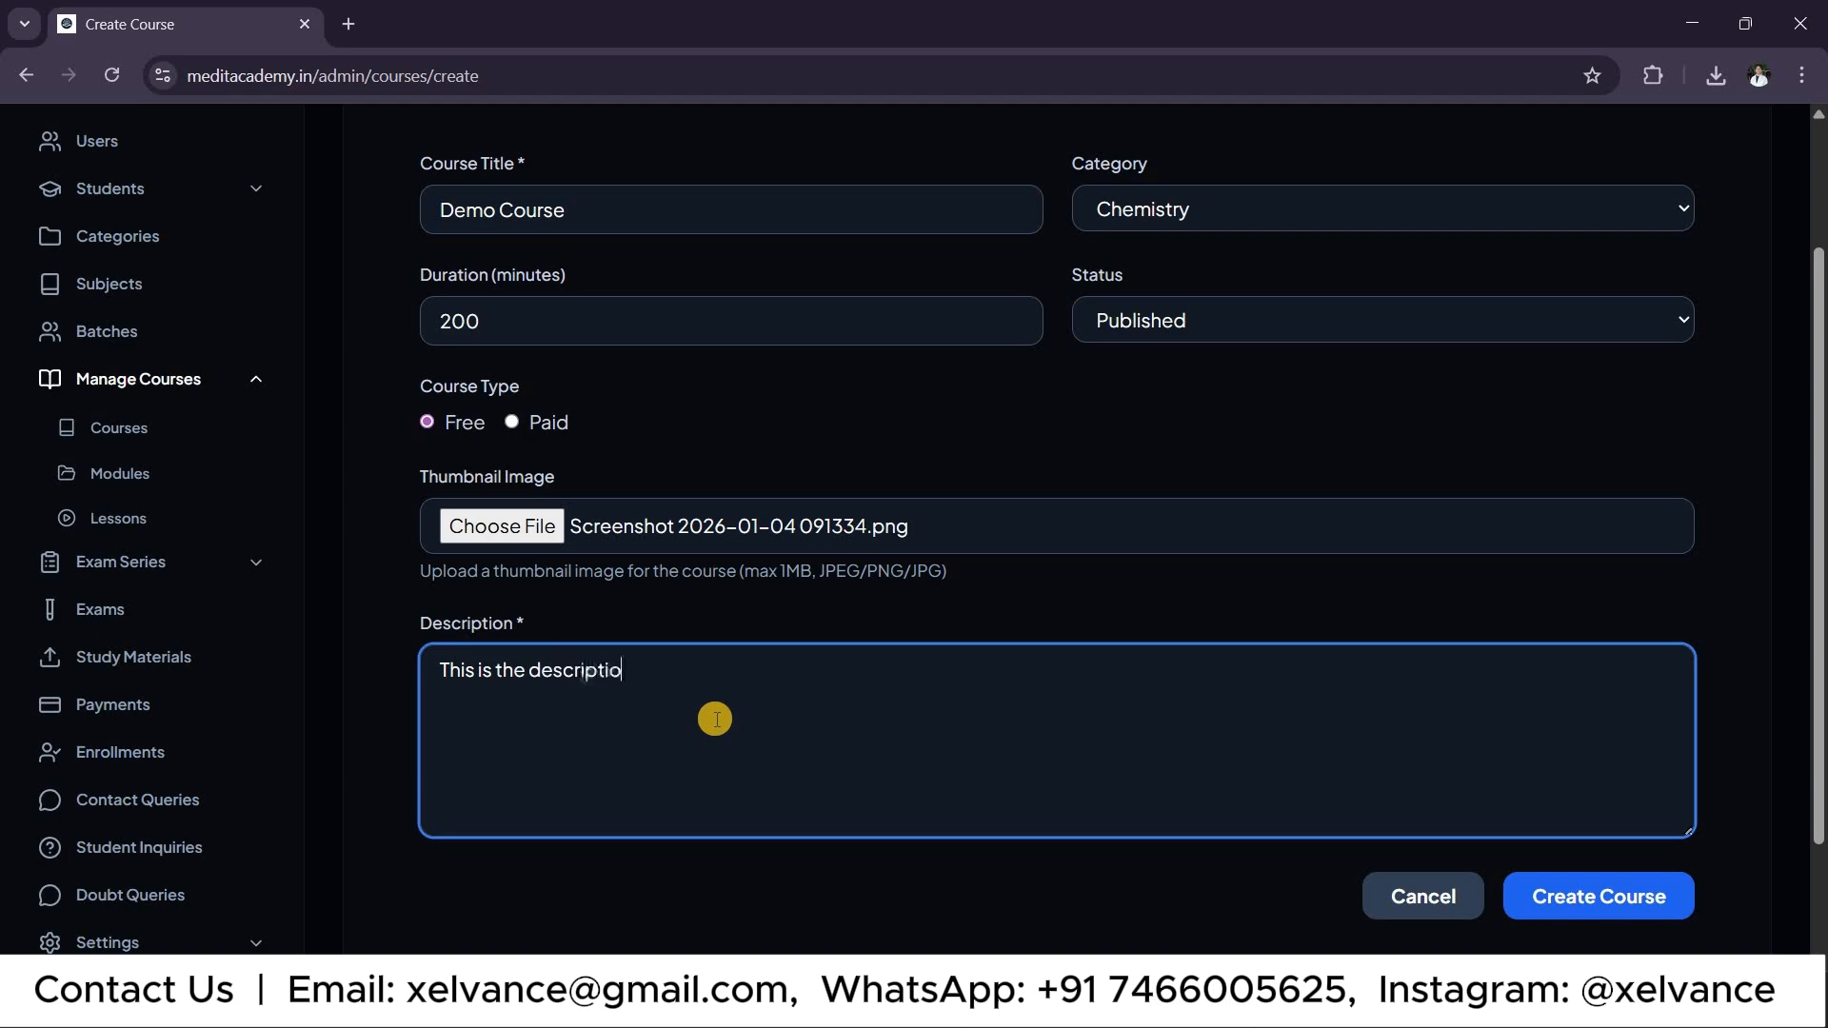
{"action": "type", "text": "on of co"}
{"action": "type", "text": "rs"}
{"action": "key", "text": "BackSpace"}
{"action": "key", "text": "BackSpace"}
{"action": "type", "text": "urses"}
{"action": "key", "text": "BackSpace"}
{"action": "scroll", "coordinate": [1624, 743], "scroll_direction": "down", "scroll_amount": 2}
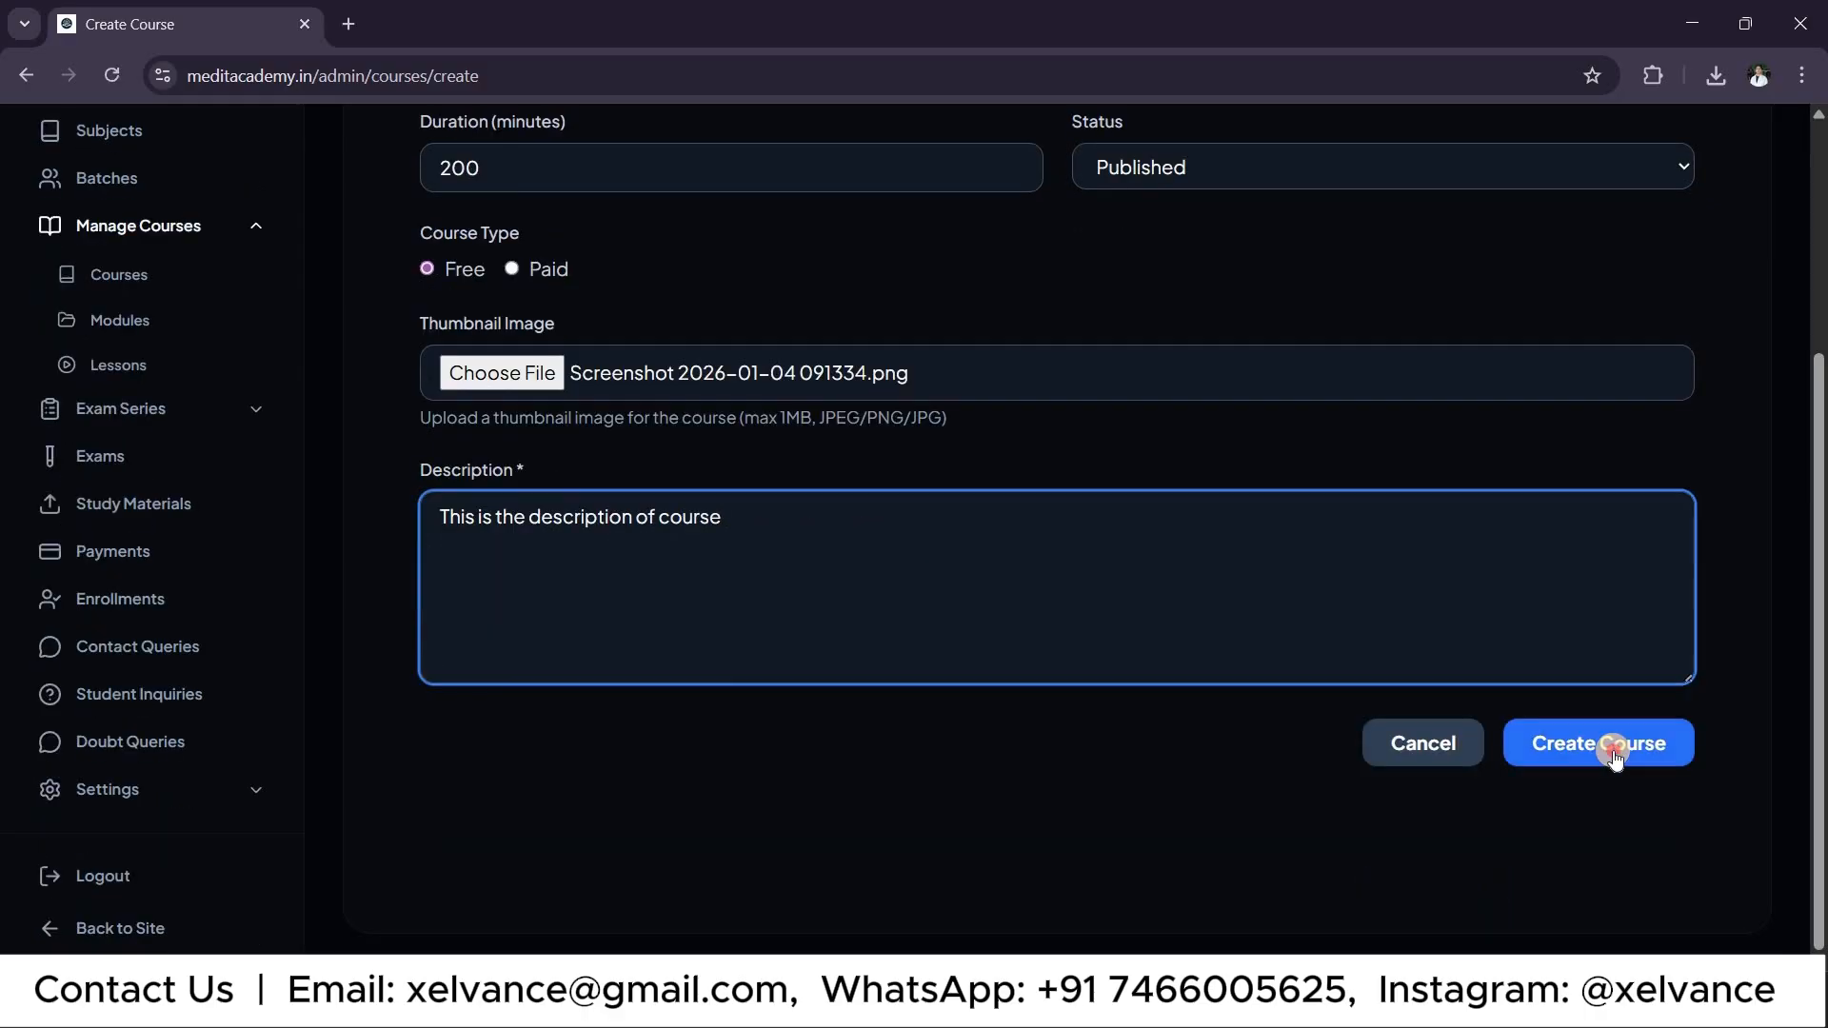
{"action": "left_click", "coordinate": [1612, 751]}
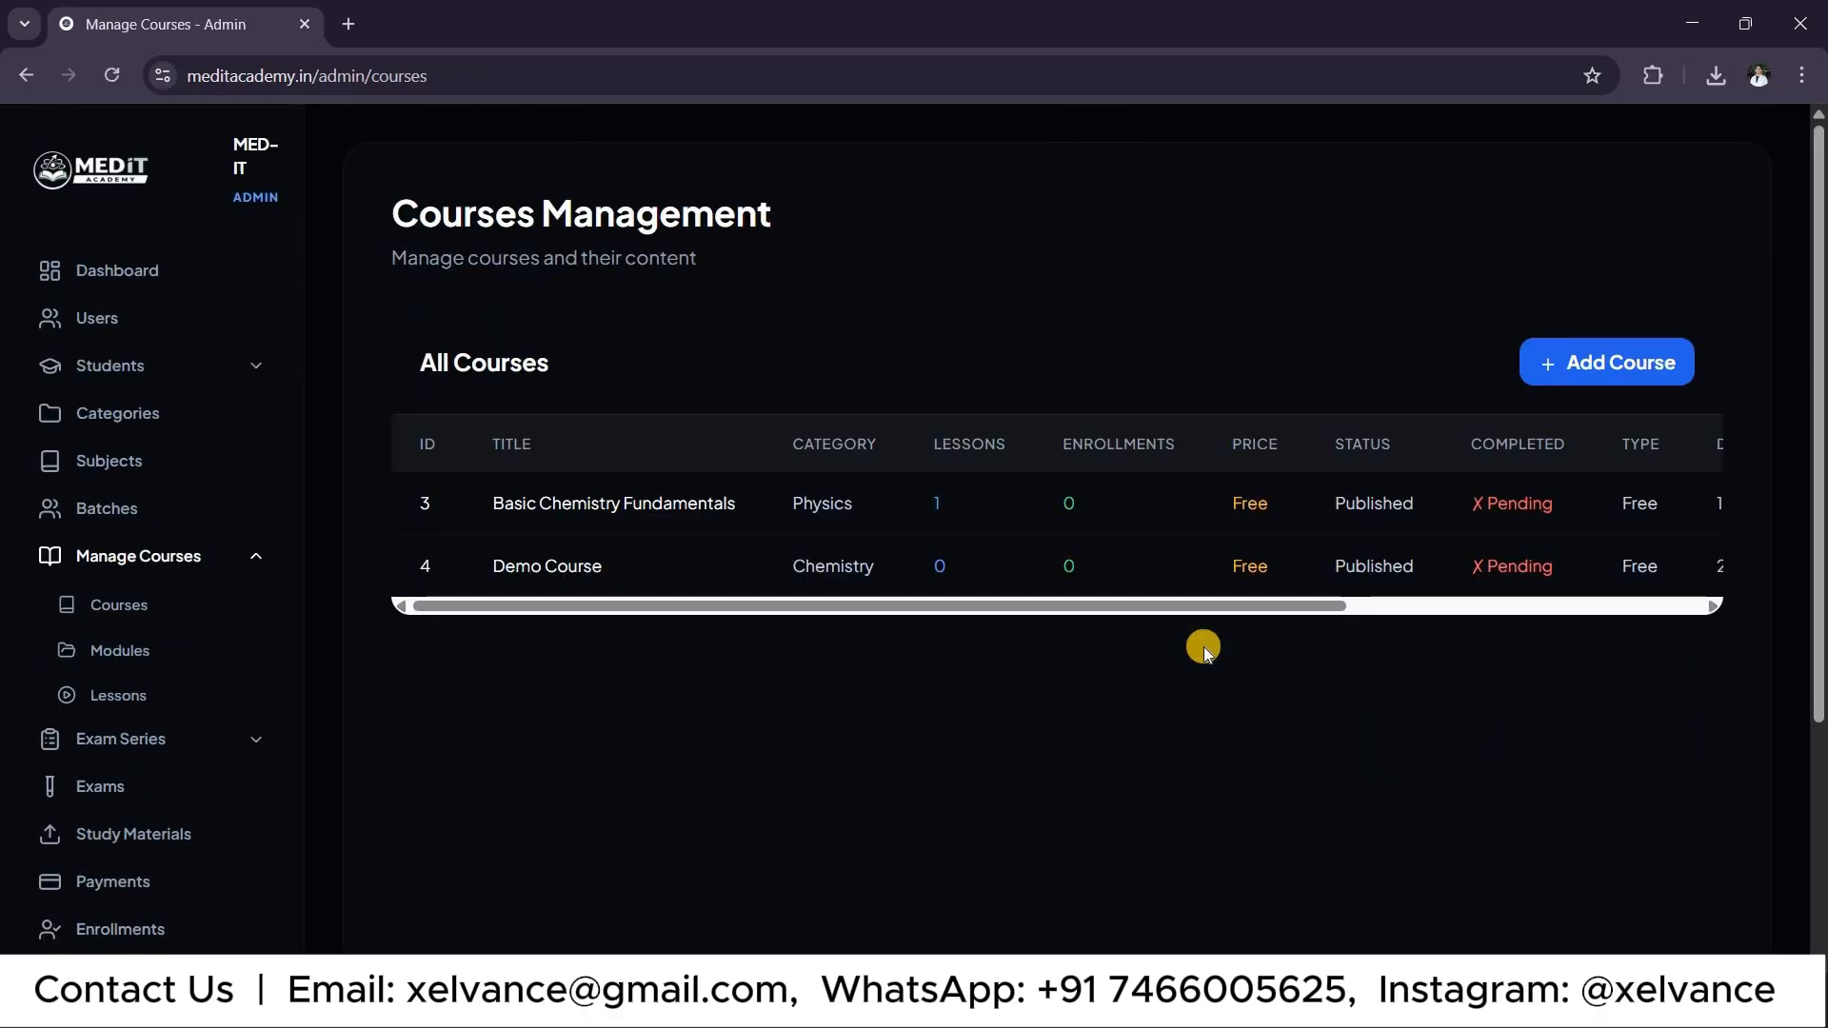
Scroll the All Courses table right to check the Duration and Actions columns.
{"action": "scroll", "coordinate": [1211, 560], "scroll_direction": "right", "scroll_amount": 5}
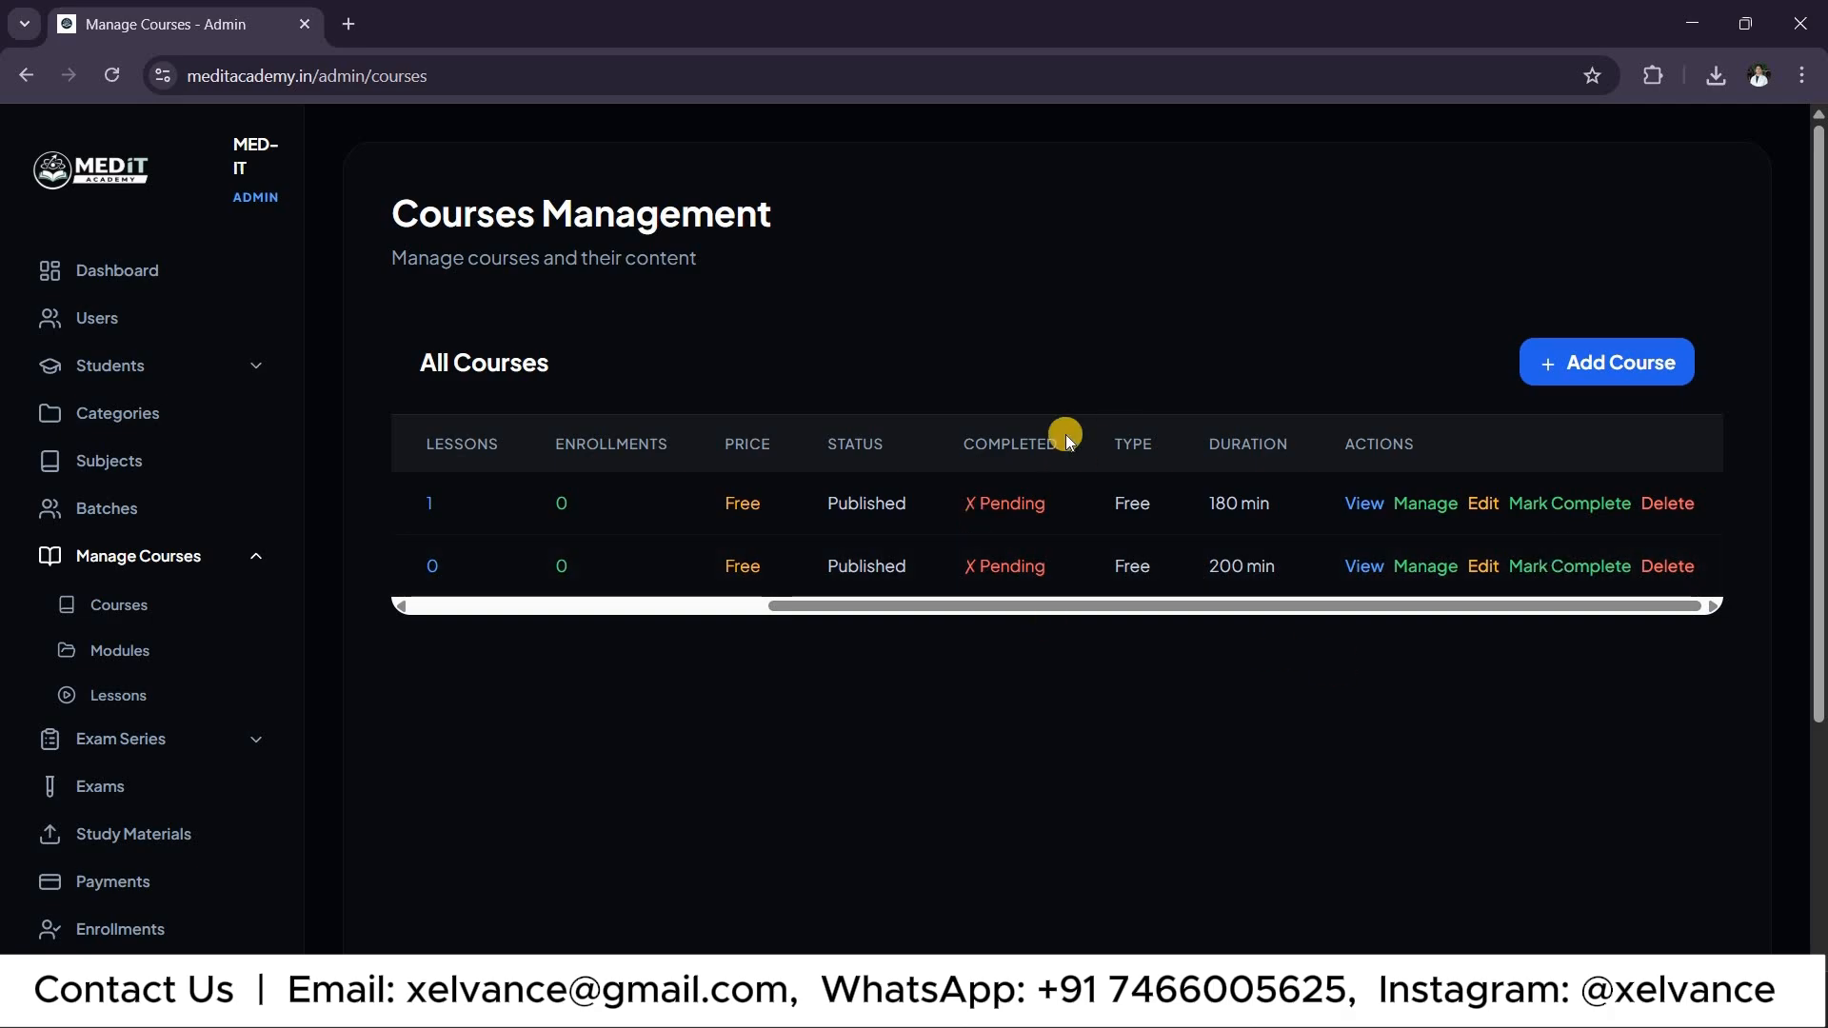
Mark the Chemistry Demo Course as Completed, leaving the Physics course Pending.
{"action": "double_click", "coordinate": [985, 443]}
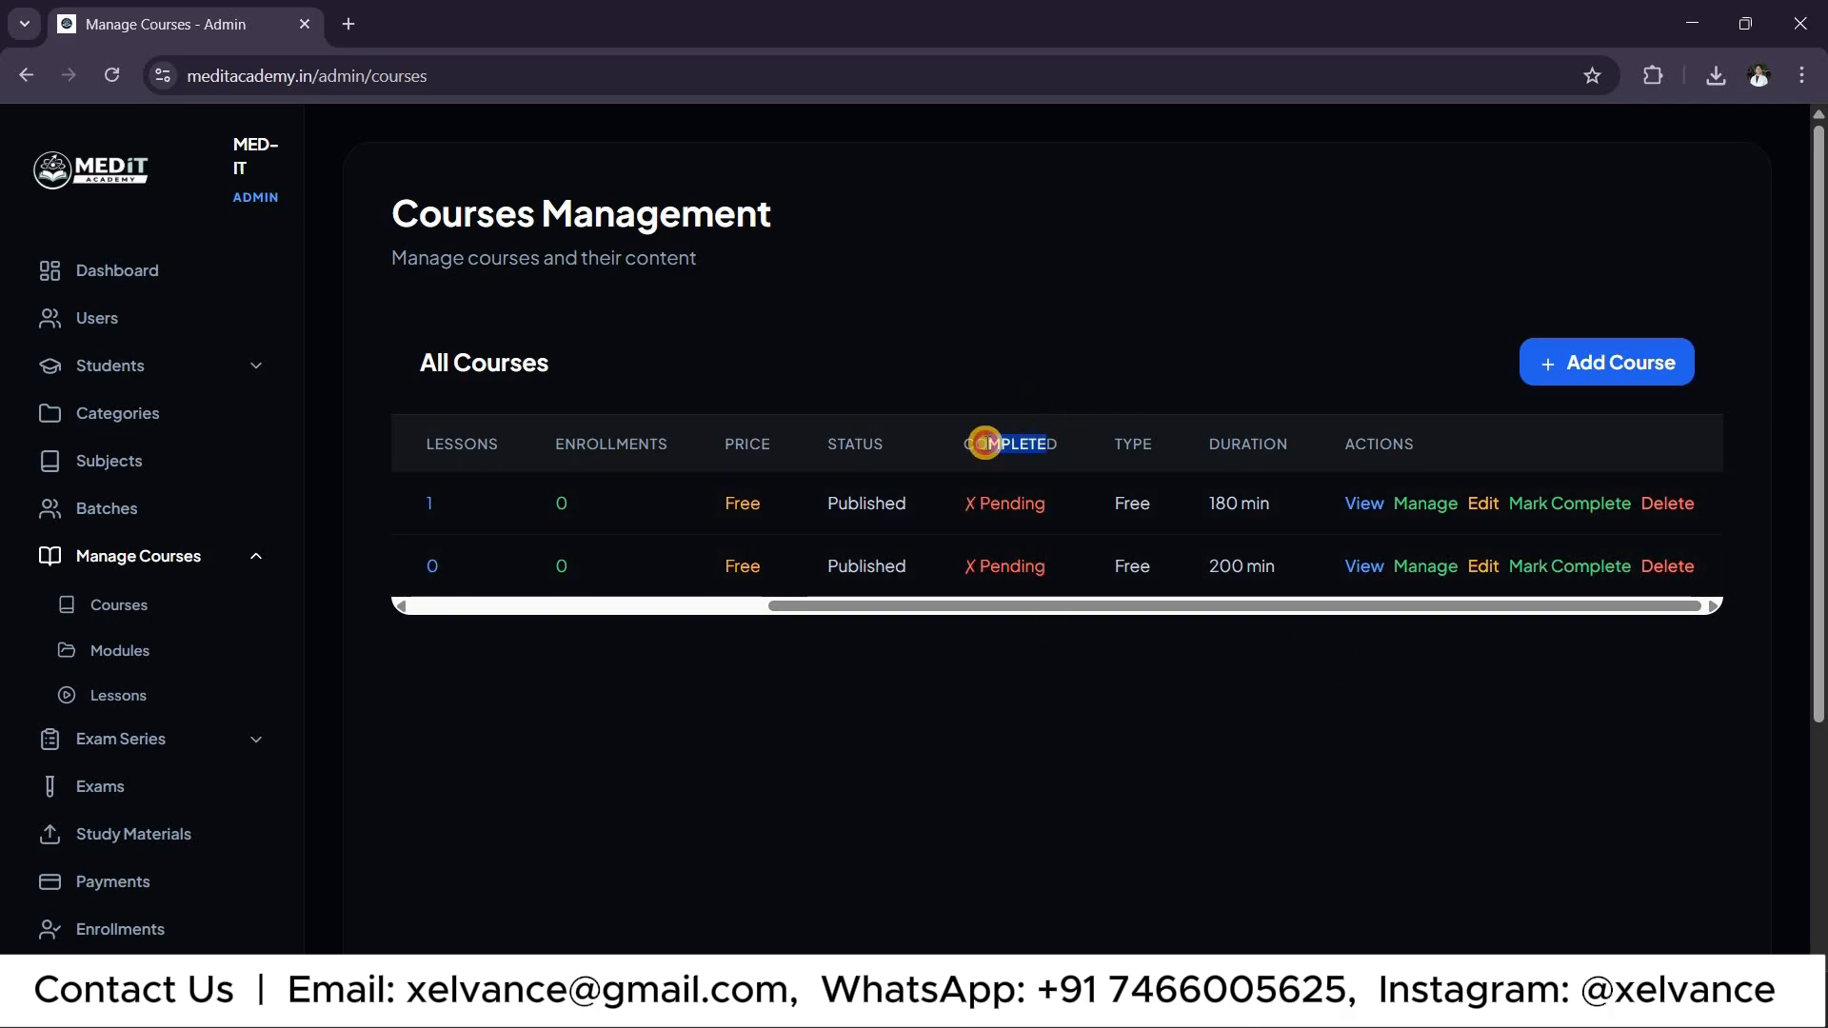
{"action": "left_click", "coordinate": [1015, 386]}
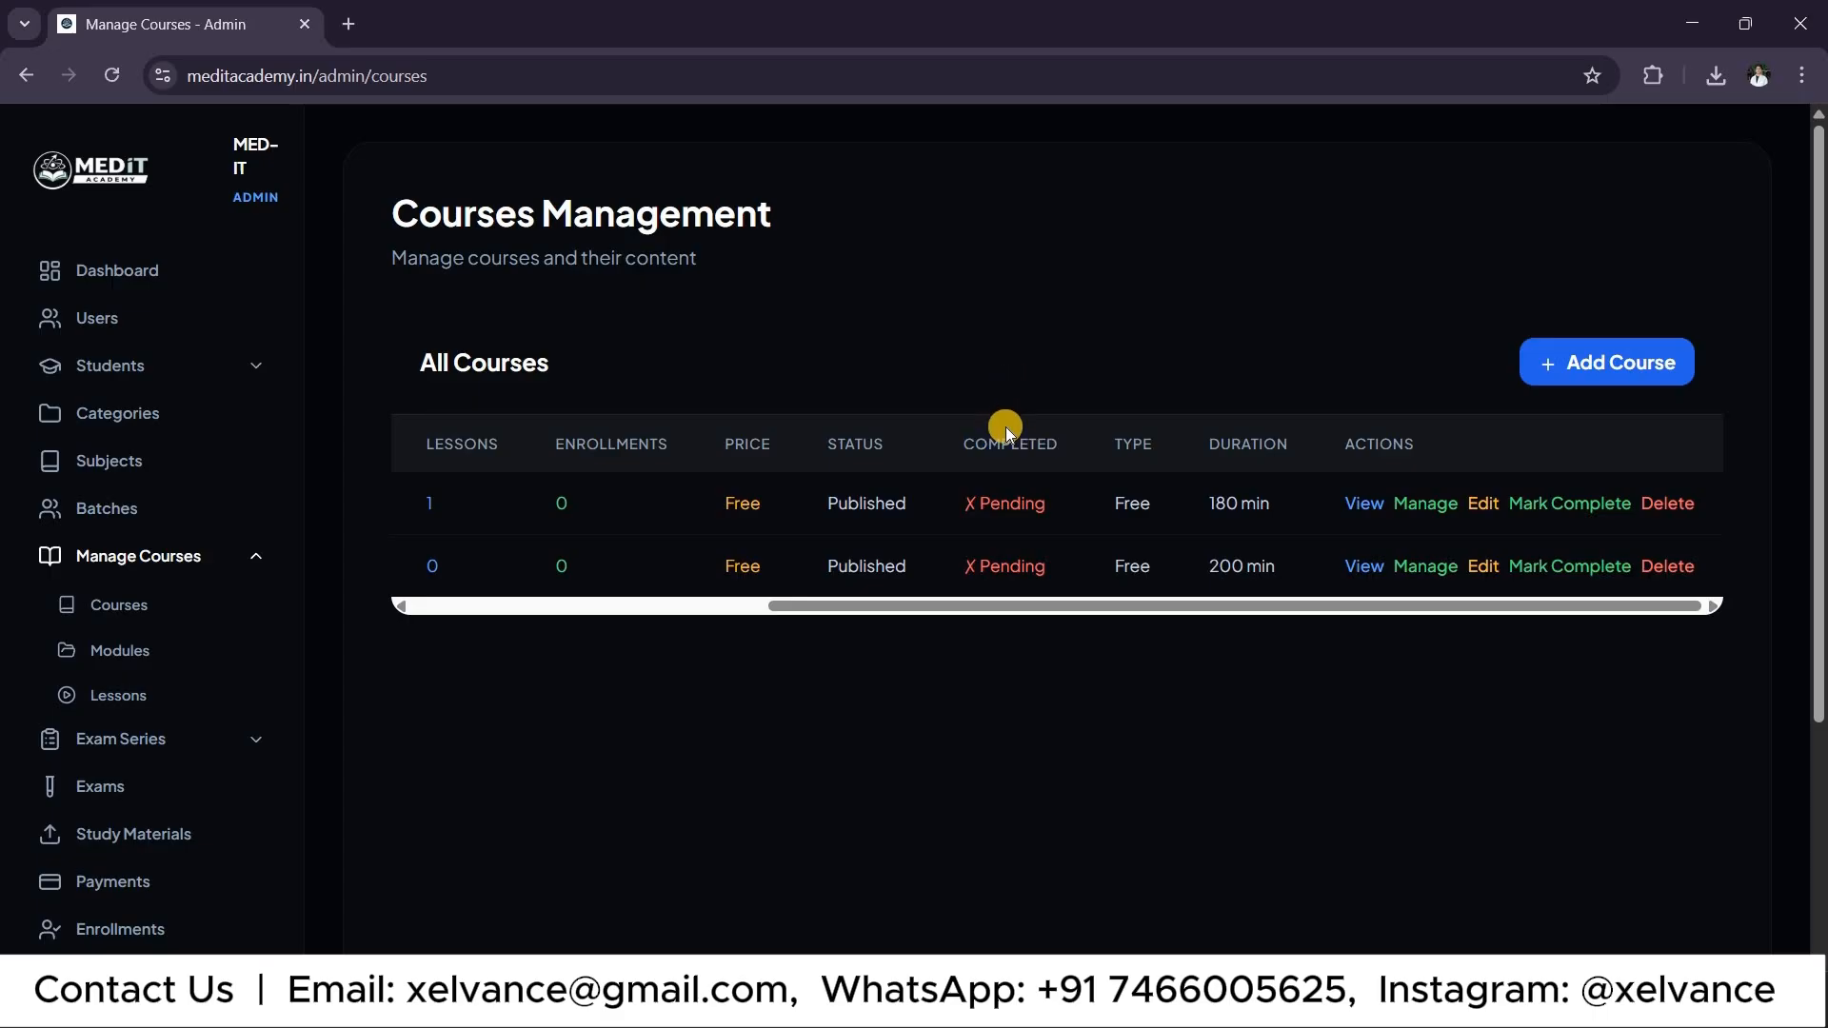
{"action": "double_click", "coordinate": [1007, 433]}
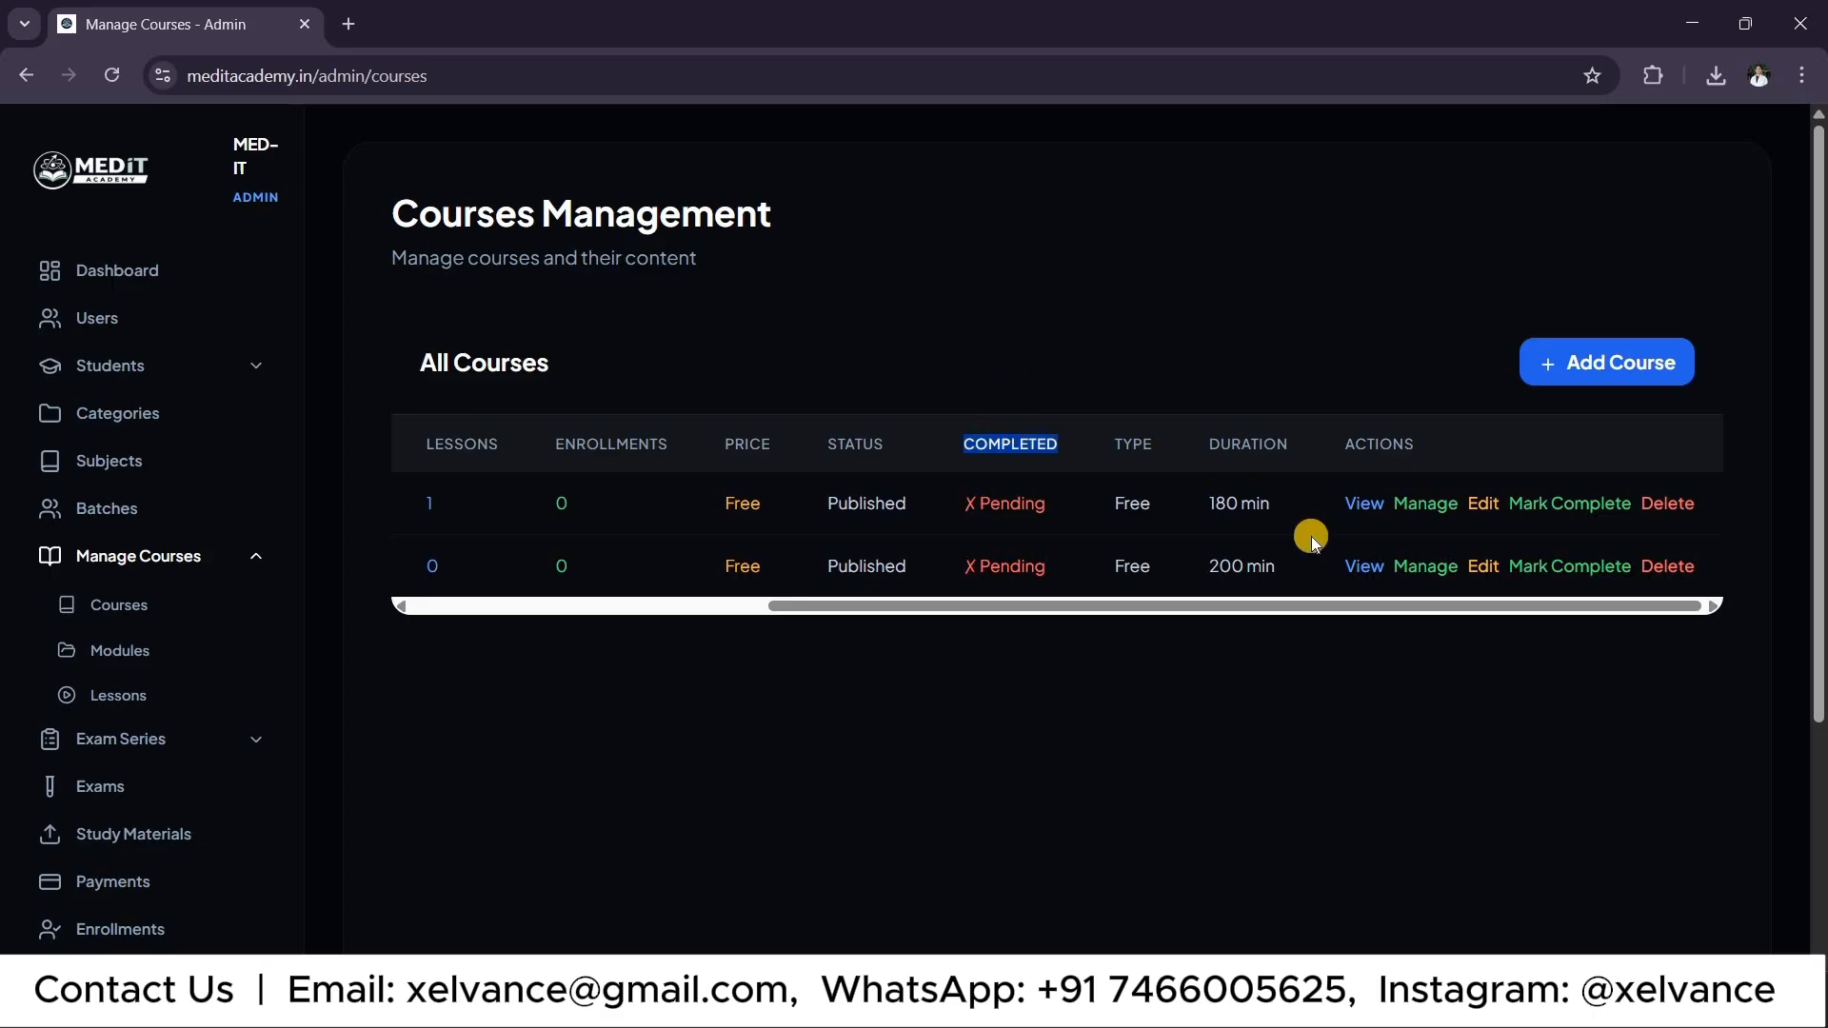
{"action": "left_click", "coordinate": [1580, 564]}
{"action": "scroll", "coordinate": [1209, 533], "scroll_direction": "right", "scroll_amount": 5}
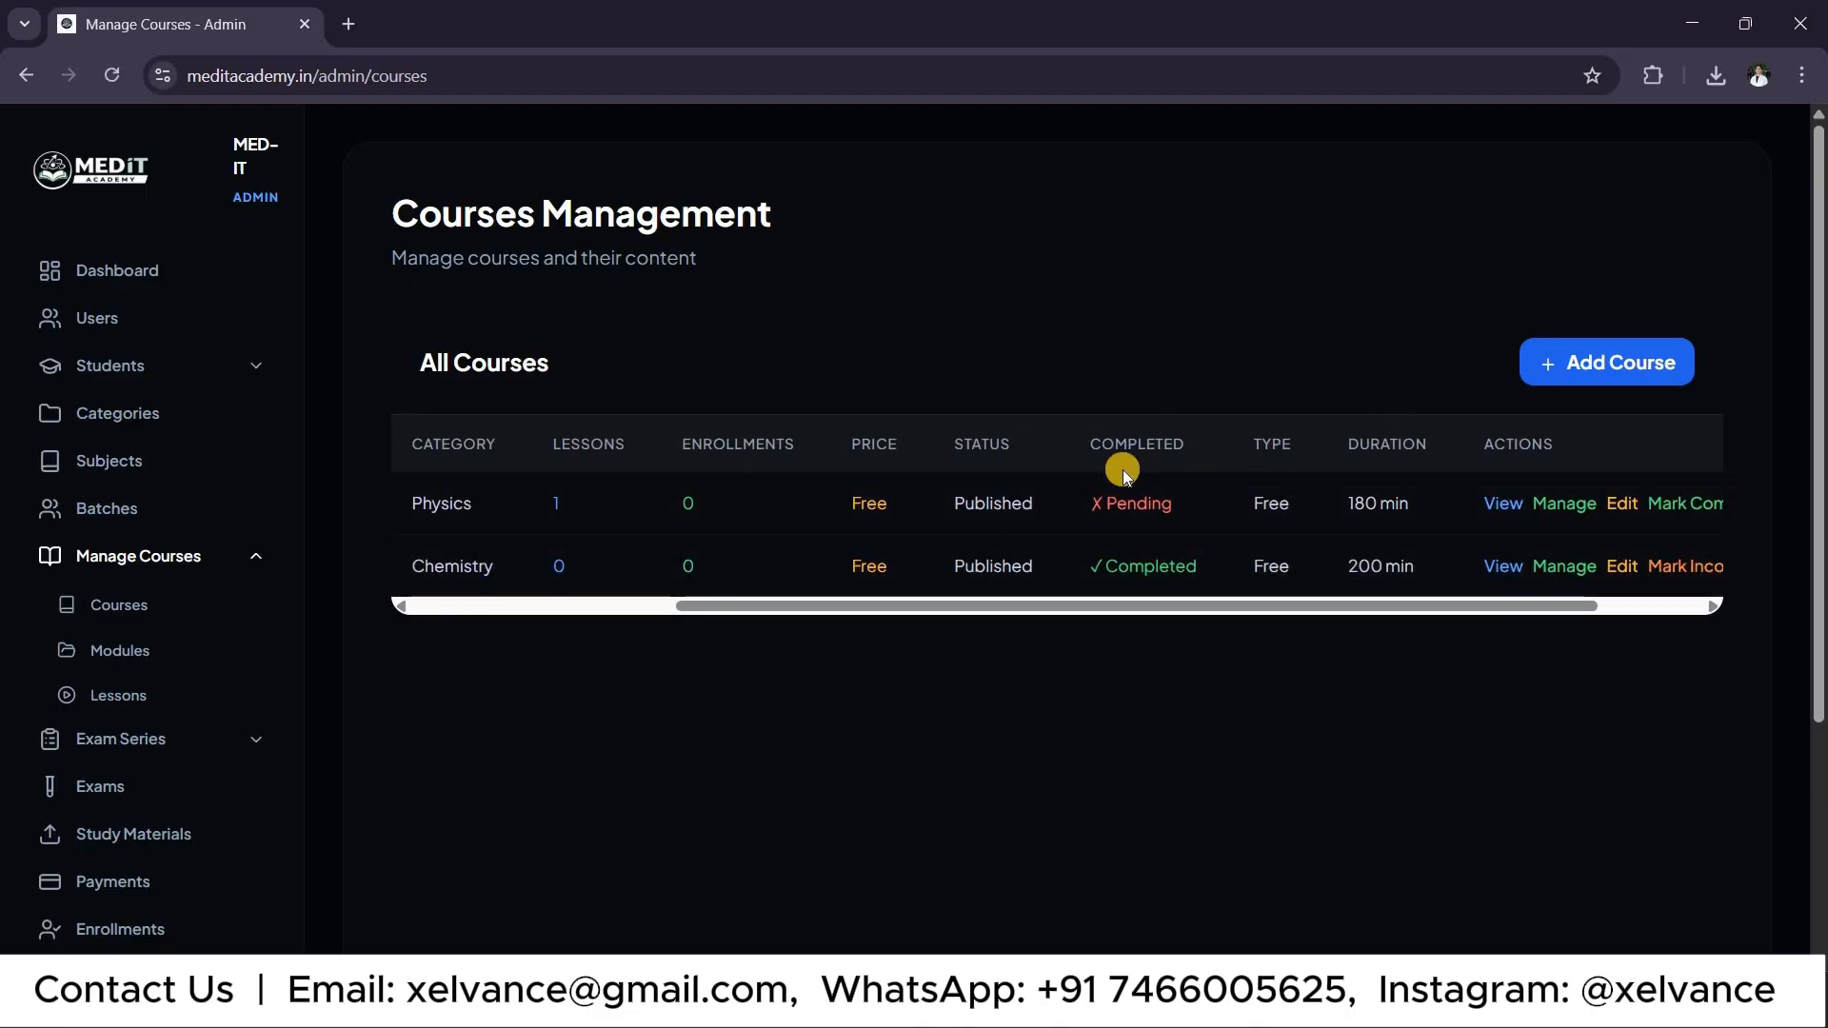
{"action": "scroll", "coordinate": [1202, 549], "scroll_direction": "right", "scroll_amount": 3}
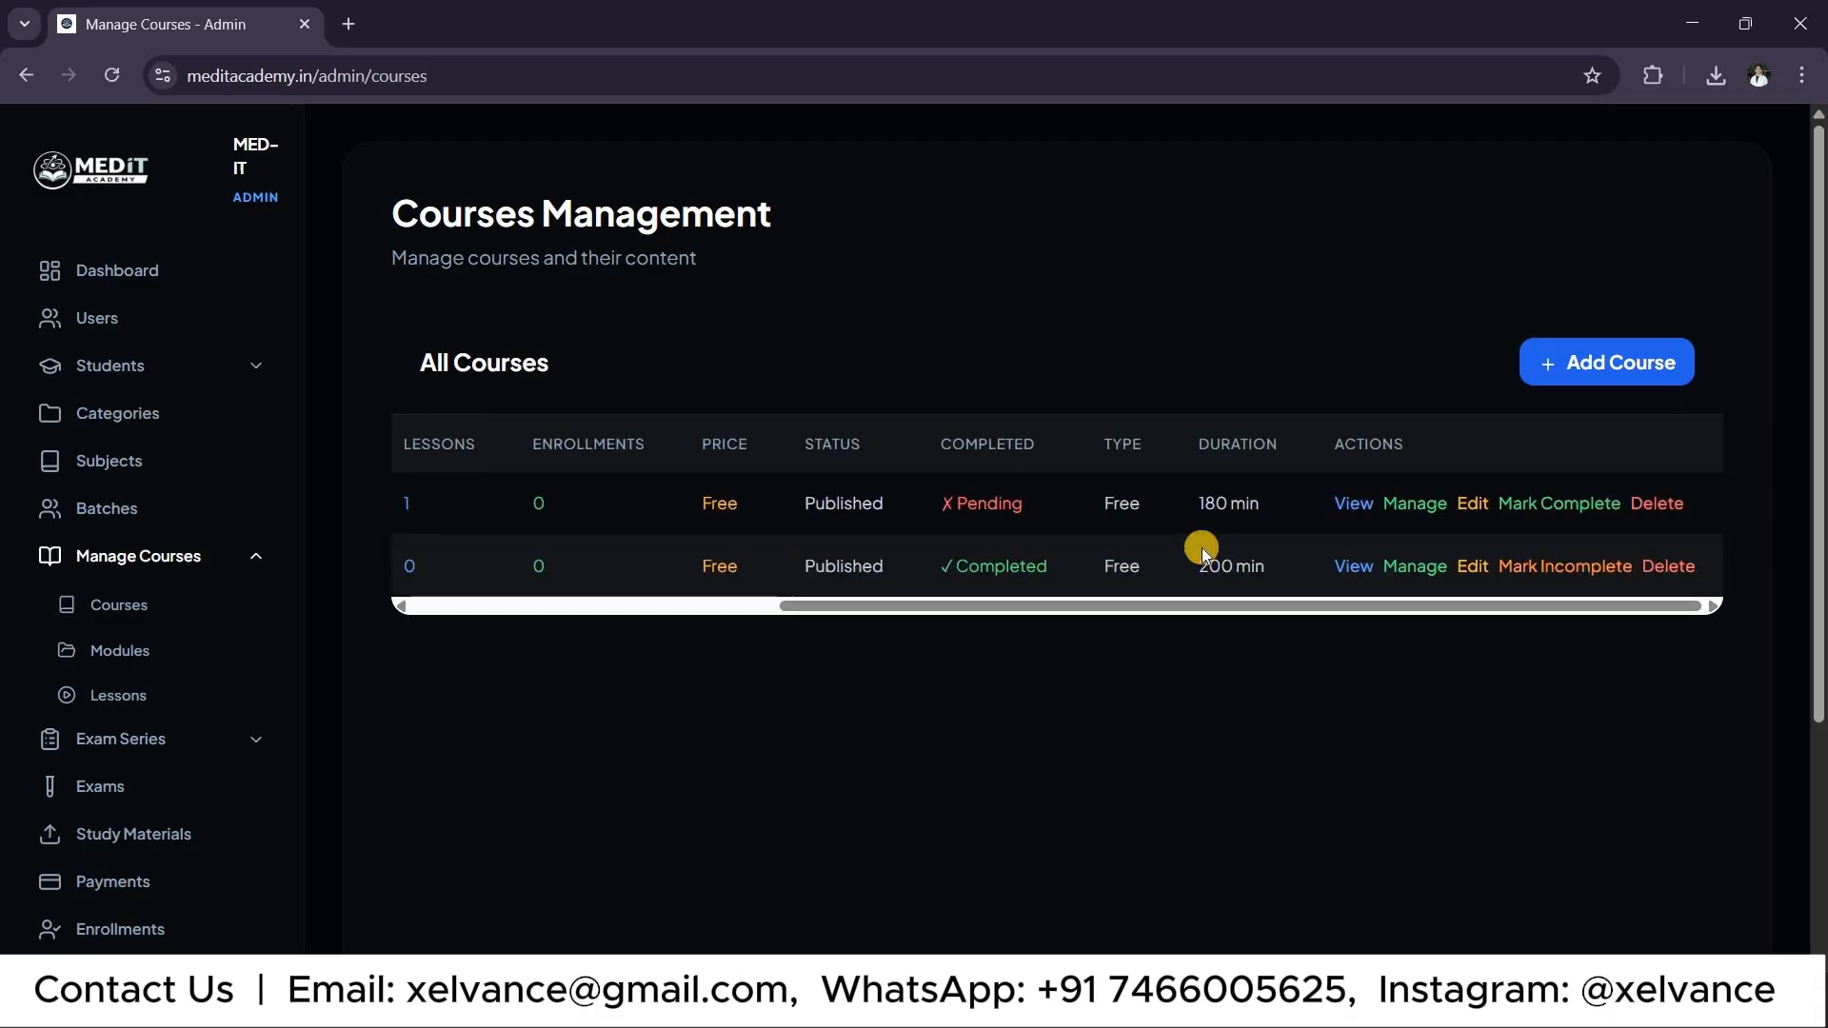
{"action": "double_click", "coordinate": [821, 566]}
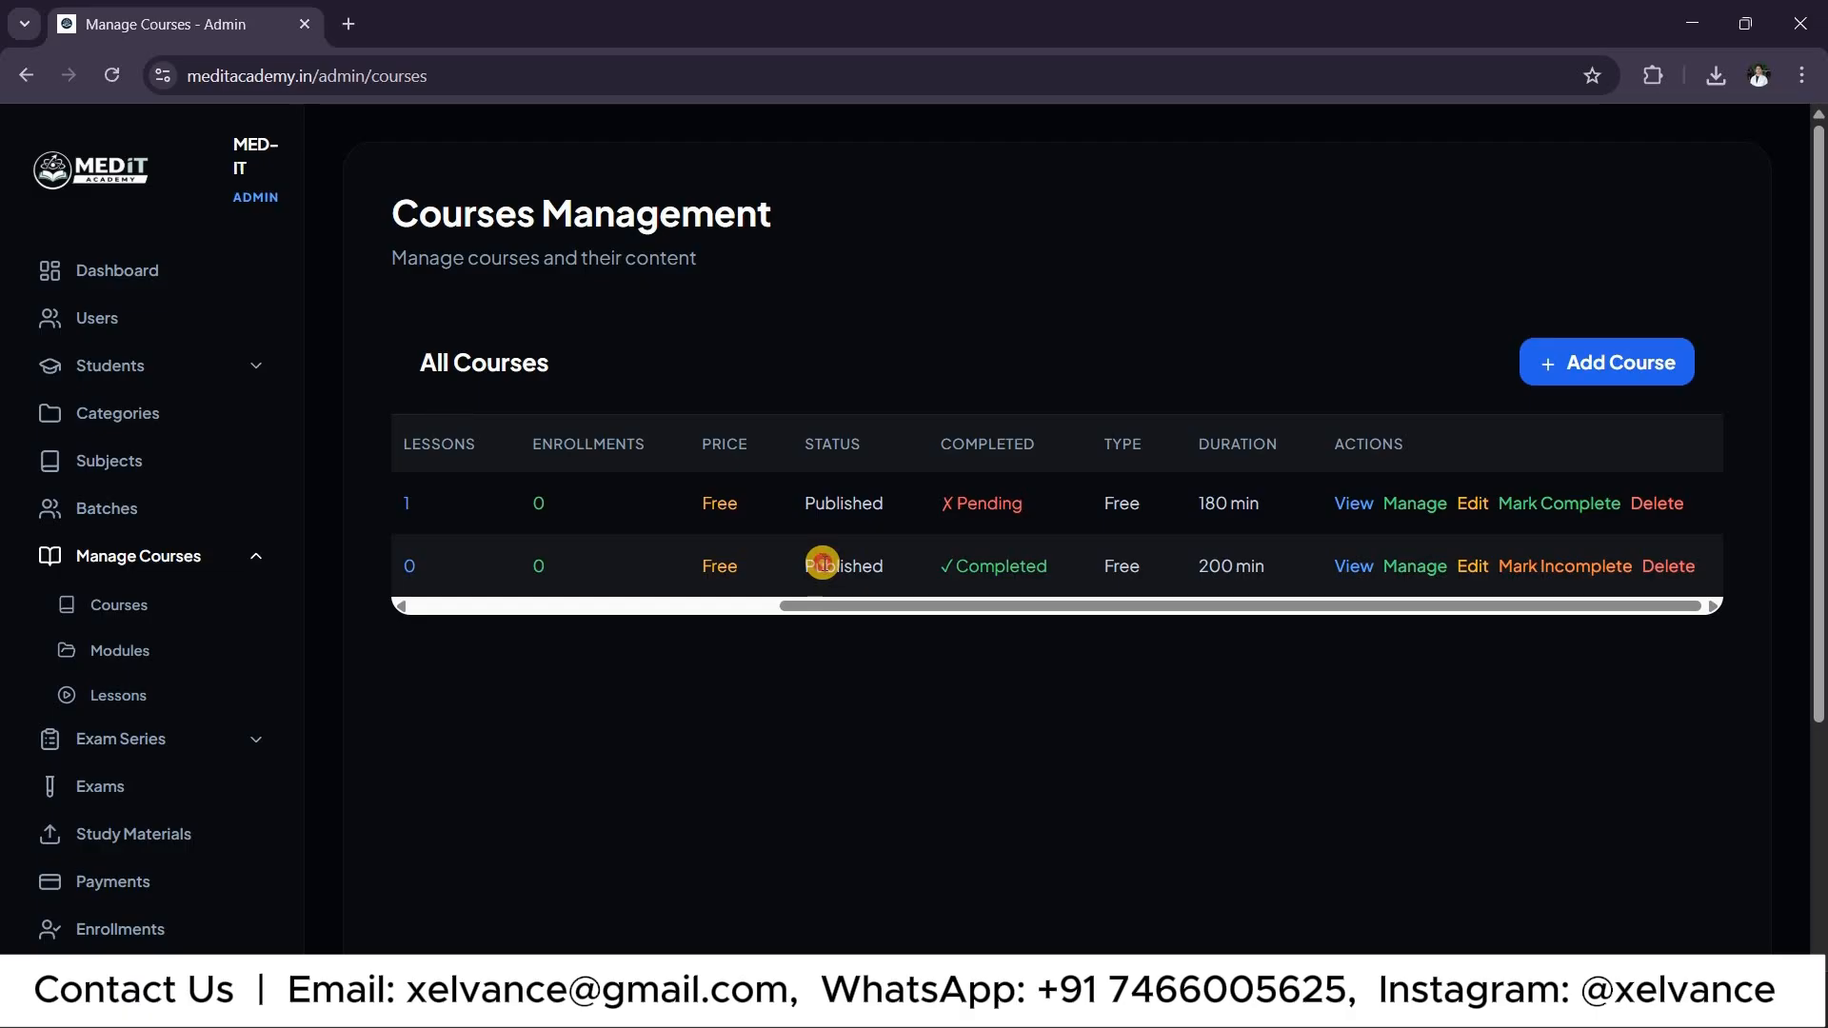
{"action": "left_click", "coordinate": [952, 584]}
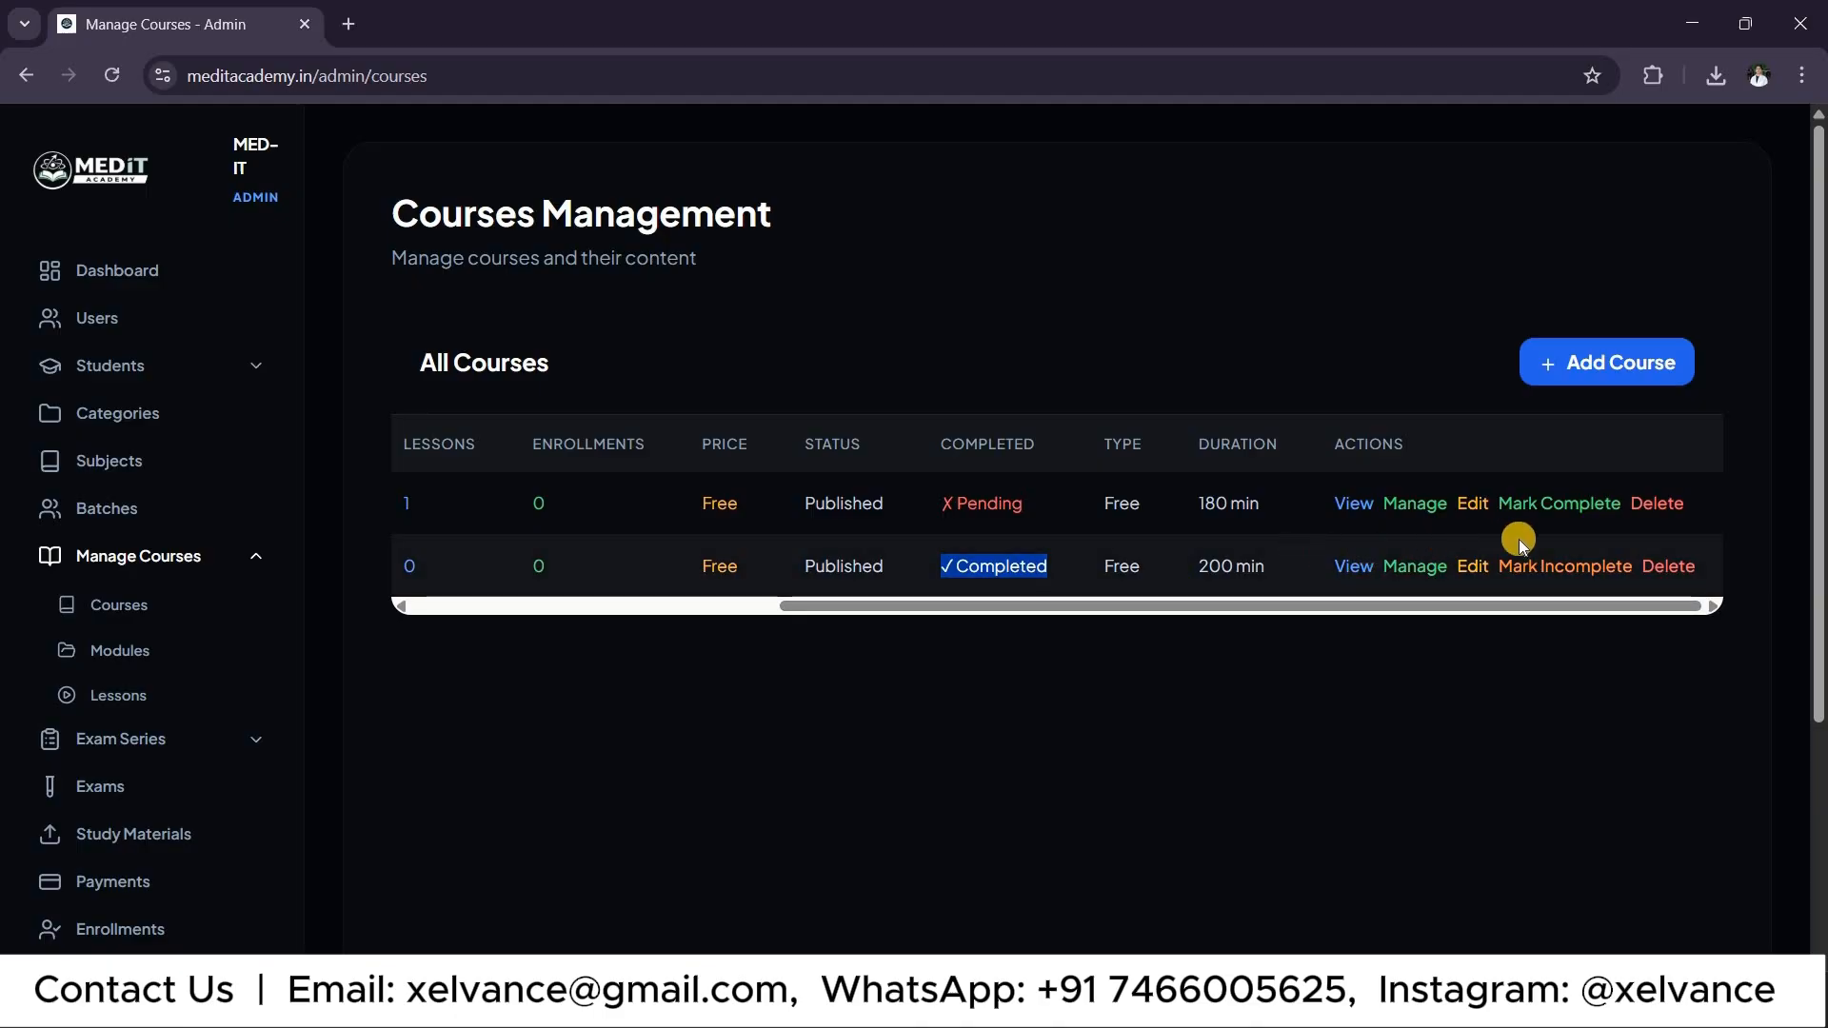
Create the Demo Course's first module, 'Module Title', with order 1.
{"action": "left_click", "coordinate": [1419, 563]}
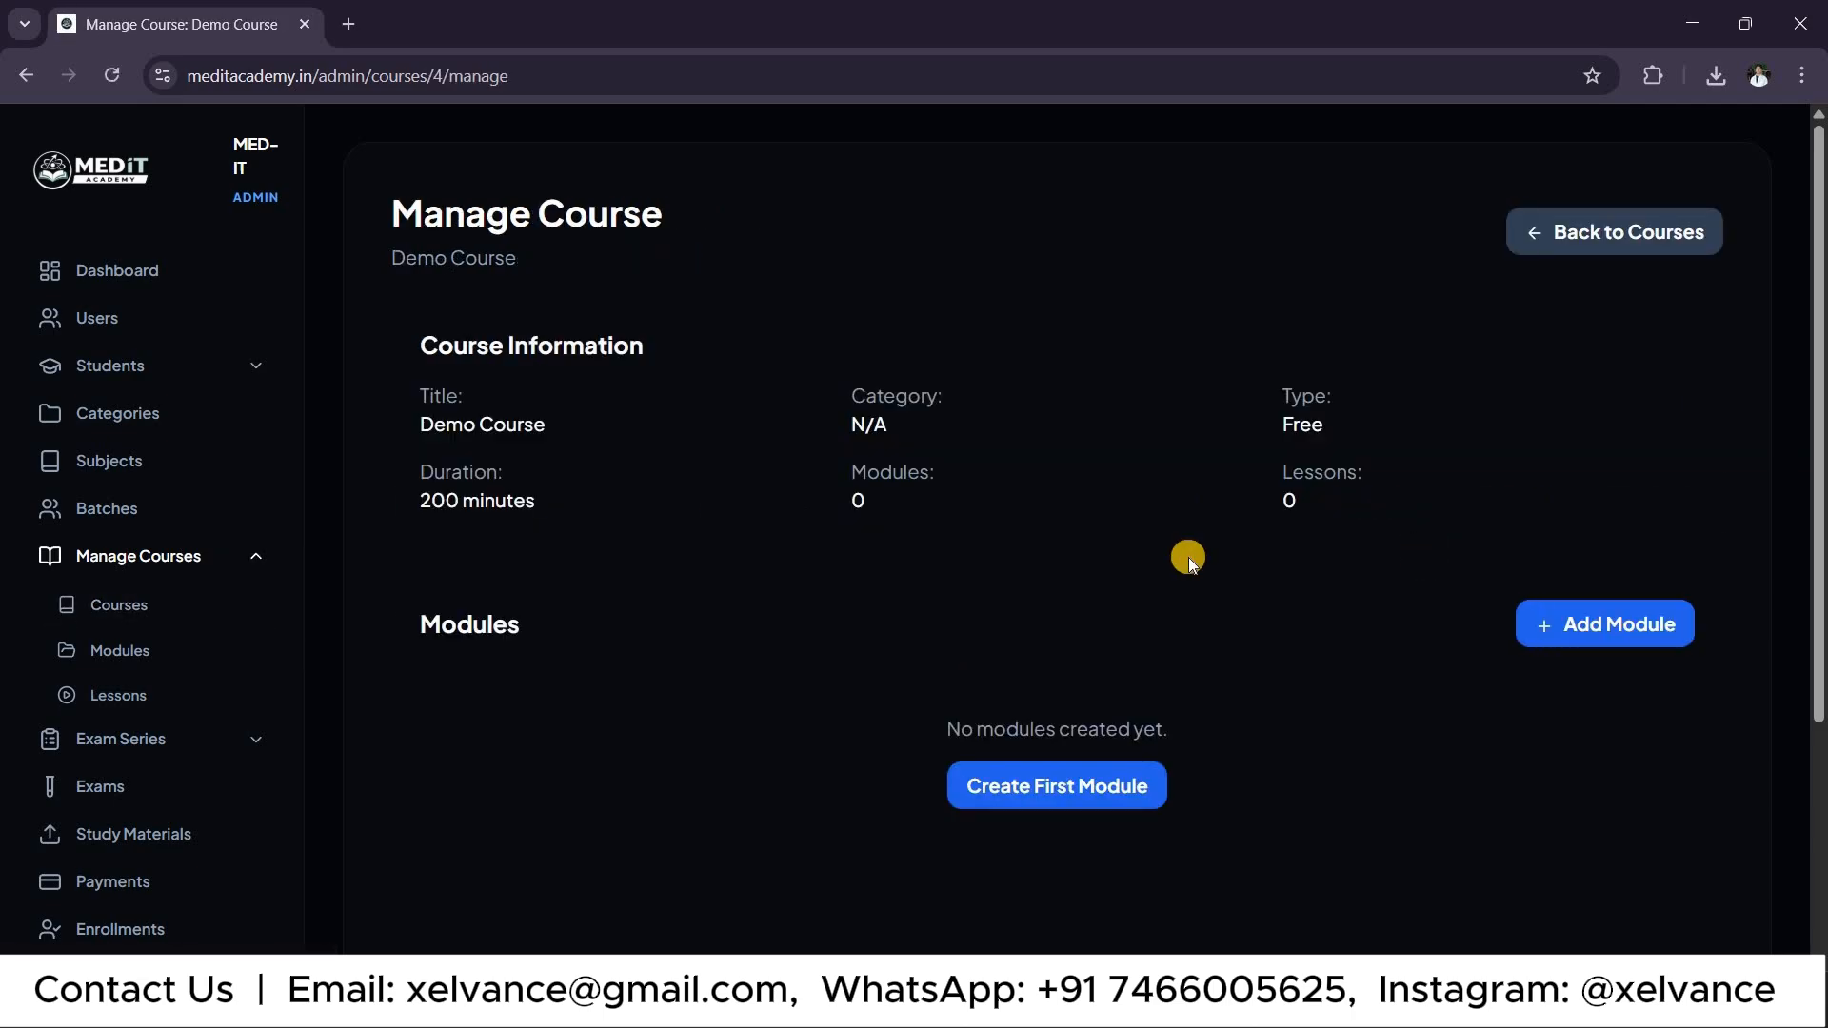
{"action": "scroll", "coordinate": [1465, 530], "scroll_direction": "down", "scroll_amount": 2}
{"action": "scroll", "coordinate": [1237, 609], "scroll_direction": "up", "scroll_amount": 1}
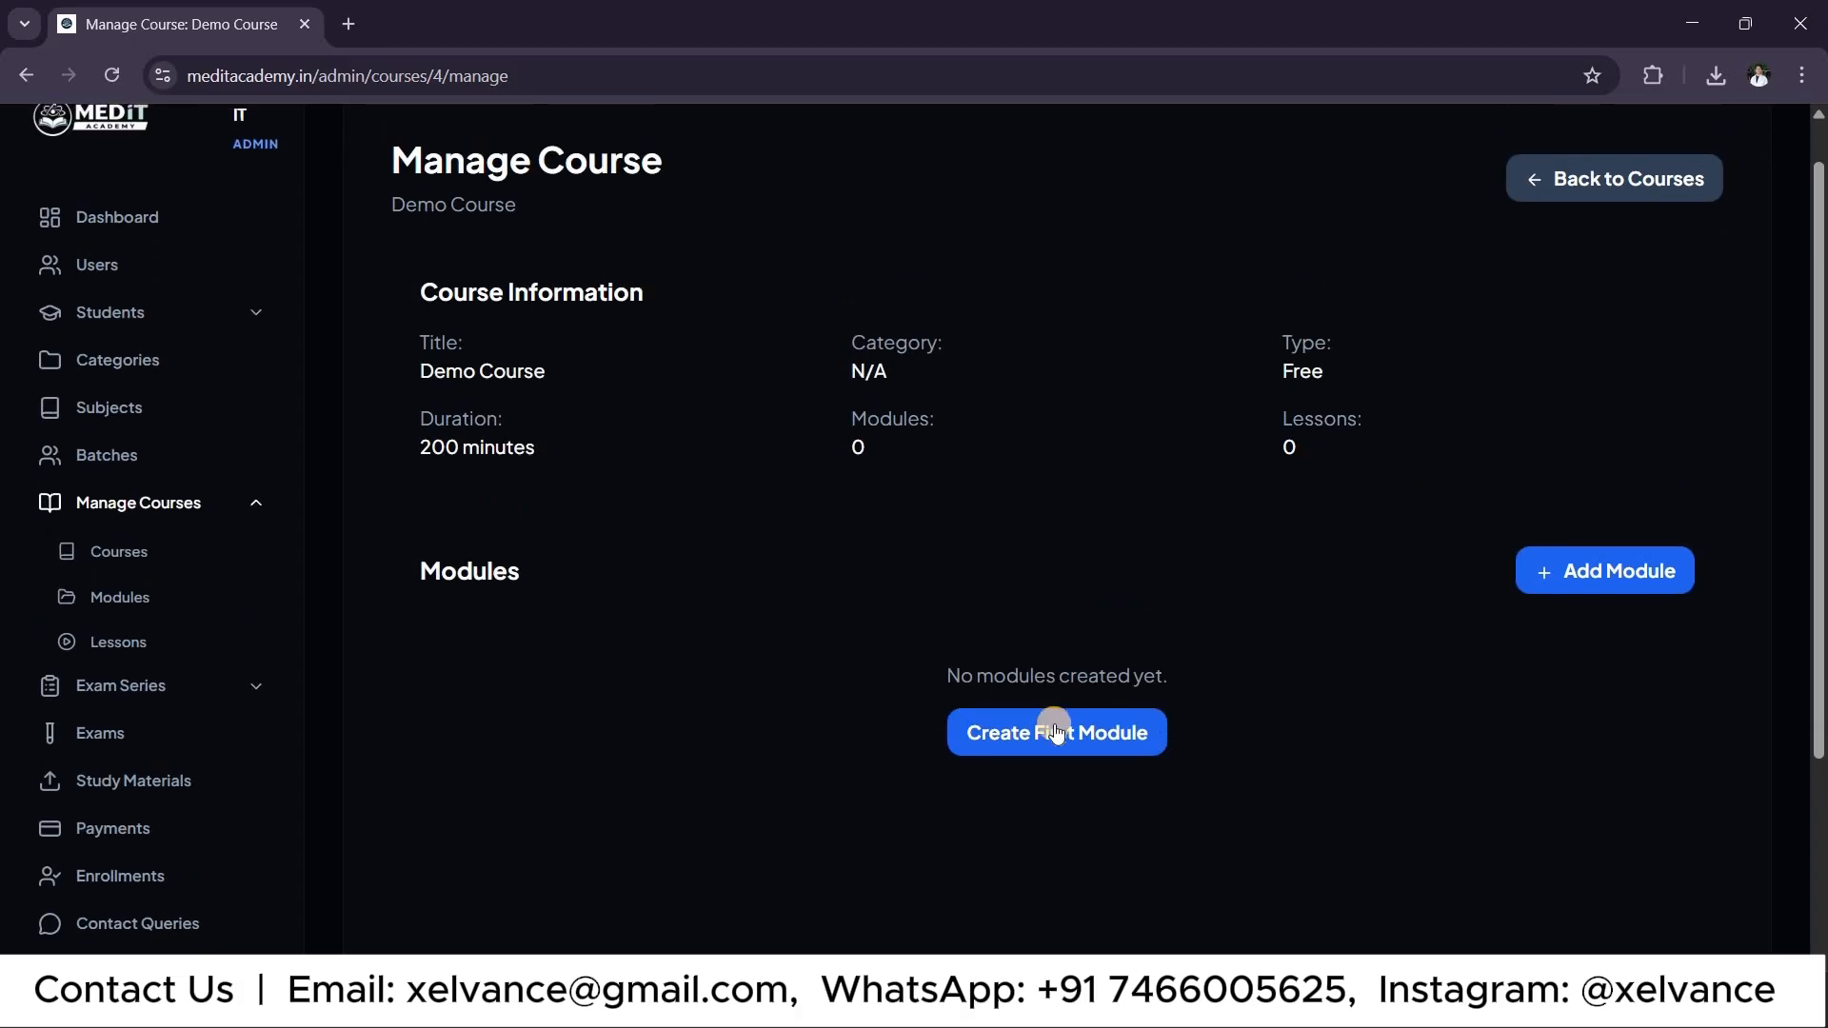
{"action": "scroll", "coordinate": [1110, 716], "scroll_direction": "up", "scroll_amount": 1}
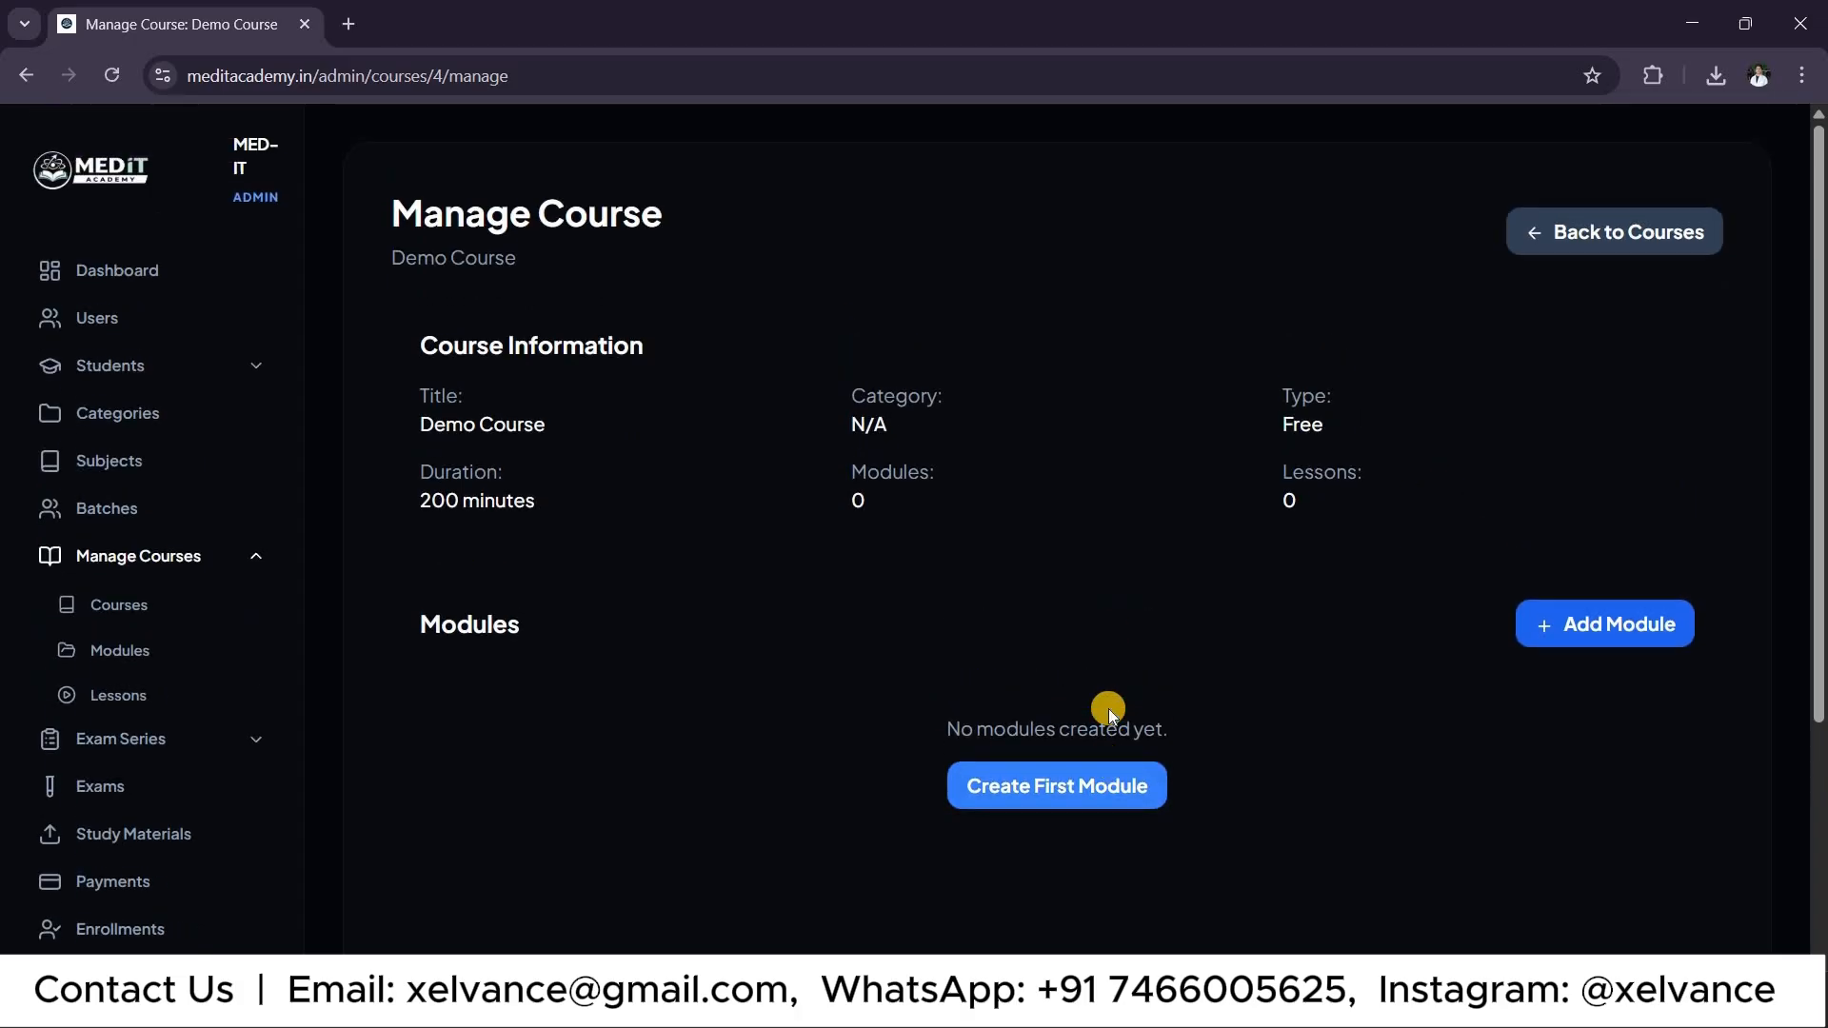
{"action": "left_click", "coordinate": [1624, 609]}
{"action": "left_click", "coordinate": [872, 412]}
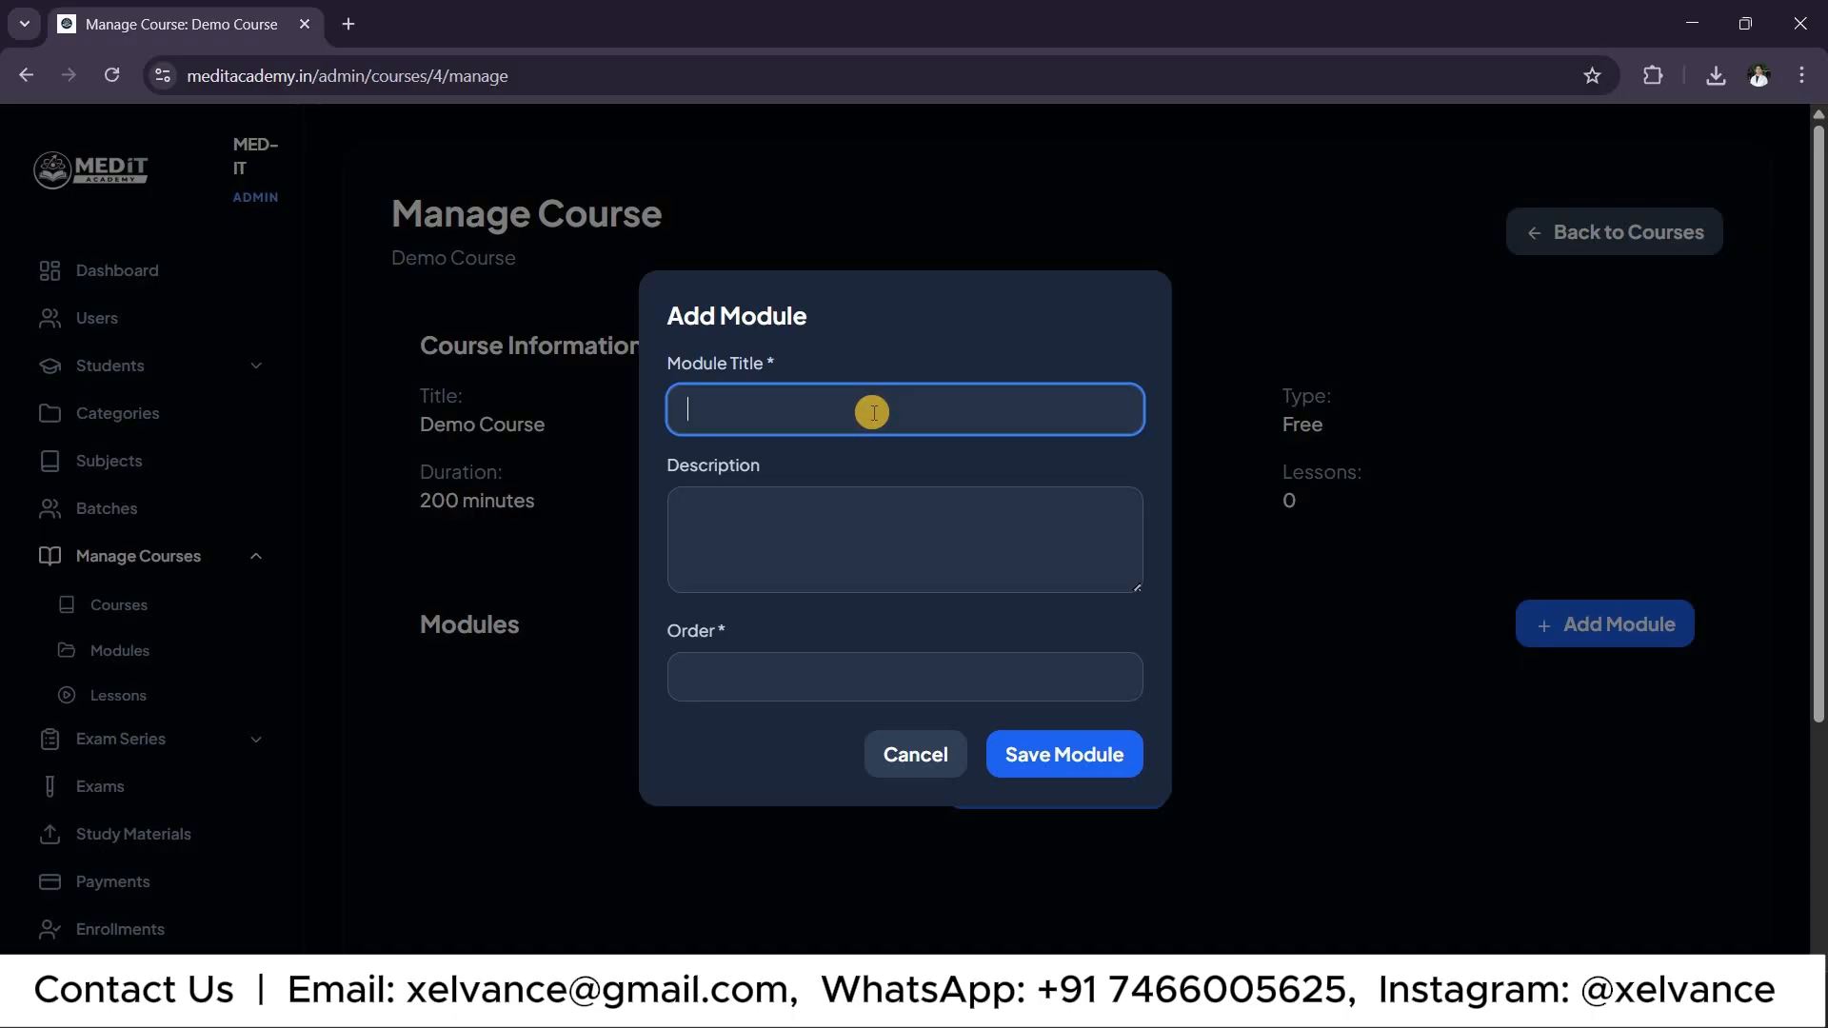
{"action": "type", "text": "Module Title"}
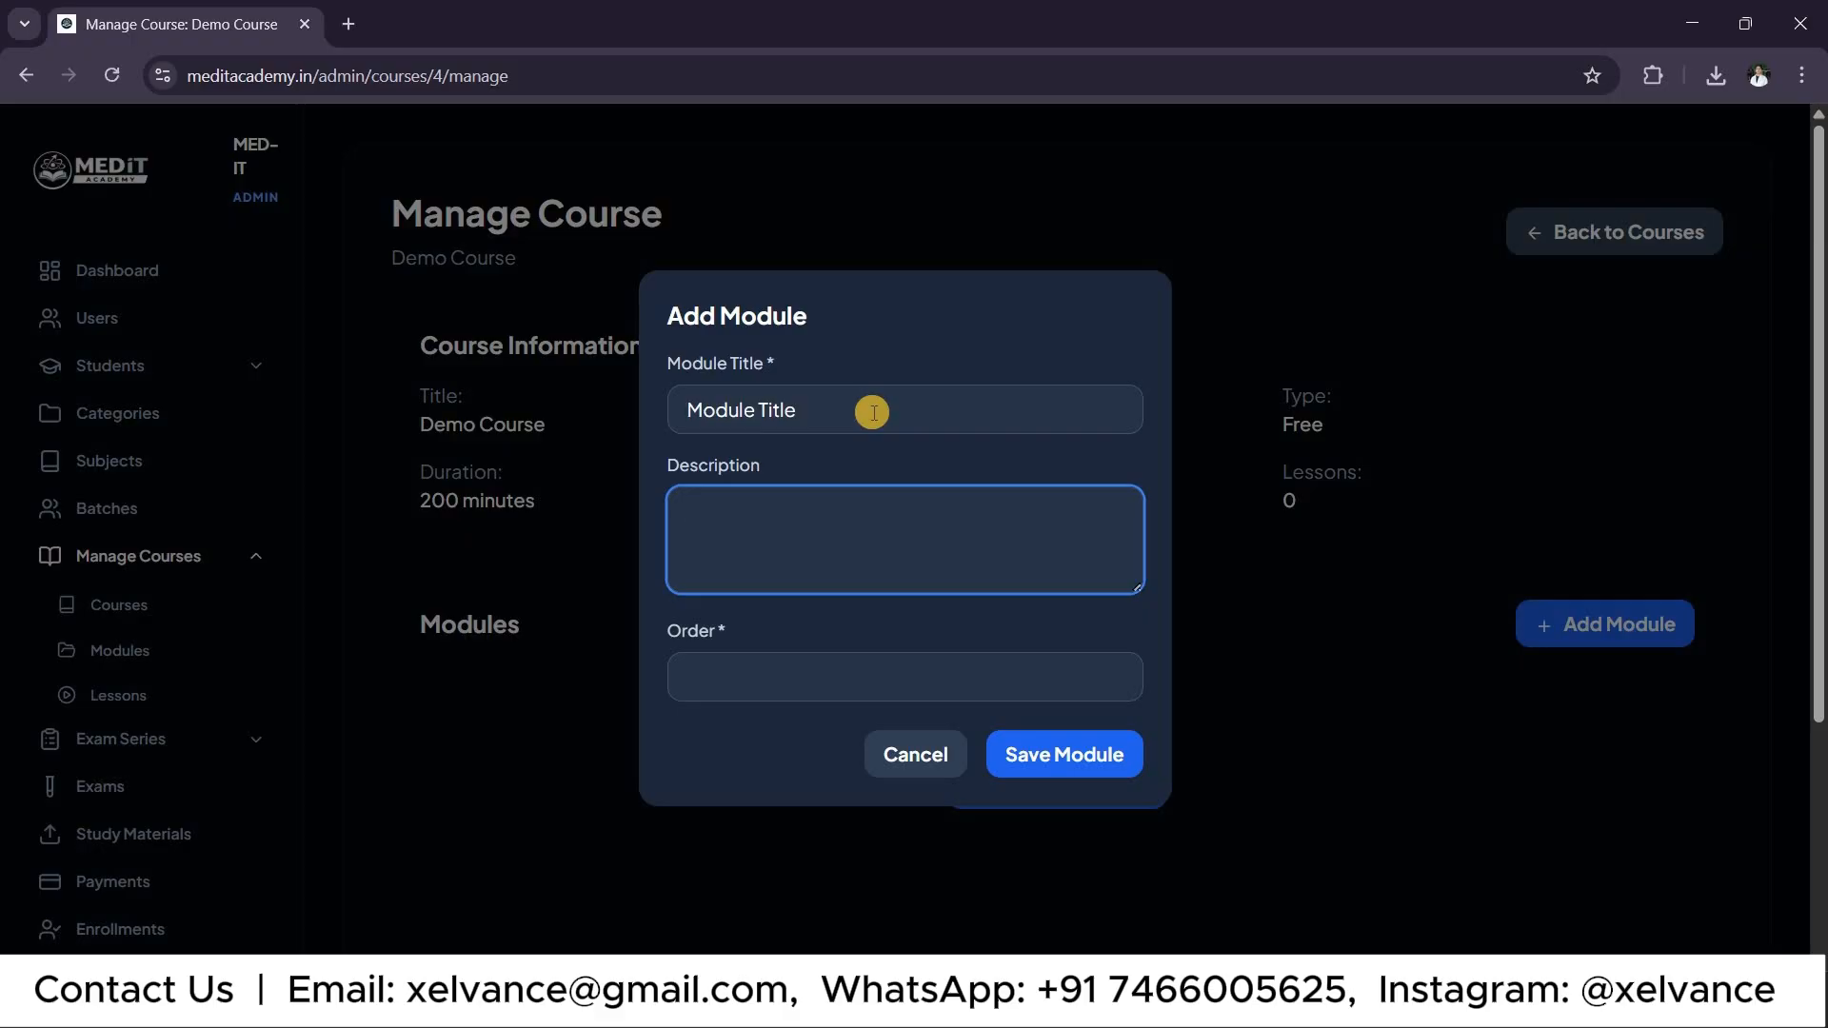
{"action": "left_click", "coordinate": [787, 694]}
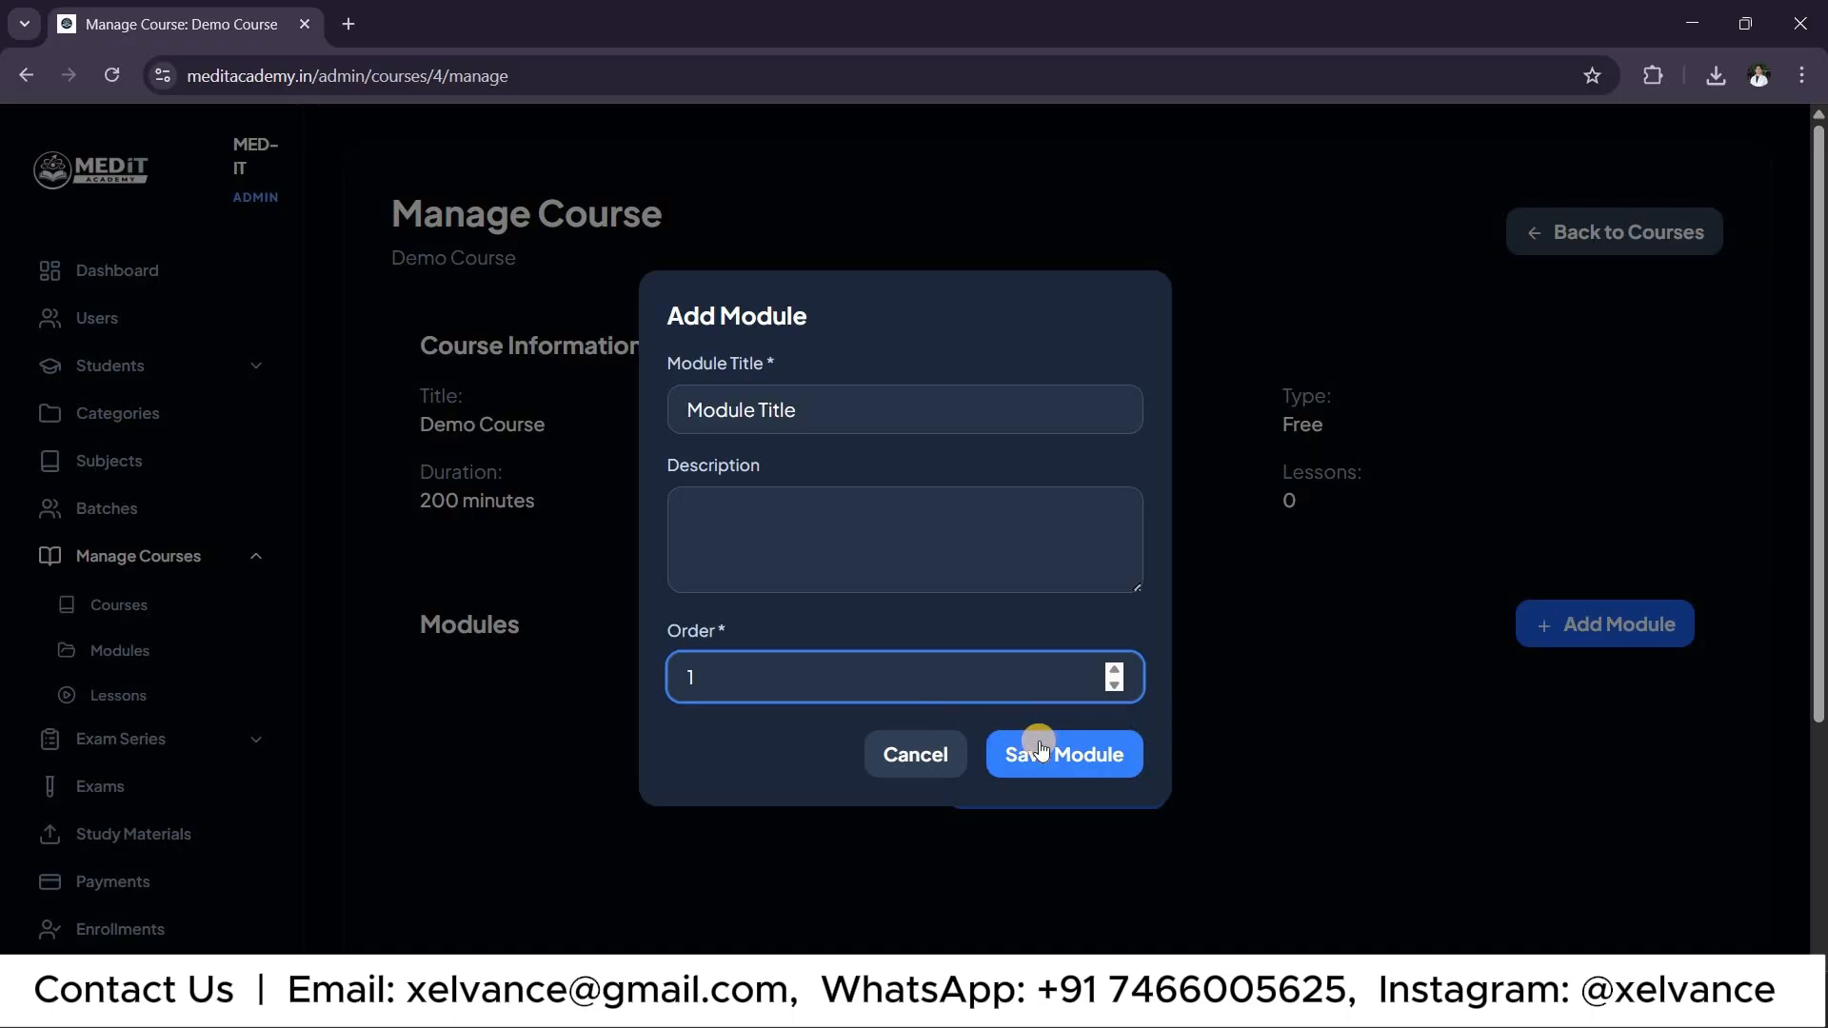
{"action": "left_click", "coordinate": [1074, 747]}
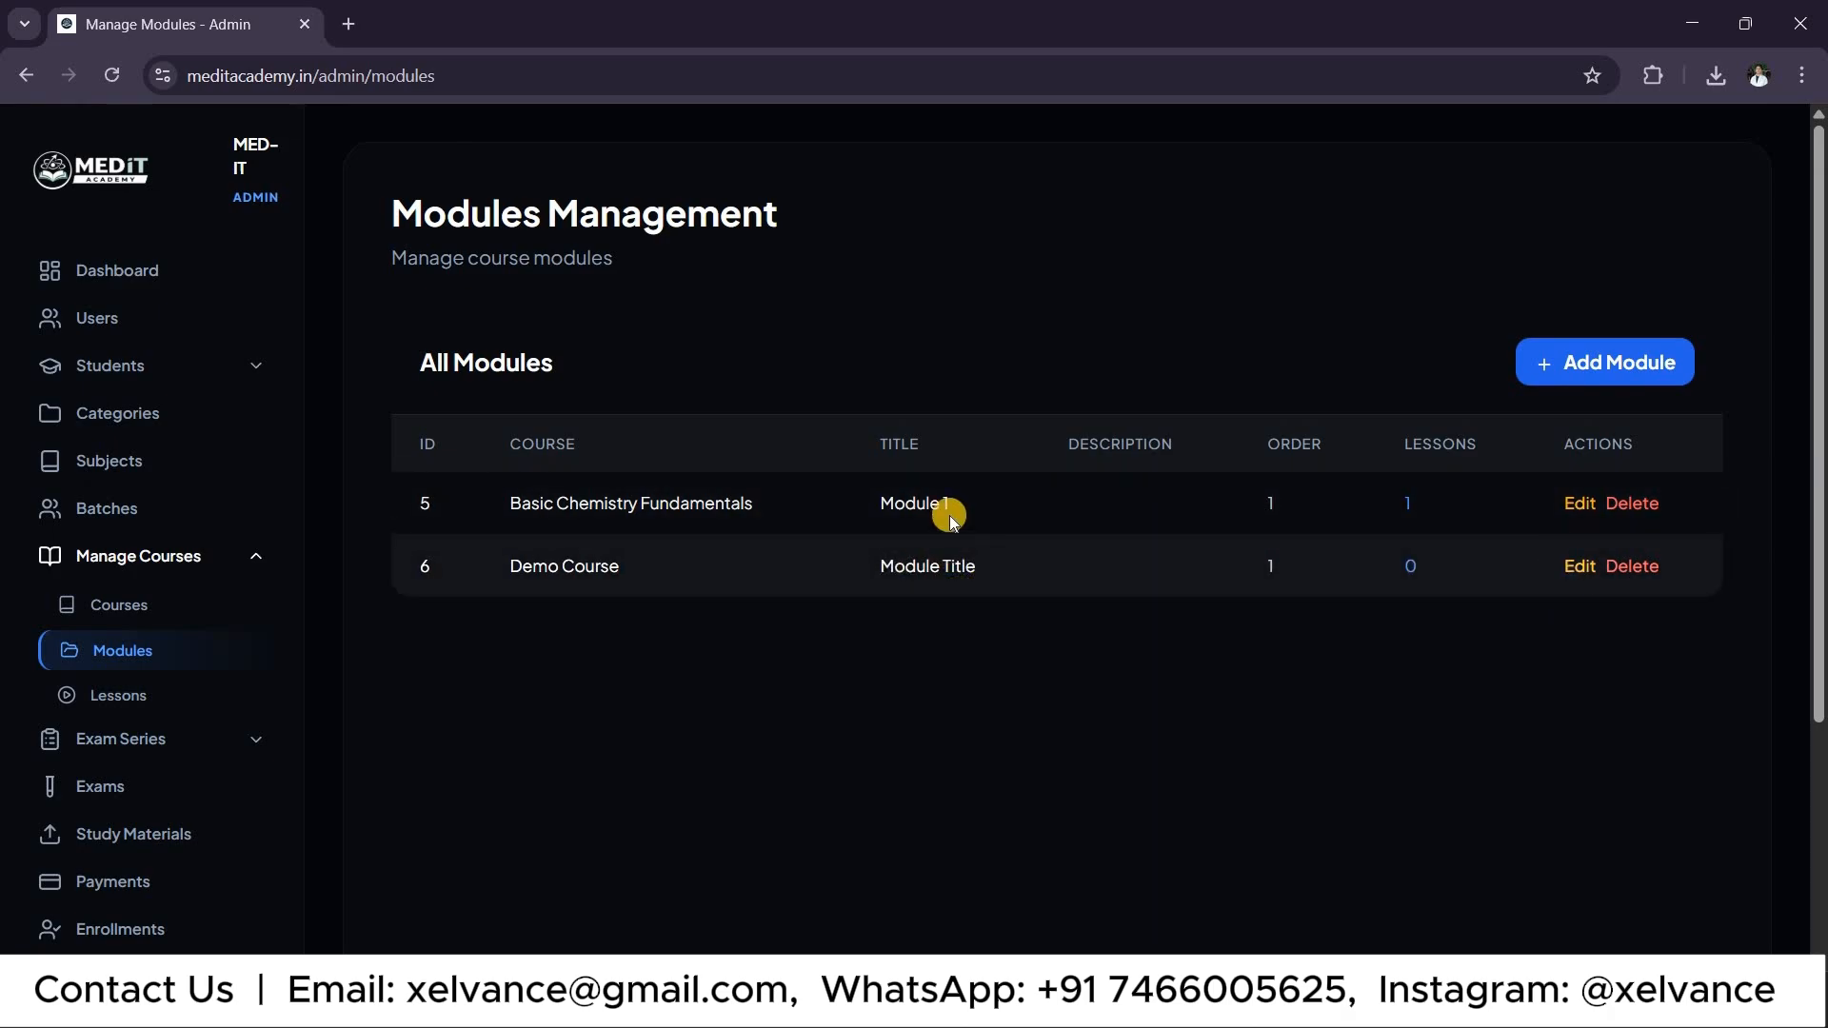
Return to the courses list and reopen Demo Course's management page.
{"action": "left_click", "coordinate": [169, 600]}
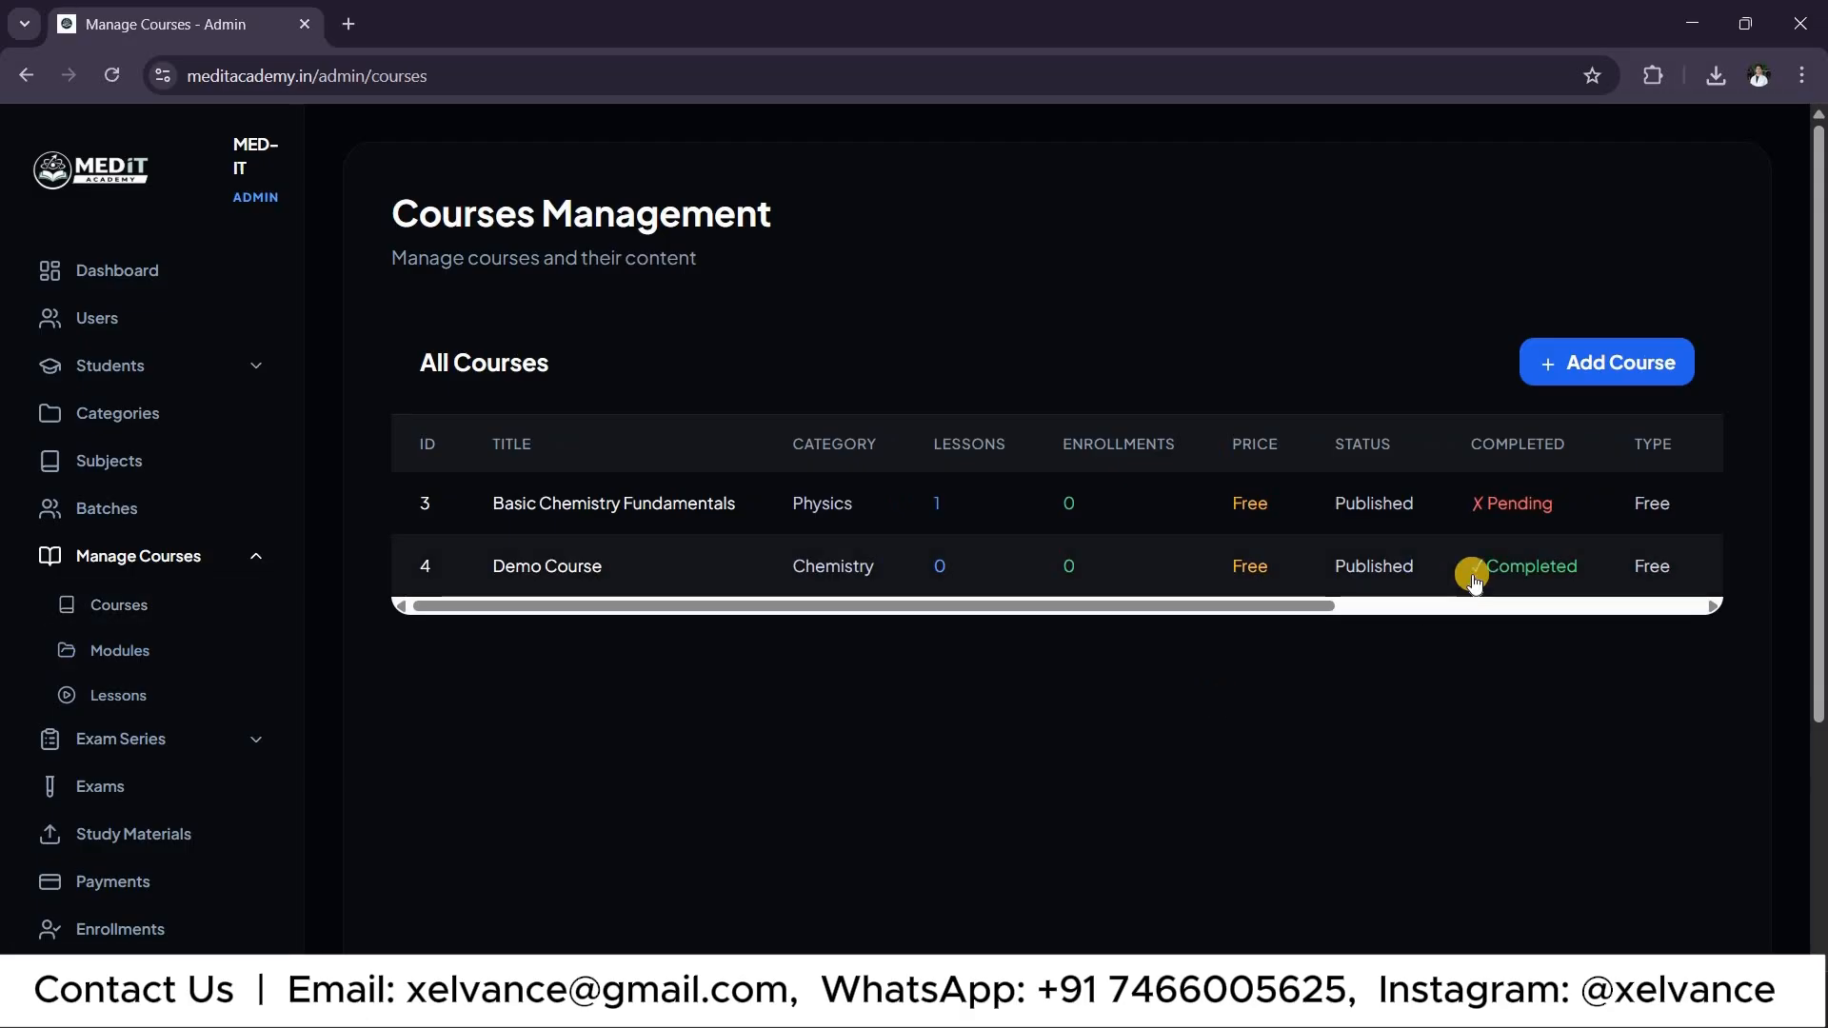
{"action": "scroll", "coordinate": [1473, 568], "scroll_direction": "right", "scroll_amount": 5}
{"action": "left_click", "coordinate": [1433, 566]}
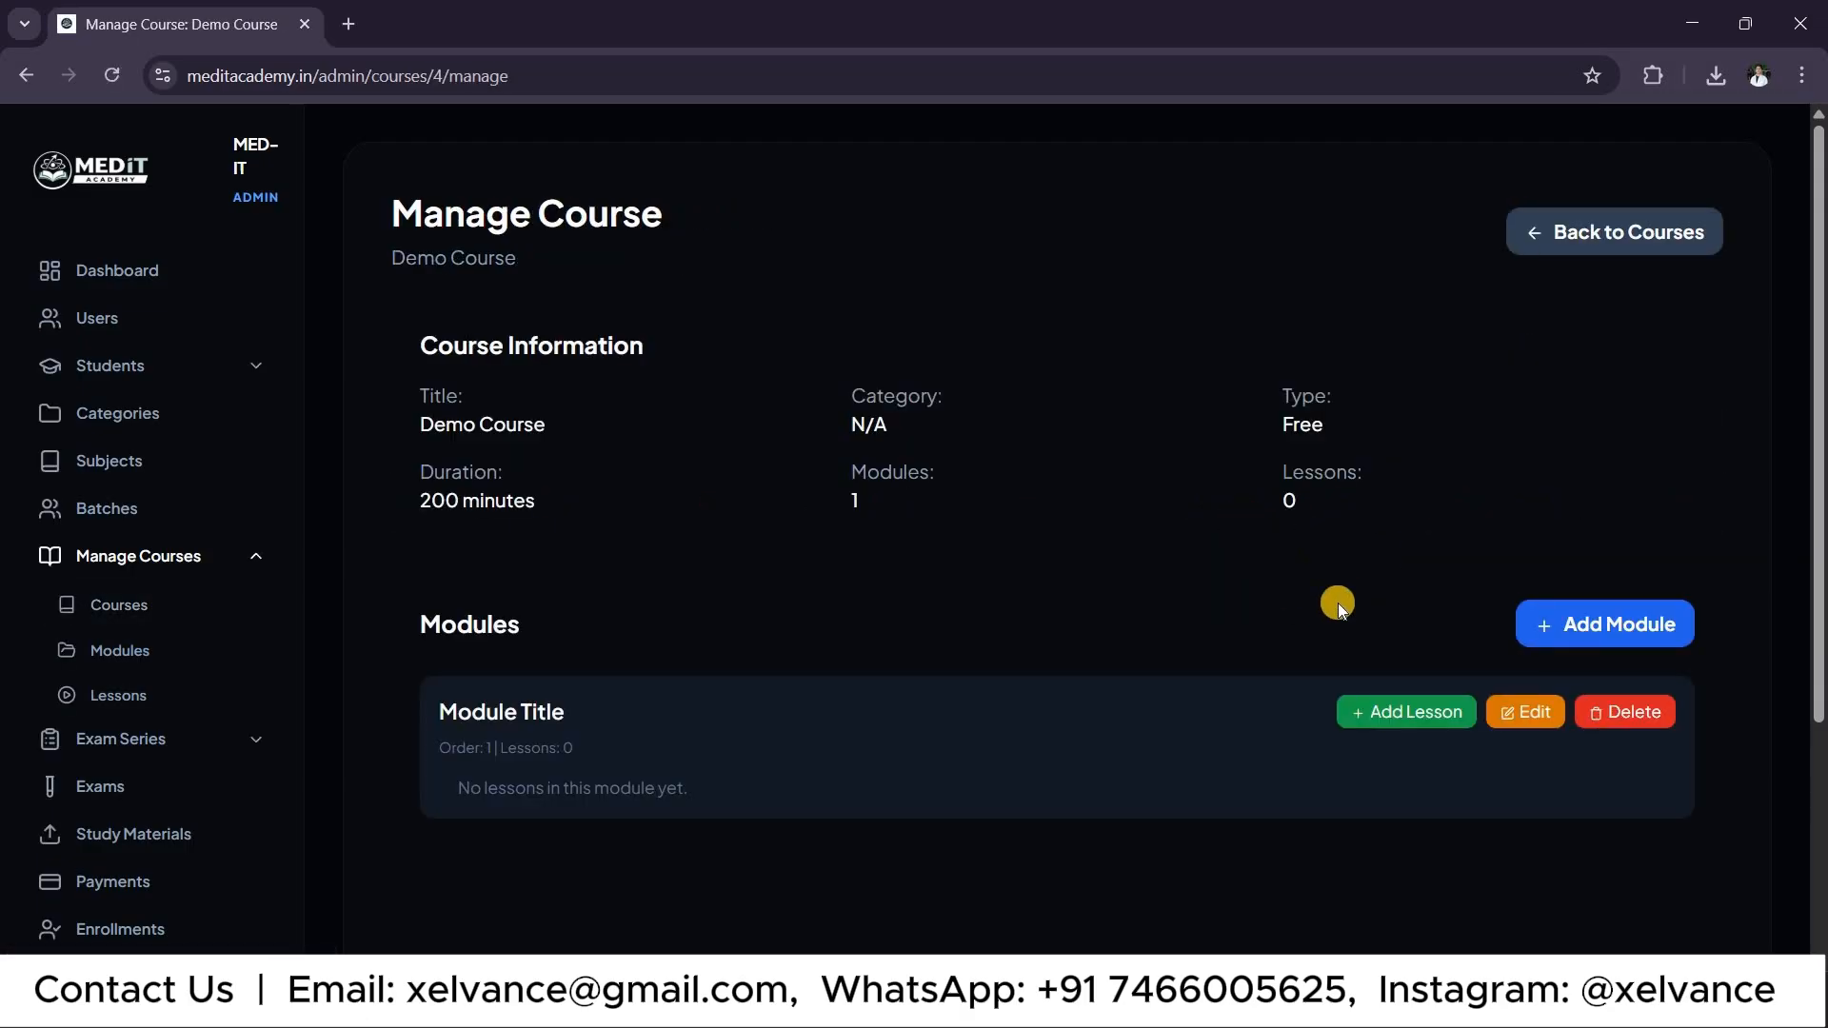
Start Lesson 1 in Module Title with a description and Video as content type.
{"action": "left_click", "coordinate": [1417, 714]}
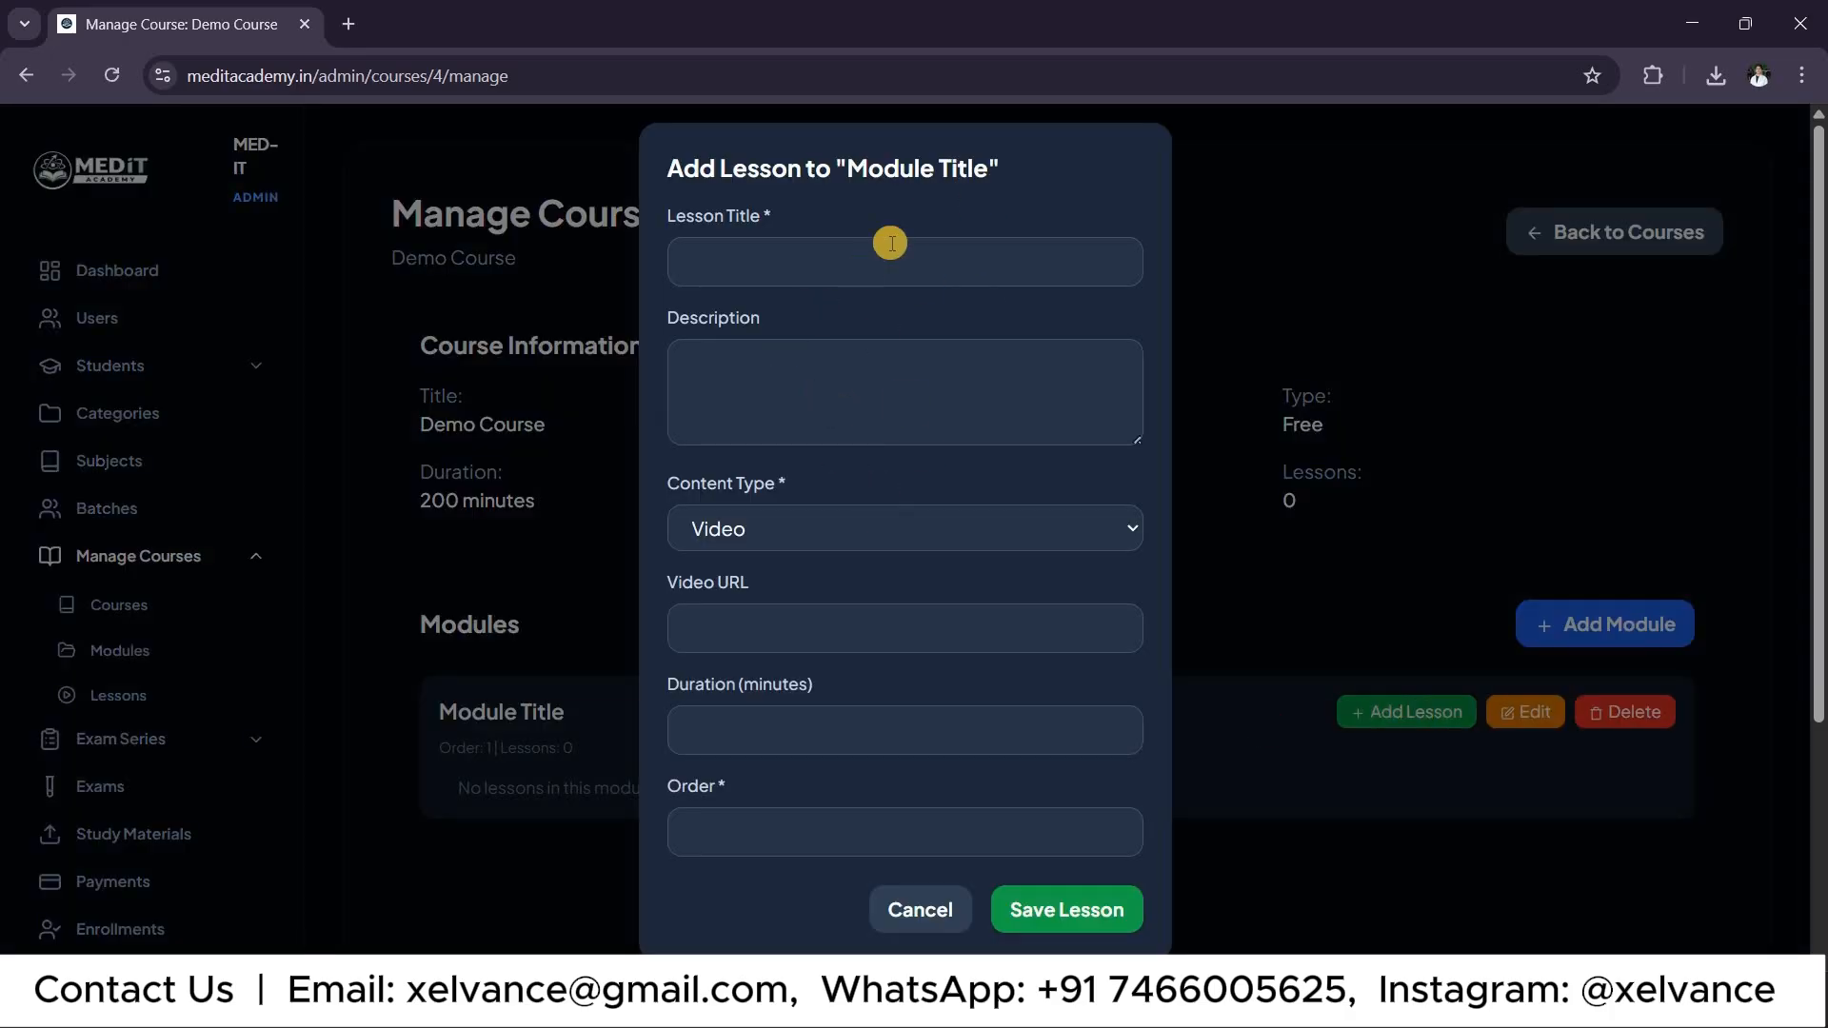
{"action": "left_click", "coordinate": [786, 261]}
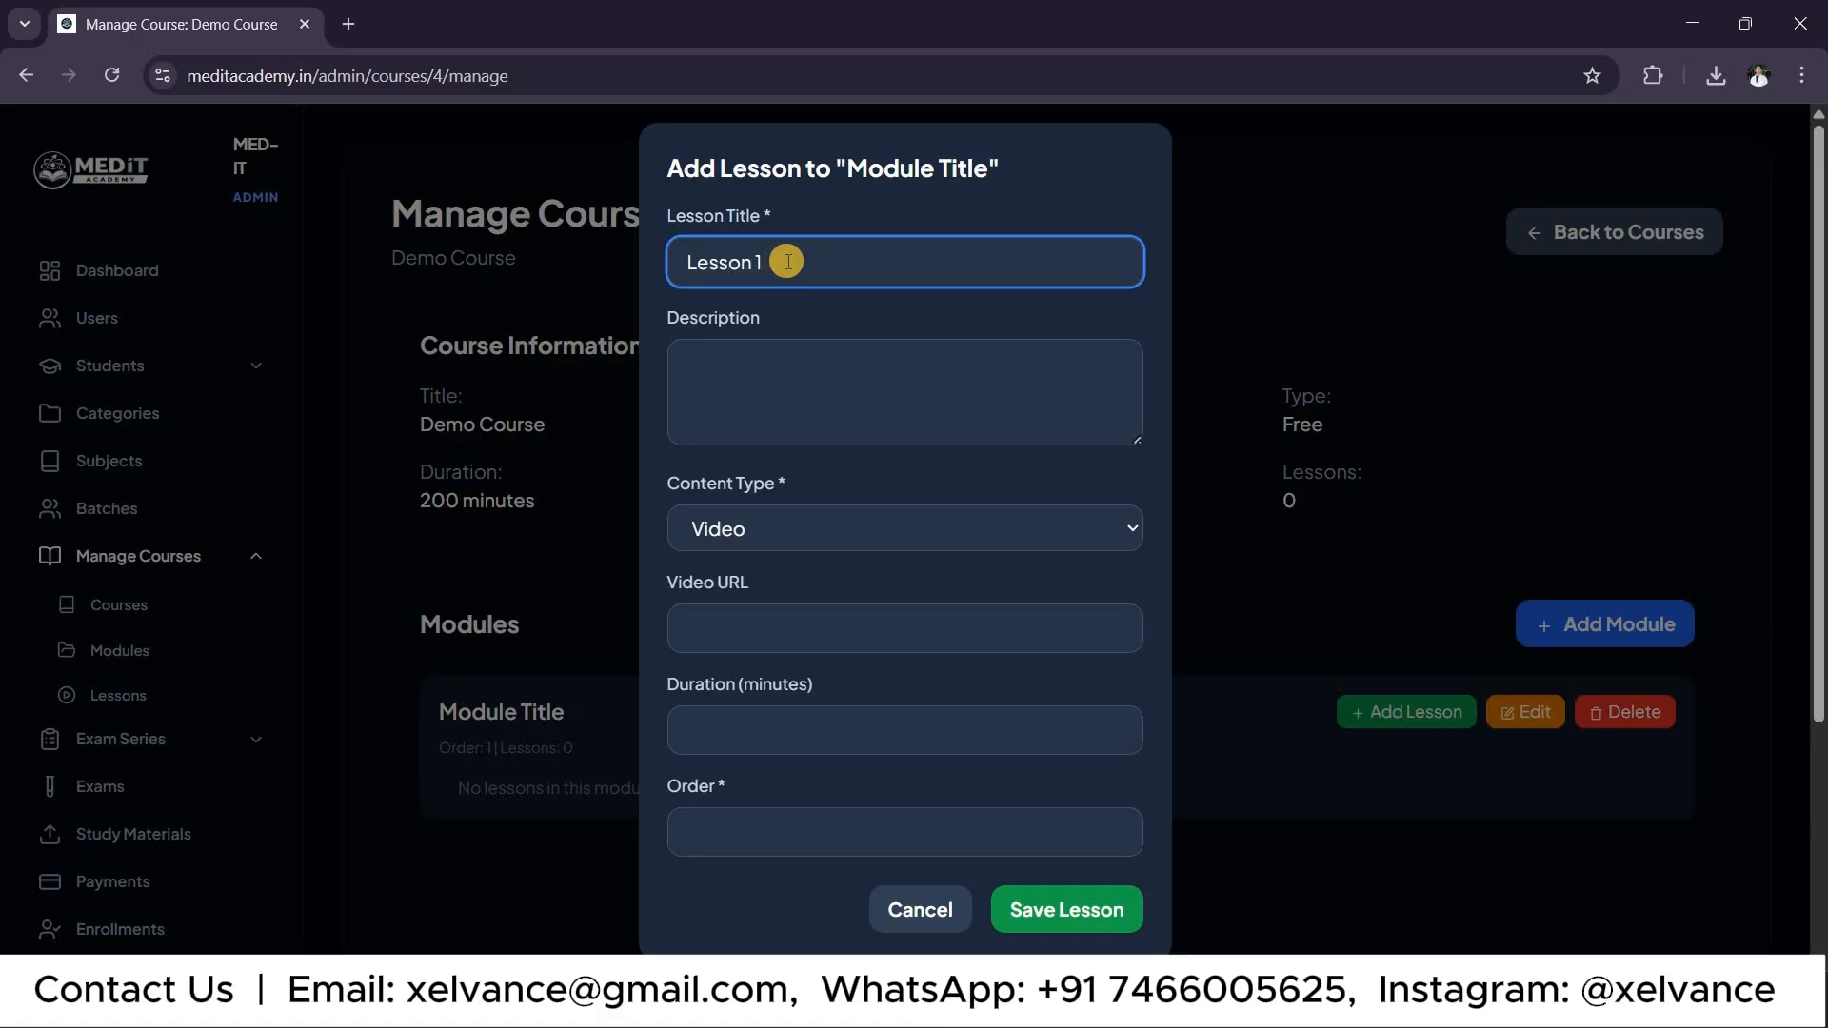
{"action": "key", "text": "Tab"}
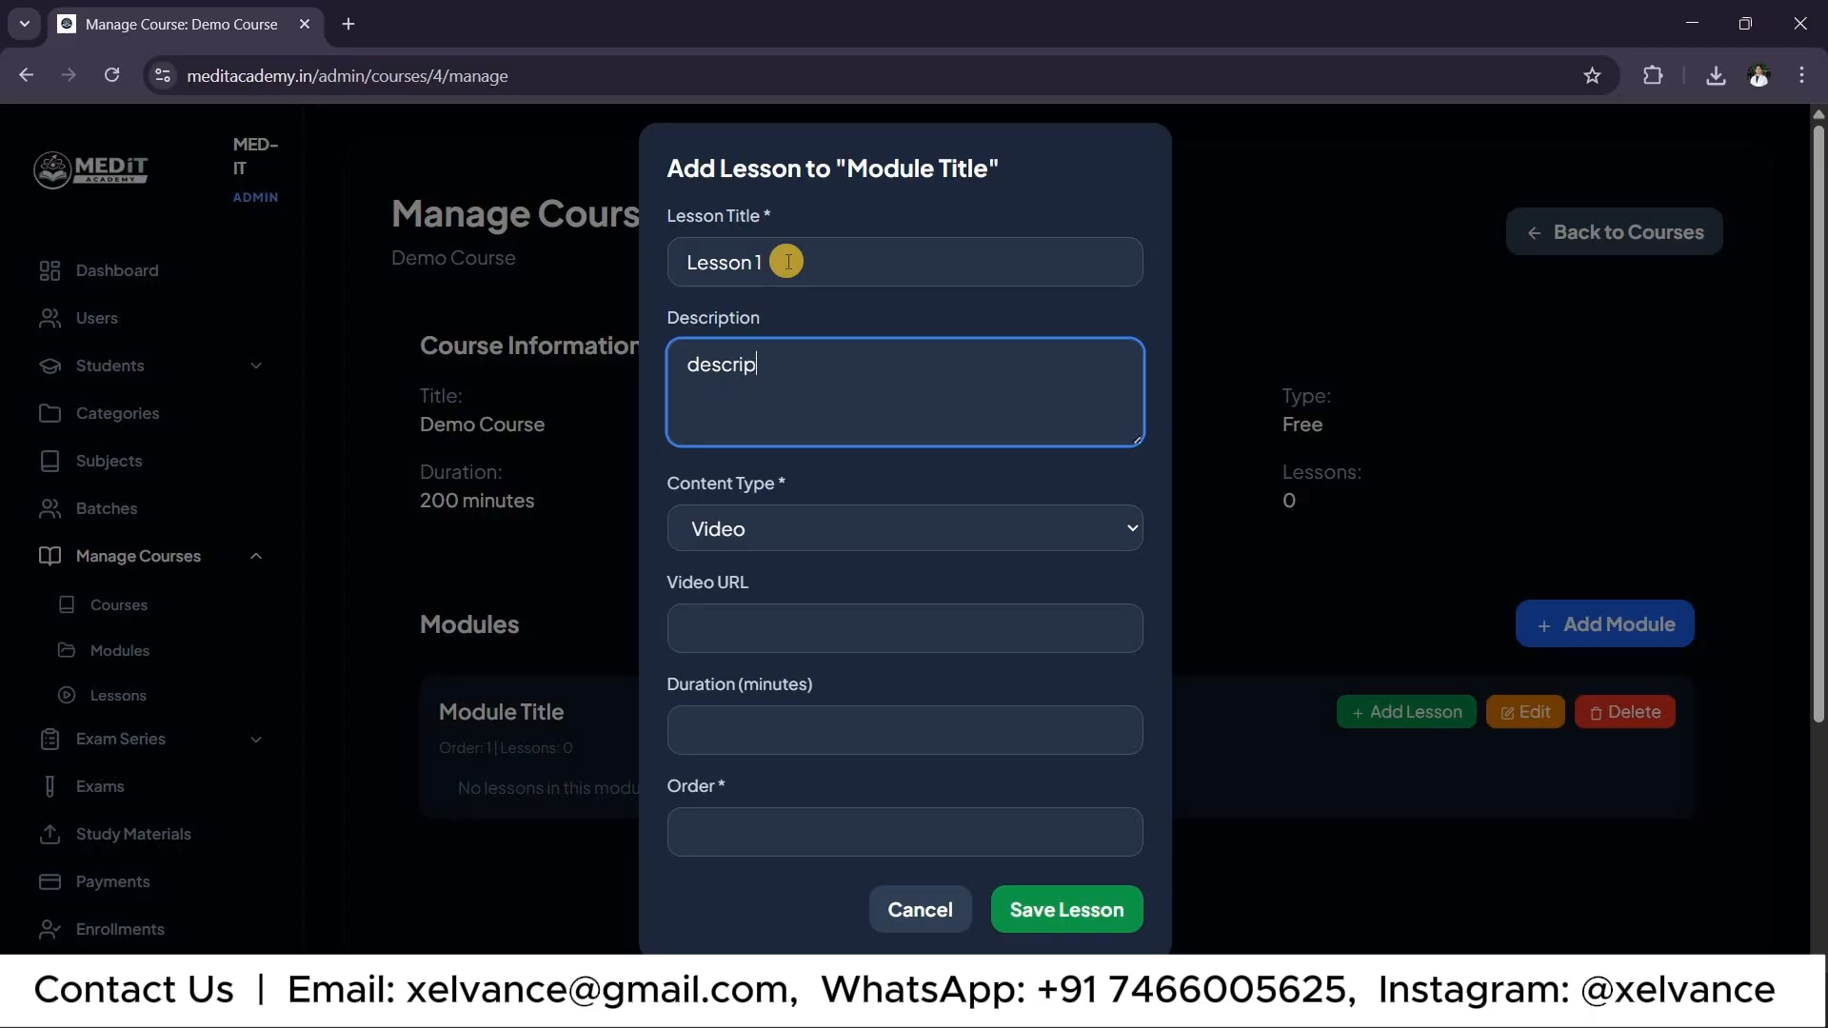
{"action": "left_click", "coordinate": [819, 526]}
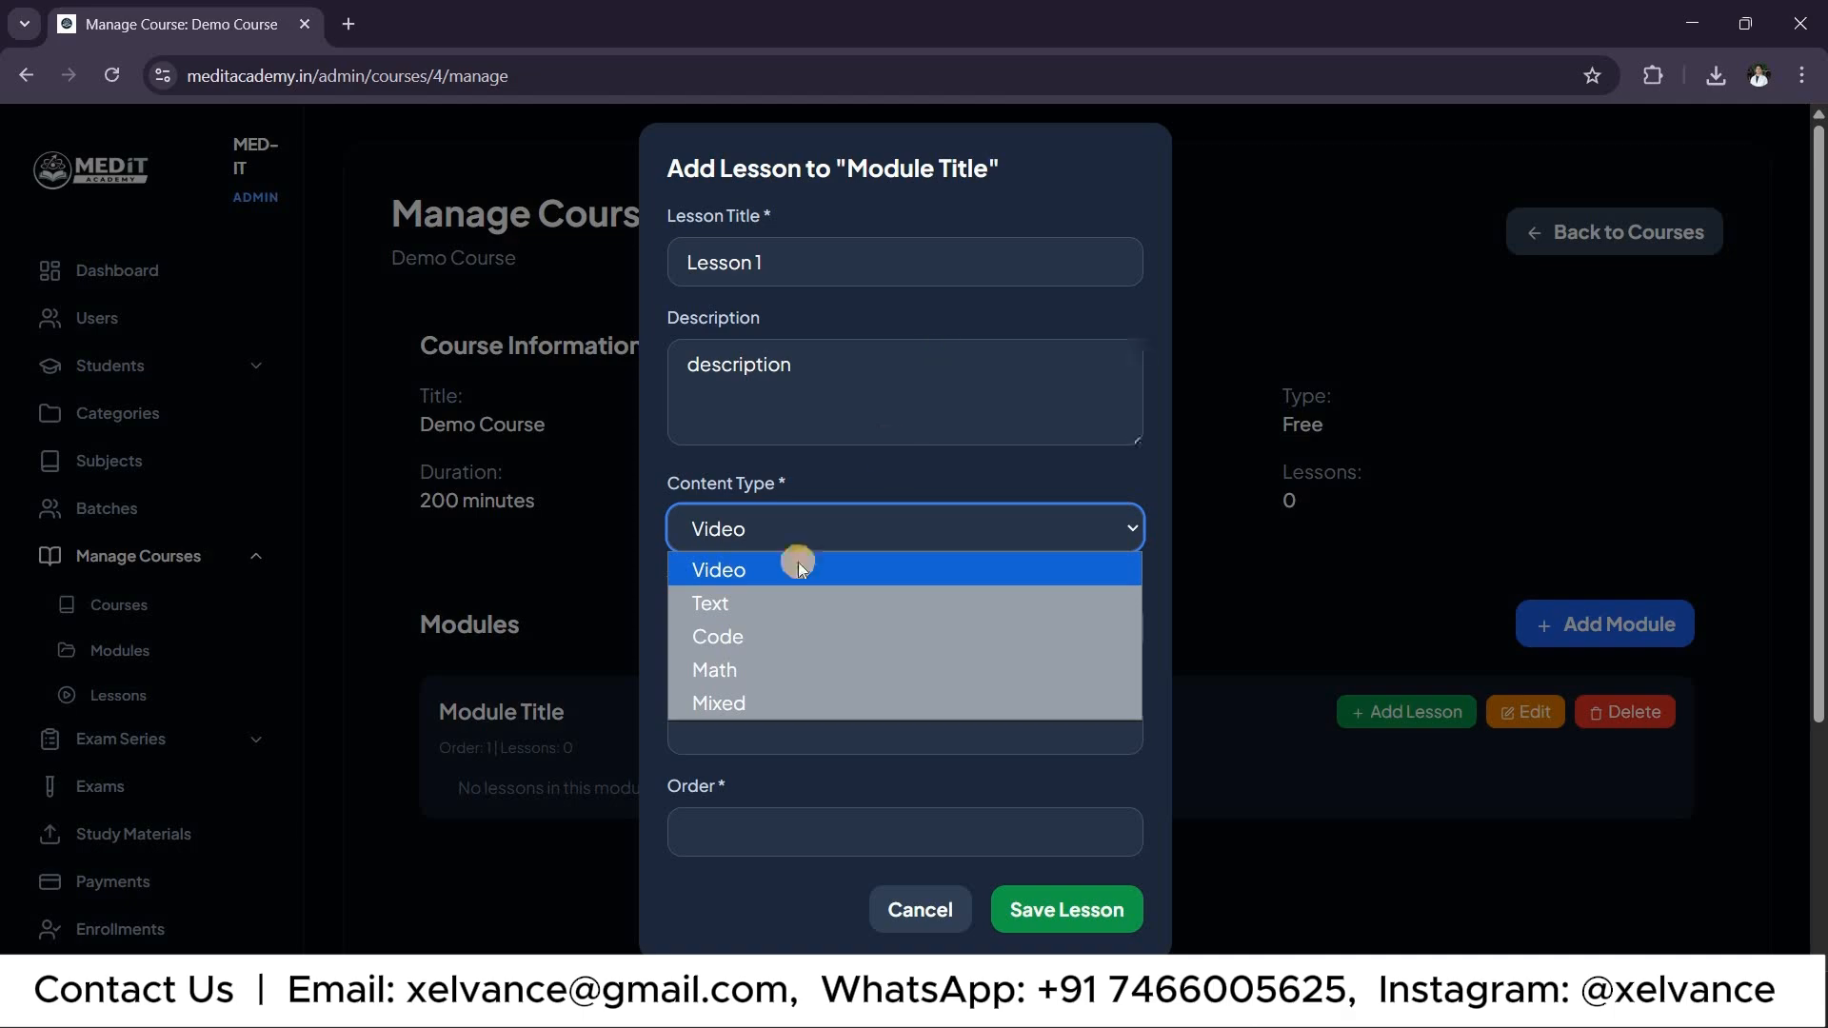
{"action": "left_click", "coordinate": [849, 527]}
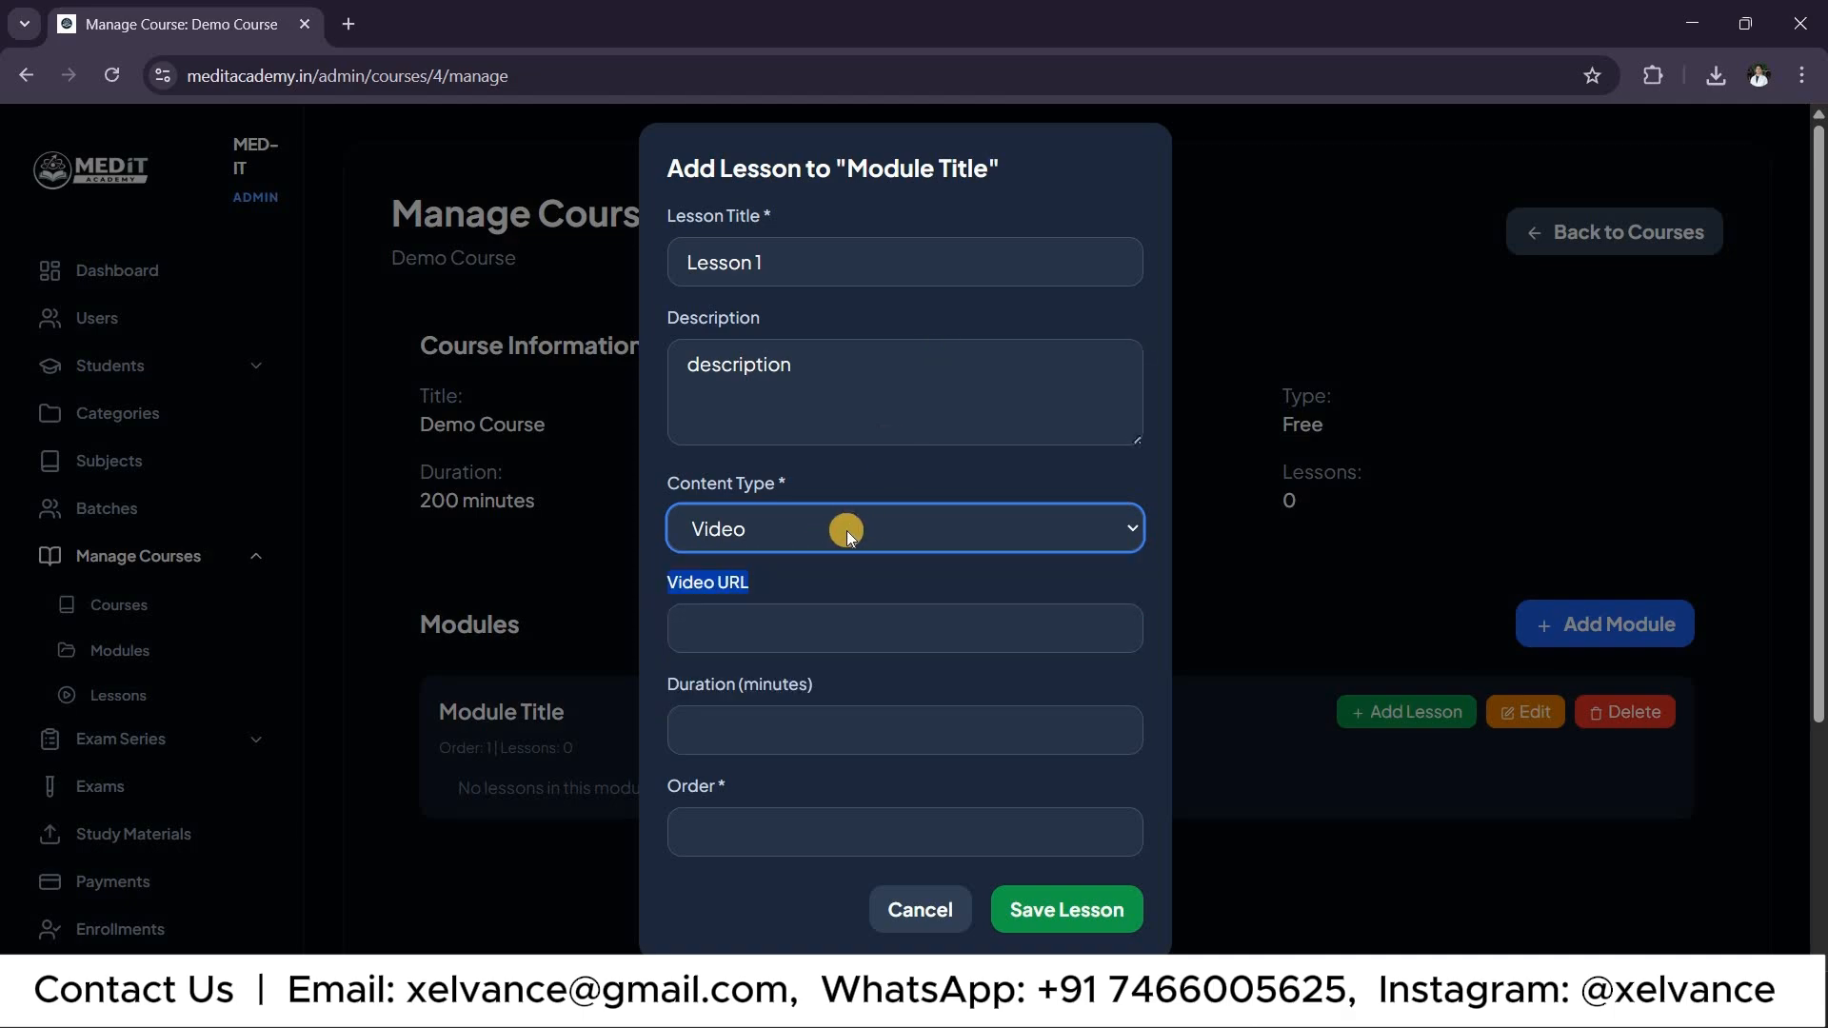
{"action": "left_click", "coordinate": [853, 537]}
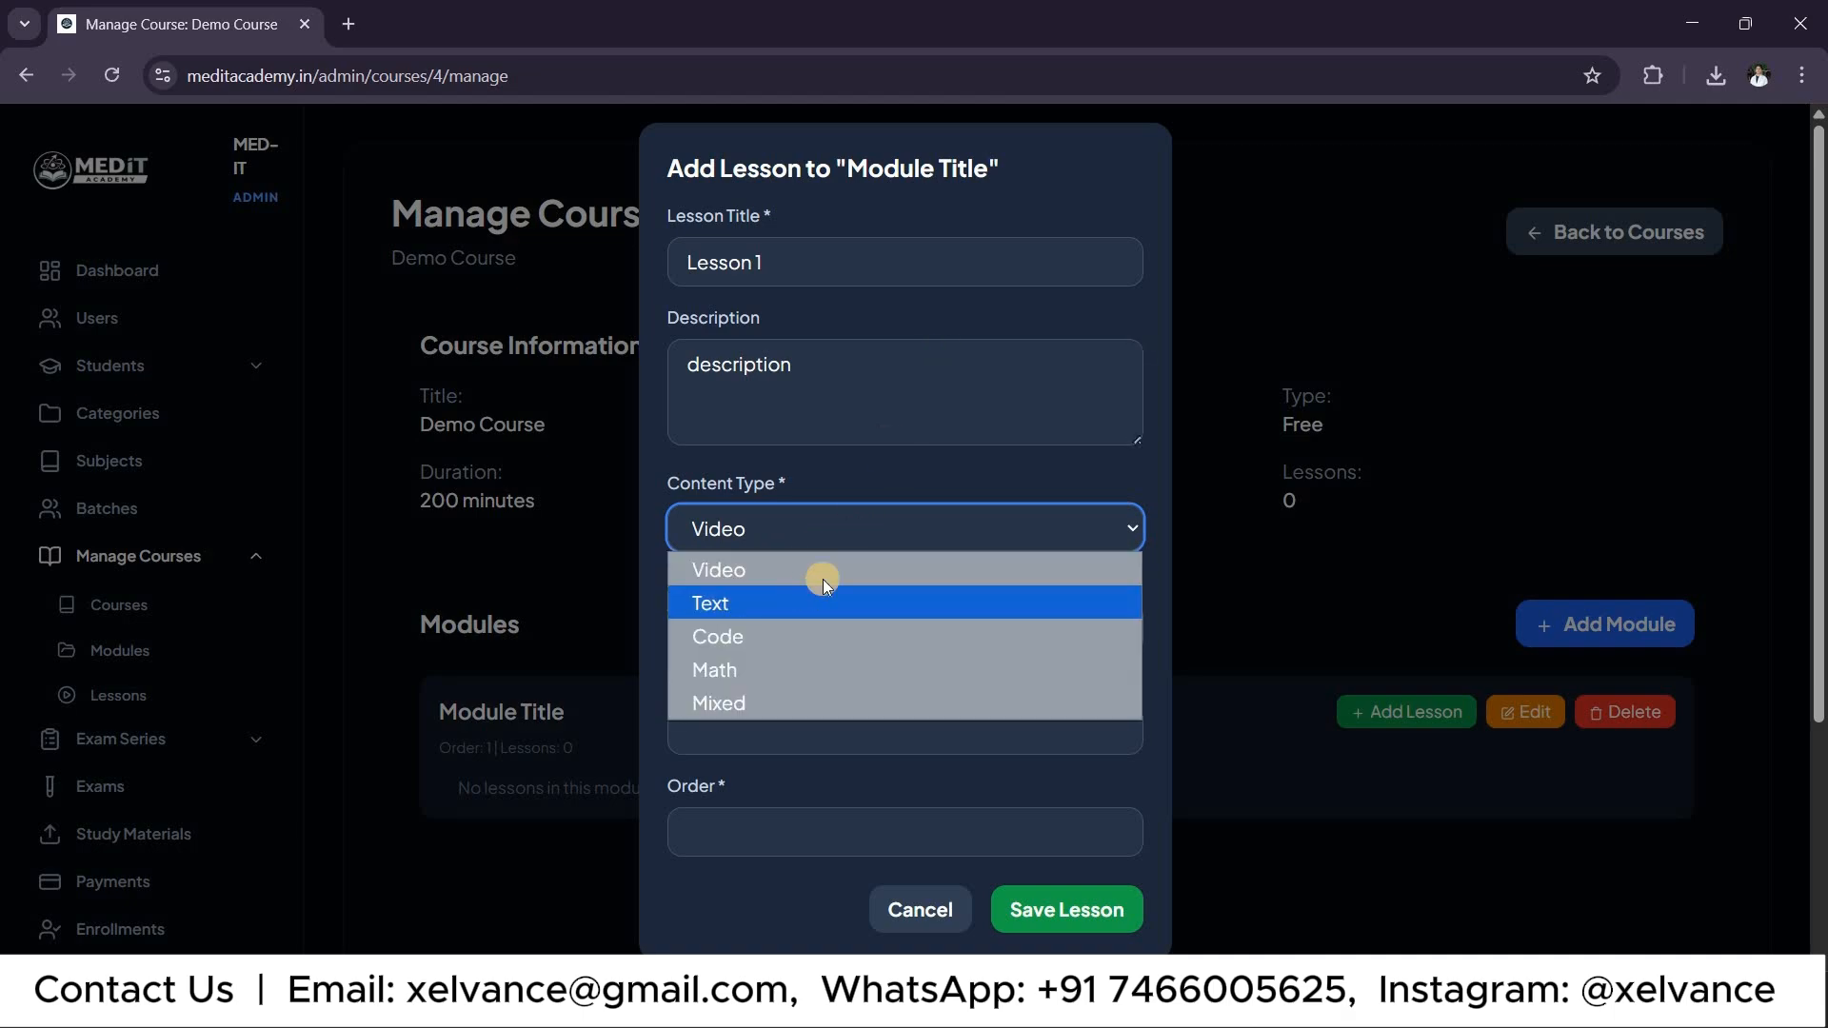
{"action": "left_click", "coordinate": [826, 595]}
{"action": "left_click", "coordinate": [895, 540]}
{"action": "left_click", "coordinate": [815, 638]}
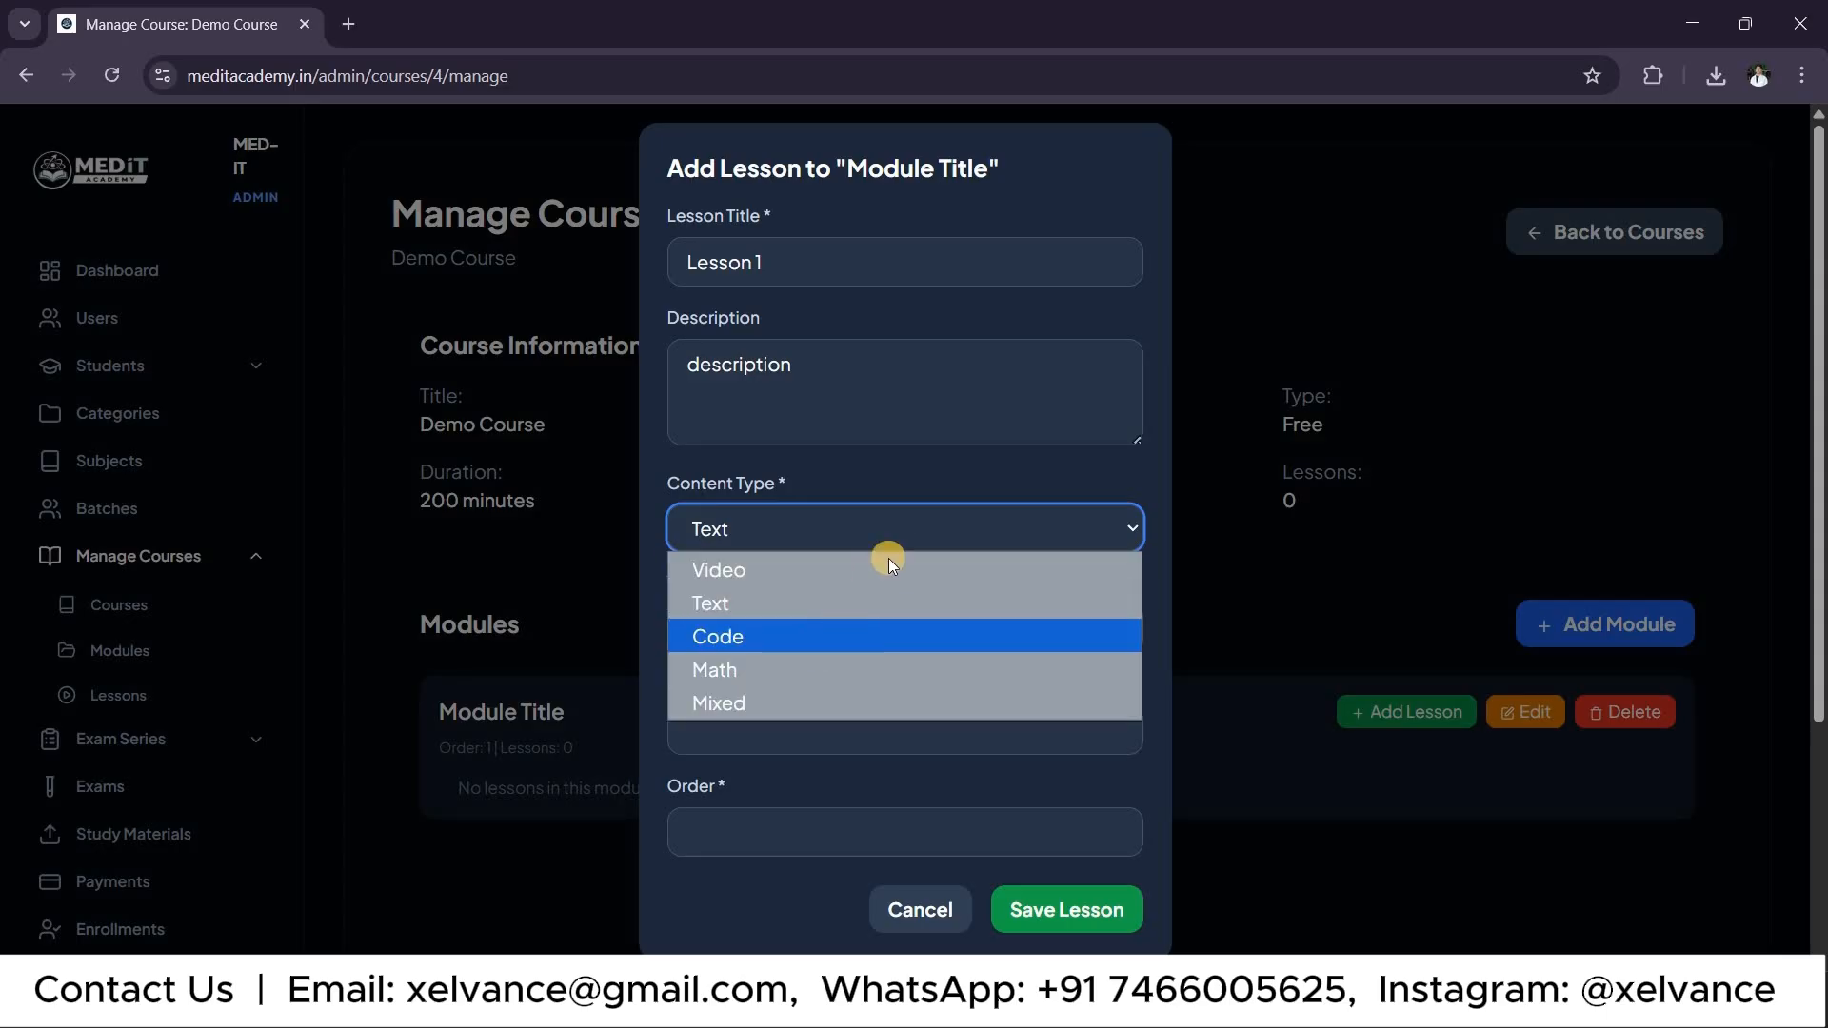
{"action": "left_click", "coordinate": [911, 546]}
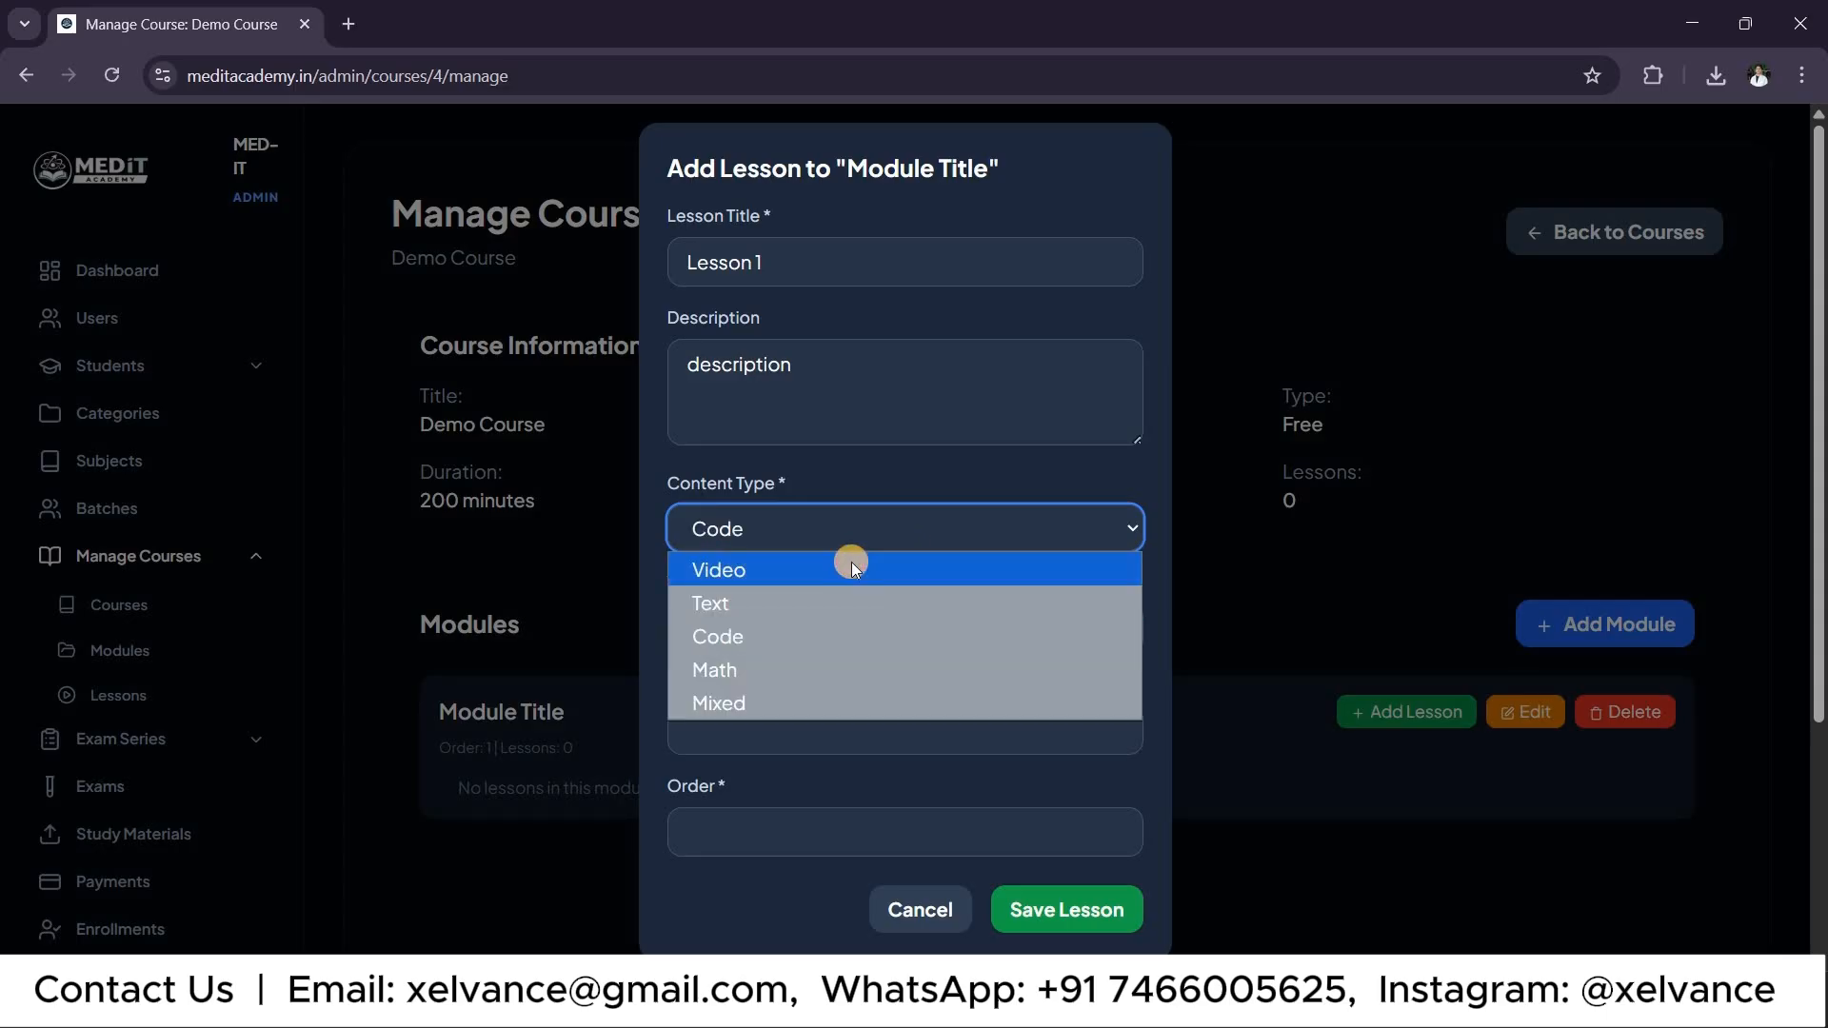
{"action": "left_click", "coordinate": [851, 562]}
{"action": "left_click", "coordinate": [782, 581]}
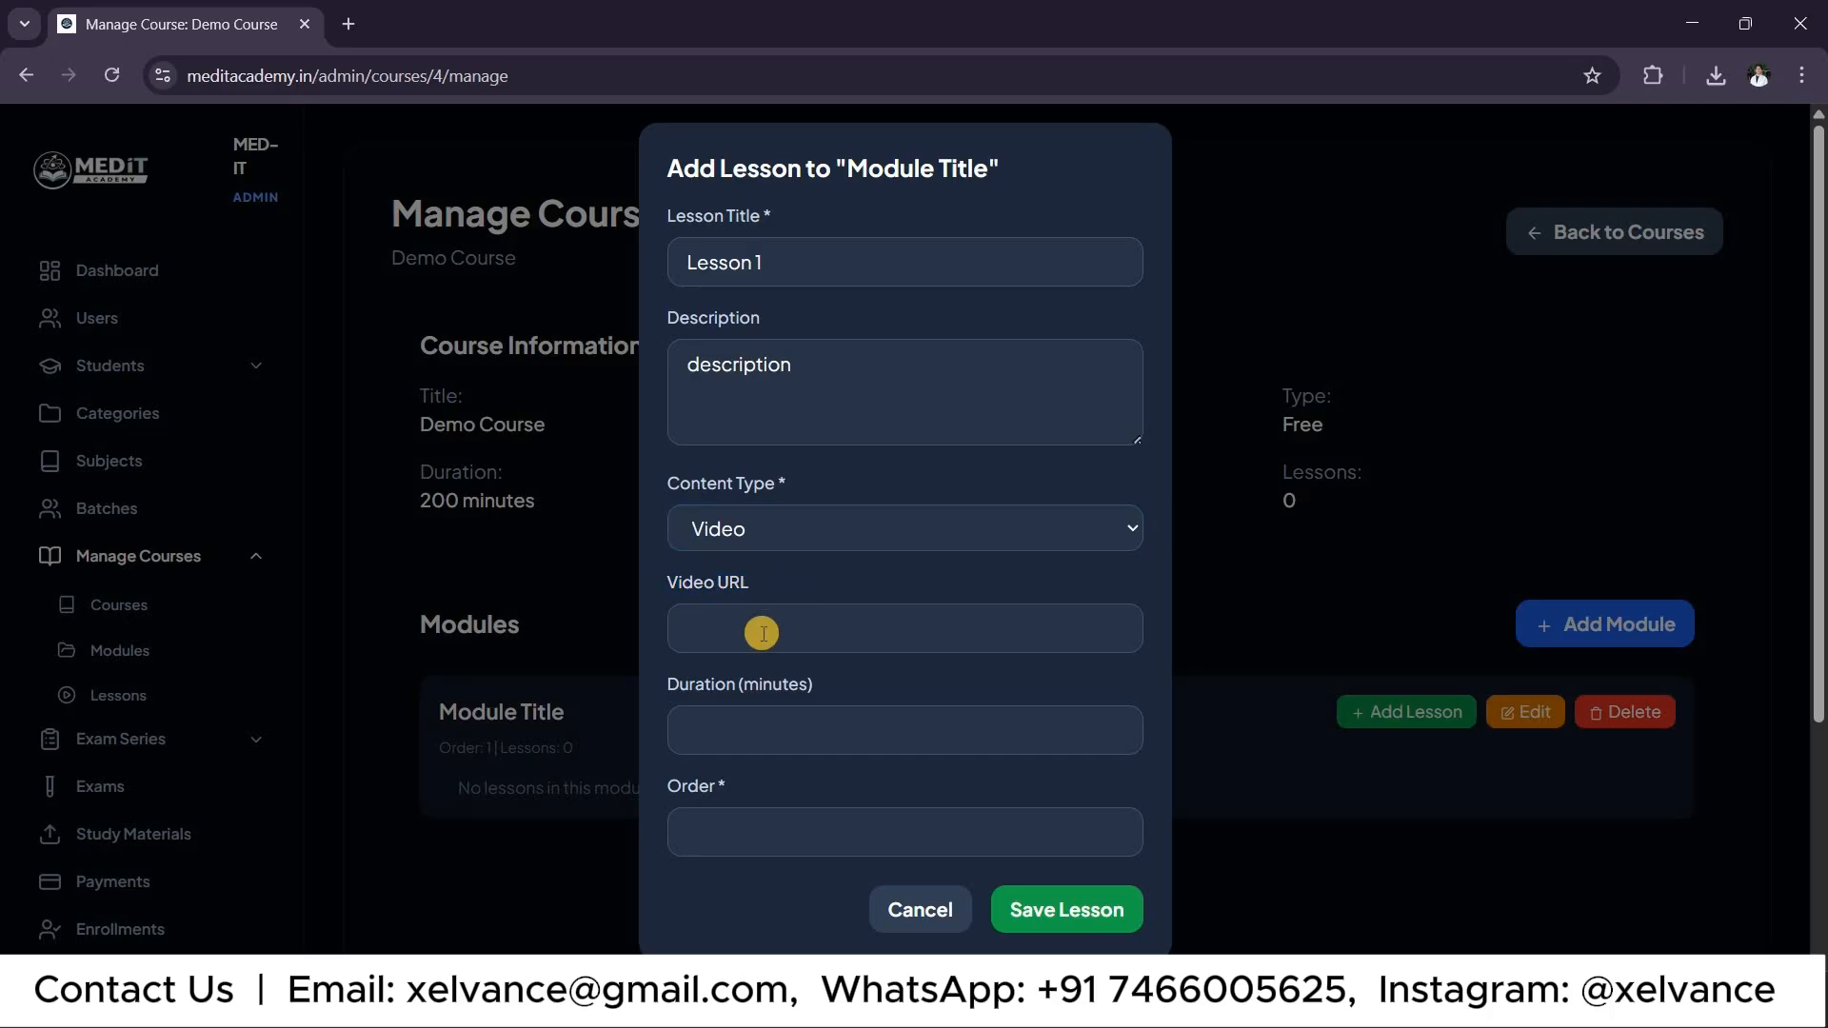
Fill in the video URL, duration 40 and order 1, and save Lesson 1.
{"action": "left_click", "coordinate": [763, 633]}
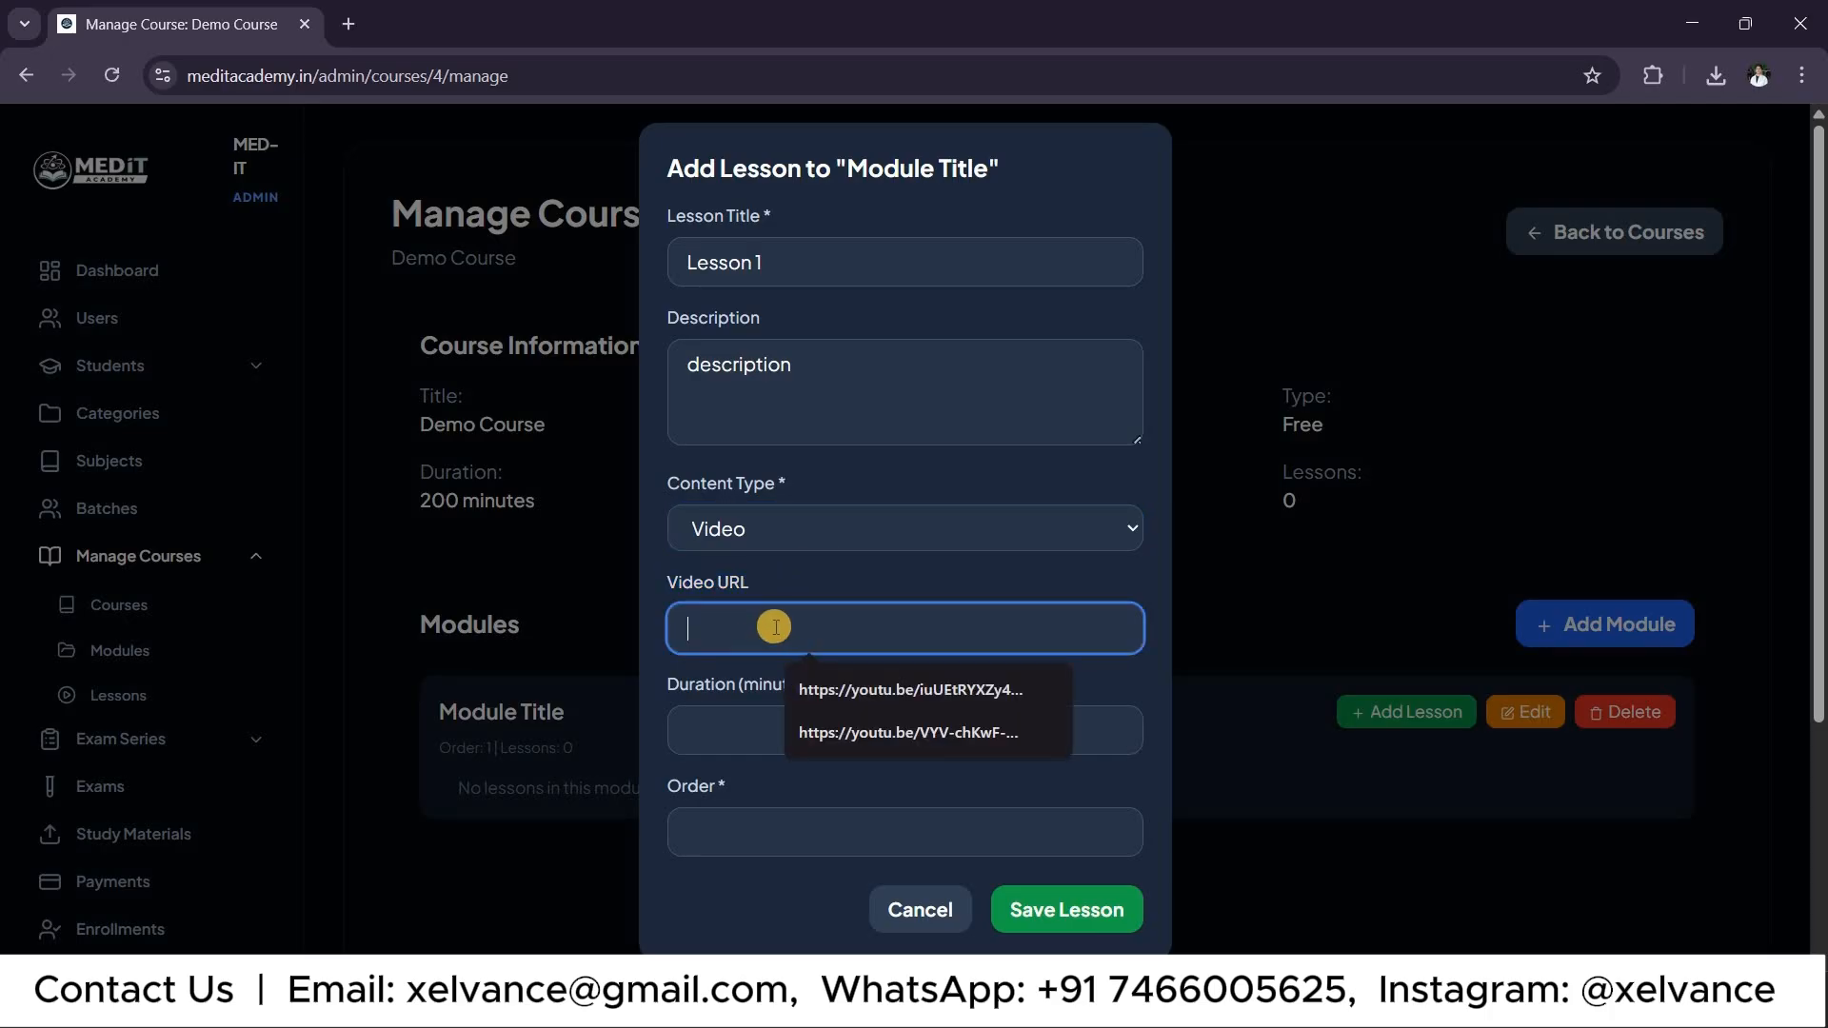
{"action": "left_click", "coordinate": [865, 689]}
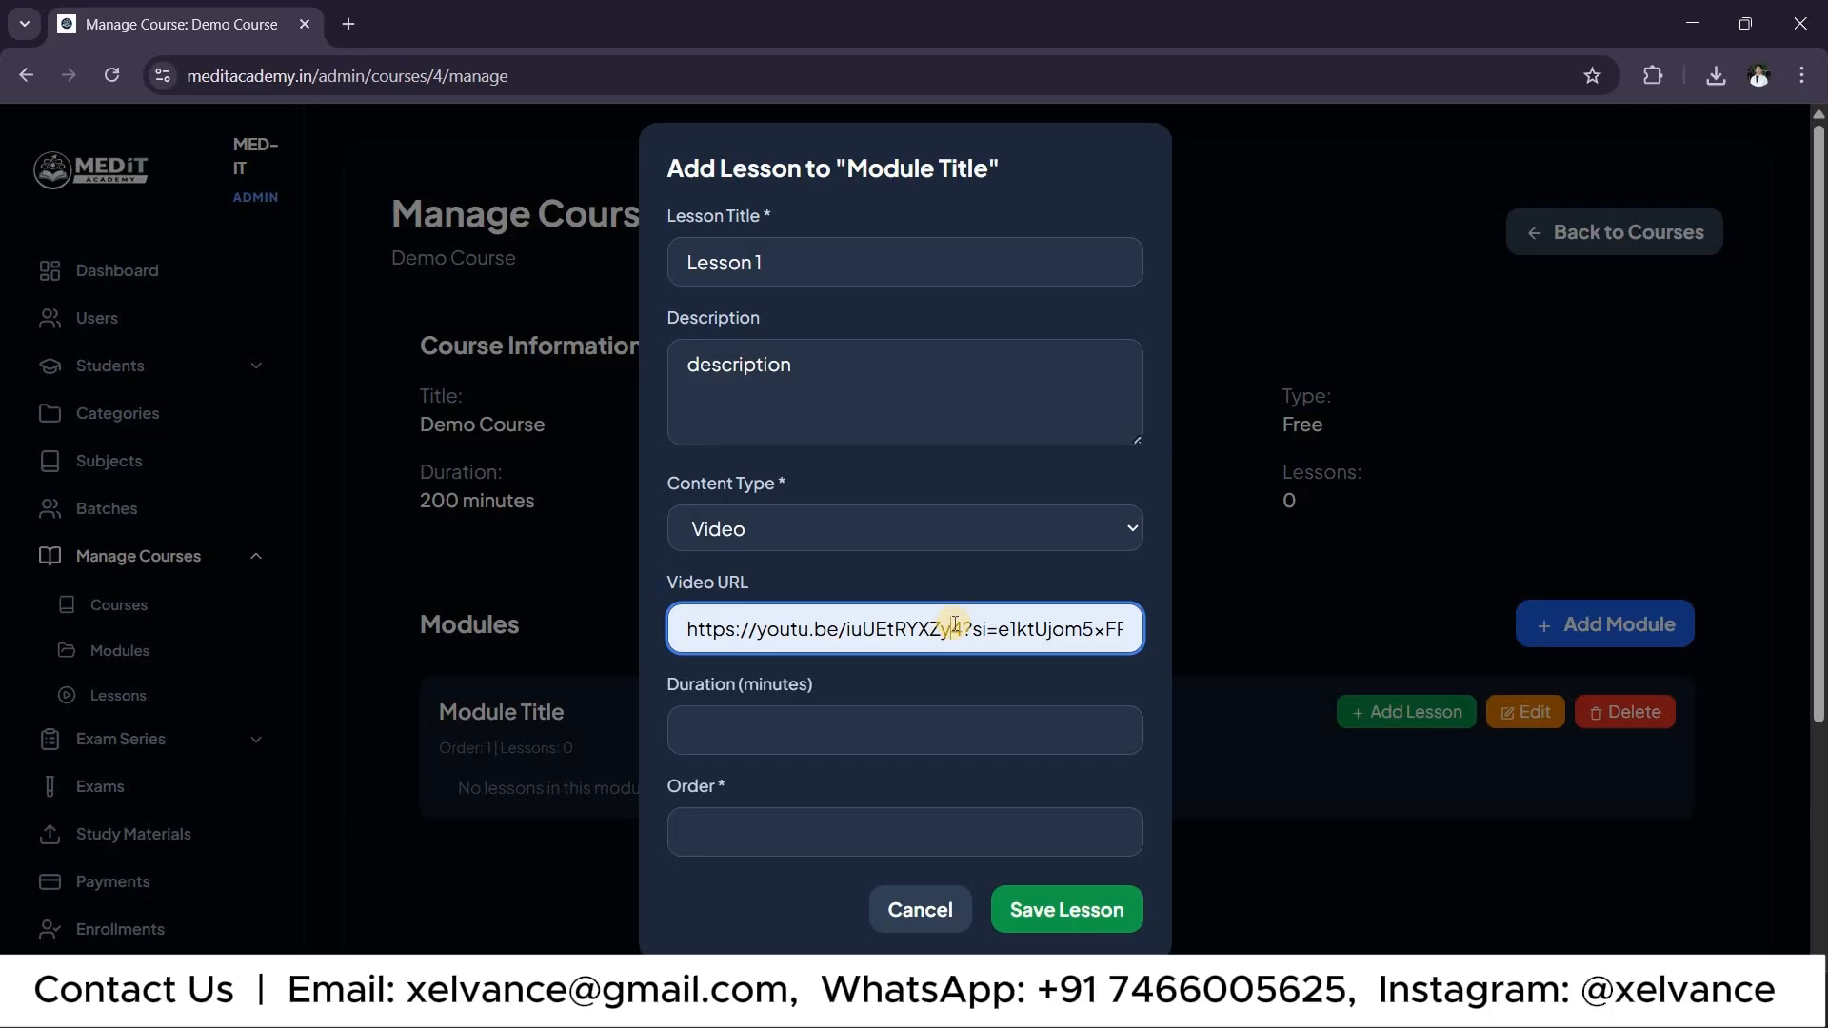
{"action": "left_click", "coordinate": [1063, 629]}
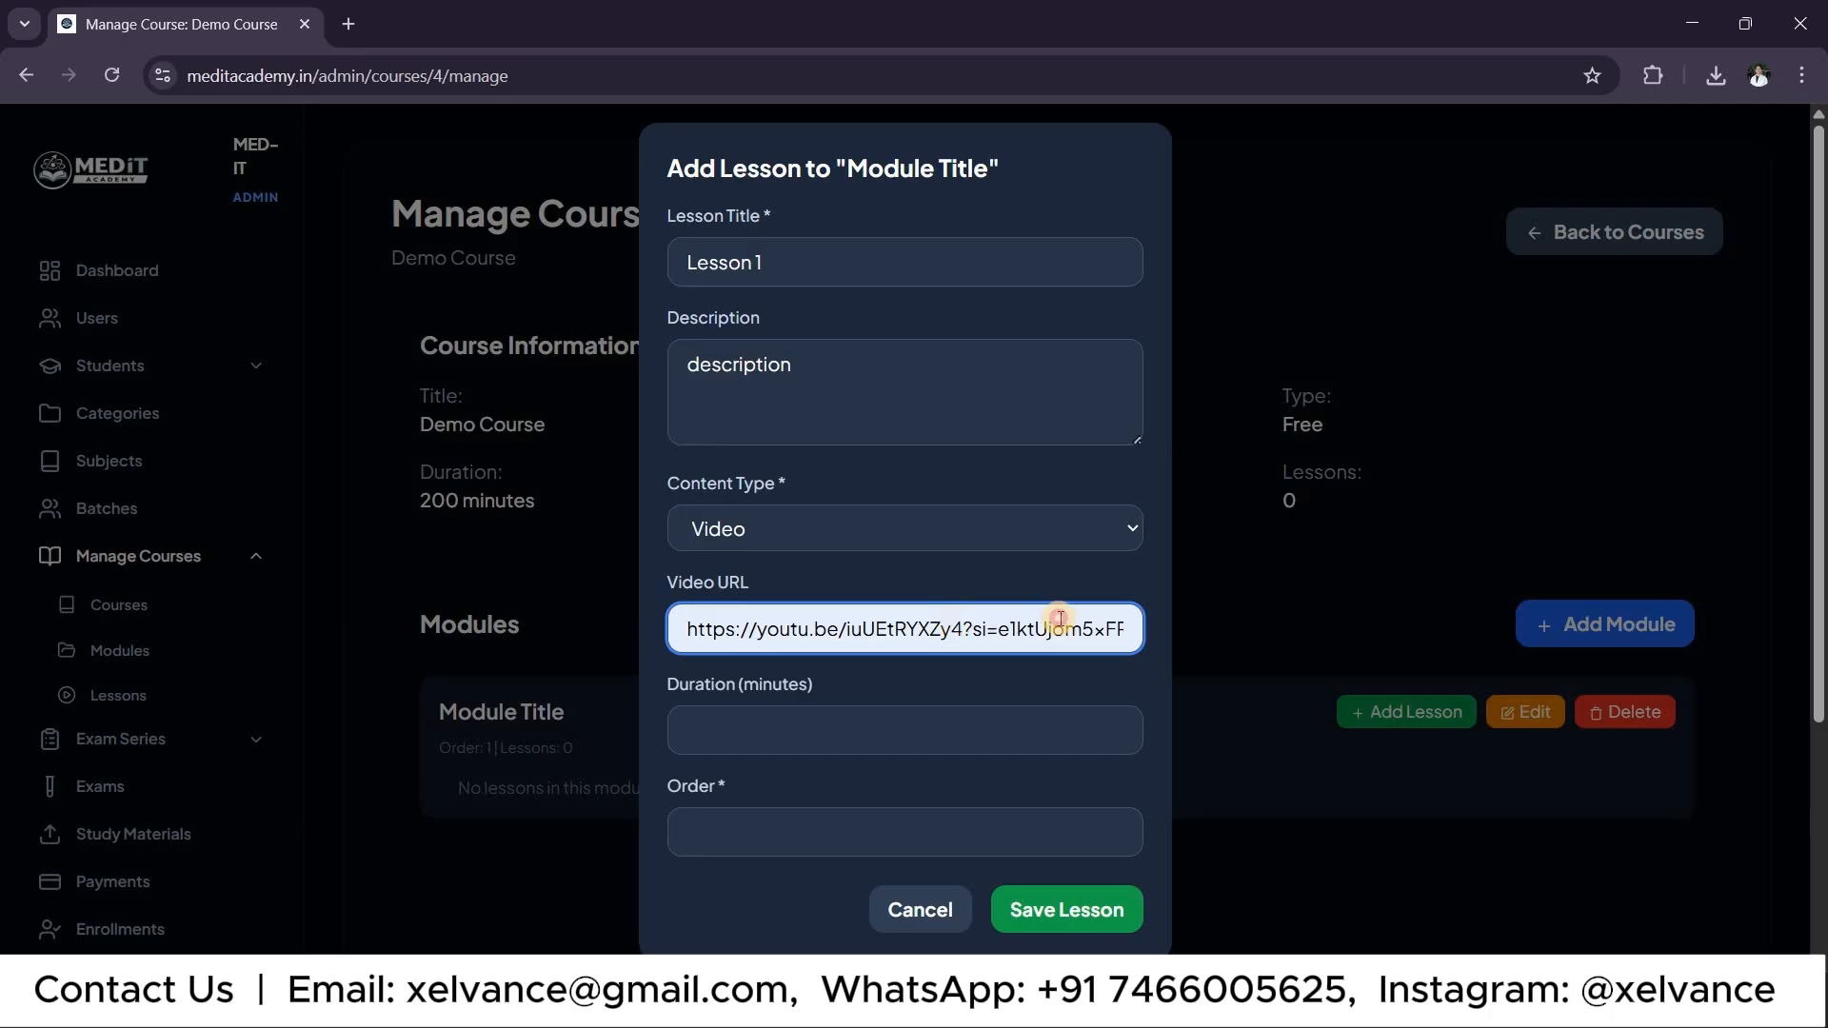
{"action": "left_click", "coordinate": [872, 594]}
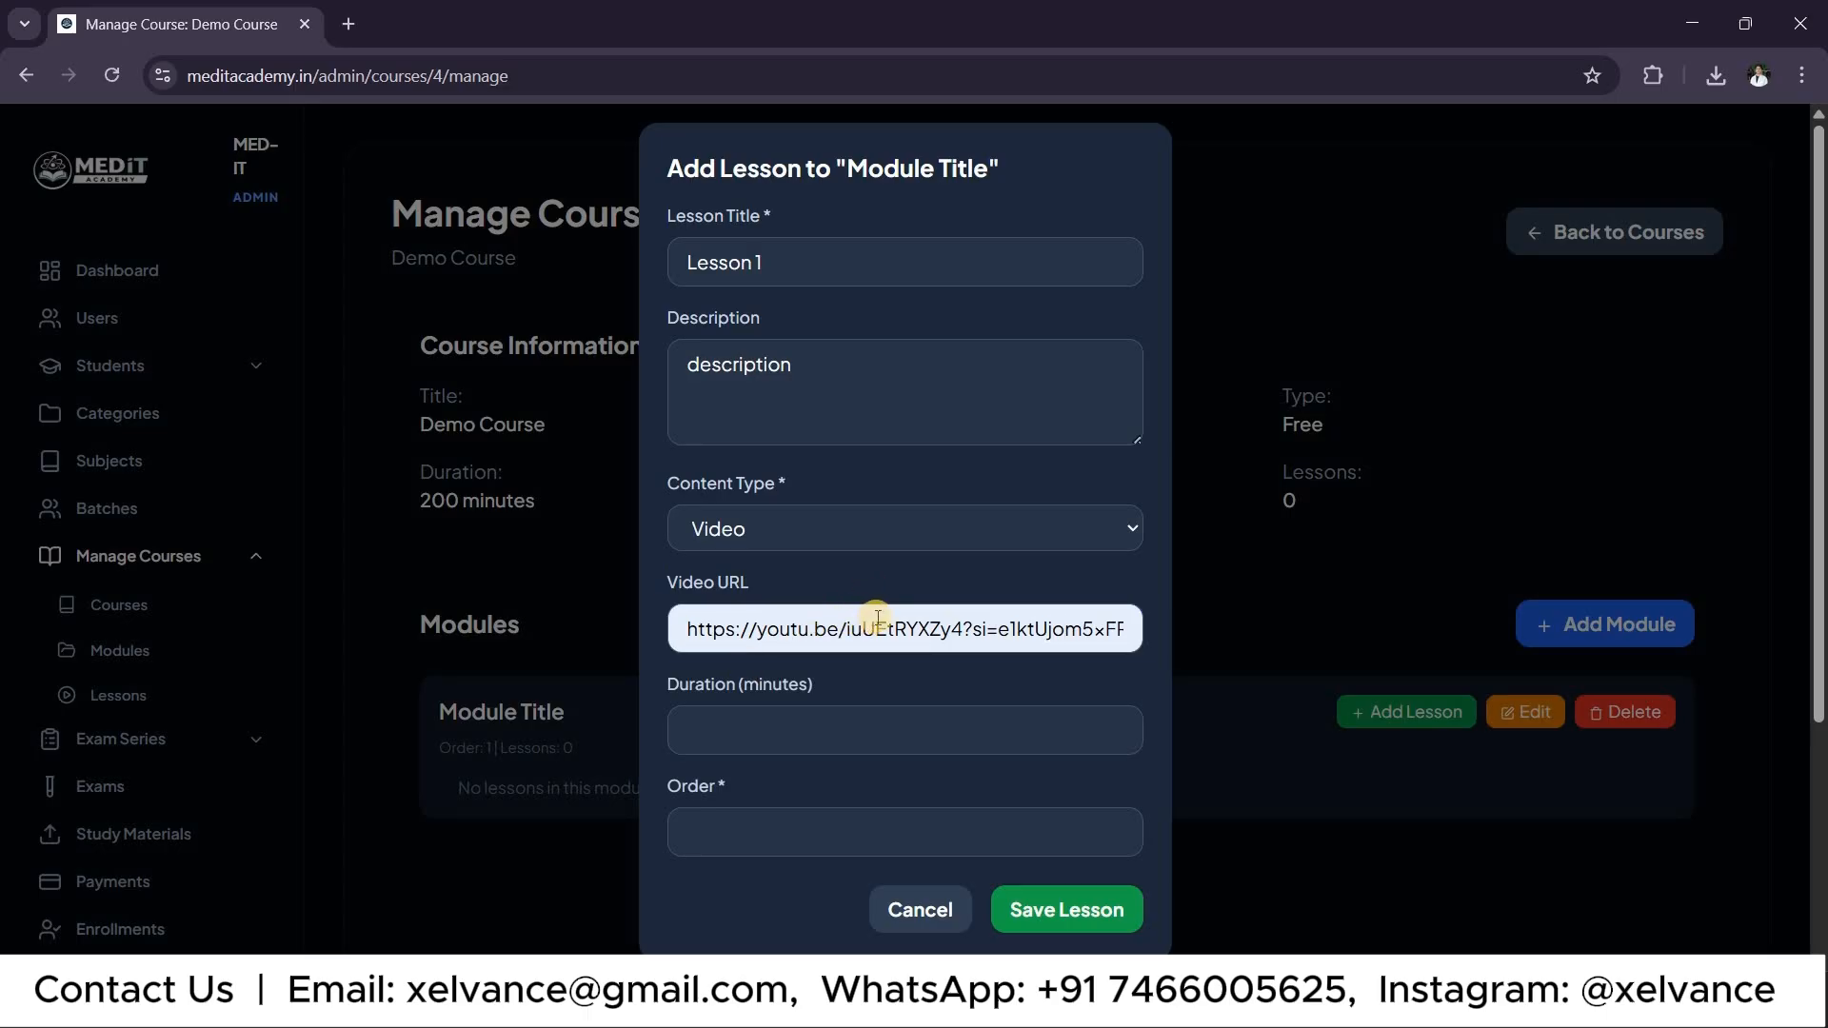
{"action": "left_click", "coordinate": [905, 633]}
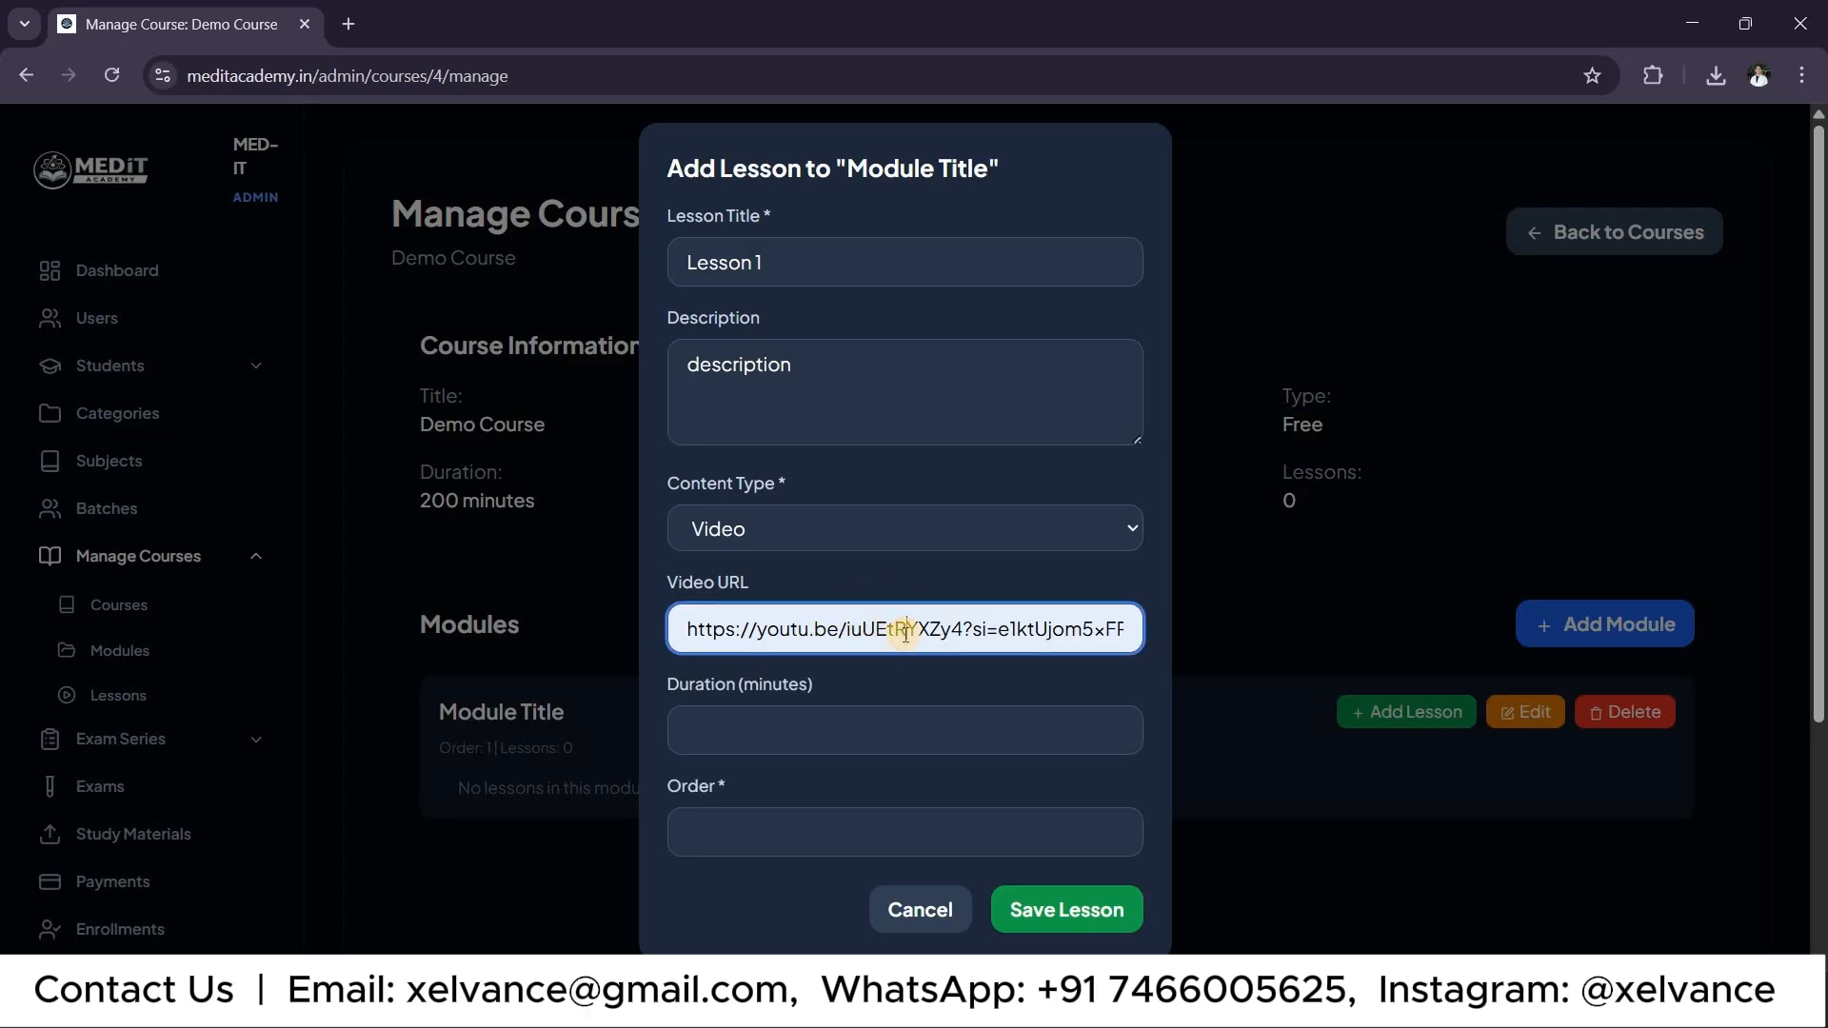
{"action": "left_click", "coordinate": [824, 729]}
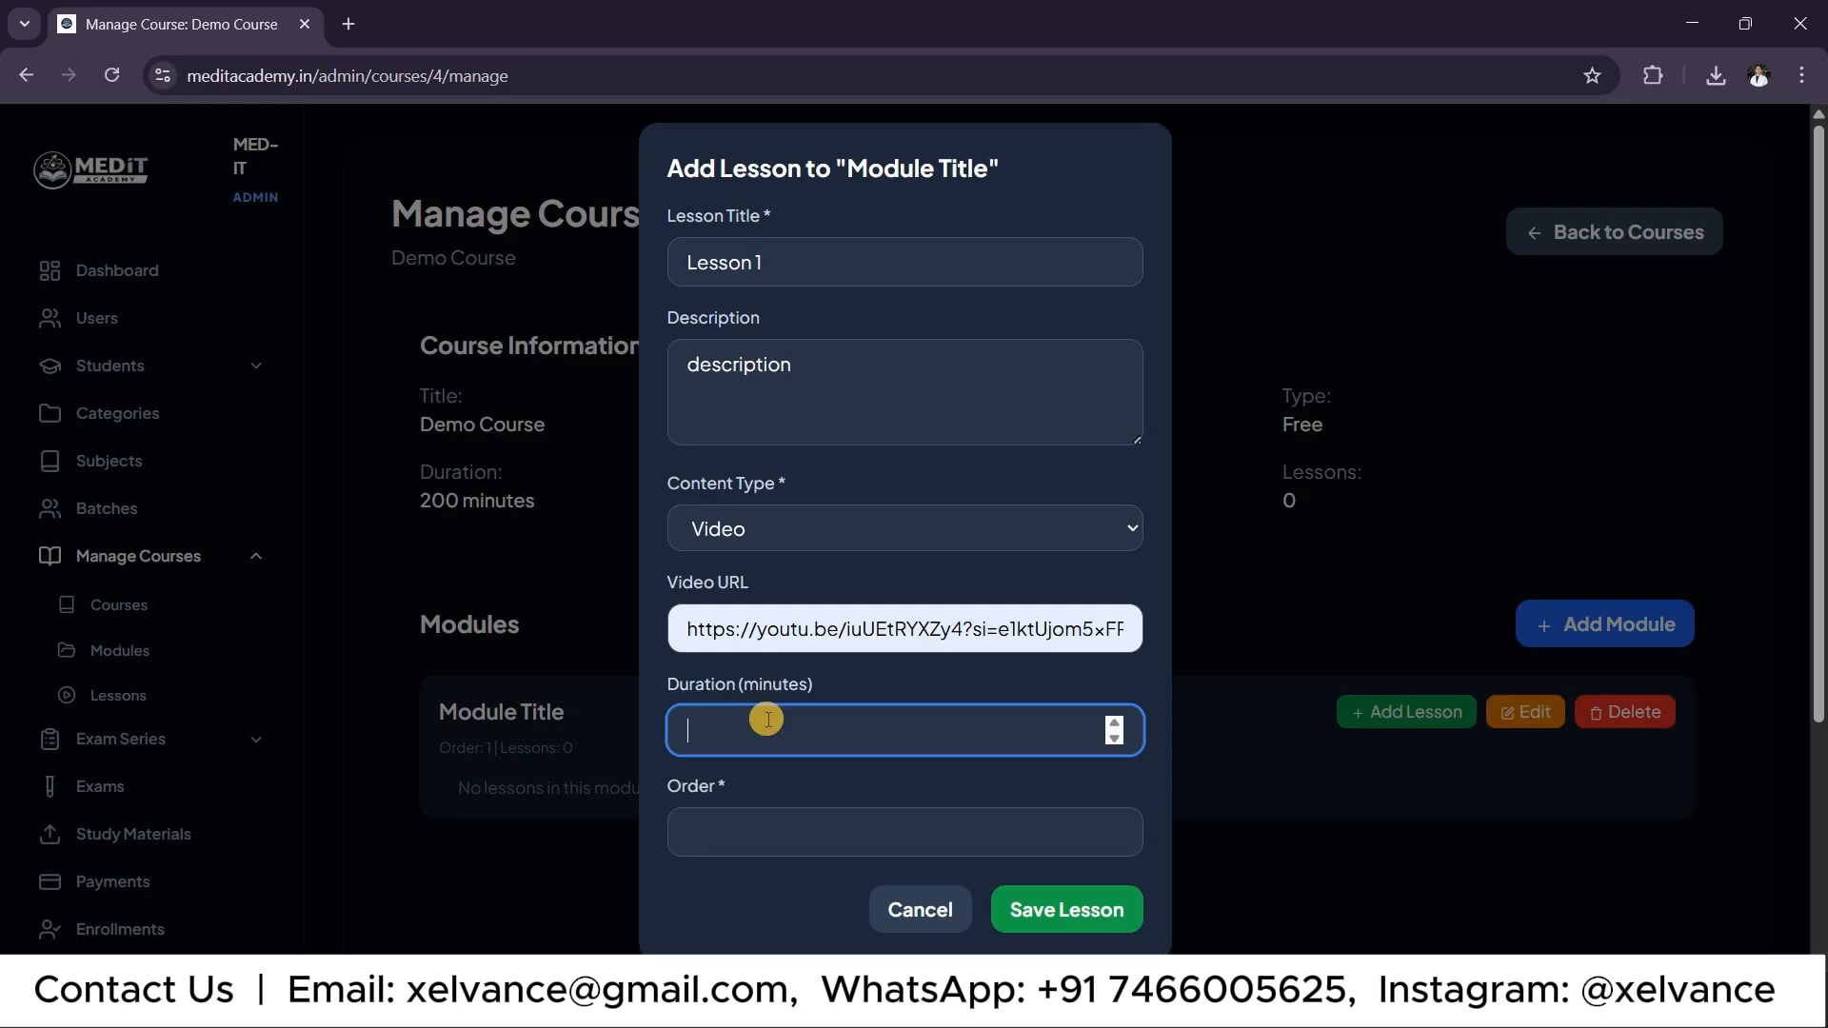
{"action": "type", "text": "0"}
{"action": "left_click", "coordinate": [719, 825]}
{"action": "type", "text": "1"}
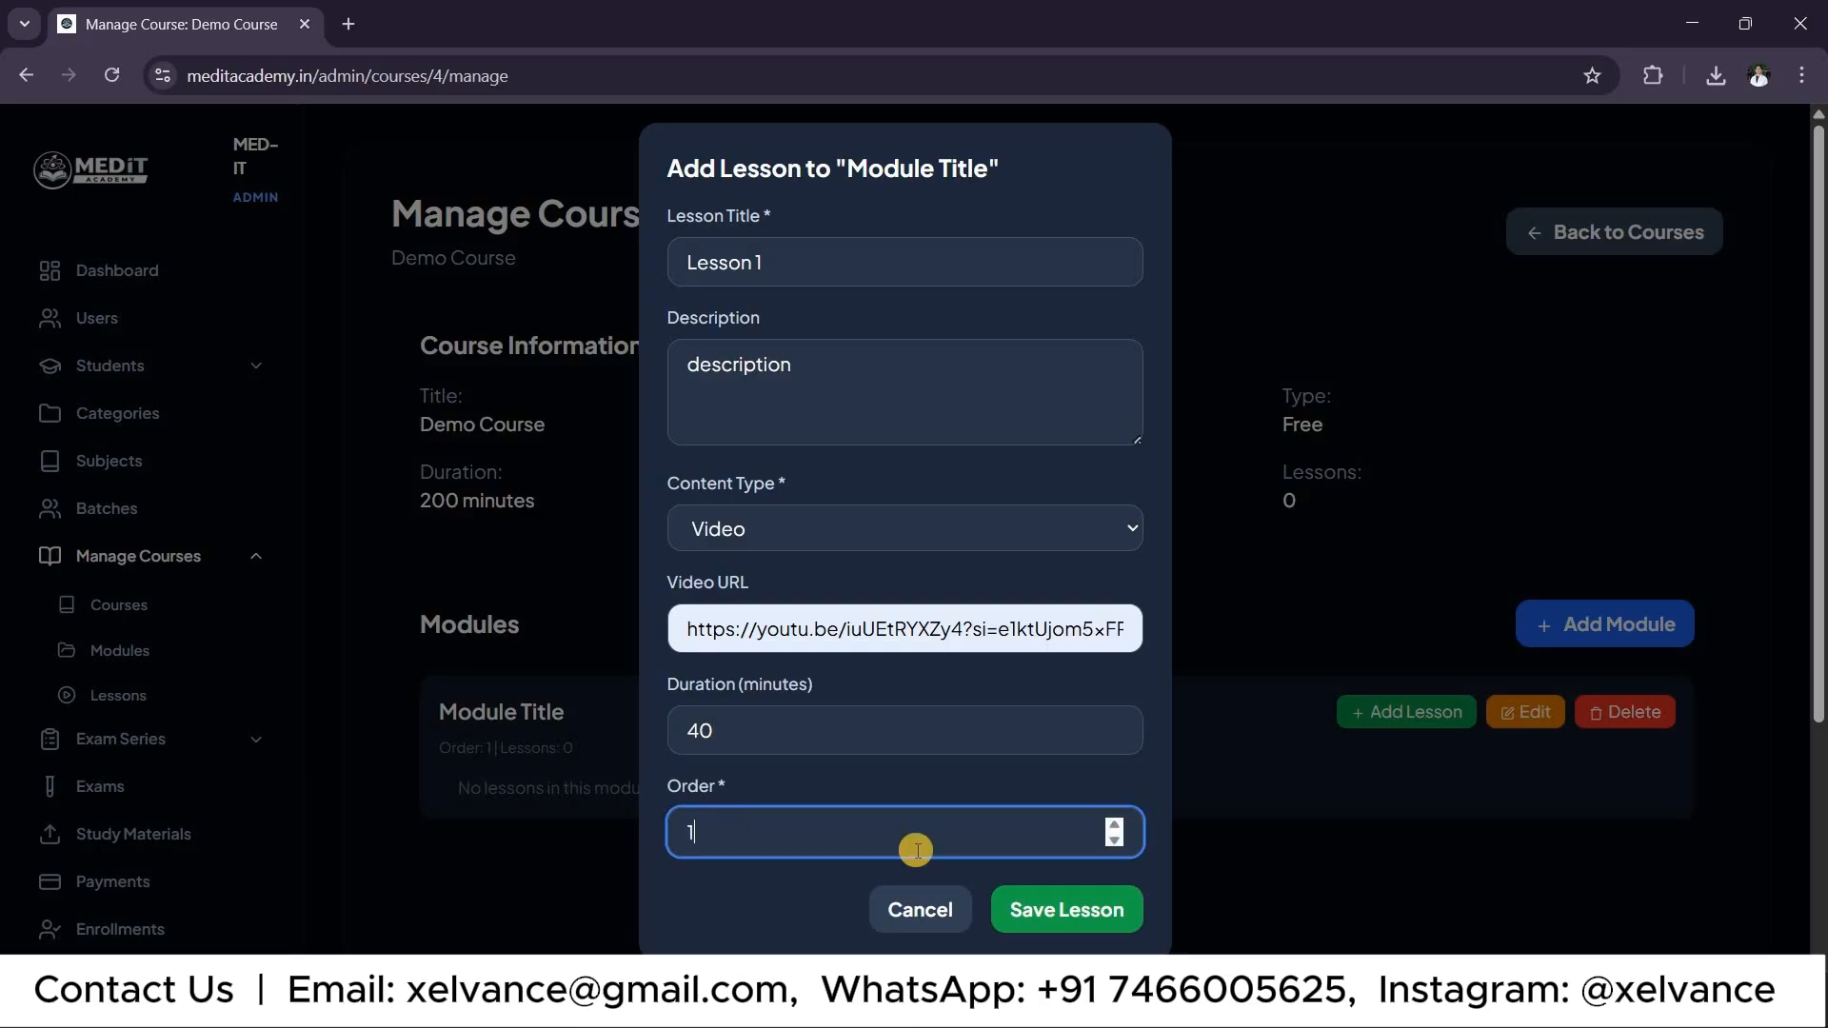
{"action": "left_click", "coordinate": [1062, 891]}
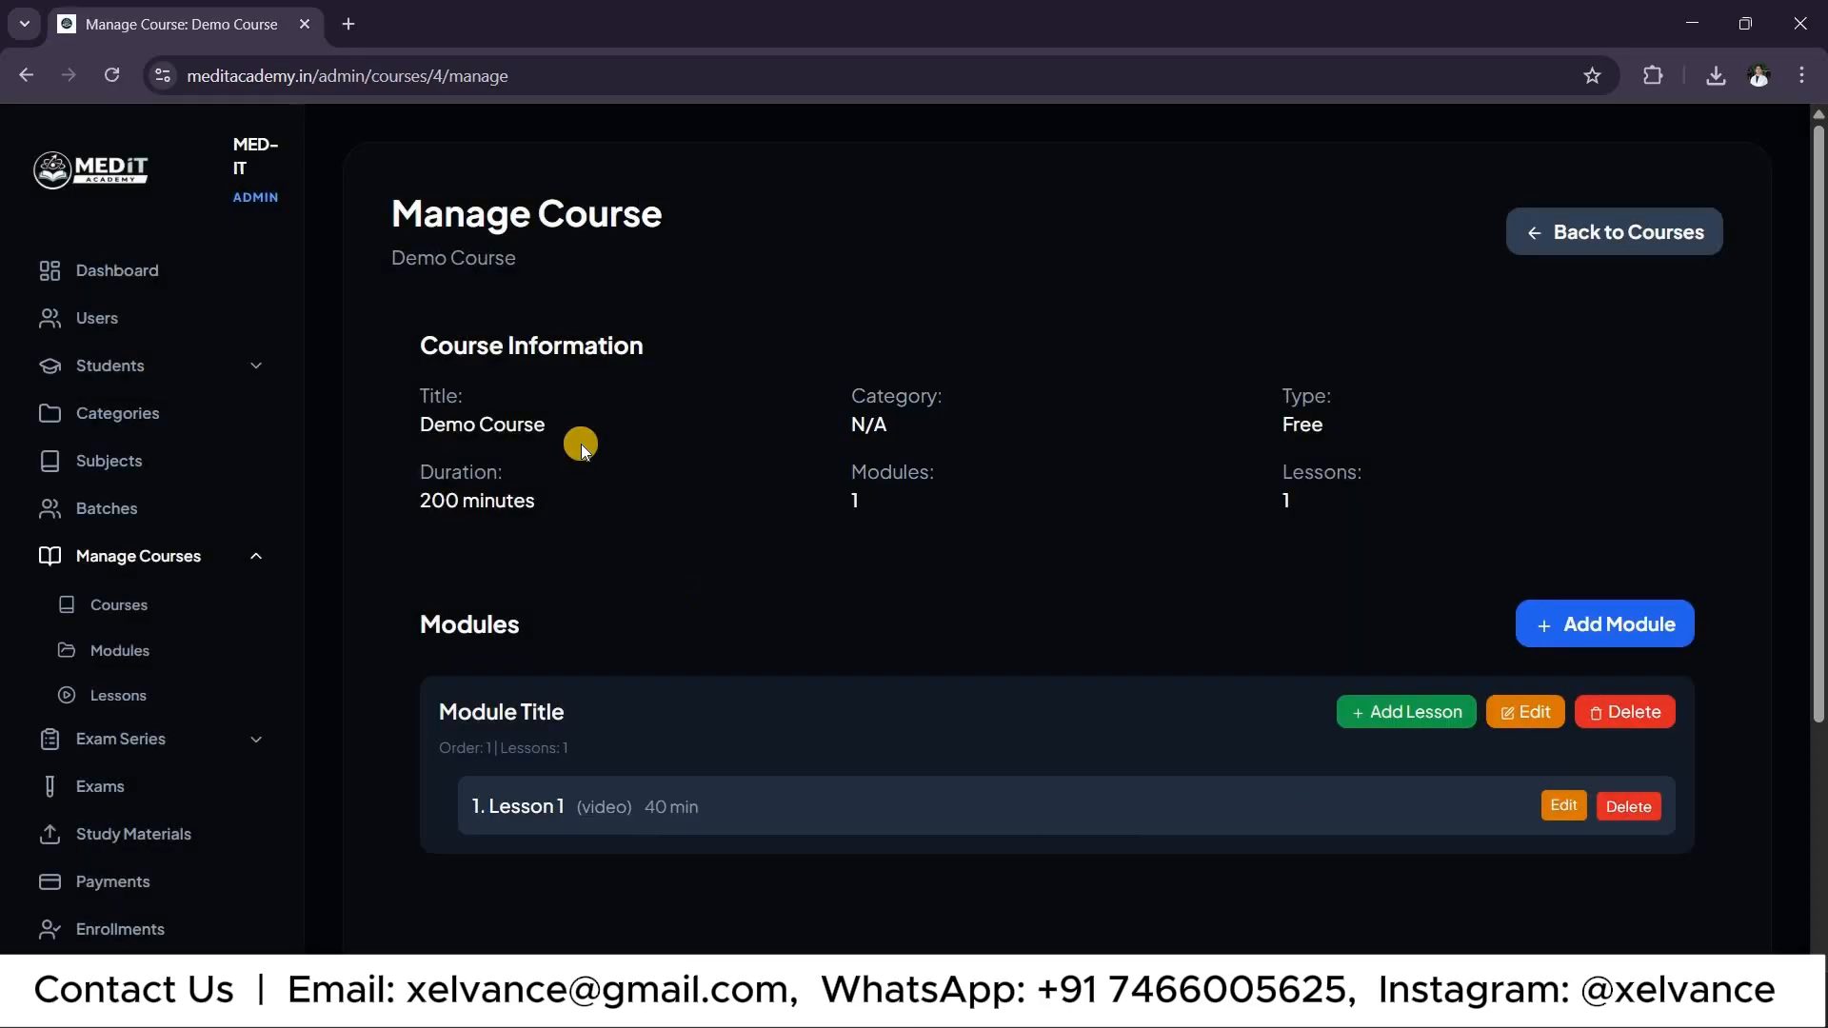
{"action": "scroll", "coordinate": [561, 495], "scroll_direction": "down", "scroll_amount": 1}
{"action": "scroll", "coordinate": [514, 645], "scroll_direction": "up", "scroll_amount": 1}
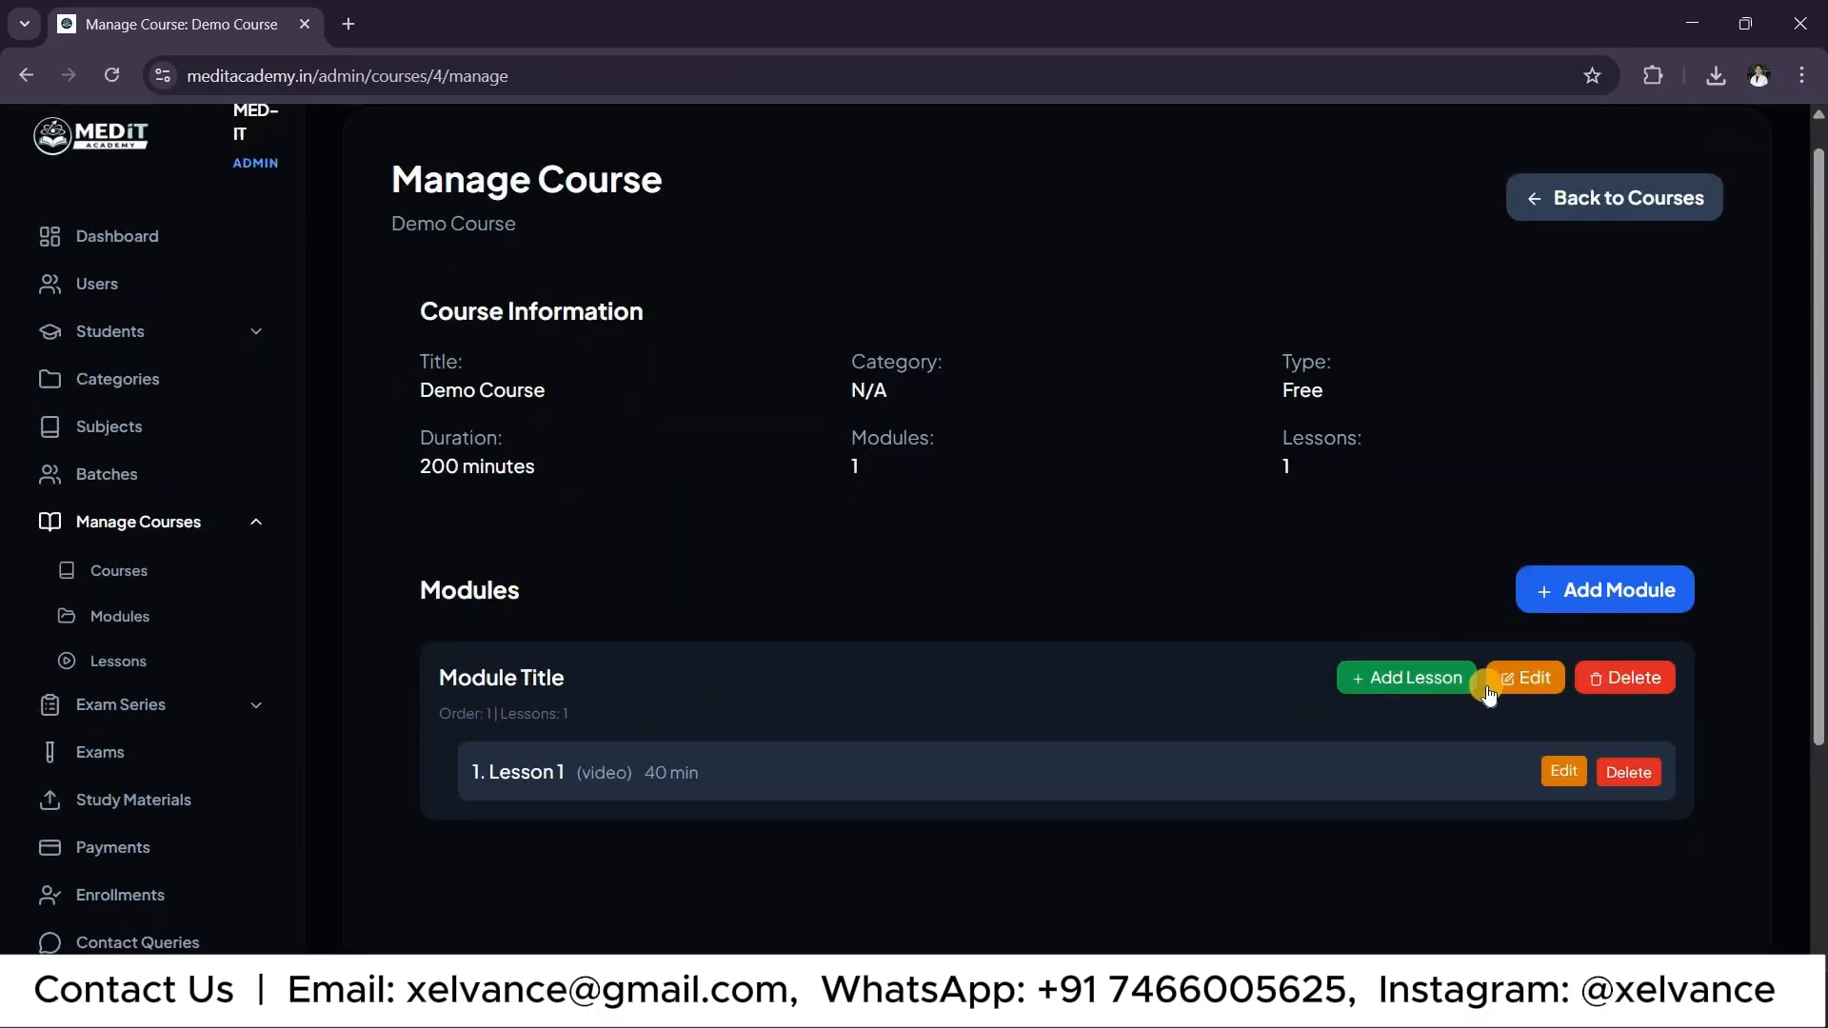
{"action": "left_click", "coordinate": [1523, 680]}
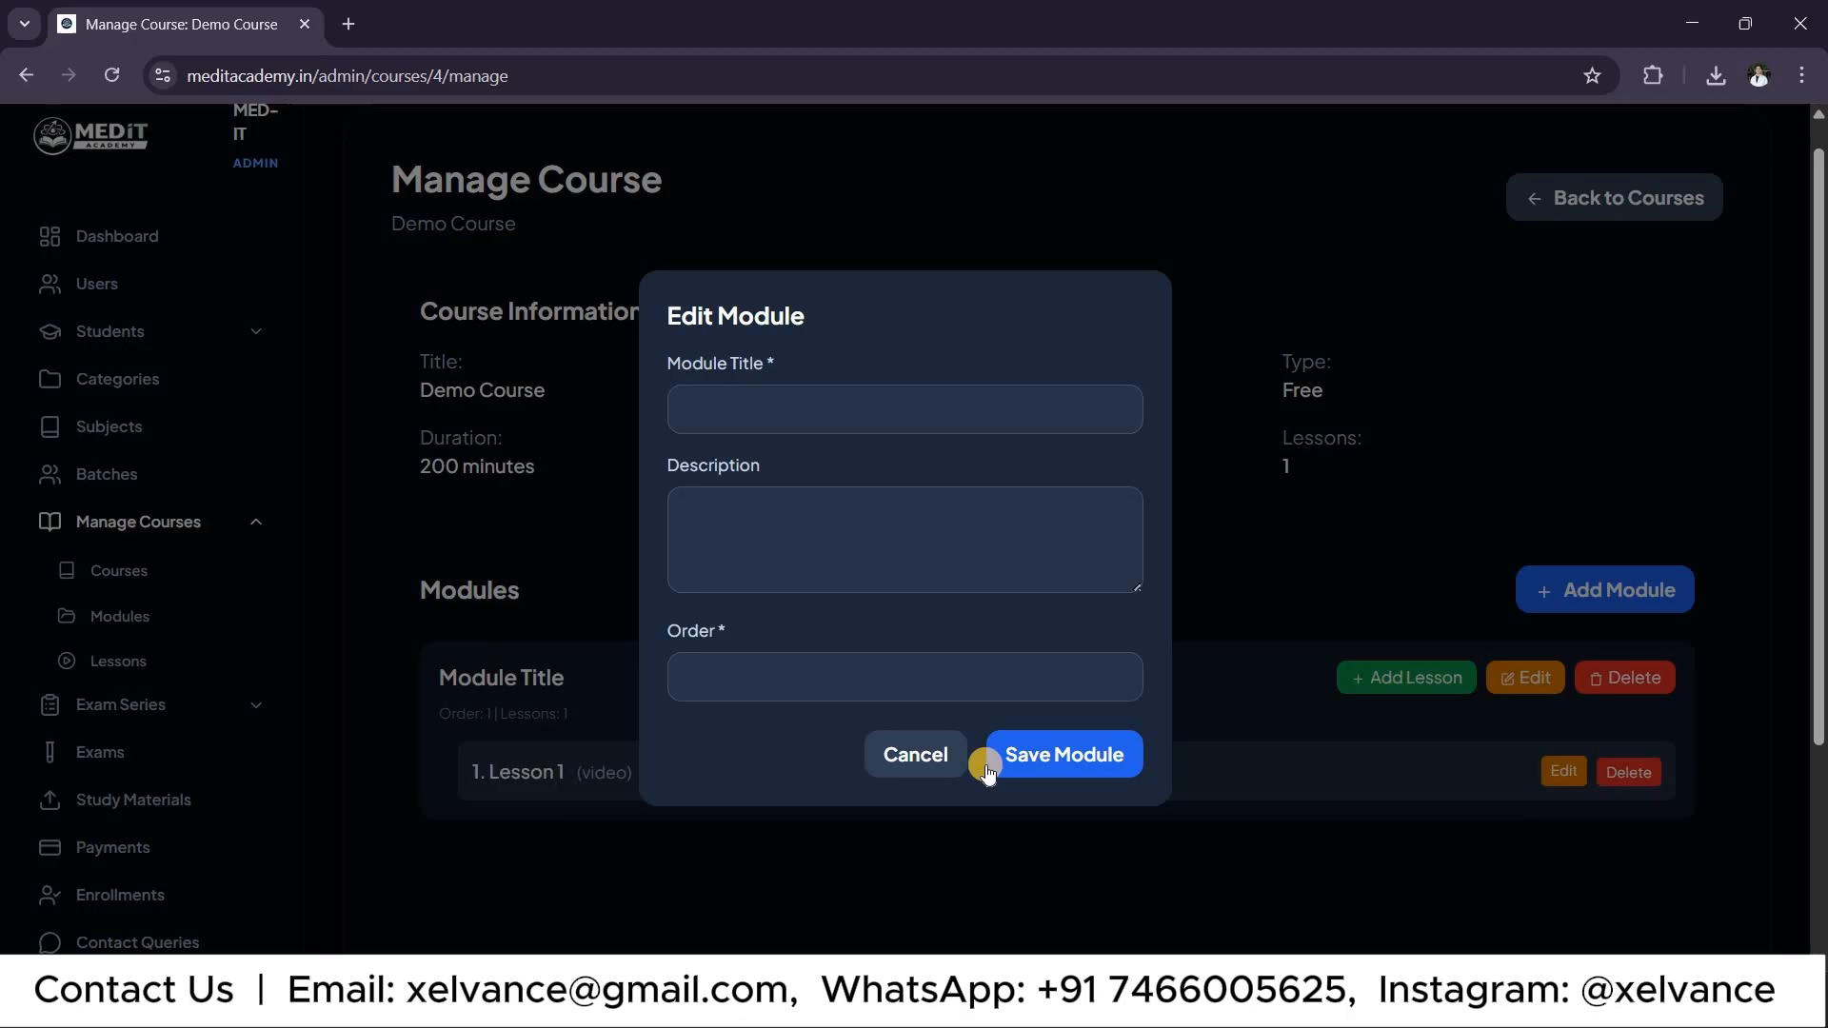
{"action": "left_click", "coordinate": [928, 755]}
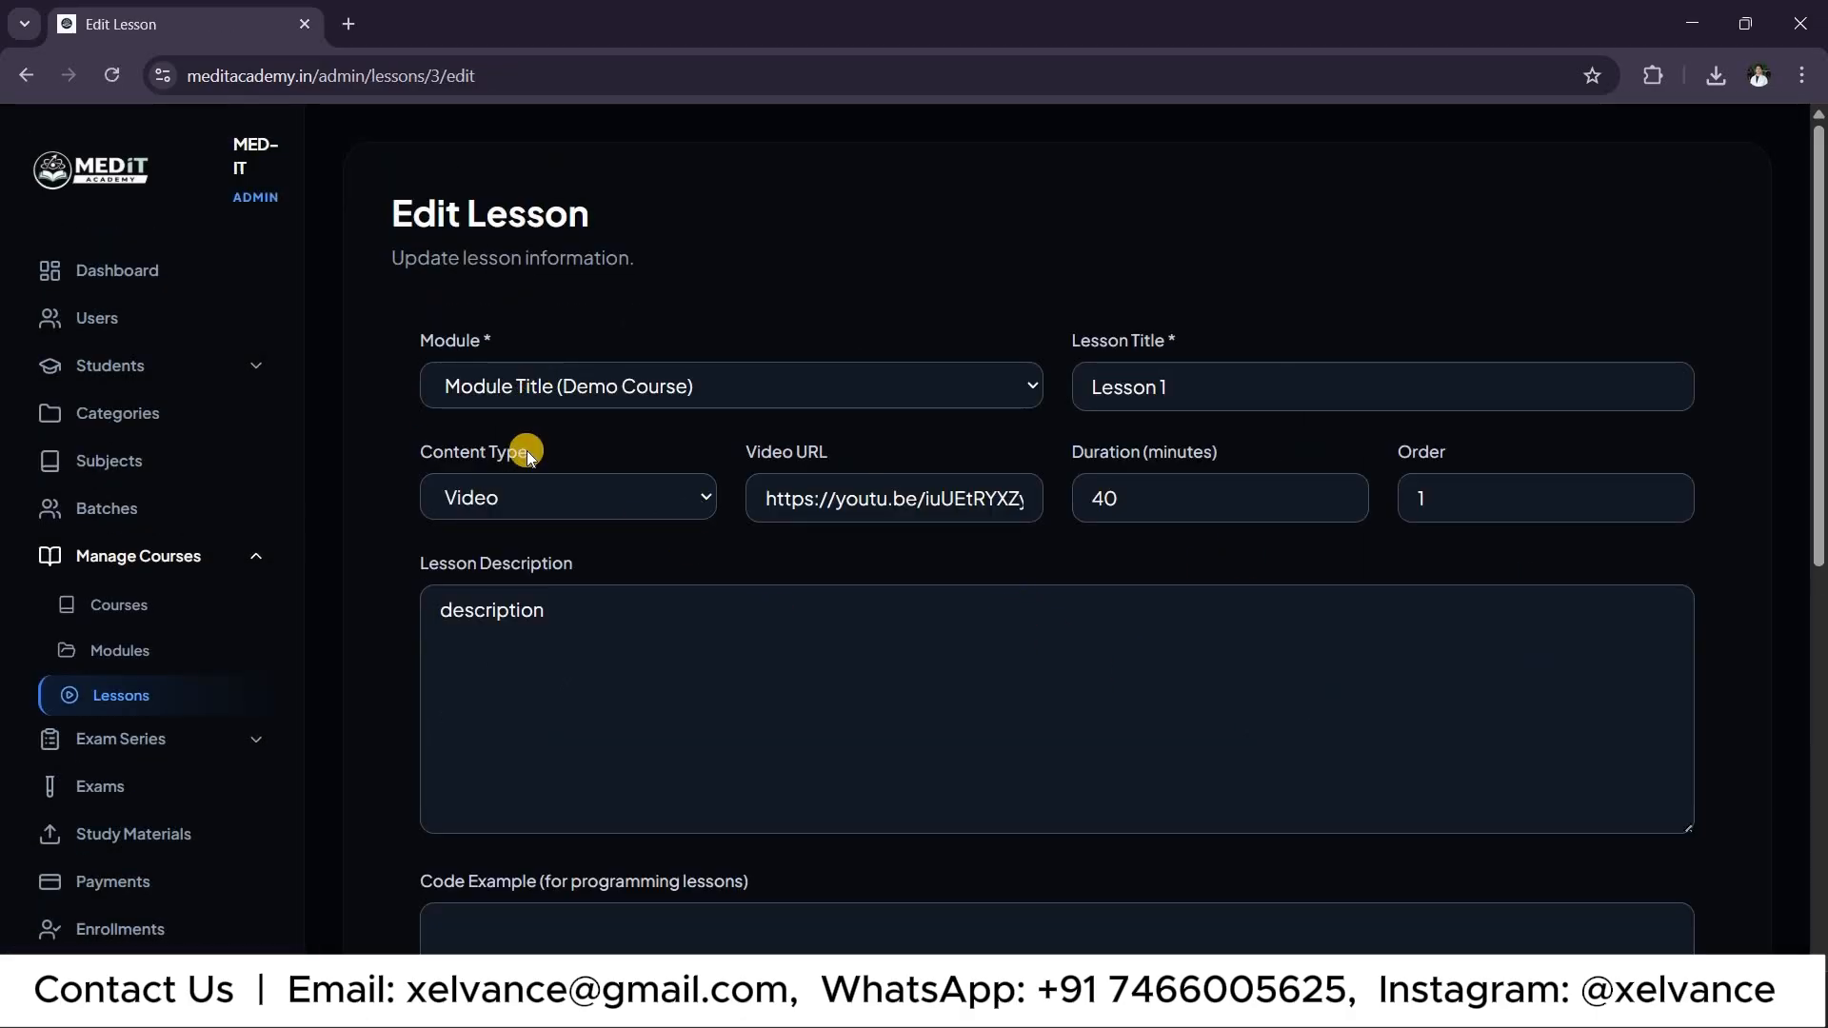
{"action": "scroll", "coordinate": [525, 455], "scroll_direction": "down", "scroll_amount": 4}
{"action": "scroll", "coordinate": [523, 448], "scroll_direction": "up", "scroll_amount": 4}
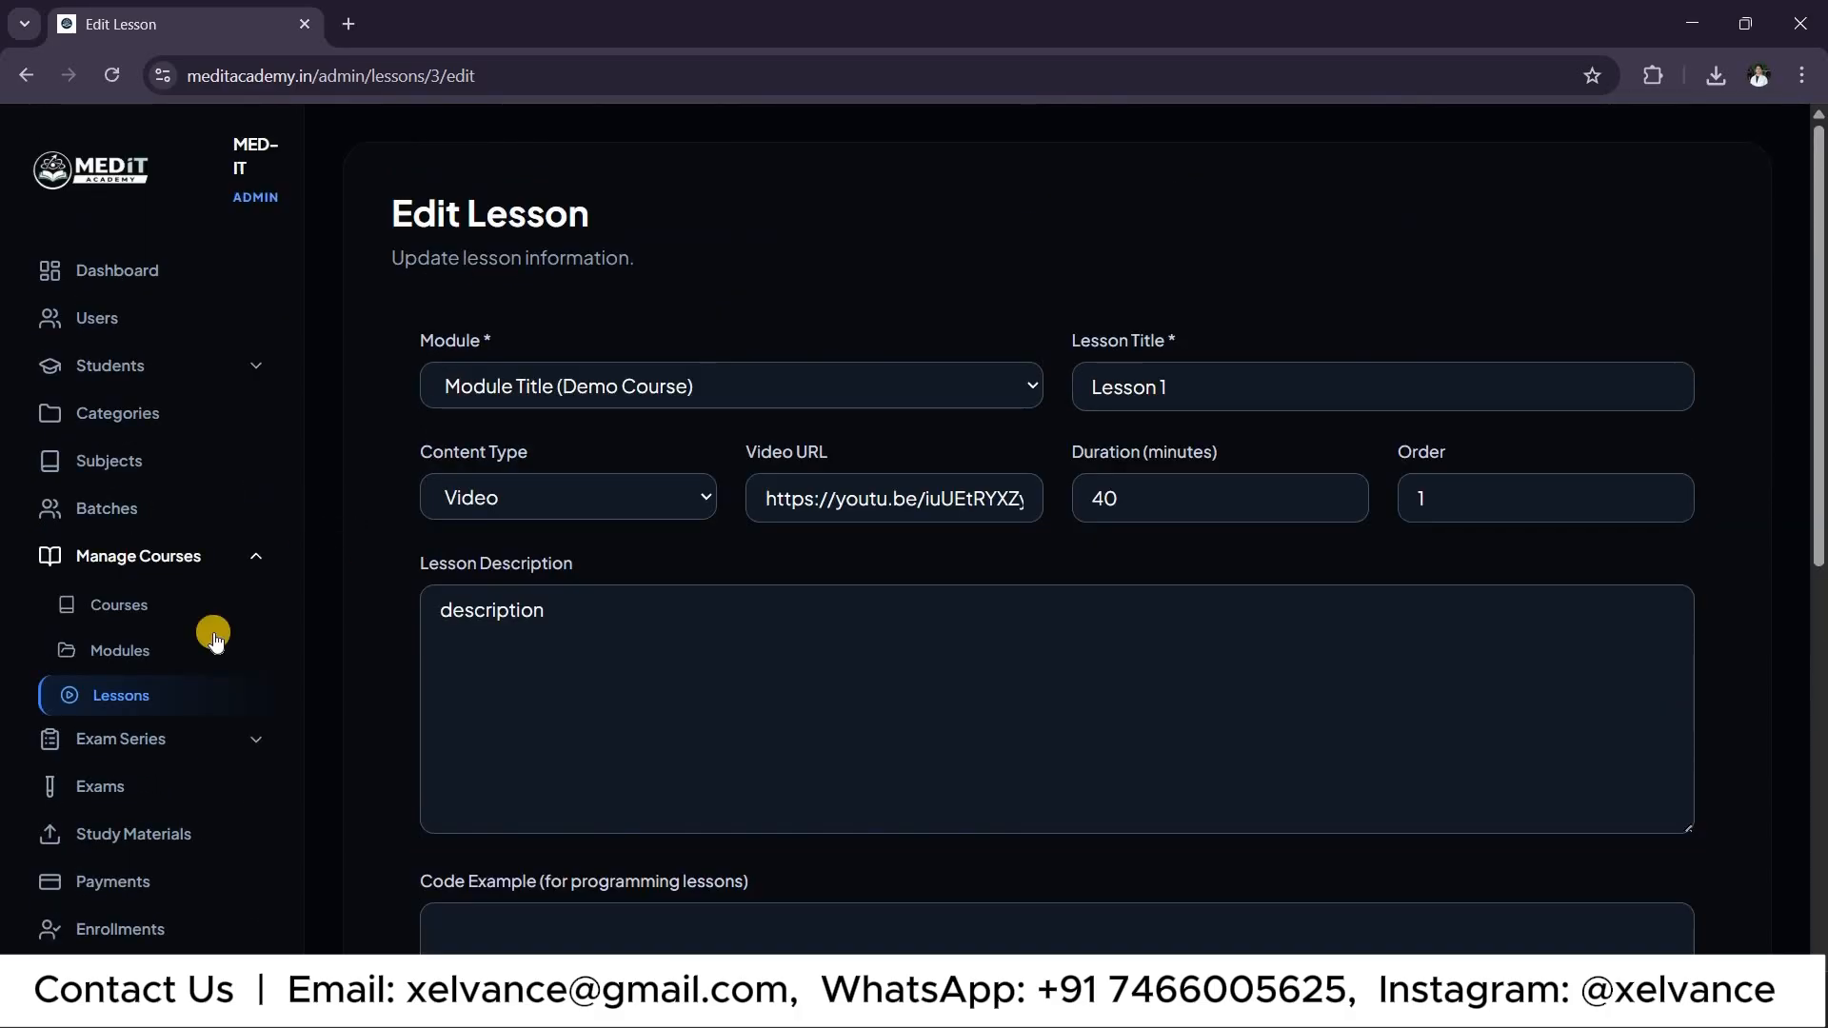
{"action": "scroll", "coordinate": [1086, 681], "scroll_direction": "left", "scroll_amount": 5}
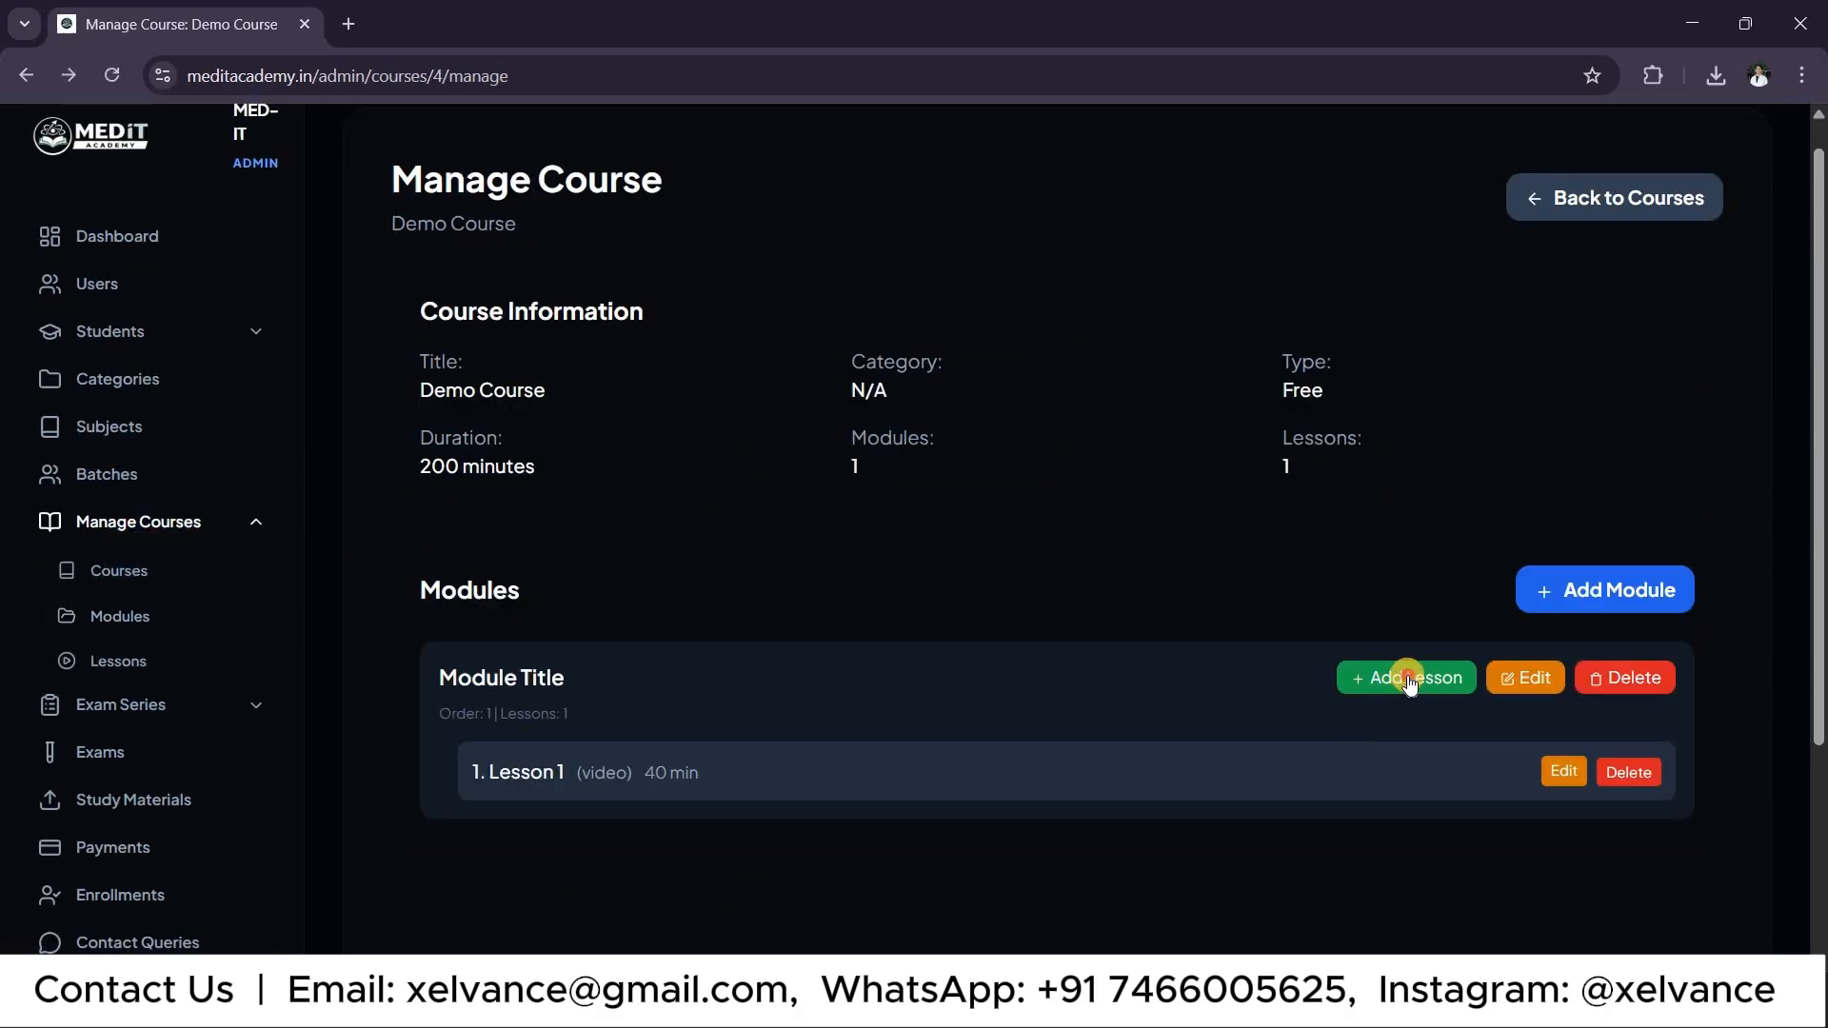
{"action": "left_click", "coordinate": [1409, 678]}
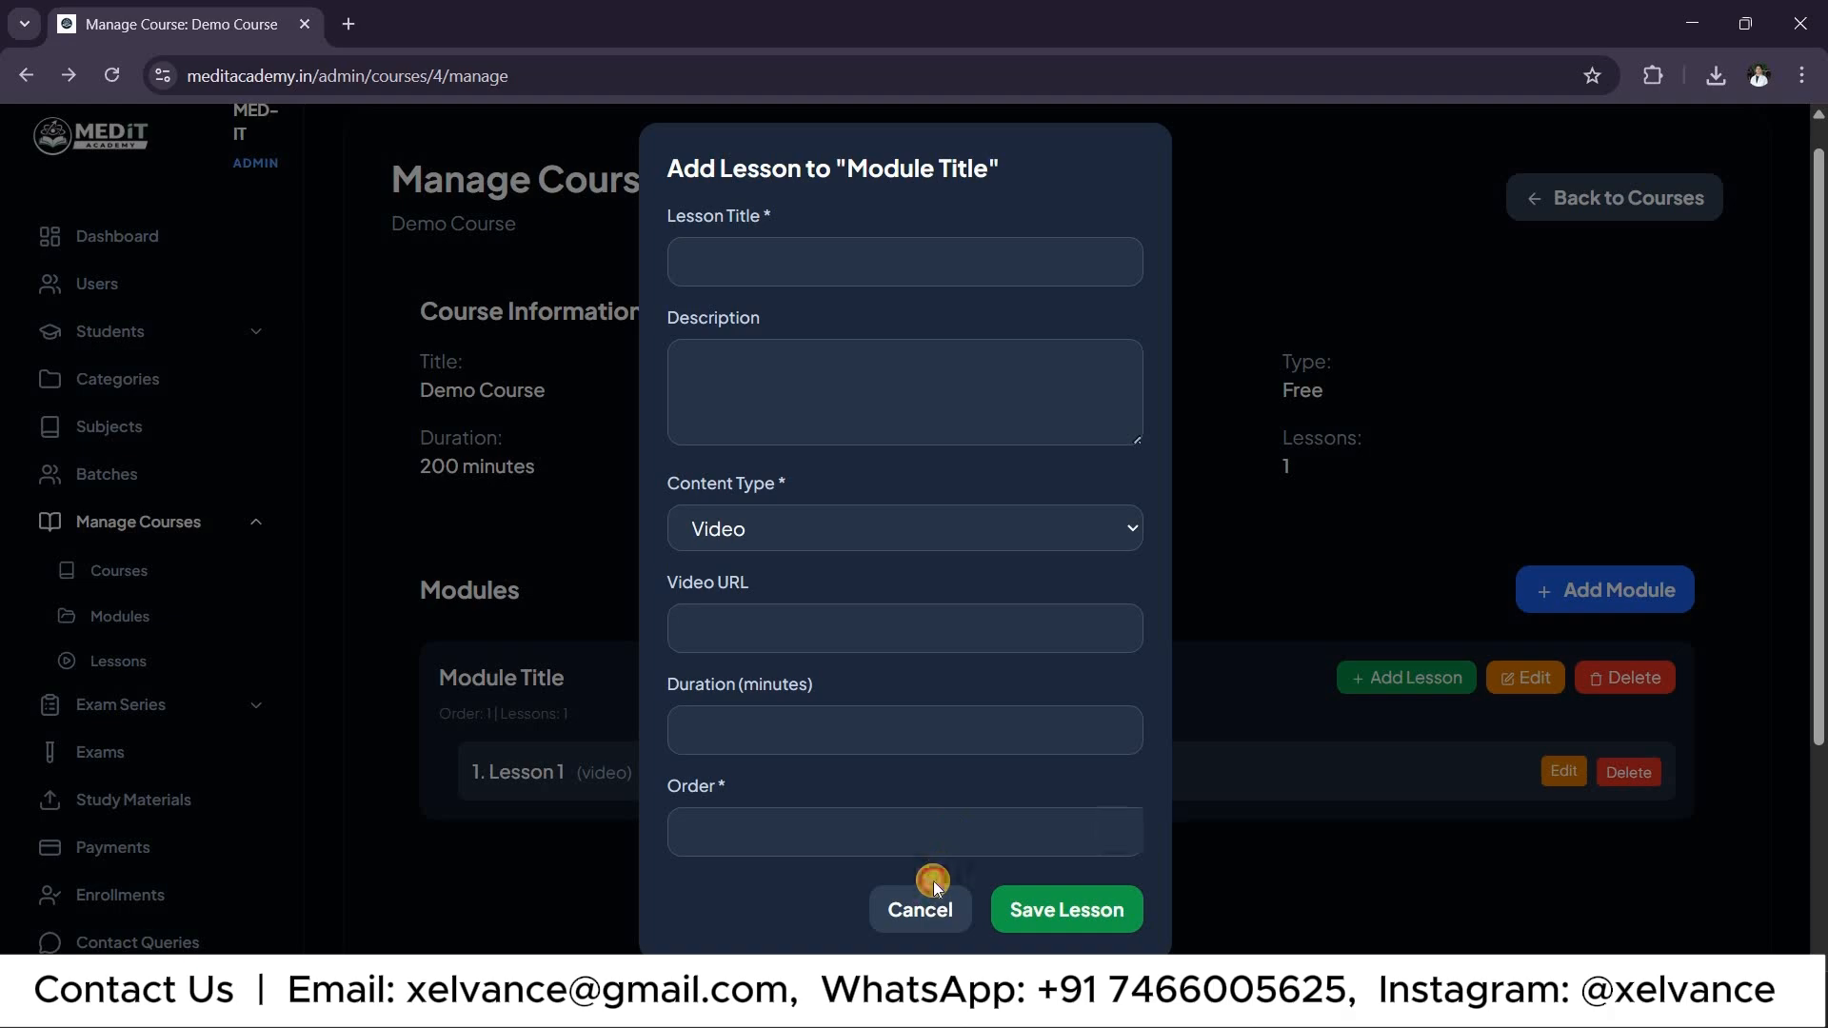
{"action": "left_click", "coordinate": [933, 885]}
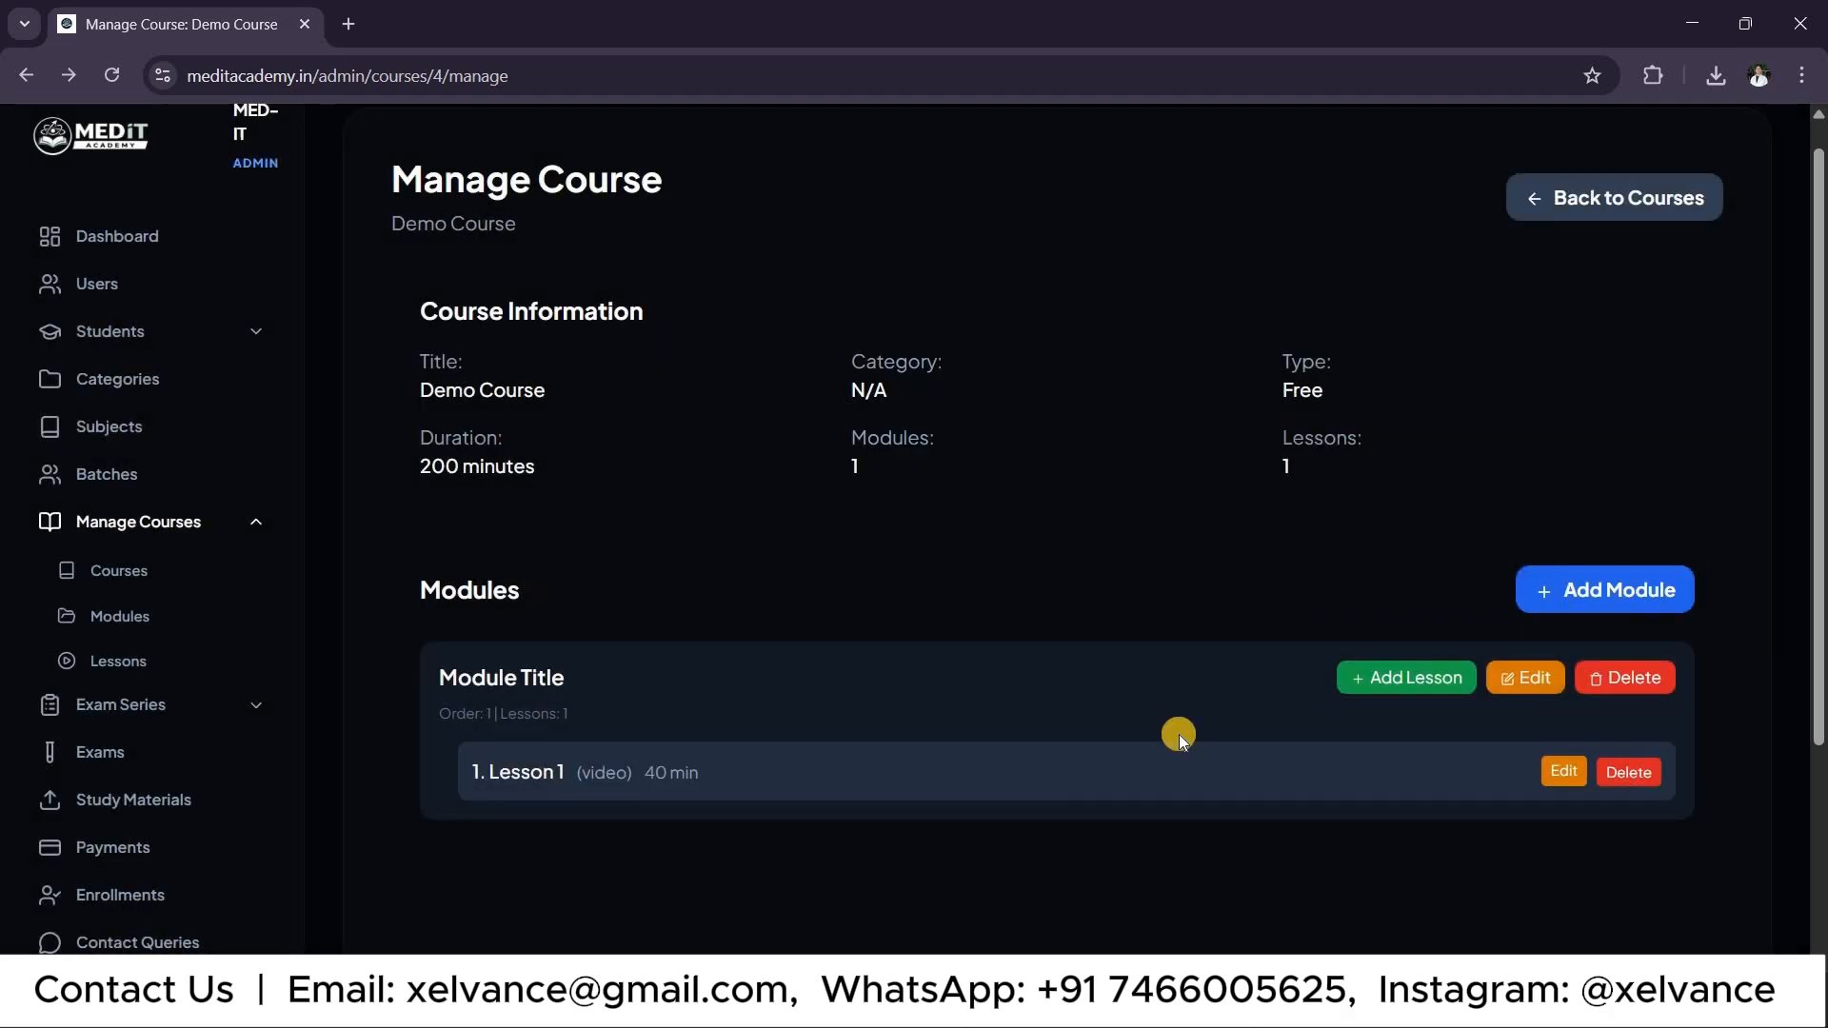
{"action": "scroll", "coordinate": [1178, 737], "scroll_direction": "down", "scroll_amount": 1}
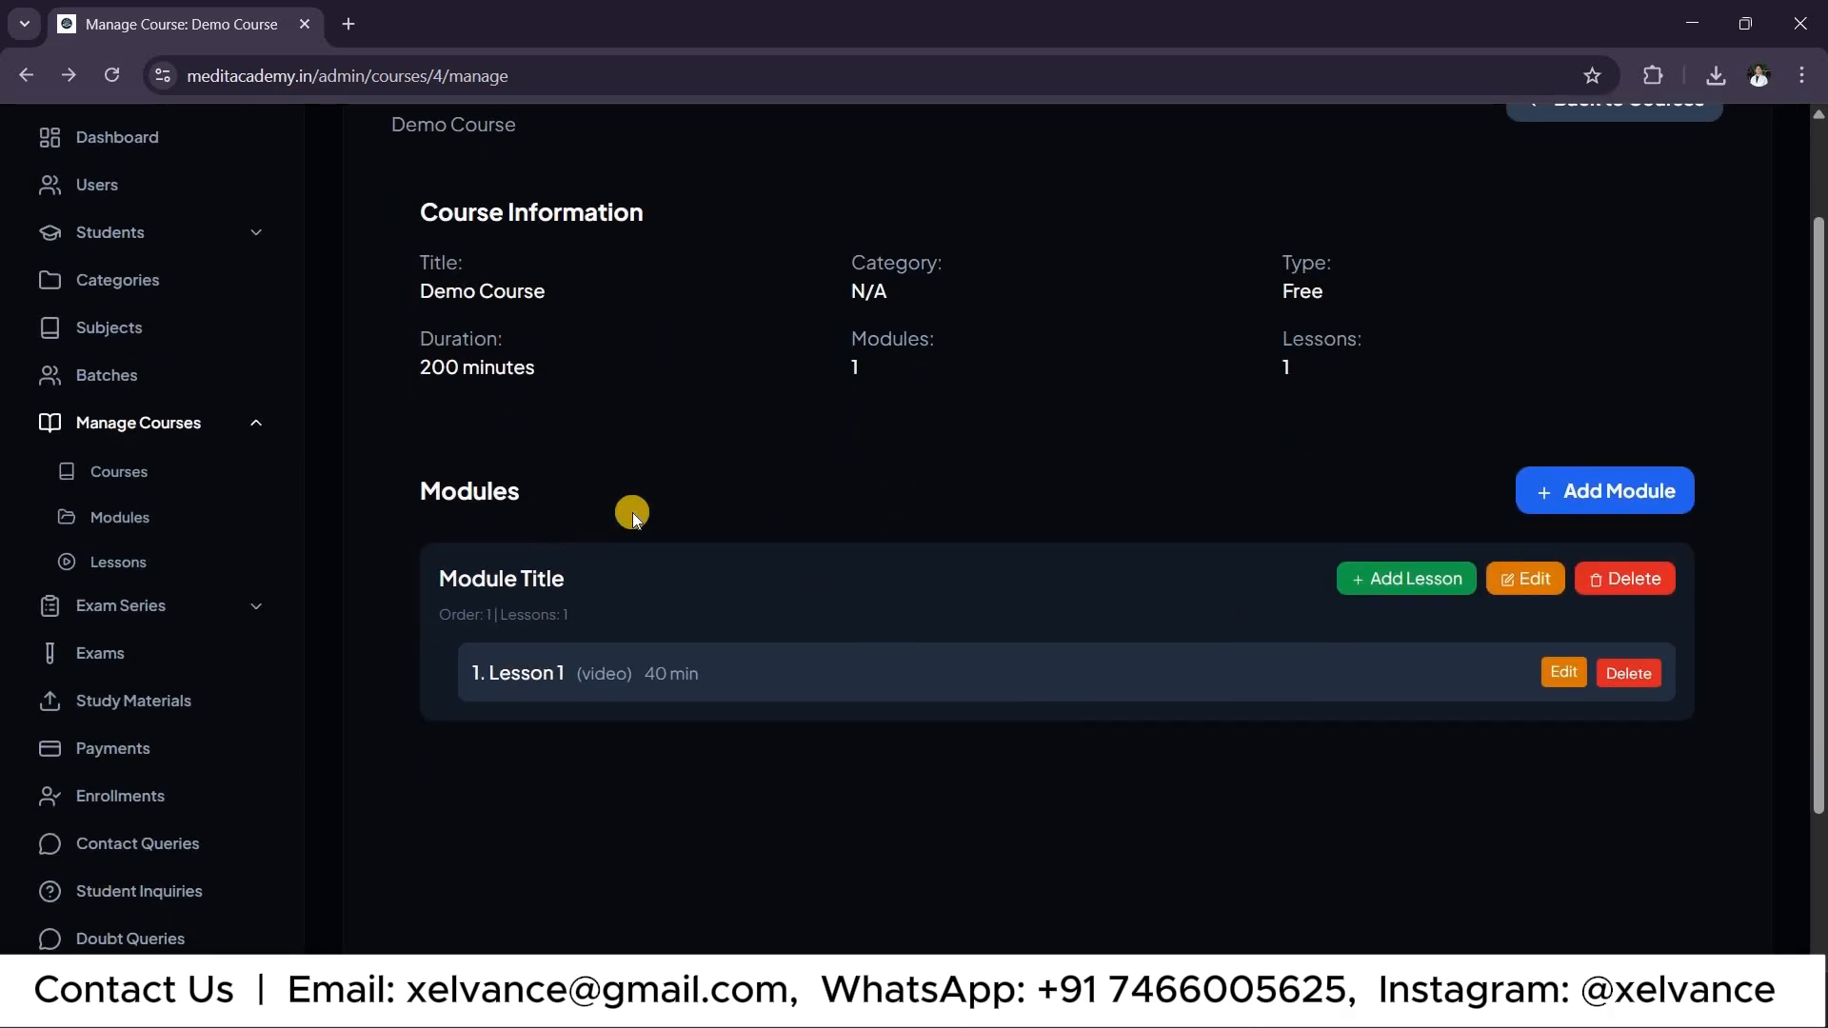
{"action": "scroll", "coordinate": [894, 497], "scroll_direction": "up", "scroll_amount": 1}
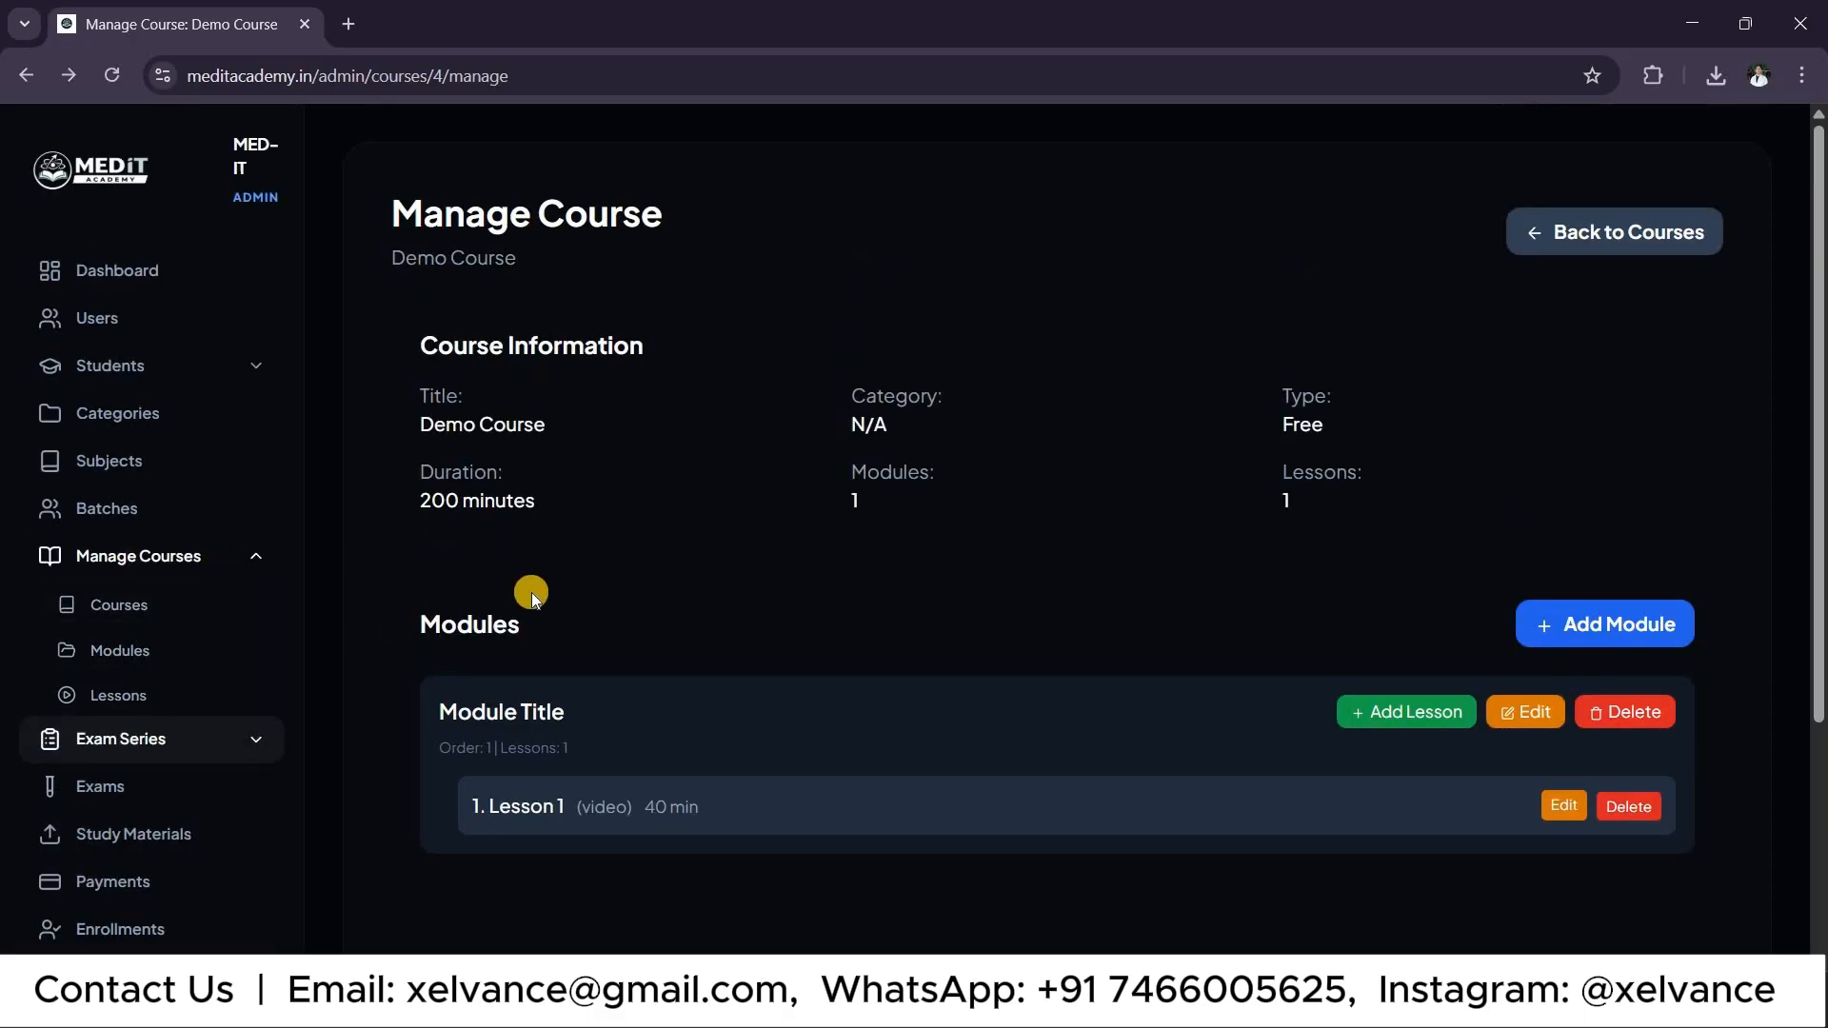
{"action": "scroll", "coordinate": [1026, 596], "scroll_direction": "down", "scroll_amount": 3}
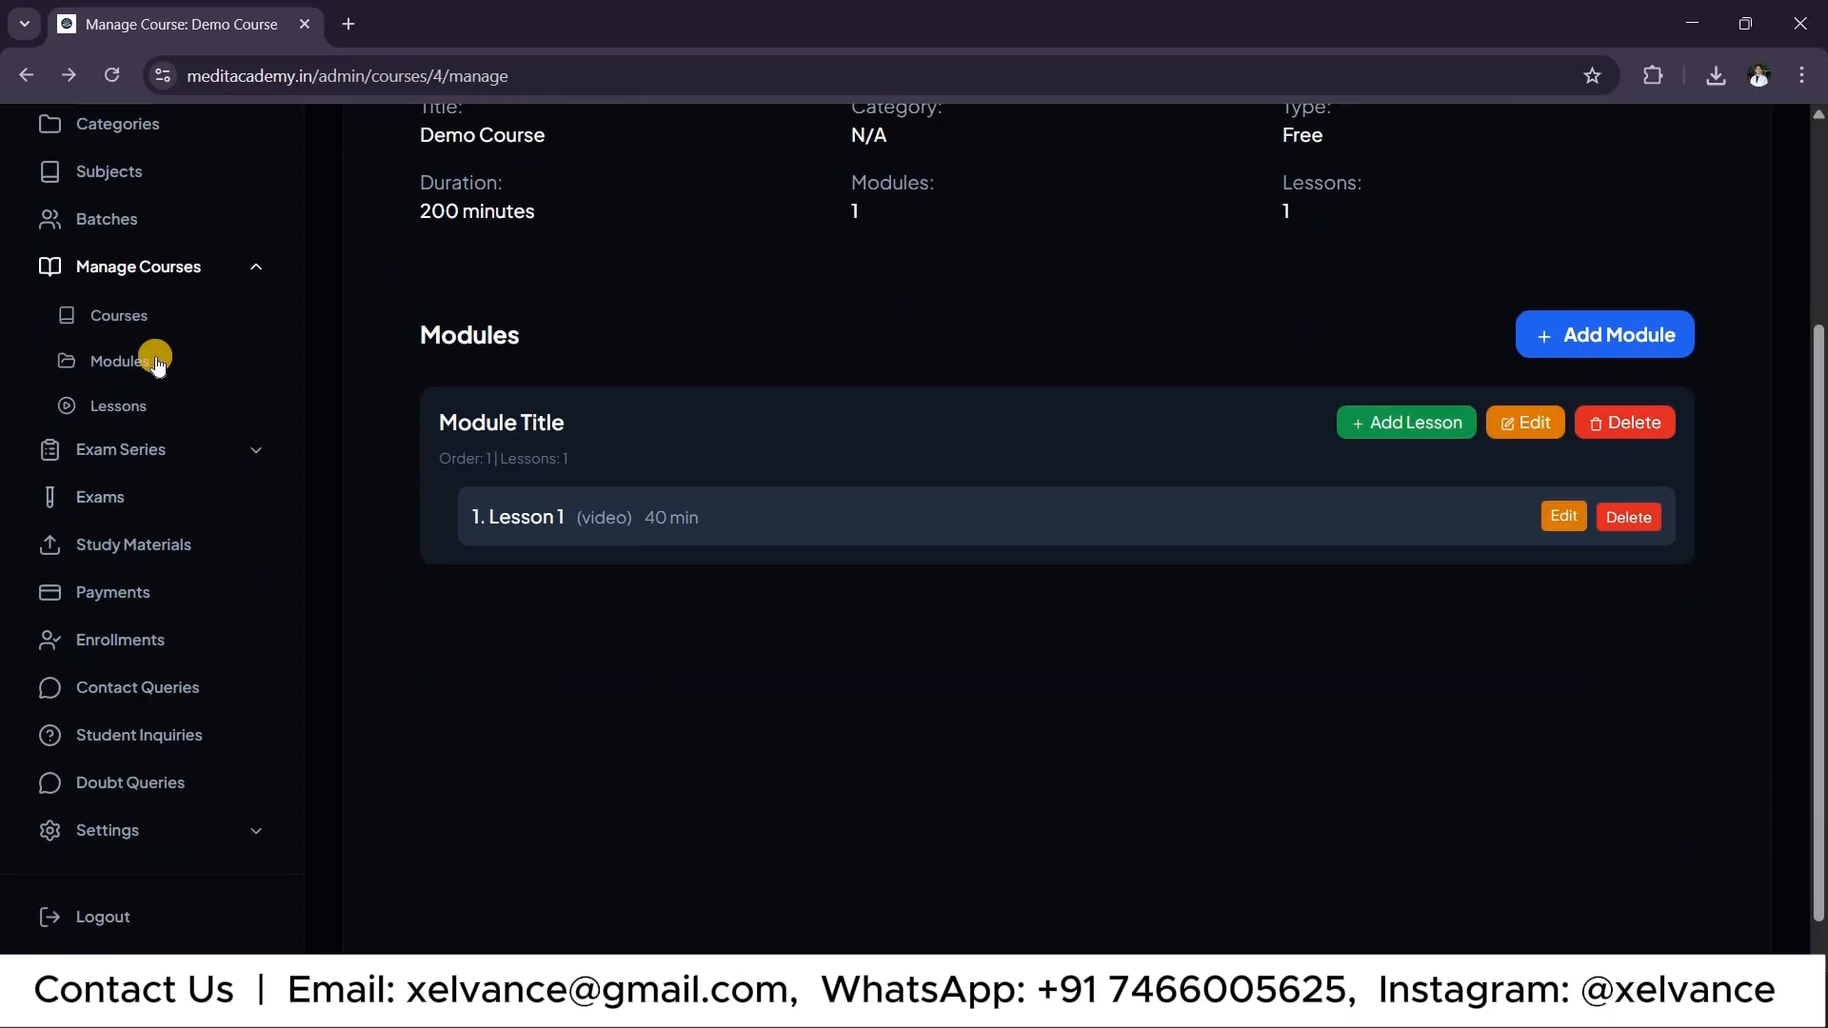
Set Demo Course back to not completed via Mark Incomplete, then go to Modules management.
{"action": "left_click", "coordinate": [148, 315]}
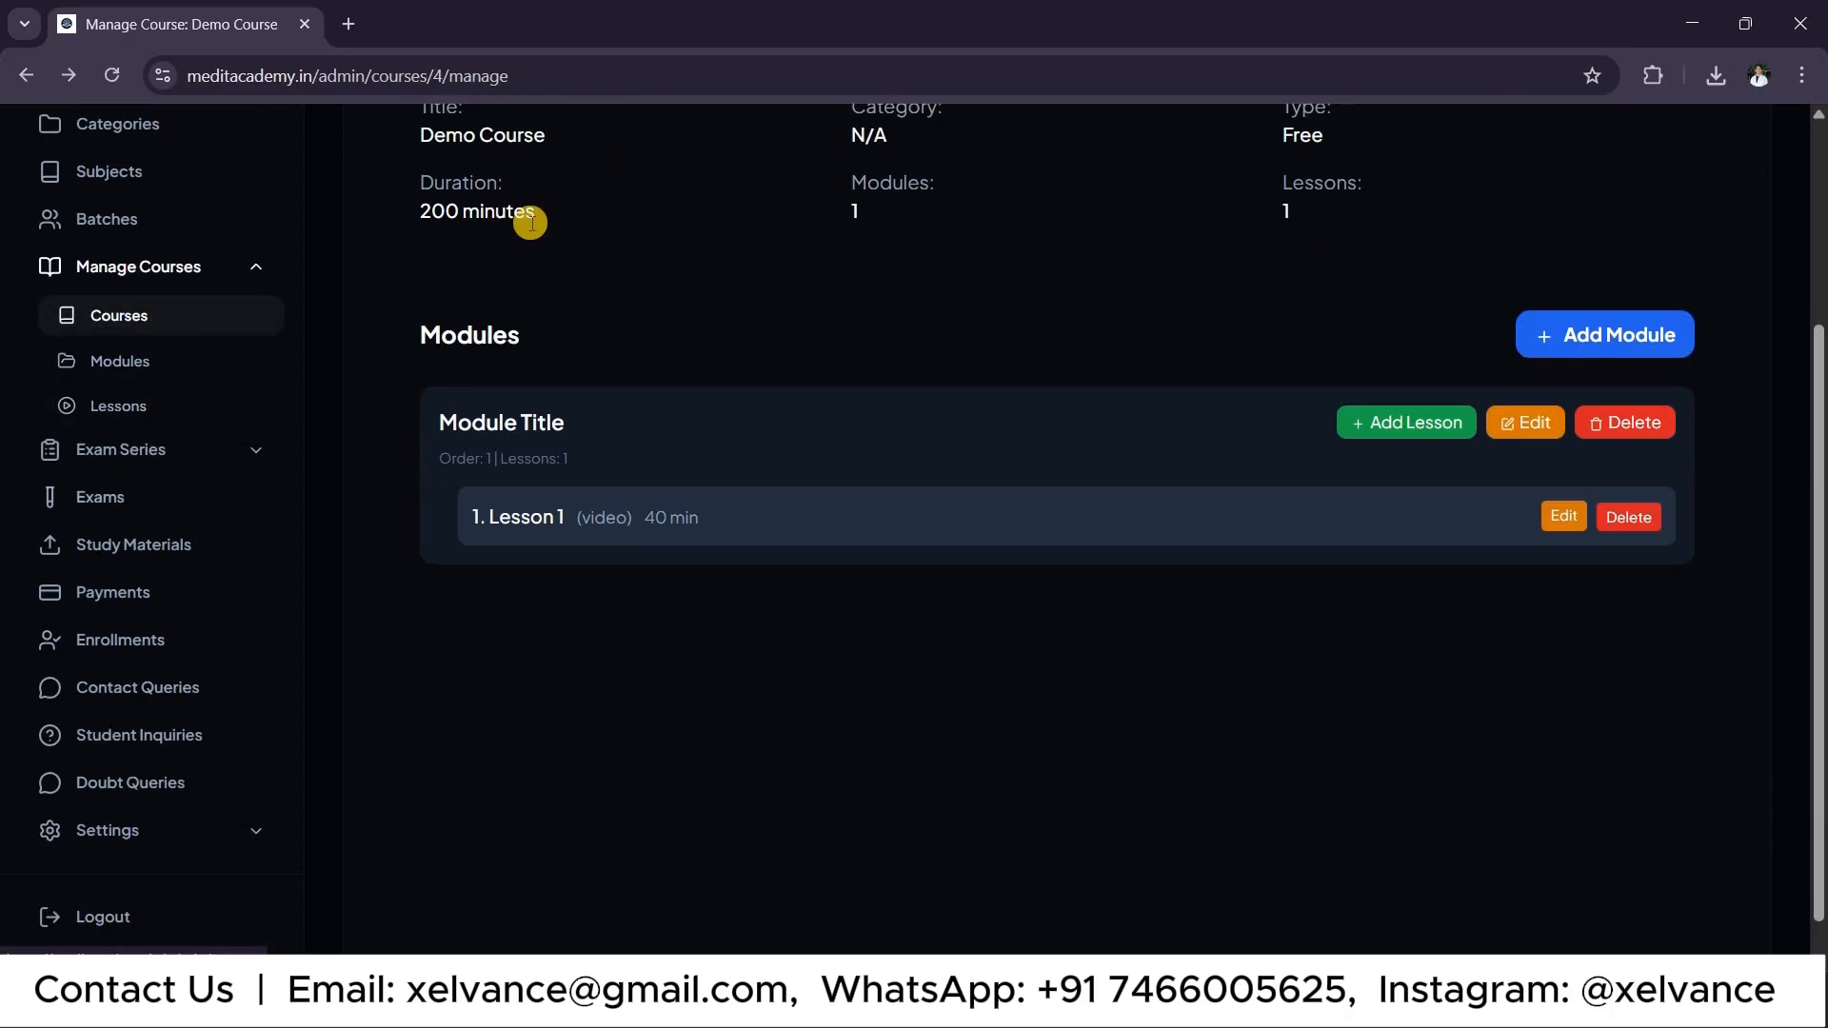
{"action": "scroll", "coordinate": [1158, 512], "scroll_direction": "right", "scroll_amount": 5}
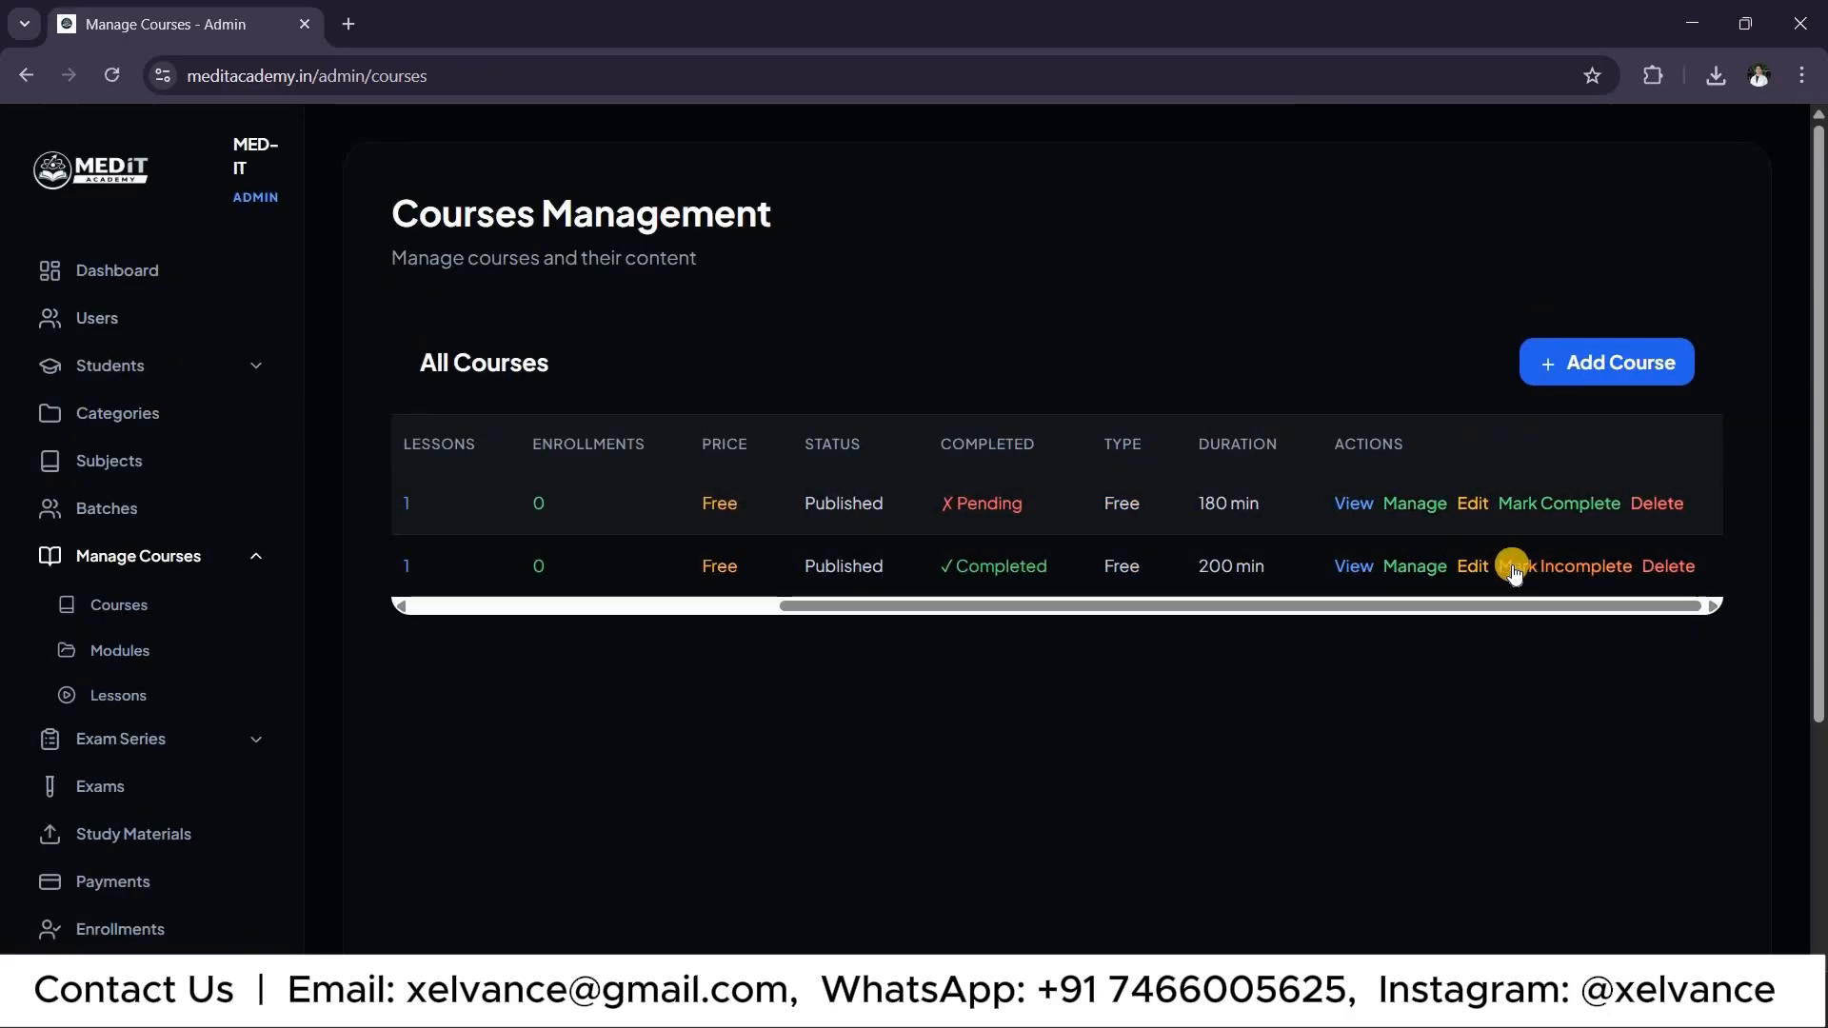
{"action": "left_click", "coordinate": [1564, 567]}
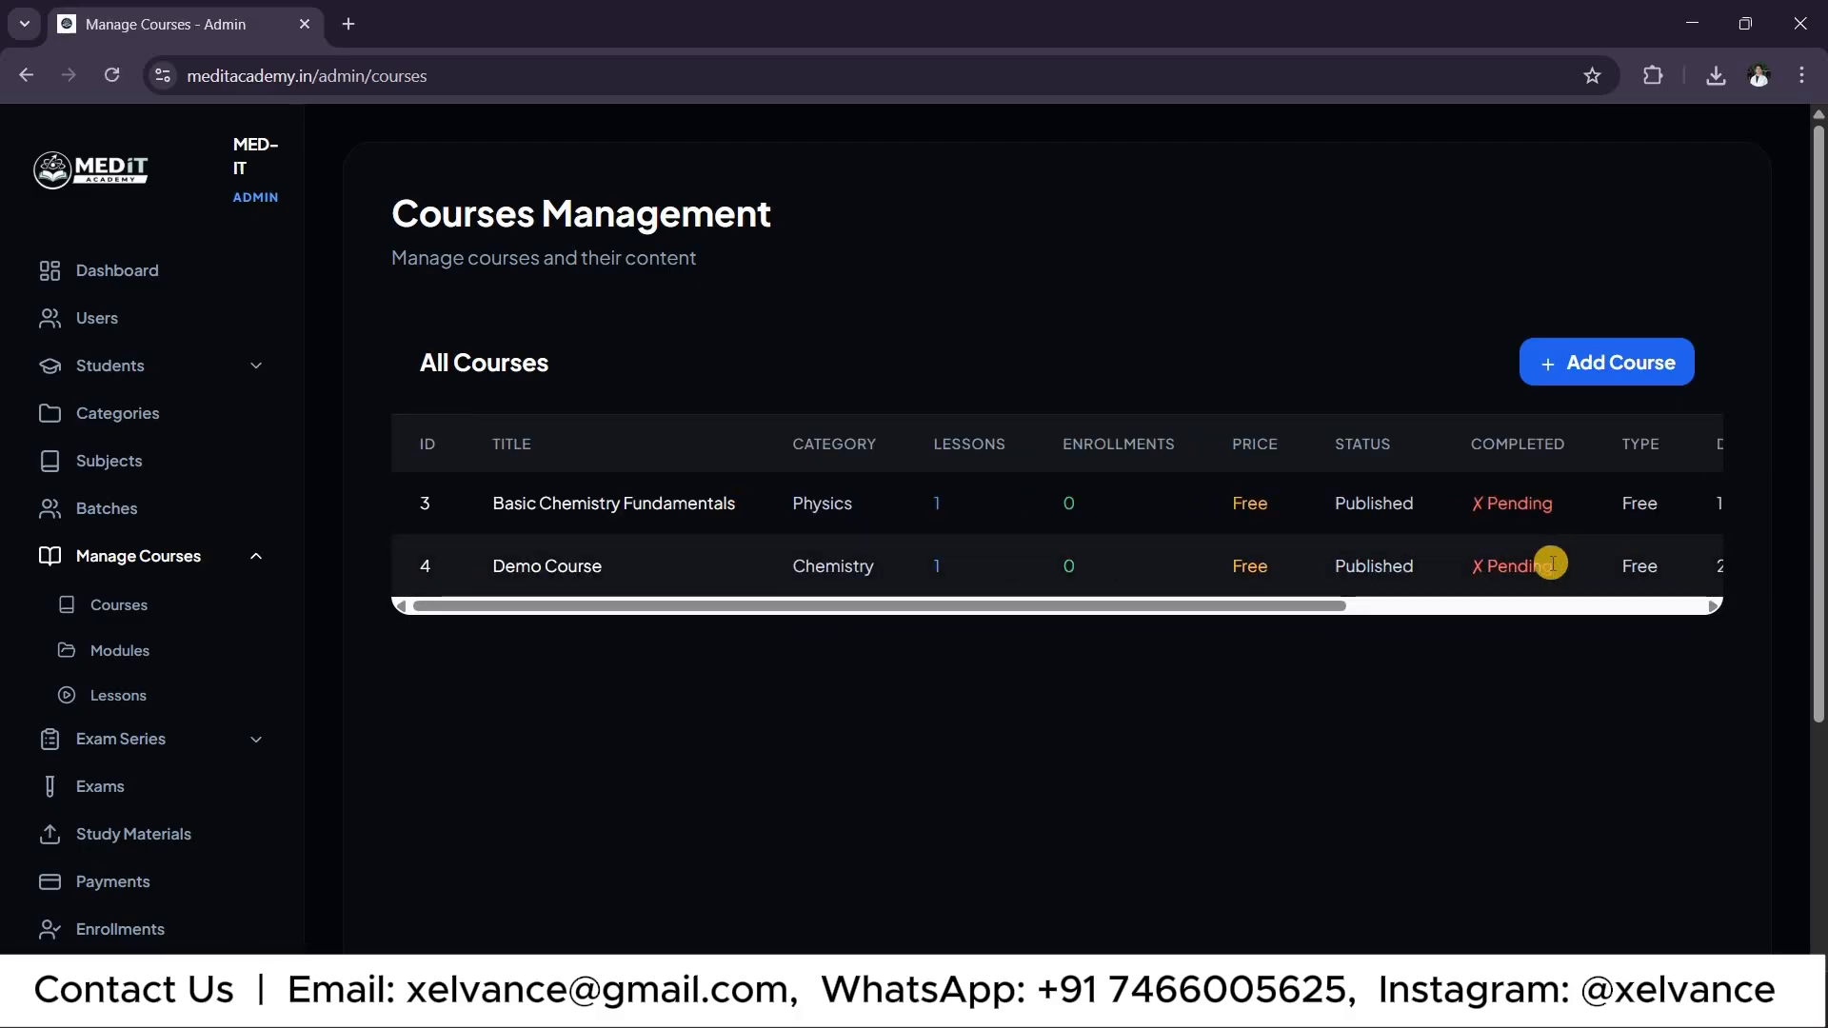
{"action": "scroll", "coordinate": [1552, 564], "scroll_direction": "right", "scroll_amount": 5}
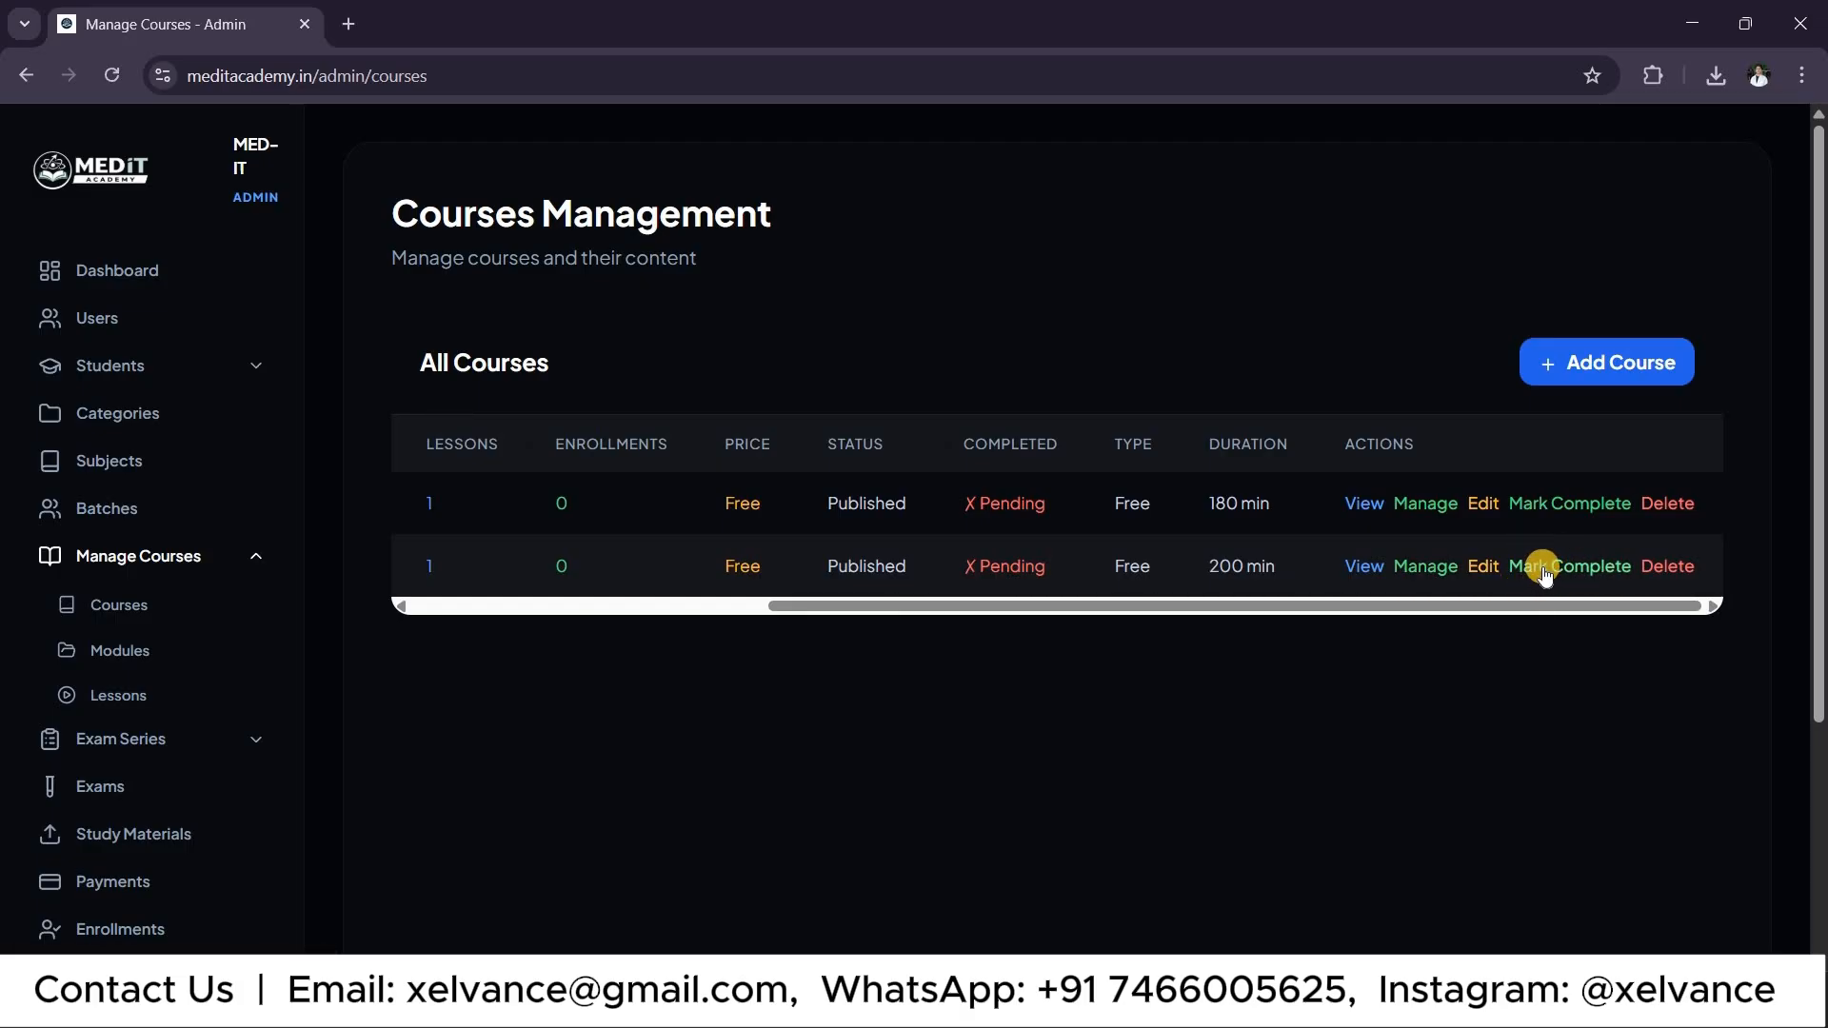
{"action": "left_click", "coordinate": [969, 446]}
{"action": "left_click", "coordinate": [1064, 444]}
{"action": "double_click", "coordinate": [1065, 443]}
{"action": "double_click", "coordinate": [991, 440]}
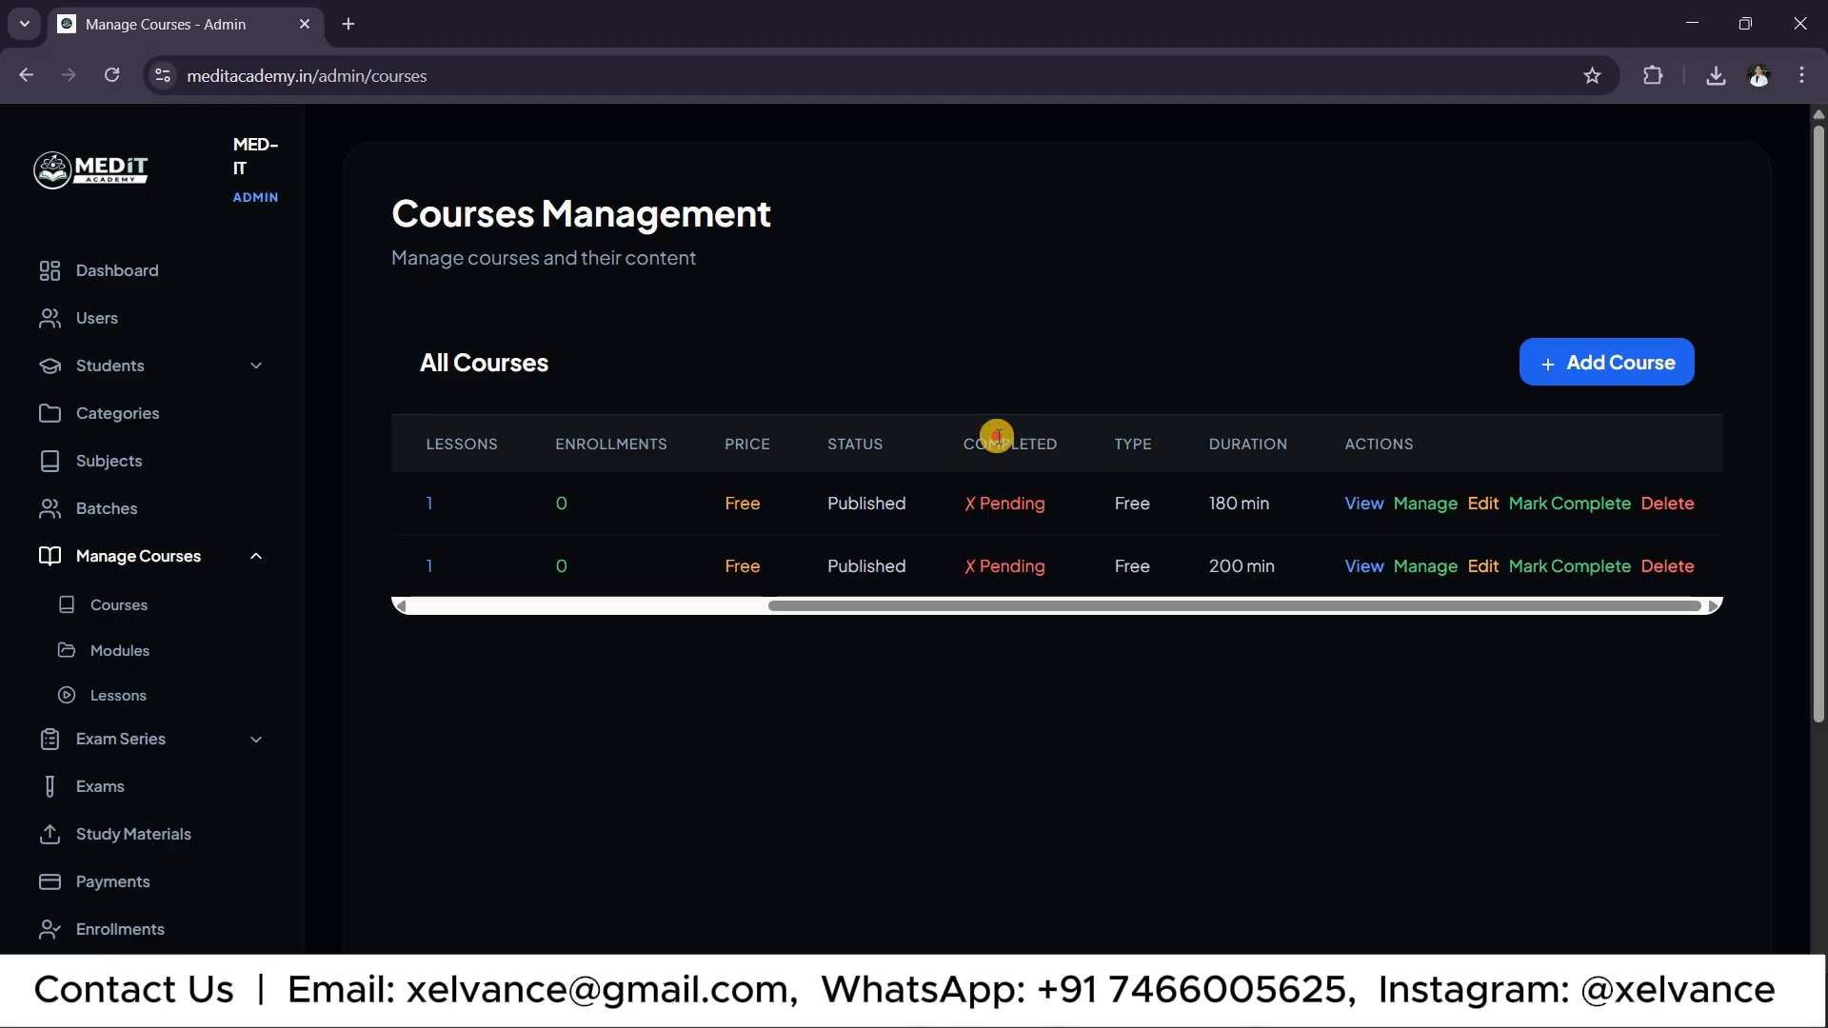
{"action": "left_click", "coordinate": [153, 657]}
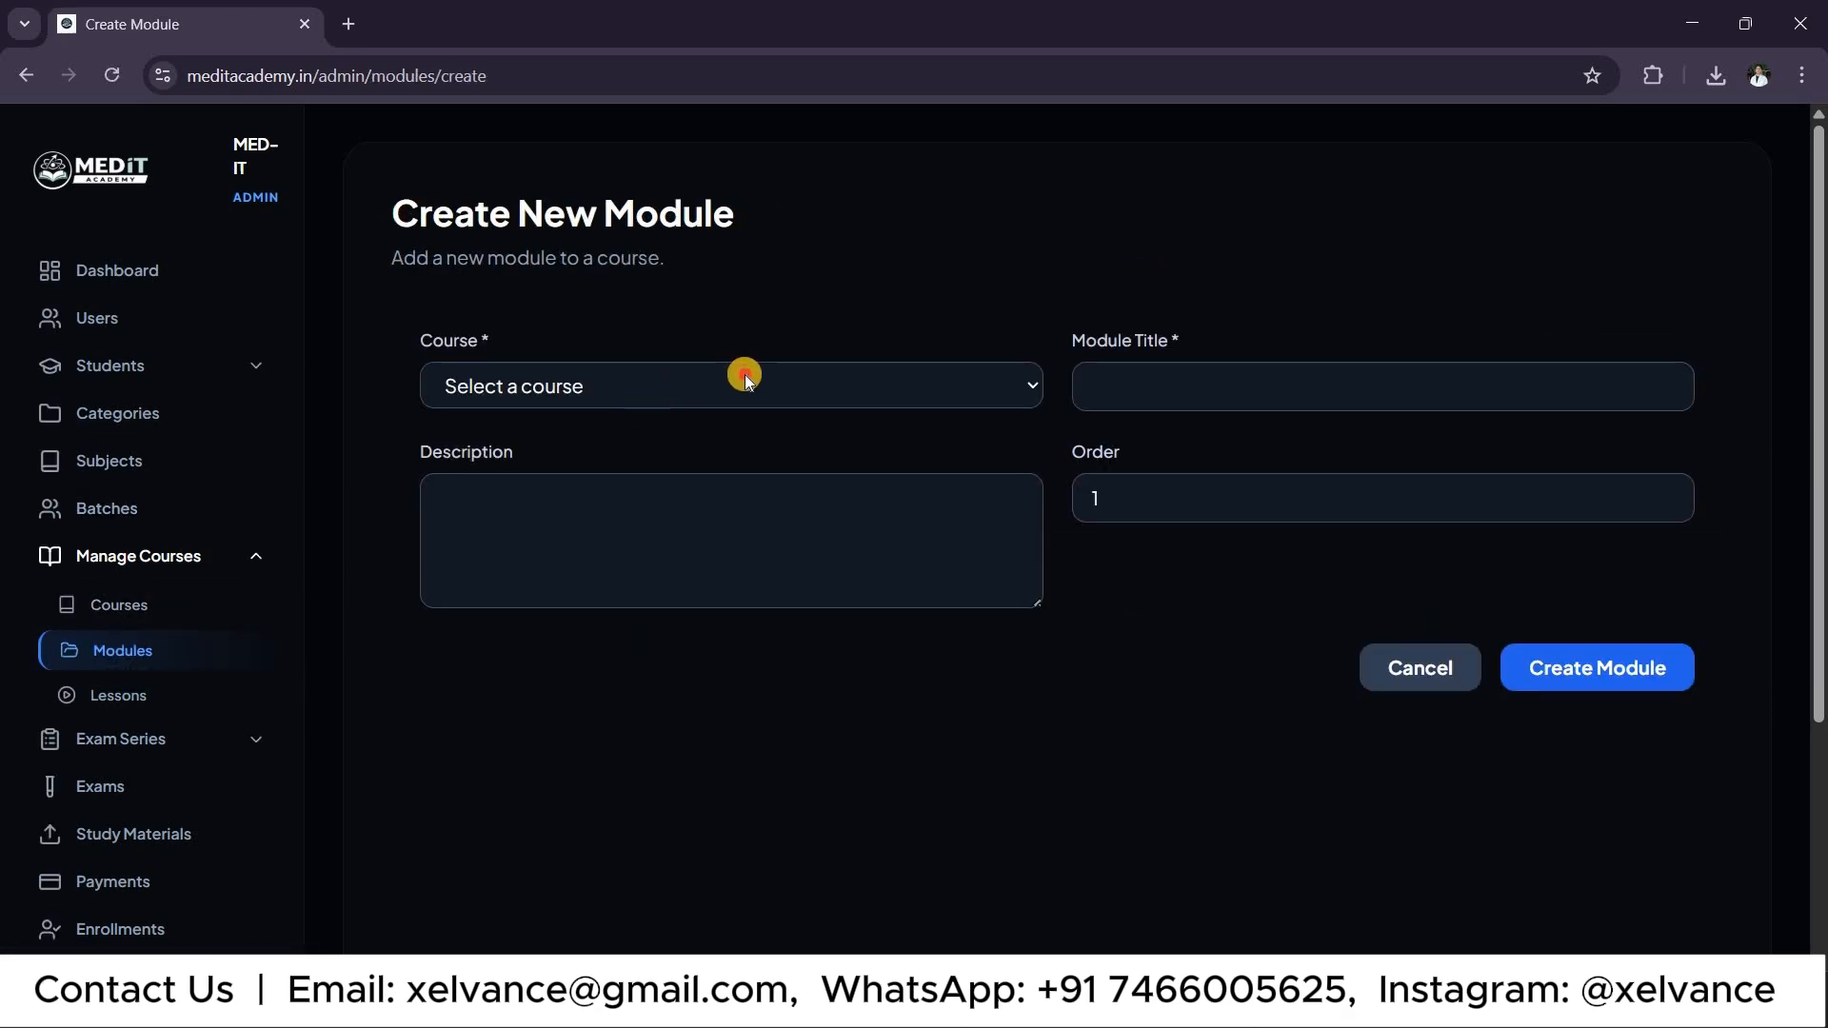
Try the new-module form with Basic Chemistry Fundamentals and the new-lesson form with Module 1.
{"action": "left_click", "coordinate": [745, 374]}
{"action": "left_click", "coordinate": [643, 463]}
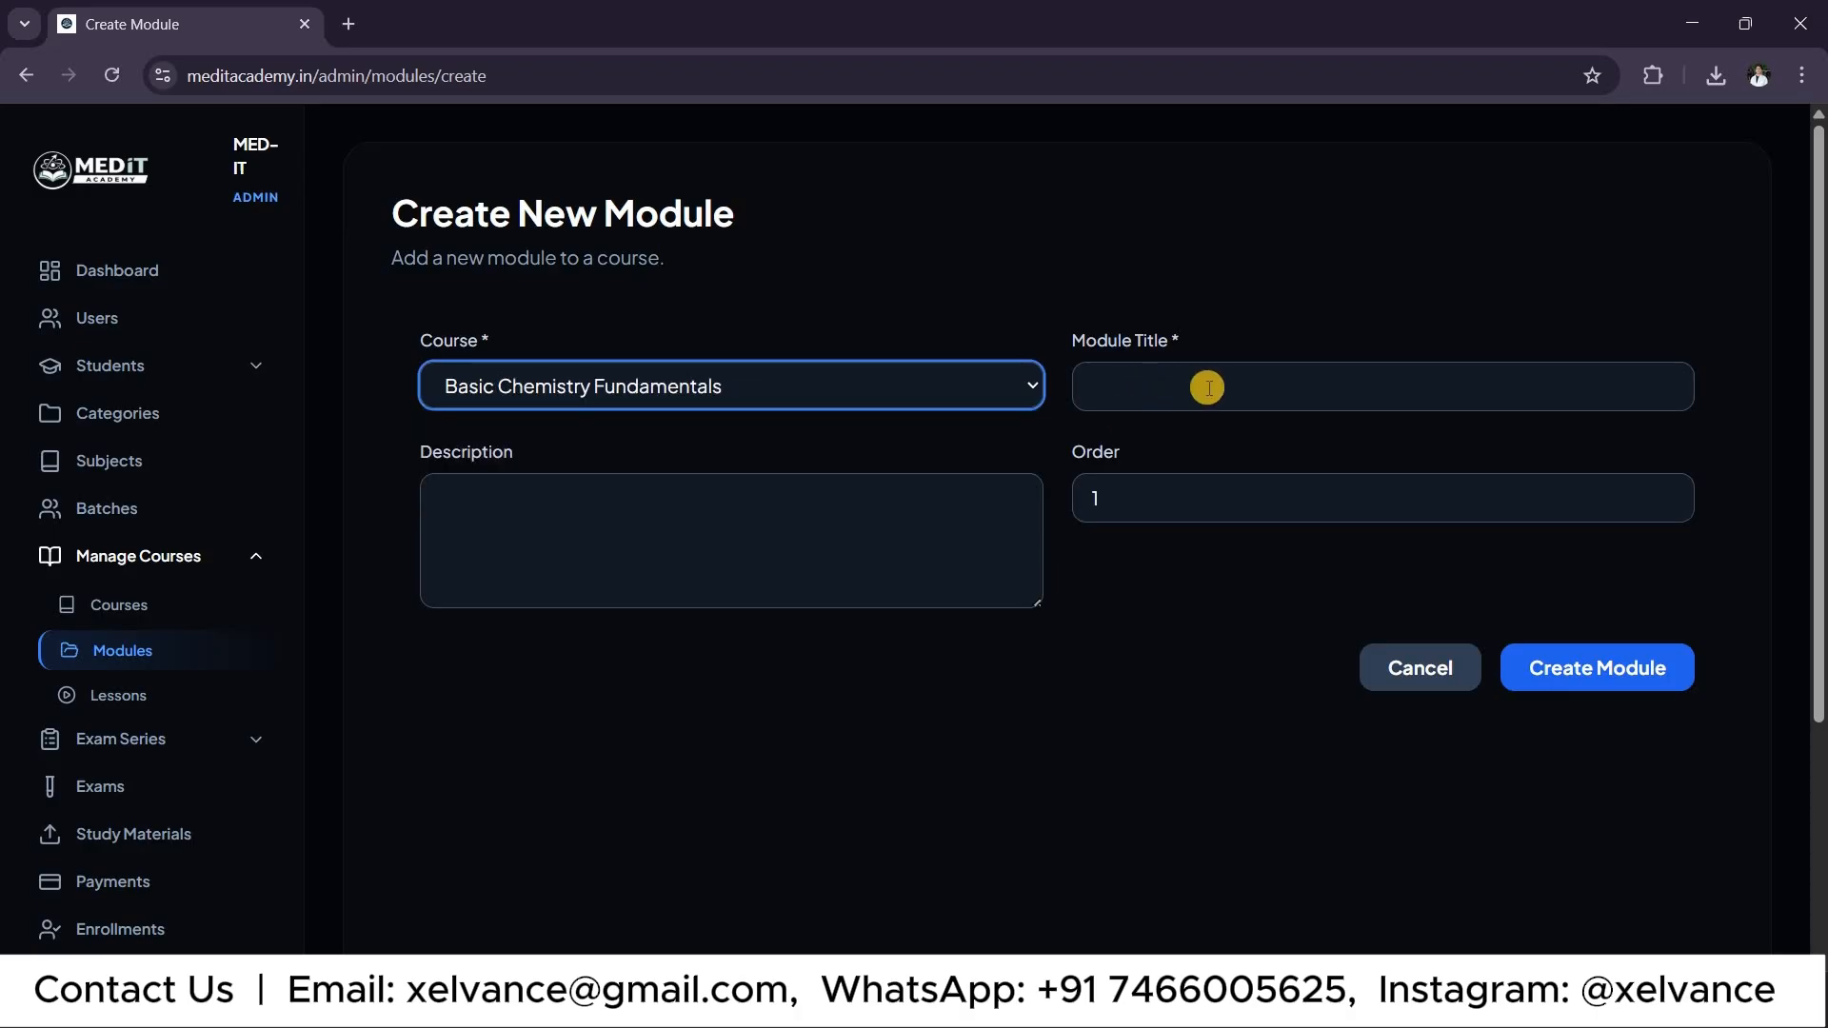
{"action": "left_click", "coordinate": [69, 696]}
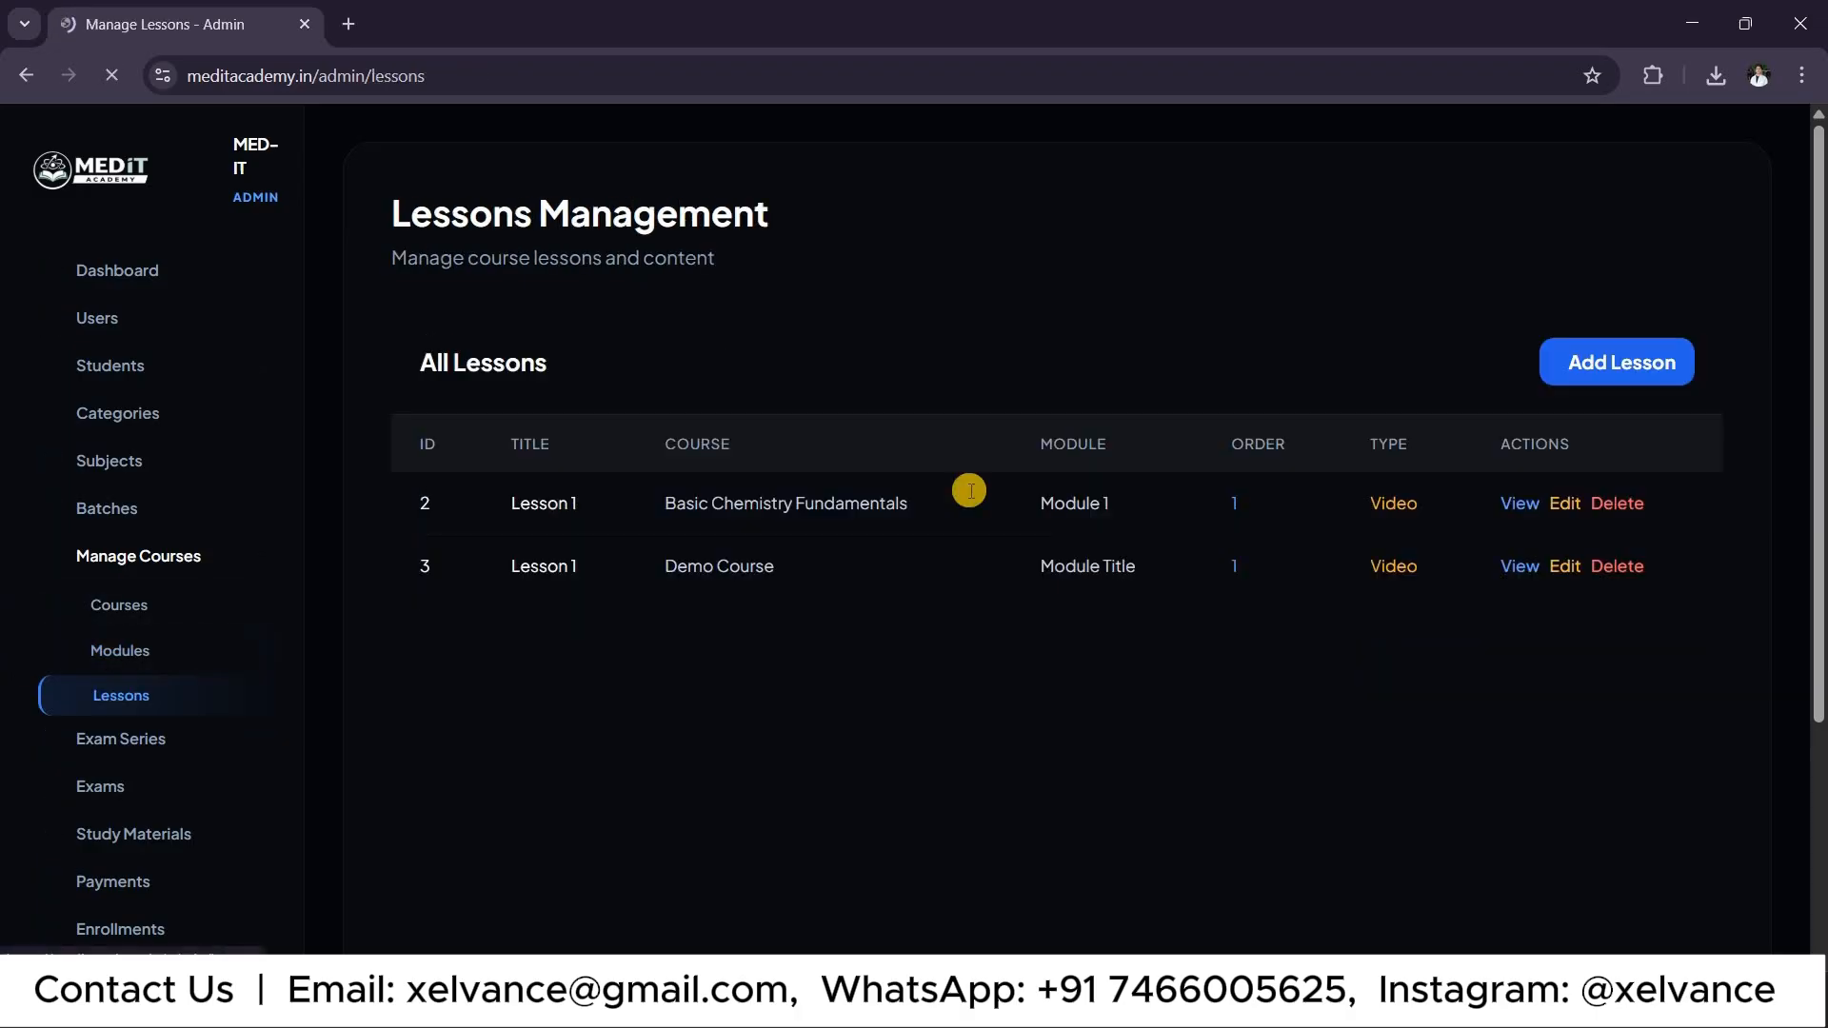
{"action": "left_click", "coordinate": [1536, 366]}
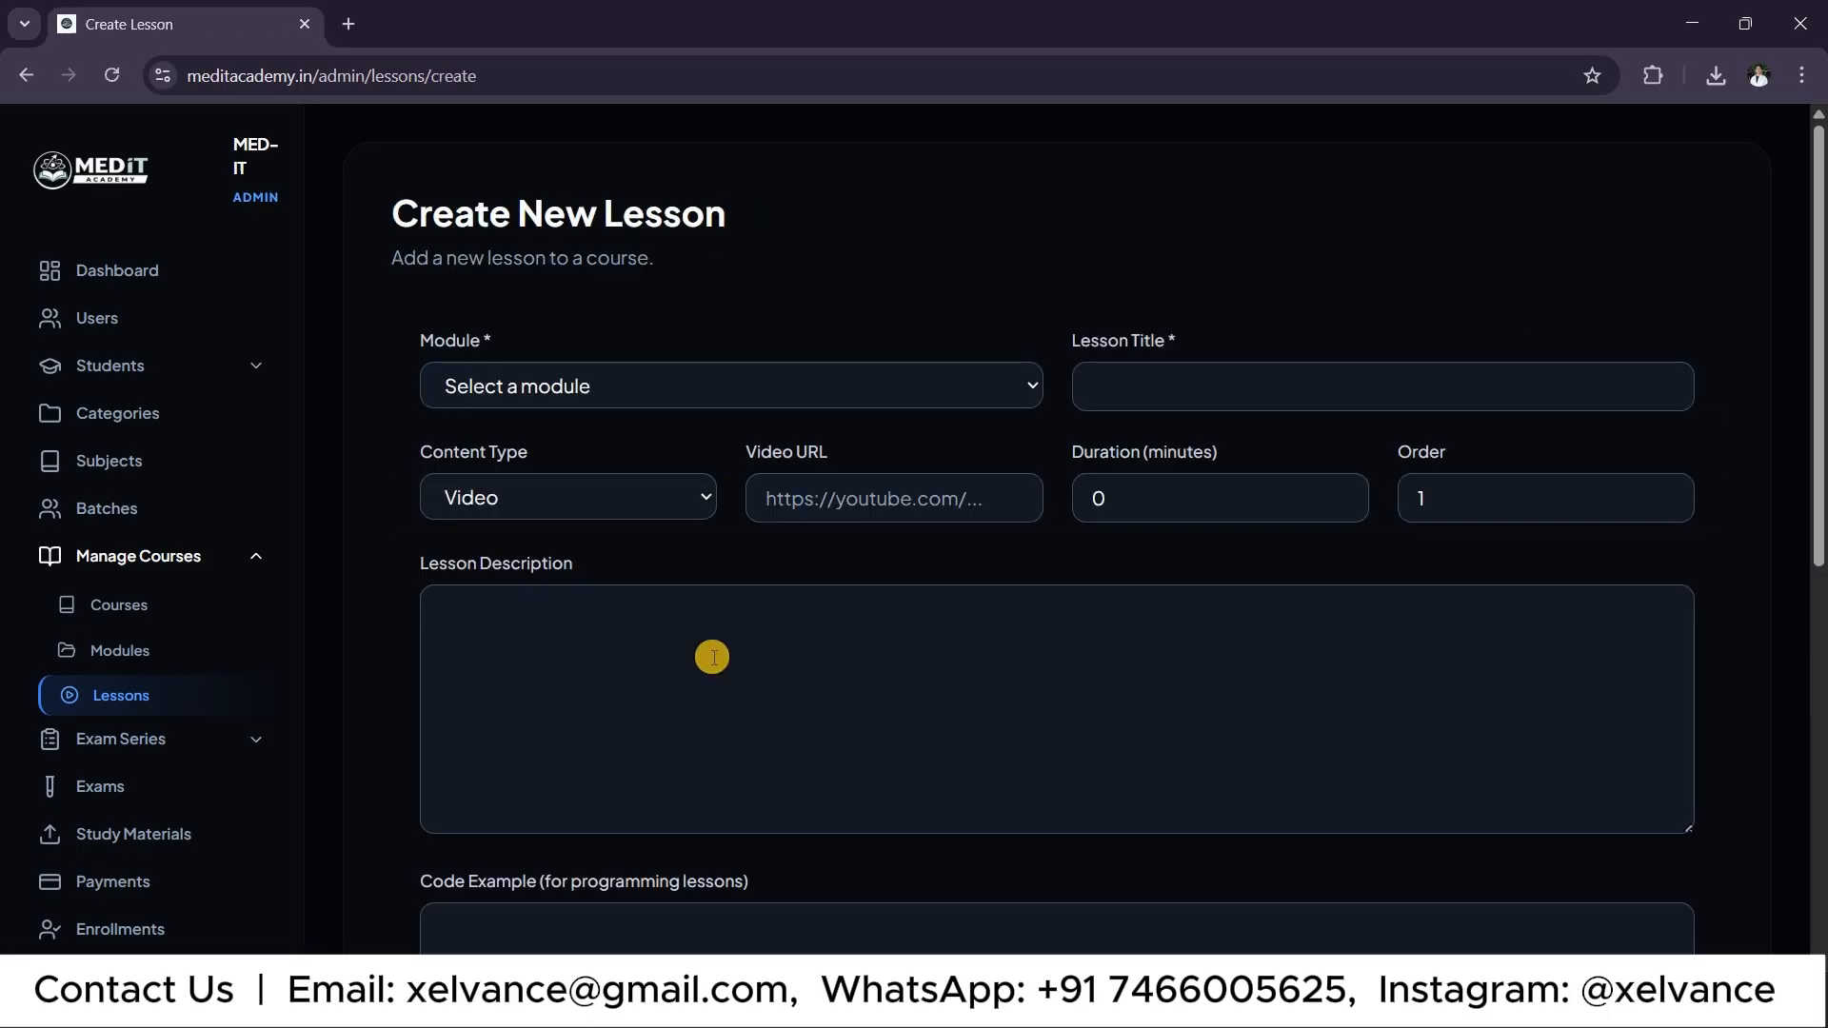
{"action": "scroll", "coordinate": [710, 653], "scroll_direction": "down", "scroll_amount": 5}
{"action": "scroll", "coordinate": [507, 524], "scroll_direction": "up", "scroll_amount": 2}
{"action": "scroll", "coordinate": [507, 524], "scroll_direction": "up", "scroll_amount": 1}
{"action": "left_click", "coordinate": [711, 391]}
{"action": "left_click", "coordinate": [630, 457]}
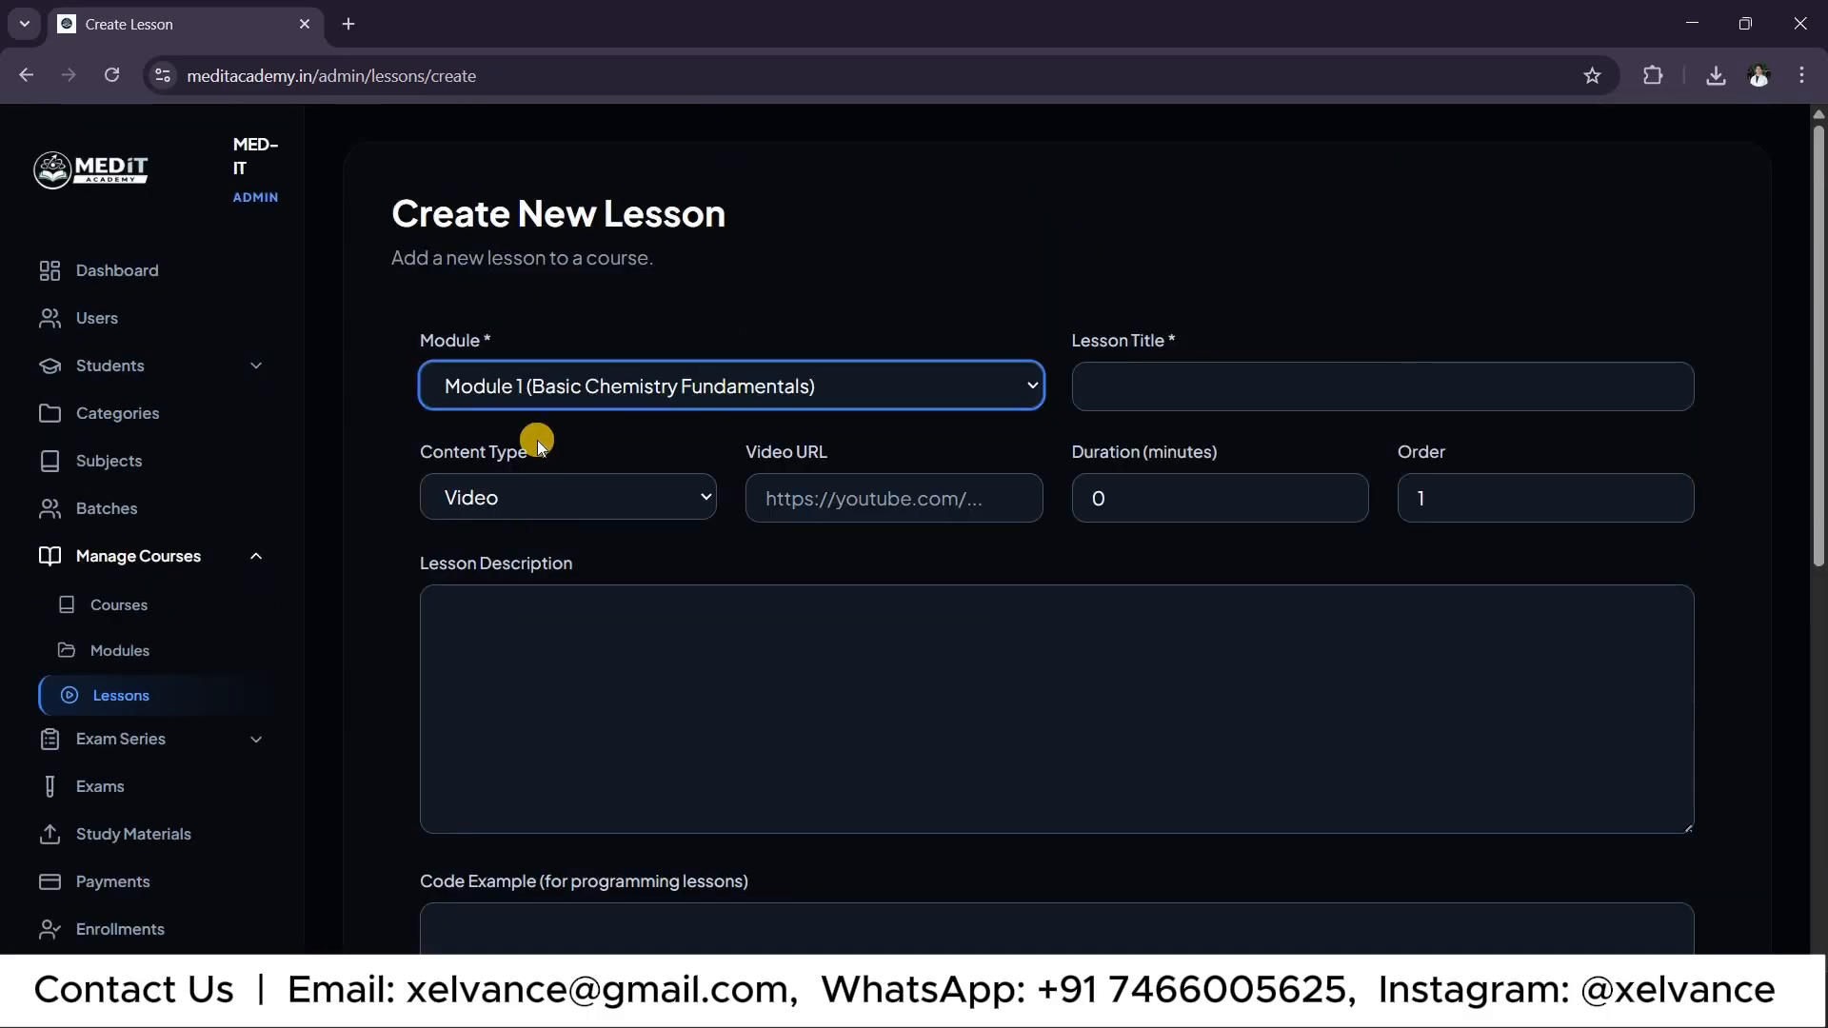
Leave the lesson form and open Demo Course's management page from the courses list.
{"action": "left_click", "coordinate": [124, 647]}
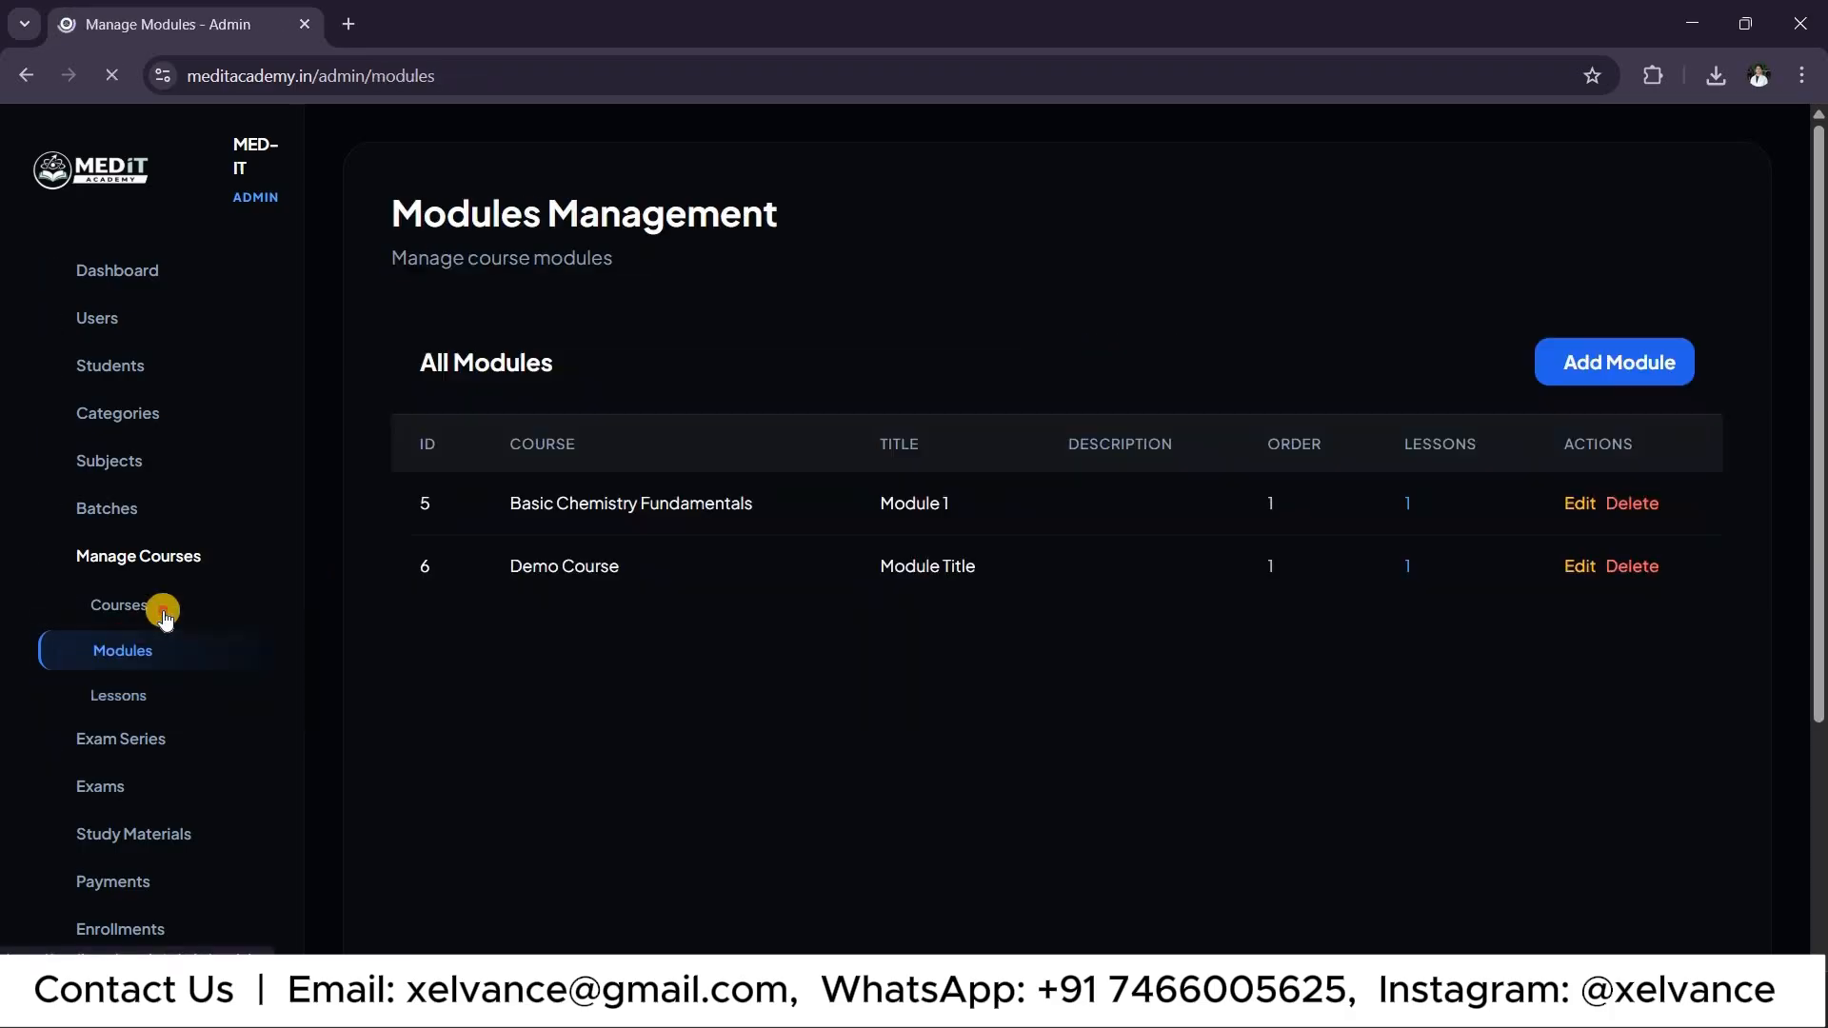
{"action": "left_click", "coordinate": [163, 611]}
{"action": "scroll", "coordinate": [1466, 543], "scroll_direction": "right", "scroll_amount": 5}
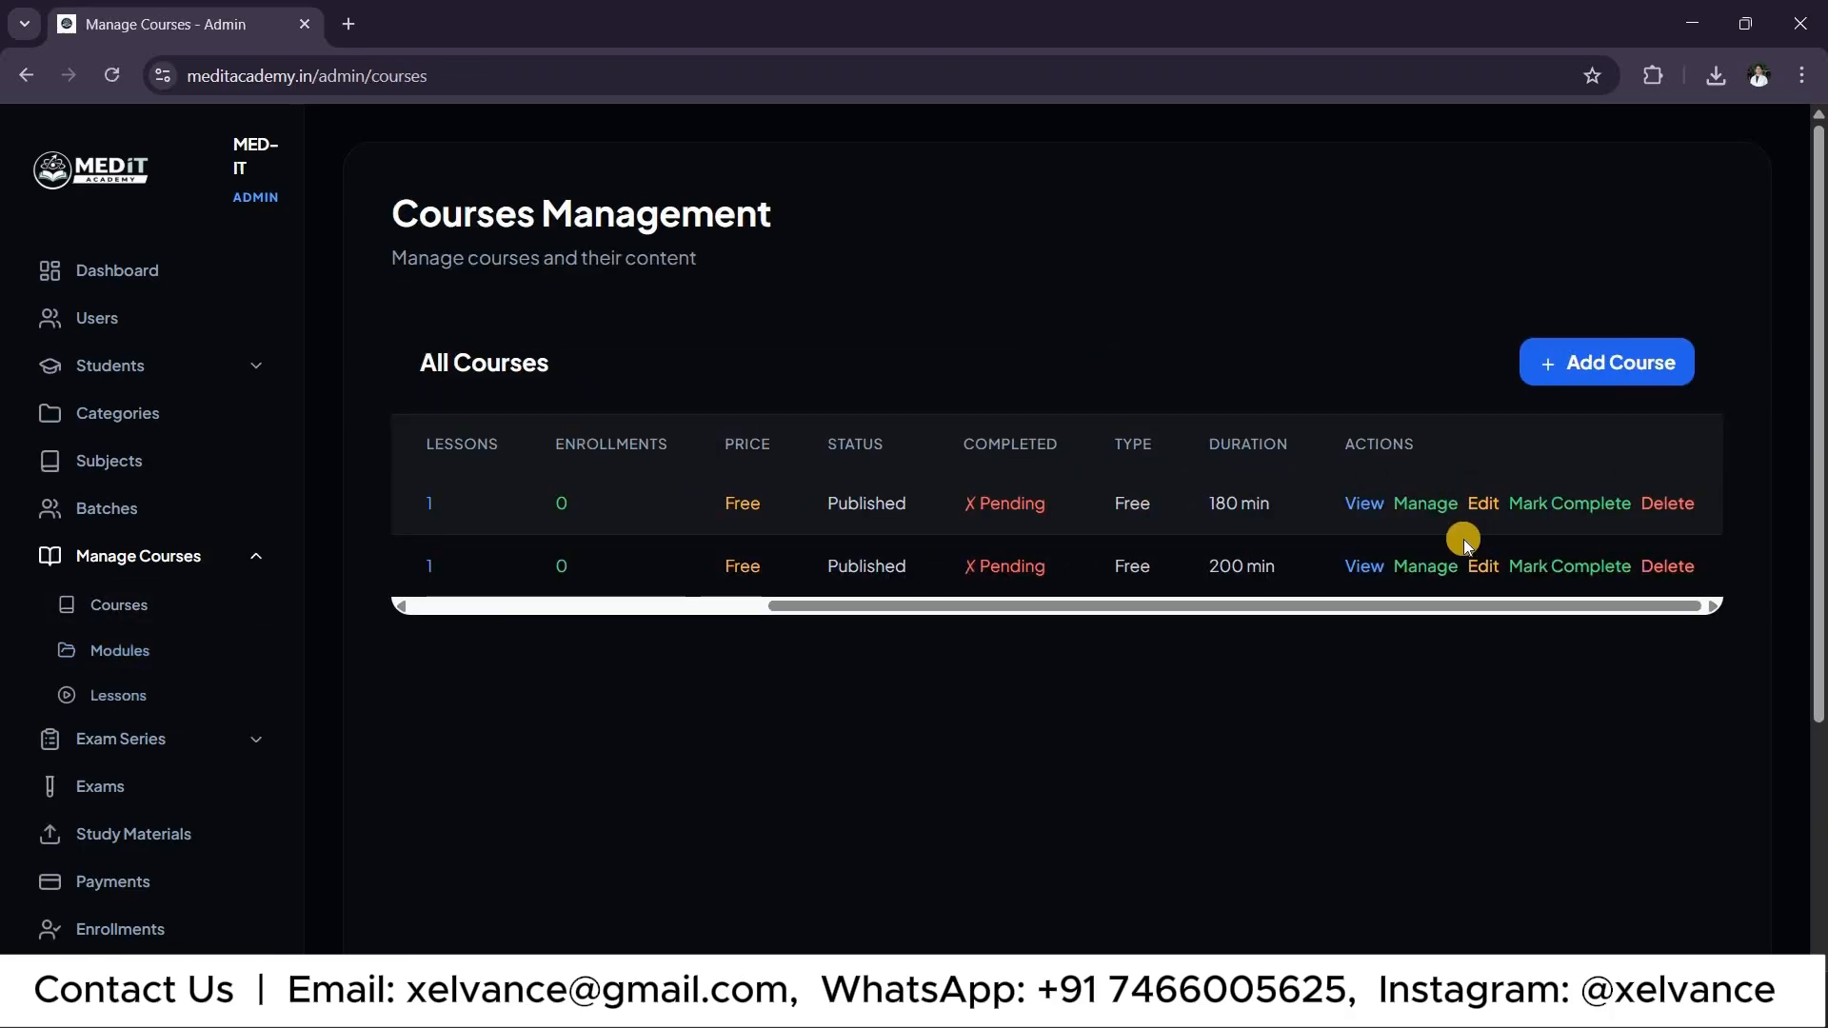
{"action": "left_click", "coordinate": [1425, 565]}
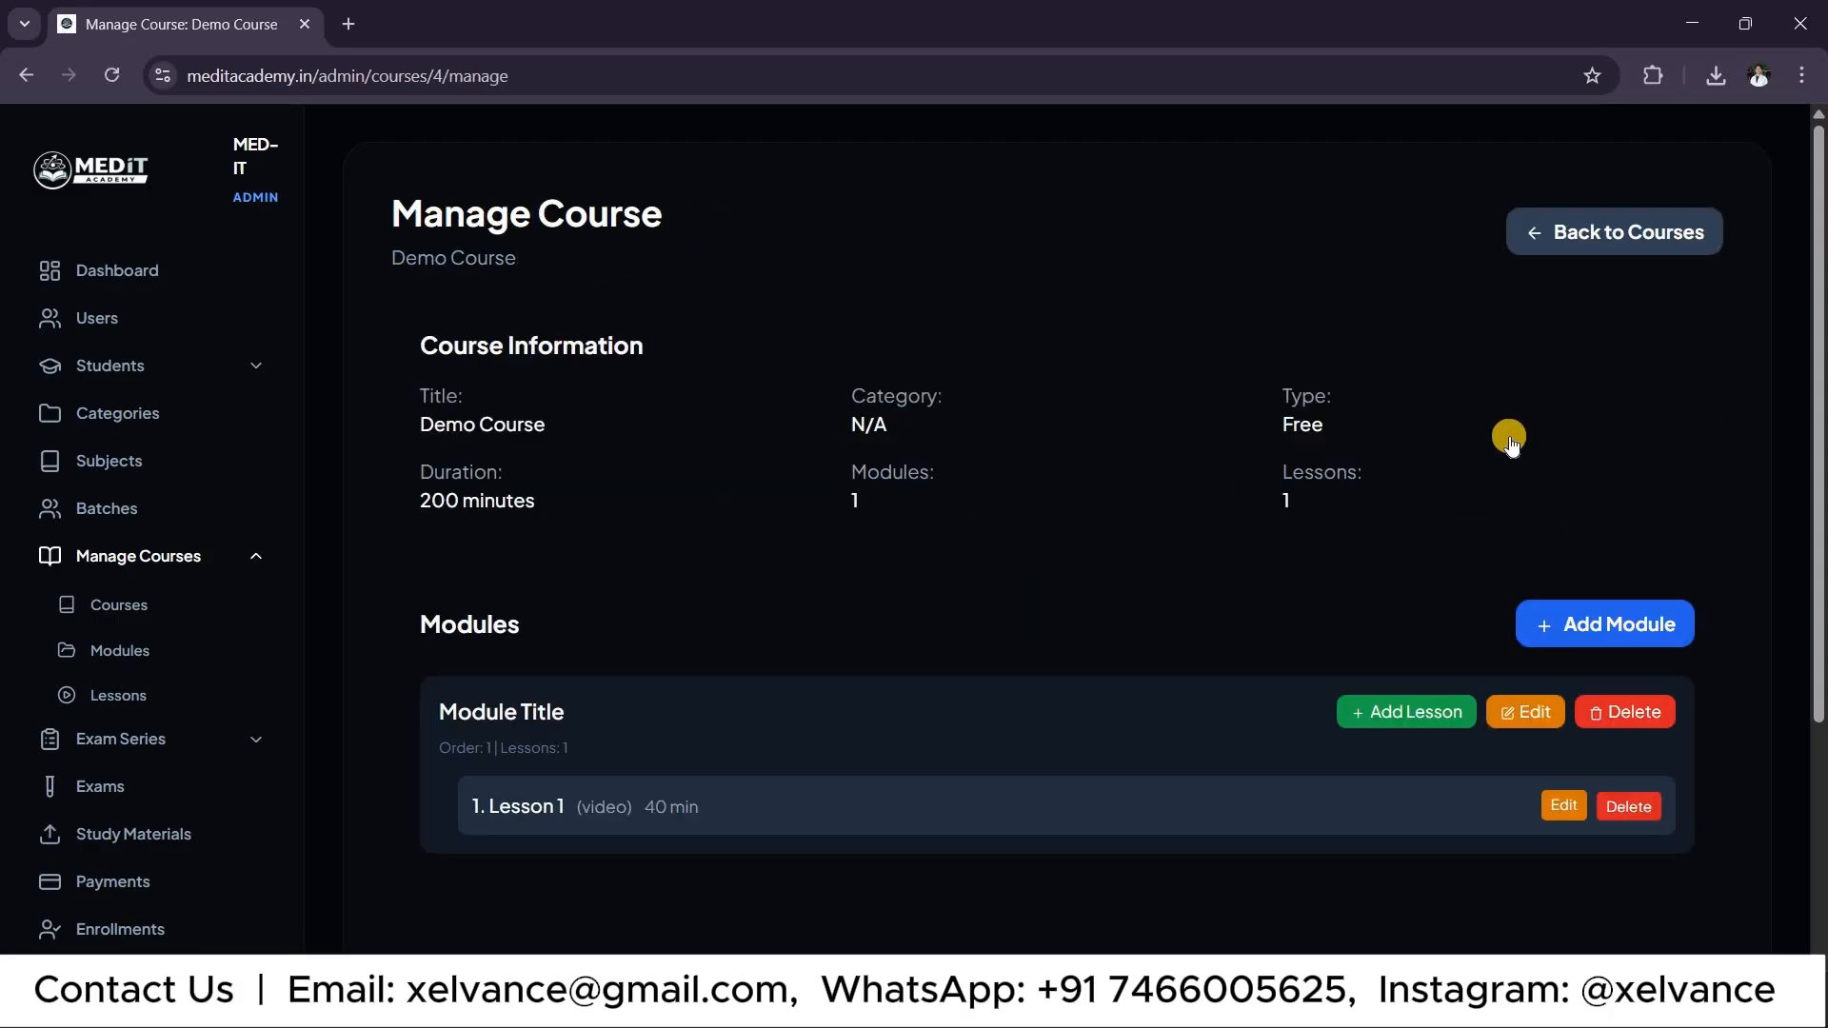
{"action": "scroll", "coordinate": [1509, 438], "scroll_direction": "down", "scroll_amount": 2}
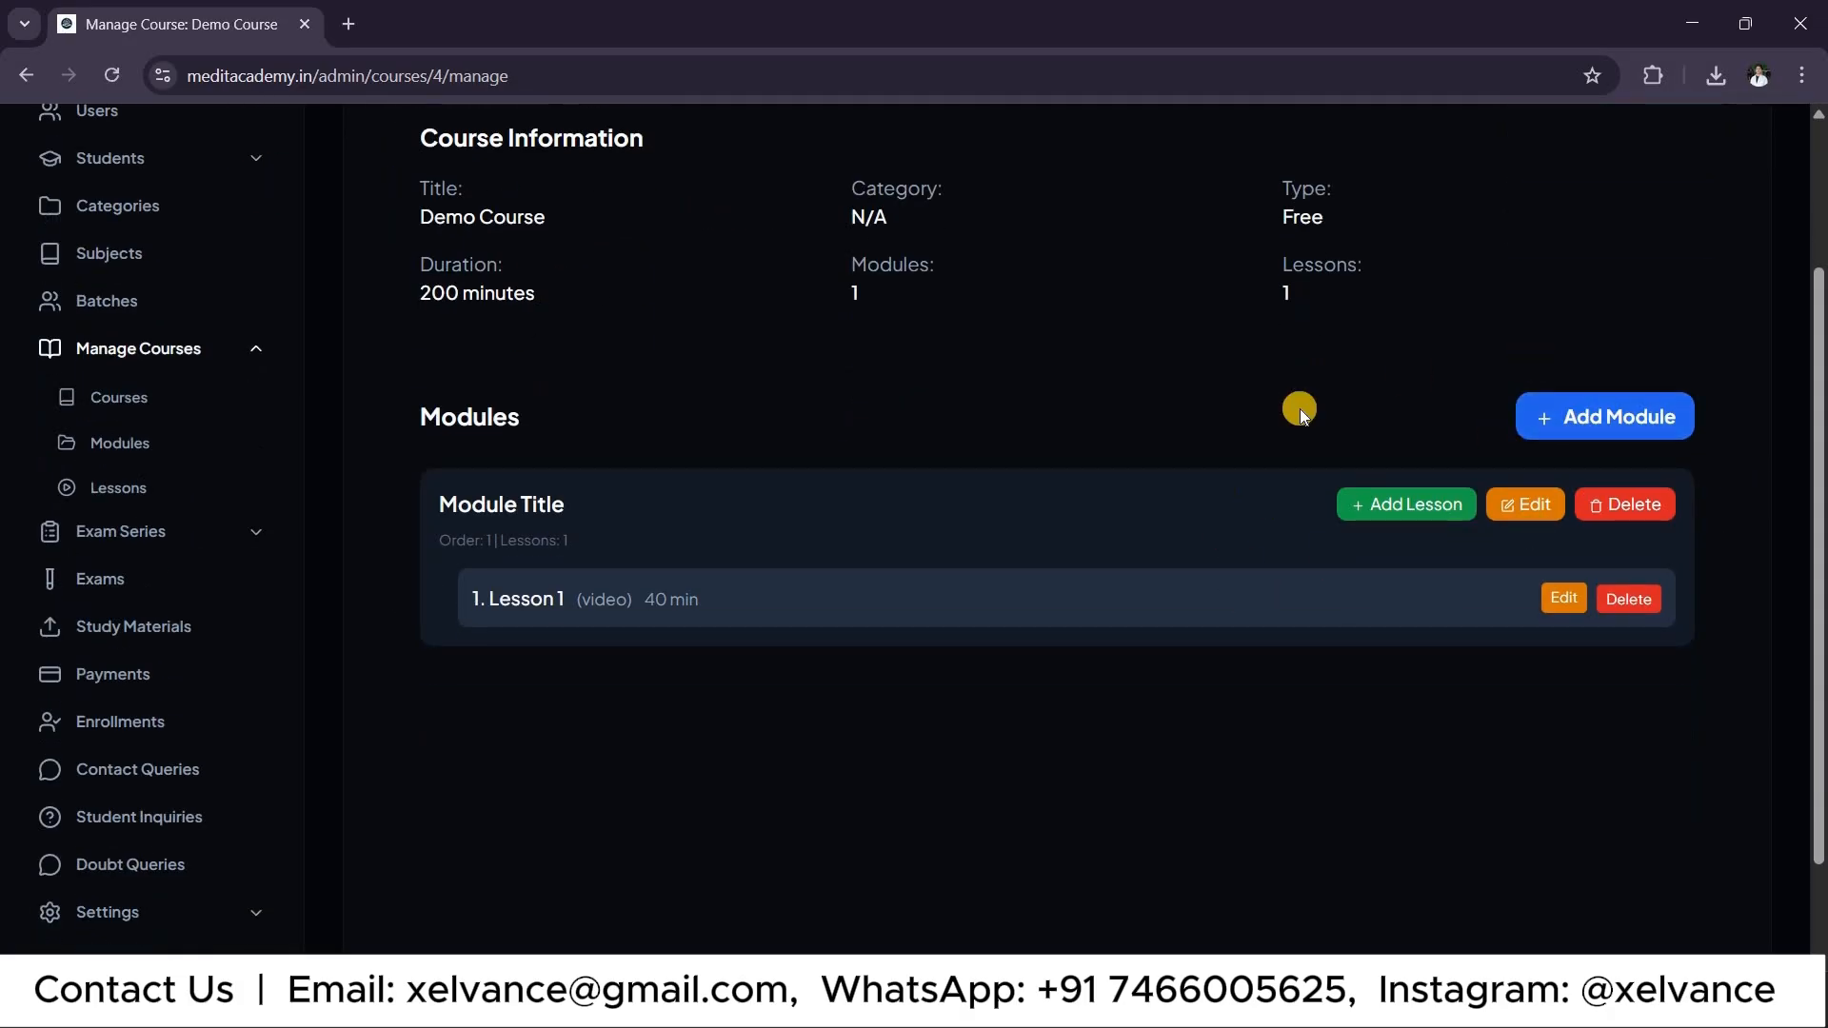
{"action": "scroll", "coordinate": [1418, 710], "scroll_direction": "up", "scroll_amount": 2}
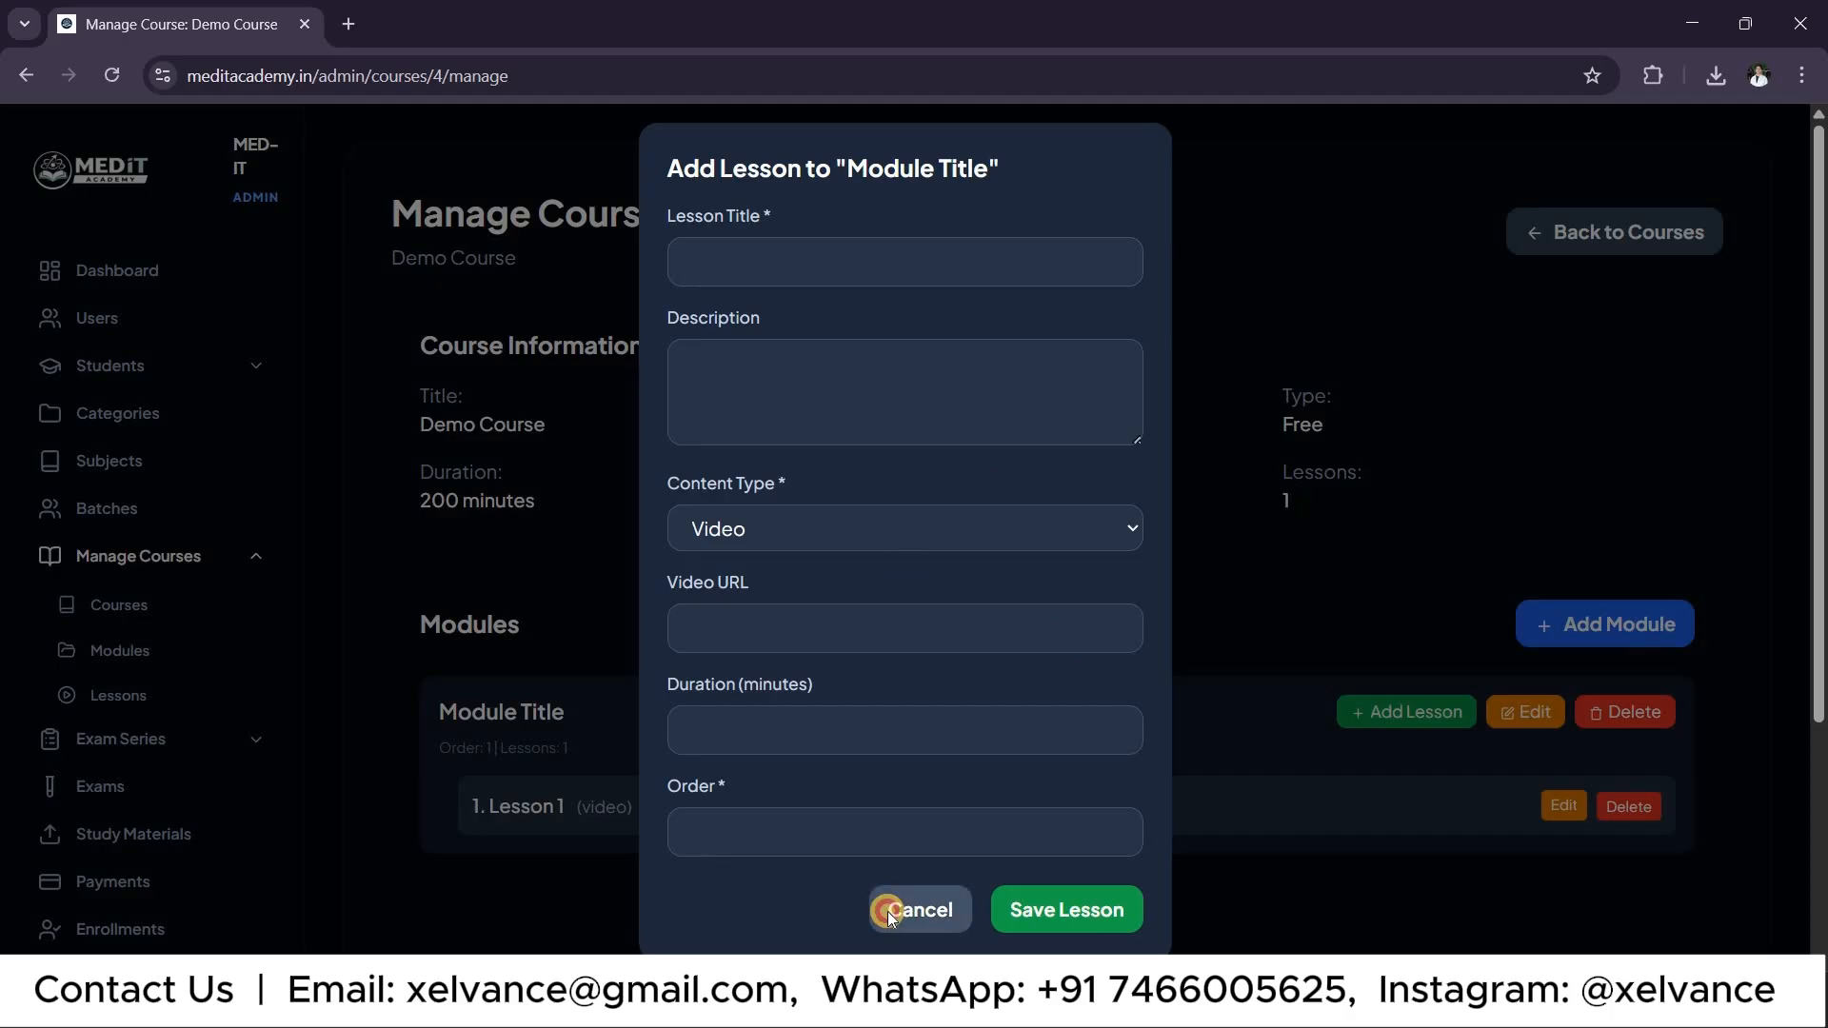
Close the add-lesson form unsaved, return to the courses list and expand Exam Series.
{"action": "left_click", "coordinate": [916, 909]}
{"action": "scroll", "coordinate": [438, 695], "scroll_direction": "down", "scroll_amount": 3}
{"action": "key", "text": "alt+Left"}
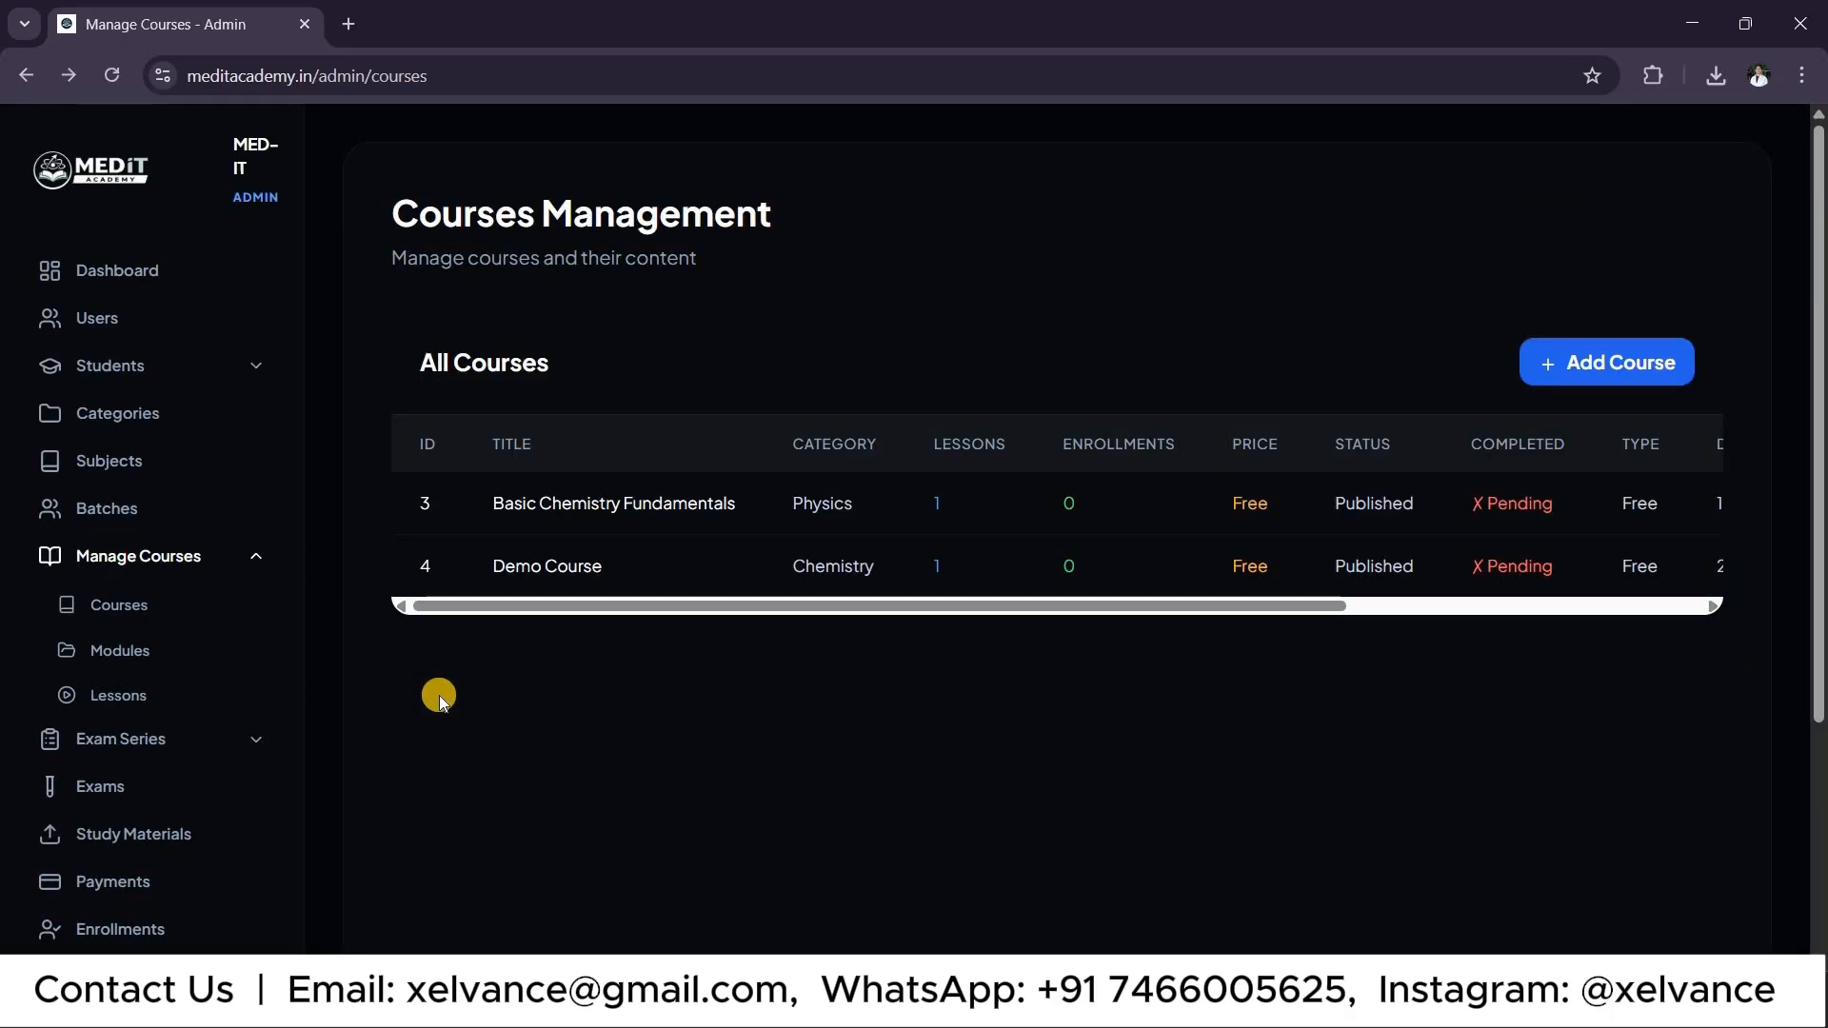
{"action": "scroll", "coordinate": [176, 602], "scroll_direction": "down", "scroll_amount": 1}
{"action": "scroll", "coordinate": [176, 602], "scroll_direction": "down", "scroll_amount": 1}
{"action": "left_click", "coordinate": [176, 601]}
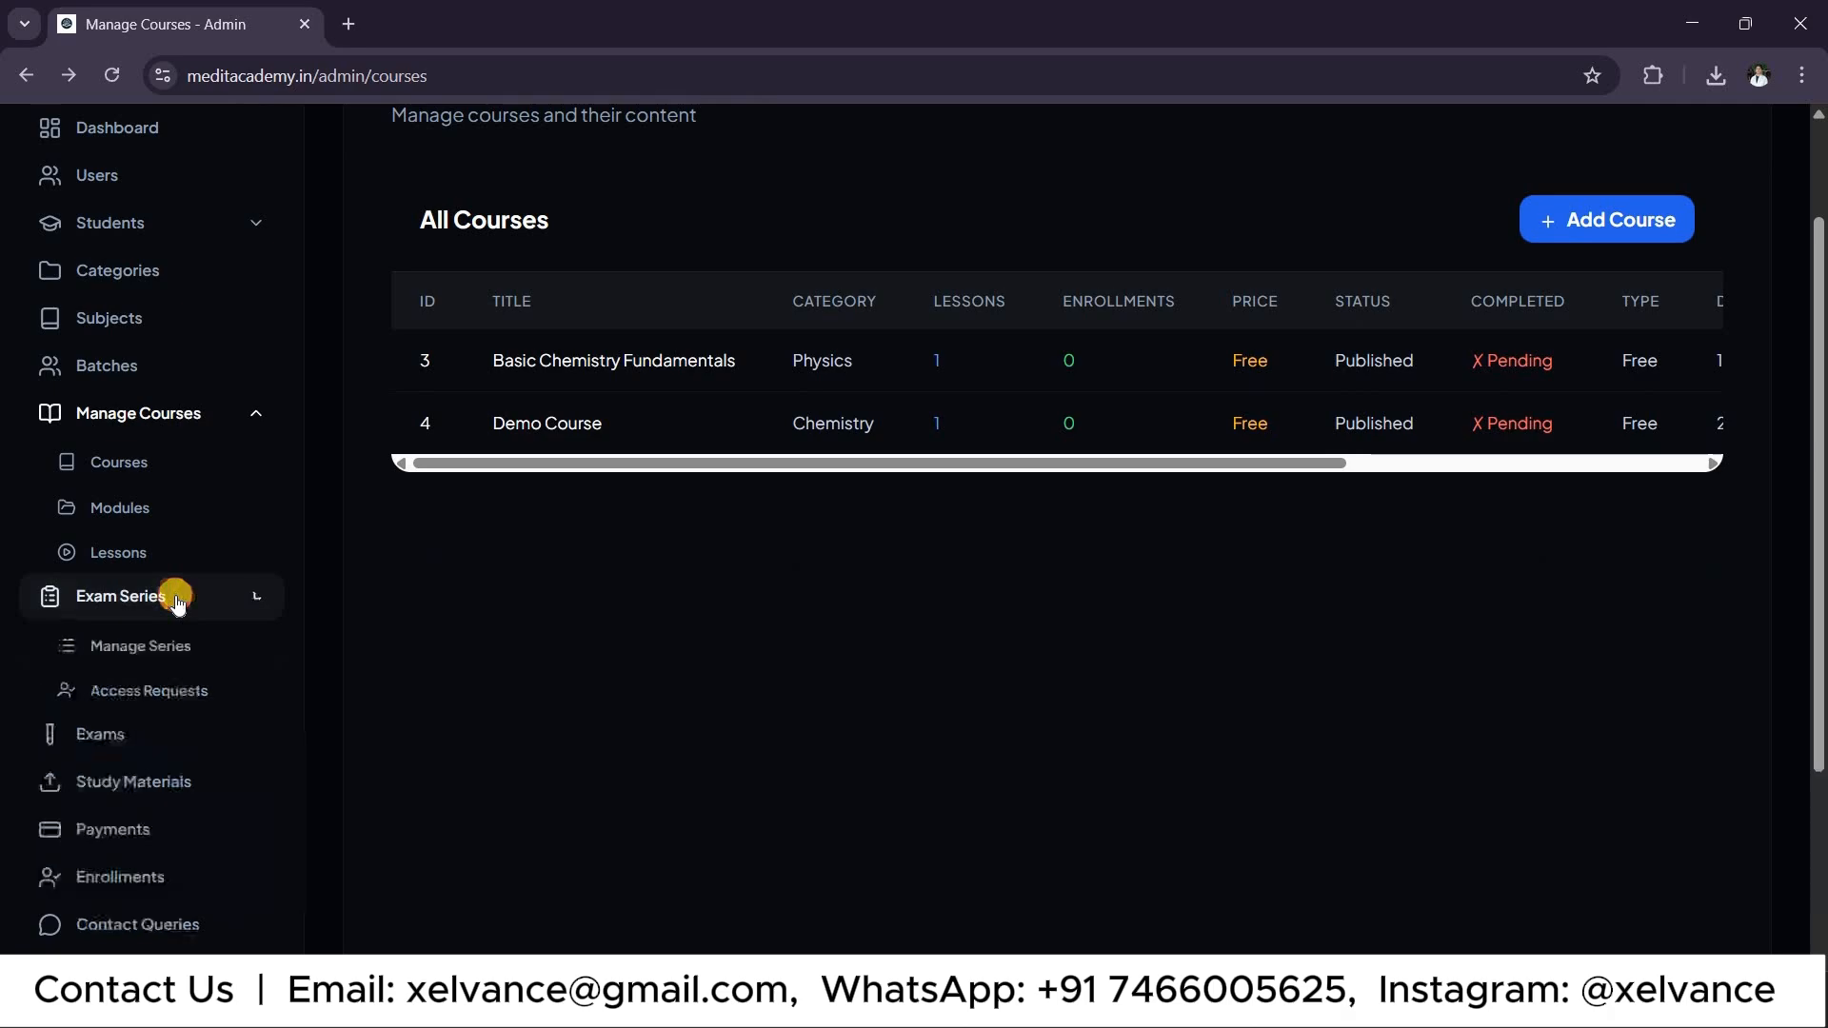
Go to Exam Series management and open the Add Exam Series form.
{"action": "left_click", "coordinate": [156, 641]}
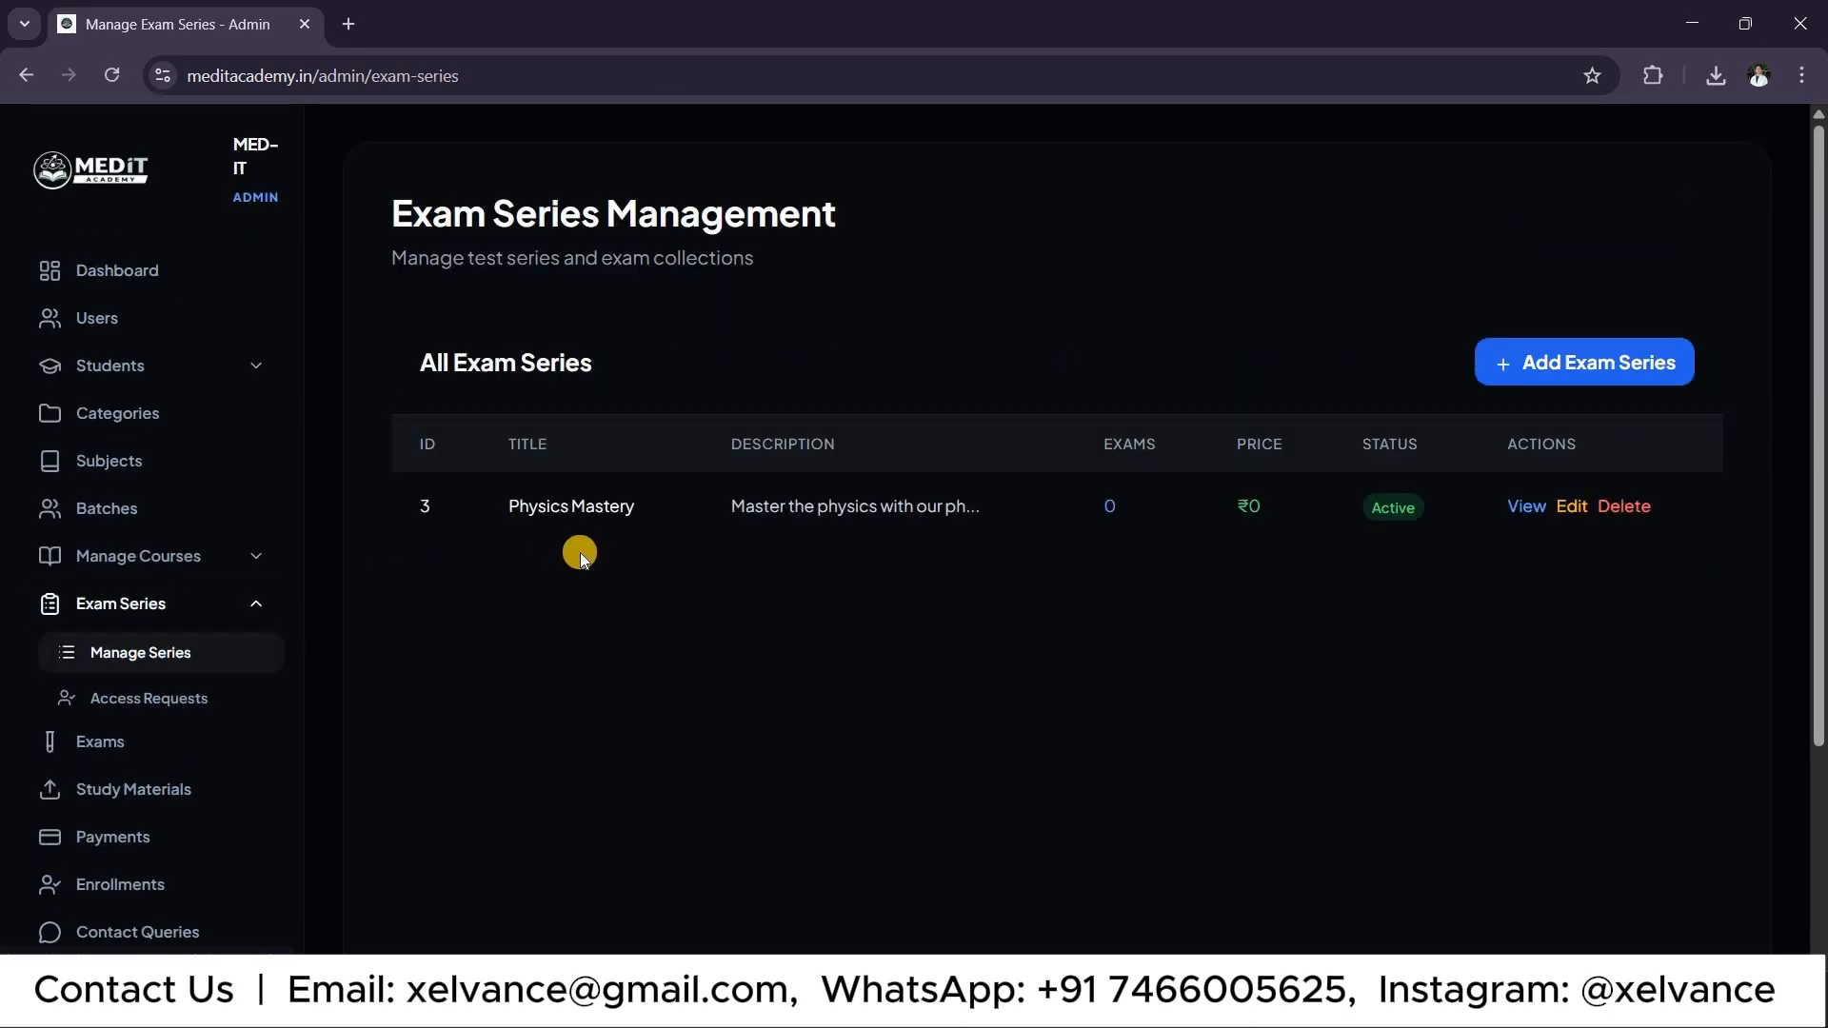
{"action": "scroll", "coordinate": [580, 552], "scroll_direction": "down", "scroll_amount": 3}
{"action": "scroll", "coordinate": [580, 552], "scroll_direction": "up", "scroll_amount": 3}
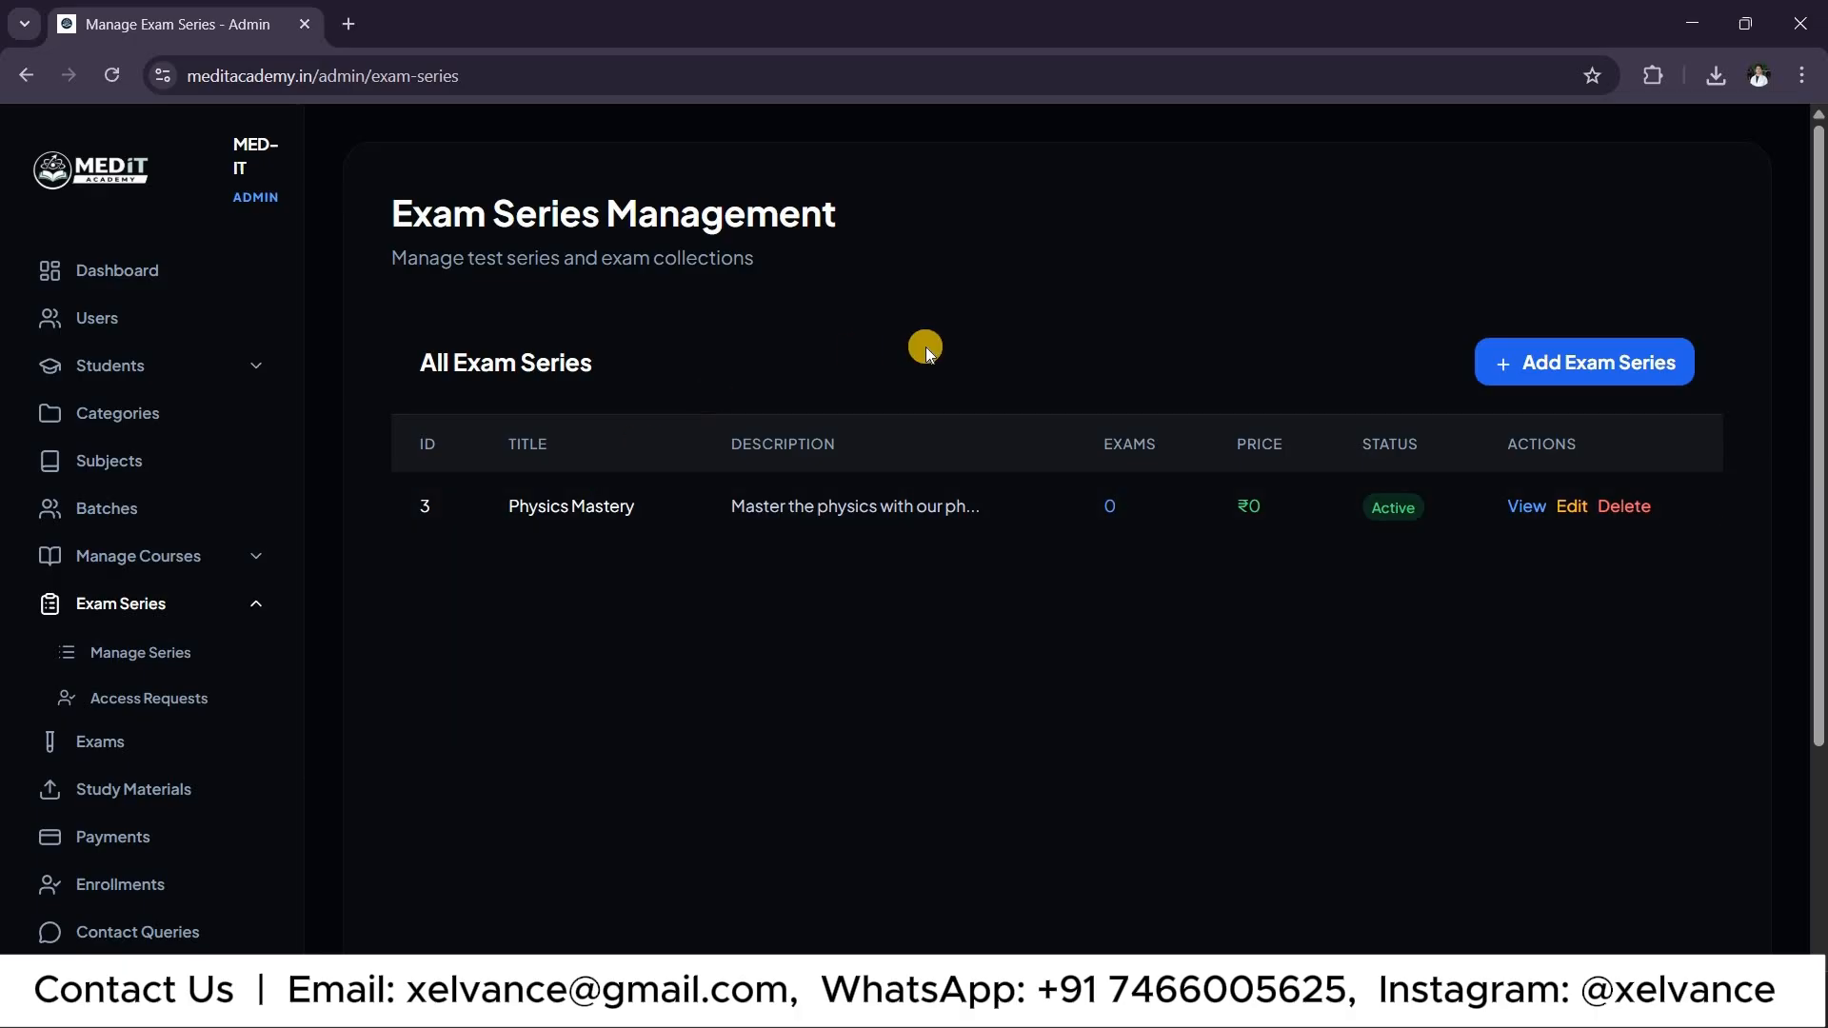
{"action": "left_click", "coordinate": [1577, 365]}
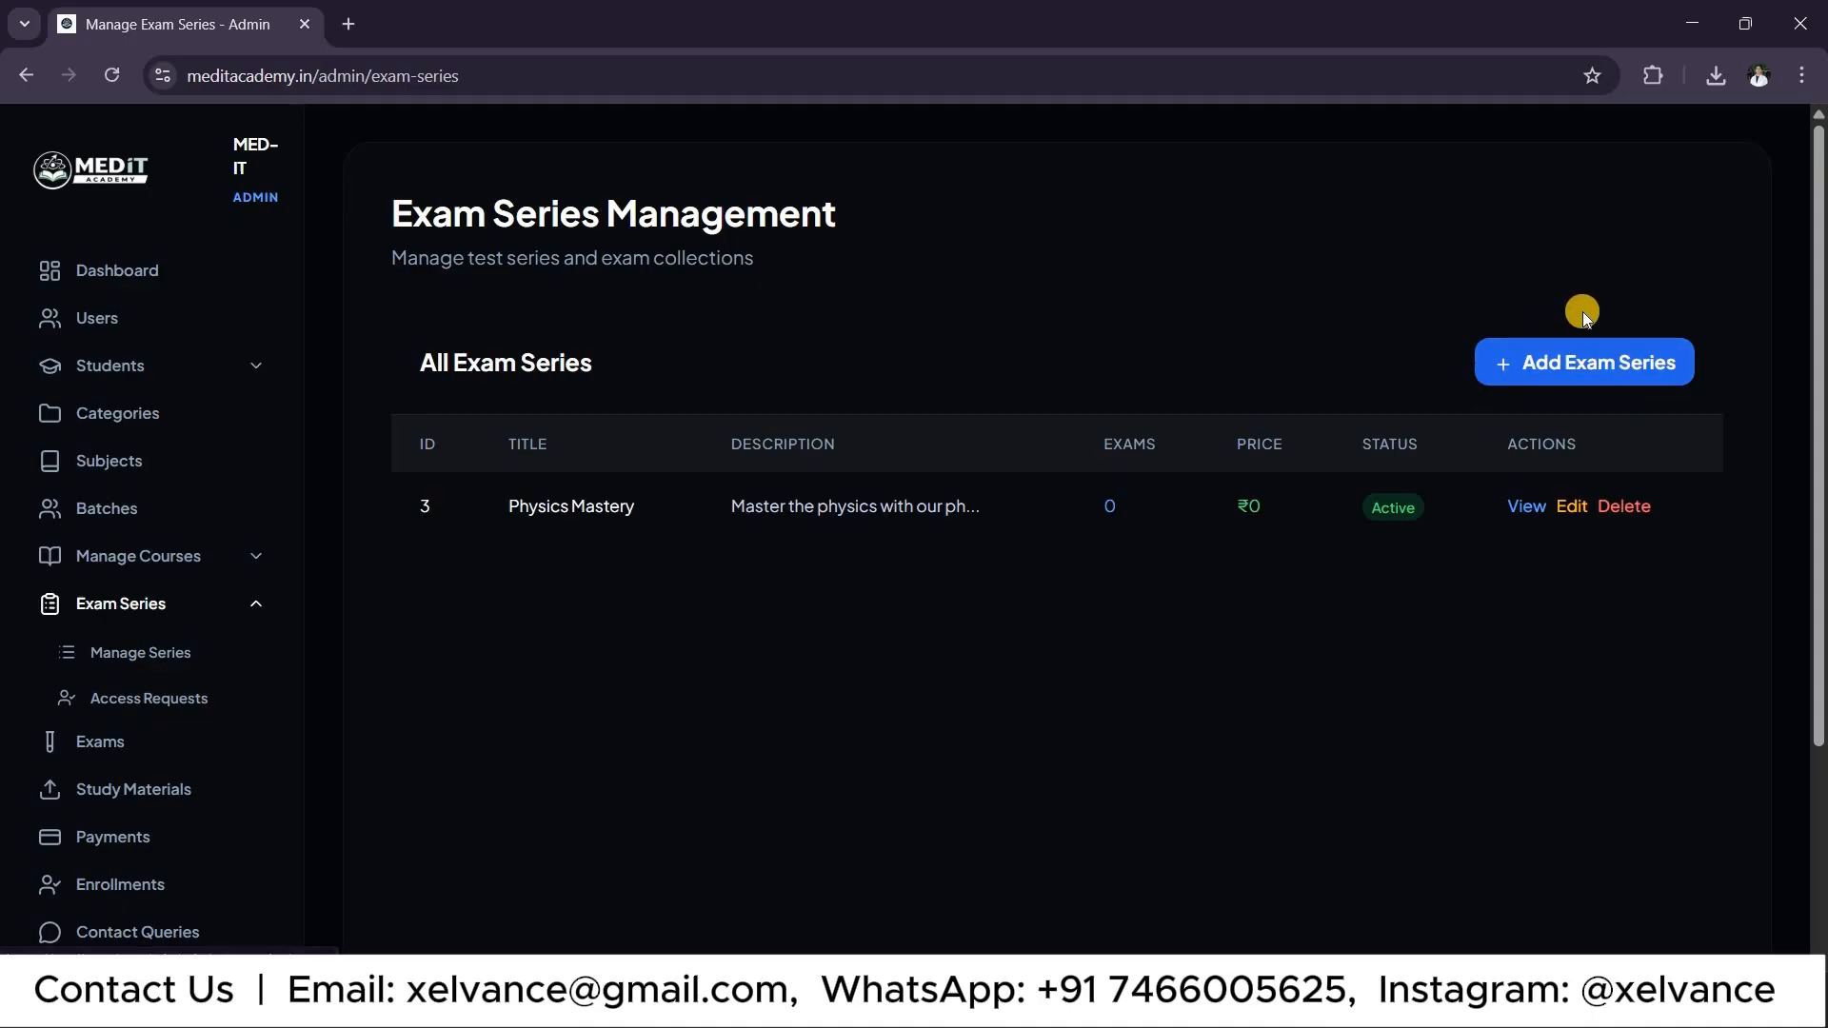
{"action": "left_click", "coordinate": [1569, 356]}
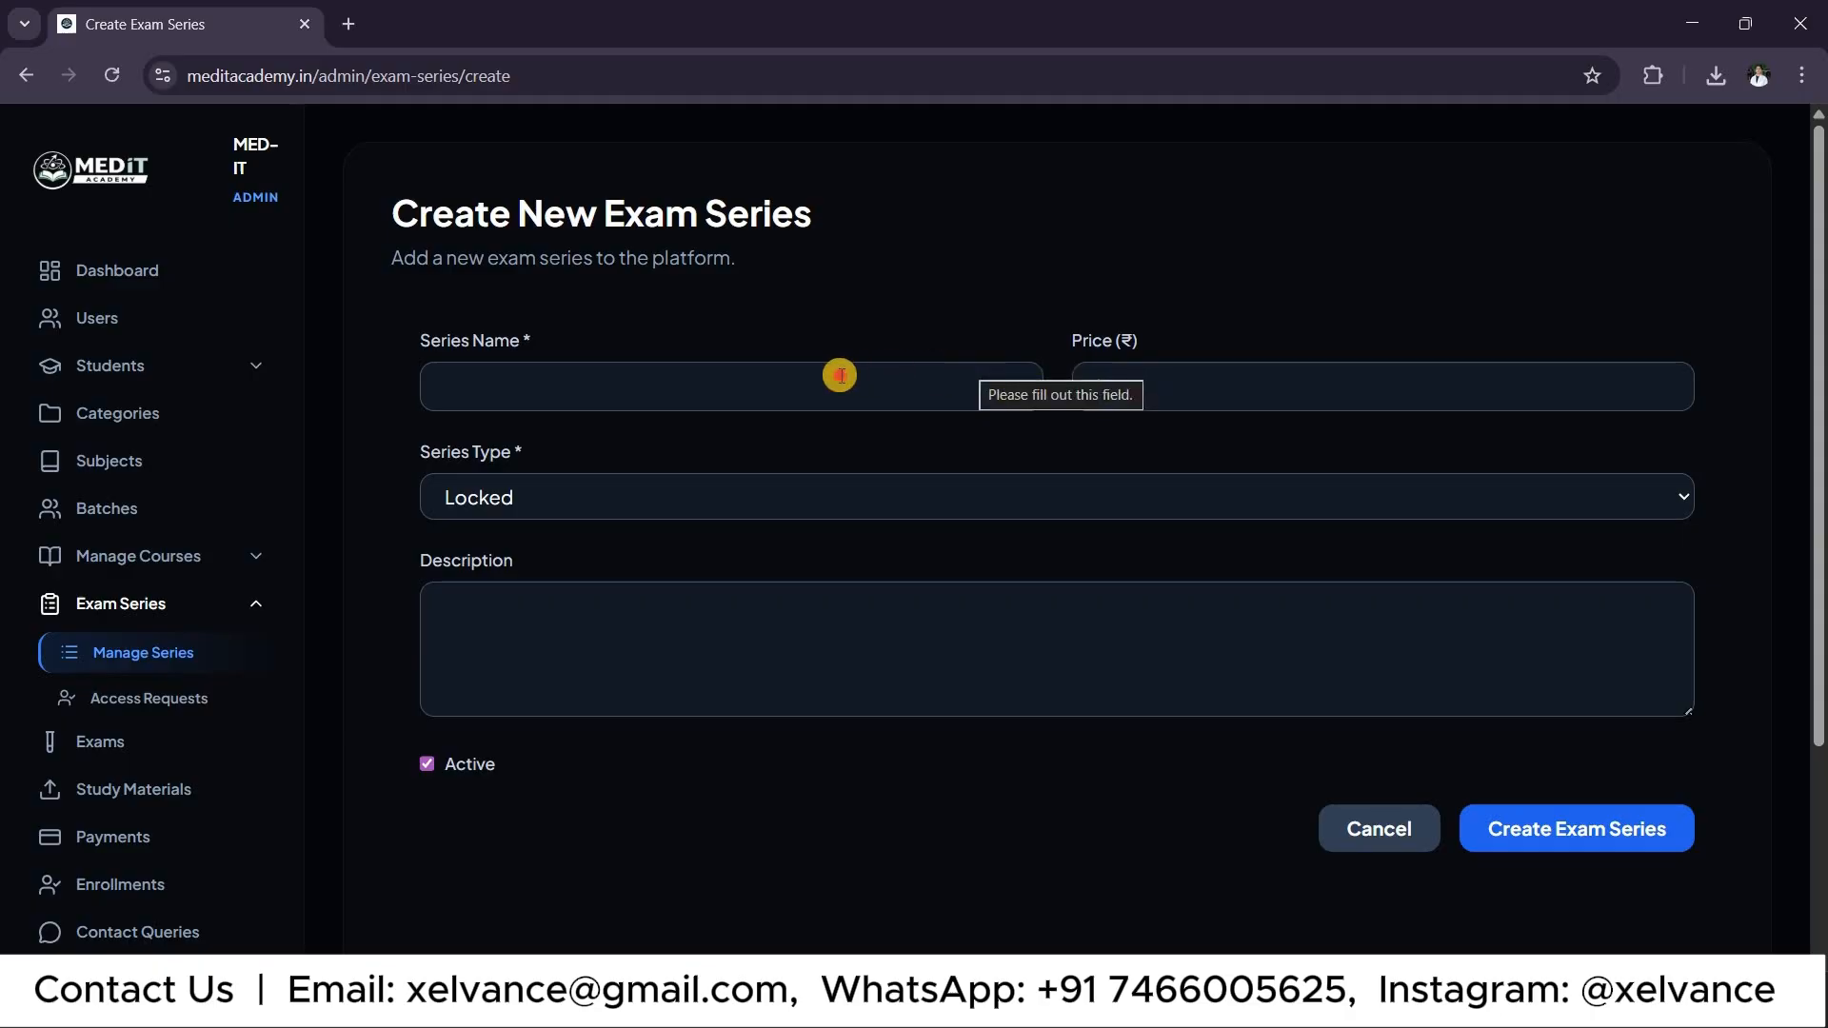
Cycle Series Type through Free, Paid and Locked, then leave the form unsaved for Manage Series.
{"action": "left_click", "coordinate": [839, 375]}
{"action": "left_click", "coordinate": [610, 493]}
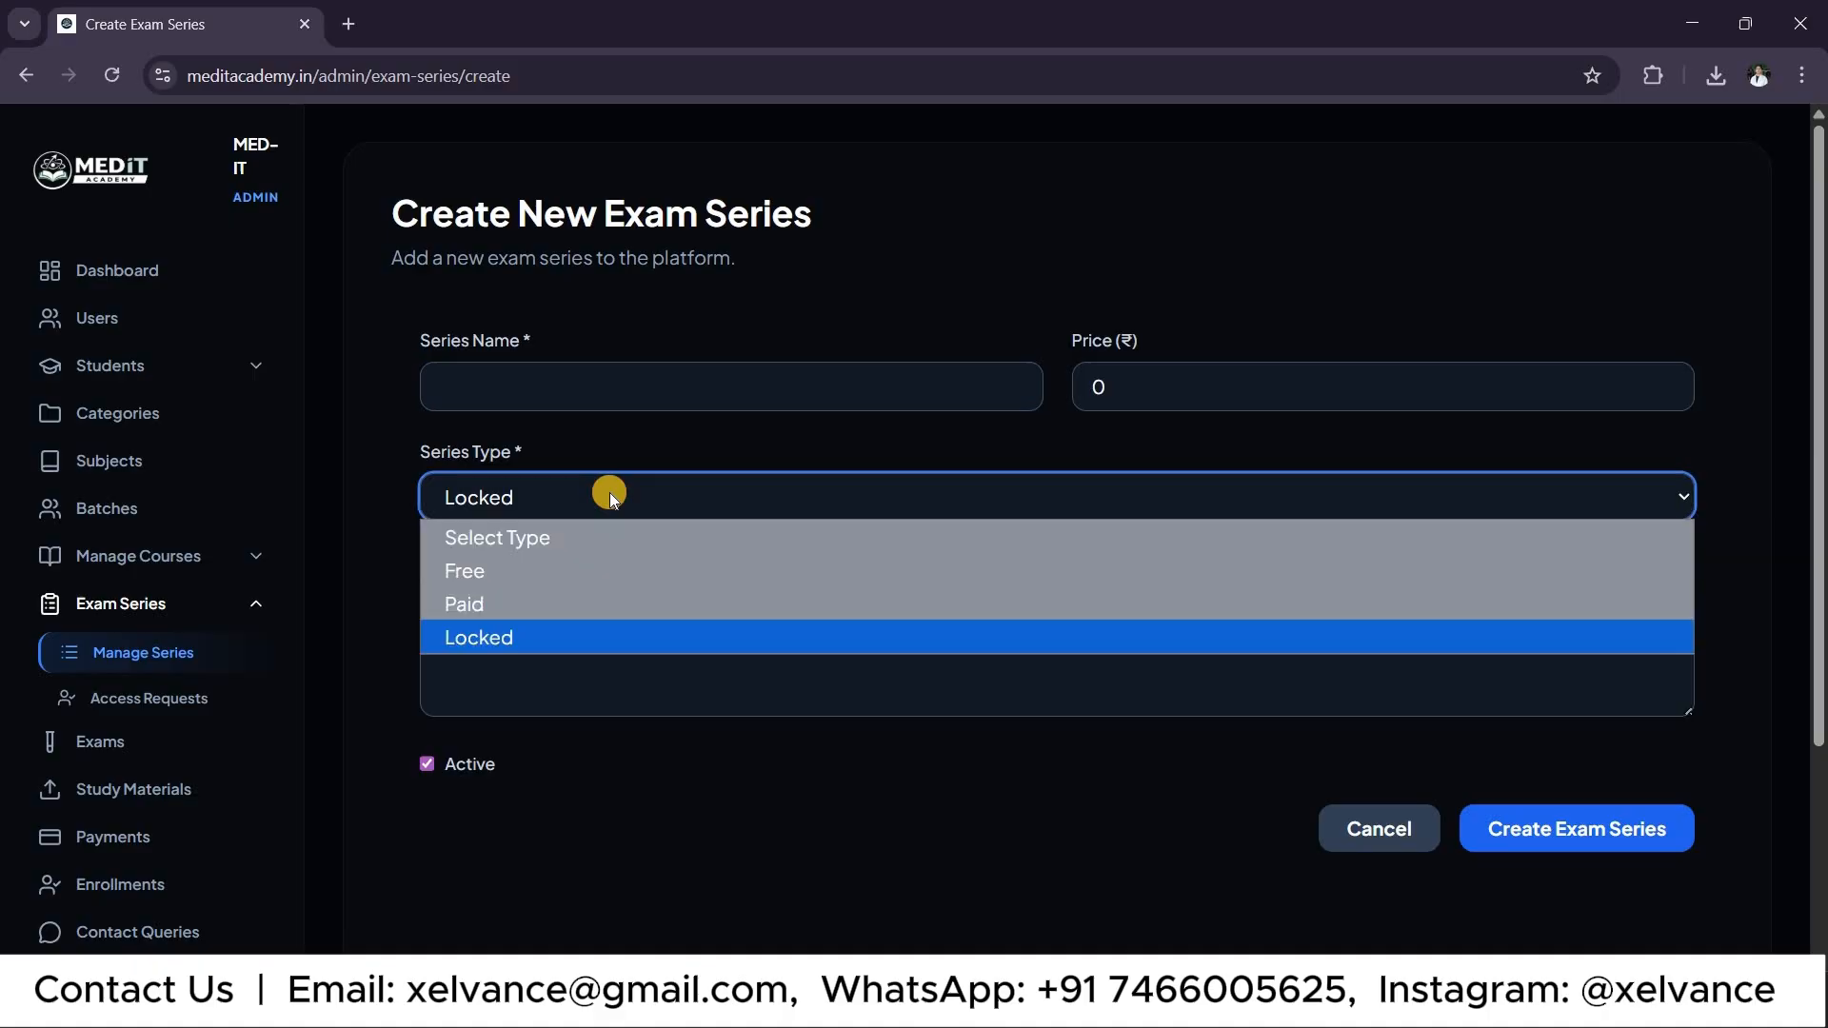
{"action": "left_click", "coordinate": [558, 573]}
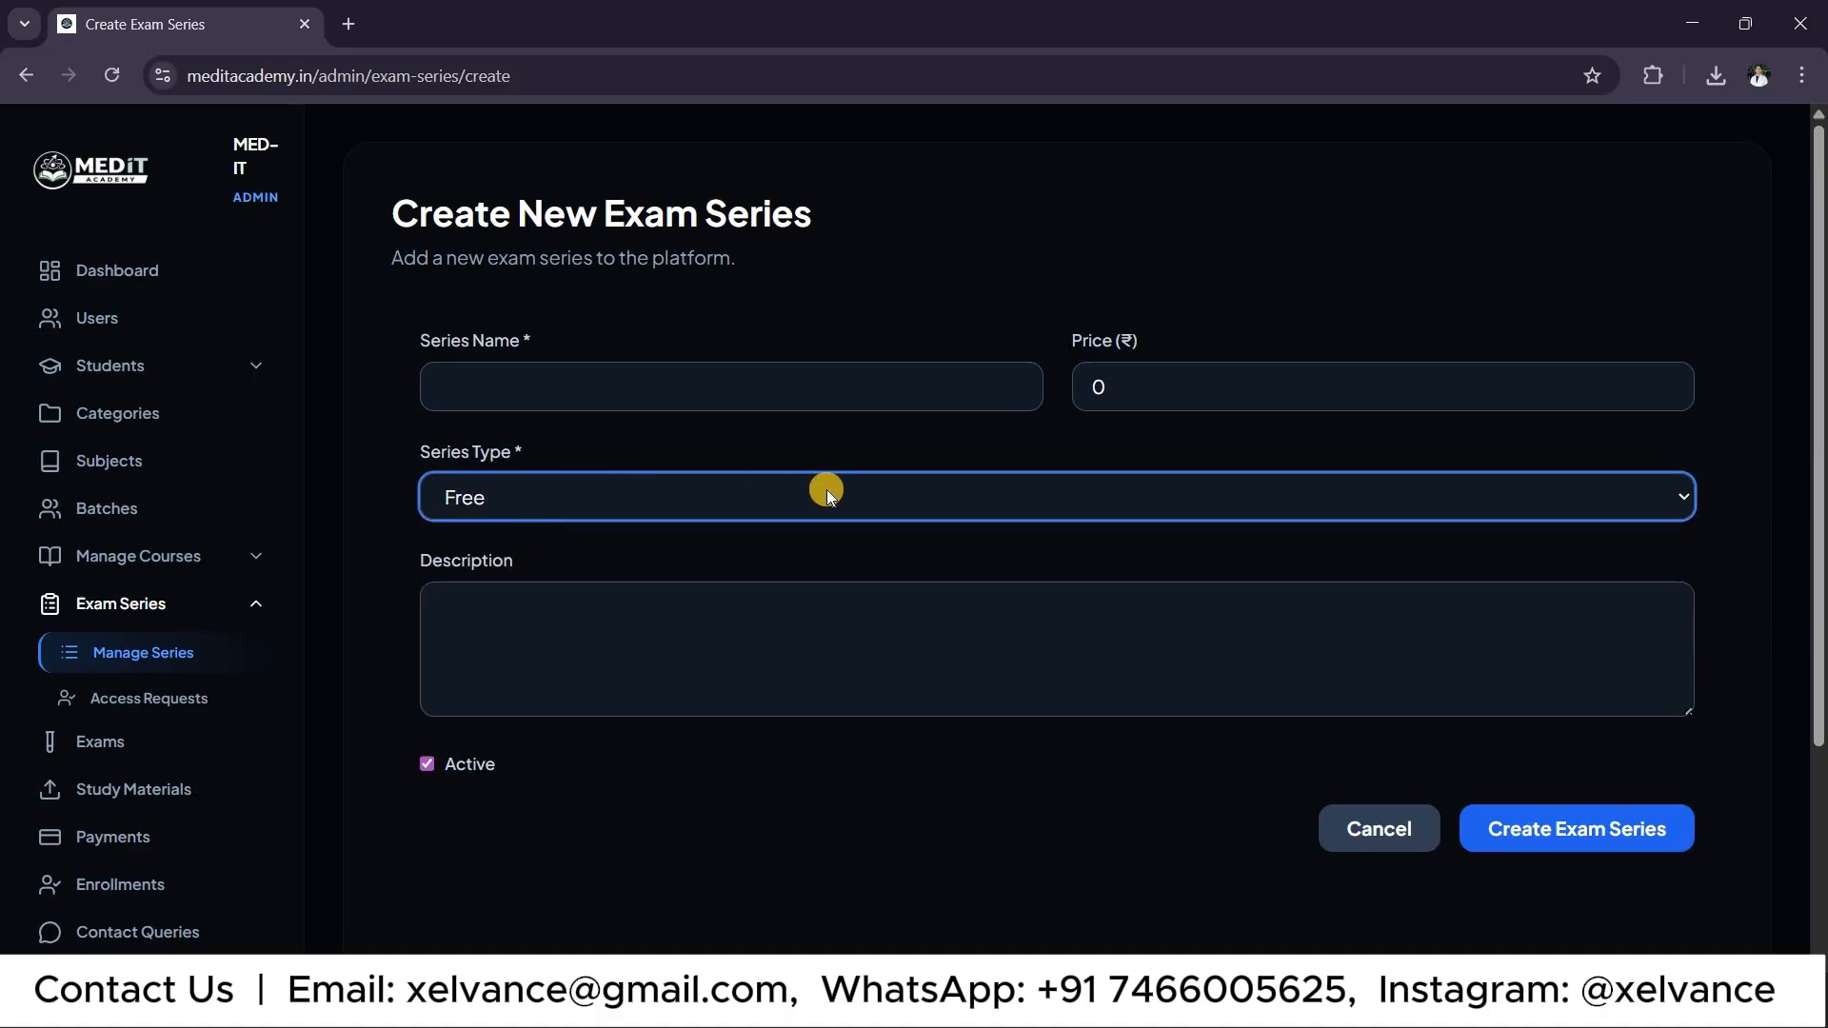
{"action": "left_click", "coordinate": [638, 493]}
{"action": "left_click", "coordinate": [541, 601]}
{"action": "left_click", "coordinate": [1087, 378]}
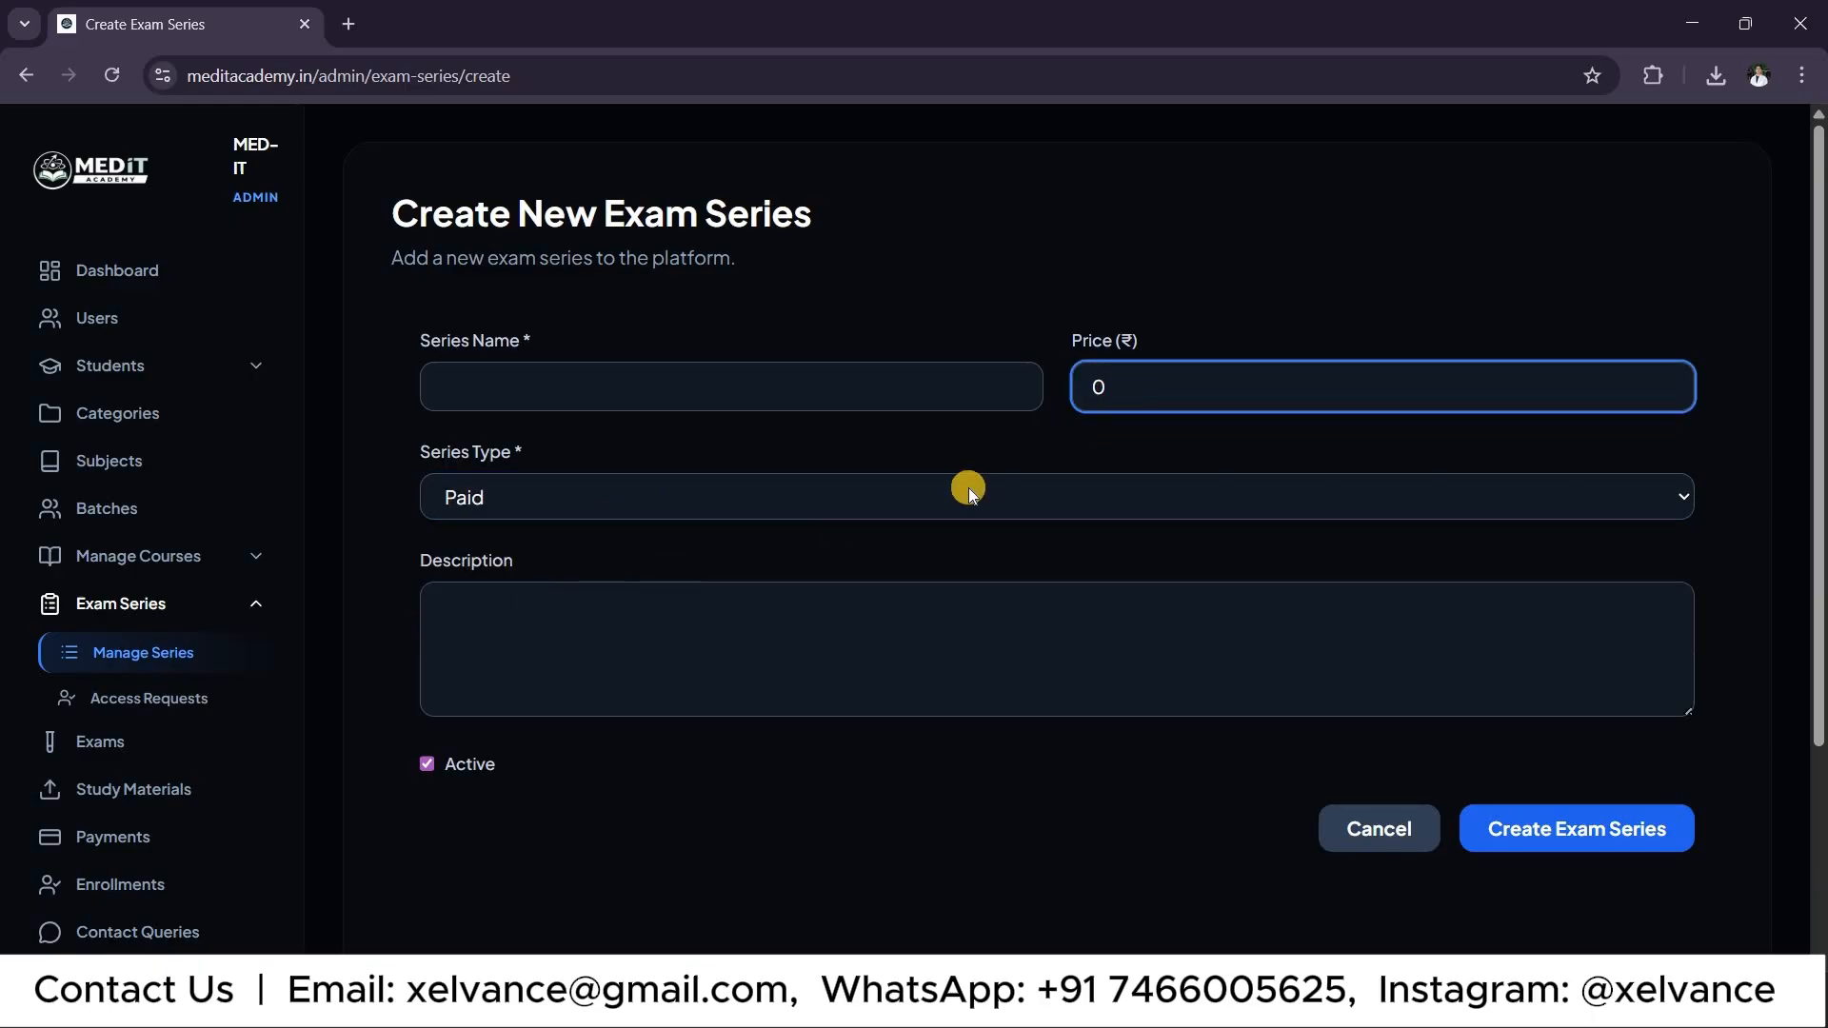
{"action": "left_click", "coordinate": [730, 498]}
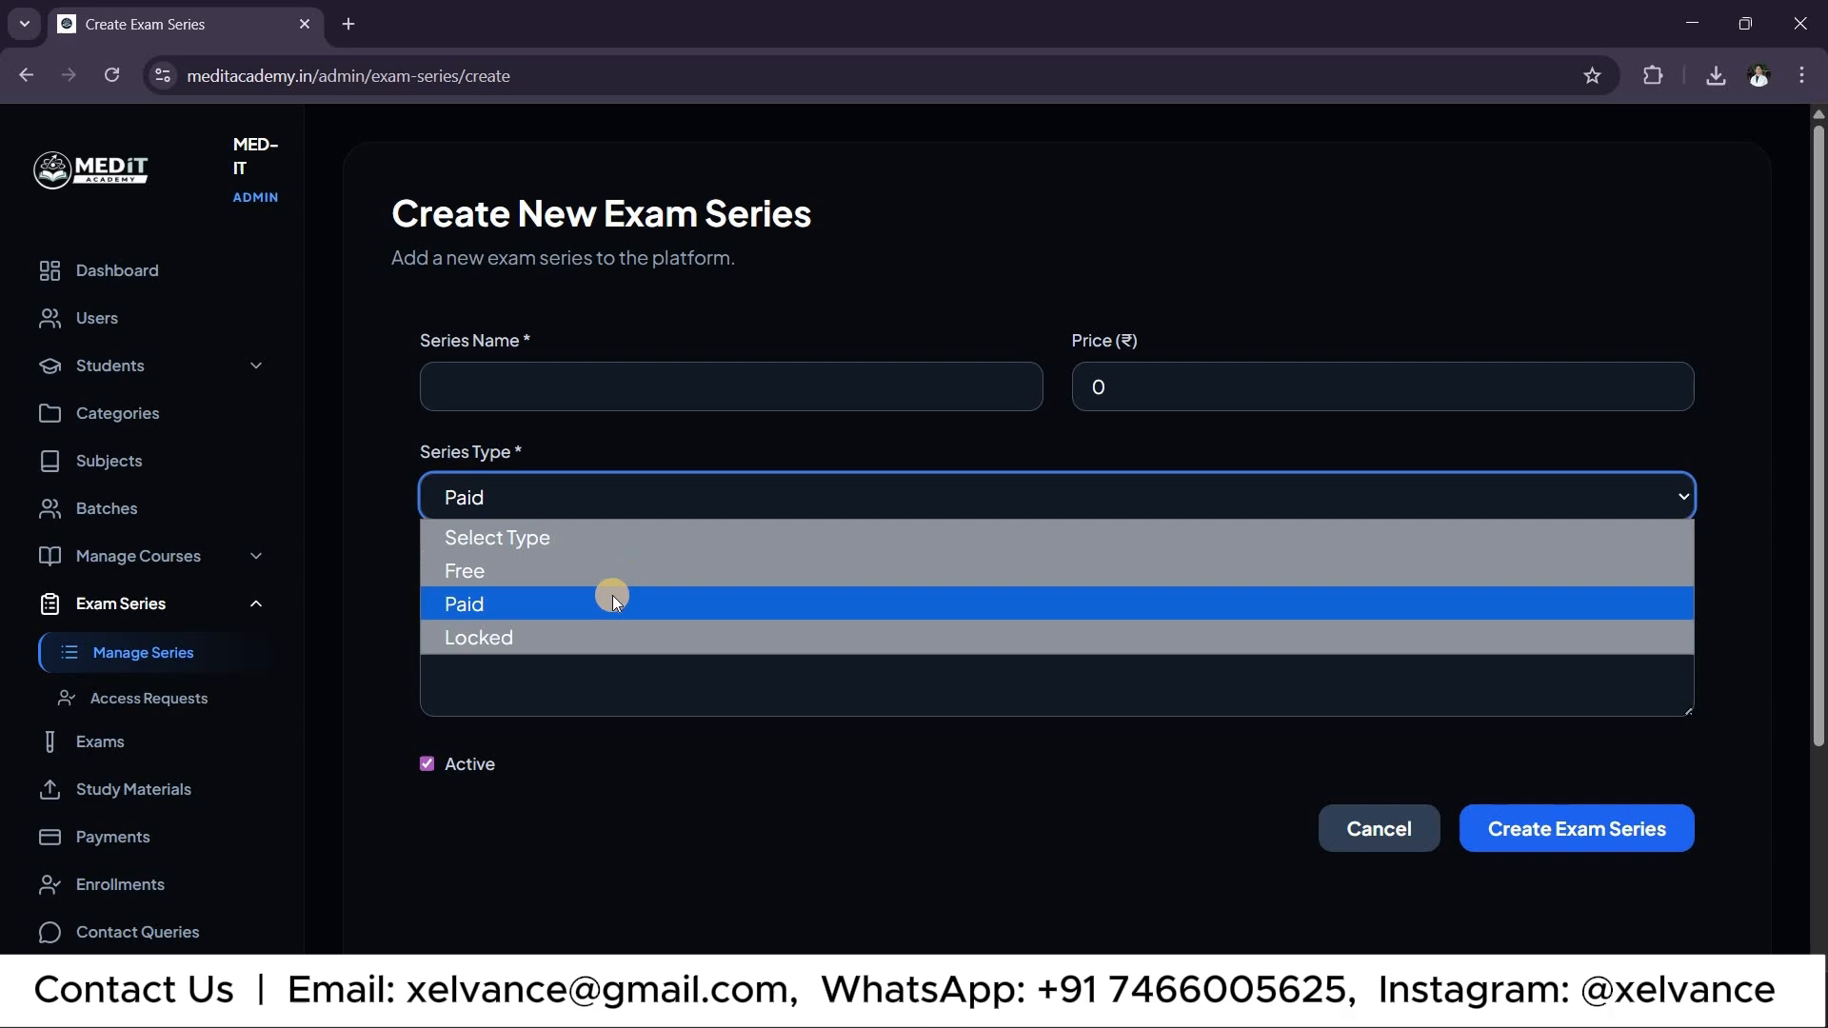
{"action": "left_click", "coordinate": [585, 636]}
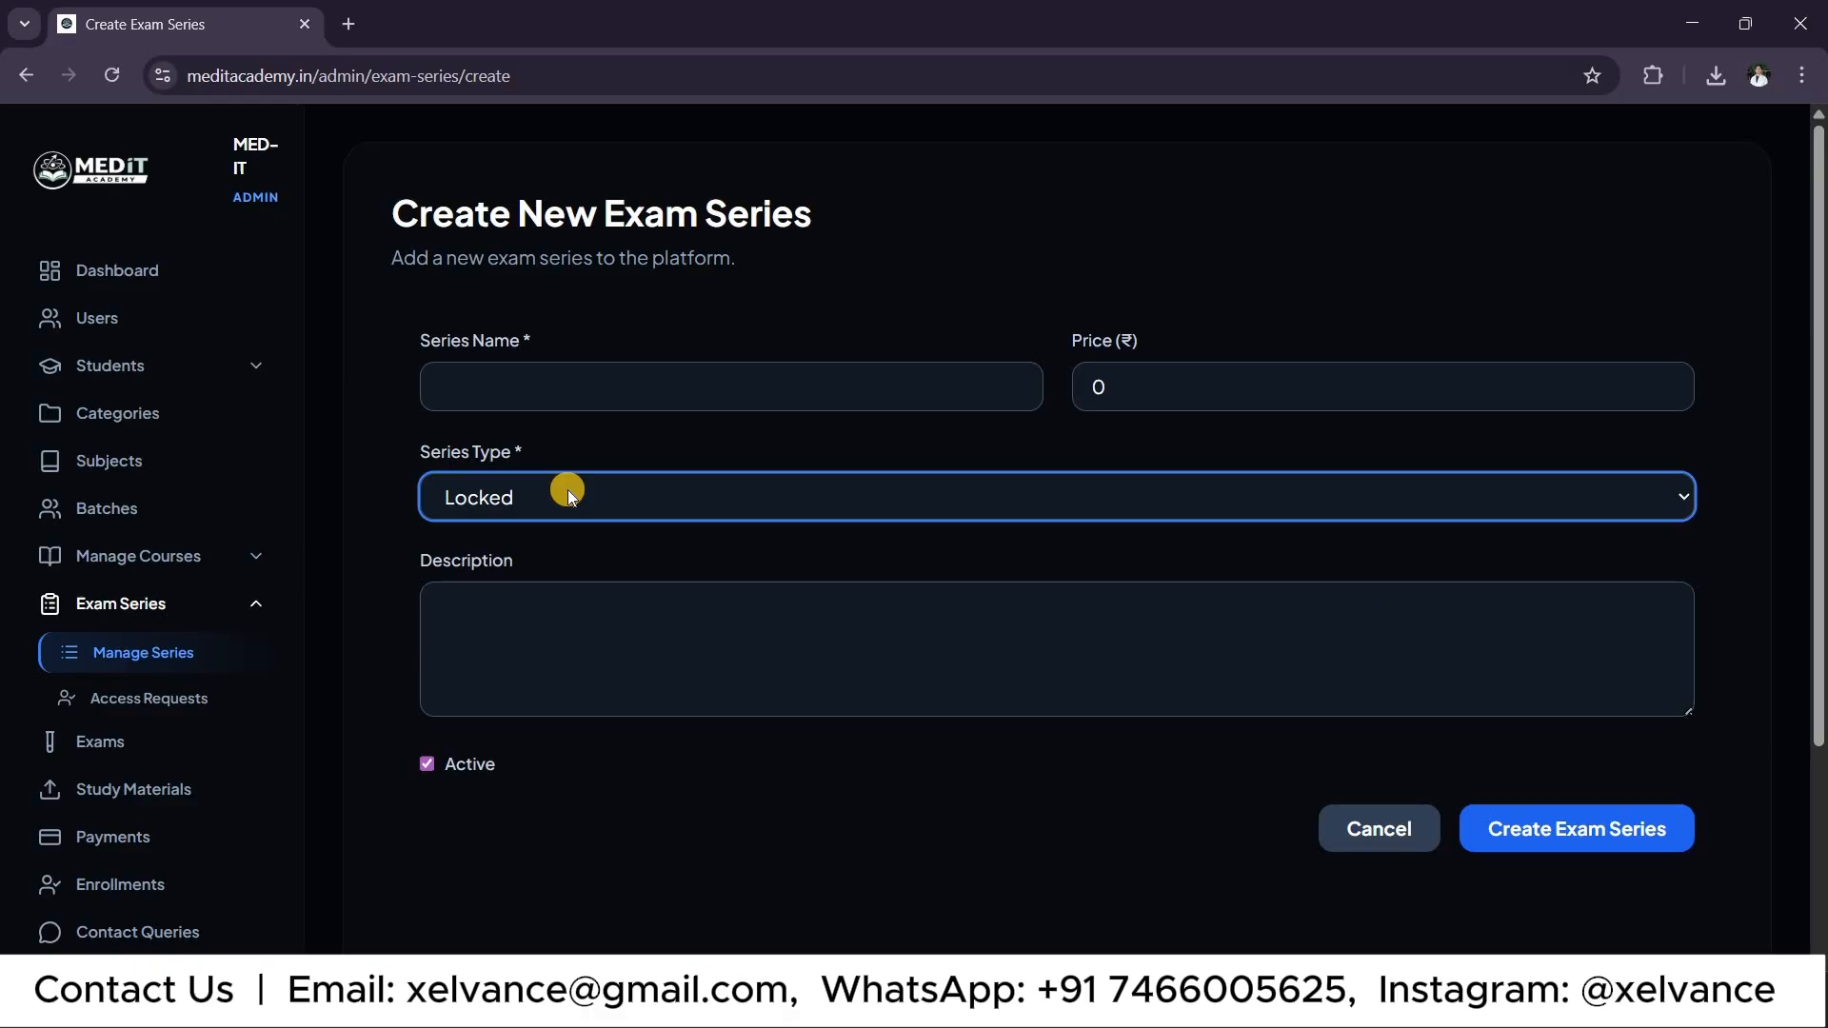
{"action": "left_click", "coordinate": [518, 494]}
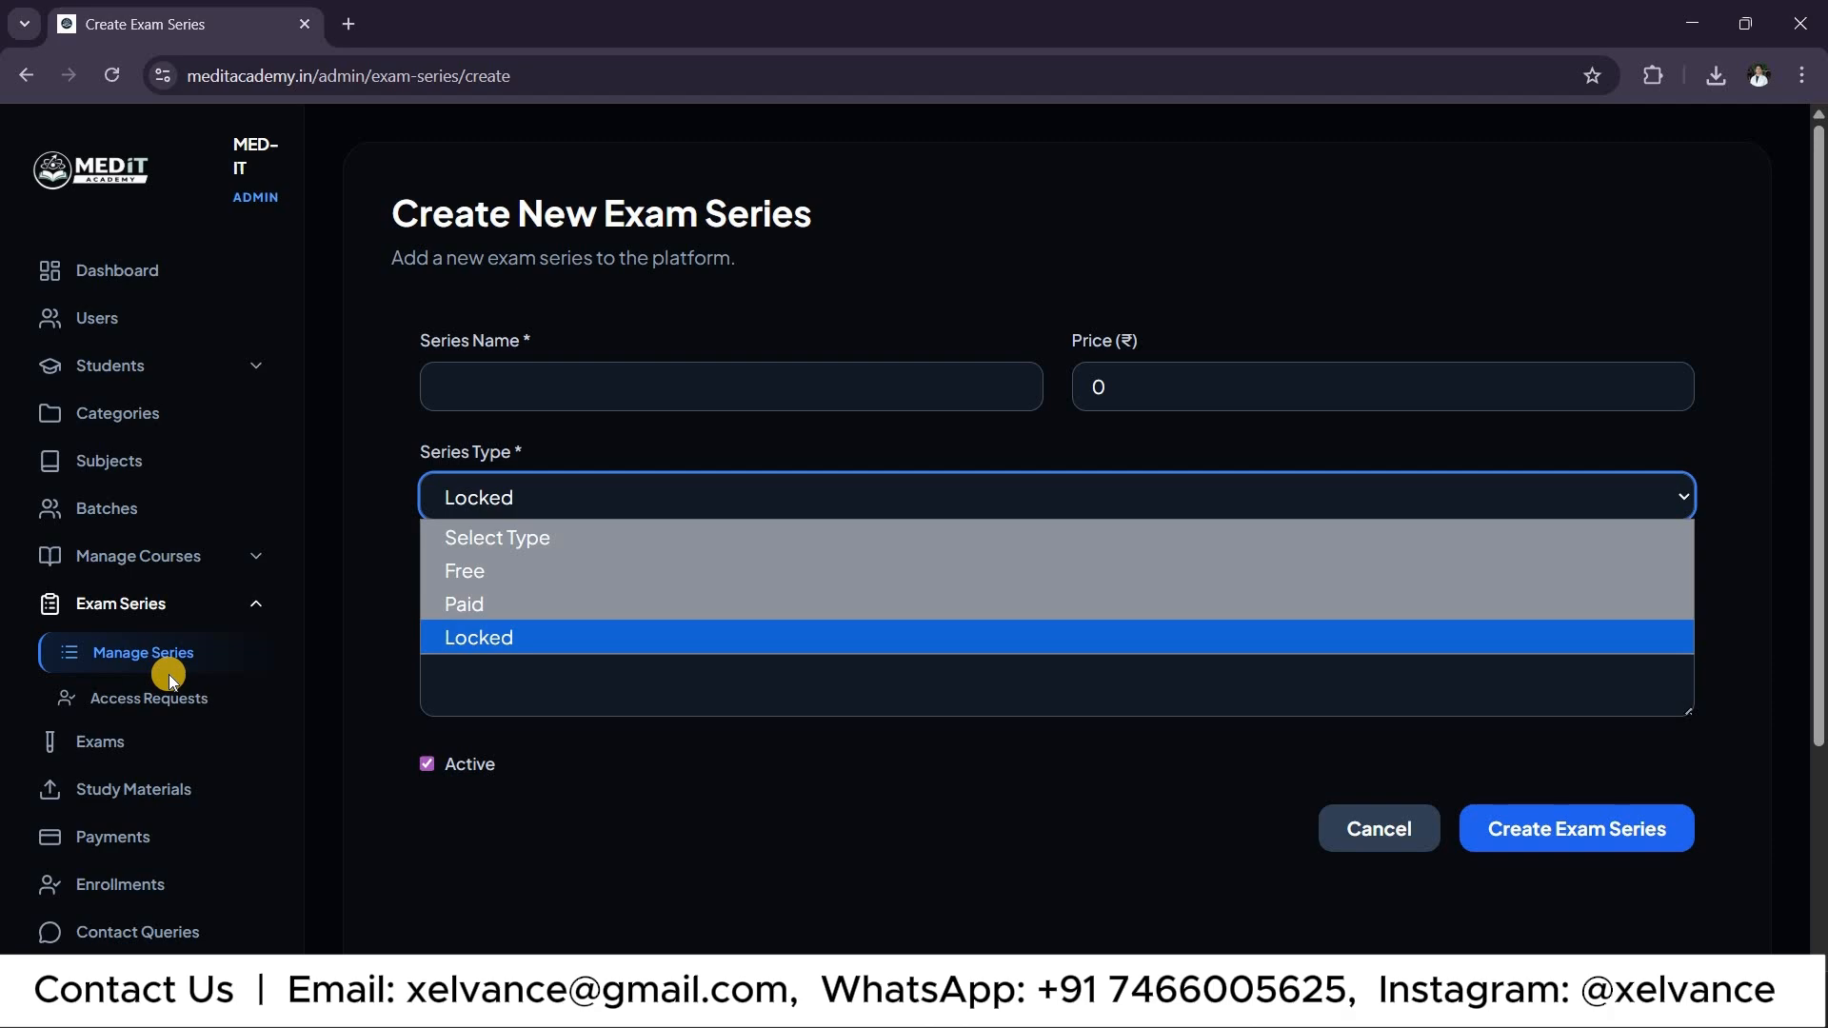
{"action": "left_click", "coordinate": [191, 660]}
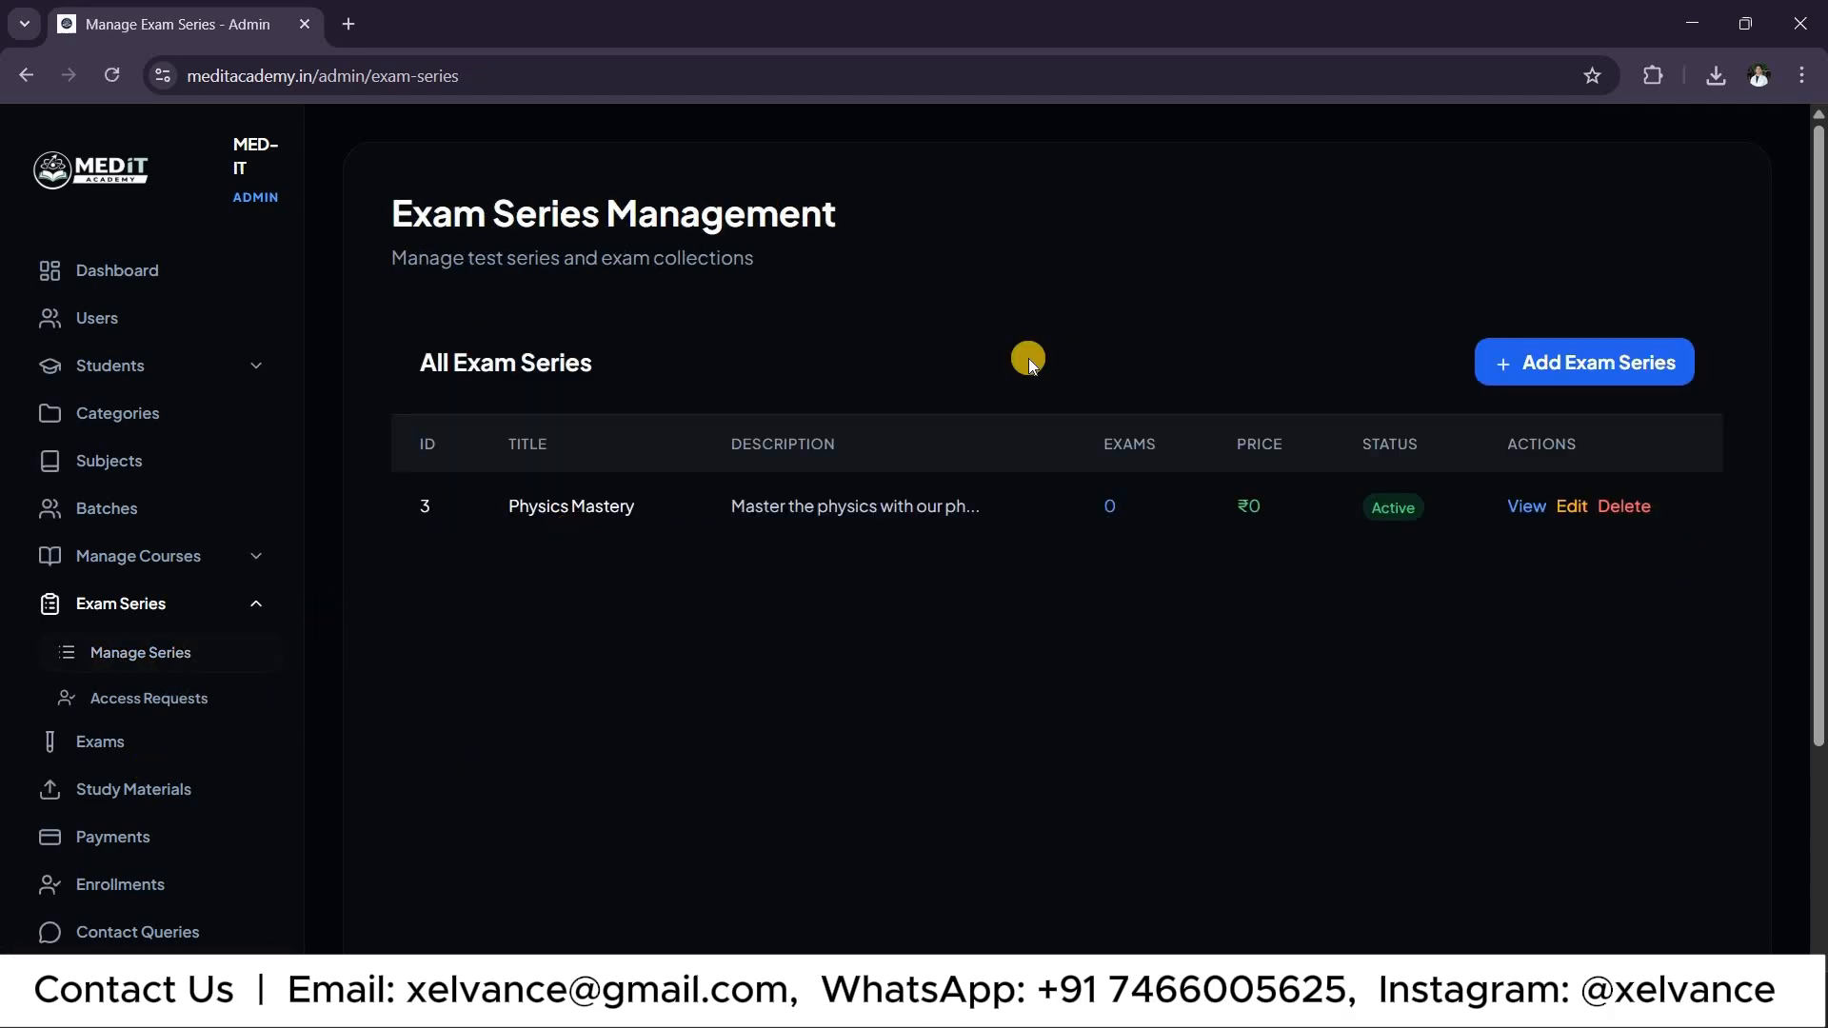
{"action": "left_click", "coordinate": [1512, 512]}
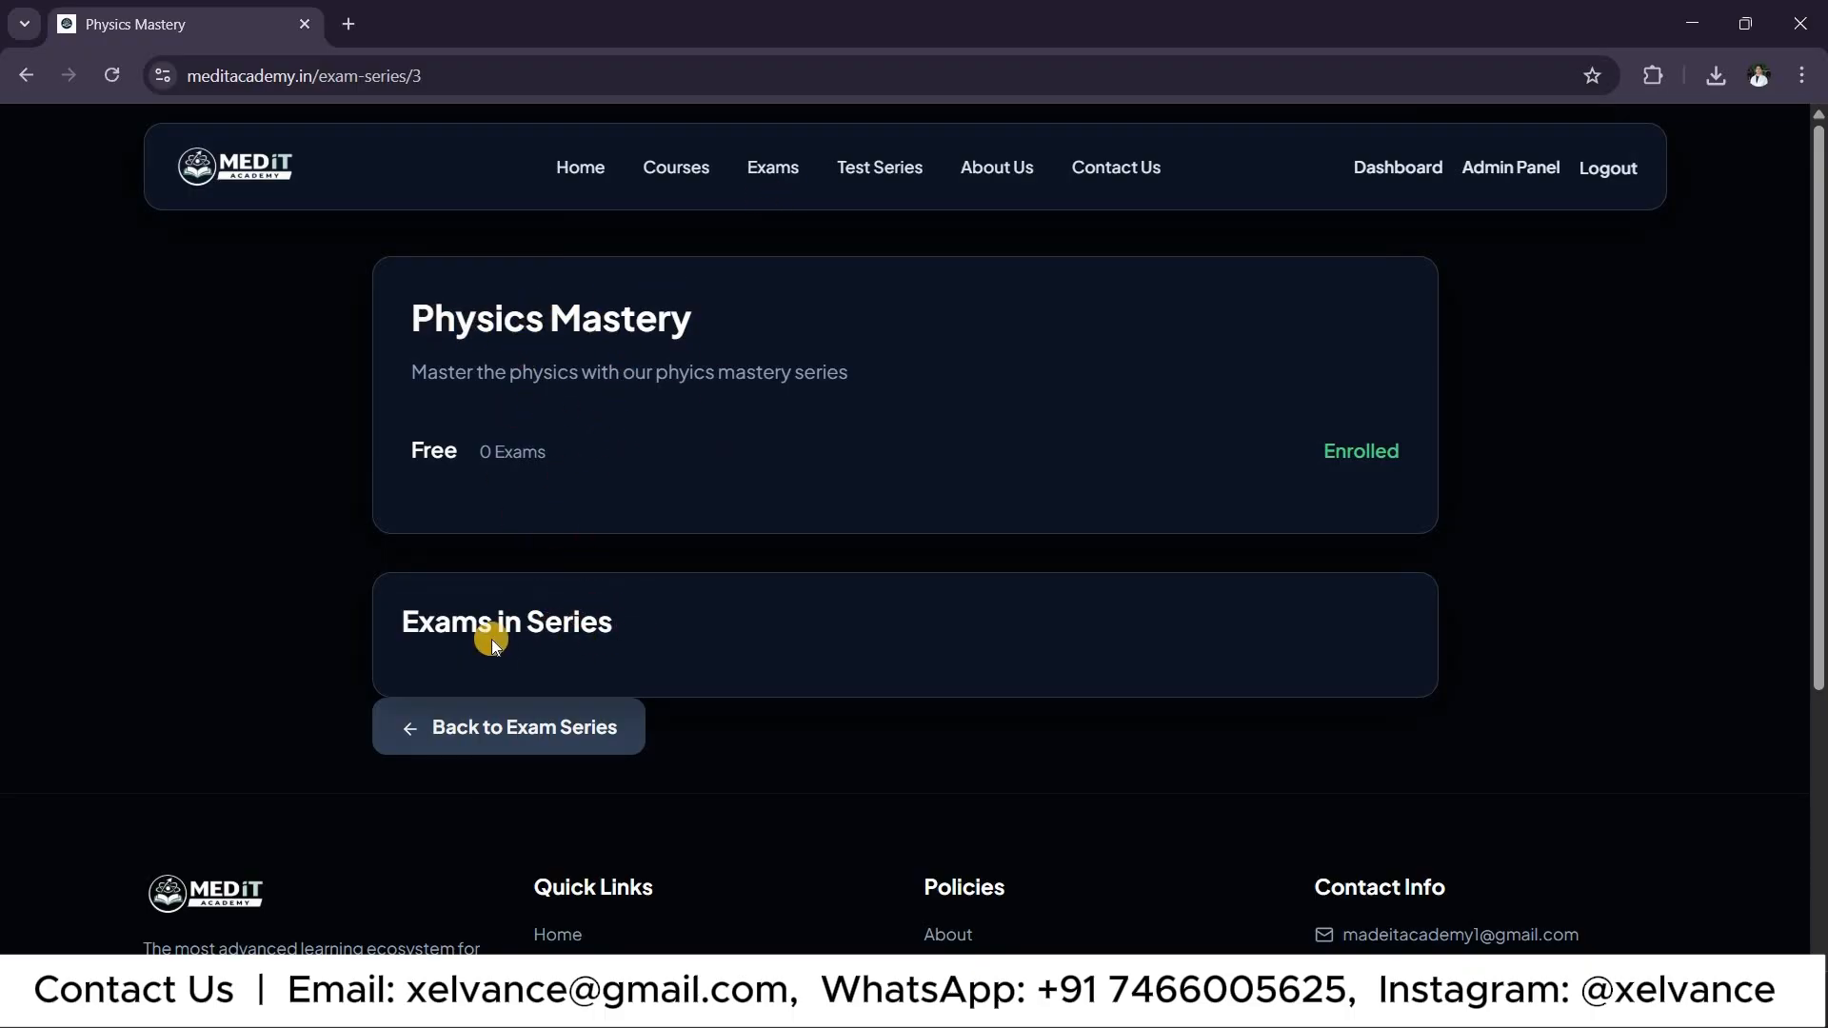
{"action": "scroll", "coordinate": [283, 465], "scroll_direction": "left", "scroll_amount": 5}
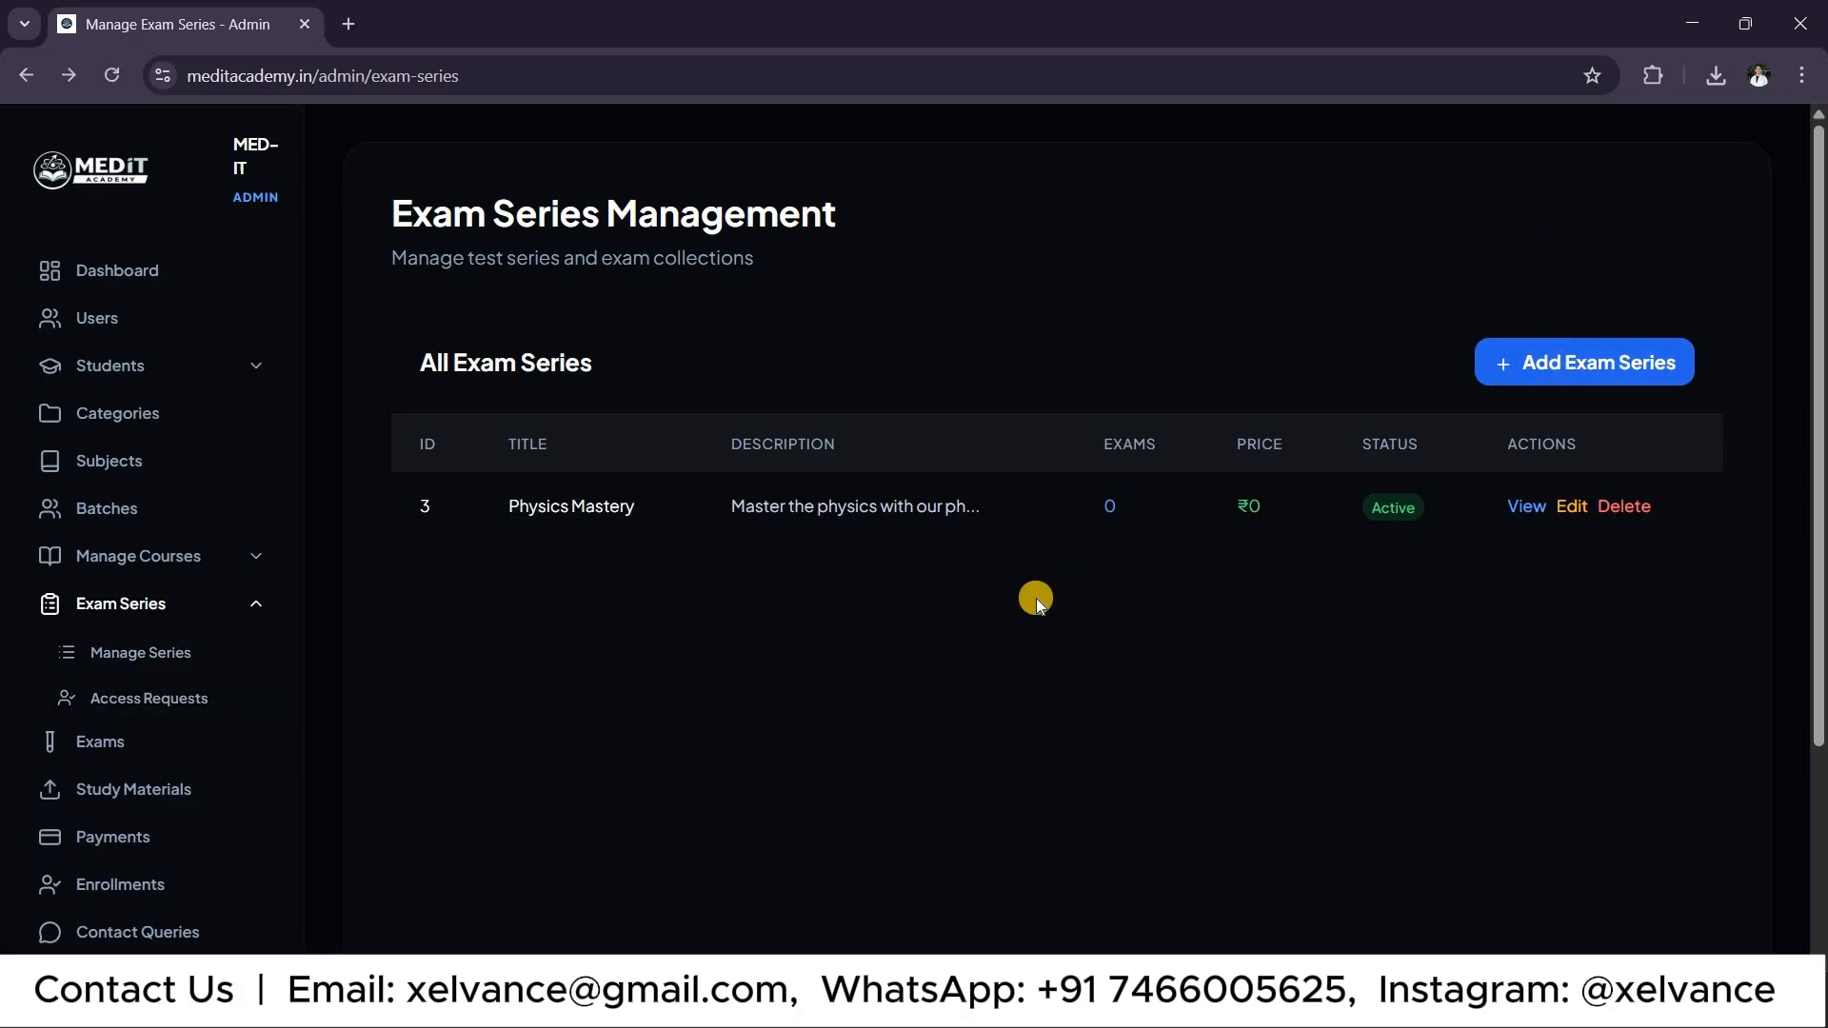
{"action": "scroll", "coordinate": [1036, 598], "scroll_direction": "down", "scroll_amount": 2}
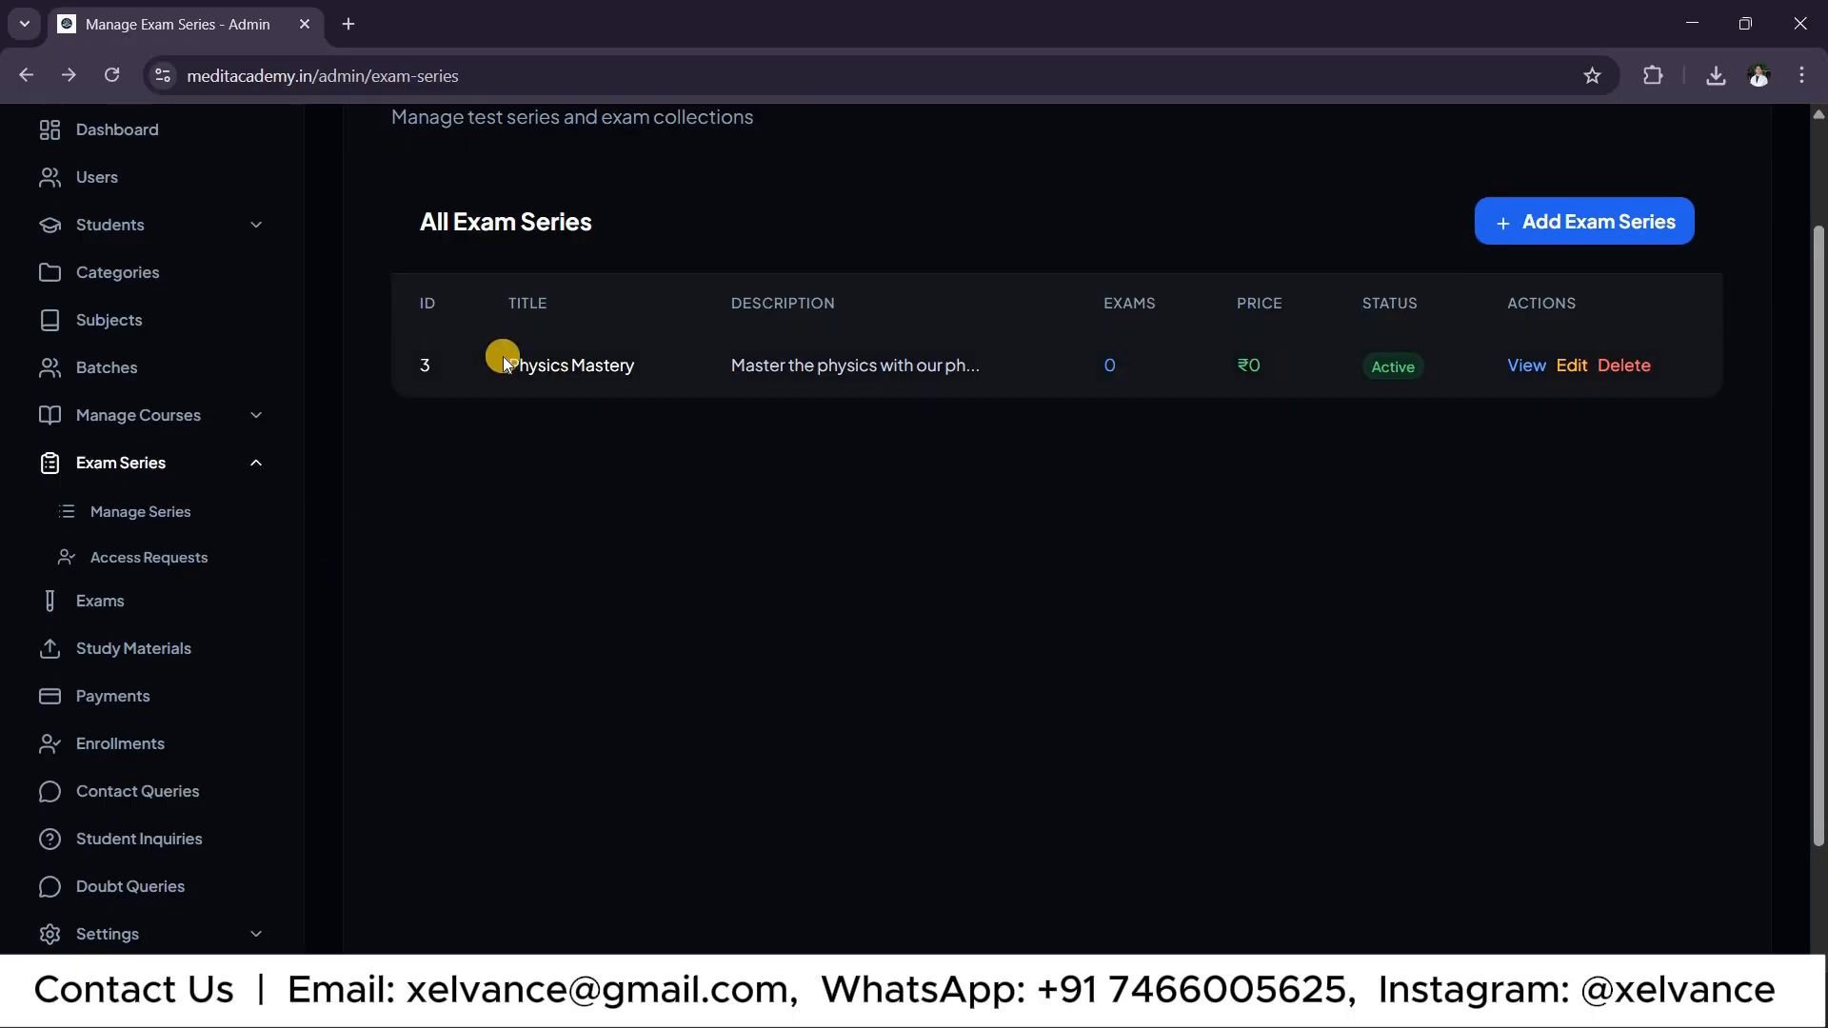
Open the Exams list and inspect the Biology Practice Test's columns, including its N/A series.
{"action": "triple_click", "coordinate": [659, 365]}
{"action": "left_click", "coordinate": [659, 365]}
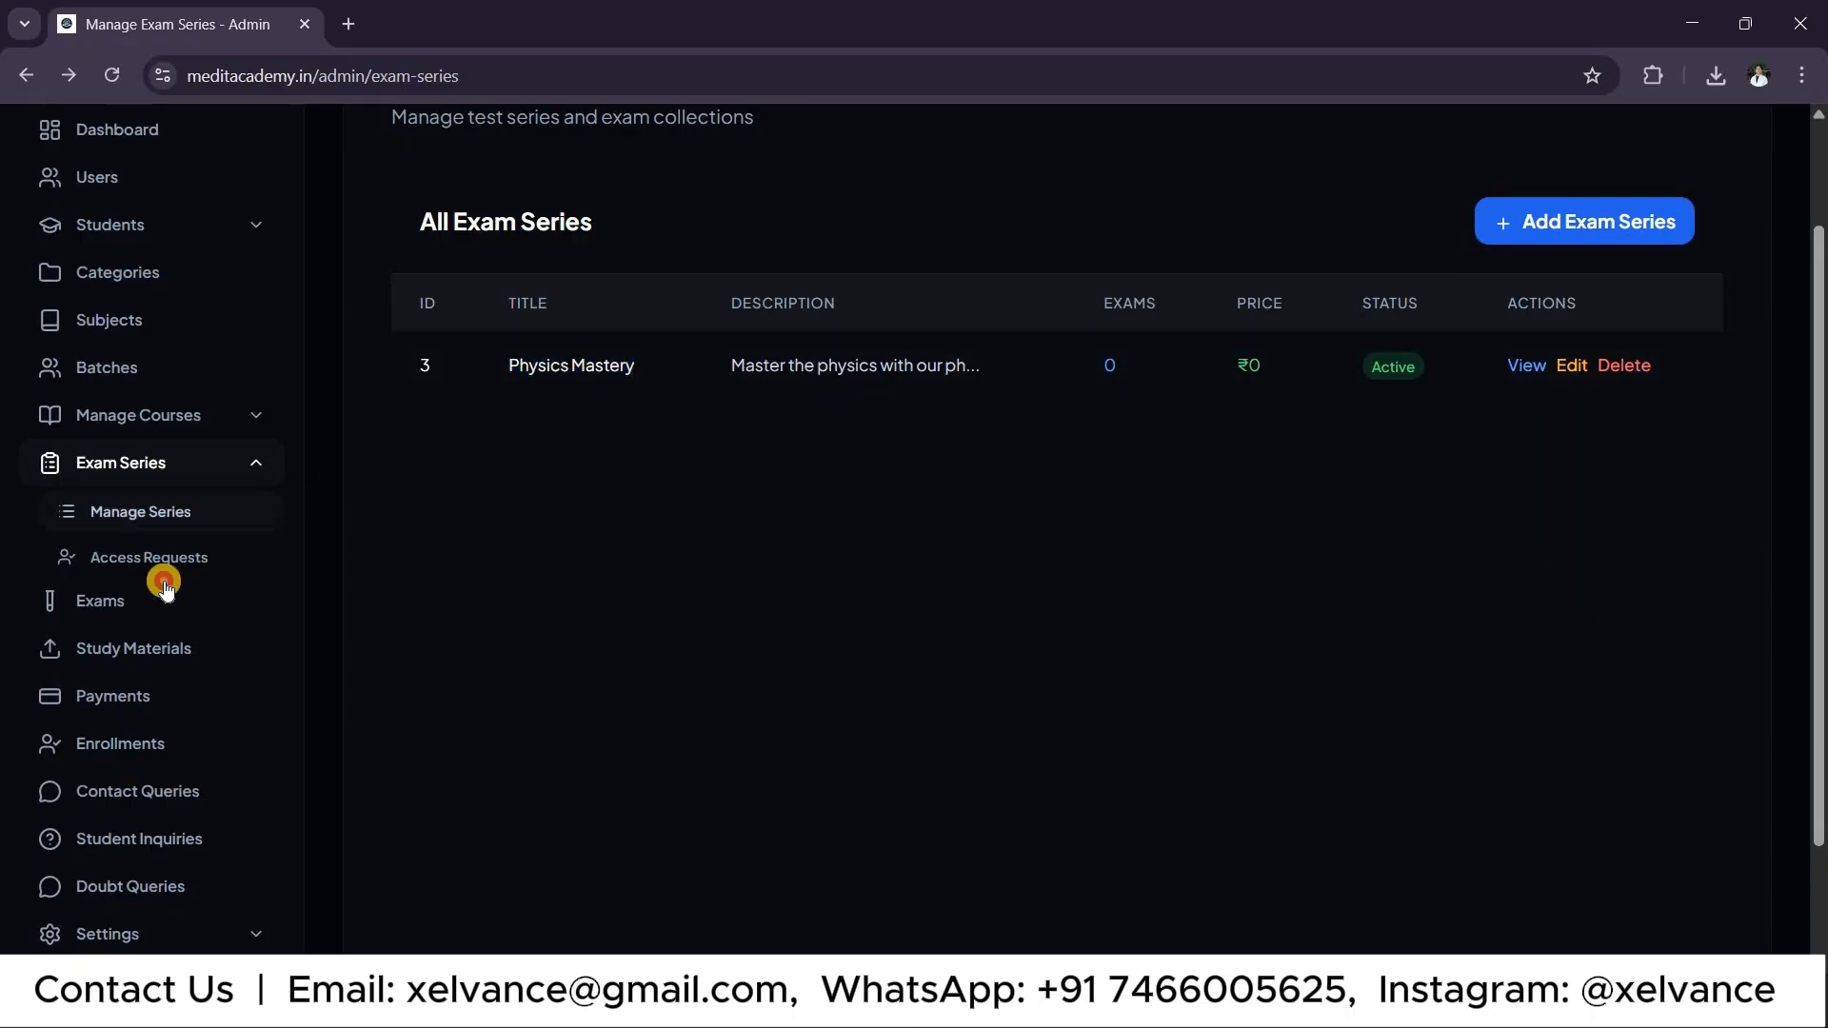
{"action": "left_click", "coordinate": [164, 588]}
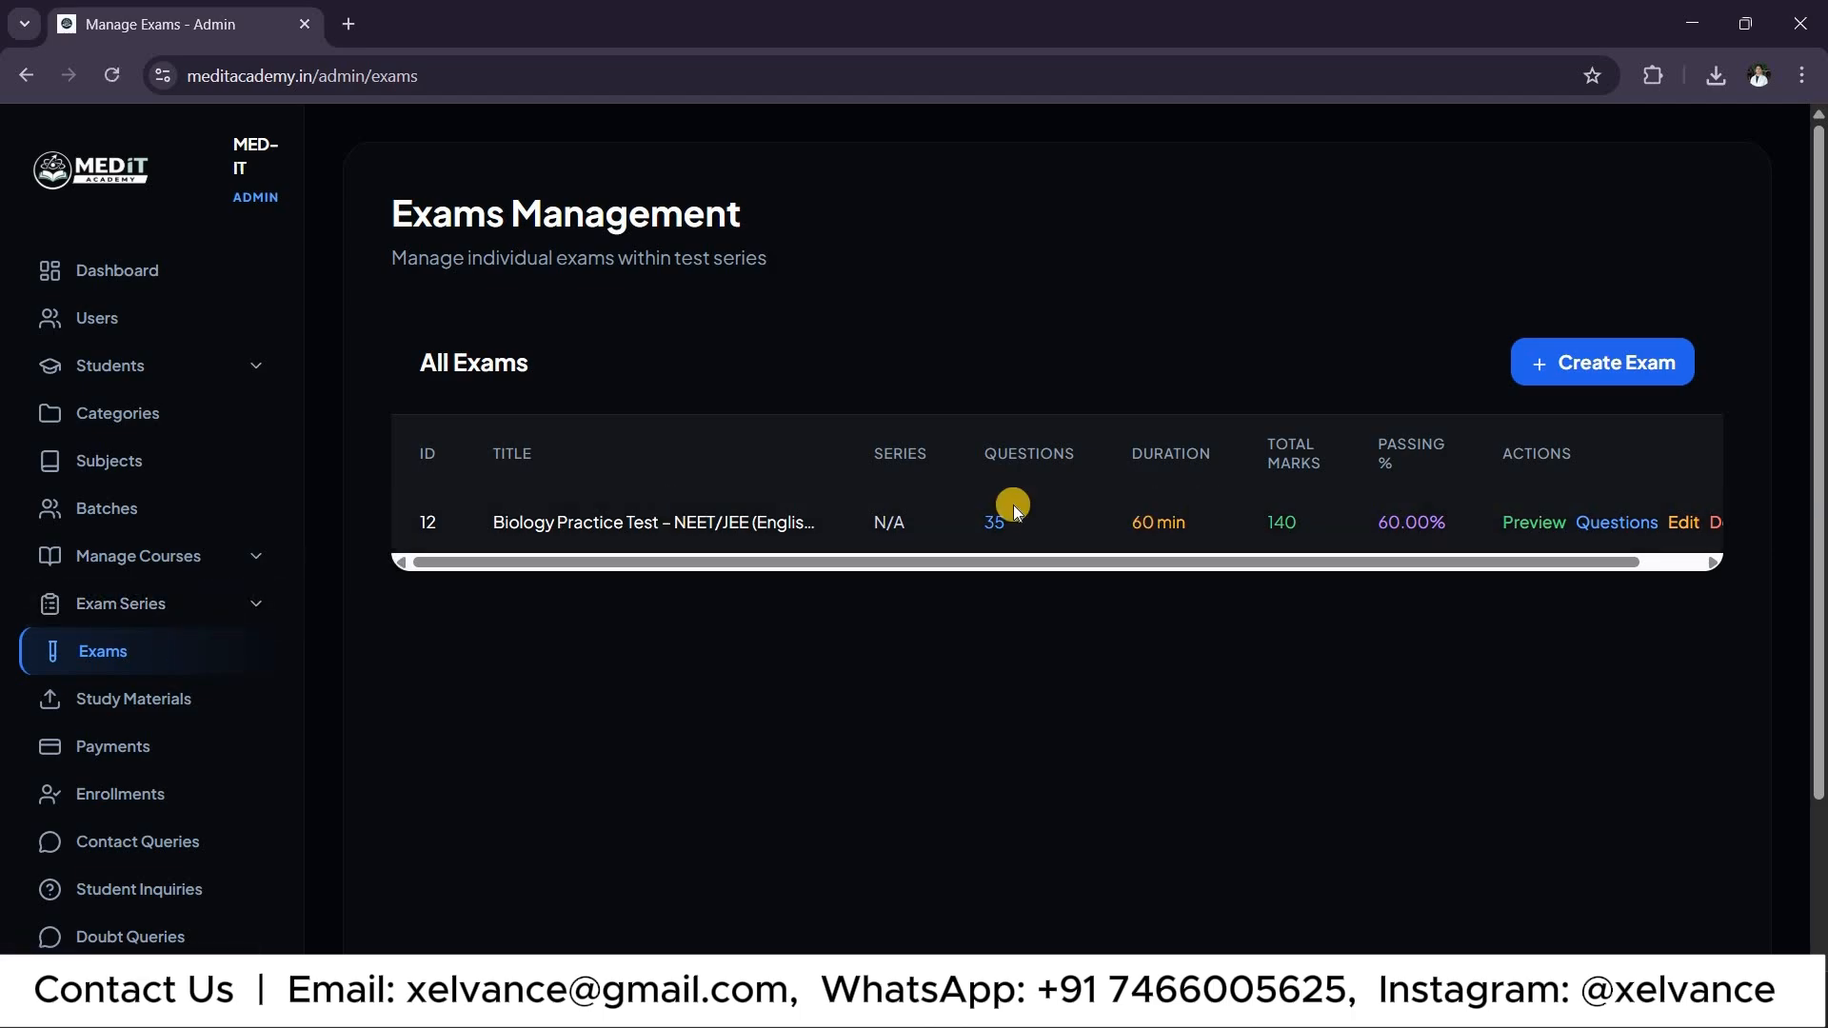
{"action": "scroll", "coordinate": [1013, 504], "scroll_direction": "right", "scroll_amount": 2}
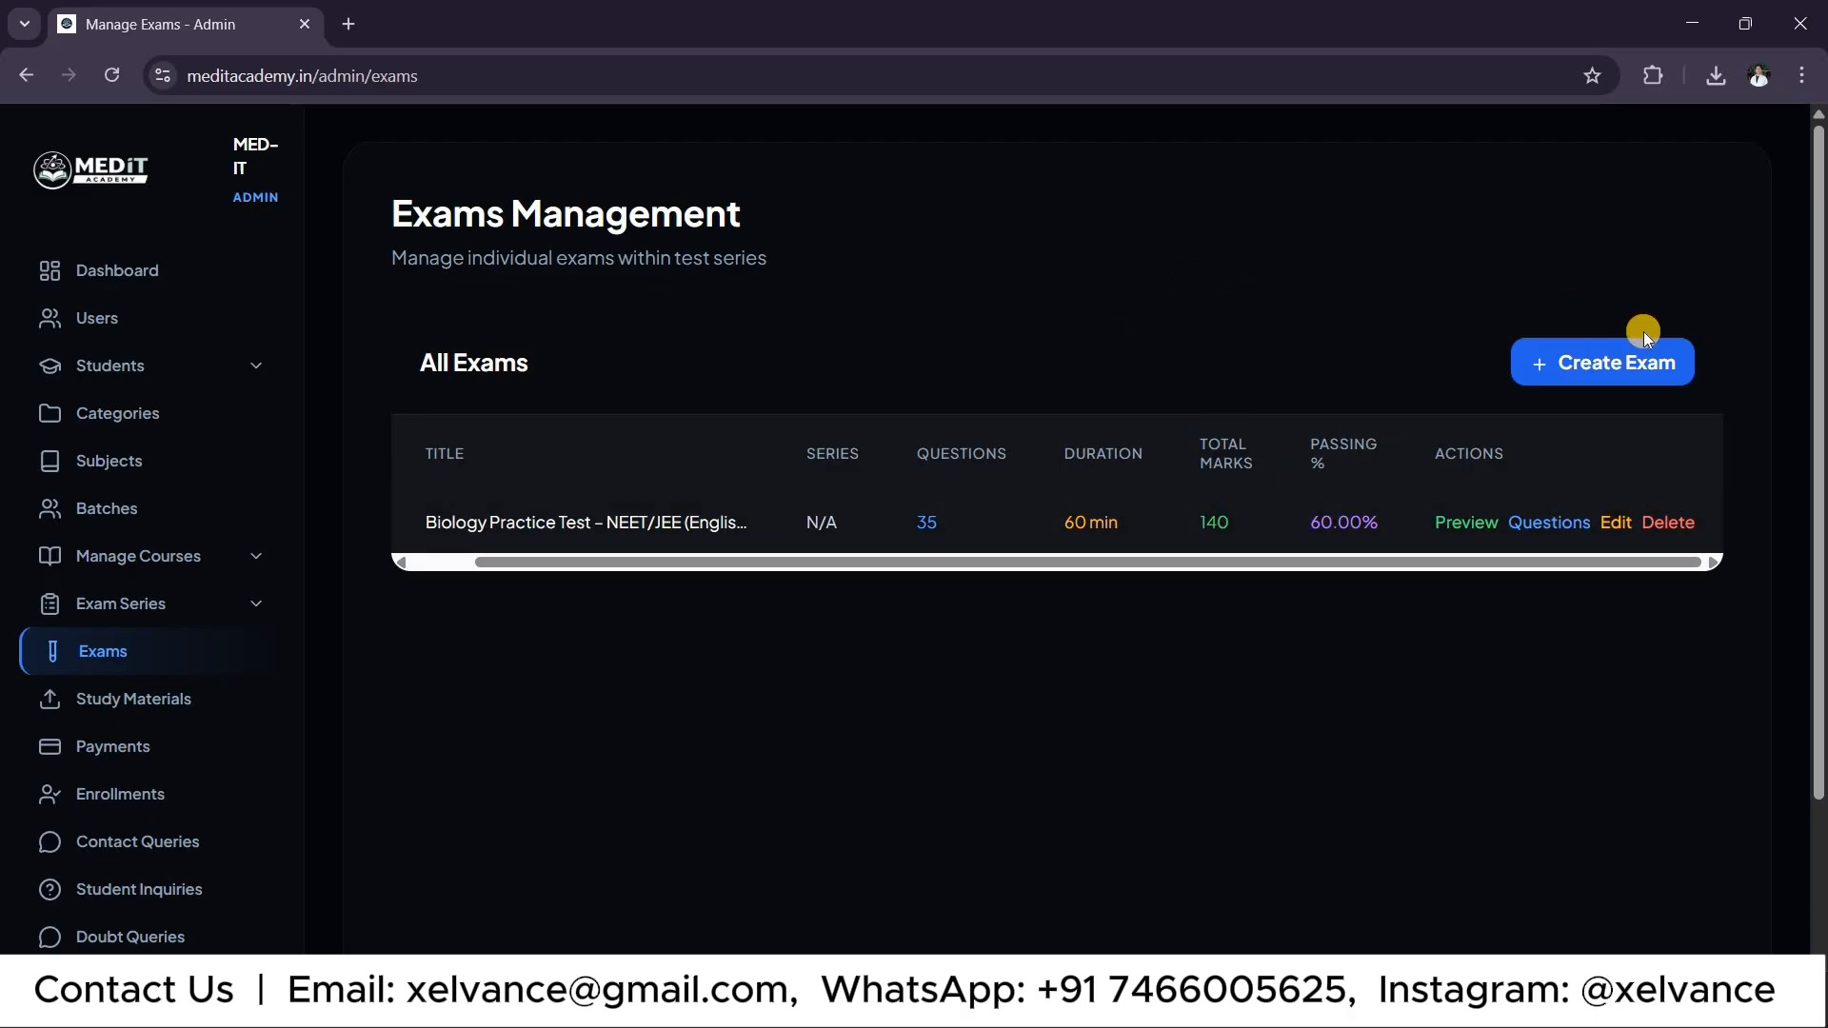
{"action": "left_click_drag", "start_coordinate": [882, 441], "coordinate": [783, 516]}
{"action": "left_click_drag", "start_coordinate": [722, 560], "coordinate": [530, 571]}
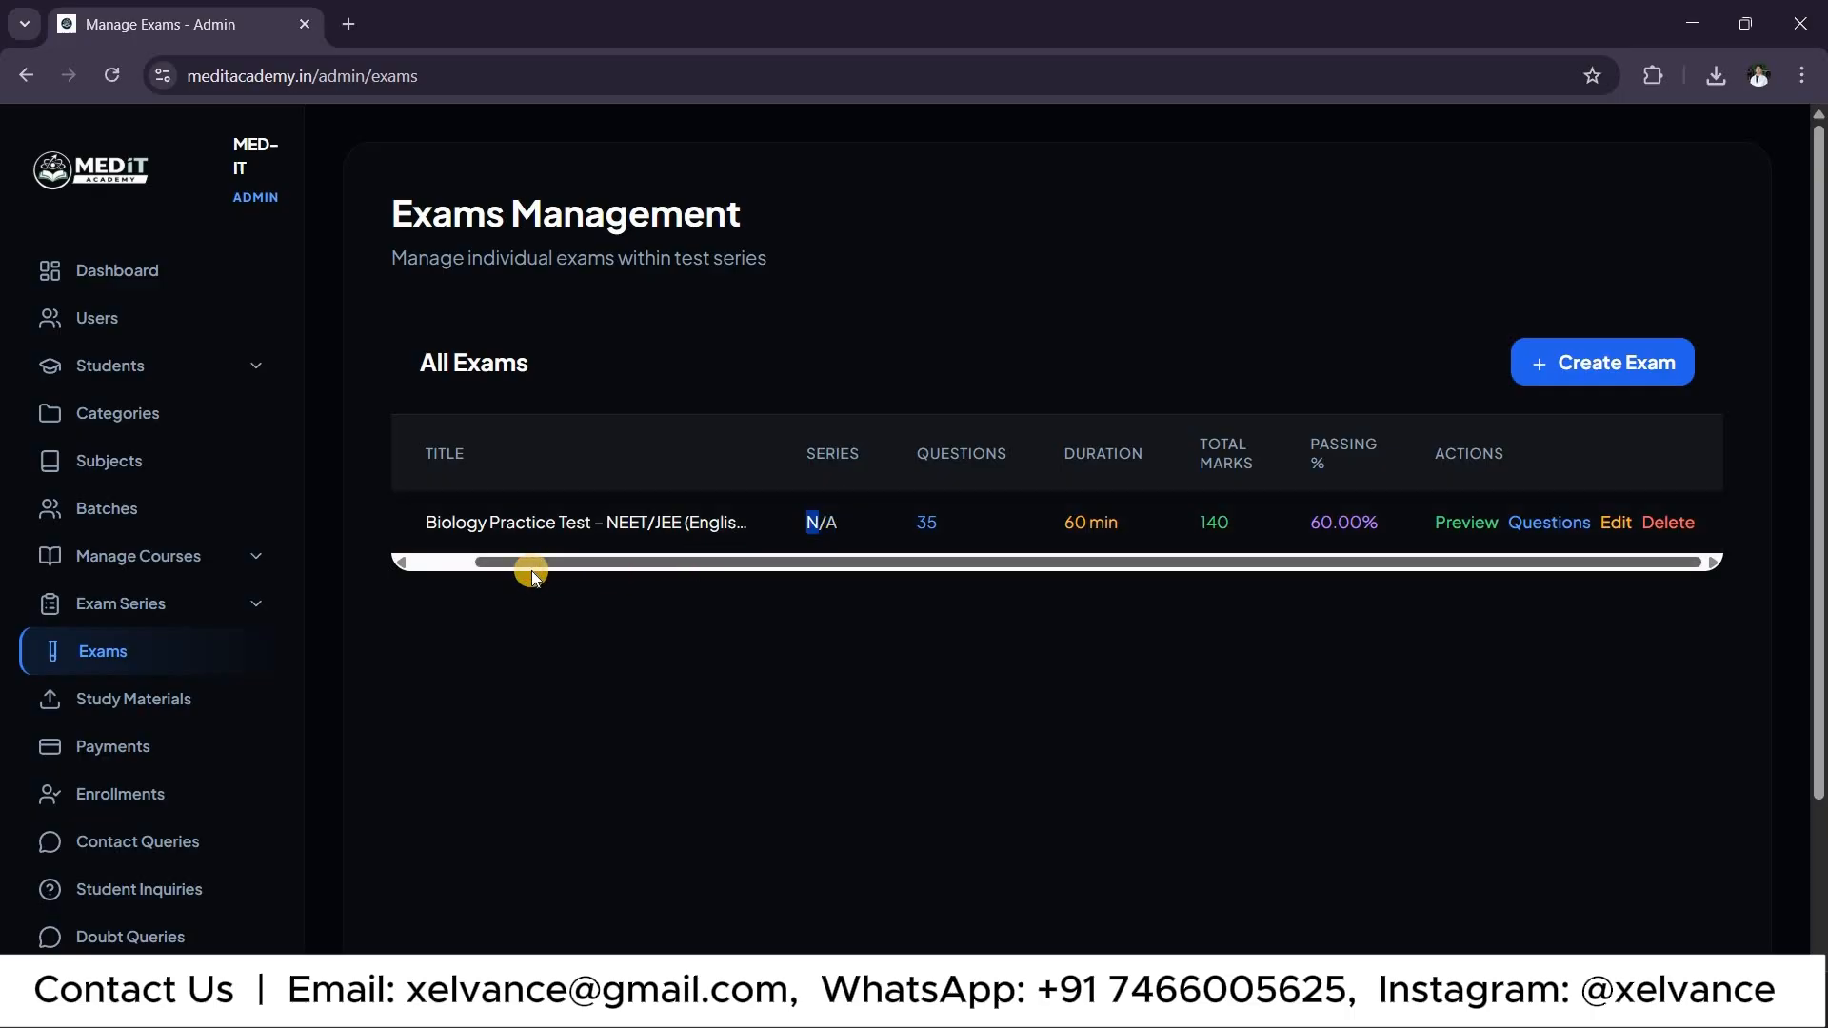
{"action": "left_click_drag", "start_coordinate": [854, 520], "coordinate": [931, 519]}
Start a new exam set to Part of Exam Series with Physics Mastery selected.
{"action": "left_click", "coordinate": [1578, 403]}
{"action": "left_click", "coordinate": [1612, 360]}
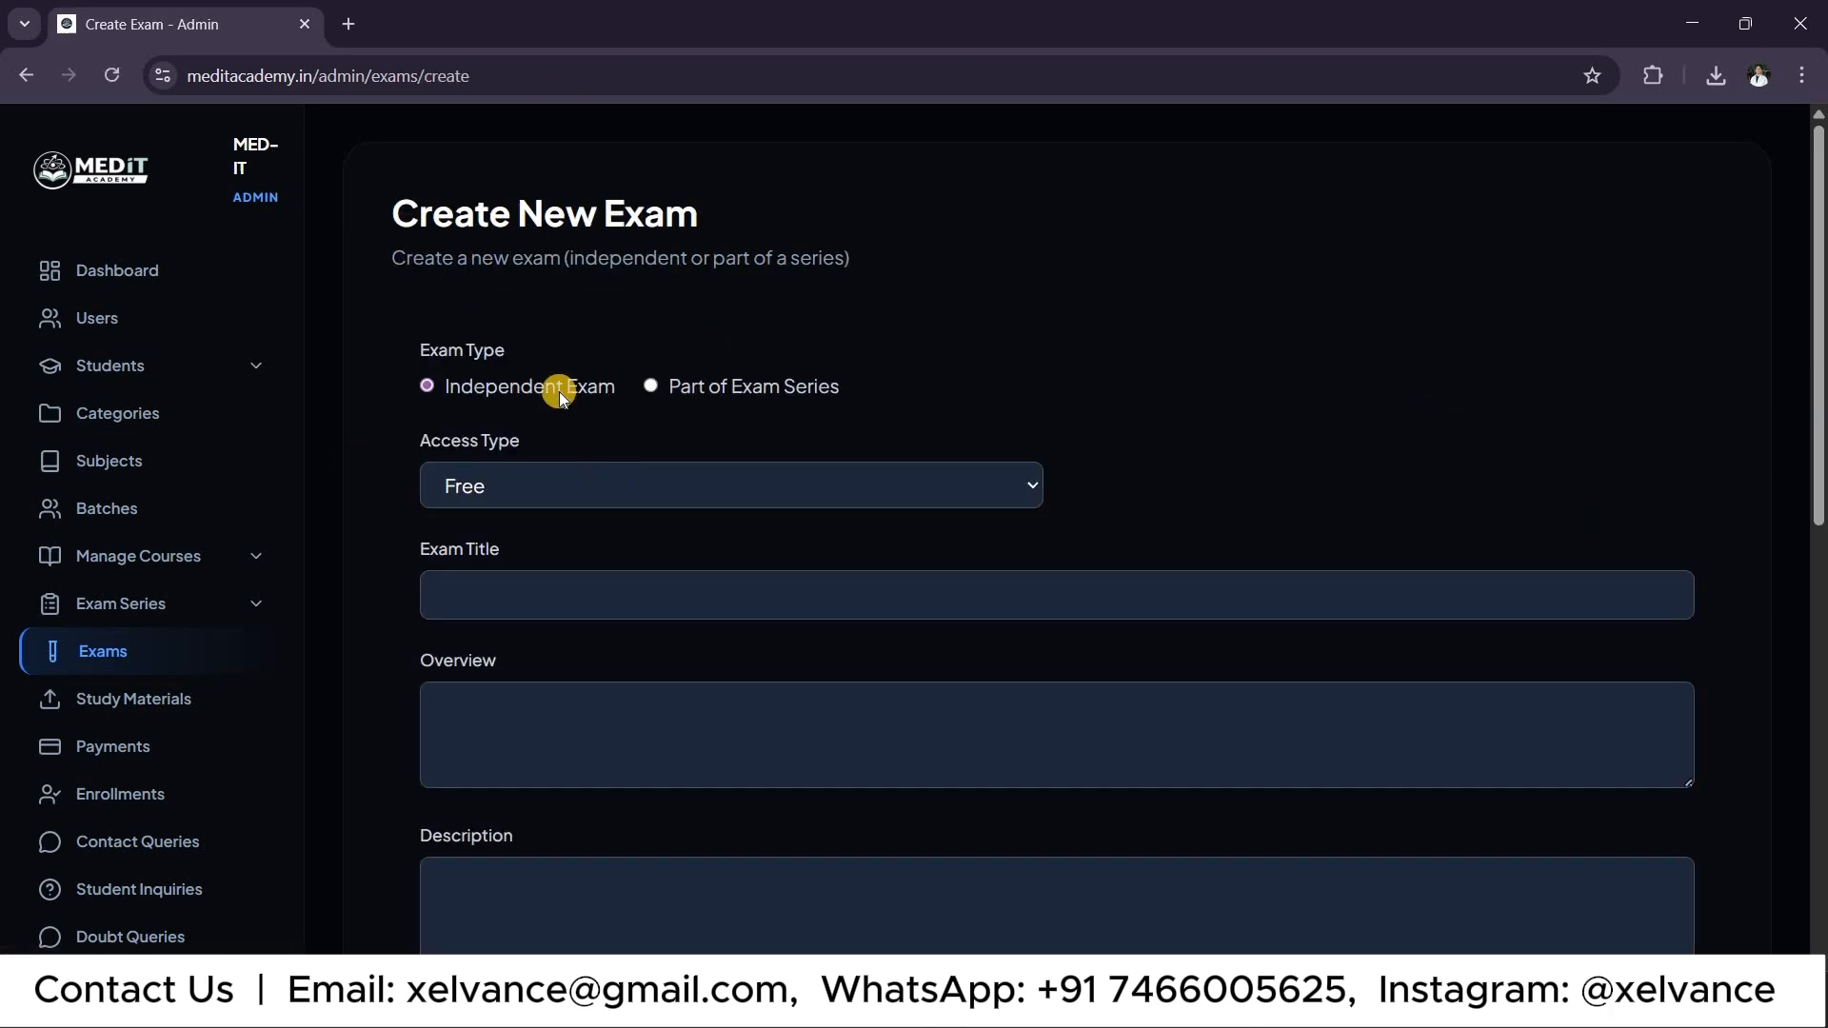
{"action": "scroll", "coordinate": [508, 392], "scroll_direction": "down", "scroll_amount": 4}
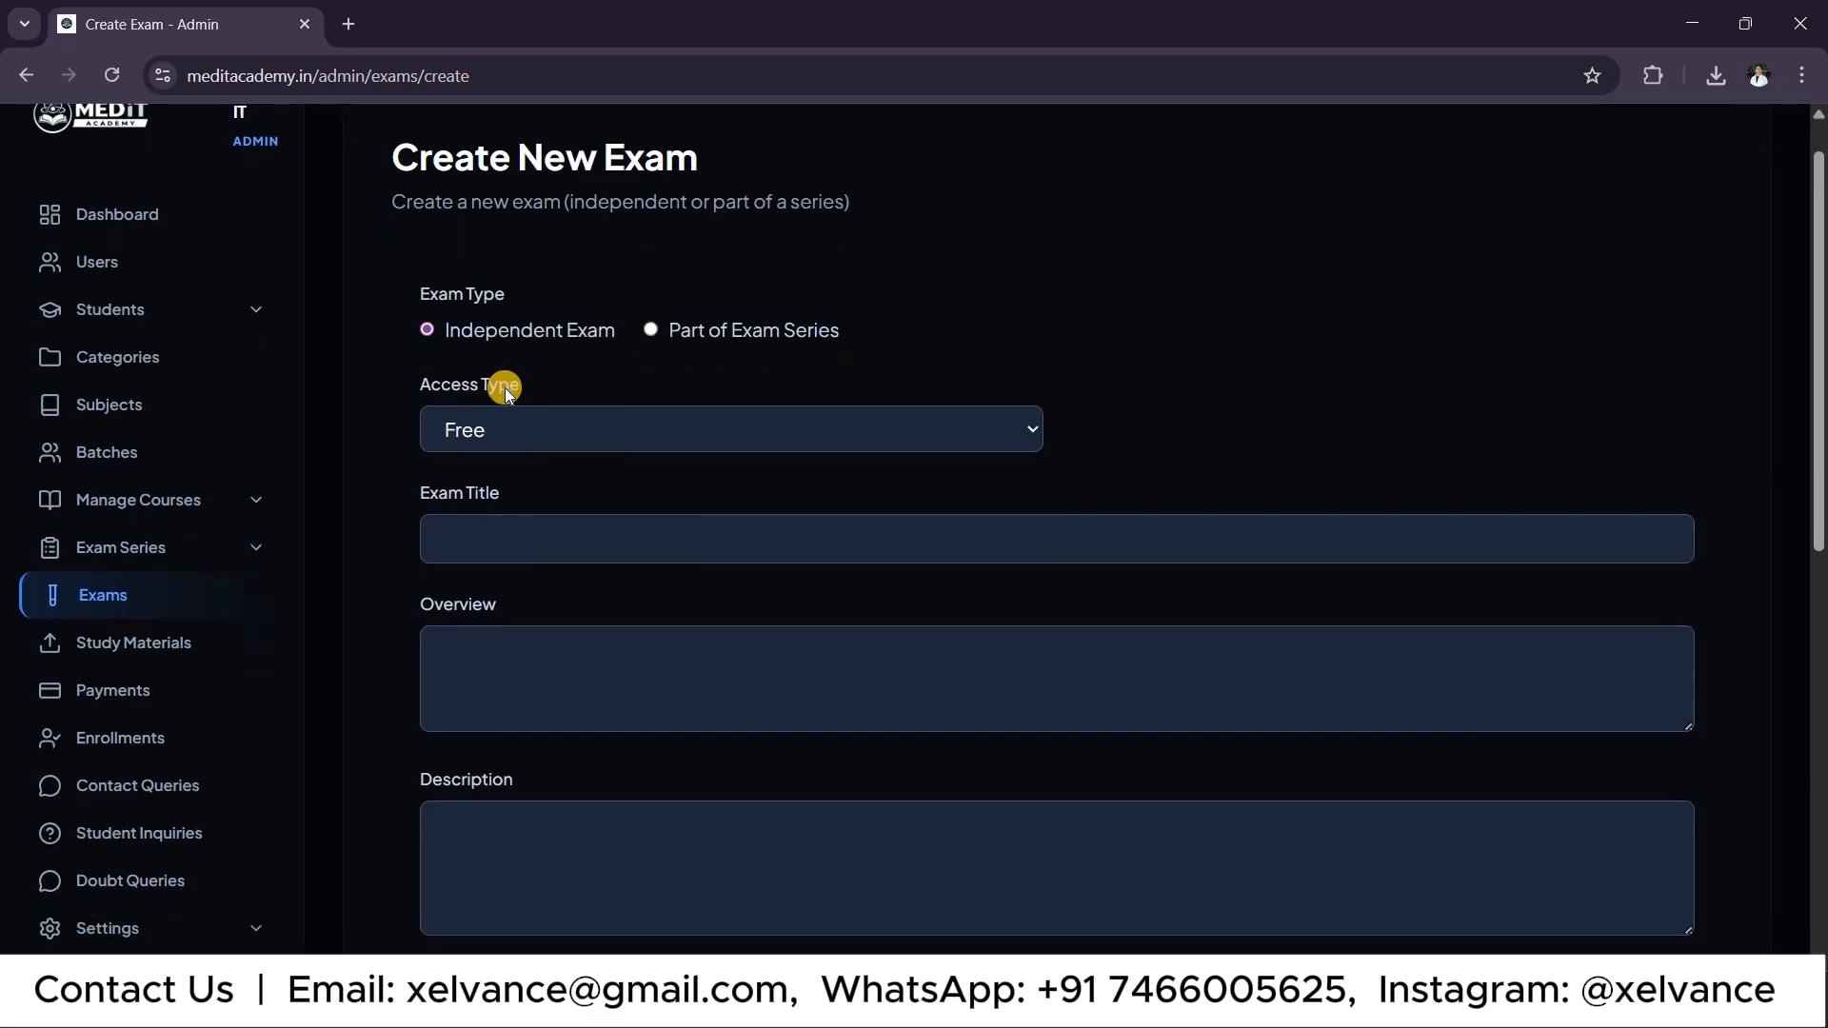
{"action": "scroll", "coordinate": [511, 407], "scroll_direction": "down", "scroll_amount": 6}
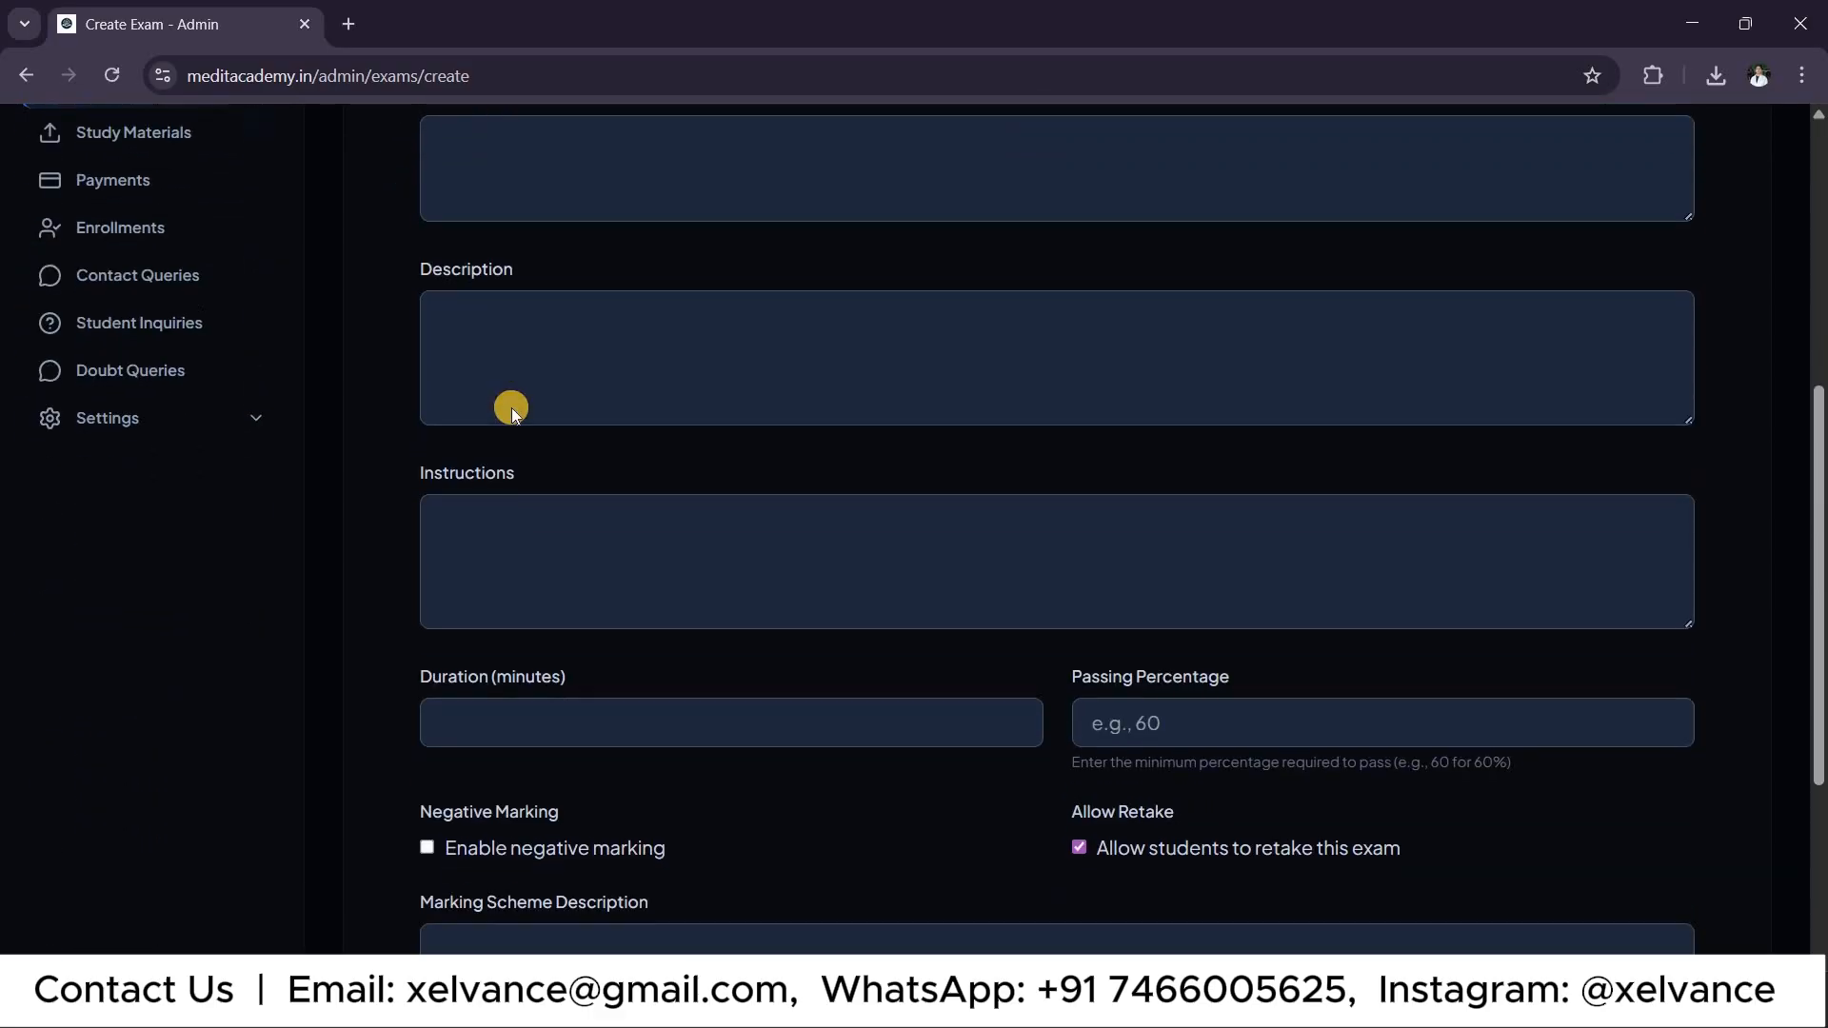
{"action": "scroll", "coordinate": [512, 408], "scroll_direction": "up", "scroll_amount": 10}
{"action": "left_click", "coordinate": [671, 385]}
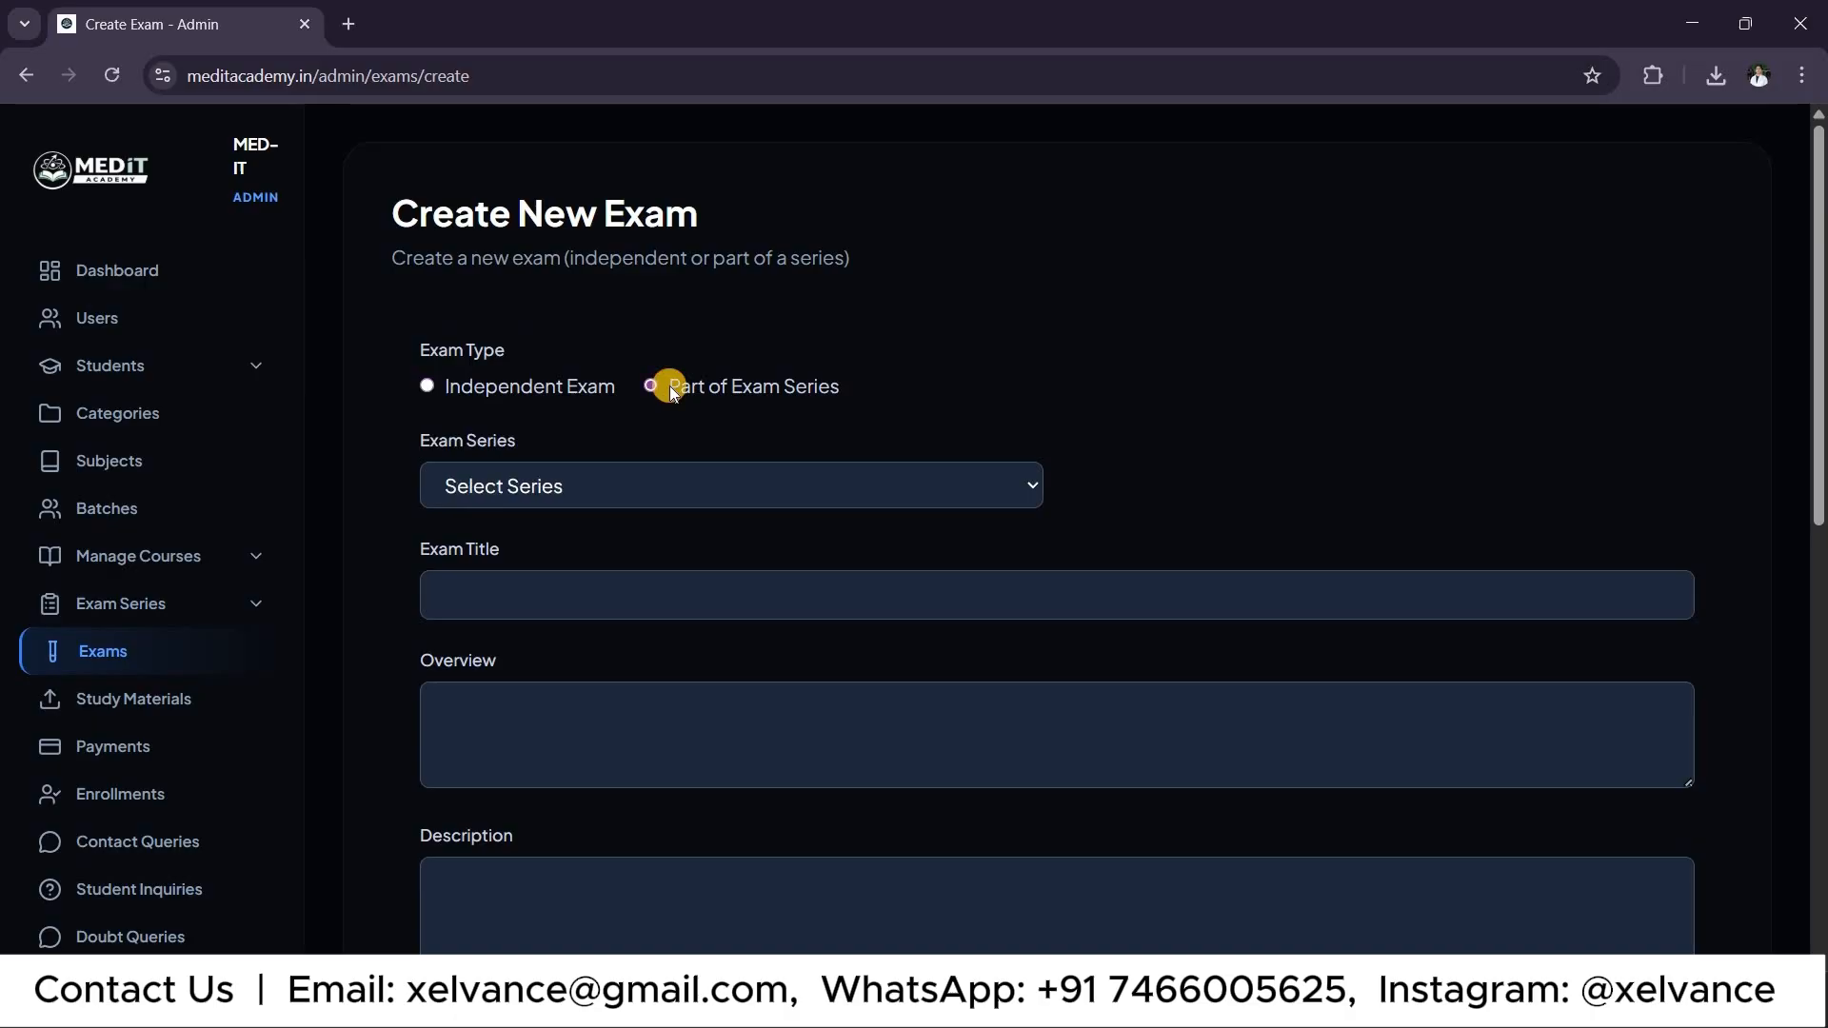
{"action": "left_click", "coordinate": [723, 466]}
{"action": "left_click", "coordinate": [599, 560]}
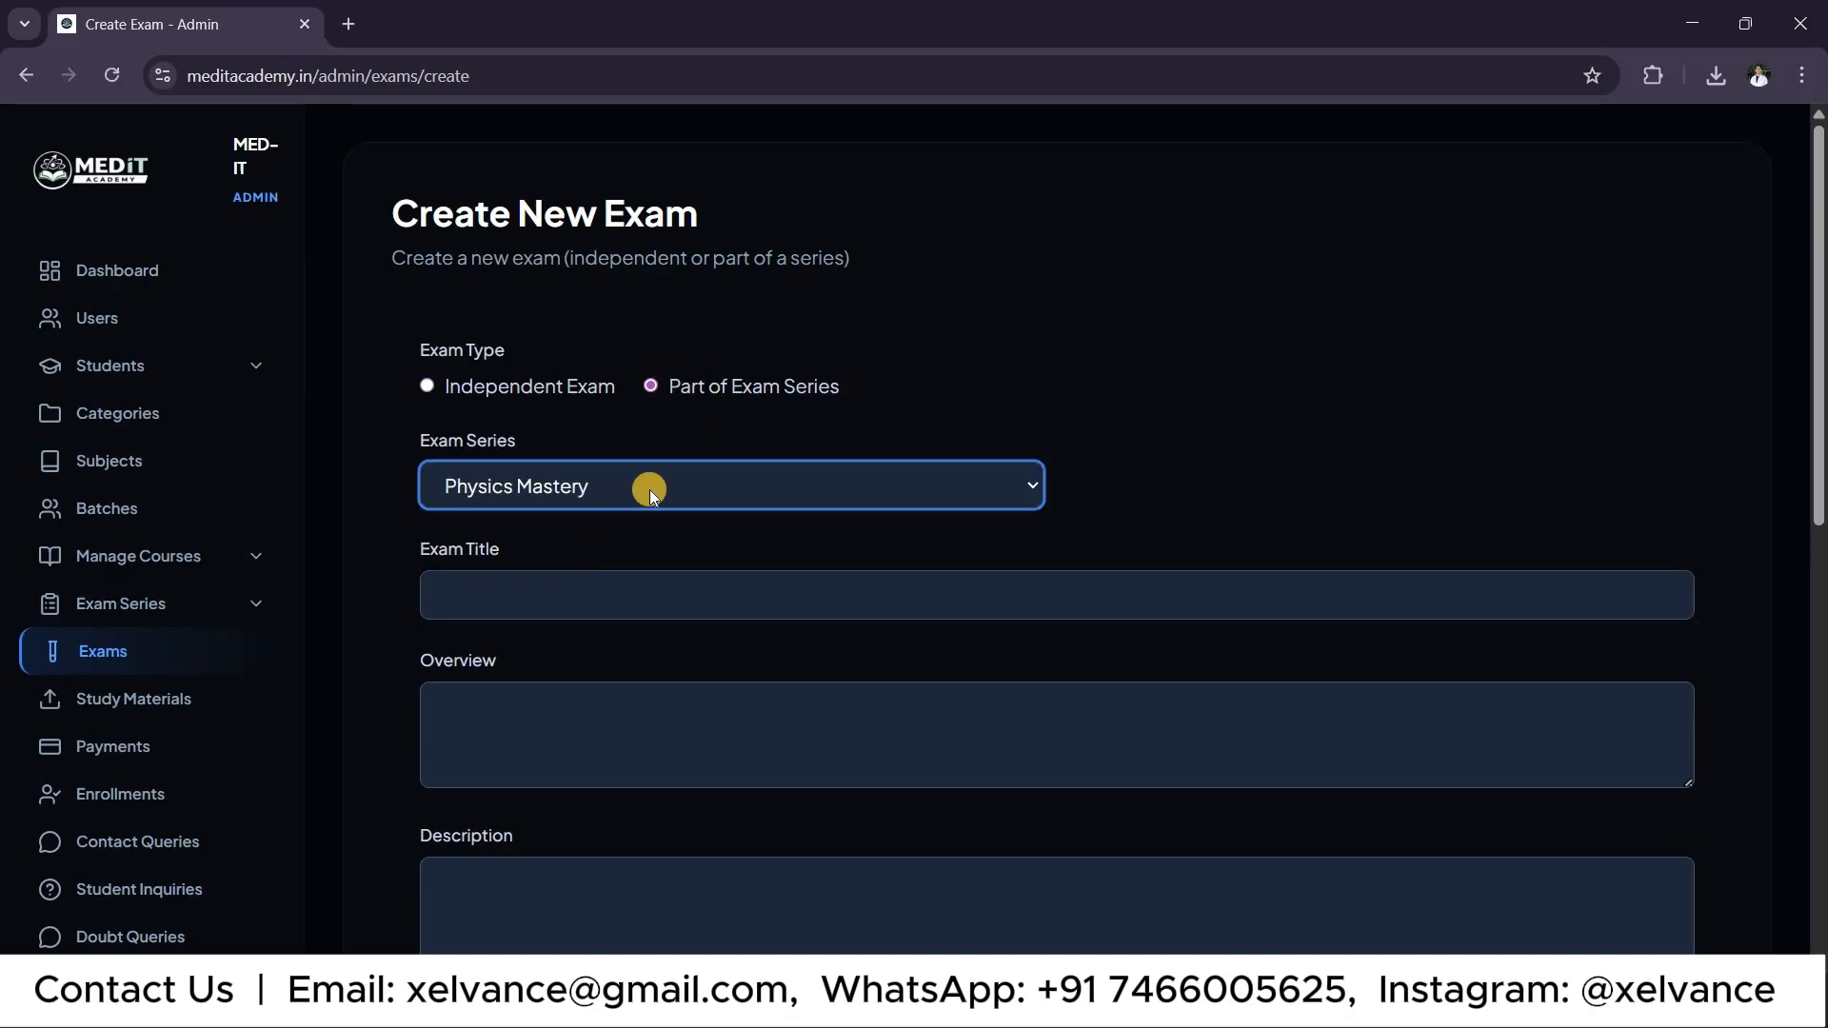
{"action": "scroll", "coordinate": [598, 497], "scroll_direction": "down", "scroll_amount": 1}
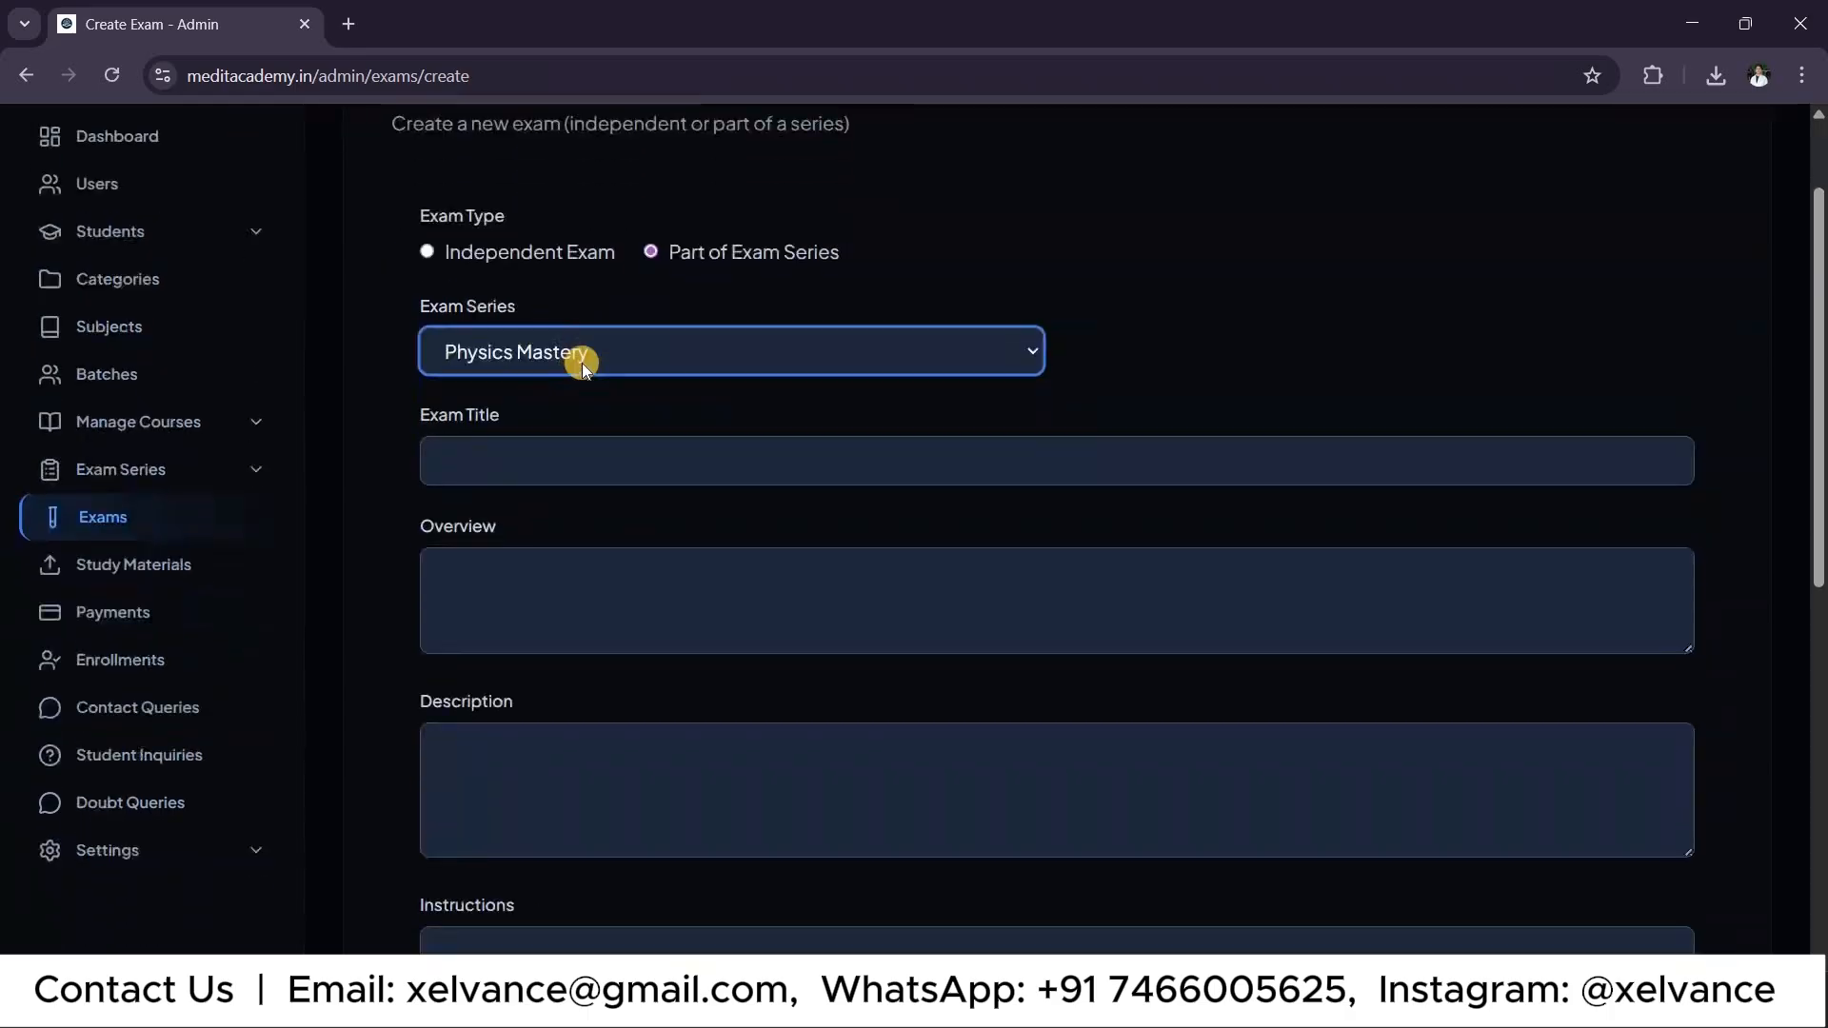
Toggle the exam back to Independent, then reselect Part of Exam Series with Physics Mastery.
{"action": "left_click", "coordinate": [537, 249]}
{"action": "scroll", "coordinate": [530, 674], "scroll_direction": "down", "scroll_amount": 6}
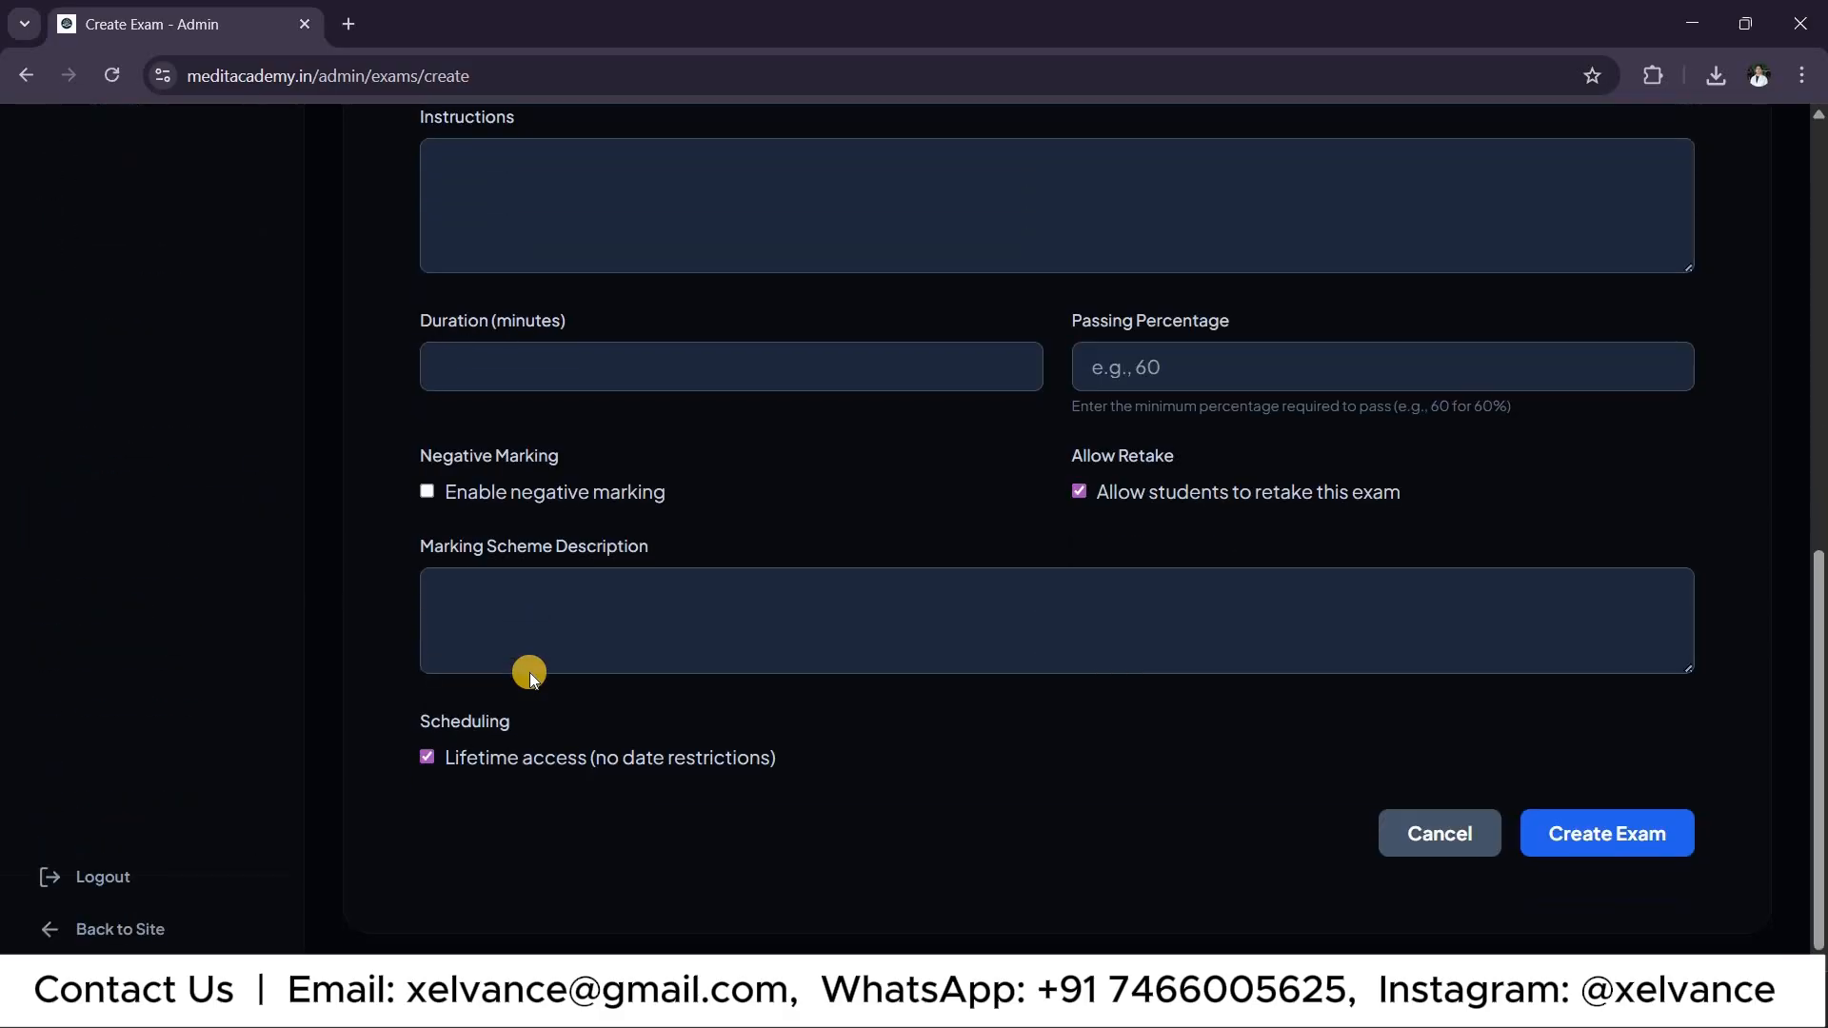
{"action": "scroll", "coordinate": [530, 674], "scroll_direction": "up", "scroll_amount": 7}
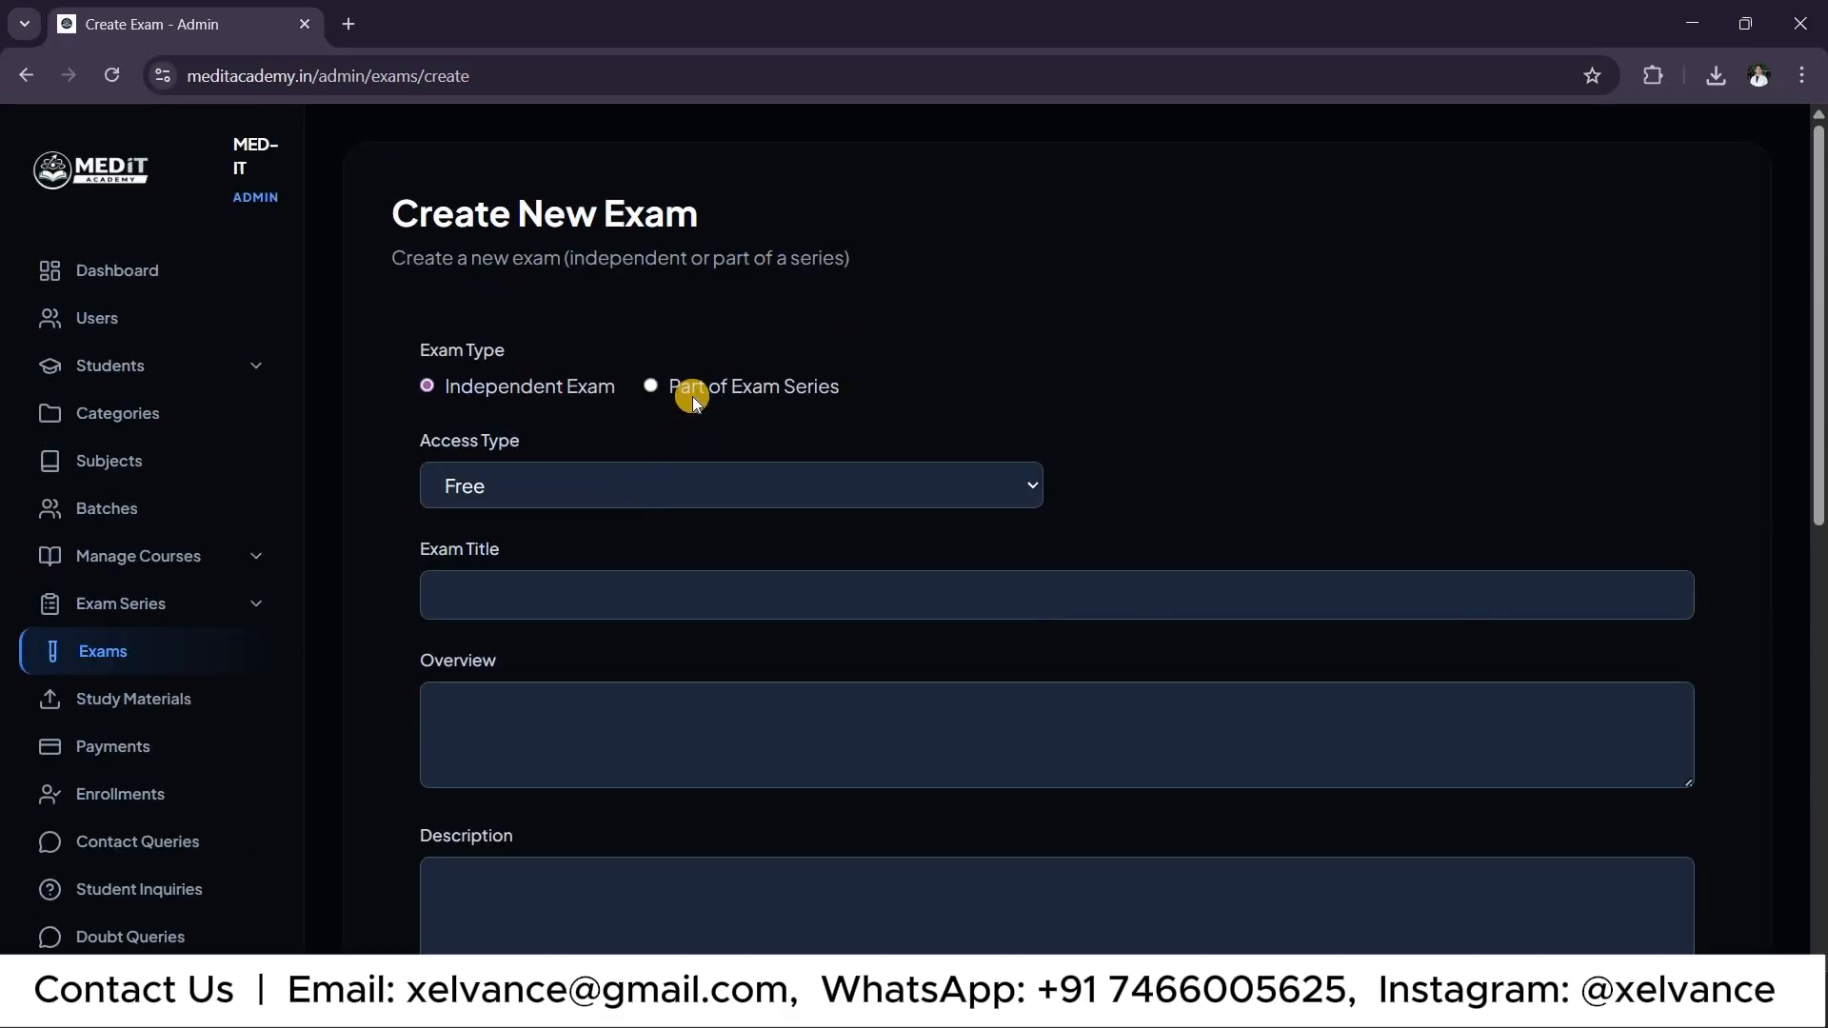
{"action": "left_click", "coordinate": [693, 396]}
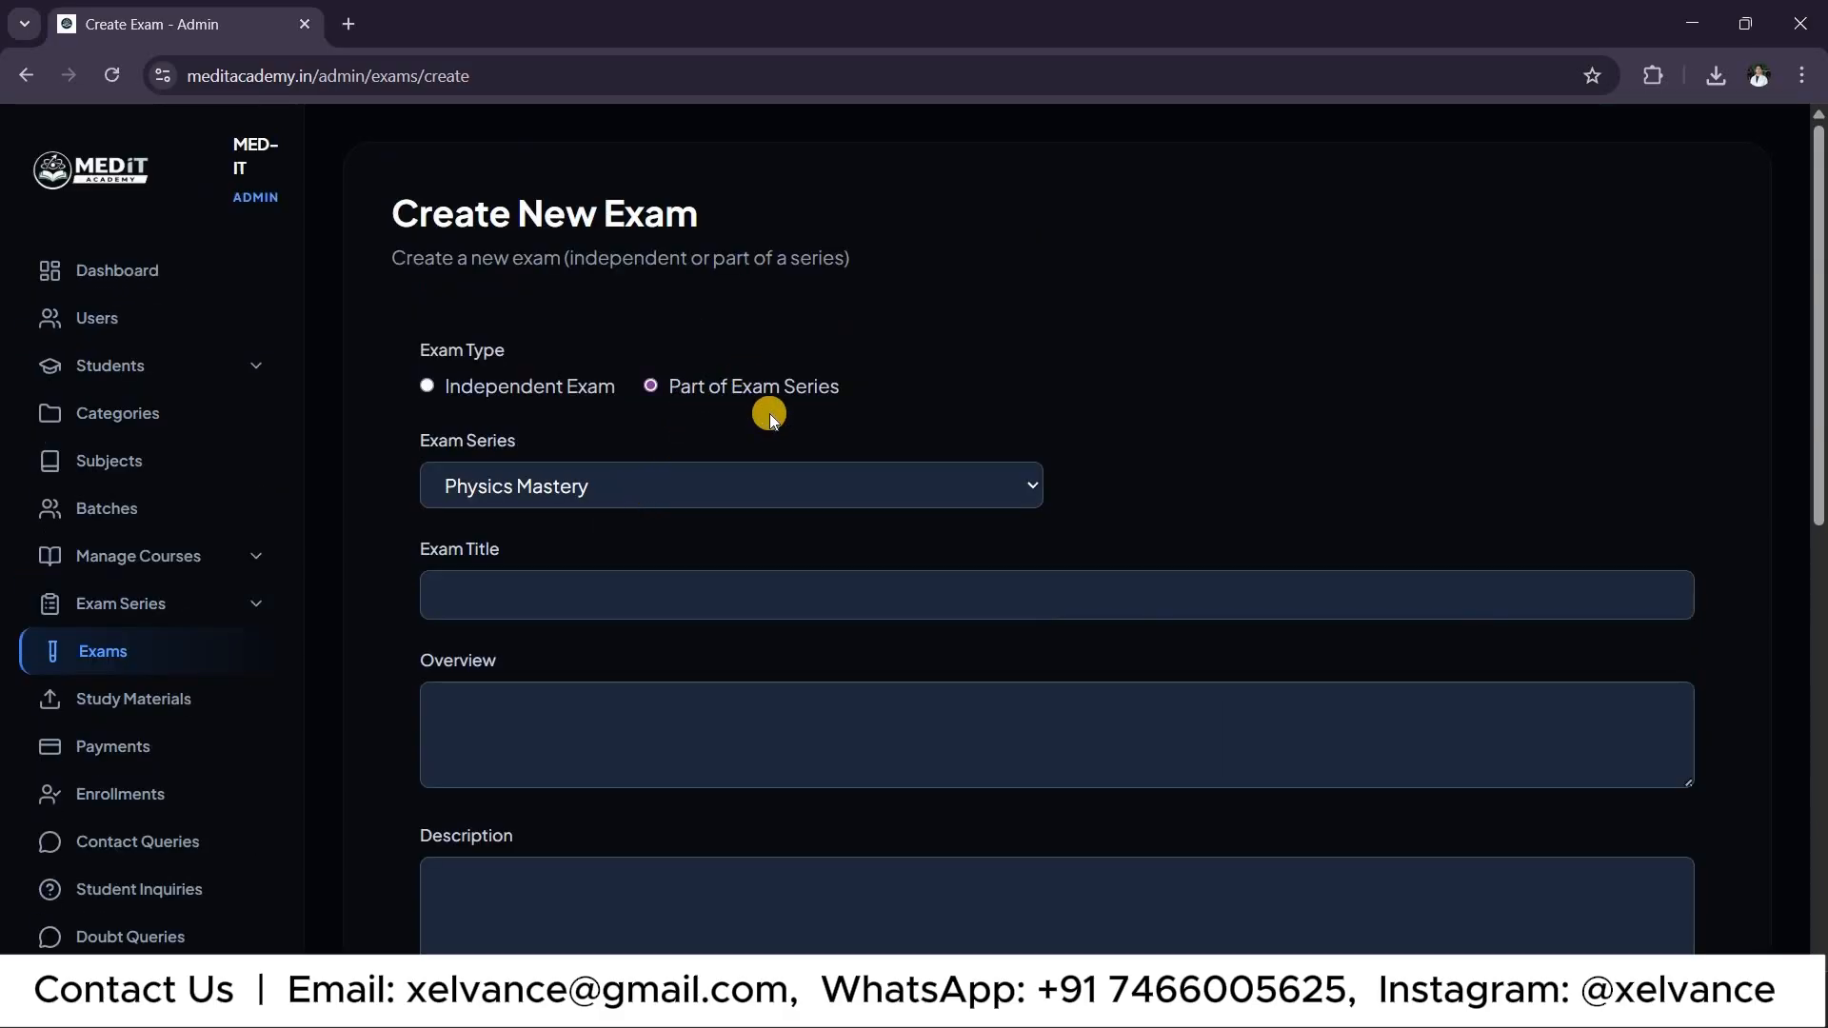
{"action": "left_click", "coordinate": [631, 497]}
{"action": "left_click", "coordinate": [557, 562]}
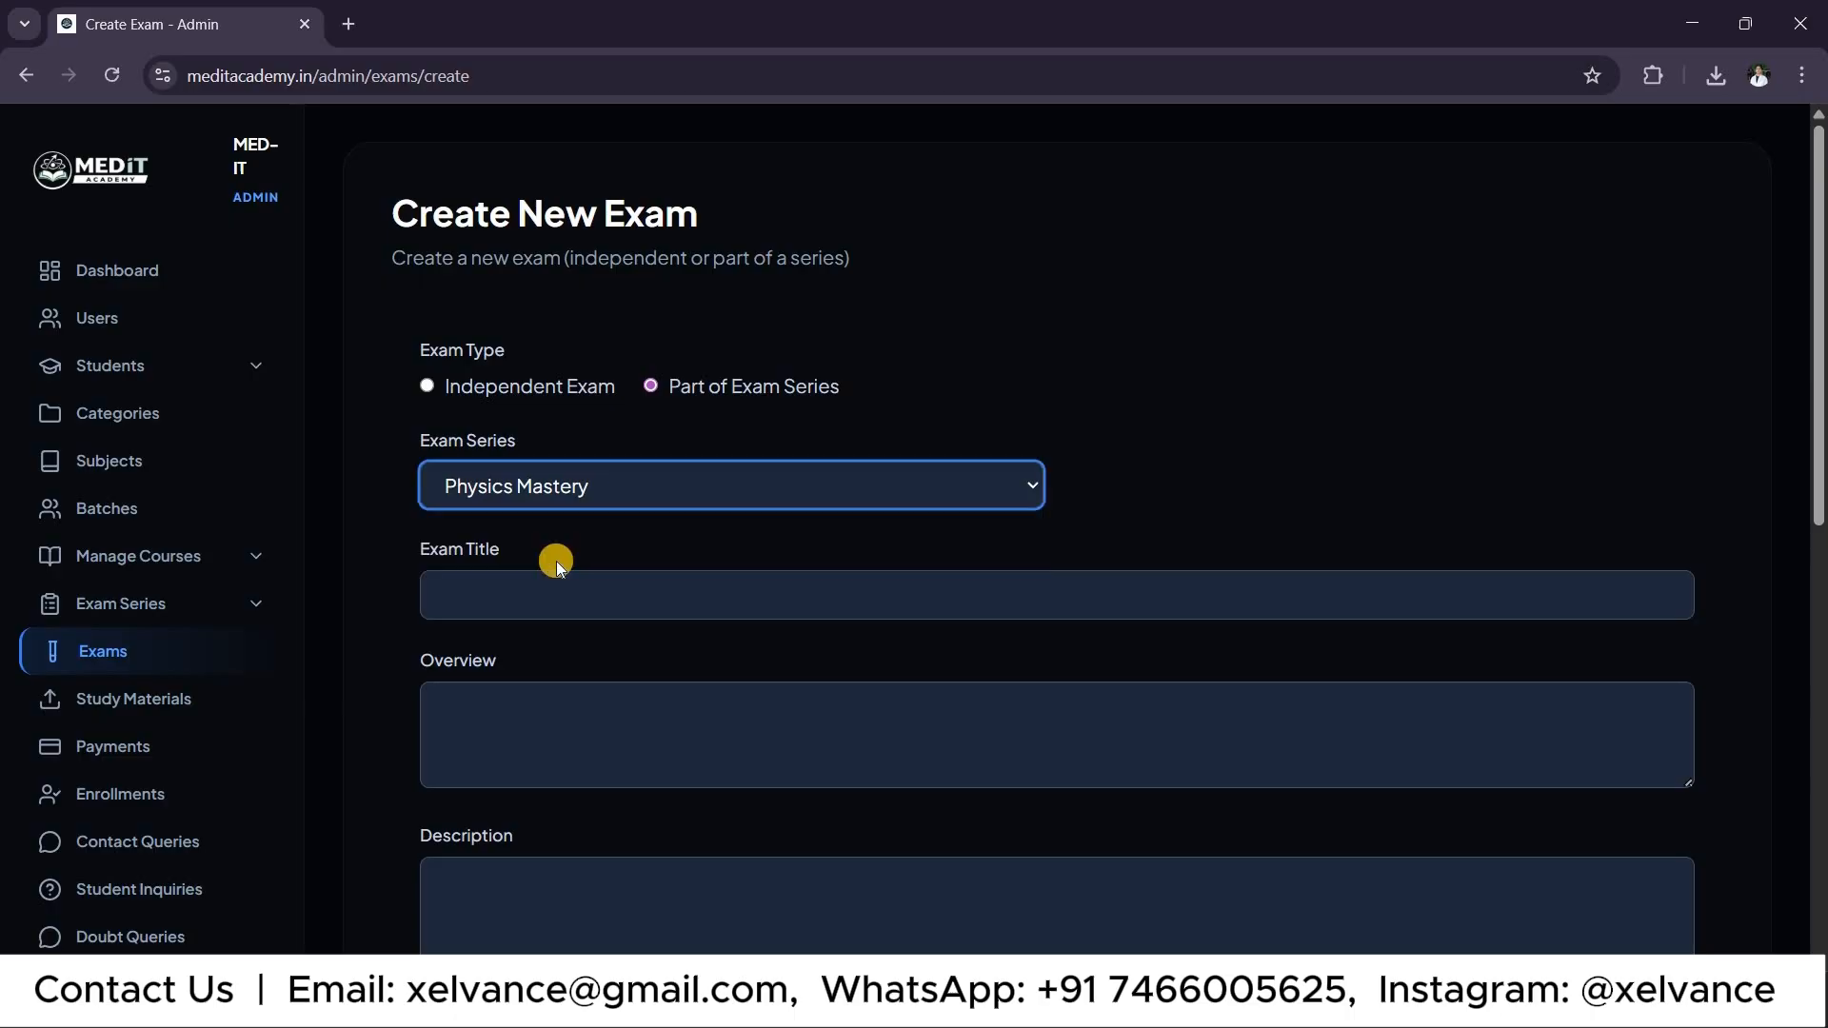
{"action": "left_click", "coordinate": [649, 467]}
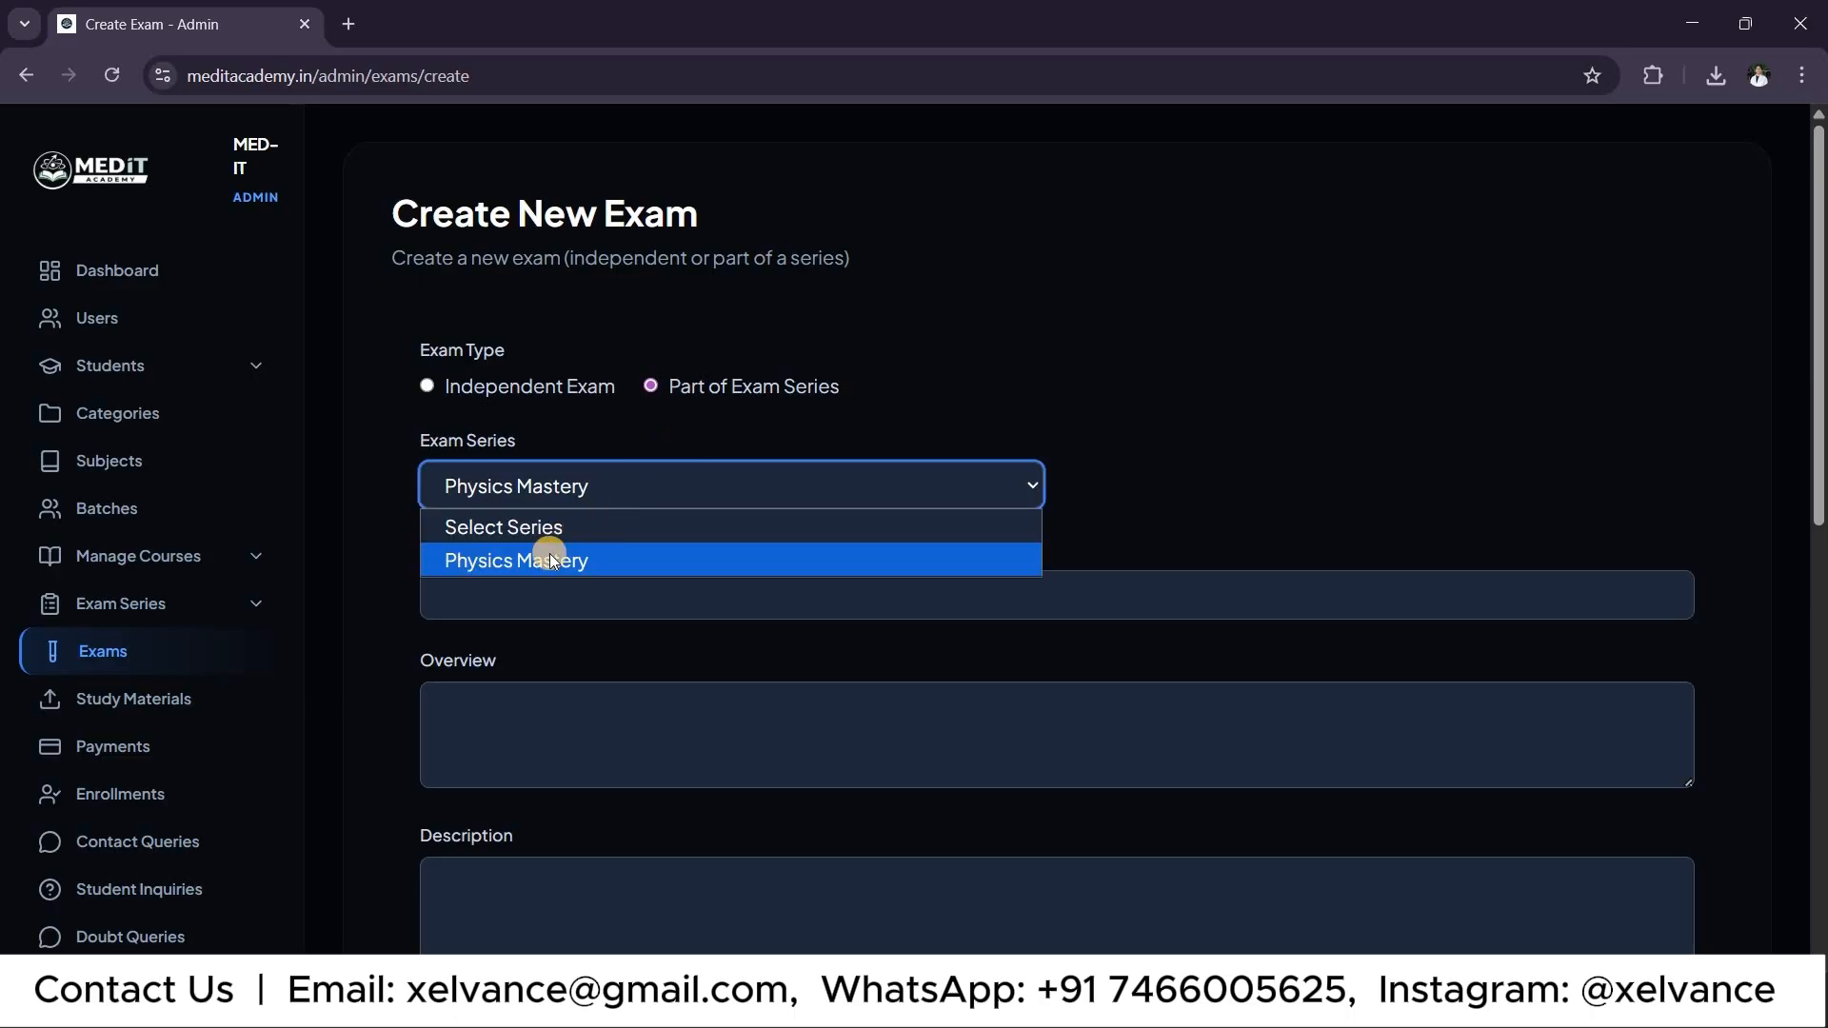
{"action": "left_click", "coordinate": [813, 567]}
{"action": "left_click", "coordinate": [673, 575]}
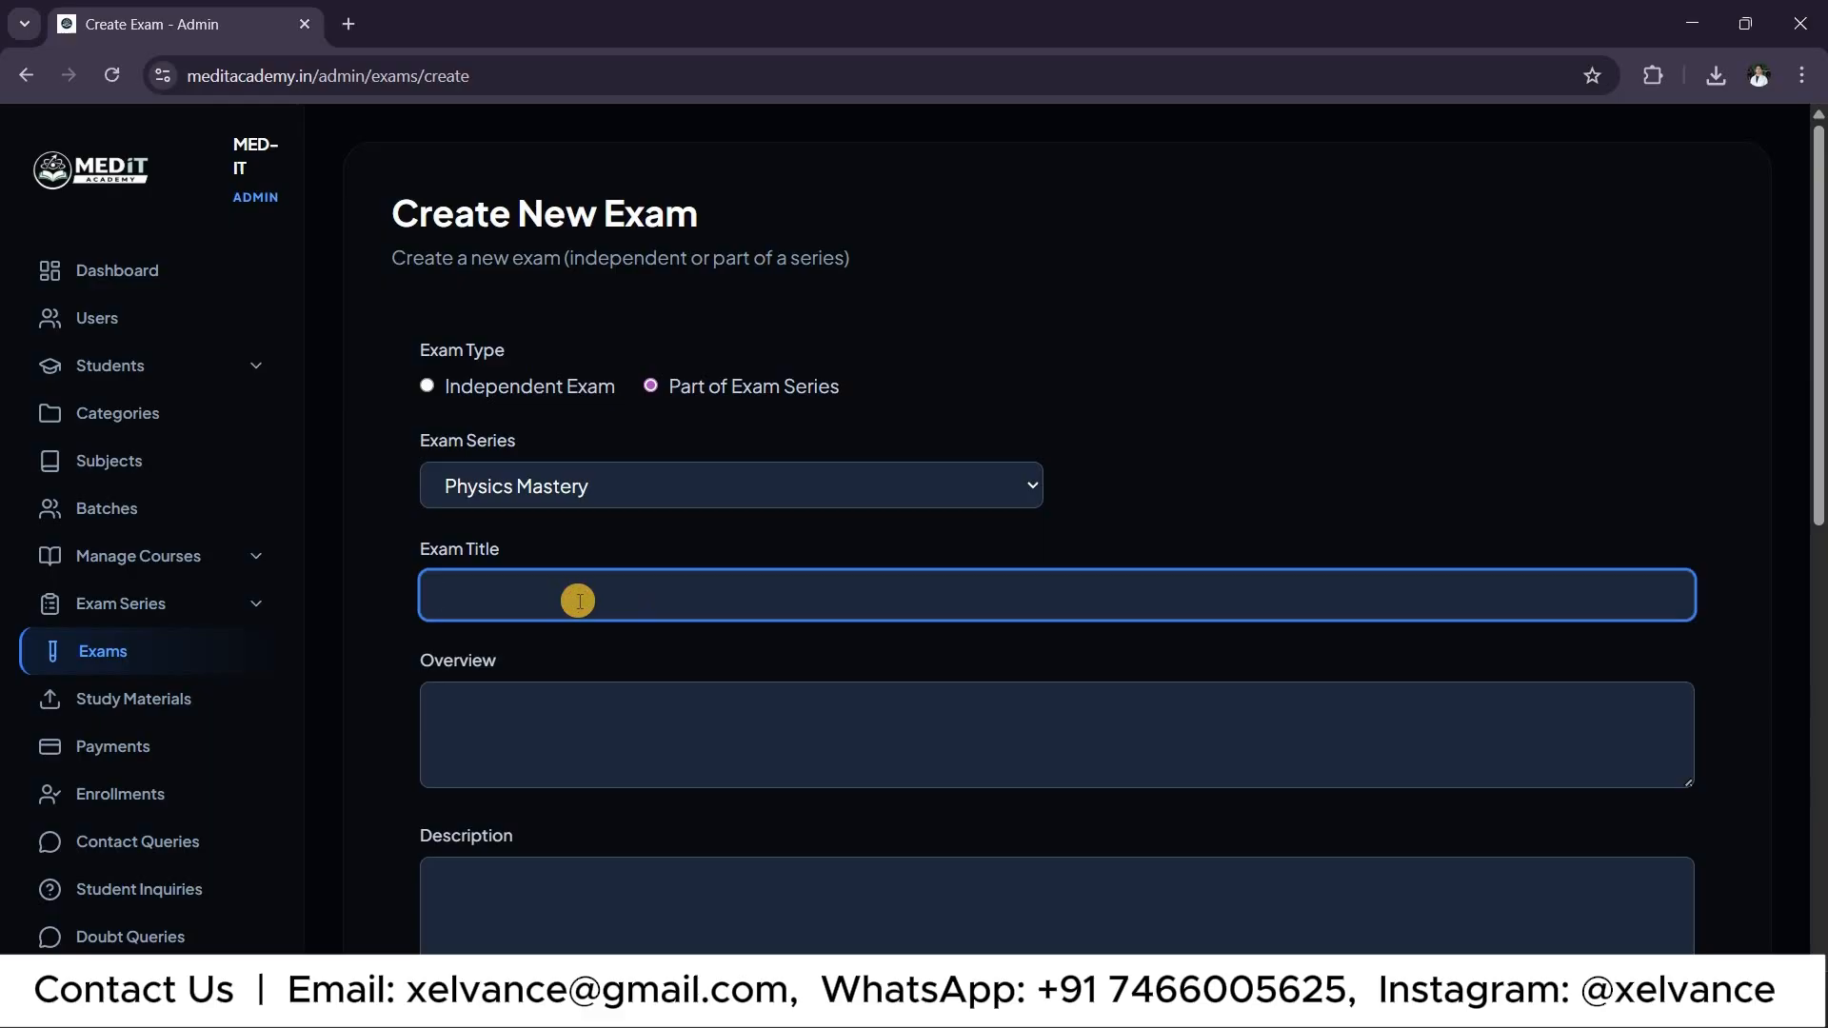
Title the exam 'Demo Exam' with placeholder overview 'overview' and description 'description'.
{"action": "type", "text": "E"}
{"action": "key", "text": "BackSpace"}
{"action": "type", "text": "Demo Exam"}
{"action": "key", "text": "Tab"}
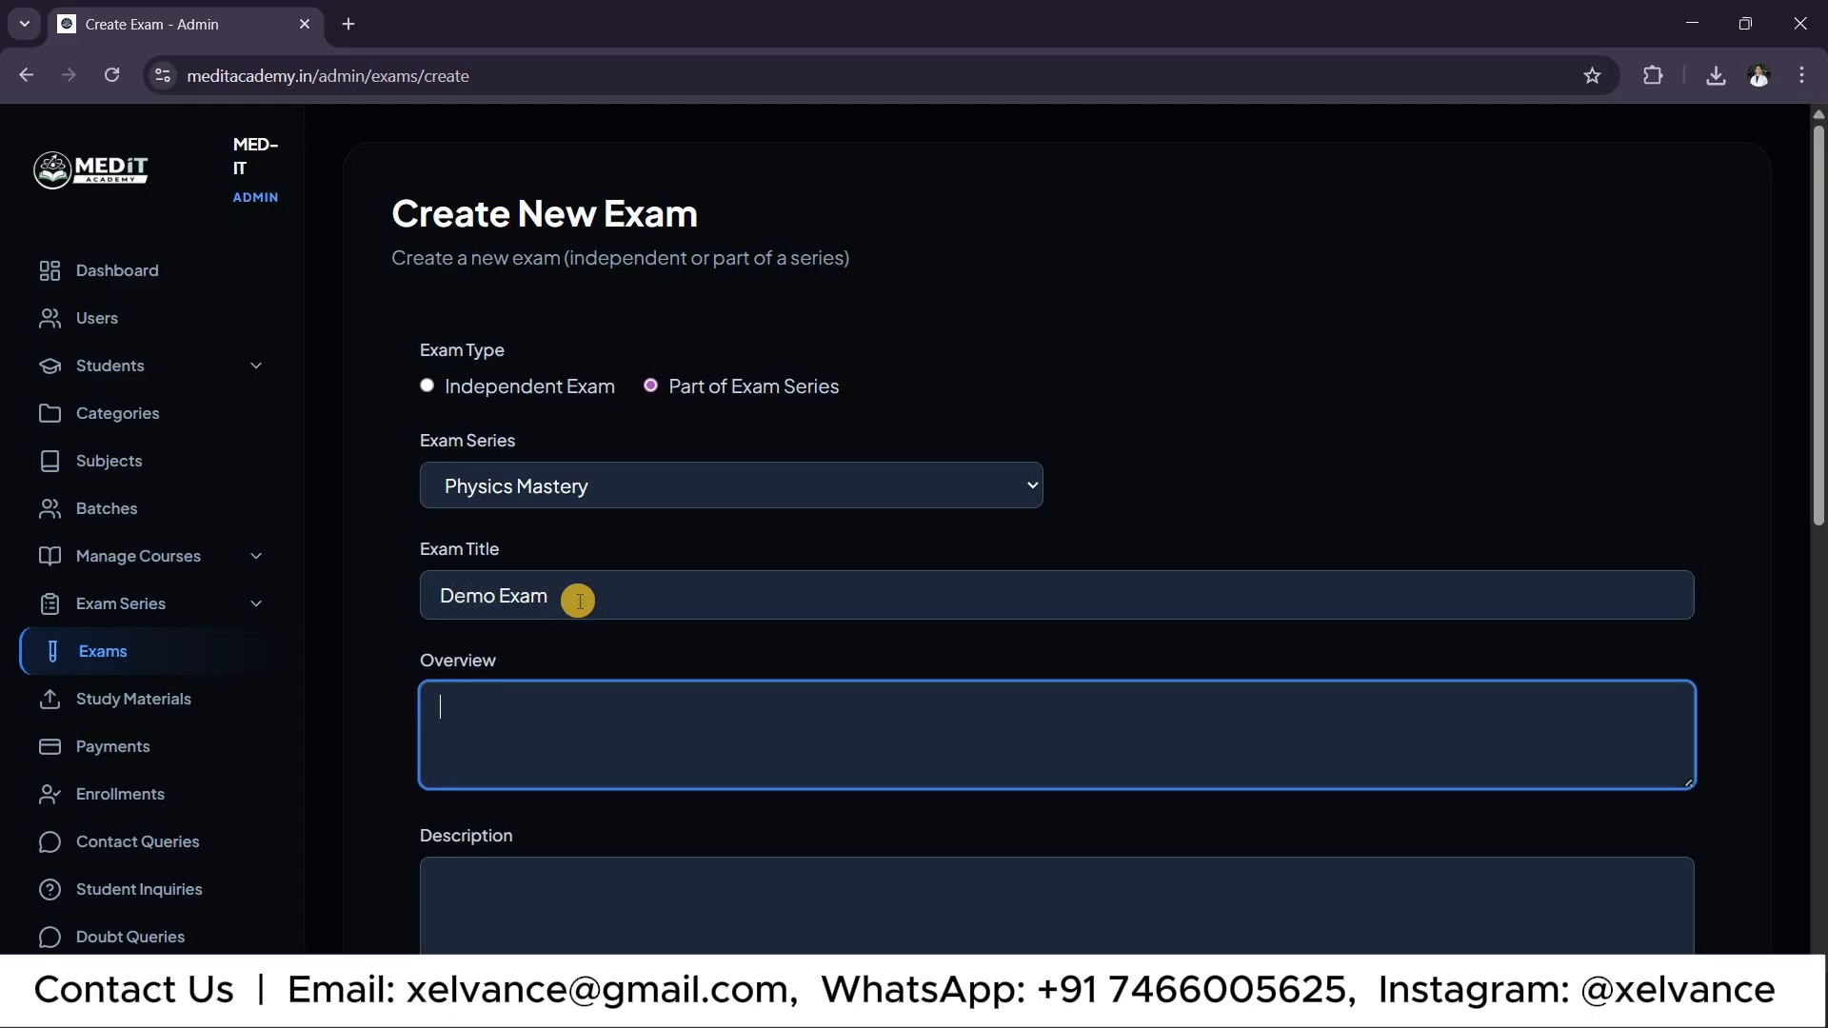
{"action": "type", "text": "overi"}
{"action": "type", "text": "ew"}
{"action": "key", "text": "BackSpace"}
{"action": "key", "text": "BackSpace"}
{"action": "key", "text": "BackSpace"}
{"action": "key", "text": "BackSpace"}
{"action": "type", "text": "e"}
{"action": "key", "text": "BackSpace"}
{"action": "type", "text": "rview"}
{"action": "key", "text": "Tab"}
{"action": "type", "text": "description"}
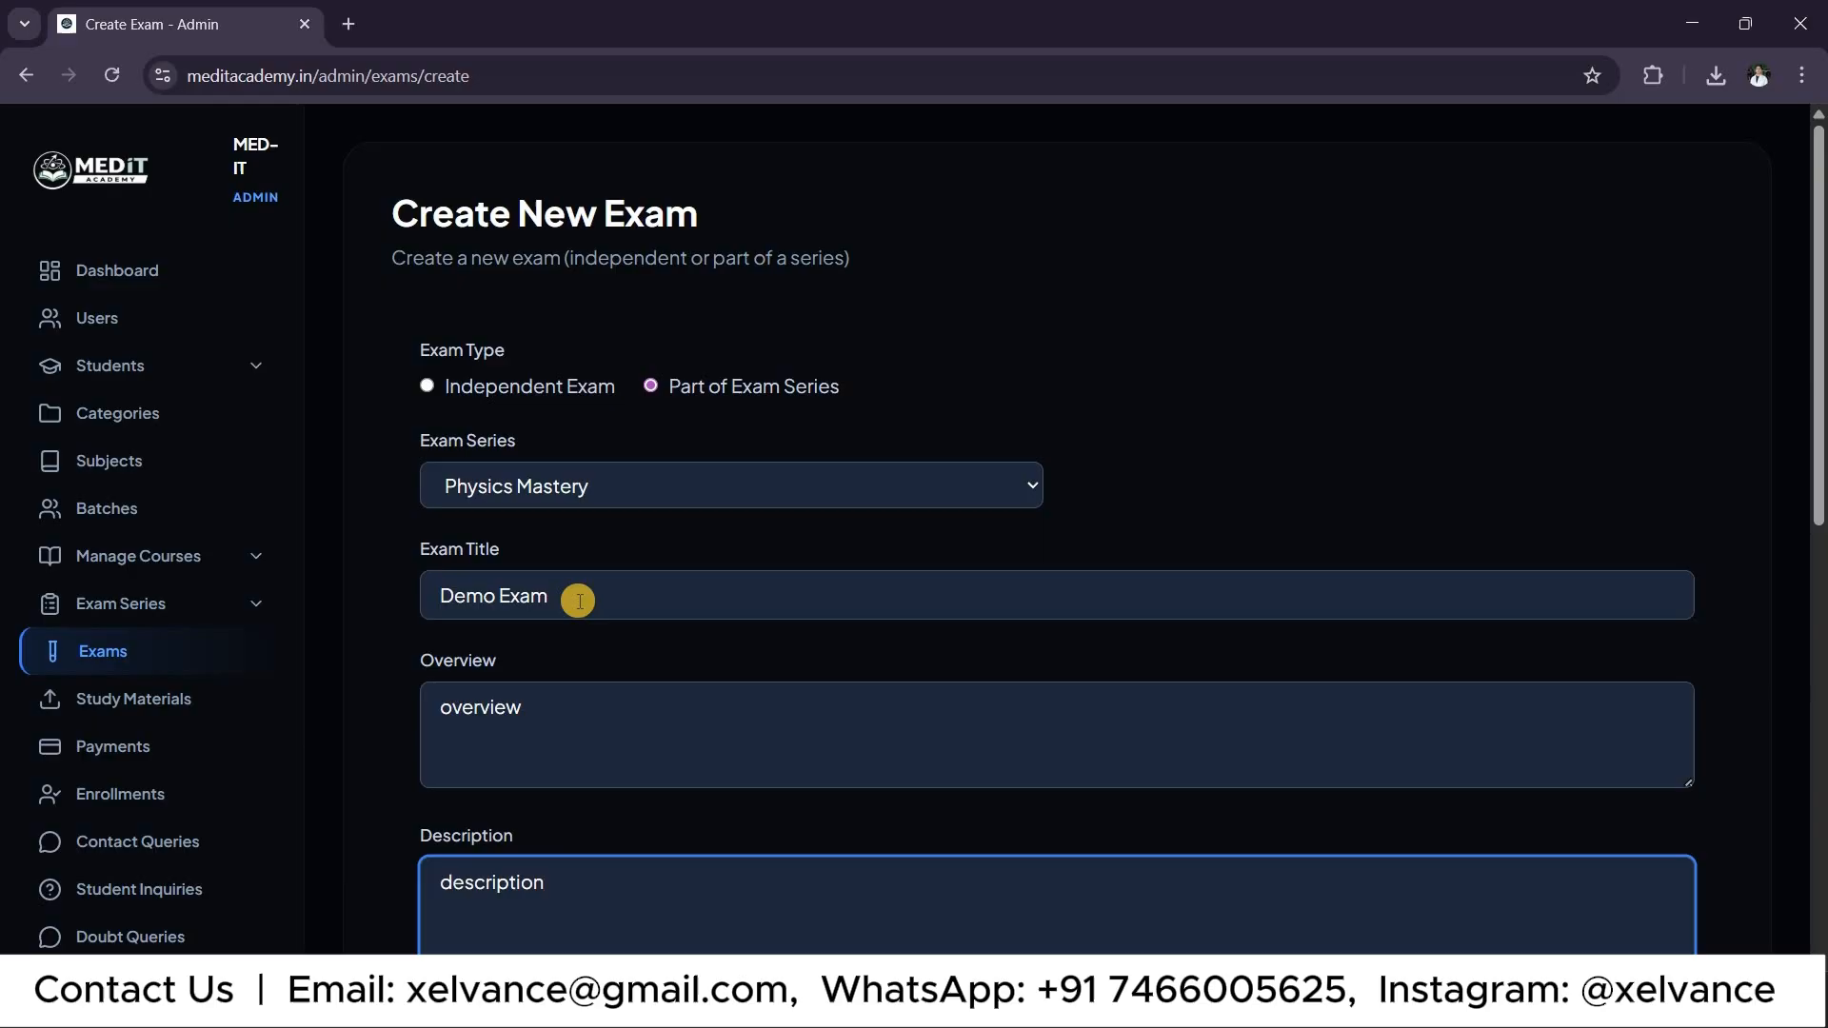
Enter placeholder exam instructions 'instructions', correcting the typo.
{"action": "scroll", "coordinate": [669, 371], "scroll_direction": "down", "scroll_amount": 8}
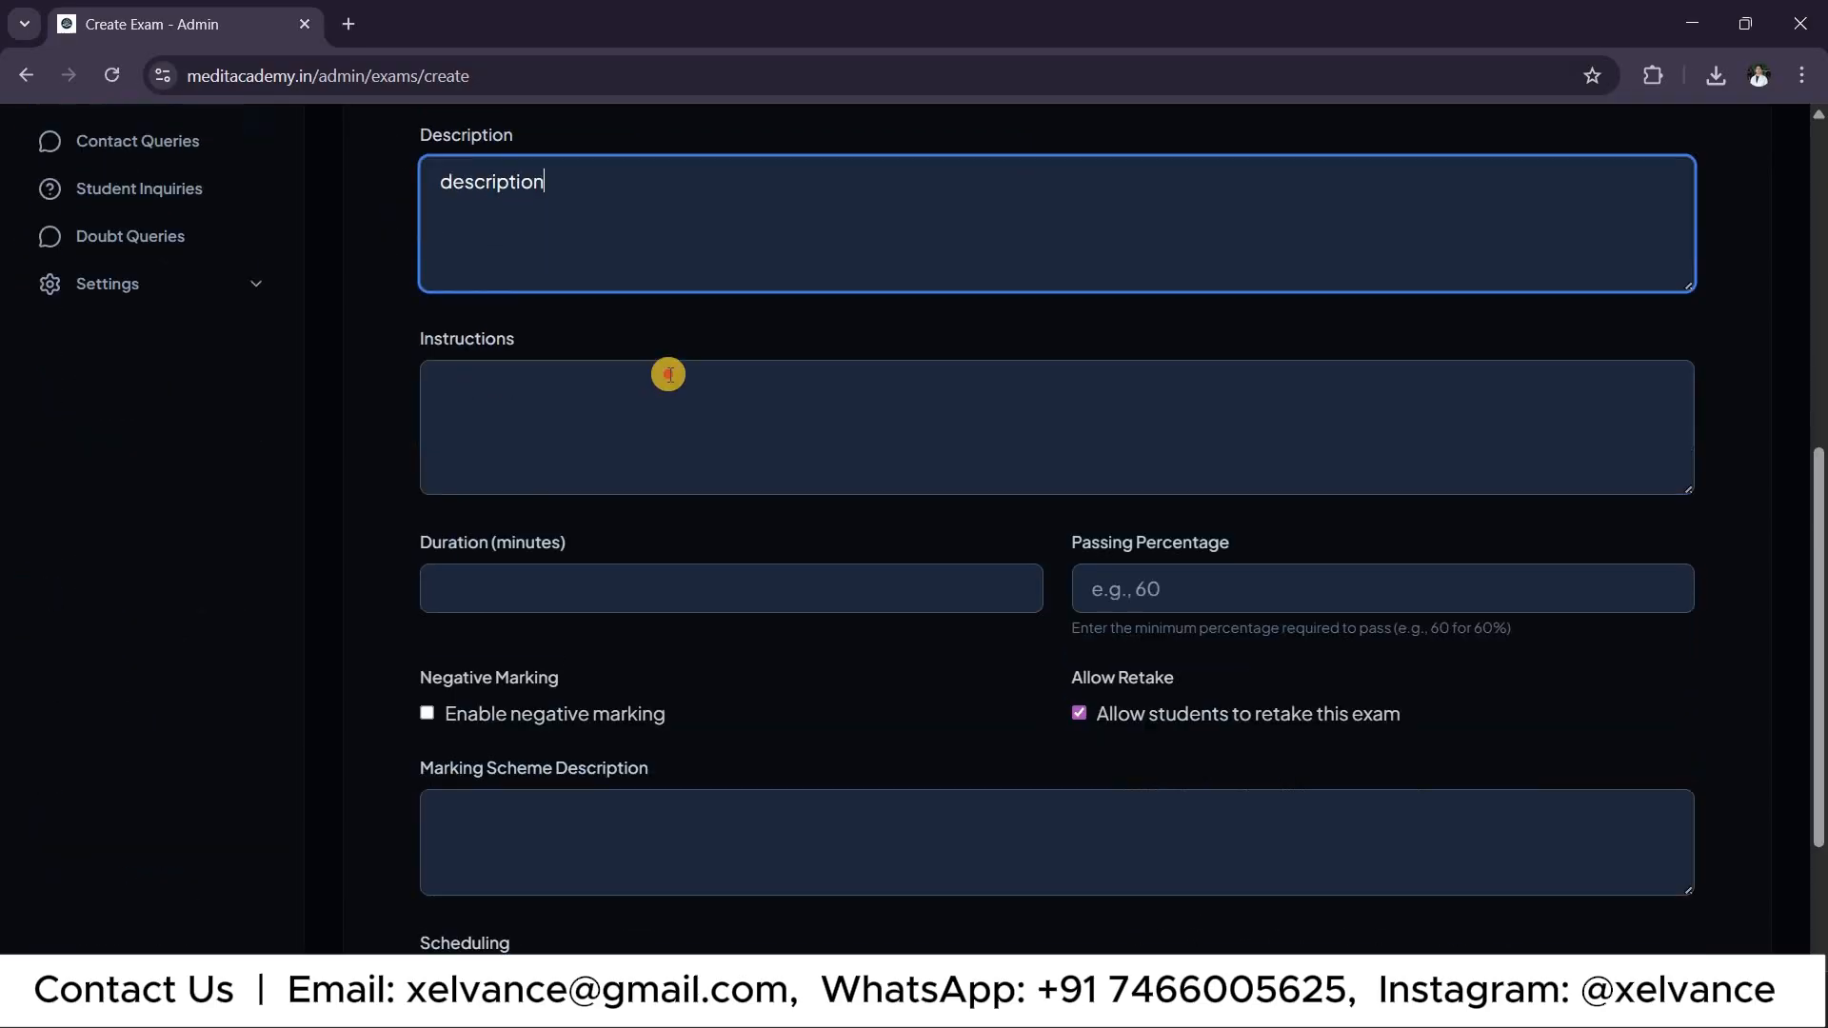
{"action": "left_click", "coordinate": [669, 374]}
{"action": "type", "text": "instuctions"}
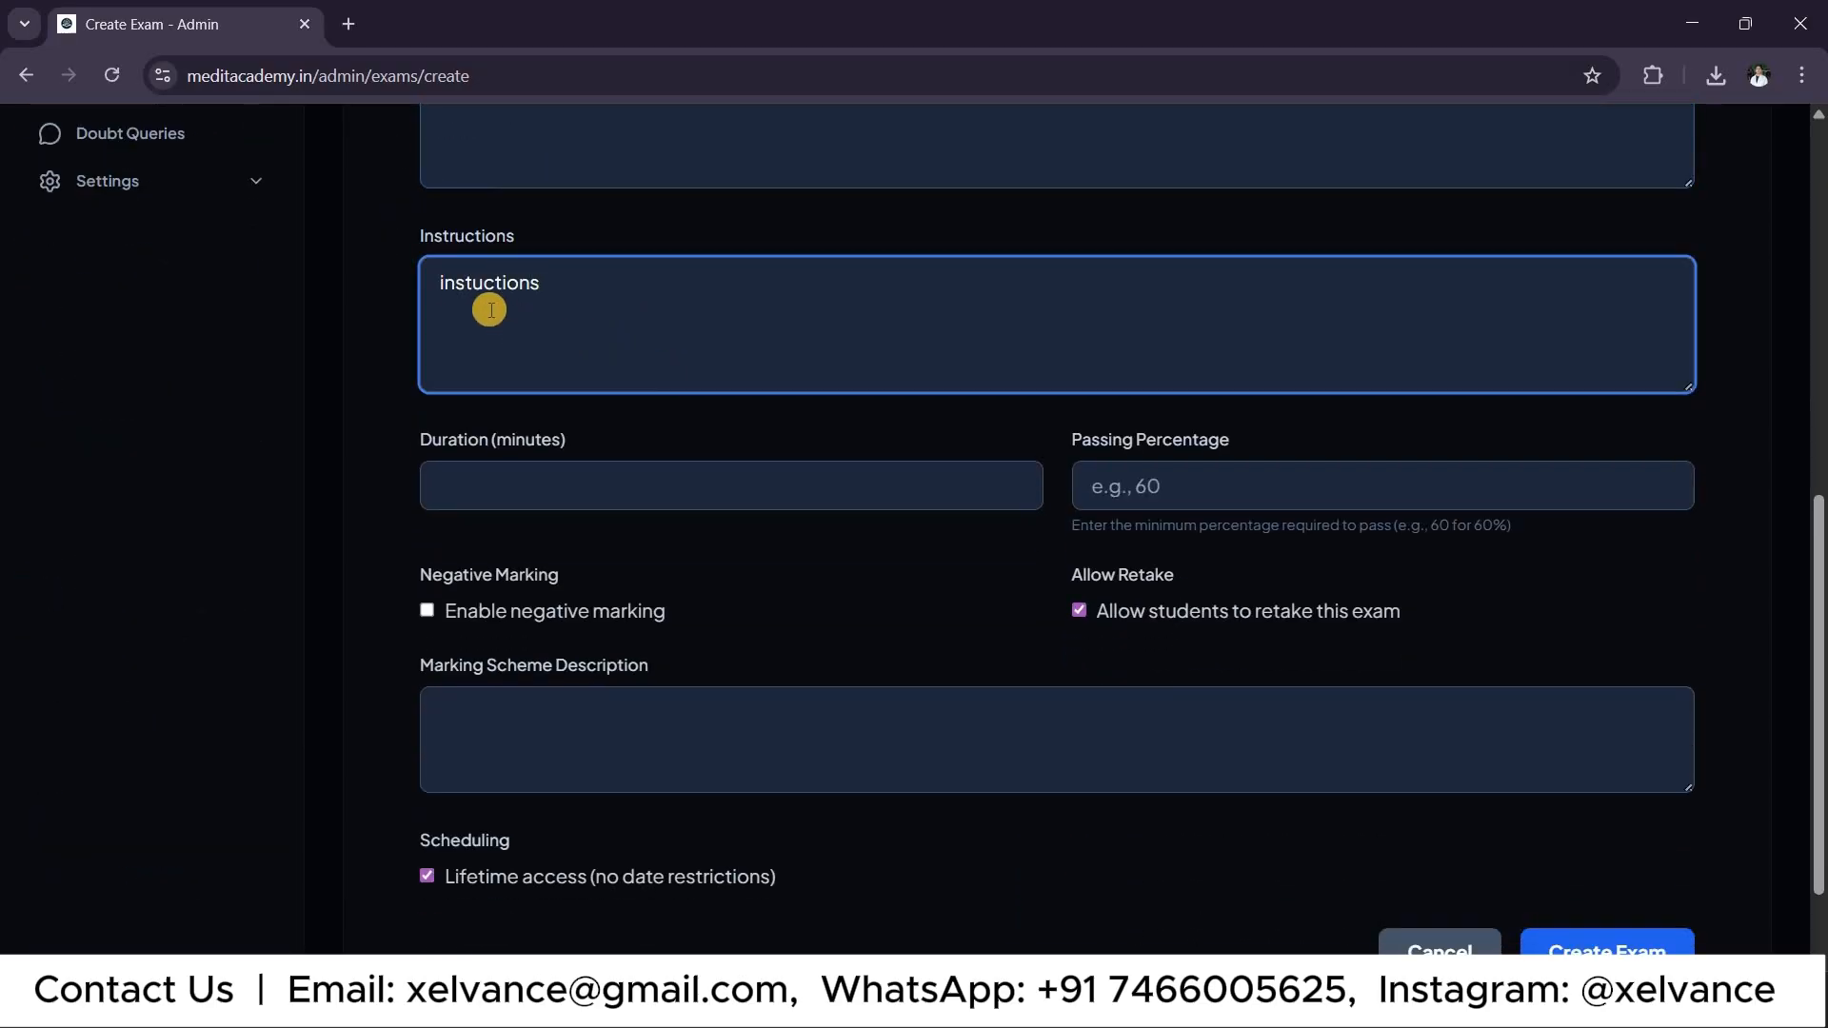
{"action": "left_click", "coordinate": [462, 283]}
{"action": "type", "text": "r"}
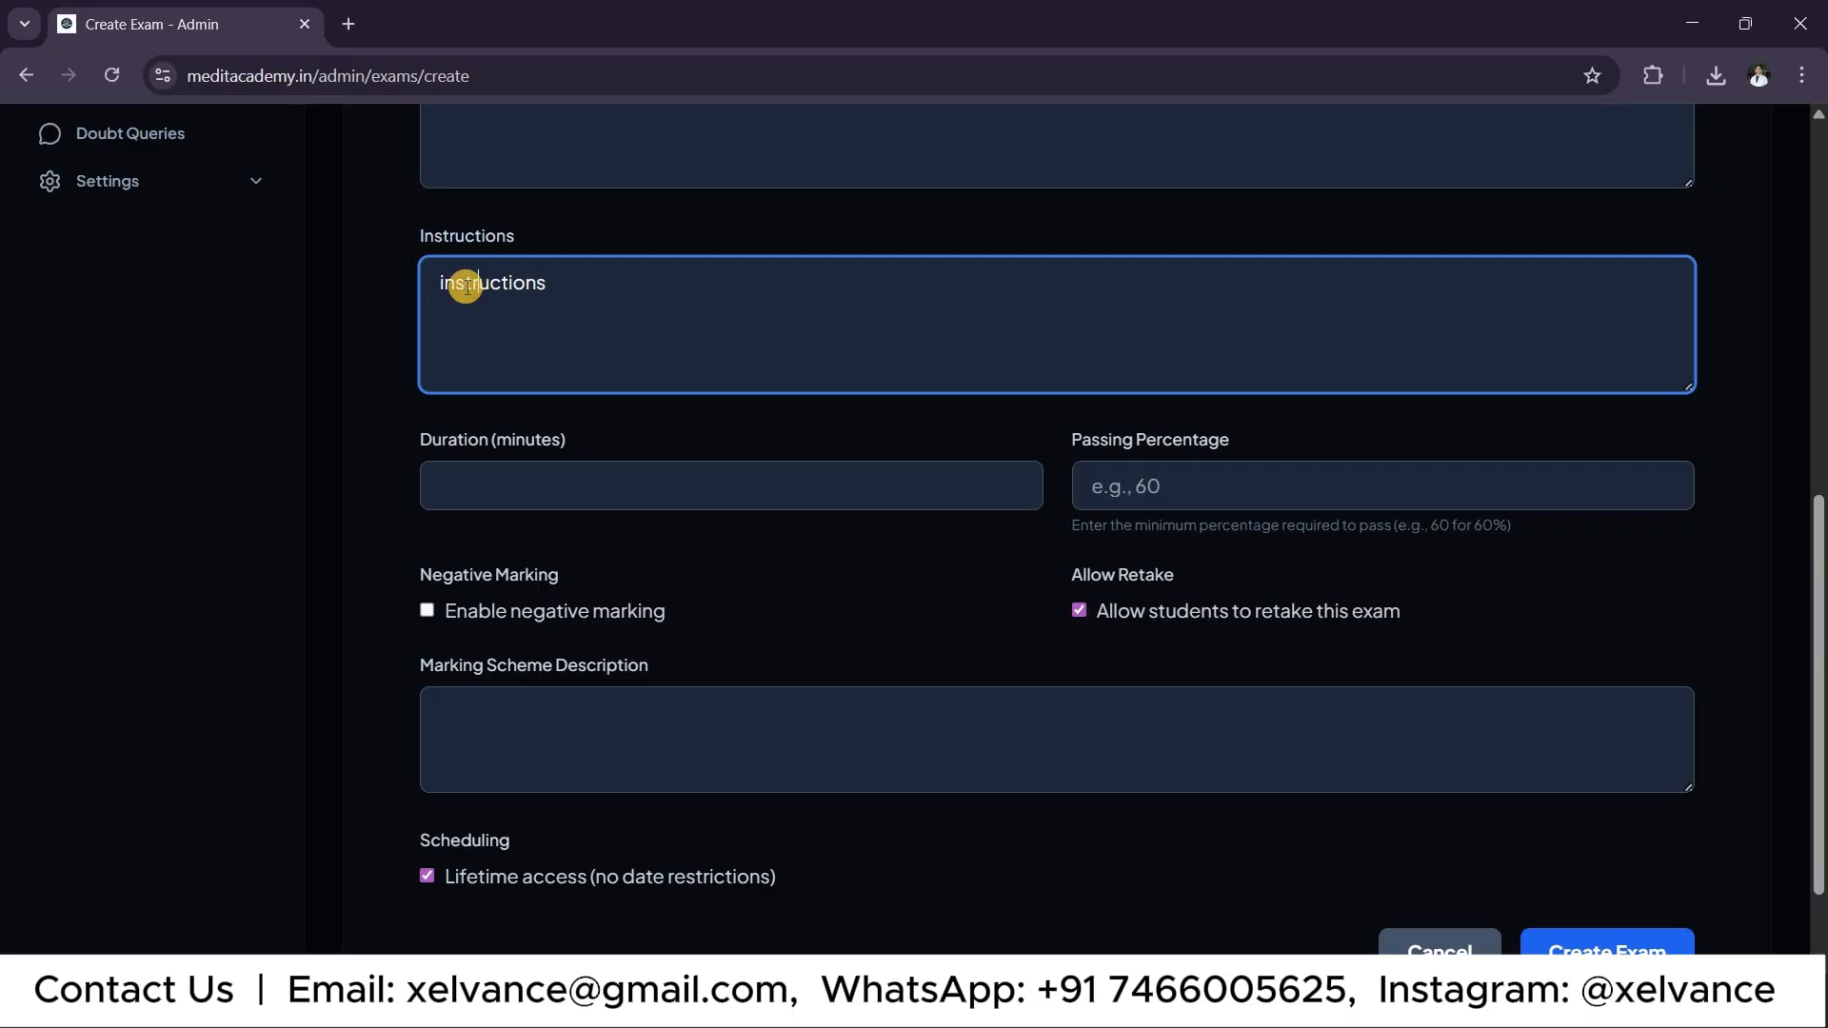
{"action": "scroll", "coordinate": [629, 438], "scroll_direction": "up", "scroll_amount": 8}
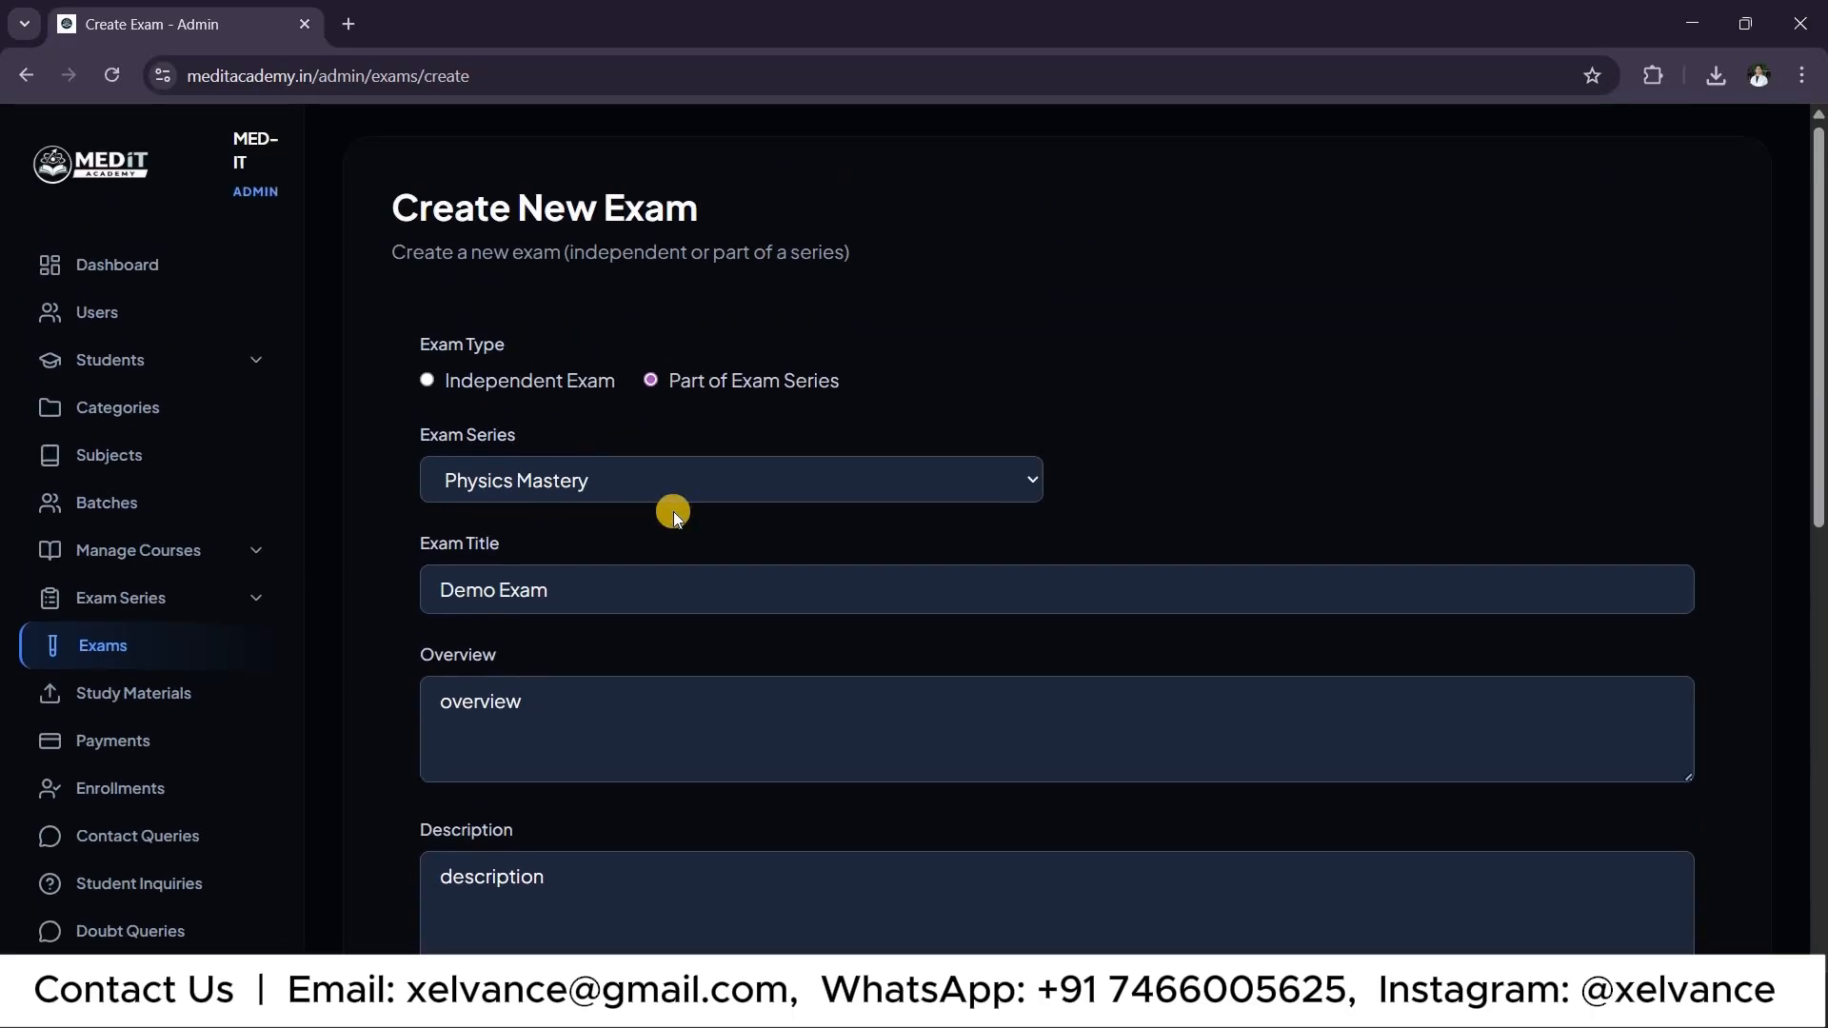
{"action": "scroll", "coordinate": [687, 565], "scroll_direction": "down", "scroll_amount": 6}
{"action": "scroll", "coordinate": [686, 565], "scroll_direction": "down", "scroll_amount": 2}
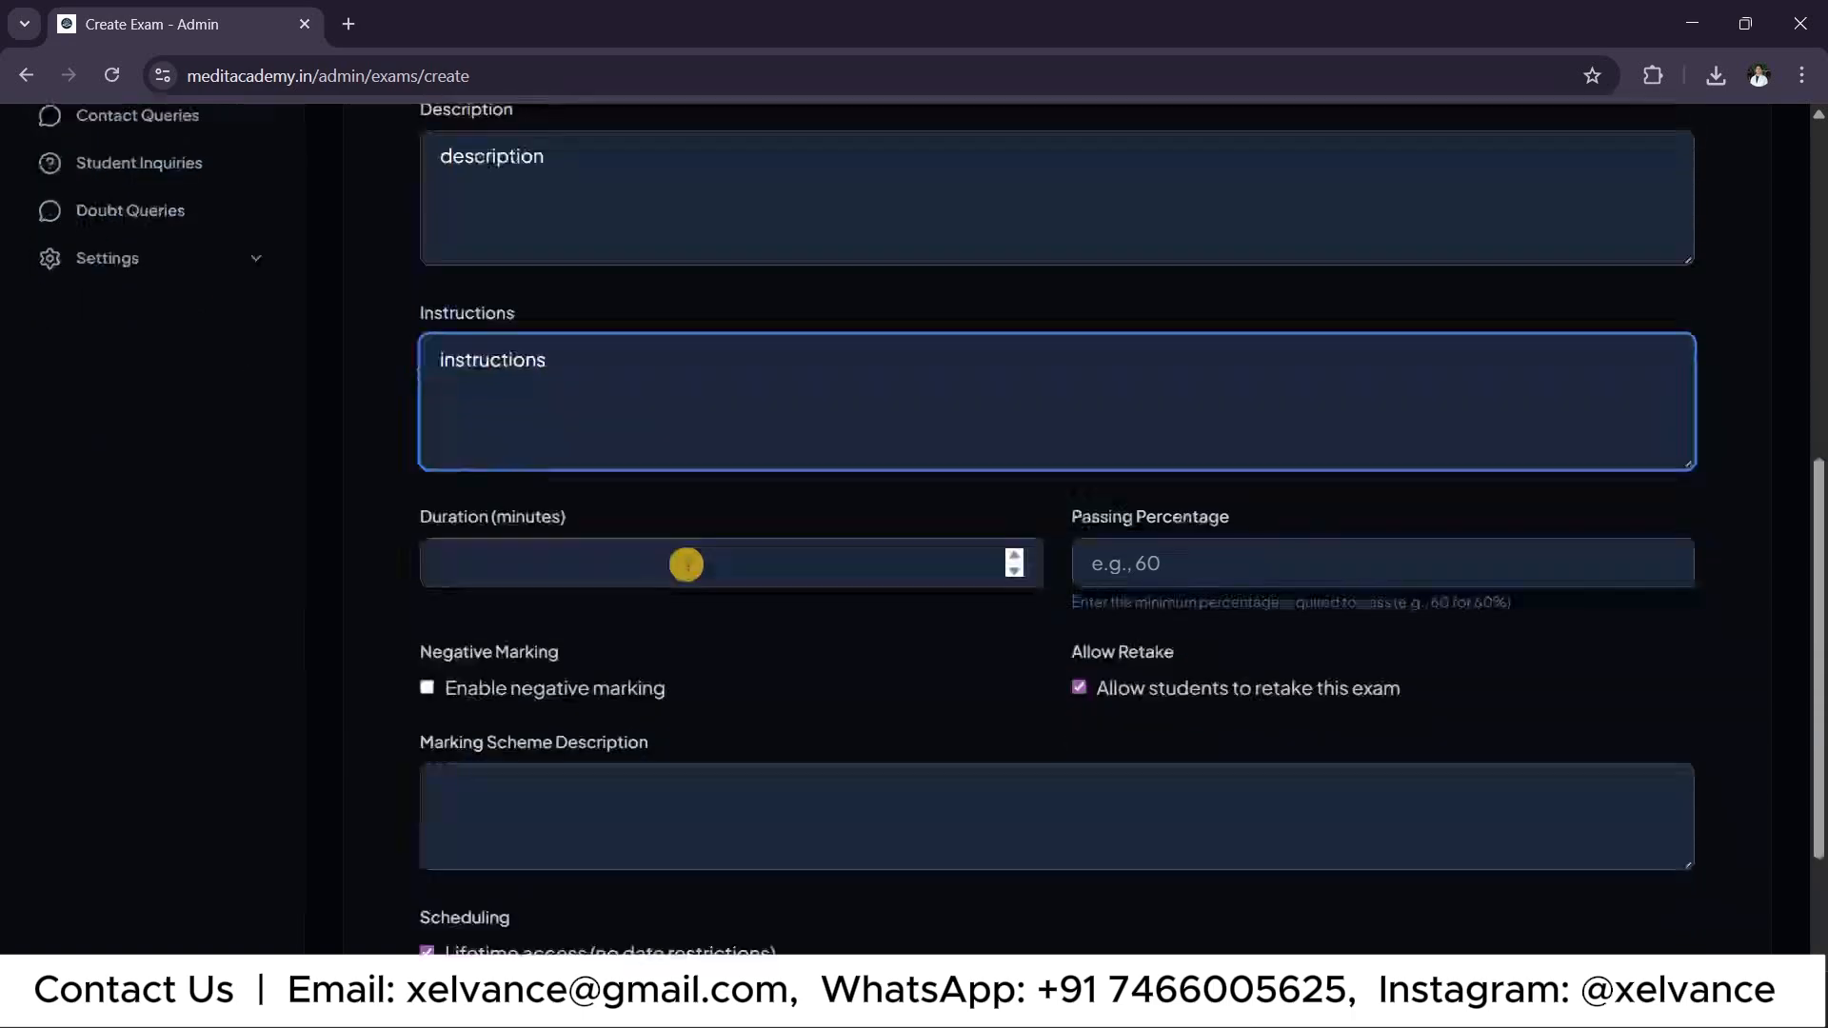
Set the exam duration to 20 minutes and passing percentage to 50.
{"action": "left_click", "coordinate": [565, 519]}
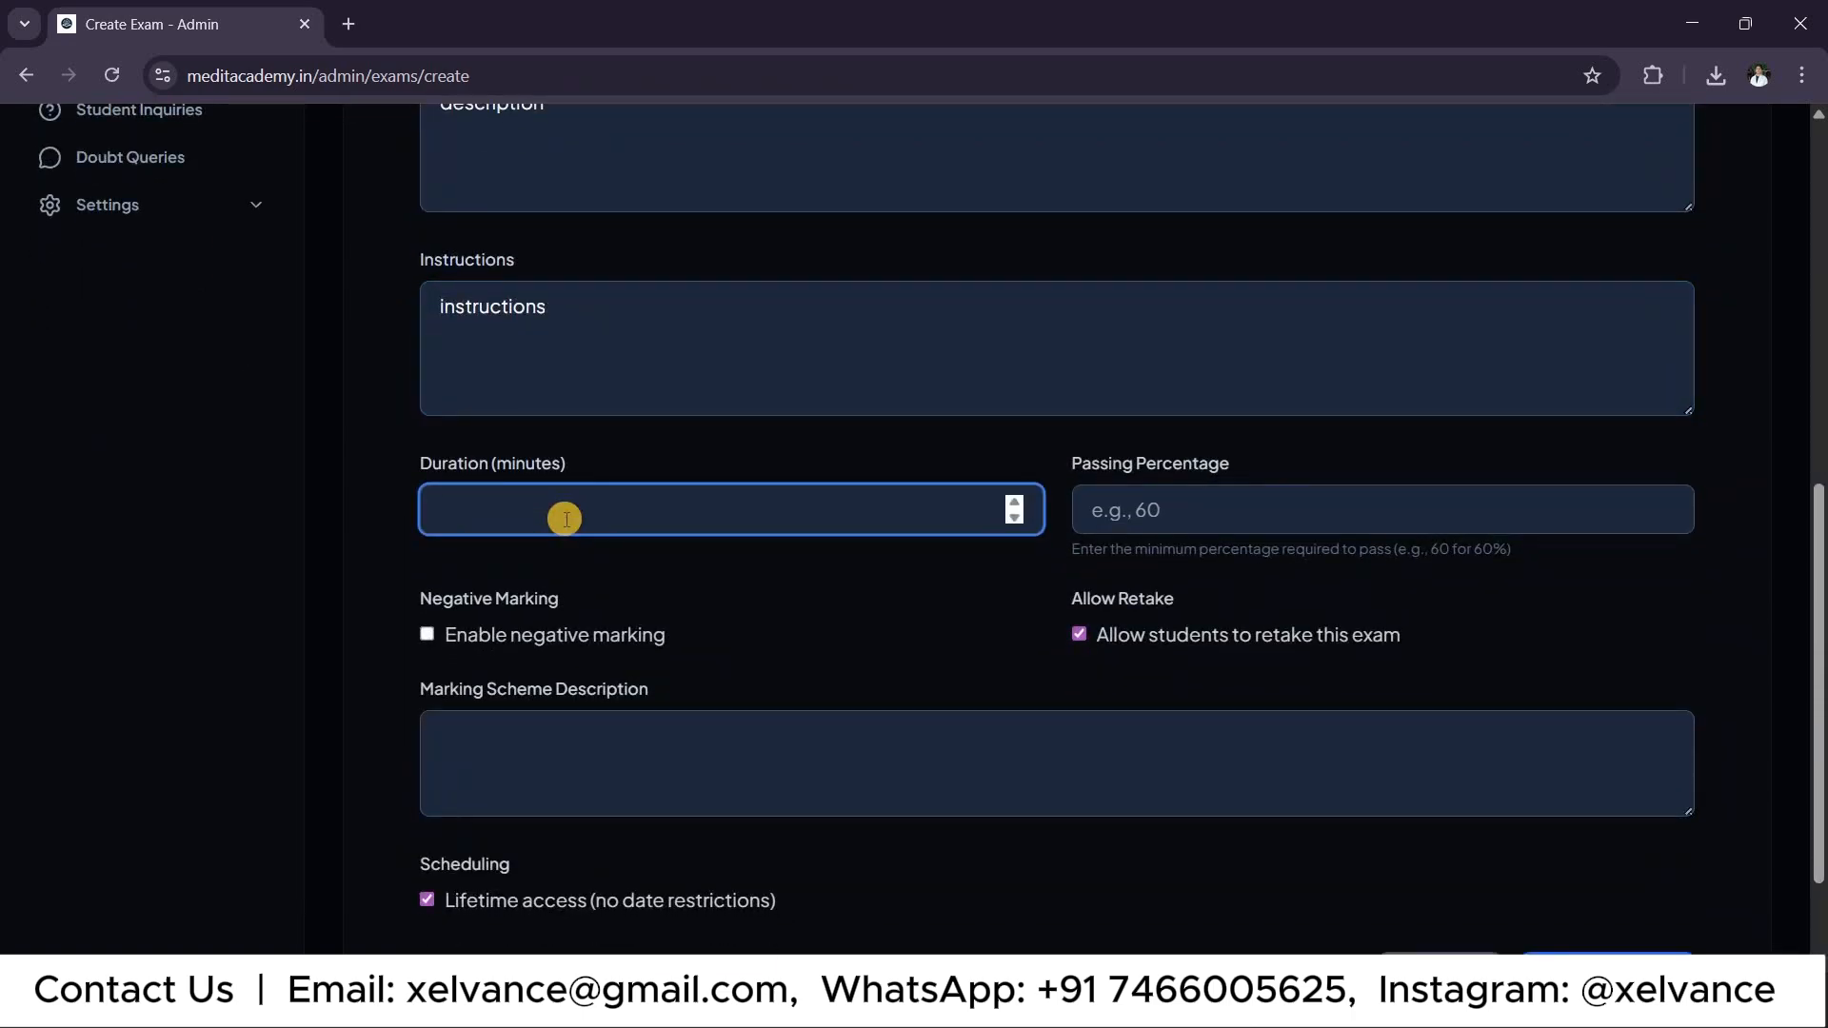
{"action": "type", "text": "20"}
{"action": "key", "text": "Tab"}
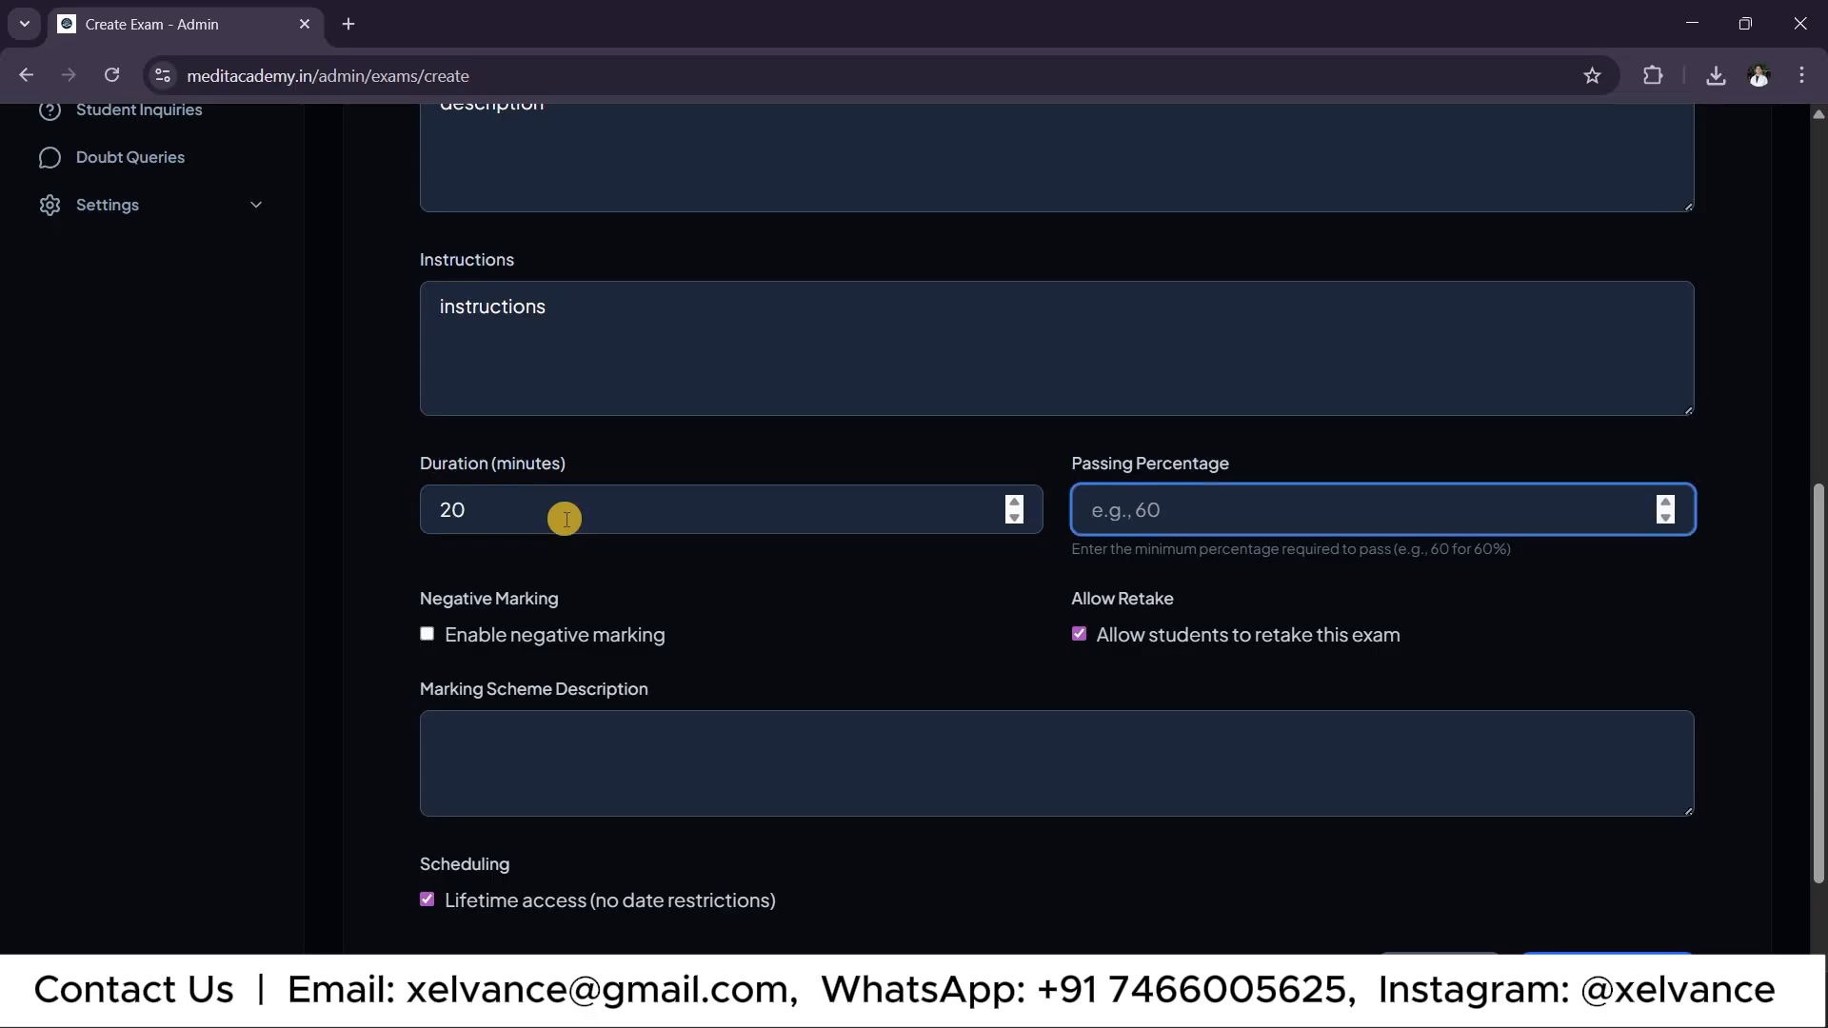
{"action": "type", "text": "50"}
{"action": "scroll", "coordinate": [482, 560], "scroll_direction": "down", "scroll_amount": 1}
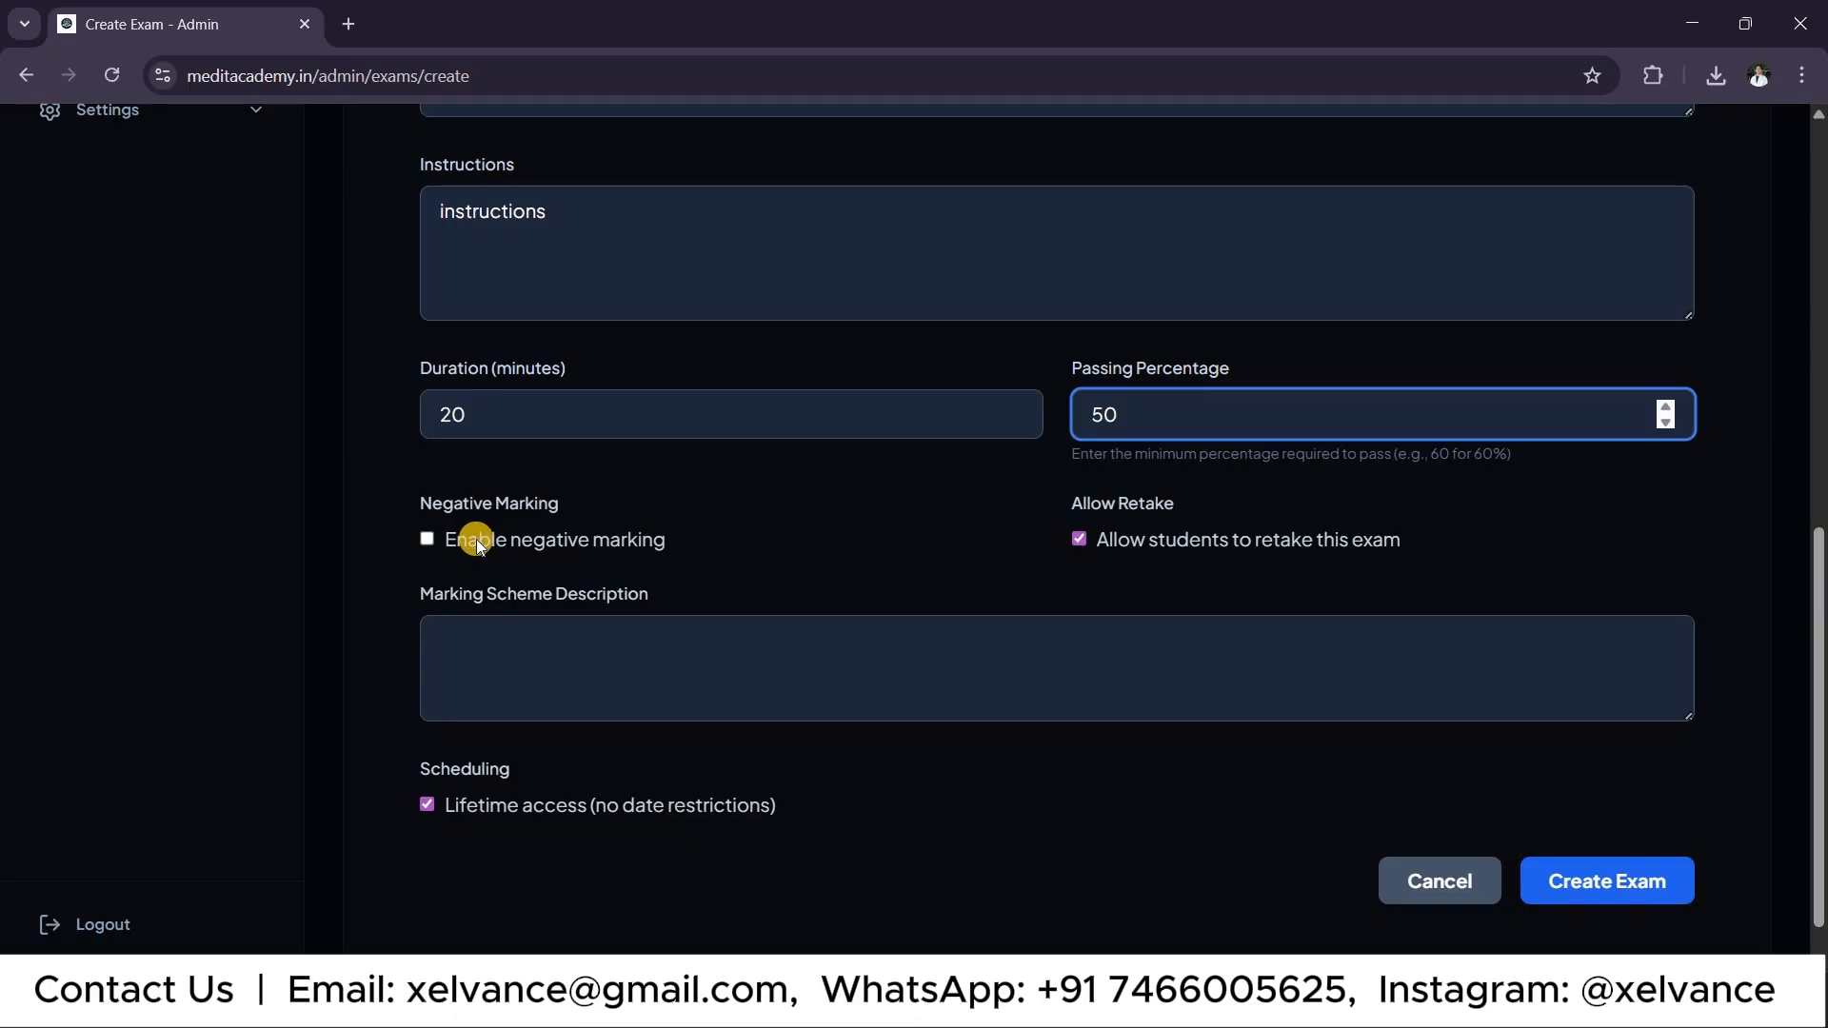
{"action": "left_click_drag", "start_coordinate": [421, 365], "coordinate": [1216, 426]}
{"action": "scroll", "coordinate": [853, 540], "scroll_direction": "up", "scroll_amount": 2}
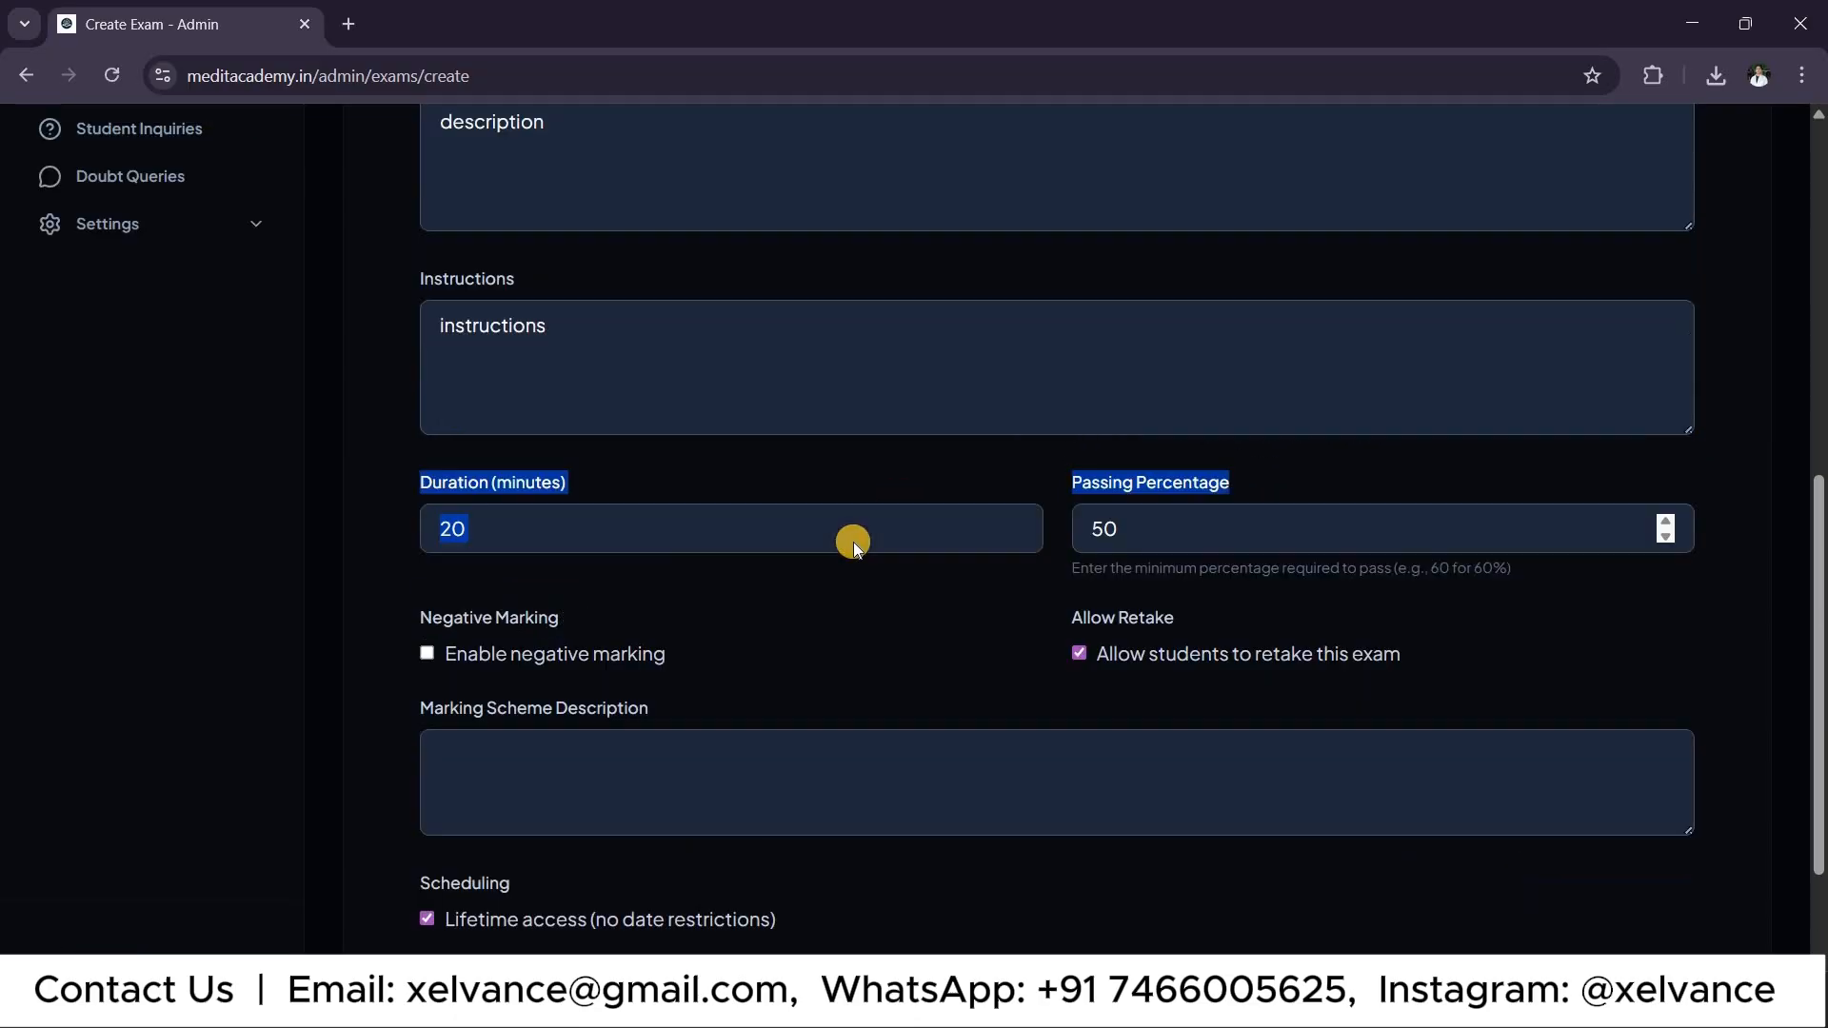
Enable negative marking with 1 mark deducted per question.
{"action": "left_click", "coordinate": [853, 541]}
{"action": "scroll", "coordinate": [550, 499], "scroll_direction": "down", "scroll_amount": 2}
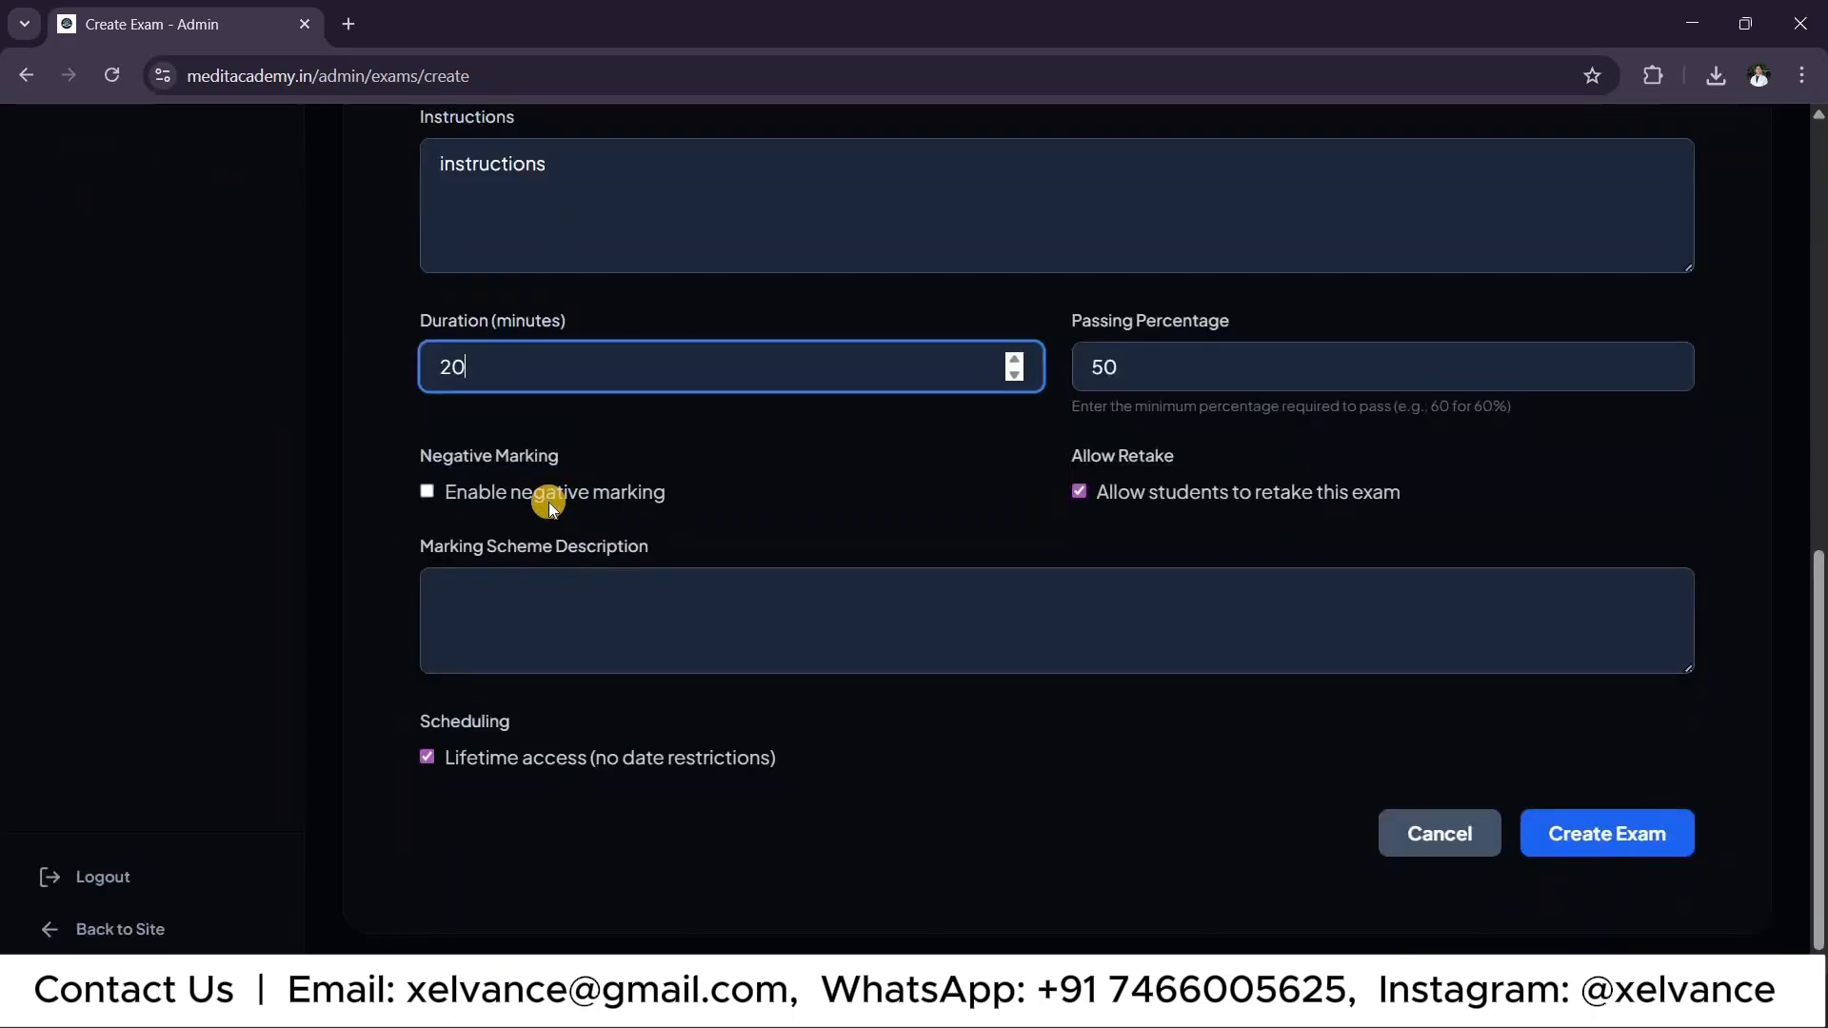
{"action": "left_click", "coordinate": [507, 495]}
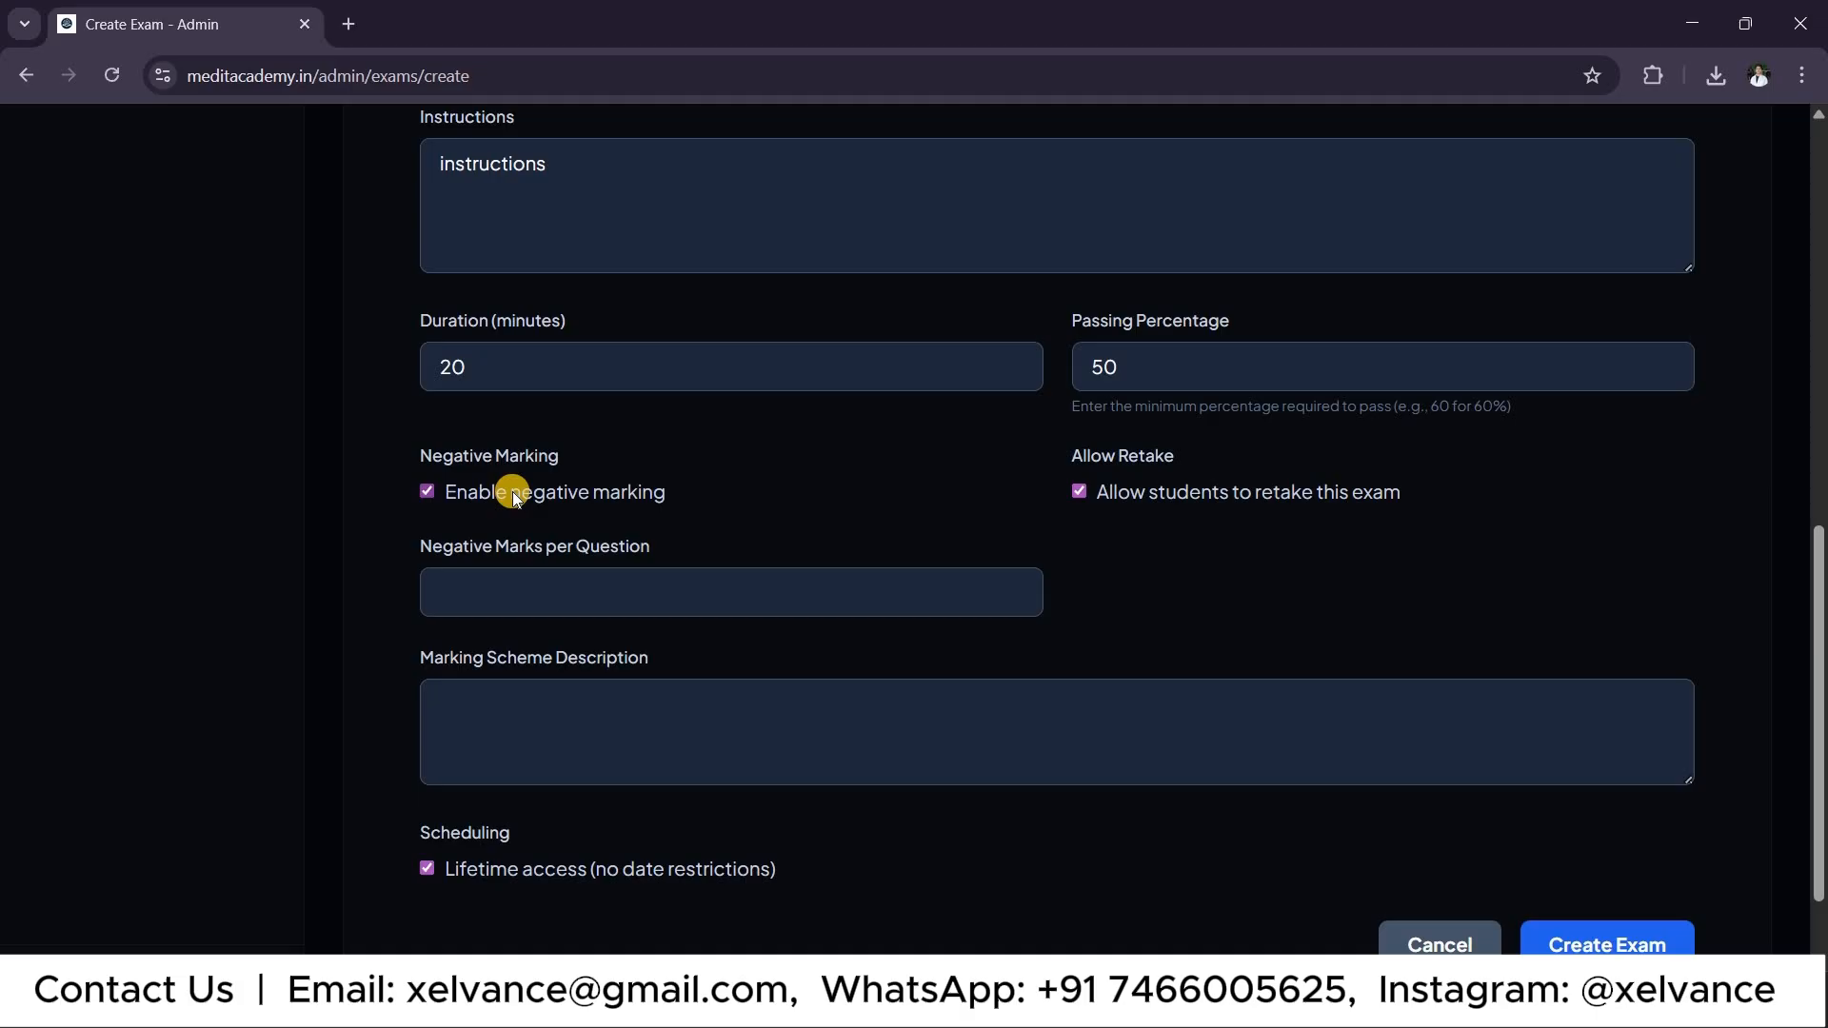
{"action": "left_click", "coordinate": [524, 579]}
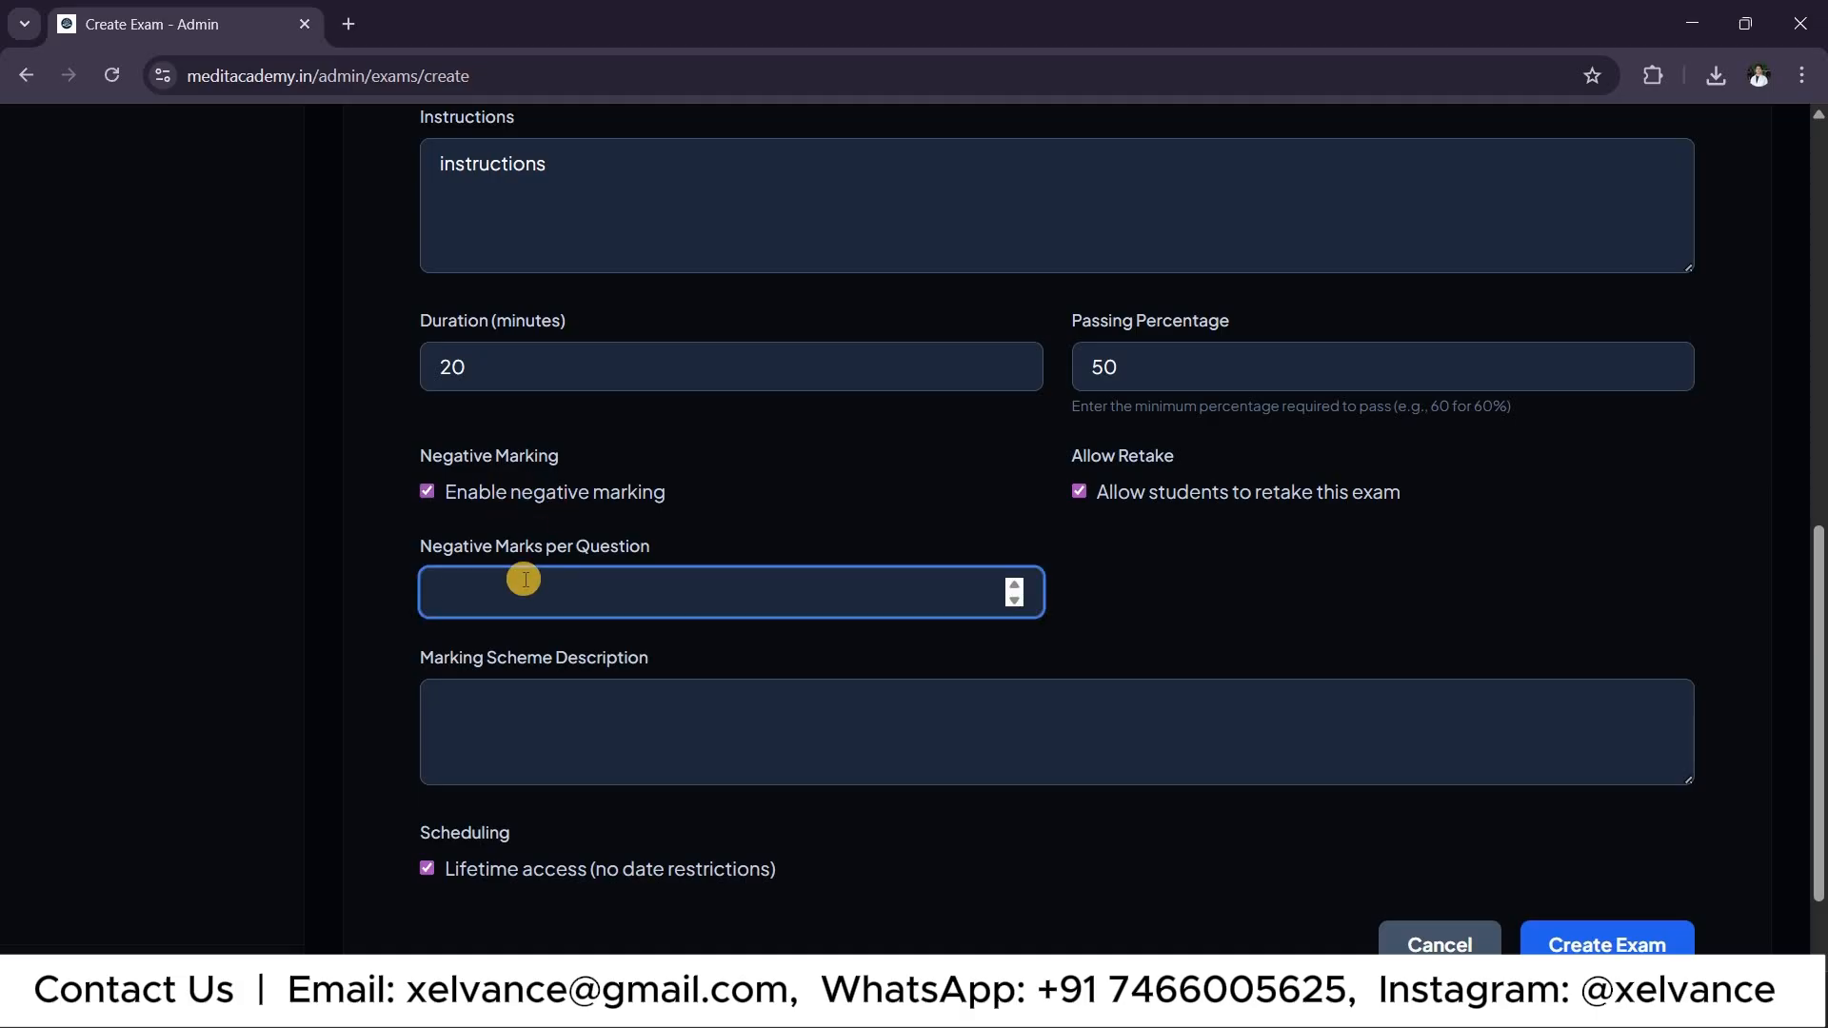
{"action": "type", "text": "1"}
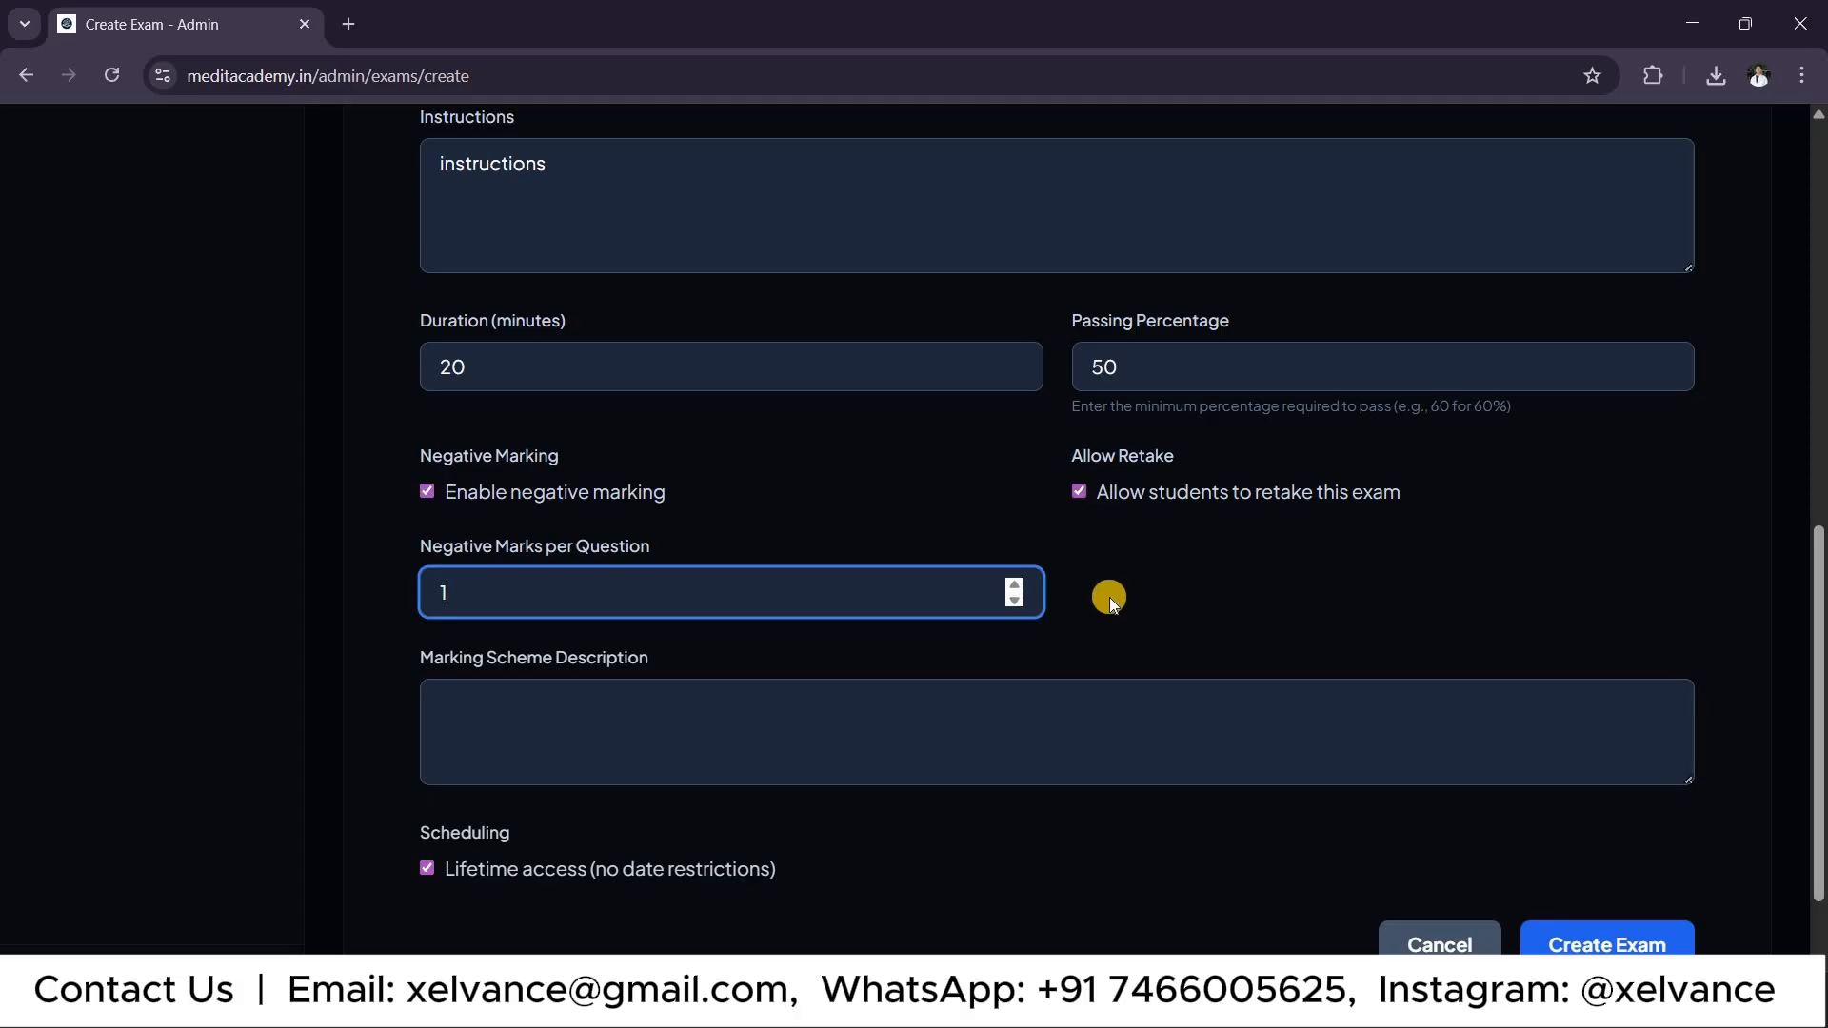
Describe the marking scheme as '+4 , -1, 0' and create the exam.
{"action": "left_click", "coordinate": [895, 689]}
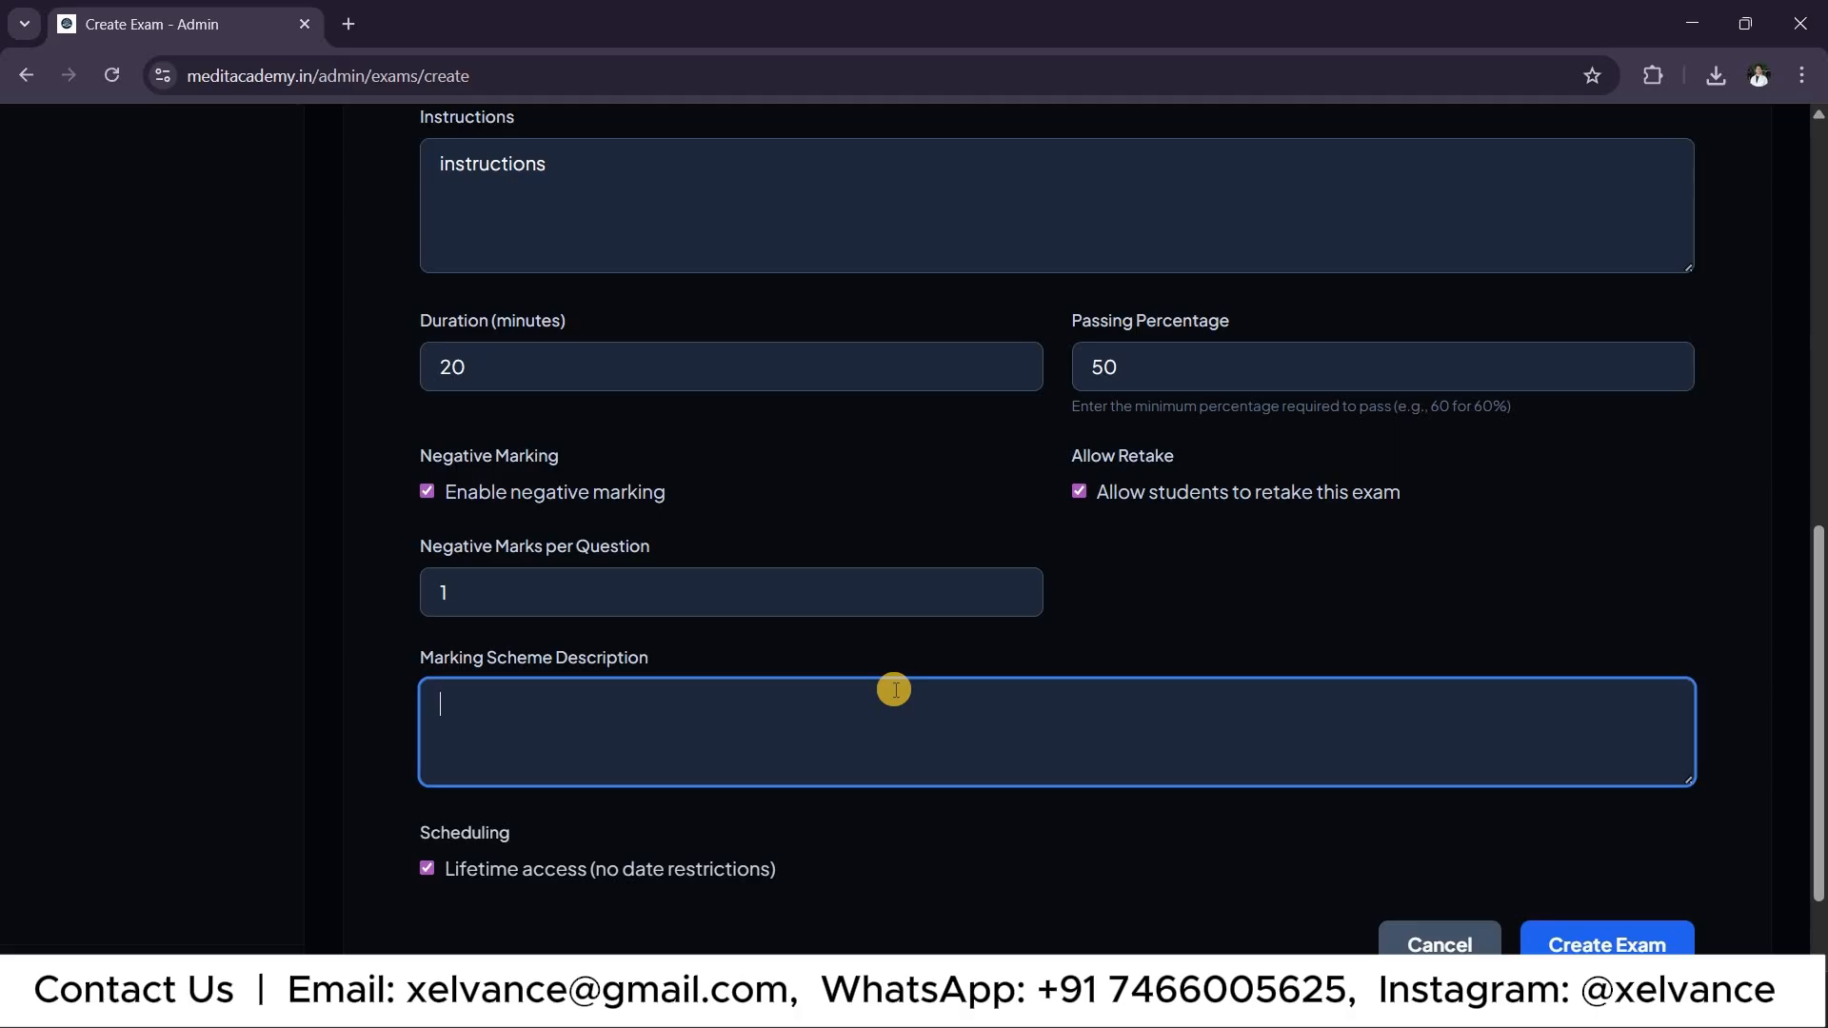
{"action": "type", "text": "+4 , -1,"}
{"action": "type", "text": "0"}
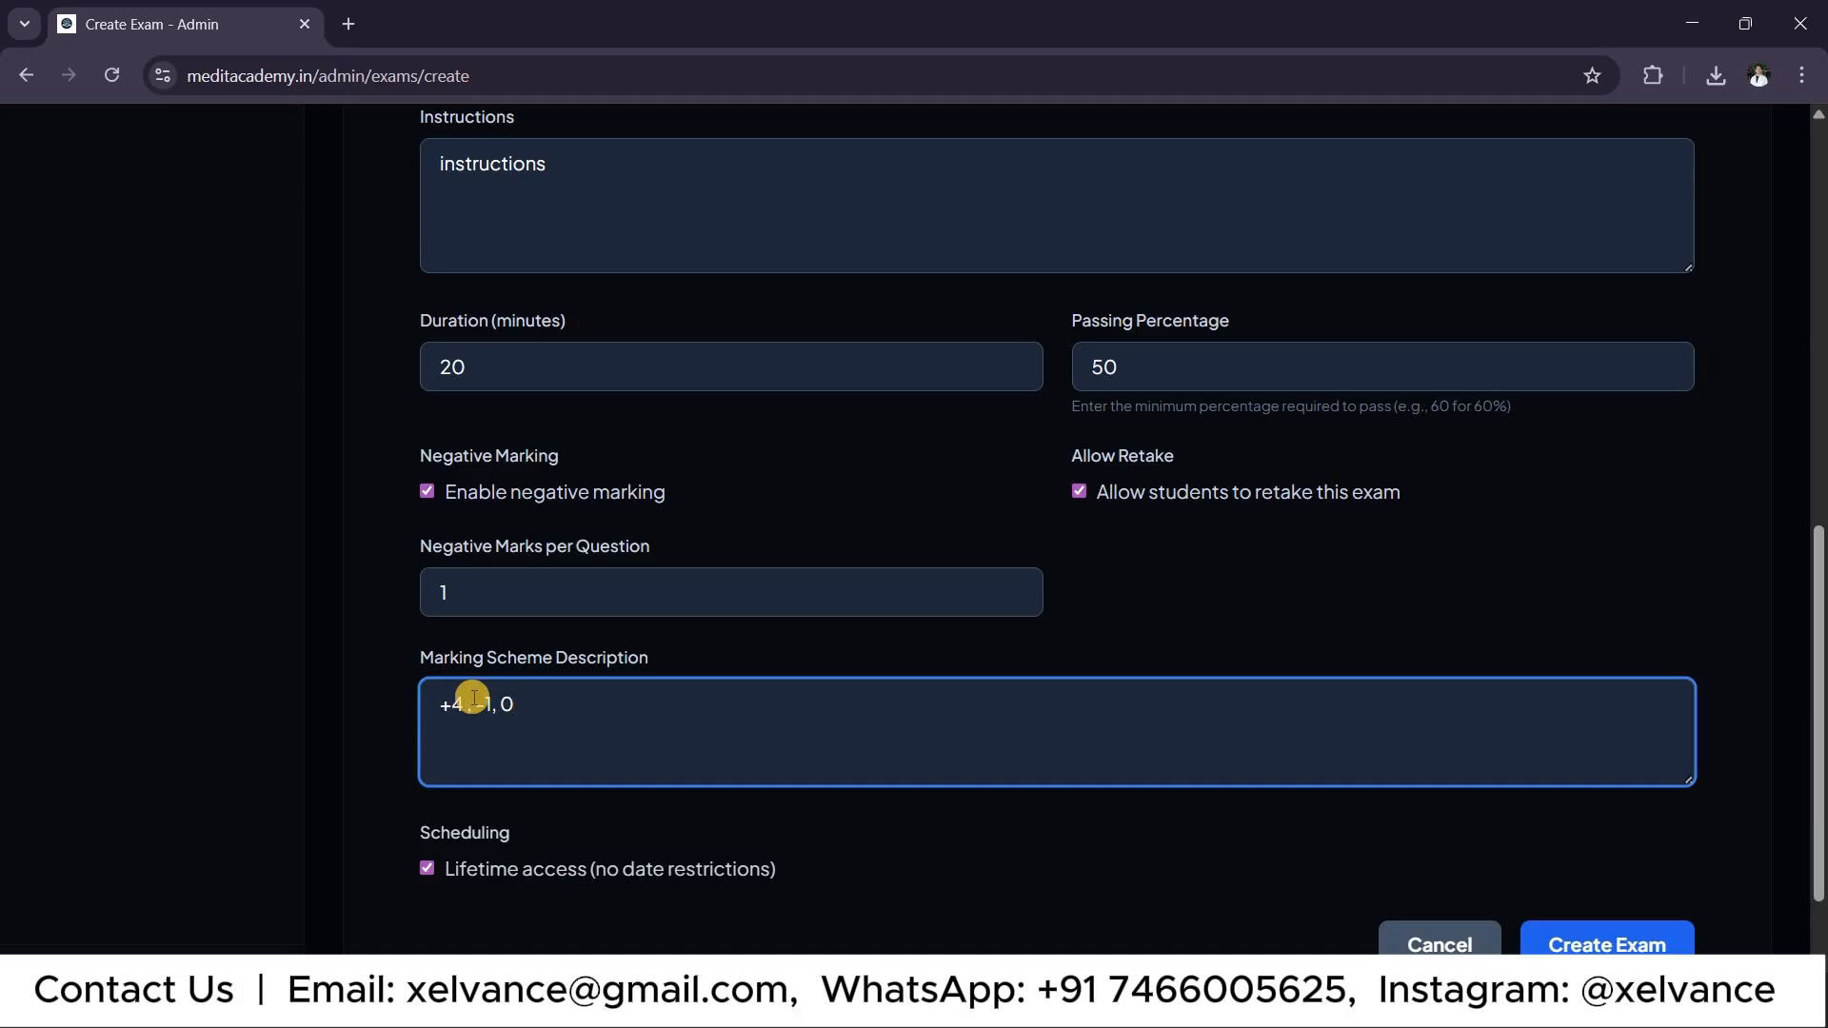
{"action": "scroll", "coordinate": [474, 698], "scroll_direction": "down", "scroll_amount": 2}
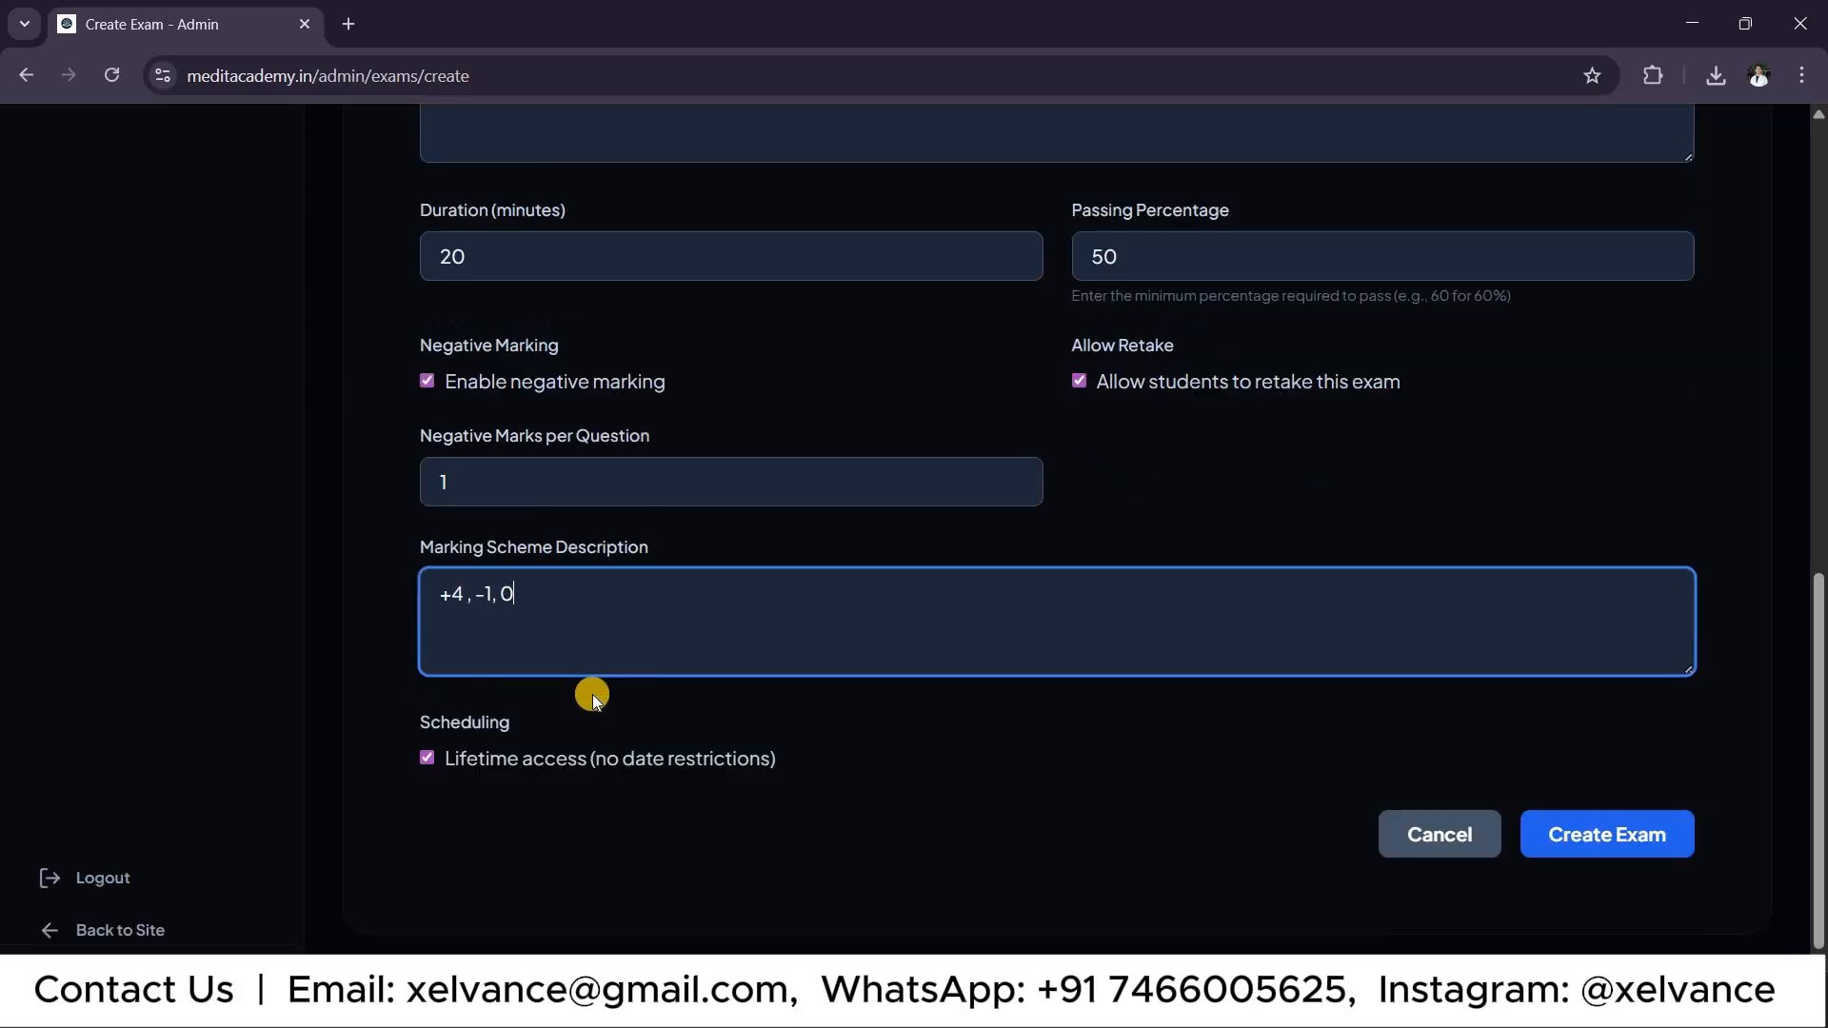
{"action": "left_click", "coordinate": [1634, 829]}
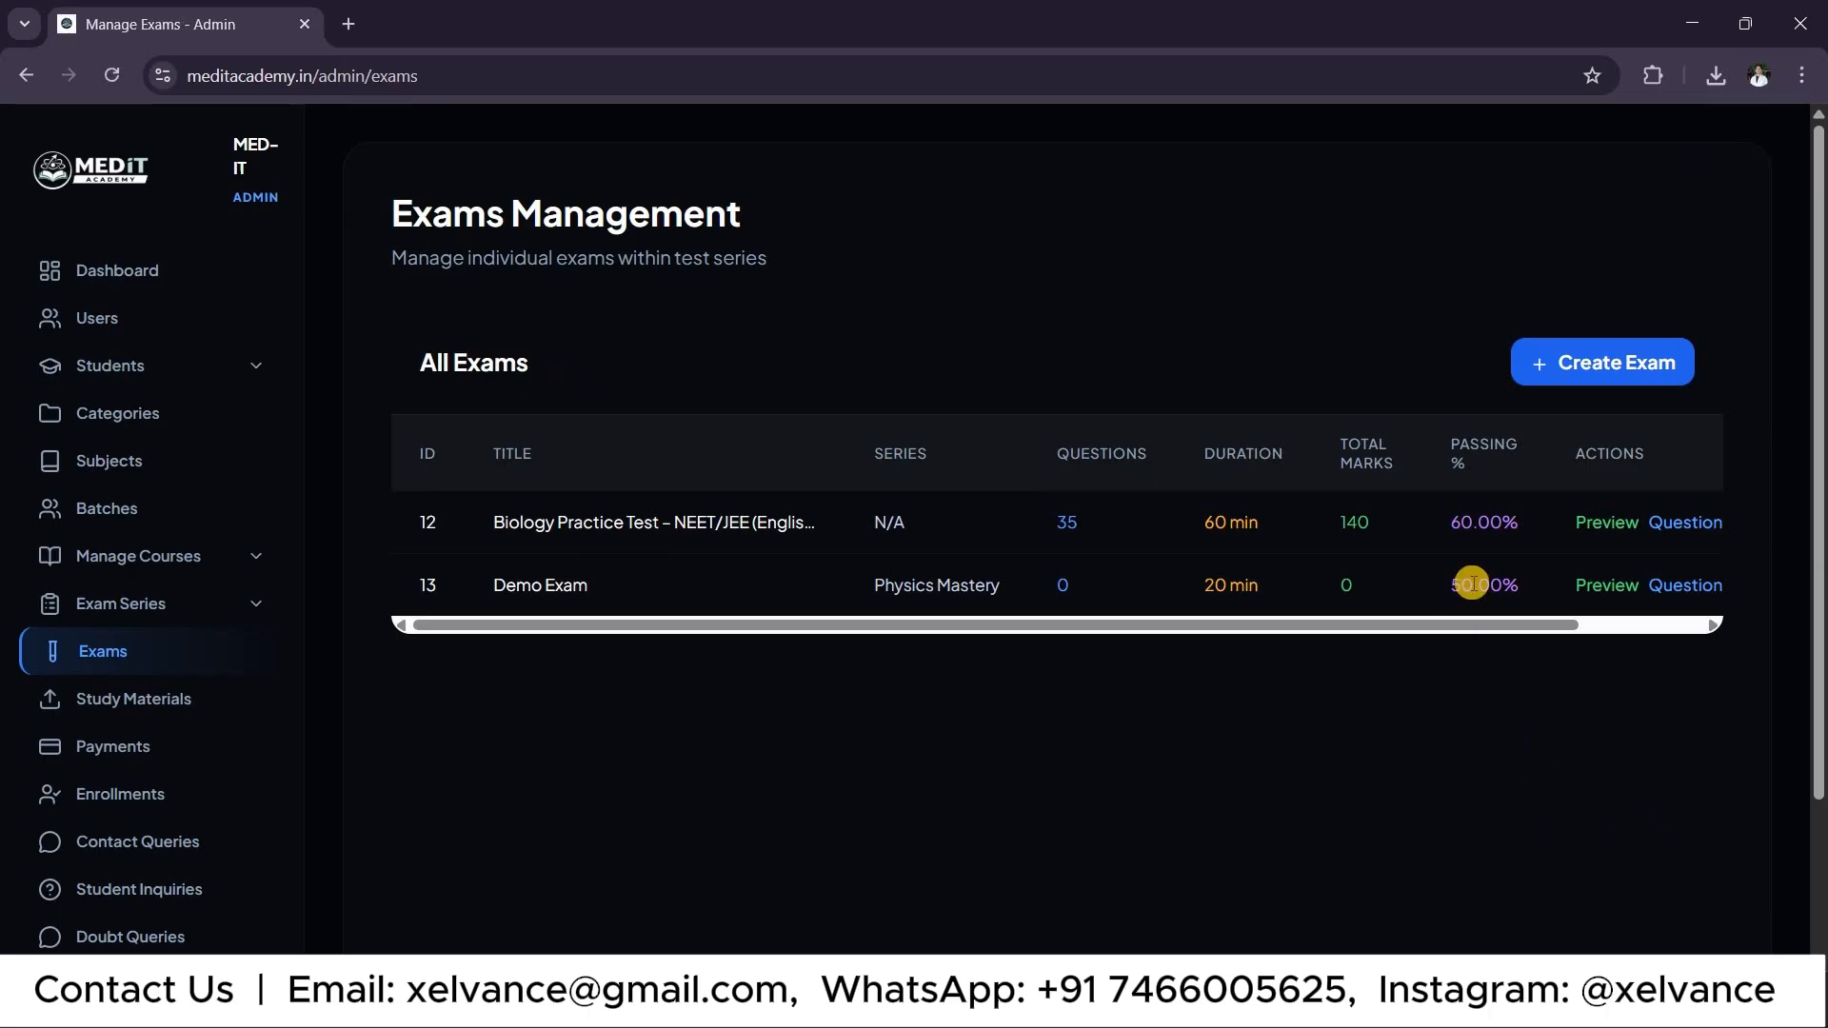
Open the Questions manager from the Demo Exam row's Actions column.
{"action": "scroll", "coordinate": [1473, 583], "scroll_direction": "right", "scroll_amount": 3}
{"action": "left_click", "coordinate": [1513, 577]}
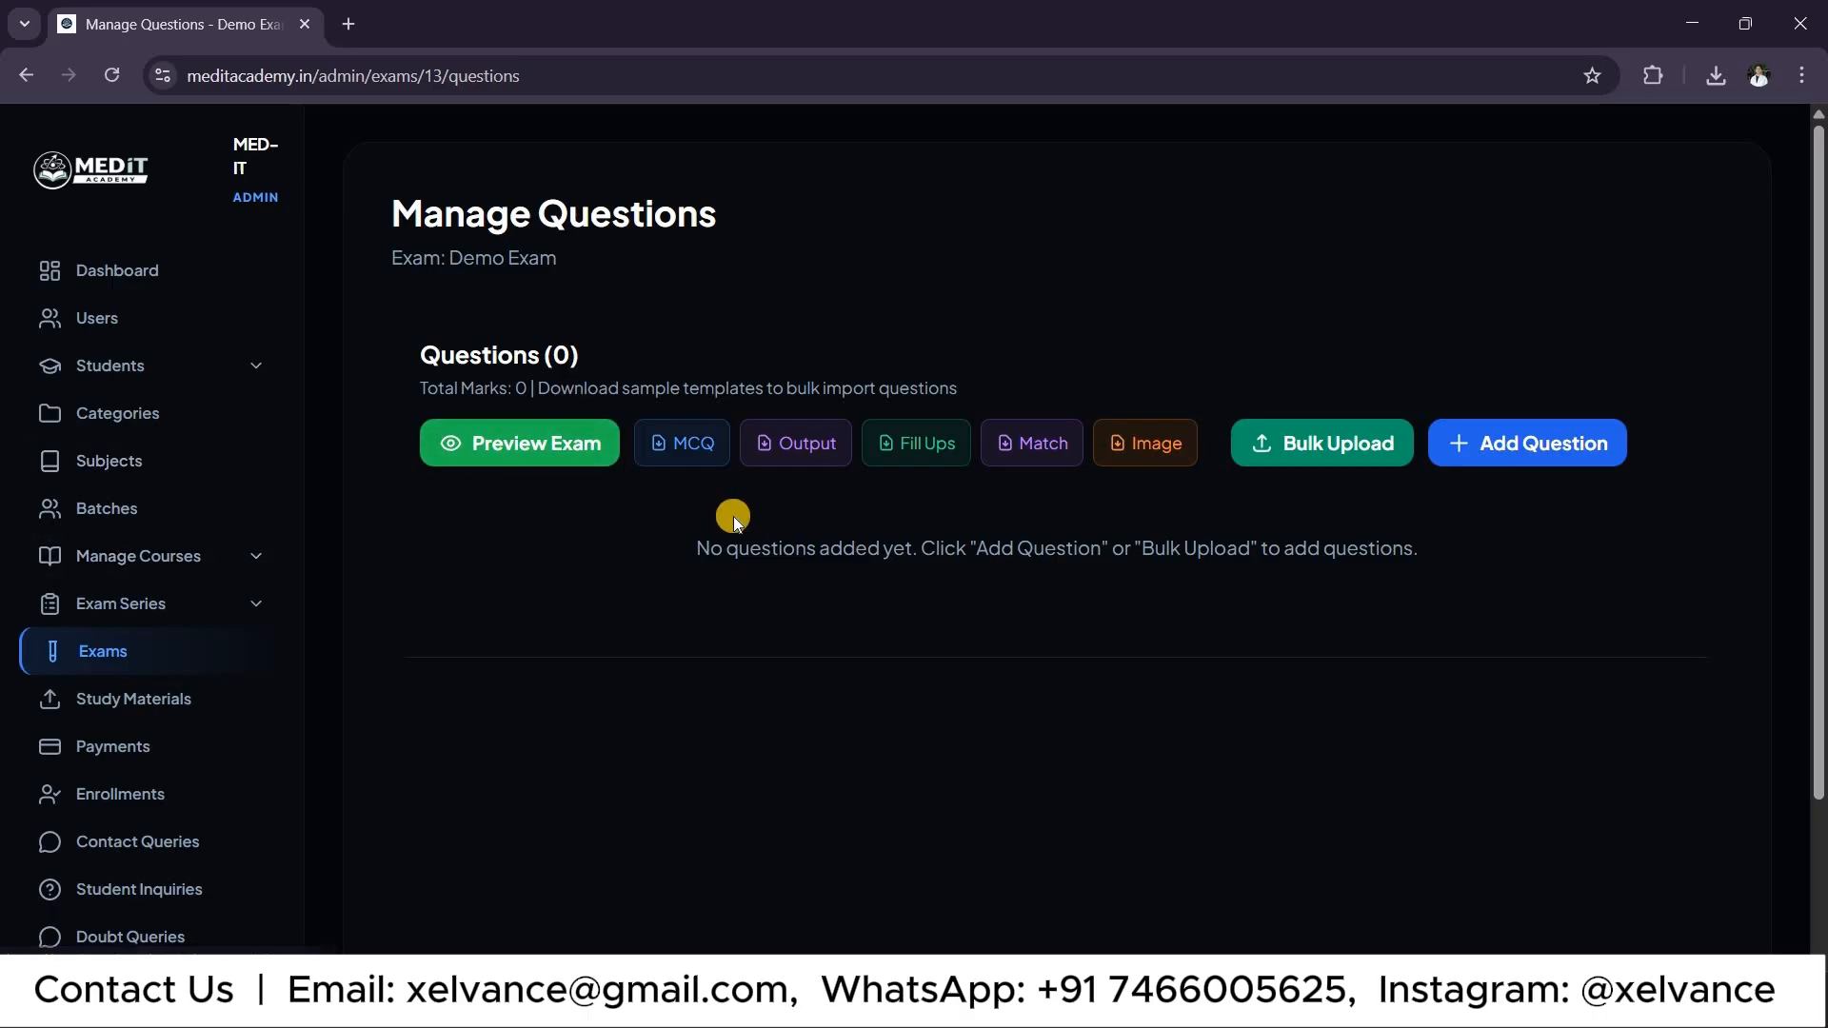
Add a new MCQ question with the text 'hello this is mcq question'.
{"action": "left_click", "coordinate": [1521, 440]}
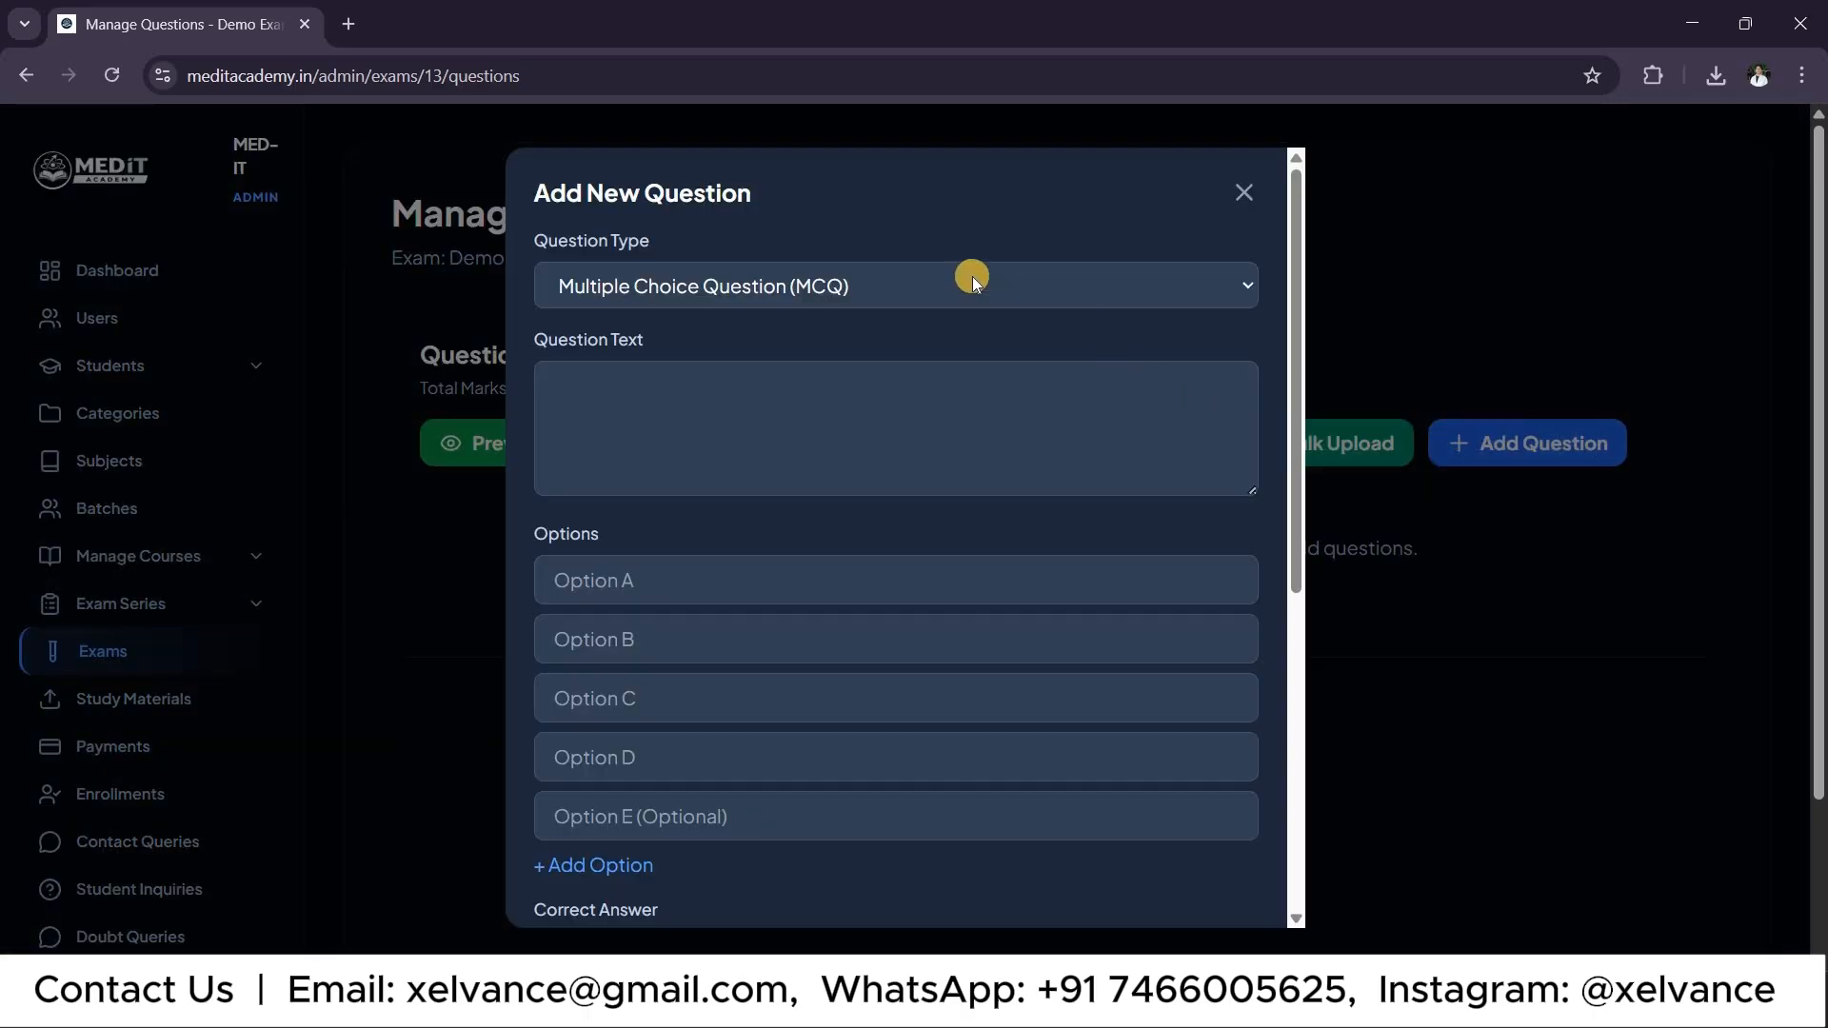
{"action": "left_click", "coordinate": [973, 276]}
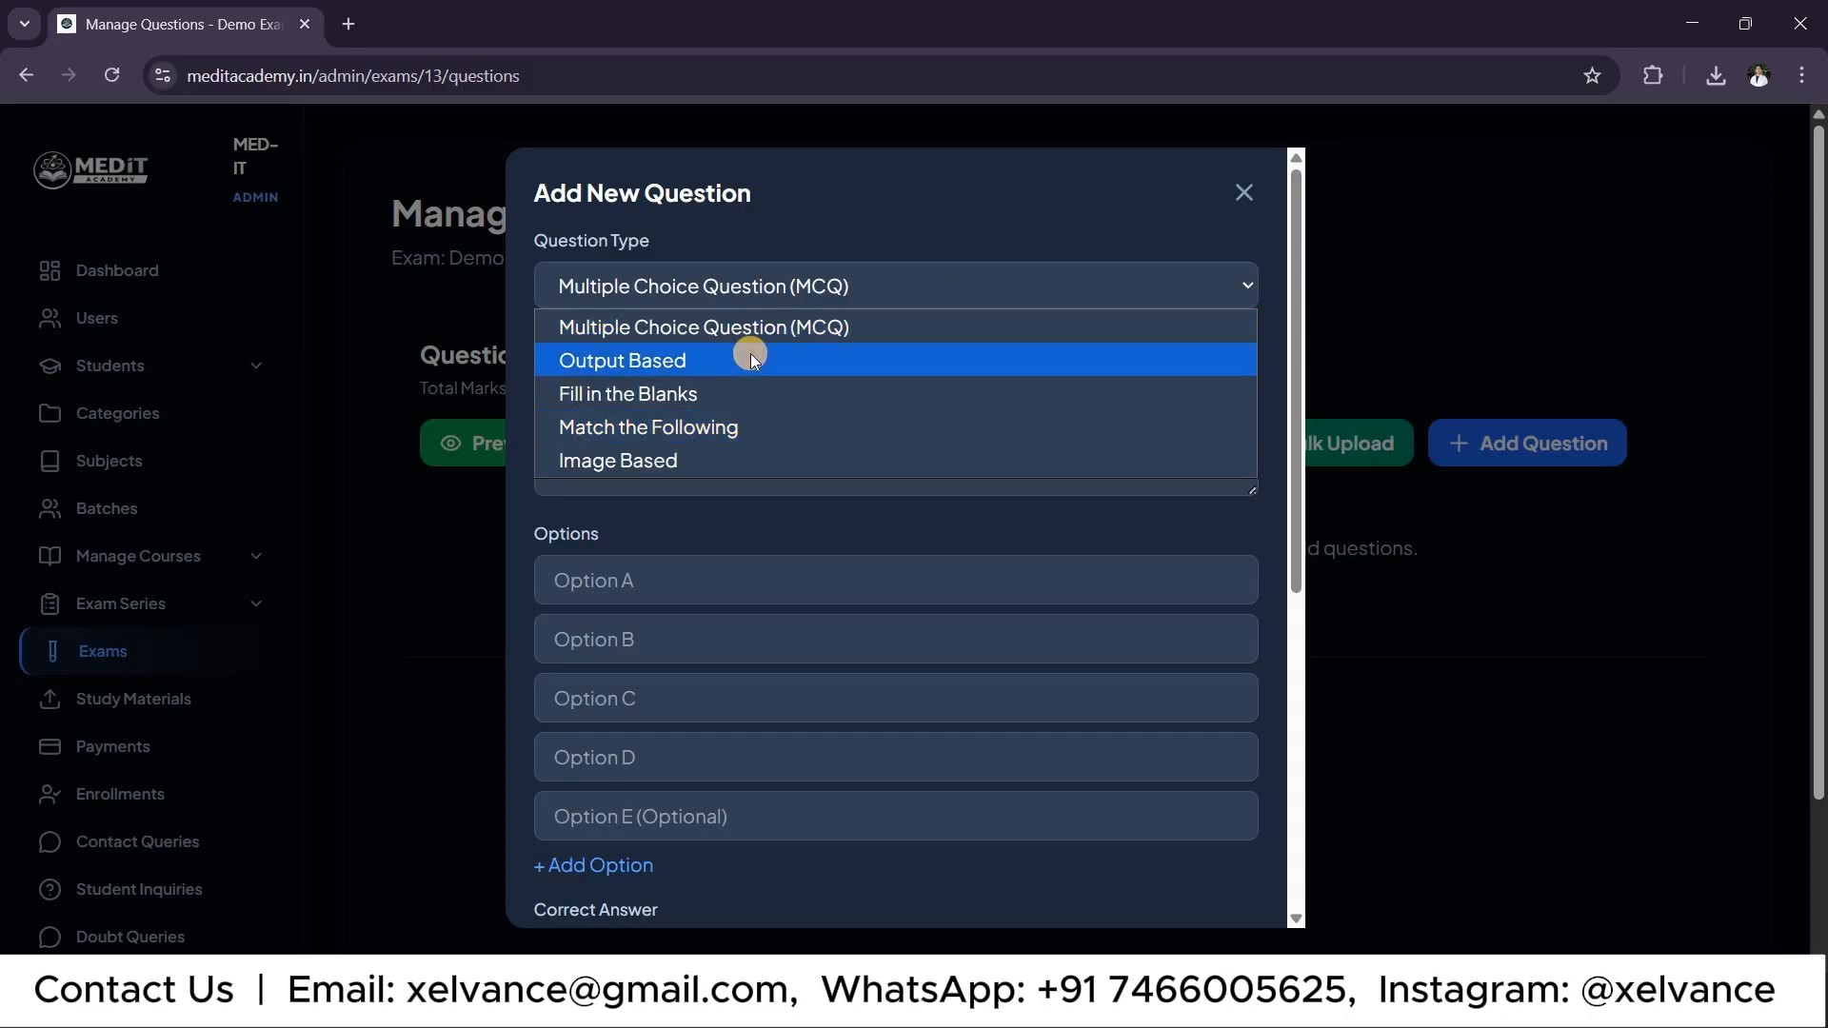
{"action": "left_click", "coordinate": [784, 327]}
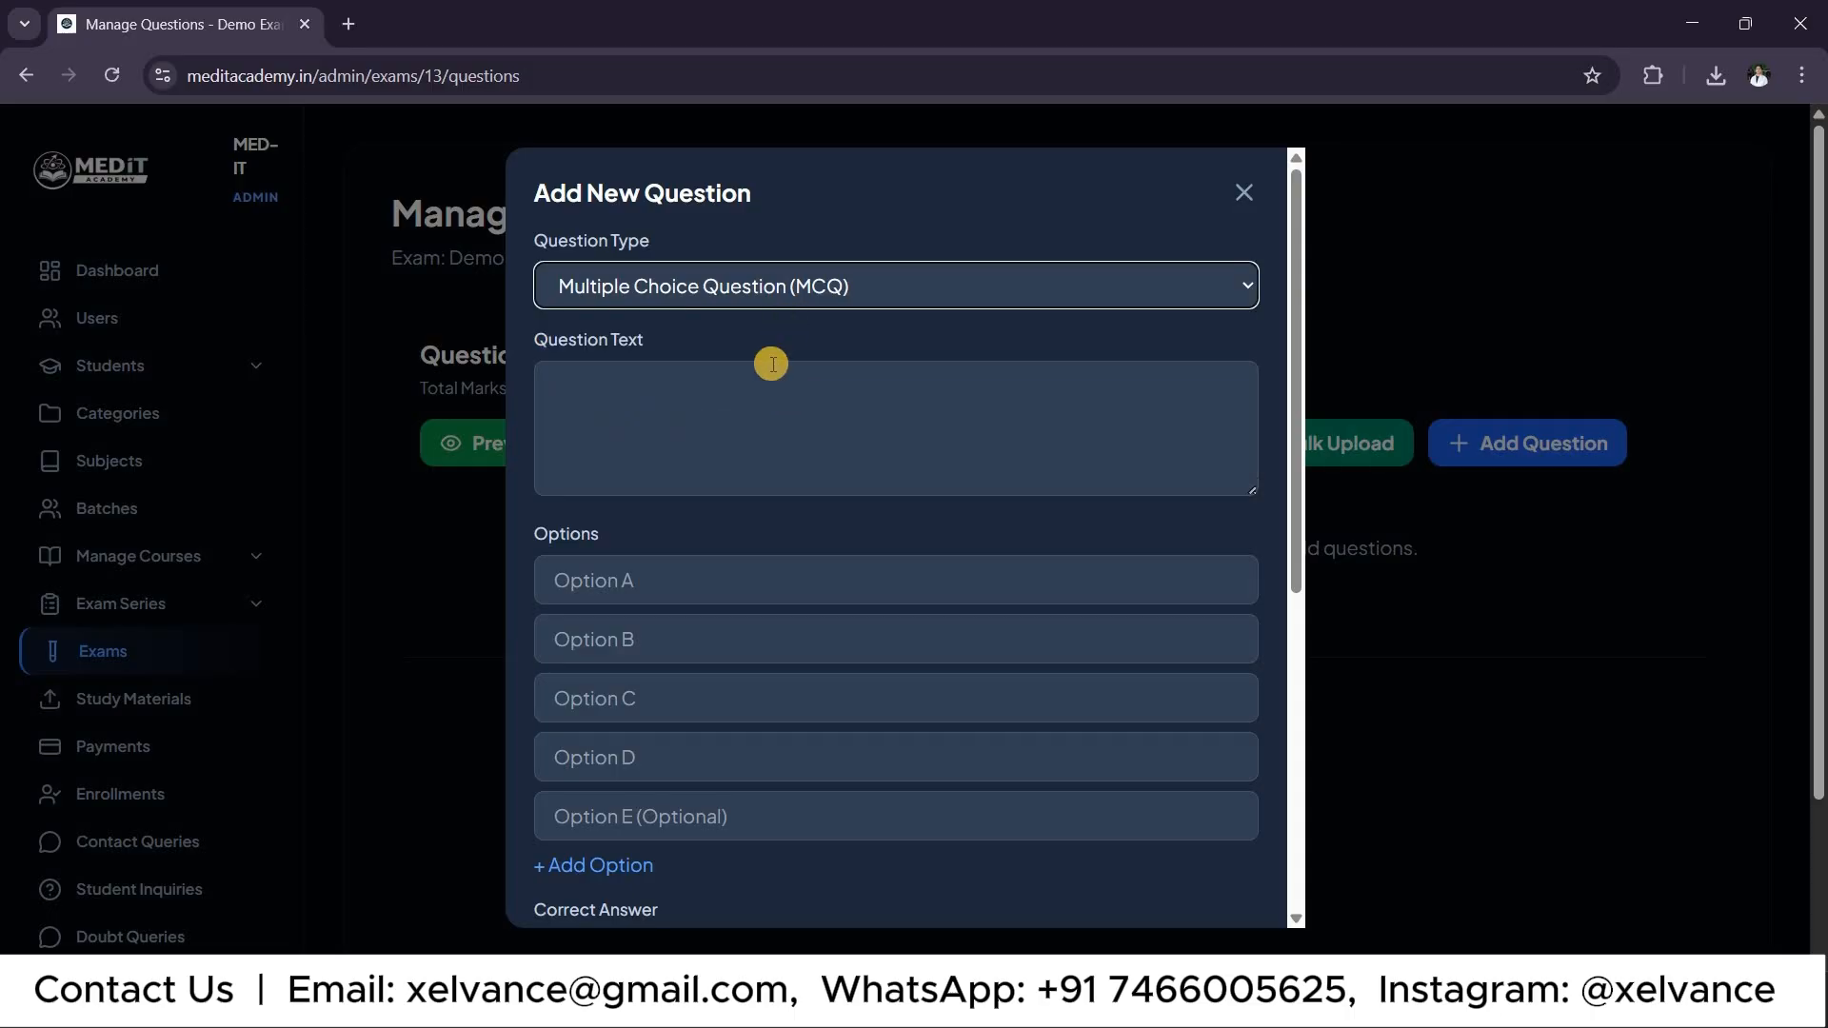
{"action": "left_click", "coordinate": [772, 364]}
{"action": "type", "text": "hello"}
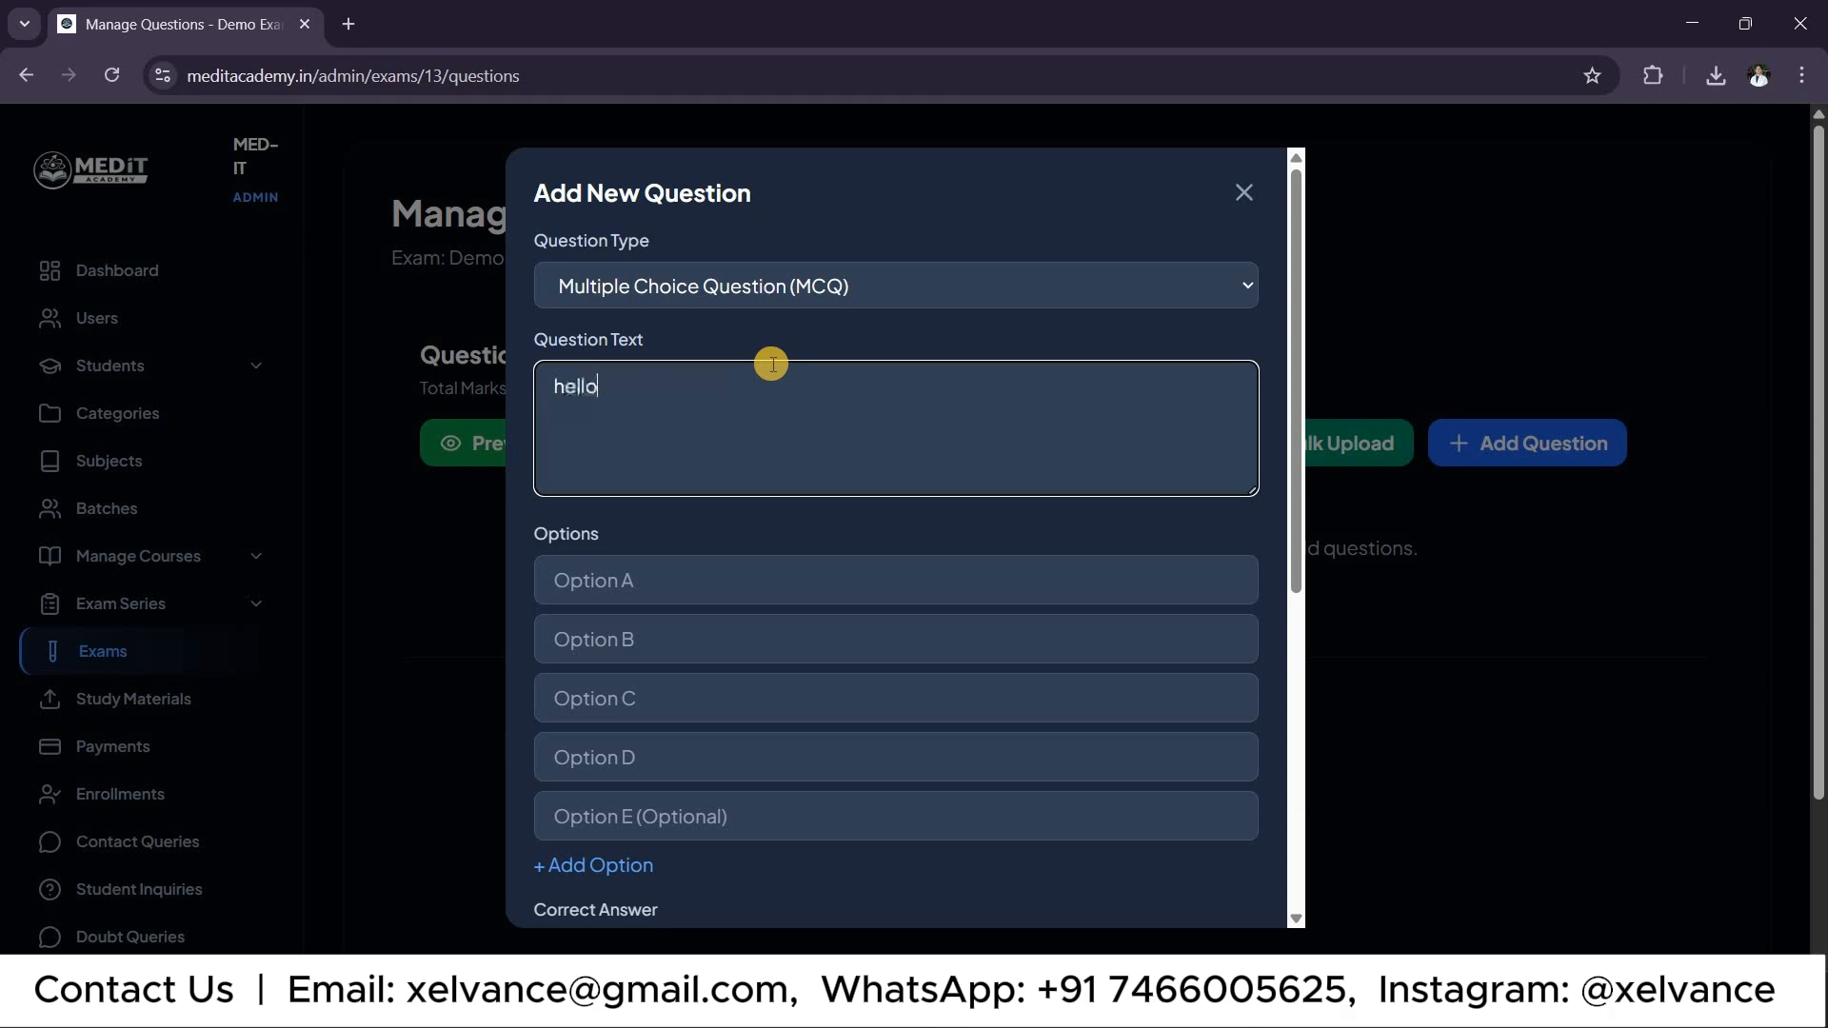
{"action": "type", "text": " this is mcq question"}
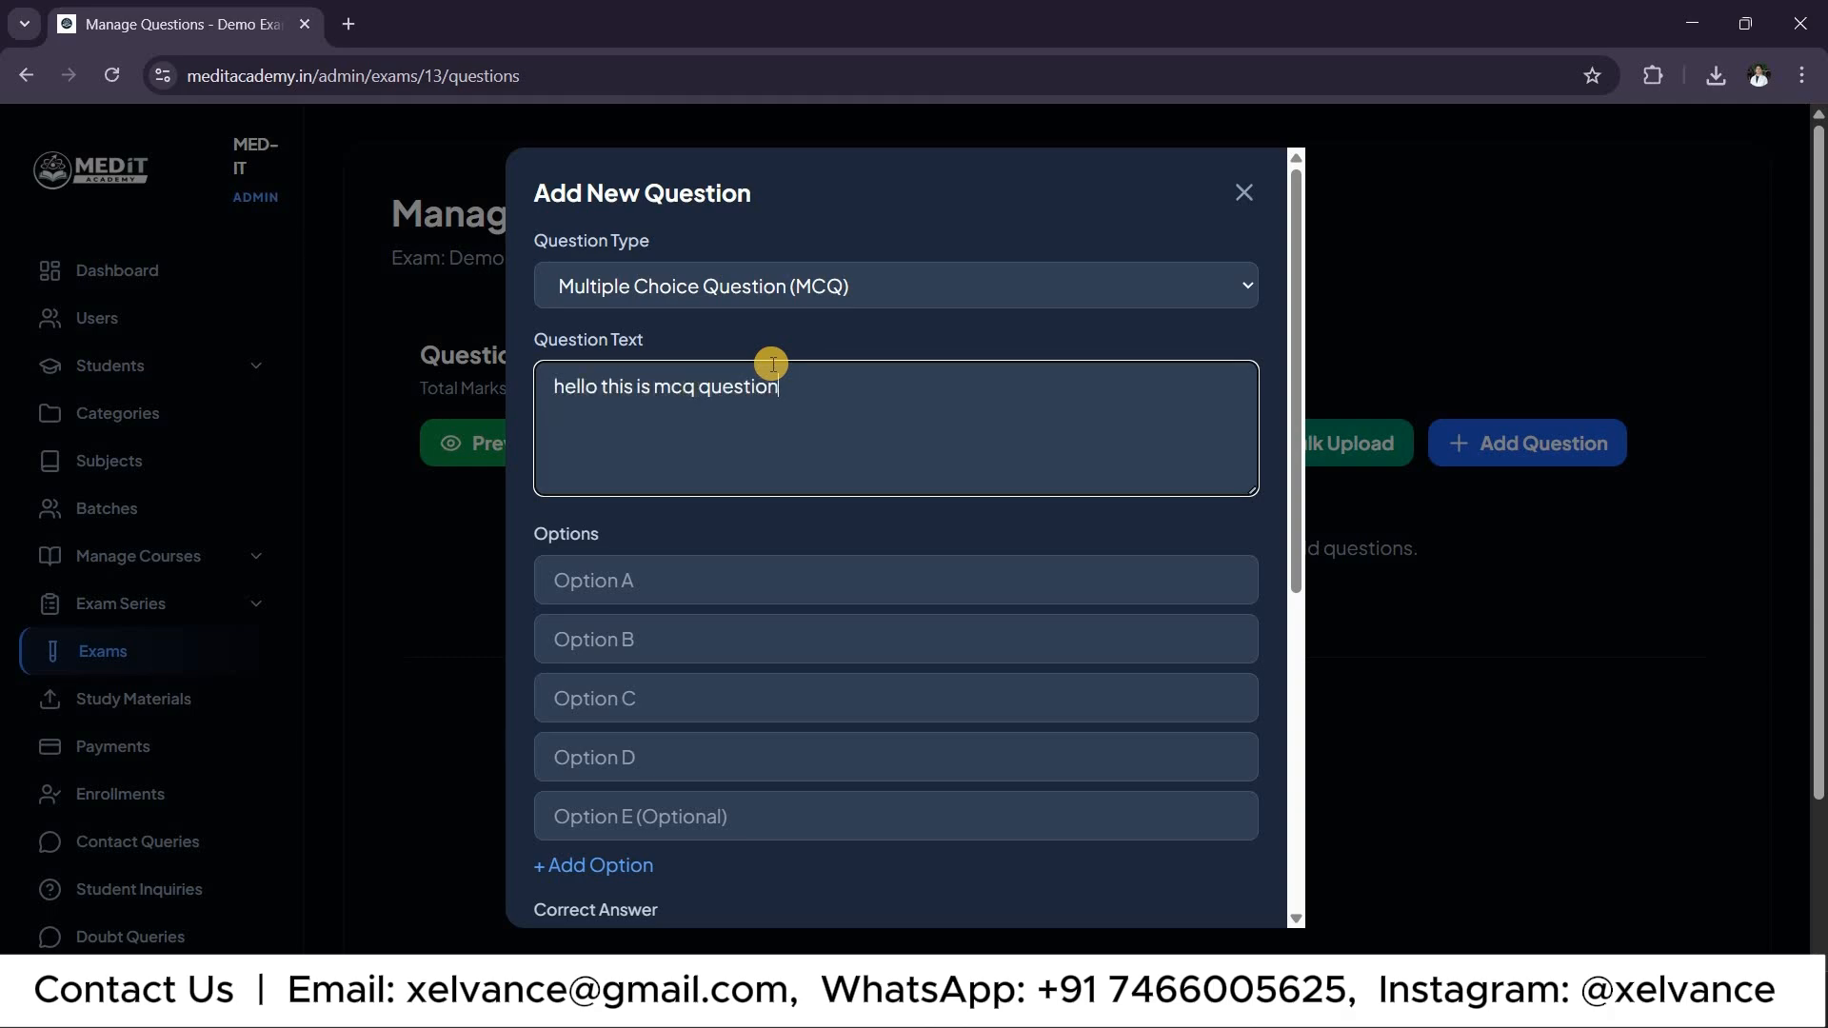
Fill in the four options as a, b, c and d.
{"action": "scroll", "coordinate": [672, 167], "scroll_direction": "down", "scroll_amount": 4}
{"action": "left_click", "coordinate": [673, 166]}
{"action": "type", "text": "a"}
{"action": "key", "text": "Tab"}
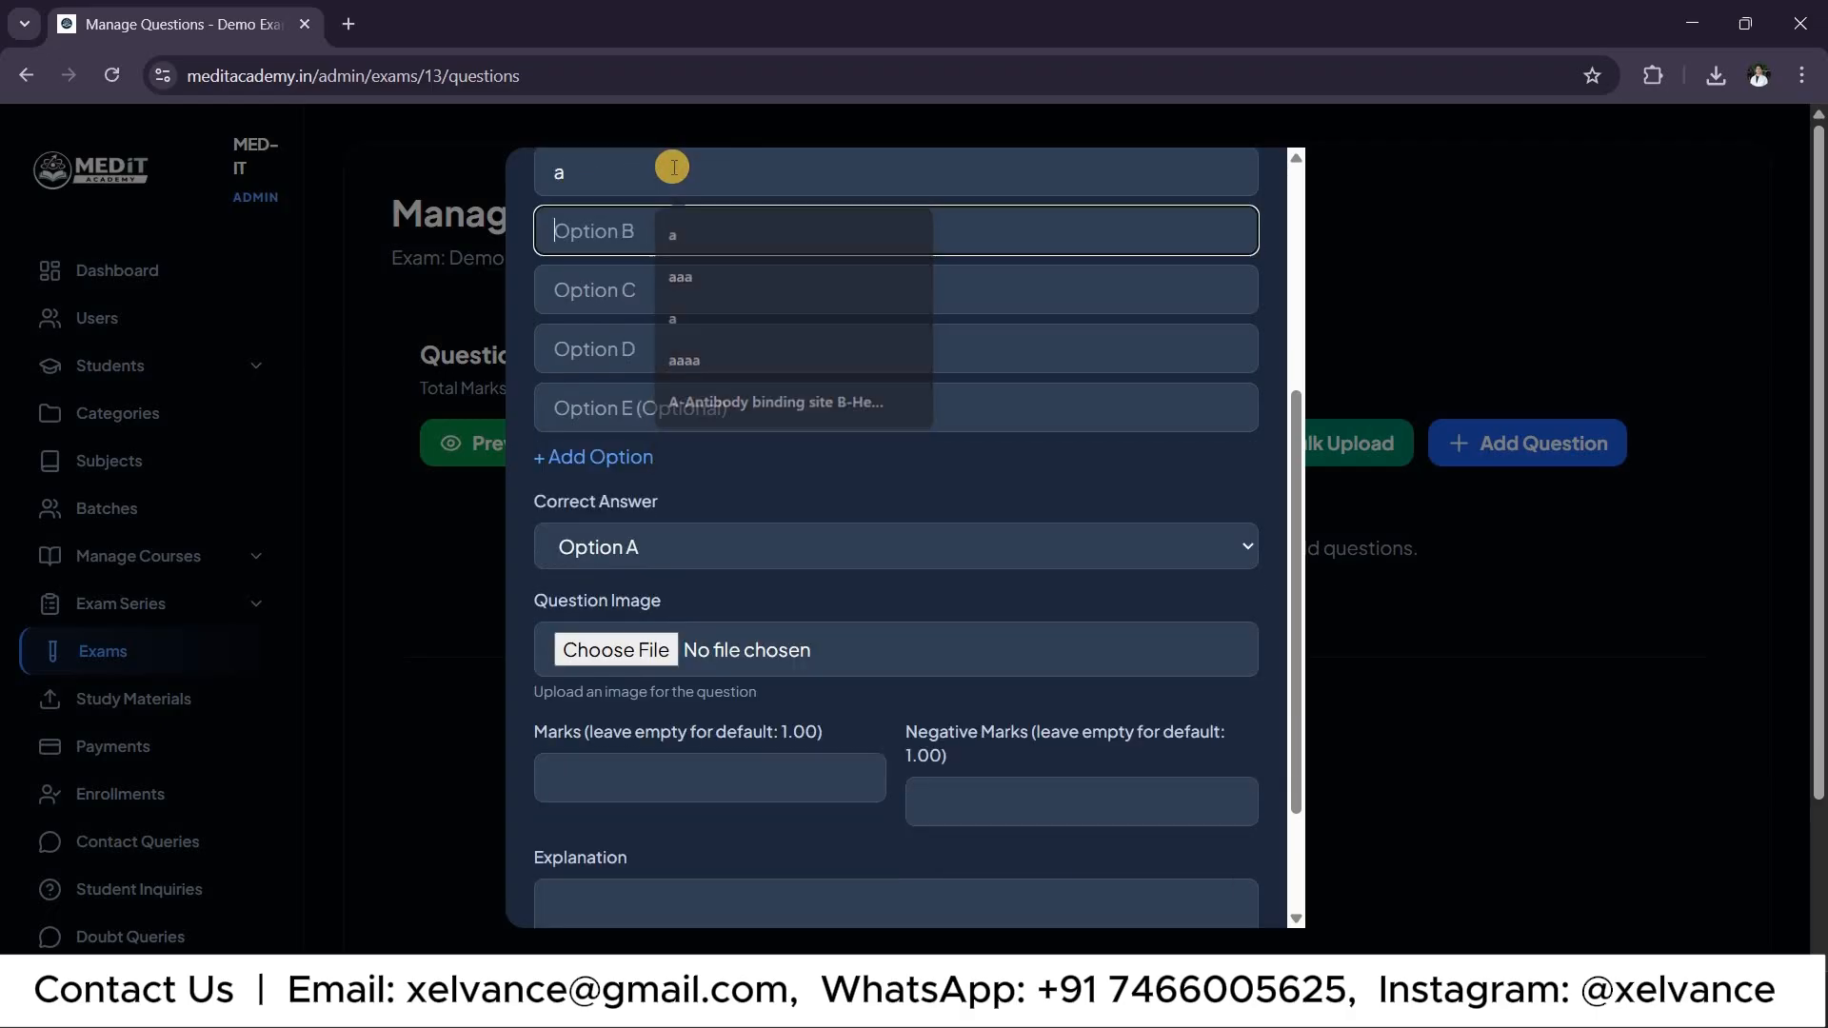
{"action": "type", "text": "b"}
{"action": "key", "text": "Tab"}
{"action": "type", "text": "c"}
{"action": "key", "text": "Tab"}
{"action": "type", "text": "d"}
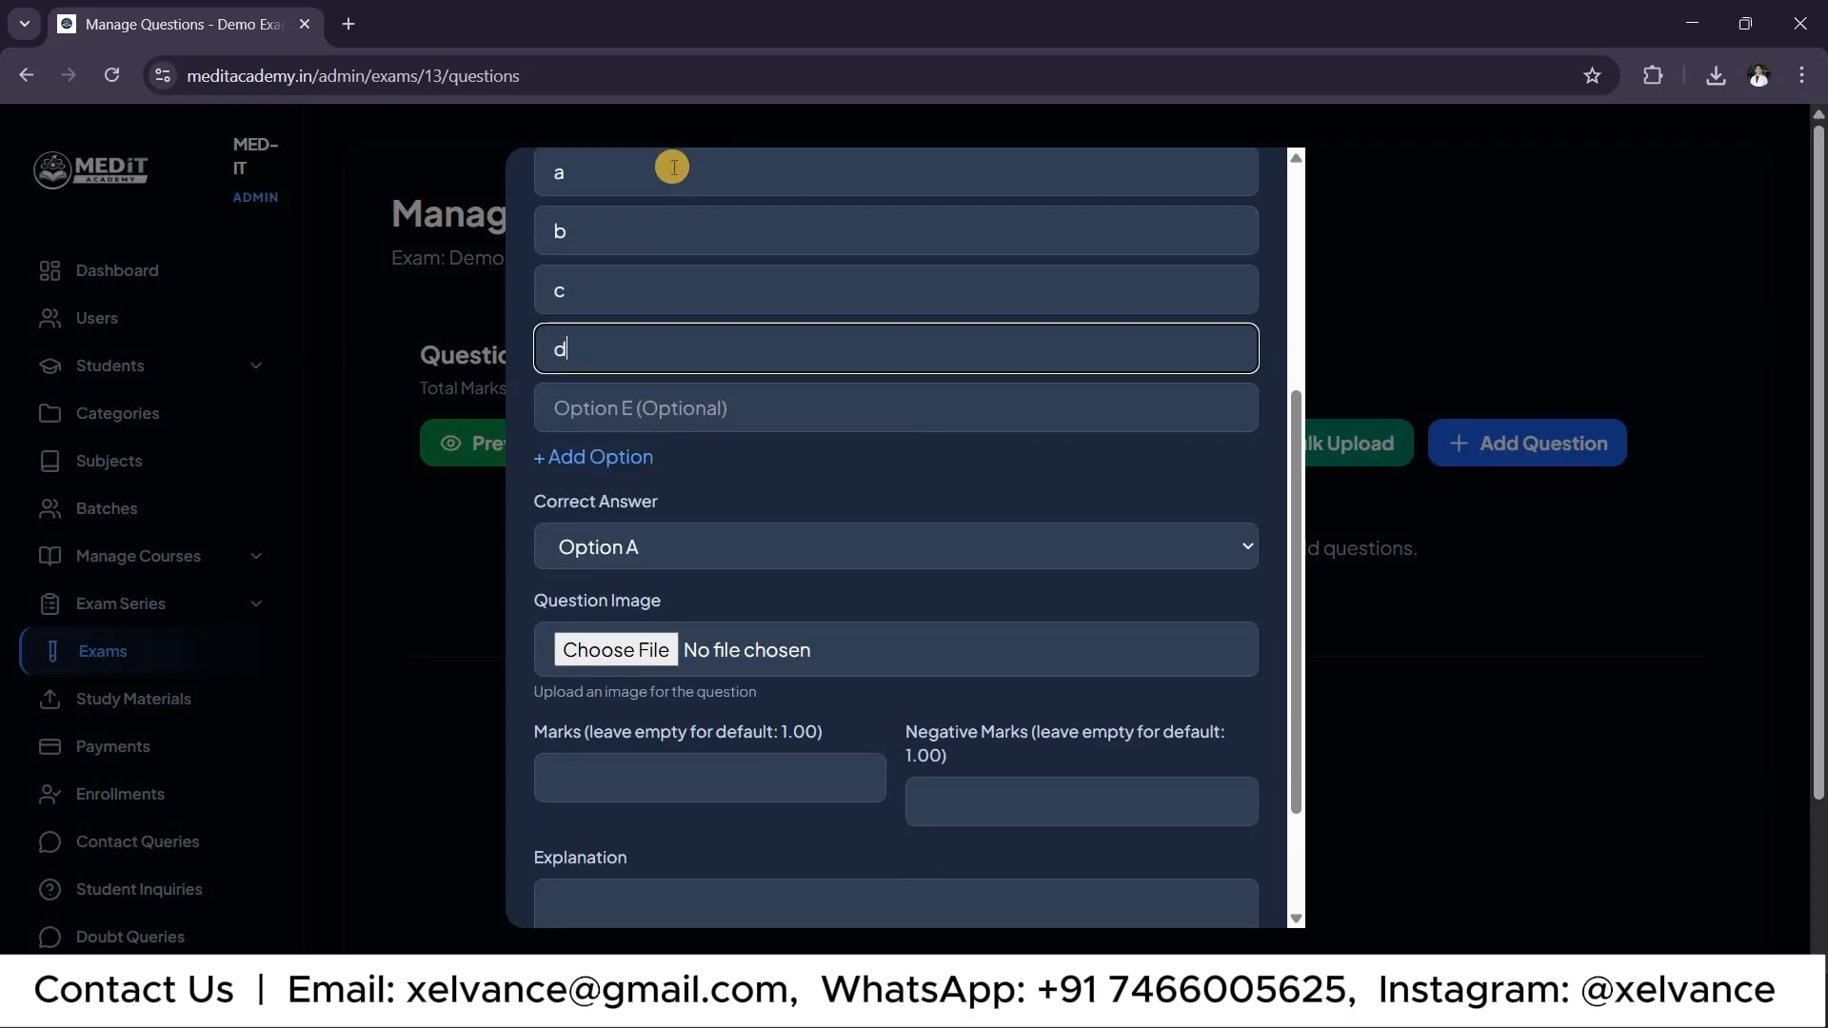
Review the question text and keep Option A as the correct answer.
{"action": "scroll", "coordinate": [678, 255], "scroll_direction": "up", "scroll_amount": 2}
{"action": "left_click", "coordinate": [672, 328]}
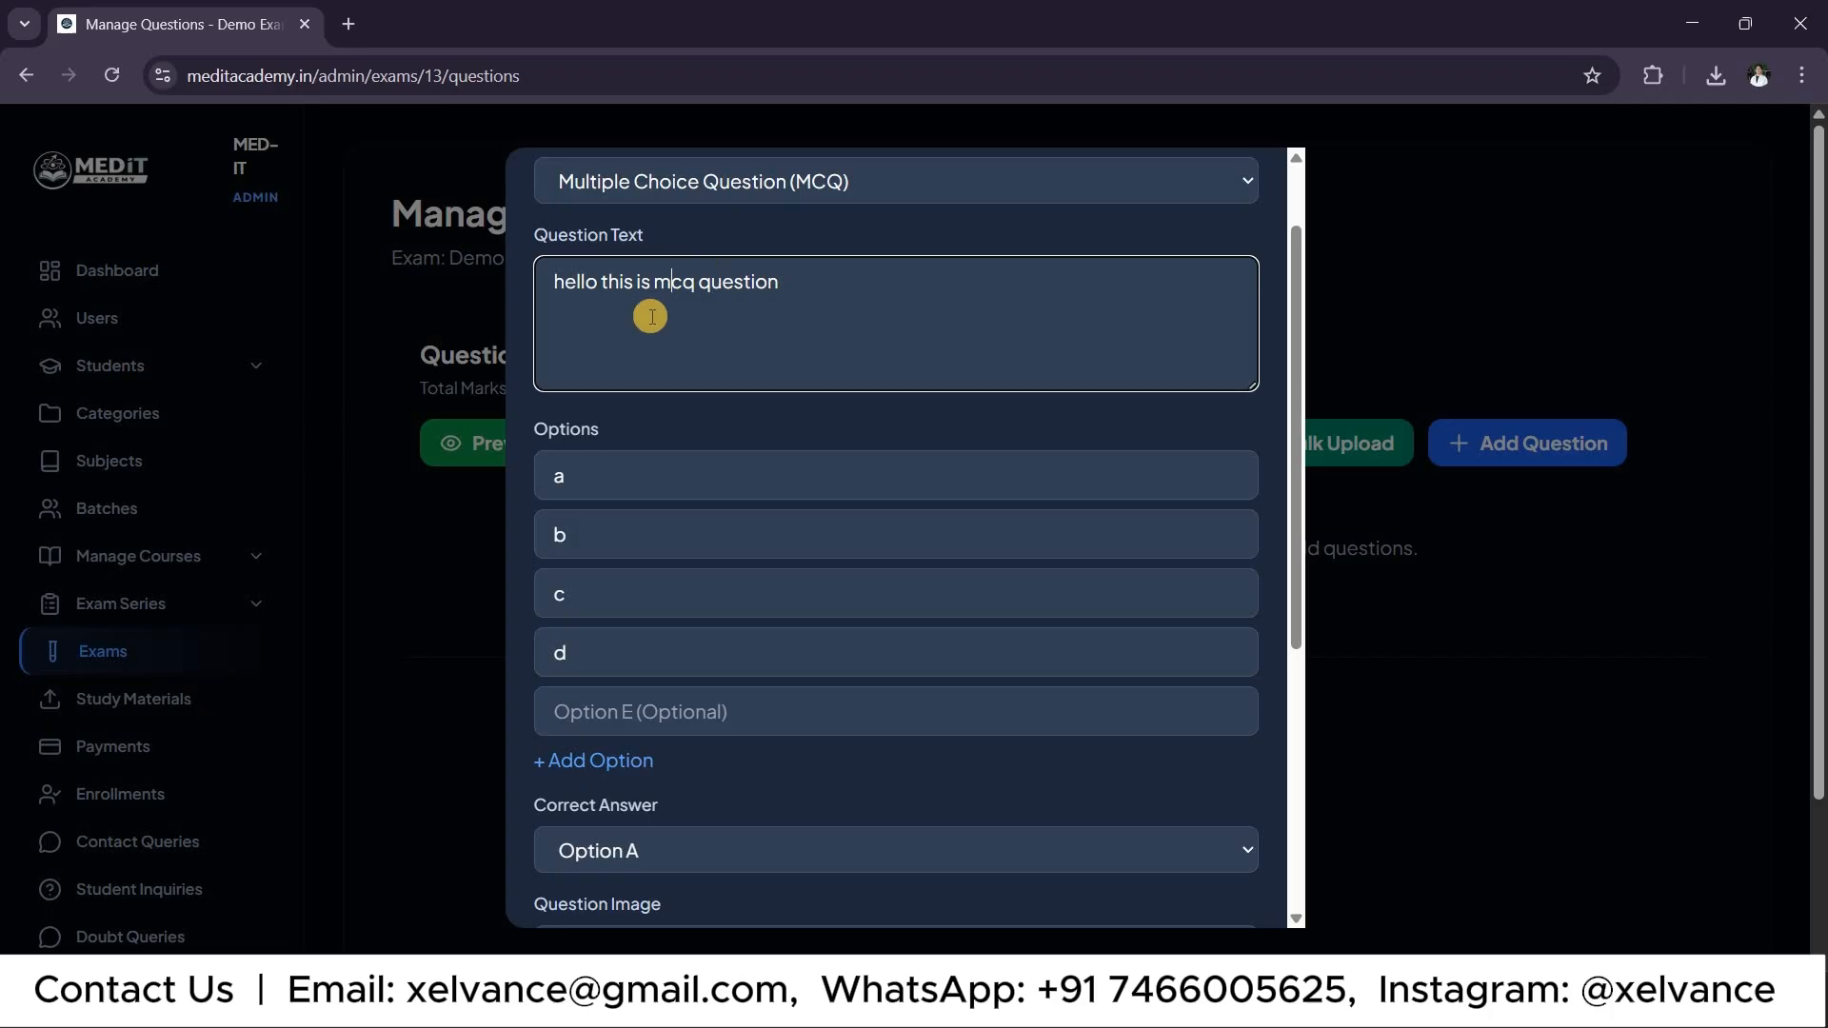
{"action": "left_click", "coordinate": [744, 304]}
{"action": "triple_click", "coordinate": [769, 301]}
{"action": "left_click", "coordinate": [771, 304]}
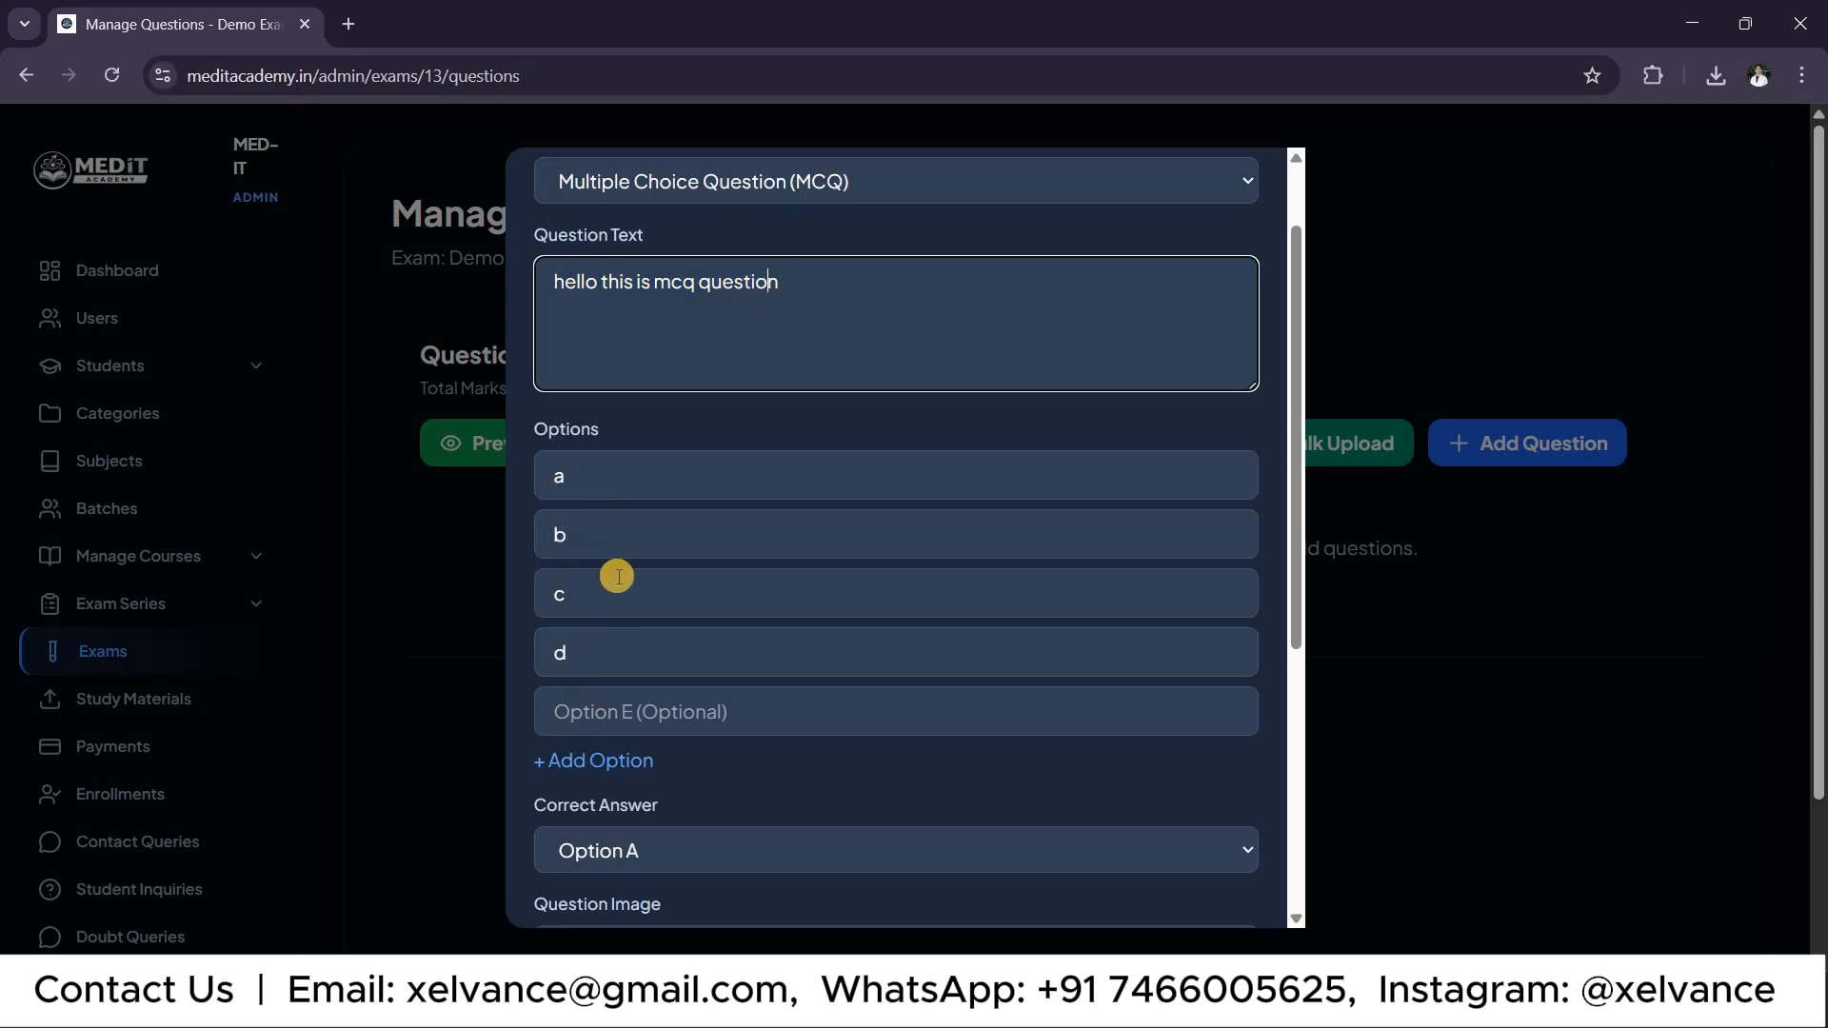
{"action": "scroll", "coordinate": [618, 576], "scroll_direction": "down", "scroll_amount": 2}
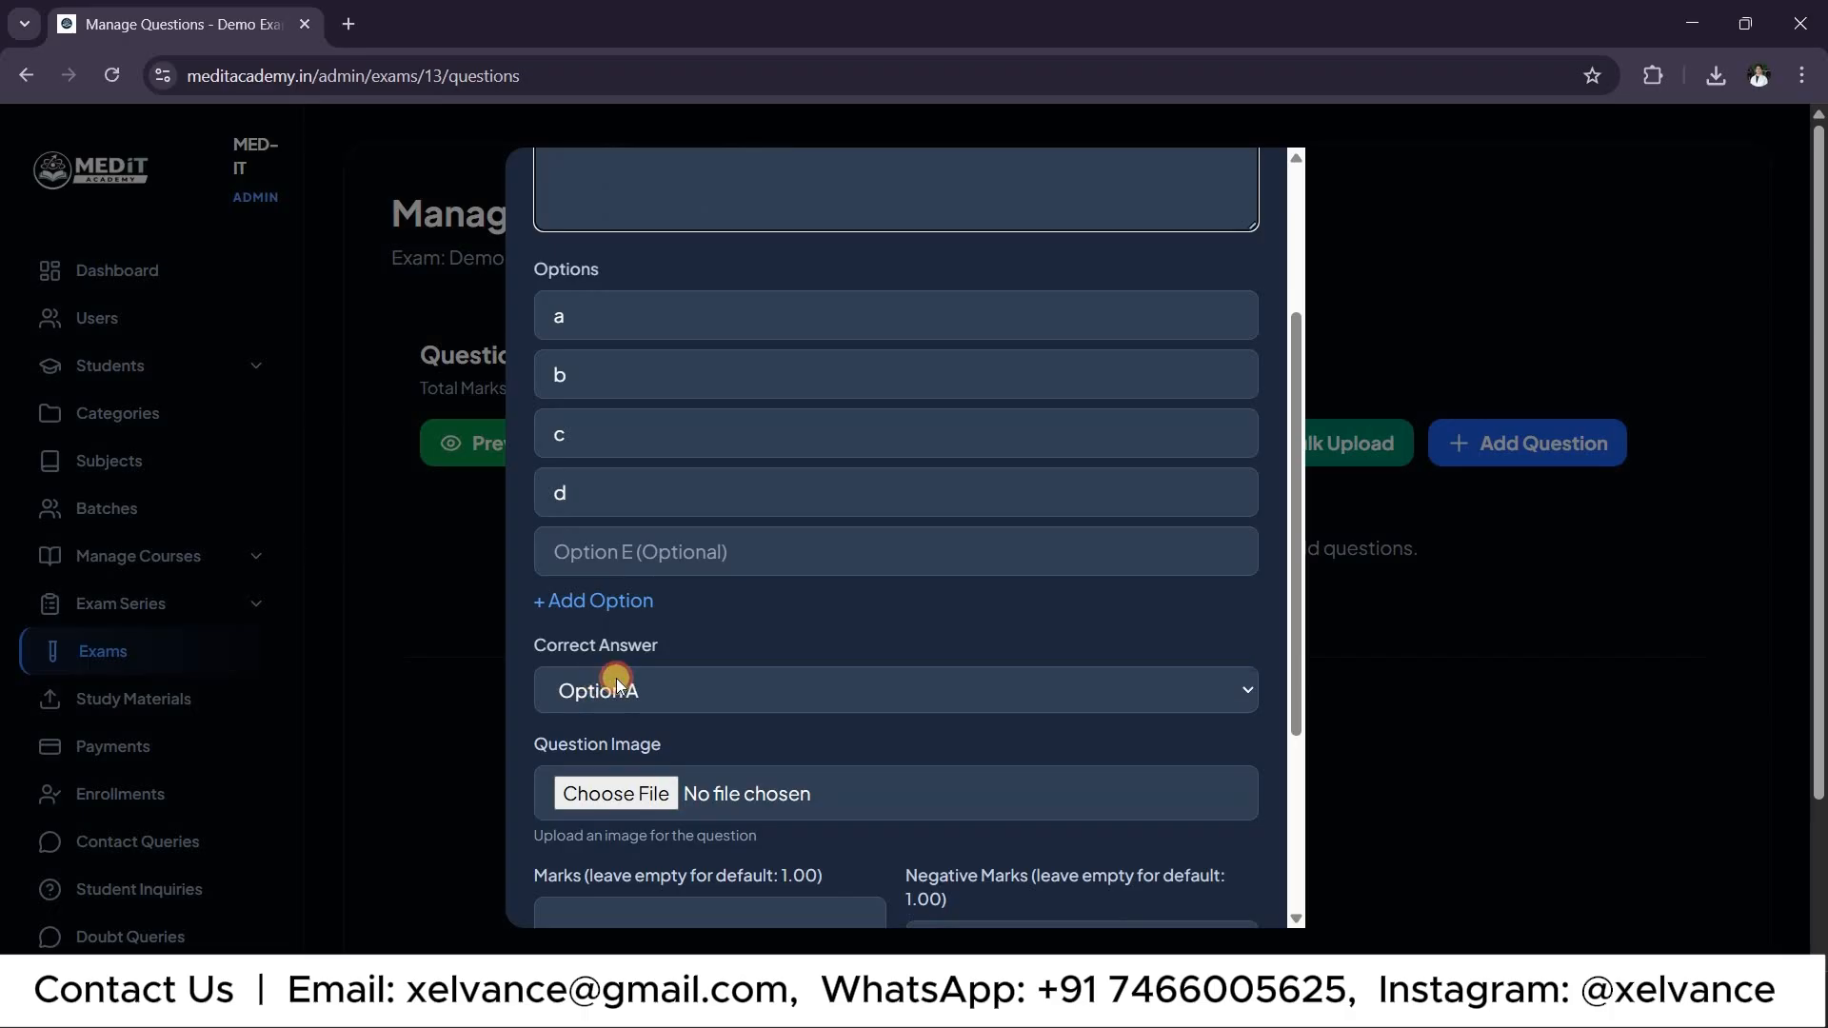
{"action": "left_click", "coordinate": [615, 683]}
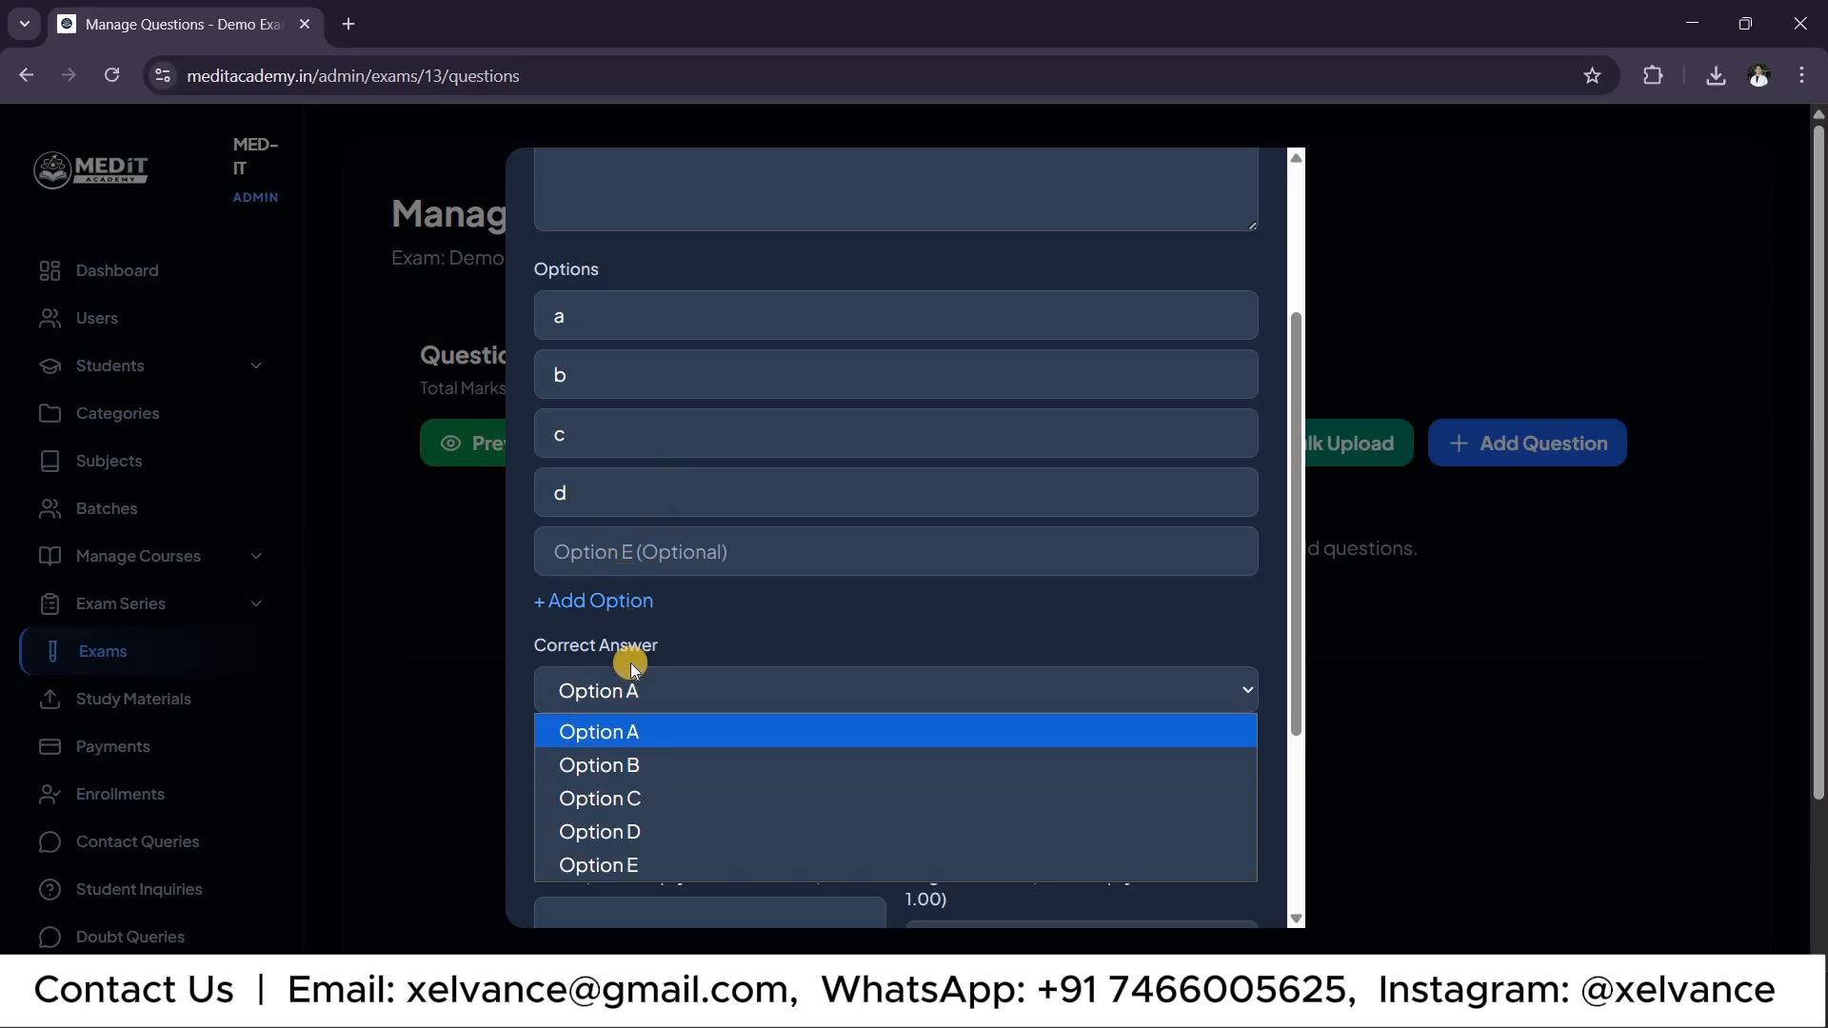
{"action": "left_click", "coordinate": [644, 728]}
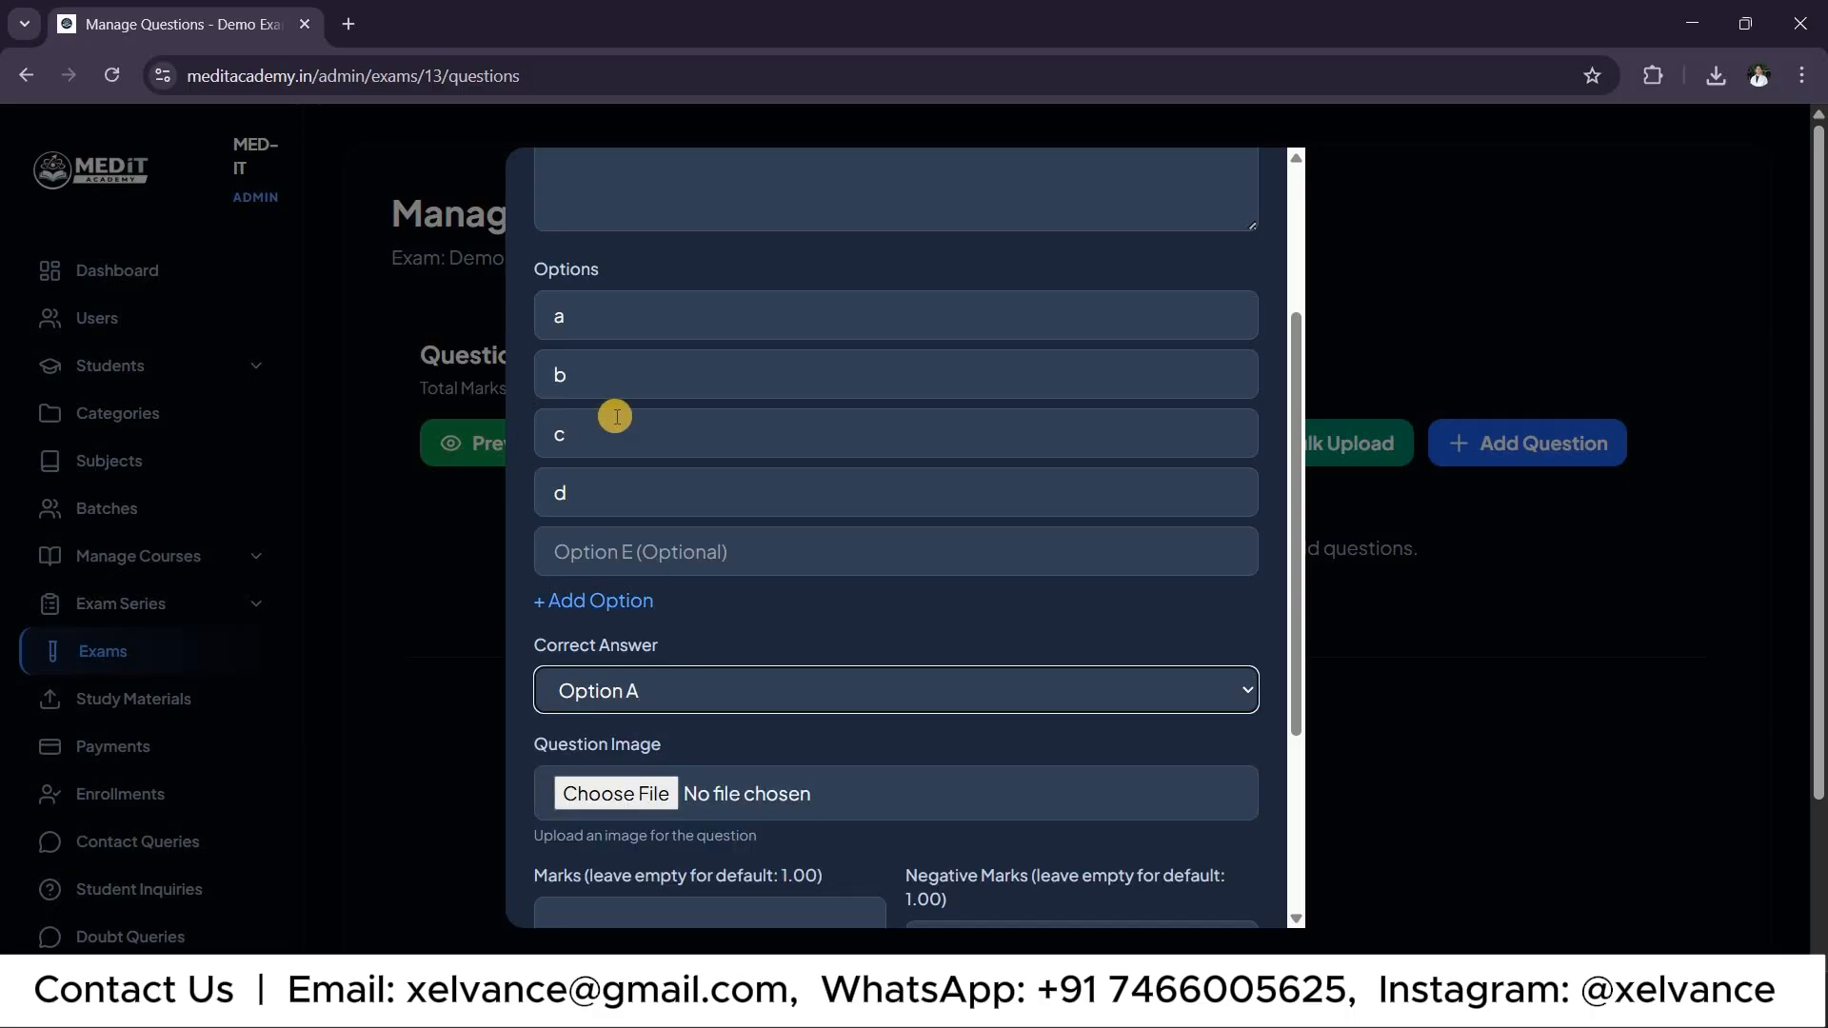
{"action": "scroll", "coordinate": [614, 414], "scroll_direction": "up", "scroll_amount": 1}
{"action": "scroll", "coordinate": [657, 628], "scroll_direction": "down", "scroll_amount": 1}
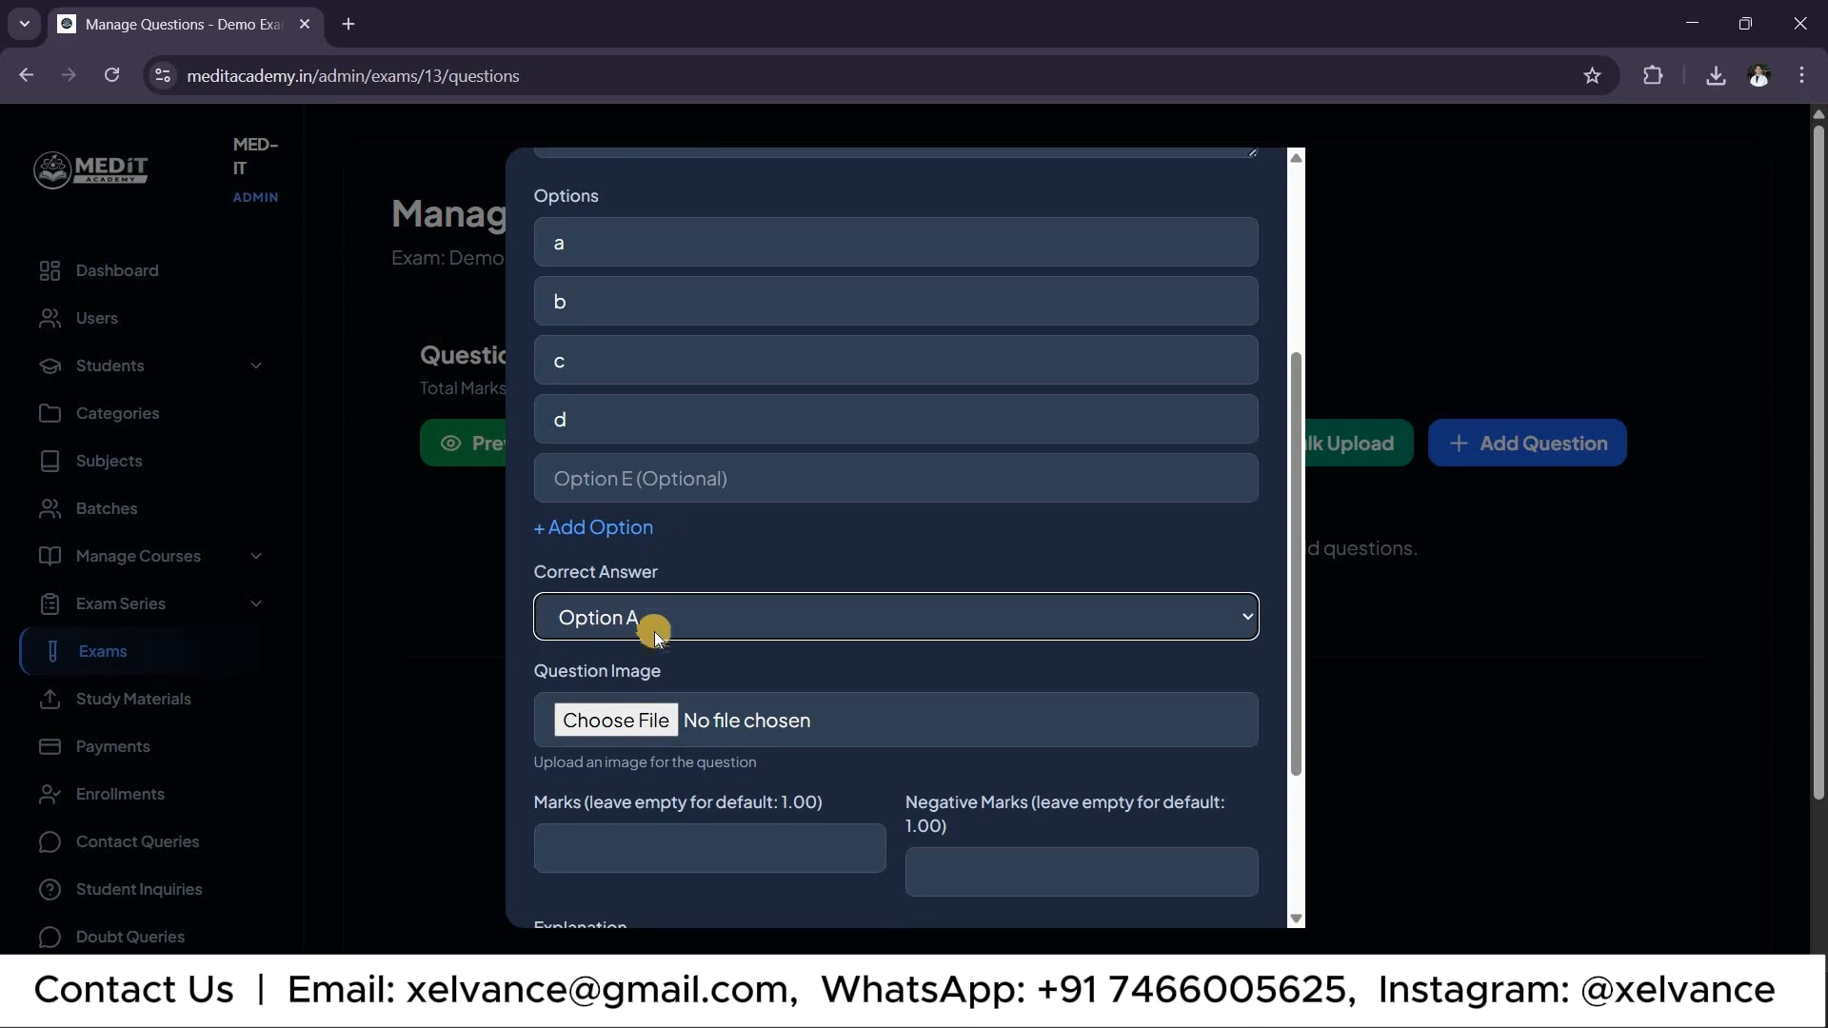
{"action": "scroll", "coordinate": [698, 441], "scroll_direction": "up", "scroll_amount": 2}
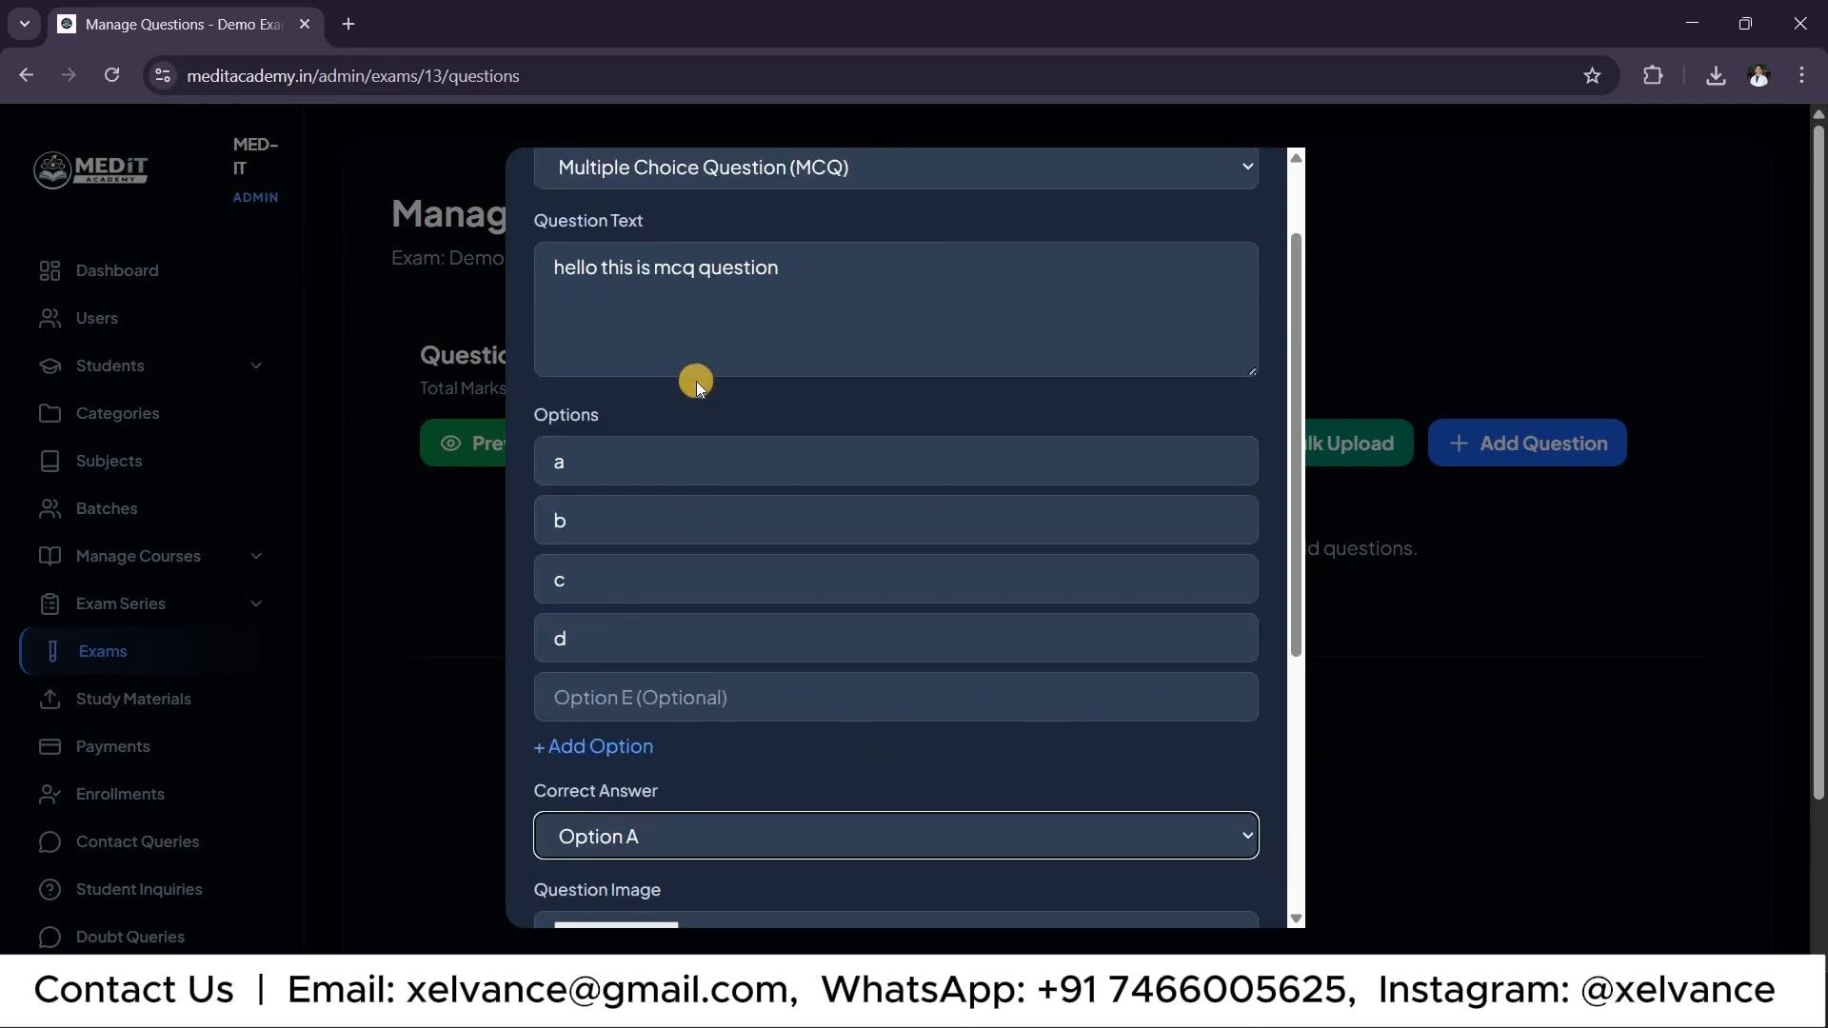
{"action": "scroll", "coordinate": [695, 380], "scroll_direction": "down", "scroll_amount": 2}
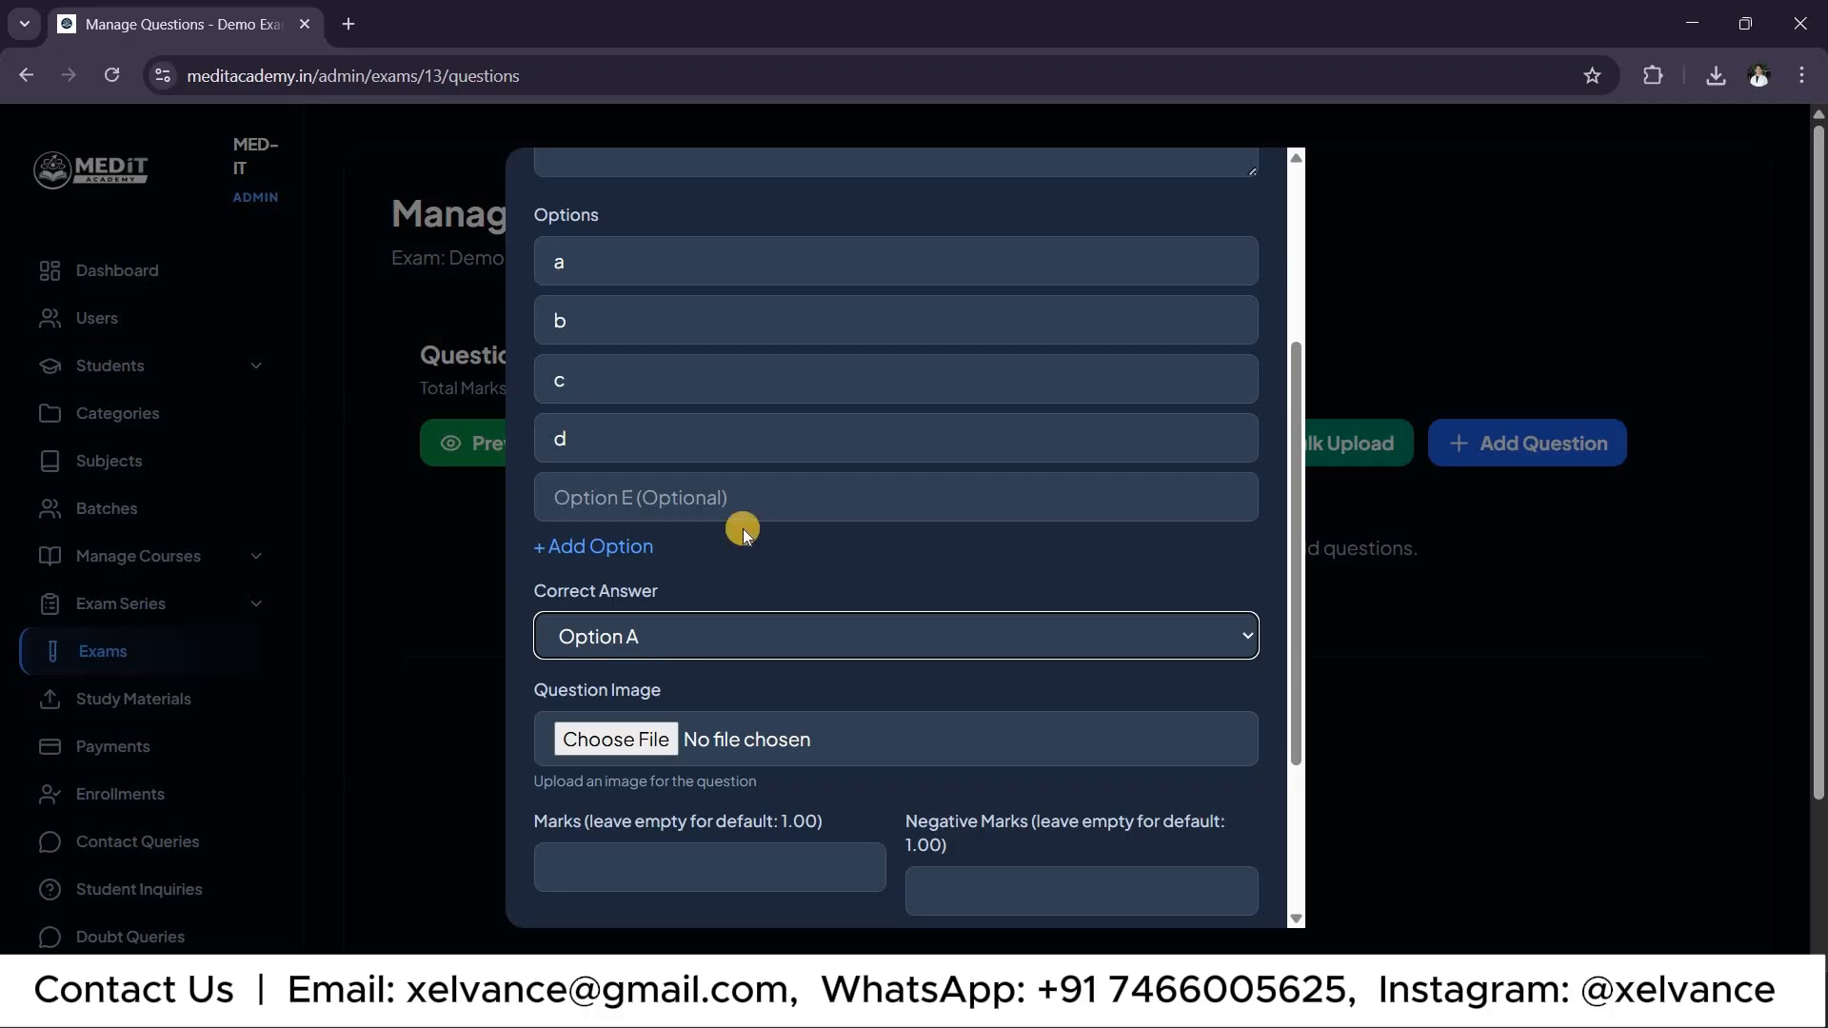
{"action": "scroll", "coordinate": [727, 442], "scroll_direction": "up", "scroll_amount": 3}
{"action": "scroll", "coordinate": [718, 518], "scroll_direction": "down", "scroll_amount": 6}
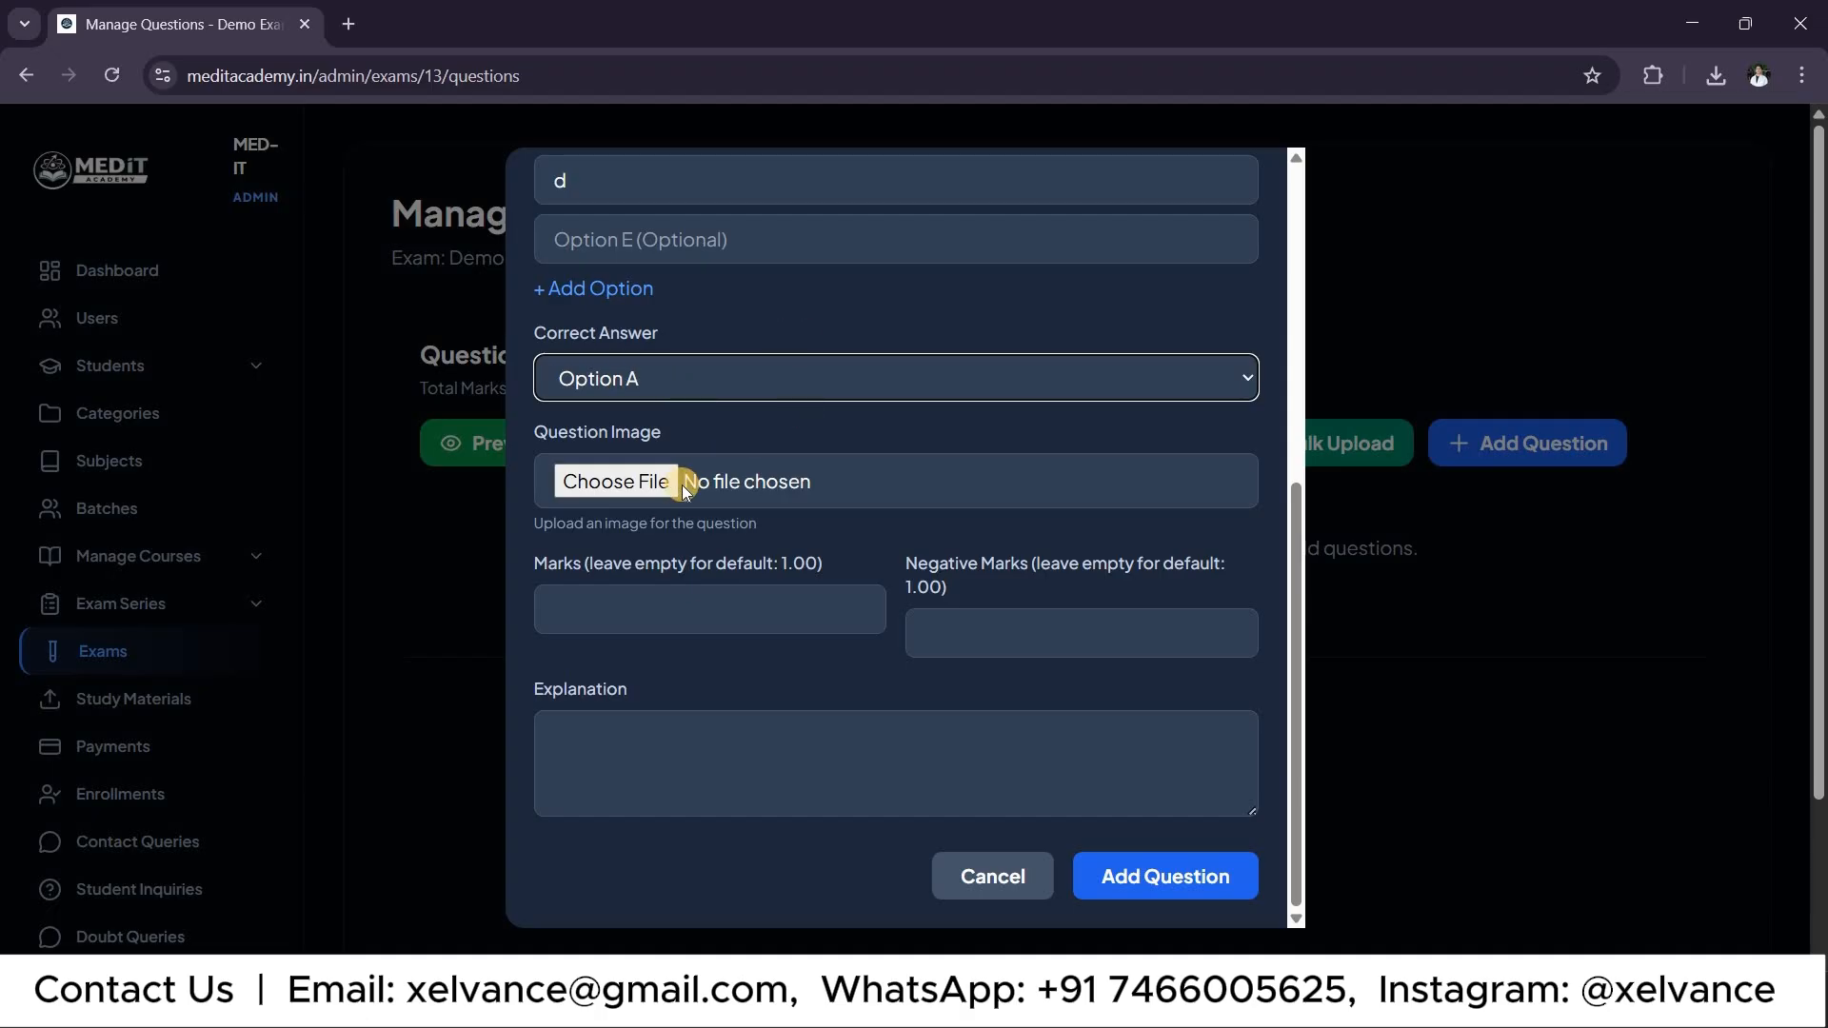
{"action": "scroll", "coordinate": [672, 482], "scroll_direction": "up", "scroll_amount": 1}
{"action": "scroll", "coordinate": [672, 482], "scroll_direction": "up", "scroll_amount": 5}
{"action": "scroll", "coordinate": [672, 482], "scroll_direction": "down", "scroll_amount": 5}
Attach colorpallete.png as the question image, keeping Multiple Choice as the type.
{"action": "left_click", "coordinate": [649, 493]}
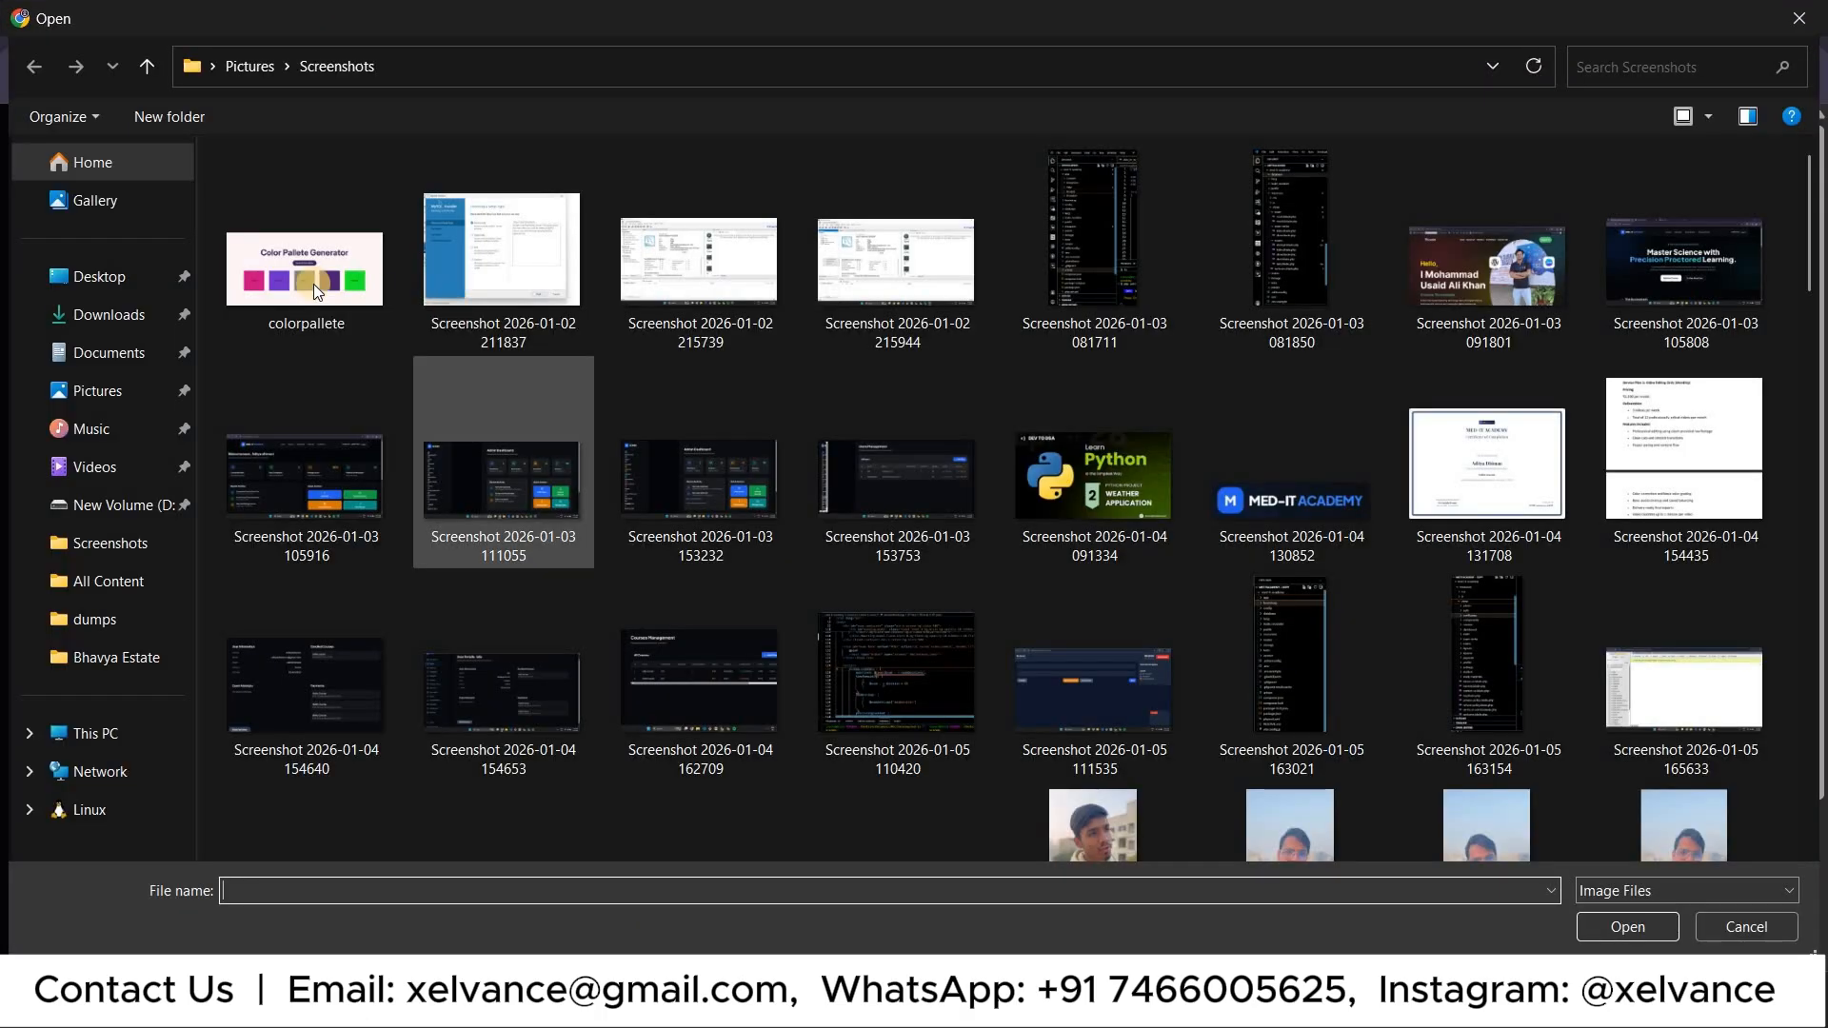
{"action": "double_click", "coordinate": [312, 283]}
{"action": "scroll", "coordinate": [667, 476], "scroll_direction": "up", "scroll_amount": 5}
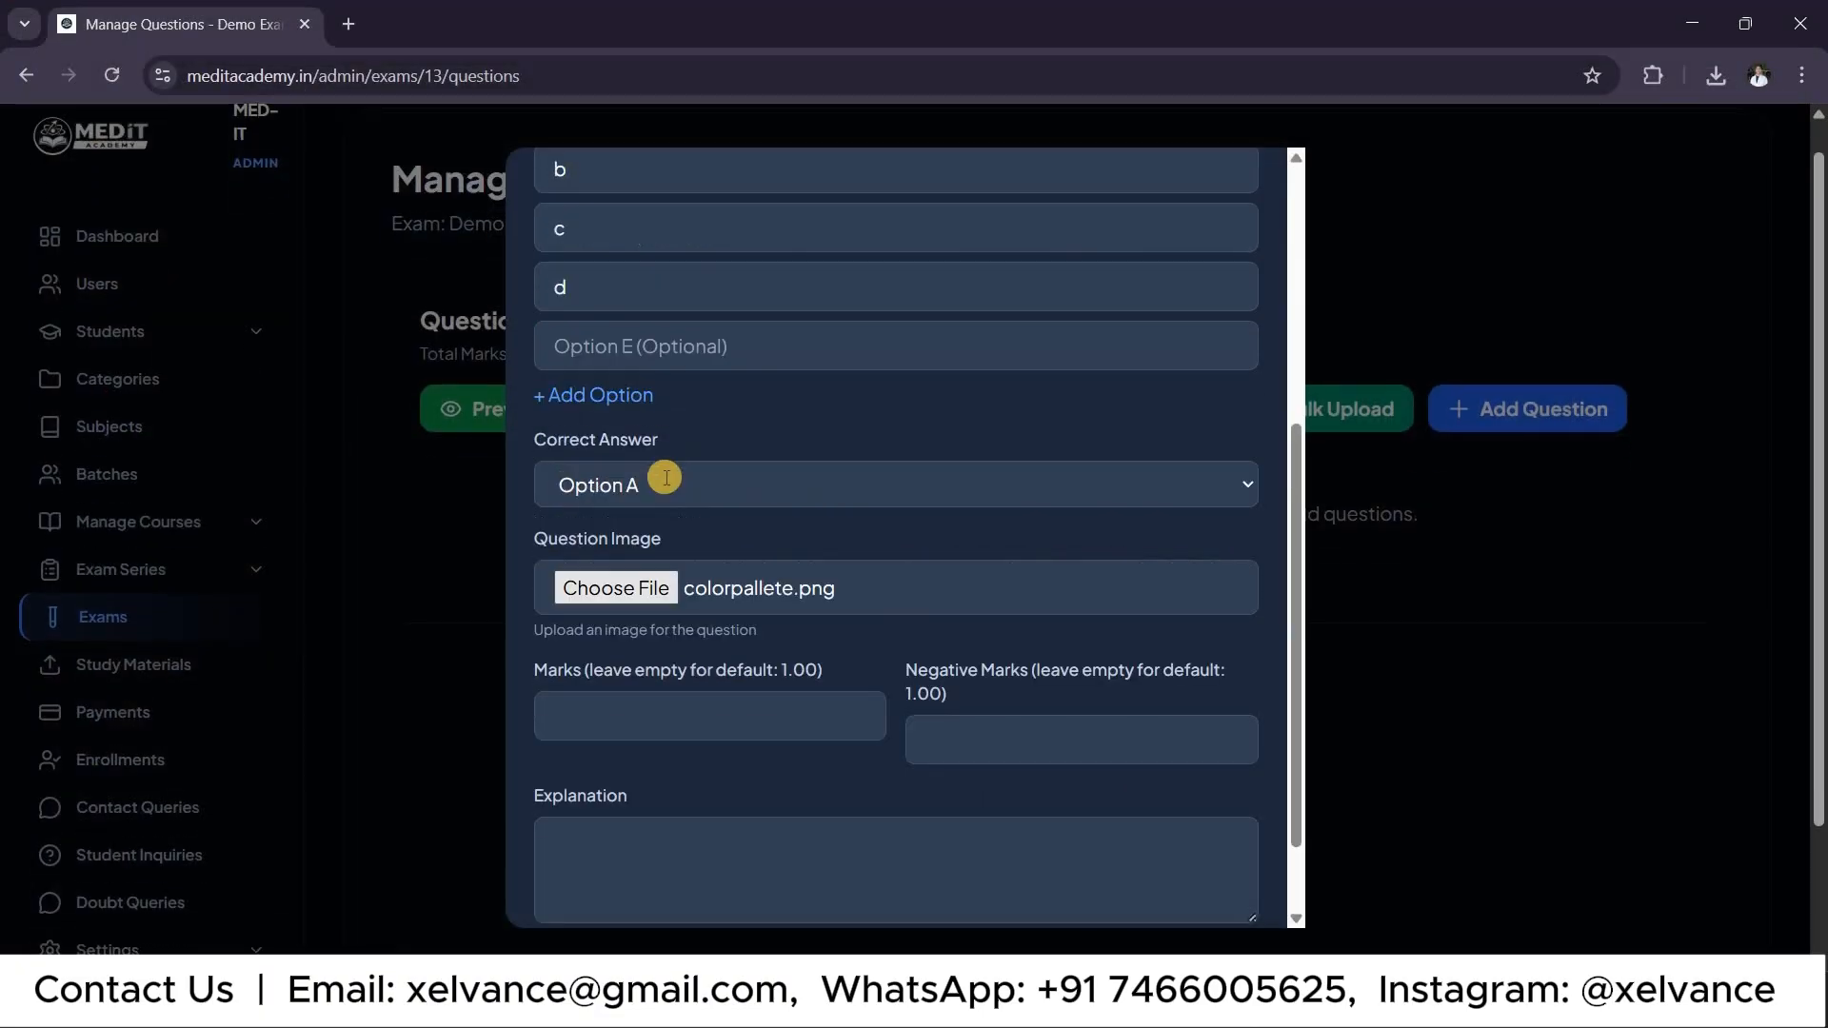
{"action": "scroll", "coordinate": [600, 428], "scroll_direction": "up", "scroll_amount": 1}
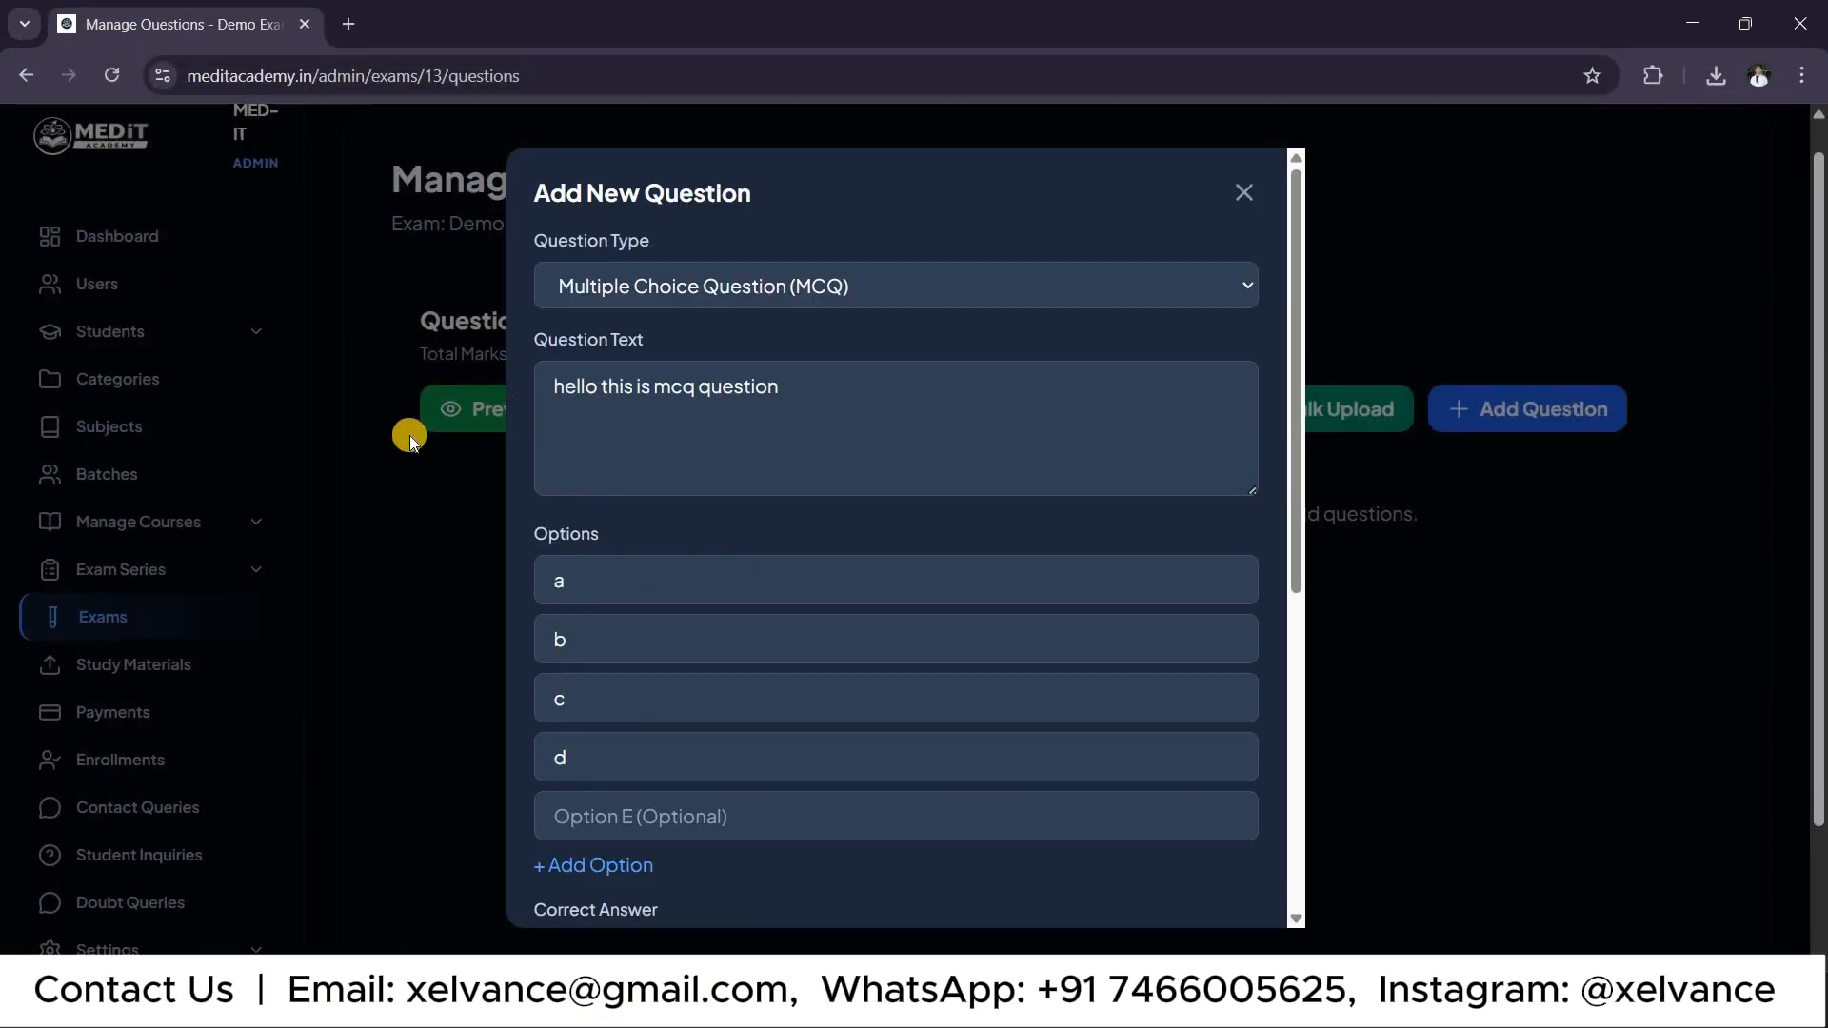
{"action": "scroll", "coordinate": [409, 436], "scroll_direction": "up", "scroll_amount": 1}
{"action": "scroll", "coordinate": [580, 380], "scroll_direction": "down", "scroll_amount": 2}
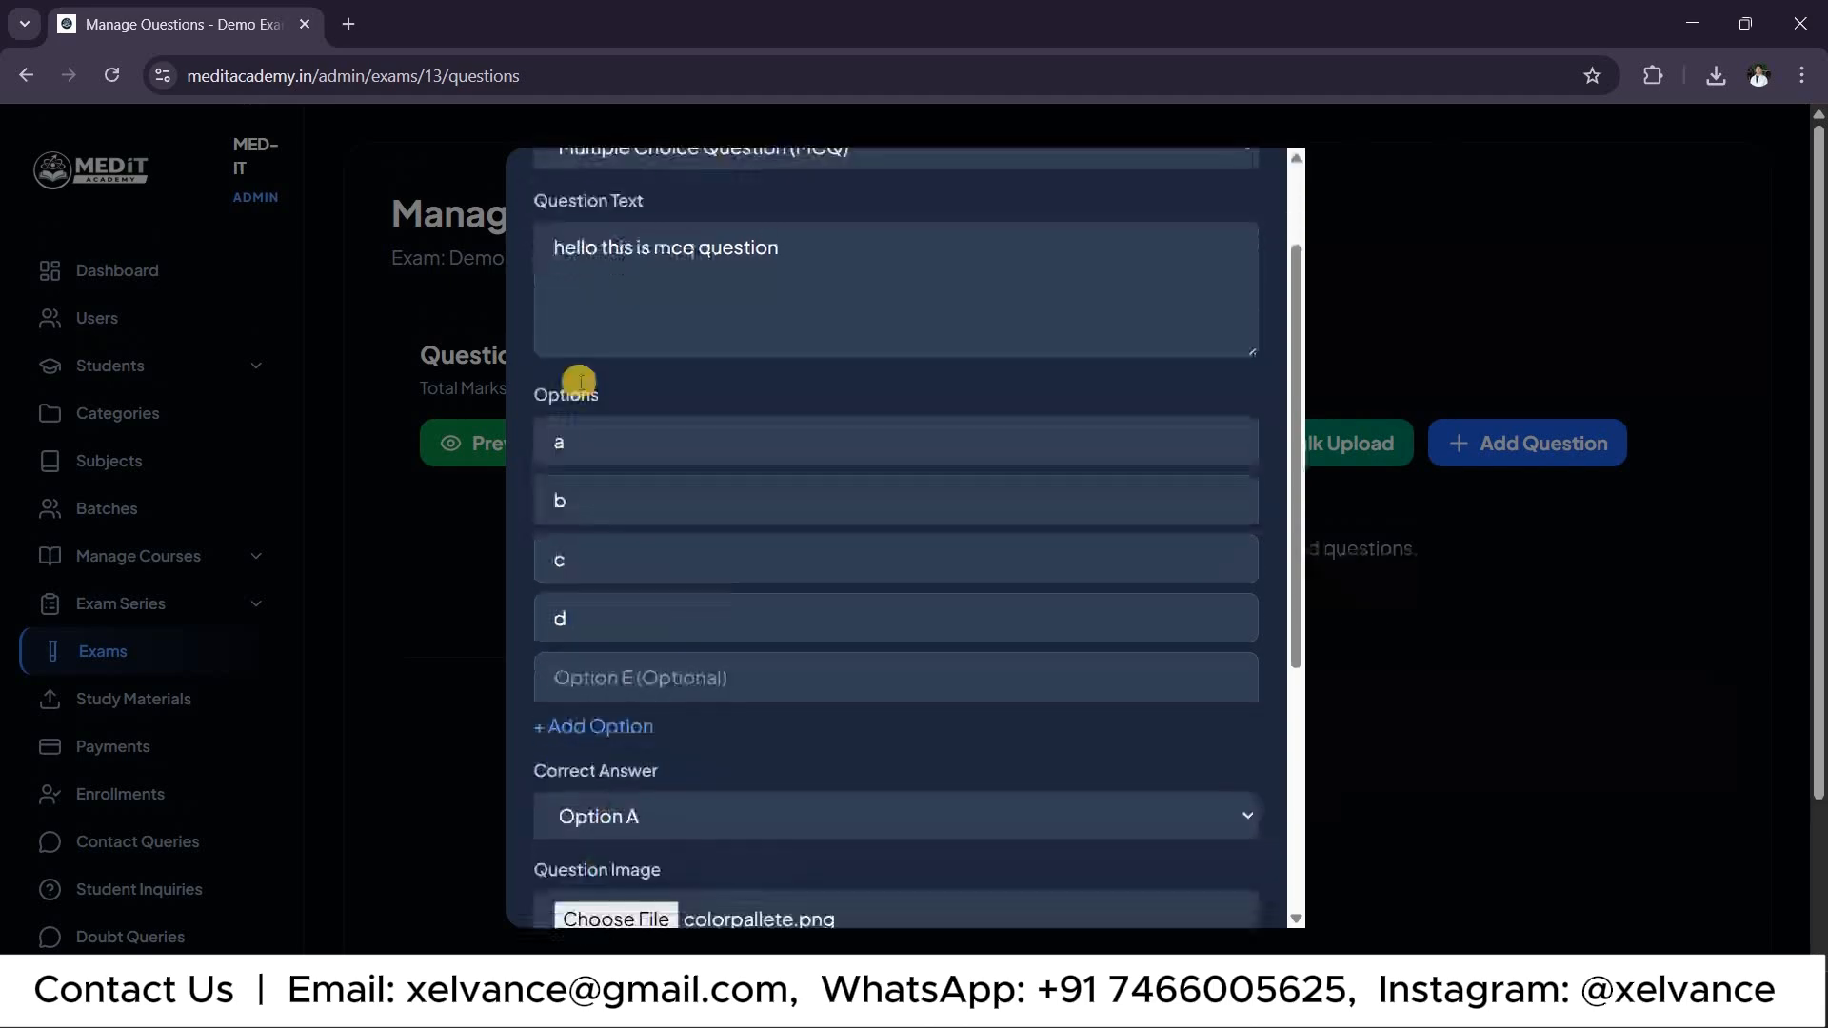
{"action": "scroll", "coordinate": [696, 297], "scroll_direction": "up", "scroll_amount": 2}
{"action": "left_click", "coordinate": [697, 297]}
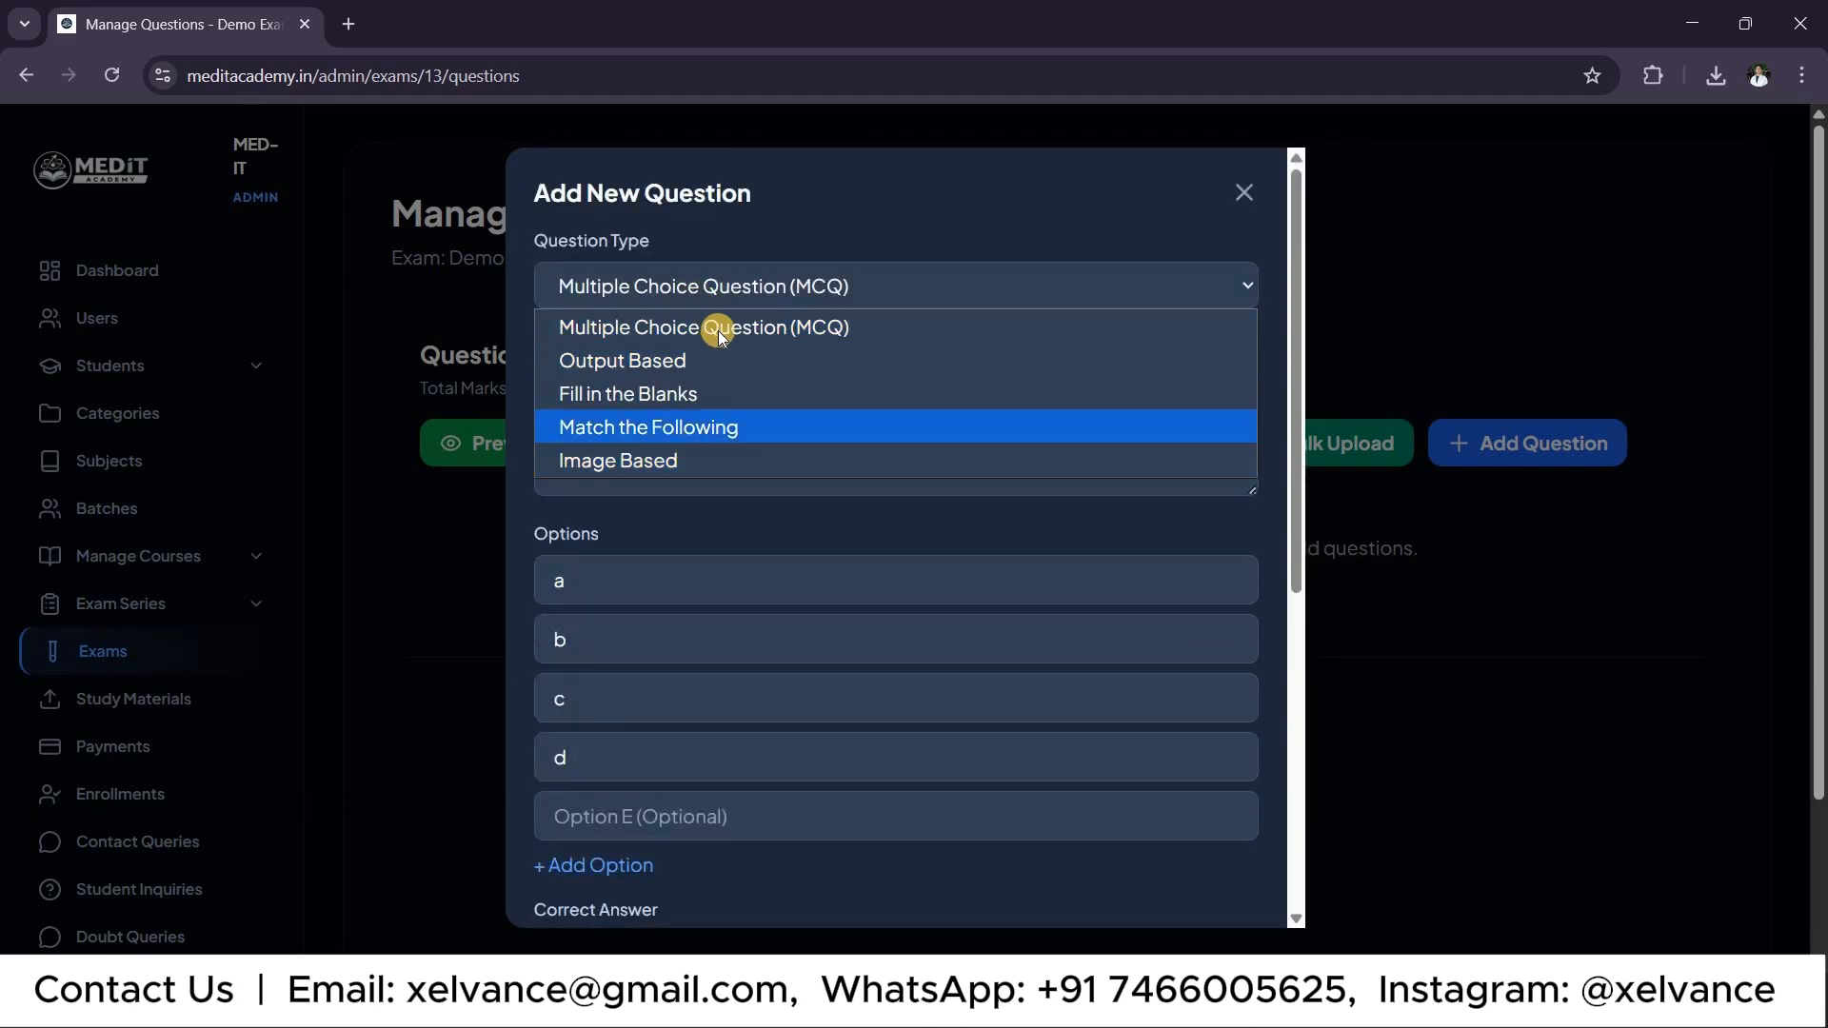
{"action": "left_click", "coordinate": [776, 500]}
Give the question 4 marks and the explanation 'explanation', then save it.
{"action": "scroll", "coordinate": [776, 500], "scroll_direction": "down", "scroll_amount": 1}
{"action": "scroll", "coordinate": [702, 596], "scroll_direction": "down", "scroll_amount": 4}
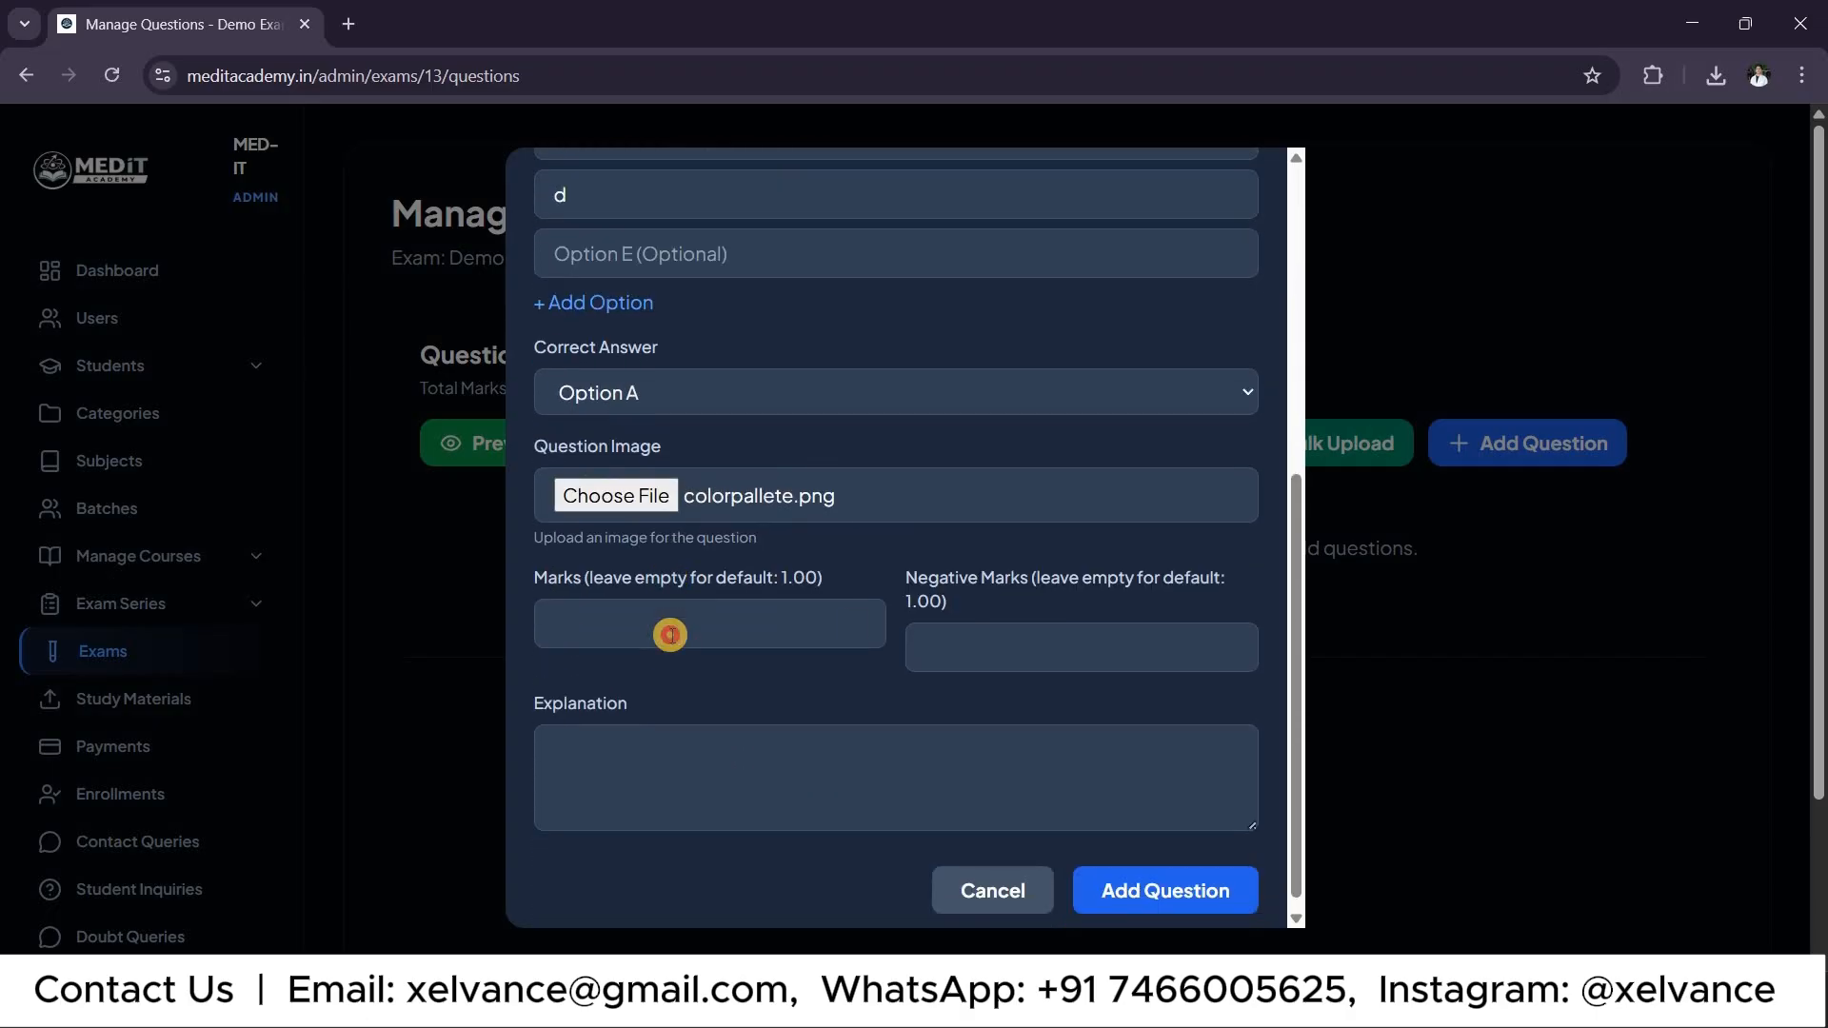
{"action": "left_click", "coordinate": [671, 635]}
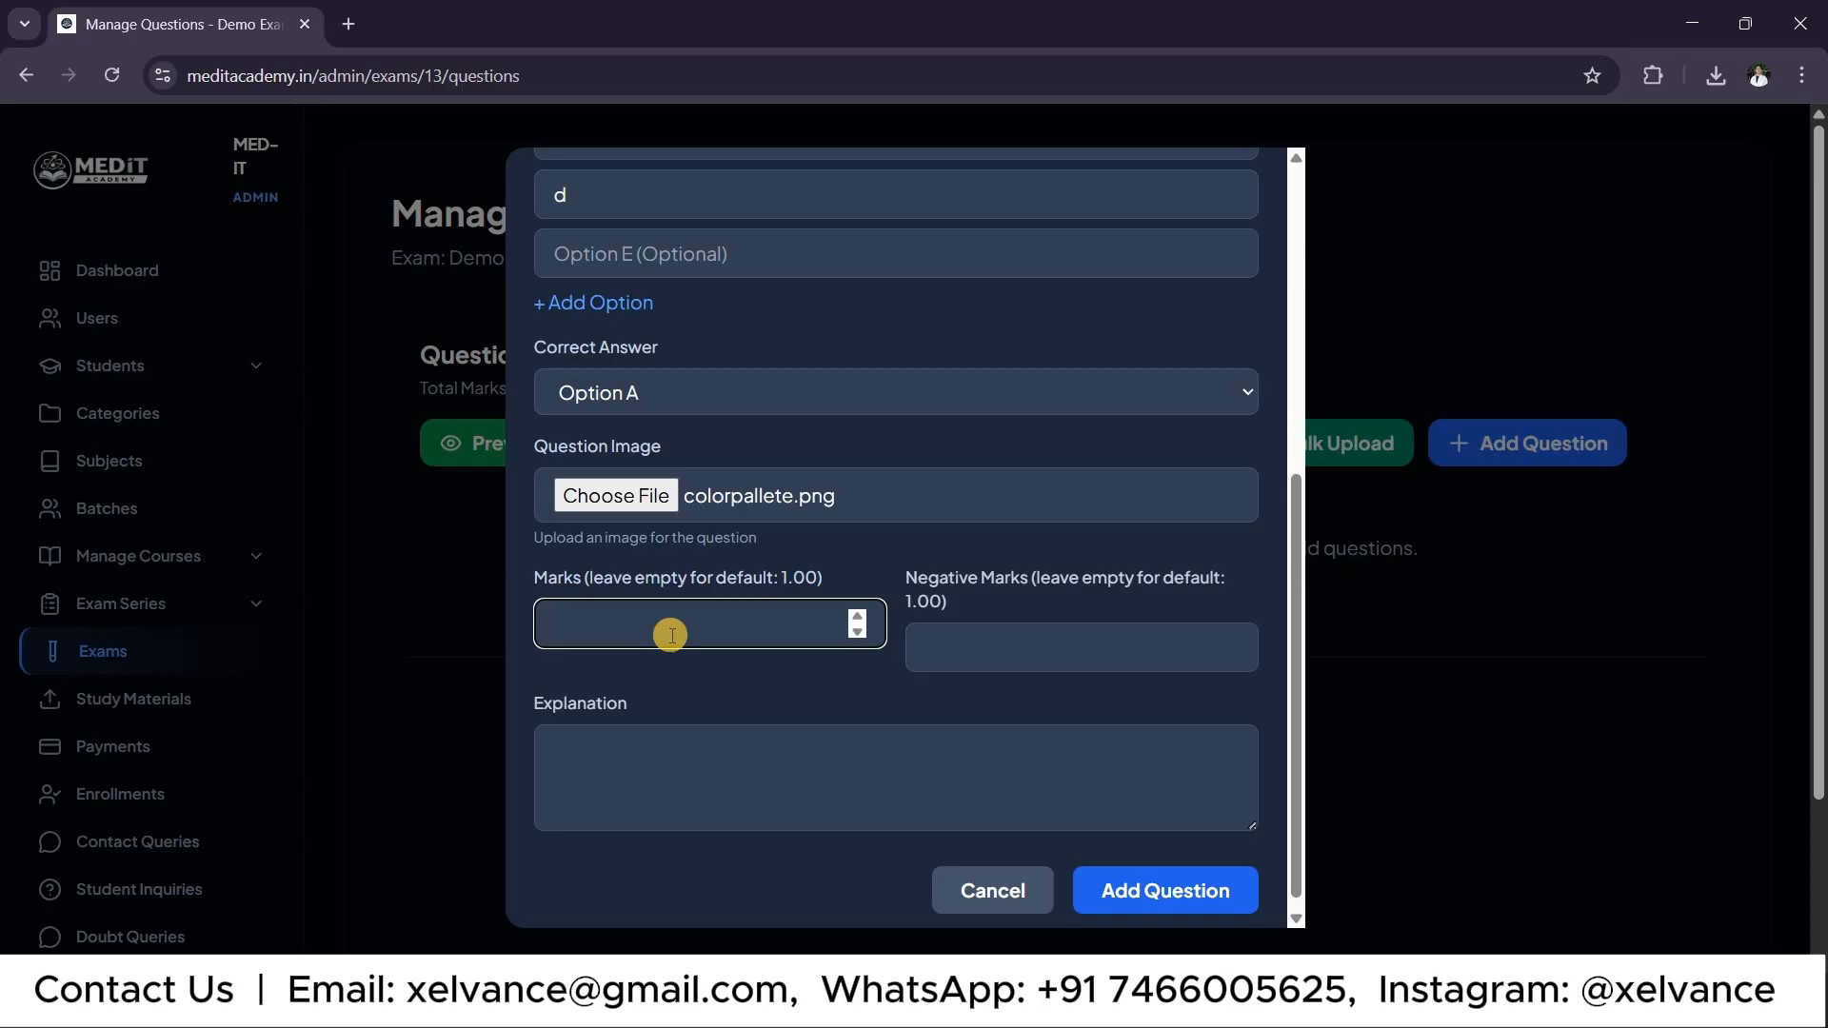
{"action": "type", "text": "4"}
{"action": "left_click", "coordinate": [802, 674]}
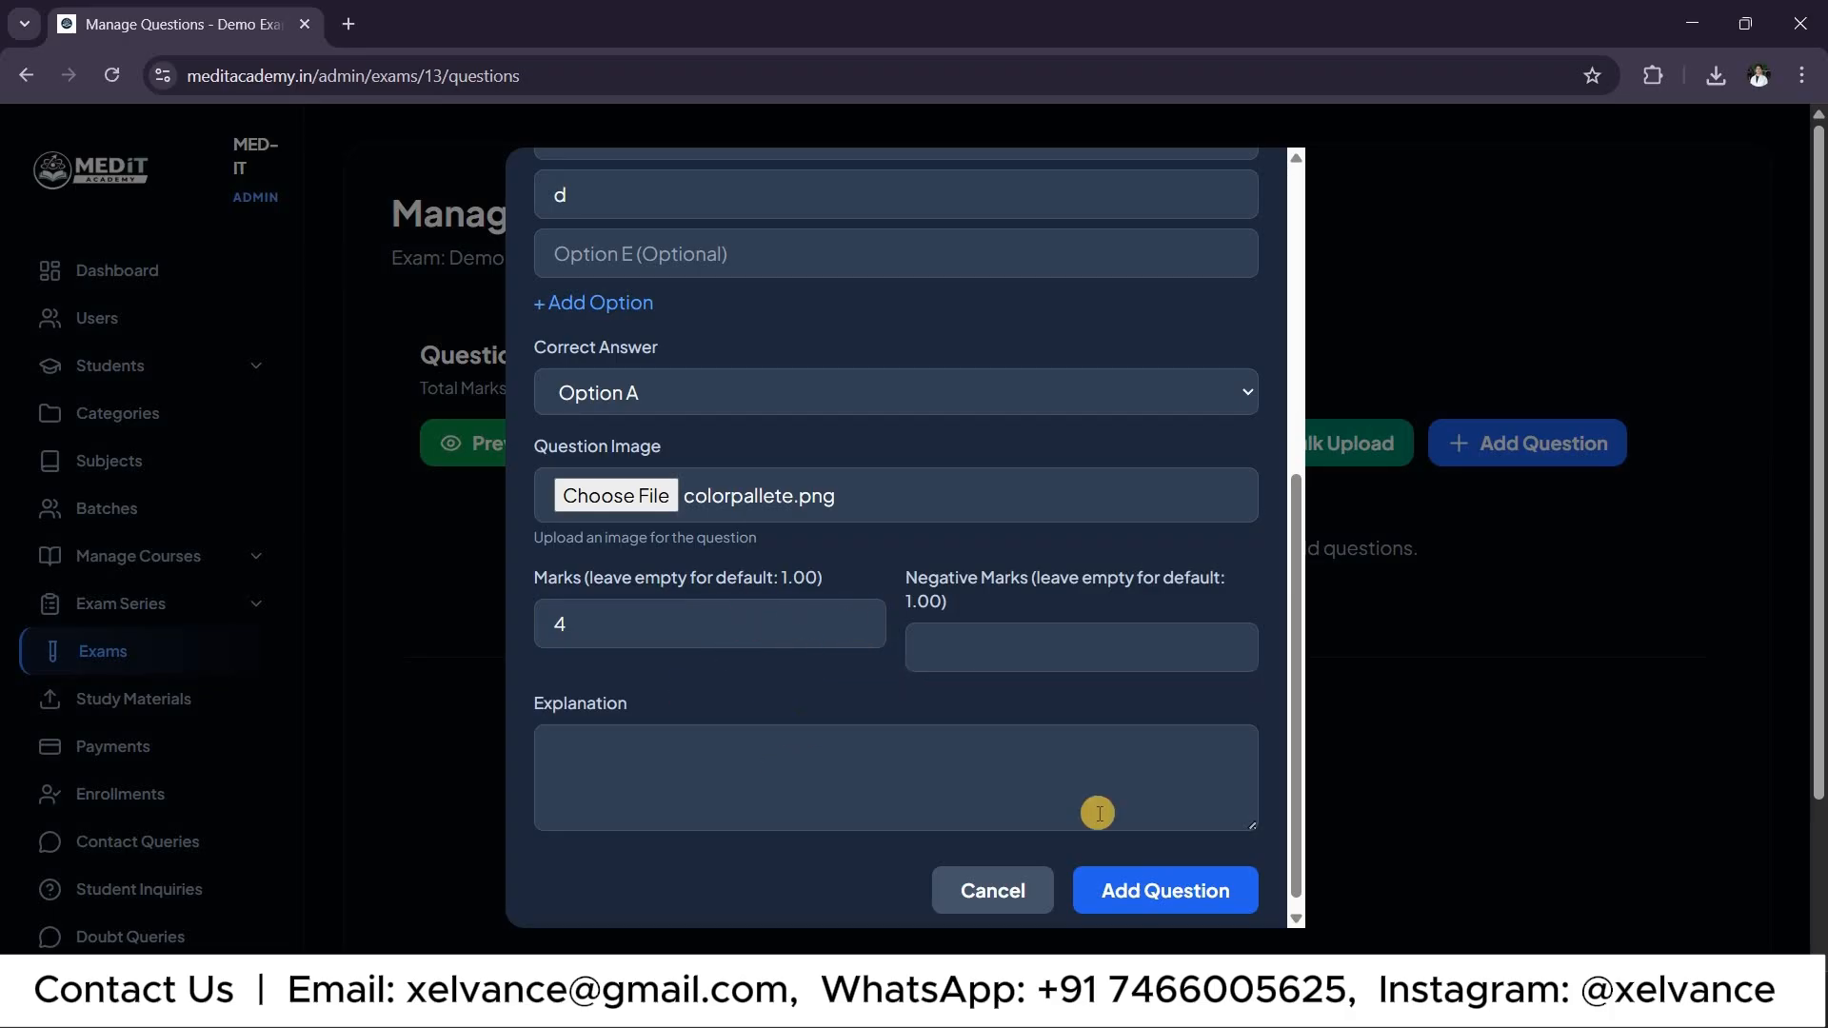
{"action": "left_click", "coordinate": [939, 749]}
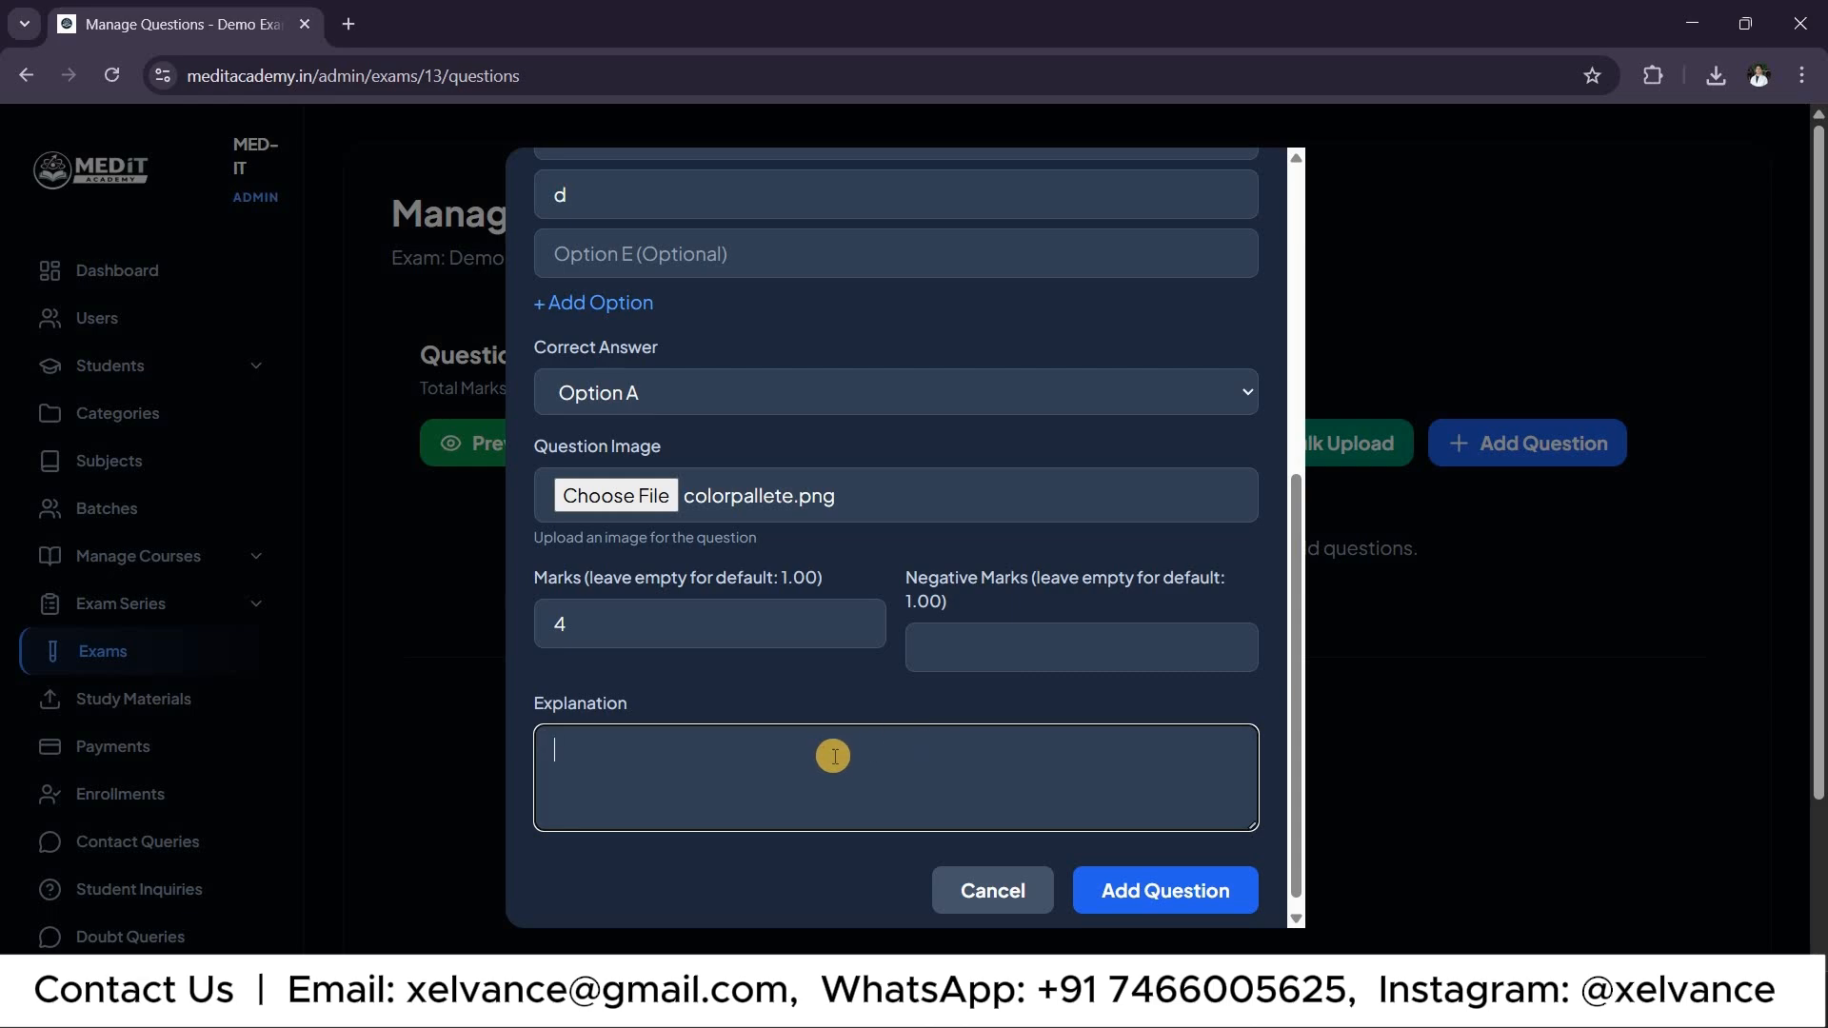
{"action": "type", "text": "explanation"}
{"action": "scroll", "coordinate": [895, 666], "scroll_direction": "down", "scroll_amount": 1}
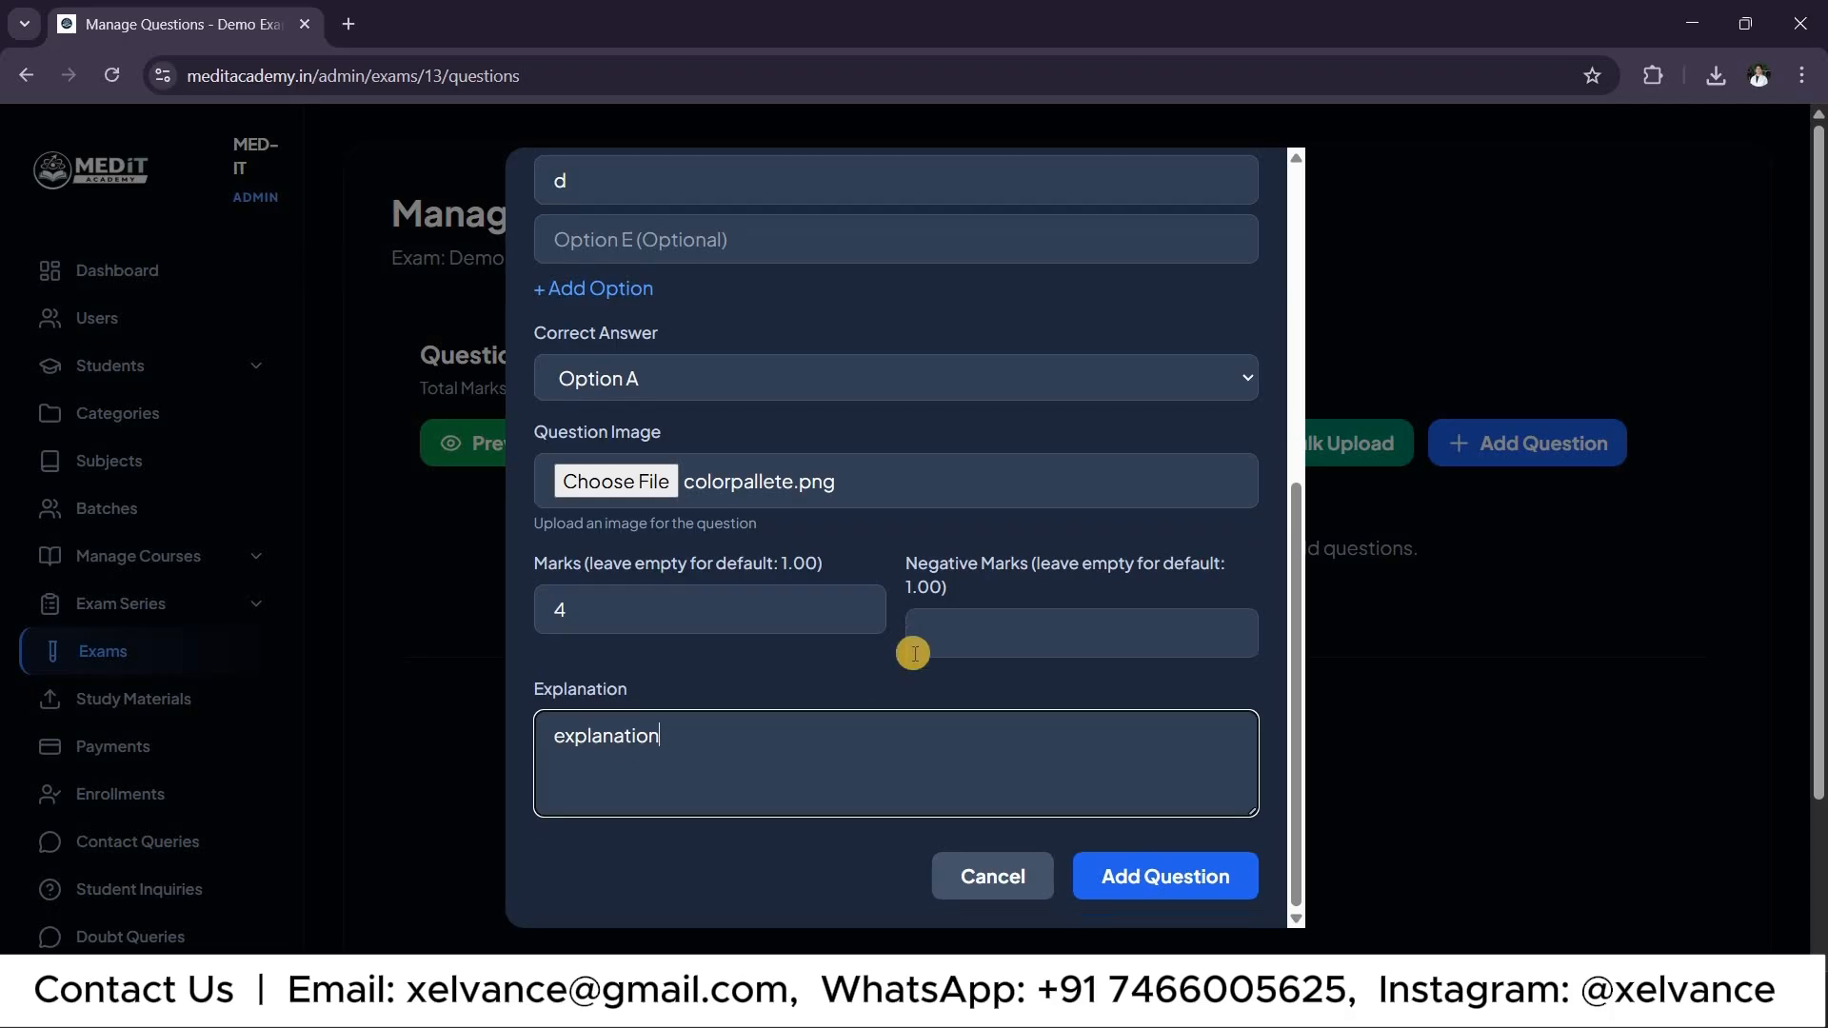
{"action": "scroll", "coordinate": [1143, 587], "scroll_direction": "up", "scroll_amount": 2}
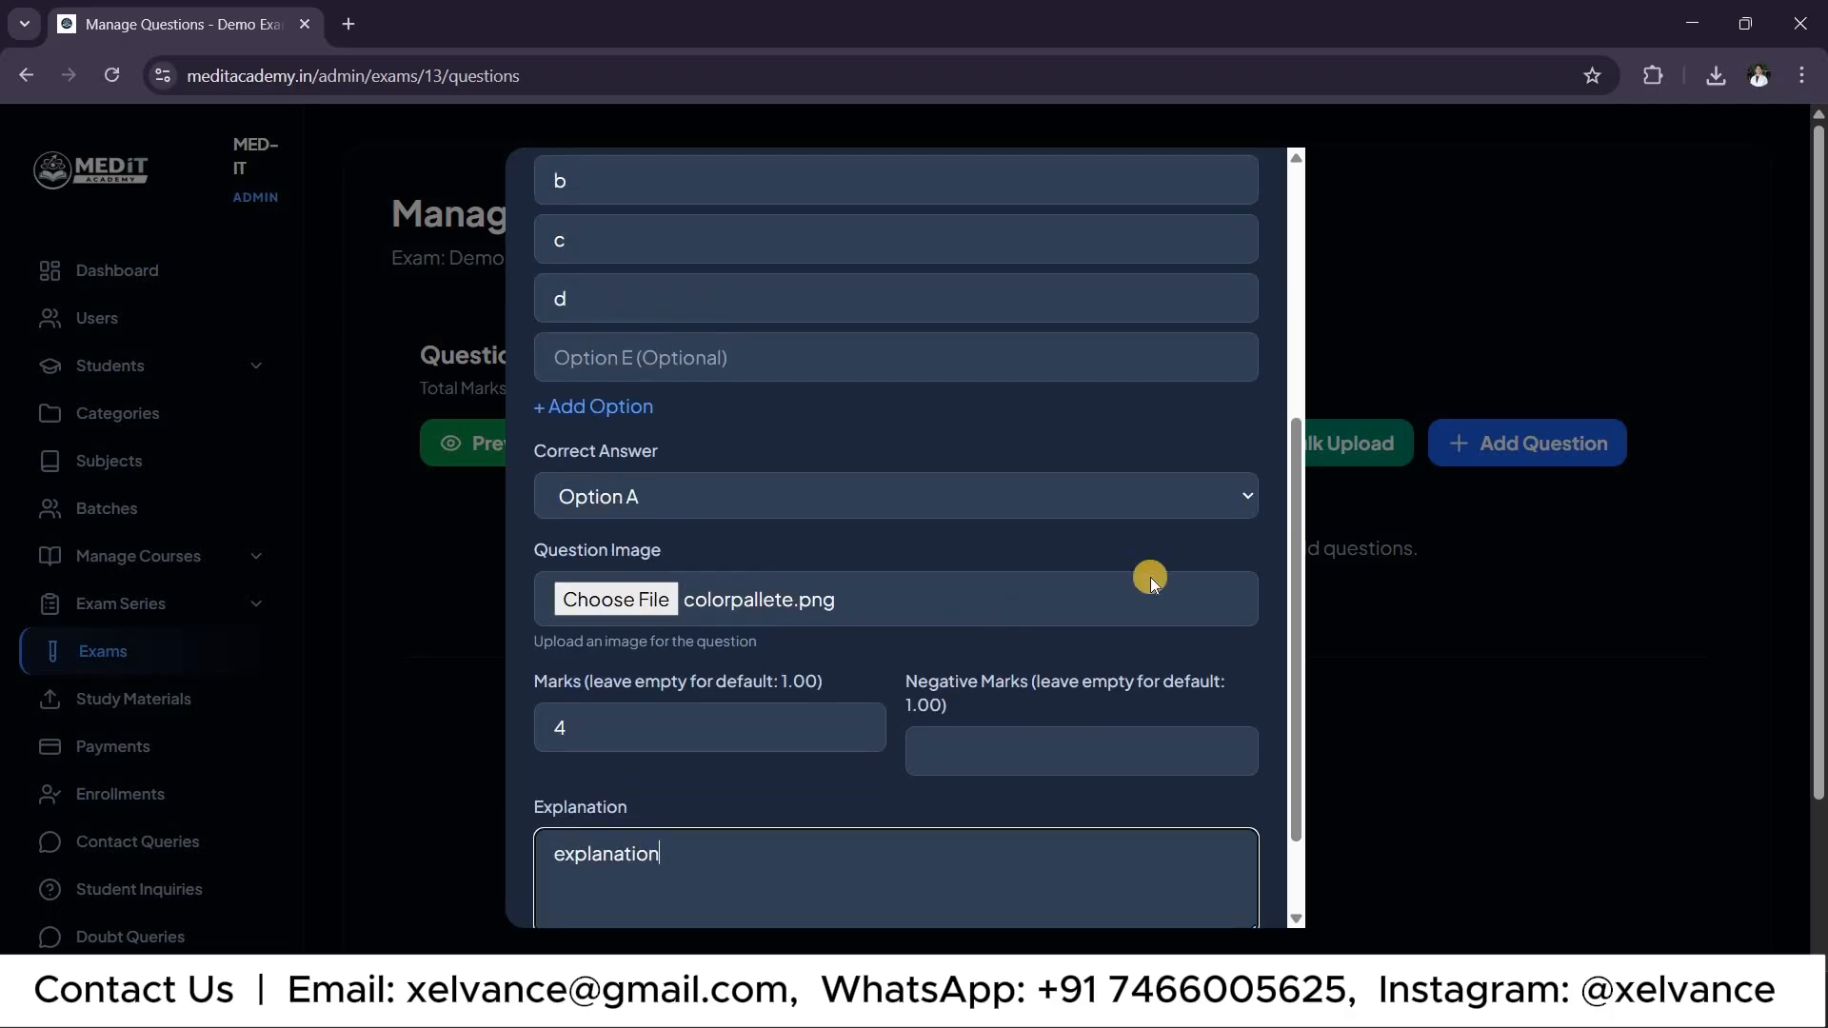
{"action": "scroll", "coordinate": [1147, 724], "scroll_direction": "down", "scroll_amount": 2}
{"action": "left_click", "coordinate": [1157, 871]}
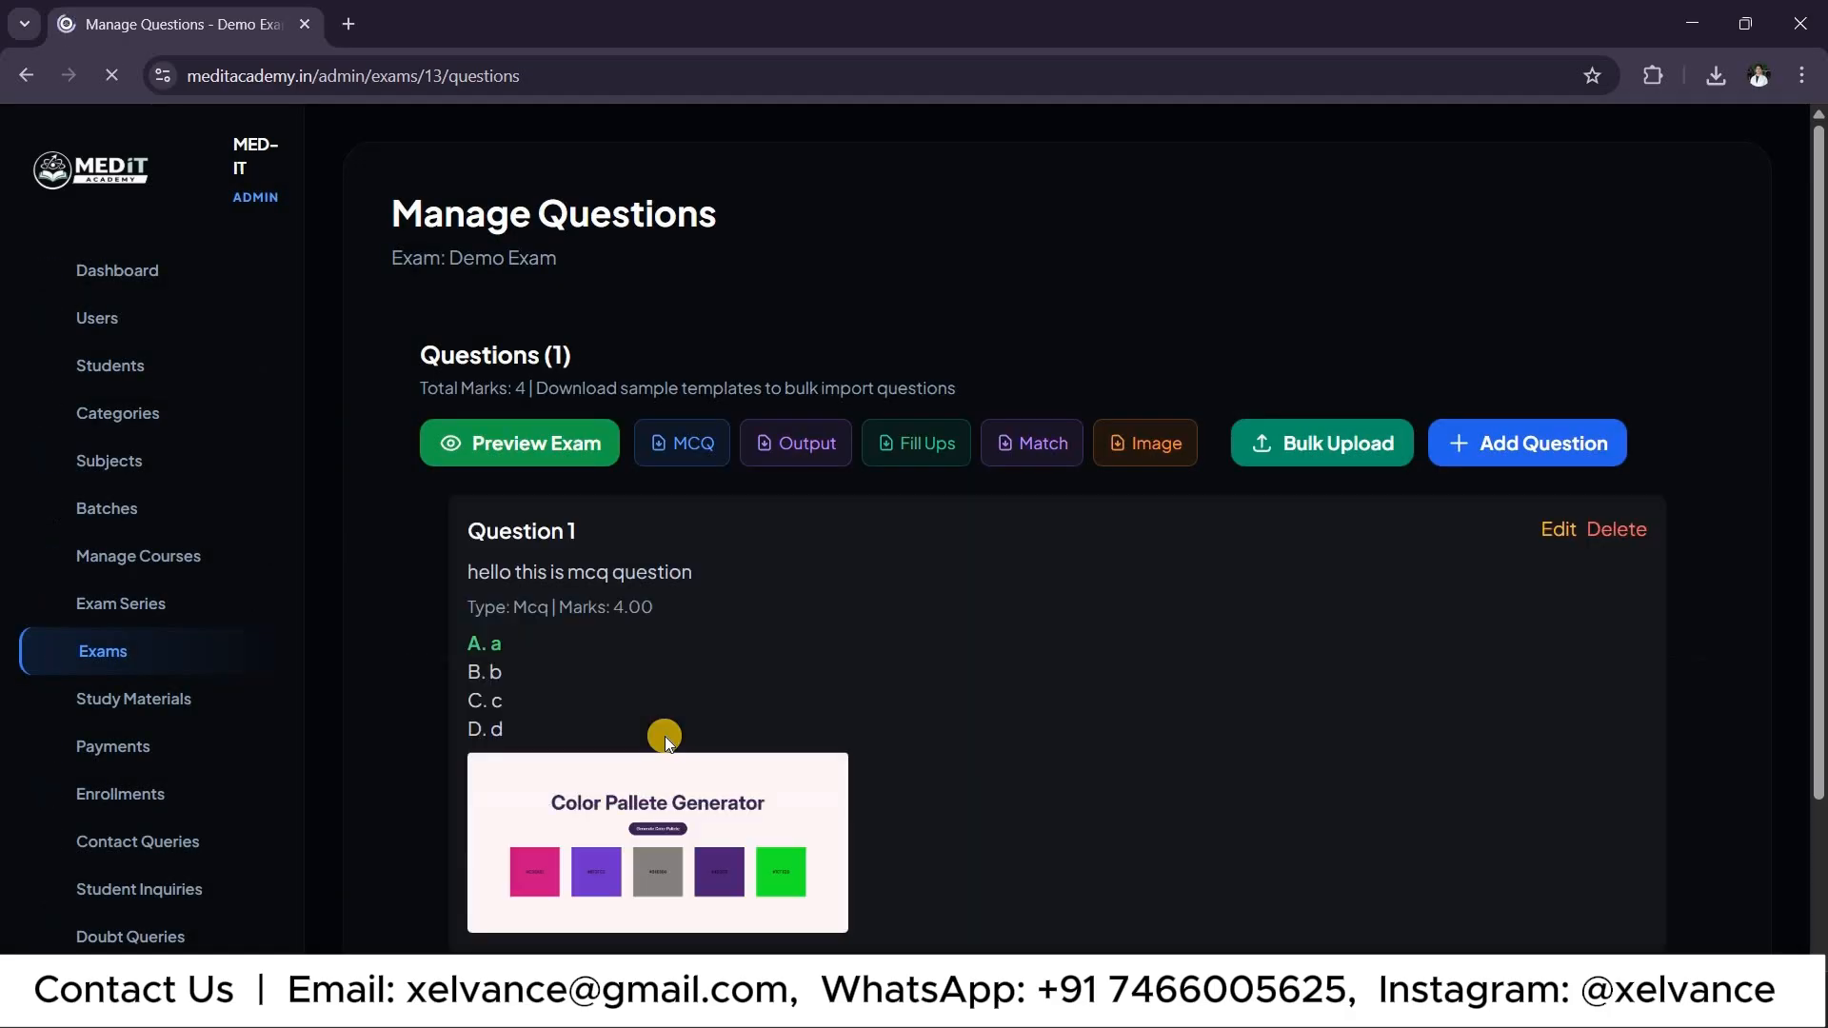
Preview Demo Exam as a student, confirming the instructions and reviewing the question.
{"action": "scroll", "coordinate": [664, 735], "scroll_direction": "down", "scroll_amount": 2}
{"action": "scroll", "coordinate": [762, 527], "scroll_direction": "up", "scroll_amount": 2}
{"action": "scroll", "coordinate": [657, 576], "scroll_direction": "down", "scroll_amount": 2}
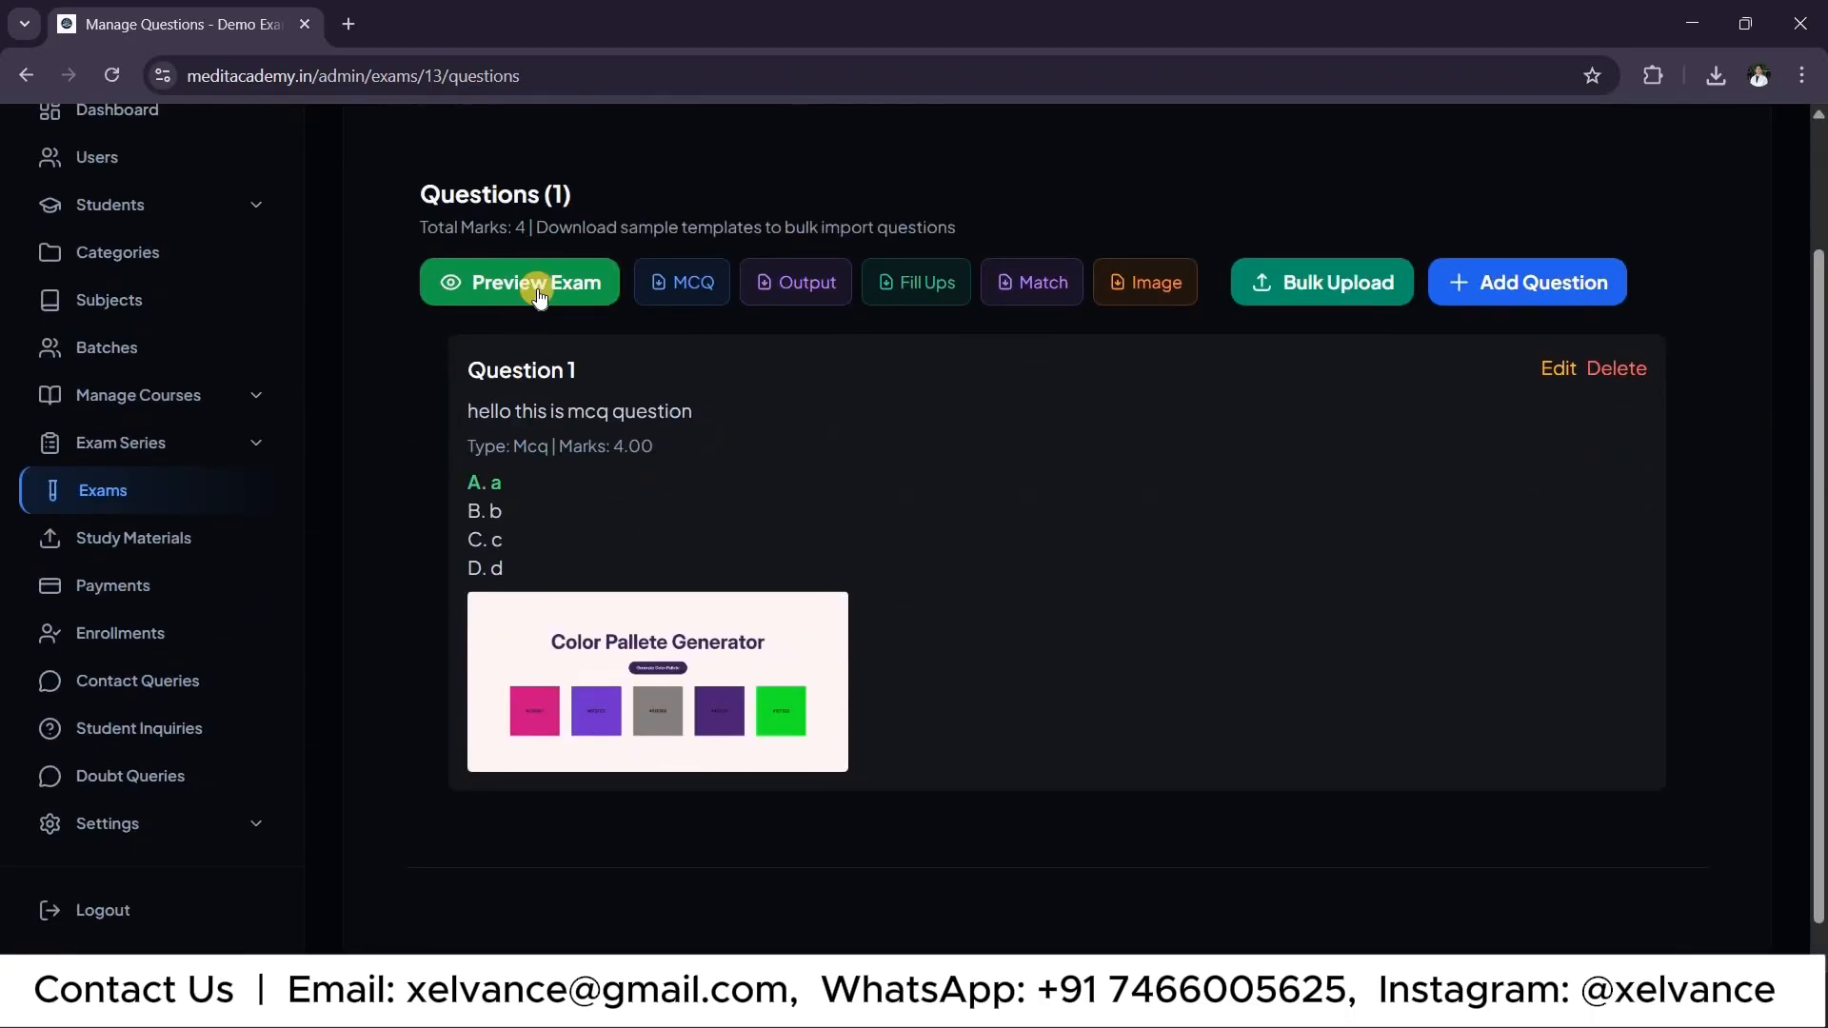
{"action": "left_click", "coordinate": [537, 285]}
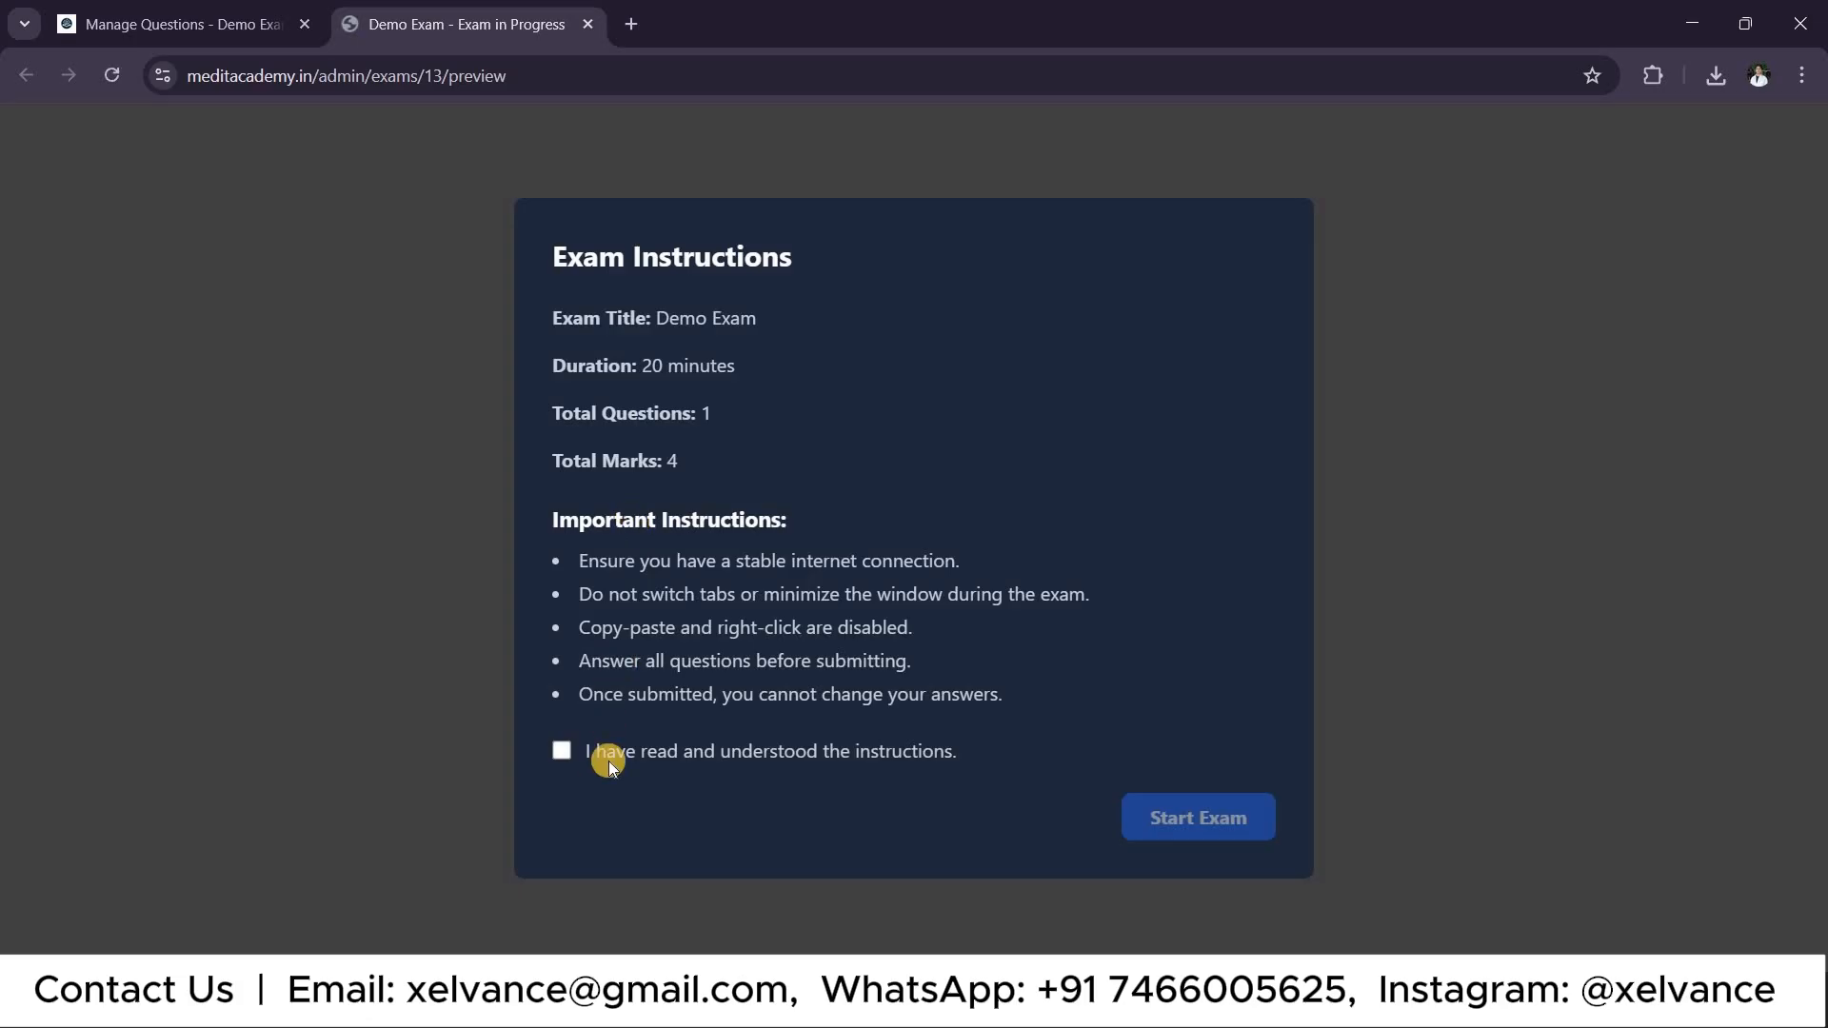
{"action": "left_click", "coordinate": [608, 761]}
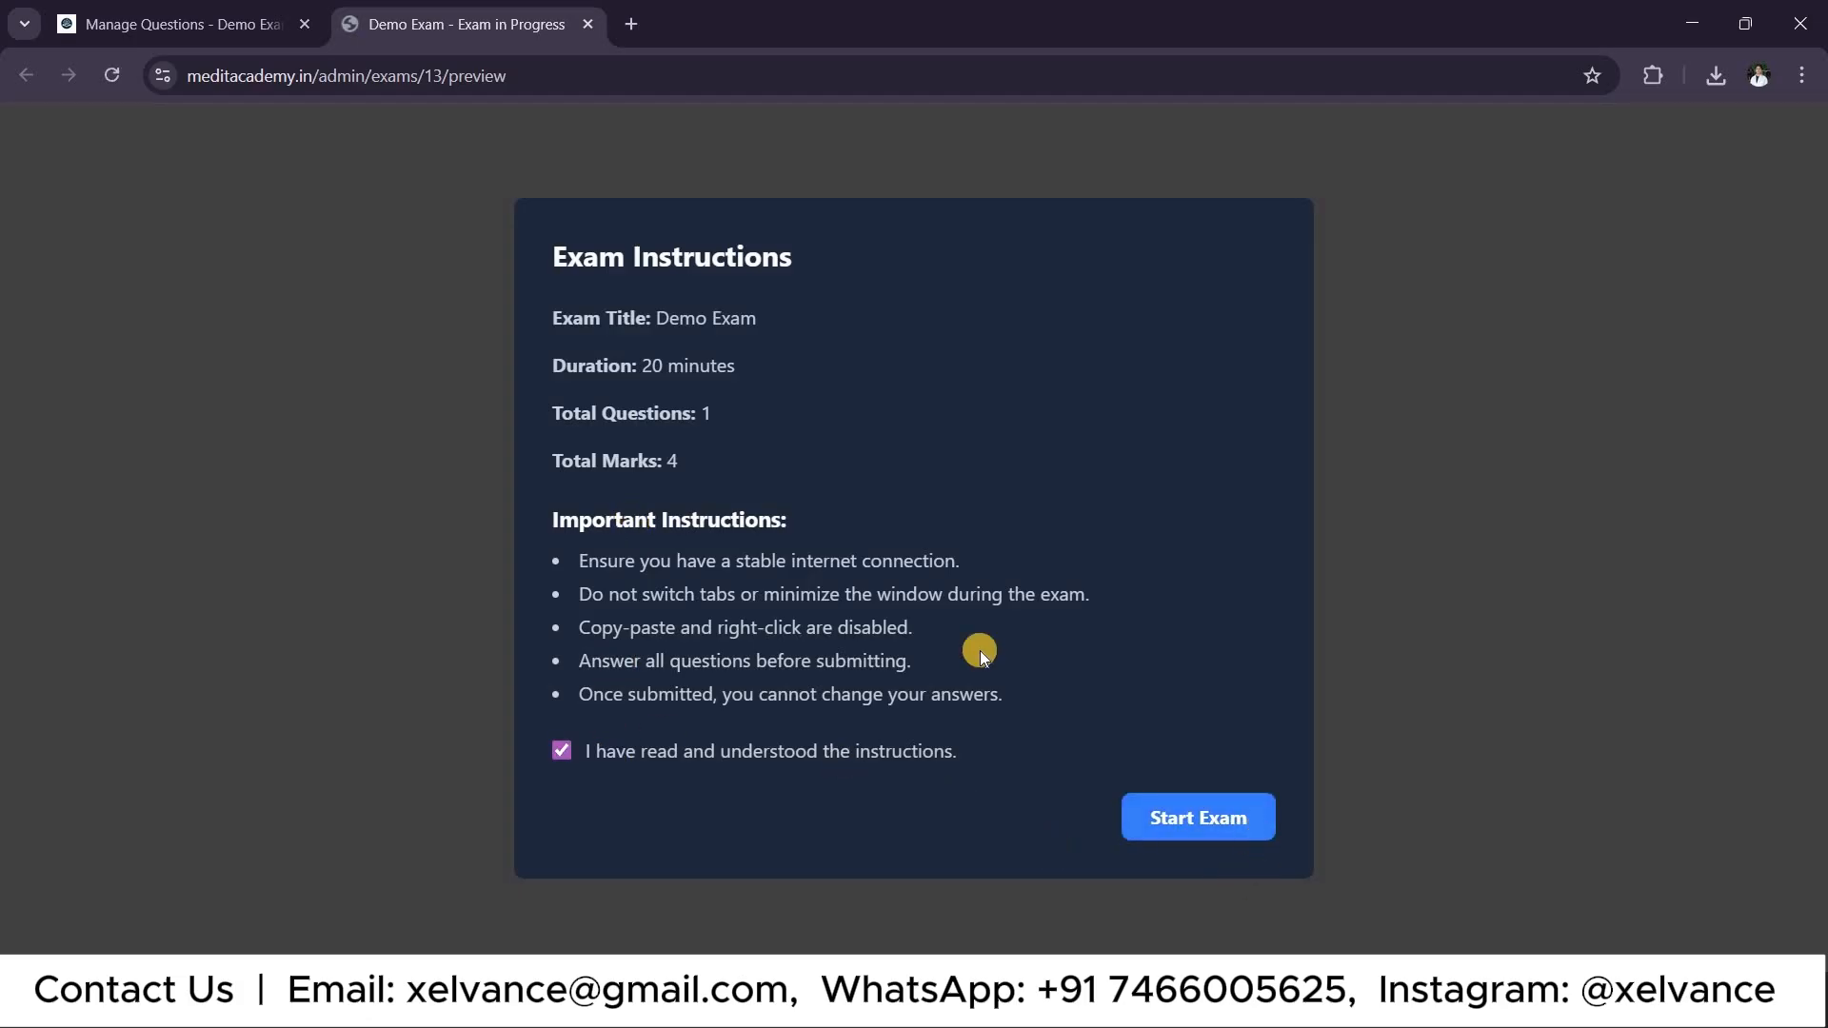
{"action": "scroll", "coordinate": [945, 537], "scroll_direction": "down", "scroll_amount": 2}
{"action": "scroll", "coordinate": [945, 537], "scroll_direction": "up", "scroll_amount": 2}
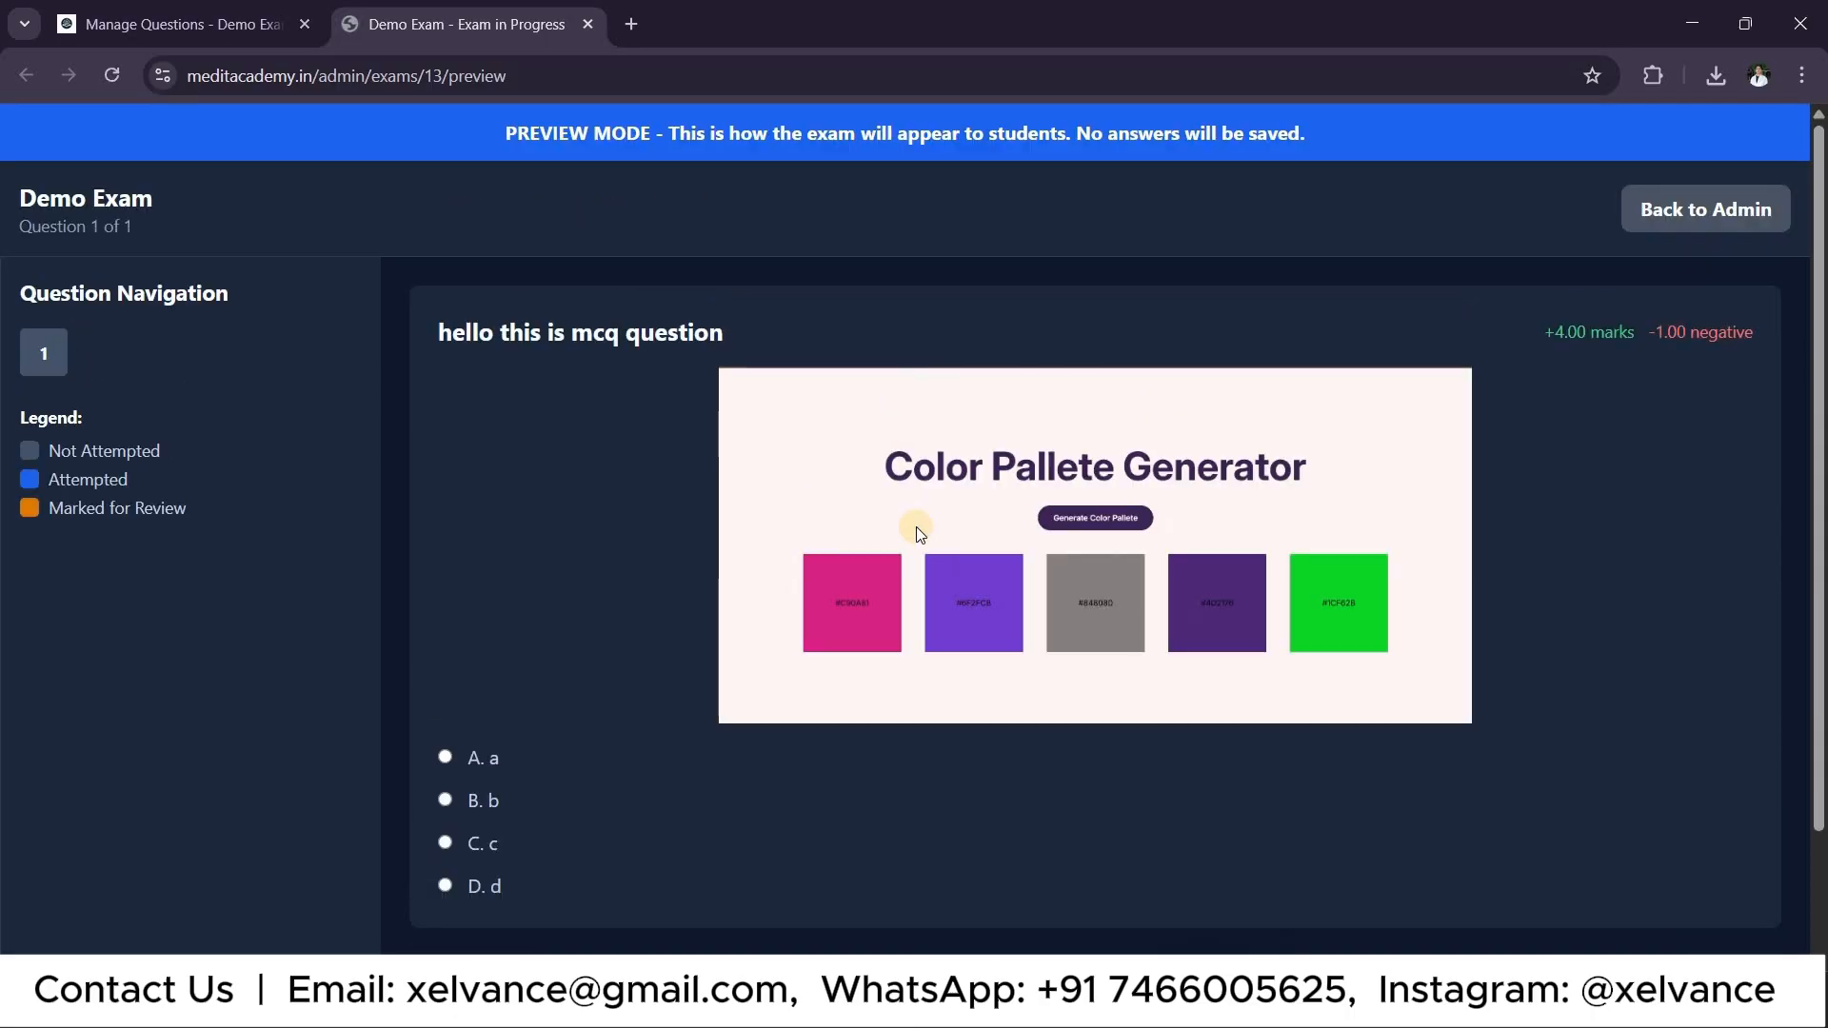
{"action": "scroll", "coordinate": [915, 527], "scroll_direction": "down", "scroll_amount": 1}
{"action": "scroll", "coordinate": [941, 502], "scroll_direction": "up", "scroll_amount": 1}
{"action": "scroll", "coordinate": [525, 437], "scroll_direction": "down", "scroll_amount": 2}
{"action": "scroll", "coordinate": [526, 437], "scroll_direction": "up", "scroll_amount": 2}
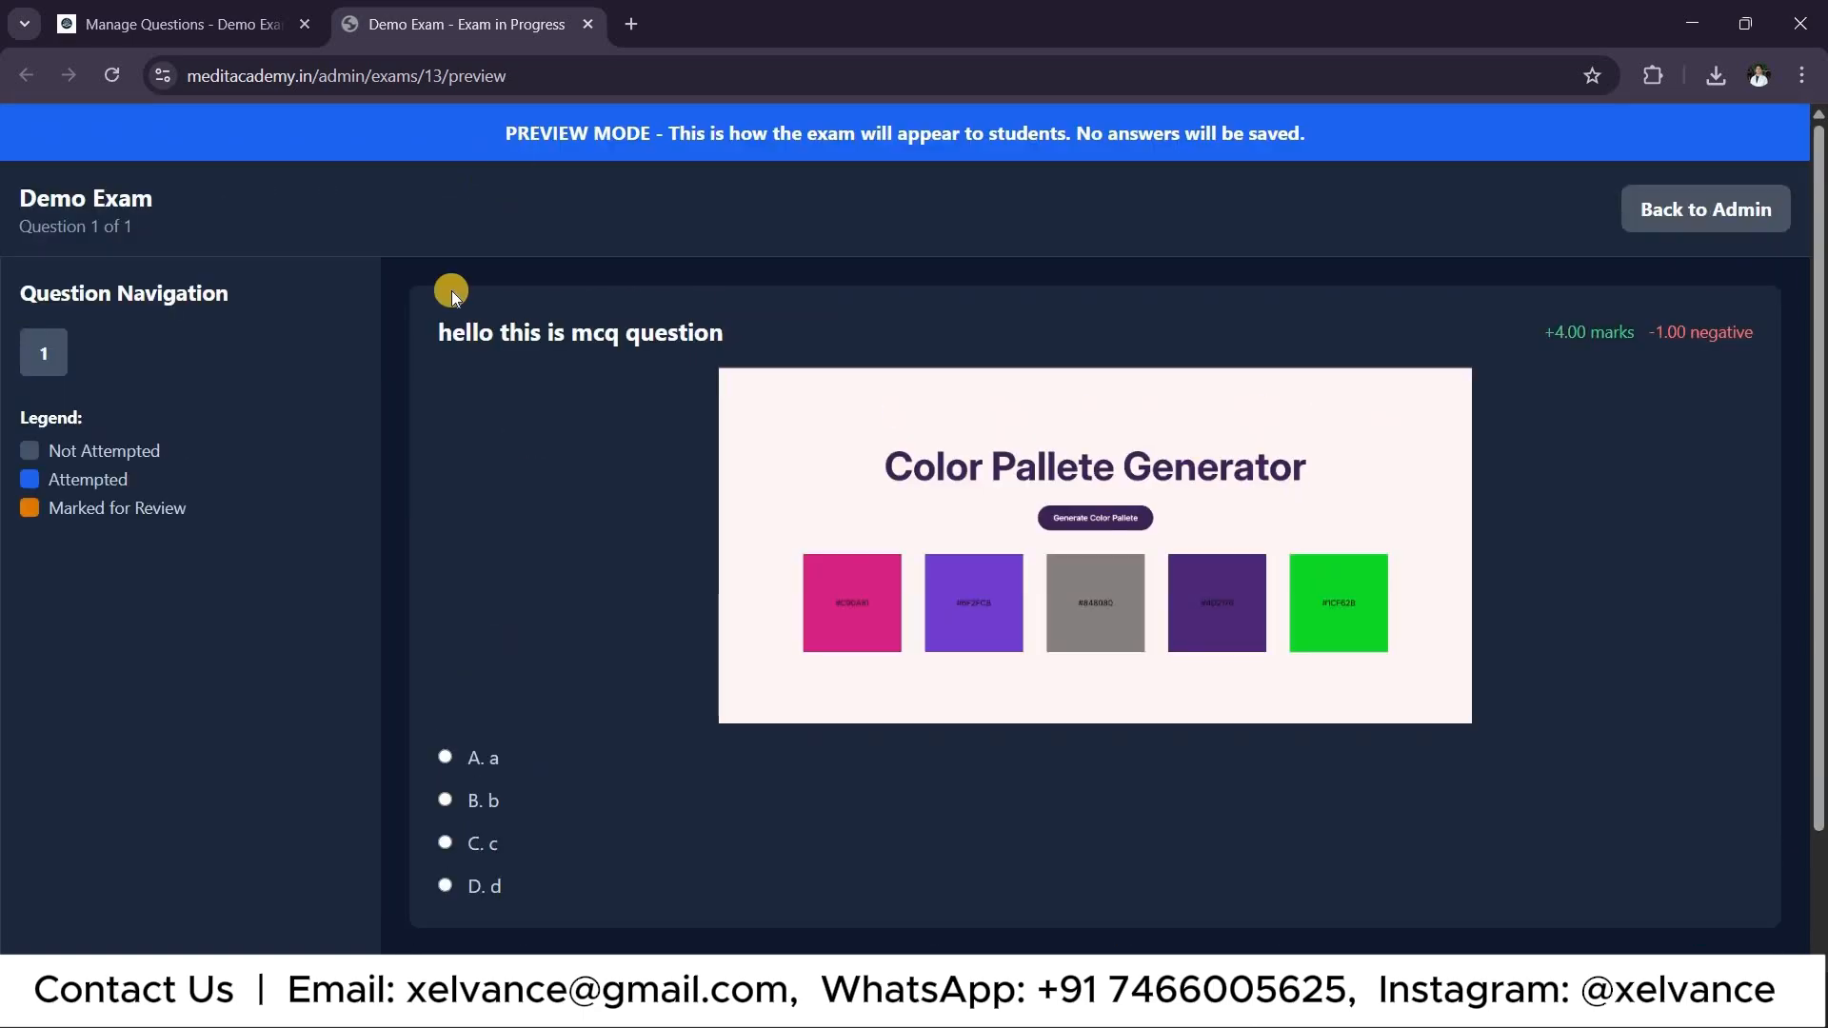
Return to the Manage Questions tab and open a new Add Question form.
{"action": "left_click", "coordinate": [307, 5]}
{"action": "left_click", "coordinate": [417, 12]}
{"action": "scroll", "coordinate": [636, 459], "scroll_direction": "down", "scroll_amount": 1}
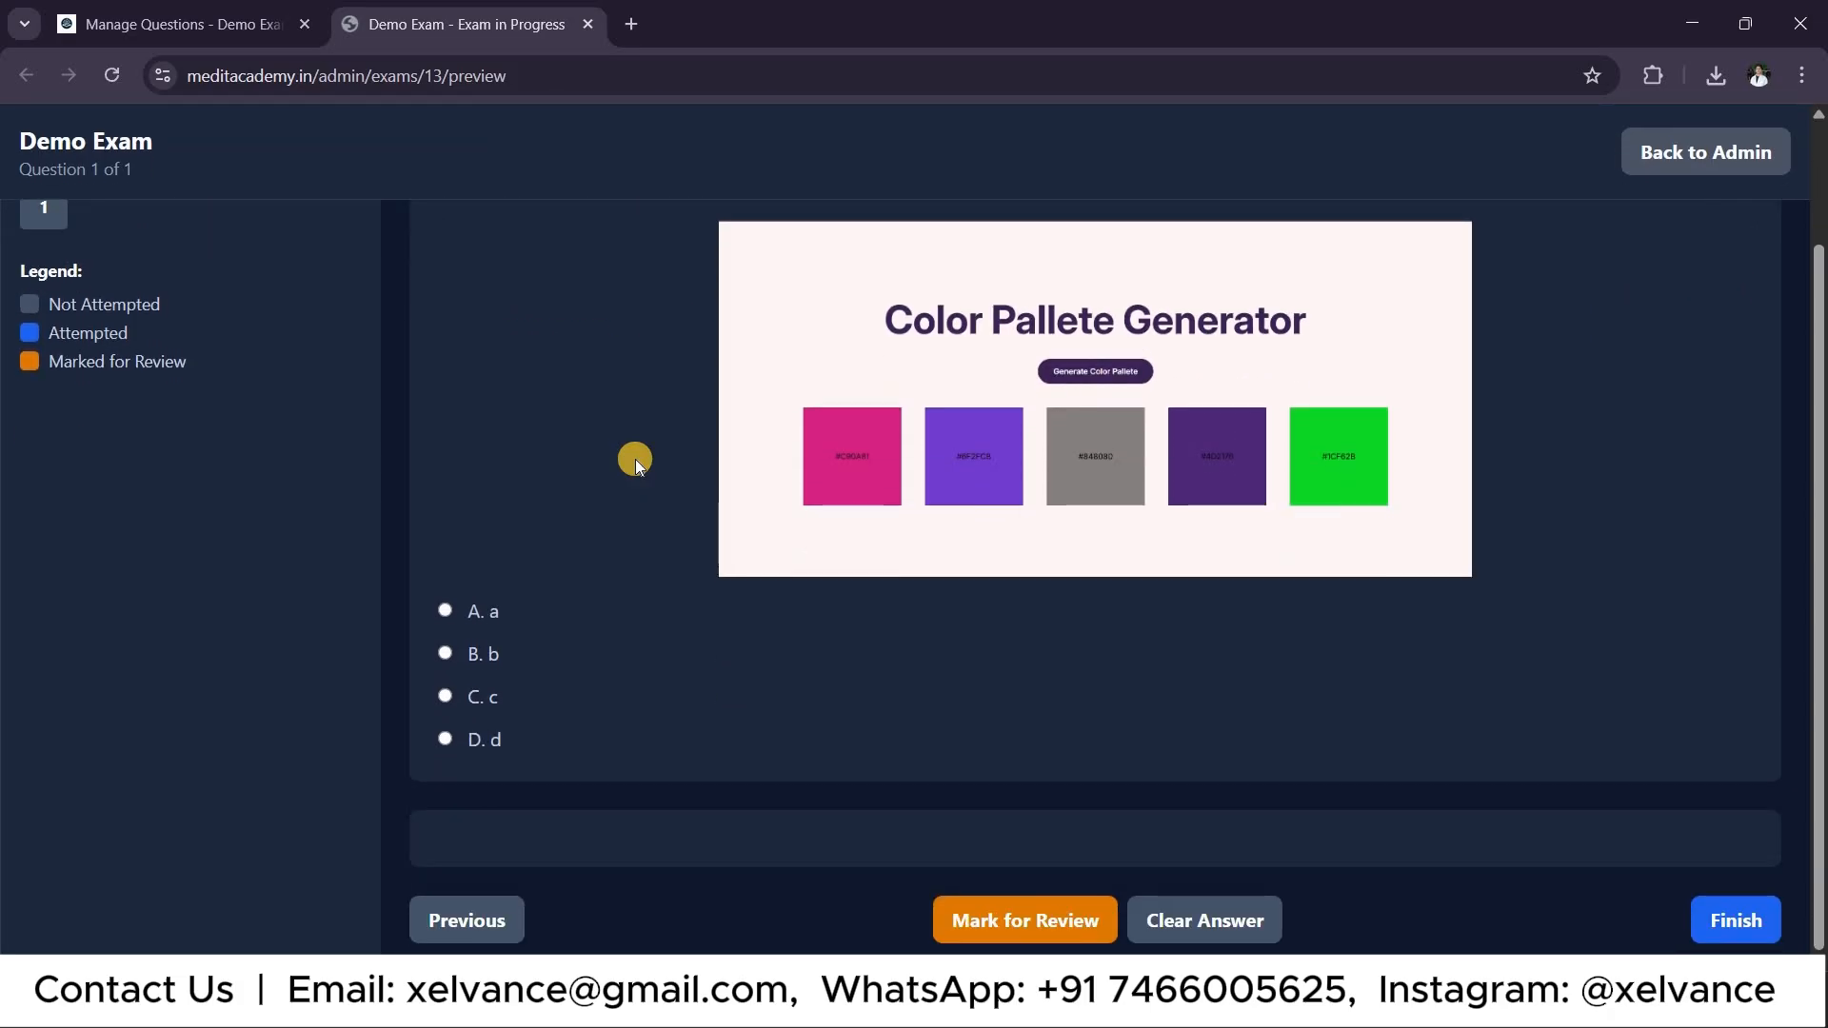
{"action": "scroll", "coordinate": [529, 453], "scroll_direction": "up", "scroll_amount": 2}
{"action": "scroll", "coordinate": [529, 453], "scroll_direction": "down", "scroll_amount": 2}
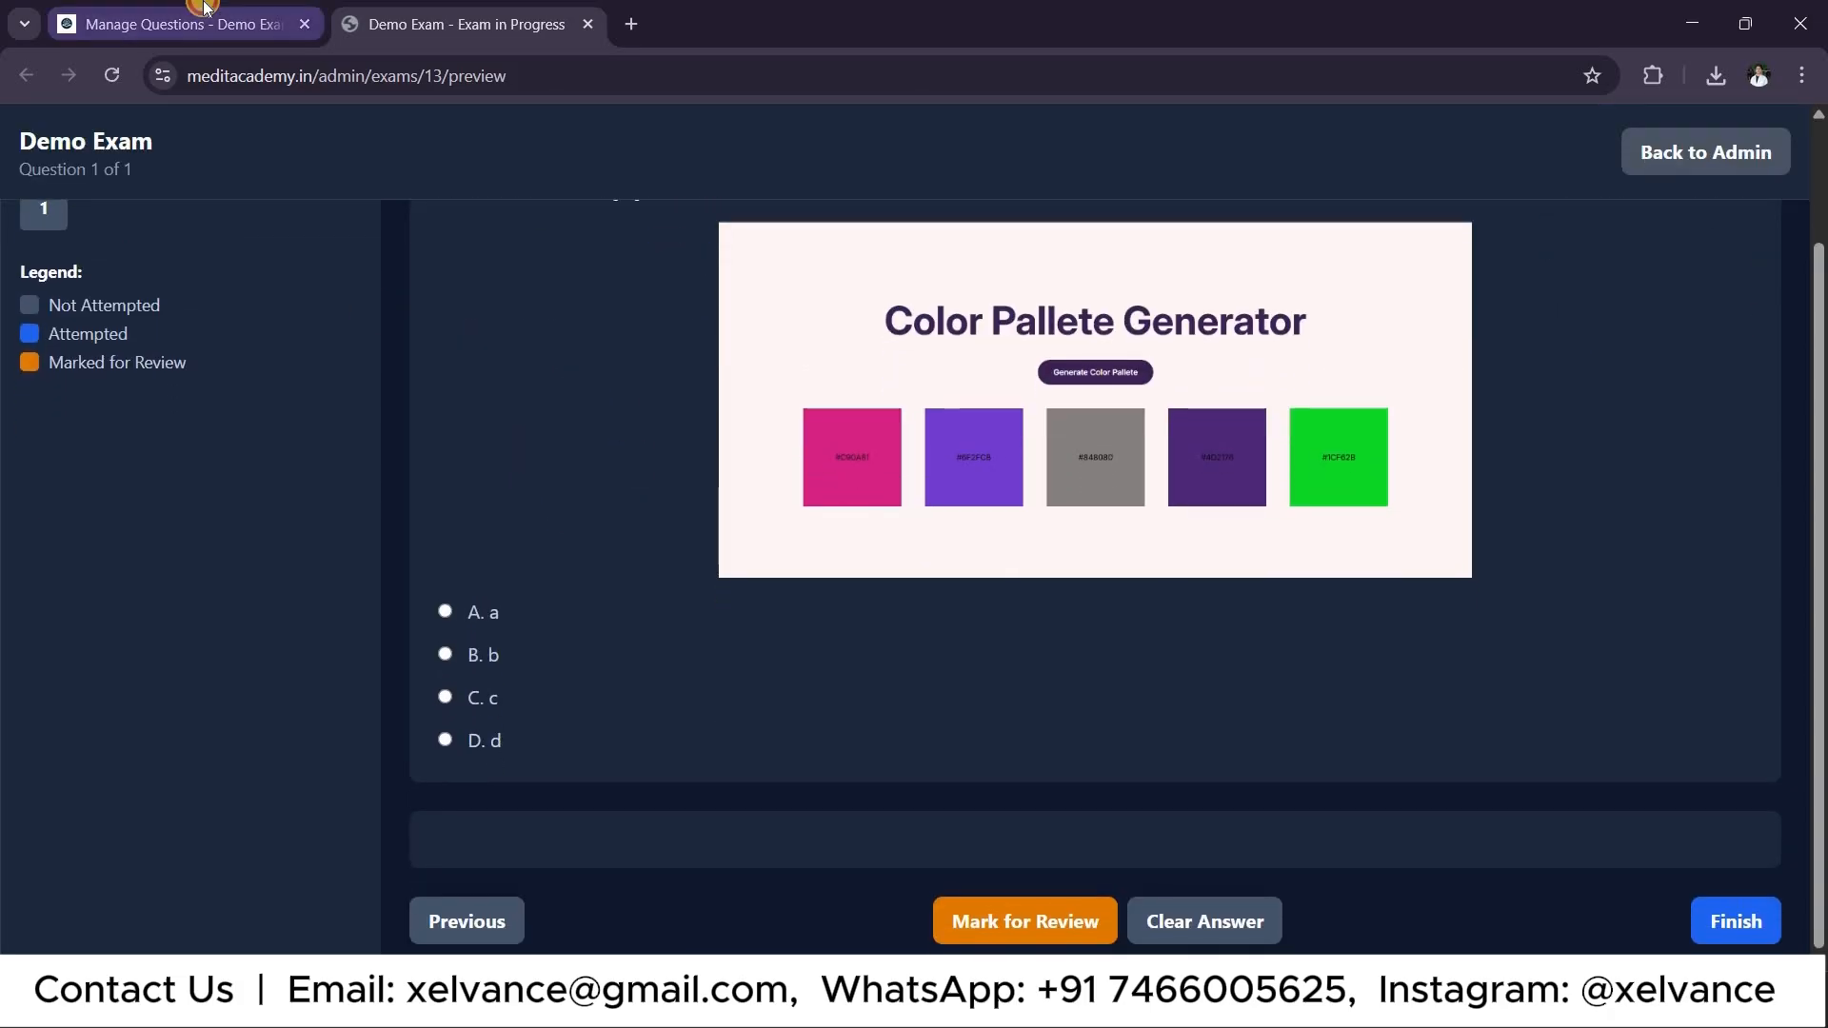
{"action": "left_click", "coordinate": [176, 24]}
{"action": "scroll", "coordinate": [489, 533], "scroll_direction": "up", "scroll_amount": 1}
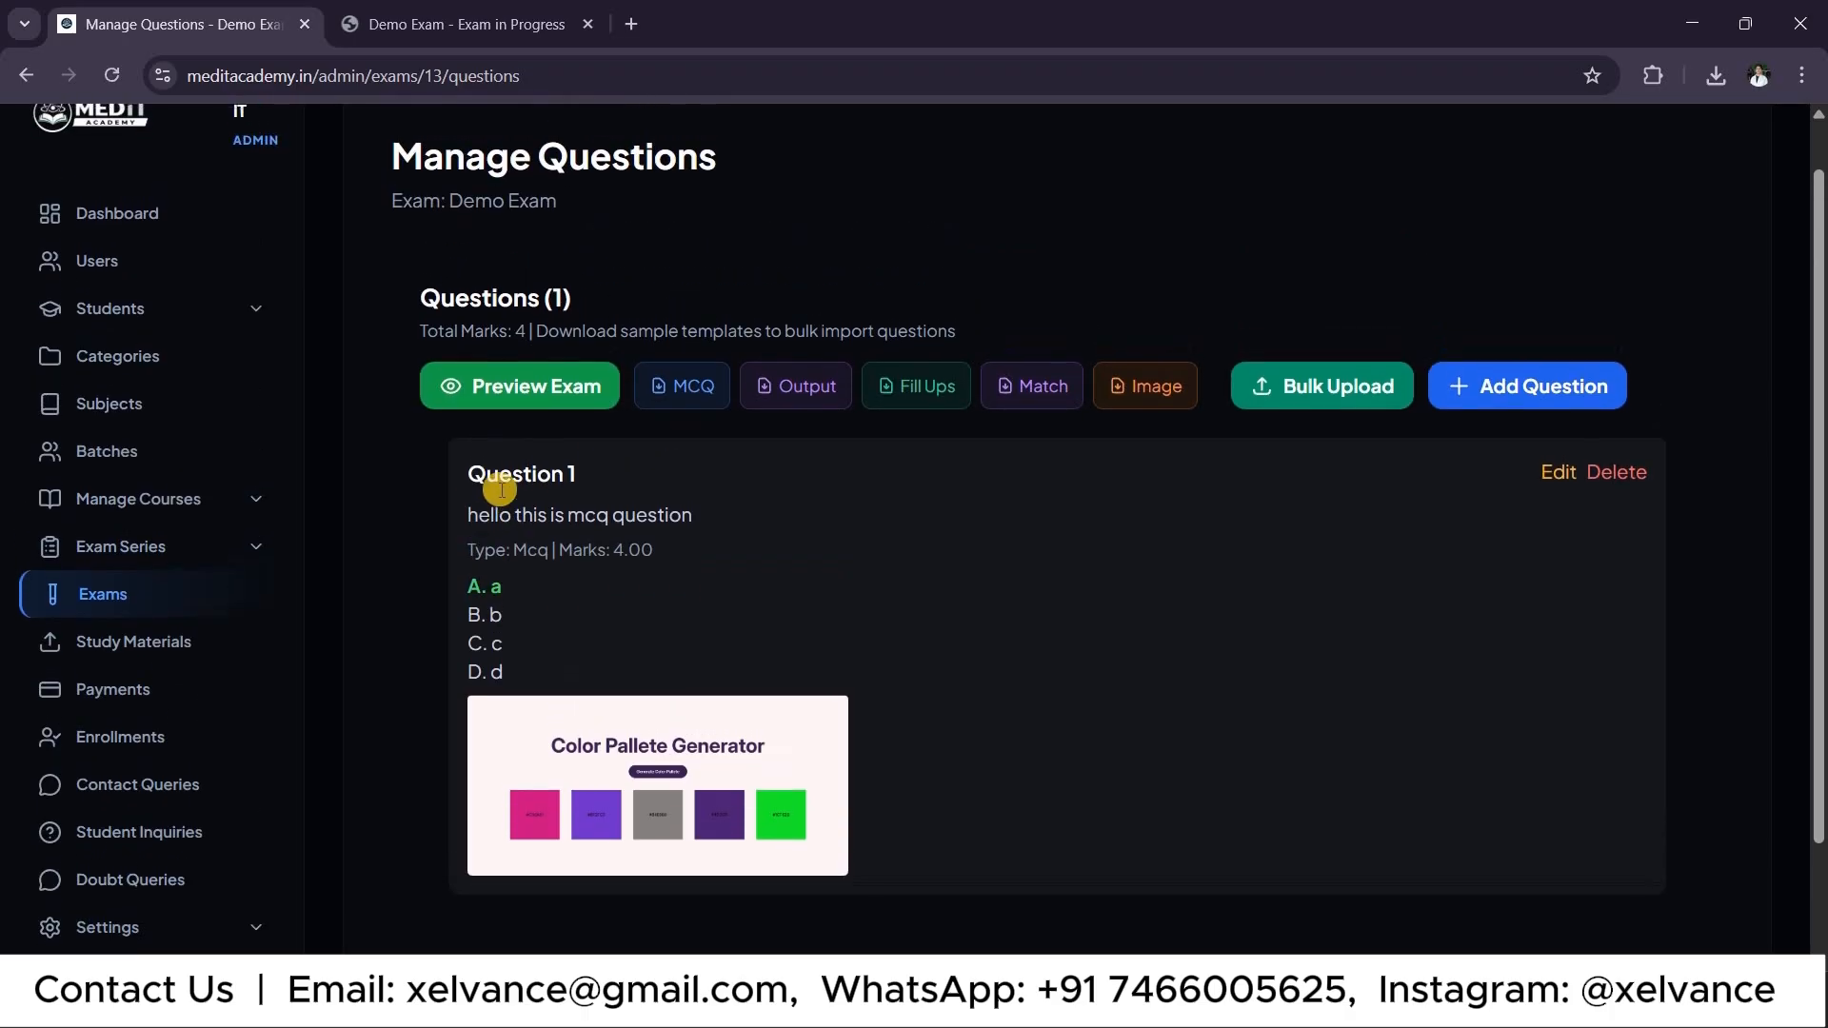
{"action": "left_click", "coordinate": [1569, 375]}
Make the new question Output Based with text 'dfdgfhjkl' and correct answer 1.56.
{"action": "left_click", "coordinate": [840, 311]}
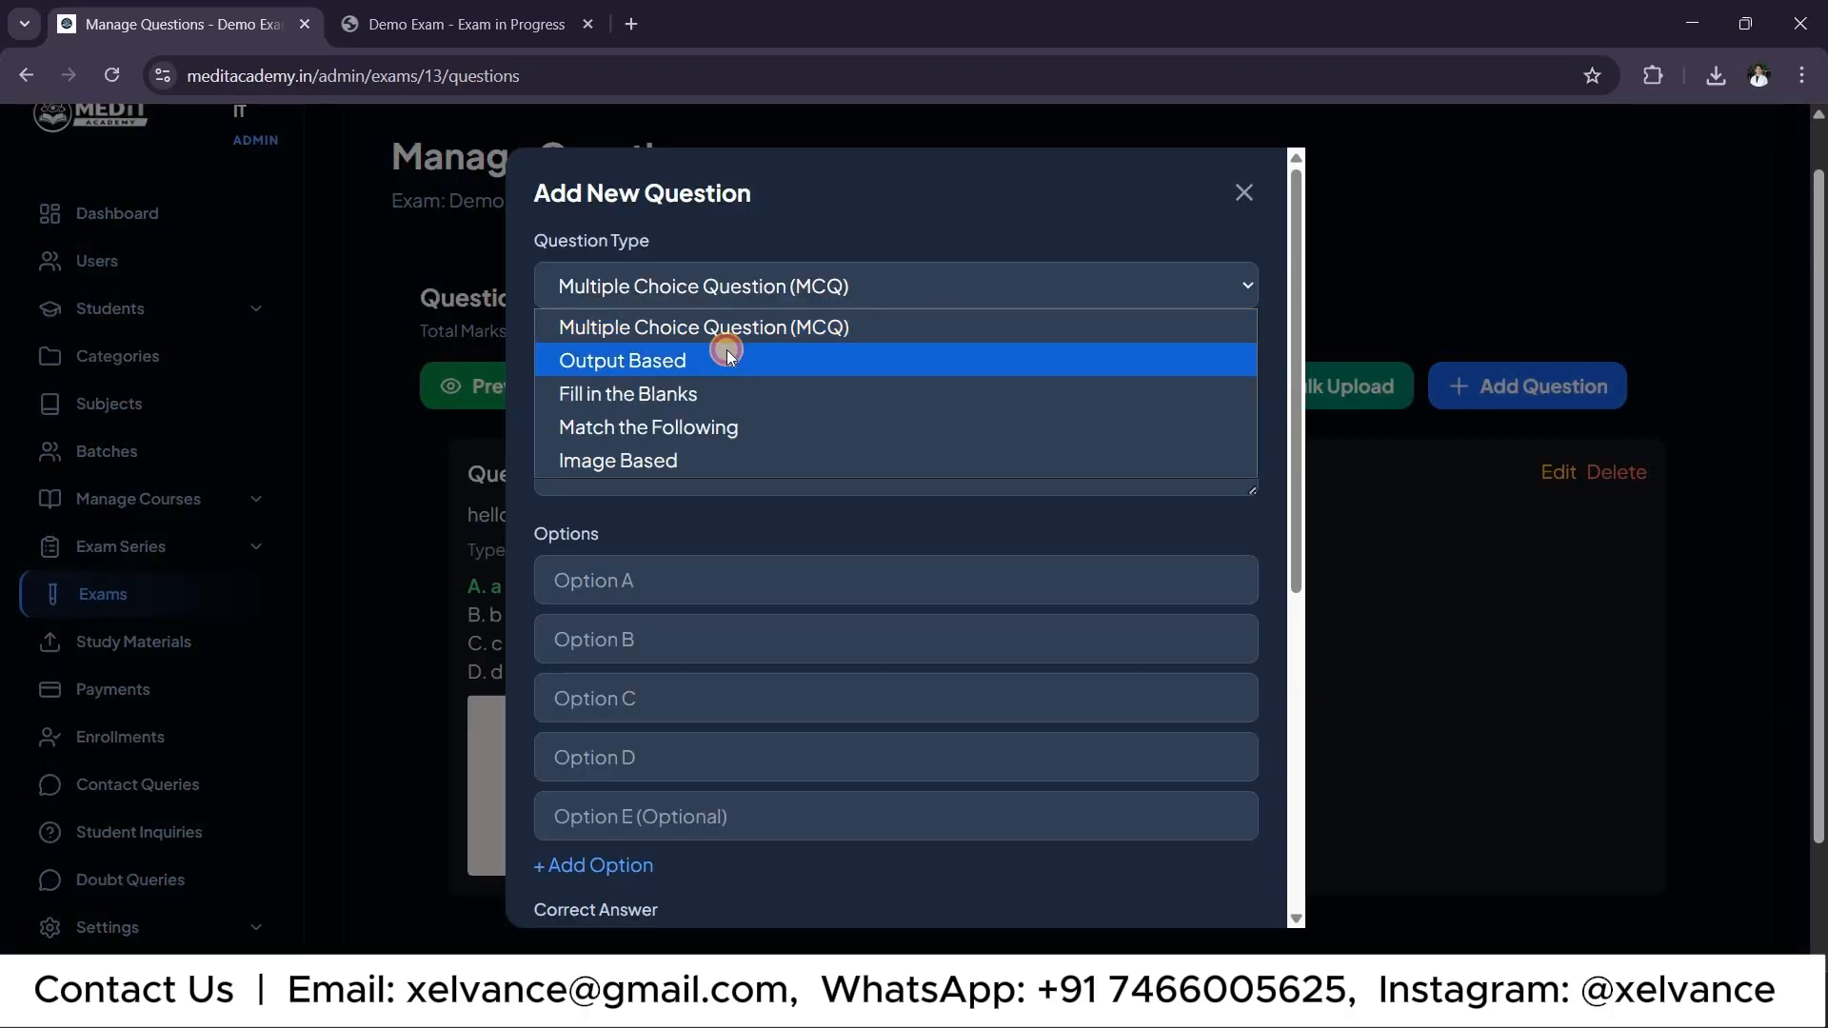
{"action": "left_click", "coordinate": [722, 354]}
{"action": "left_click", "coordinate": [721, 399]}
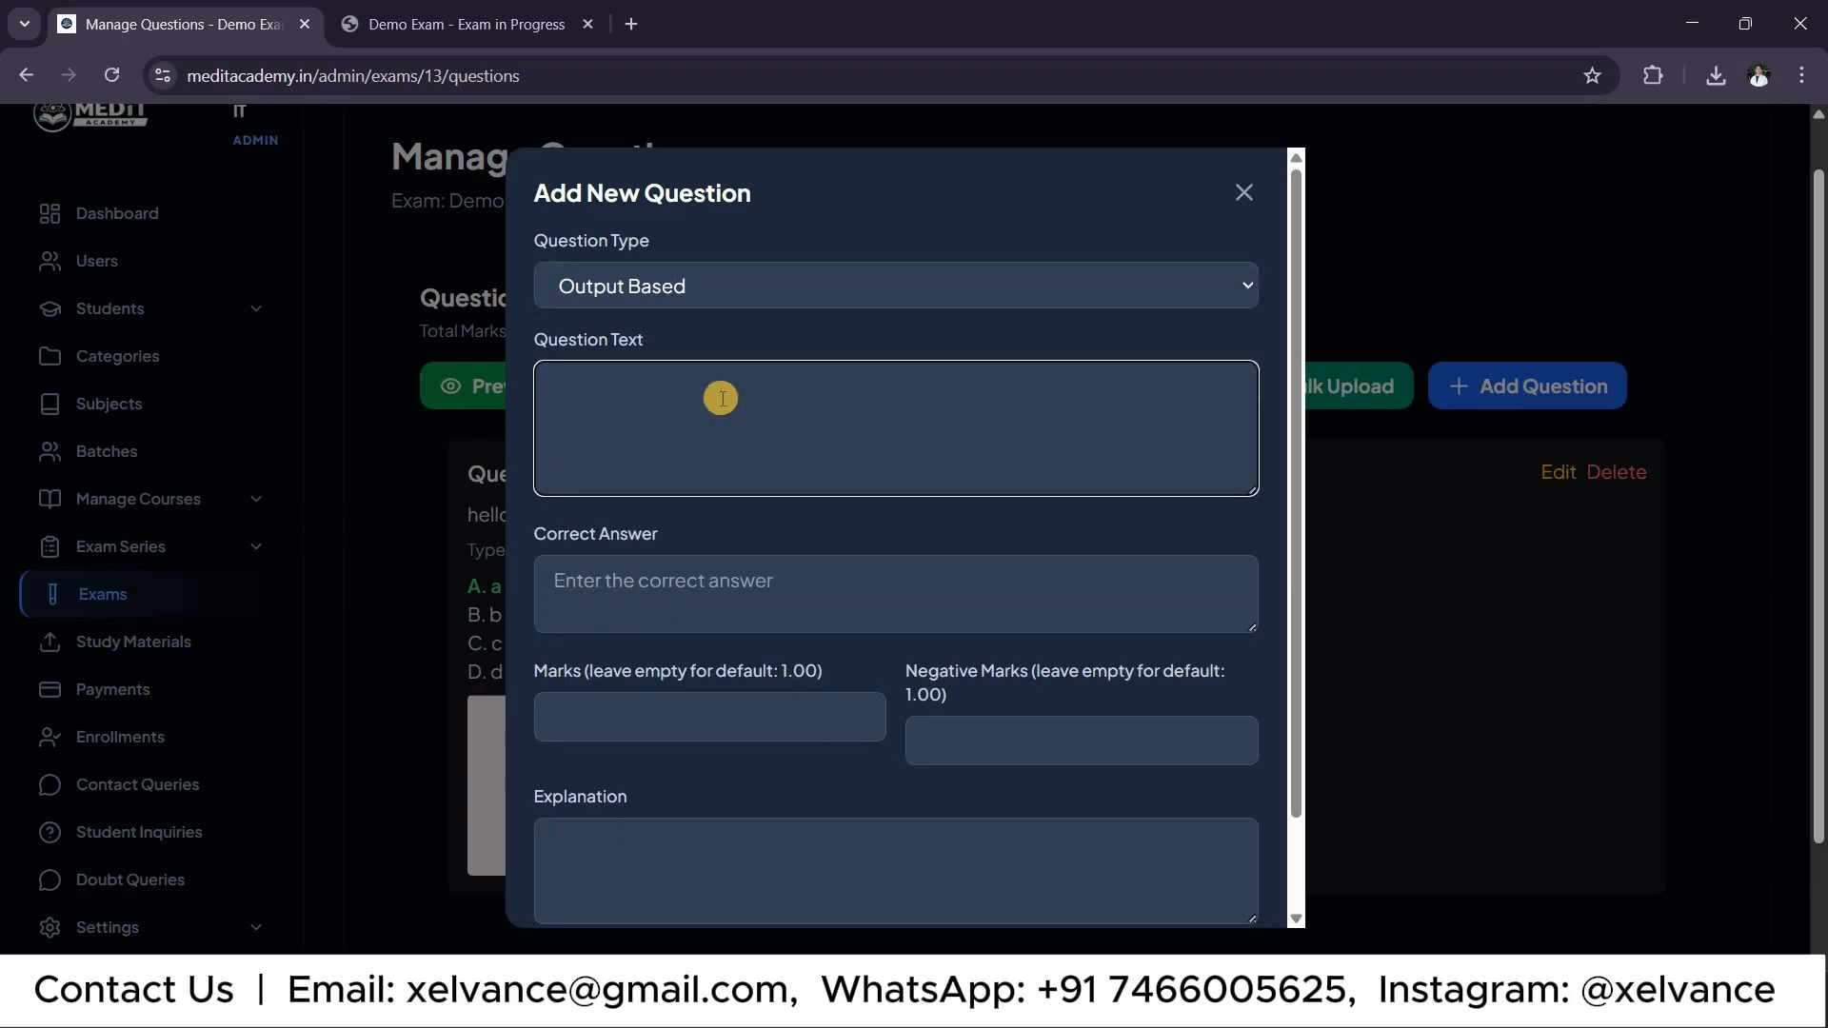
{"action": "type", "text": "dfdgfhjkl"}
{"action": "left_click", "coordinate": [673, 628]}
{"action": "type", "text": "1"}
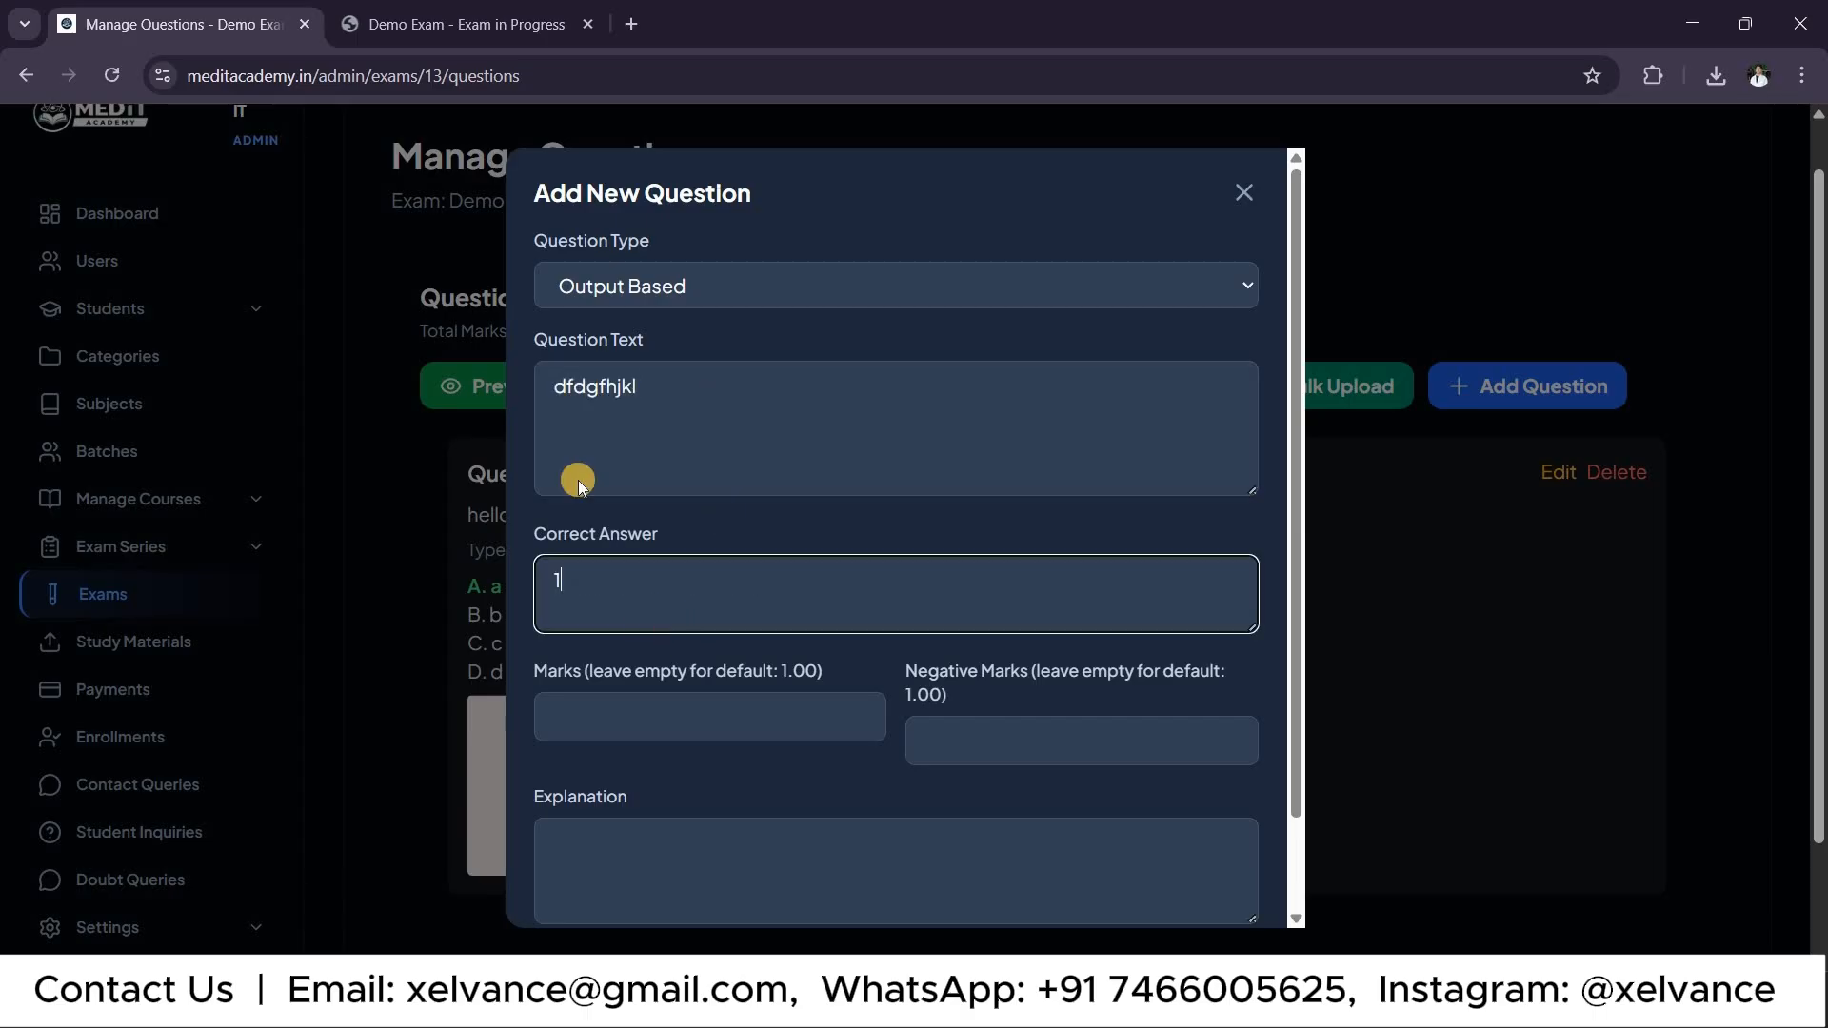
{"action": "triple_click", "coordinate": [807, 459]}
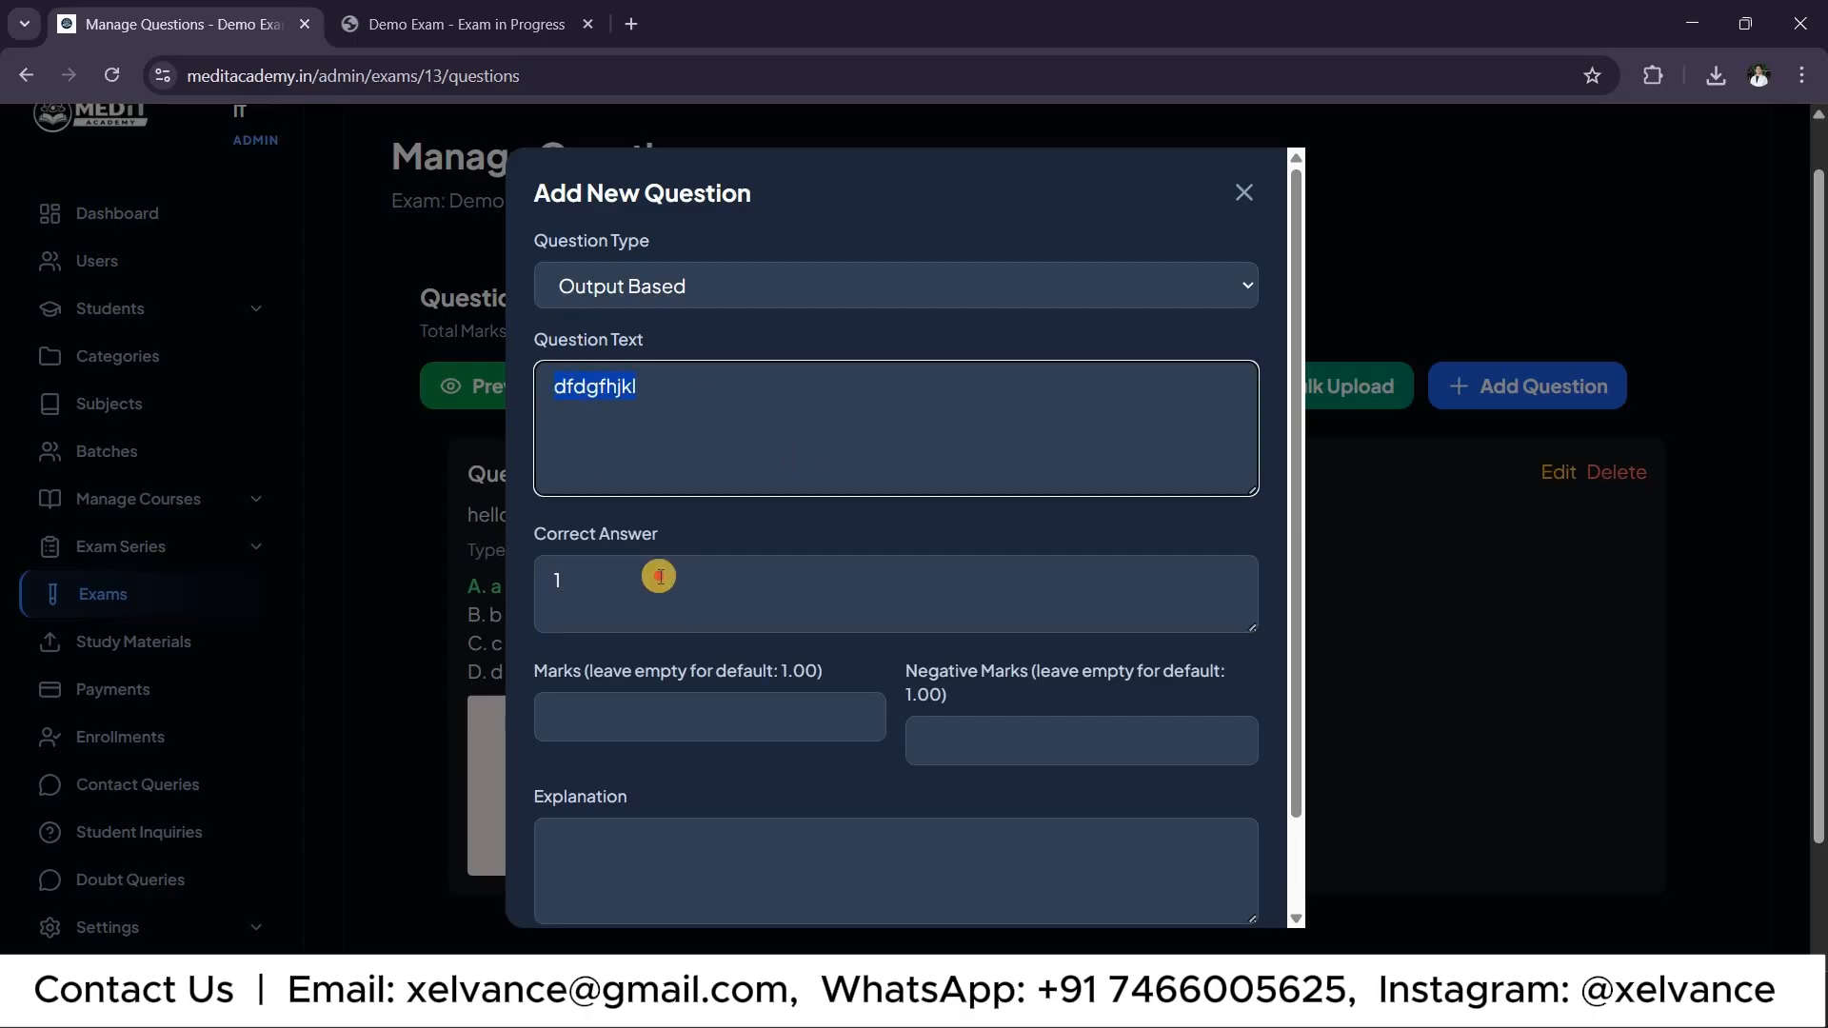
{"action": "left_click", "coordinate": [659, 576]}
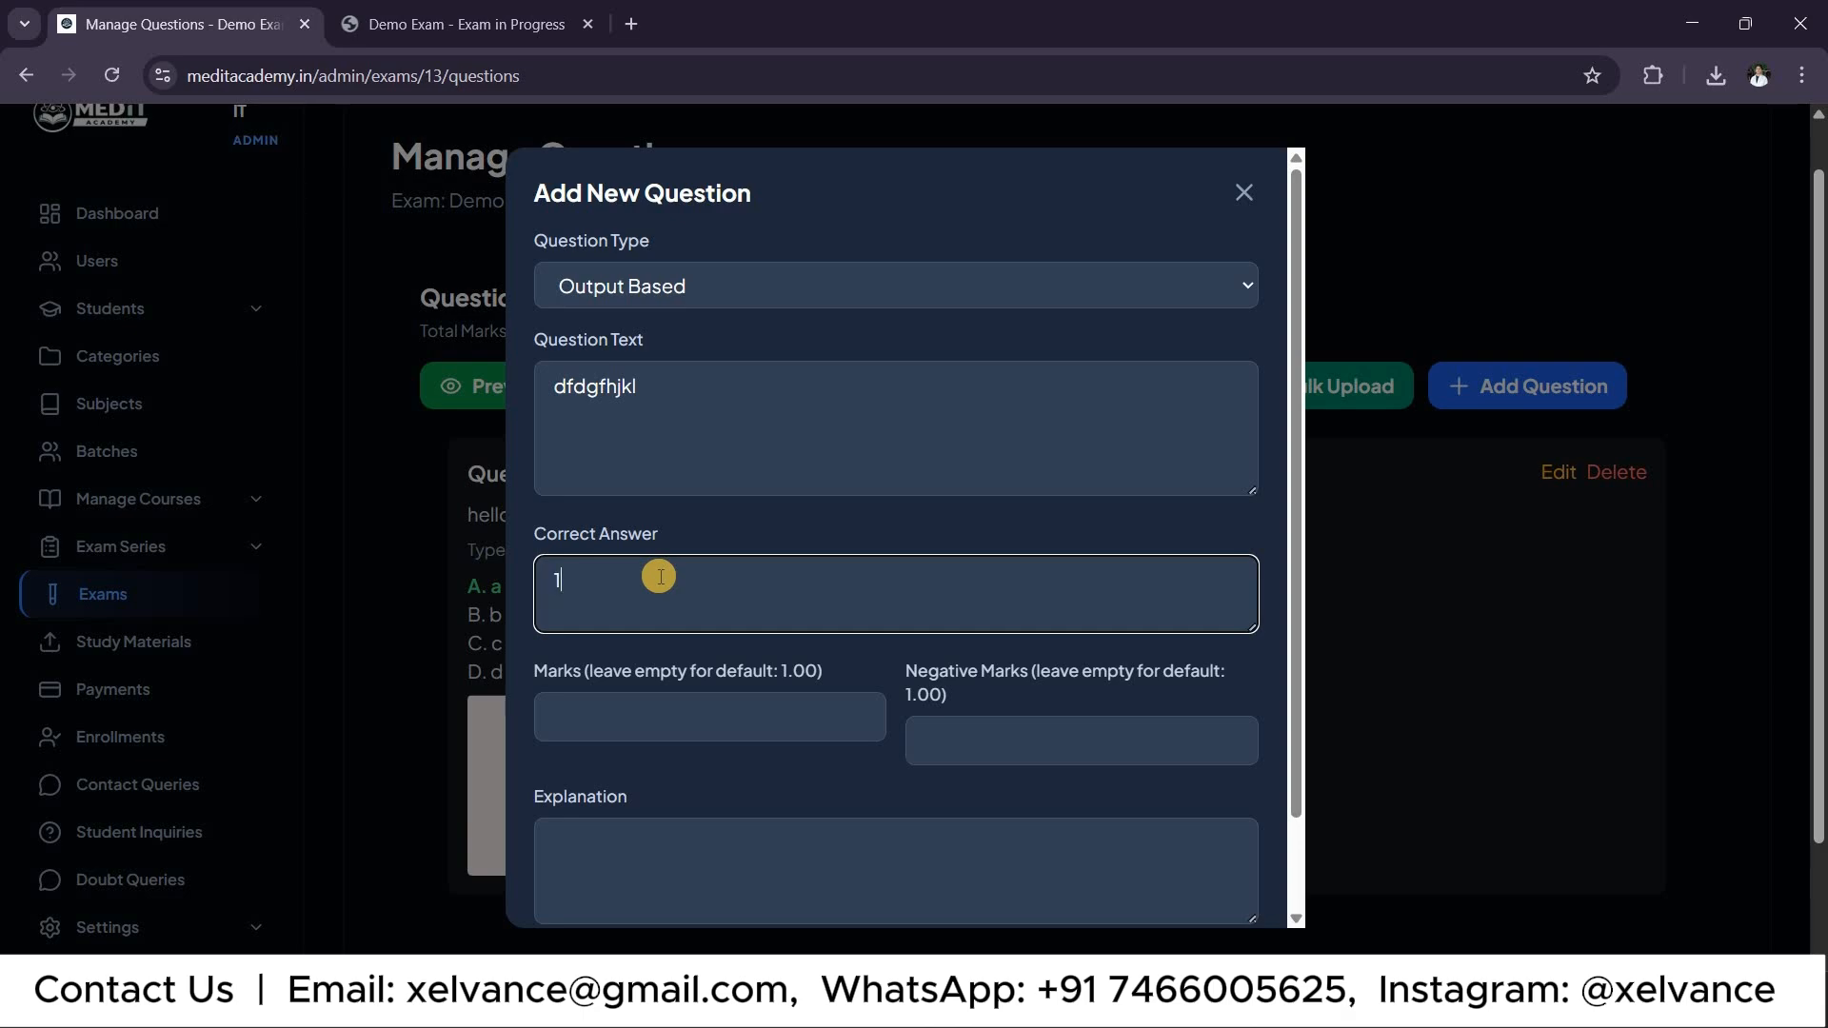
{"action": "type", "text": ".56"}
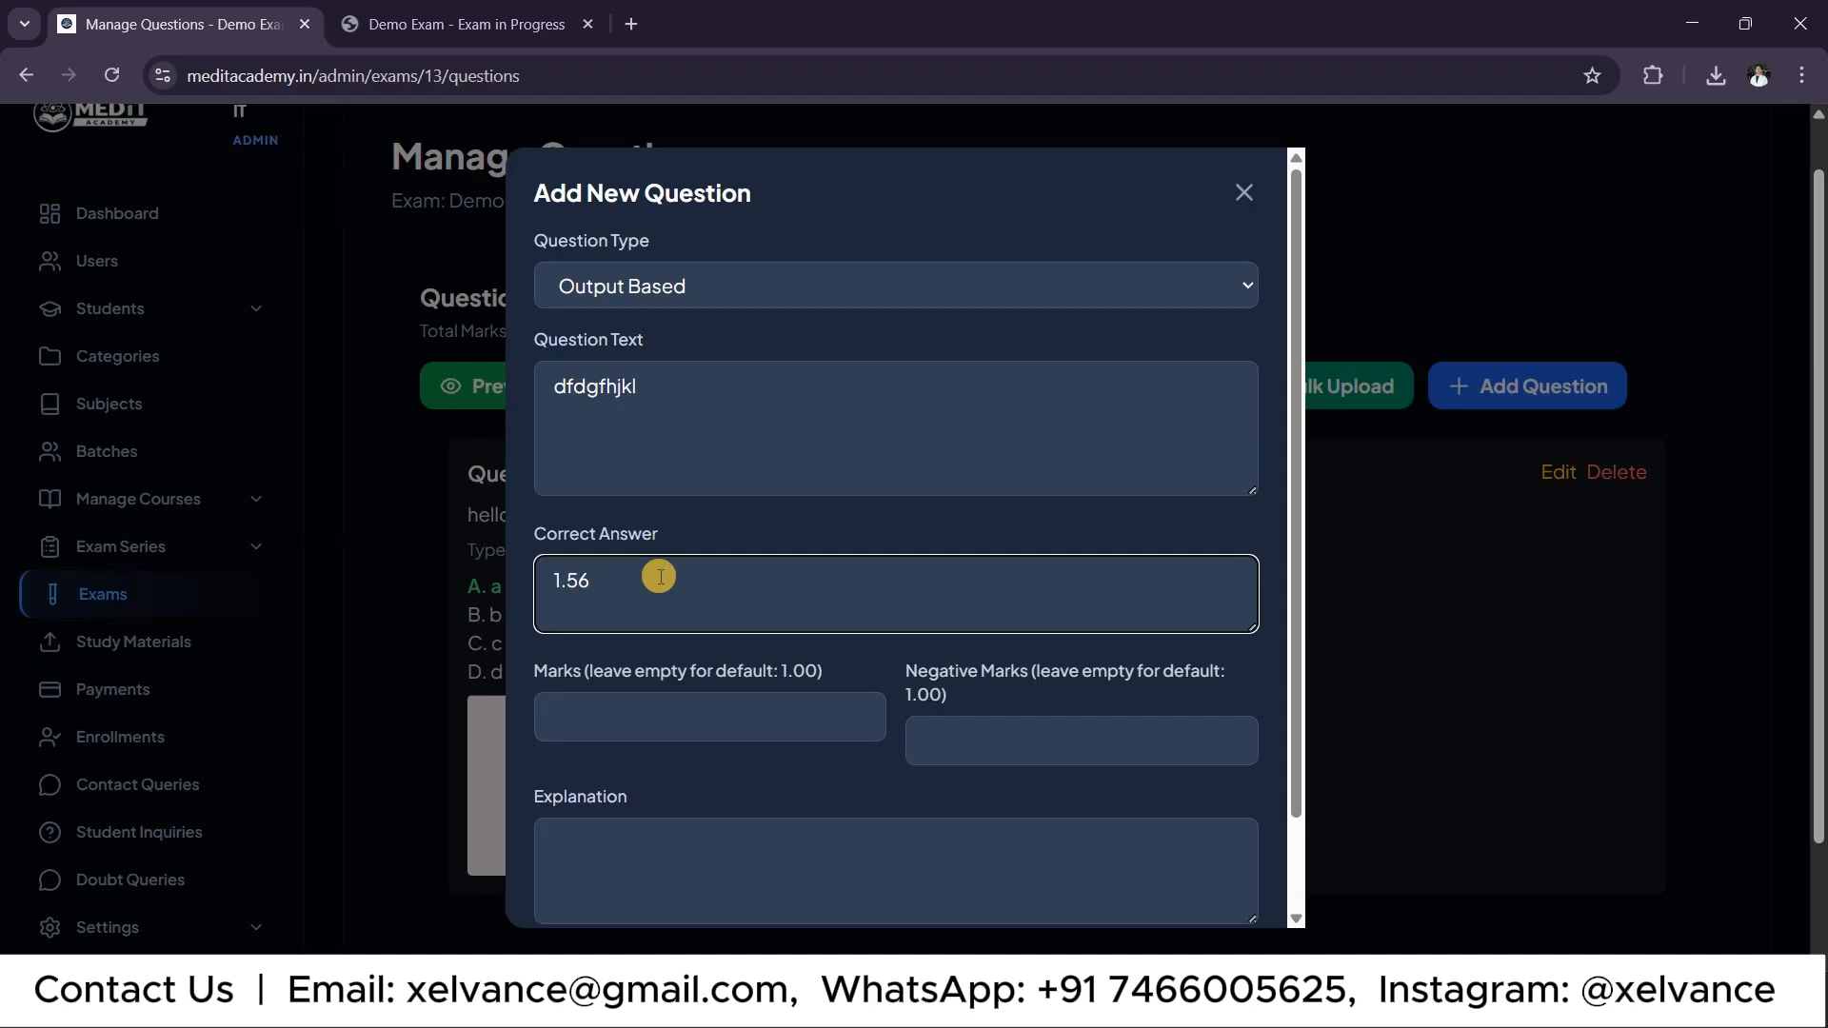
Enter 4 in the Marks field and leave Negative Marks empty for the default.
{"action": "left_click", "coordinate": [702, 727]}
{"action": "type", "text": "4"}
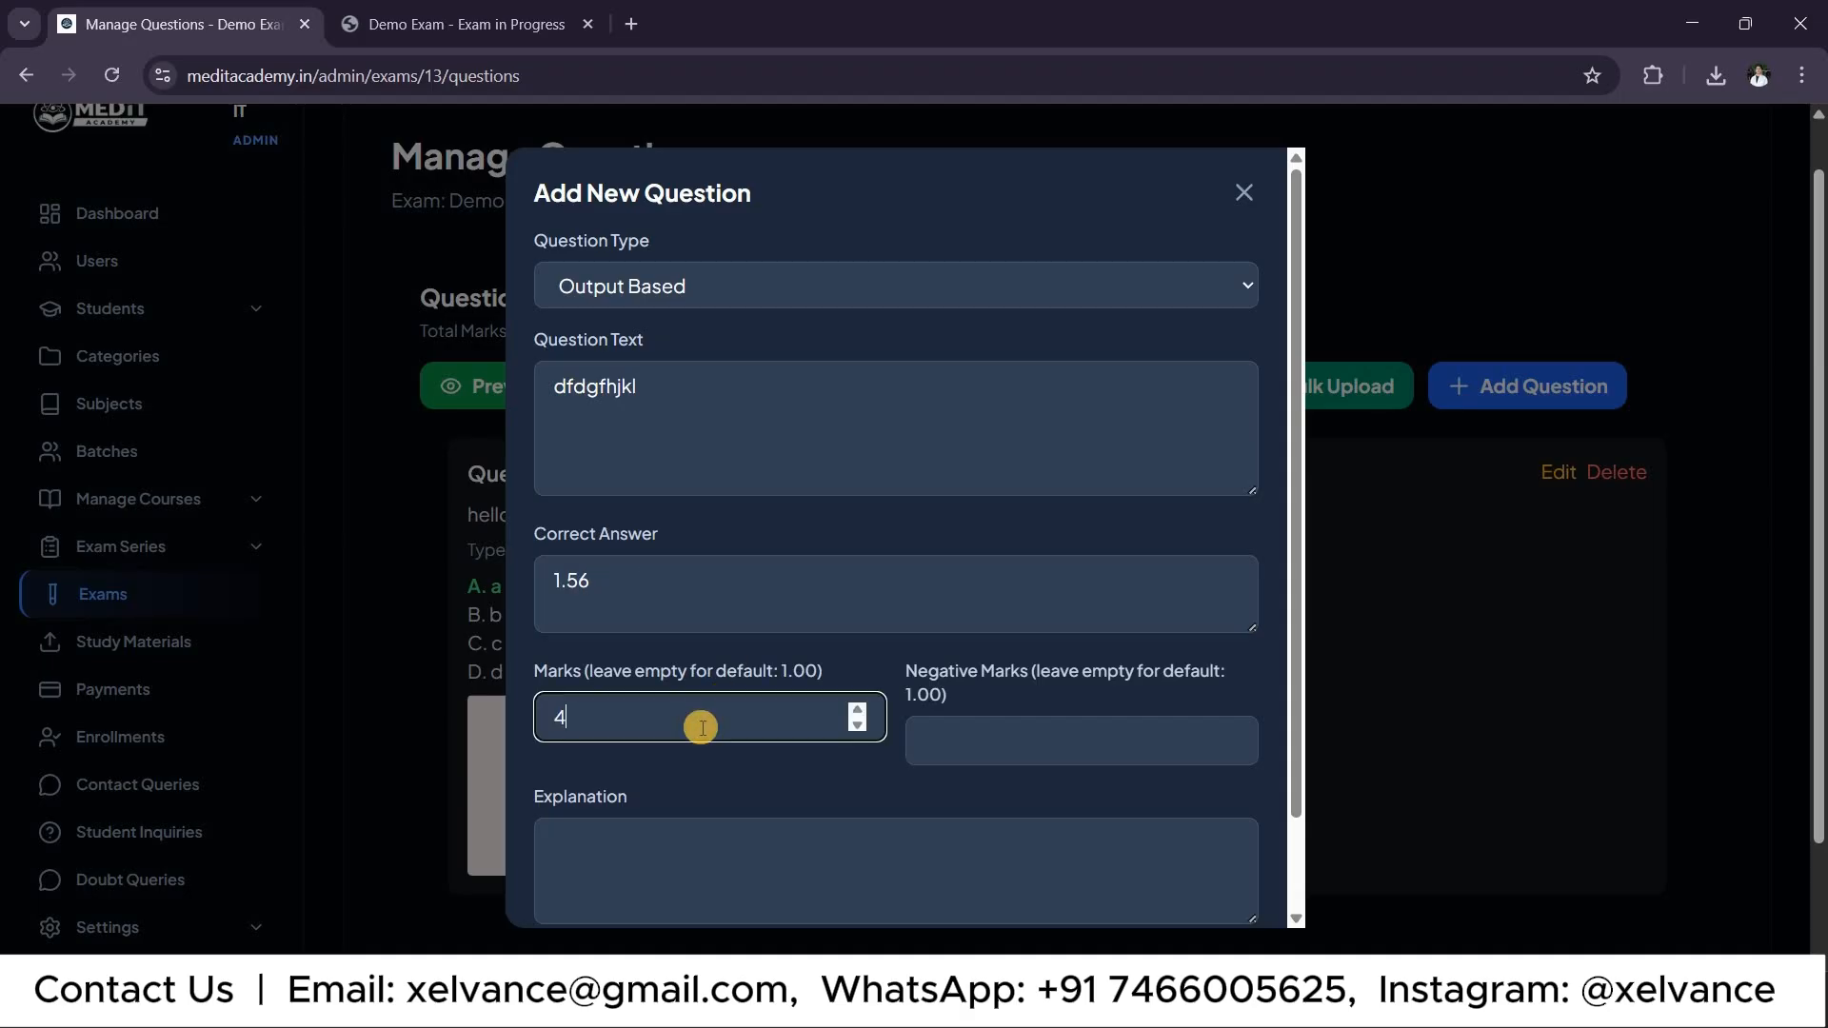
{"action": "scroll", "coordinate": [895, 803], "scroll_direction": "down", "scroll_amount": 2}
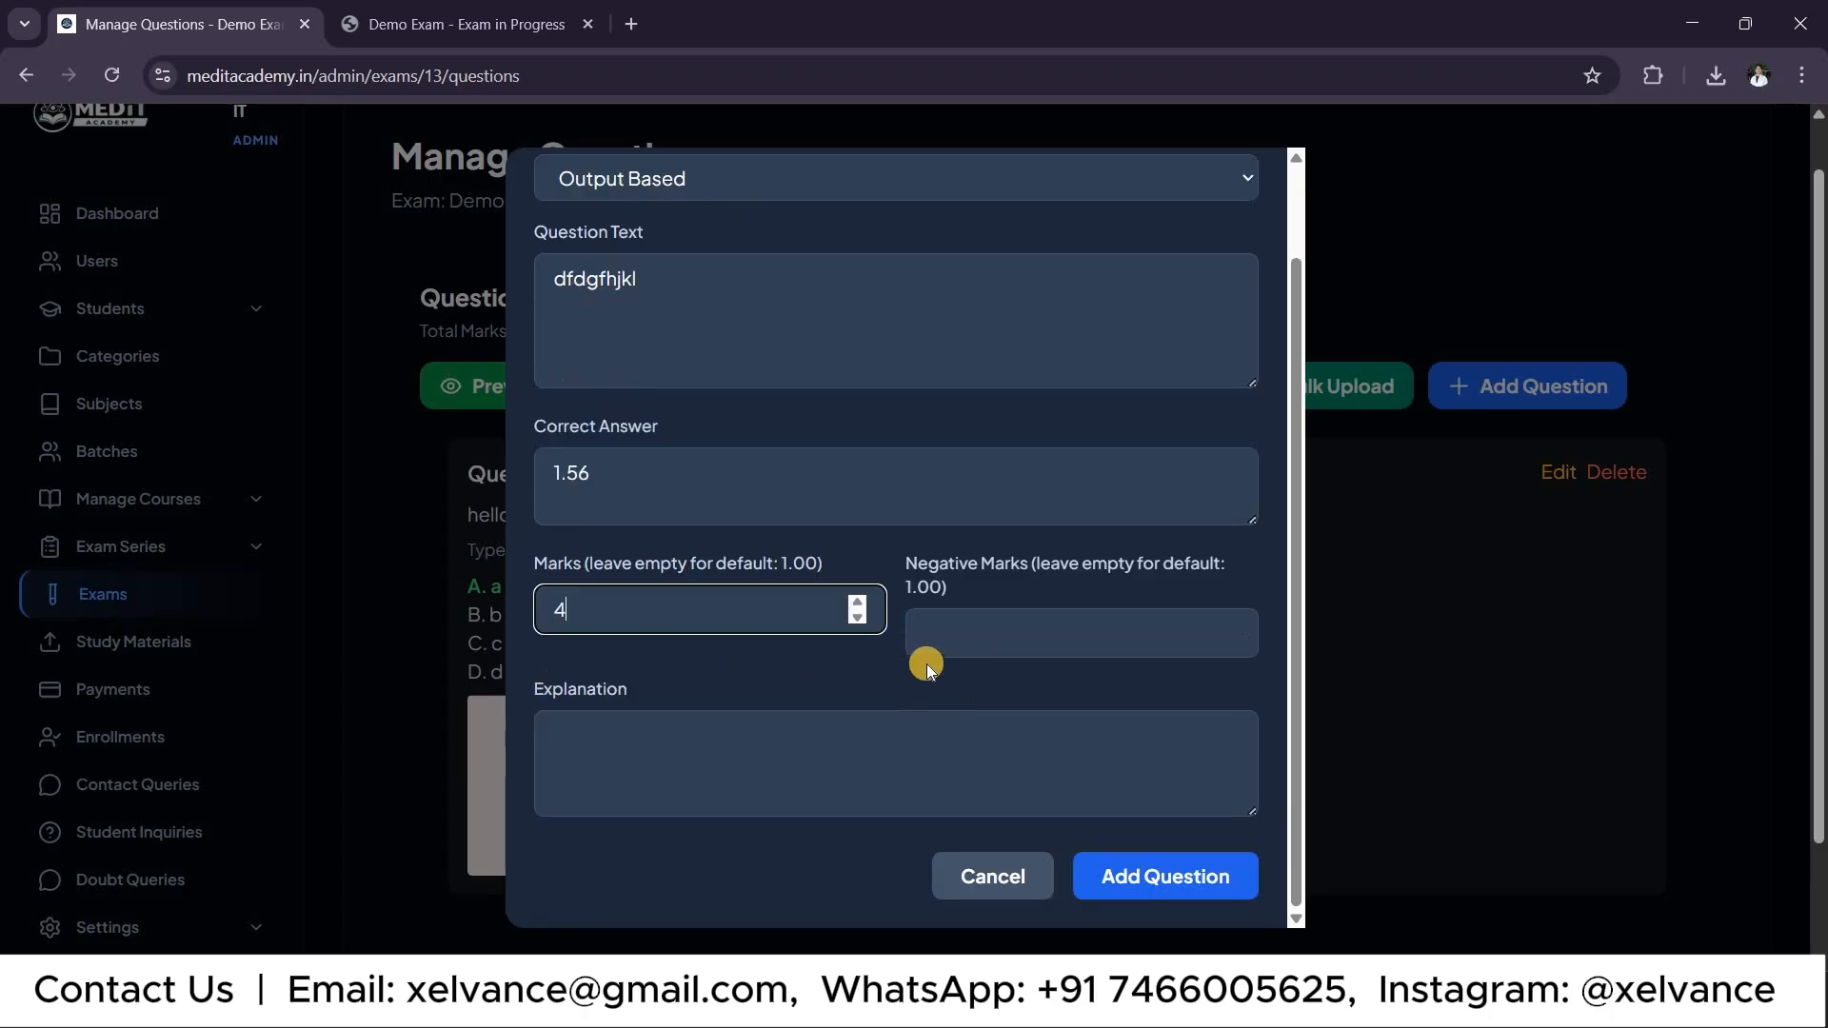
{"action": "left_click", "coordinate": [1006, 627]}
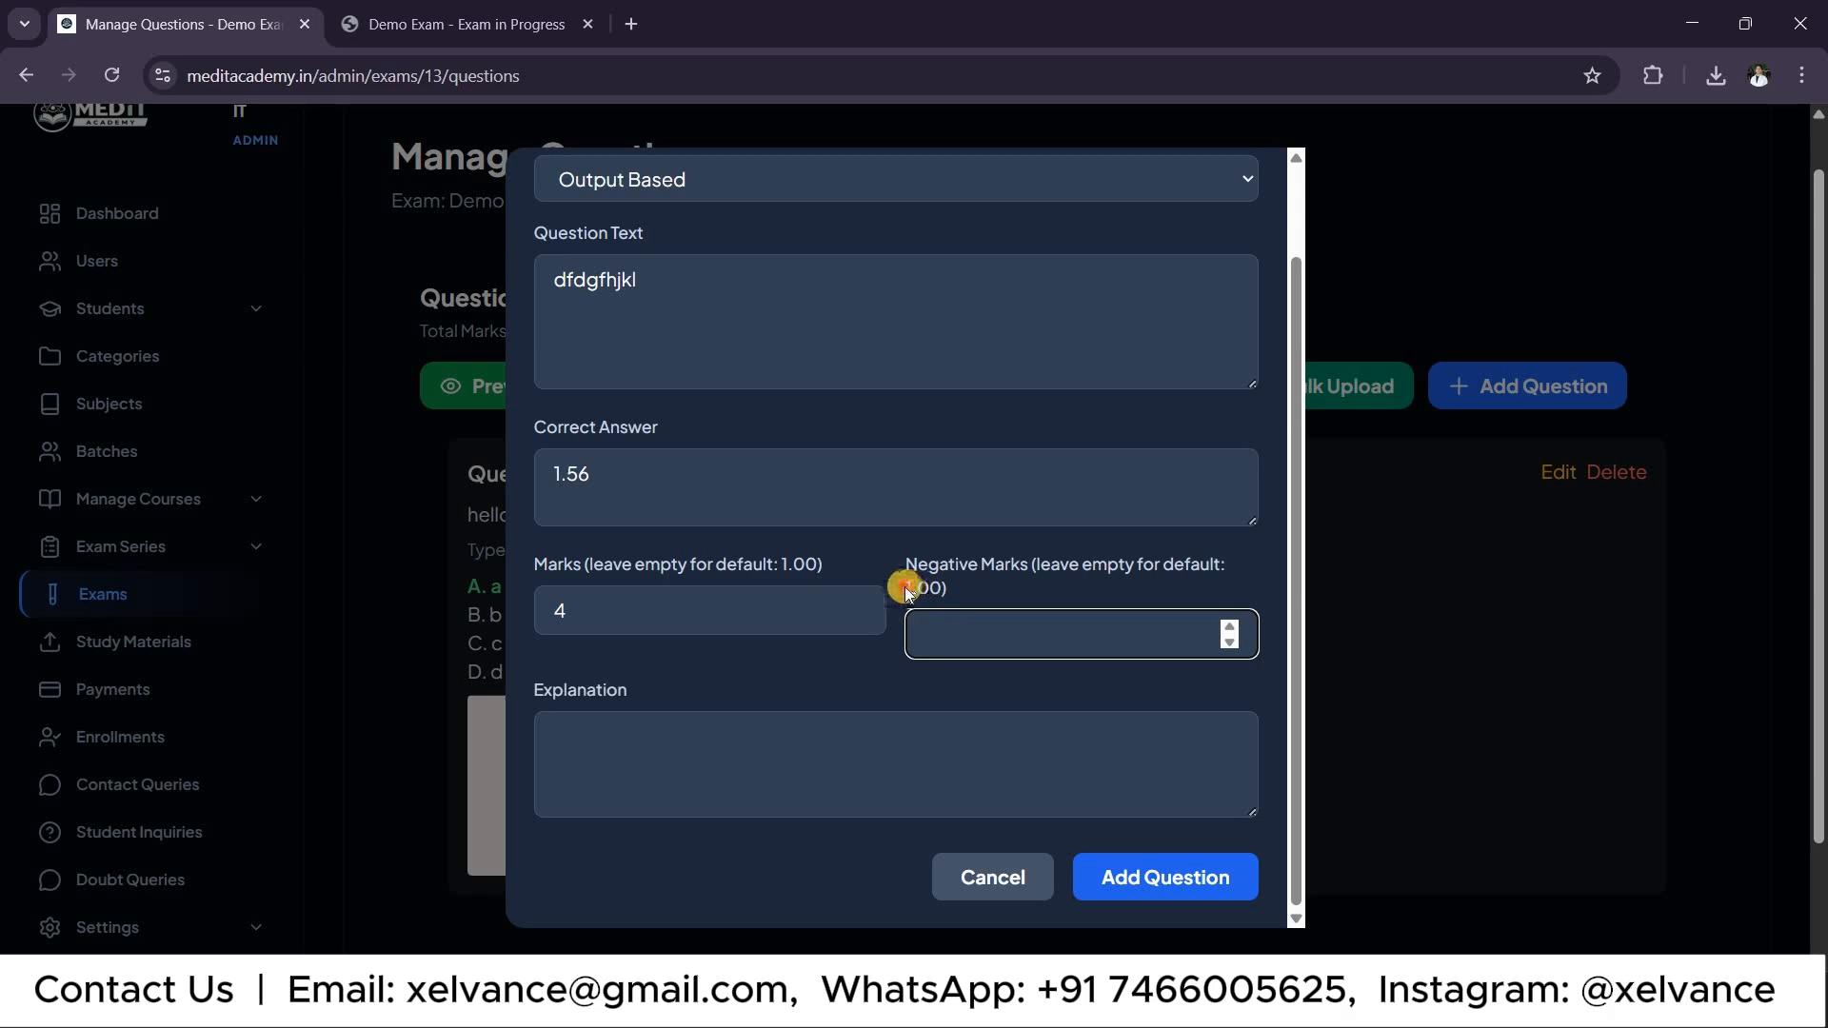
{"action": "left_click", "coordinate": [941, 589]}
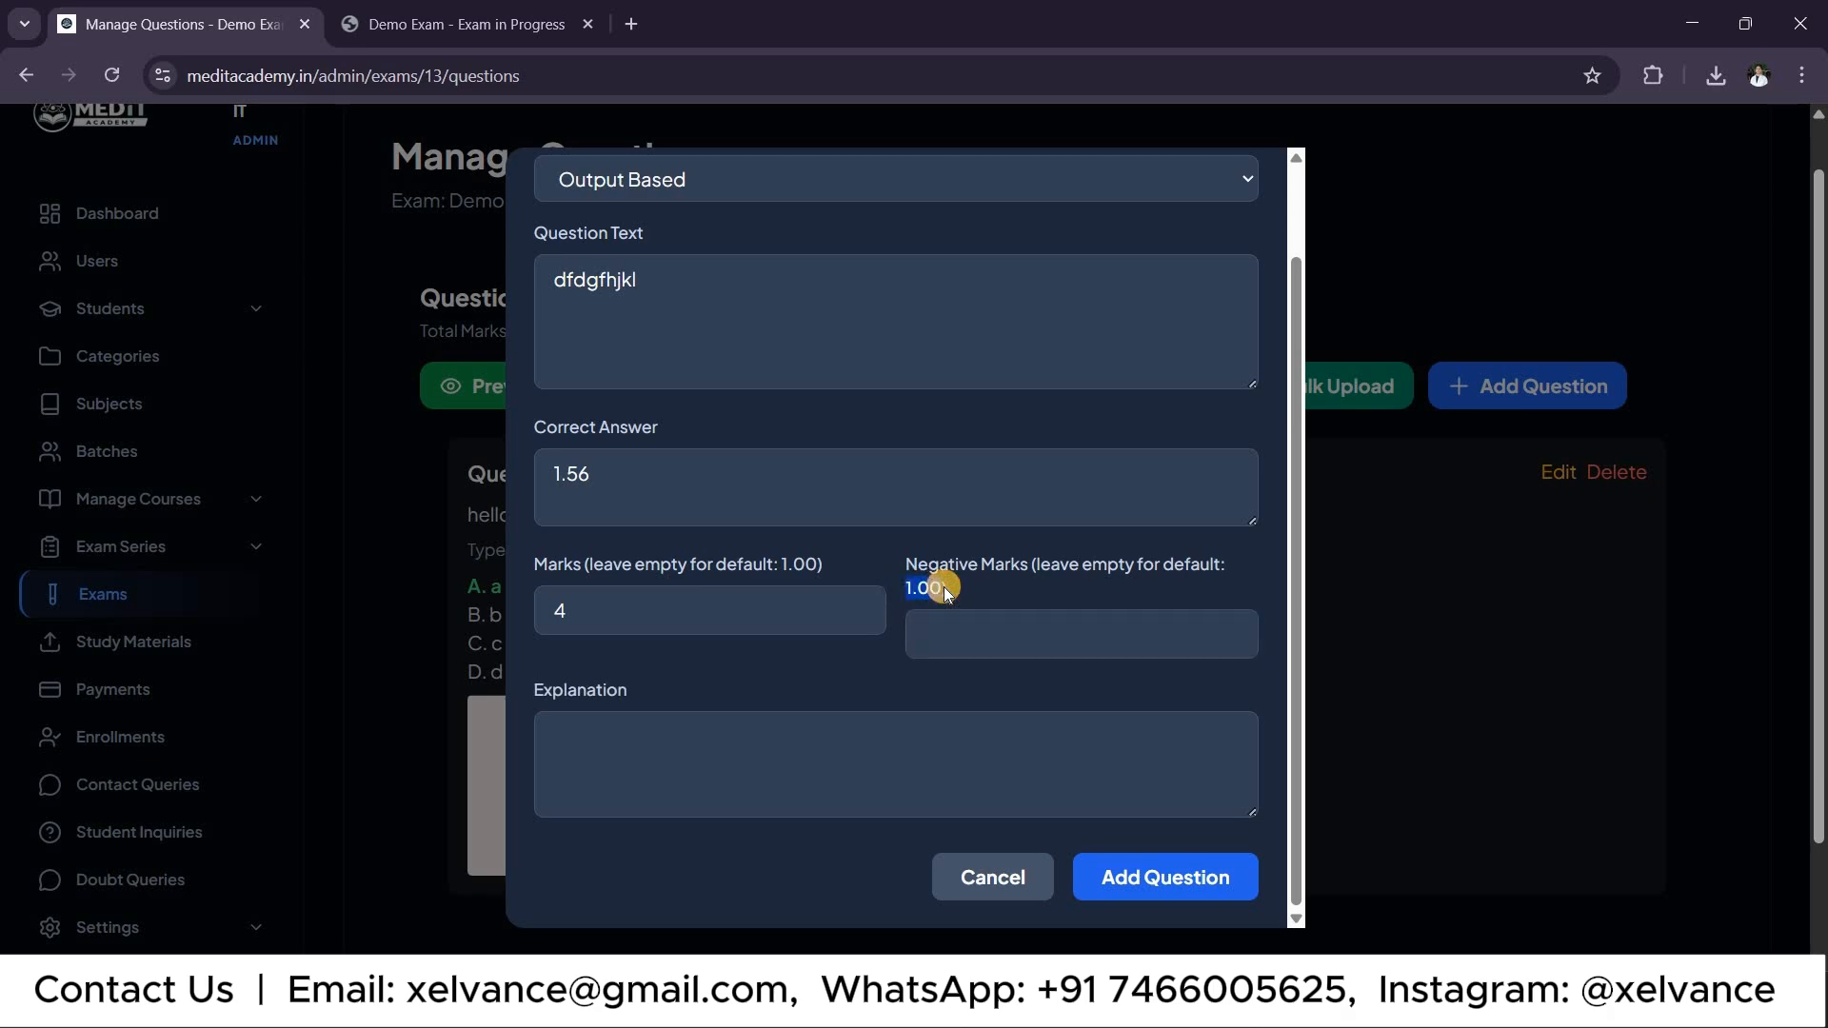
{"action": "left_click", "coordinate": [959, 611]}
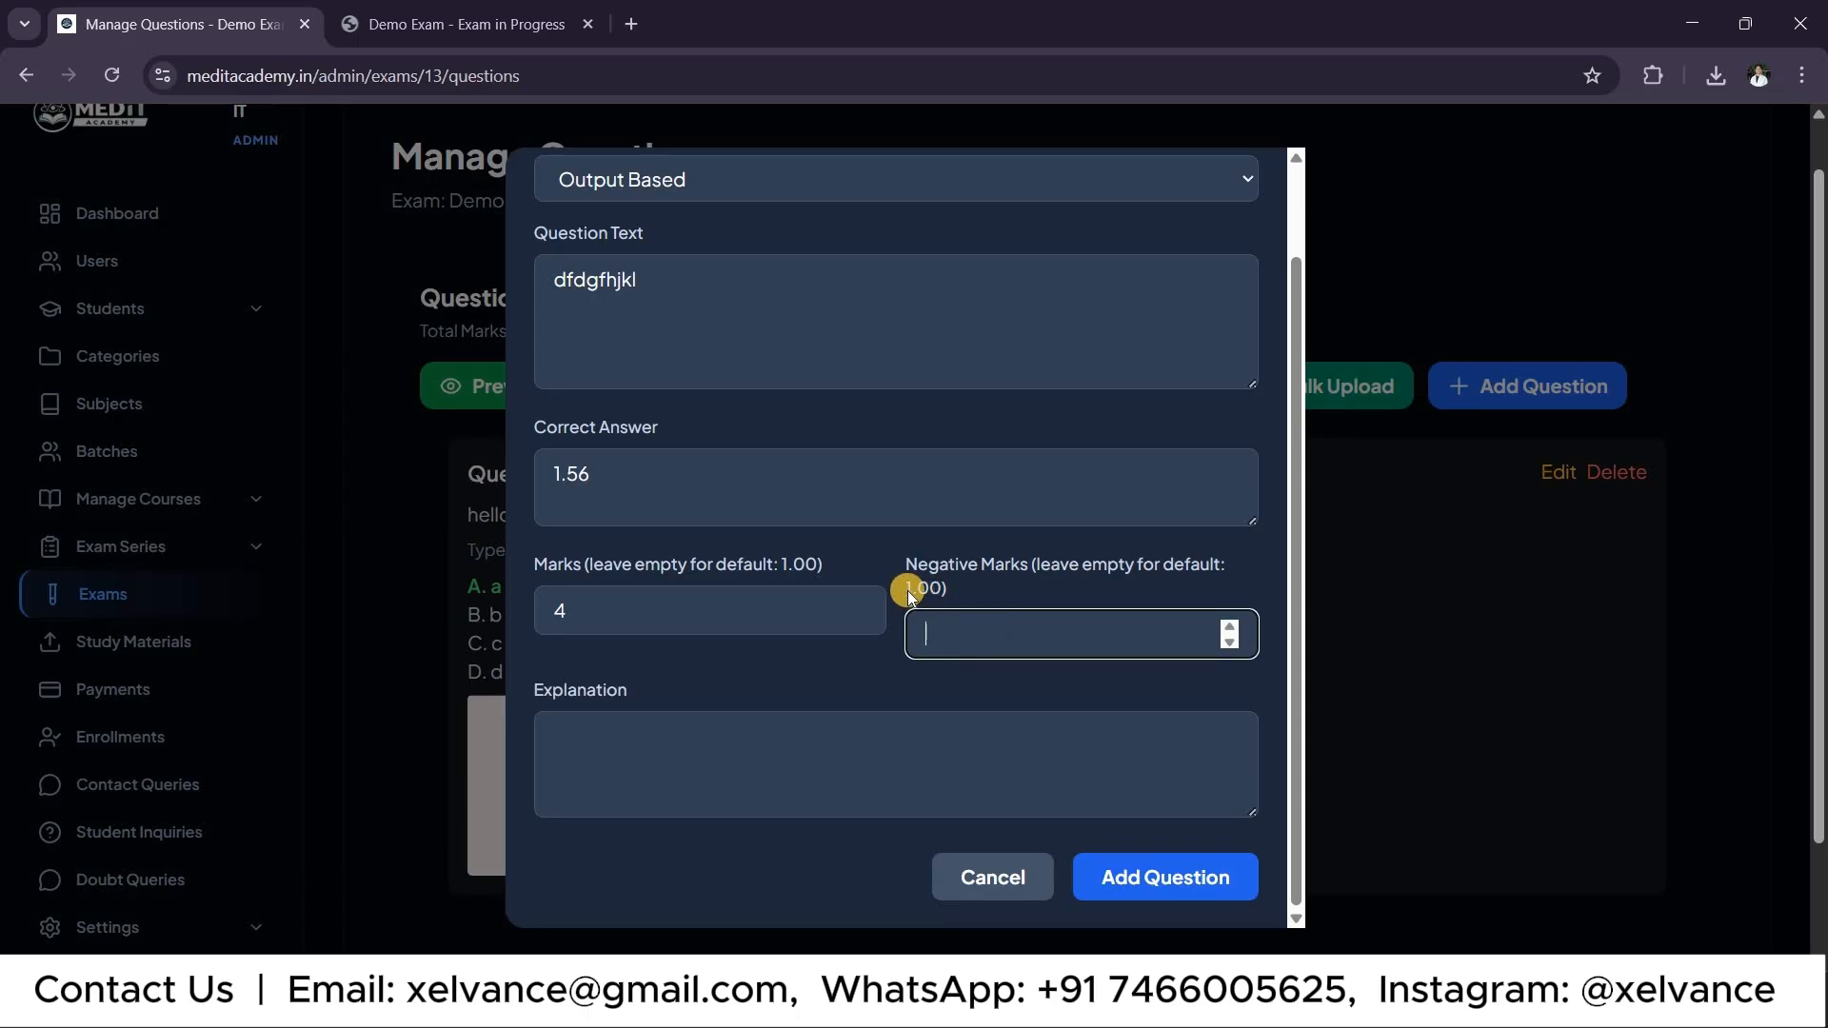
{"action": "left_click_drag", "start_coordinate": [771, 569], "coordinate": [811, 596]}
{"action": "left_click", "coordinate": [811, 596]}
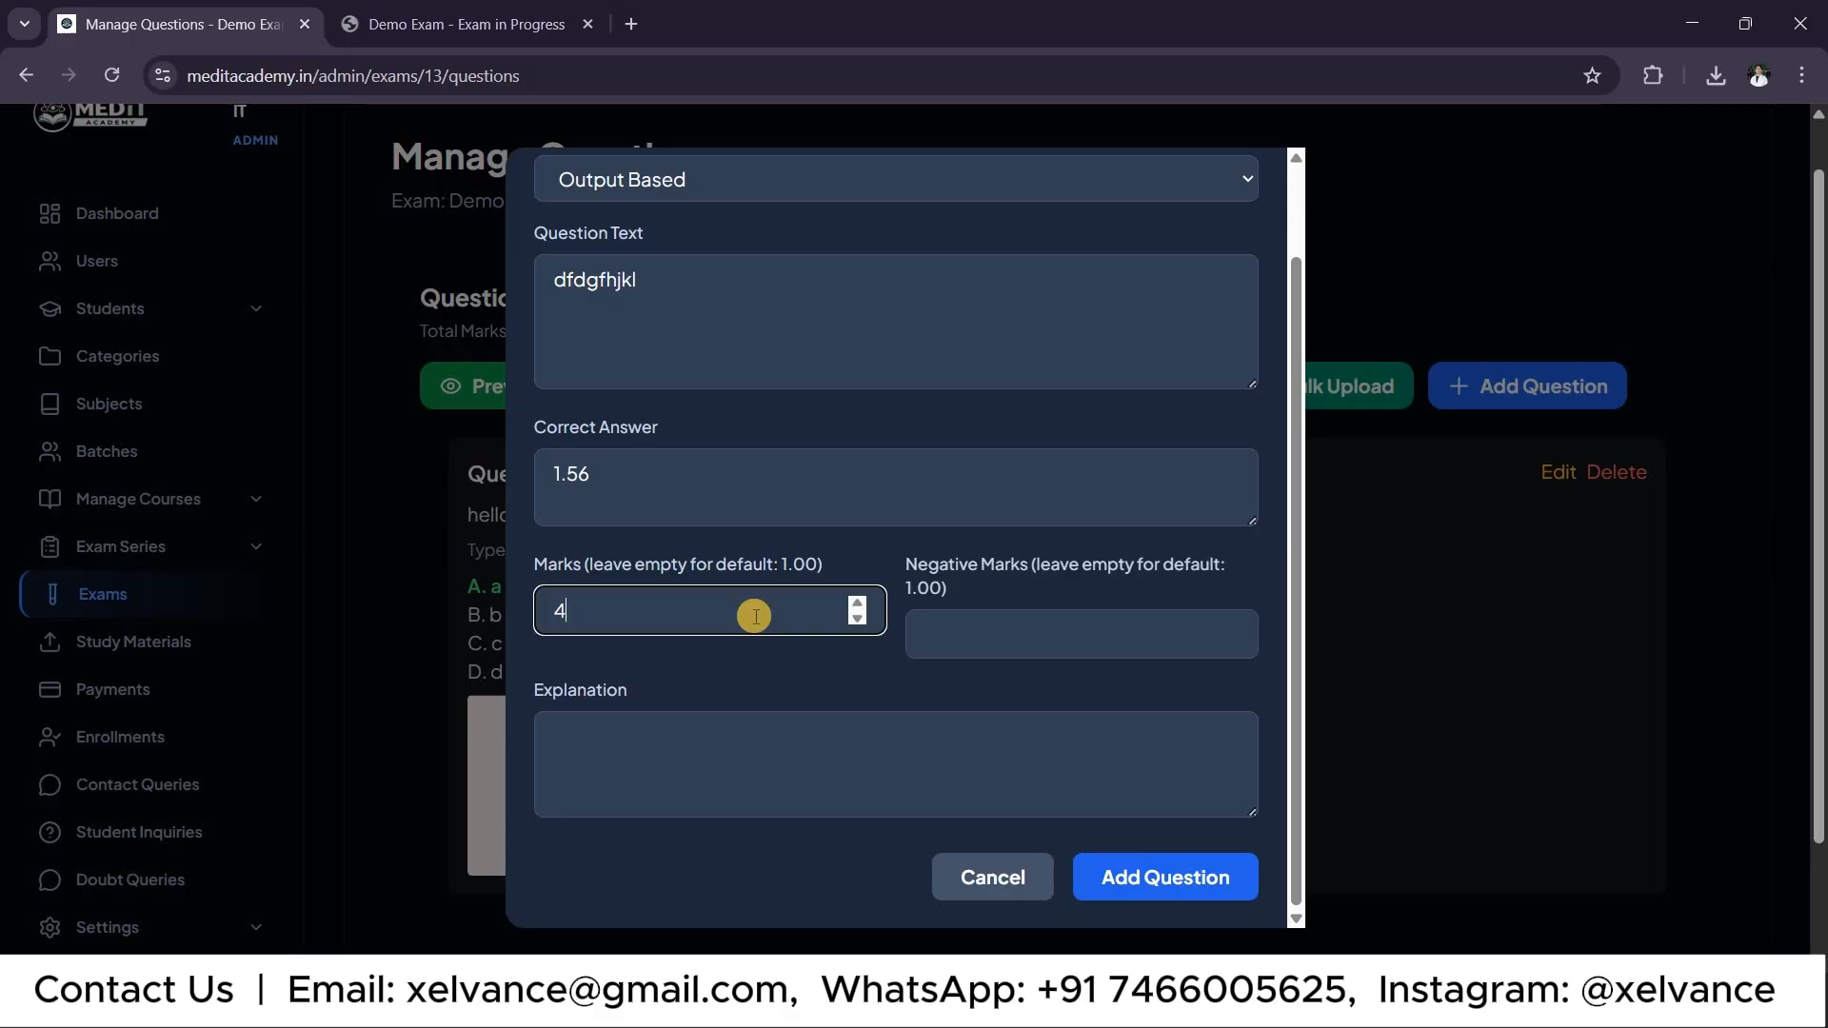
{"action": "scroll", "coordinate": [832, 755], "scroll_direction": "up", "scroll_amount": 1}
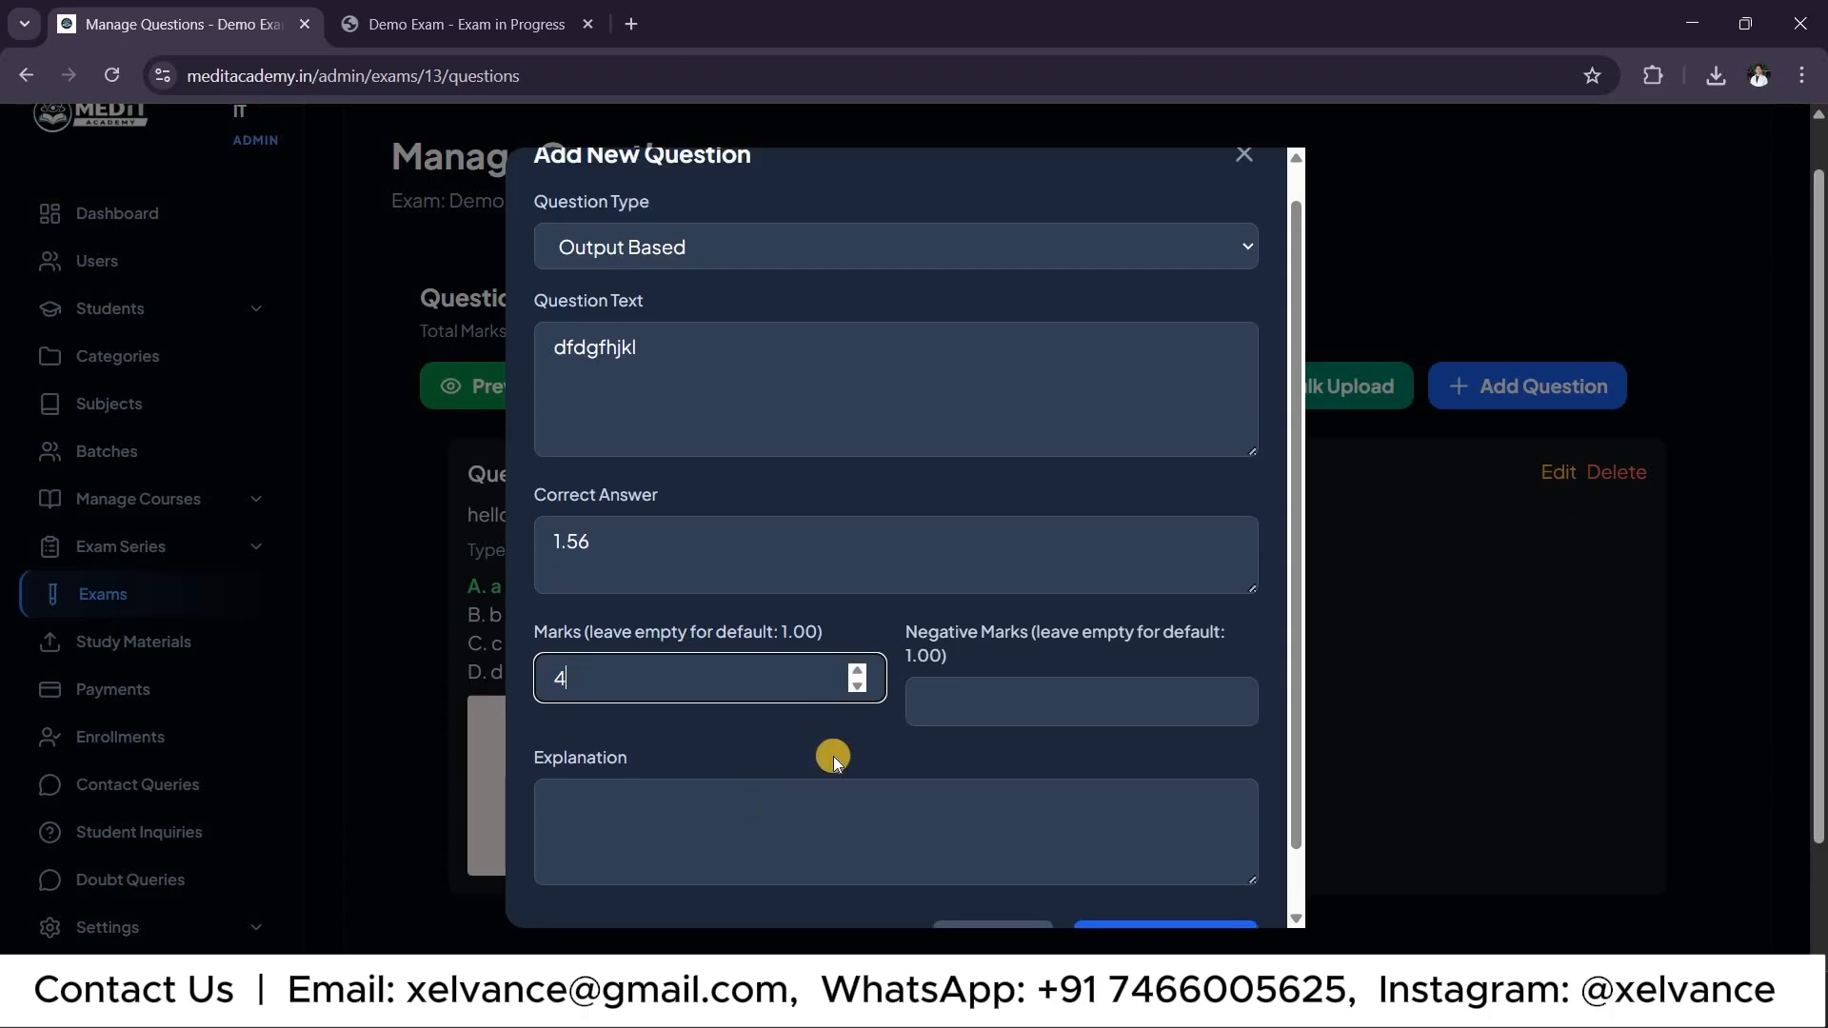
{"action": "scroll", "coordinate": [838, 761], "scroll_direction": "down", "scroll_amount": 1}
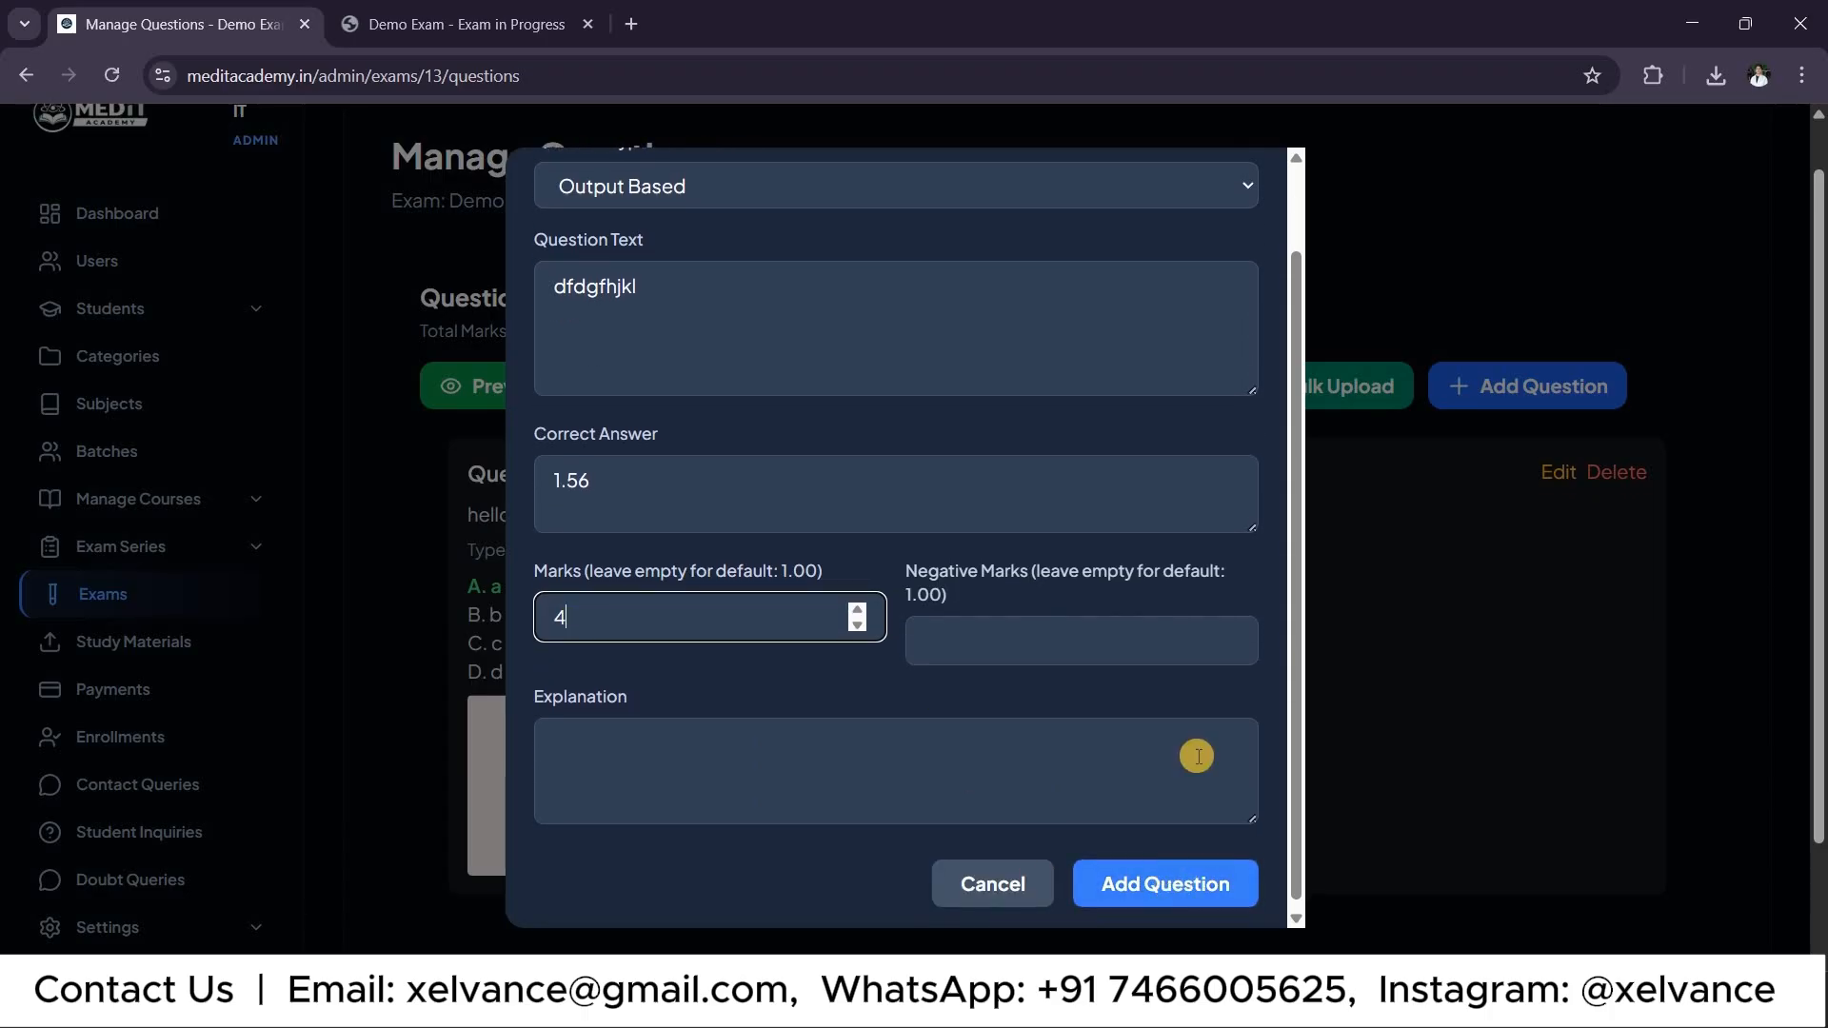
{"action": "scroll", "coordinate": [943, 572], "scroll_direction": "up", "scroll_amount": 1}
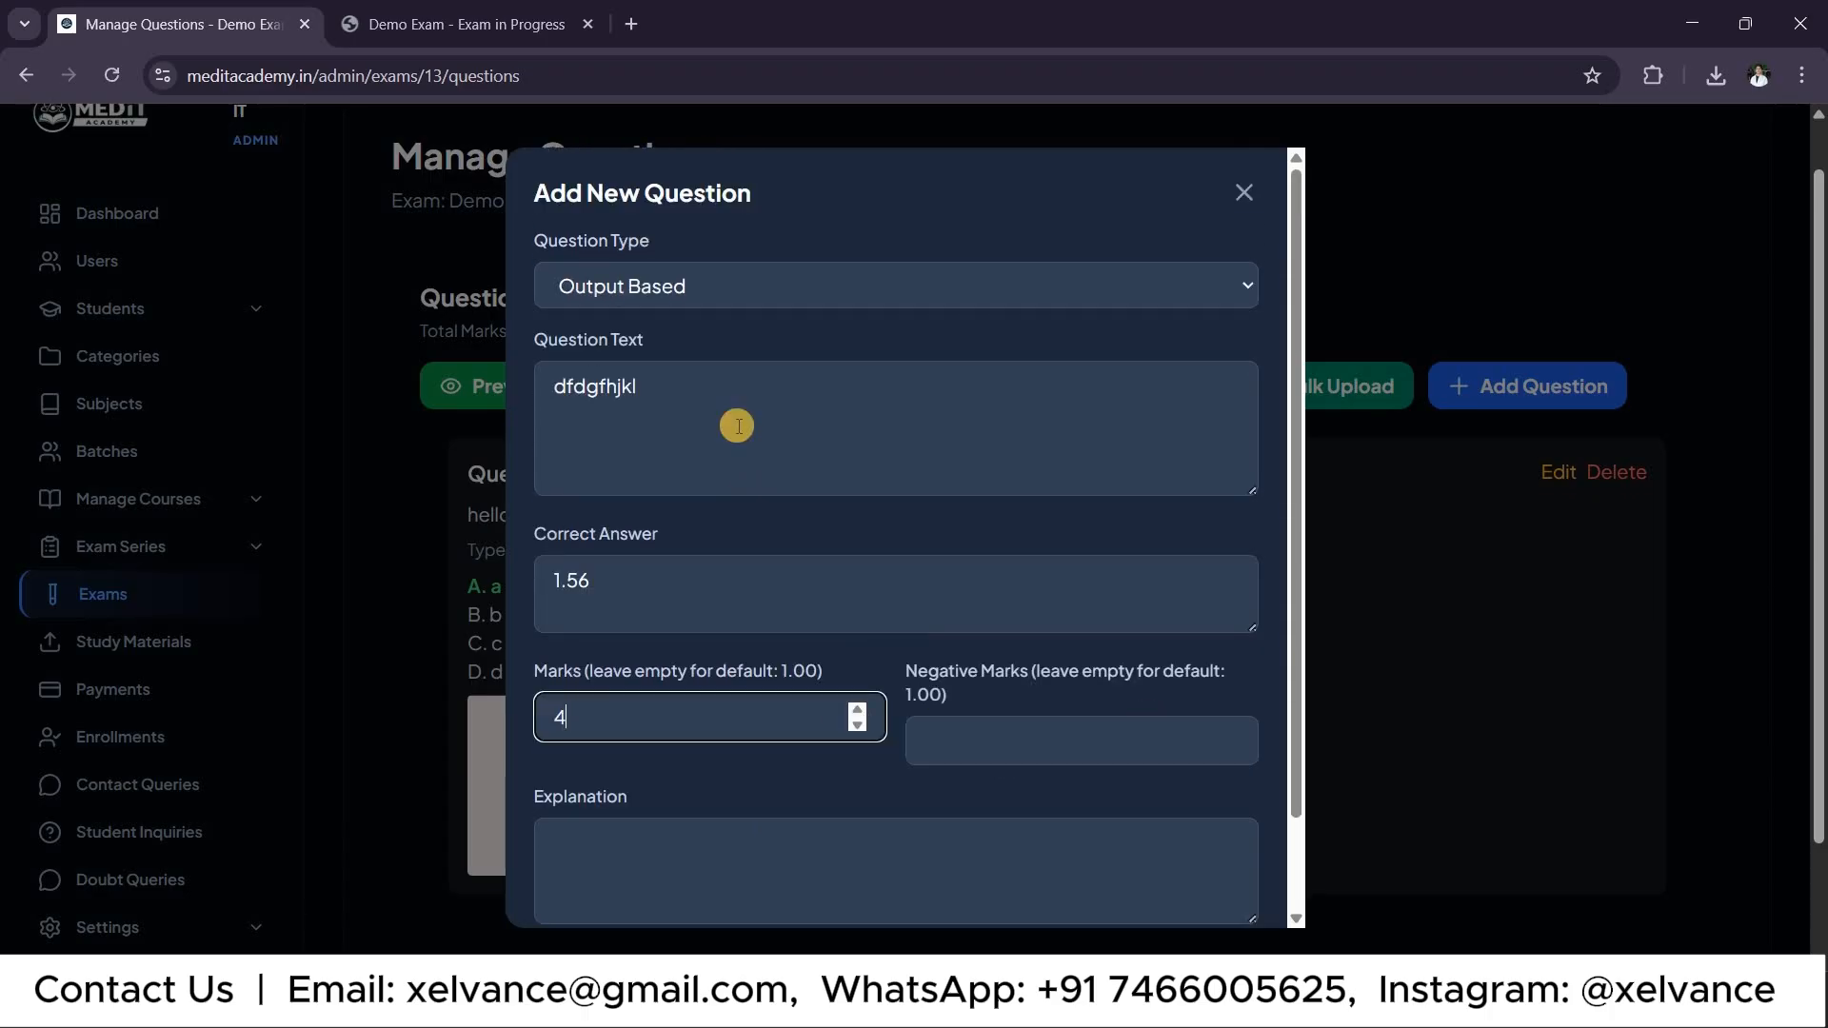
Switch the draft to Fill in the Blanks, with question text 'dfdgfhjkl ____?'.
{"action": "left_click", "coordinate": [847, 286]}
{"action": "left_click", "coordinate": [677, 395]}
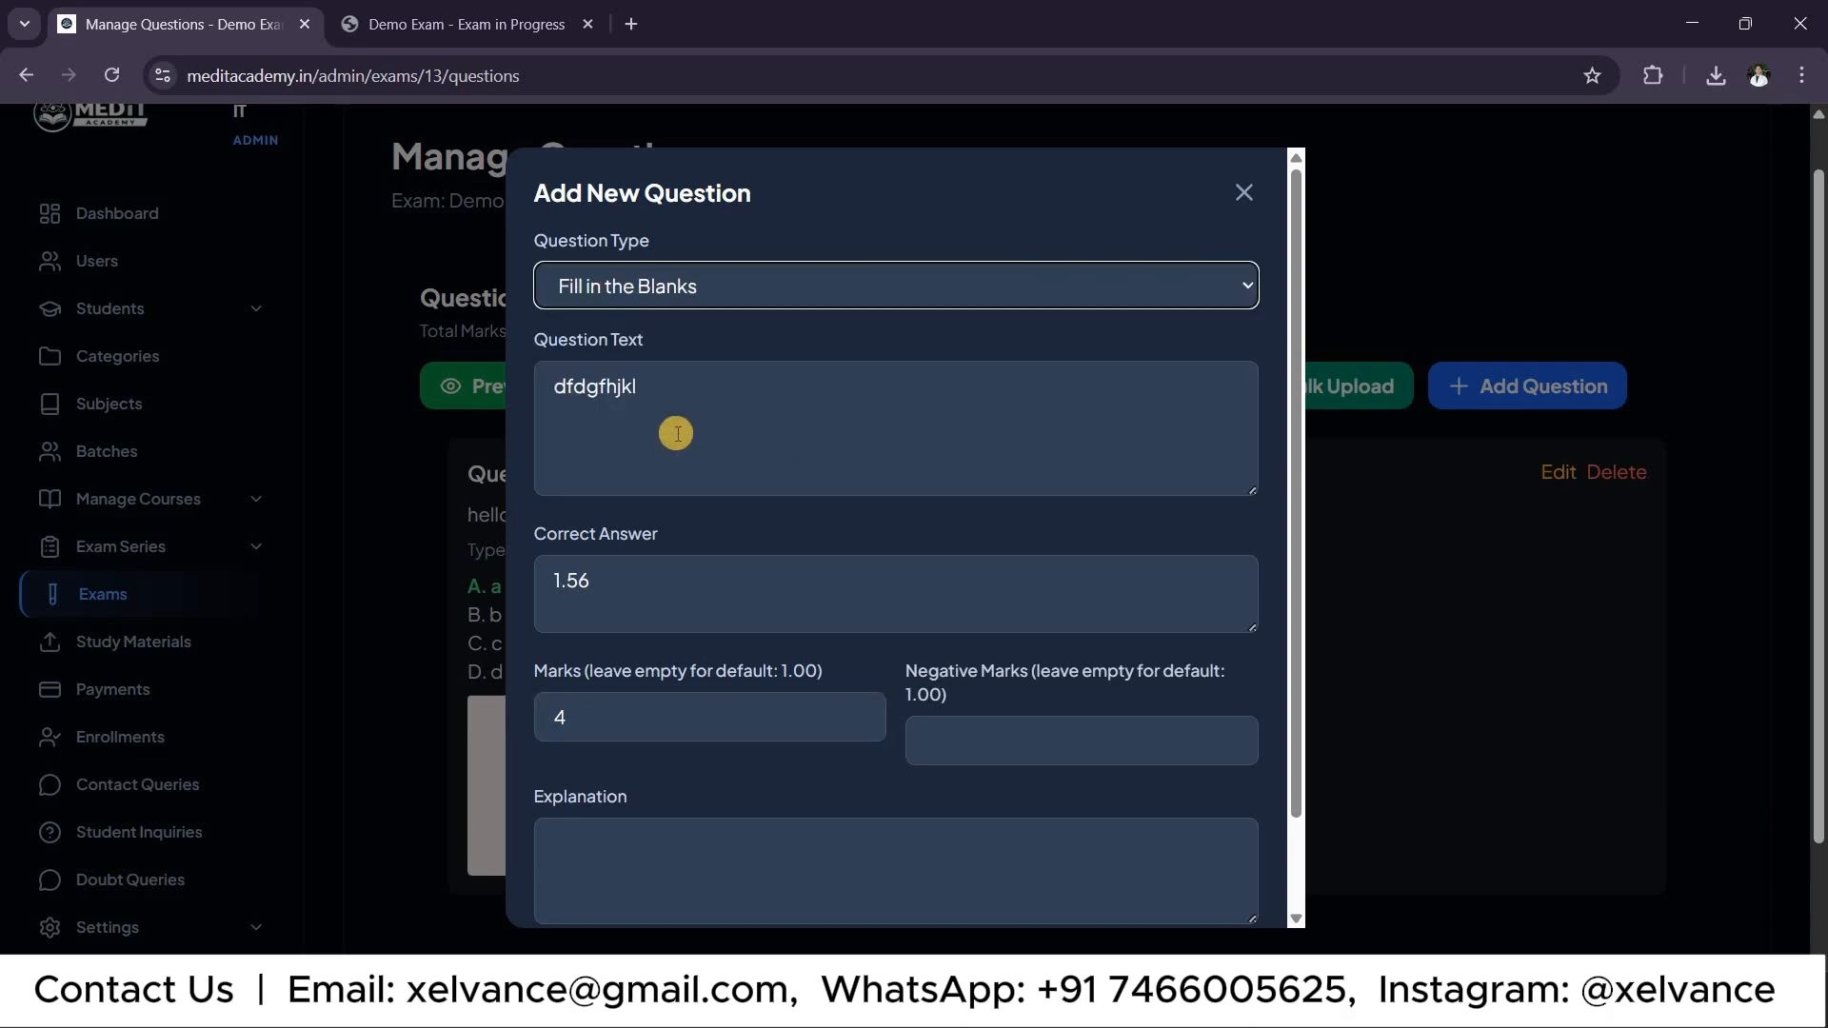
{"action": "scroll", "coordinate": [723, 371], "scroll_direction": "down", "scroll_amount": 1}
{"action": "scroll", "coordinate": [800, 286], "scroll_direction": "up", "scroll_amount": 1}
{"action": "left_click", "coordinate": [742, 373]}
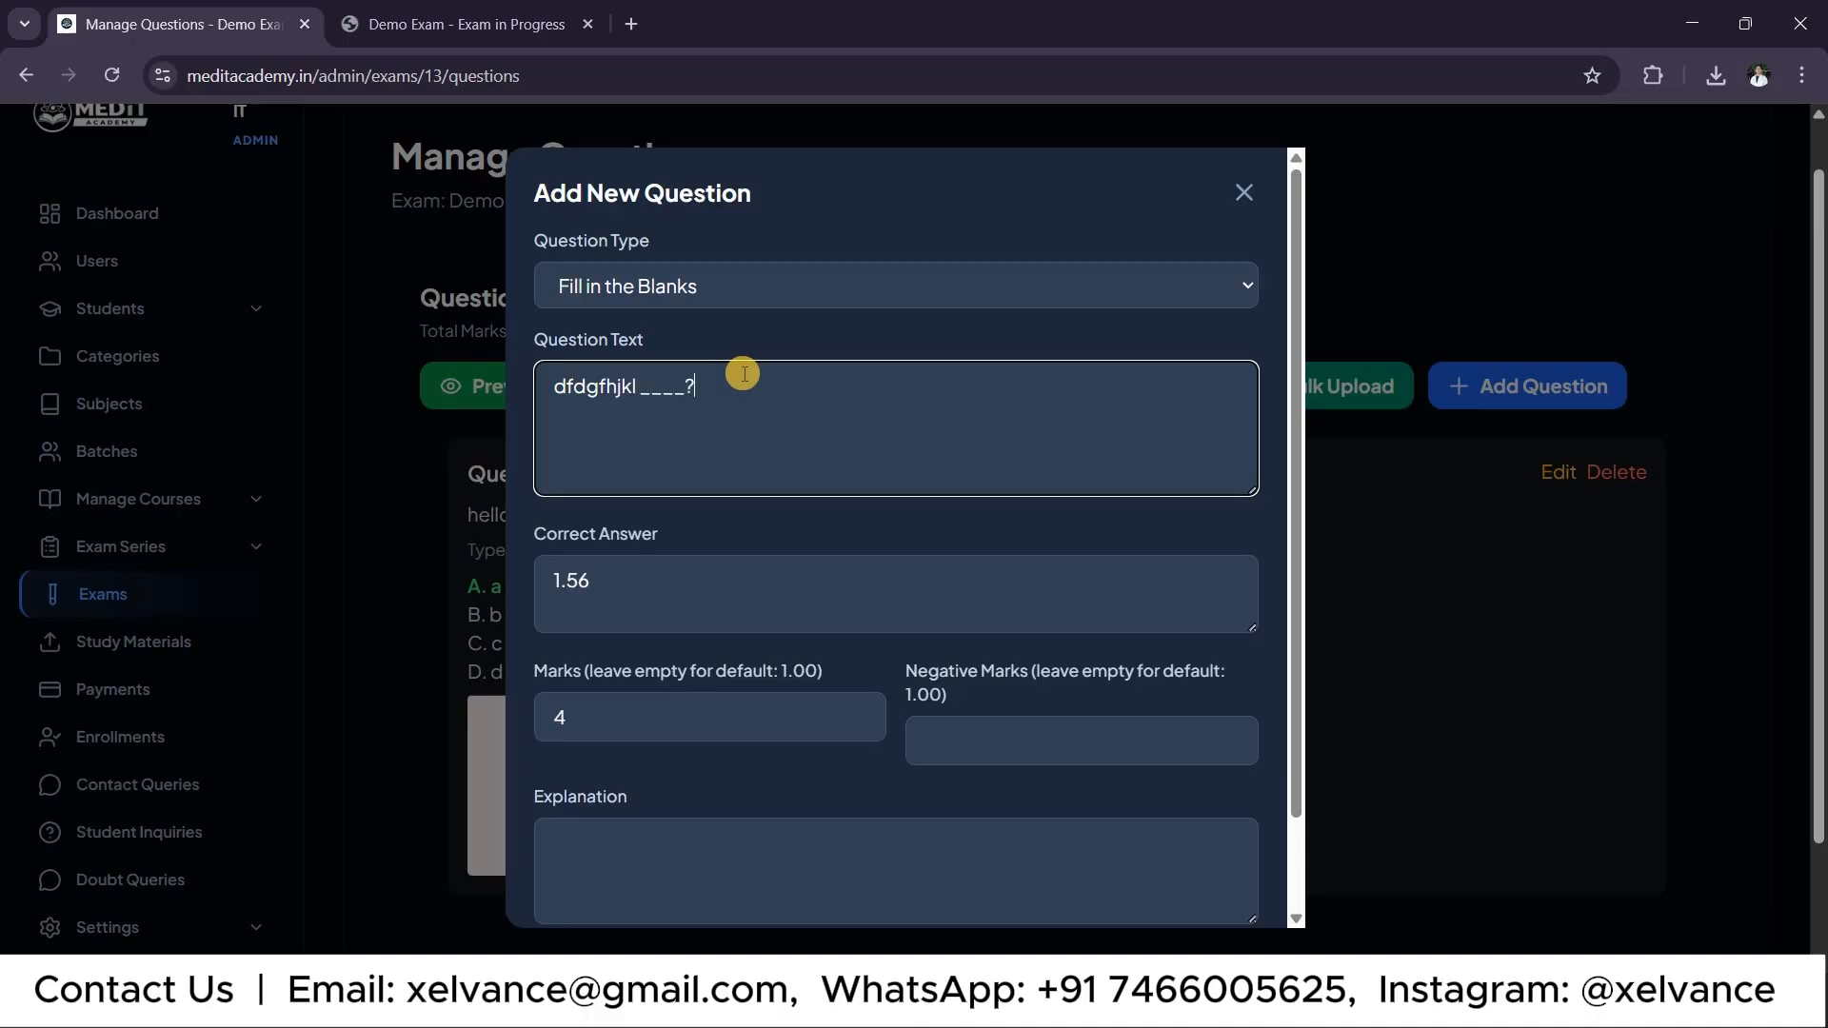
{"action": "left_click", "coordinate": [635, 609]}
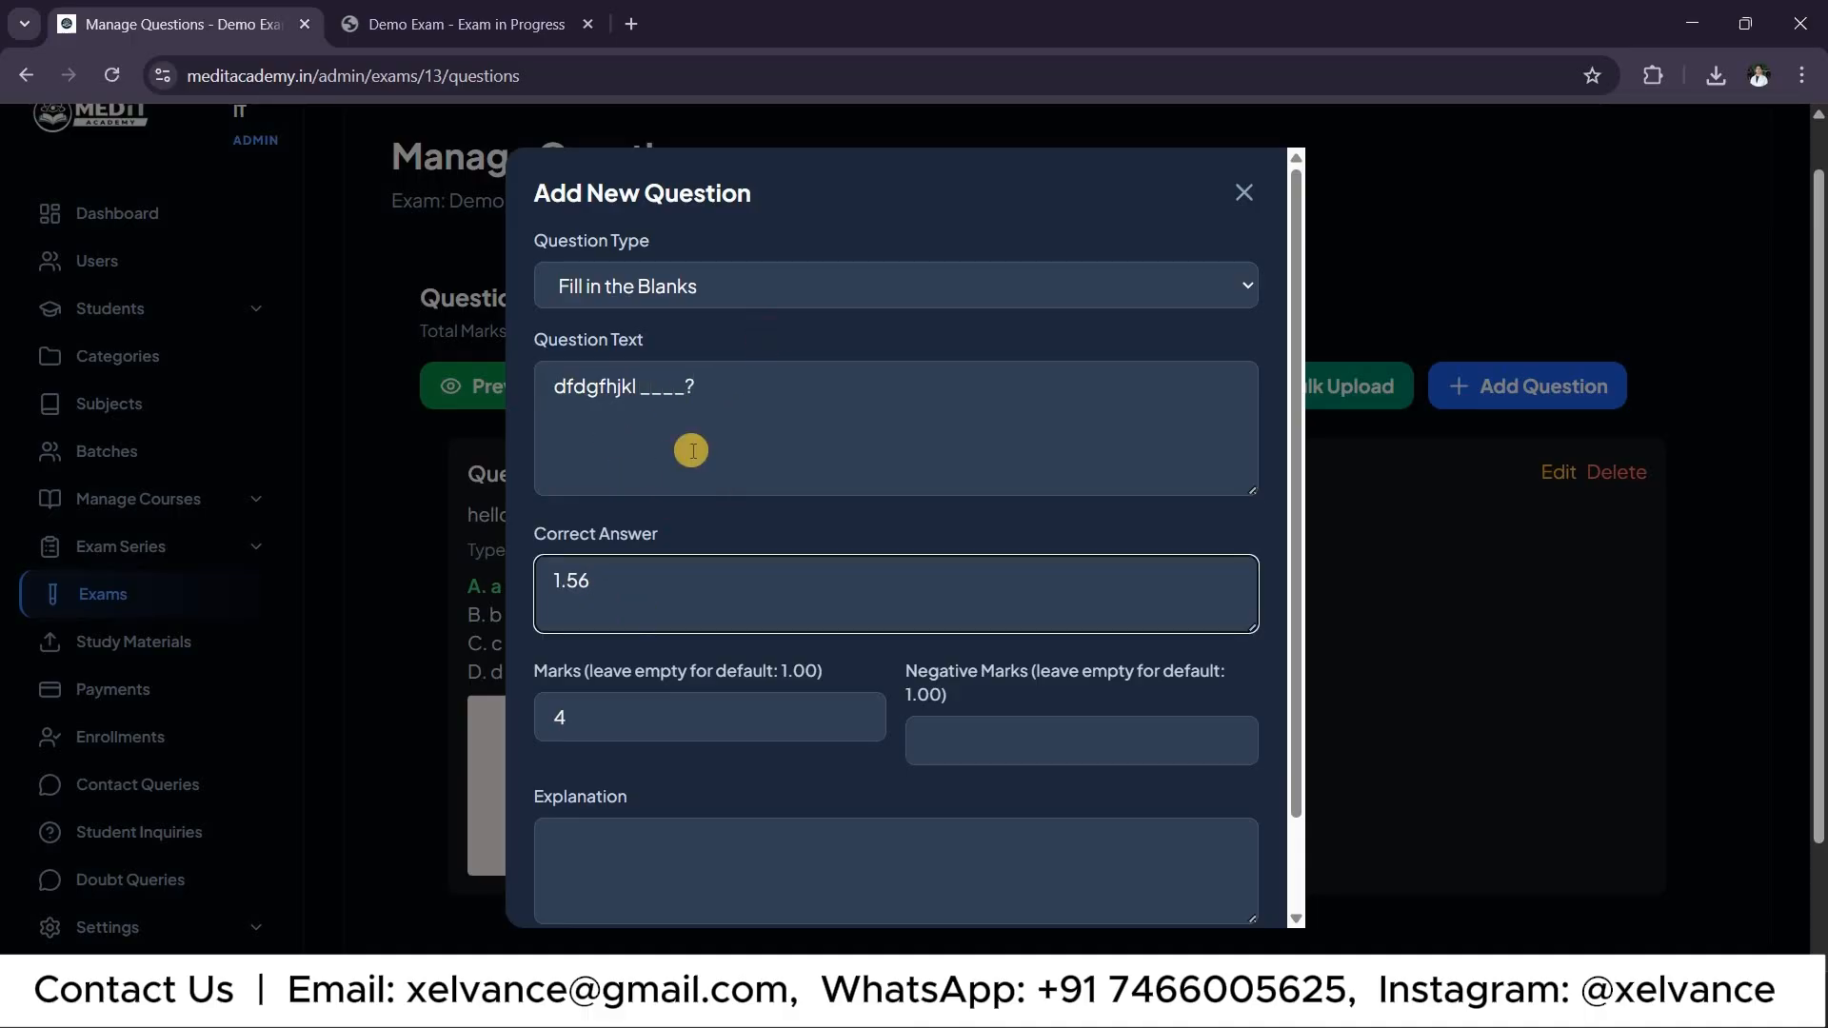
{"action": "left_click", "coordinate": [699, 282]}
{"action": "left_click", "coordinate": [672, 360]}
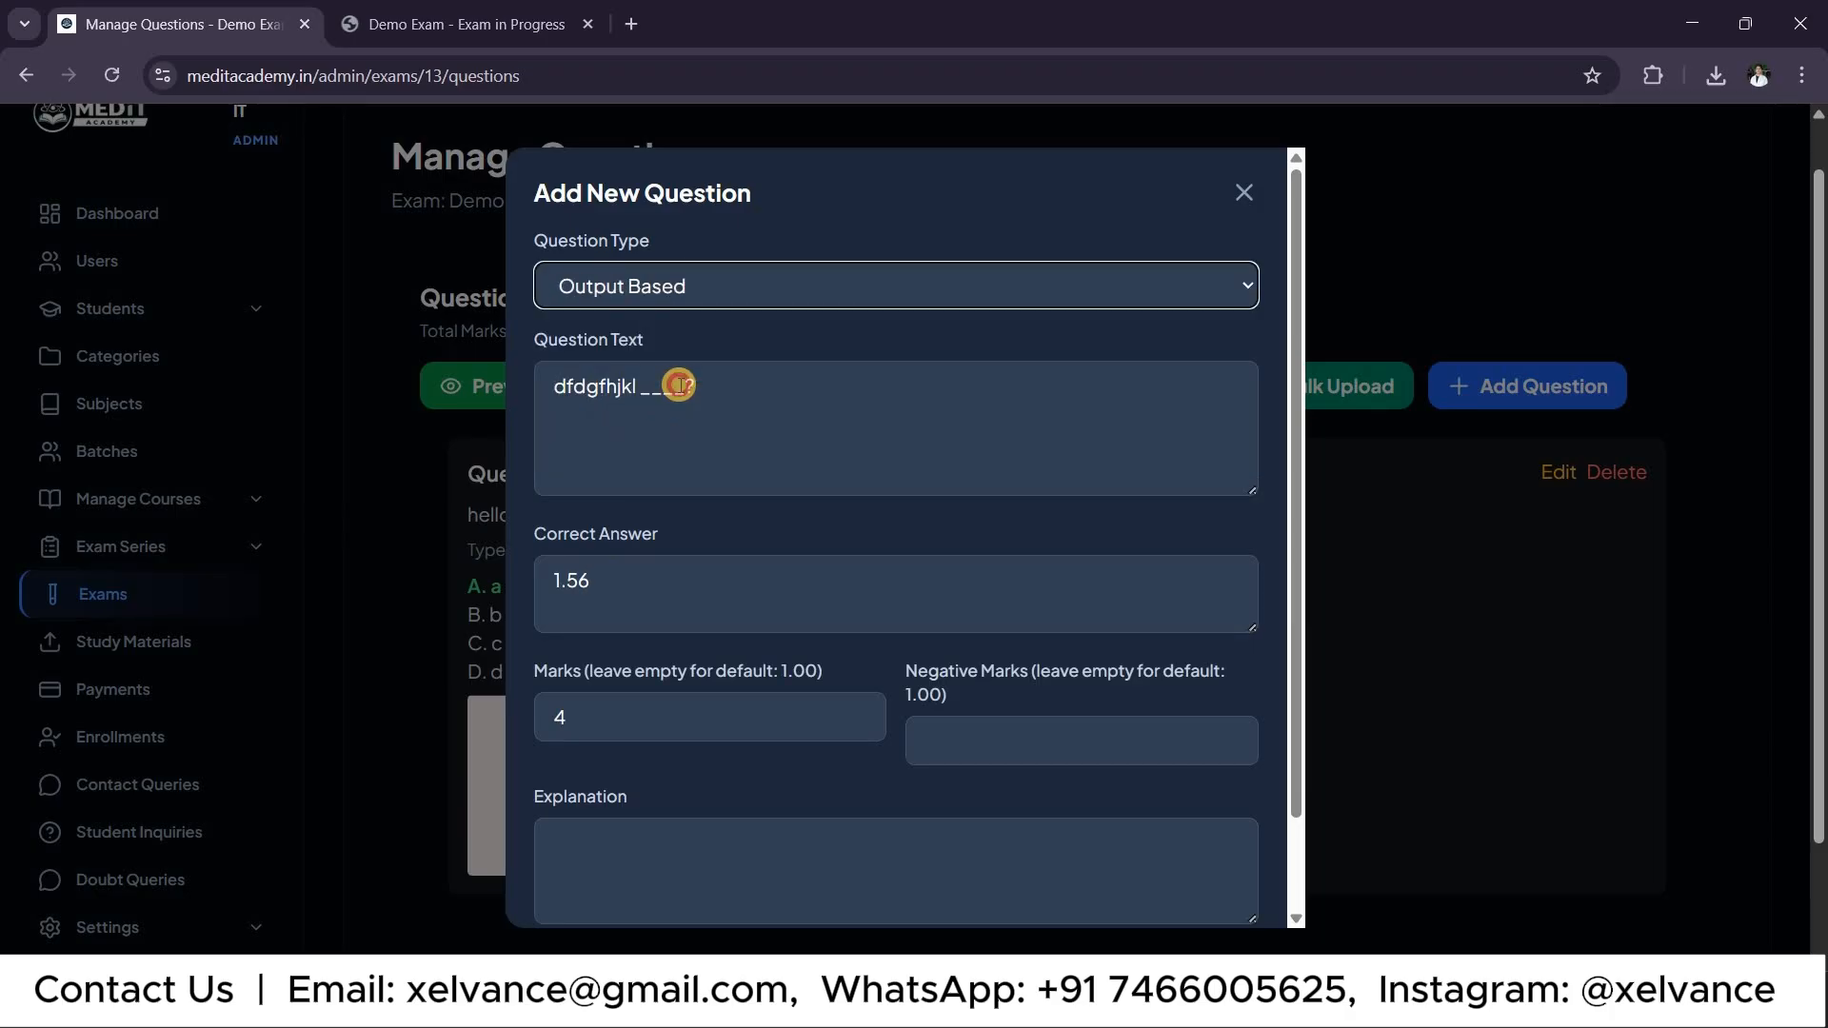
{"action": "left_click", "coordinate": [678, 384]}
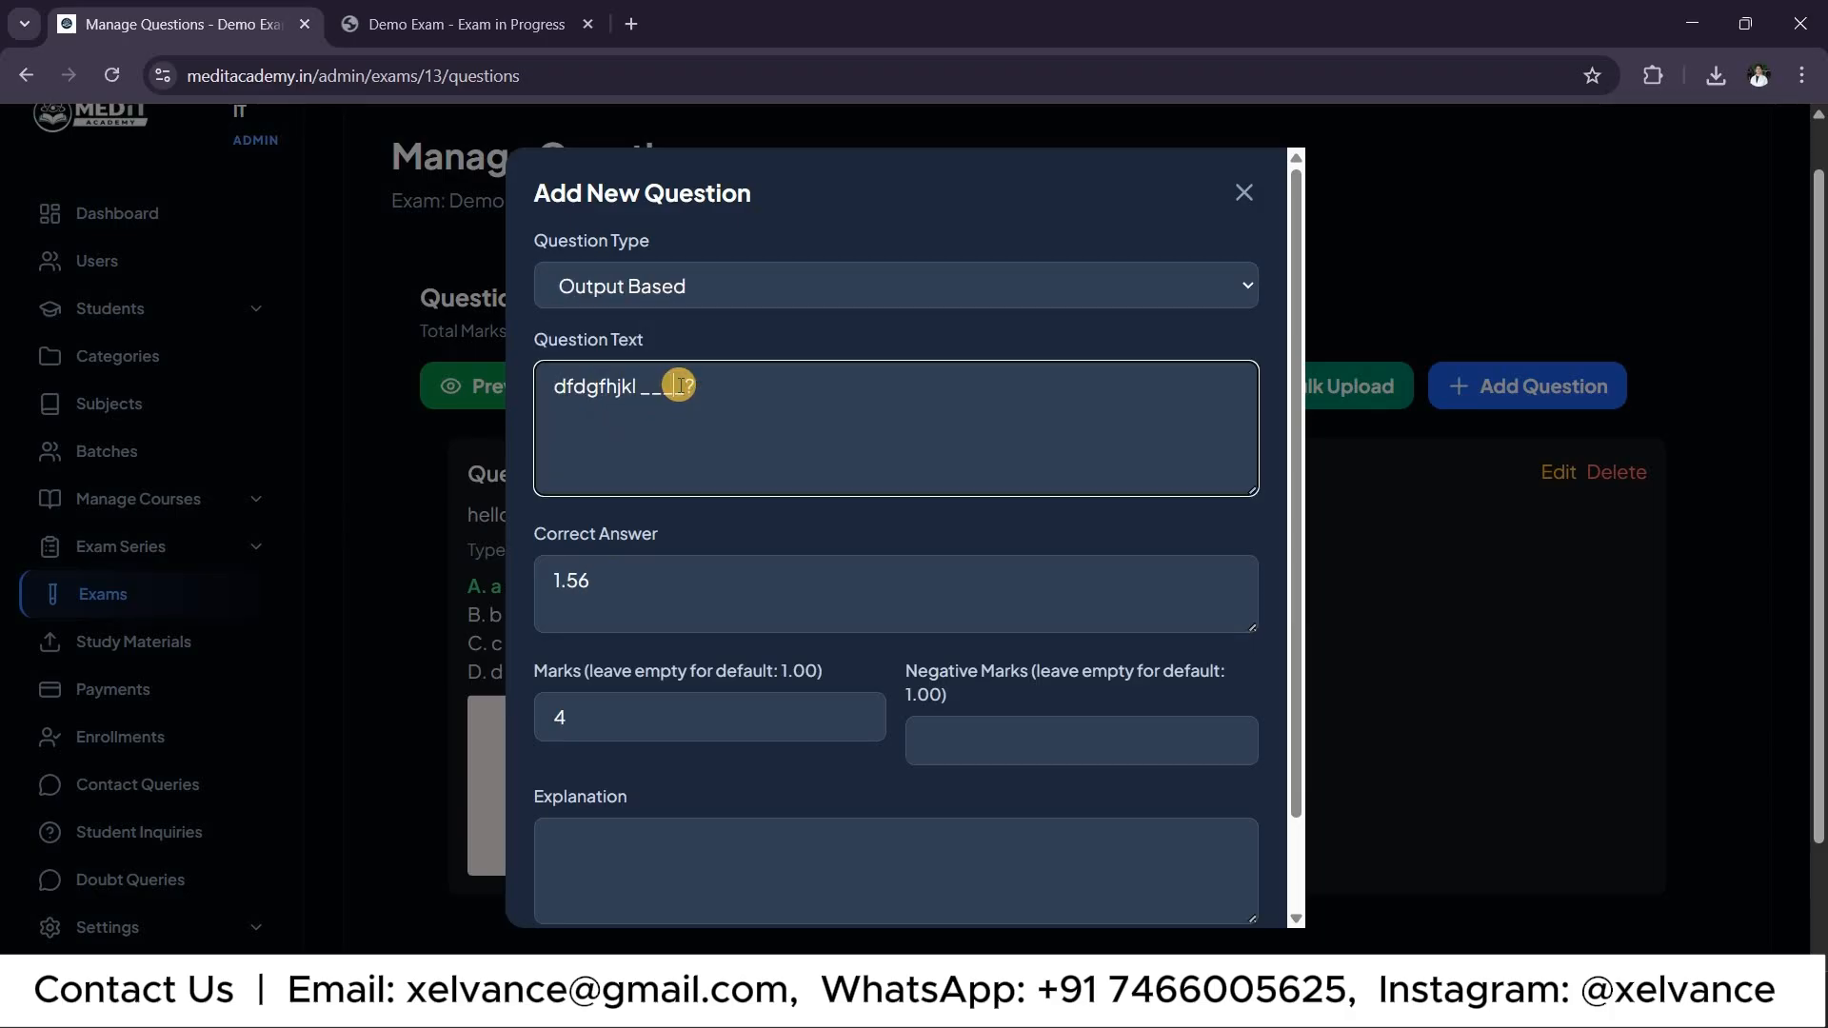
{"action": "left_click", "coordinate": [694, 289]}
{"action": "left_click", "coordinate": [653, 390]}
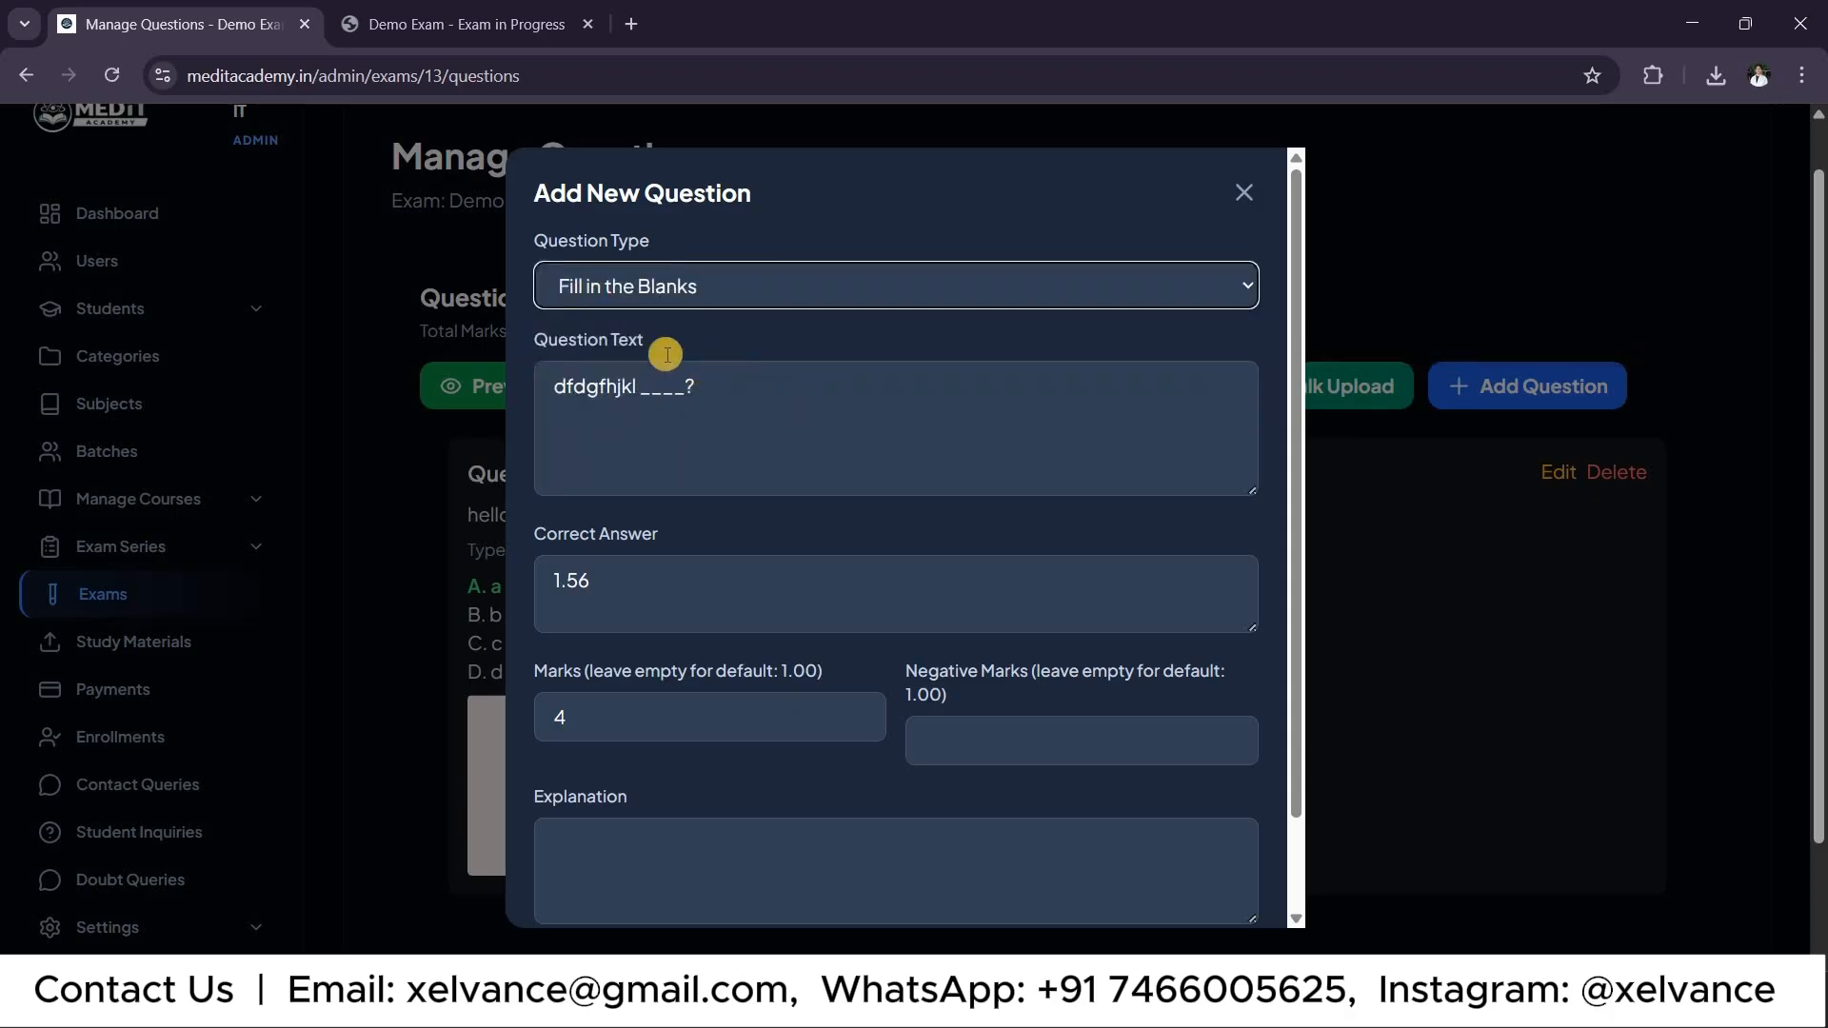
{"action": "left_click", "coordinate": [742, 281]}
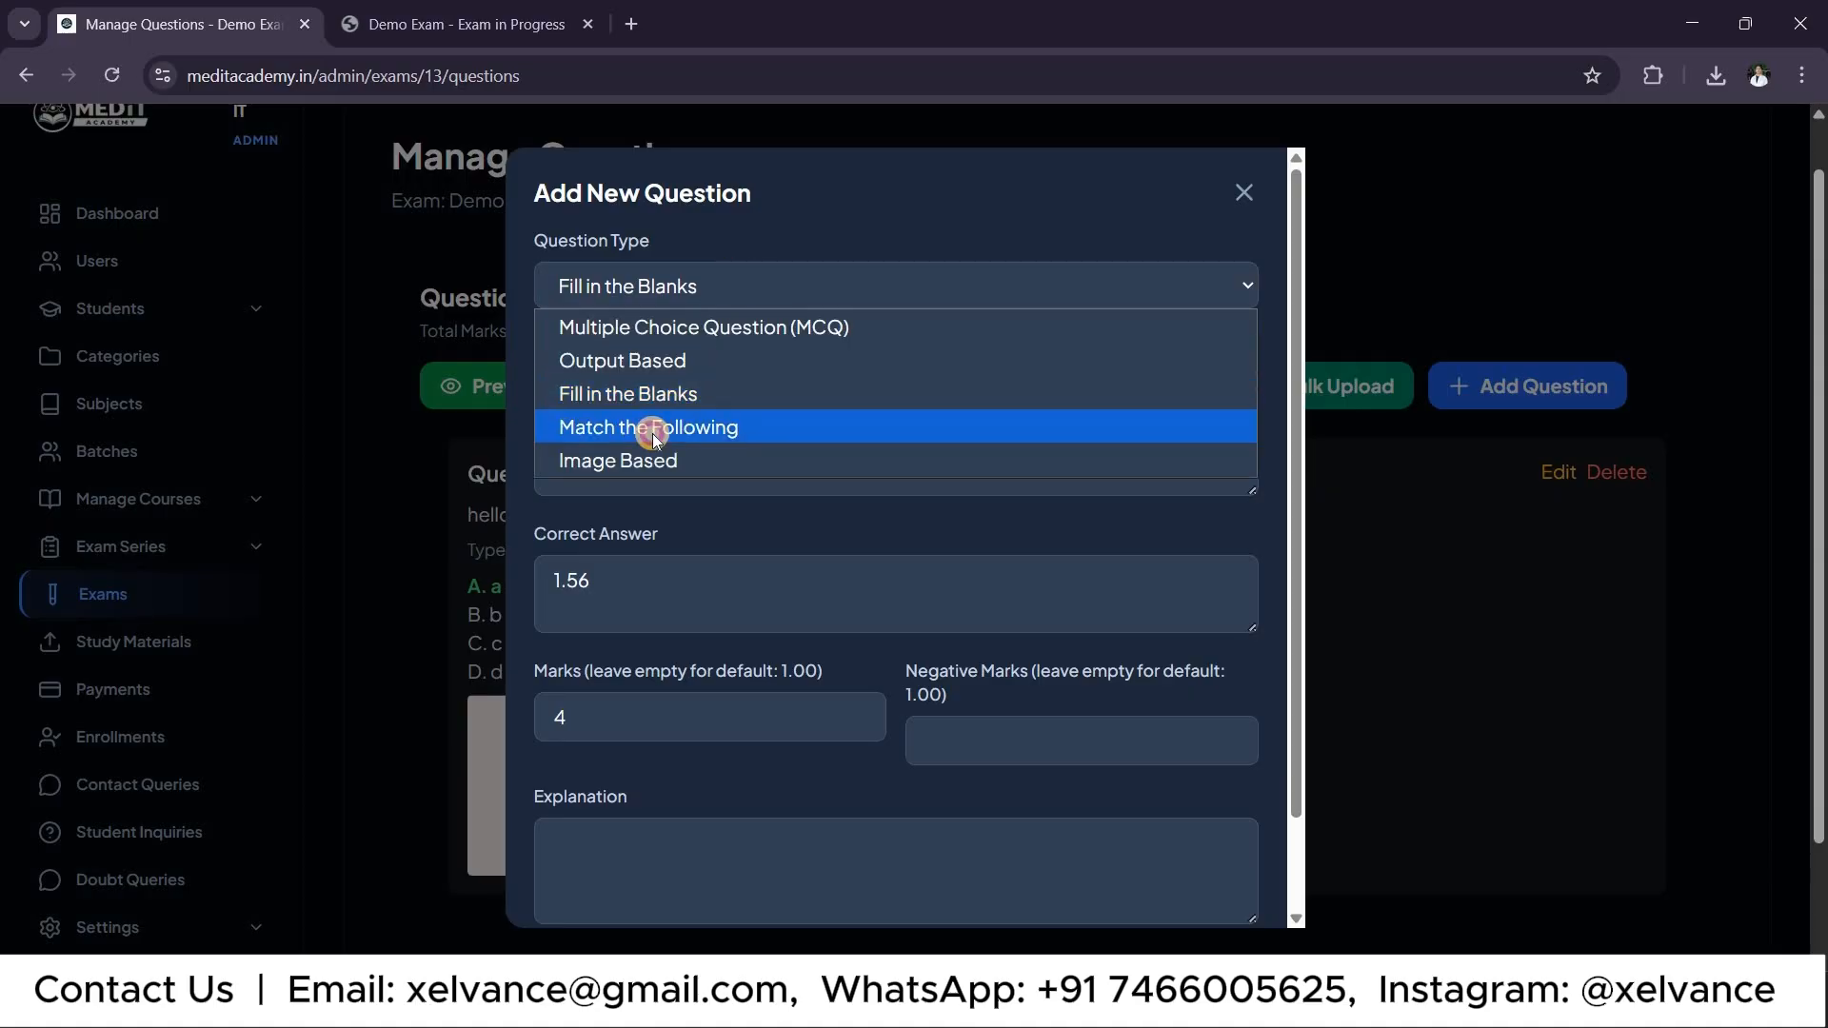
Make the question Match the Following with text 'match the following'.
{"action": "left_click", "coordinate": [653, 432]}
{"action": "left_click", "coordinate": [731, 391]}
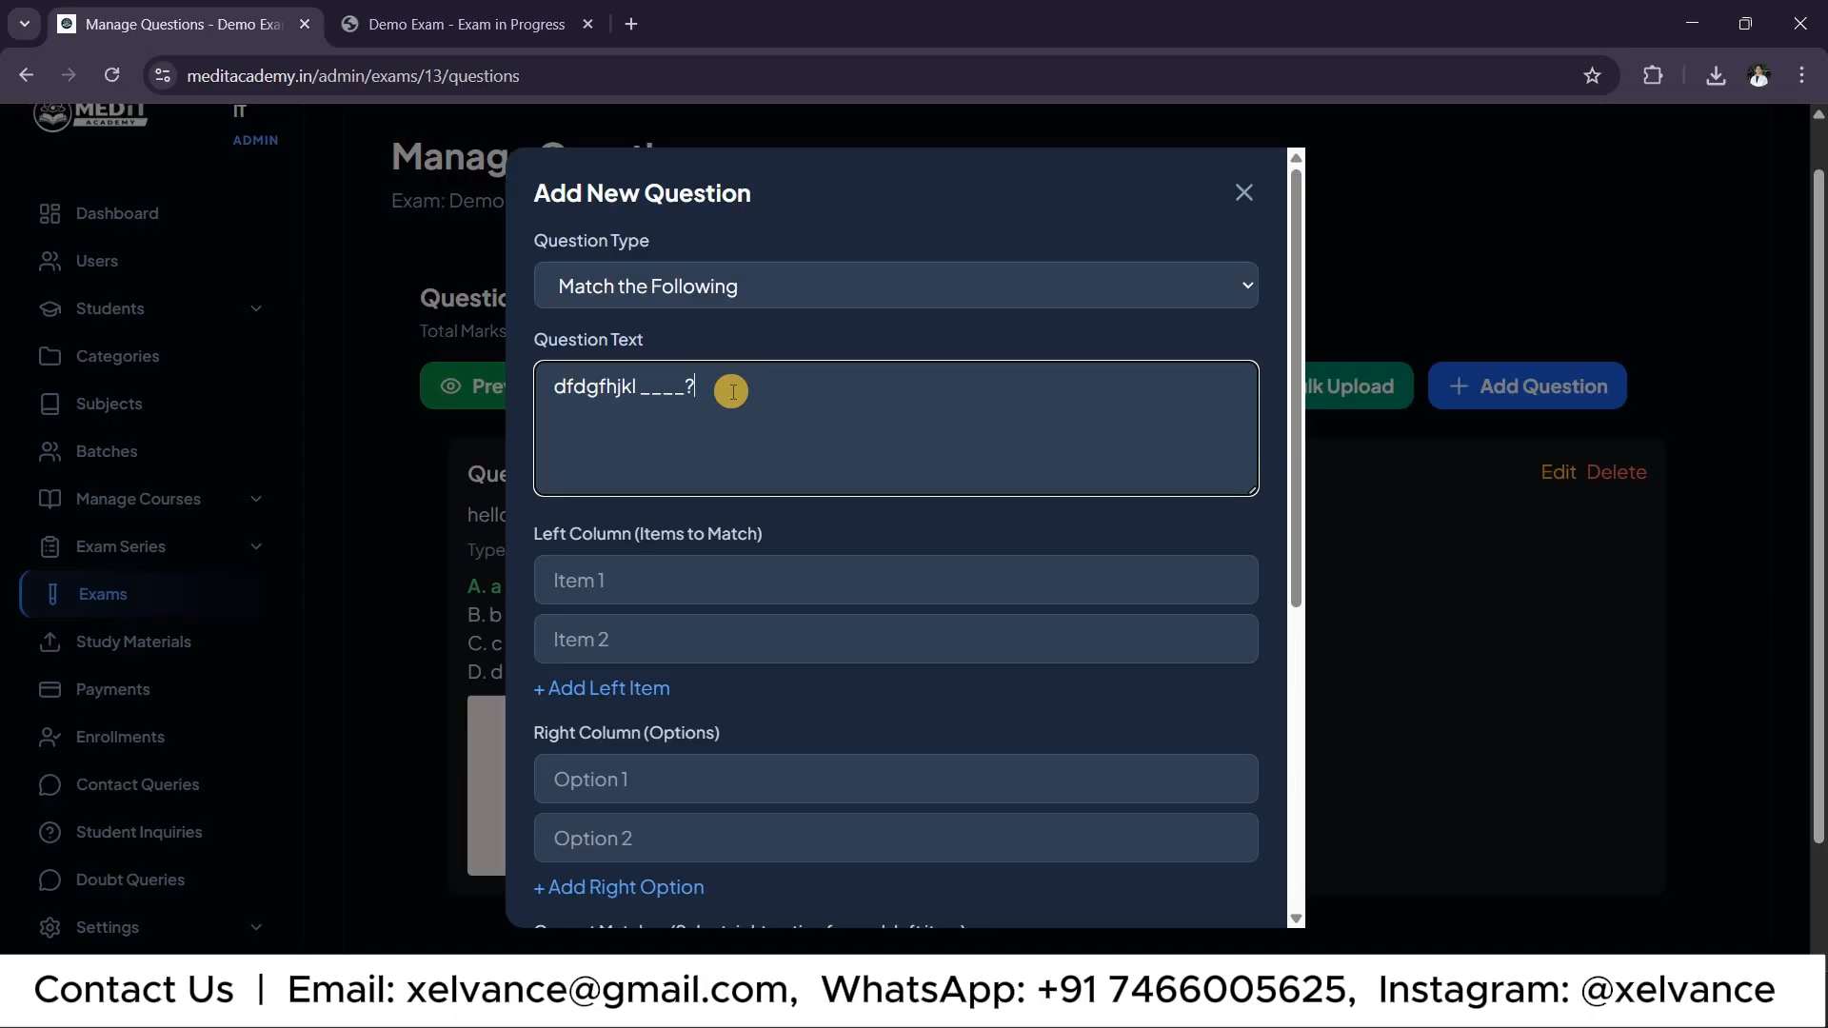
{"action": "type", "text": "match the following"}
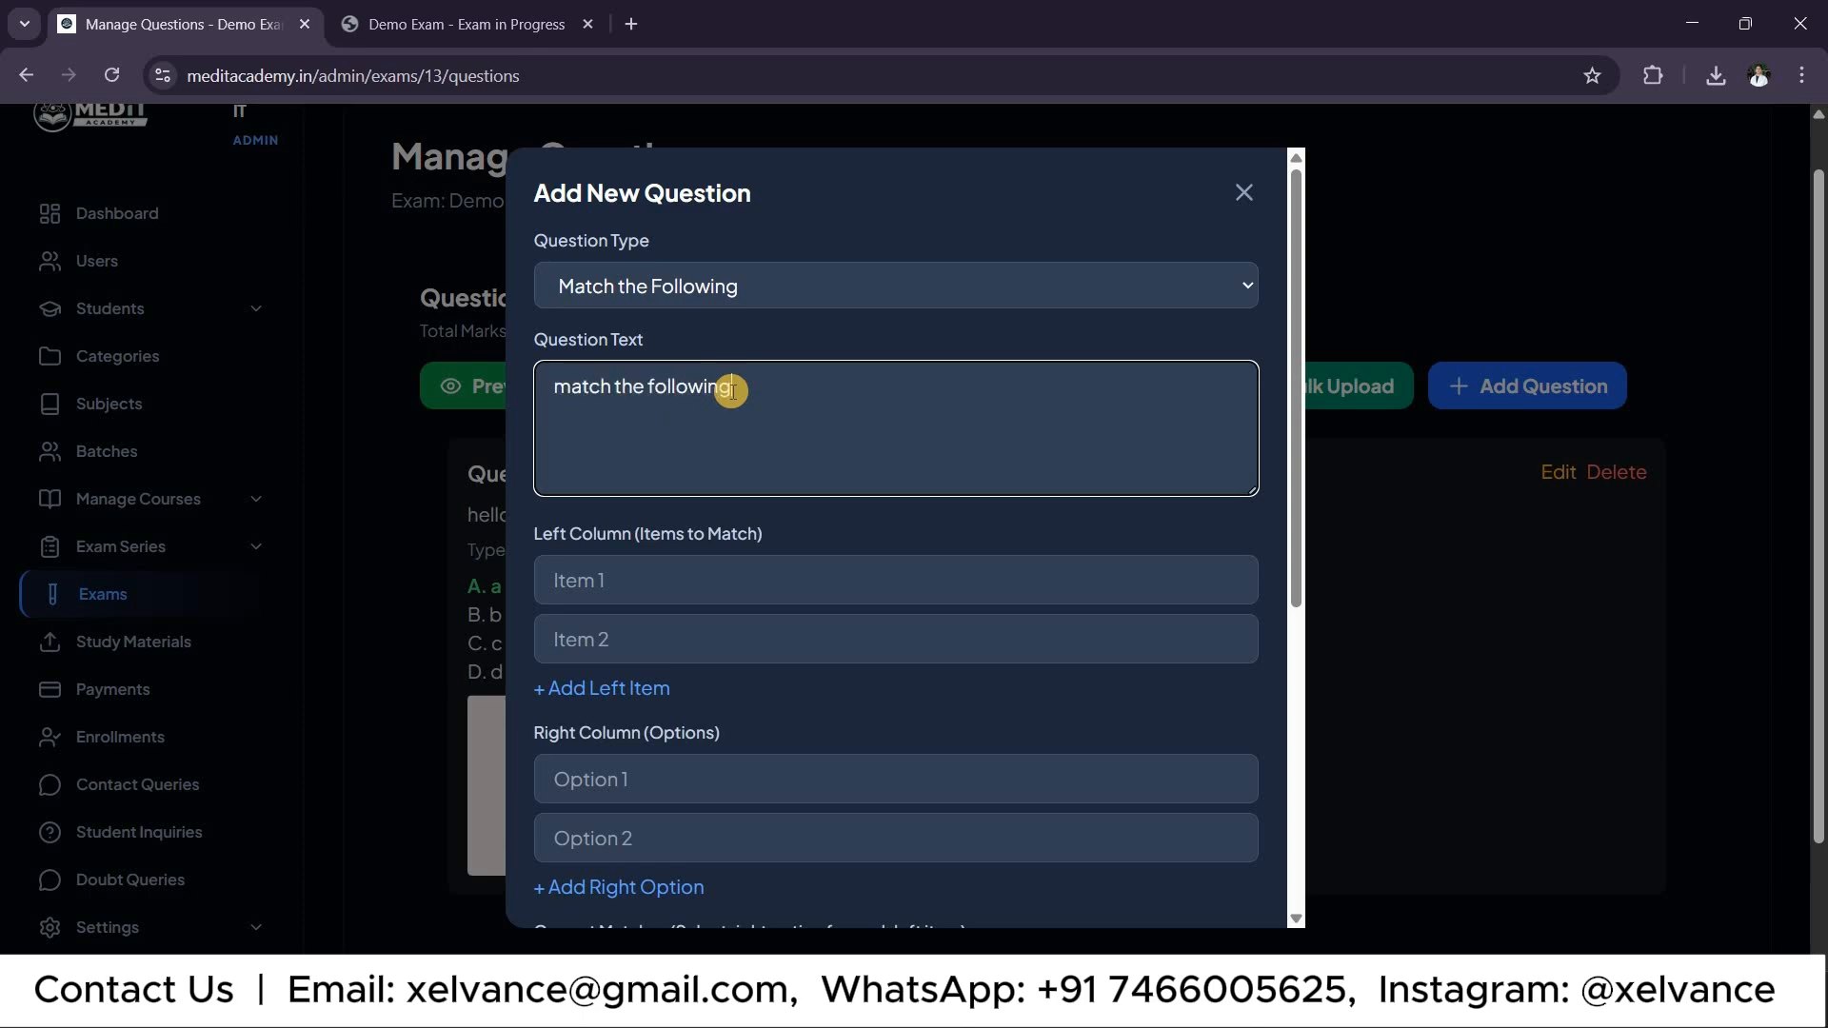
Fill the left column with items one, two and three.
{"action": "key", "text": "Tab"}
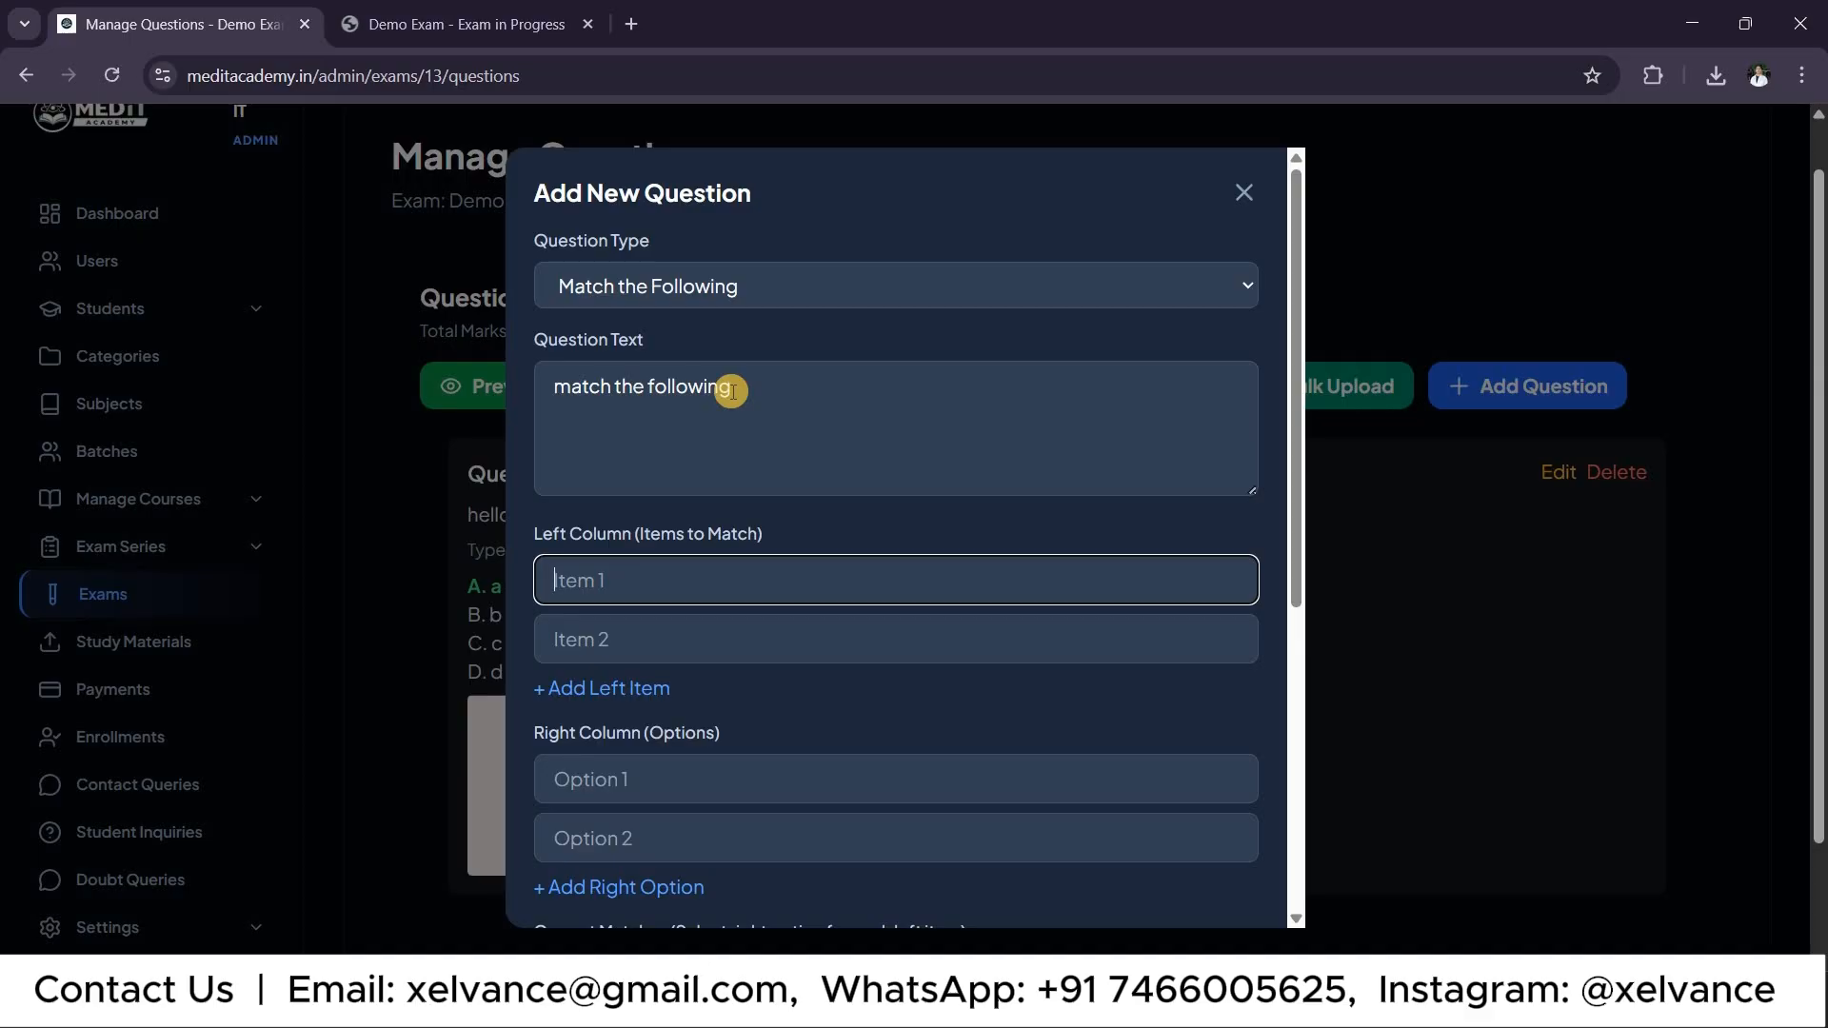
{"action": "type", "text": "one"}
{"action": "key", "text": "Tab"}
{"action": "type", "text": "two"}
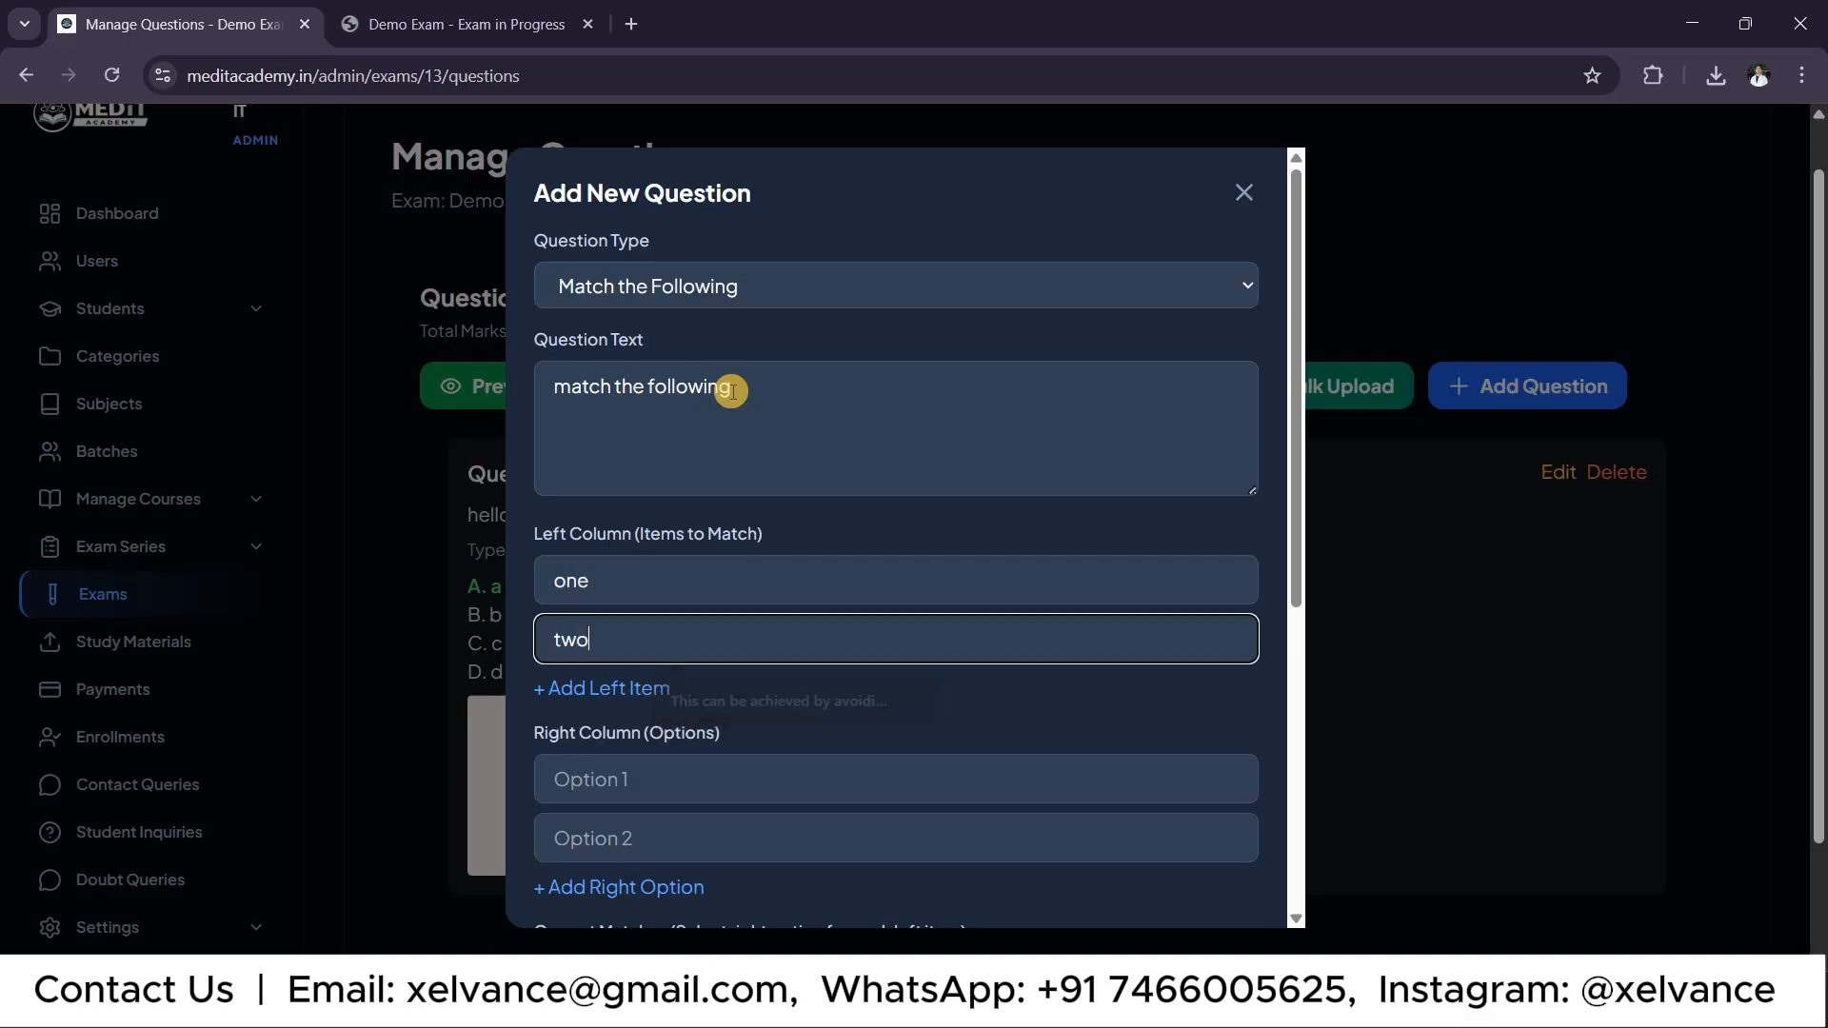
{"action": "left_click", "coordinate": [638, 692]}
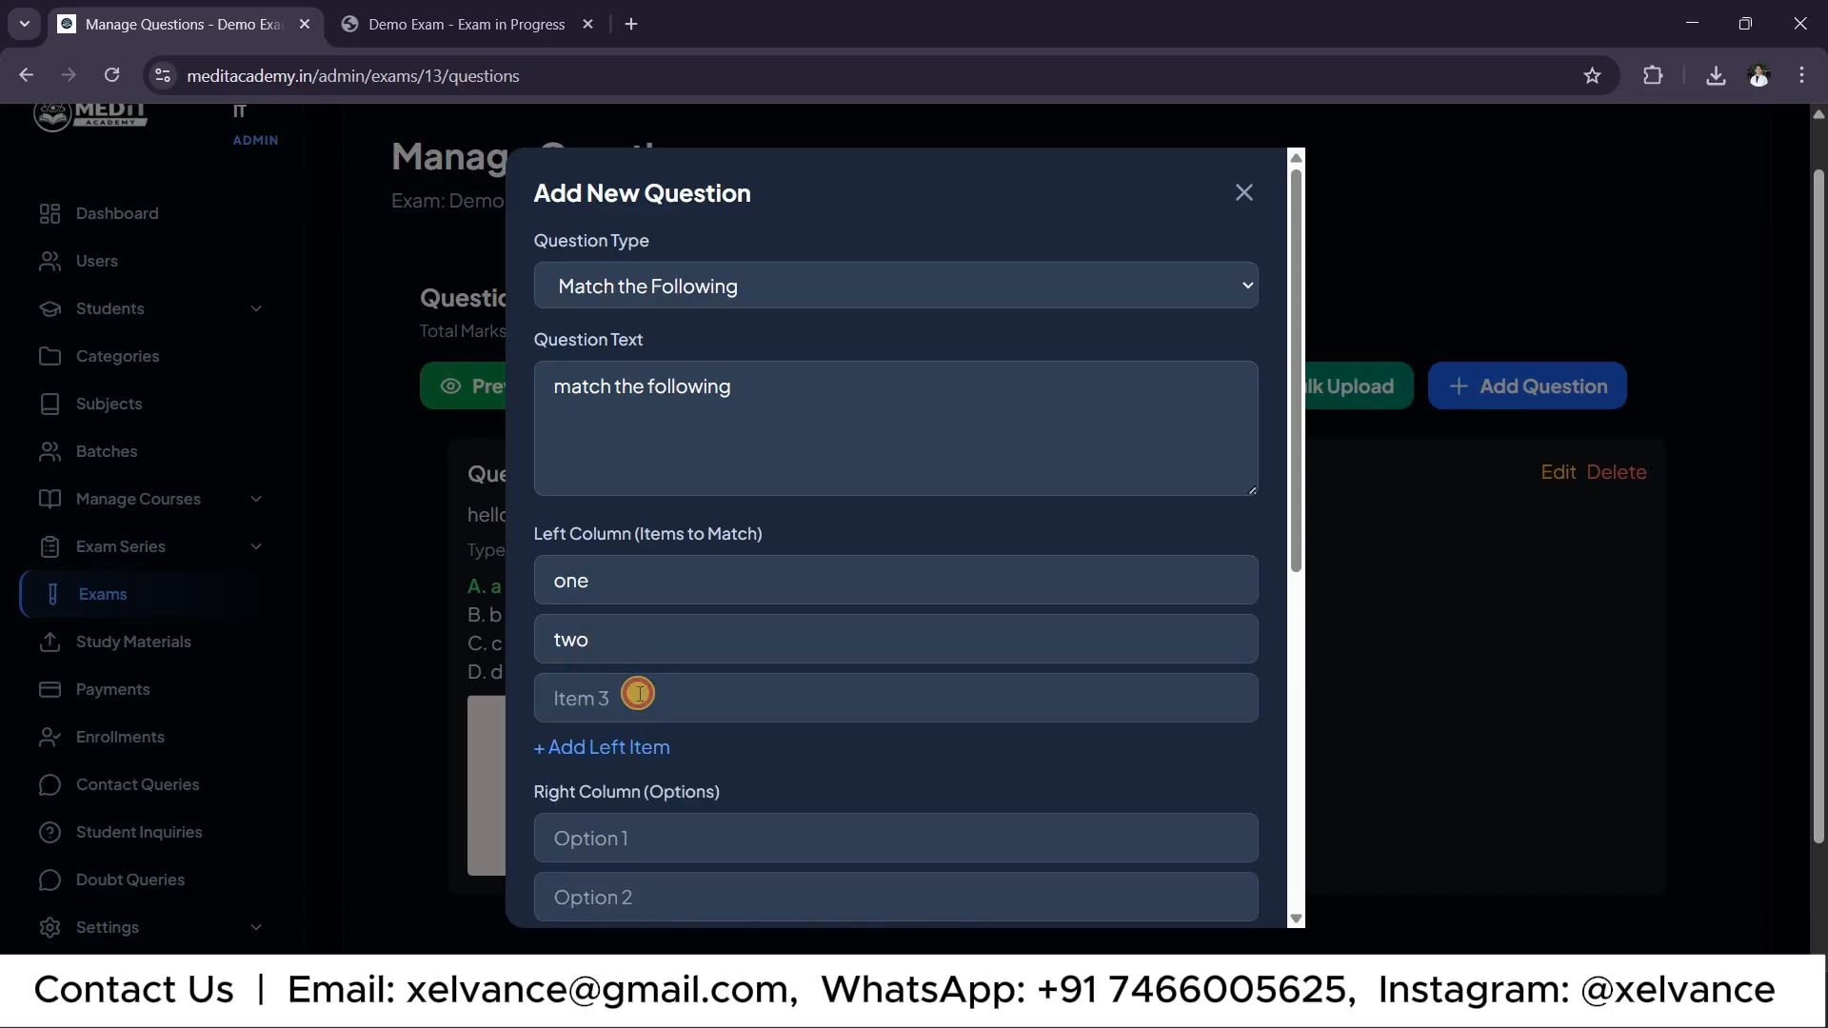
{"action": "left_click", "coordinate": [639, 694]}
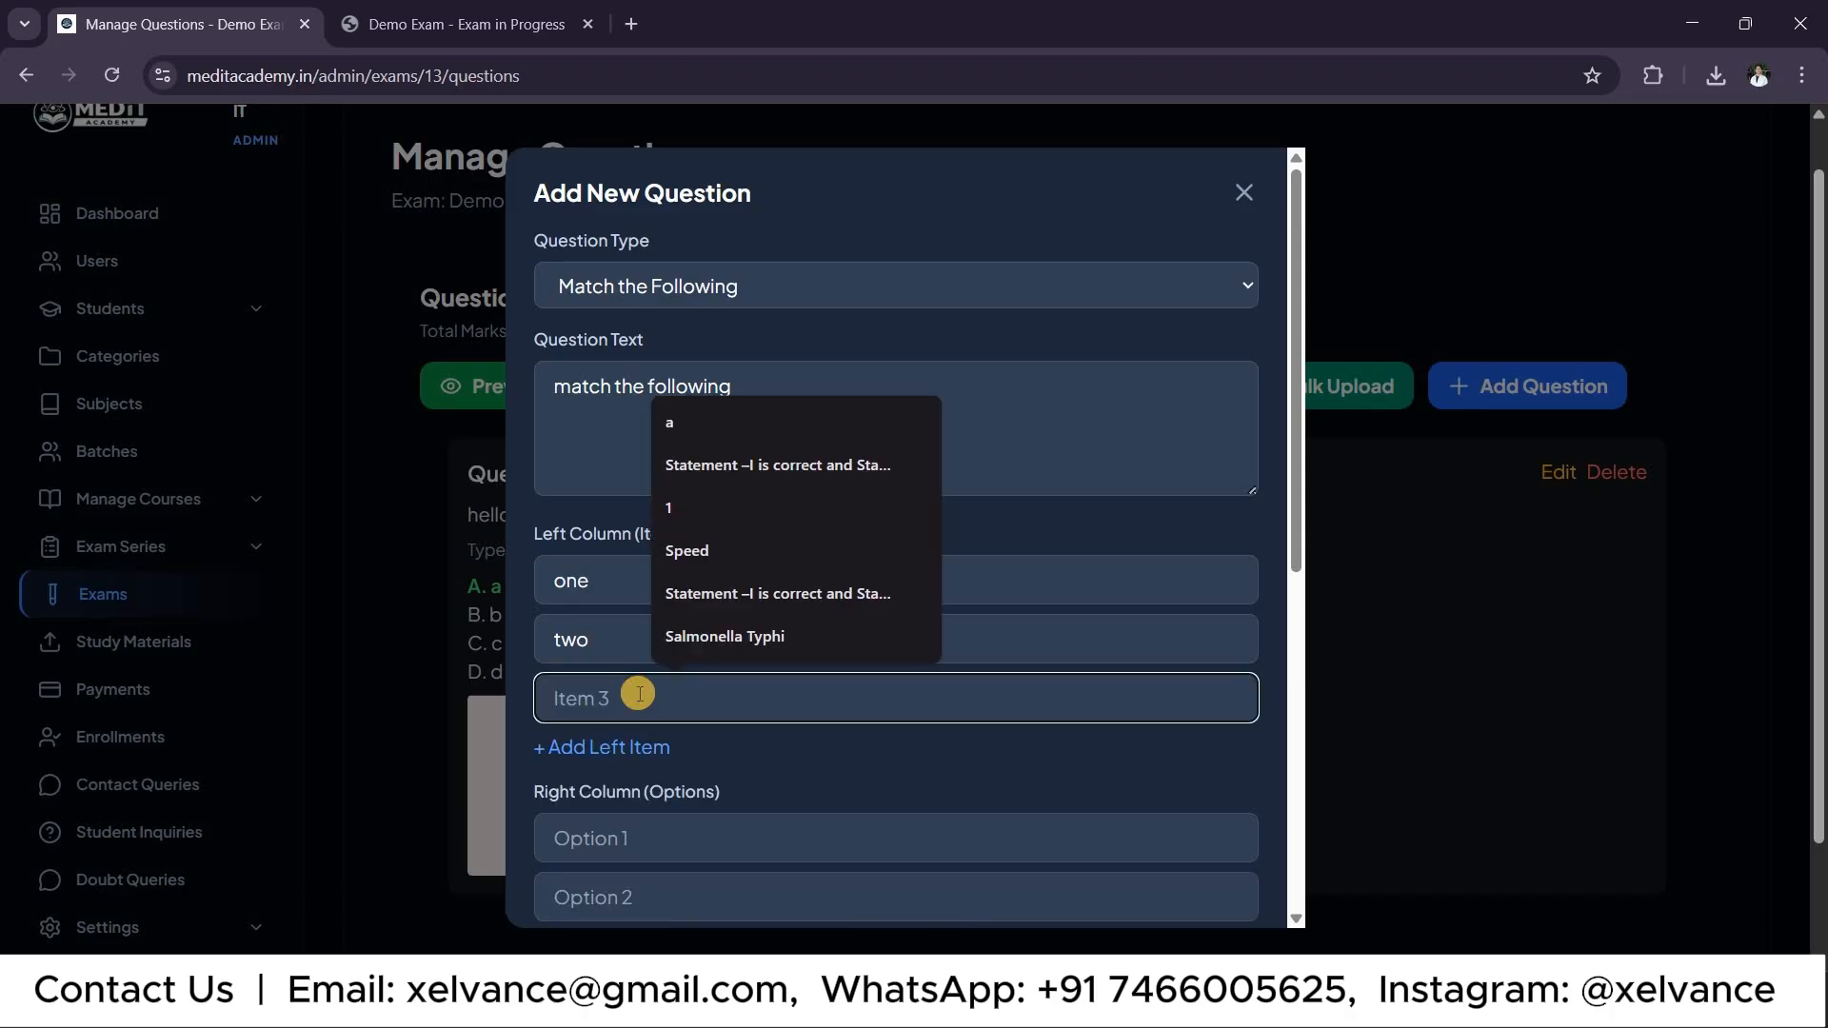
{"action": "type", "text": "four"}
{"action": "scroll", "coordinate": [602, 408], "scroll_direction": "down", "scroll_amount": 3}
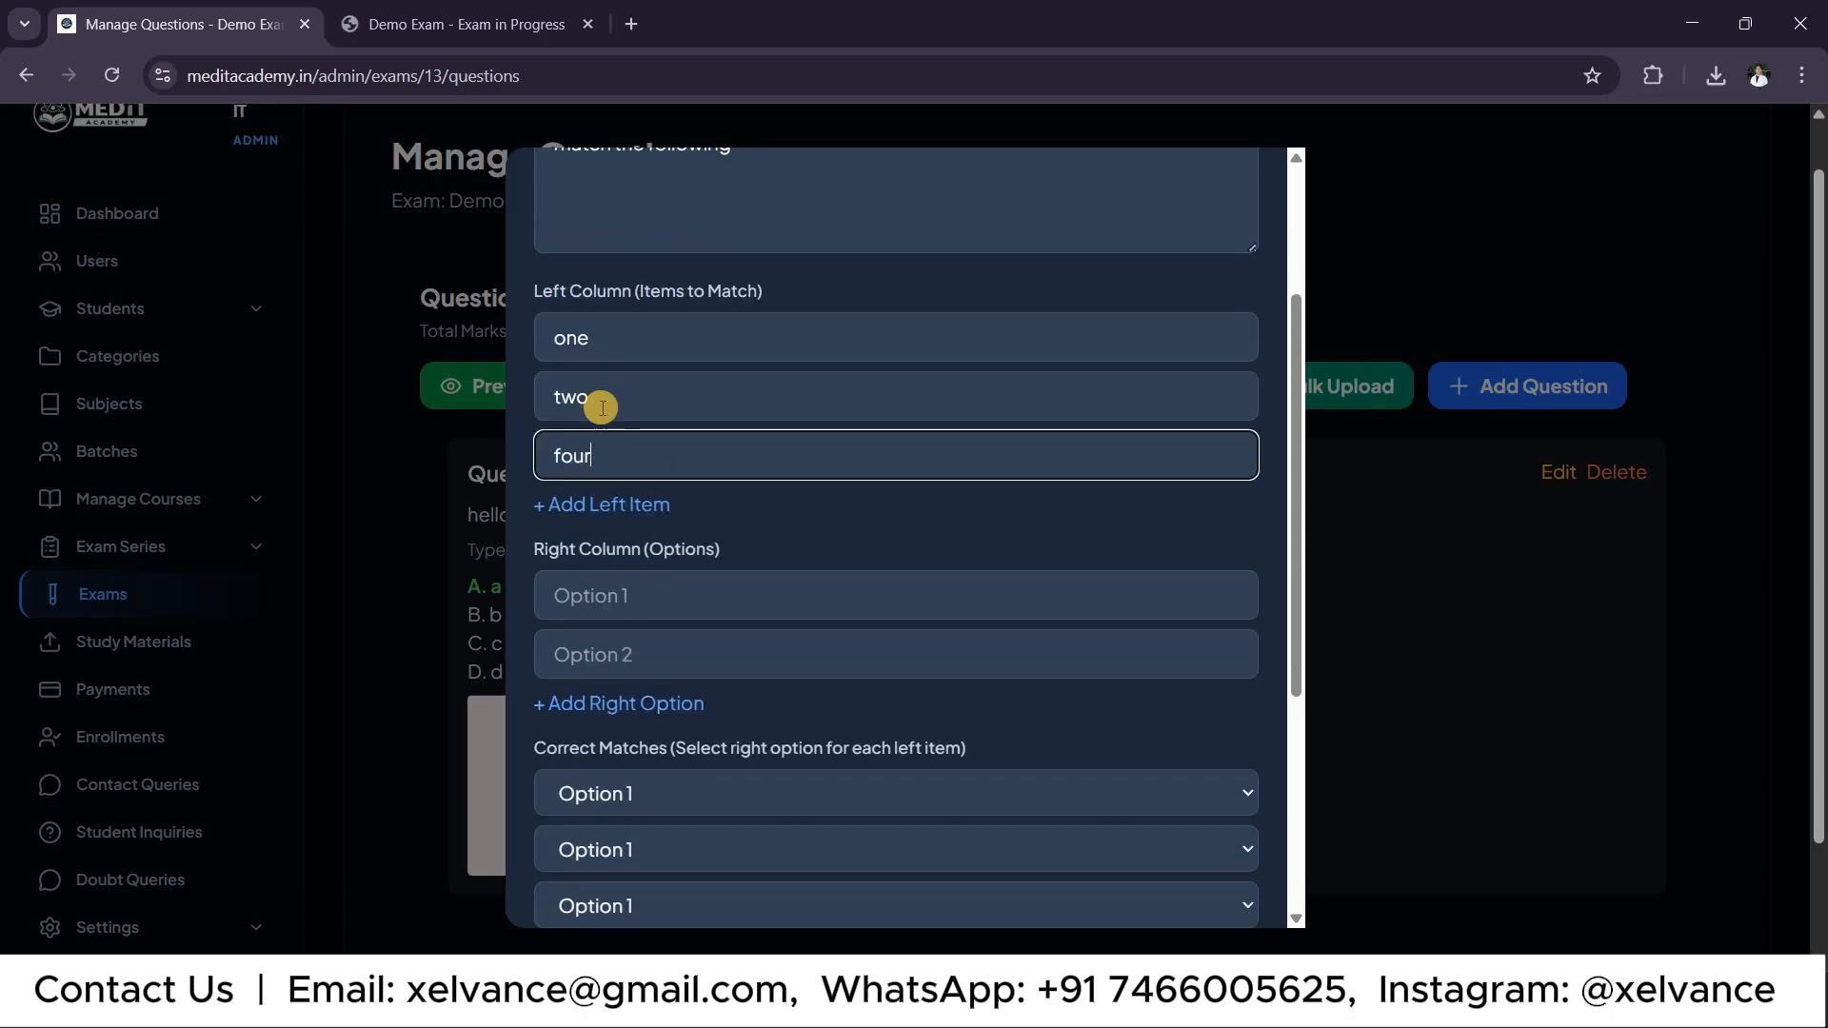
{"action": "key", "text": "BackSpace"}
{"action": "key", "text": "BackSpace"}
{"action": "key", "text": "BackSpace"}
{"action": "key", "text": "BackSpace"}
{"action": "type", "text": "three"}
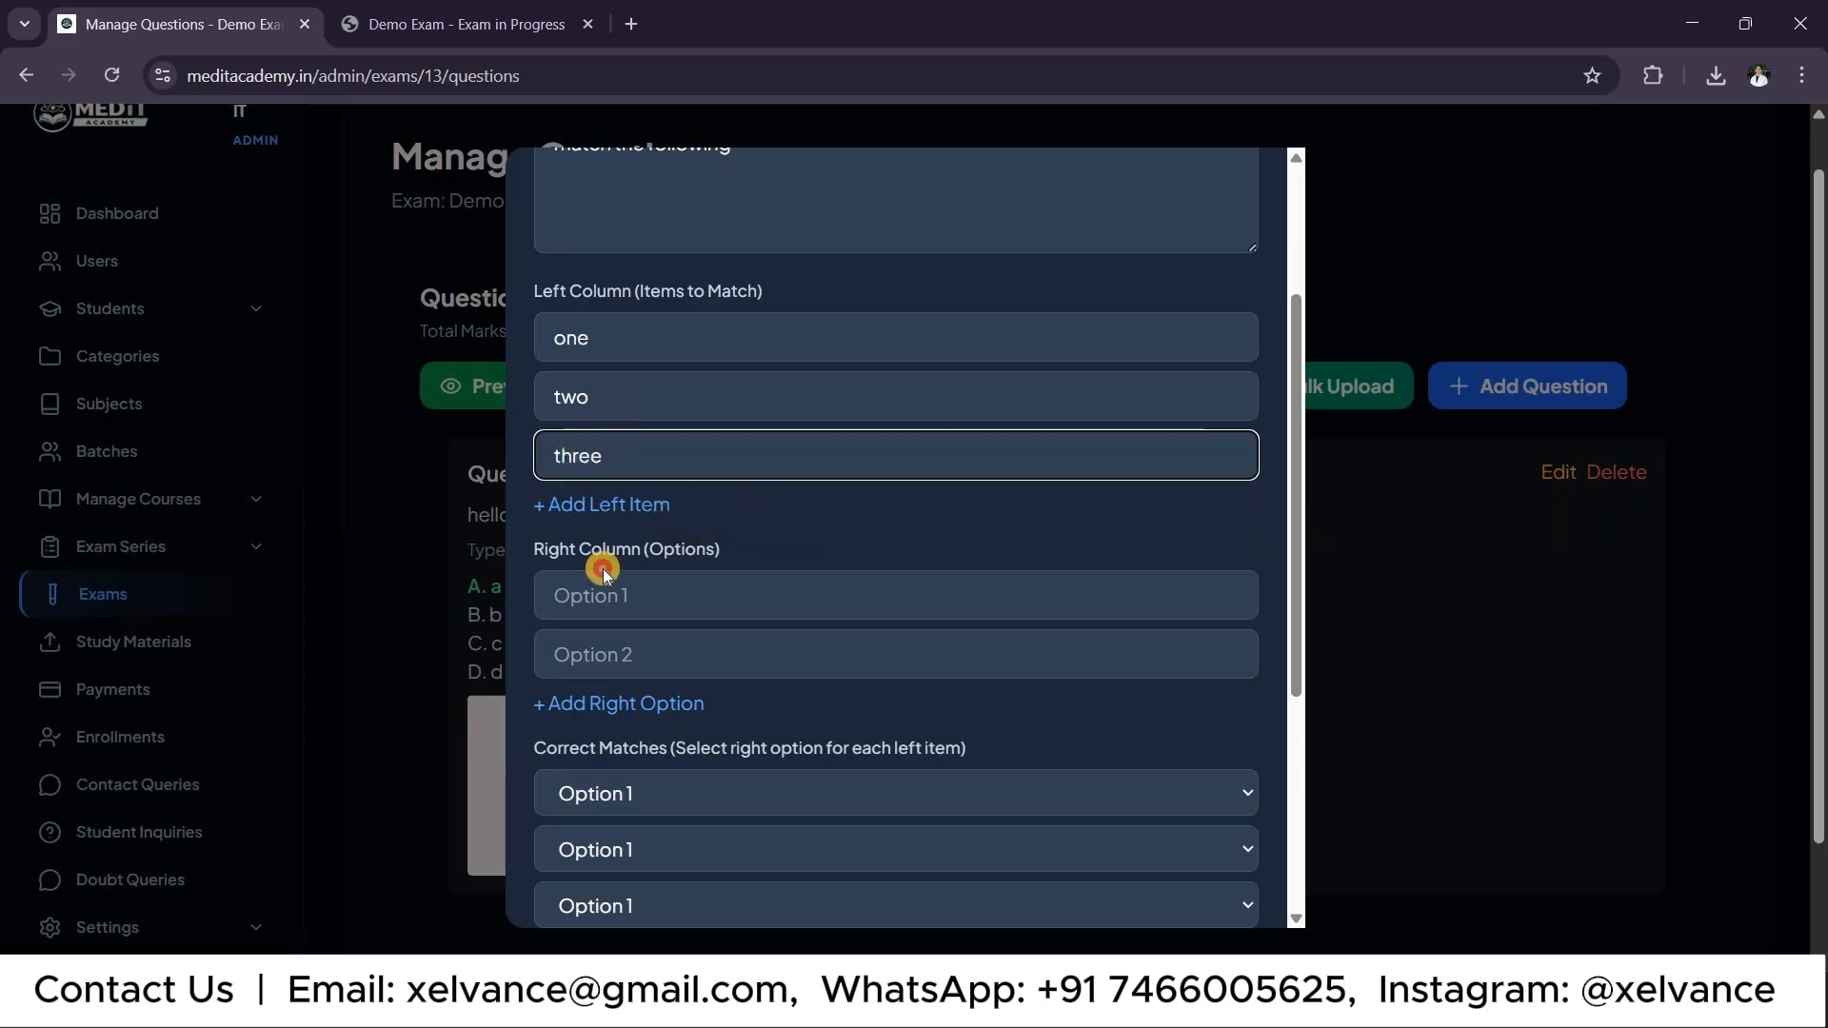
Enter right-column options 1, 2 and 3.
{"action": "left_click", "coordinate": [587, 592]}
{"action": "type", "text": "1"}
{"action": "left_click", "coordinate": [624, 657]}
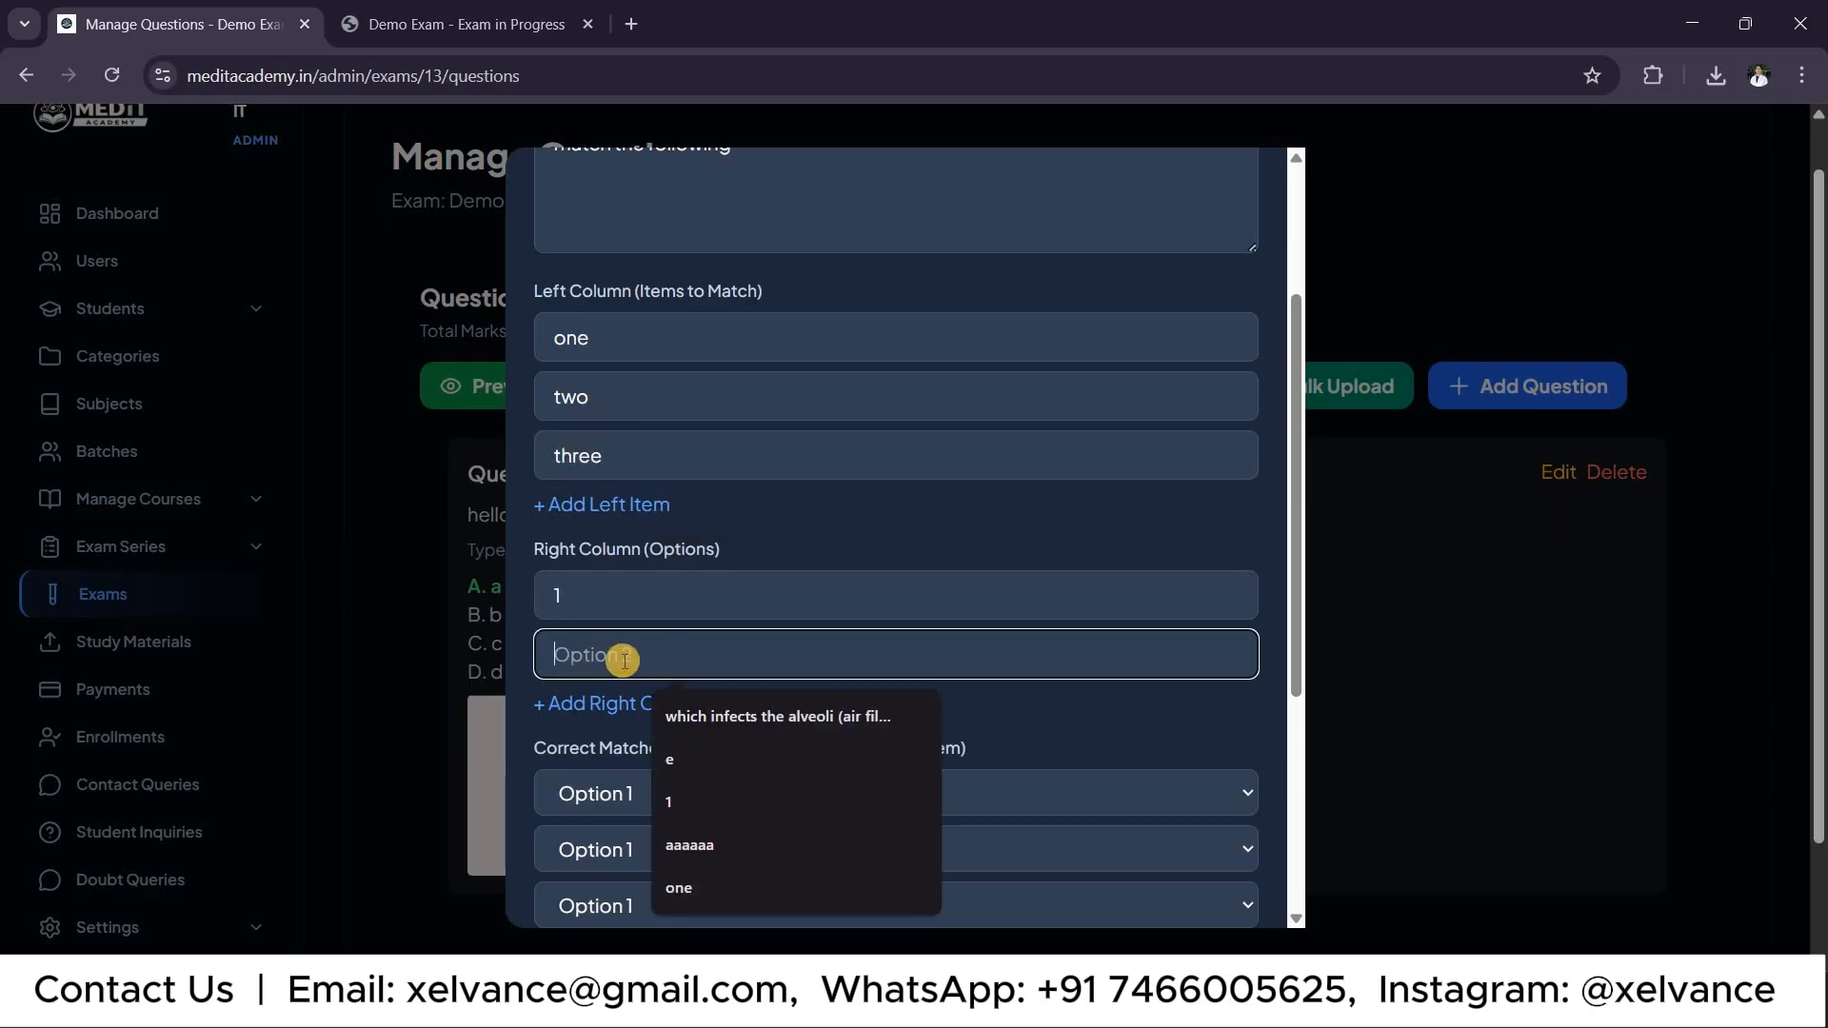
{"action": "type", "text": "2"}
{"action": "left_click", "coordinate": [630, 702]}
{"action": "left_click", "coordinate": [629, 699]}
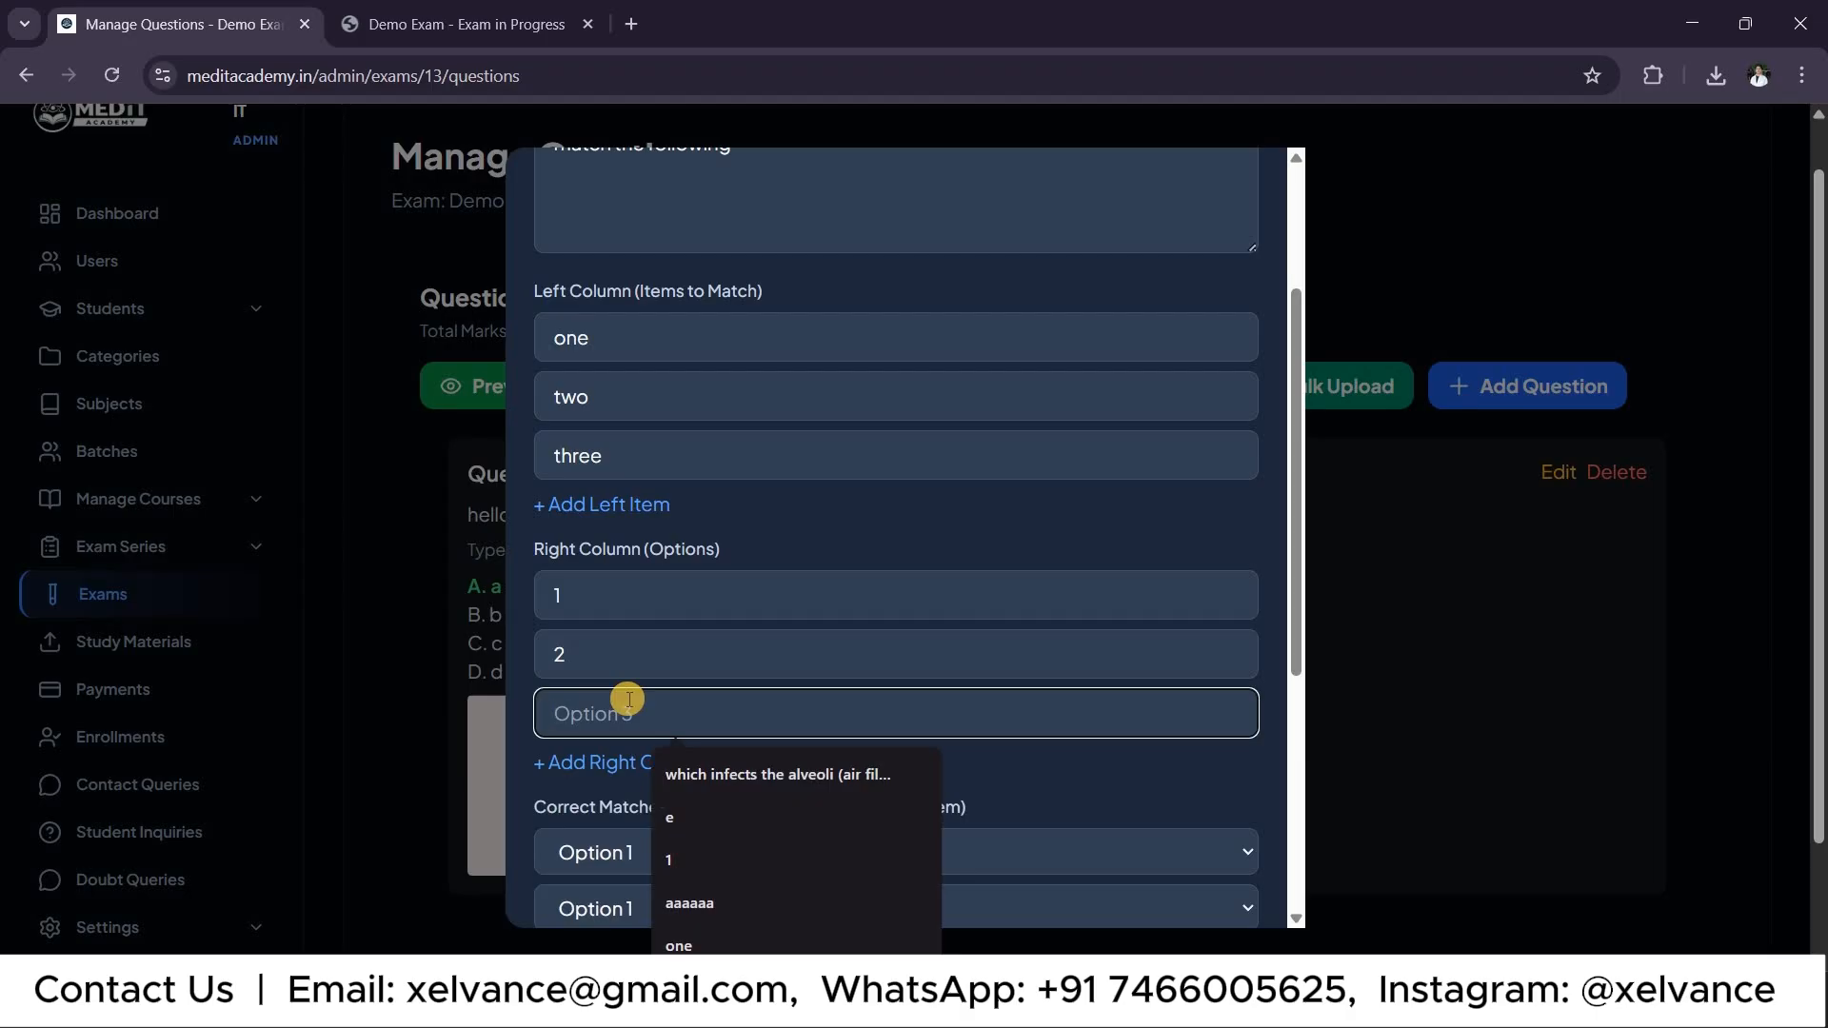
{"action": "type", "text": "3"}
{"action": "scroll", "coordinate": [655, 687], "scroll_direction": "down", "scroll_amount": 2}
{"action": "scroll", "coordinate": [685, 362], "scroll_direction": "up", "scroll_amount": 2}
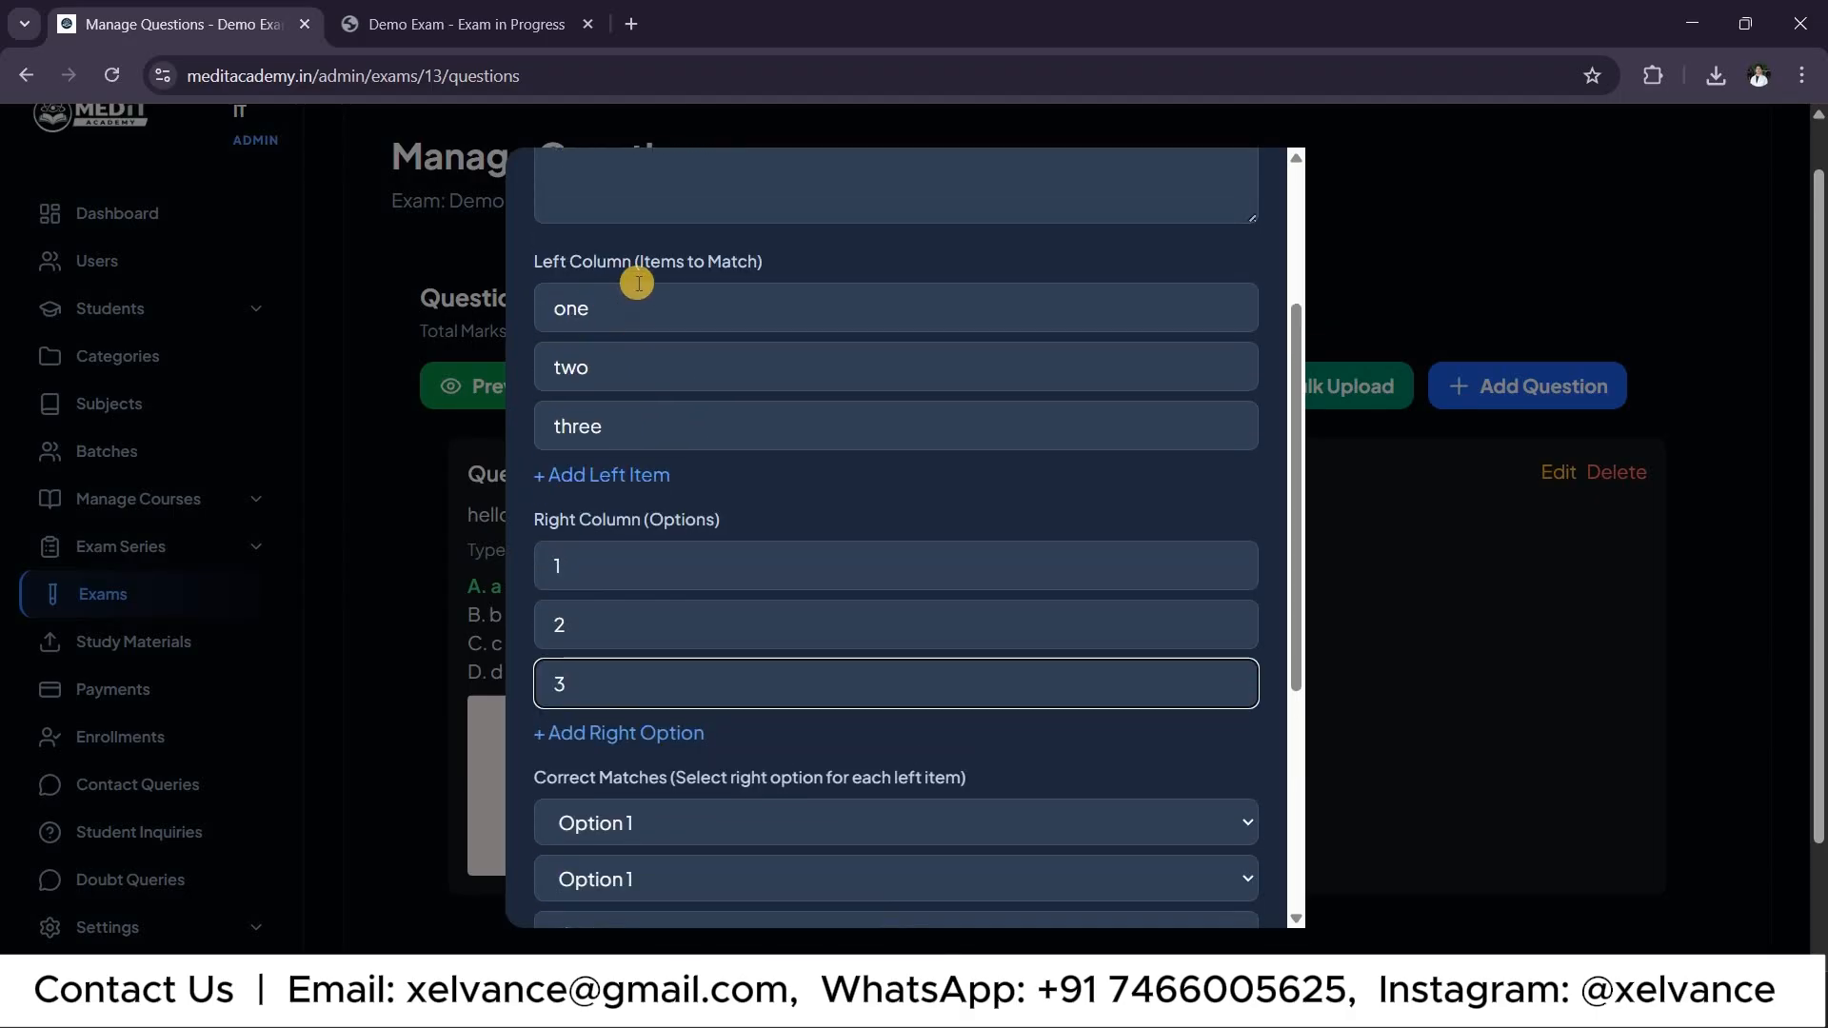
{"action": "scroll", "coordinate": [632, 326], "scroll_direction": "up", "scroll_amount": 2}
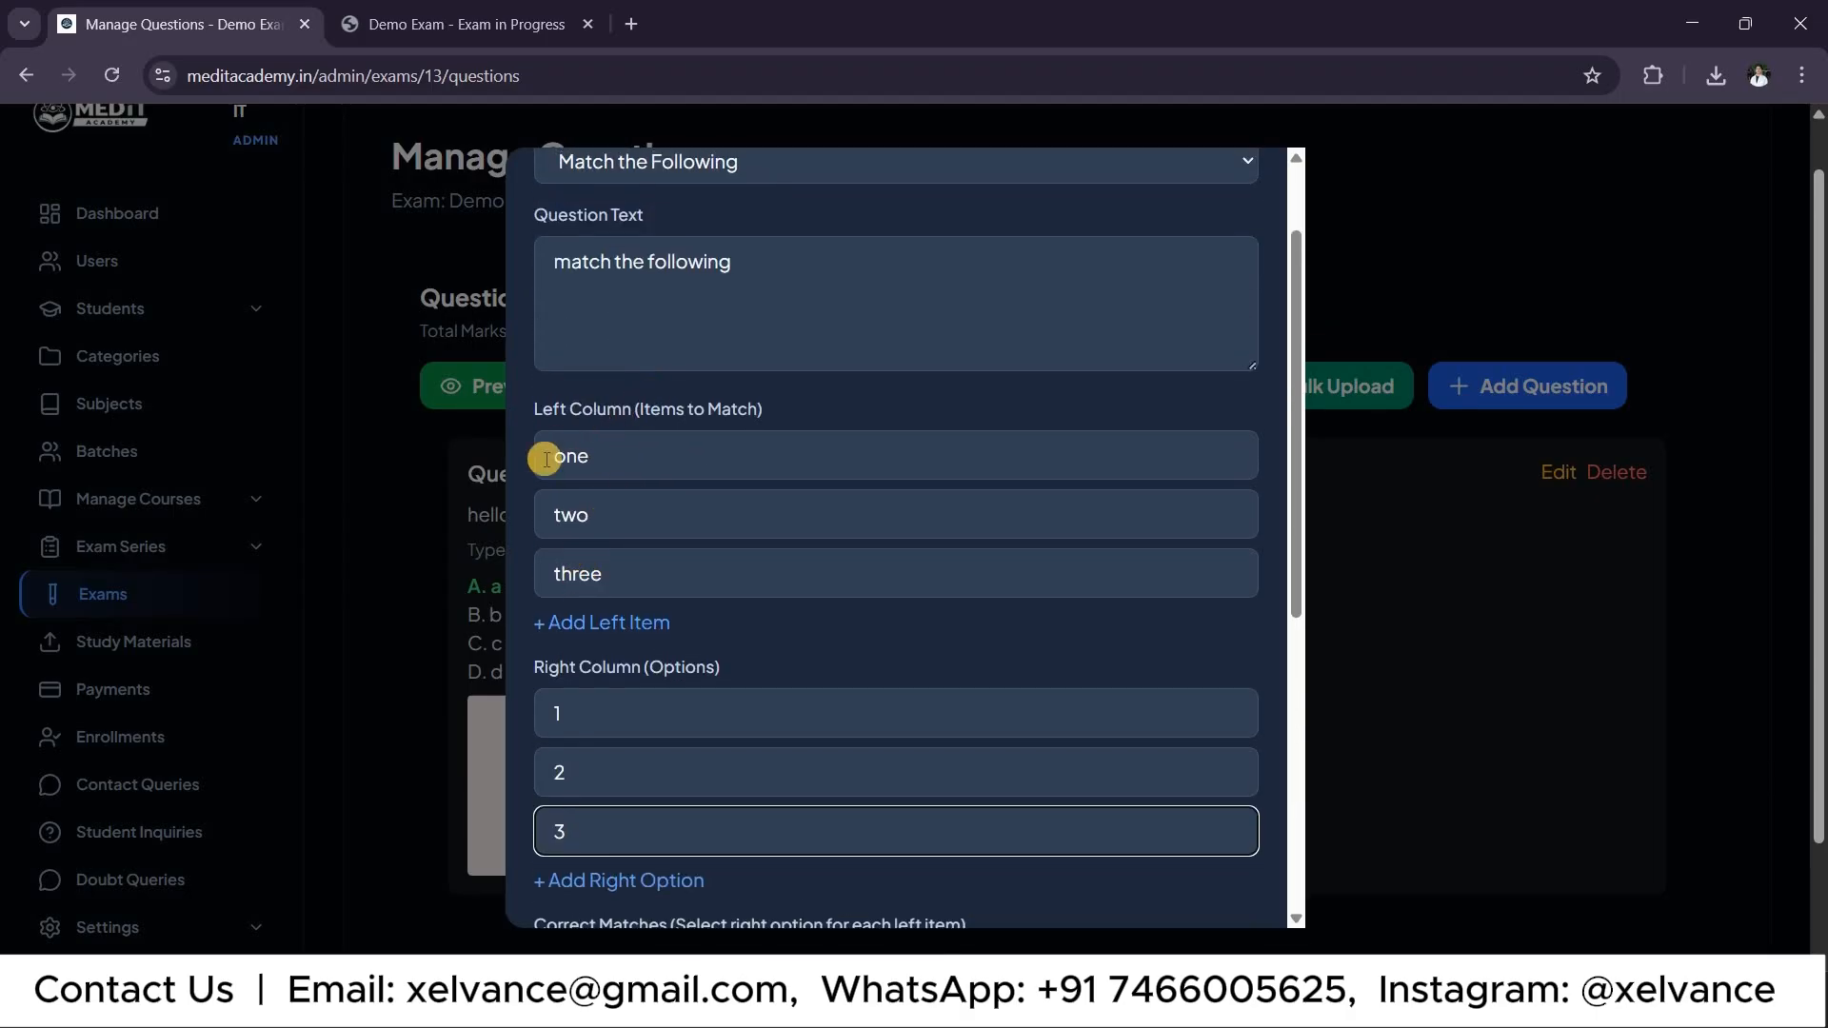
{"action": "scroll", "coordinate": [619, 533], "scroll_direction": "down", "scroll_amount": 1}
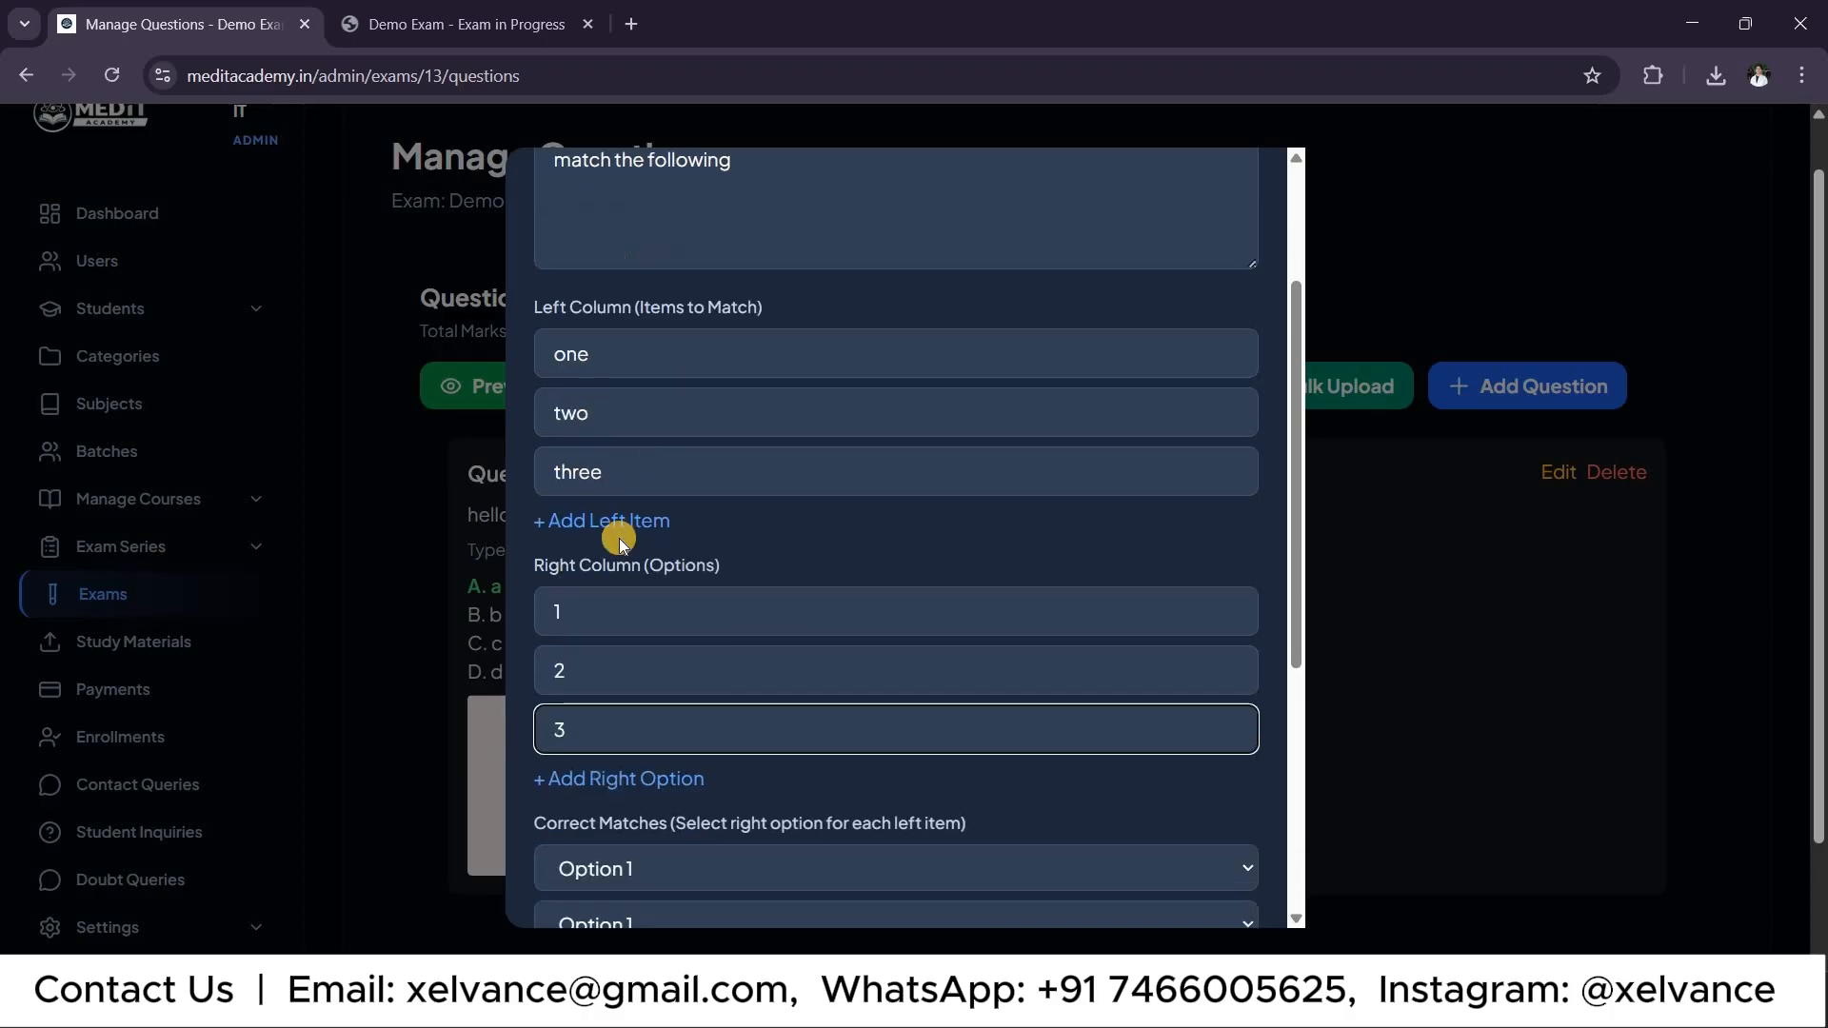
{"action": "scroll", "coordinate": [620, 540], "scroll_direction": "down", "scroll_amount": 1}
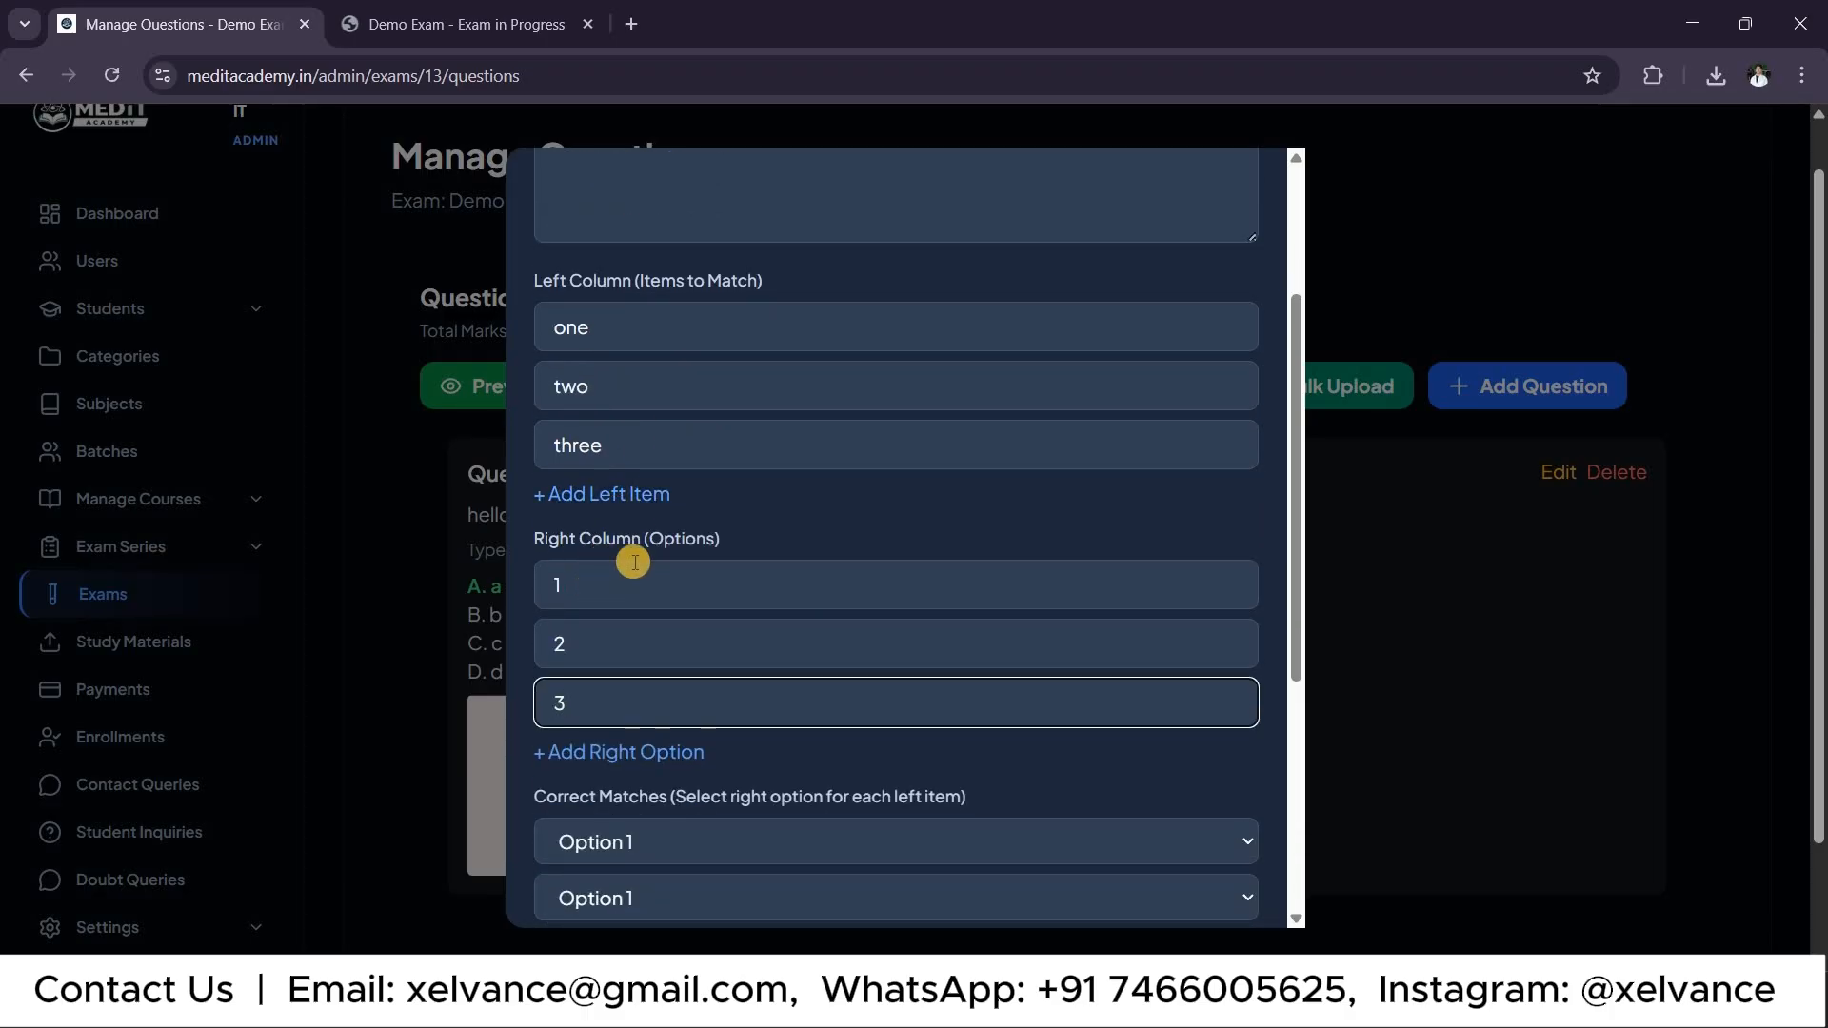
{"action": "scroll", "coordinate": [632, 578], "scroll_direction": "down", "scroll_amount": 1}
{"action": "scroll", "coordinate": [631, 577], "scroll_direction": "down", "scroll_amount": 3}
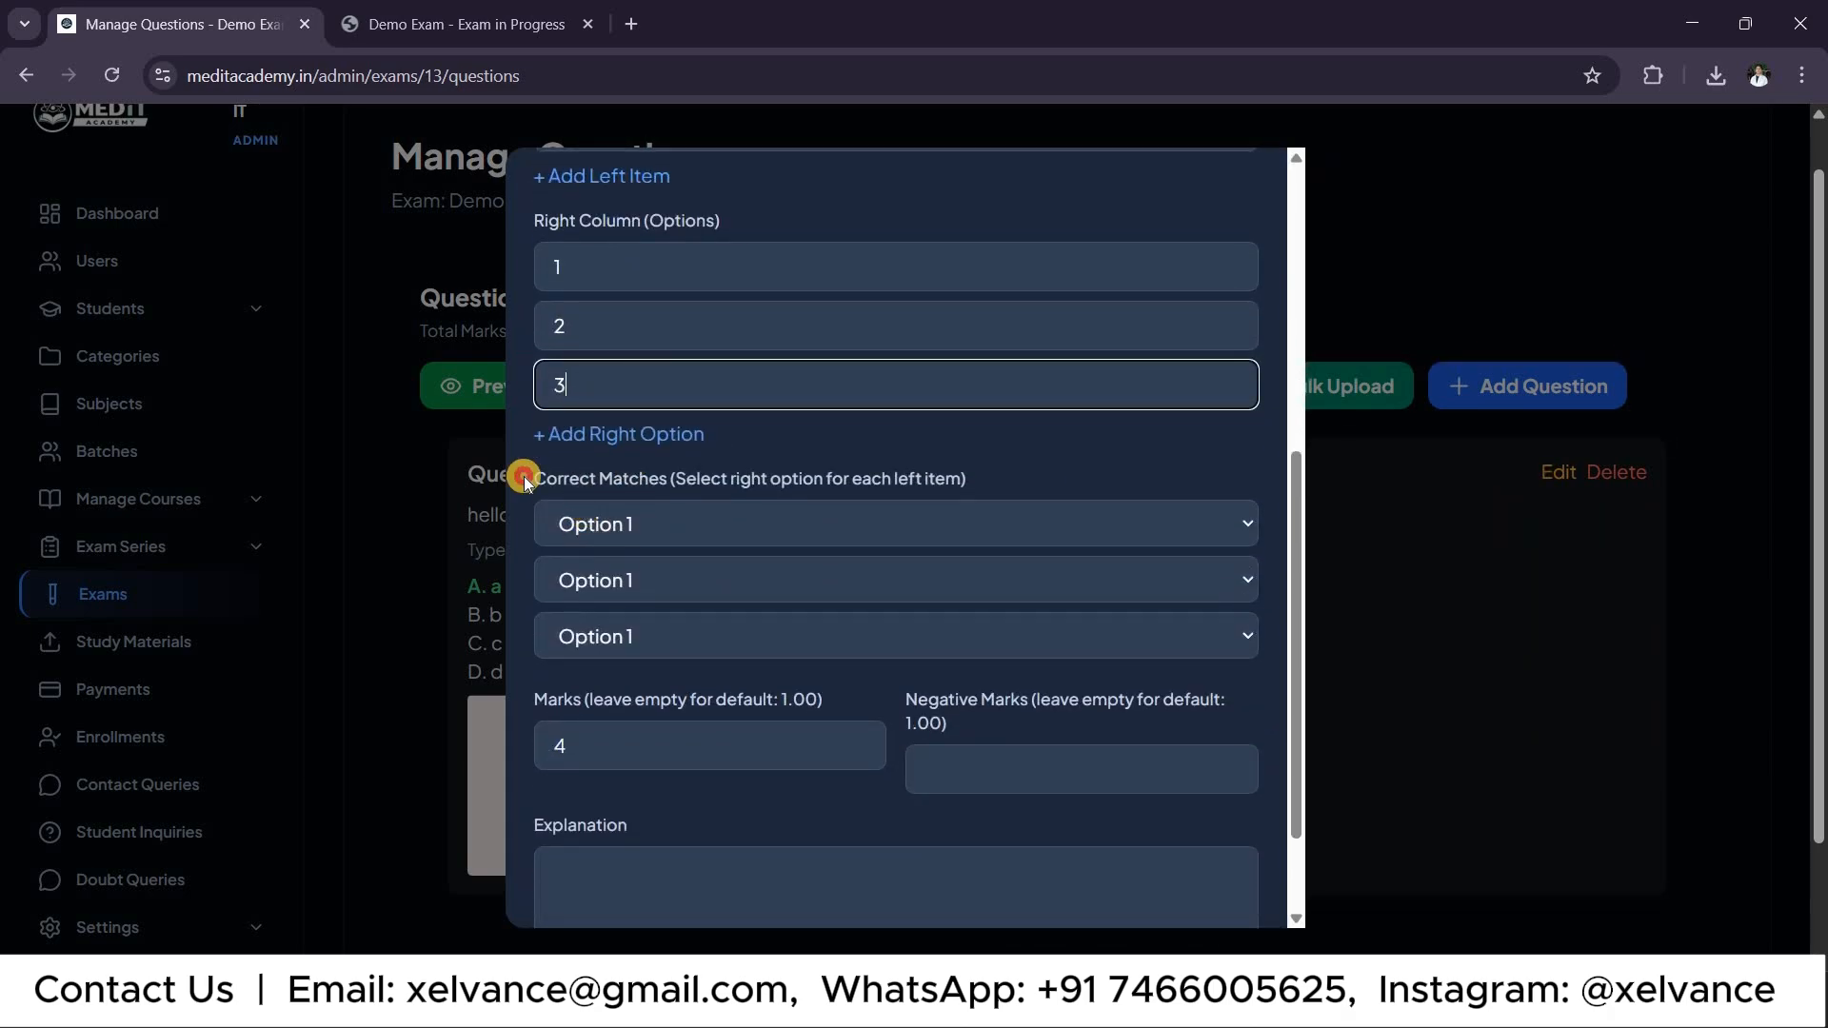
Append ', english to digits' to the question text.
{"action": "left_click_drag", "start_coordinate": [523, 477], "coordinate": [739, 459]}
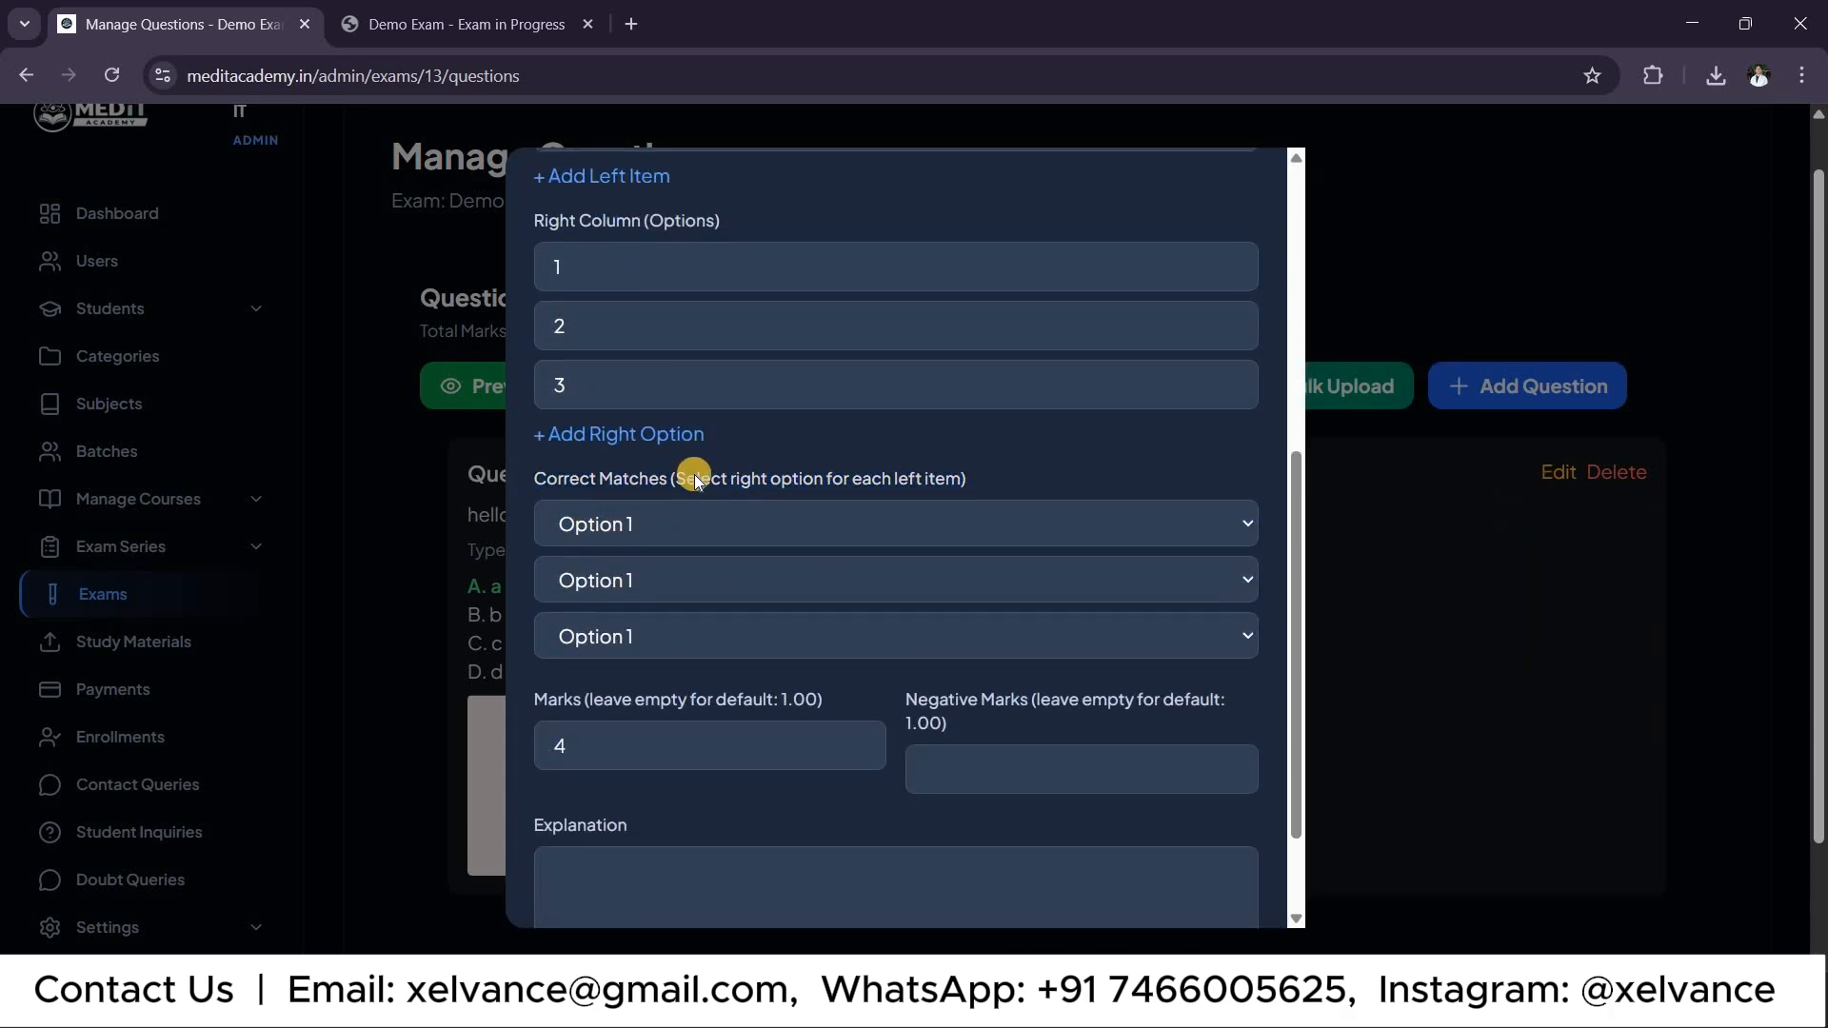
{"action": "scroll", "coordinate": [694, 474], "scroll_direction": "up", "scroll_amount": 1}
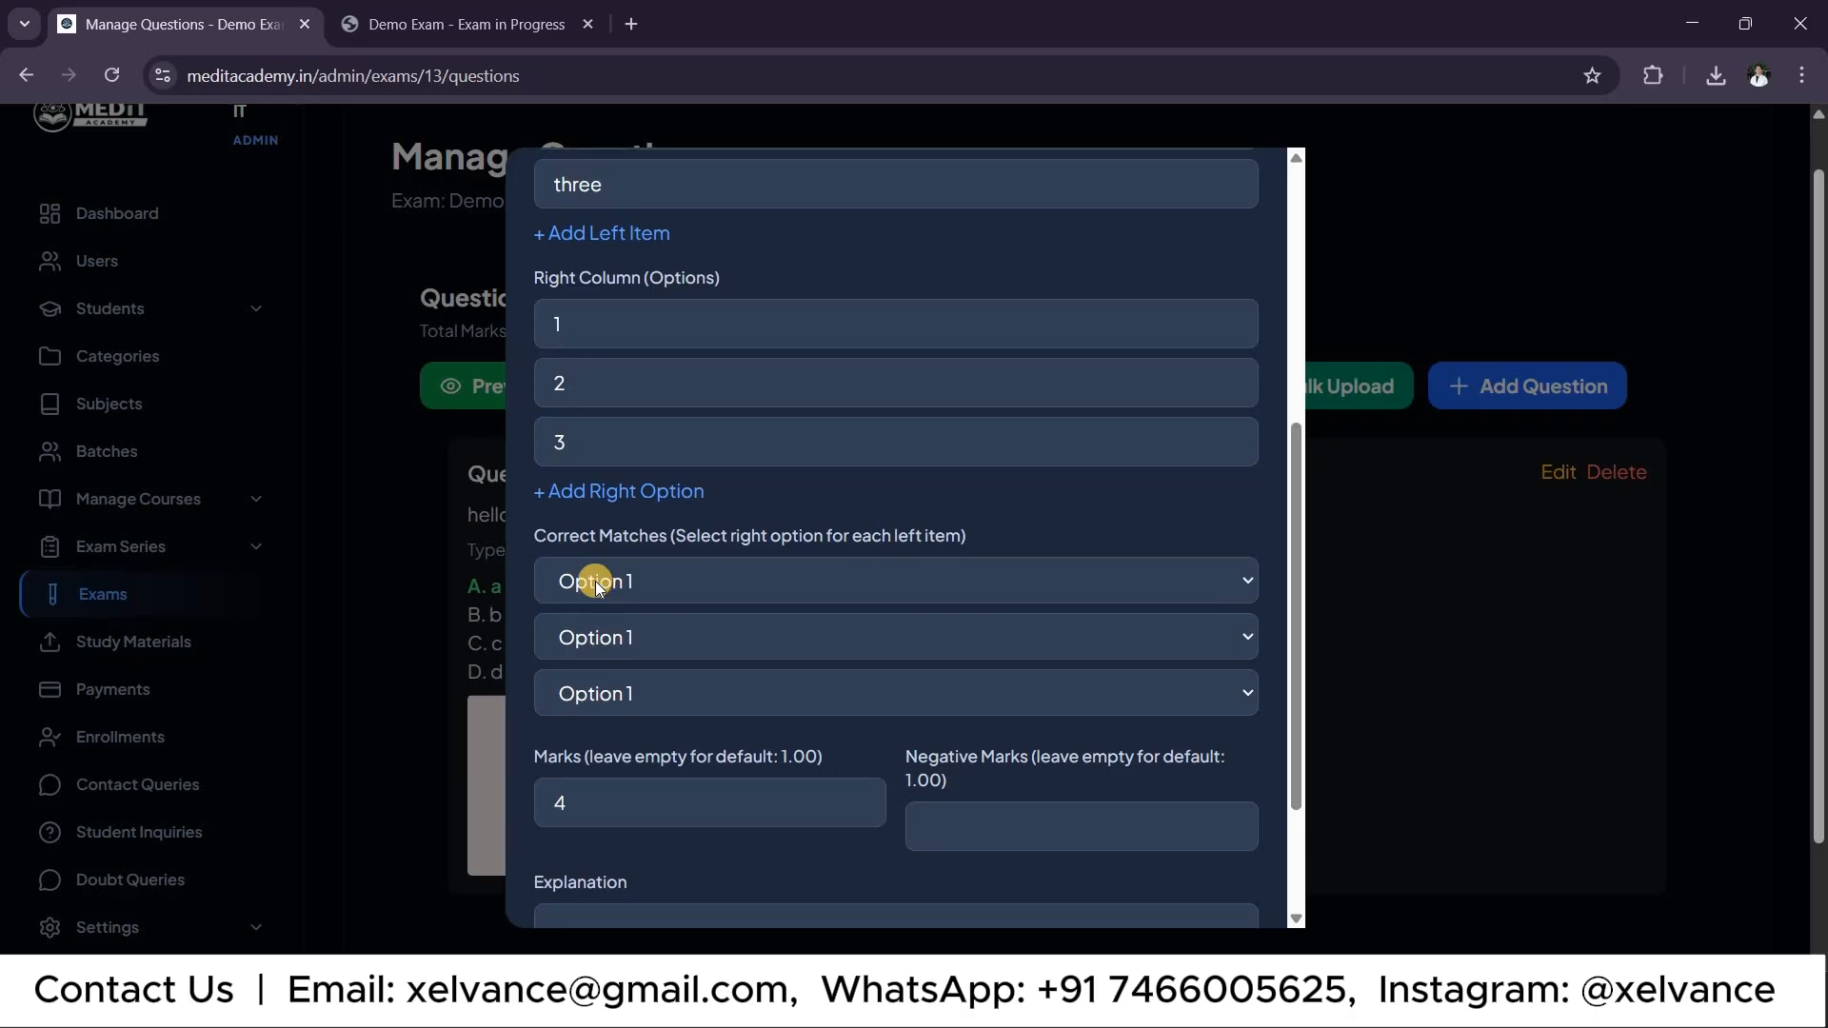
{"action": "left_click", "coordinate": [596, 581]}
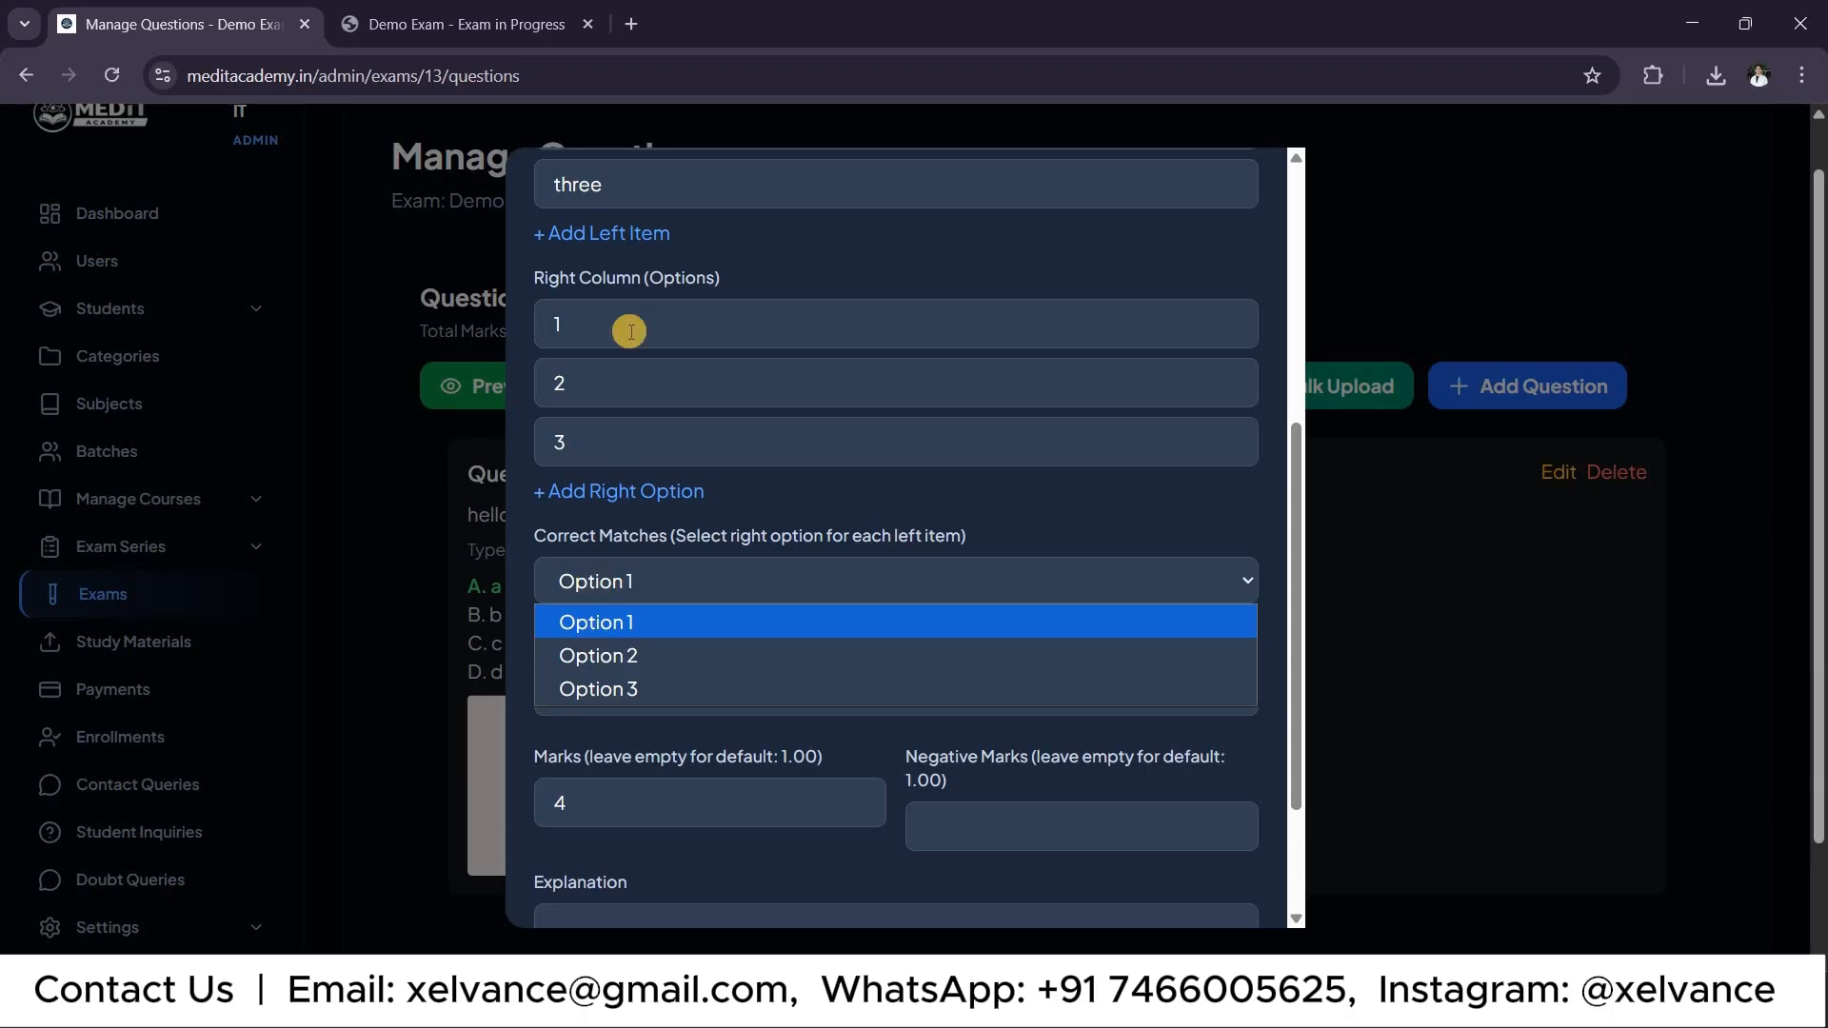
{"action": "scroll", "coordinate": [629, 326], "scroll_direction": "up", "scroll_amount": 3}
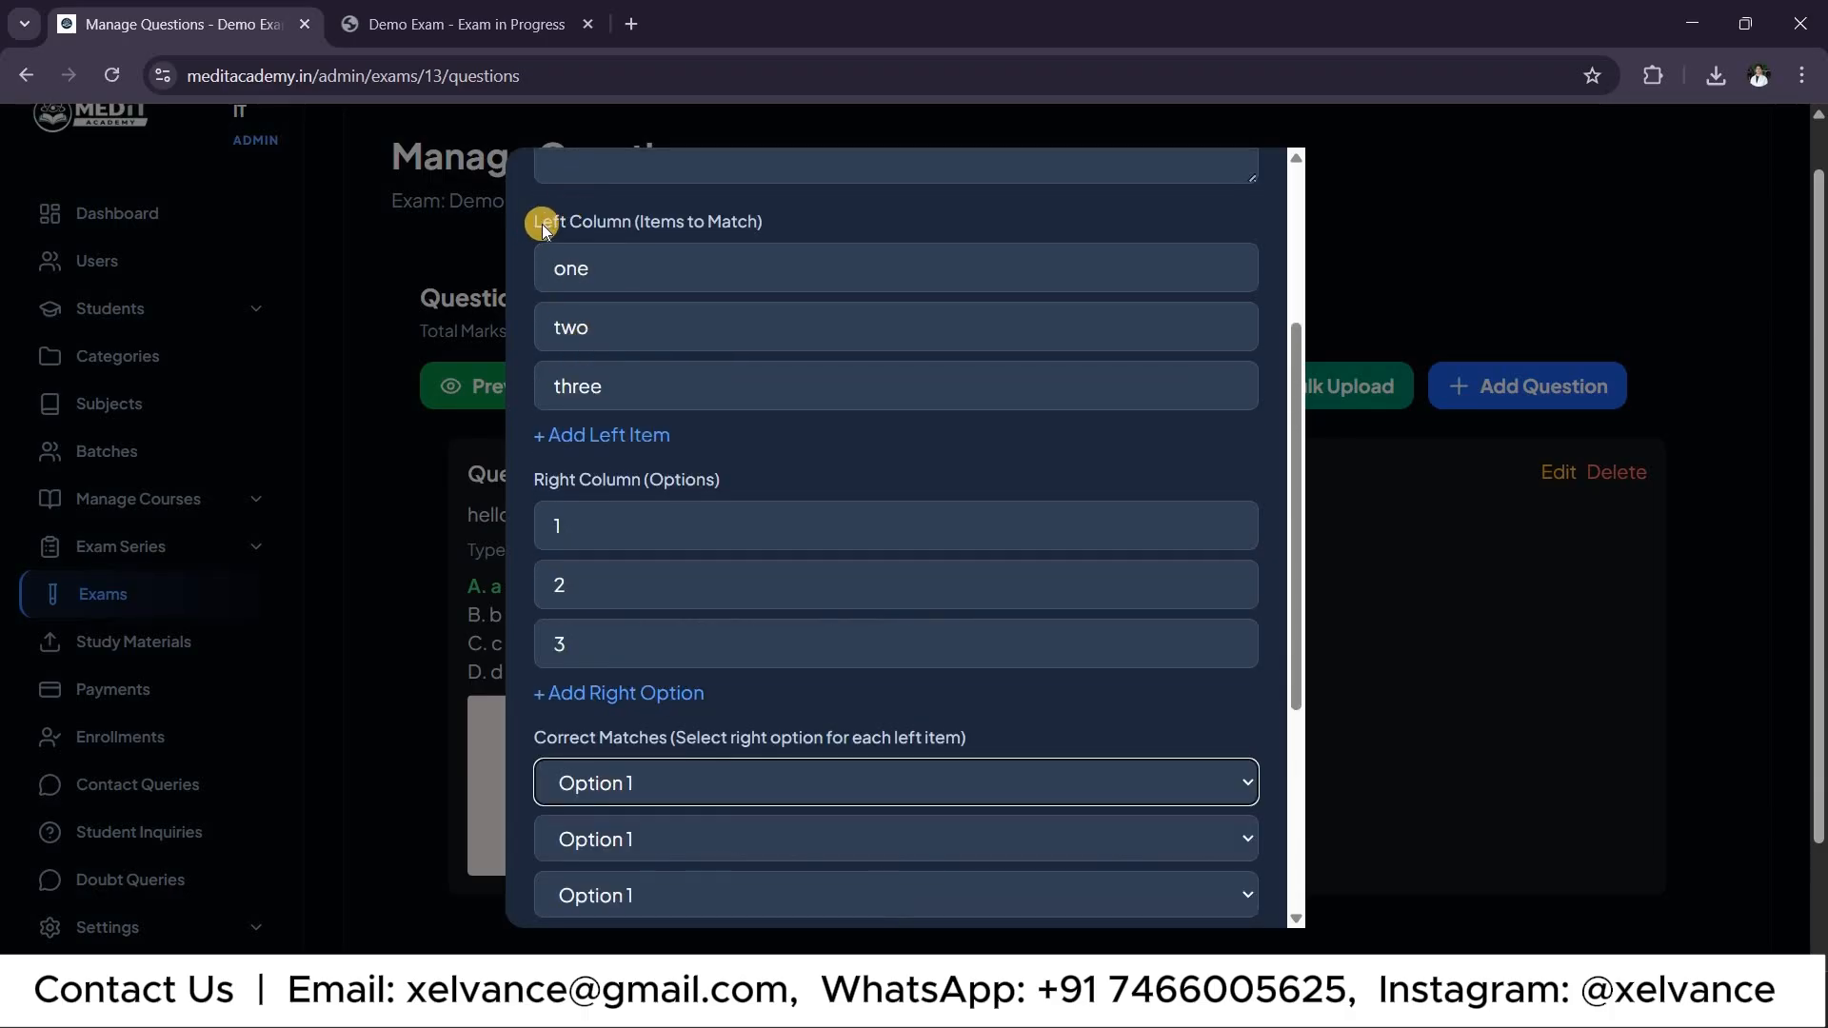
{"action": "left_click", "coordinate": [557, 271]}
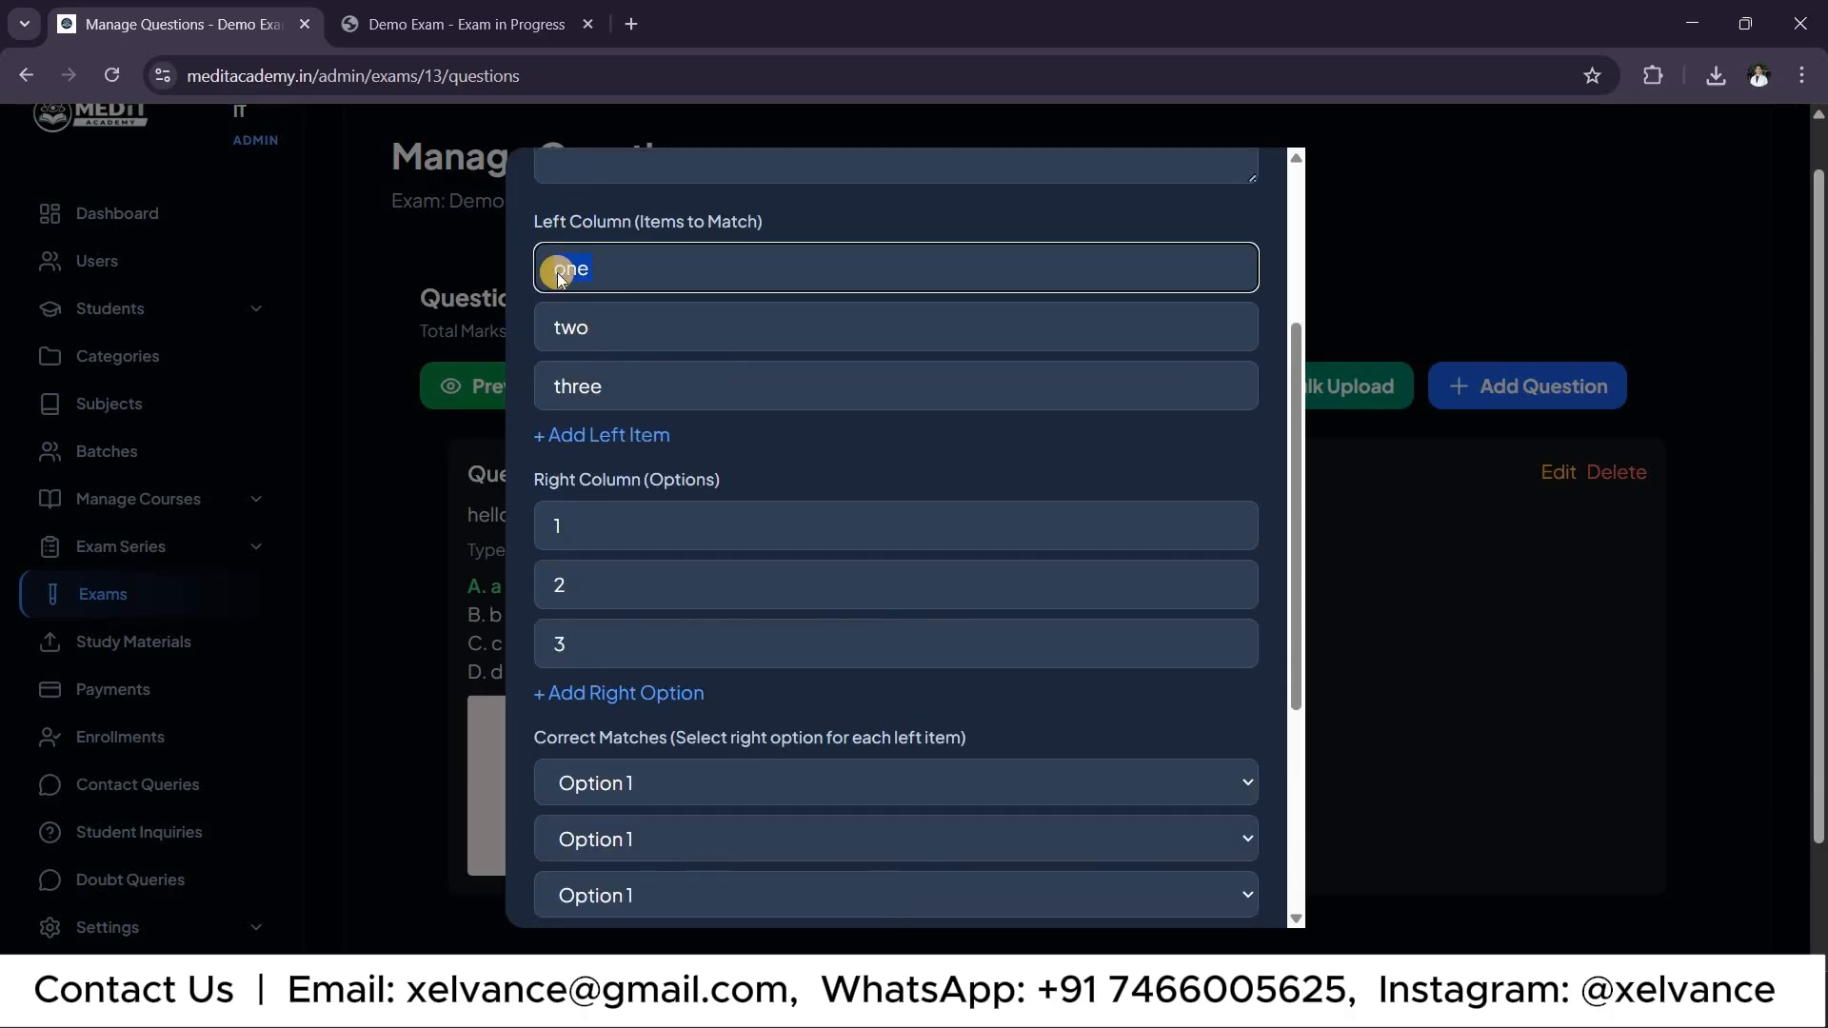
{"action": "scroll", "coordinate": [604, 298], "scroll_direction": "up", "scroll_amount": 4}
{"action": "left_click", "coordinate": [782, 376]}
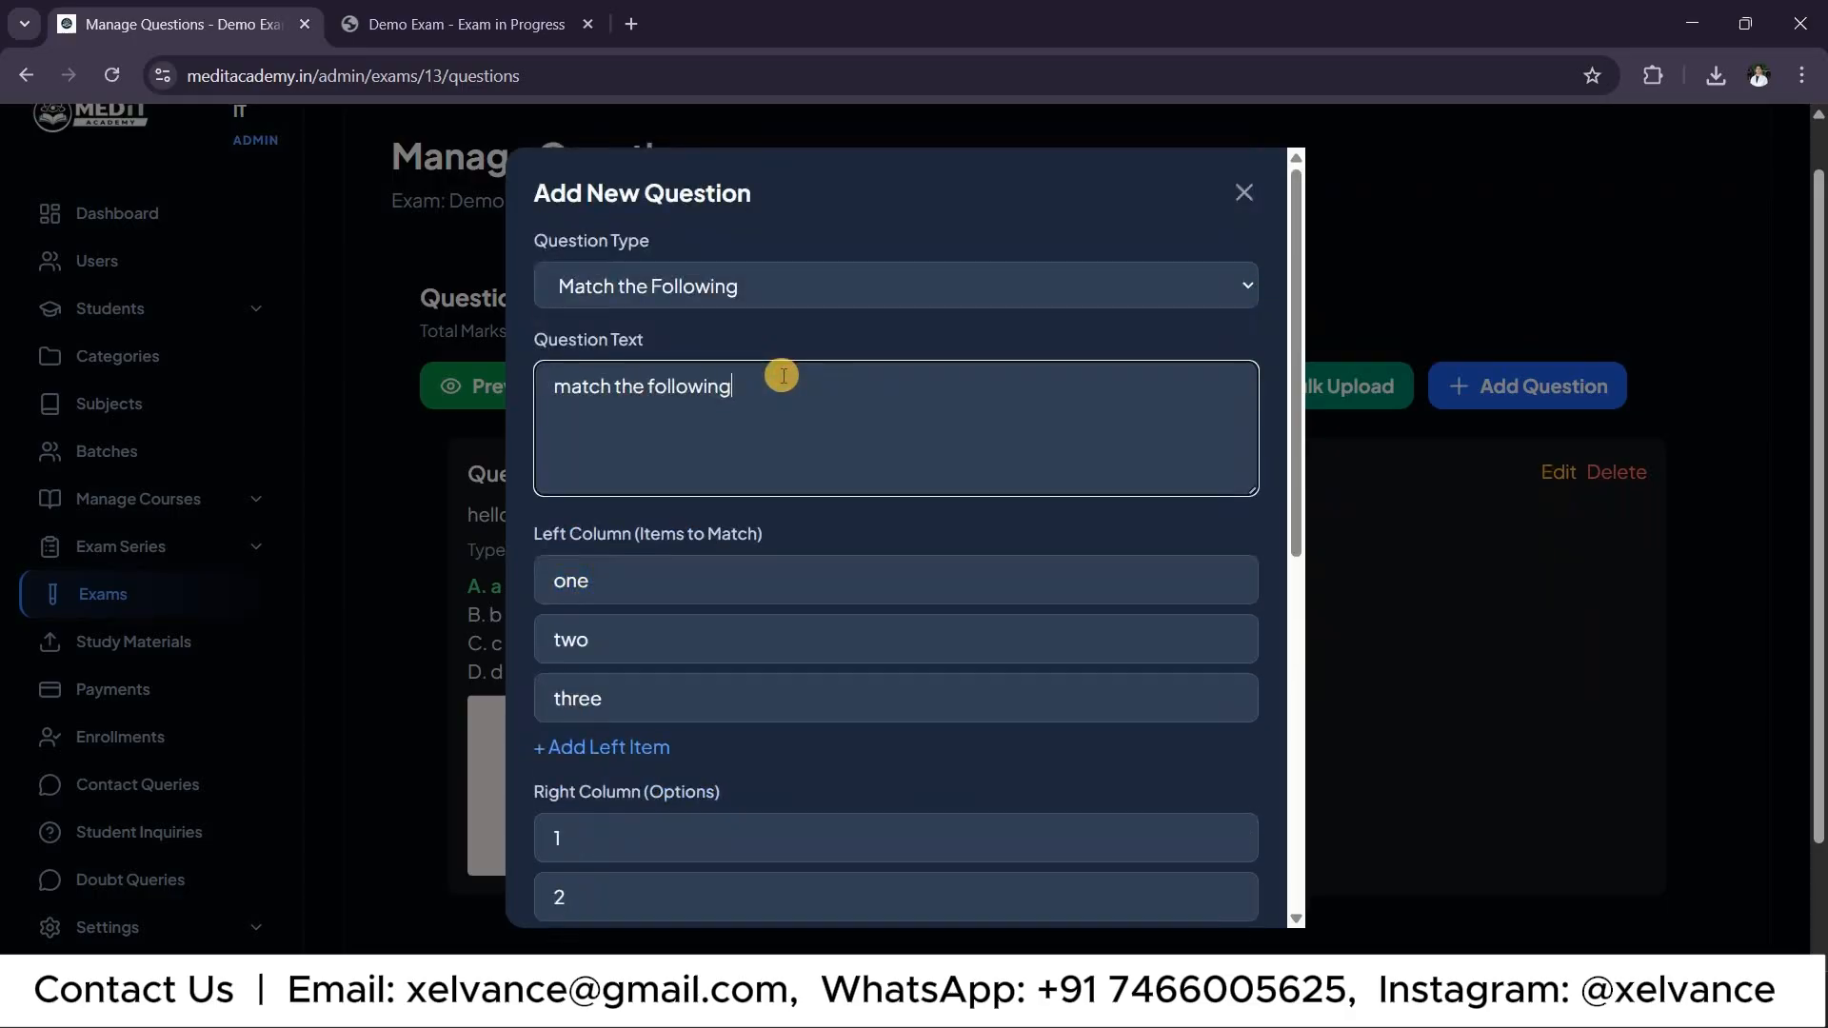
{"action": "type", "text": ", english to idgi"}
{"action": "key", "text": "BackSpace"}
{"action": "key", "text": "BackSpace"}
{"action": "key", "text": "BackSpace"}
{"action": "key", "text": "BackSpace"}
{"action": "type", "text": "digits"}
Set correct matches: one to Option 1, two to Option 2, three to Option 3.
{"action": "scroll", "coordinate": [640, 458], "scroll_direction": "down", "scroll_amount": 3}
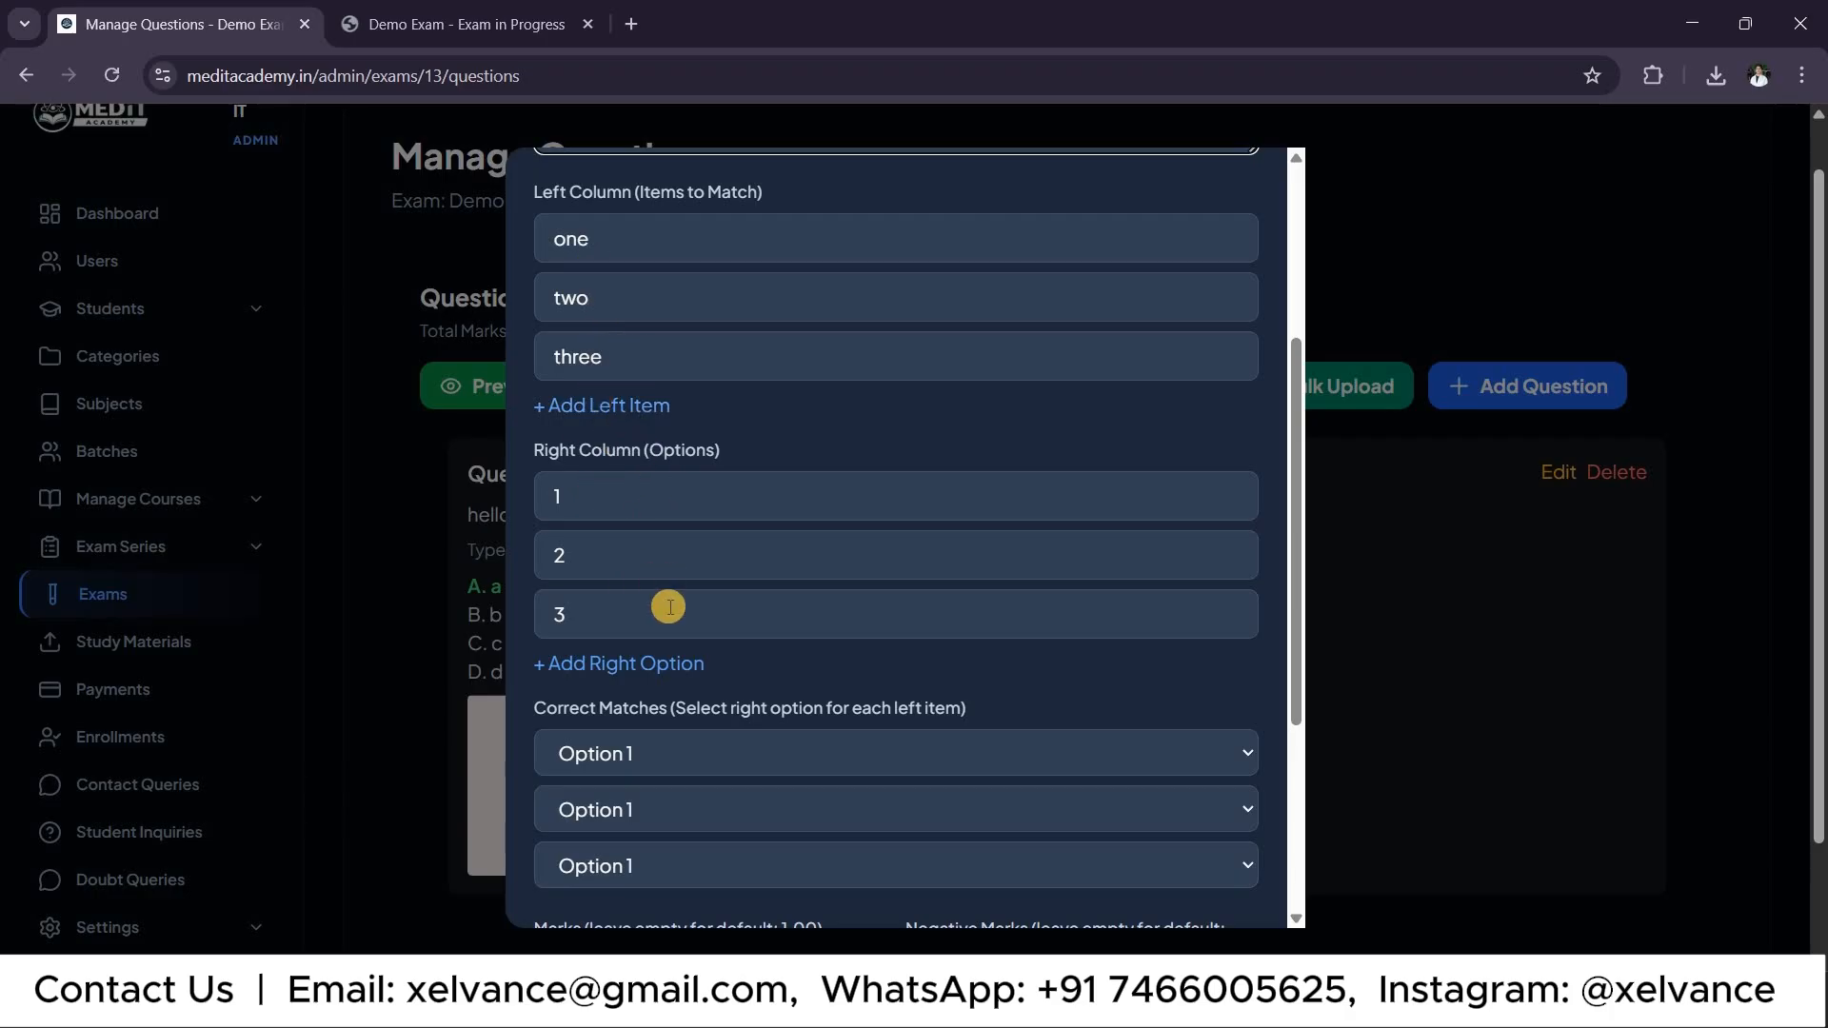
{"action": "scroll", "coordinate": [653, 366], "scroll_direction": "down", "scroll_amount": 4}
{"action": "scroll", "coordinate": [653, 373], "scroll_direction": "up", "scroll_amount": 3}
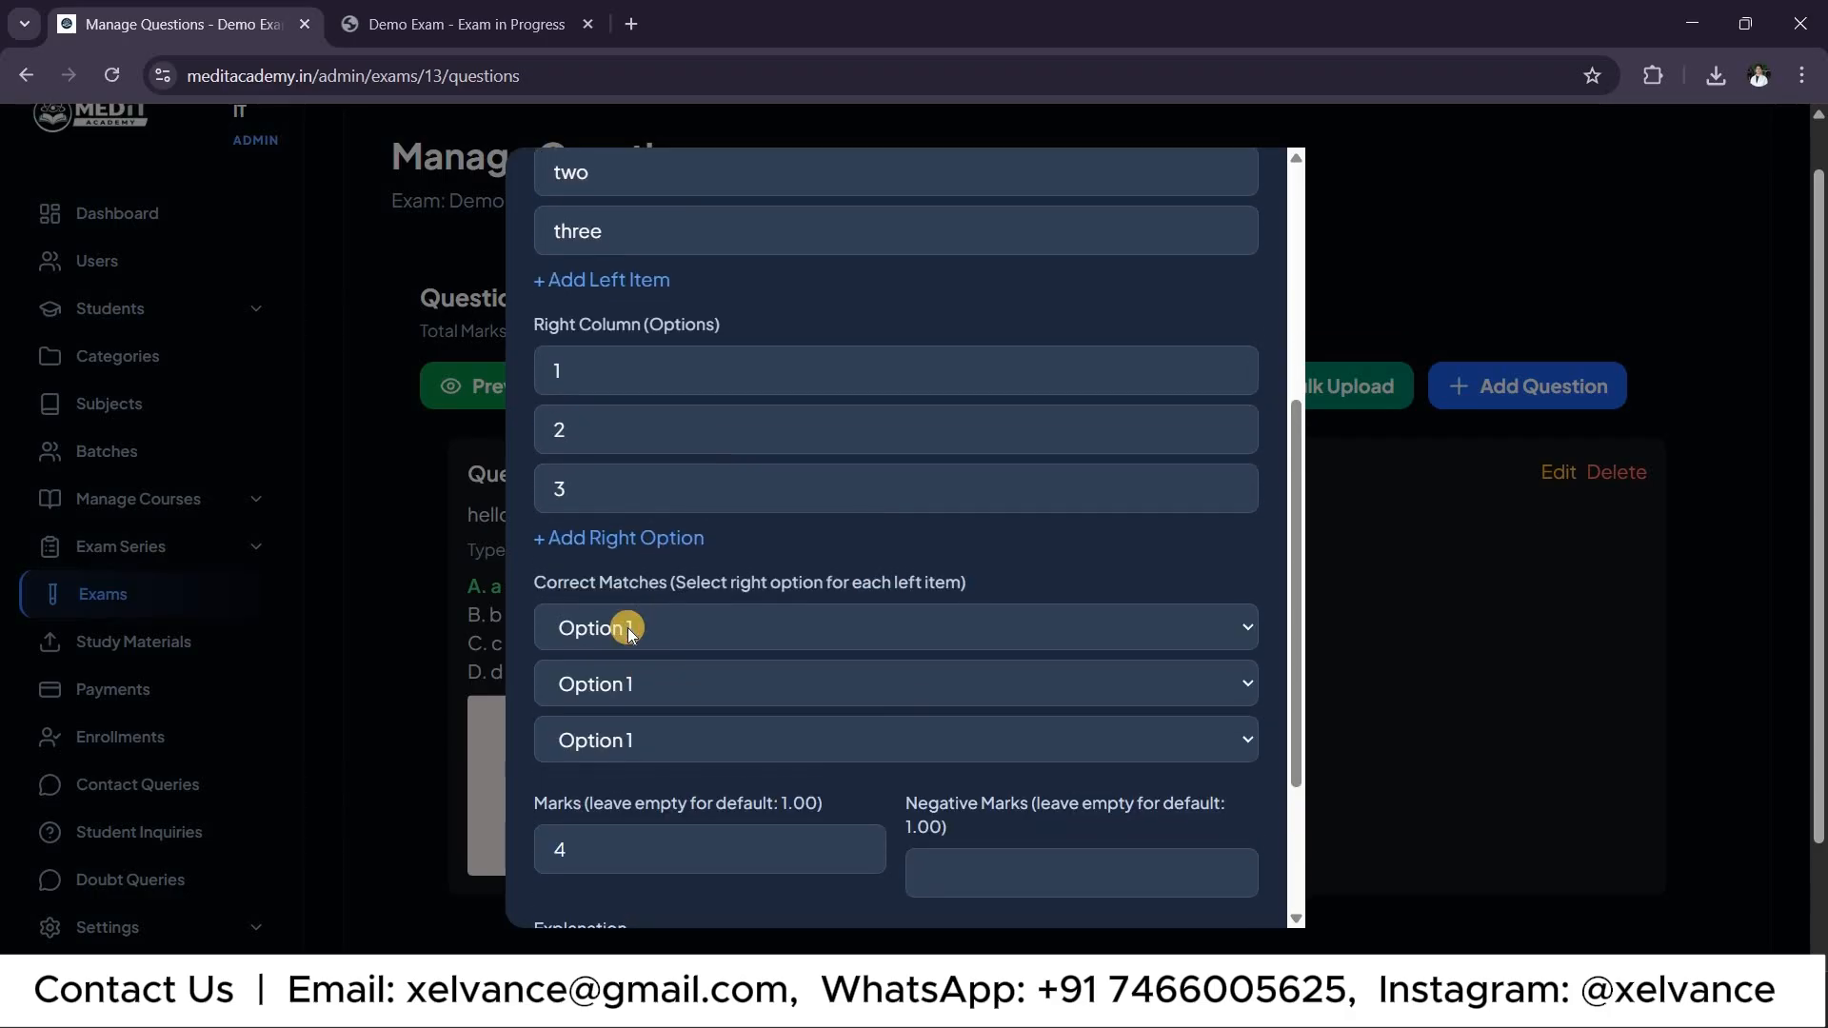
{"action": "left_click", "coordinate": [627, 631]}
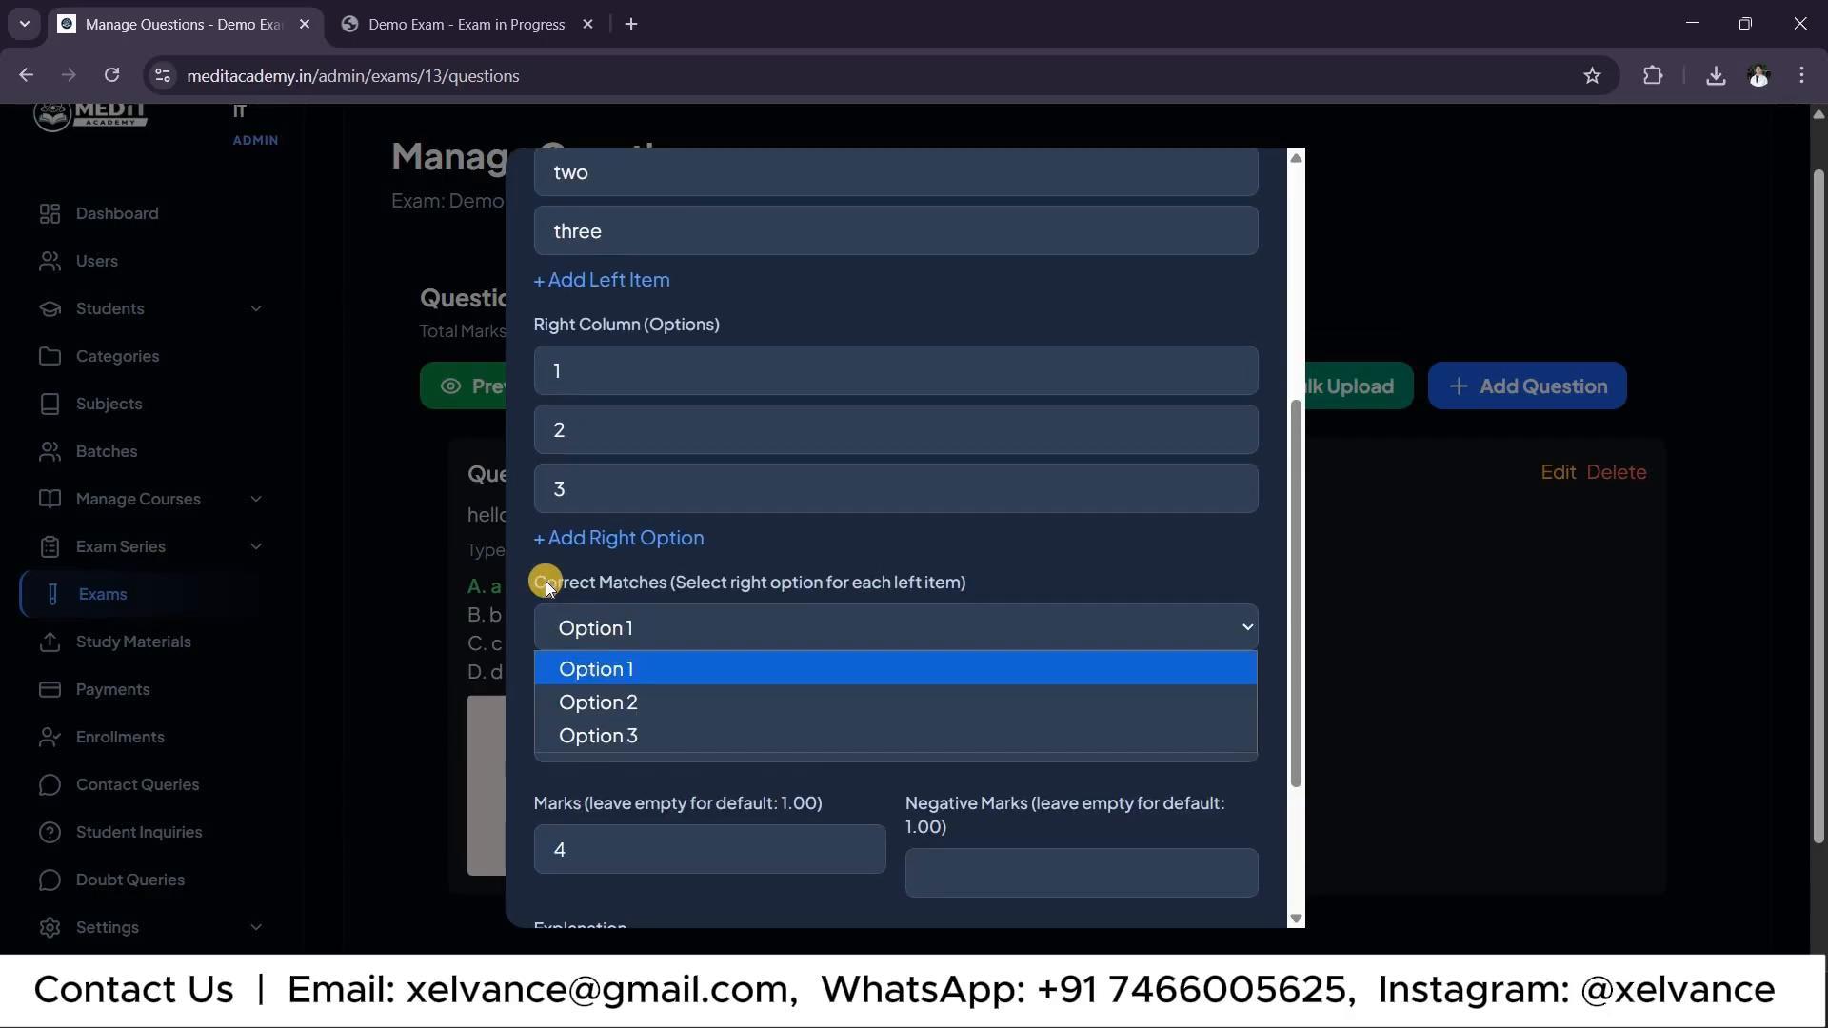
{"action": "left_click", "coordinate": [600, 631]}
{"action": "left_click", "coordinate": [601, 682]}
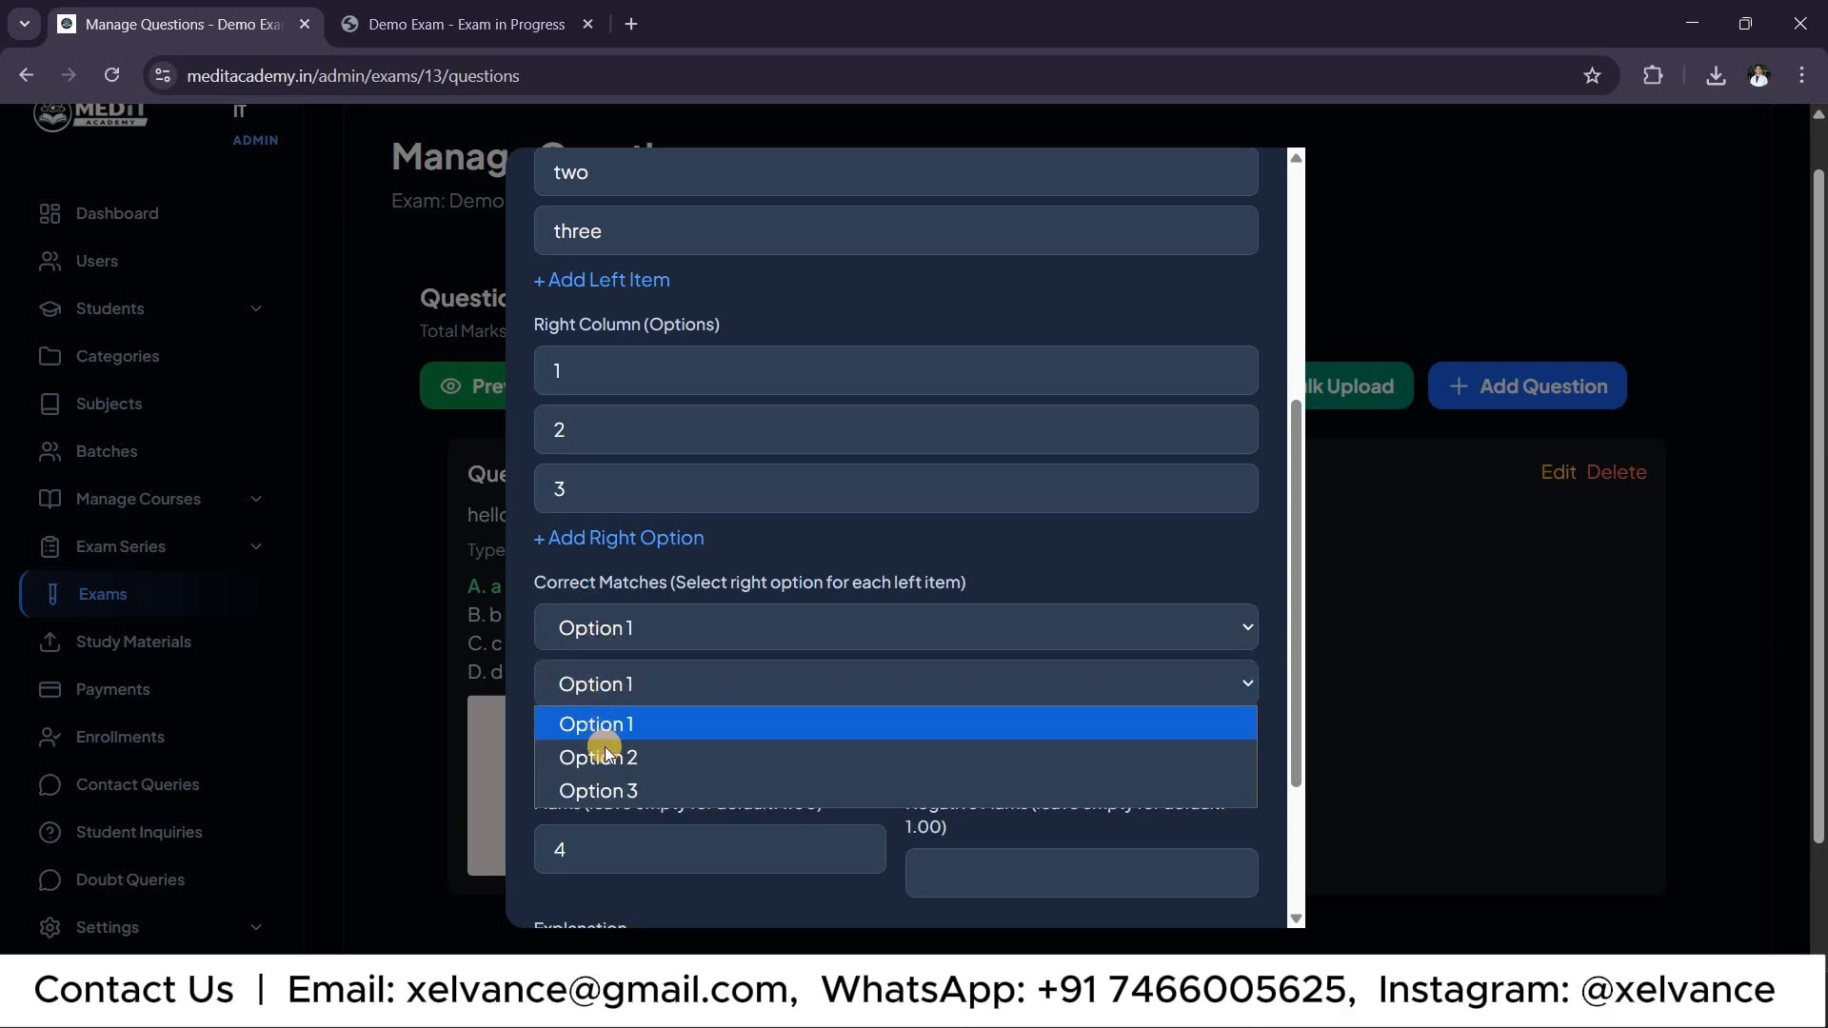
{"action": "left_click", "coordinate": [611, 759]}
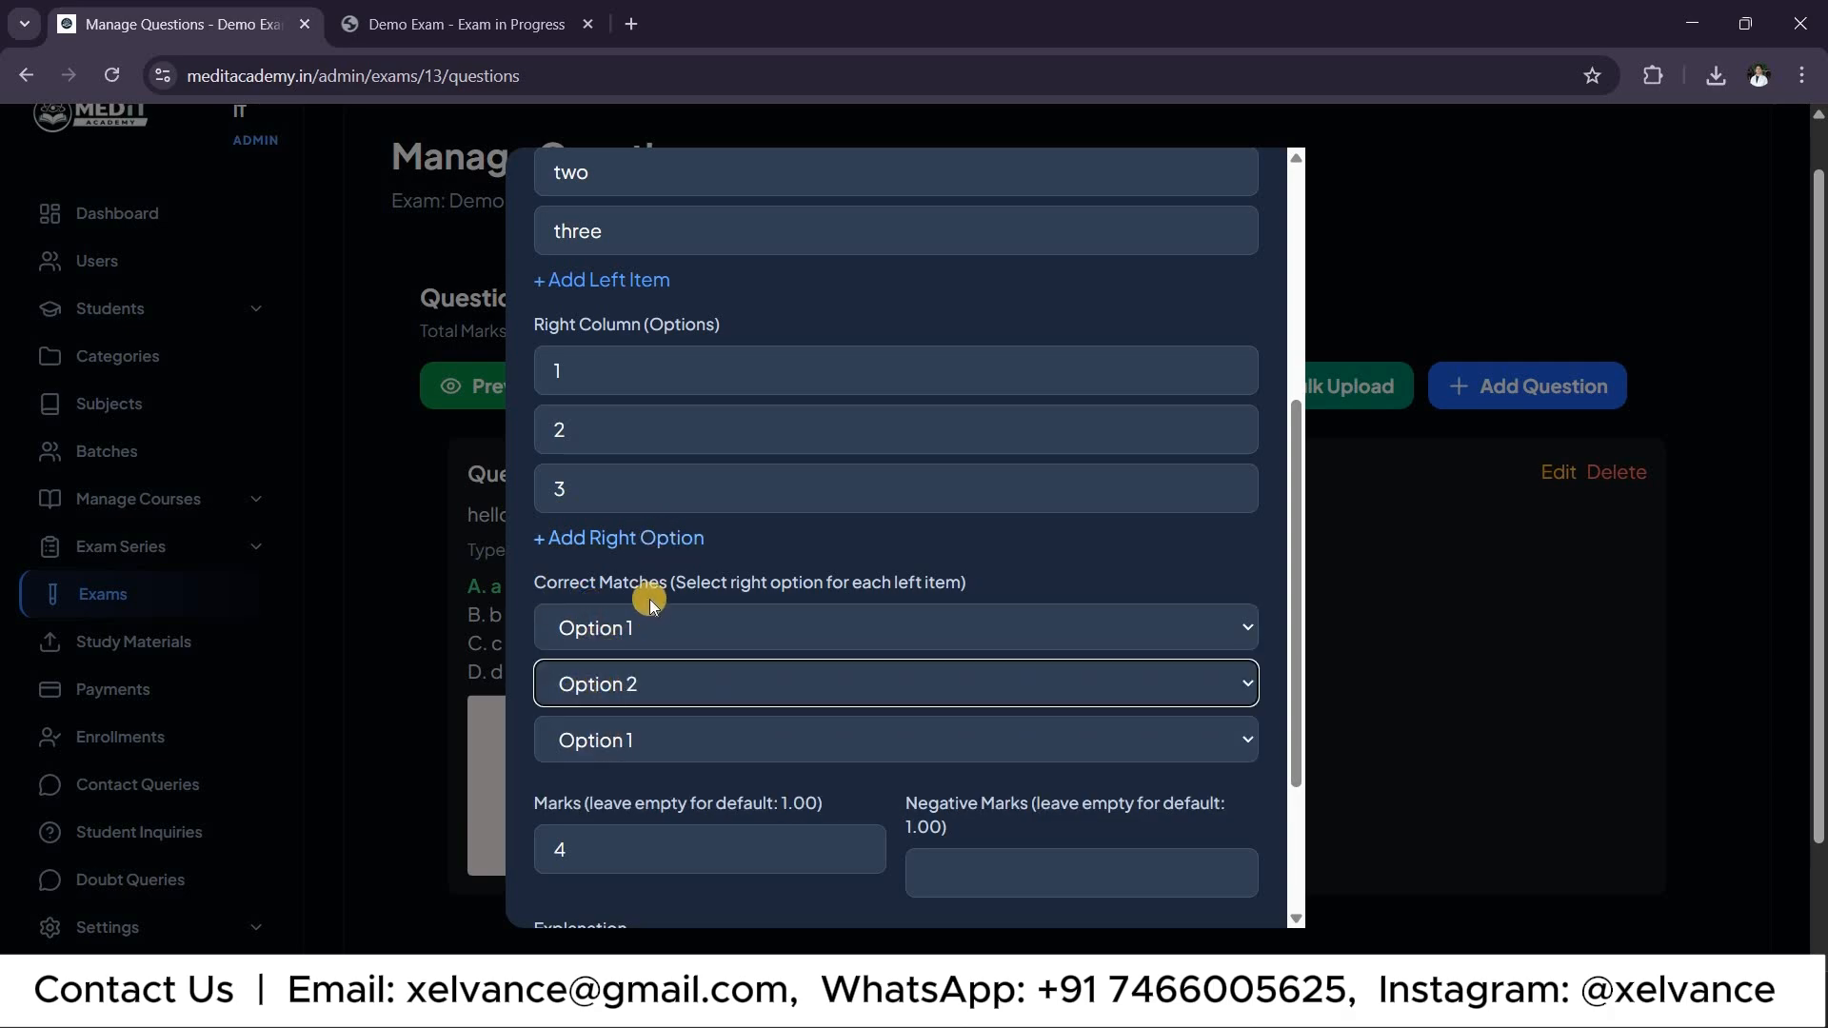
{"action": "scroll", "coordinate": [642, 580], "scroll_direction": "down", "scroll_amount": 2}
{"action": "left_click", "coordinate": [653, 566]}
{"action": "left_click", "coordinate": [650, 674]}
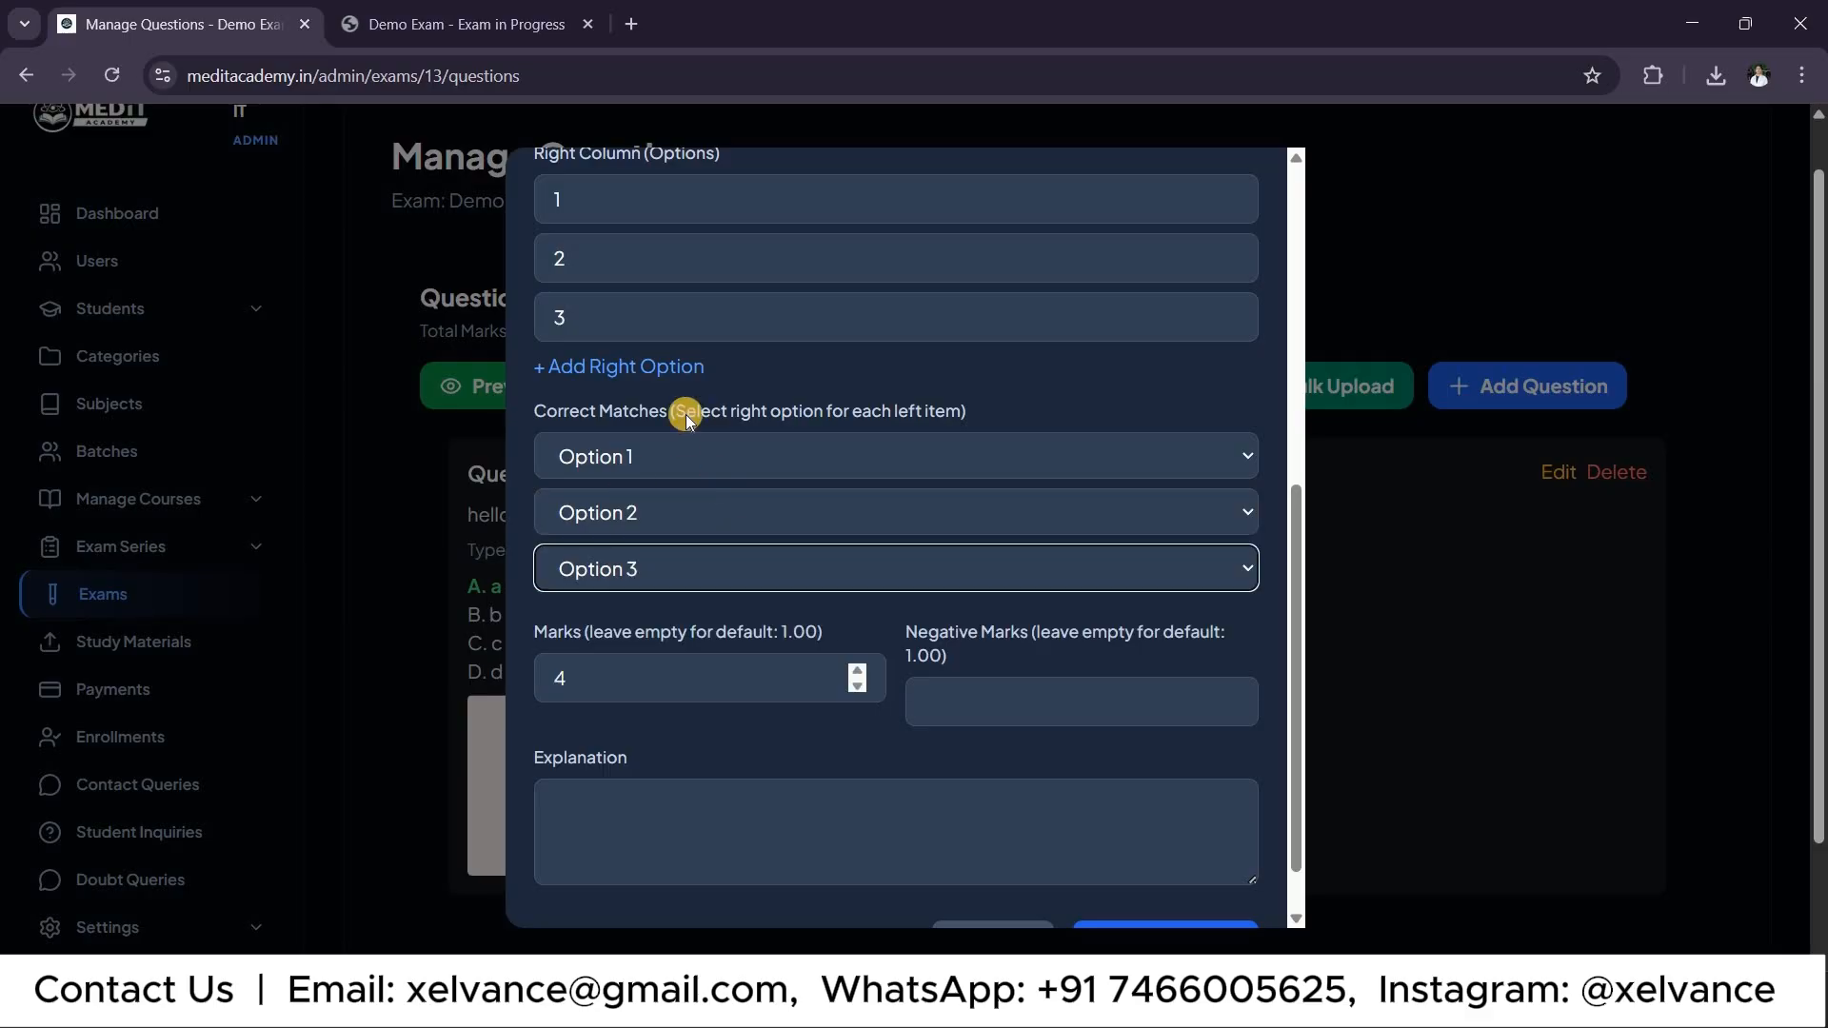
{"action": "scroll", "coordinate": [526, 399], "scroll_direction": "up", "scroll_amount": 3}
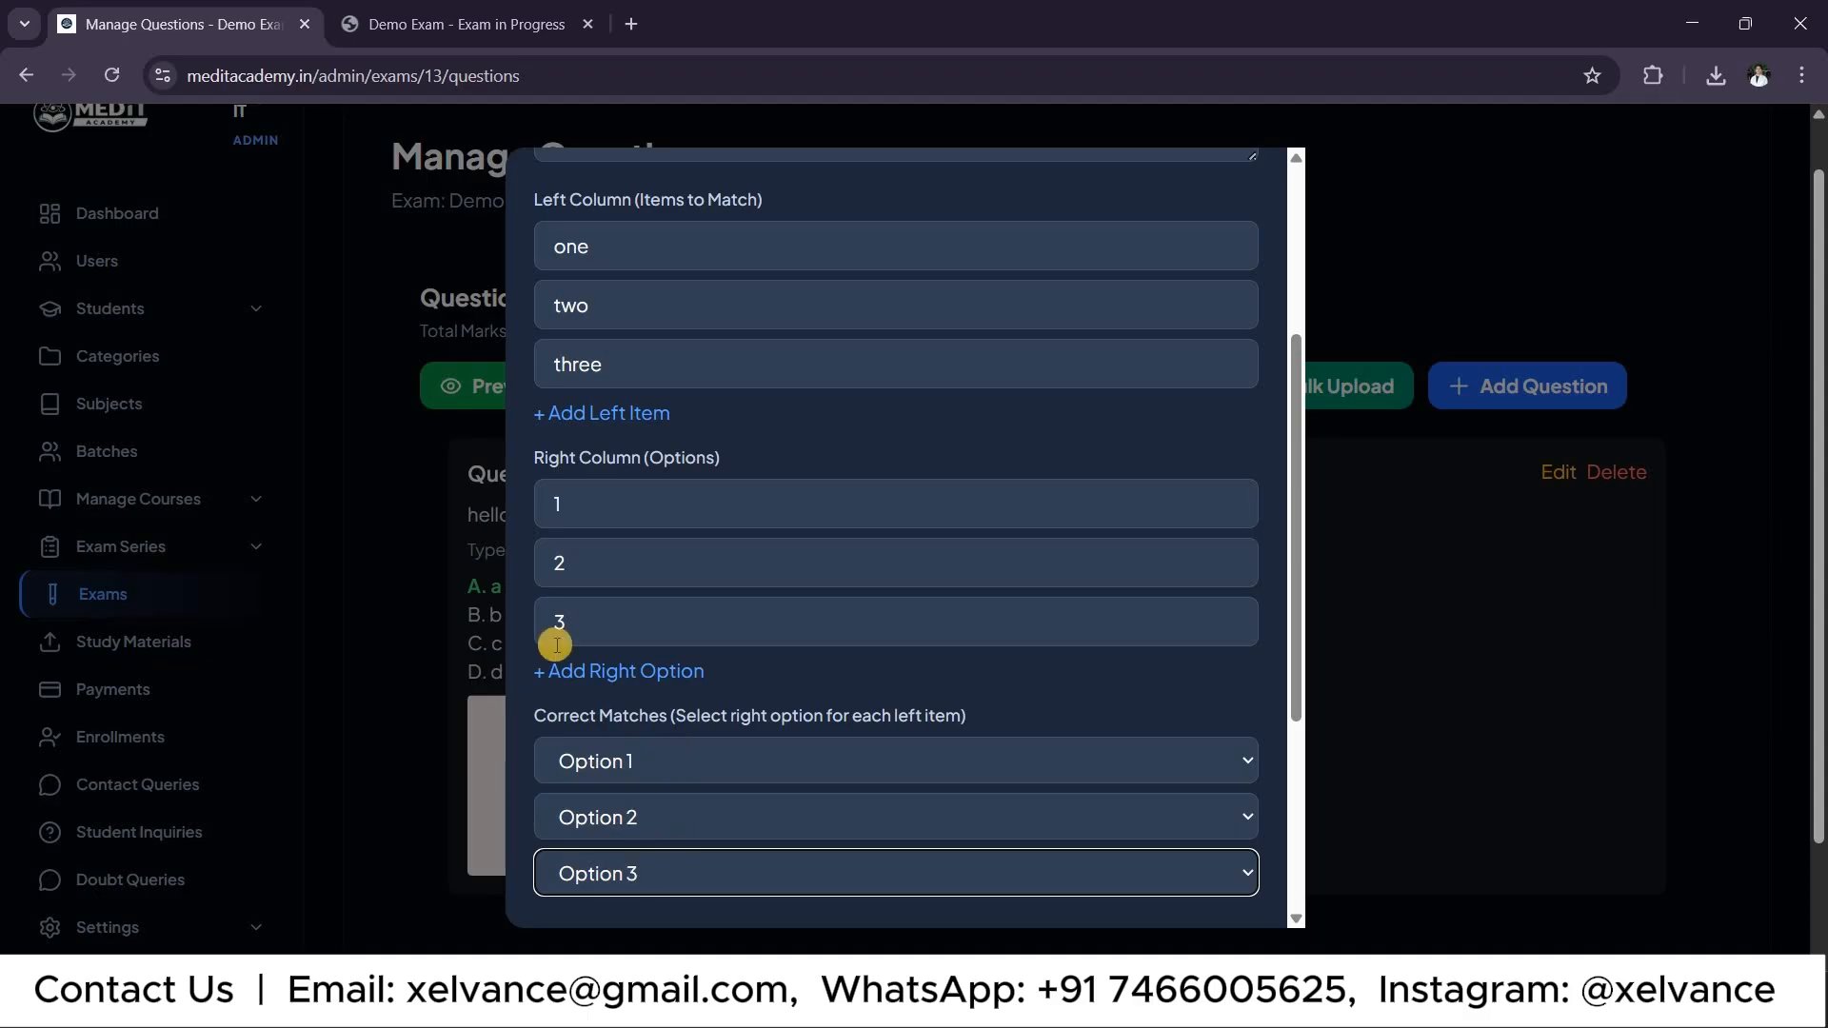
Save the match question to the Demo Exam as Question 2.
{"action": "left_click", "coordinate": [557, 262]}
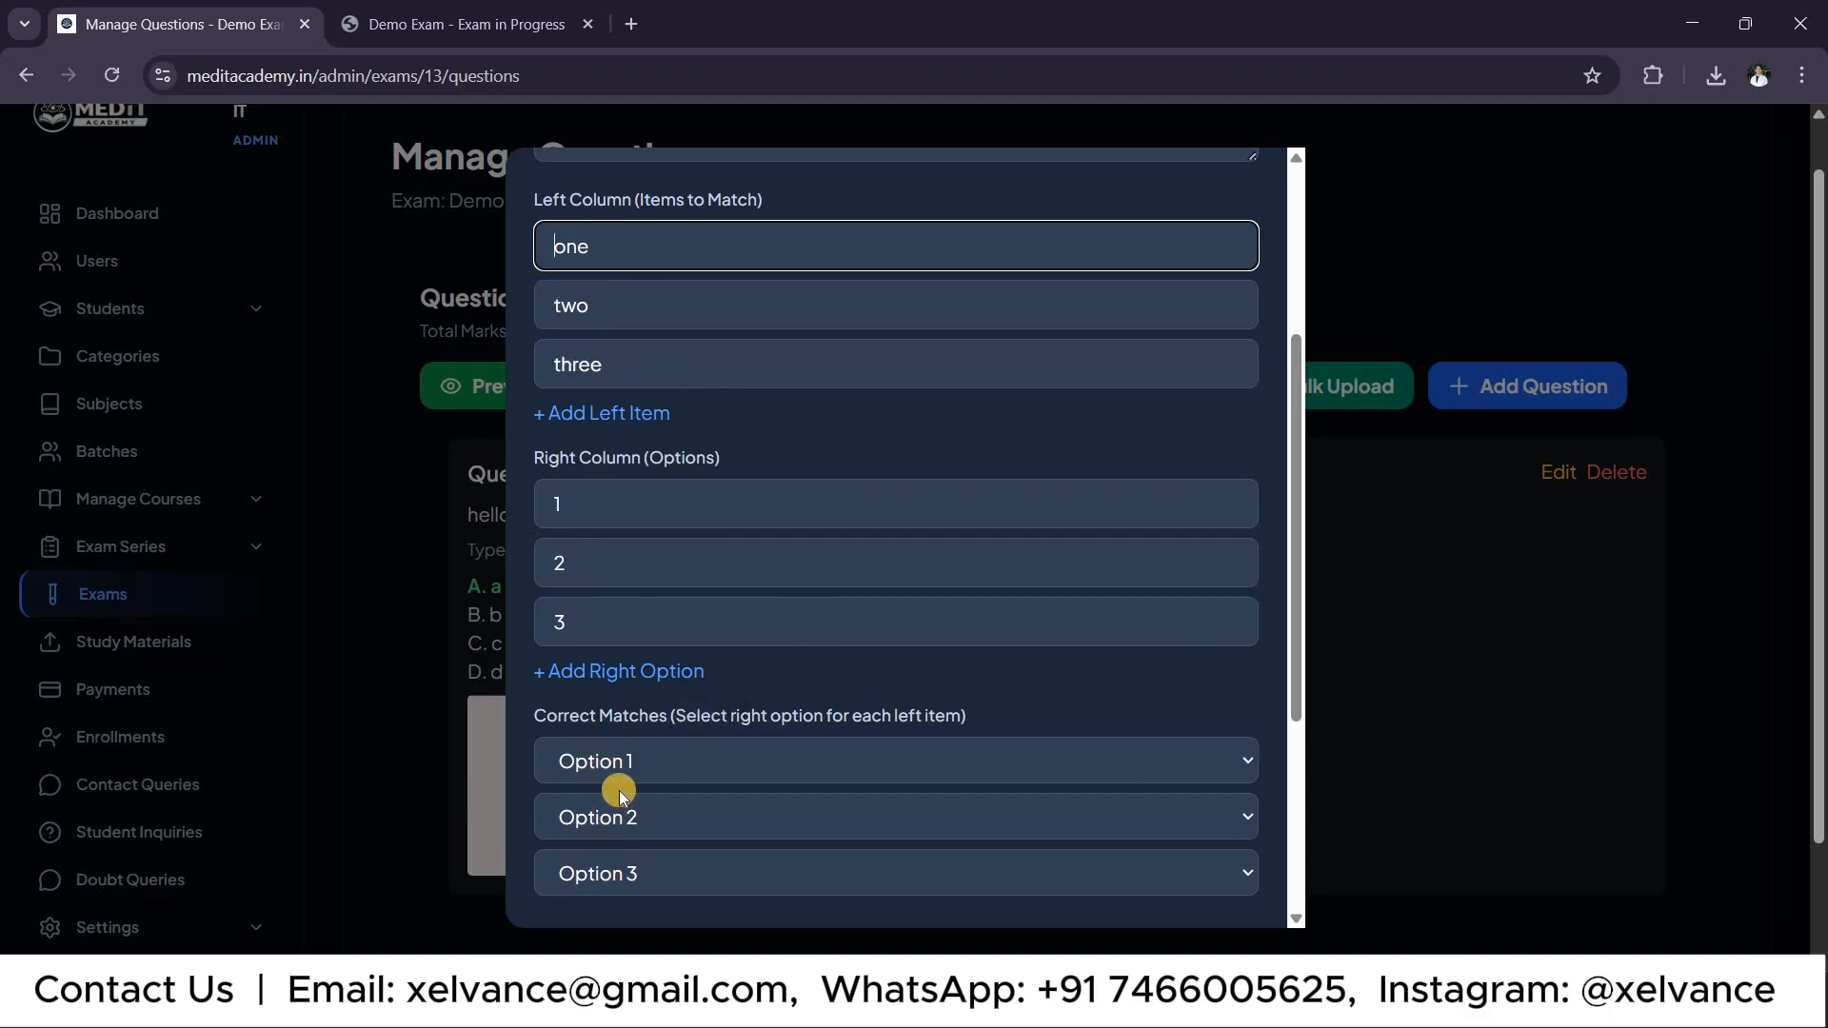
{"action": "scroll", "coordinate": [619, 790], "scroll_direction": "down", "scroll_amount": 2}
{"action": "scroll", "coordinate": [685, 657], "scroll_direction": "down", "scroll_amount": 2}
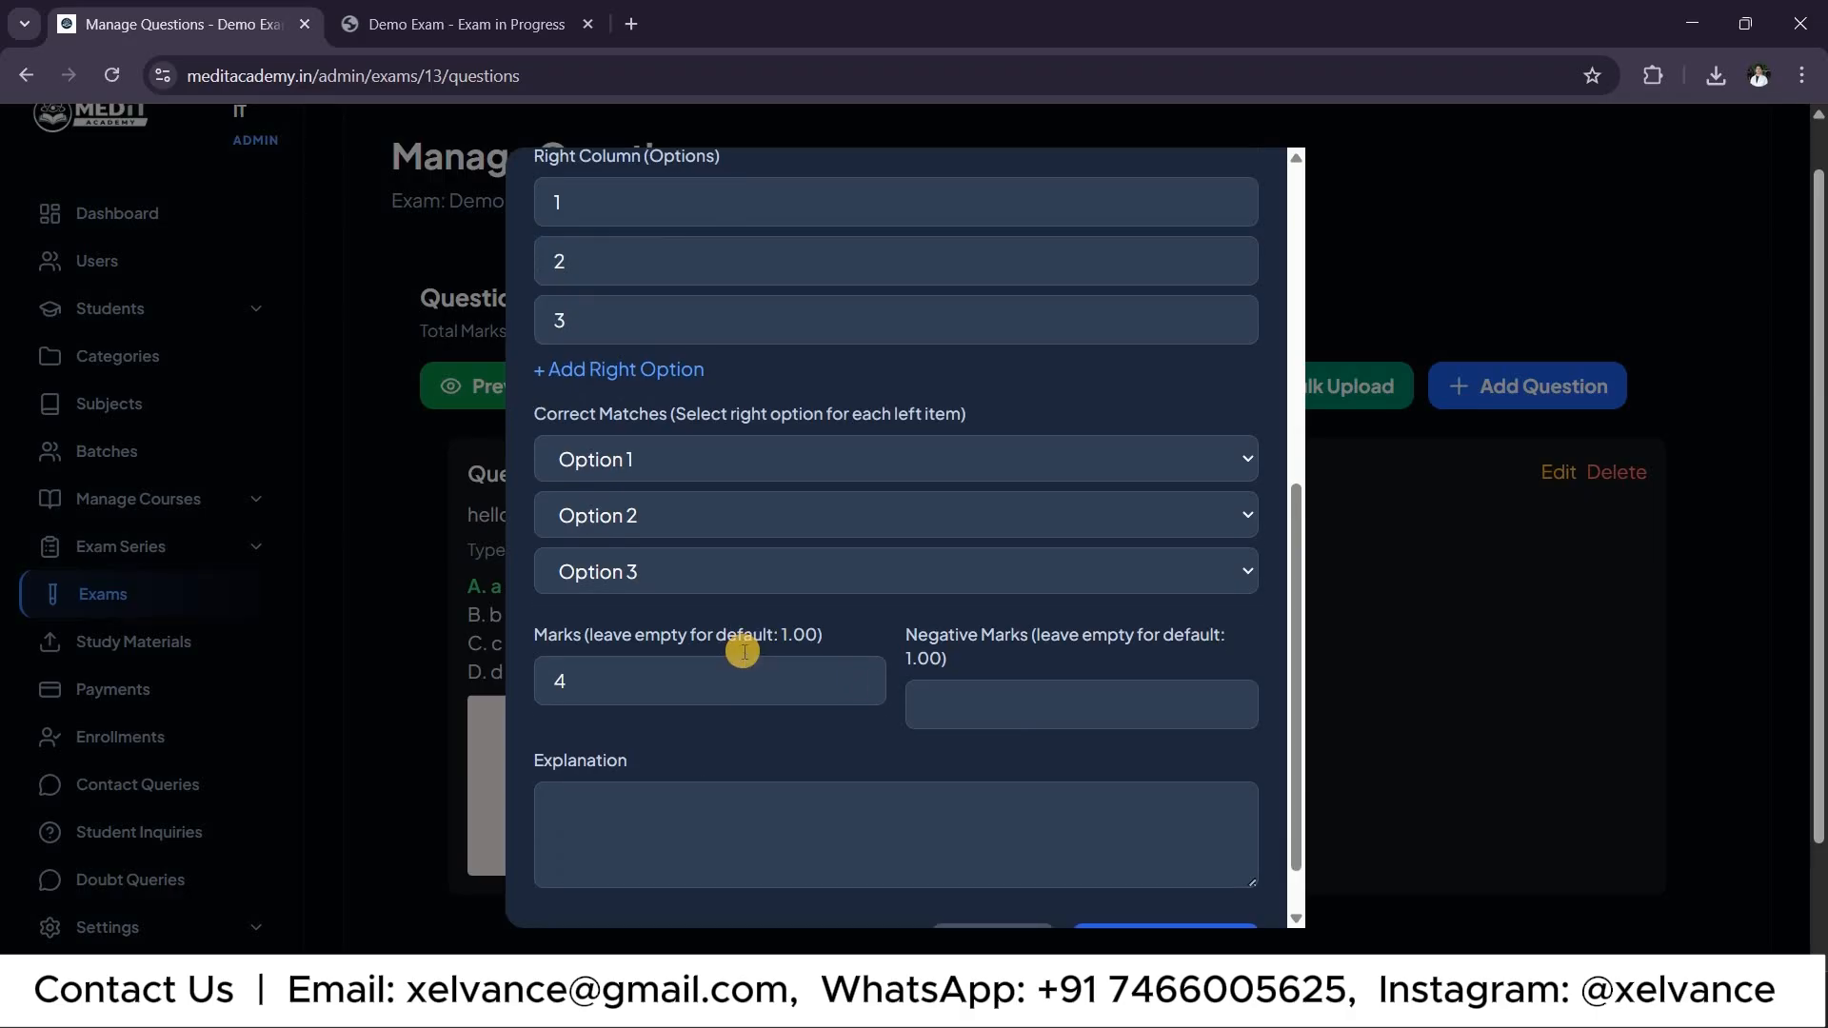
{"action": "scroll", "coordinate": [742, 647], "scroll_direction": "down", "scroll_amount": 1}
{"action": "scroll", "coordinate": [783, 547], "scroll_direction": "up", "scroll_amount": 5}
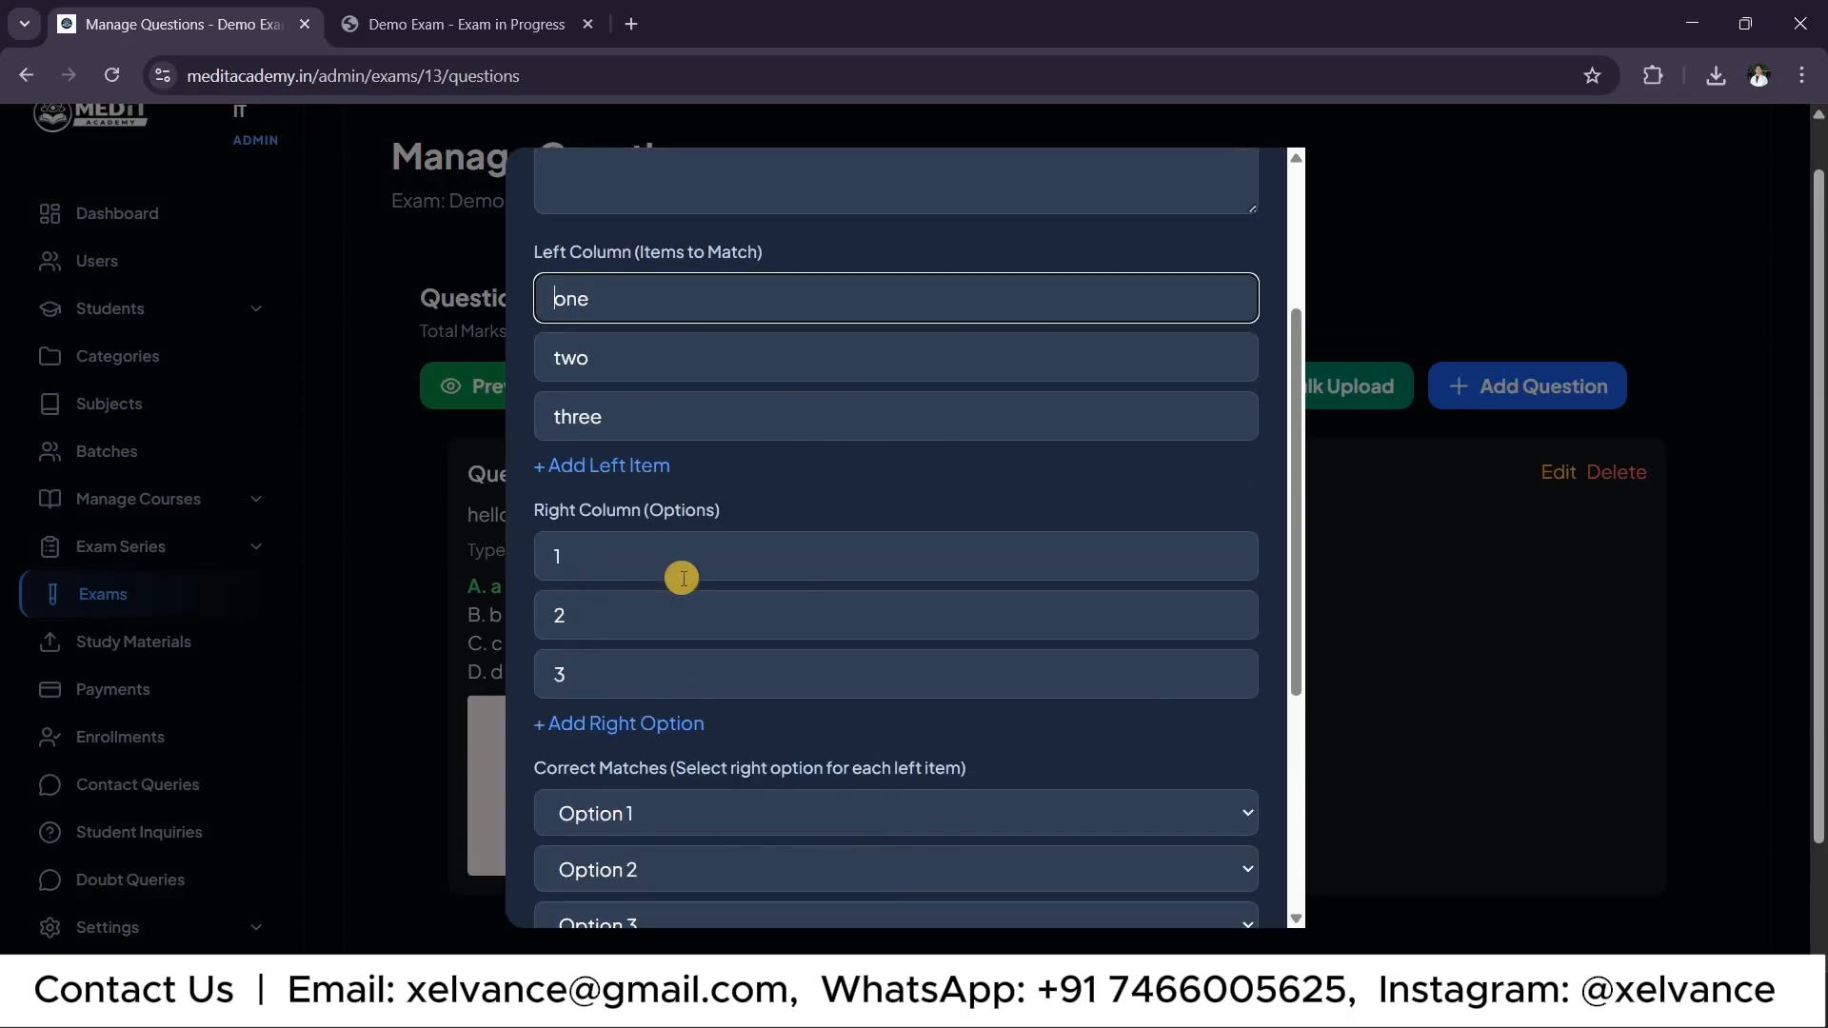
{"action": "scroll", "coordinate": [681, 575], "scroll_direction": "down", "scroll_amount": 2}
{"action": "scroll", "coordinate": [895, 667], "scroll_direction": "down", "scroll_amount": 3}
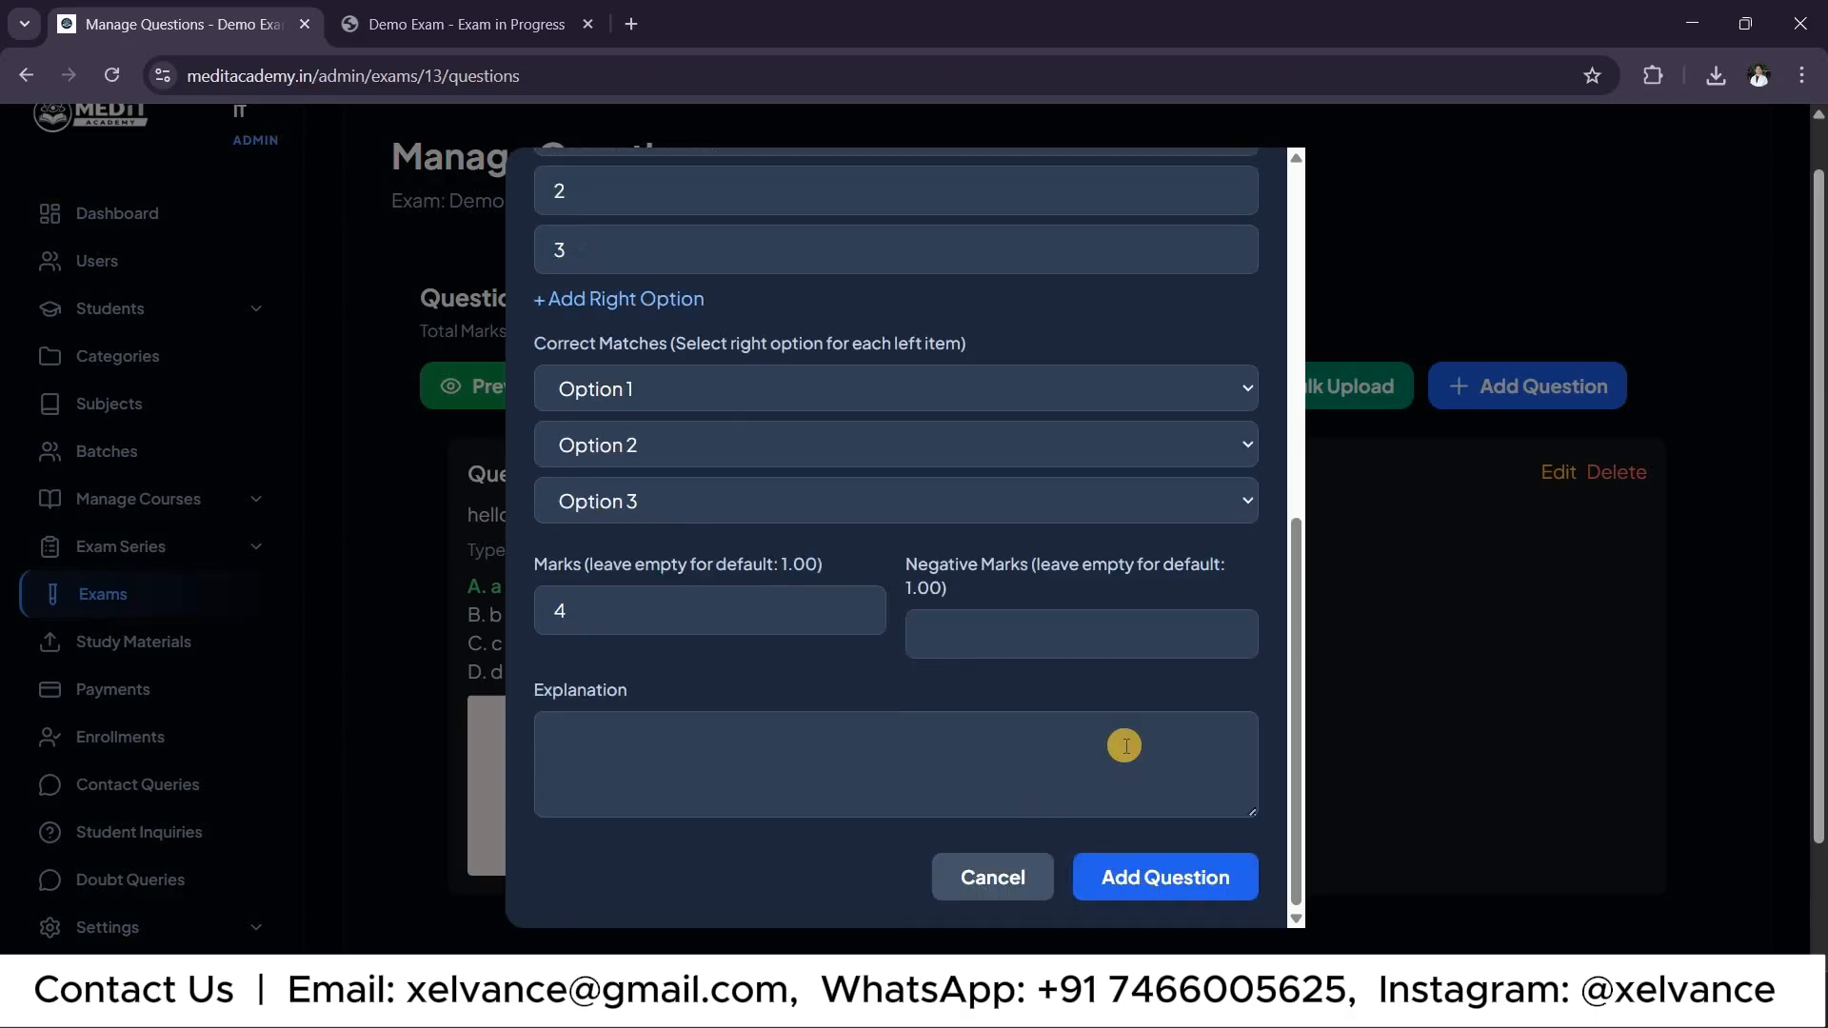
{"action": "scroll", "coordinate": [957, 329], "scroll_direction": "up", "scroll_amount": 6}
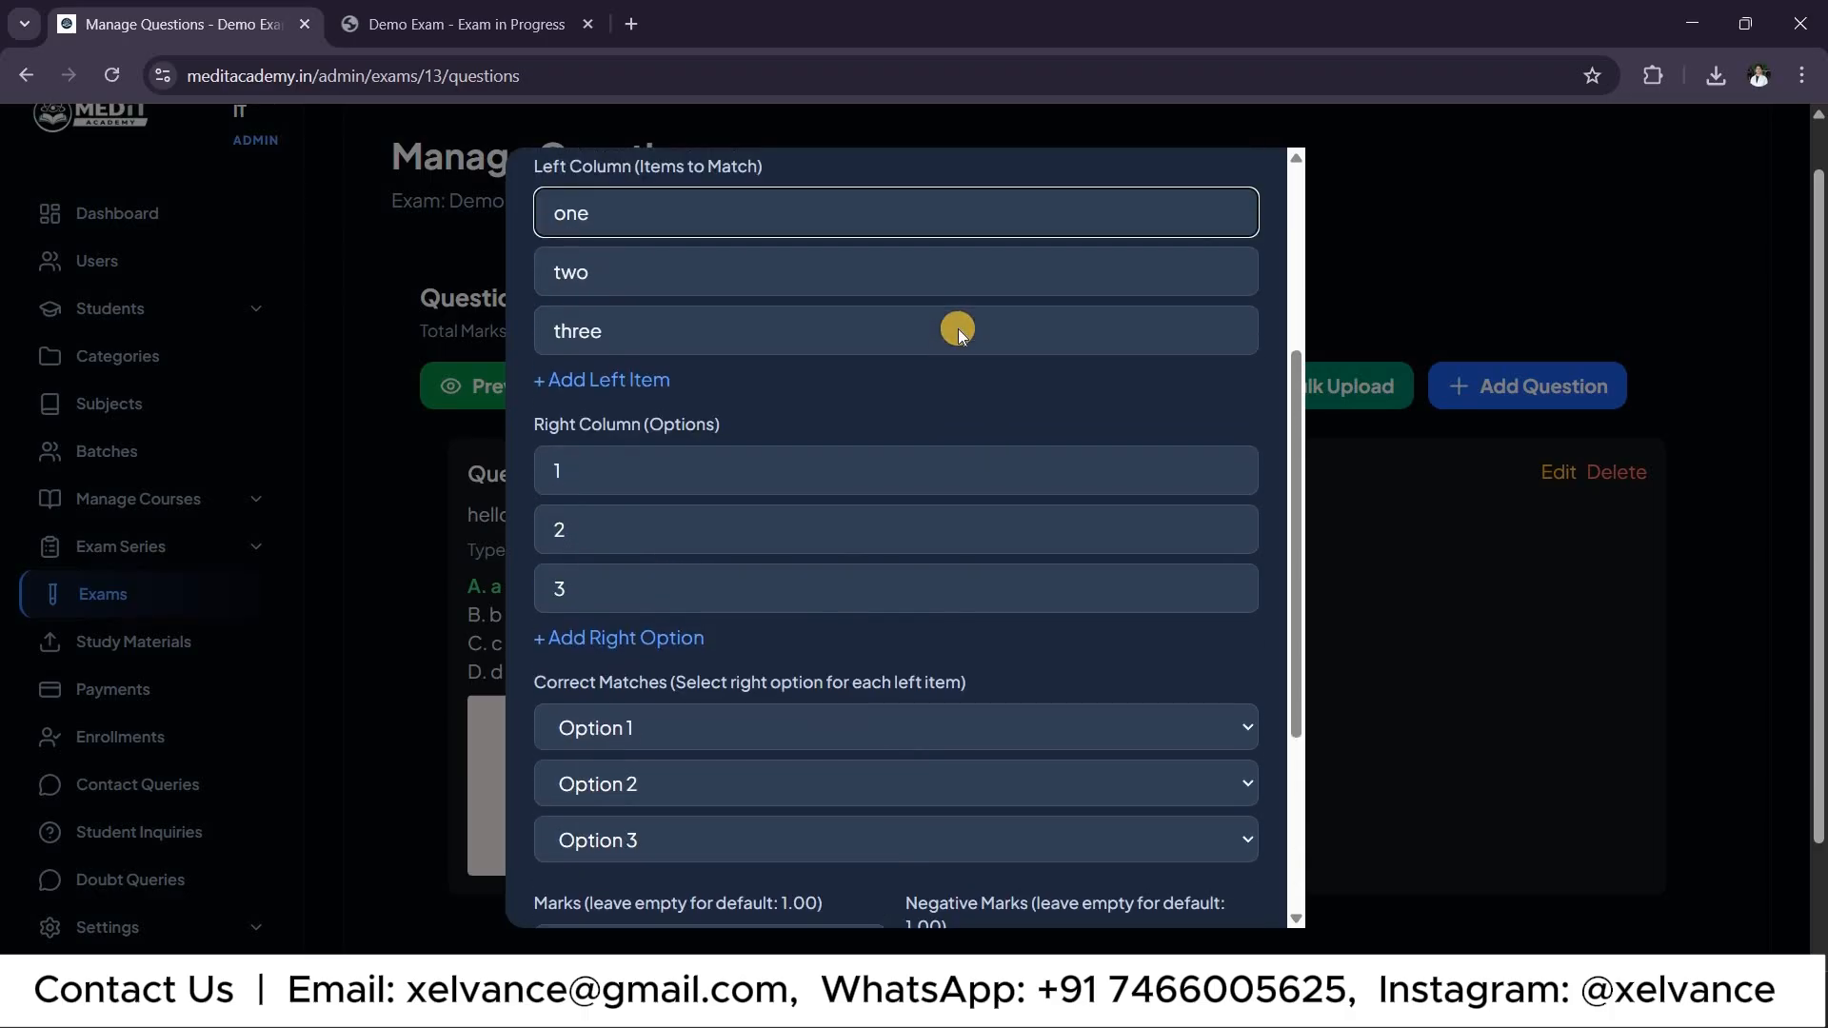
{"action": "scroll", "coordinate": [1167, 726], "scroll_direction": "down", "scroll_amount": 3}
{"action": "scroll", "coordinate": [1167, 726], "scroll_direction": "down", "scroll_amount": 4}
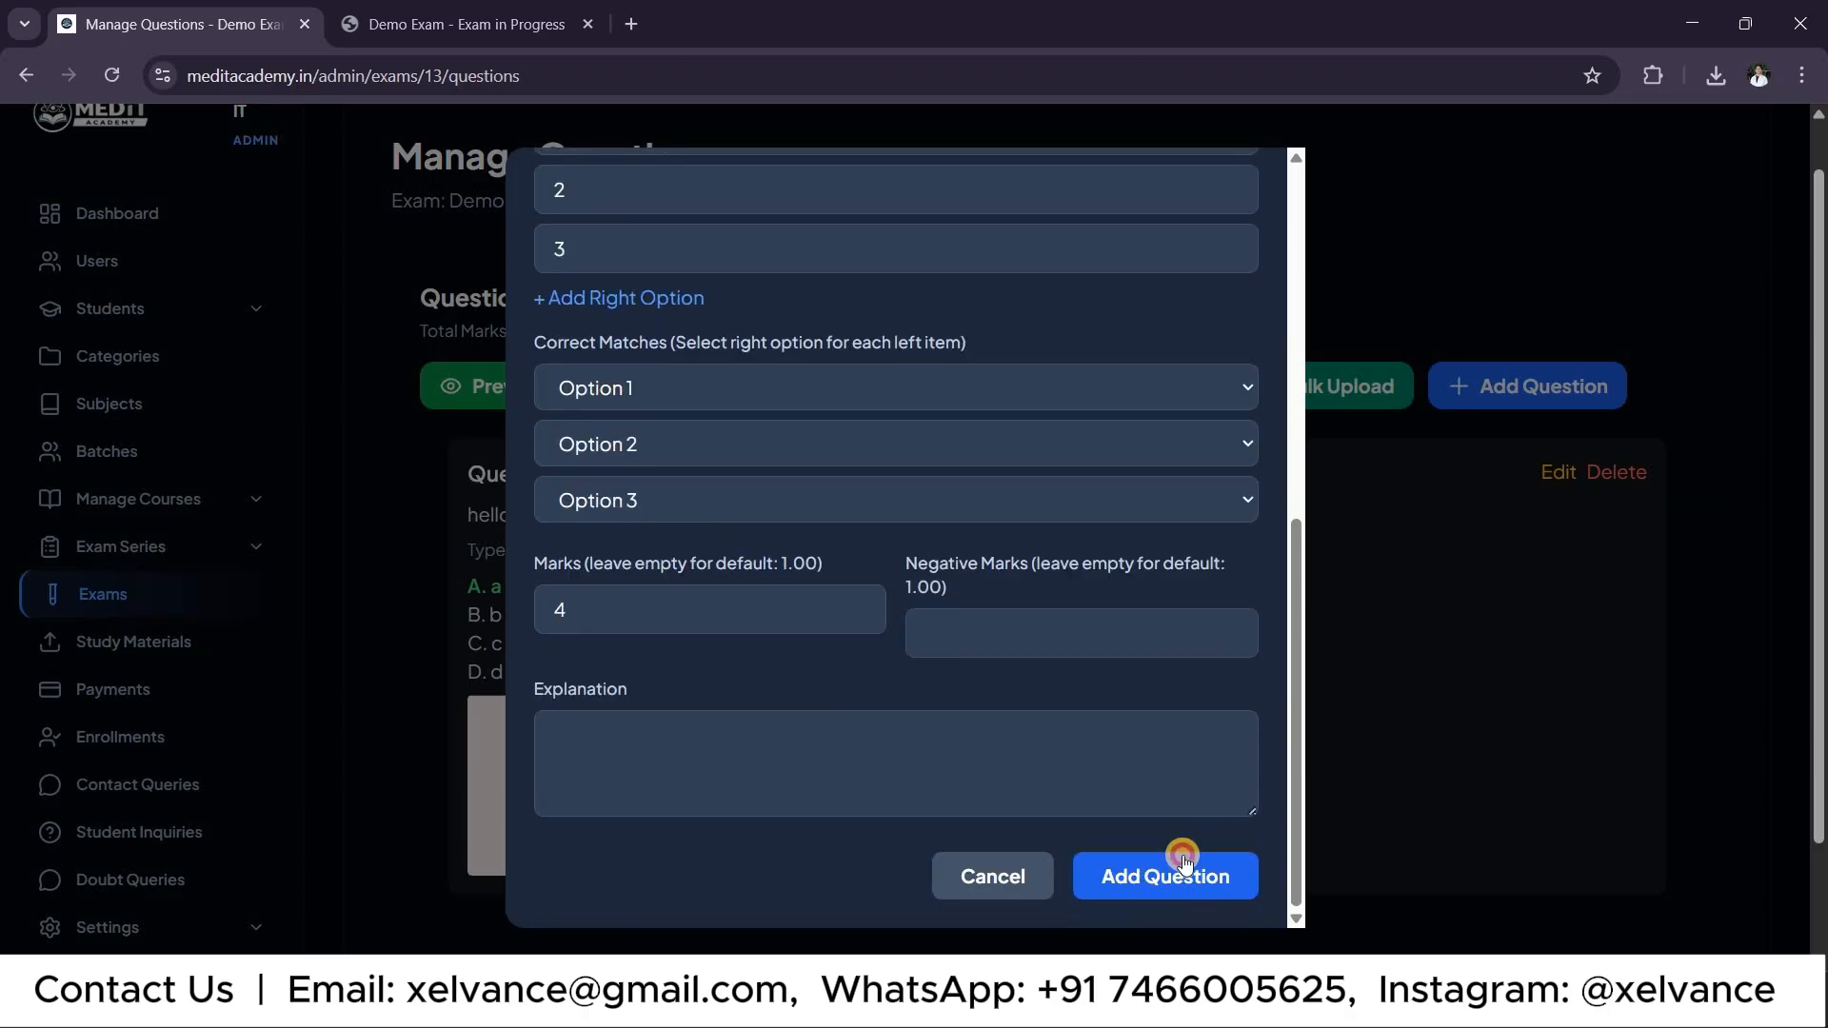
{"action": "left_click", "coordinate": [1181, 862]}
{"action": "scroll", "coordinate": [796, 535], "scroll_direction": "down", "scroll_amount": 4}
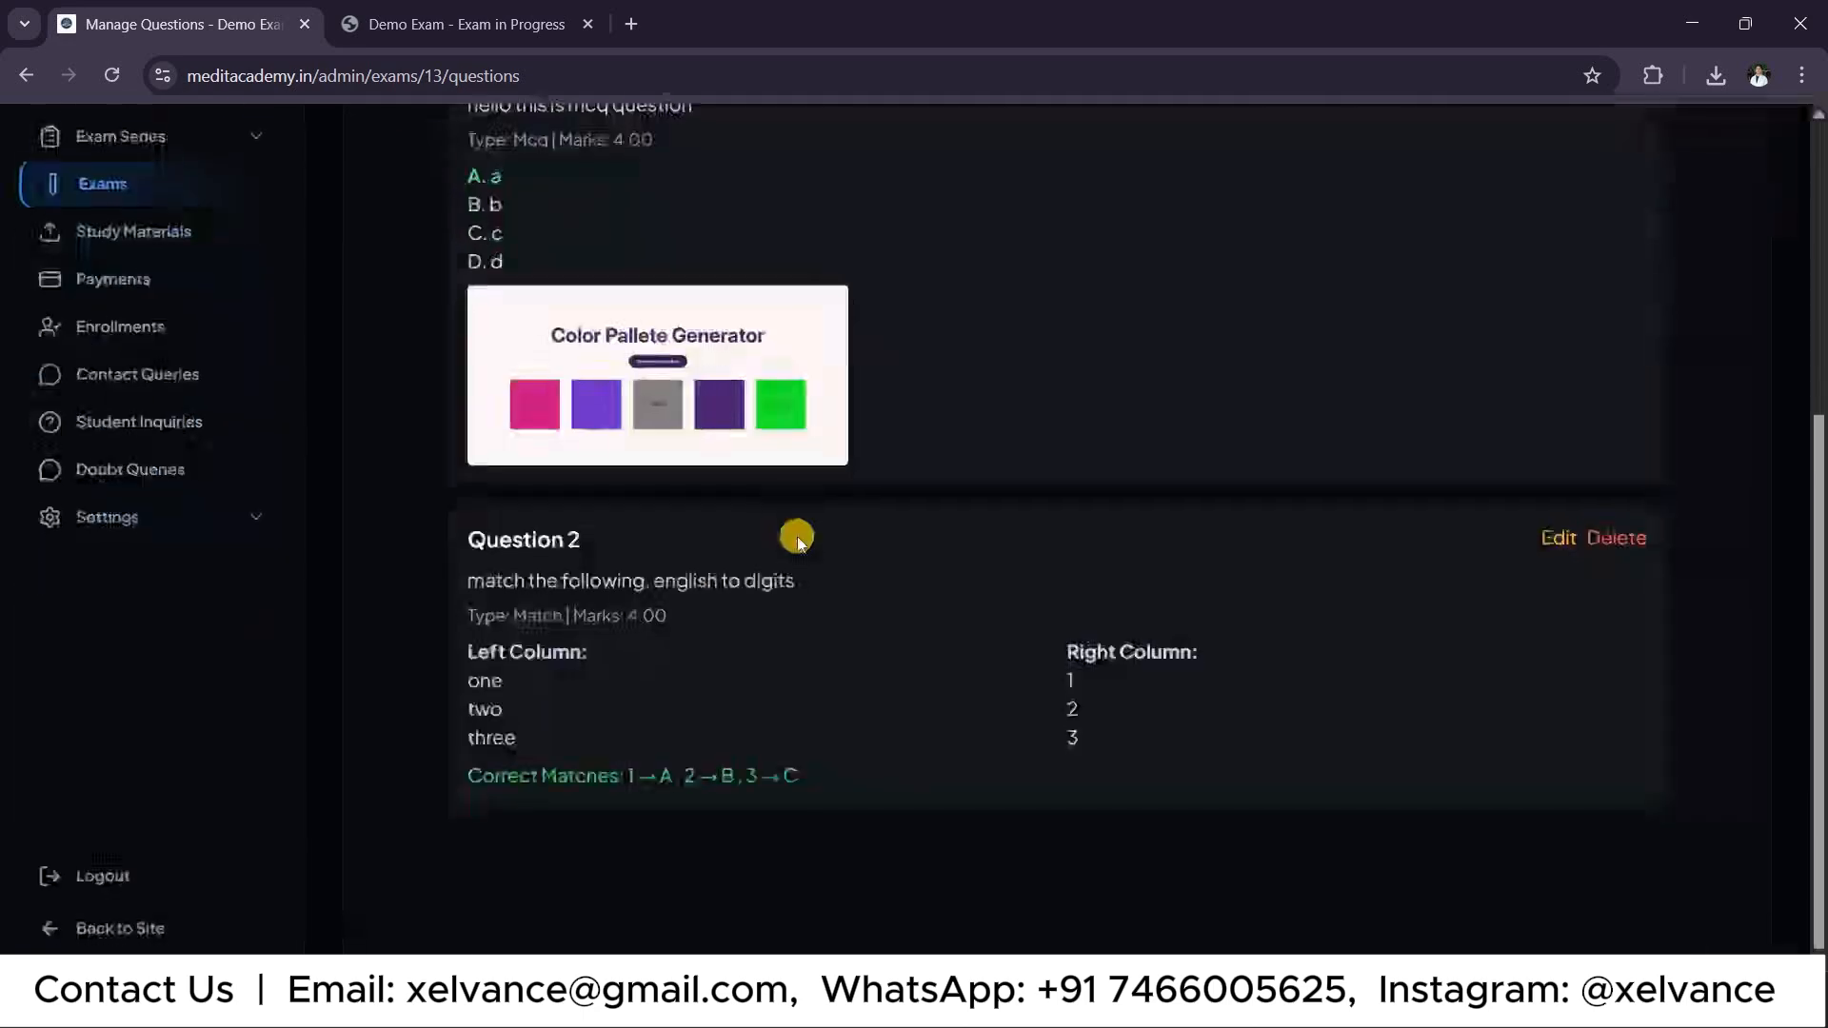
{"action": "scroll", "coordinate": [681, 721], "scroll_direction": "up", "scroll_amount": 1}
{"action": "scroll", "coordinate": [657, 638], "scroll_direction": "up", "scroll_amount": 3}
{"action": "scroll", "coordinate": [632, 559], "scroll_direction": "down", "scroll_amount": 4}
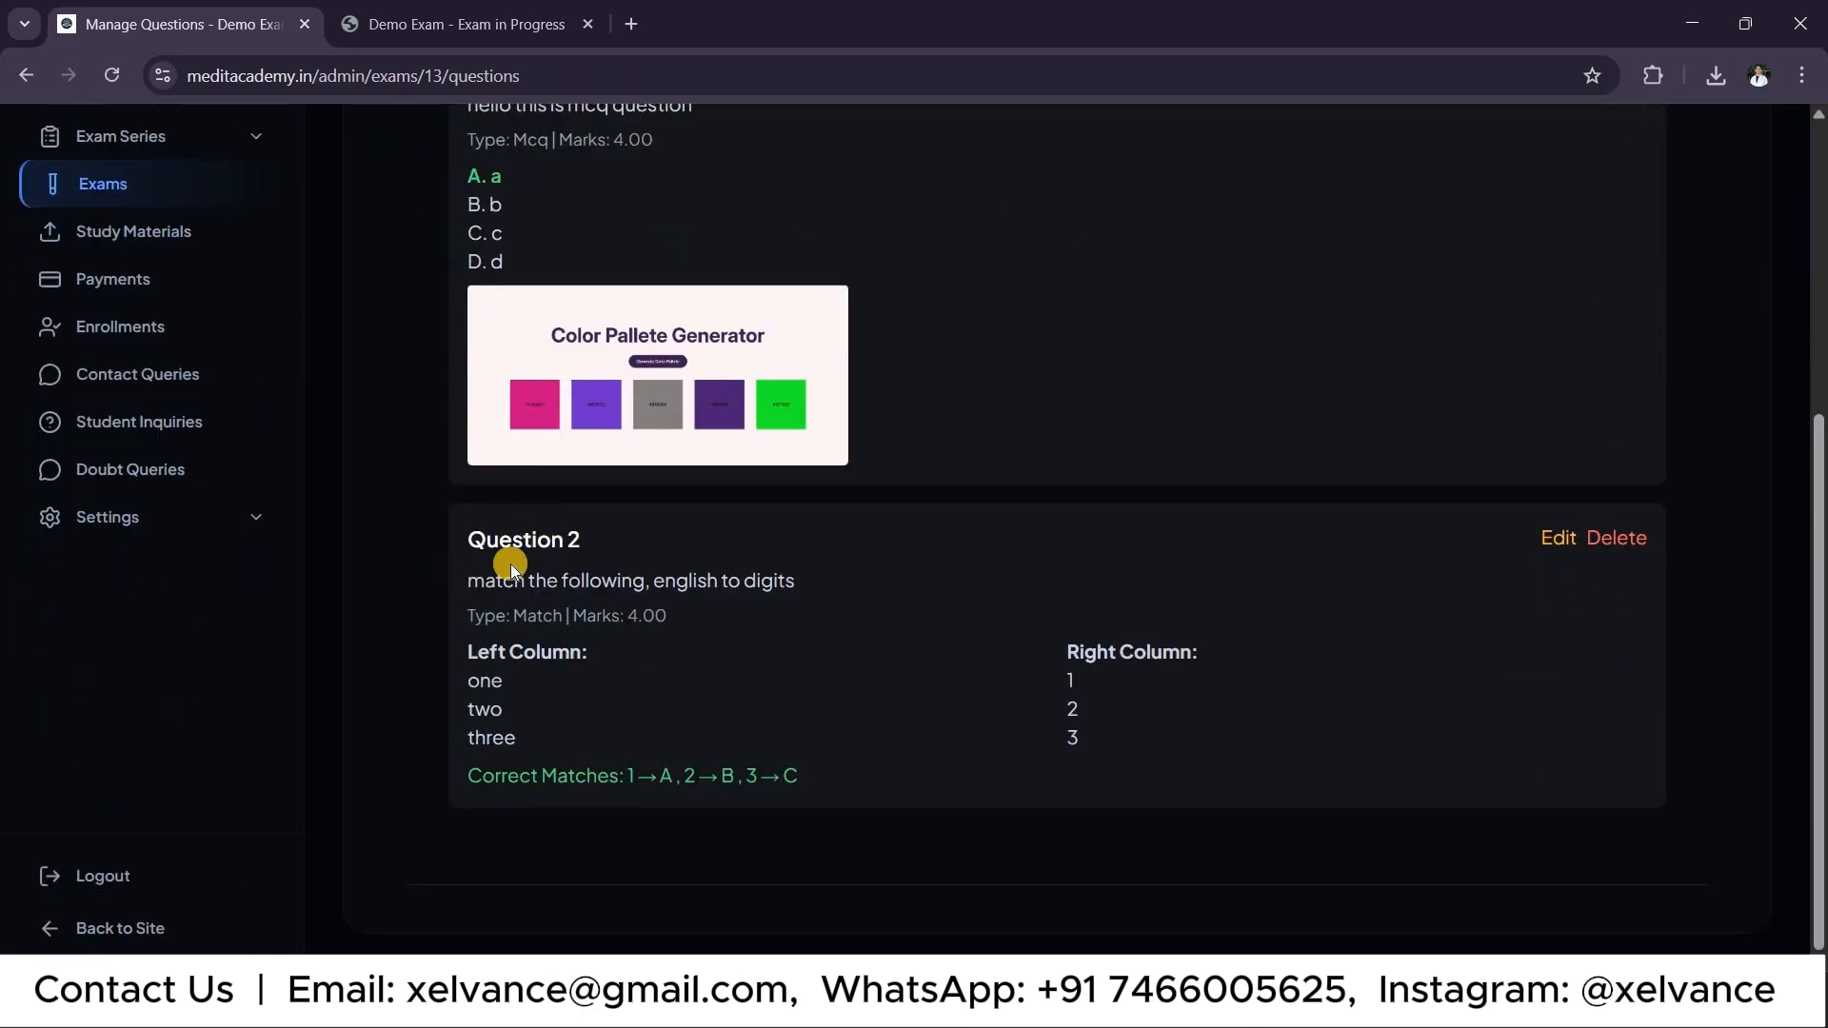
{"action": "scroll", "coordinate": [636, 306], "scroll_direction": "up", "scroll_amount": 5}
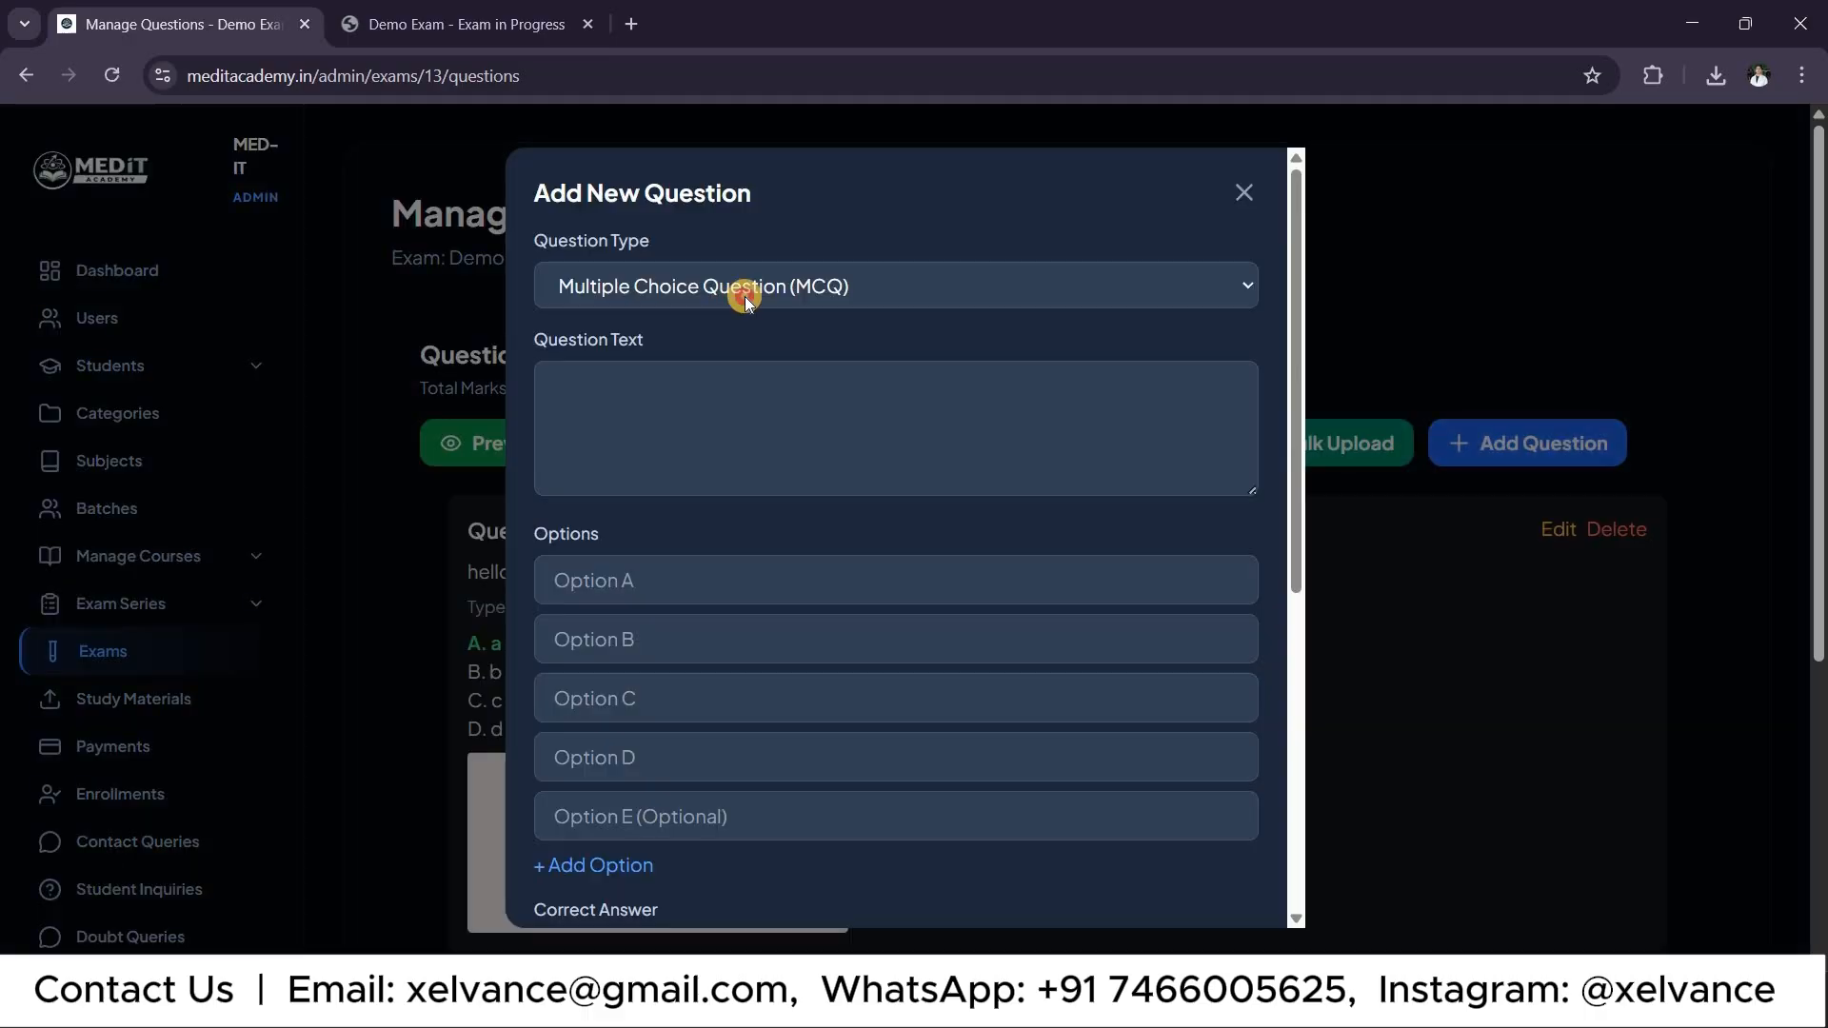
Start another new question of type Image Based.
{"action": "left_click", "coordinate": [746, 296]}
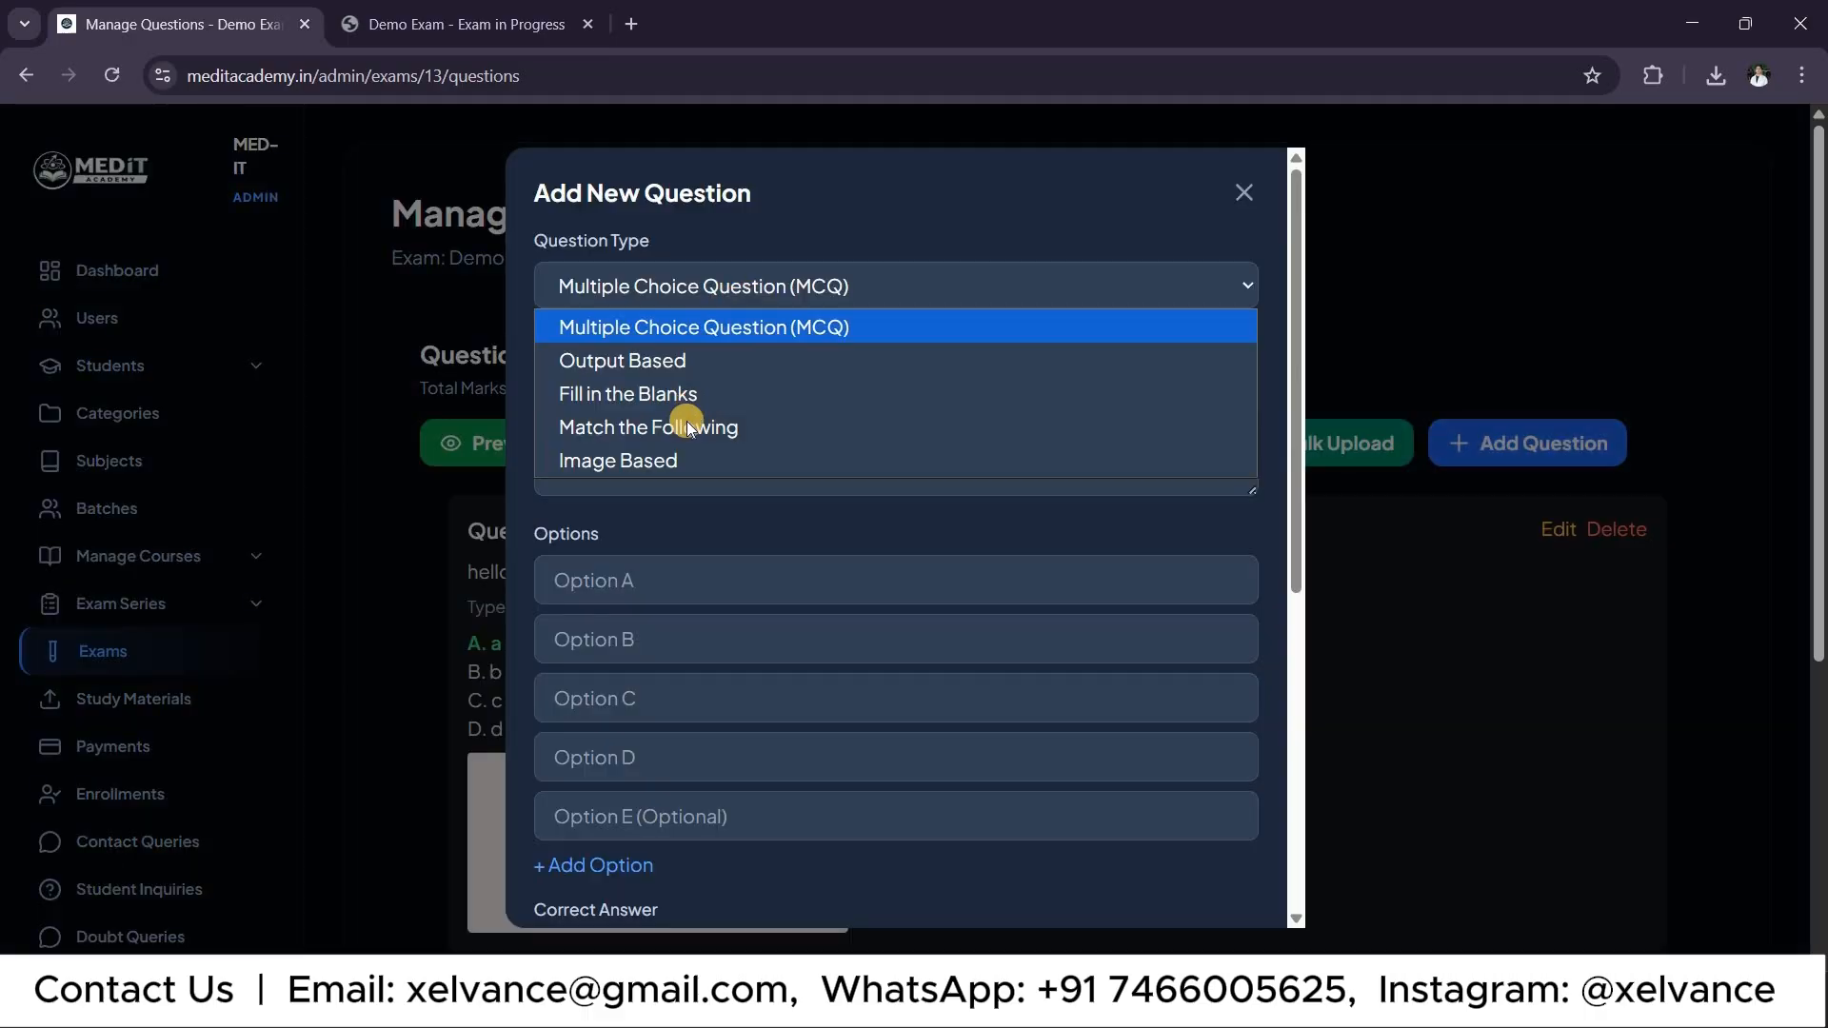
{"action": "left_click", "coordinate": [684, 457]}
{"action": "scroll", "coordinate": [667, 362], "scroll_direction": "down", "scroll_amount": 1}
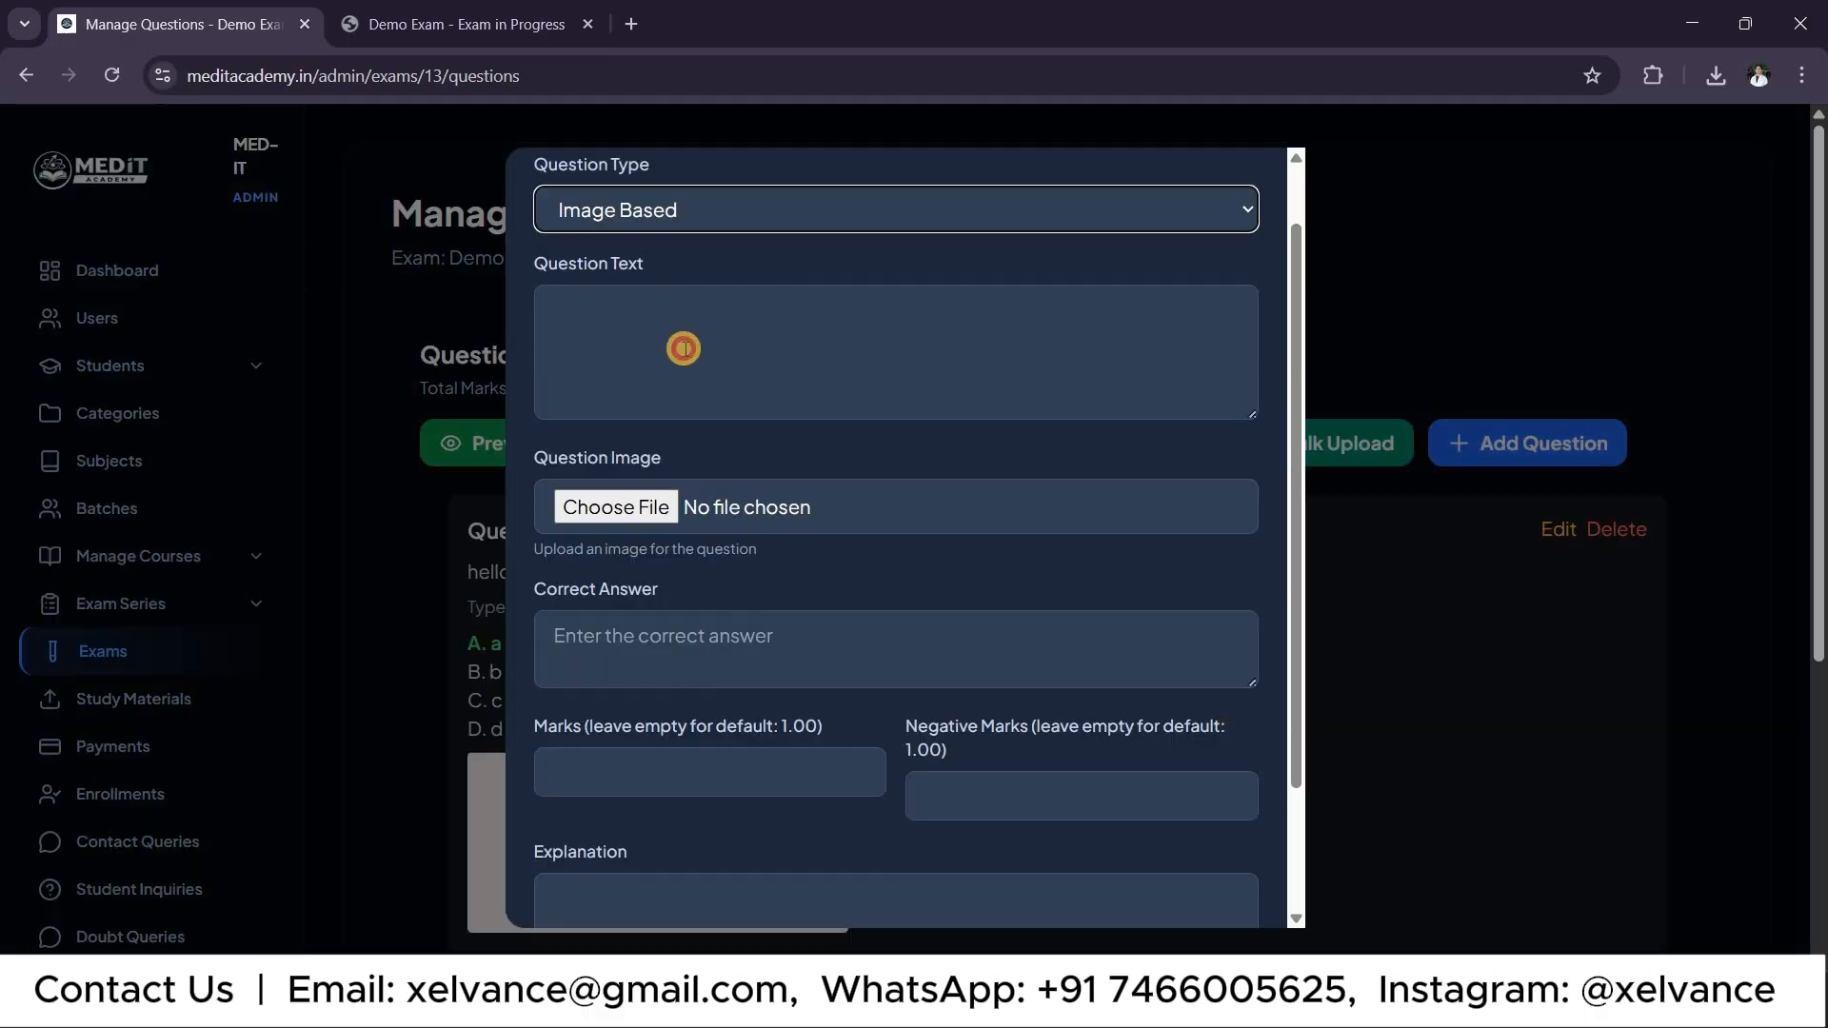
{"action": "left_click", "coordinate": [762, 310]}
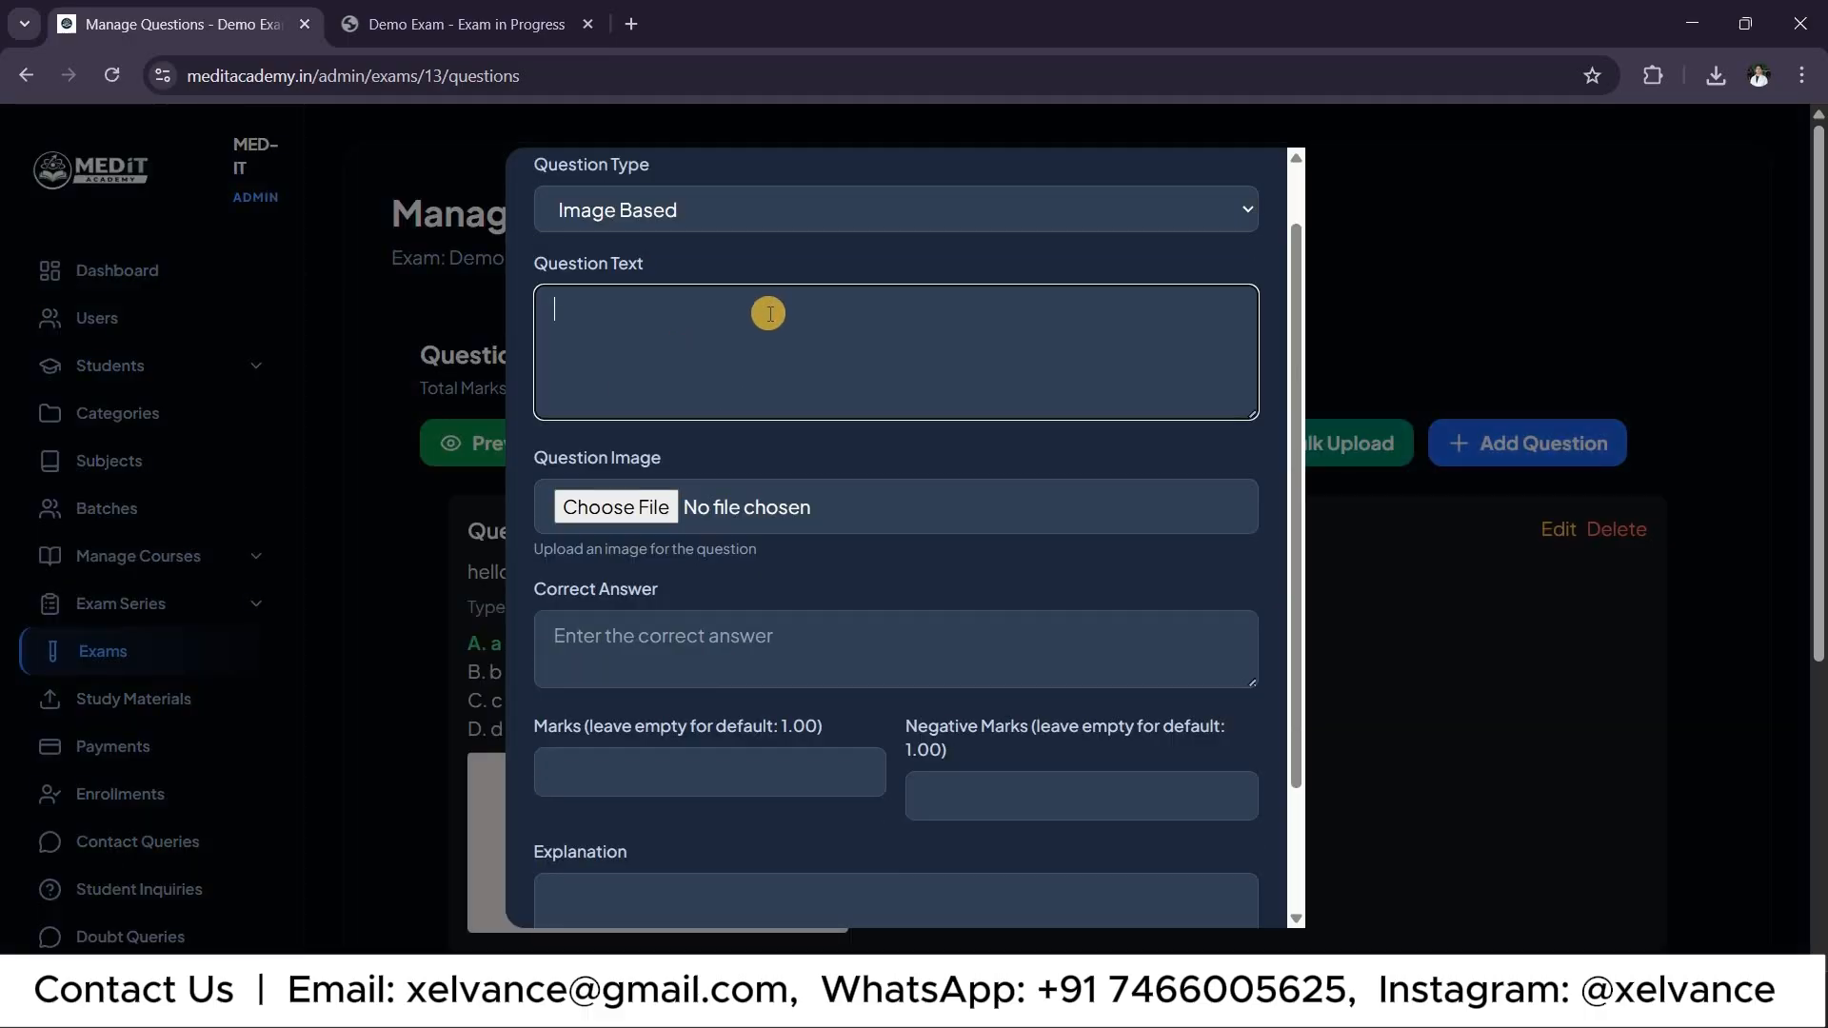
{"action": "left_click", "coordinate": [603, 675]}
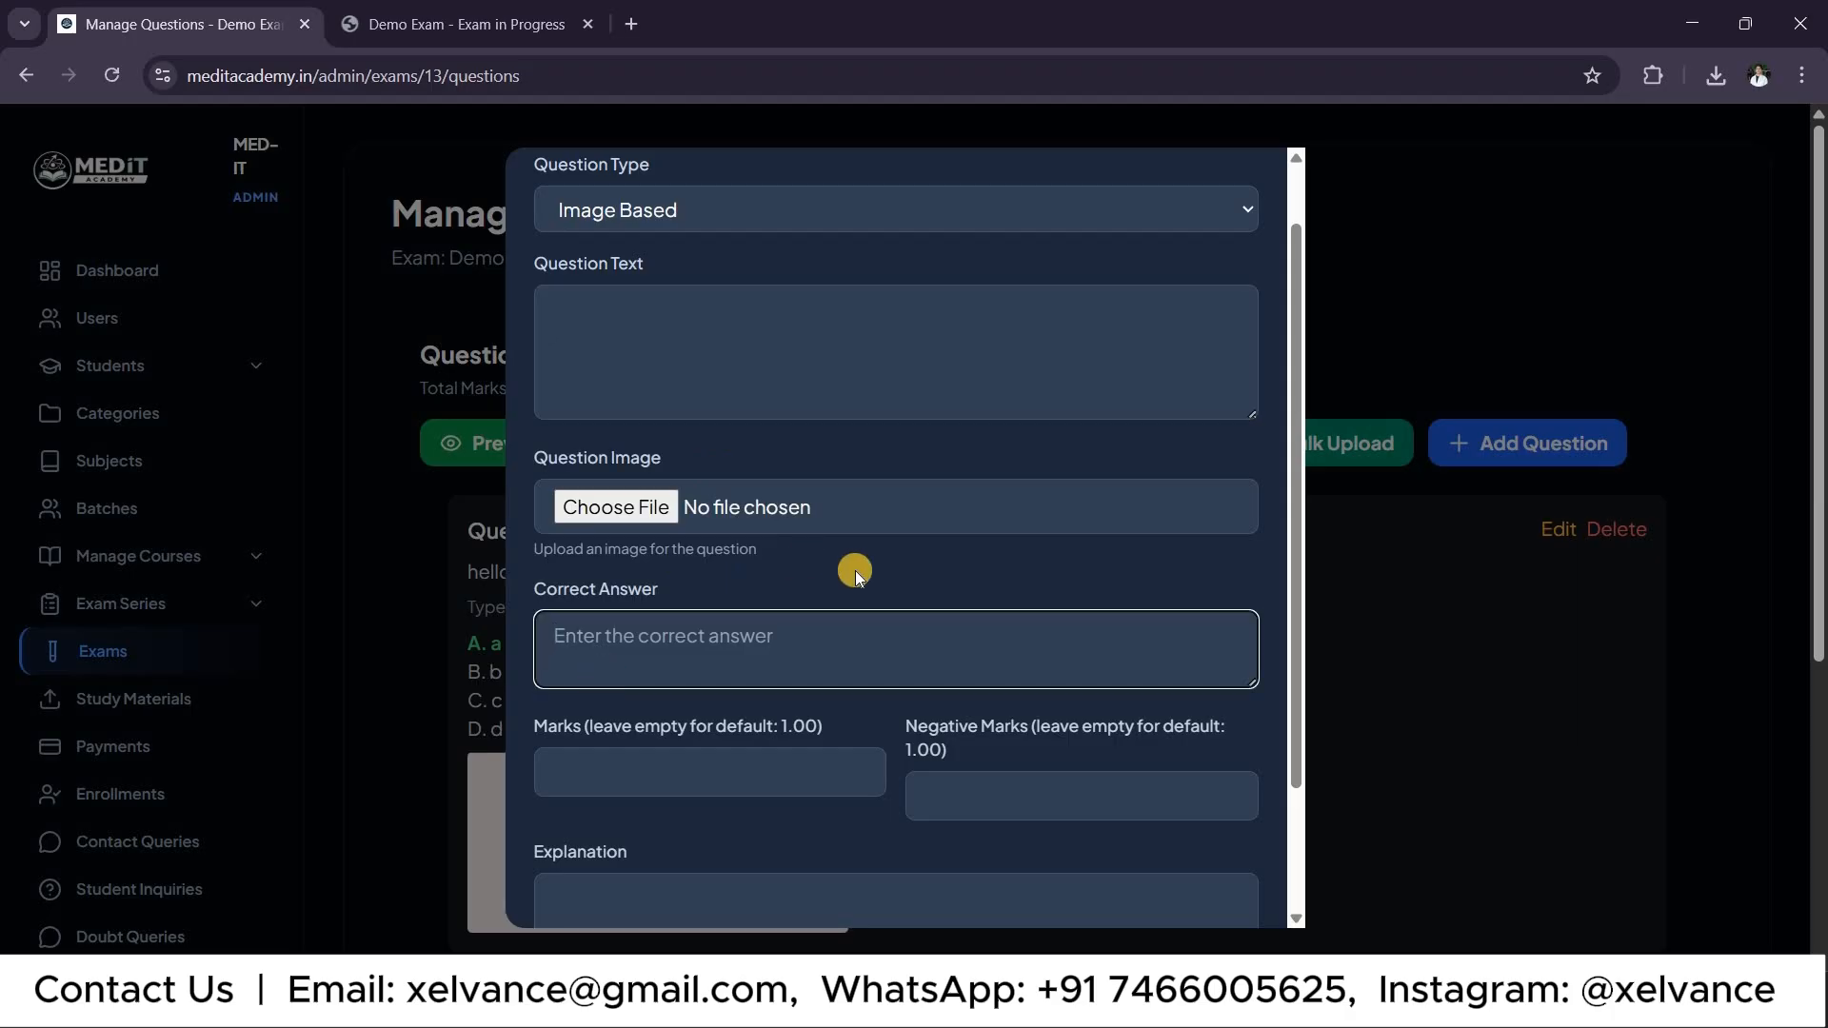
{"action": "scroll", "coordinate": [855, 570], "scroll_direction": "up", "scroll_amount": 1}
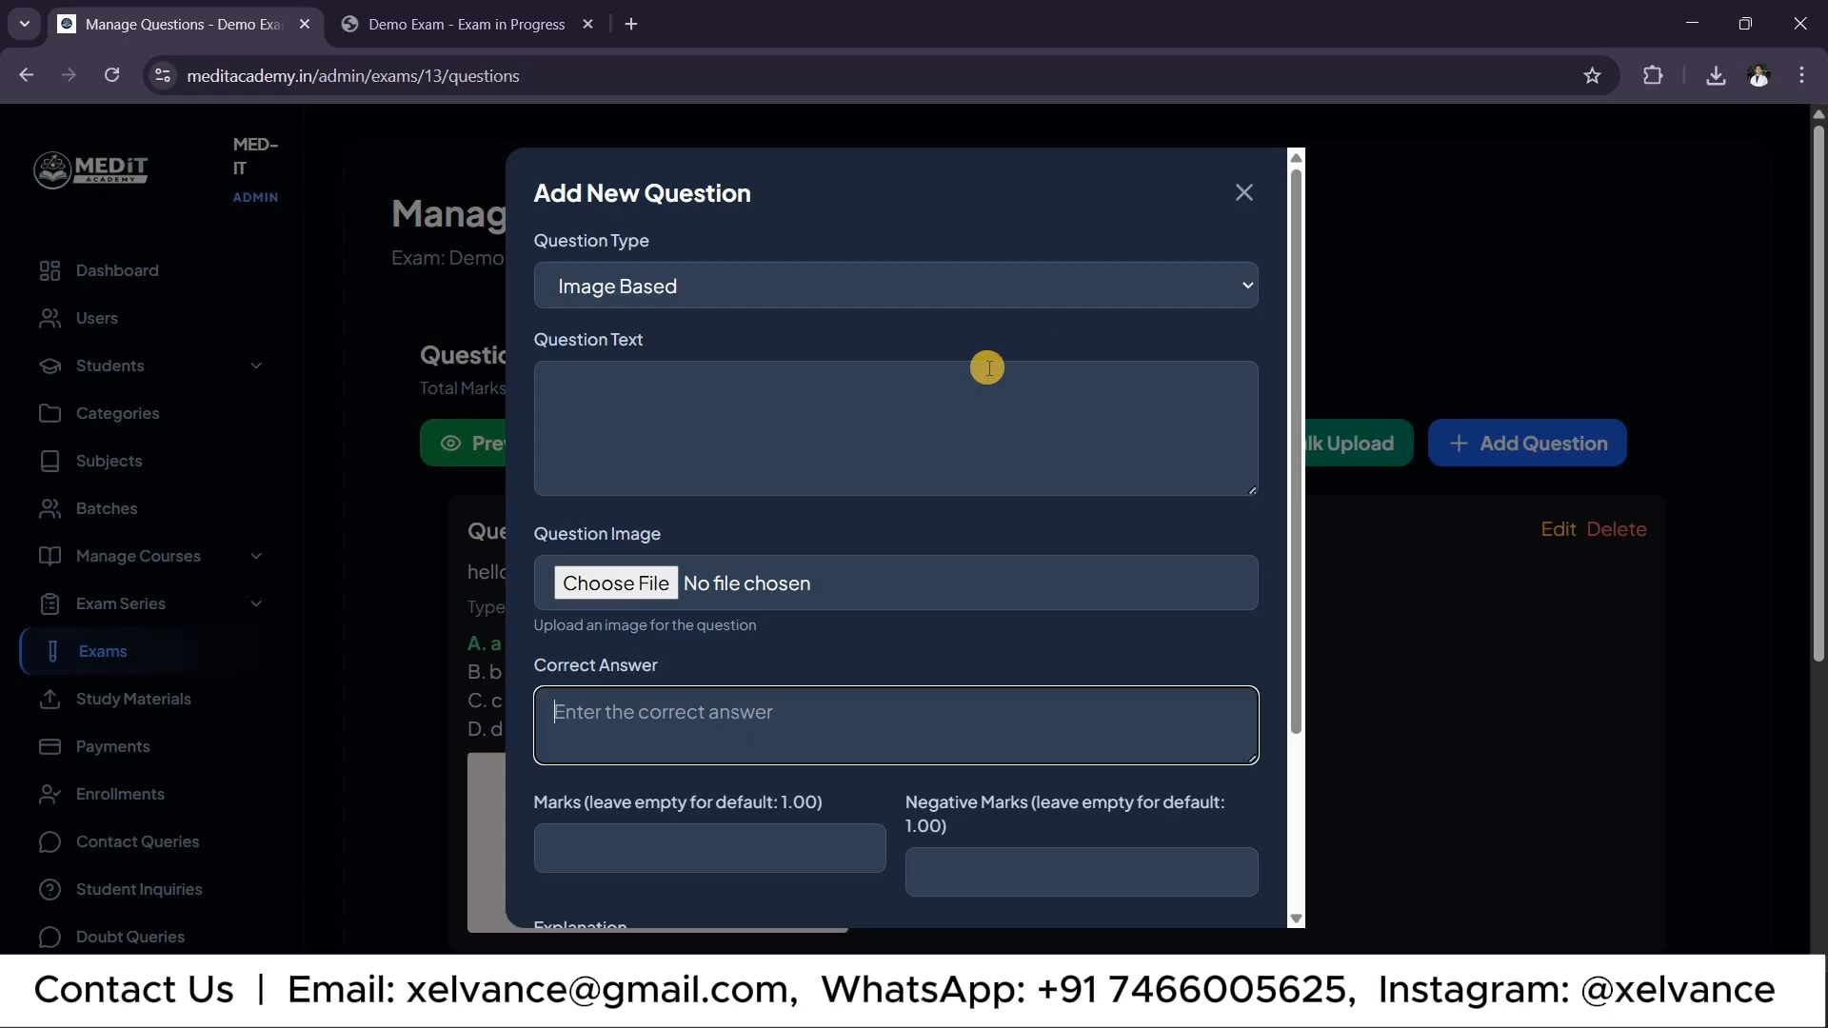
Type the question text 'what is the image about? (right exact answer)'.
{"action": "left_click", "coordinate": [945, 392]}
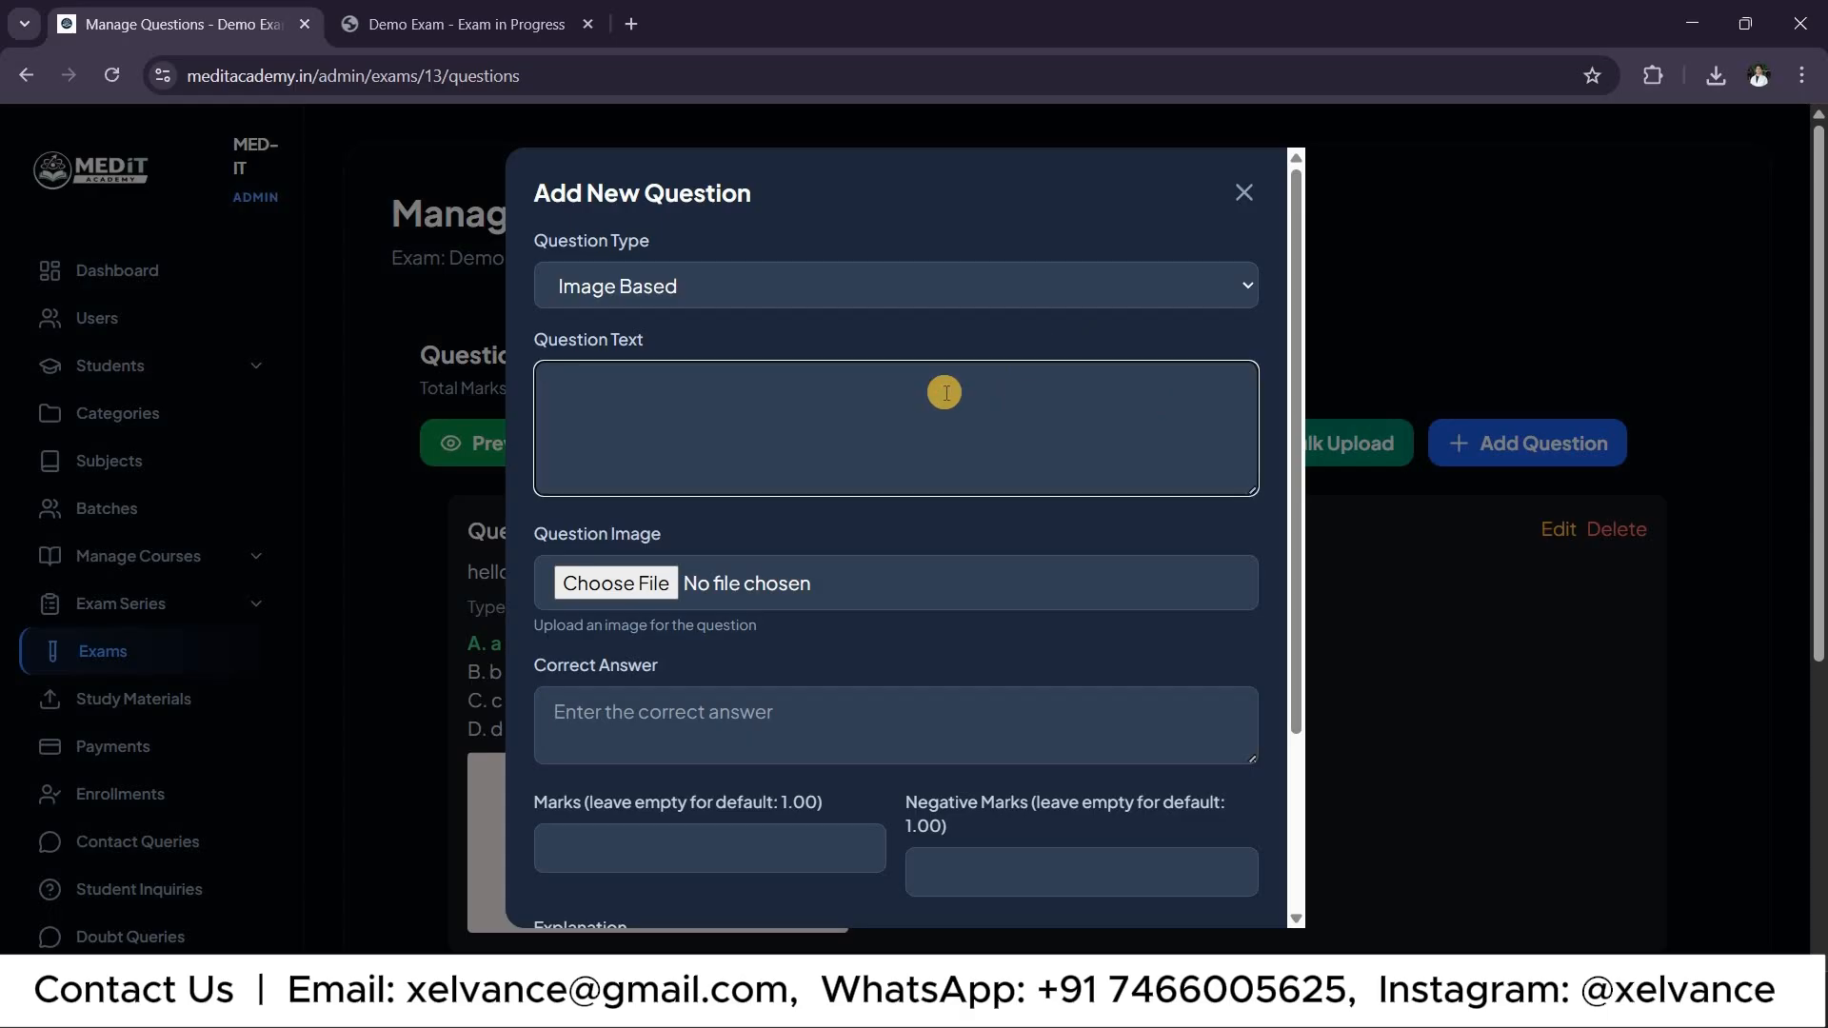
{"action": "type", "text": "what is the aimage a"}
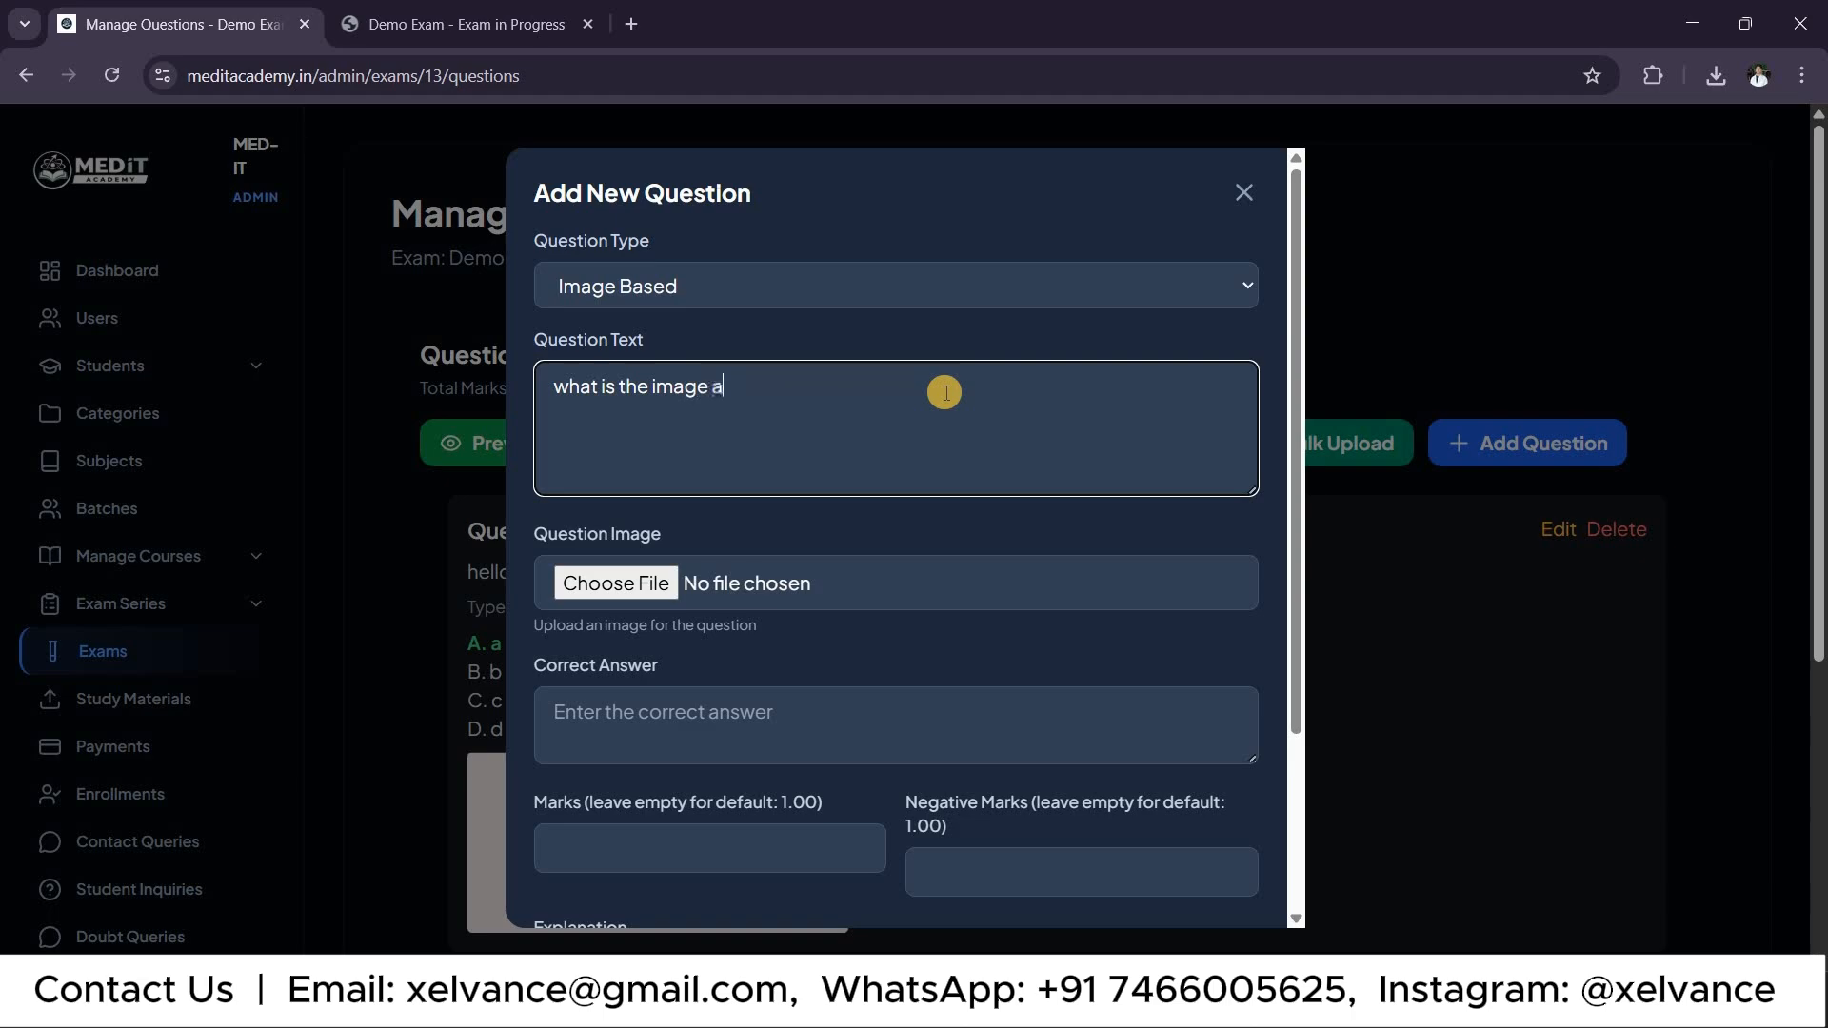
{"action": "type", "text": "bout"}
{"action": "type", "text": "? (re"}
{"action": "type", "text": "ght exact answer"}
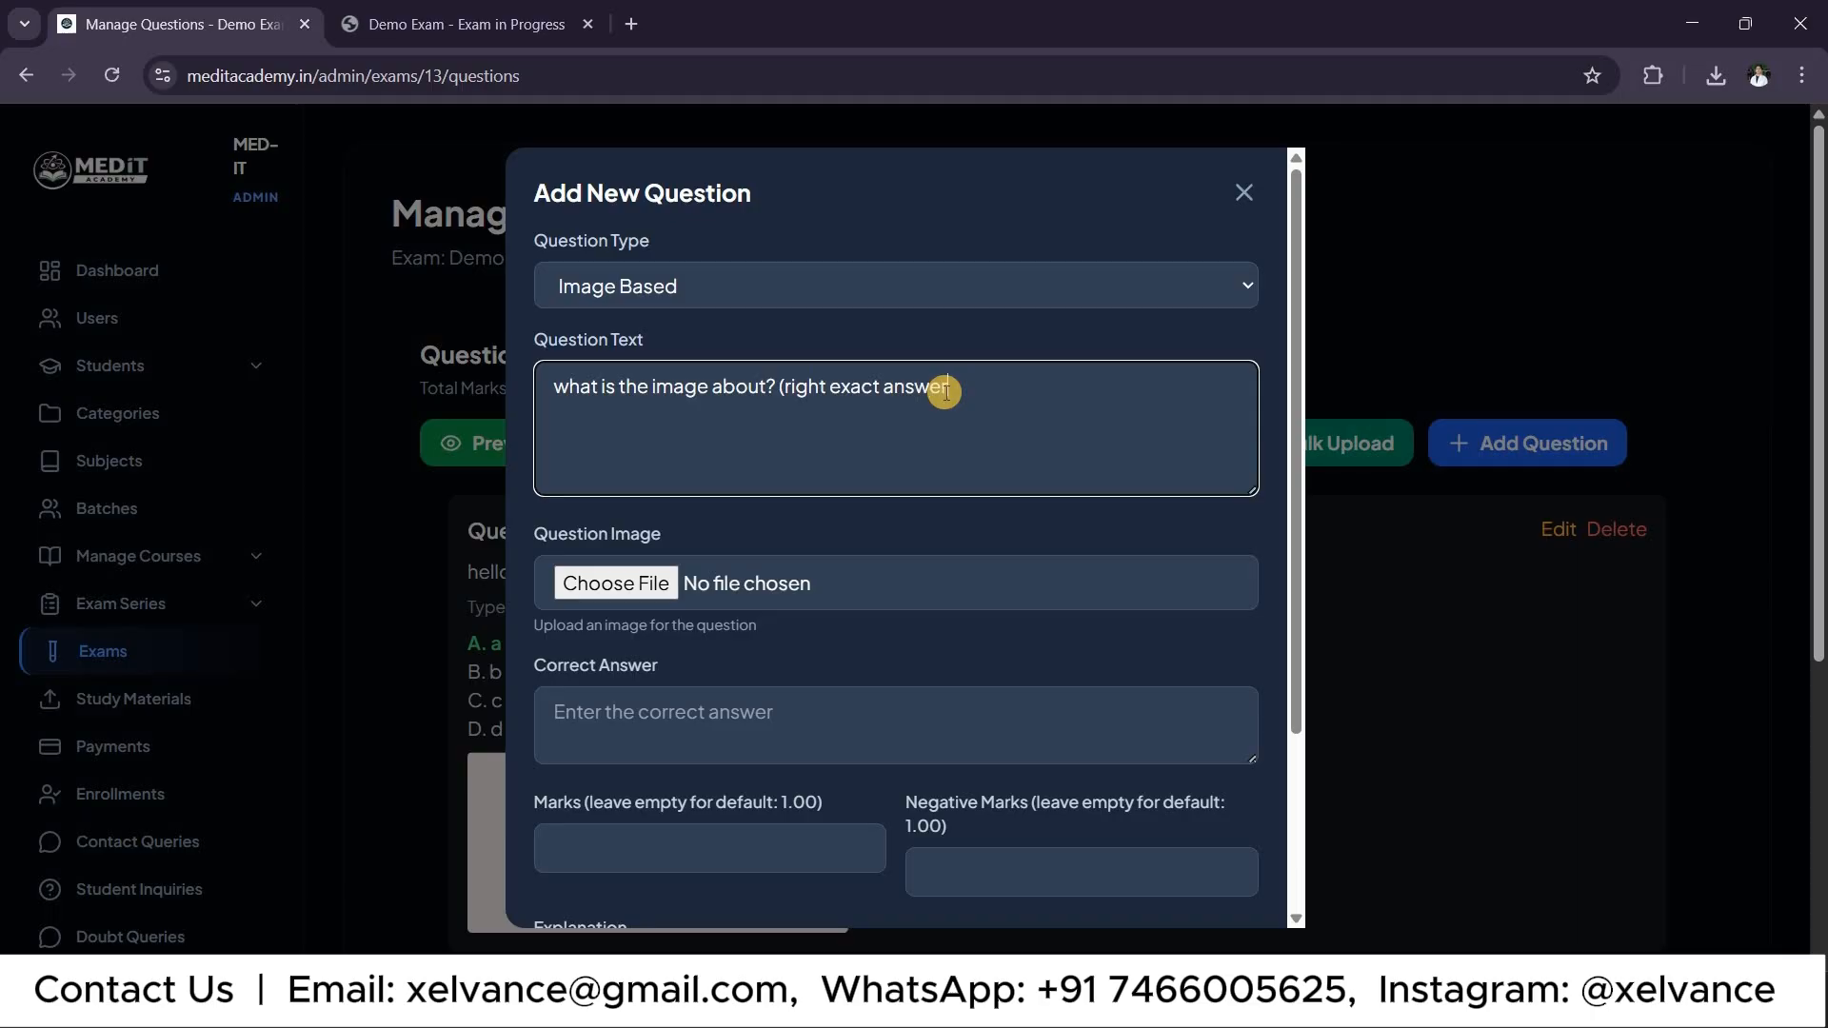
{"action": "scroll", "coordinate": [856, 563], "scroll_direction": "down", "scroll_amount": 2}
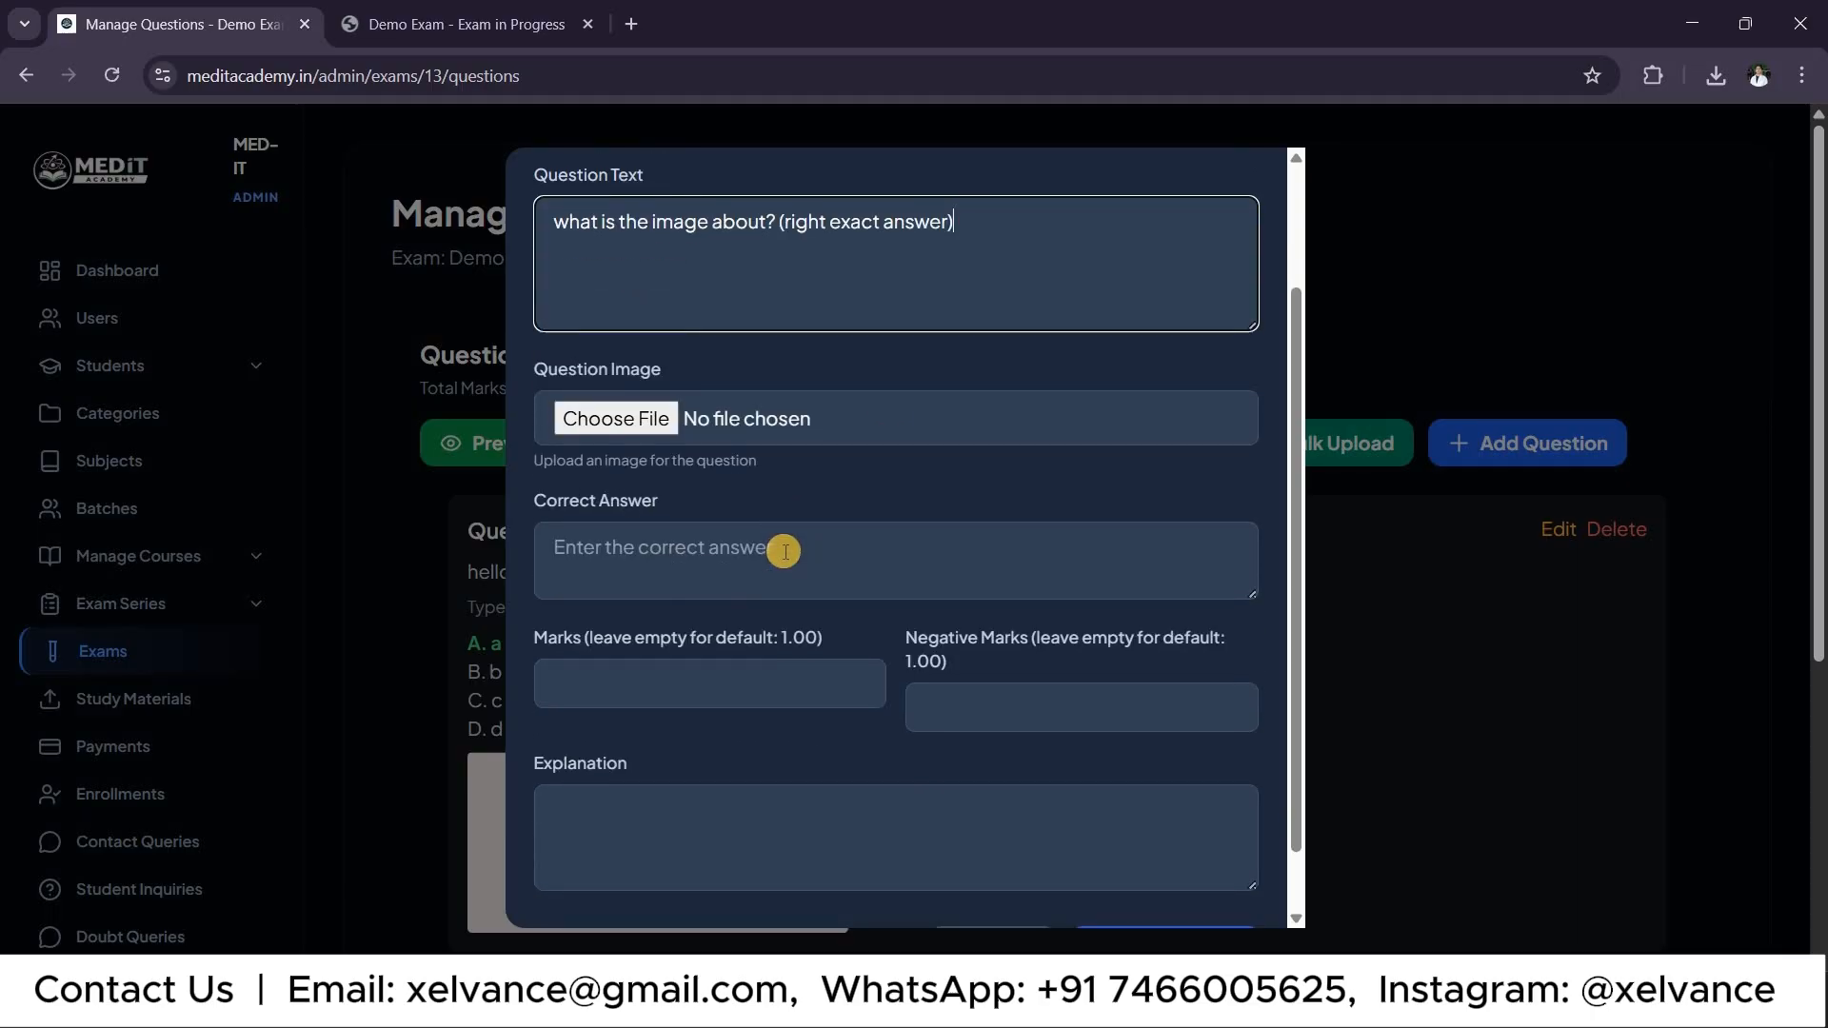
{"action": "scroll", "coordinate": [759, 512], "scroll_direction": "down", "scroll_amount": 1}
{"action": "scroll", "coordinate": [700, 600], "scroll_direction": "down", "scroll_amount": 1}
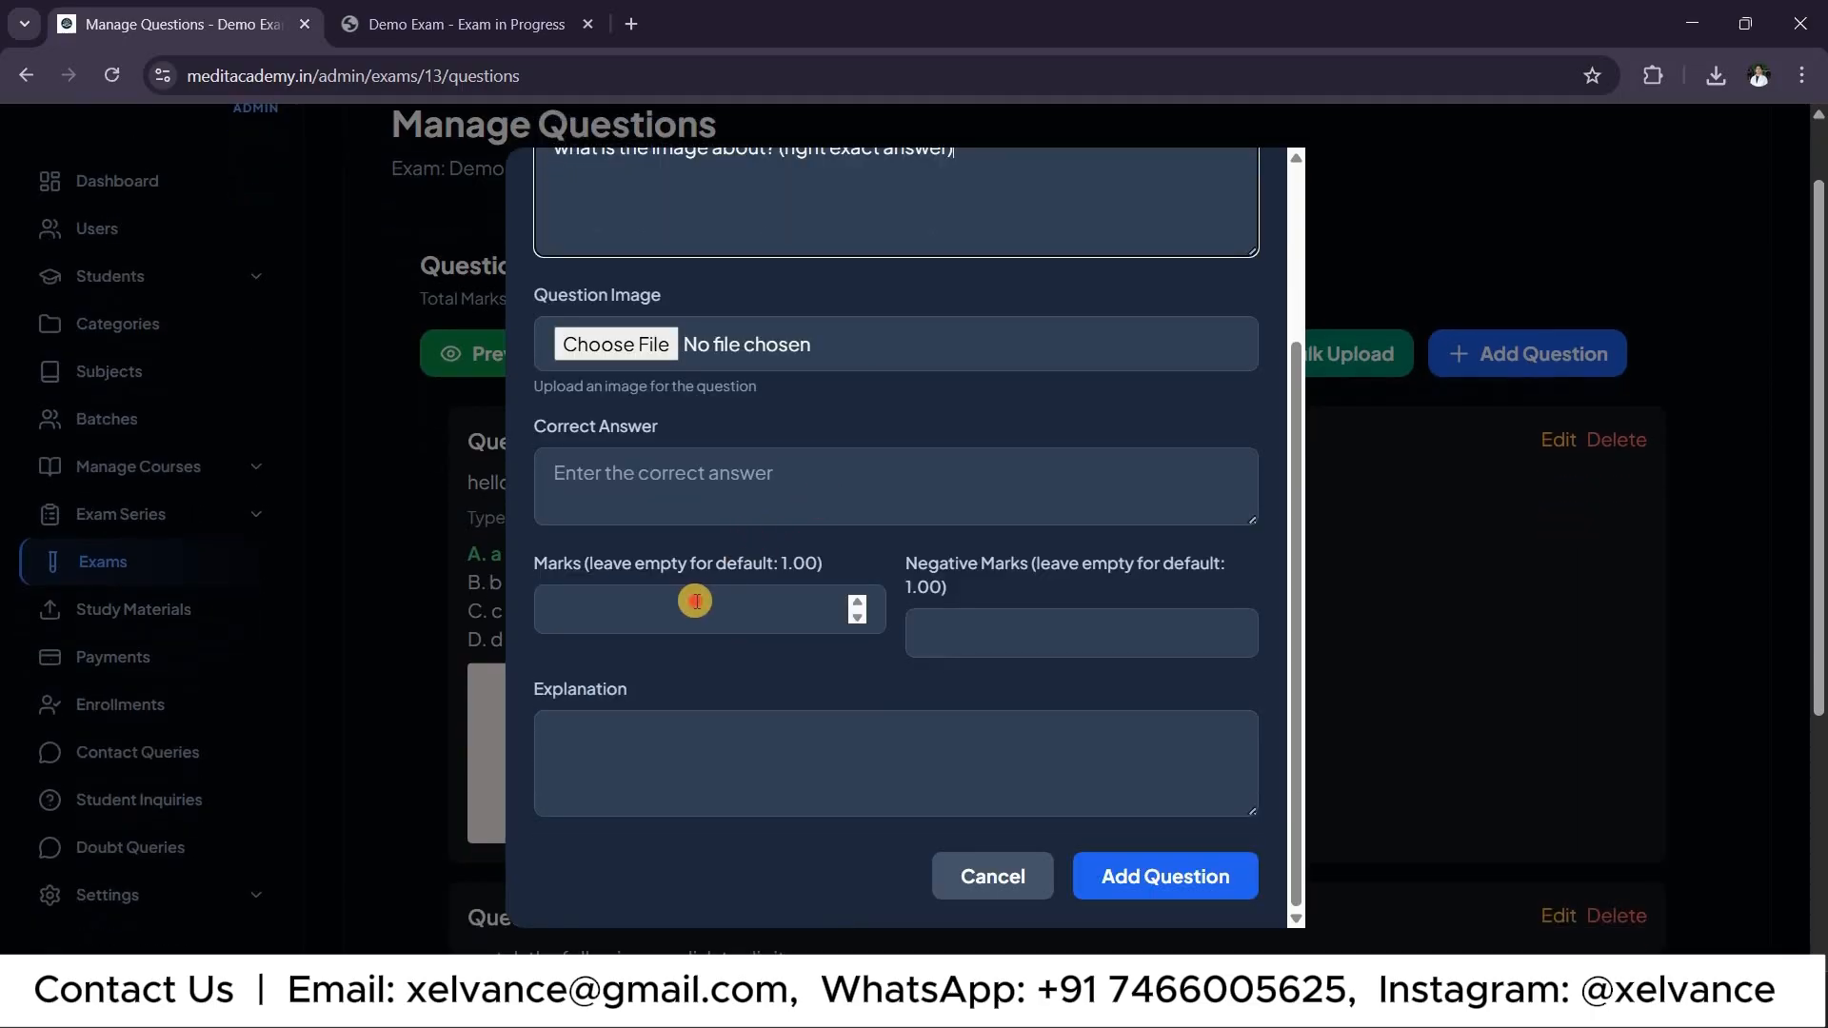
{"action": "left_click", "coordinate": [696, 601]}
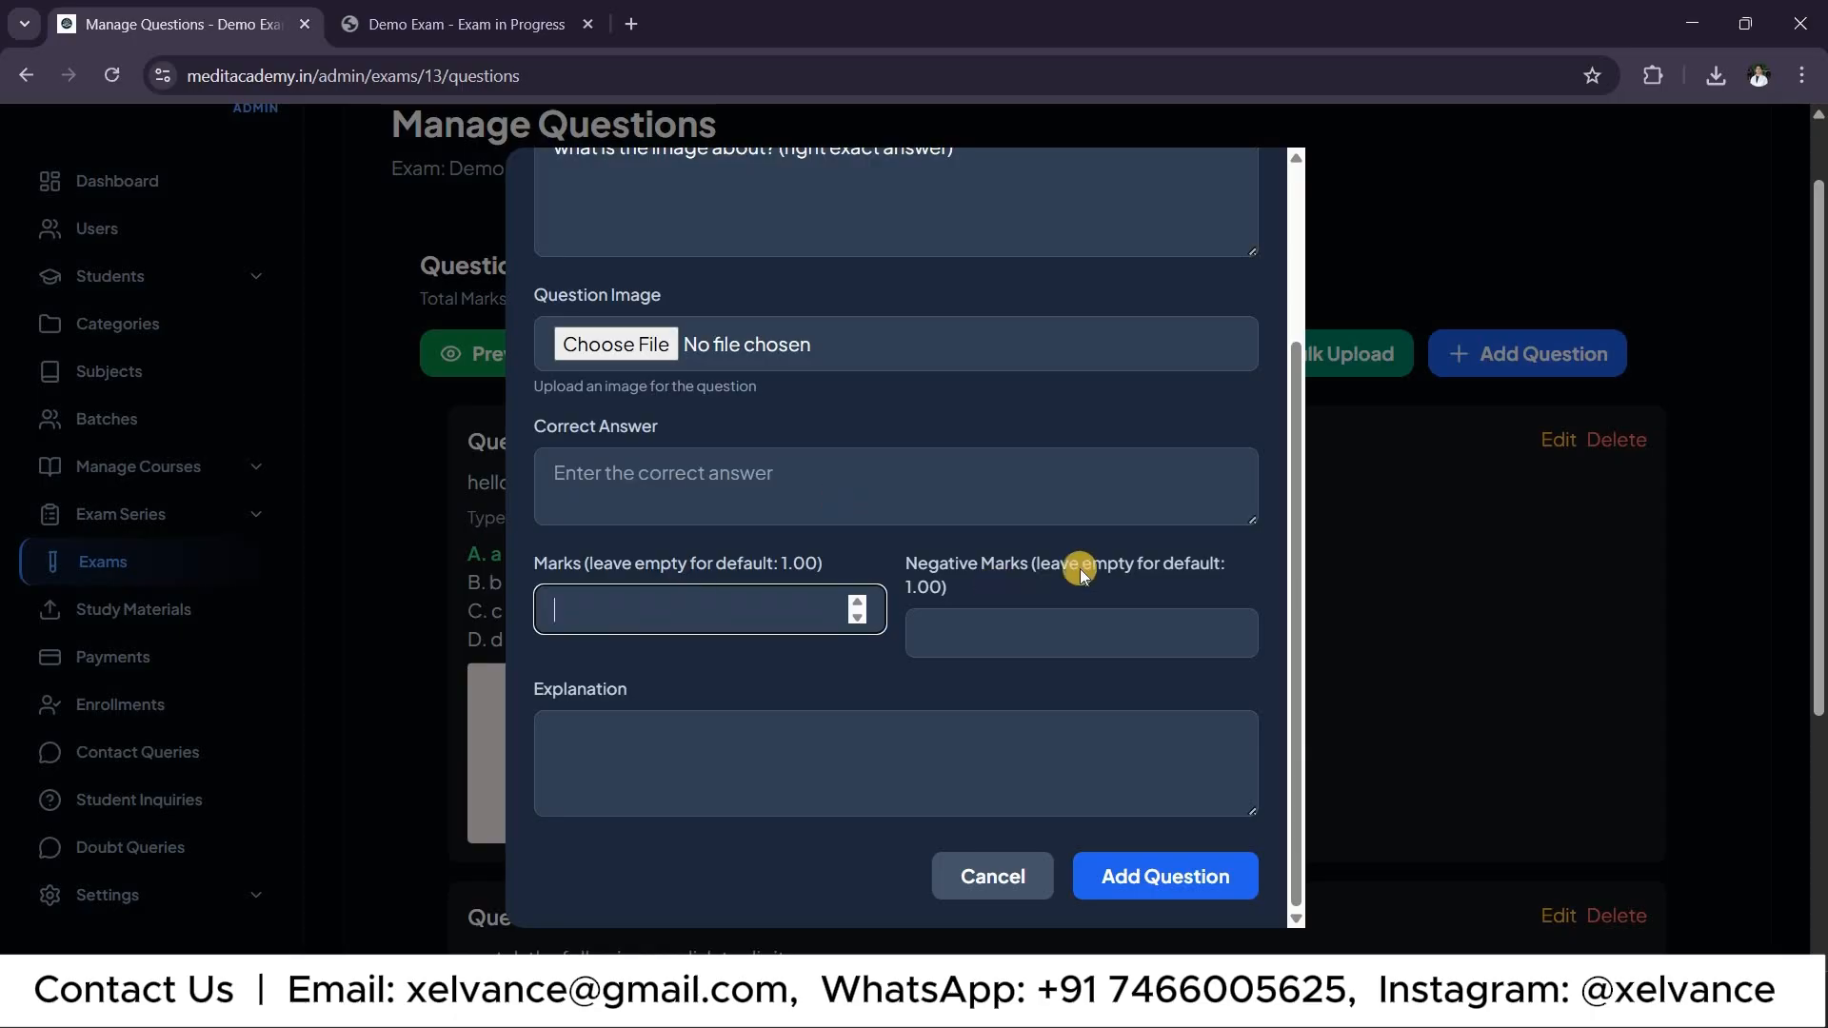
{"action": "scroll", "coordinate": [963, 471], "scroll_direction": "up", "scroll_amount": 3}
{"action": "scroll", "coordinate": [1184, 310], "scroll_direction": "down", "scroll_amount": 1}
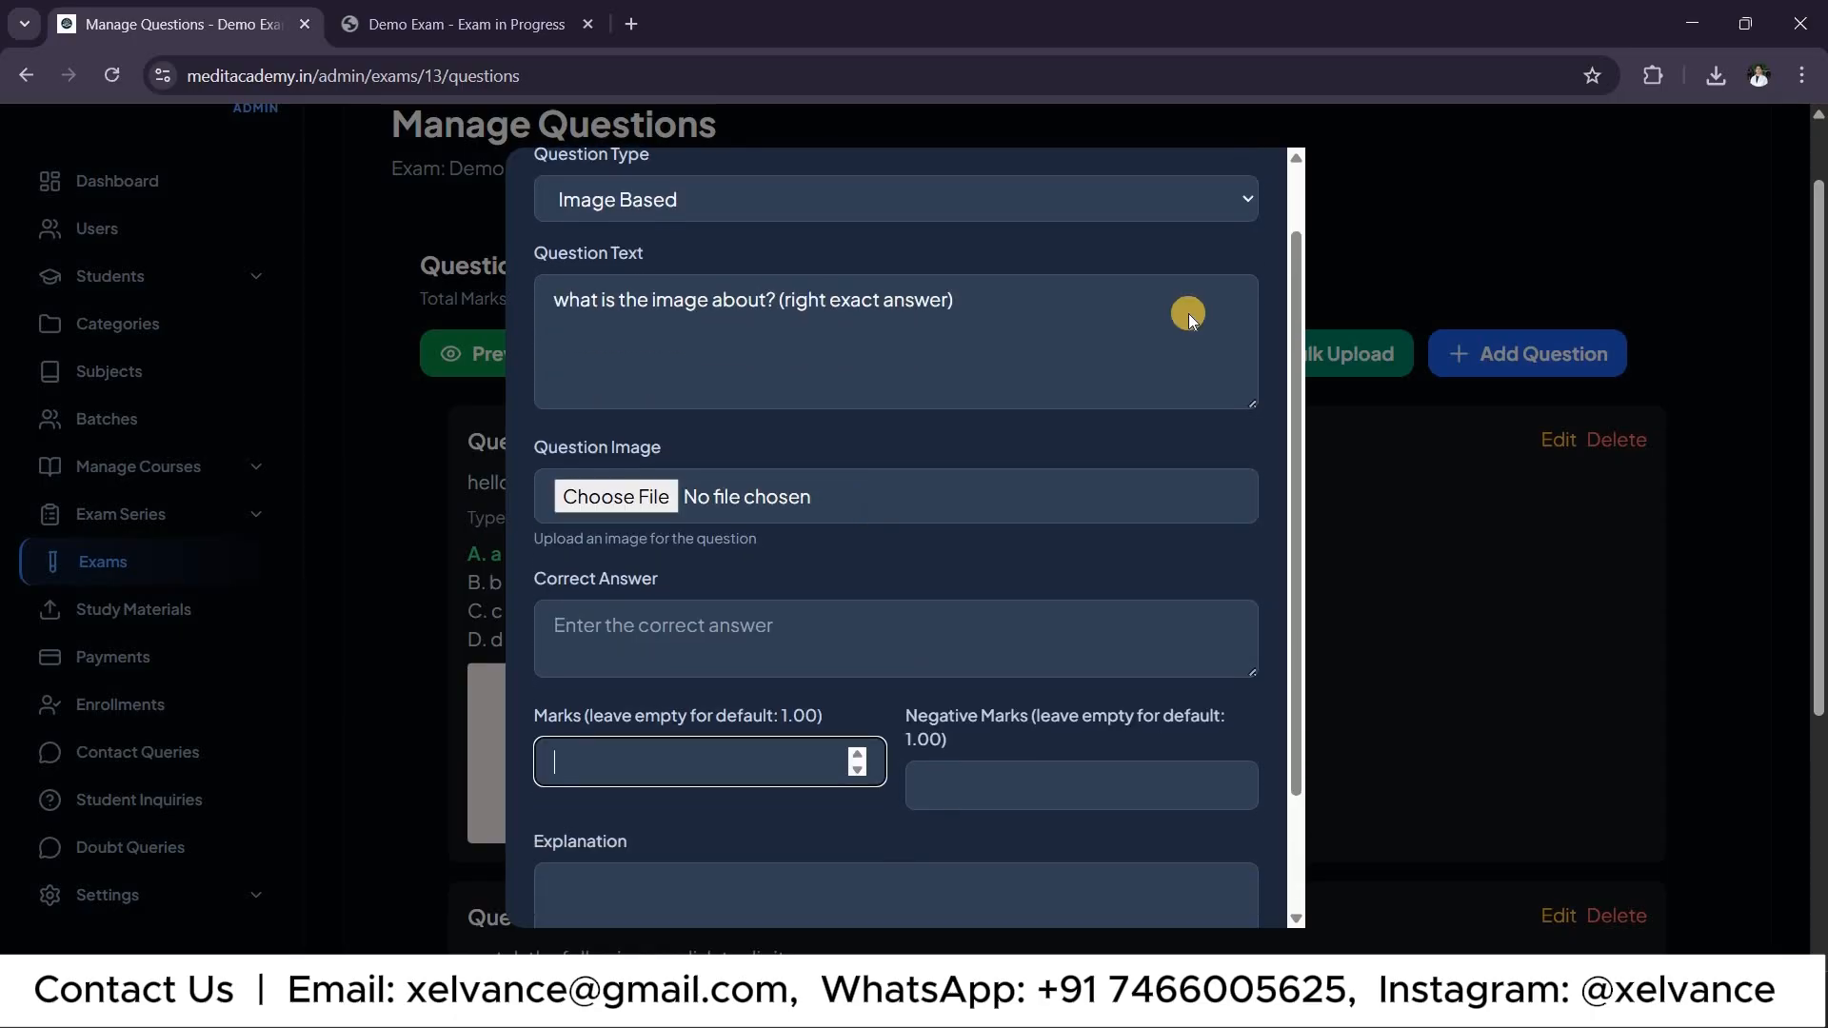
{"action": "scroll", "coordinate": [1183, 311], "scroll_direction": "up", "scroll_amount": 1}
Discard the unfinished image question and download the sample MCQ questions template.
{"action": "left_click", "coordinate": [1241, 193]}
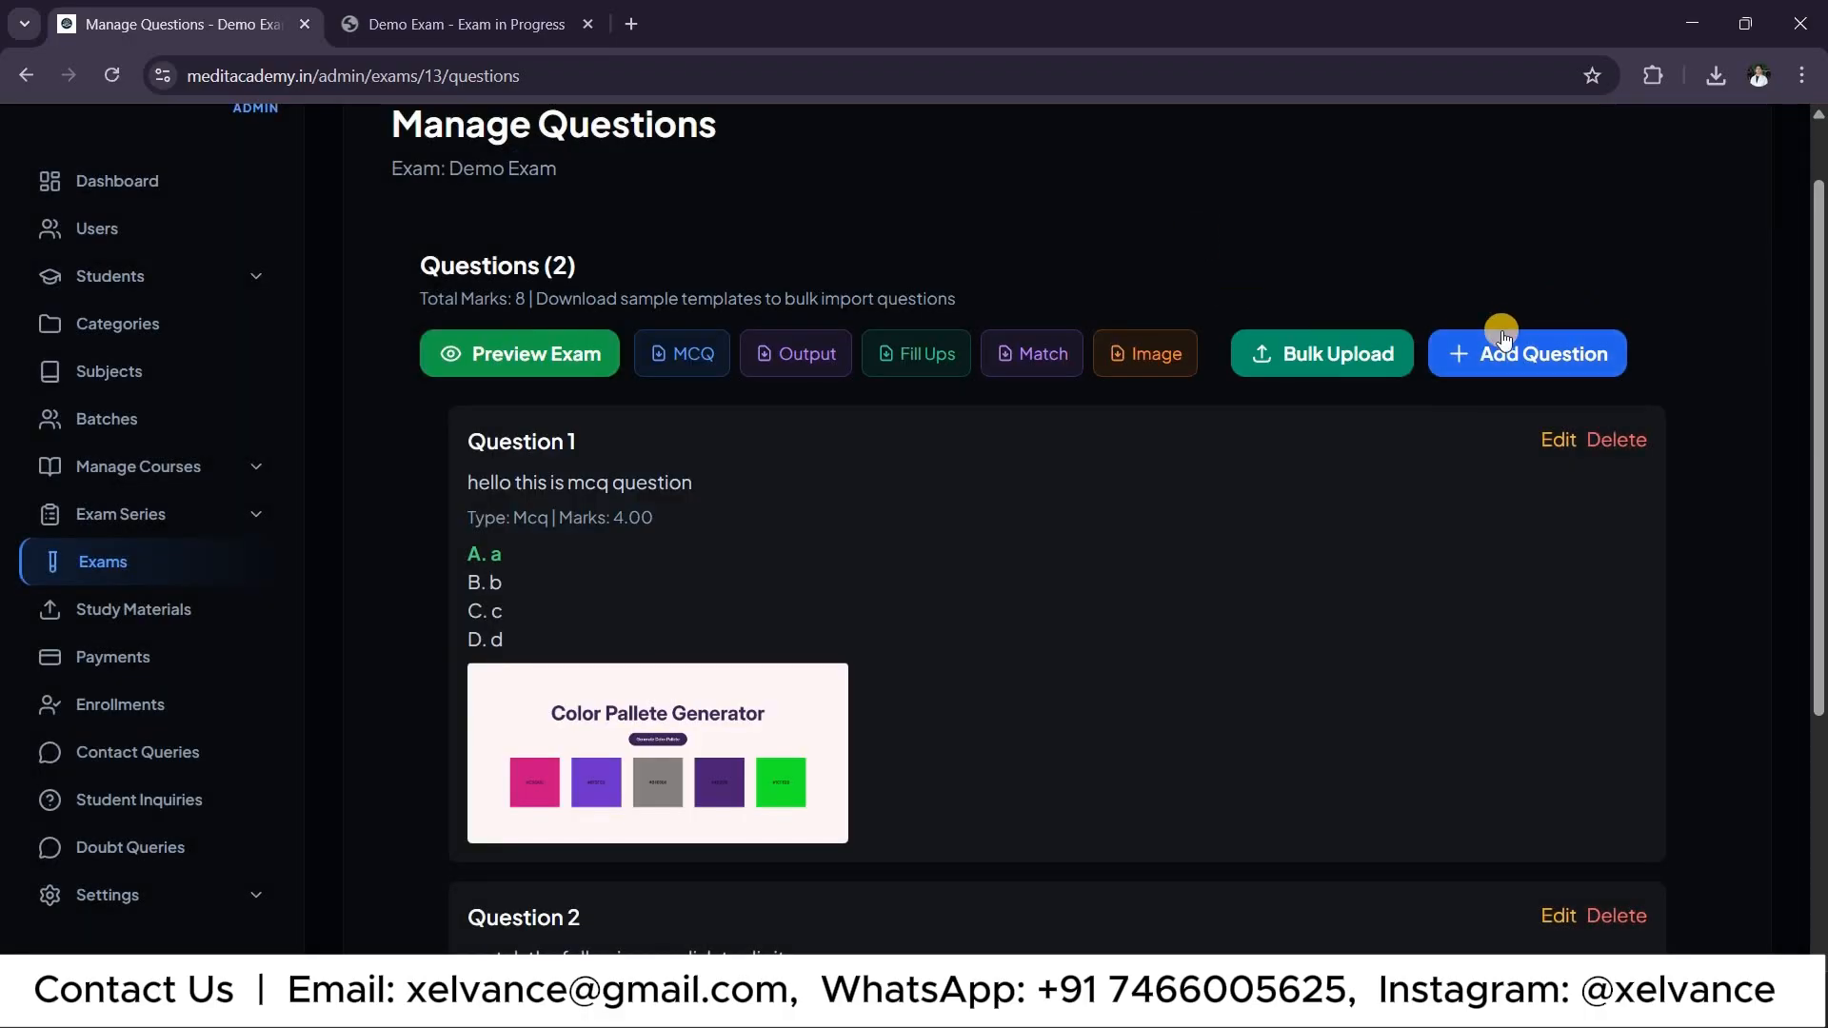
{"action": "scroll", "coordinate": [1306, 359], "scroll_direction": "up", "scroll_amount": 1}
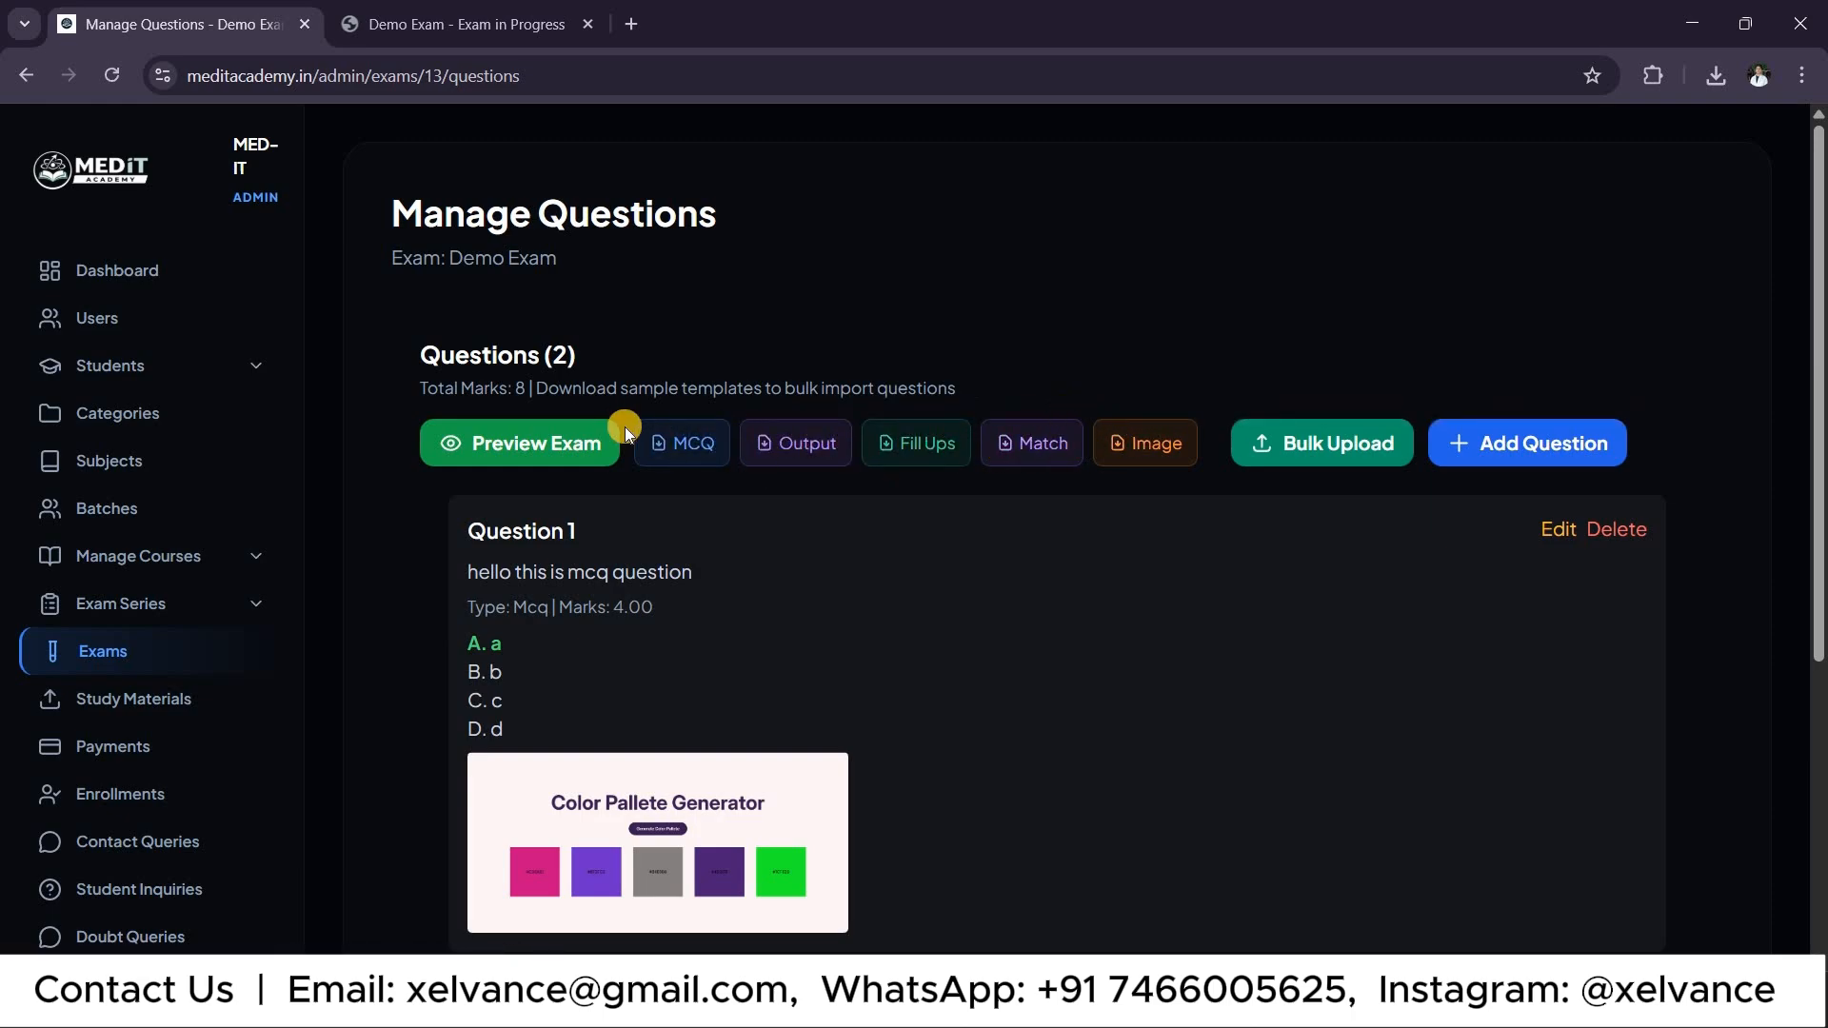
{"action": "left_click", "coordinate": [658, 437]}
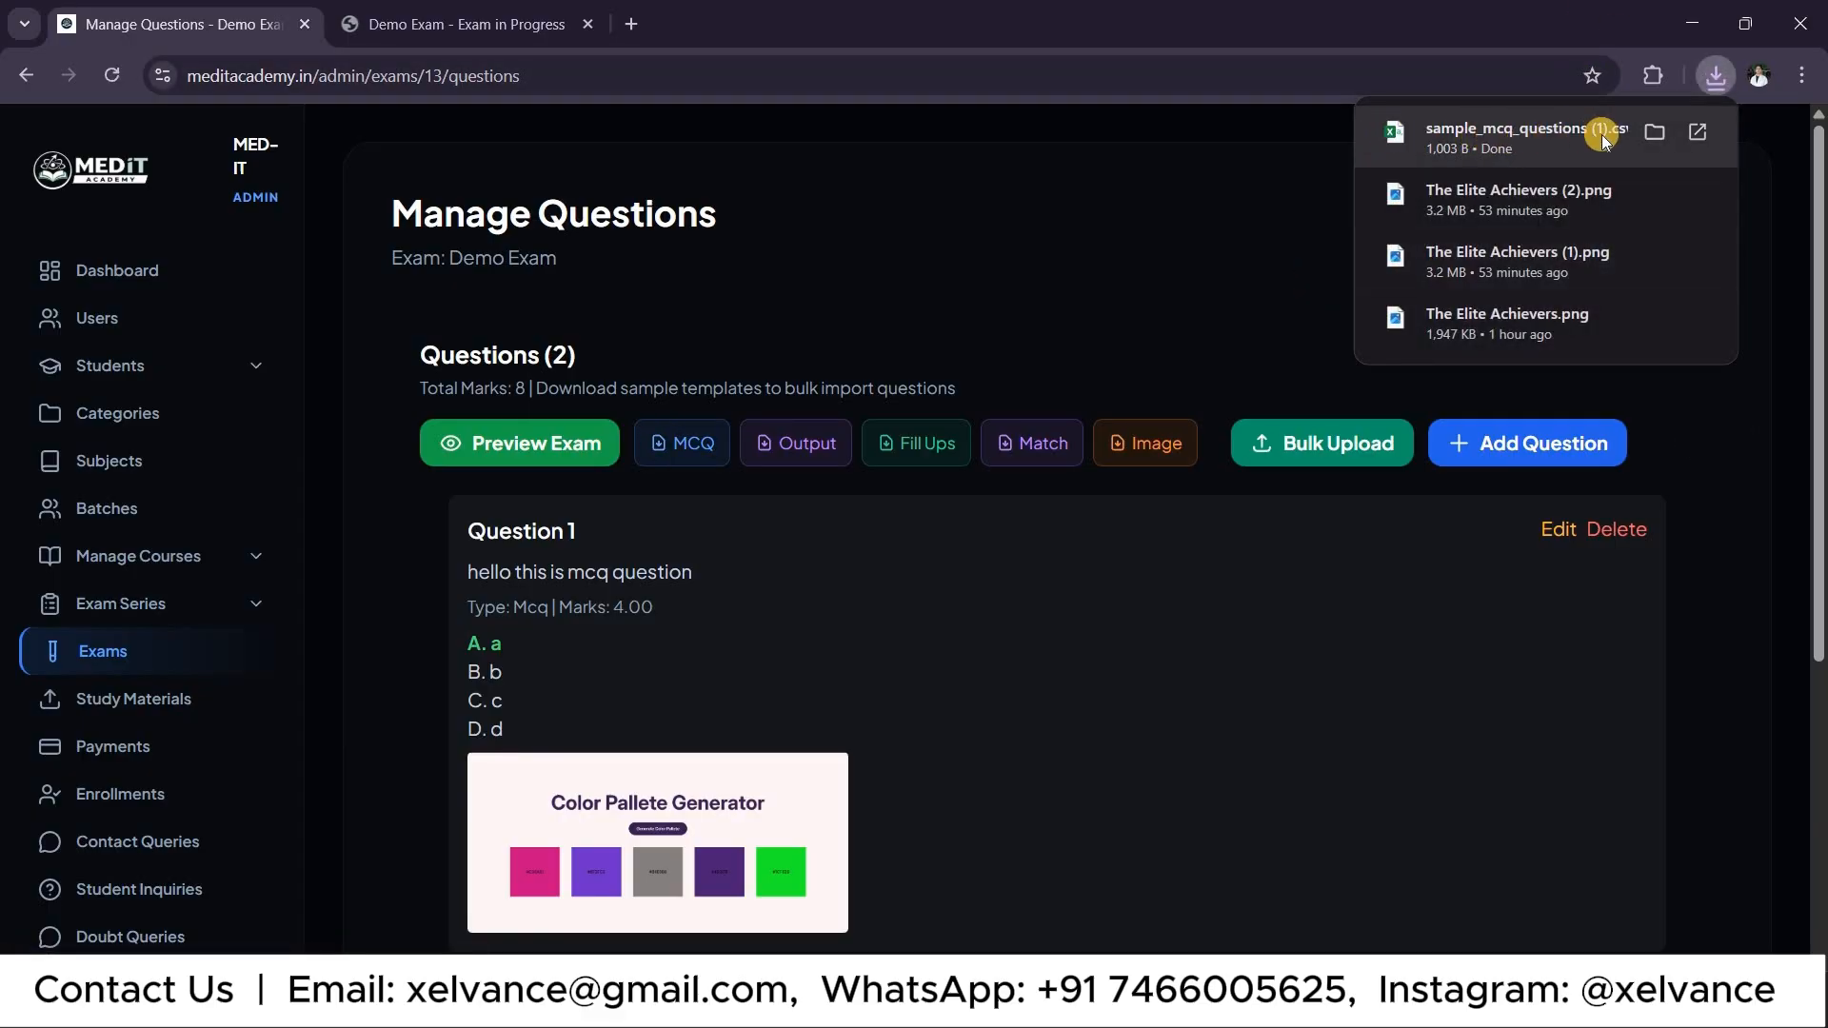
Confirm sample_mcq_questions (1).csv appears in Chrome's download history.
{"action": "left_click", "coordinate": [1135, 233]}
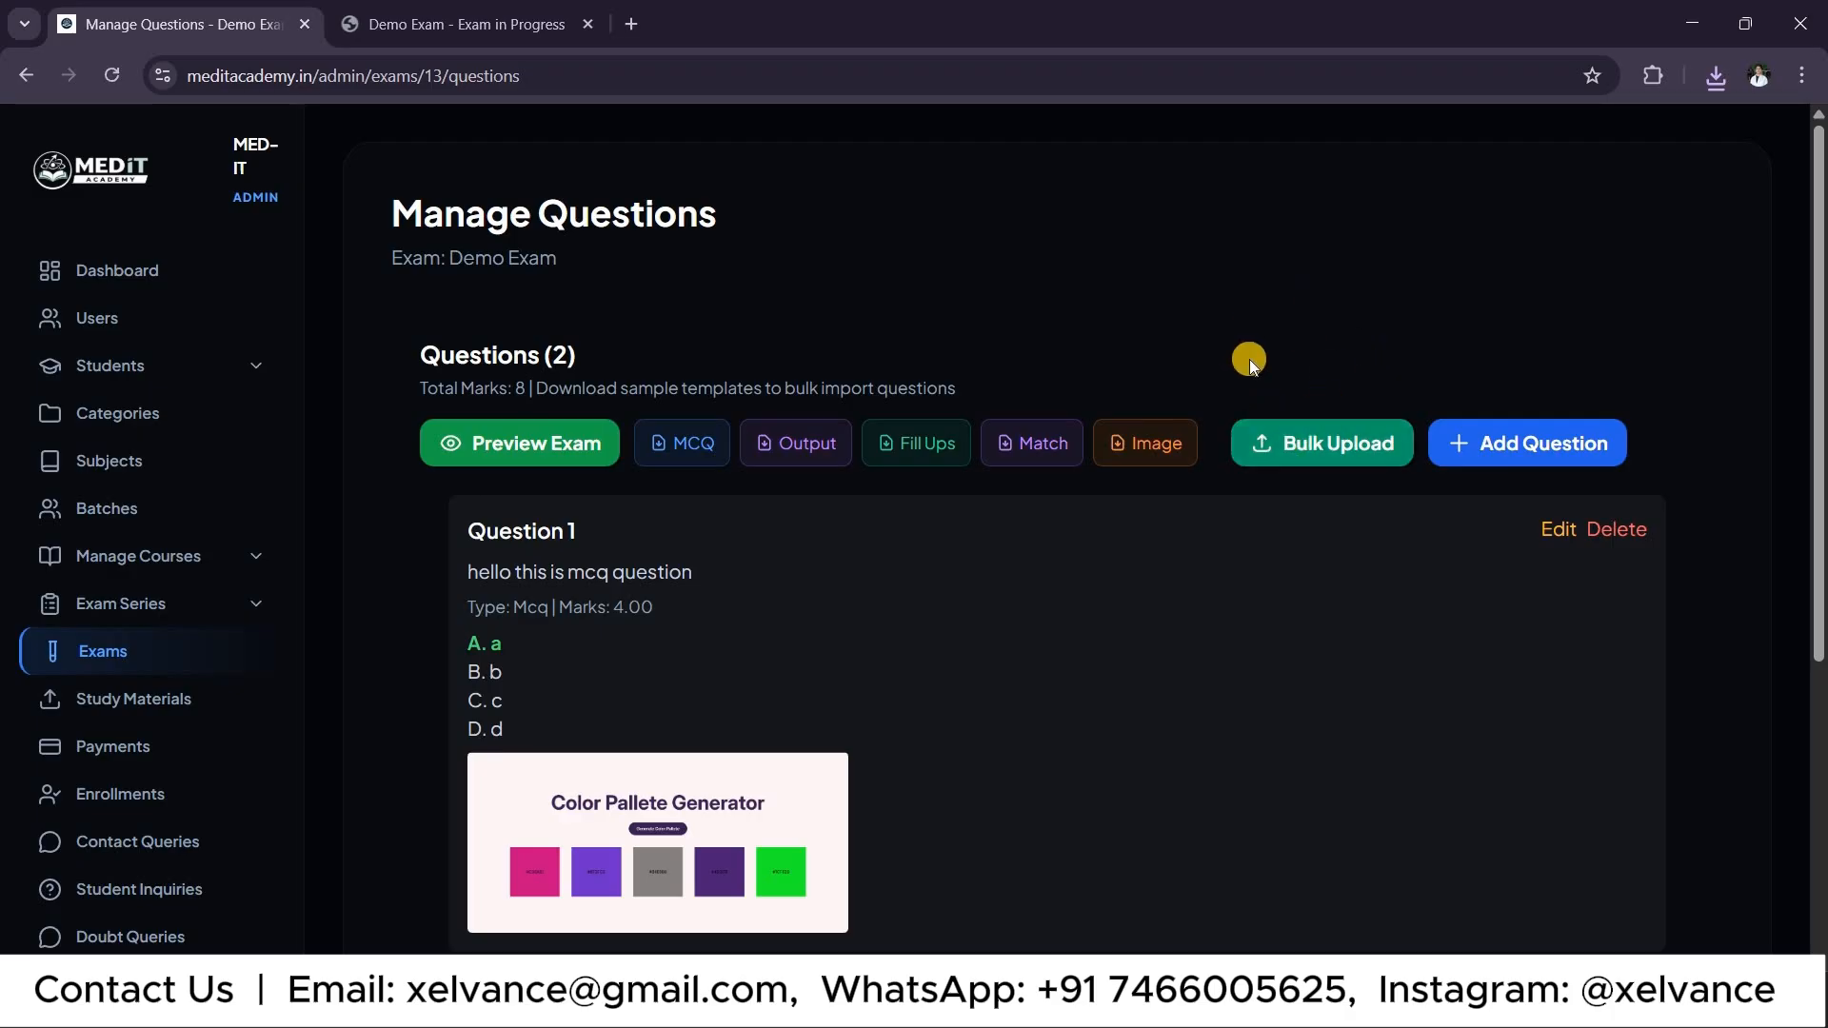
{"action": "left_click", "coordinate": [1715, 66]}
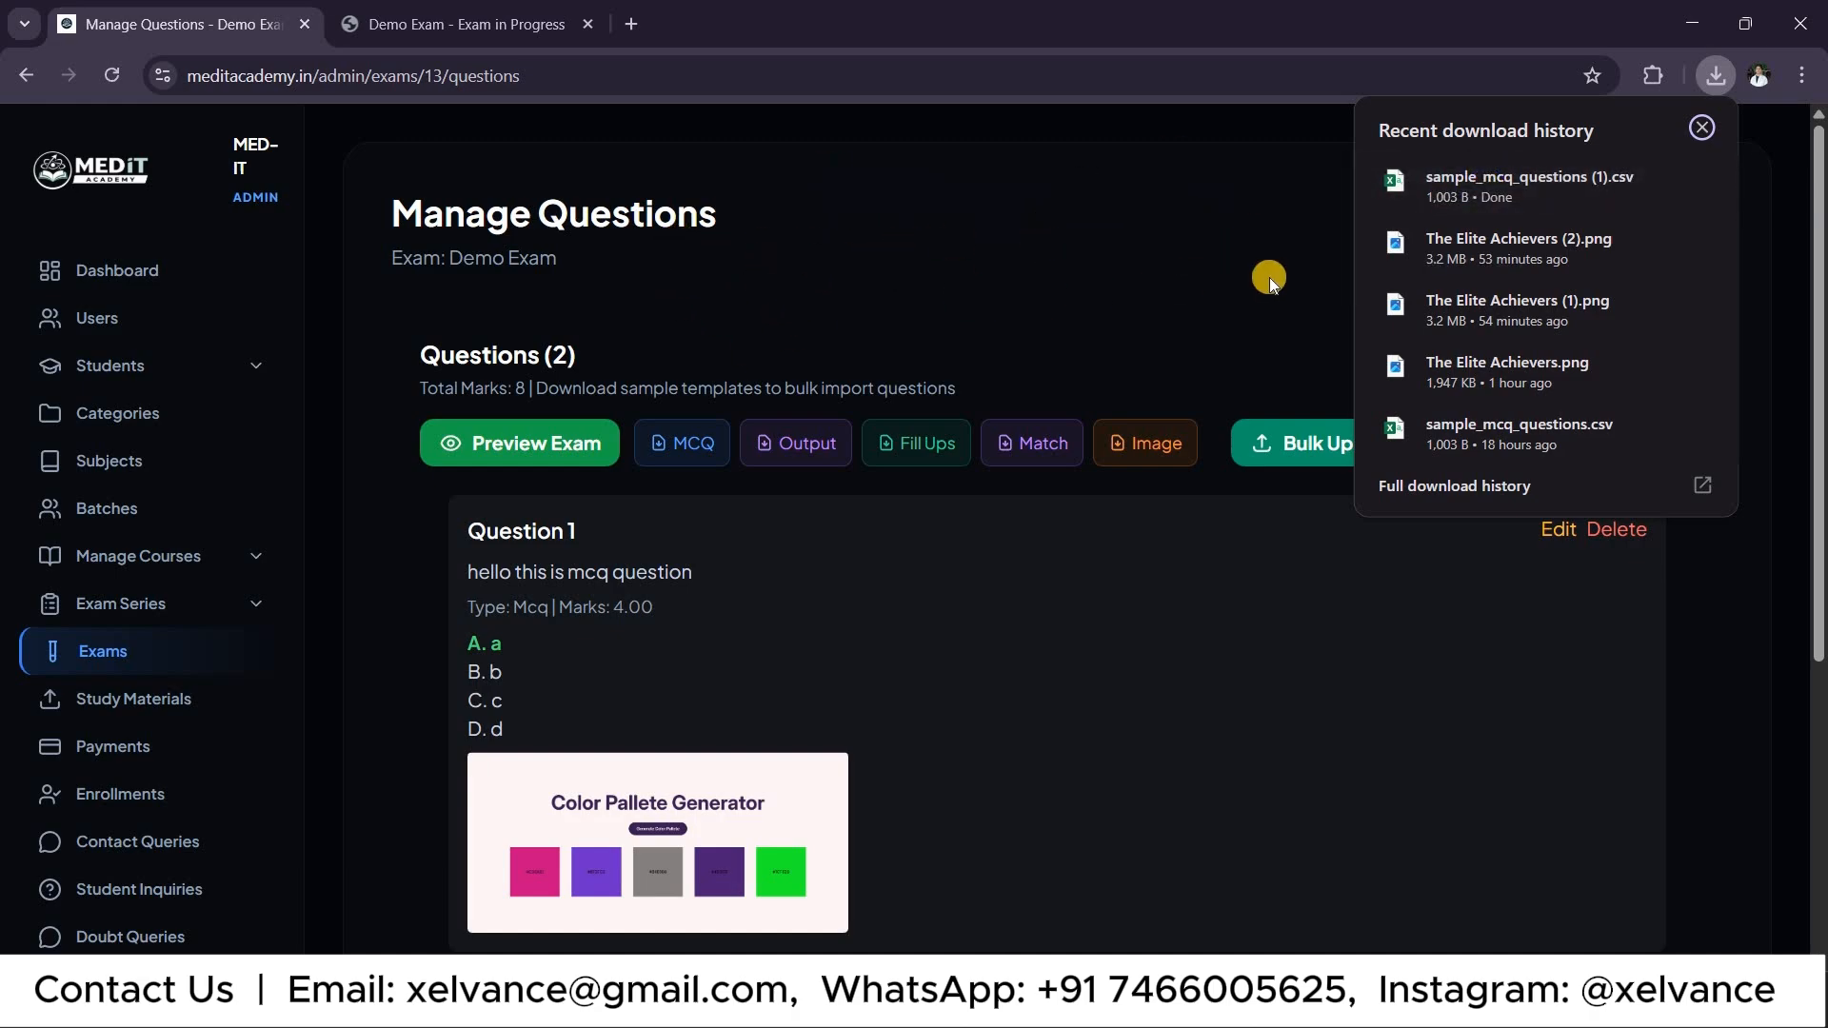
{"action": "left_click", "coordinate": [1700, 131]}
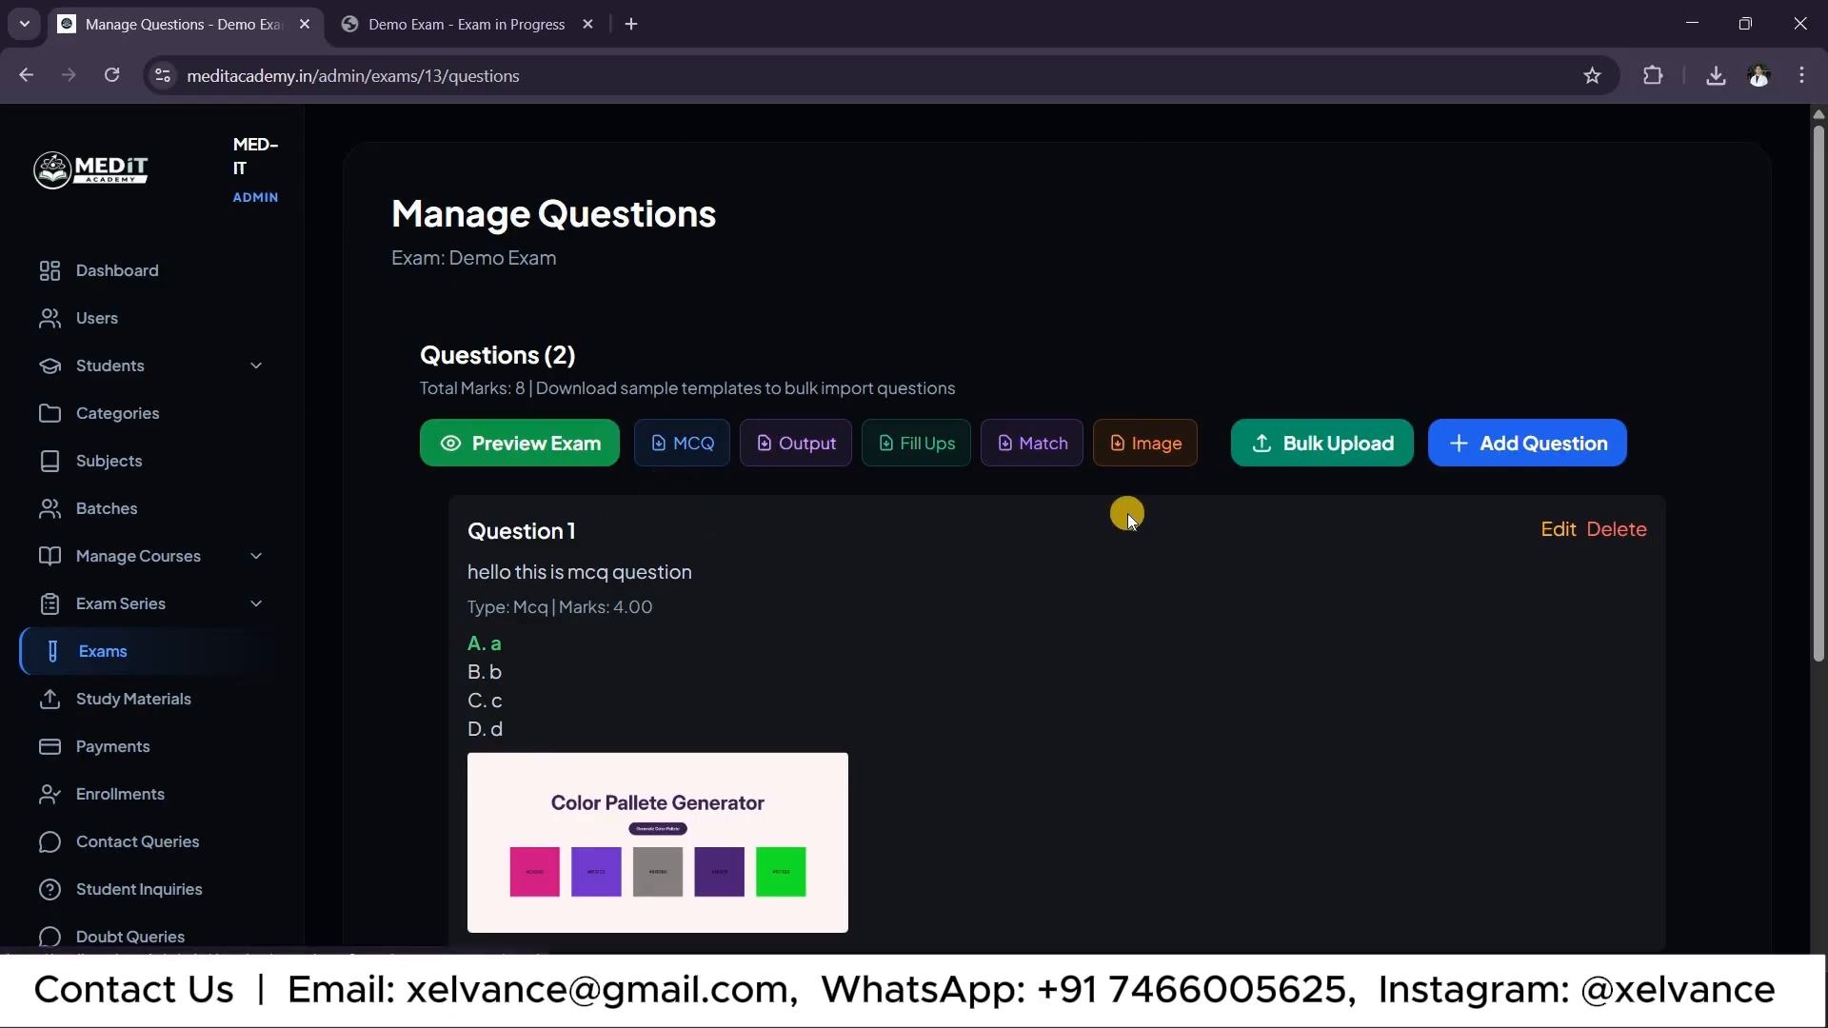
Bulk-upload sample_mcq_questions (1).csv from Downloads as MCQ questions.
{"action": "left_click", "coordinate": [1302, 457]}
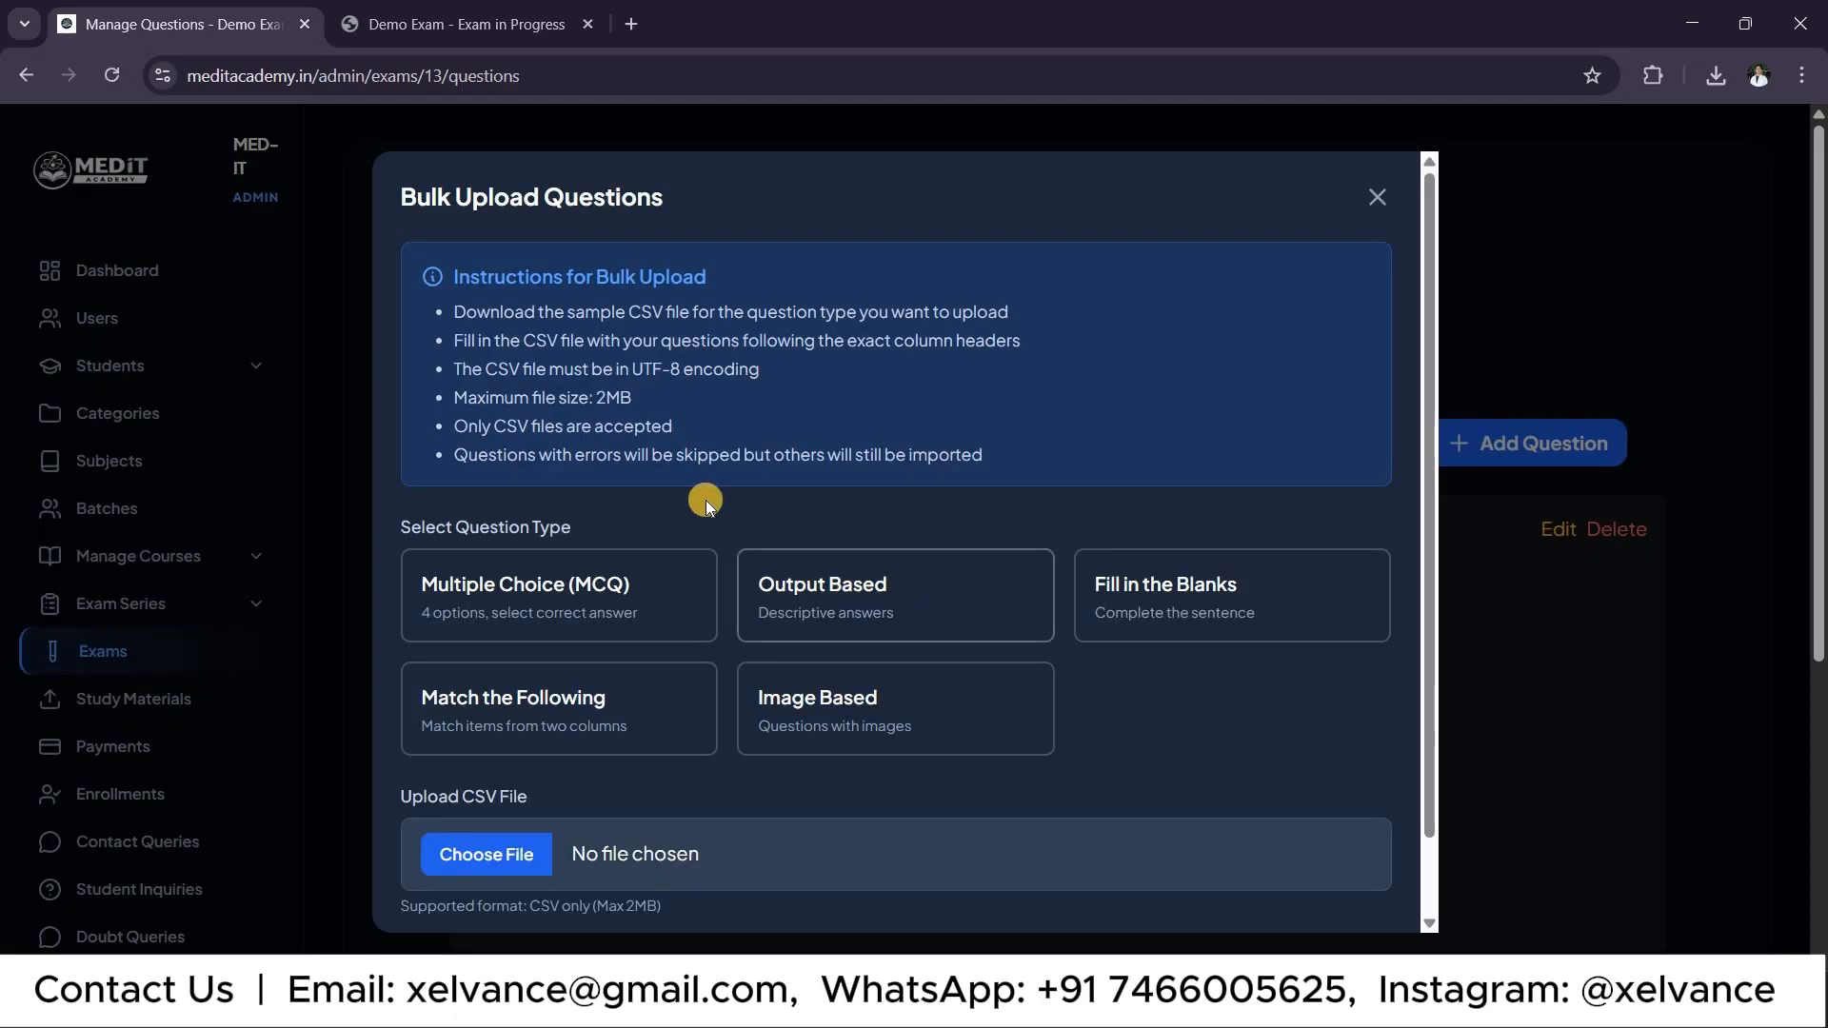
{"action": "scroll", "coordinate": [739, 374], "scroll_direction": "down", "scroll_amount": 2}
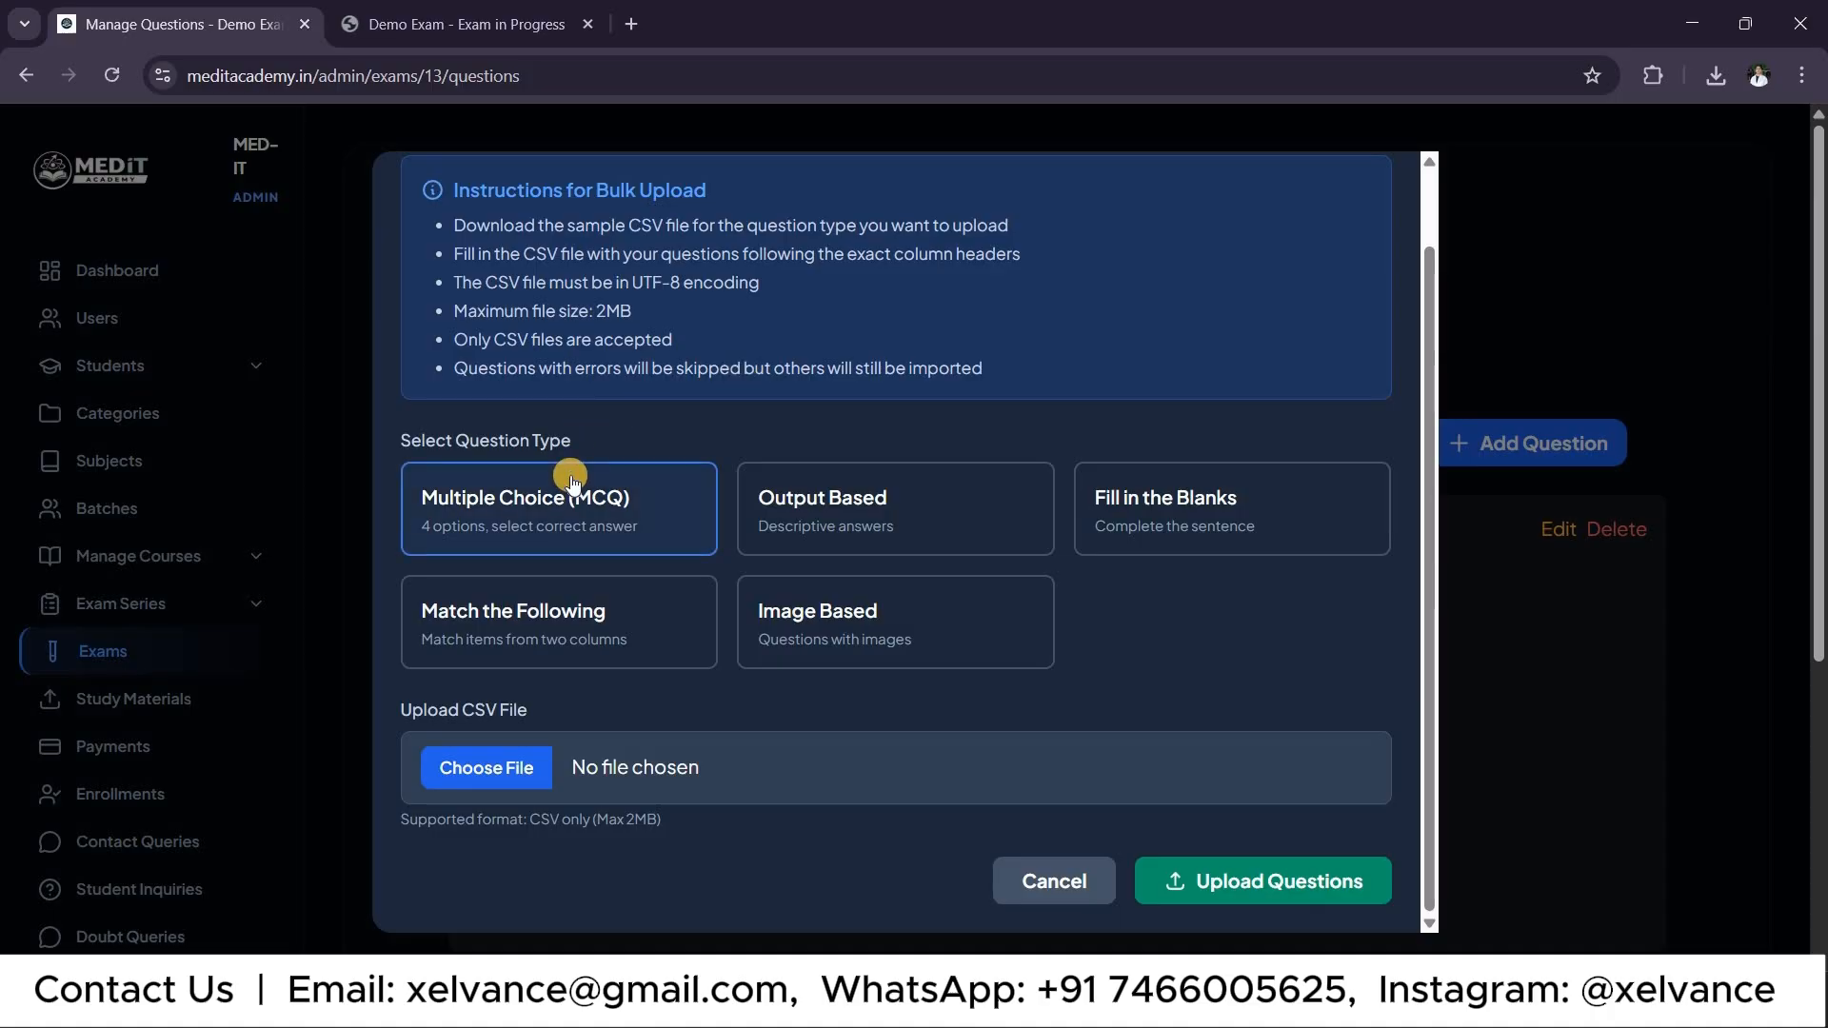
{"action": "left_click", "coordinate": [505, 756]}
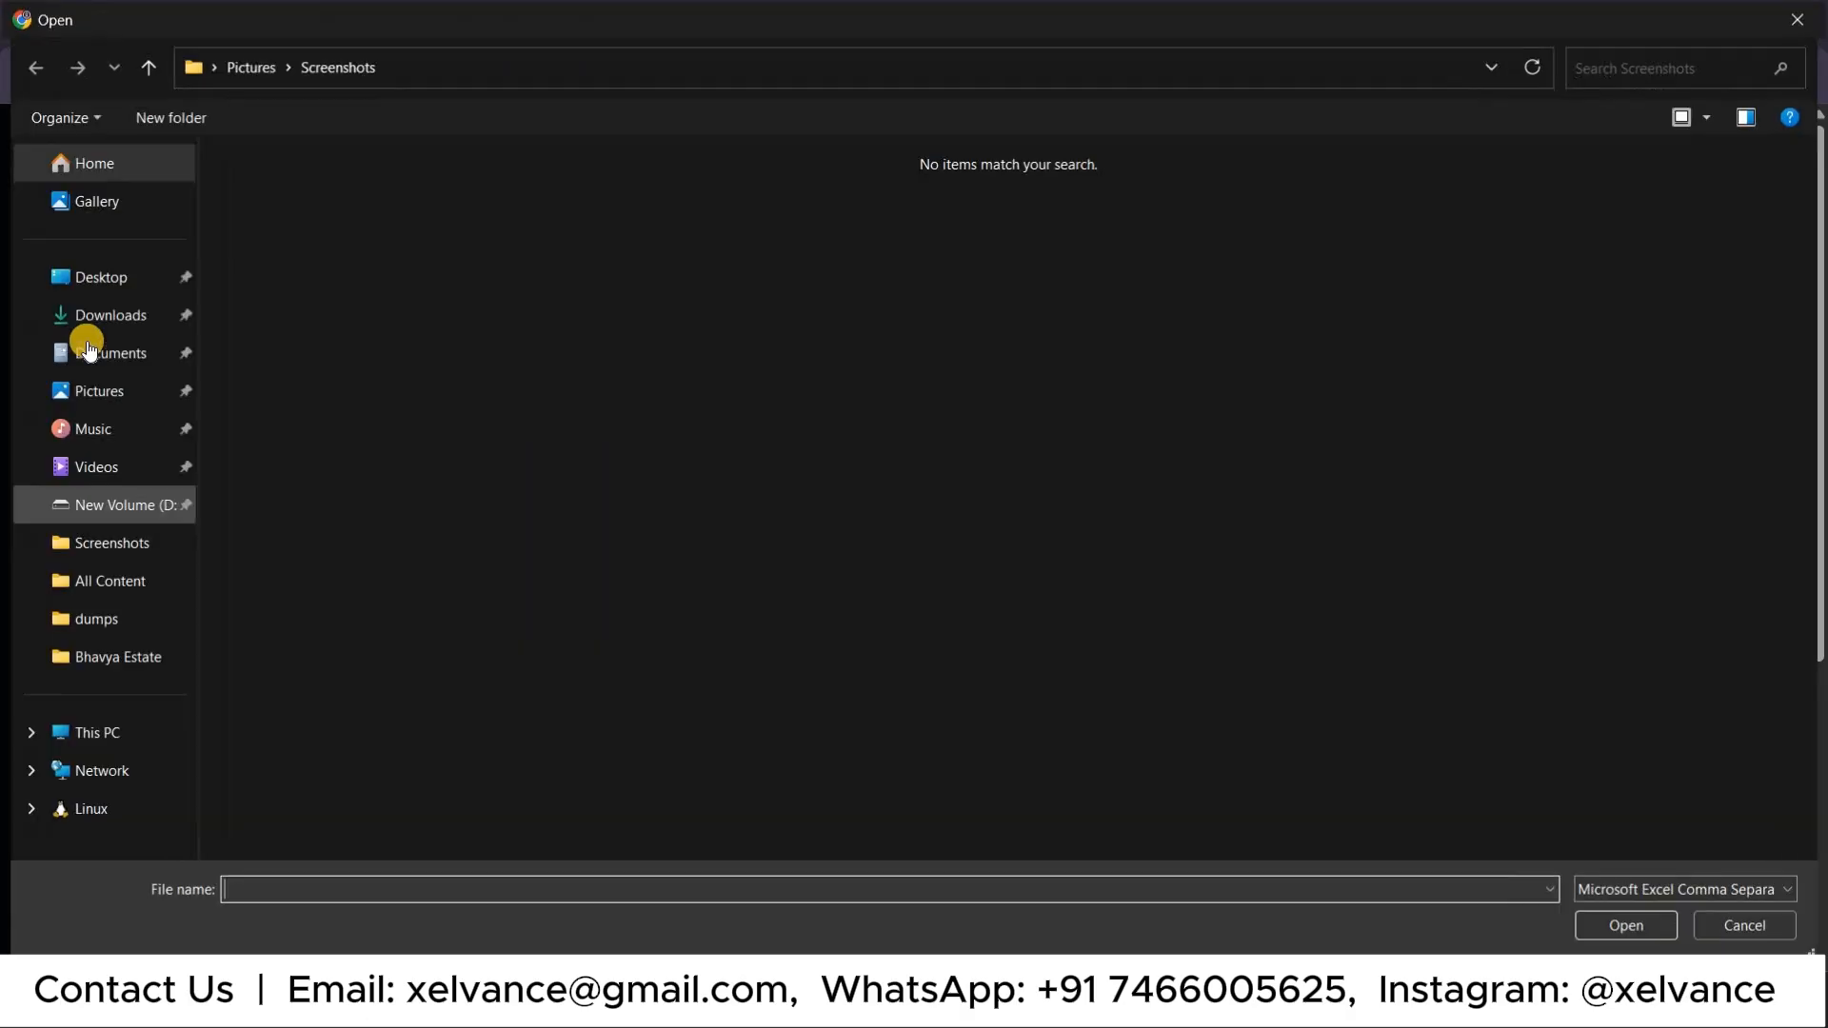
{"action": "left_click", "coordinate": [87, 350]}
{"action": "left_click", "coordinate": [103, 317]}
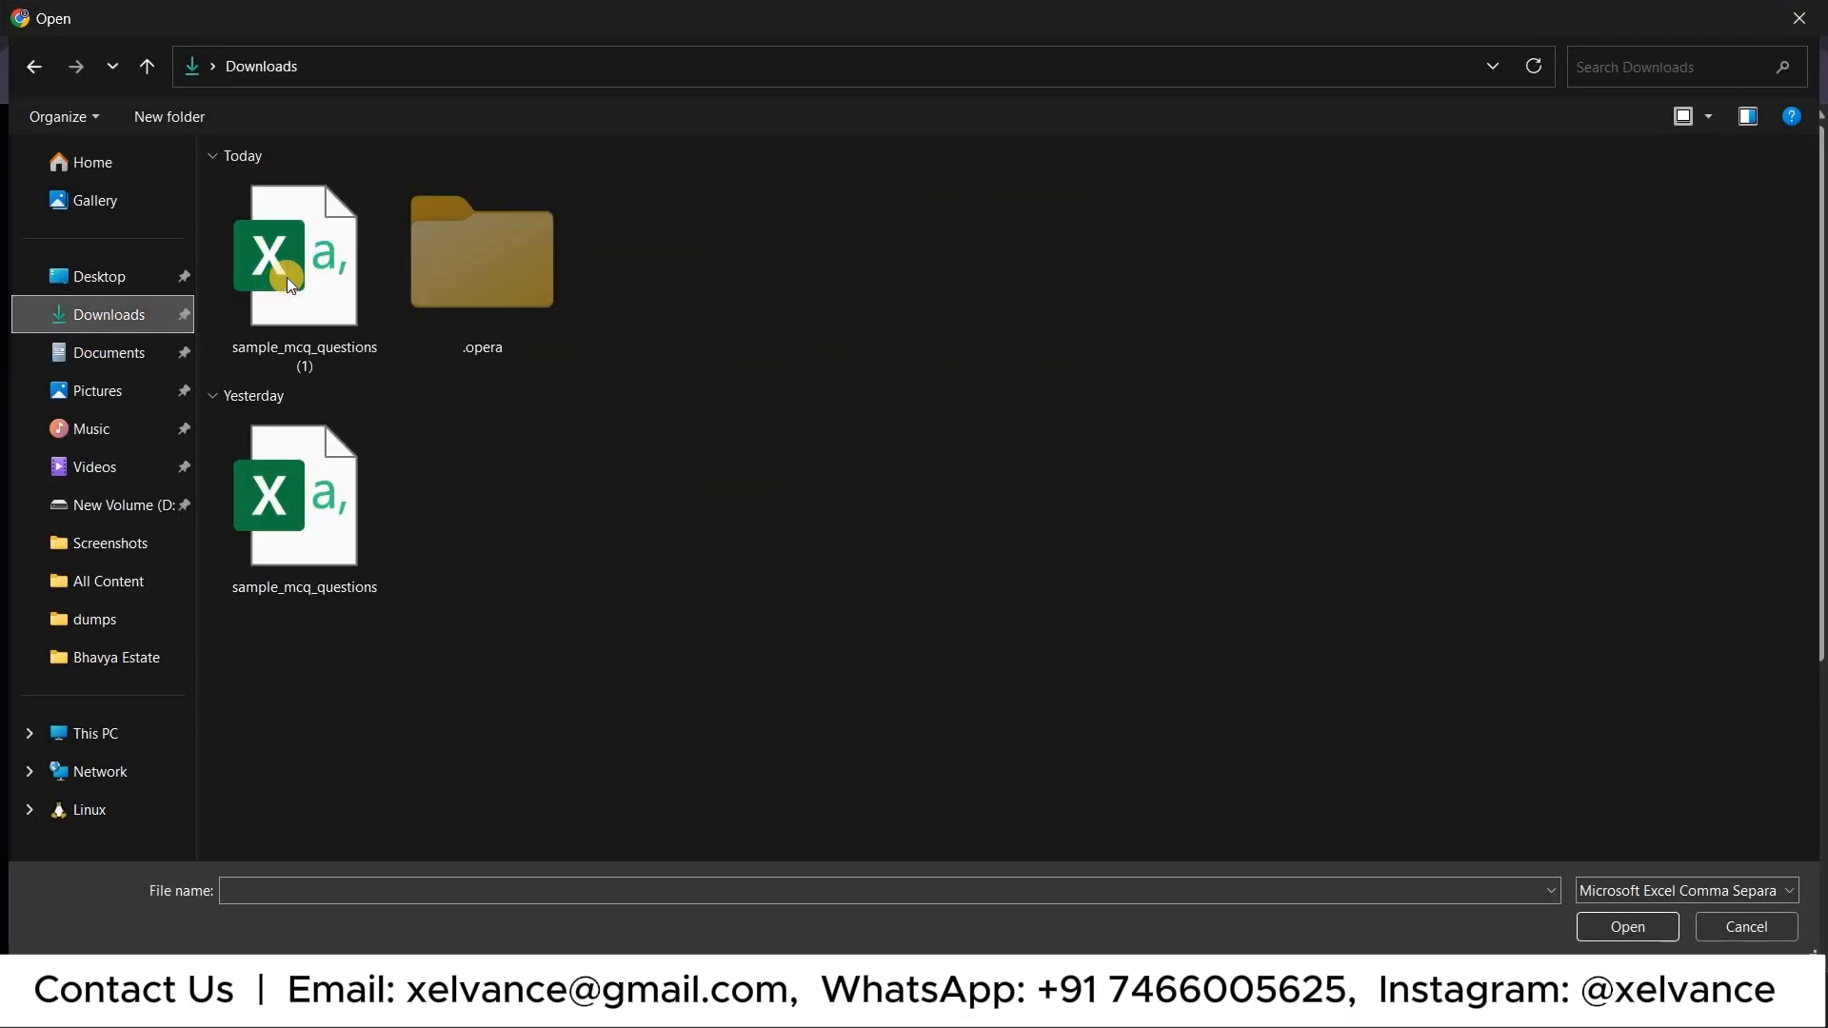
{"action": "double_click", "coordinate": [288, 277]}
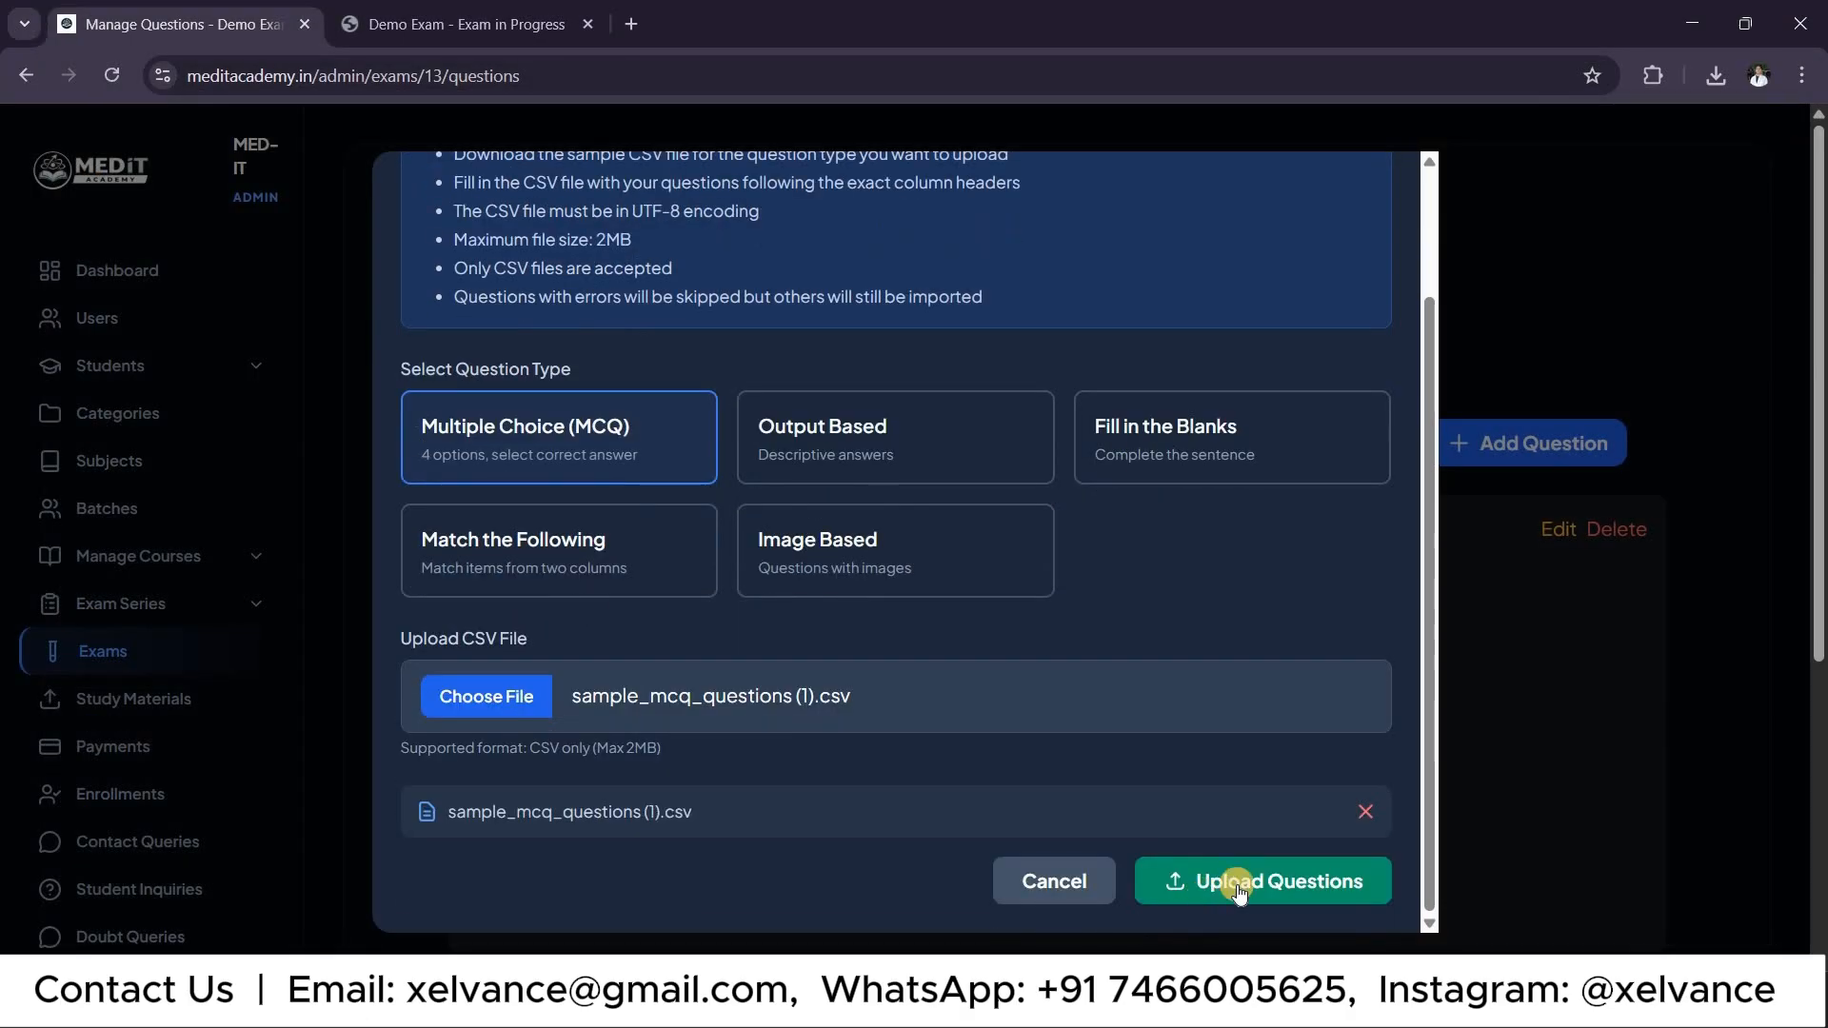
{"action": "left_click", "coordinate": [1237, 884]}
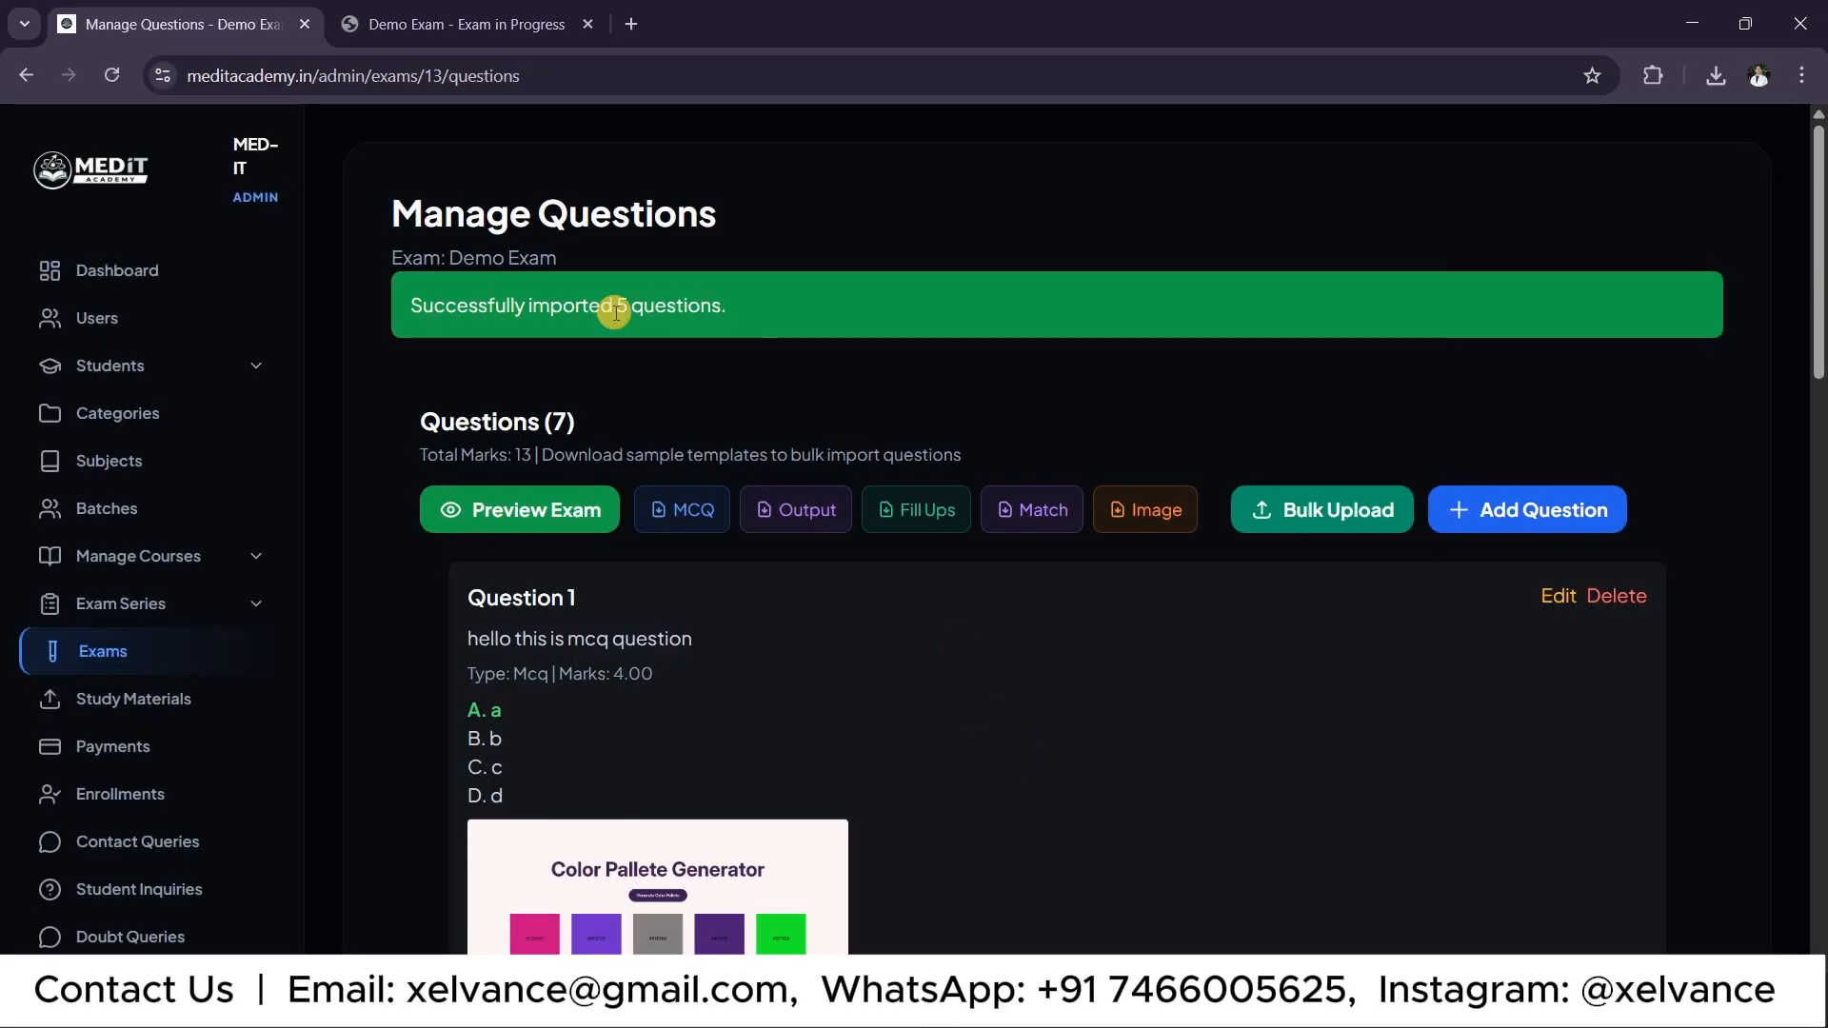
{"action": "triple_click", "coordinate": [768, 314]}
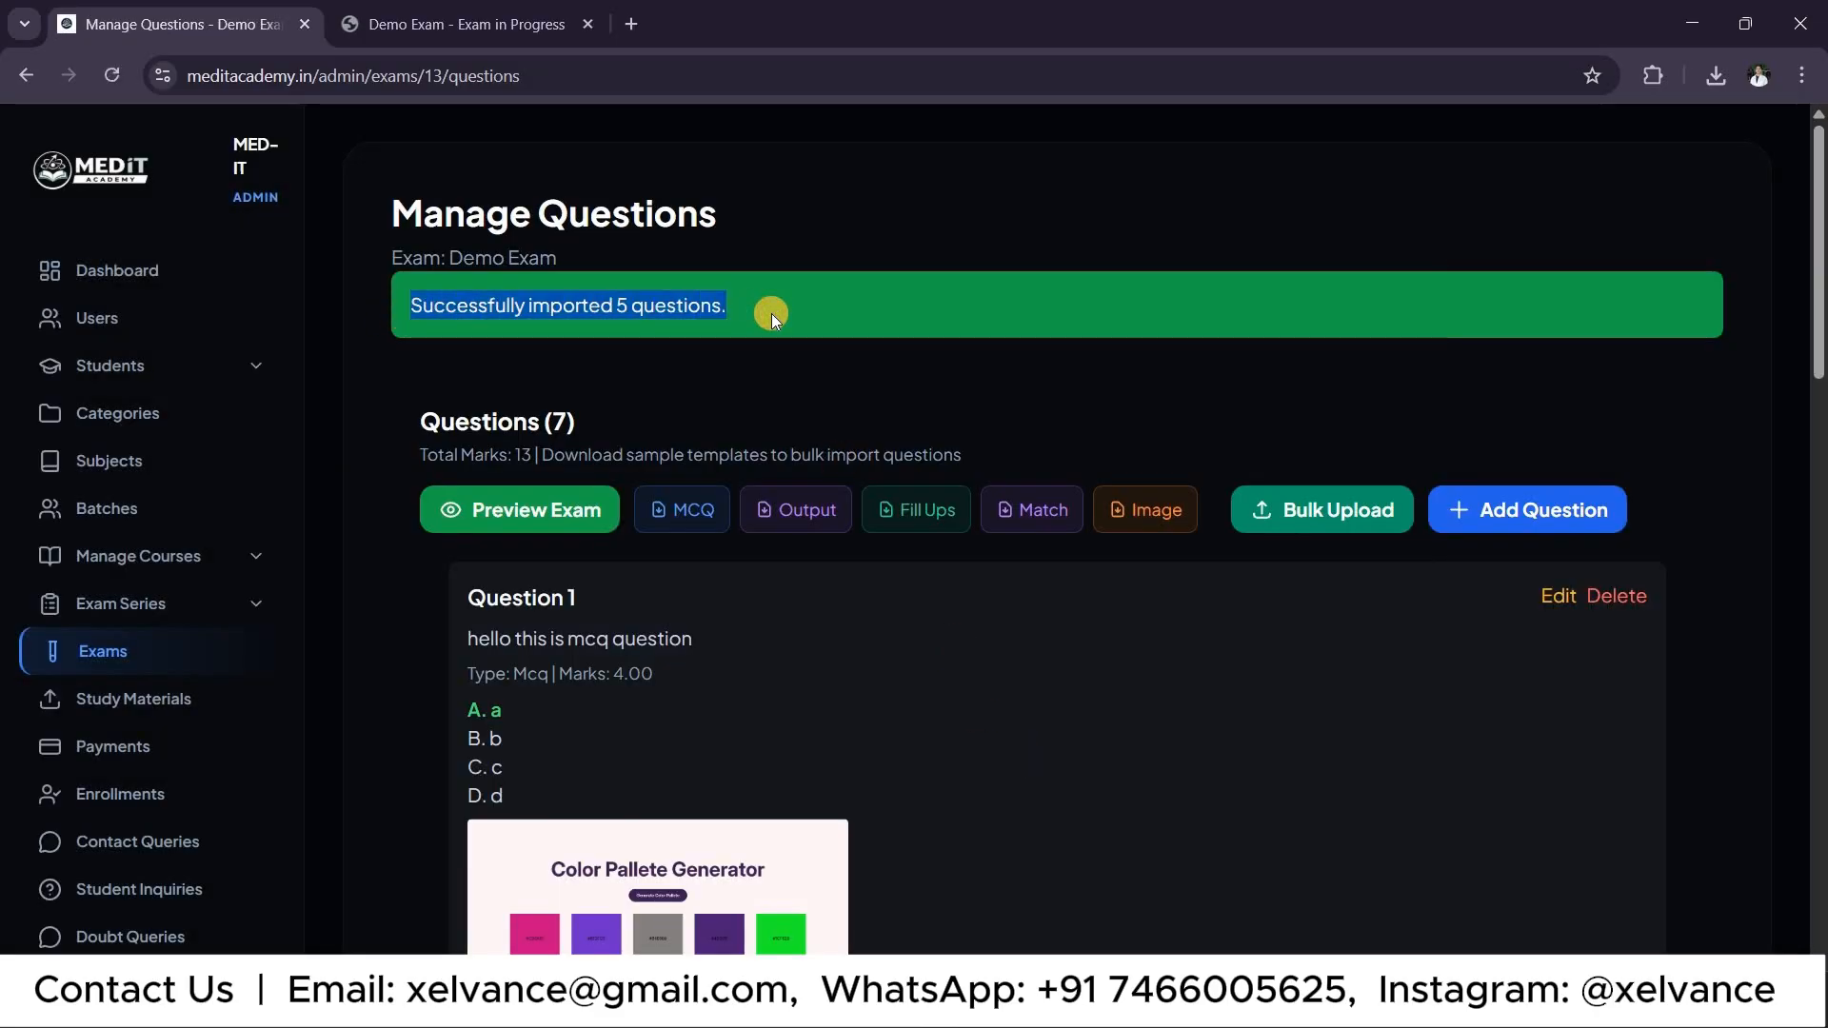
{"action": "scroll", "coordinate": [771, 312], "scroll_direction": "down", "scroll_amount": 20}
{"action": "scroll", "coordinate": [666, 509], "scroll_direction": "up", "scroll_amount": 20}
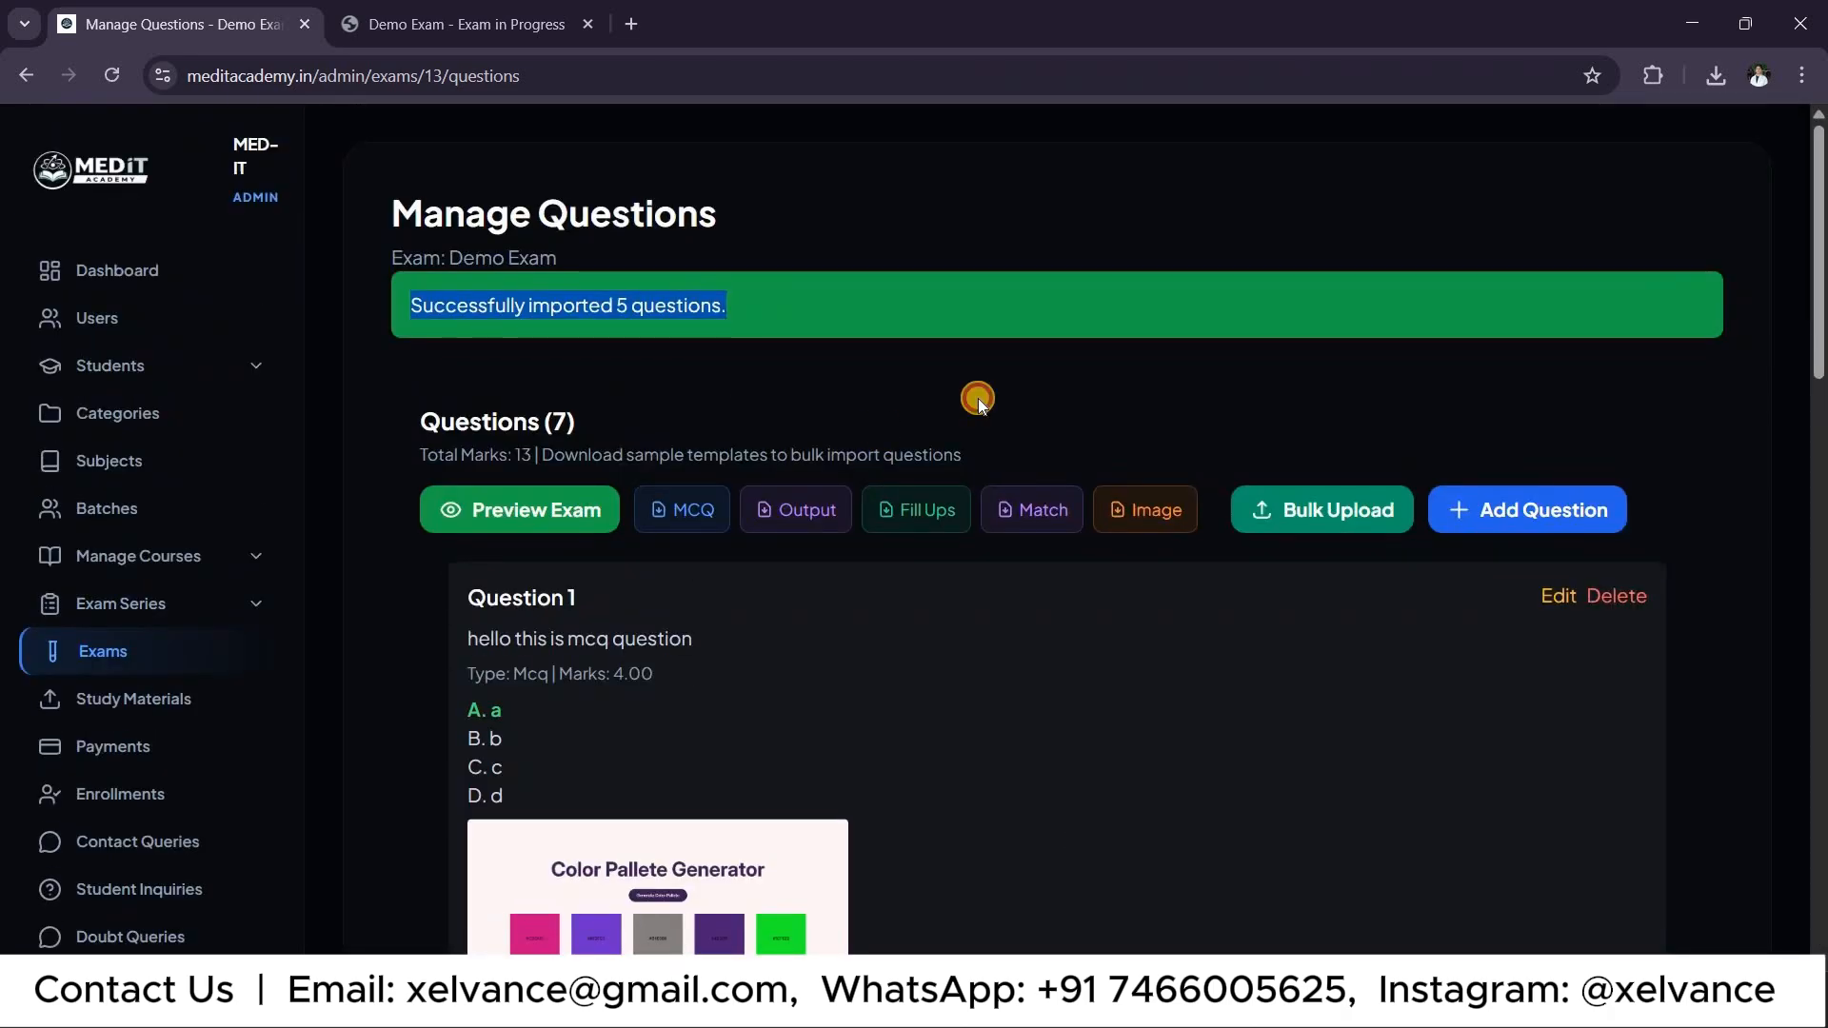
{"action": "left_click", "coordinate": [1517, 347]}
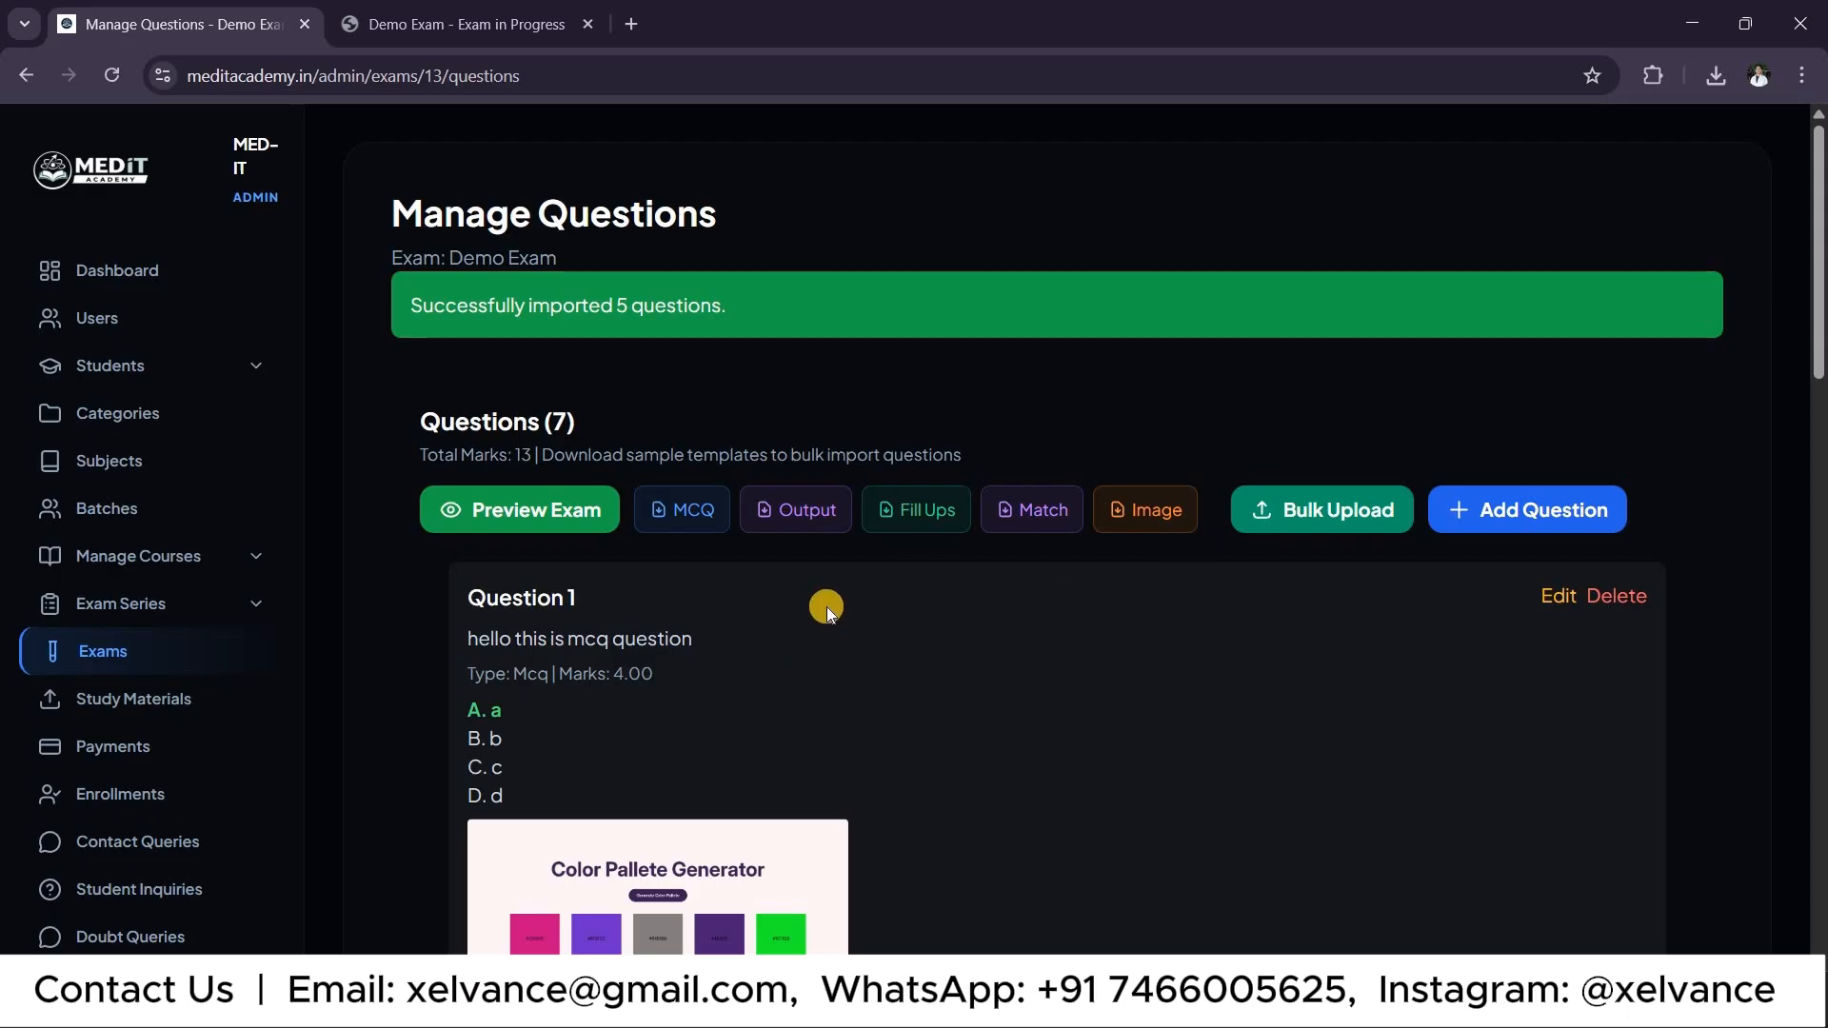
{"action": "scroll", "coordinate": [818, 300], "scroll_direction": "down", "scroll_amount": 2}
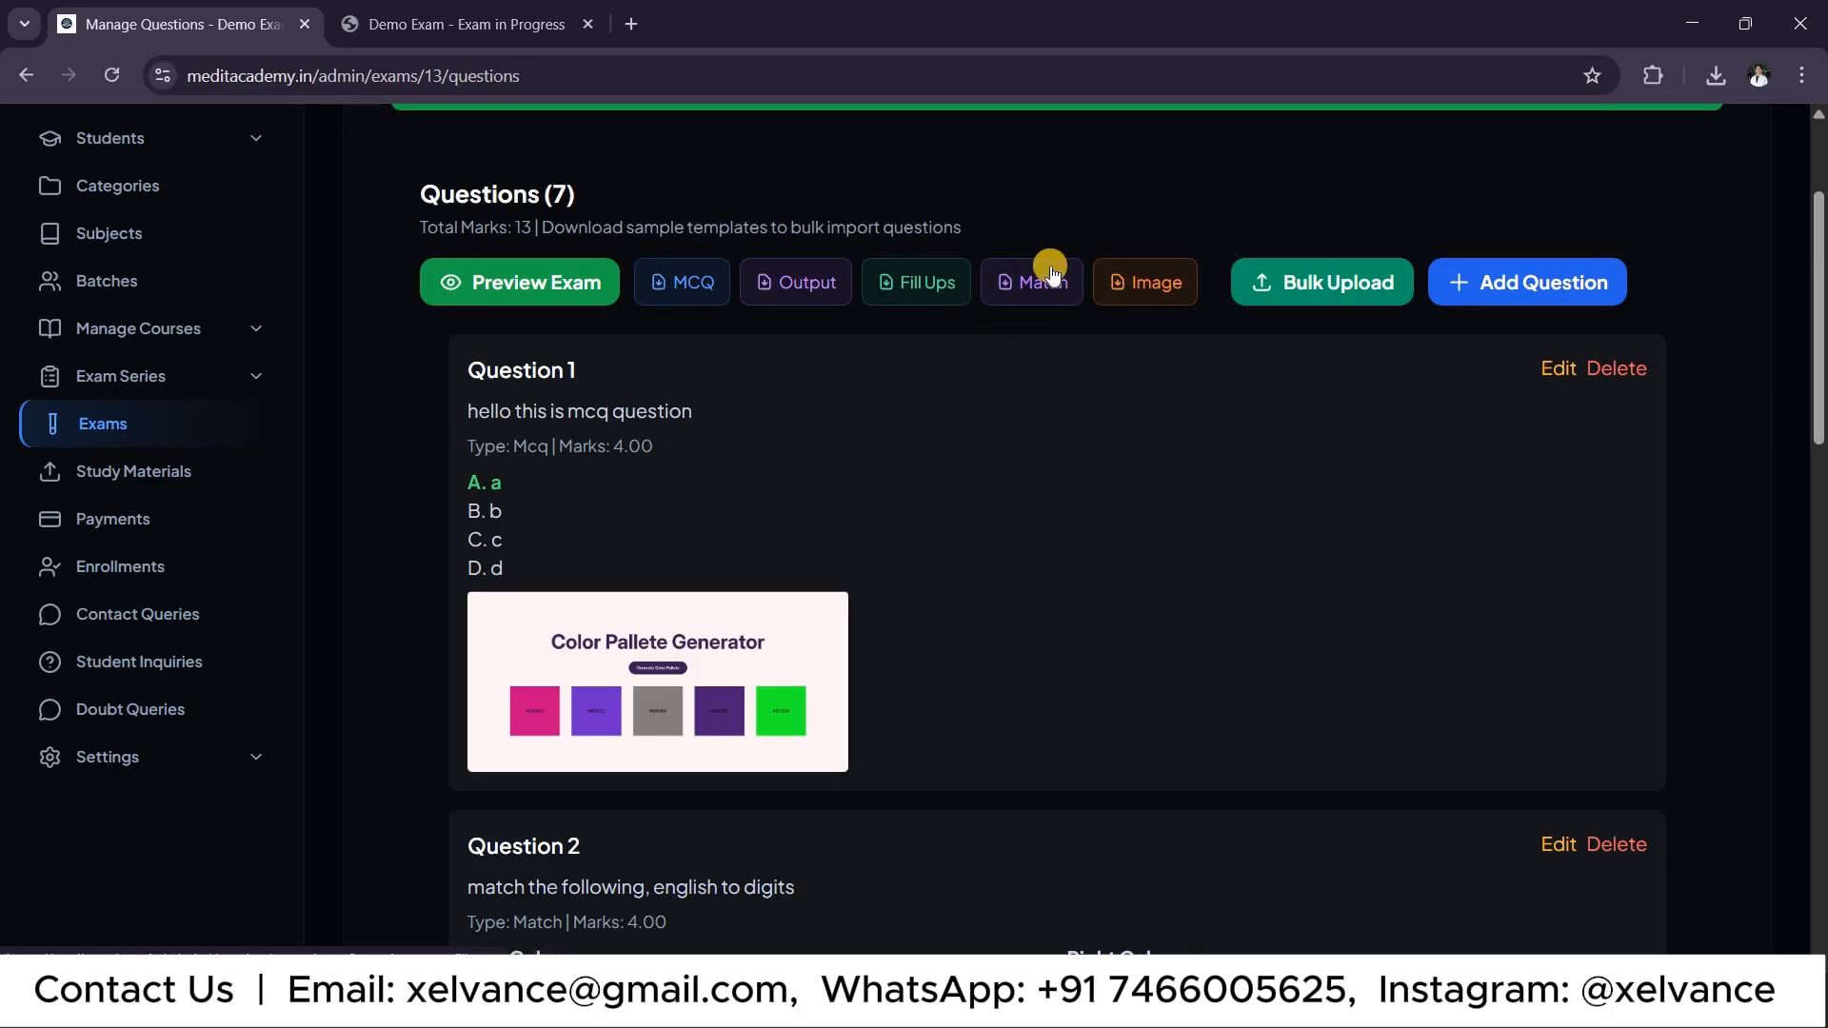
{"action": "scroll", "coordinate": [1216, 277], "scroll_direction": "up", "scroll_amount": 2}
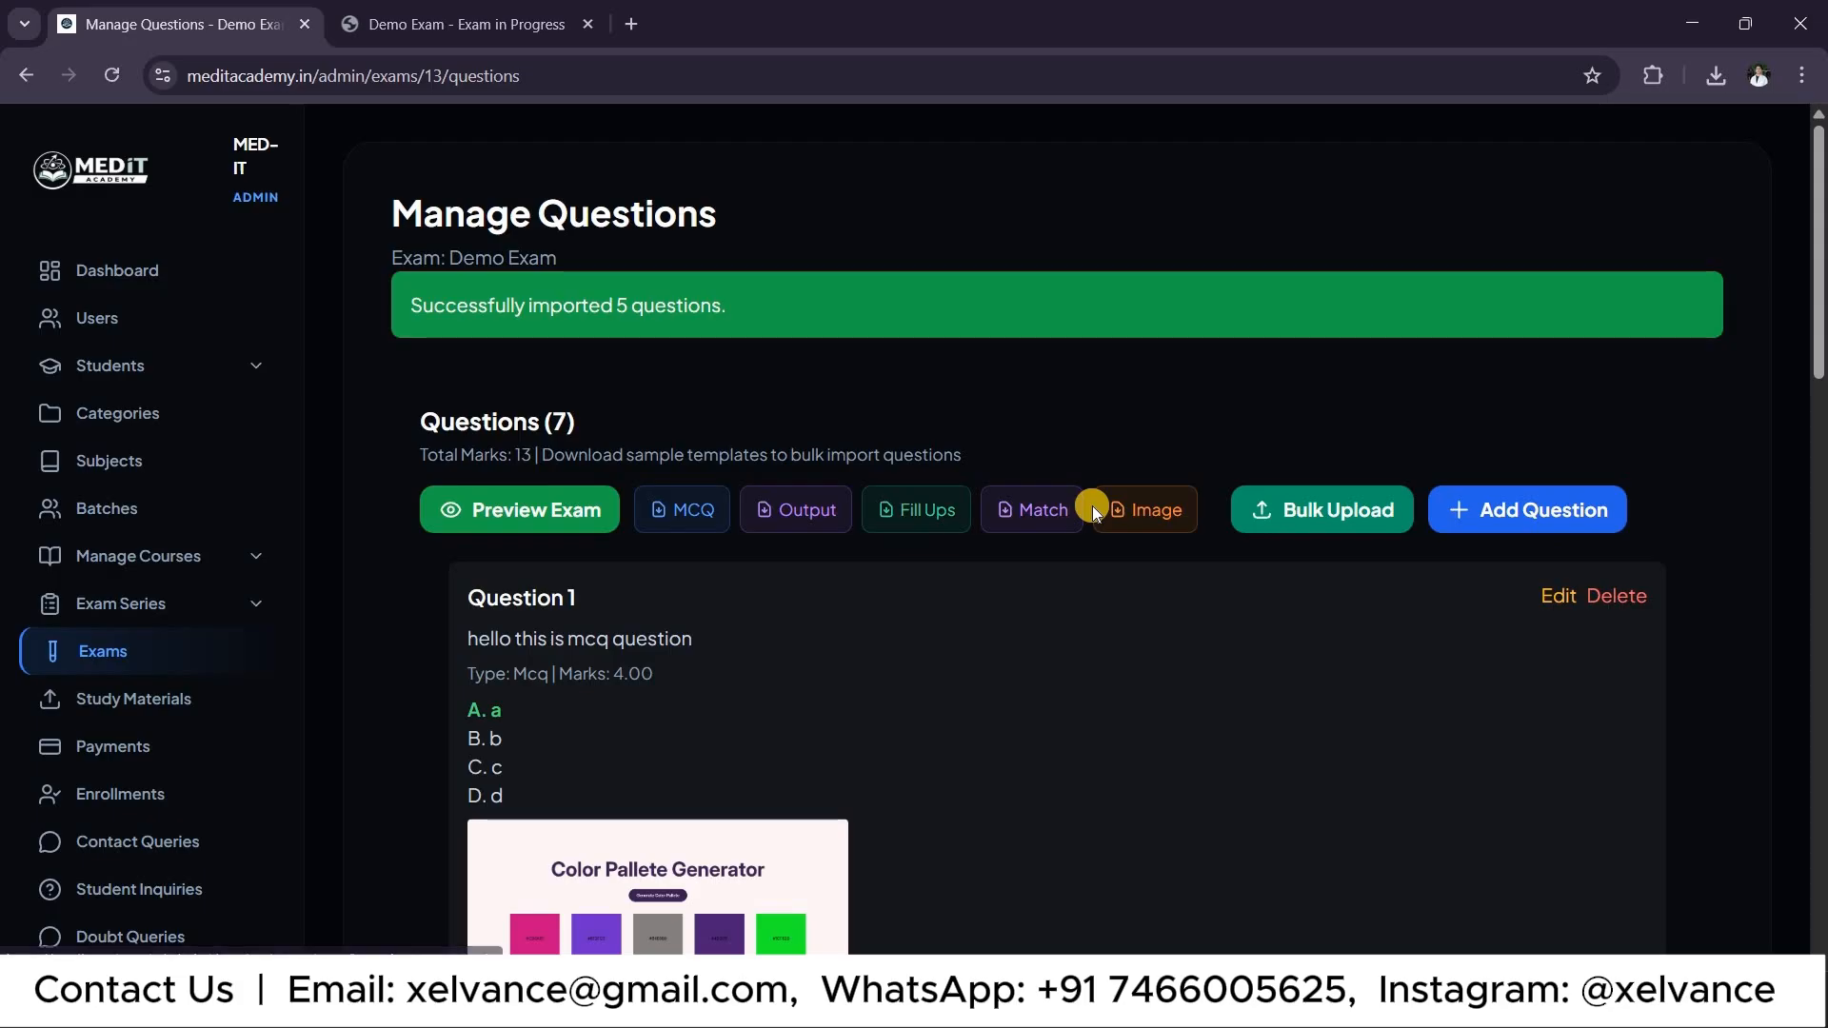
{"action": "left_click", "coordinate": [1306, 514]}
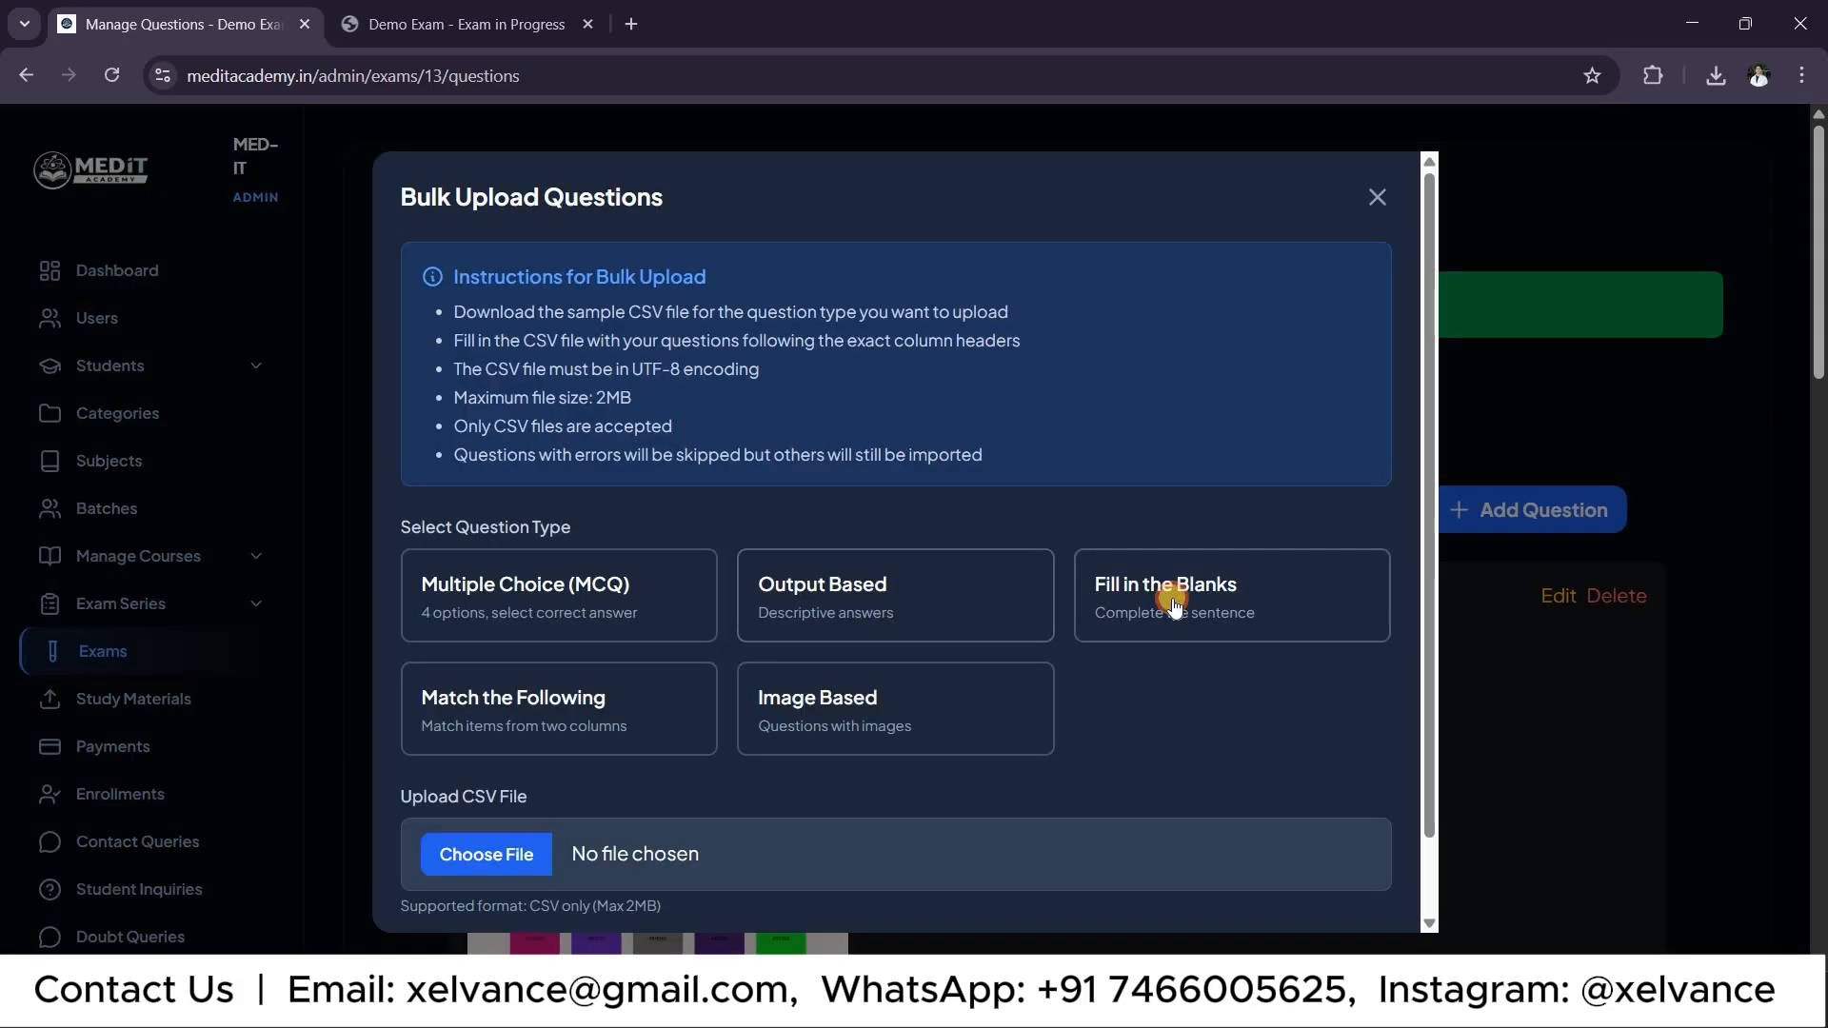
{"action": "left_click", "coordinate": [1175, 605]}
{"action": "left_click", "coordinate": [1373, 191]}
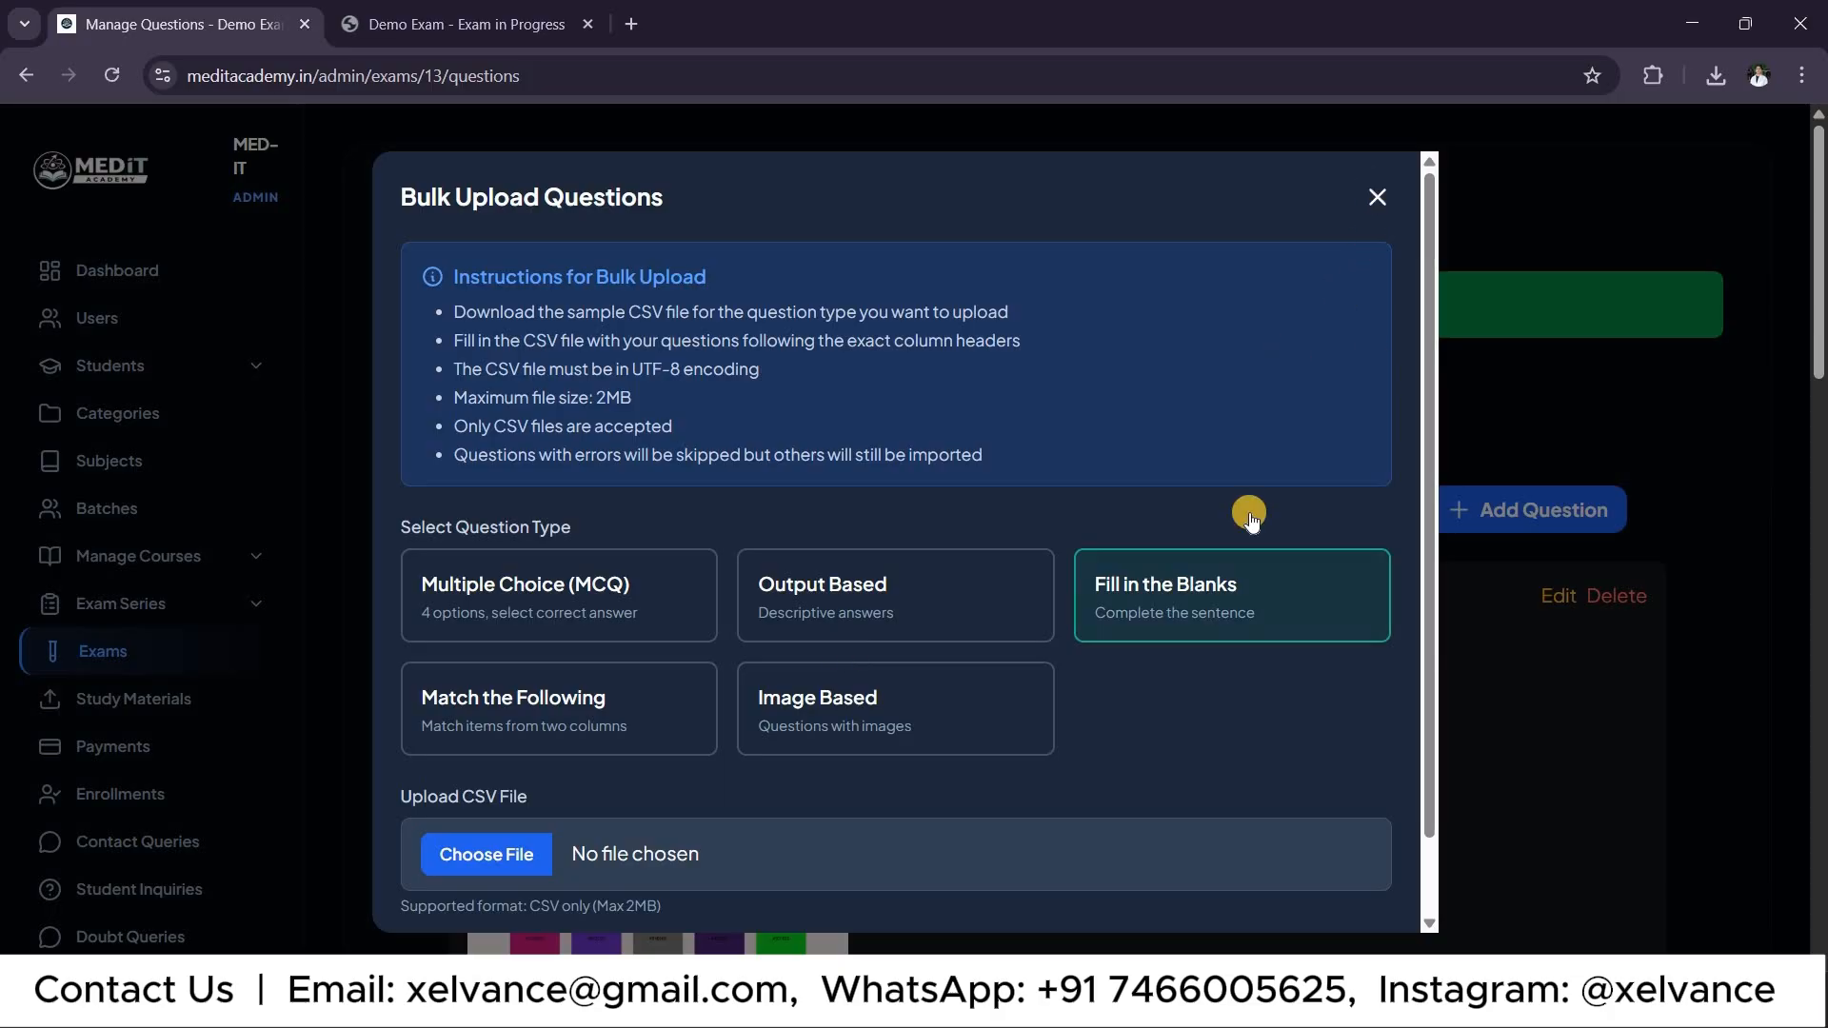
{"action": "scroll", "coordinate": [678, 386], "scroll_direction": "down", "scroll_amount": 15}
{"action": "scroll", "coordinate": [678, 386], "scroll_direction": "up", "scroll_amount": 12}
{"action": "scroll", "coordinate": [678, 386], "scroll_direction": "up", "scroll_amount": 4}
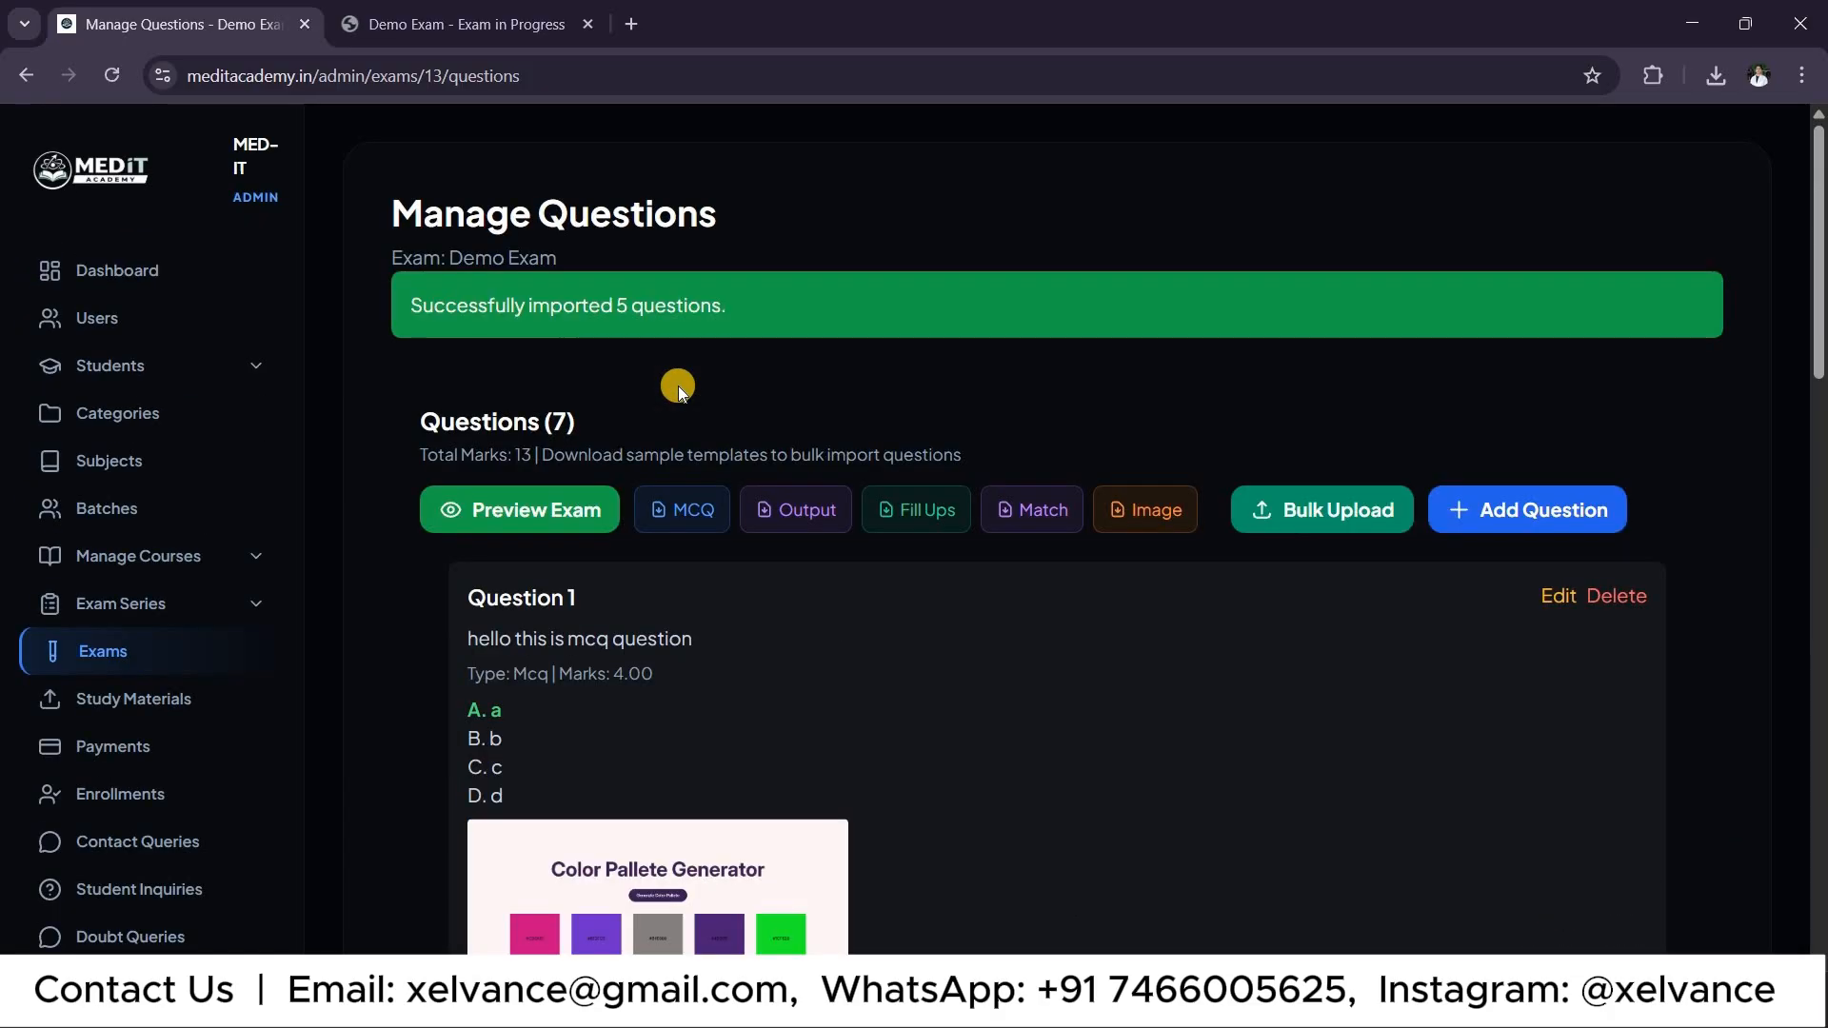
{"action": "scroll", "coordinate": [678, 386], "scroll_direction": "down", "scroll_amount": 1}
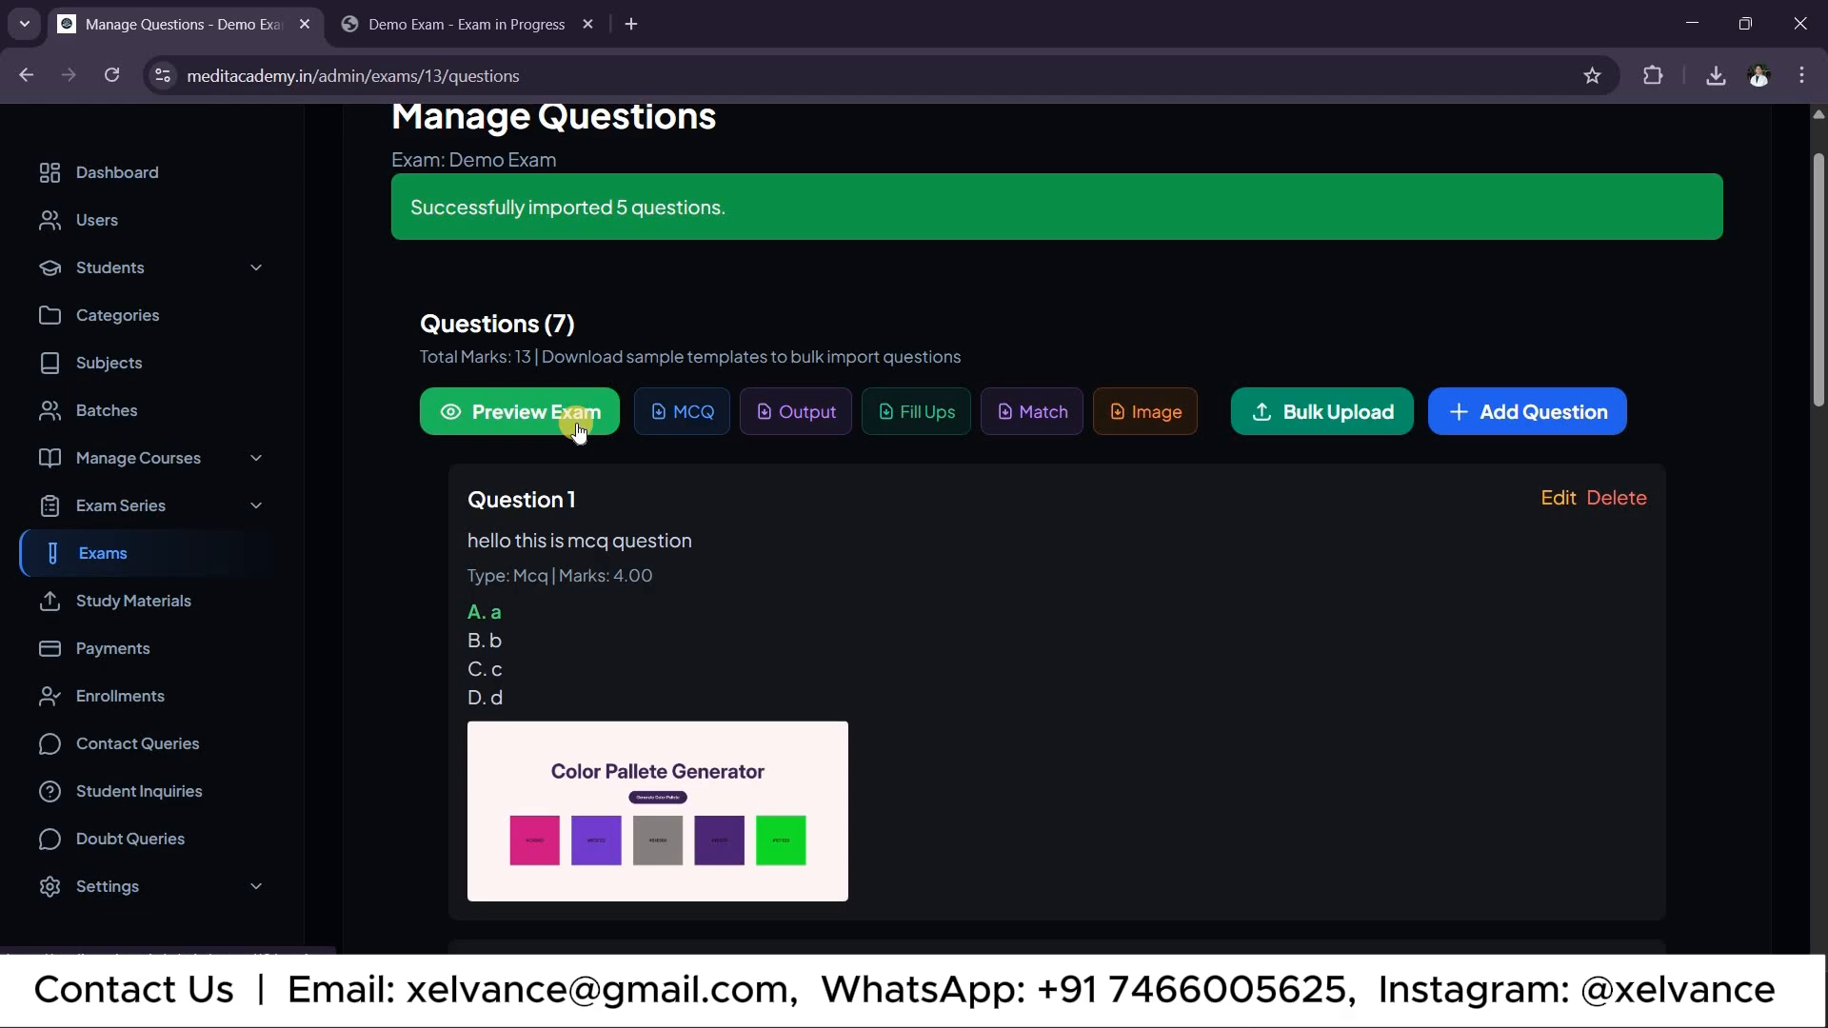
Open the Demo Exam preview, confirm the instructions were read, and start it.
{"action": "left_click", "coordinate": [575, 423]}
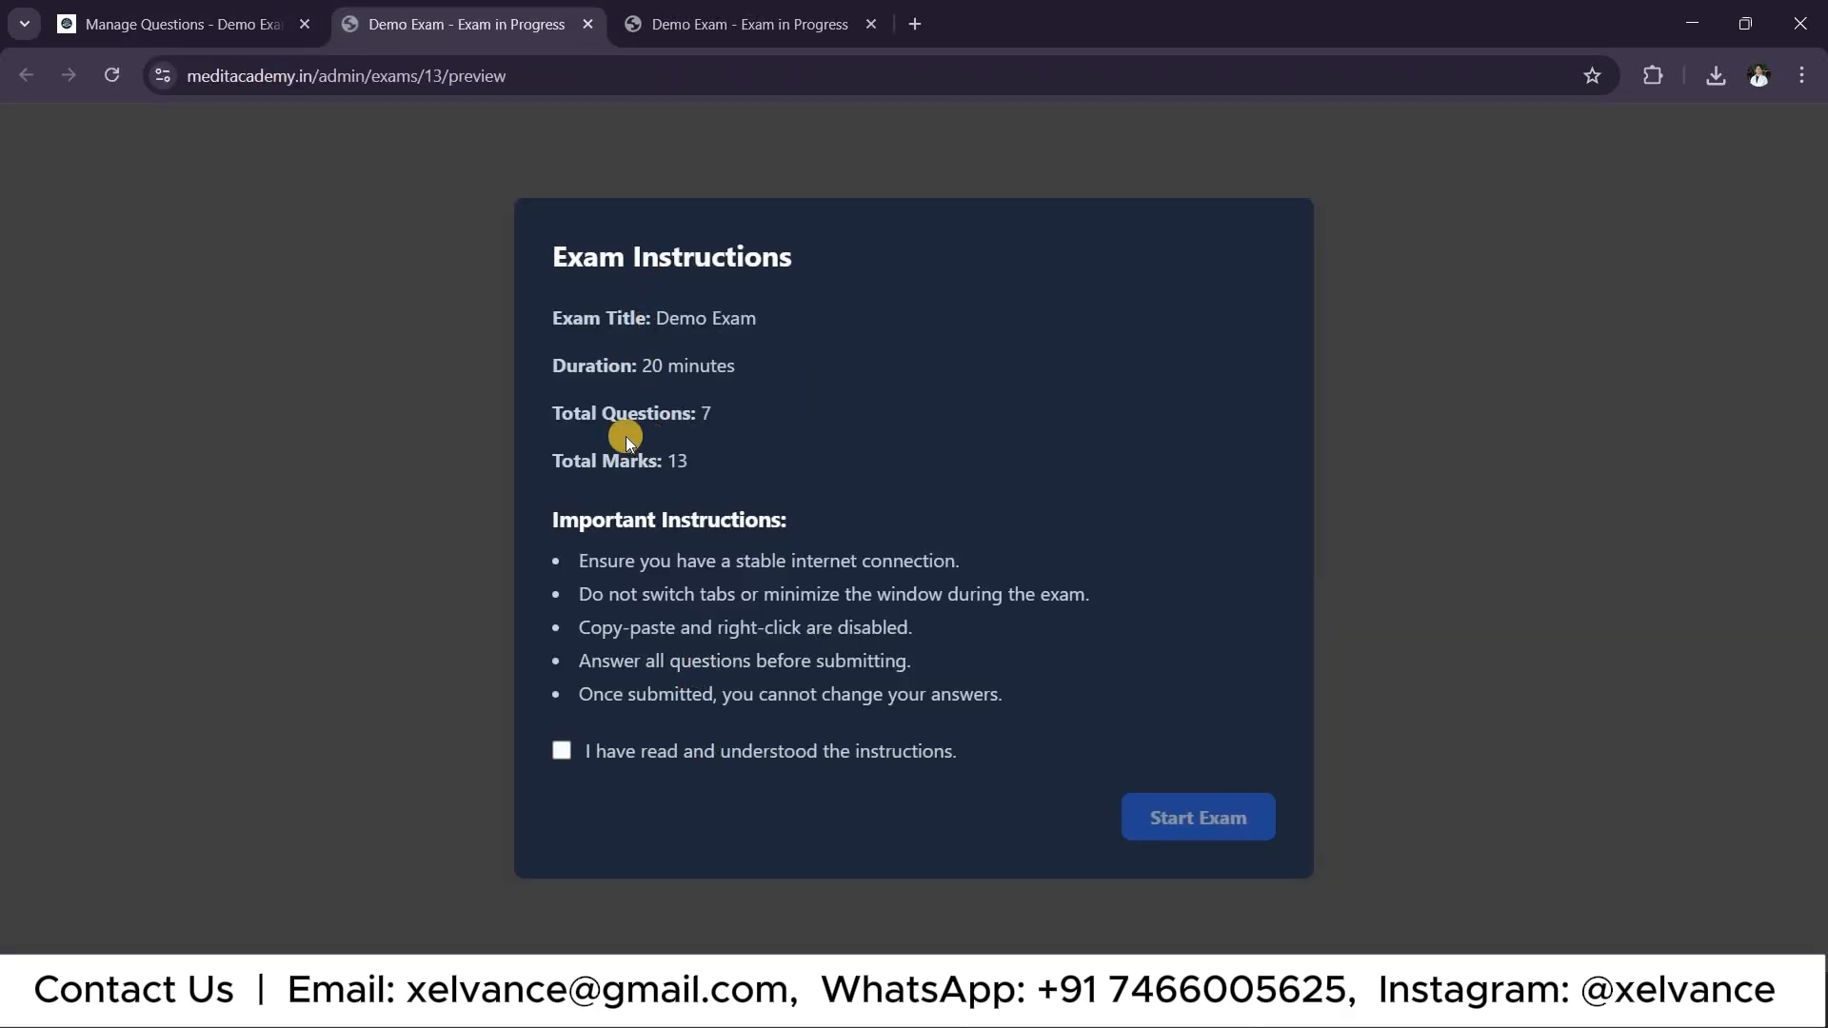
{"action": "left_click", "coordinate": [633, 752]}
{"action": "left_click", "coordinate": [1201, 835]}
{"action": "scroll", "coordinate": [1004, 735], "scroll_direction": "down", "scroll_amount": 2}
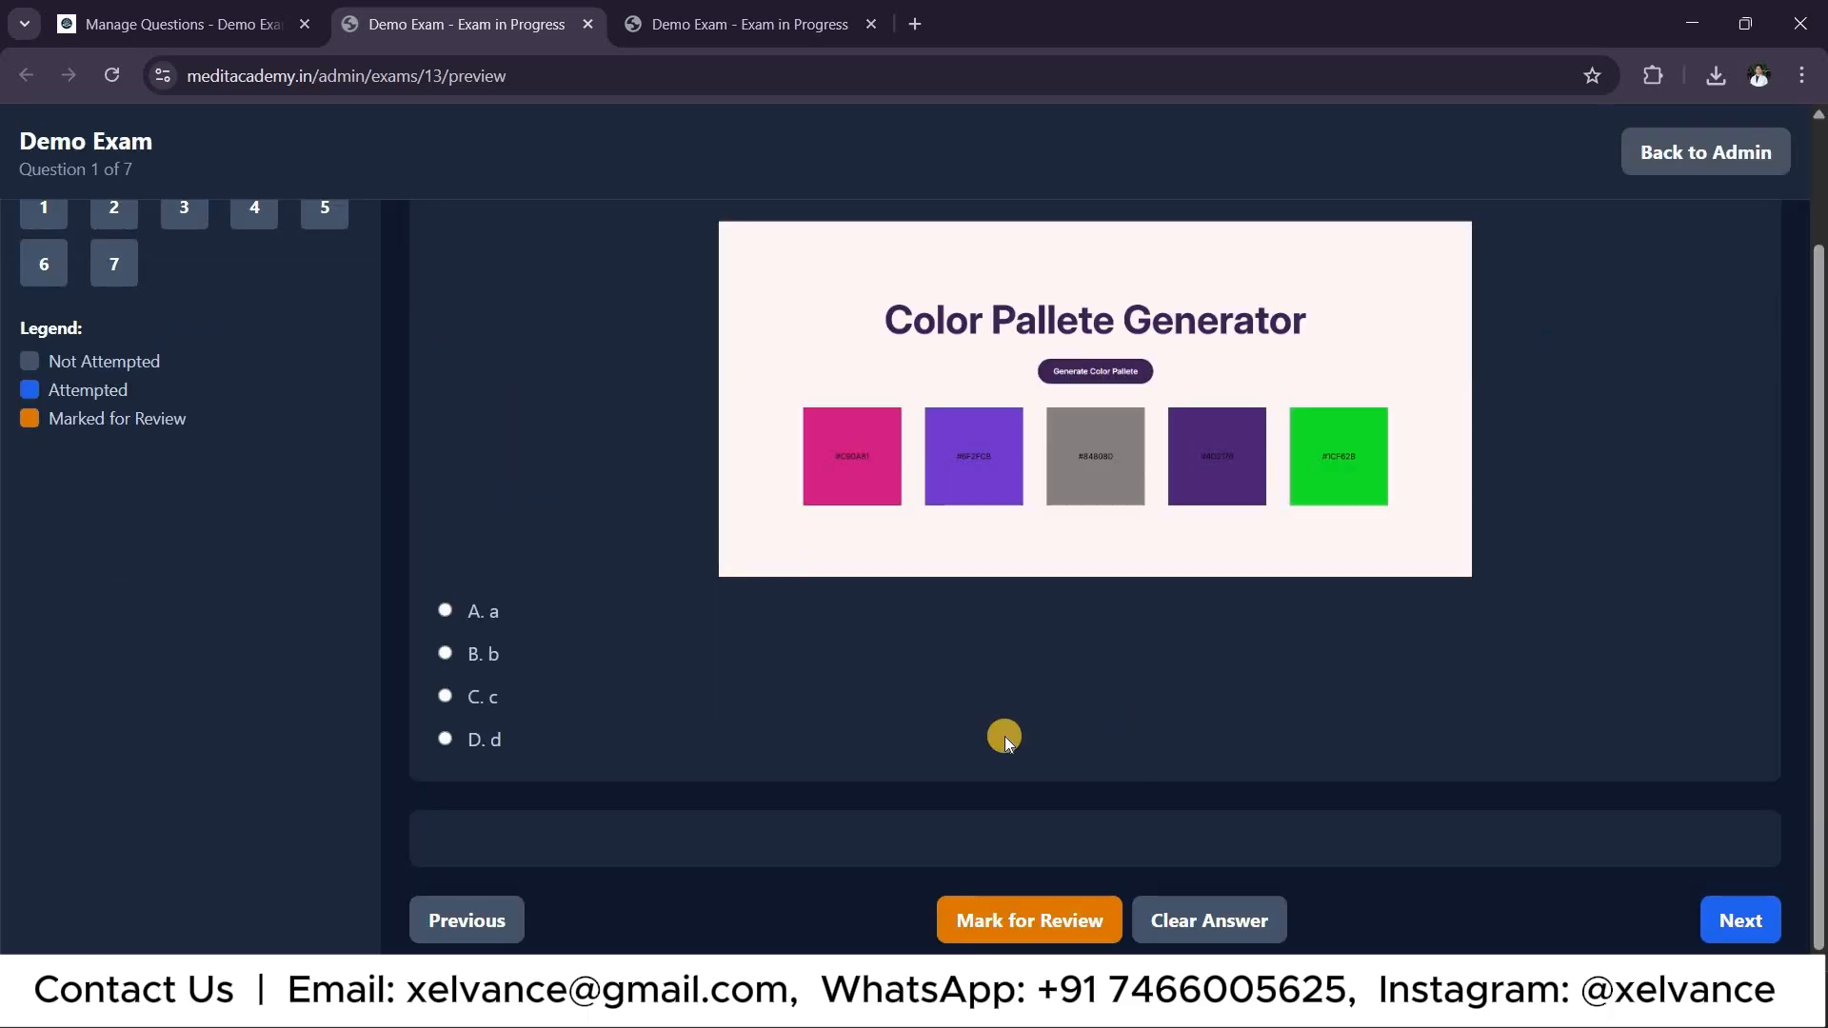
{"action": "scroll", "coordinate": [122, 339], "scroll_direction": "up", "scroll_amount": 2}
Step through the preview questions and mark question 7 for review.
{"action": "left_click", "coordinate": [113, 357]}
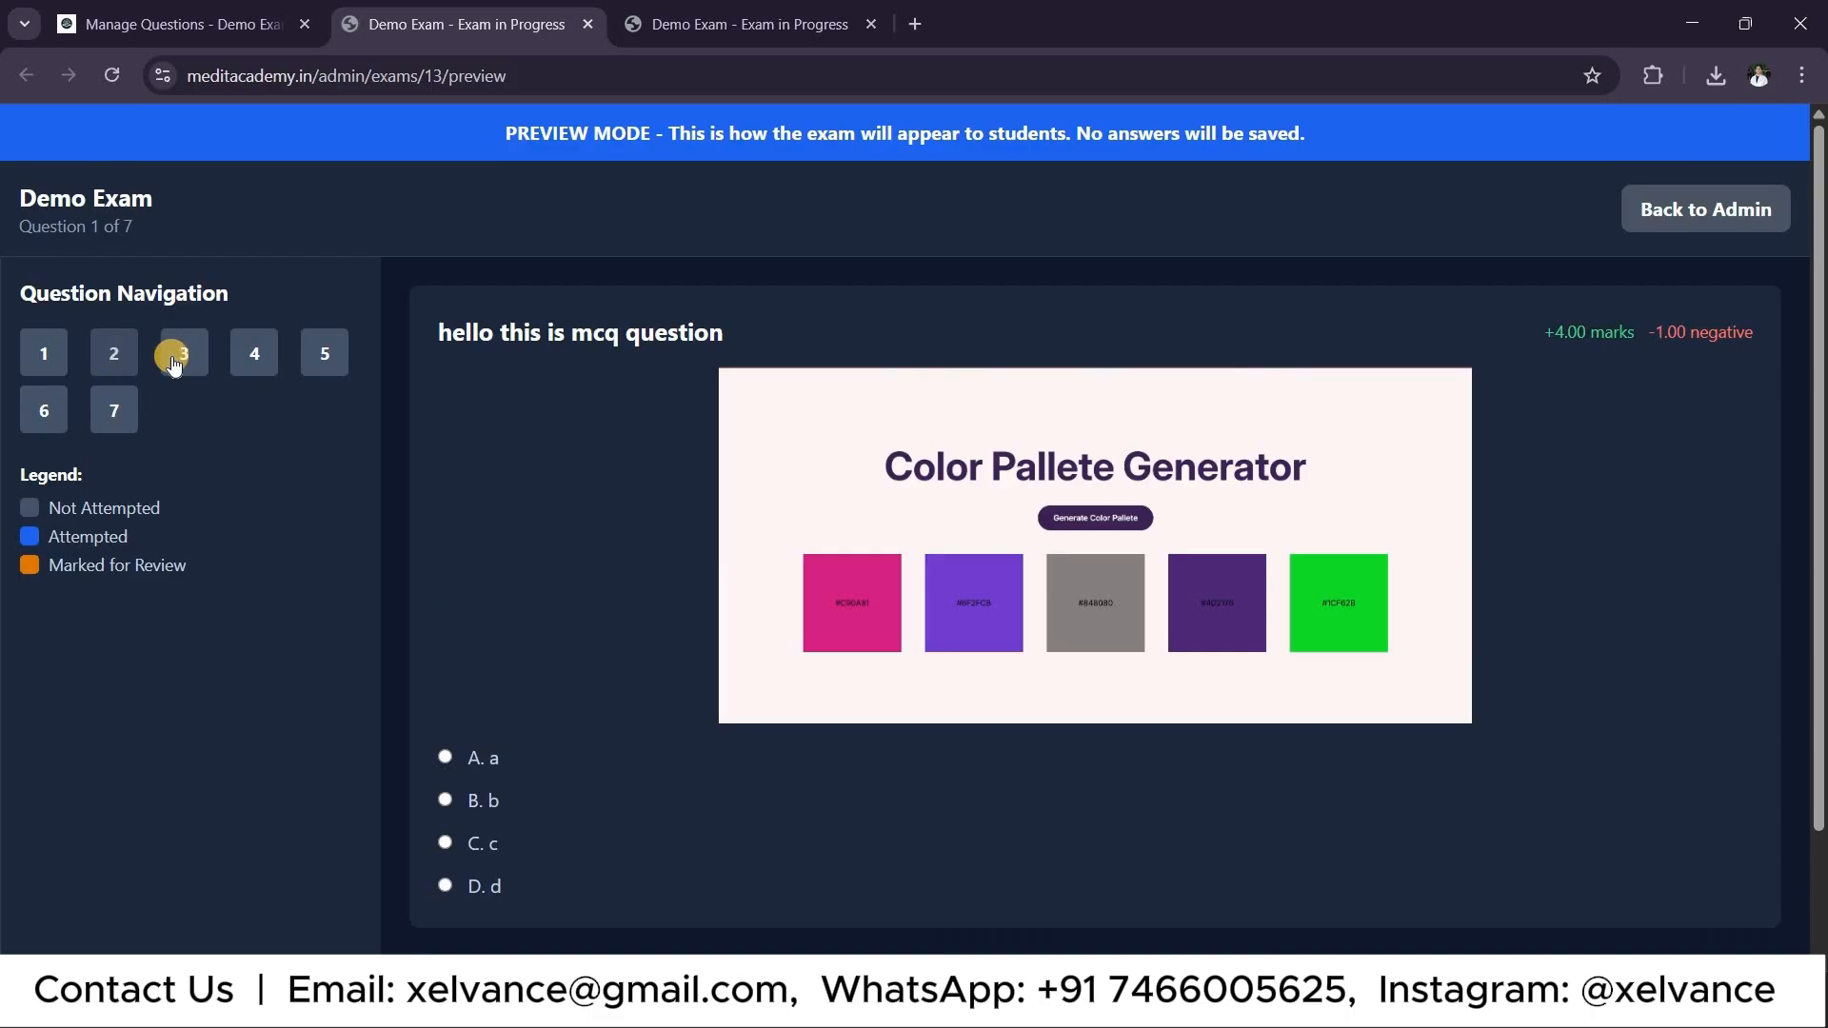
{"action": "left_click", "coordinate": [179, 354]}
{"action": "left_click", "coordinate": [317, 350]}
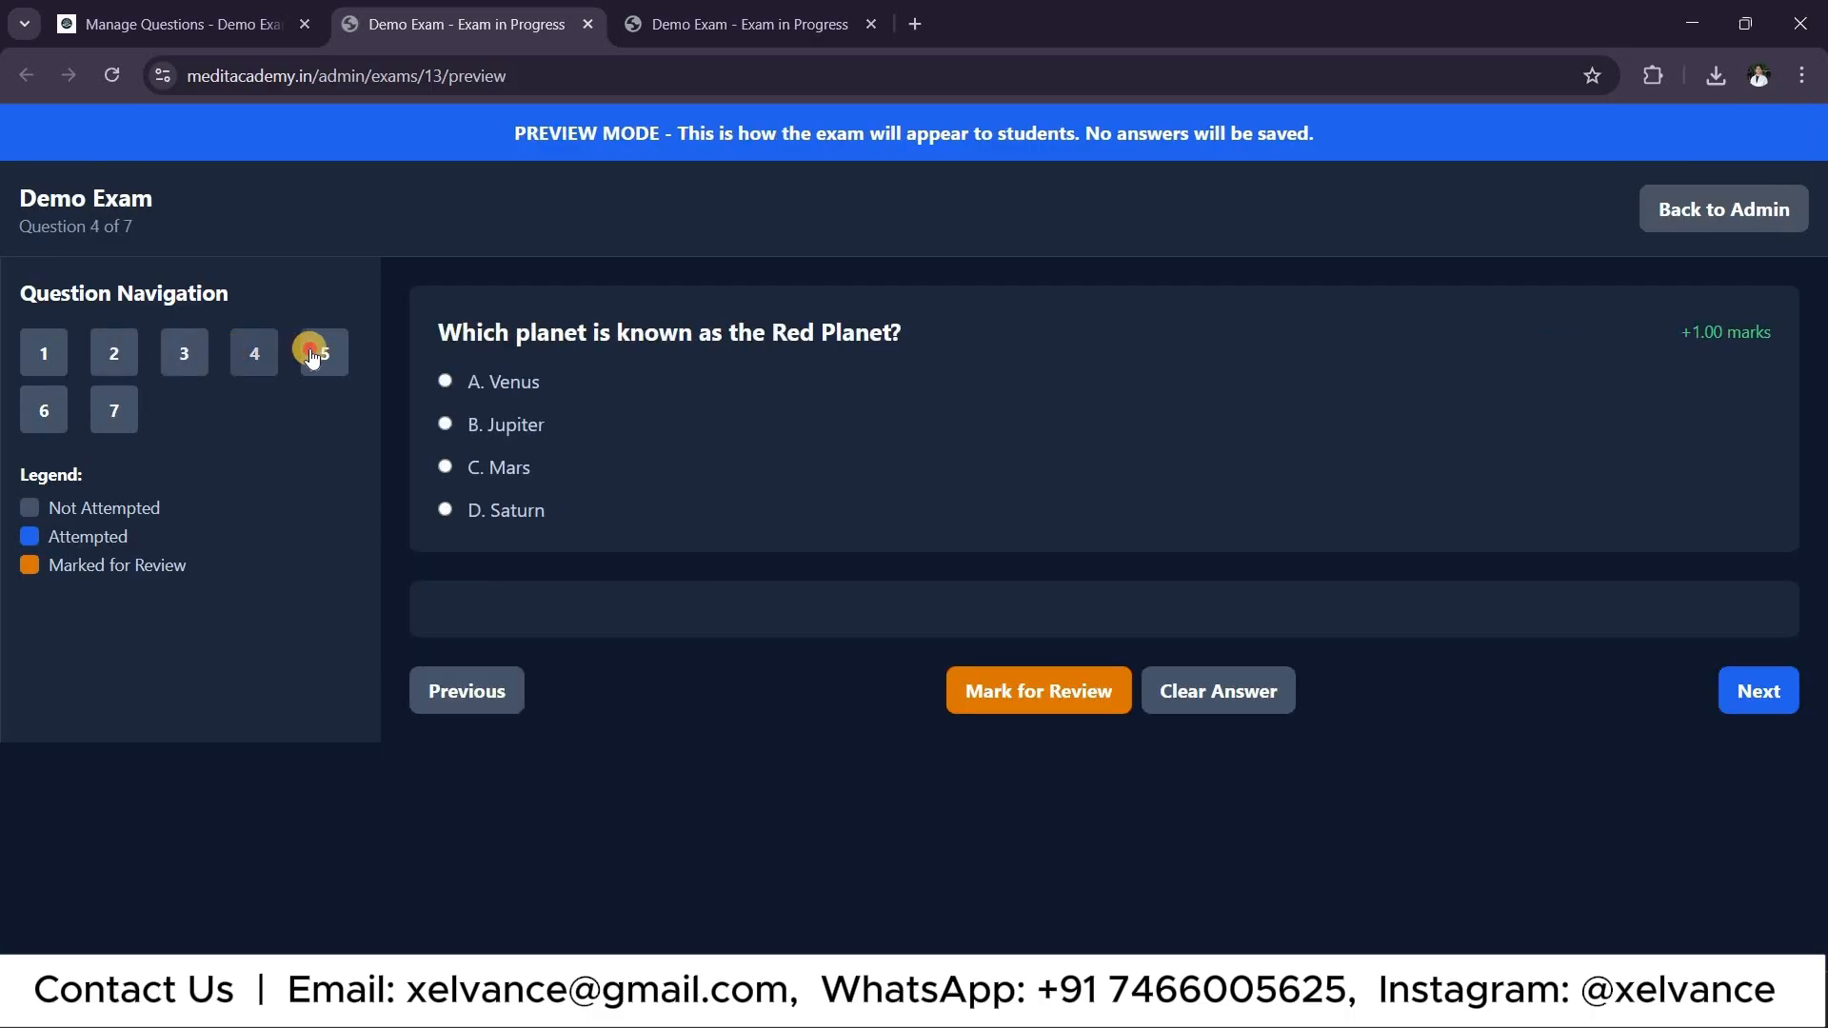
{"action": "left_click", "coordinate": [127, 415]}
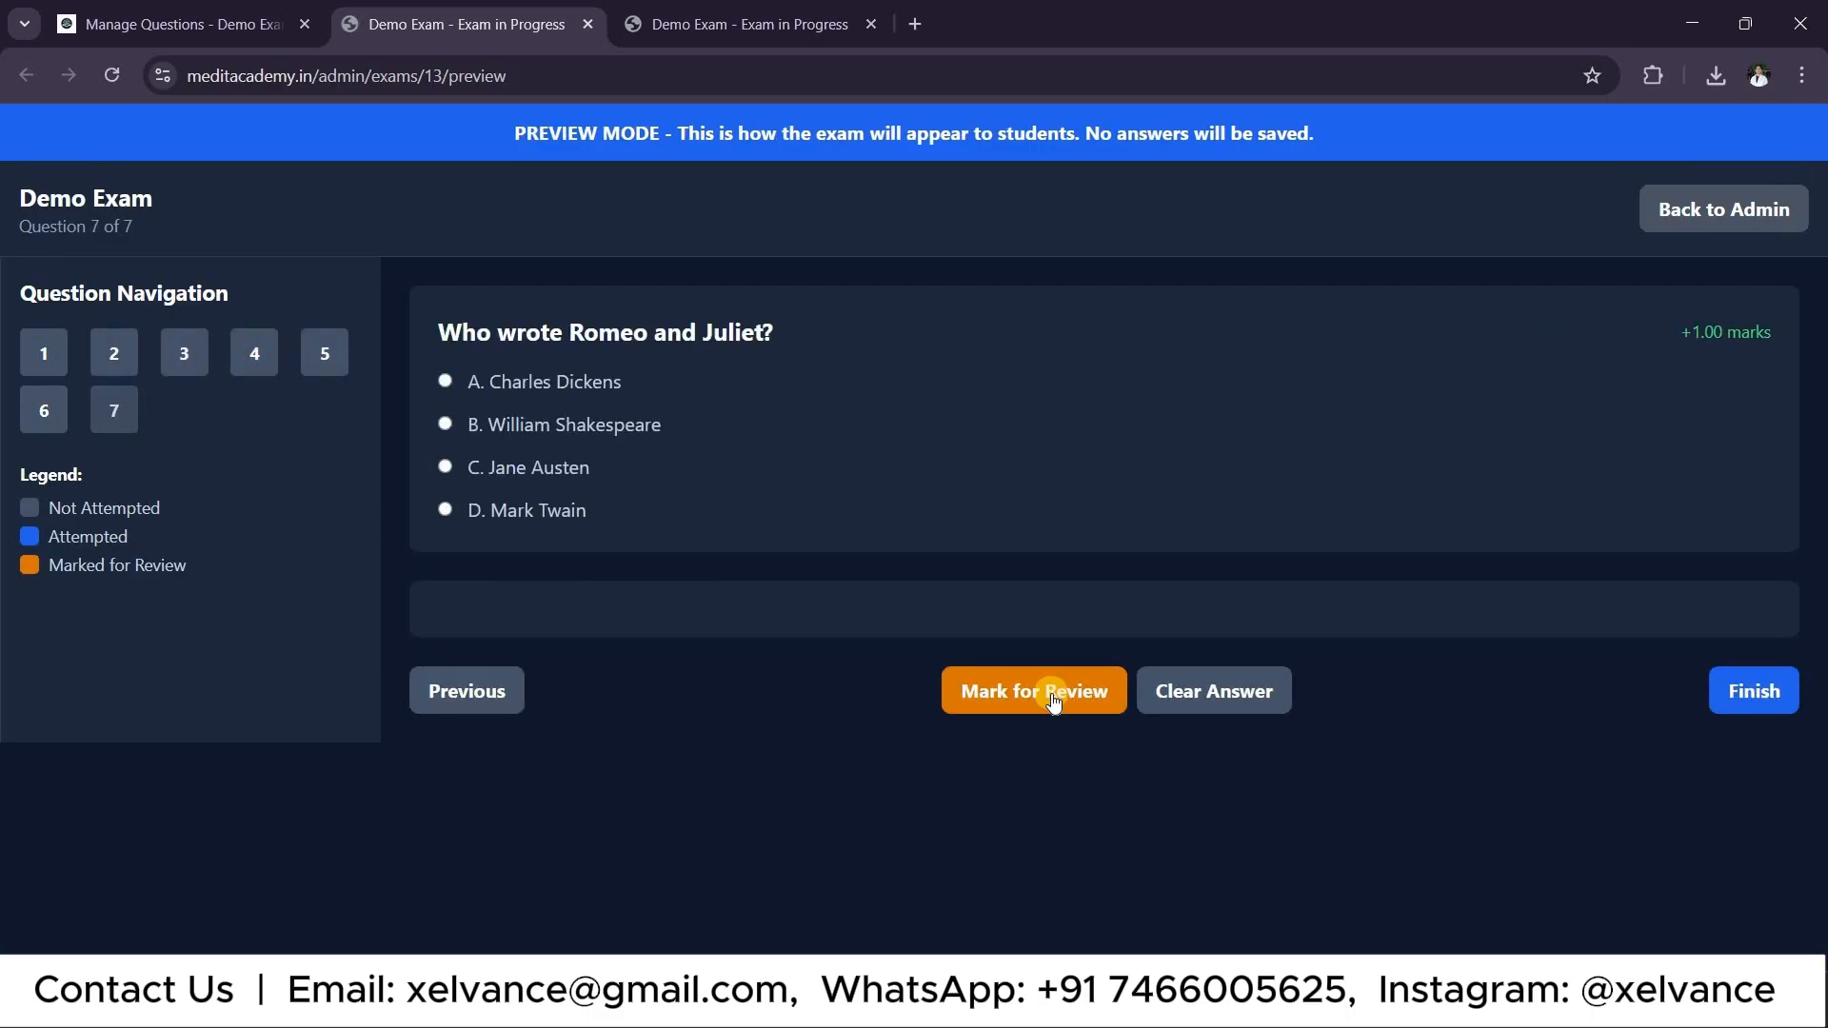
{"action": "left_click", "coordinate": [1051, 692]}
{"action": "left_click", "coordinate": [276, 354]}
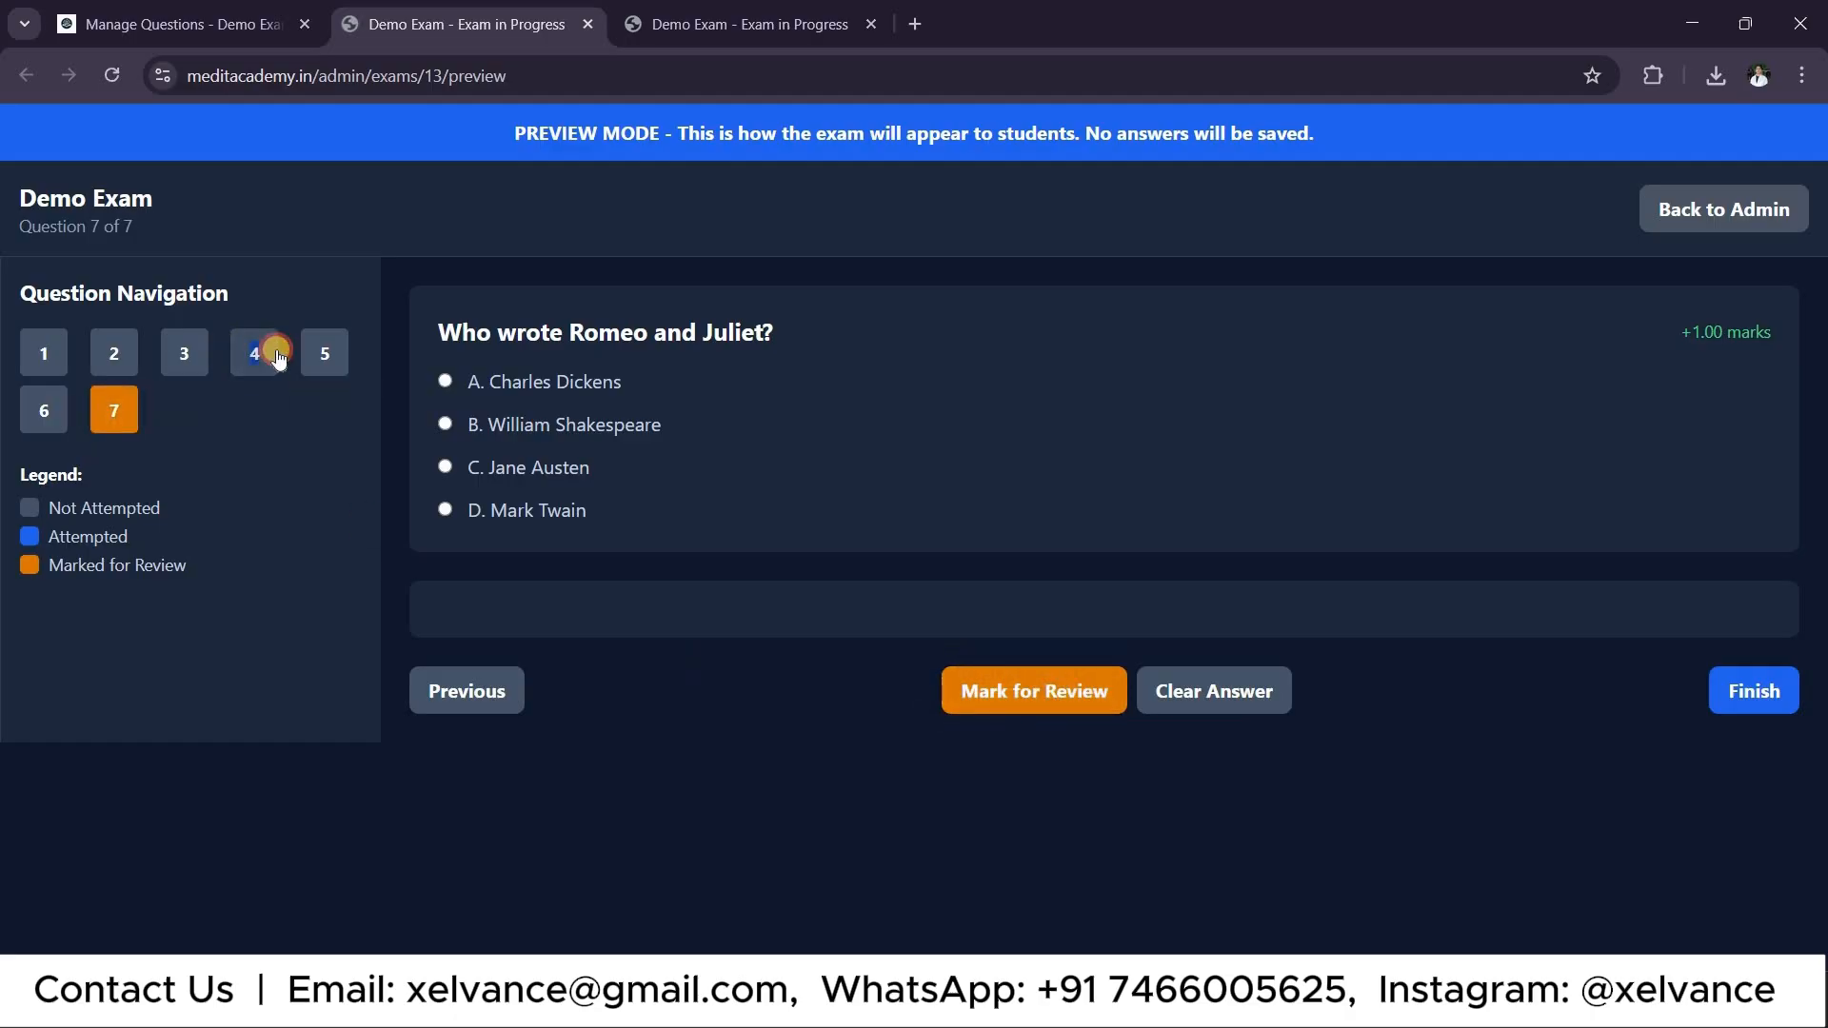
In matching question 2, match items one, two and three to A, B and C.
{"action": "left_click", "coordinate": [139, 365]}
{"action": "left_click", "coordinate": [566, 540]}
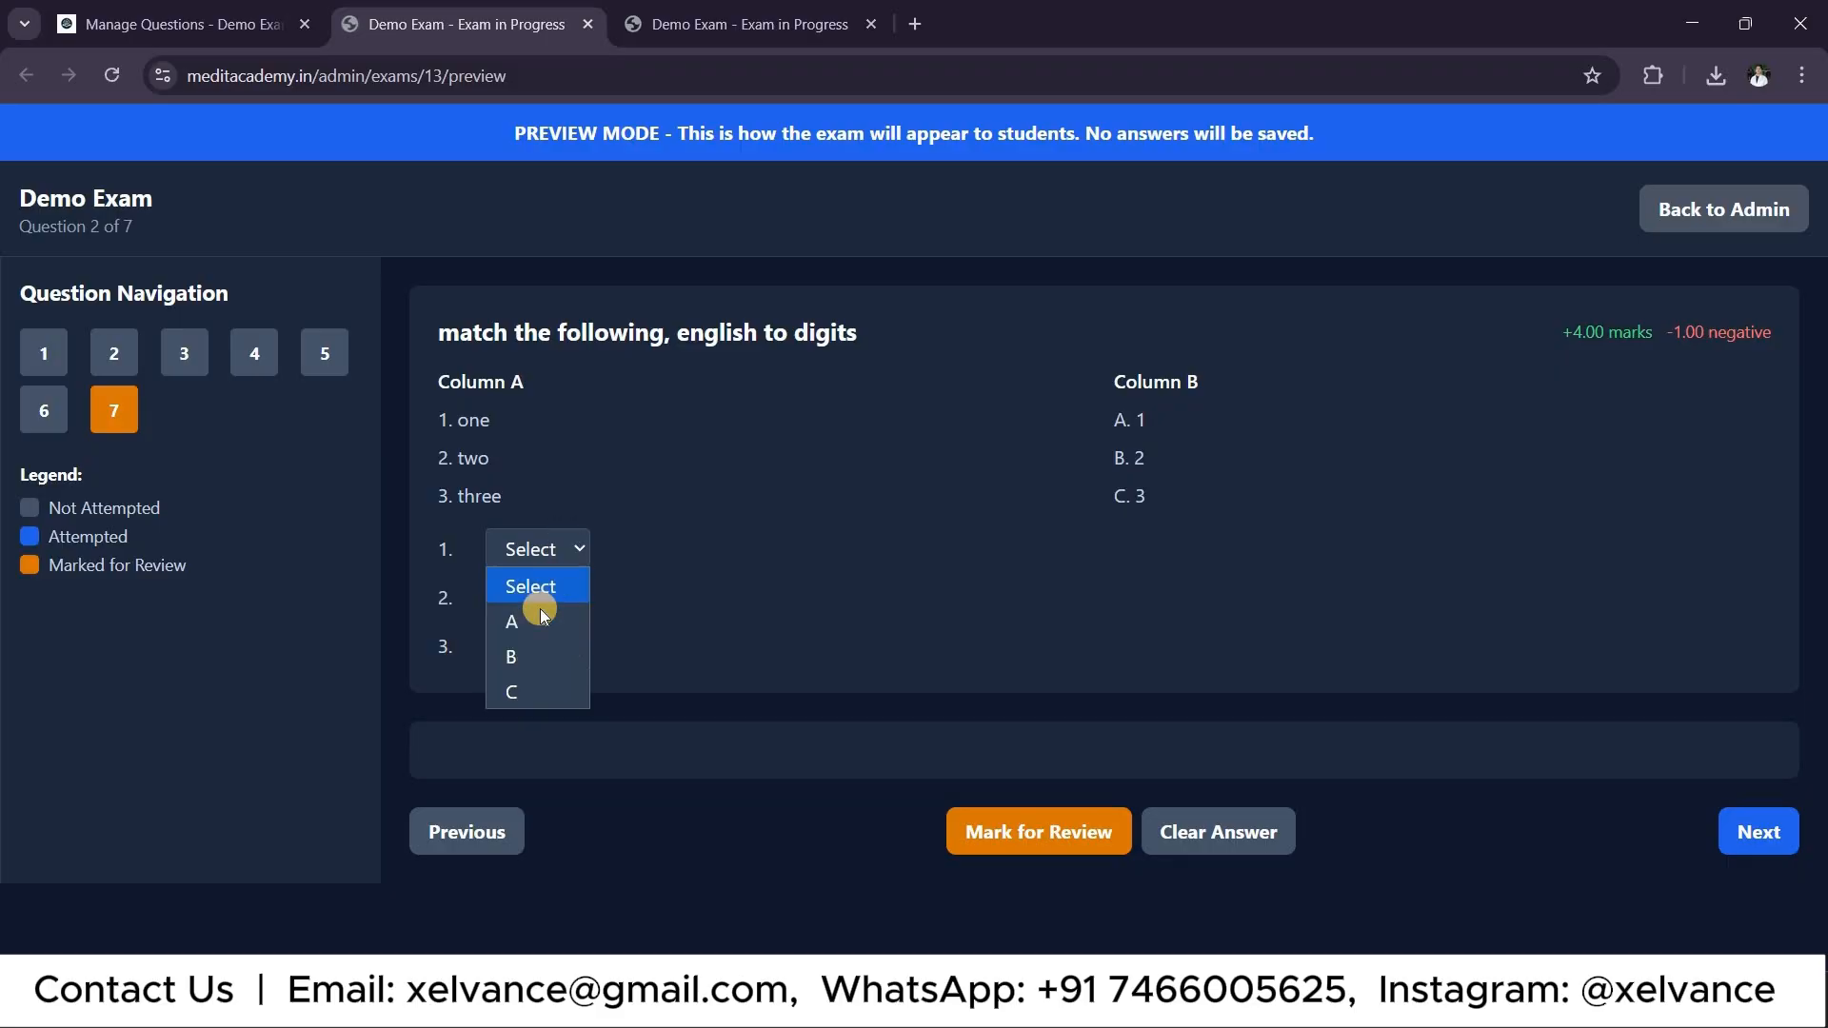
{"action": "left_click", "coordinate": [540, 608]}
{"action": "left_click", "coordinate": [543, 597]}
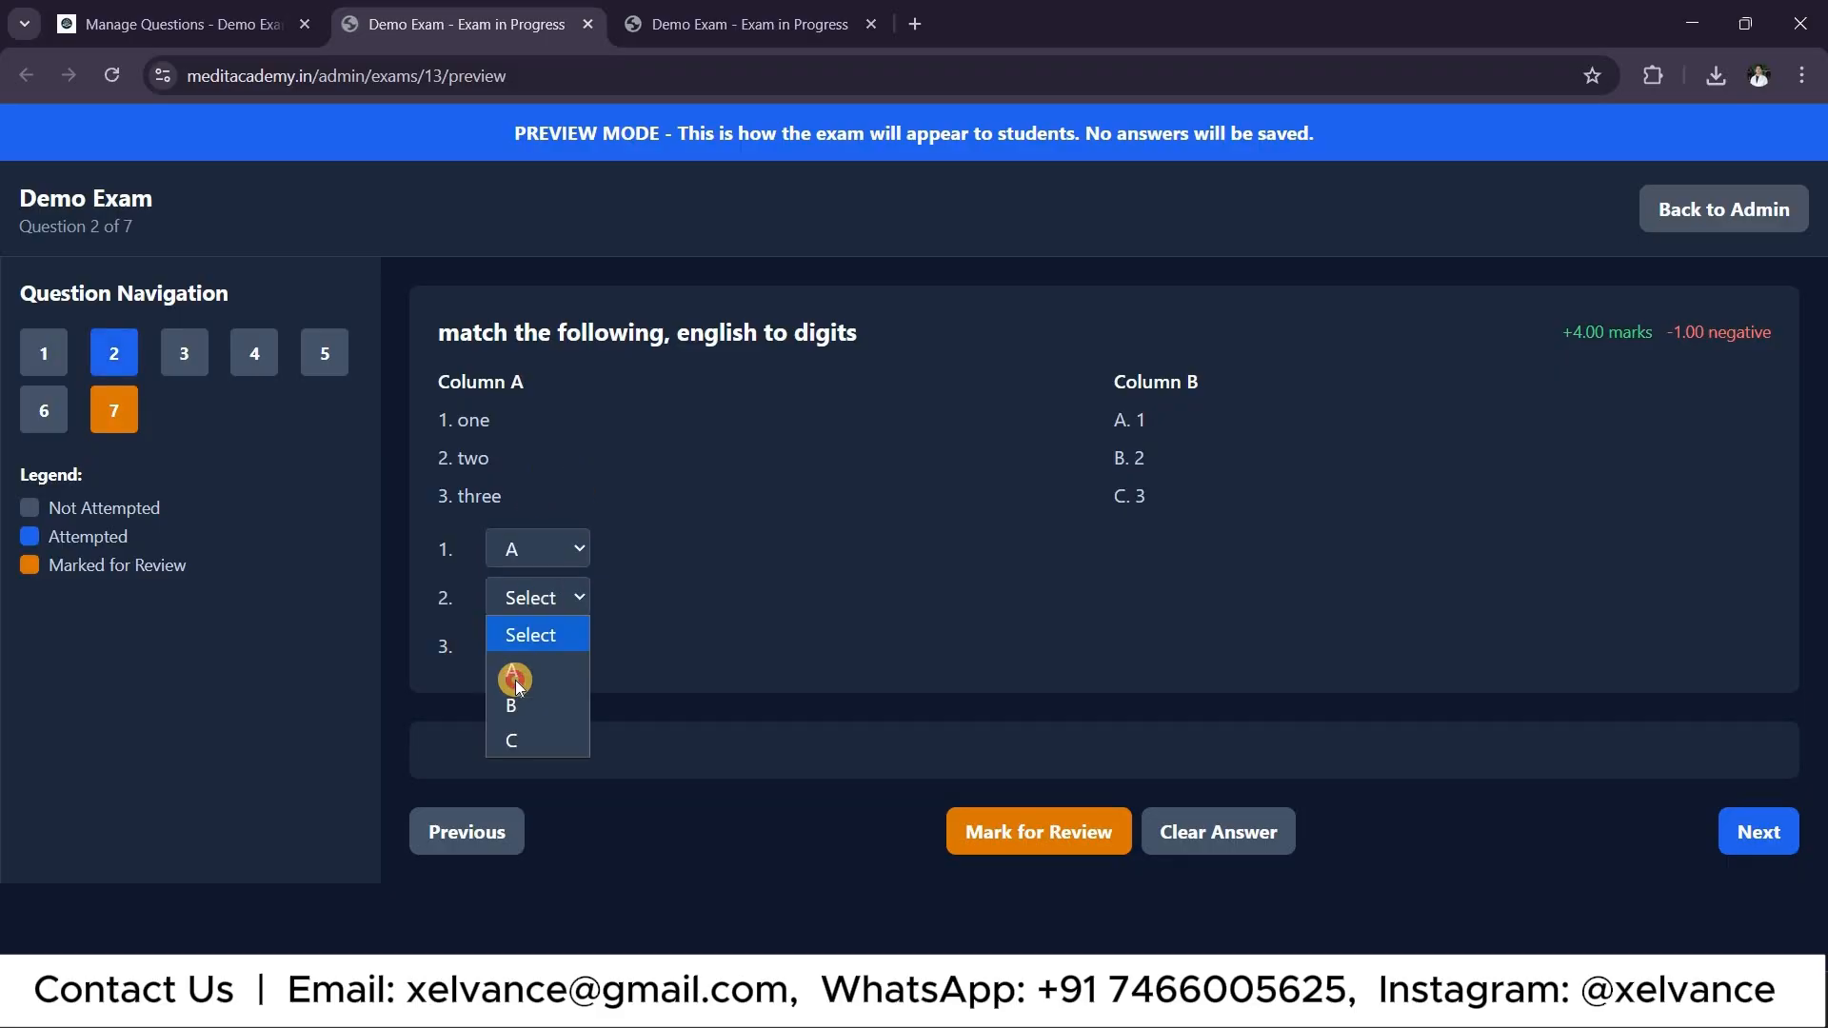
{"action": "left_click", "coordinate": [515, 704]}
{"action": "left_click", "coordinate": [523, 645]}
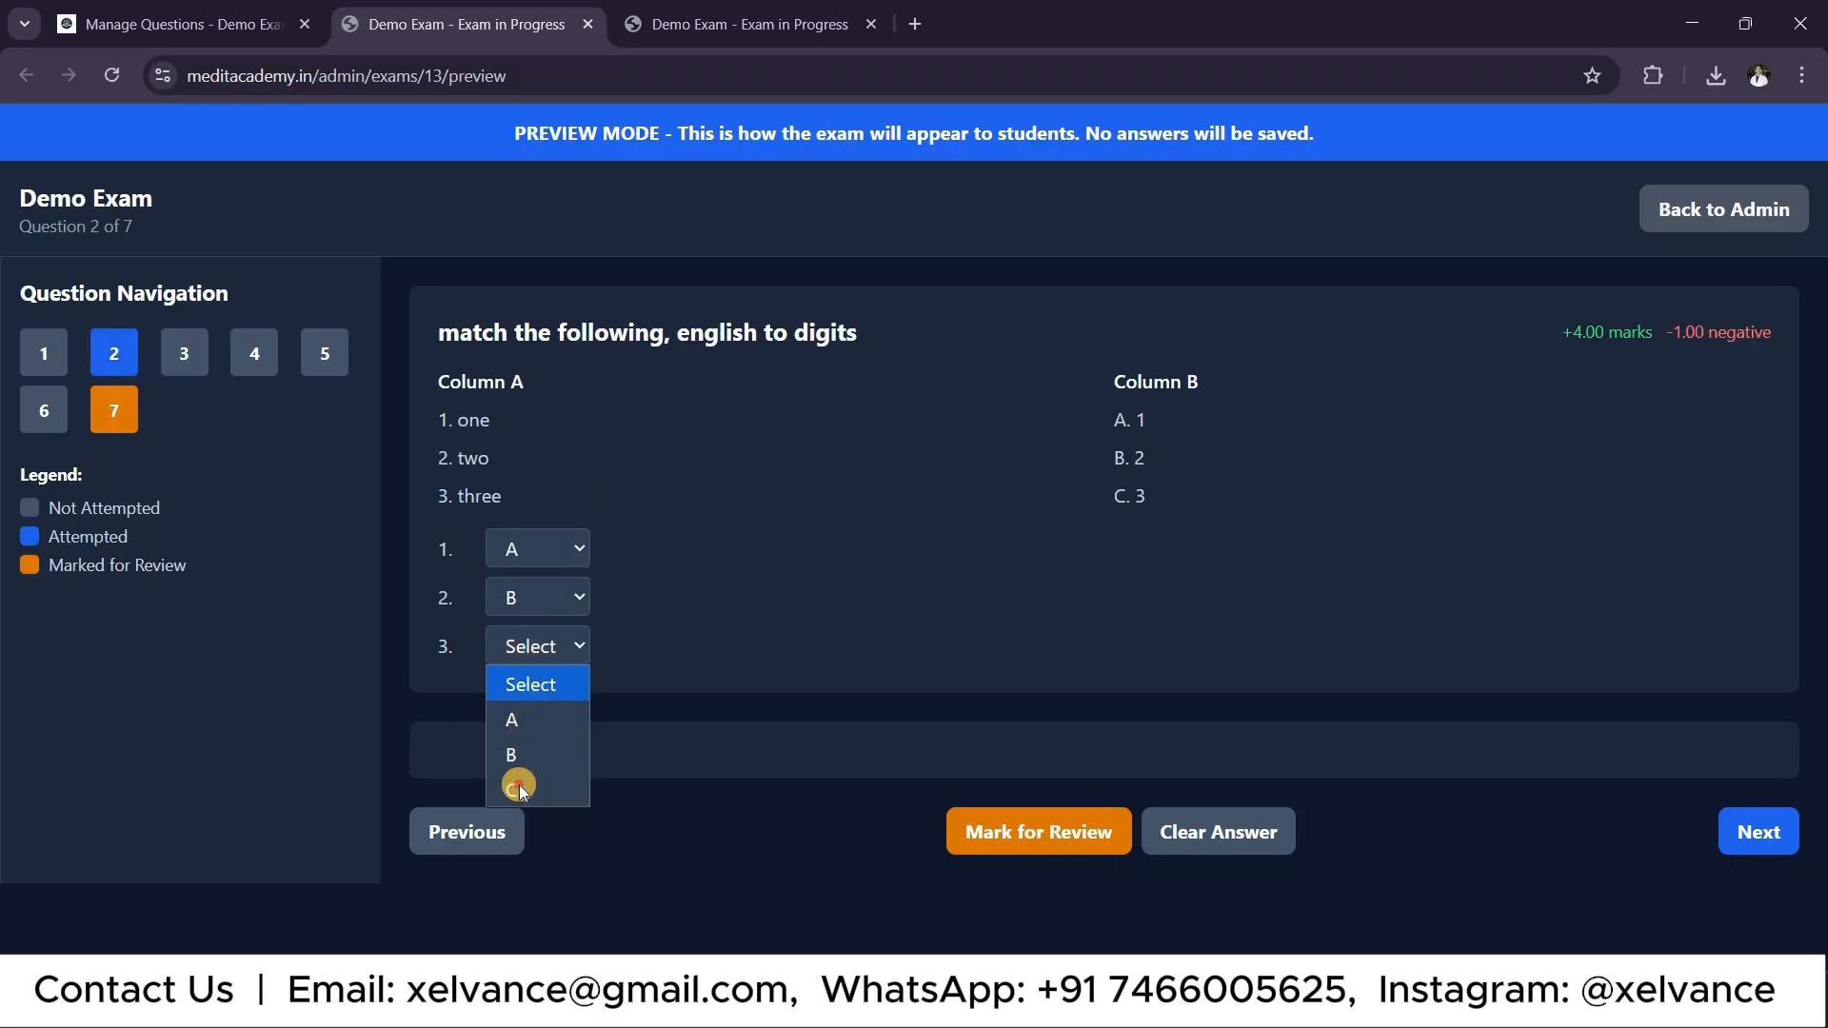
{"action": "left_click", "coordinate": [519, 788]}
Finish the preview exam, dismiss its notice, and return to Manage Questions.
{"action": "left_click", "coordinate": [1756, 835]}
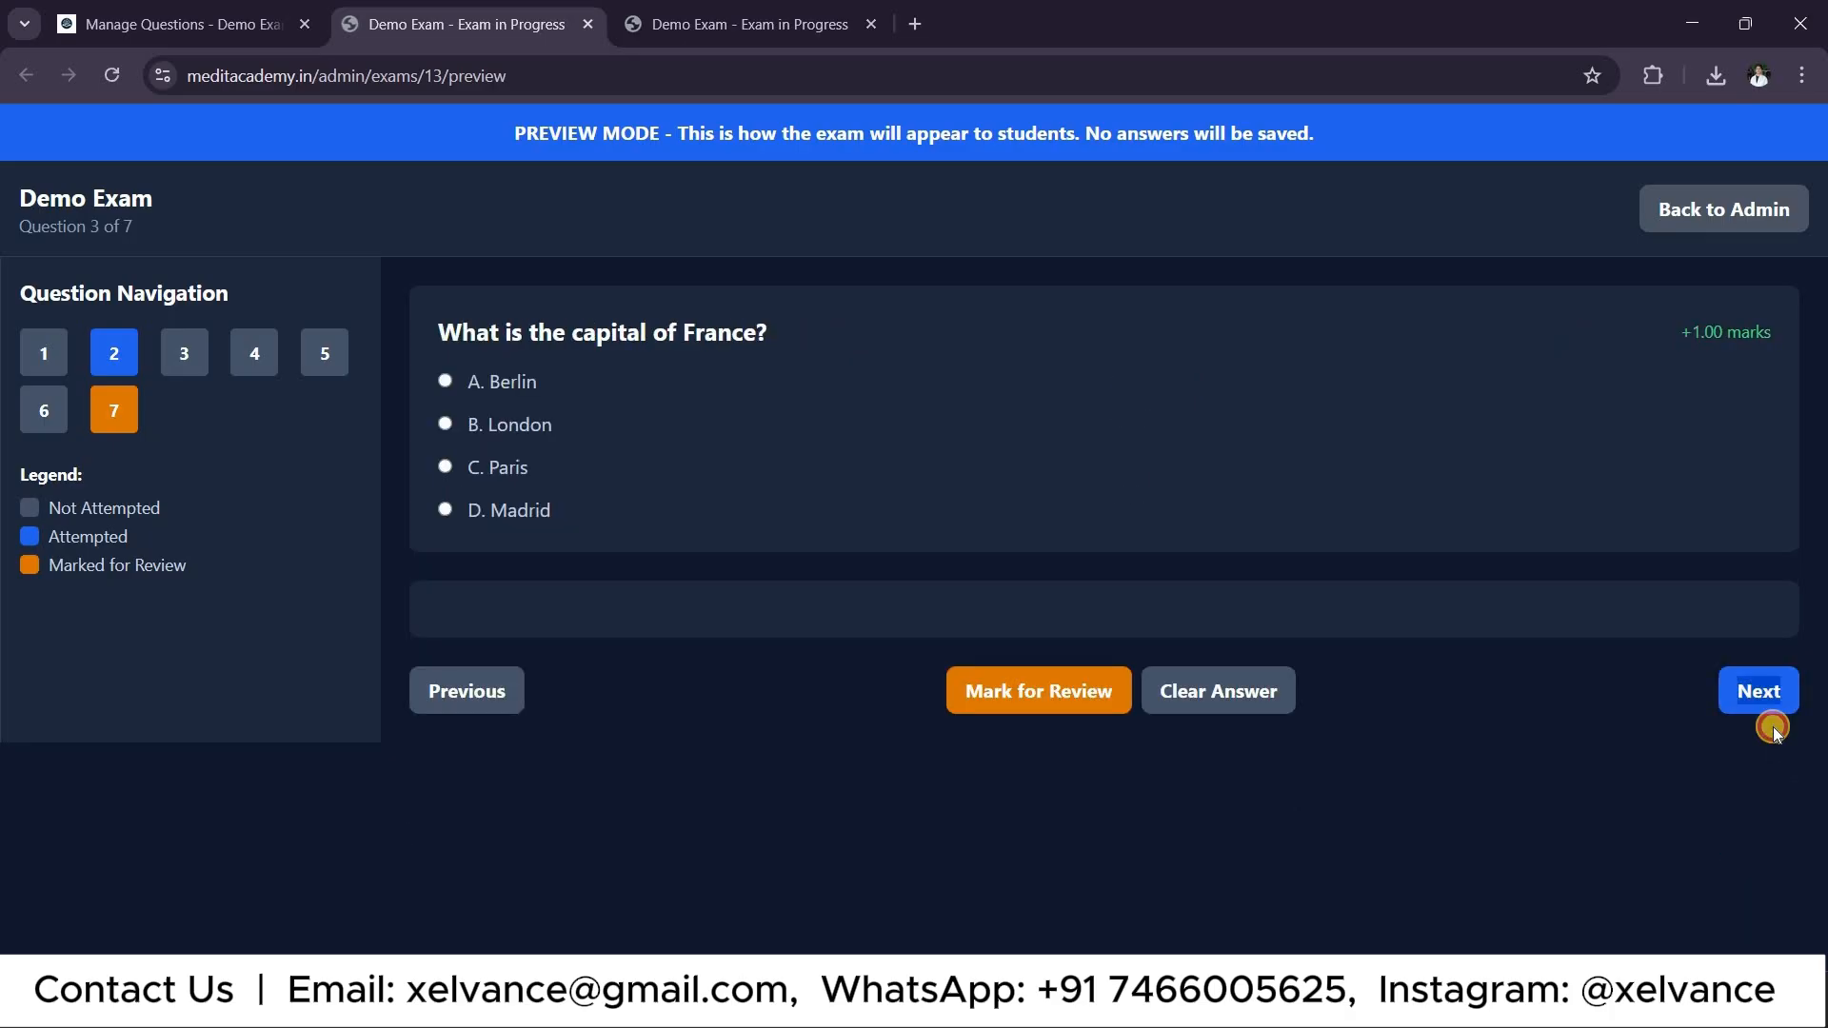
{"action": "left_click", "coordinate": [114, 410]}
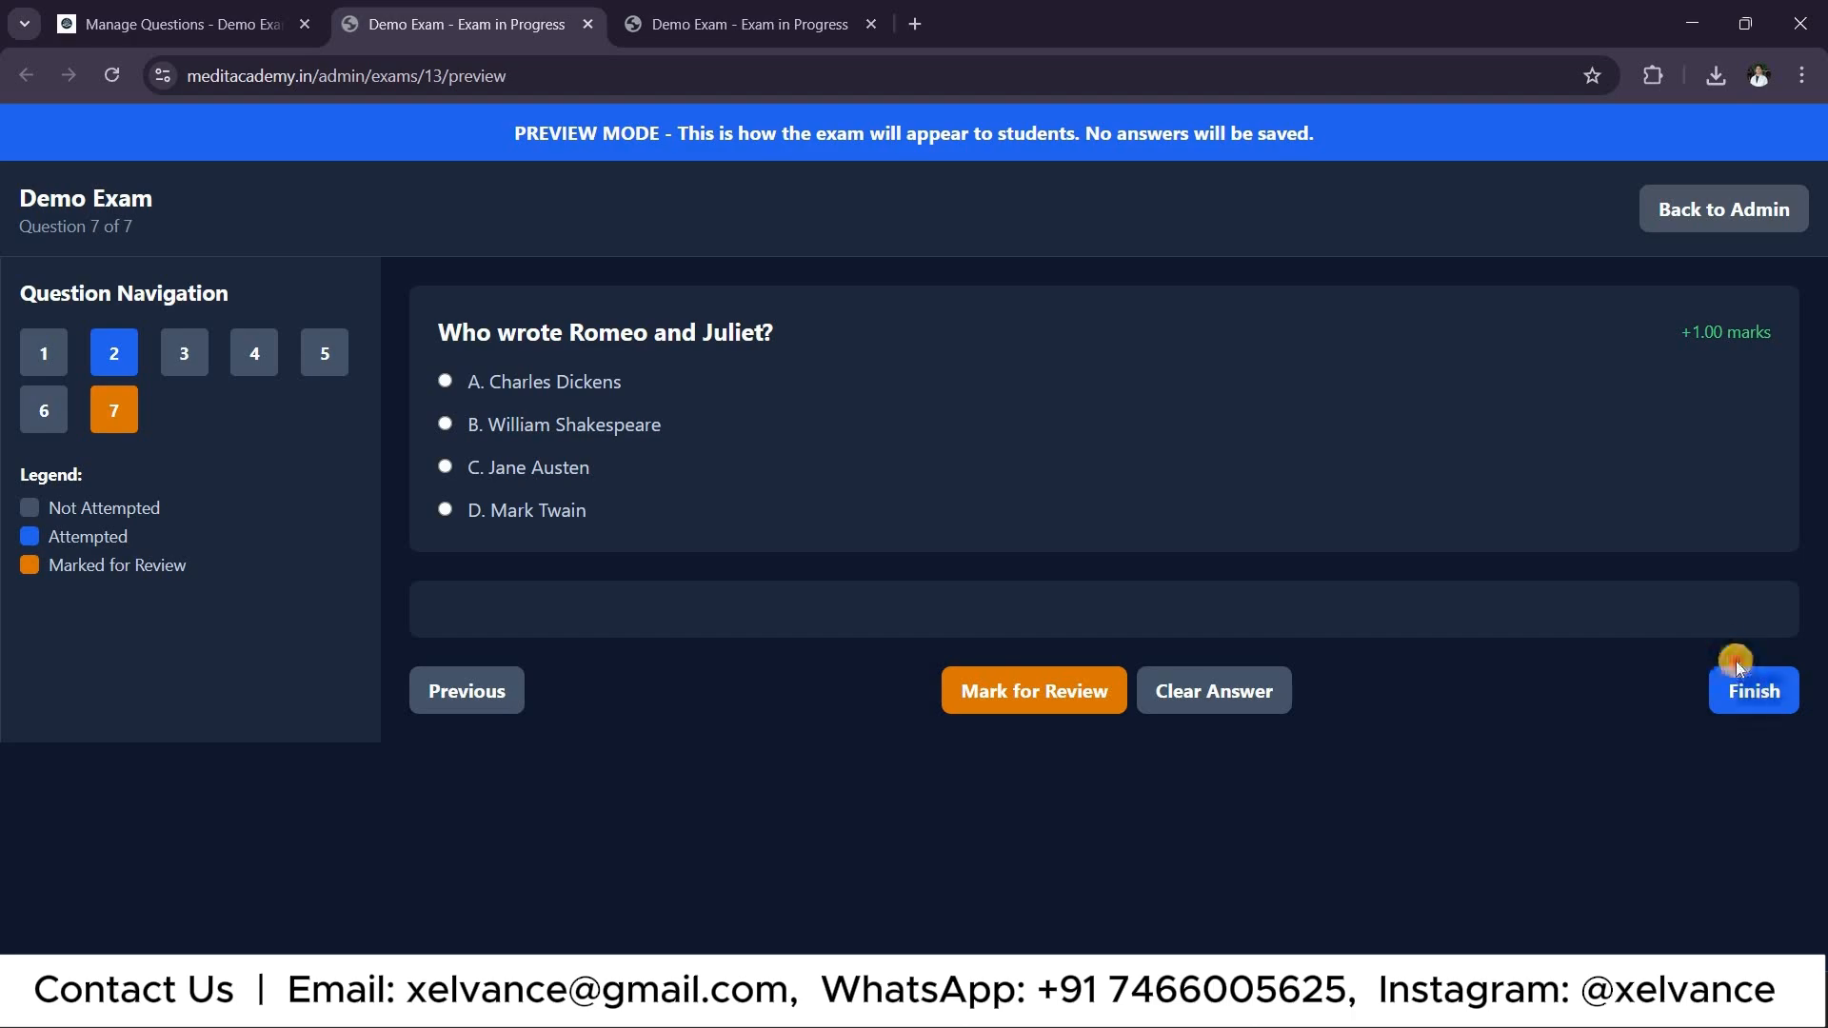
{"action": "left_click", "coordinate": [1744, 681]}
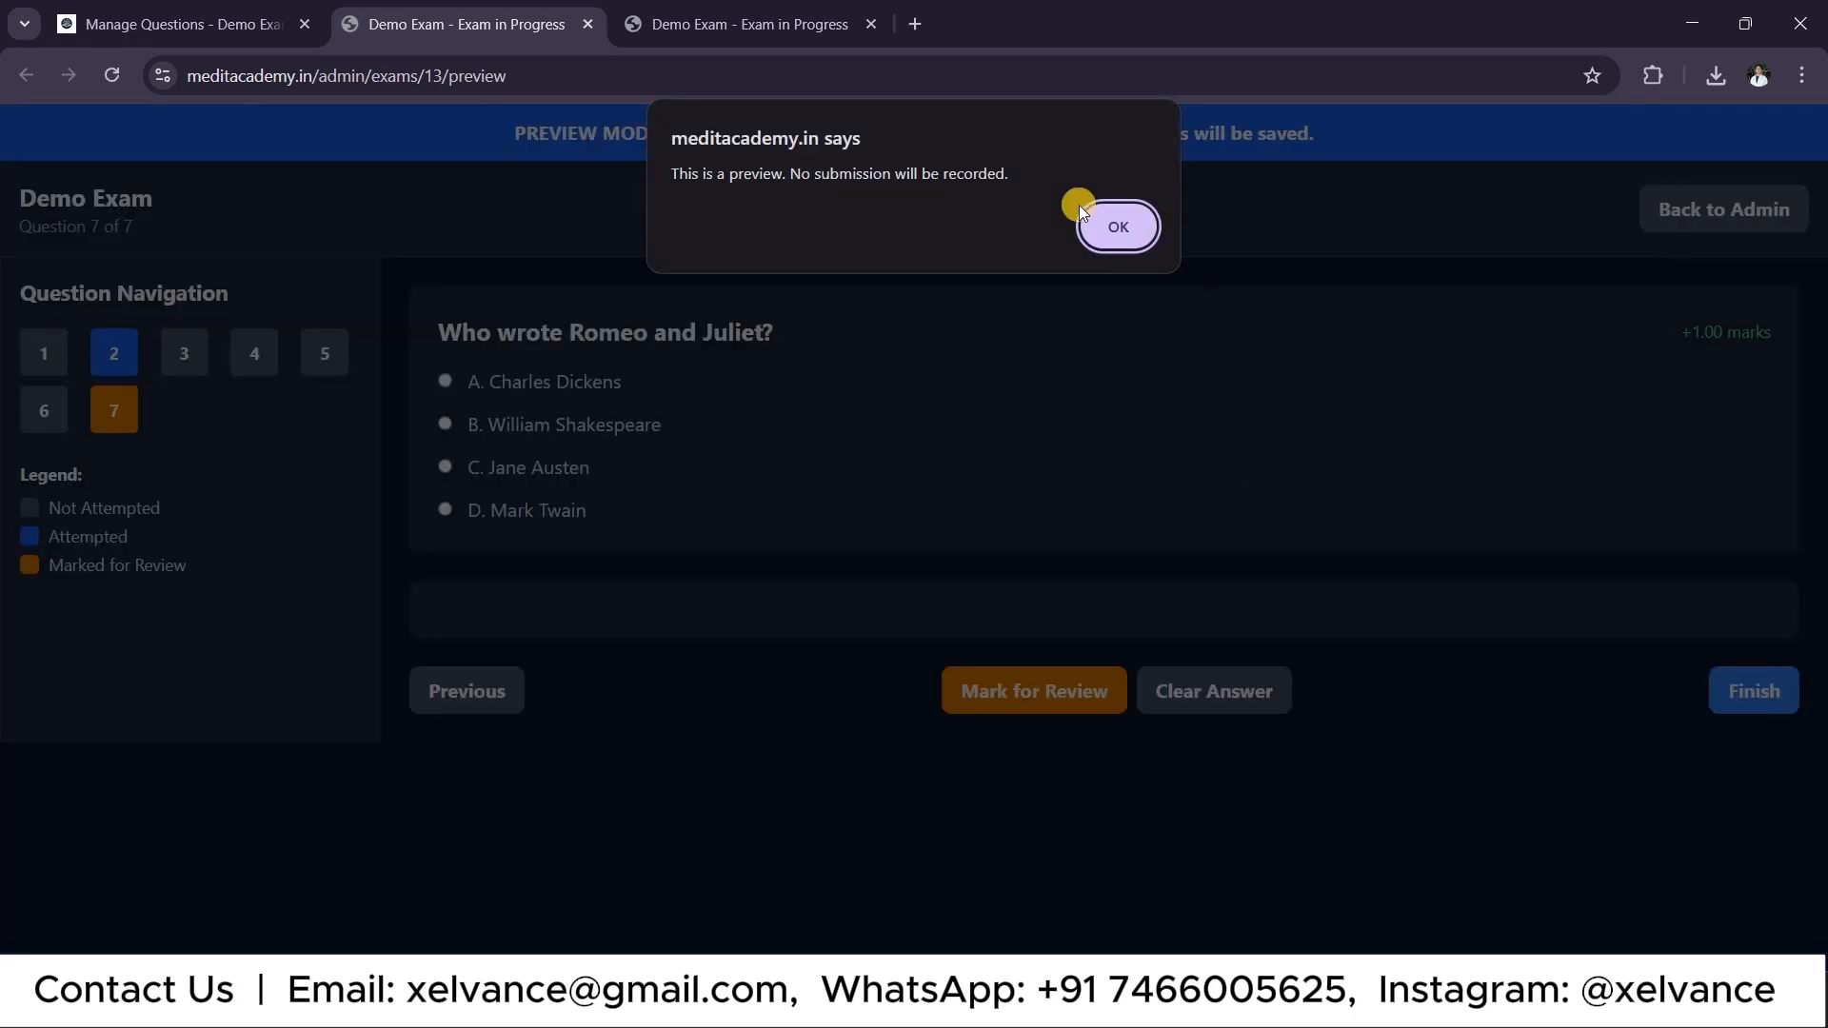
{"action": "left_click_drag", "start_coordinate": [1011, 173], "coordinate": [655, 171]}
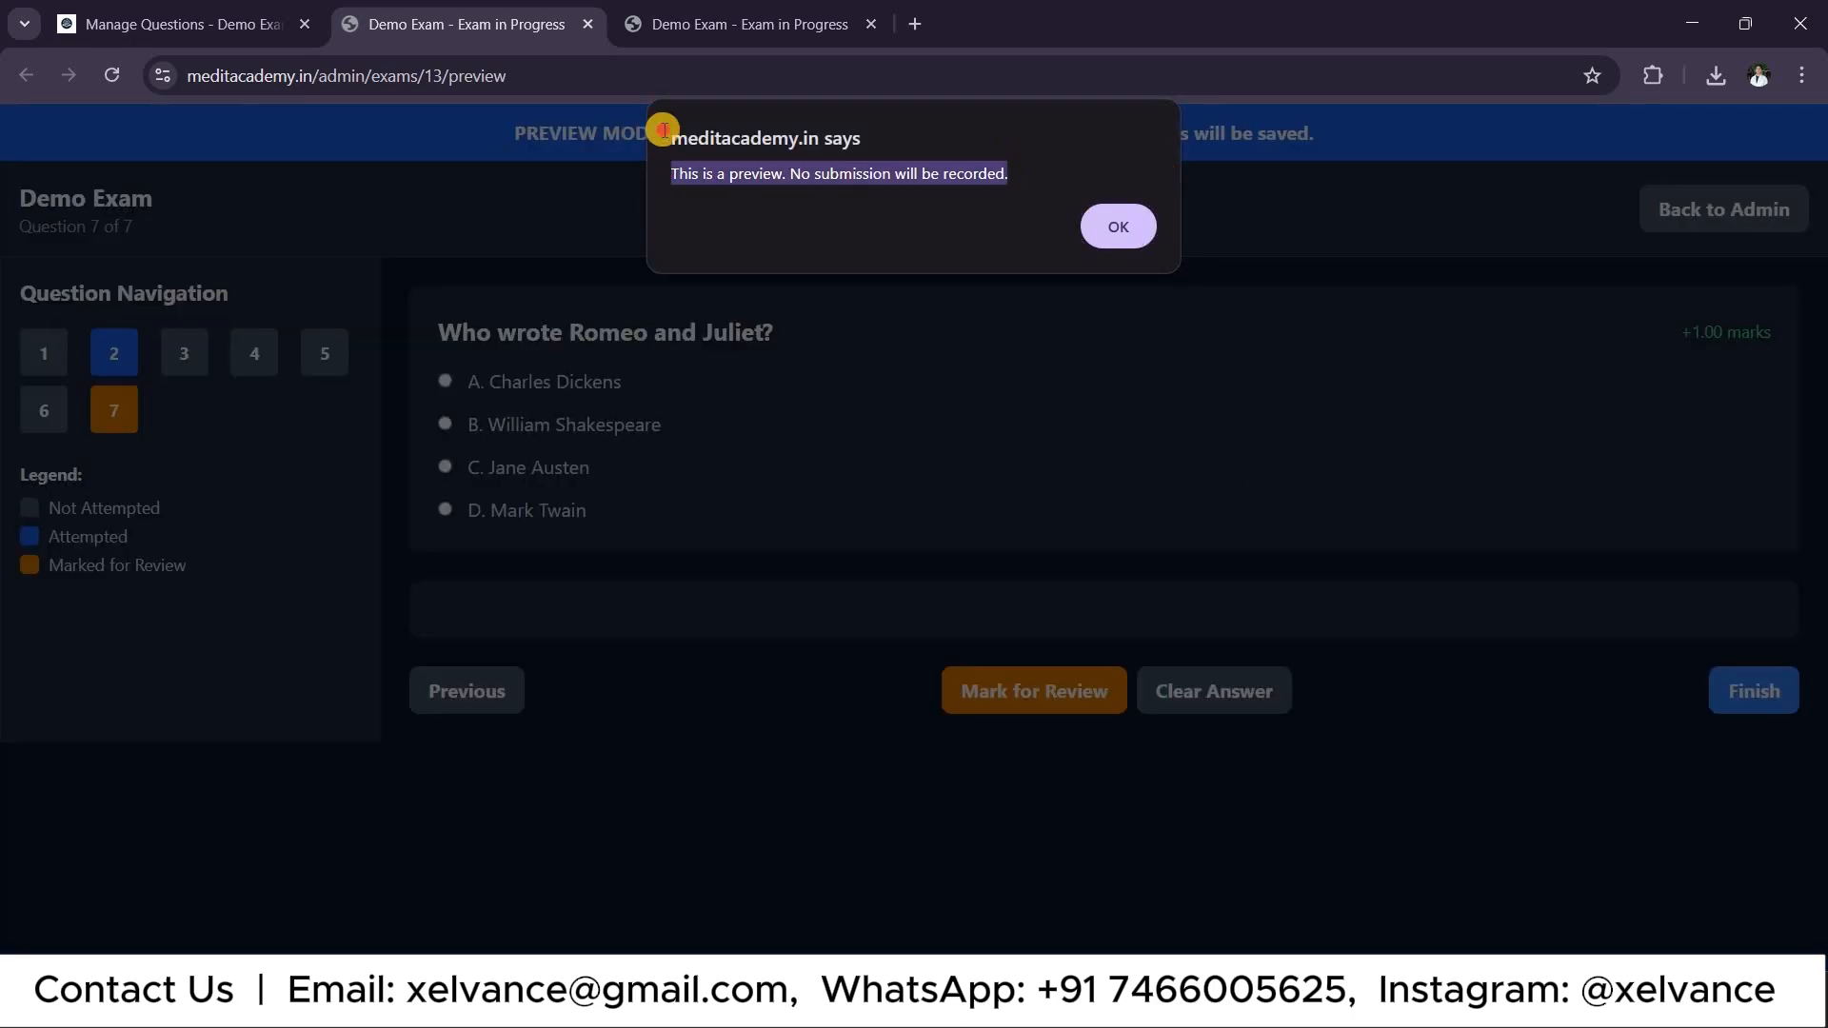
{"action": "left_click", "coordinate": [1127, 211]}
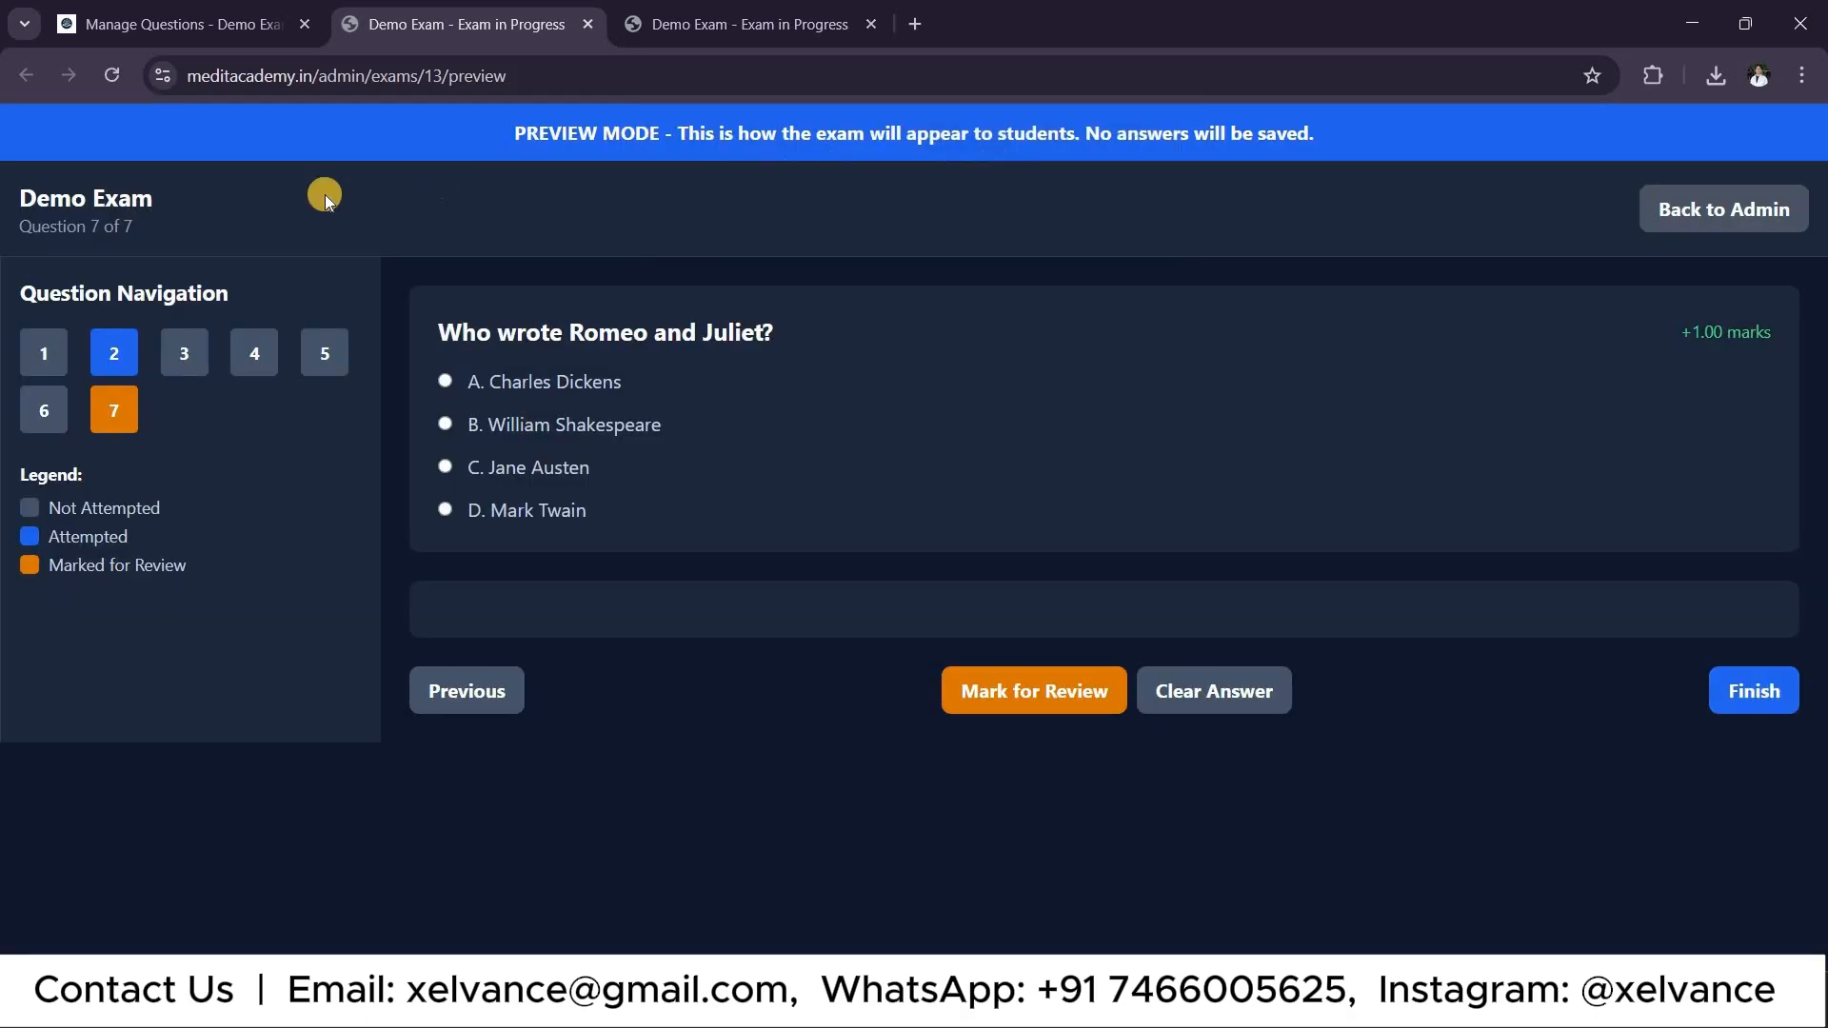
{"action": "left_click", "coordinate": [238, 8]}
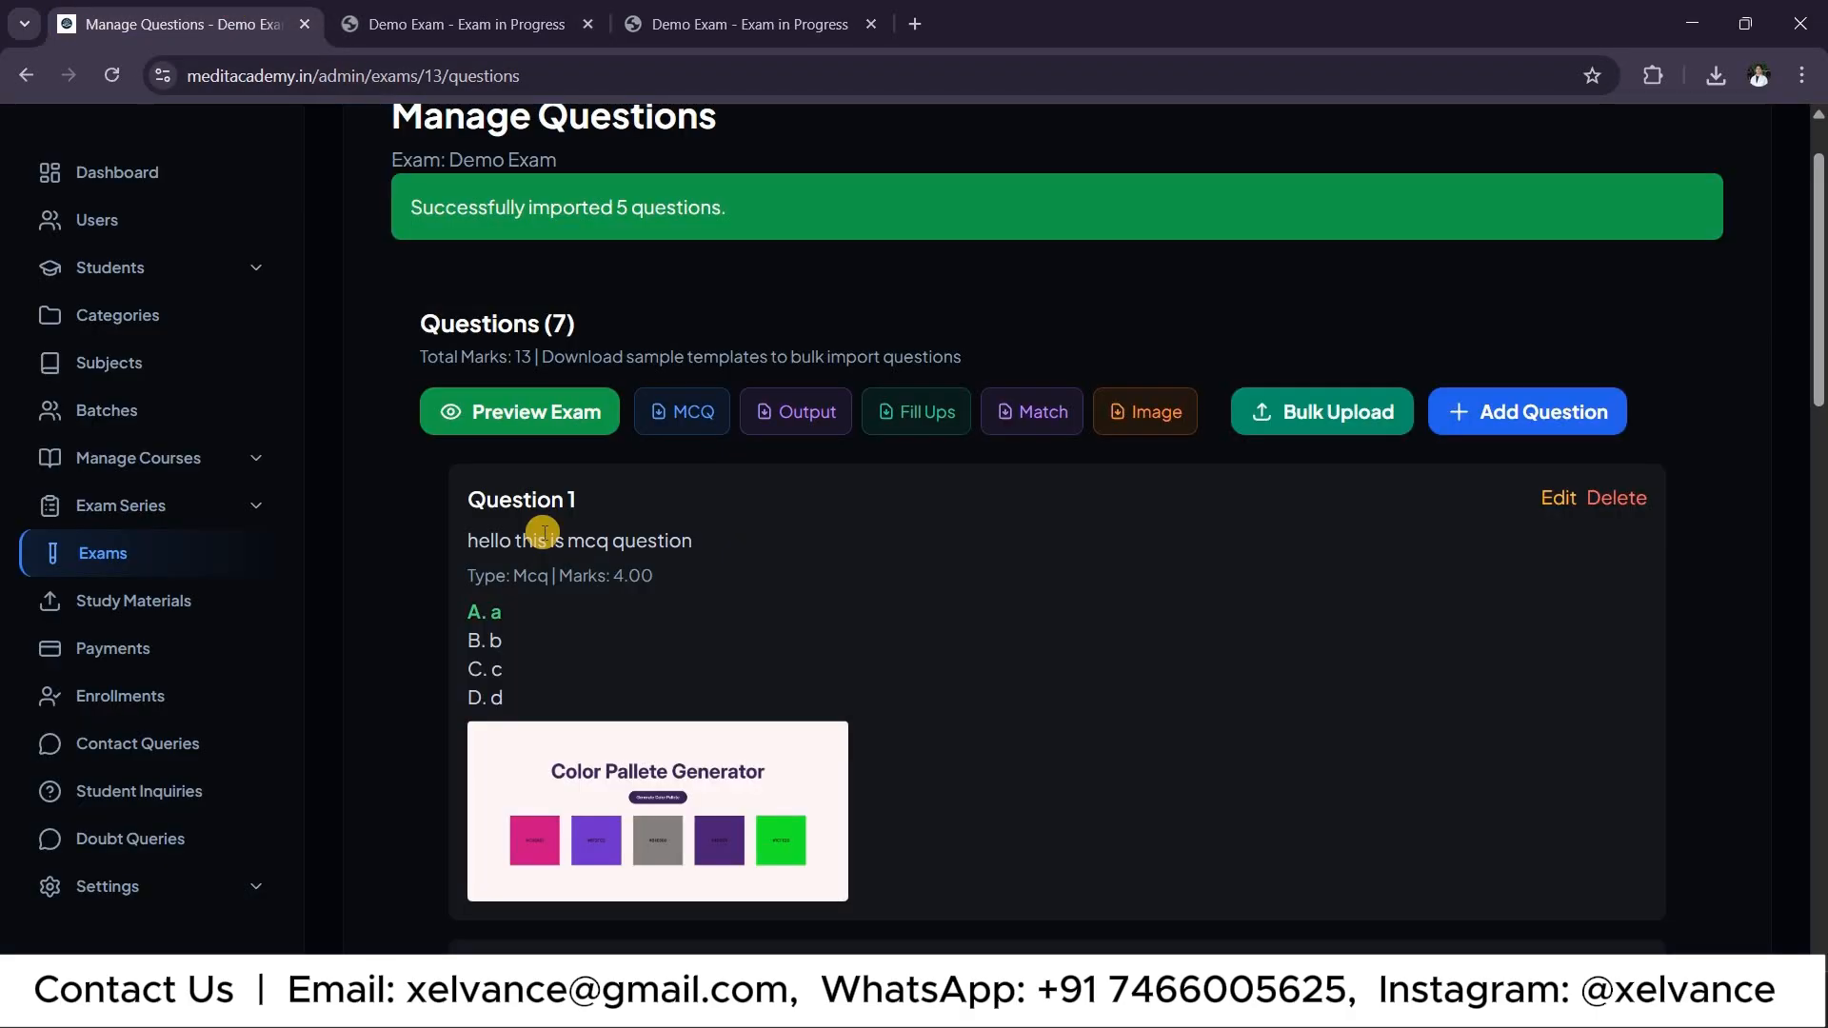
{"action": "scroll", "coordinate": [544, 531], "scroll_direction": "up", "scroll_amount": 1}
Review the exams list and open the Demo Exam for editing.
{"action": "left_click", "coordinate": [162, 657]}
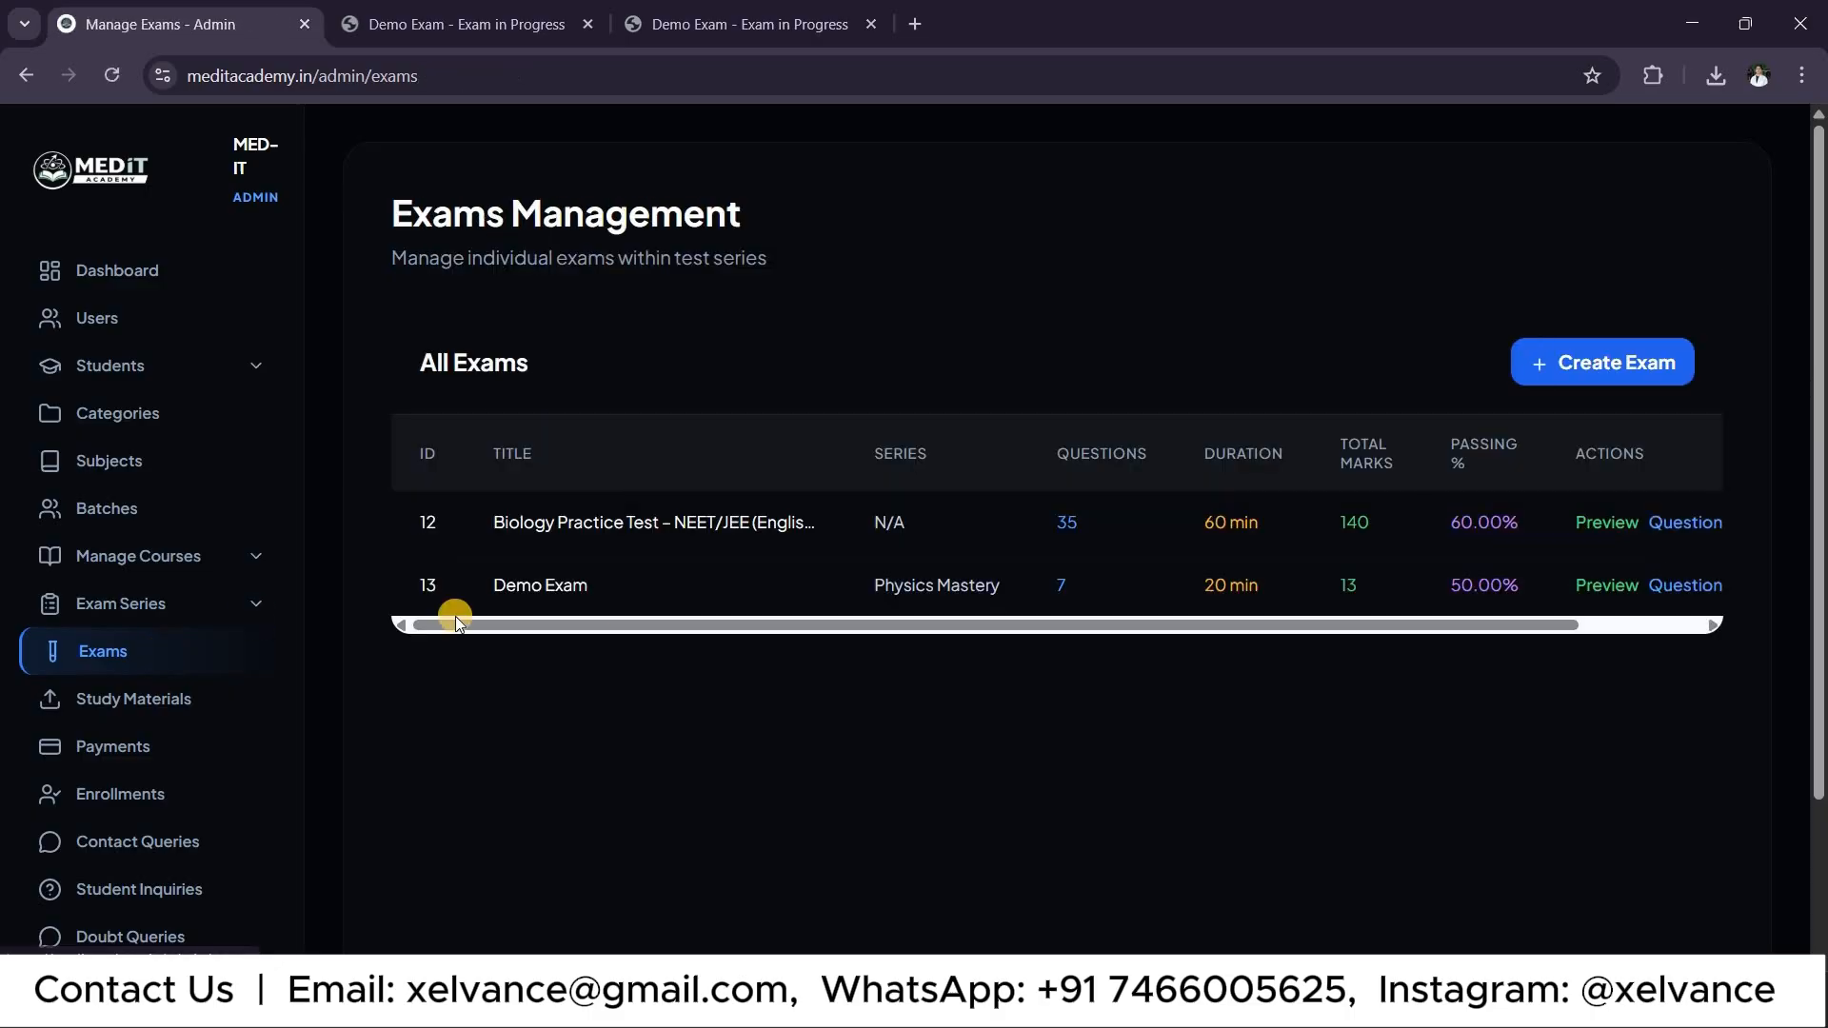
{"action": "scroll", "coordinate": [1231, 585], "scroll_direction": "right", "scroll_amount": 2}
{"action": "scroll", "coordinate": [1572, 546], "scroll_direction": "left", "scroll_amount": 1}
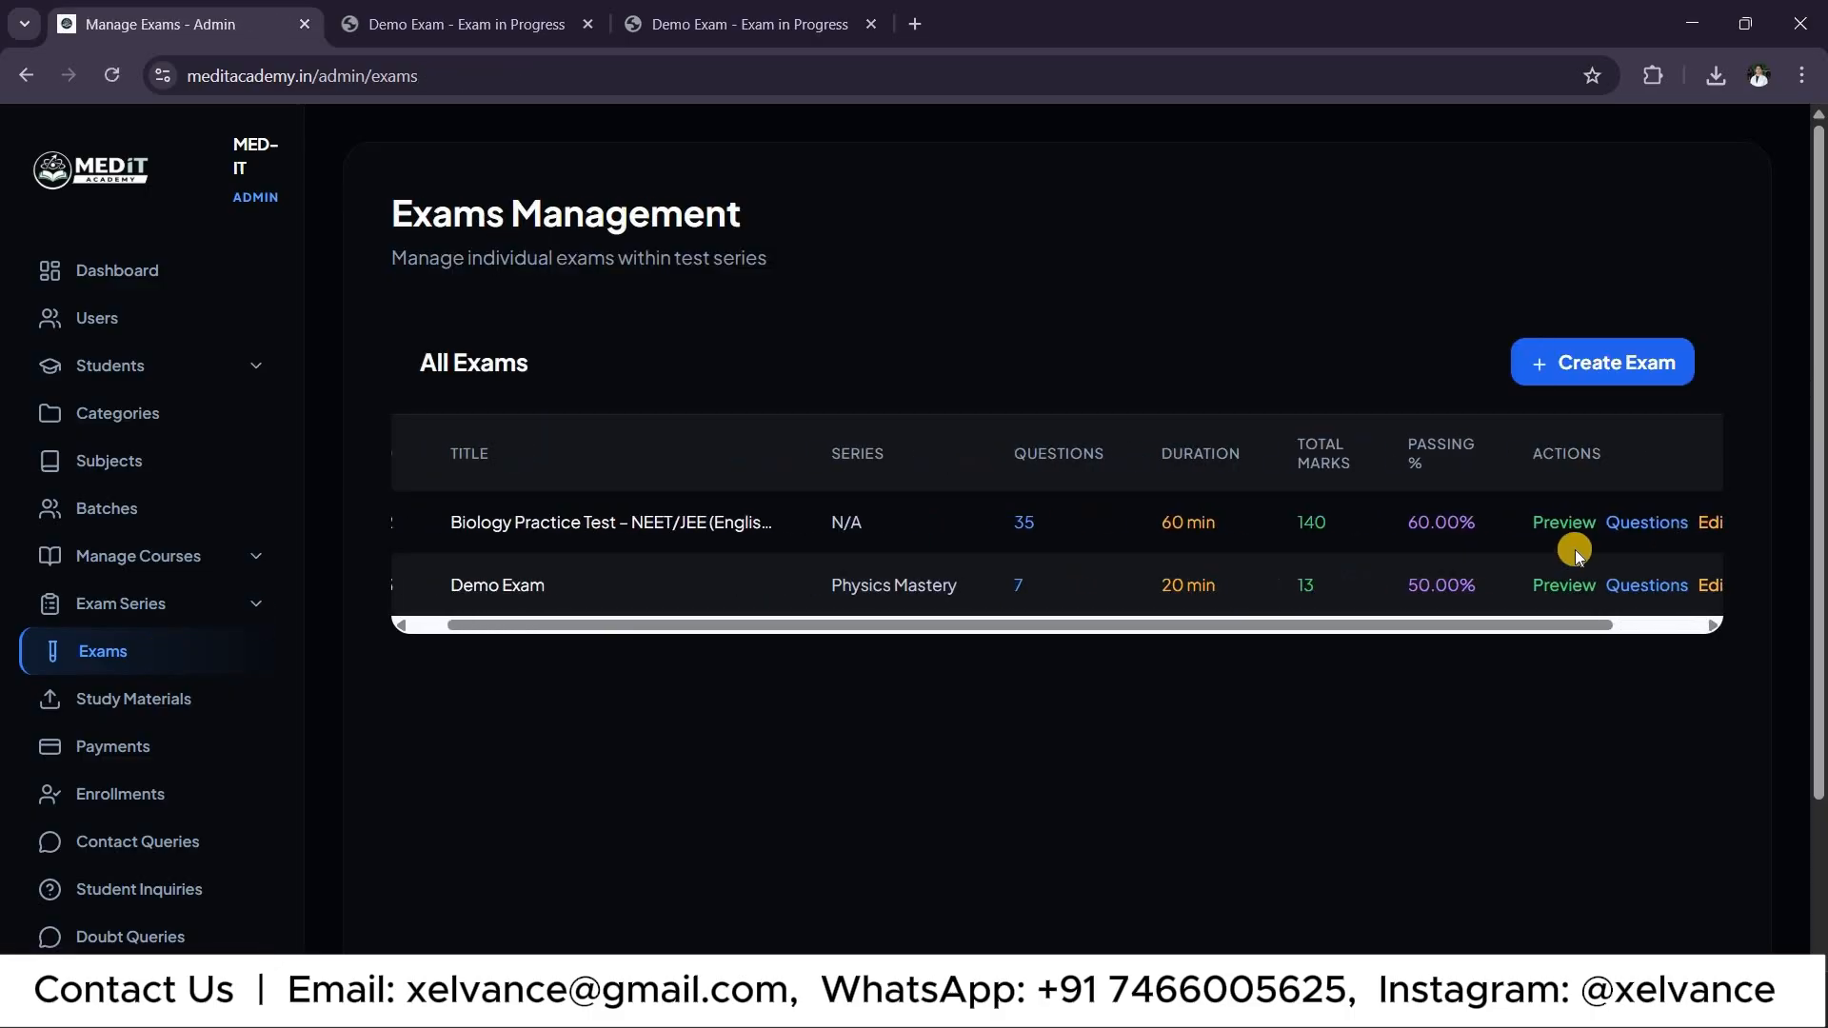
{"action": "scroll", "coordinate": [1552, 539], "scroll_direction": "right", "scroll_amount": 1}
{"action": "left_click", "coordinate": [1615, 588]}
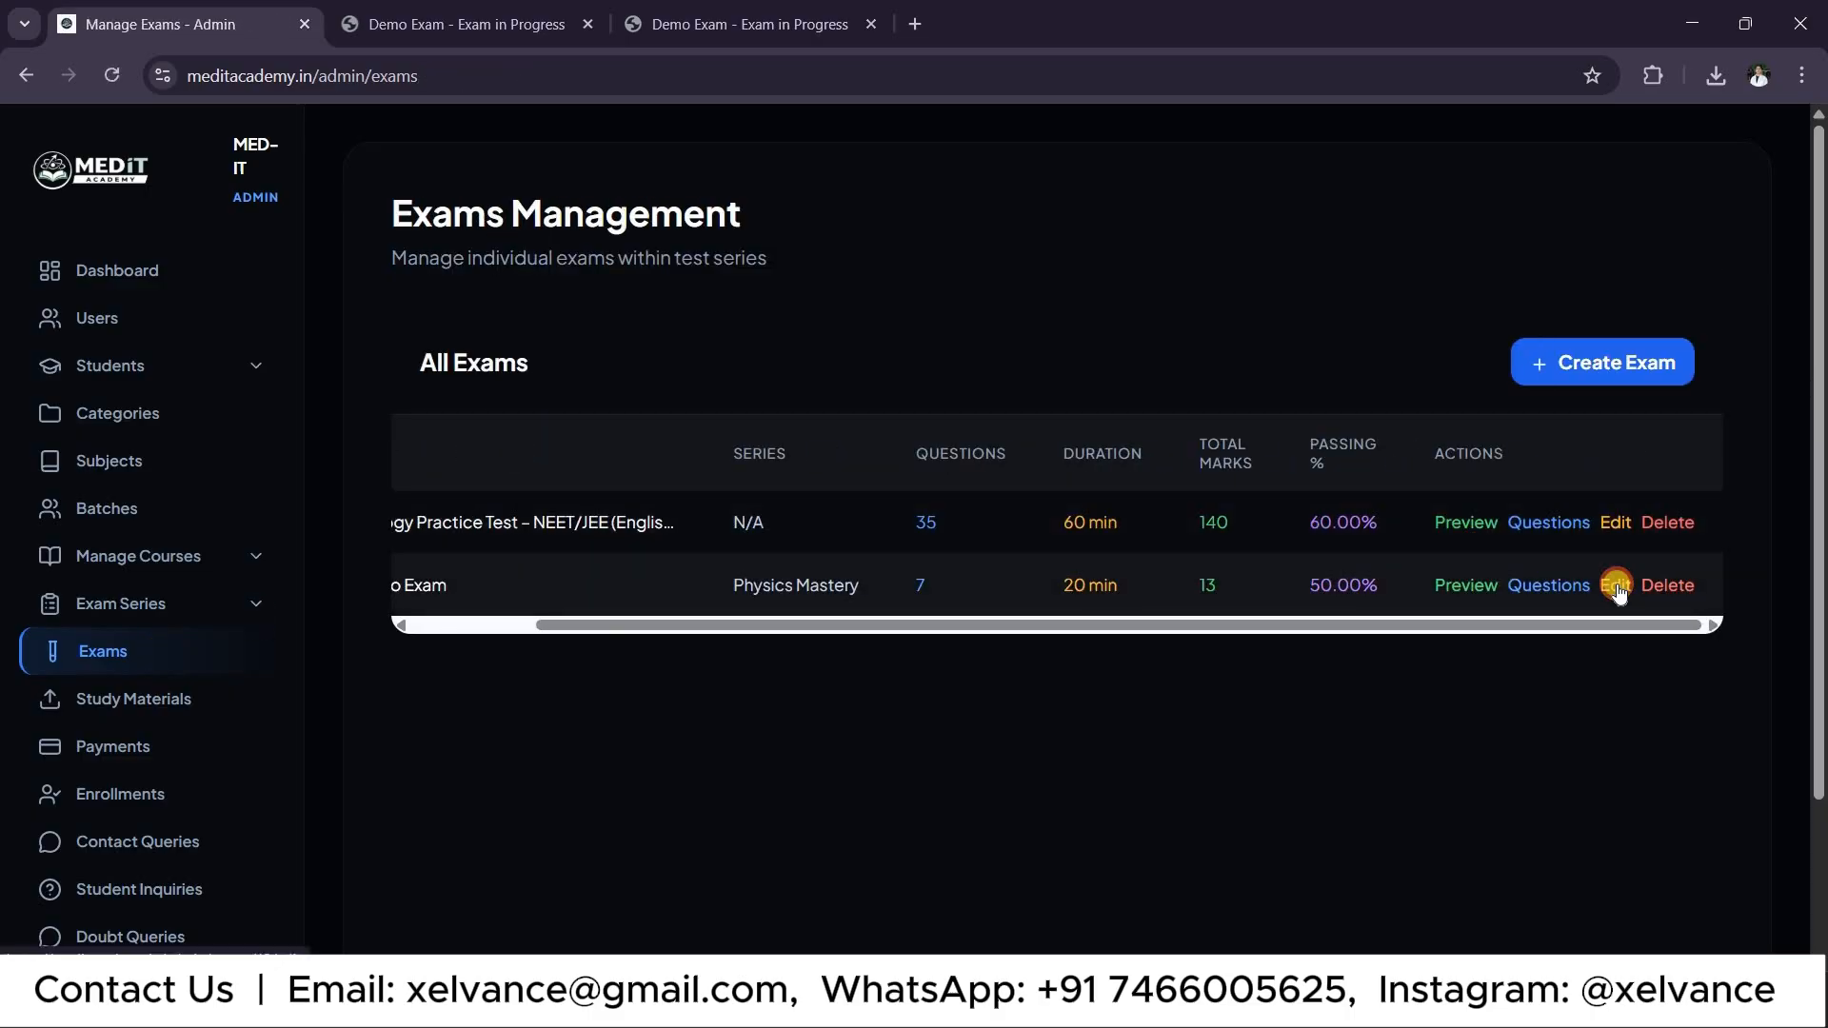
{"action": "scroll", "coordinate": [730, 560], "scroll_direction": "left", "scroll_amount": 3}
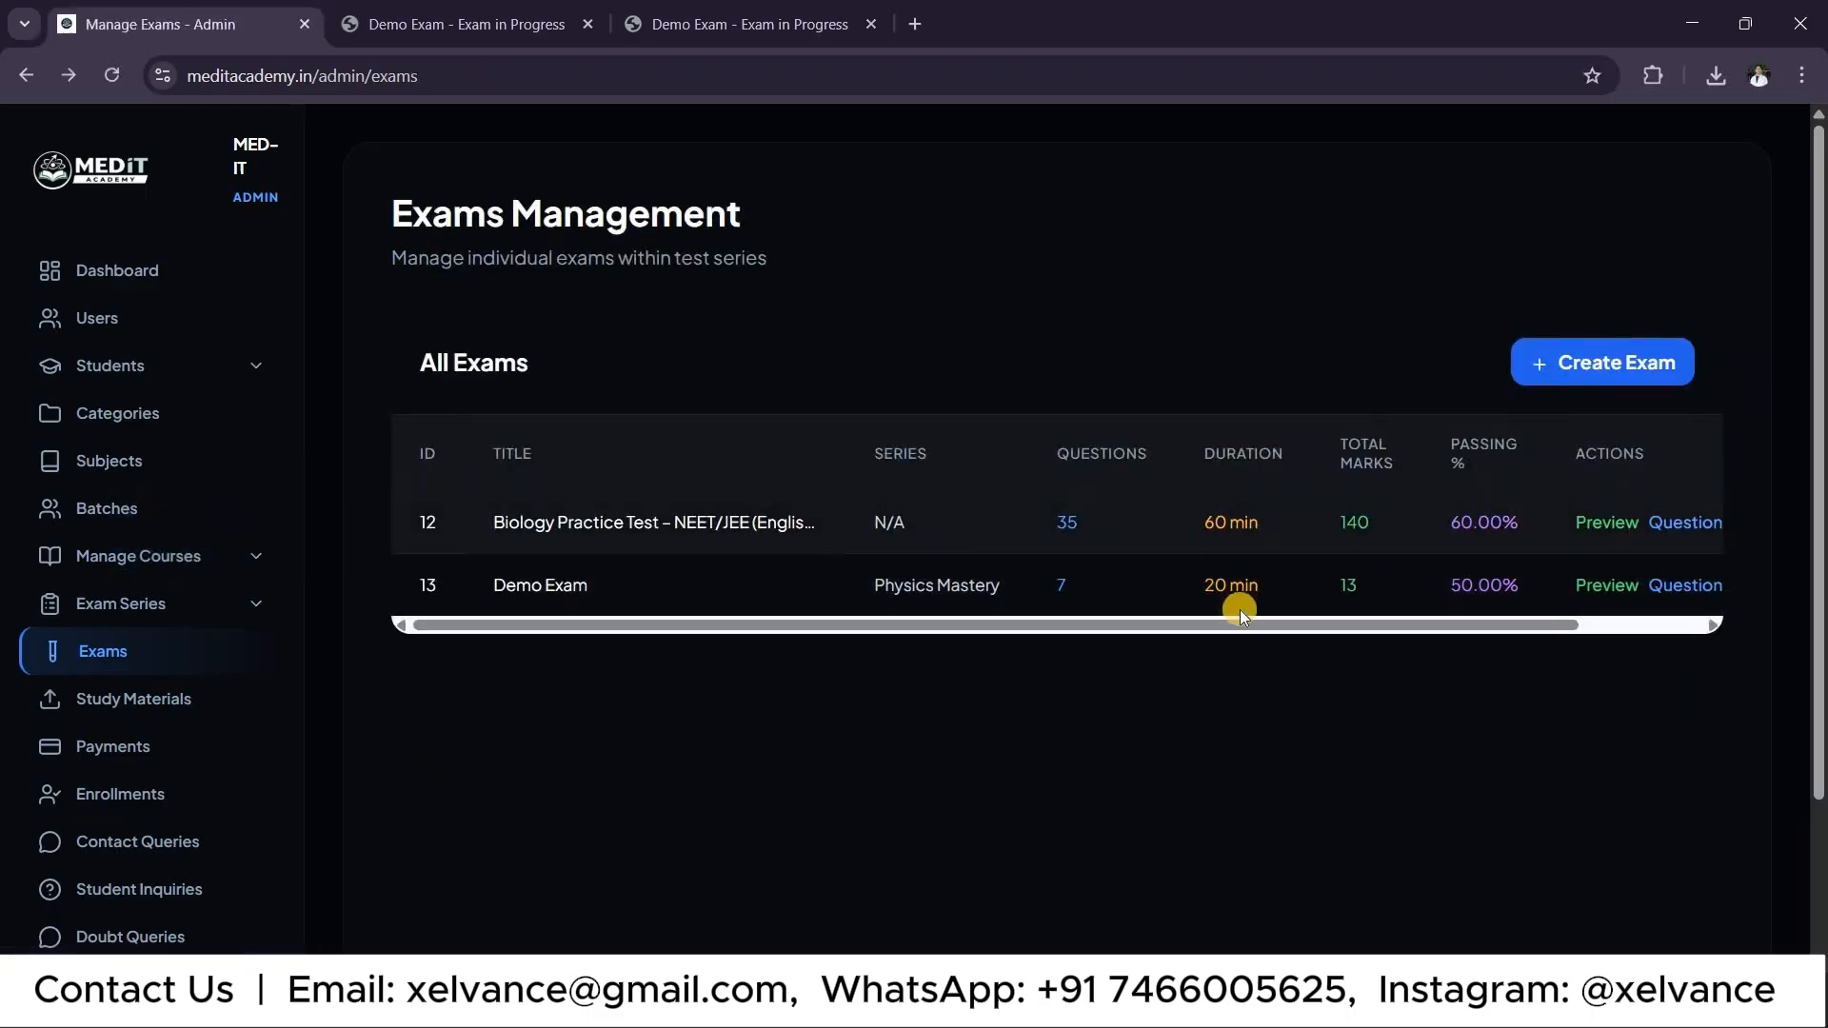
{"action": "scroll", "coordinate": [1425, 625], "scroll_direction": "right", "scroll_amount": 2}
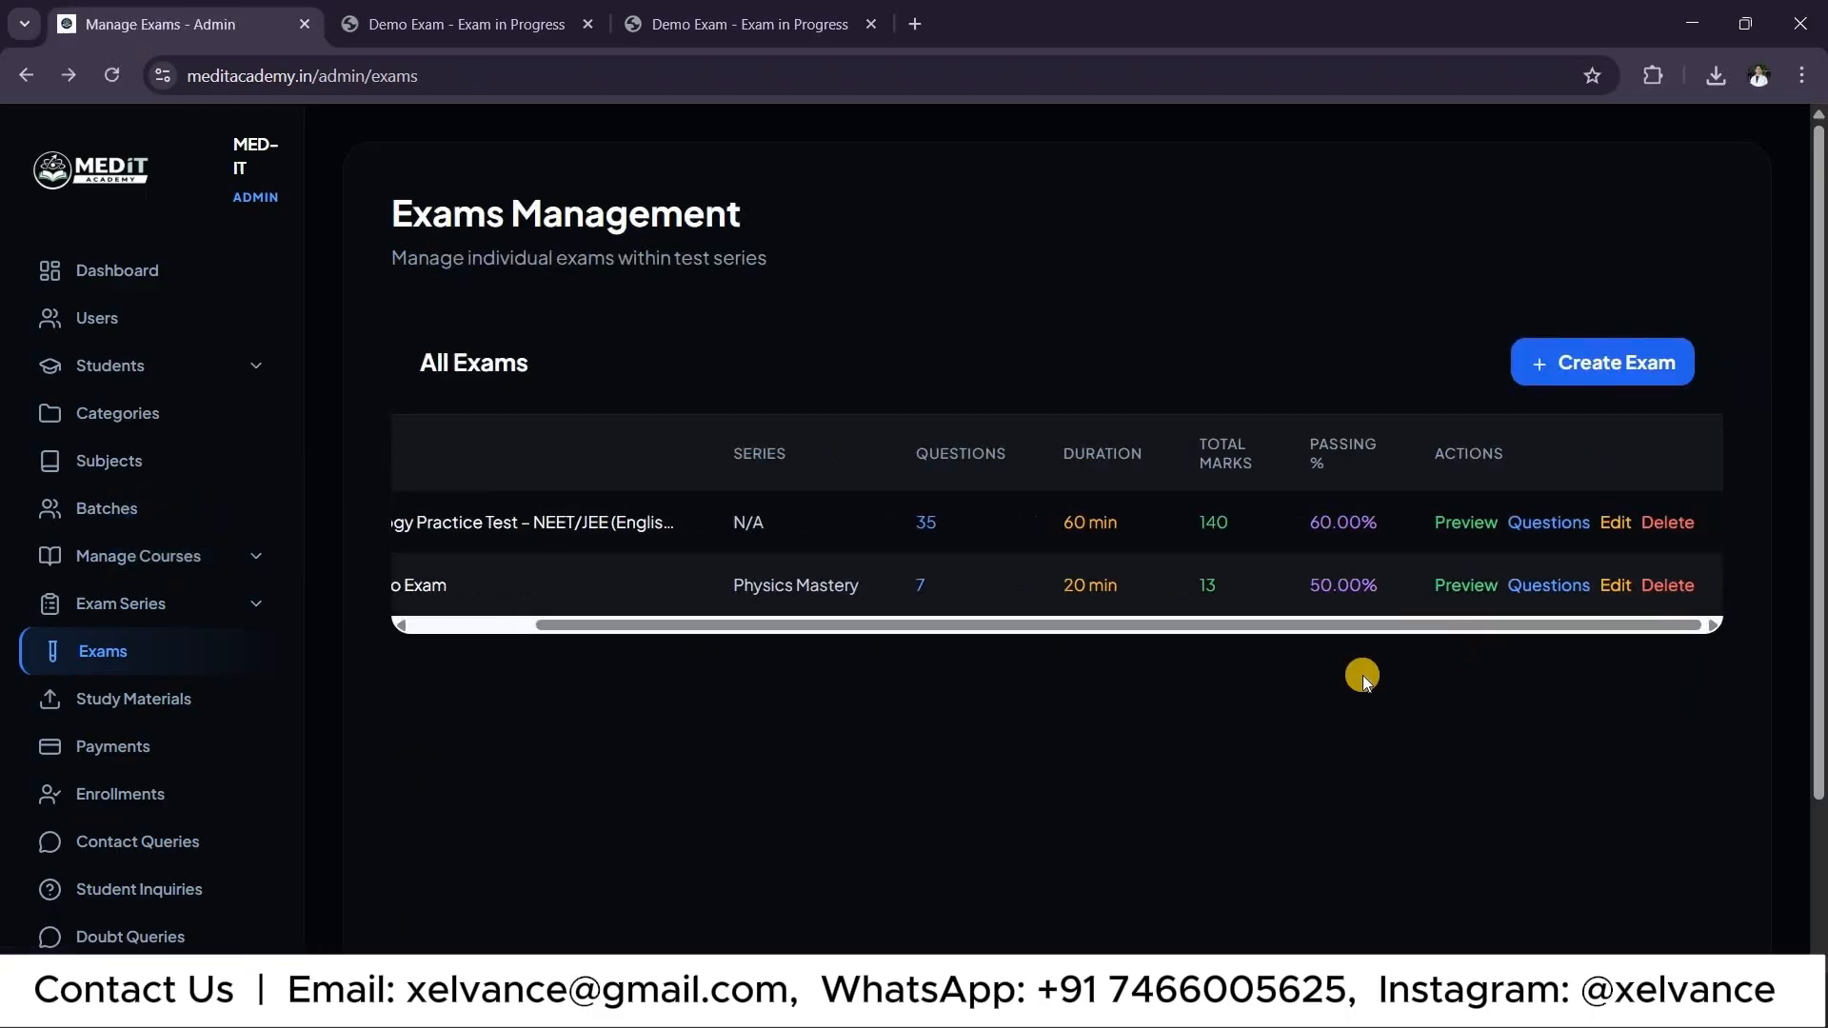
Go to Study Materials and focus the title field of a new study material.
{"action": "left_click", "coordinate": [168, 709]}
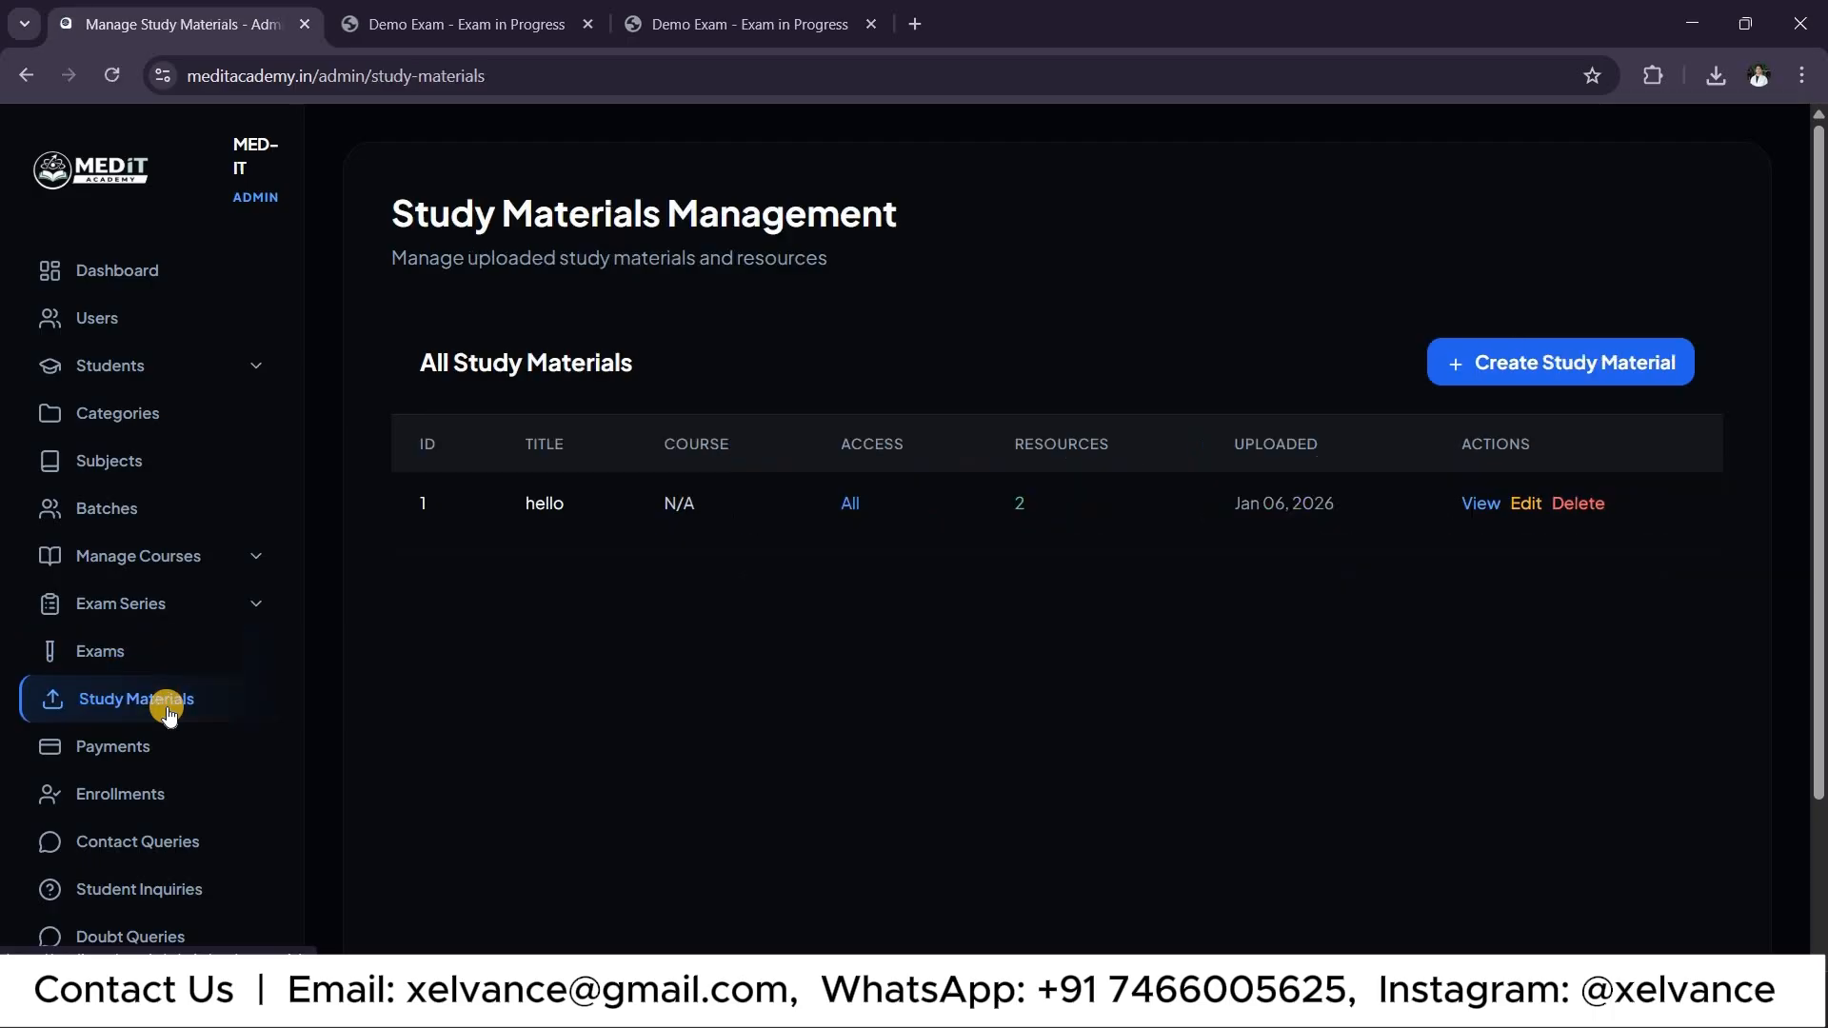
{"action": "scroll", "coordinate": [687, 605], "scroll_direction": "down", "scroll_amount": 2}
{"action": "scroll", "coordinate": [687, 602], "scroll_direction": "up", "scroll_amount": 2}
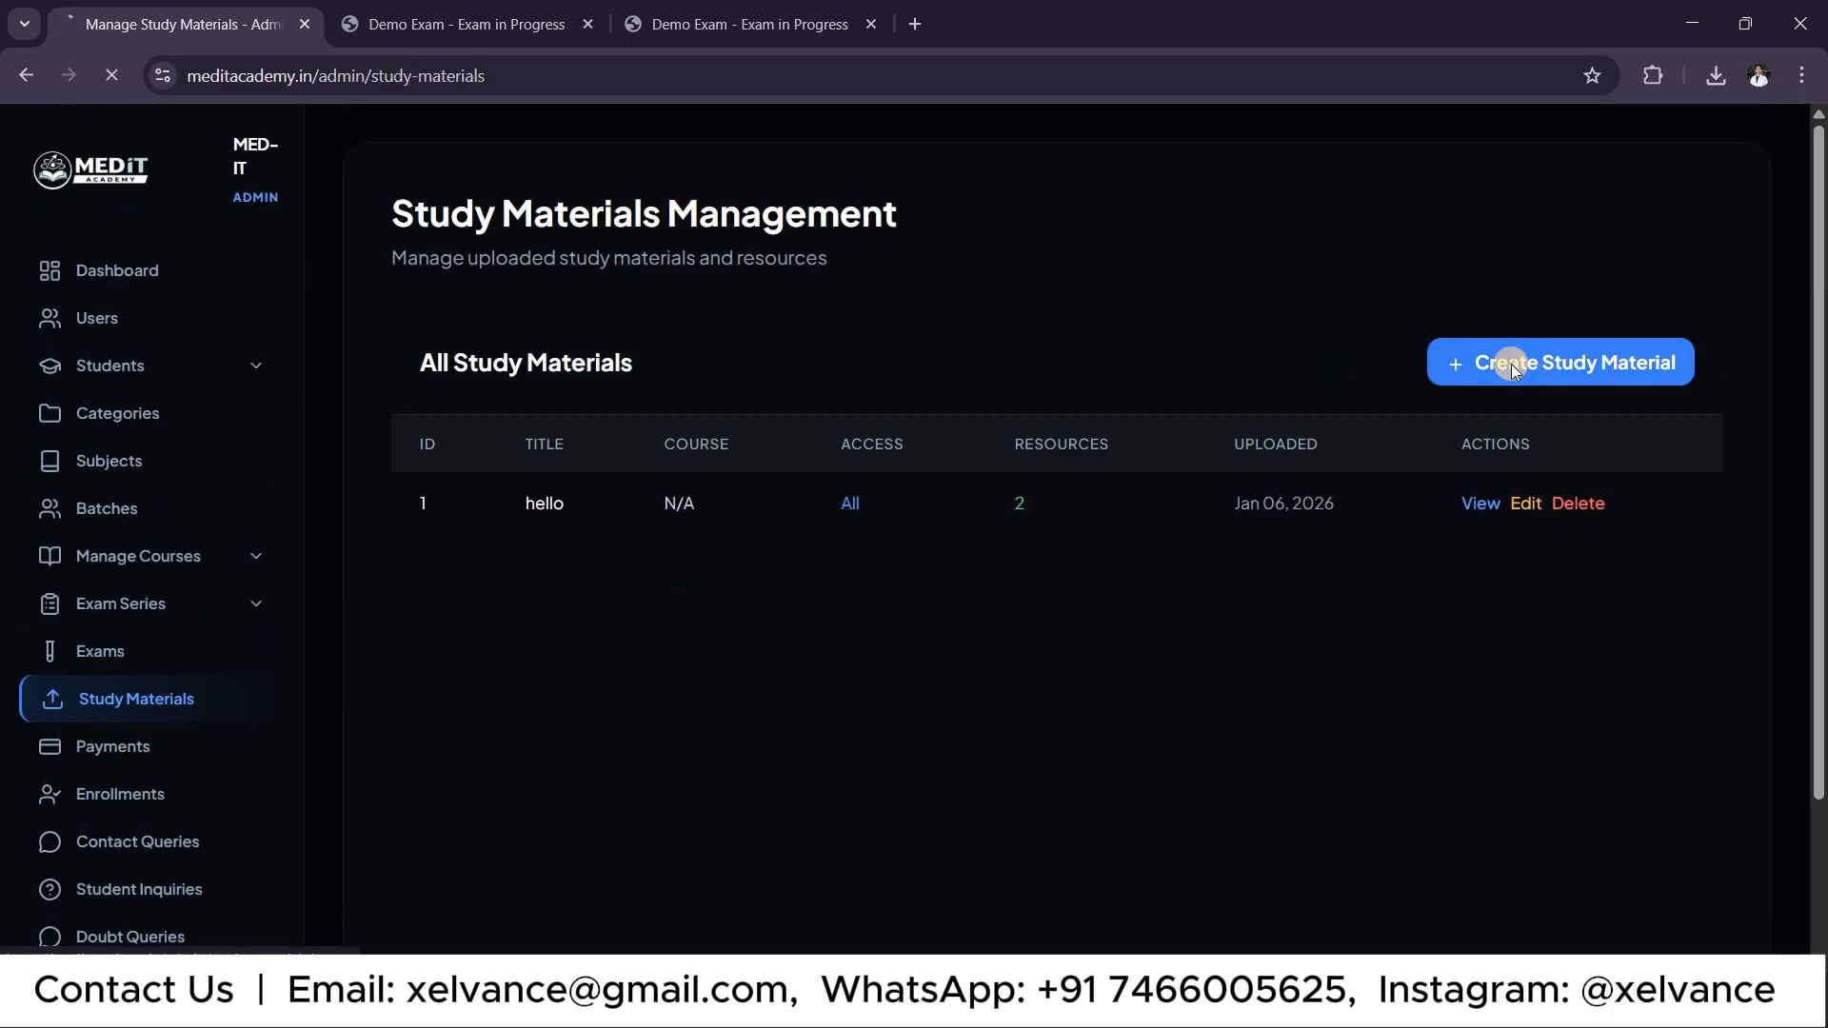
{"action": "left_click", "coordinate": [807, 387]}
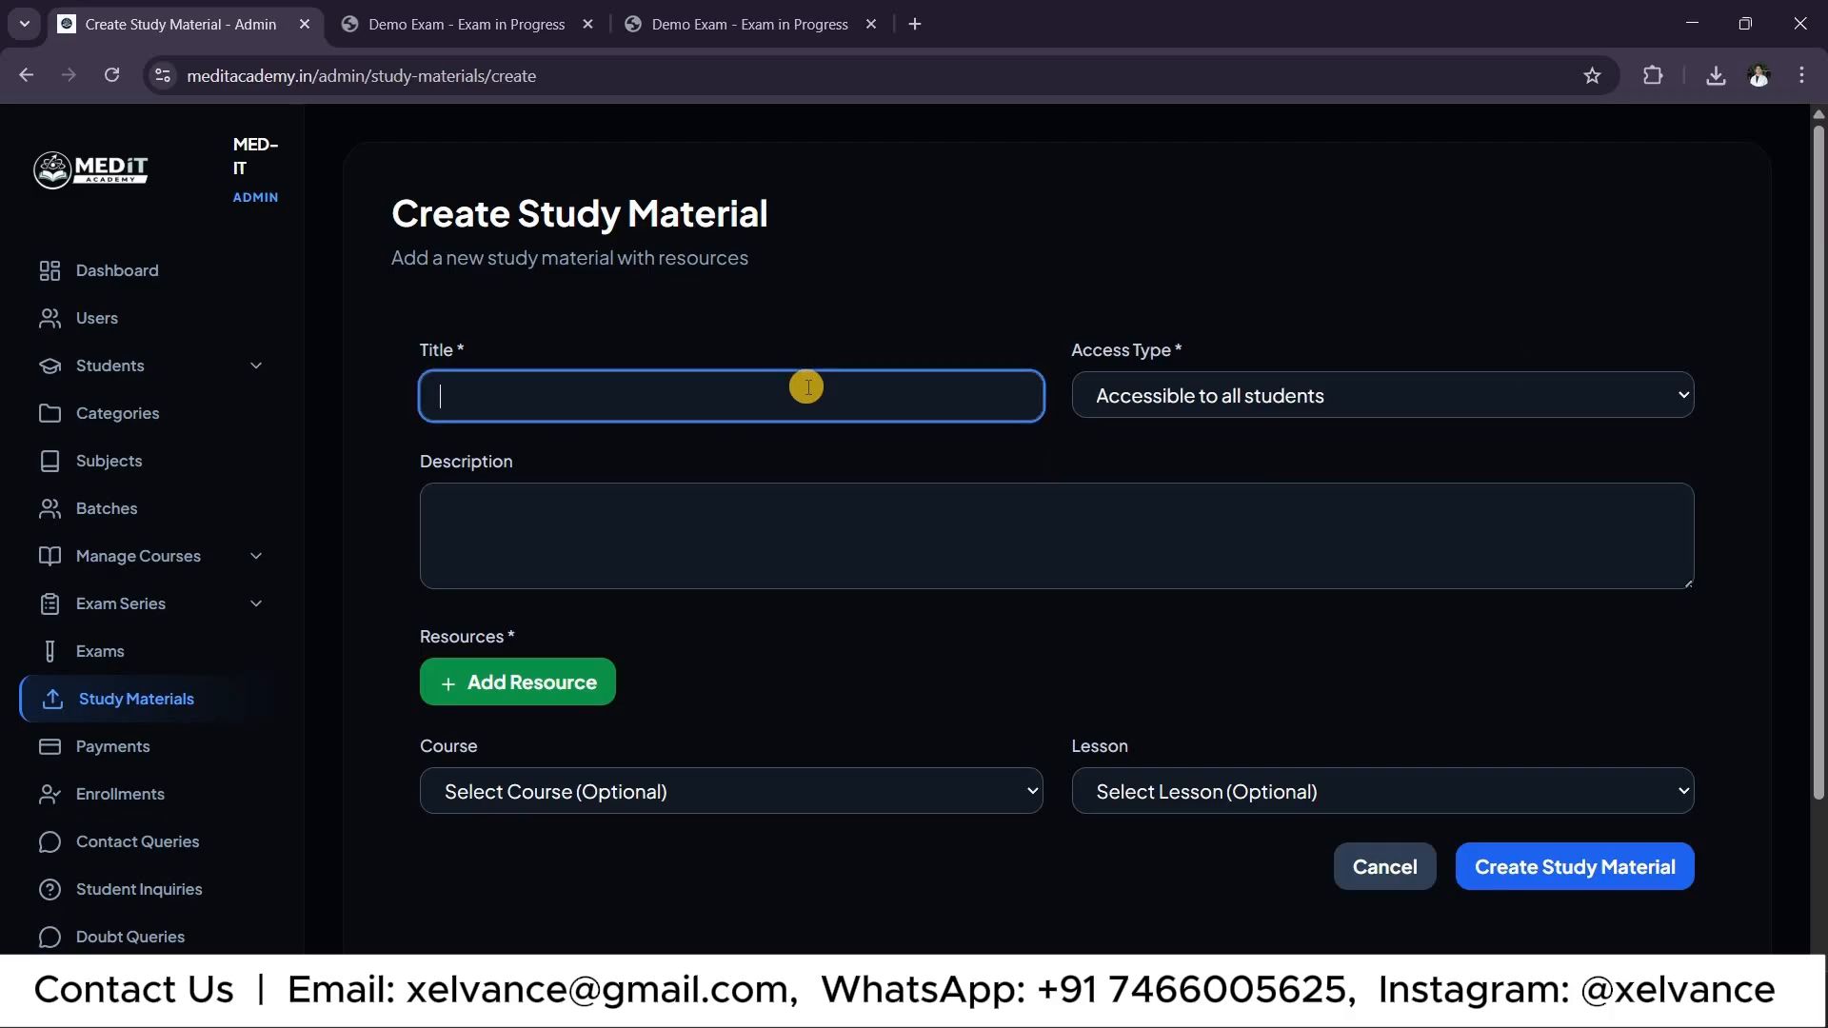
Title the material 'sedfgjkl' and restrict access to Physics Batch 1.O and Chemistry Batch 2.O.
{"action": "type", "text": "sedfgjkl"}
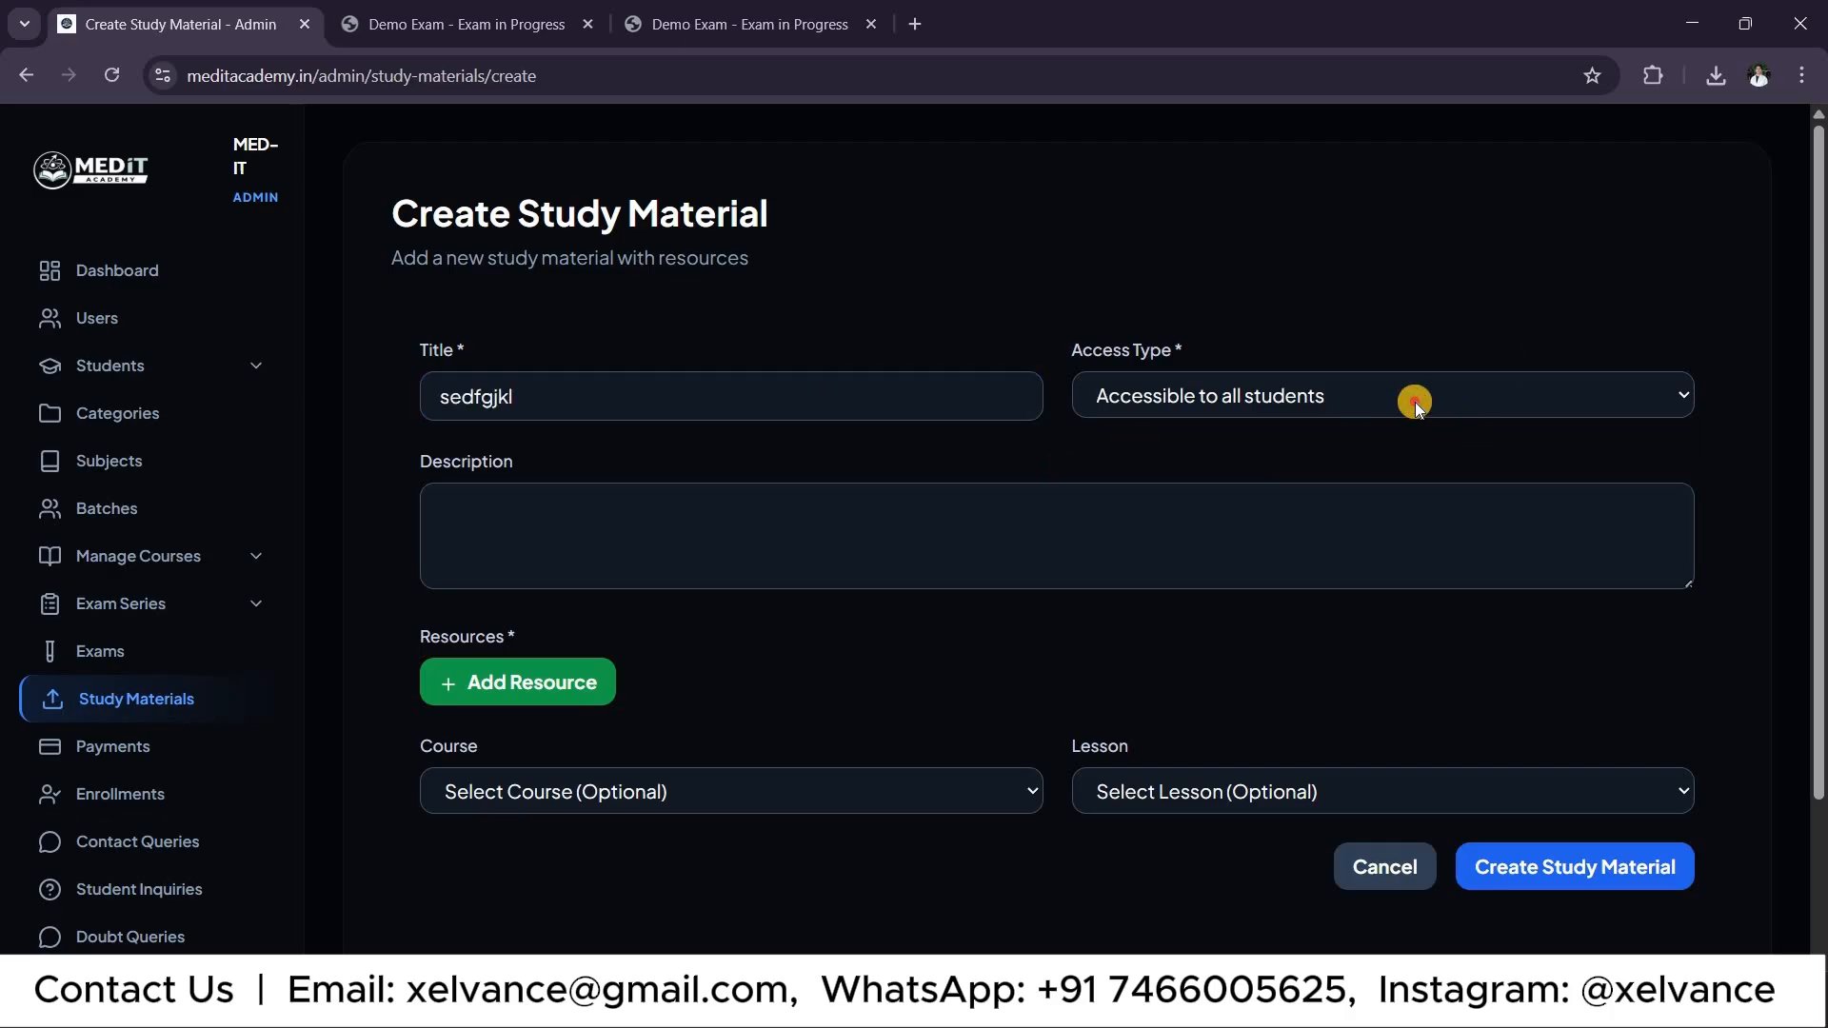
{"action": "left_click", "coordinate": [1415, 400]}
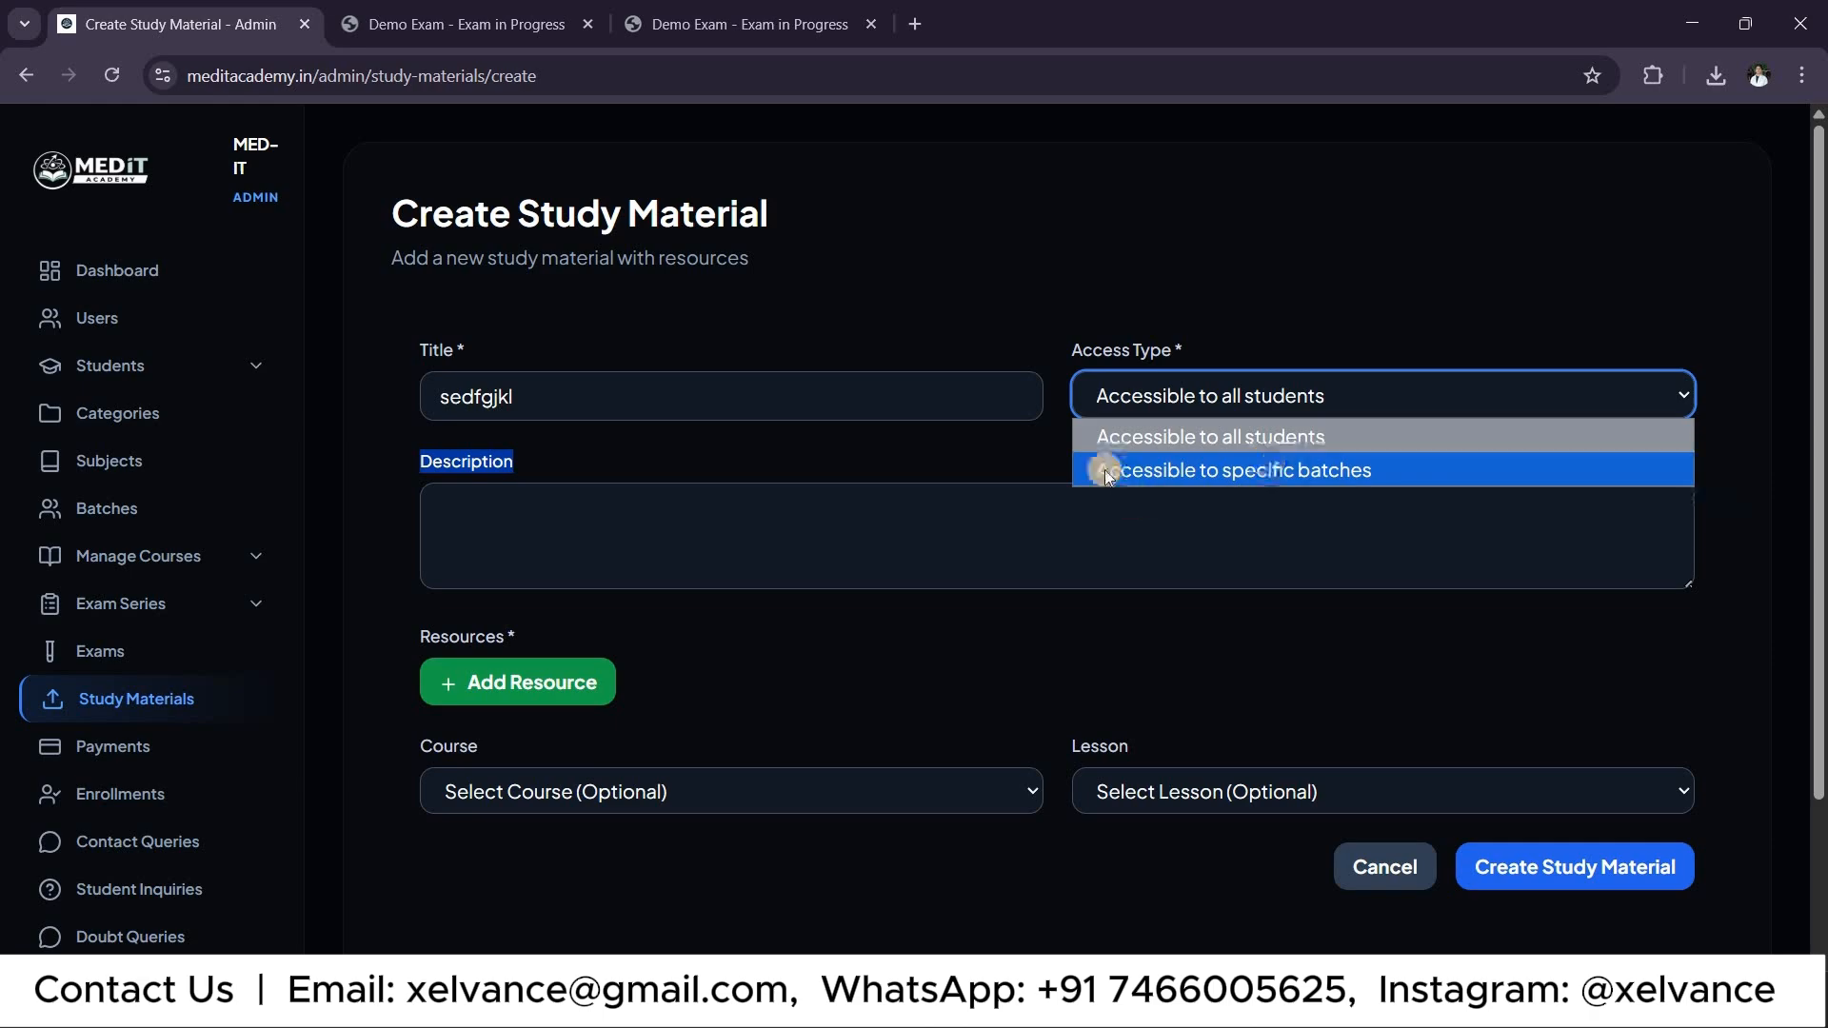
{"action": "left_click", "coordinate": [1207, 457]}
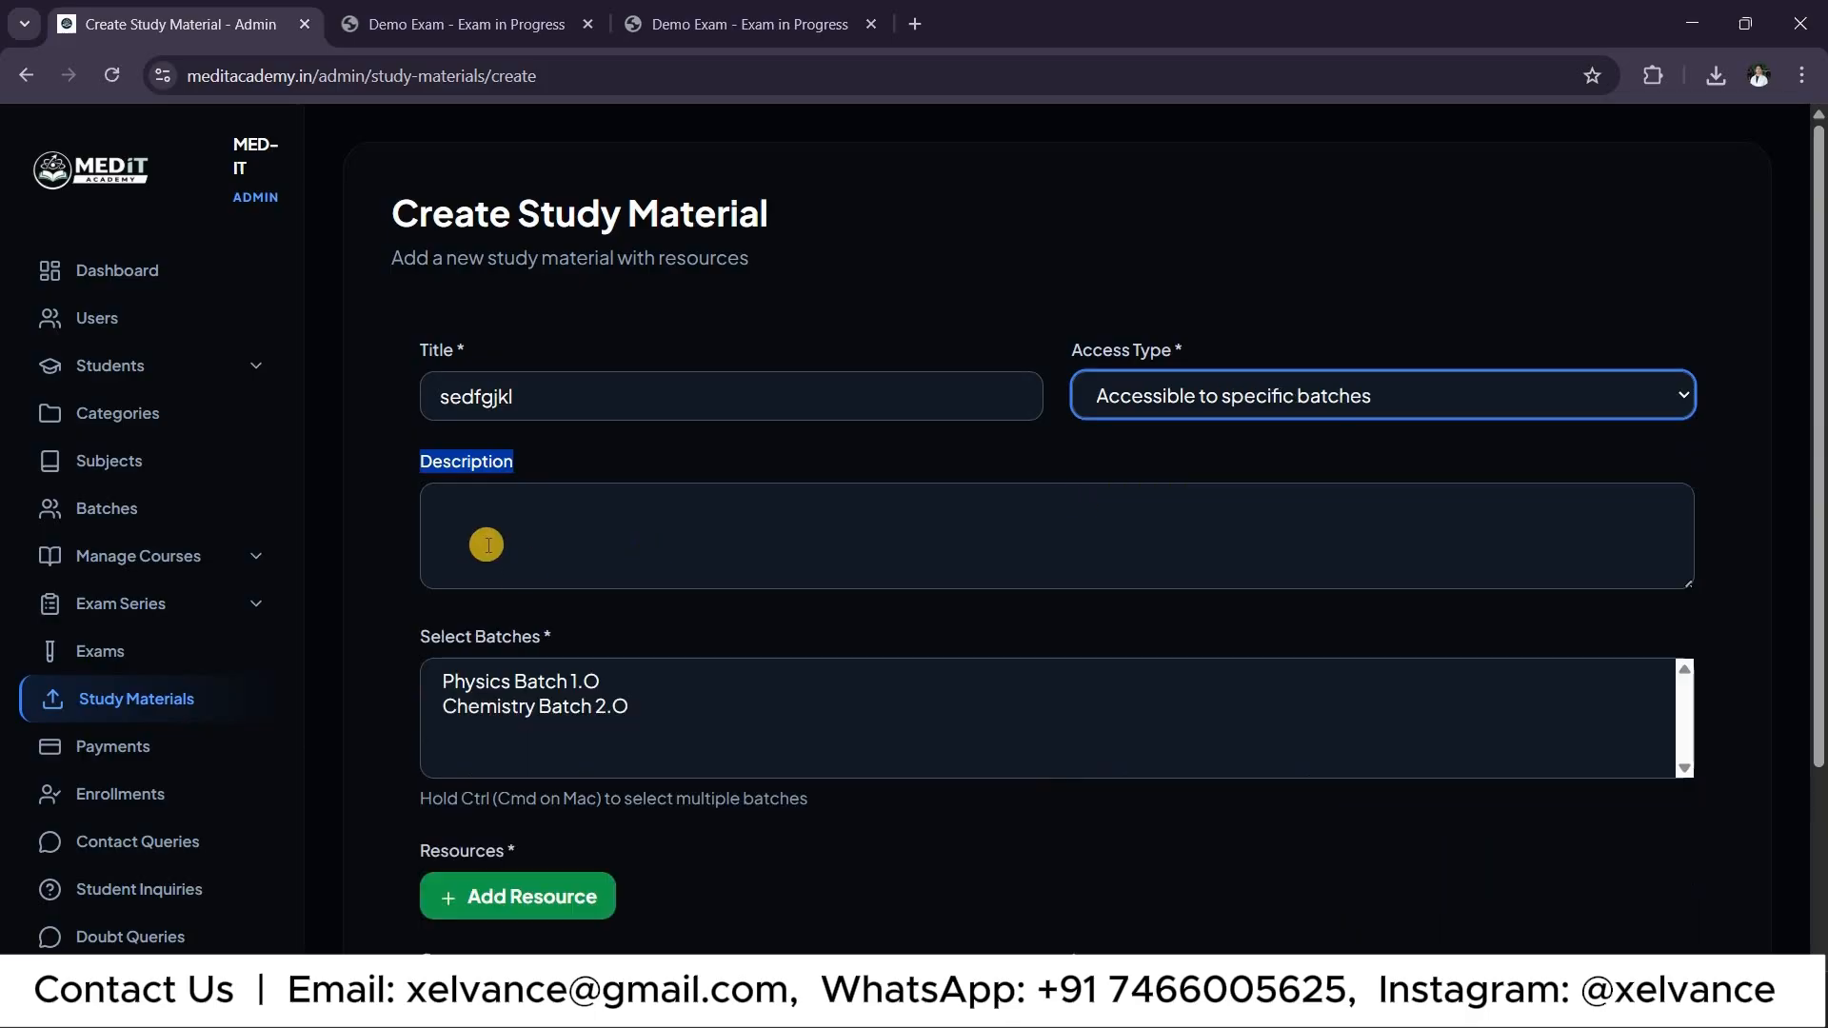
{"action": "left_click", "coordinate": [509, 683]}
{"action": "left_click", "coordinate": [522, 712]}
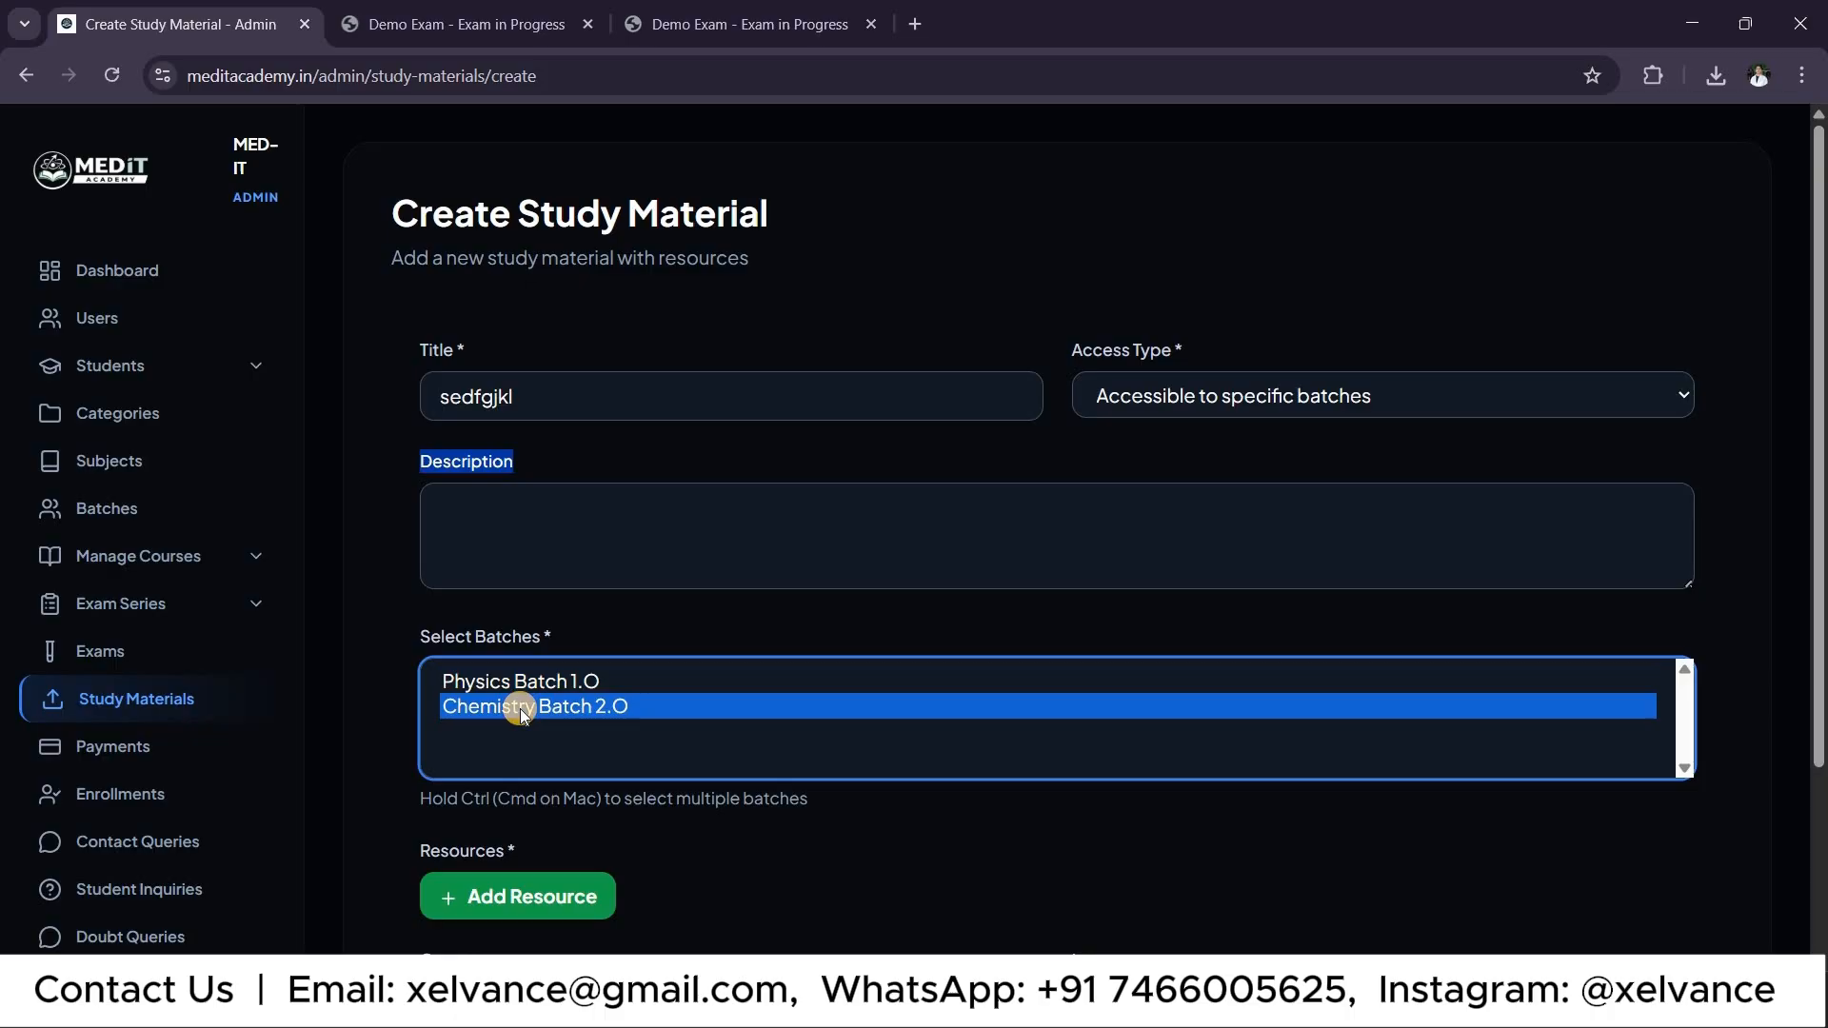
{"action": "left_click", "coordinate": [571, 679], "text": "ctrl"}
{"action": "left_click", "coordinate": [604, 712]}
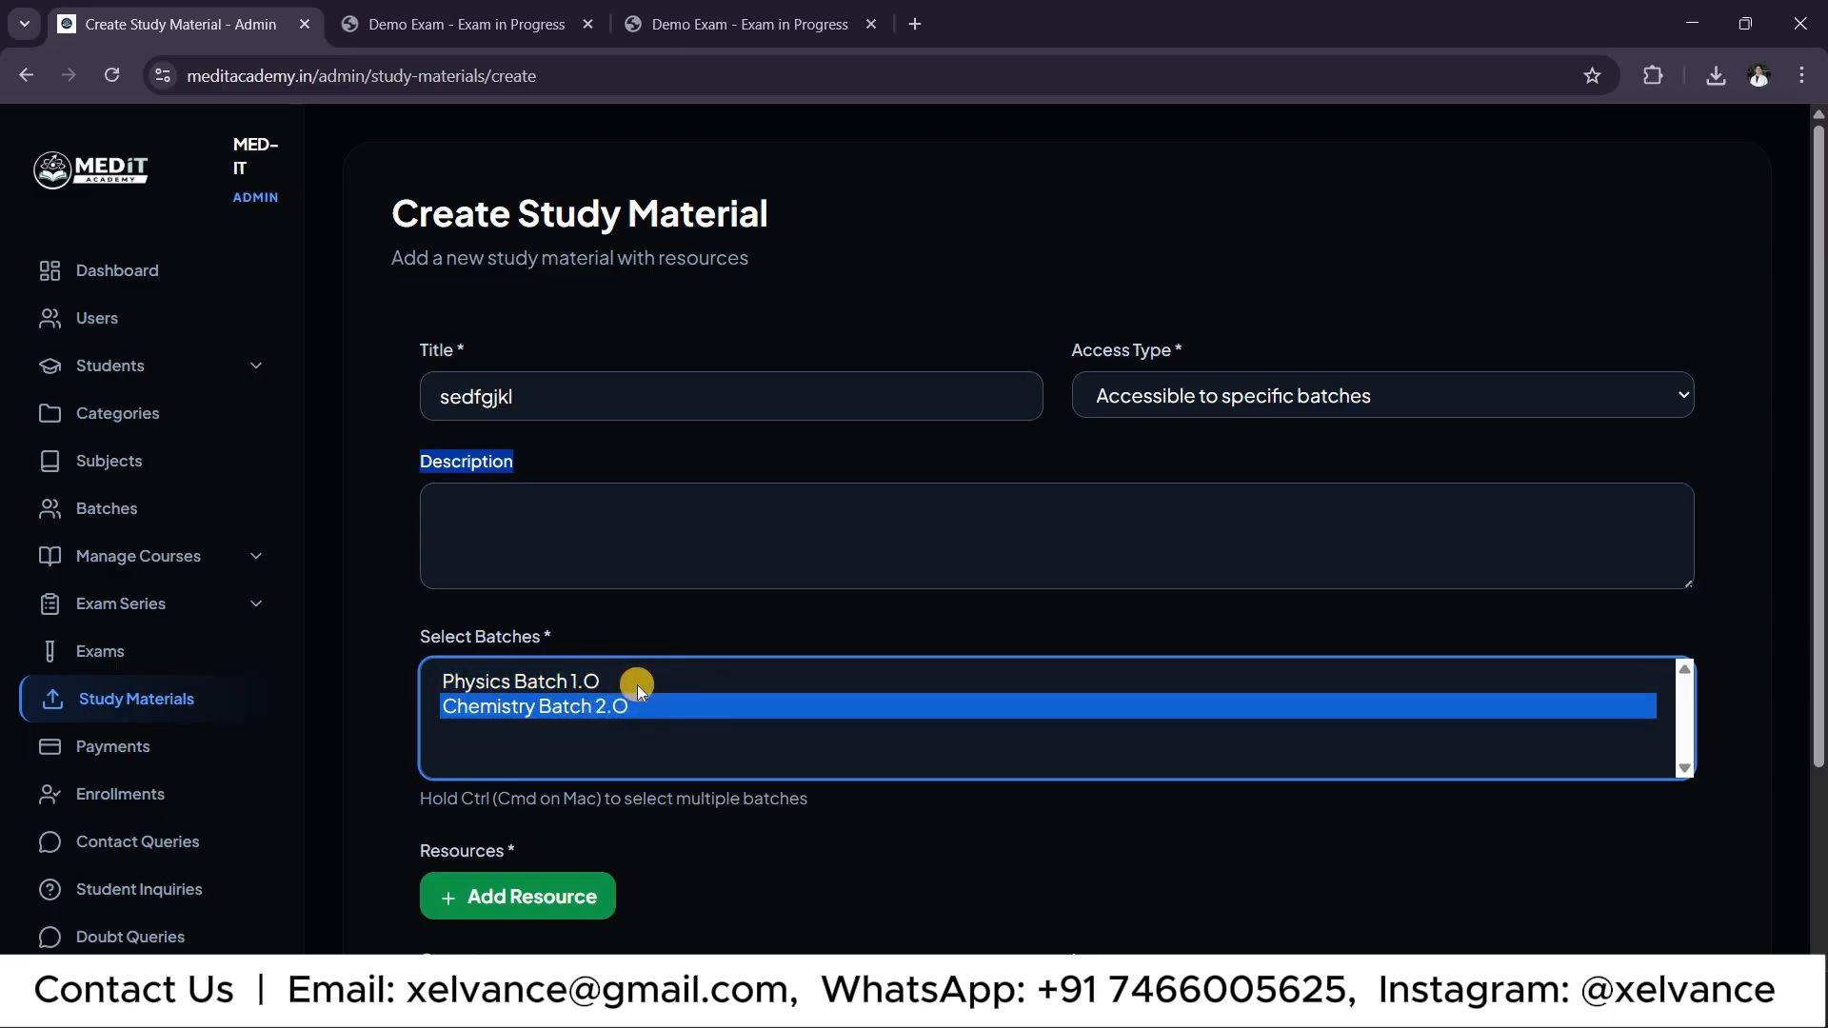
{"action": "left_click", "coordinate": [636, 683], "text": "ctrl"}
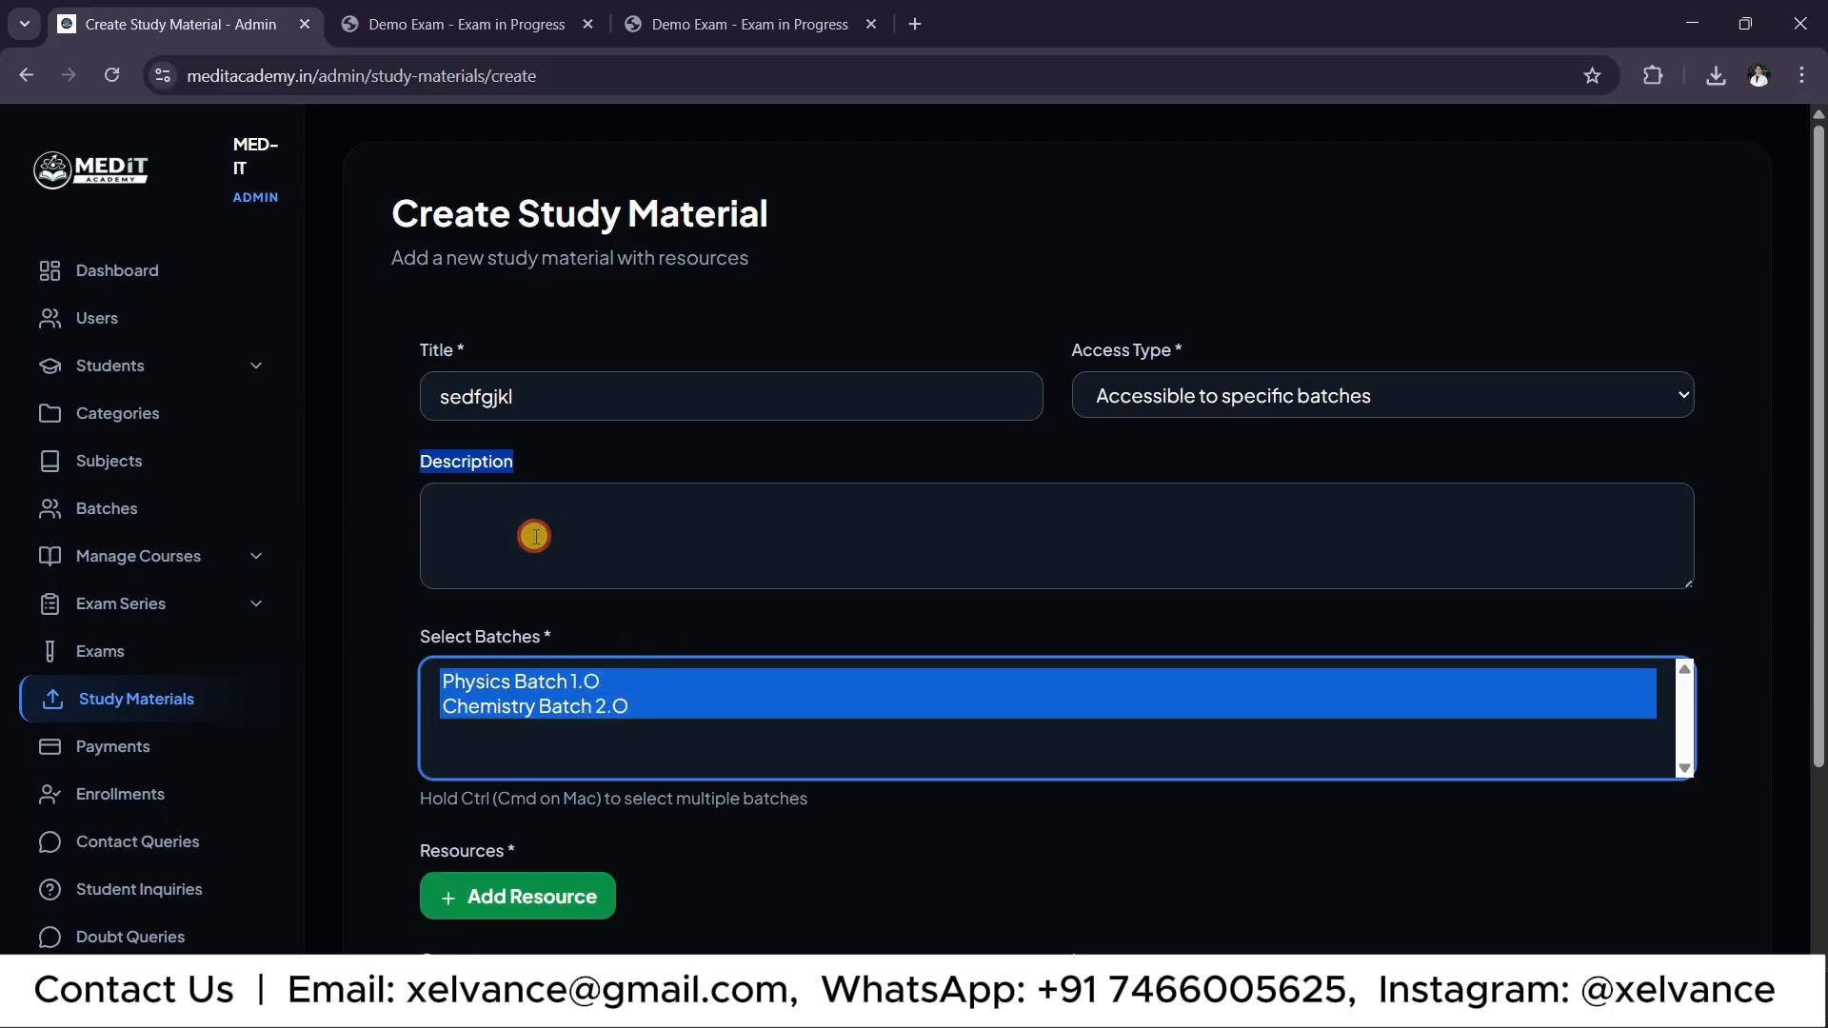
Complete the description as 'hfhsdah;' and look over the courses the material can link to.
{"action": "left_click", "coordinate": [534, 537]}
{"action": "type", "text": "ah;"}
{"action": "scroll", "coordinate": [489, 618], "scroll_direction": "down", "scroll_amount": 2}
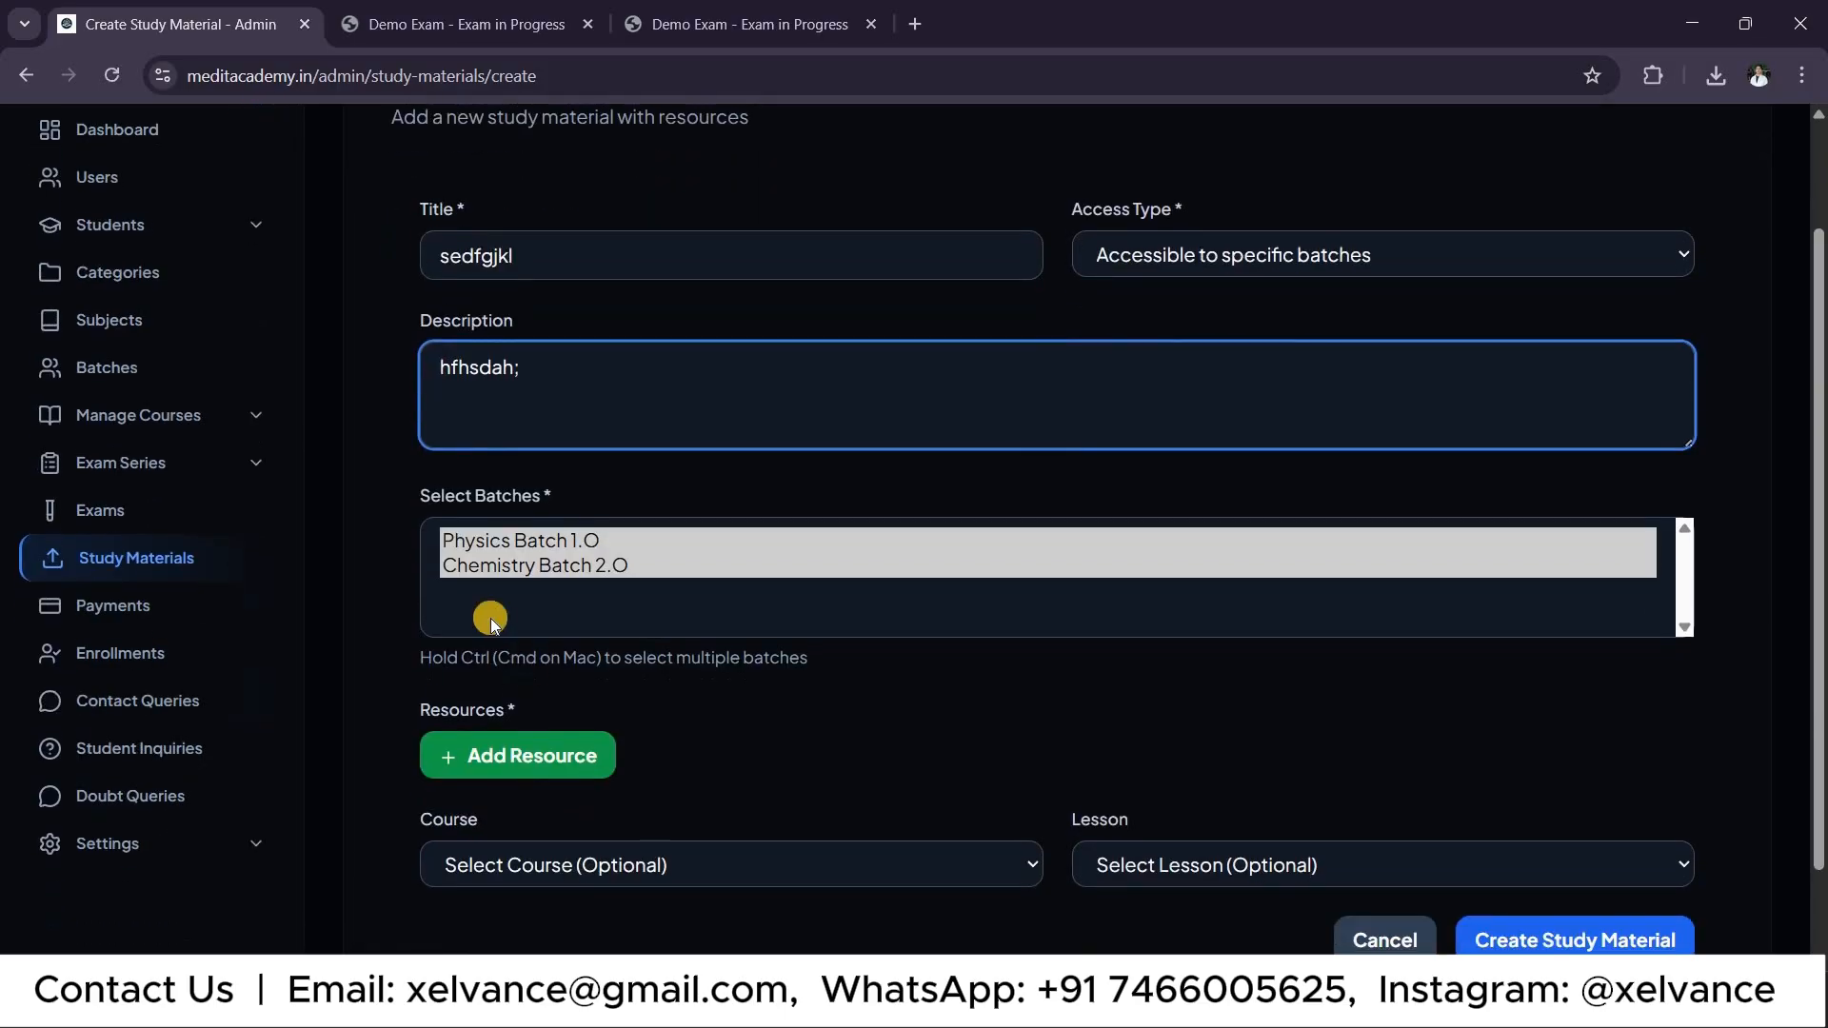
{"action": "scroll", "coordinate": [587, 535], "scroll_direction": "up", "scroll_amount": 2}
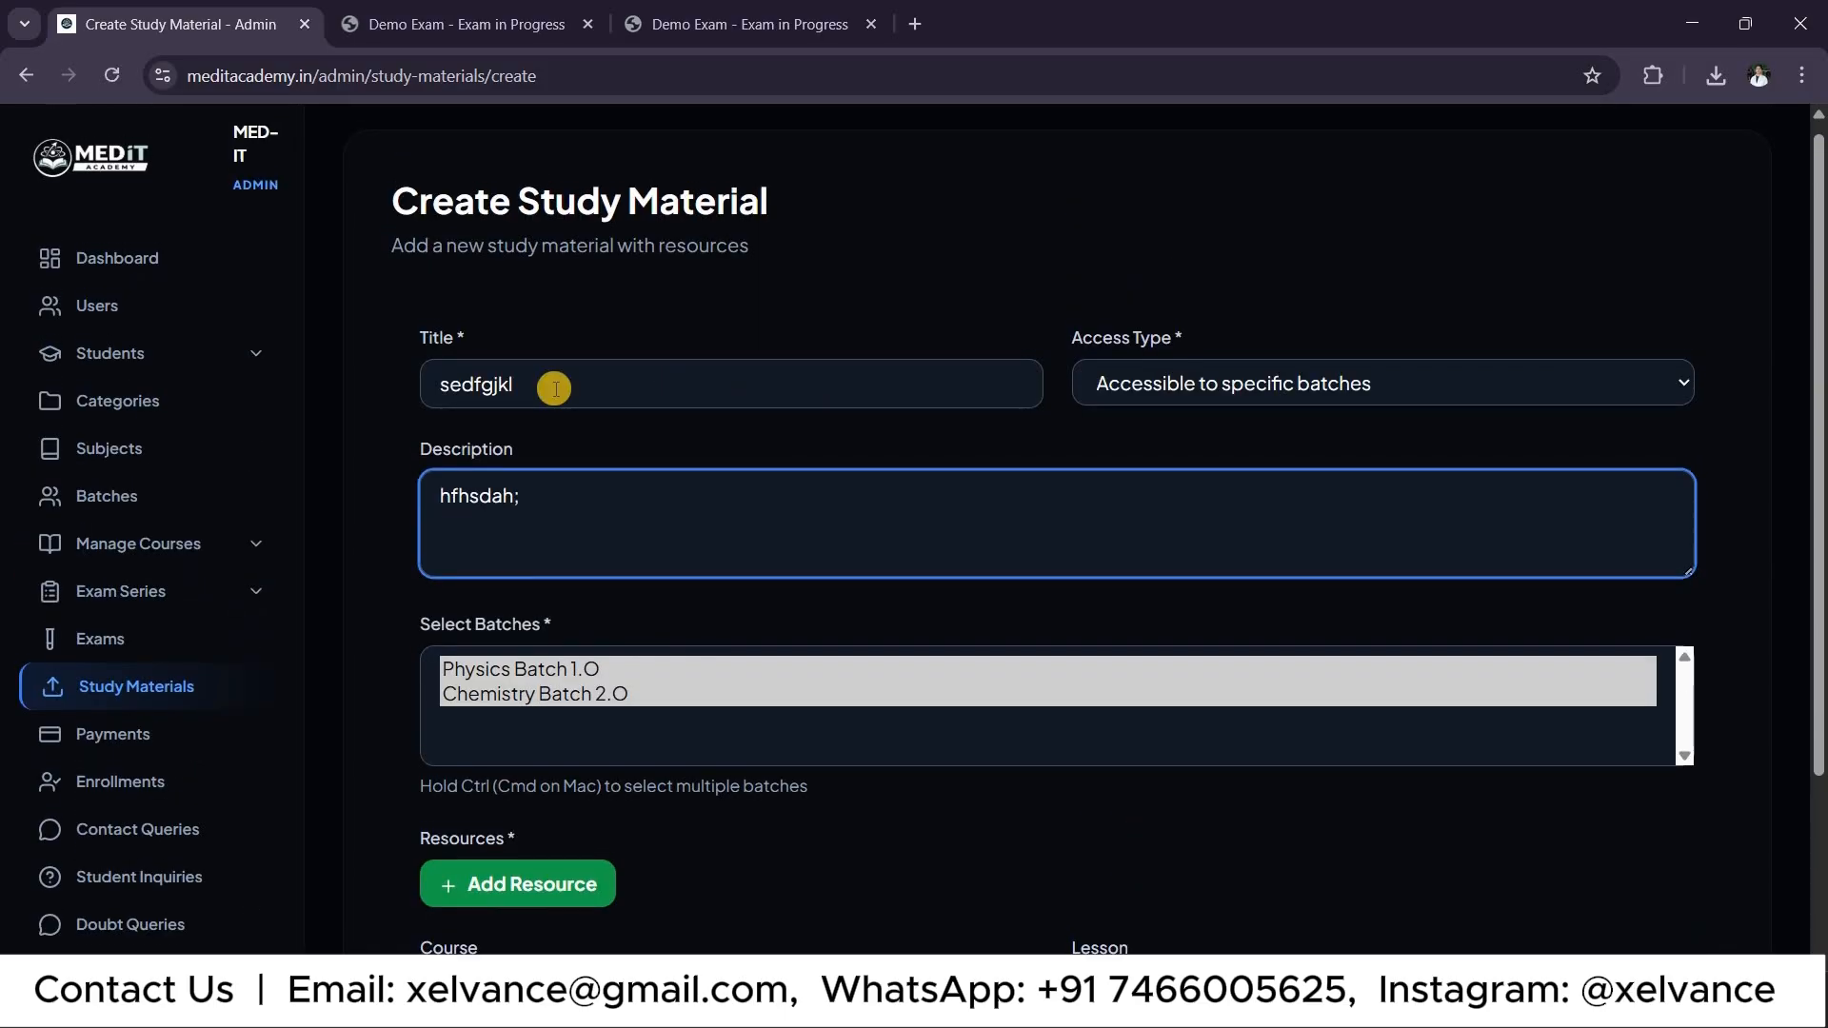
{"action": "scroll", "coordinate": [554, 388], "scroll_direction": "down", "scroll_amount": 2}
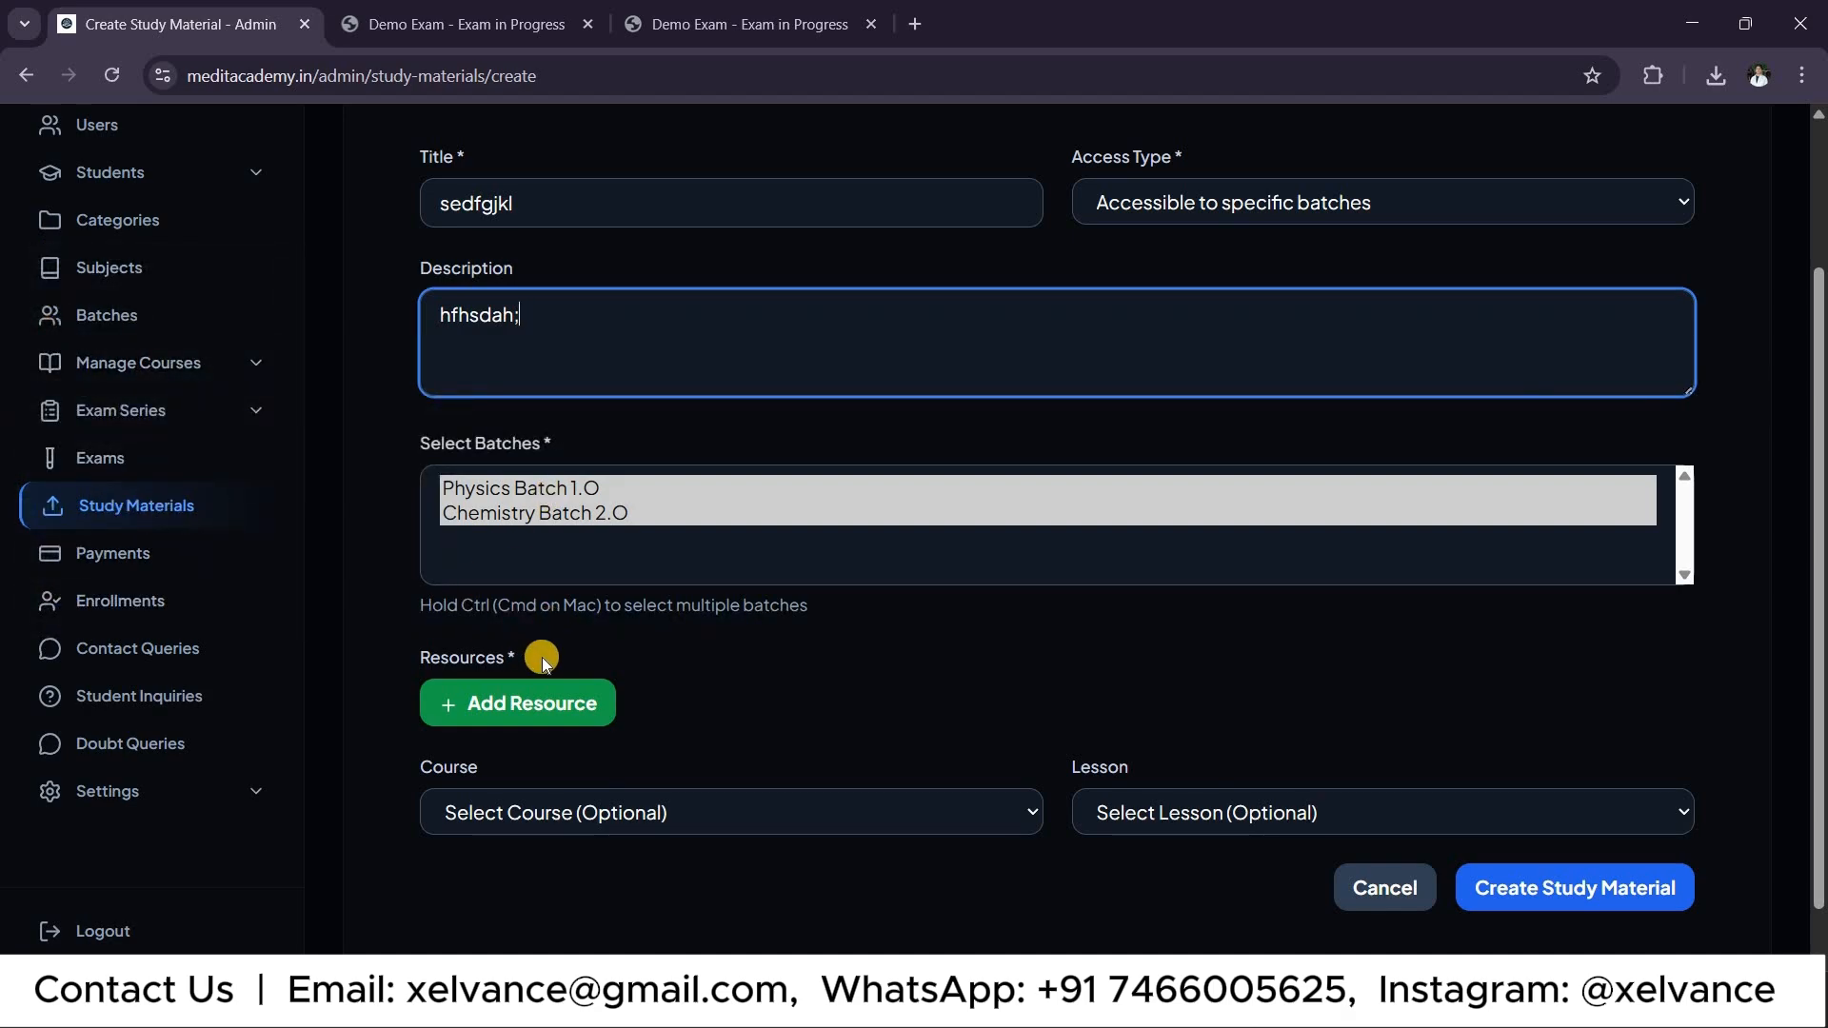
{"action": "left_click", "coordinate": [607, 812]}
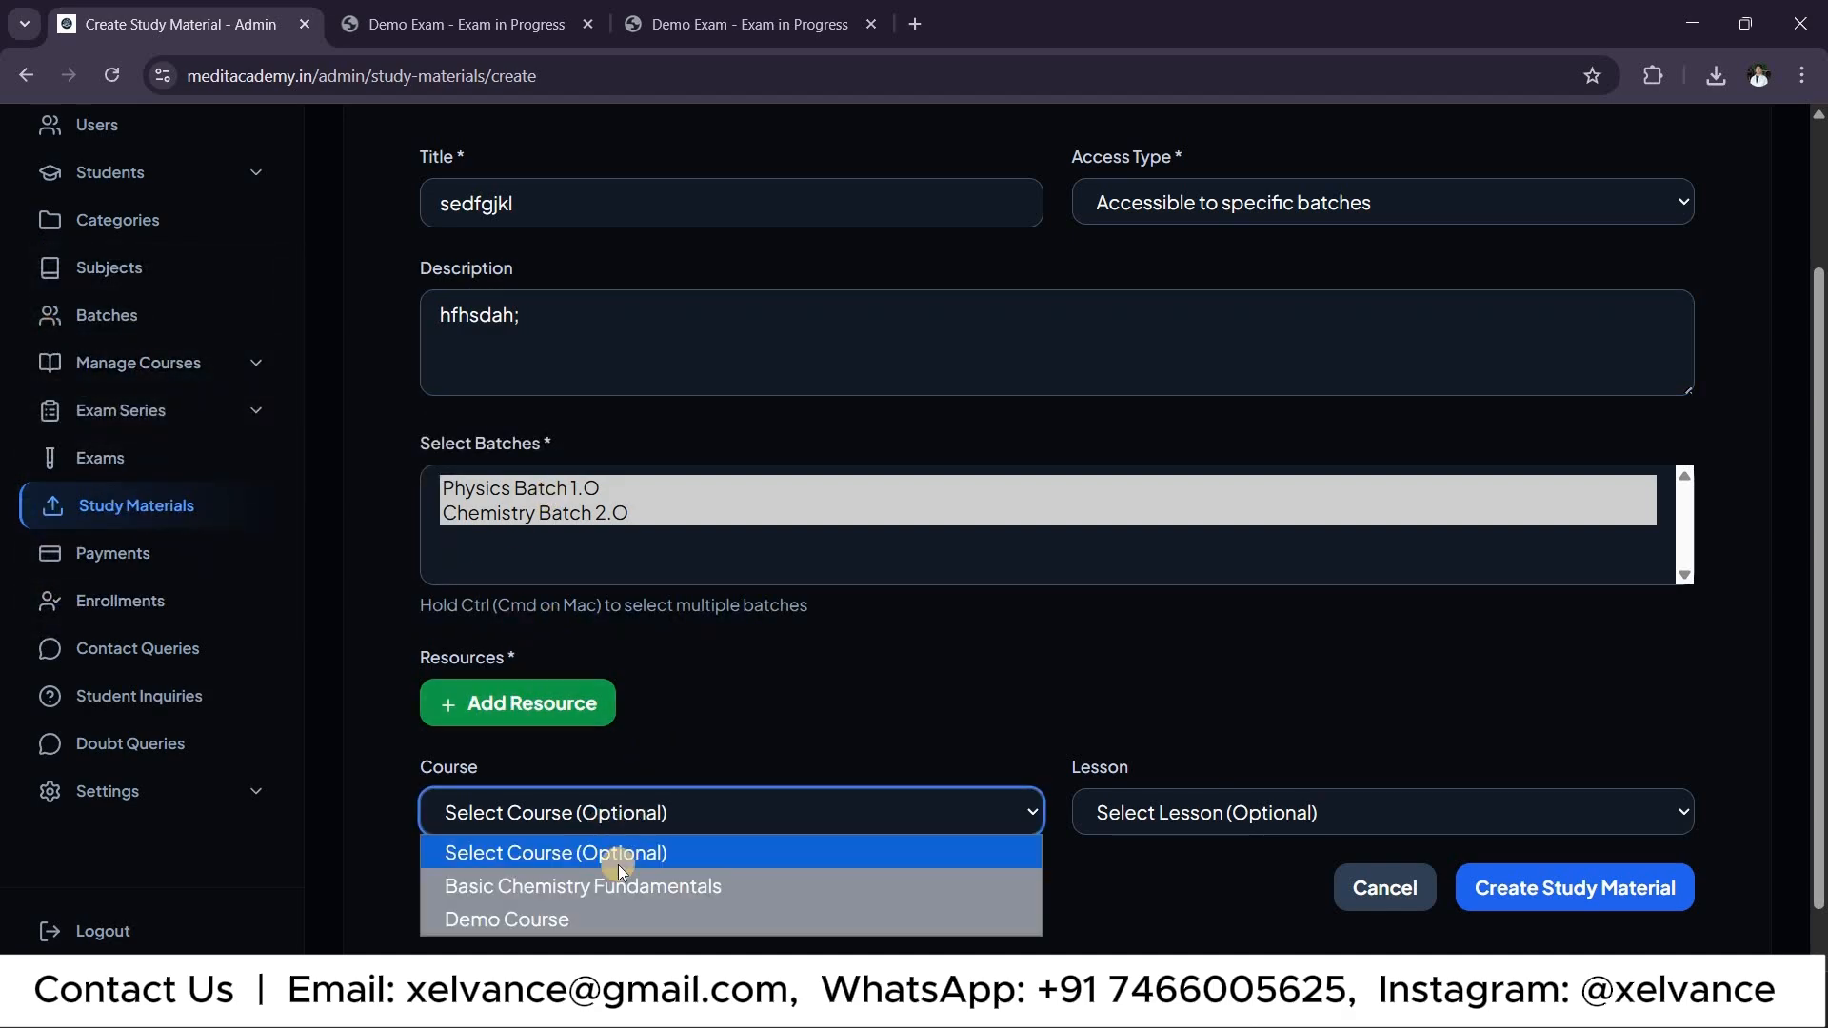
{"action": "scroll", "coordinate": [739, 734], "scroll_direction": "down", "scroll_amount": 1}
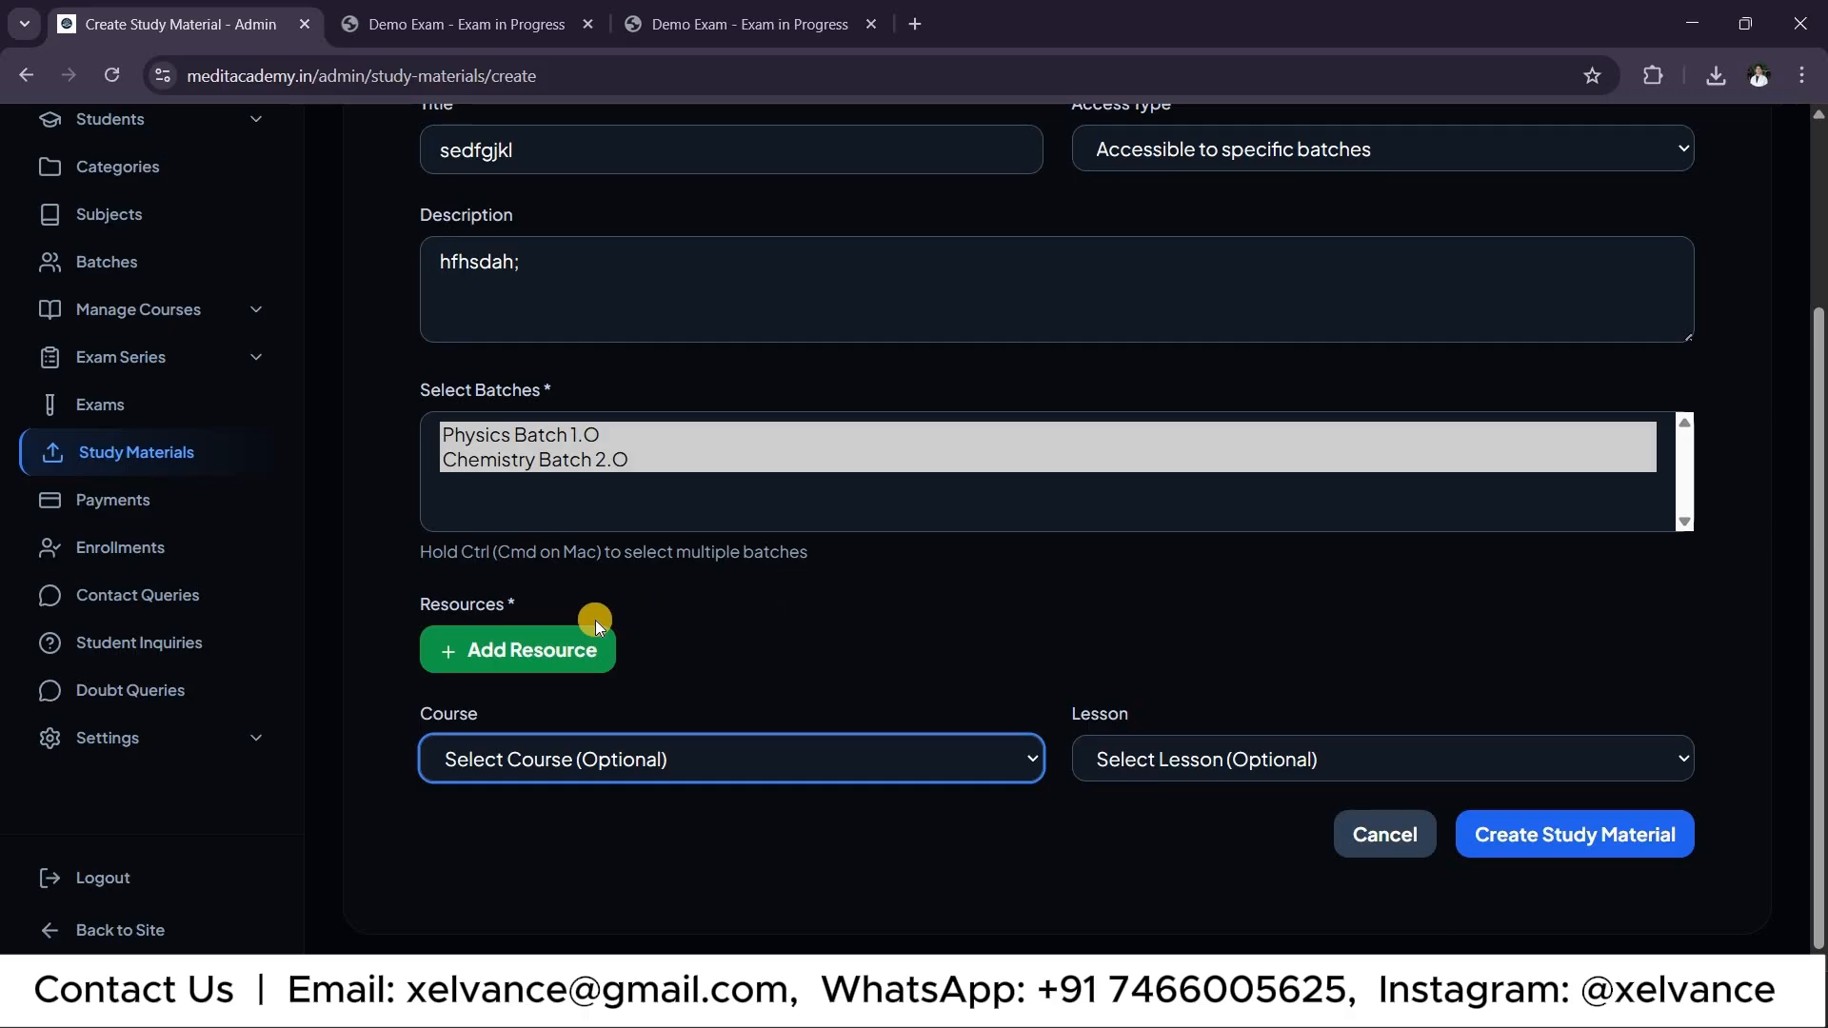
Add a resource entry titled 'notss'.
{"action": "left_click", "coordinate": [563, 647]}
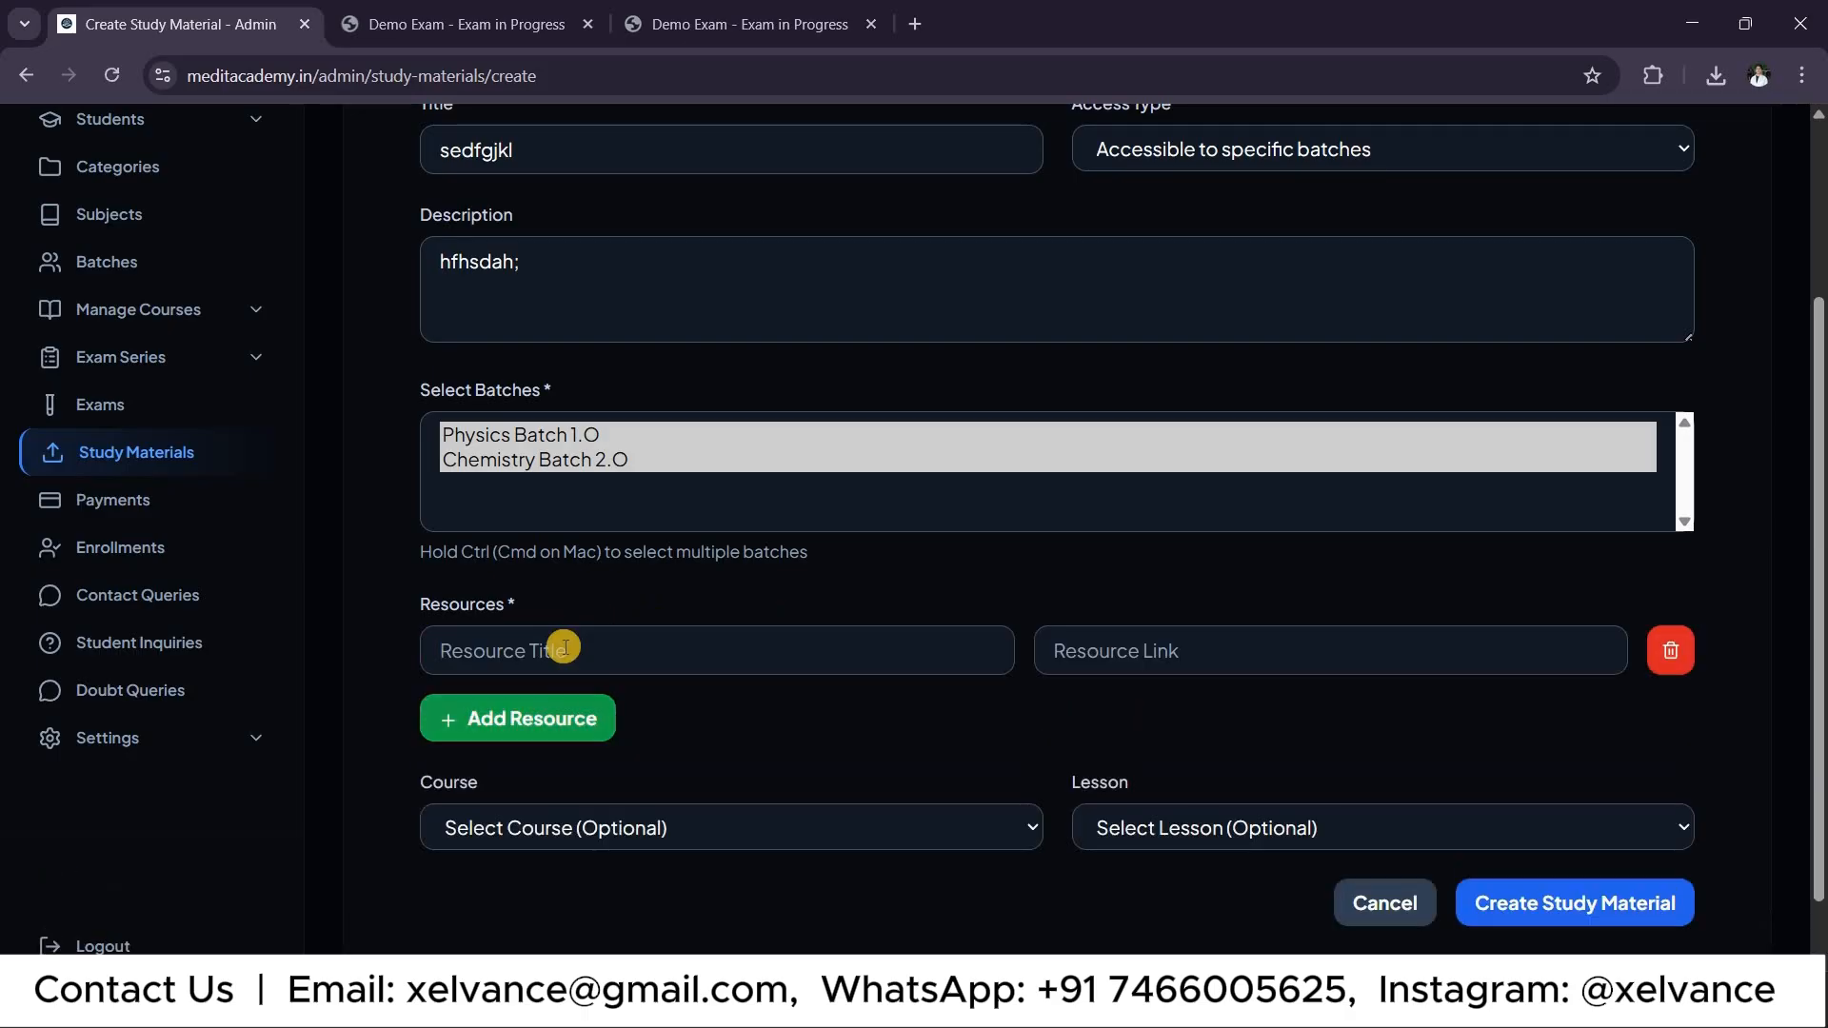
{"action": "left_click", "coordinate": [563, 647]}
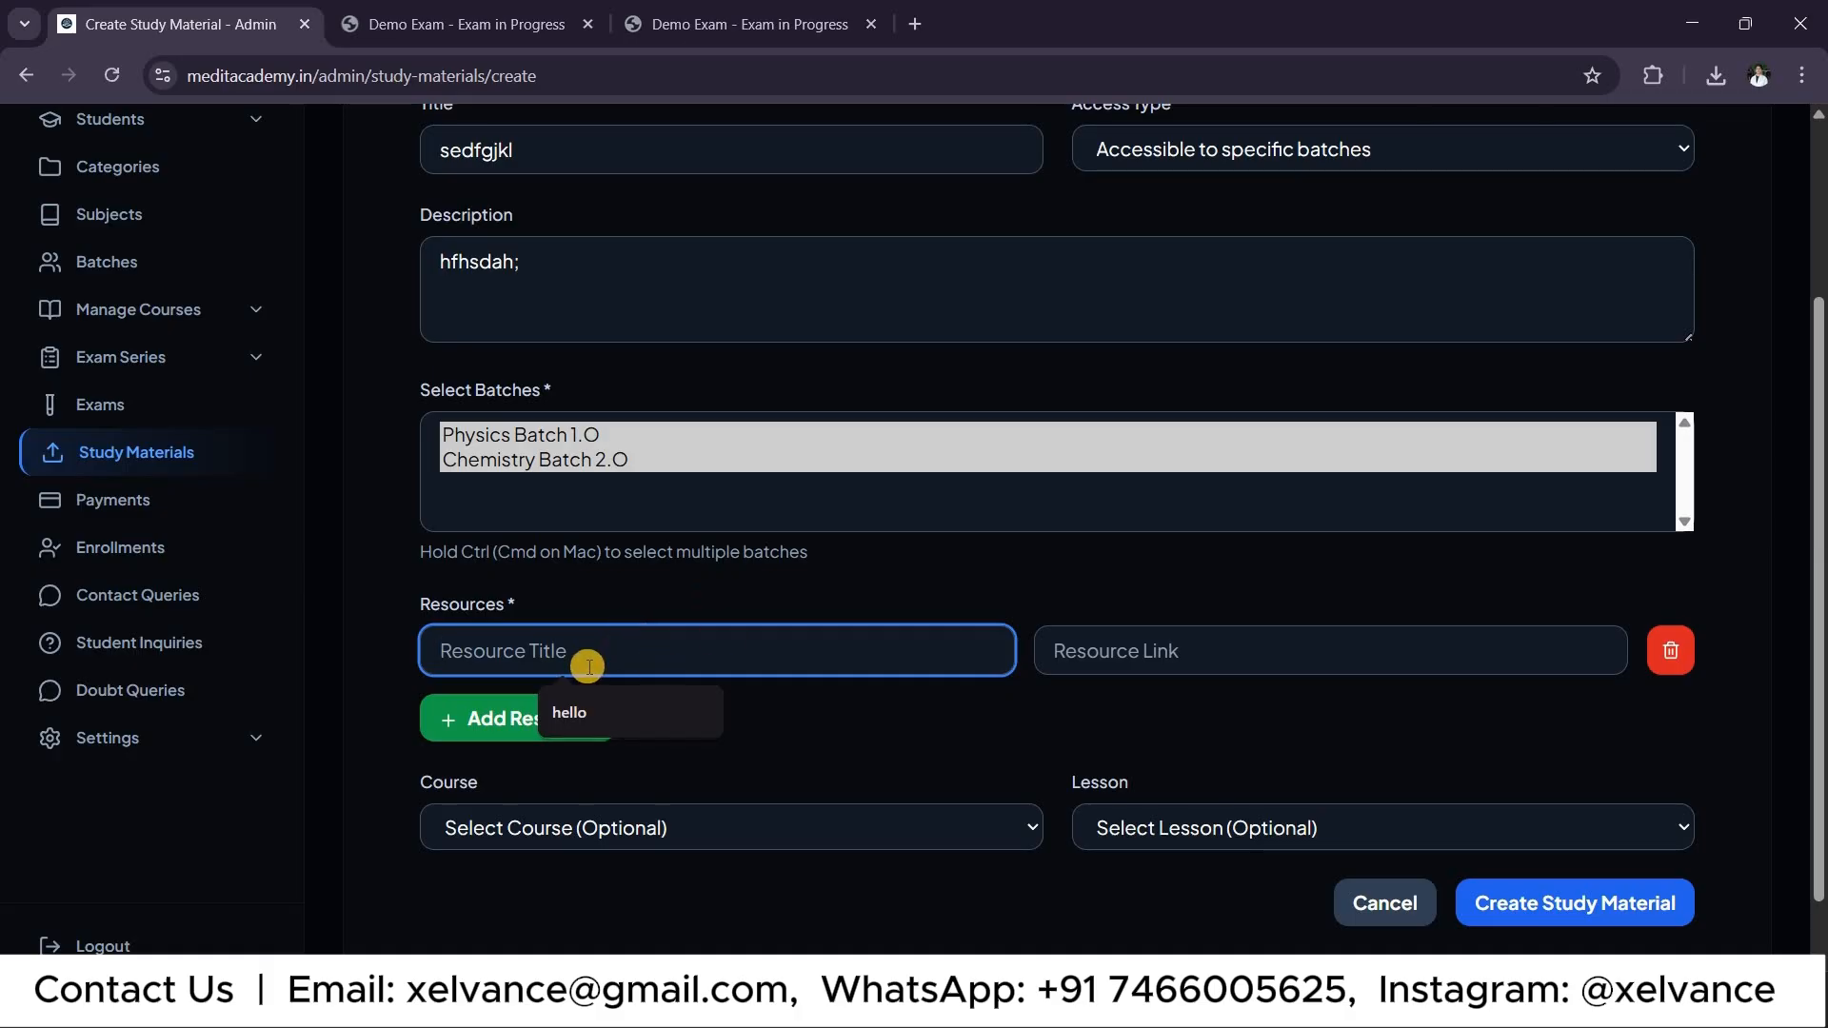
{"action": "left_click", "coordinate": [541, 650]}
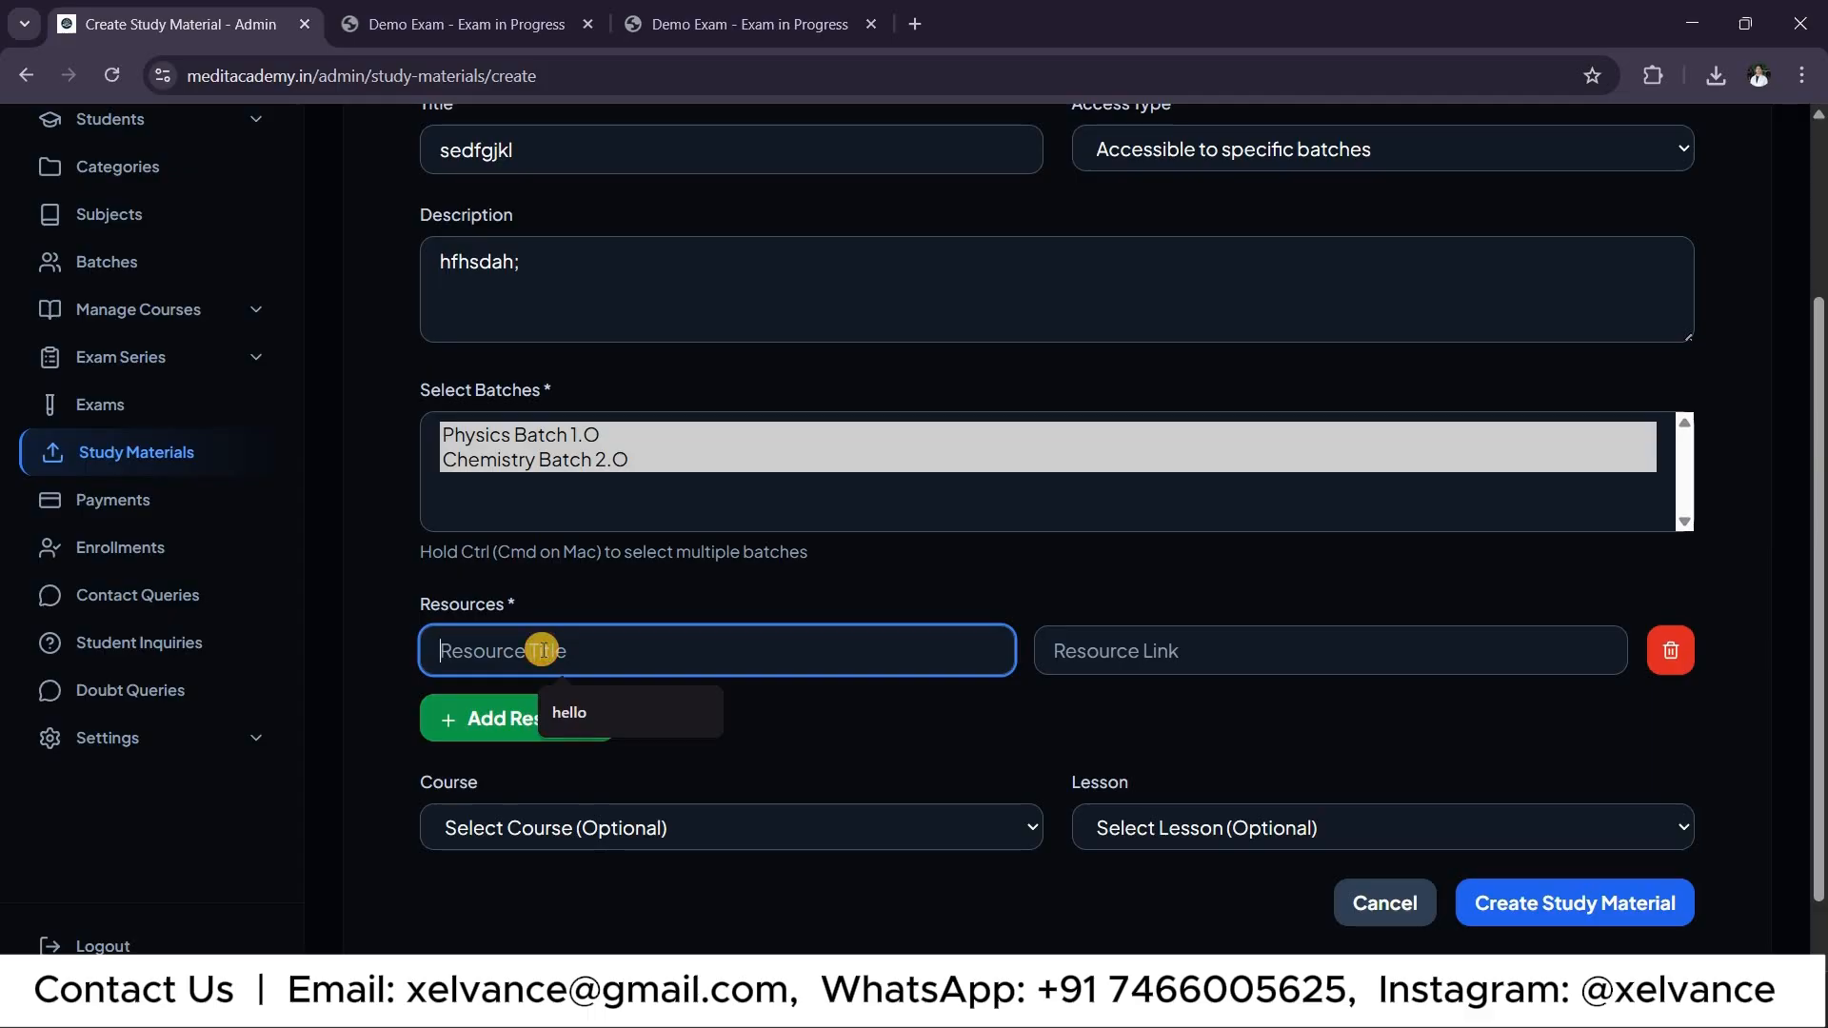
{"action": "type", "text": "notss"}
{"action": "key", "text": "Tab"}
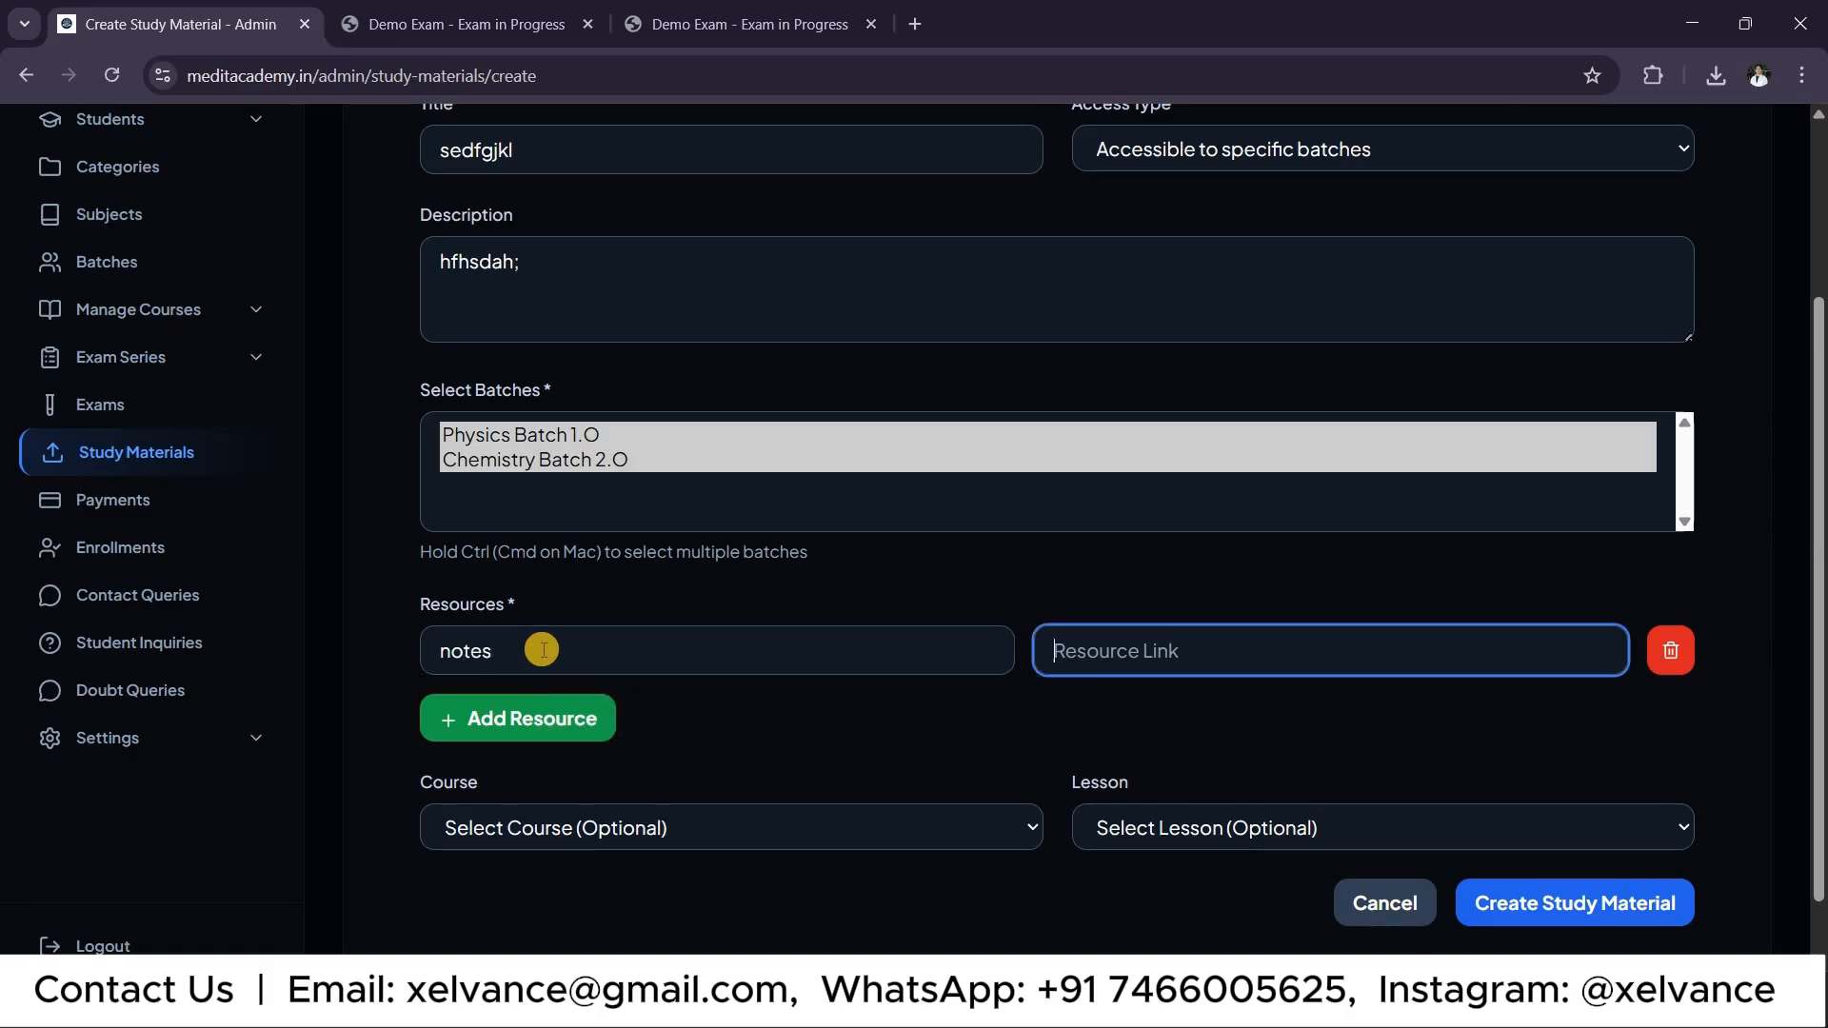
{"action": "left_click", "coordinate": [1055, 650]}
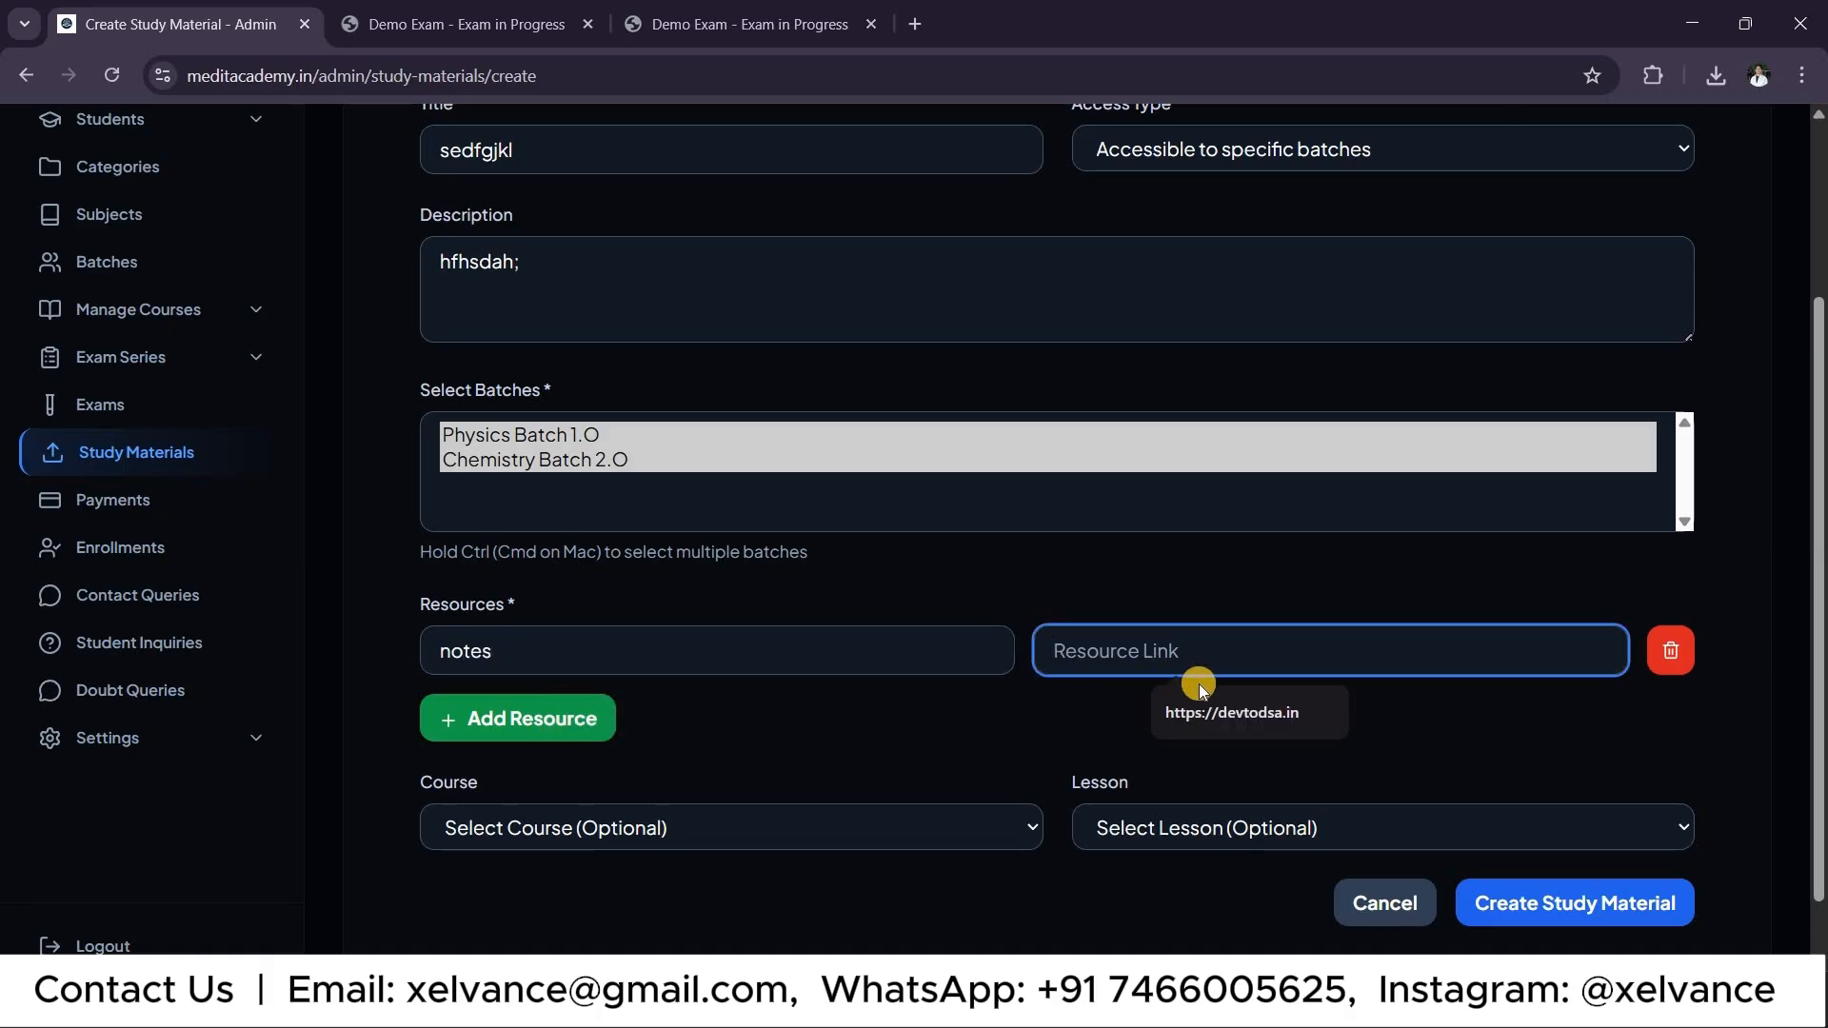
{"action": "left_click", "coordinate": [1224, 714]}
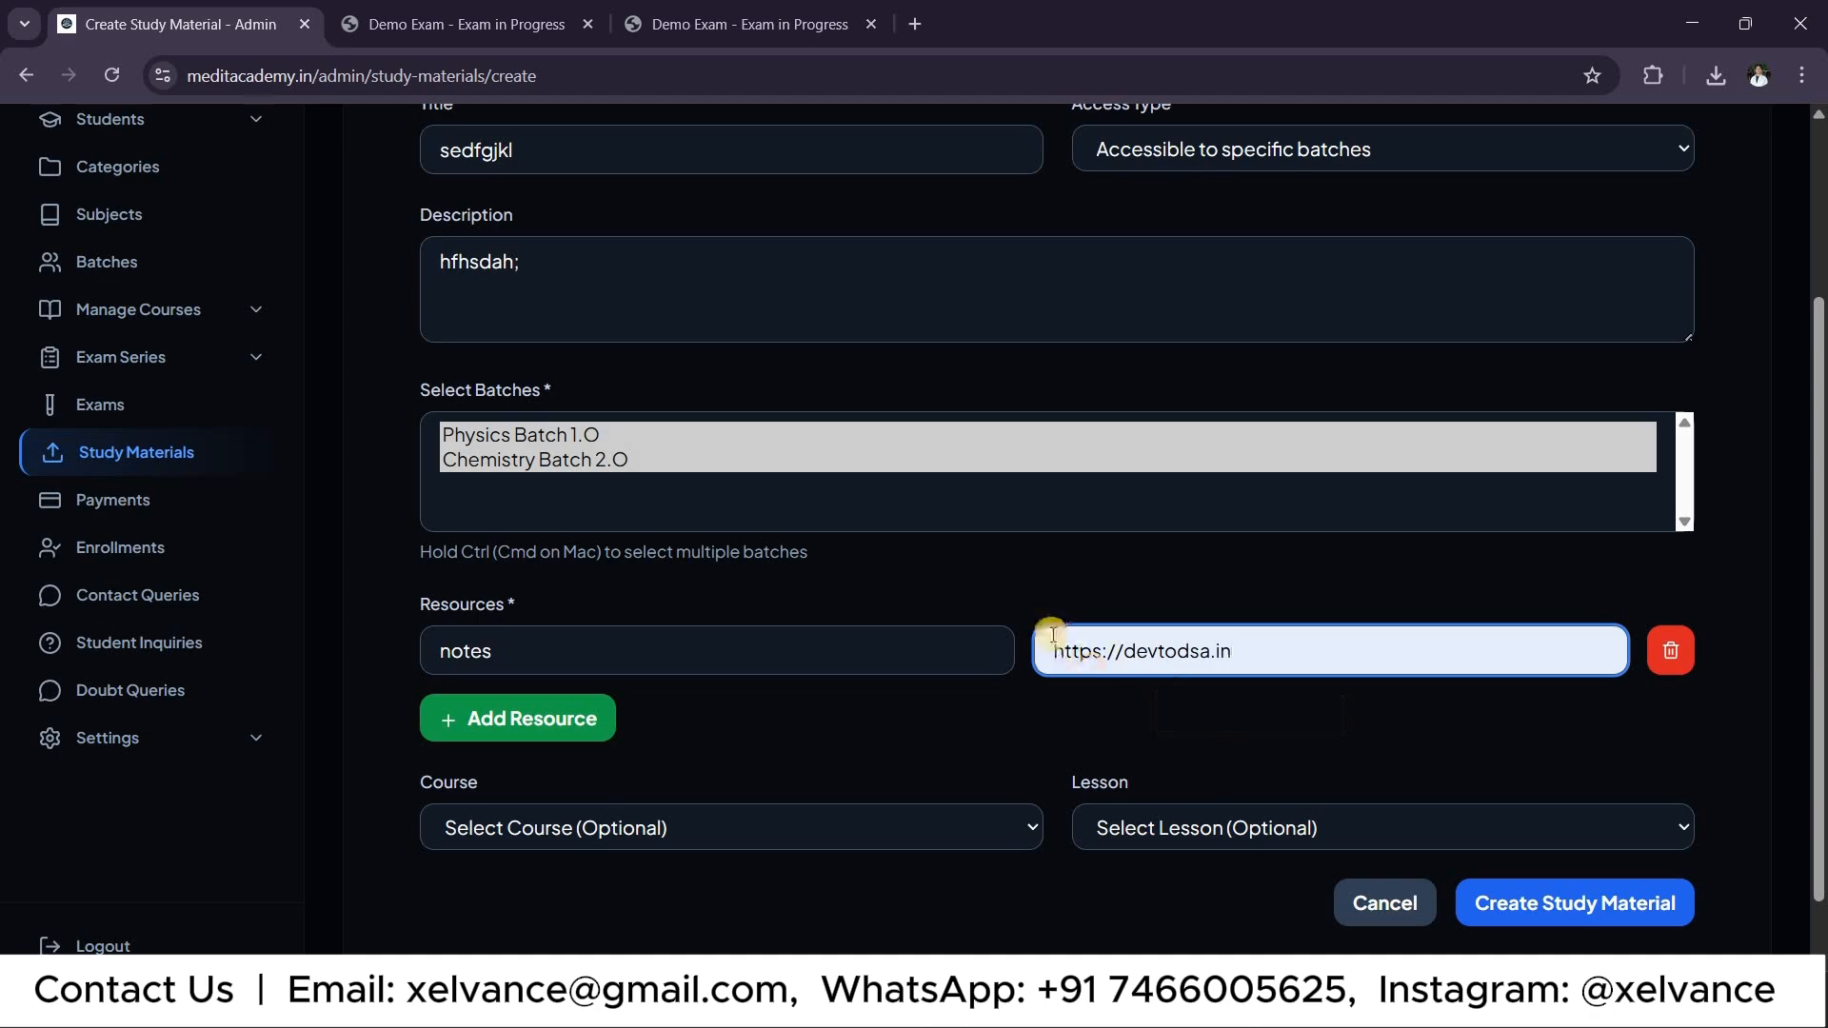
{"action": "key", "text": "ctrl+a"}
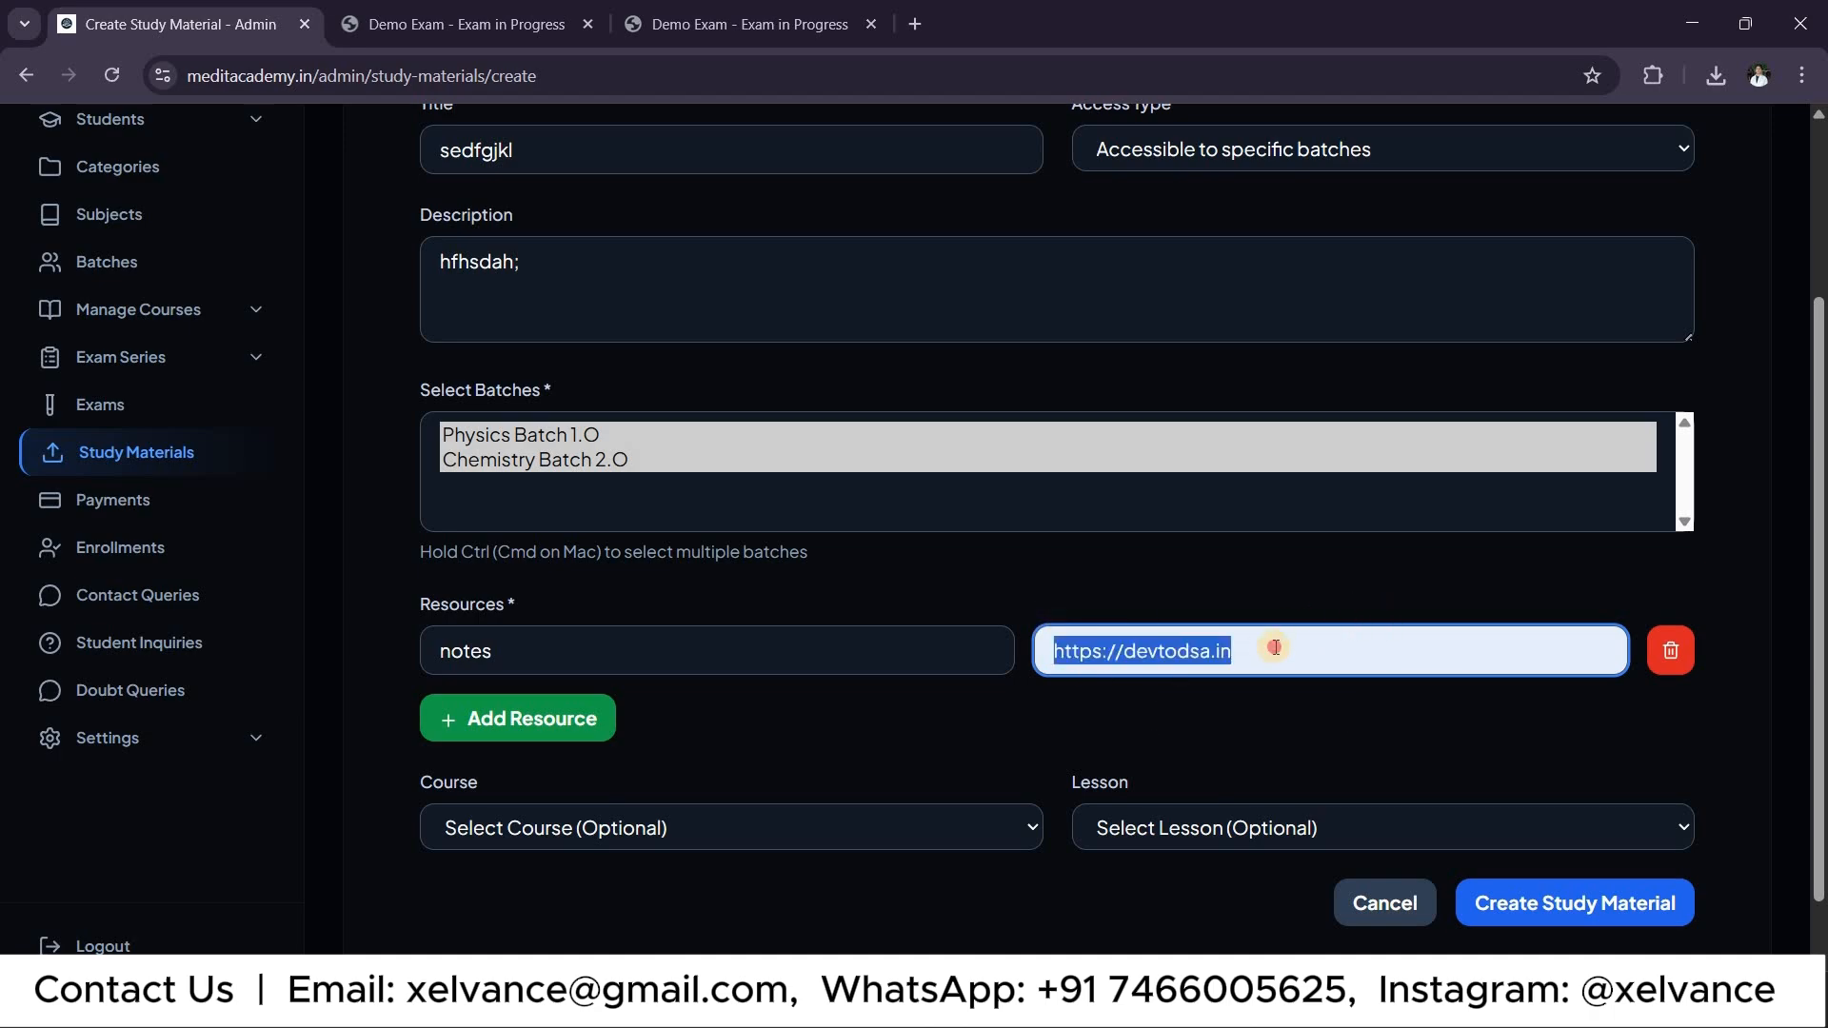
{"action": "left_click_drag", "start_coordinate": [1274, 647], "coordinate": [1044, 670]}
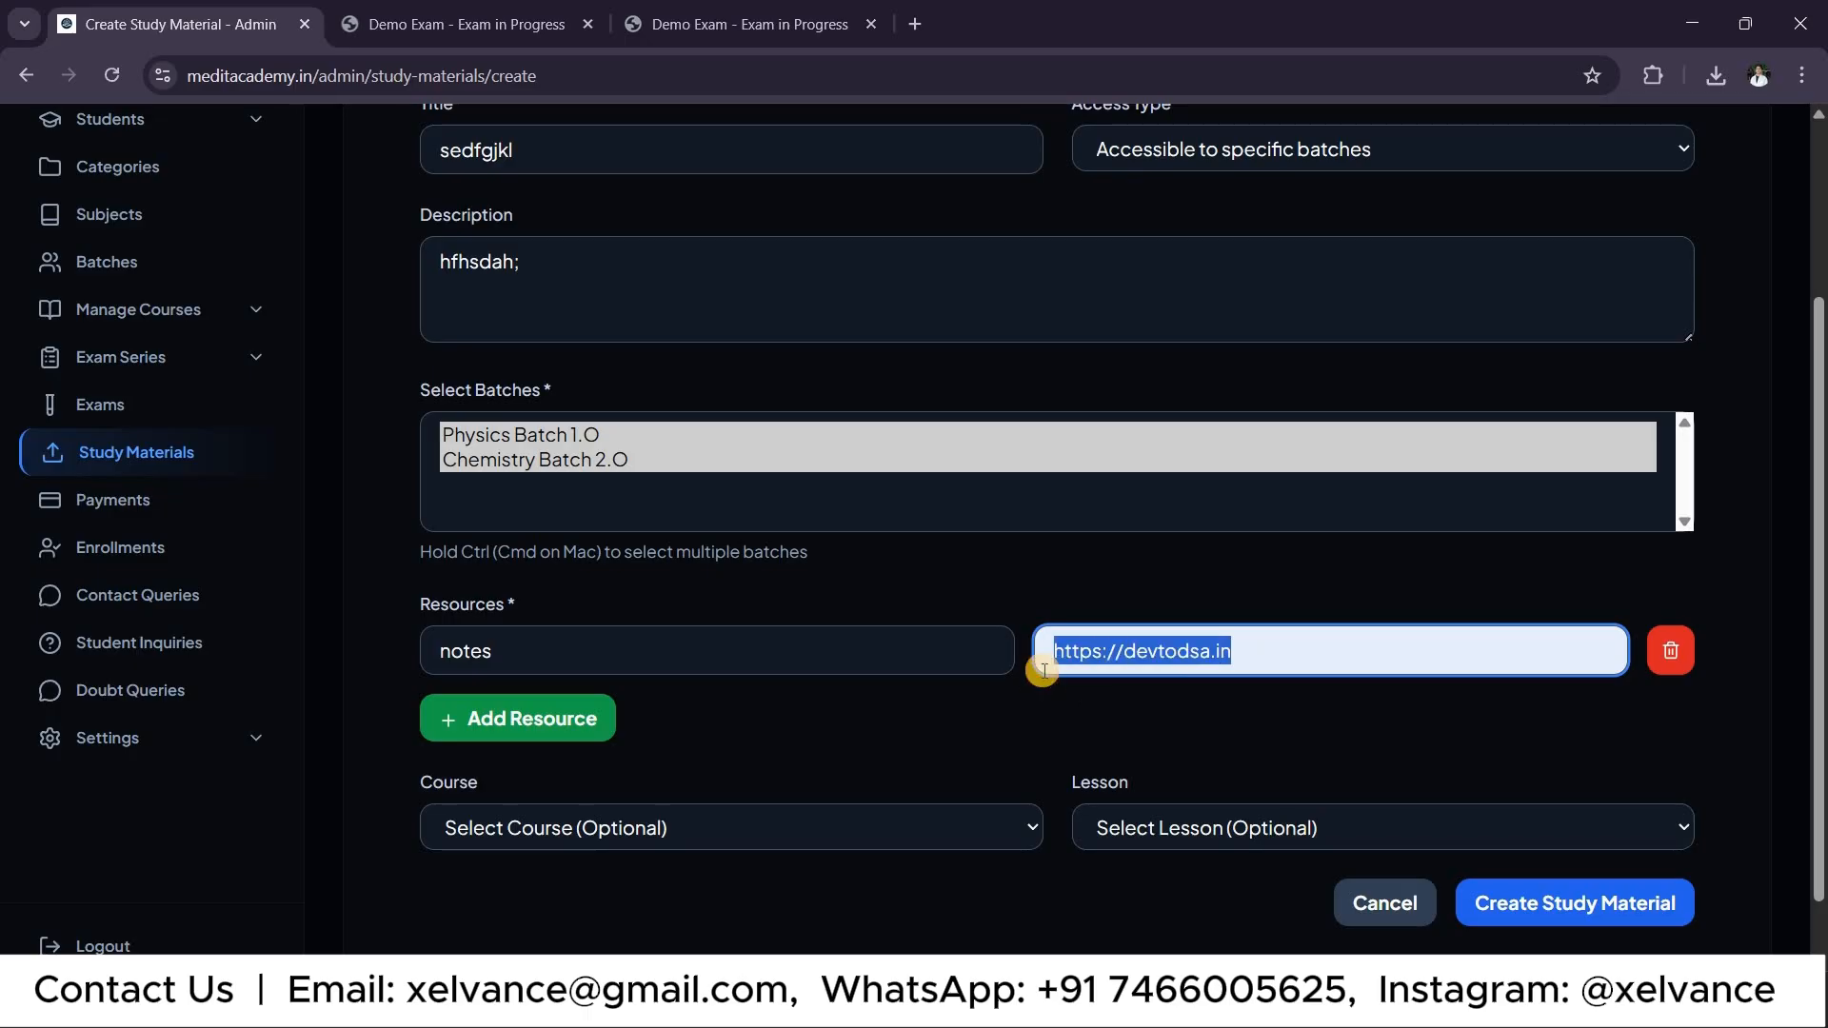
{"action": "left_click", "coordinate": [1305, 621]}
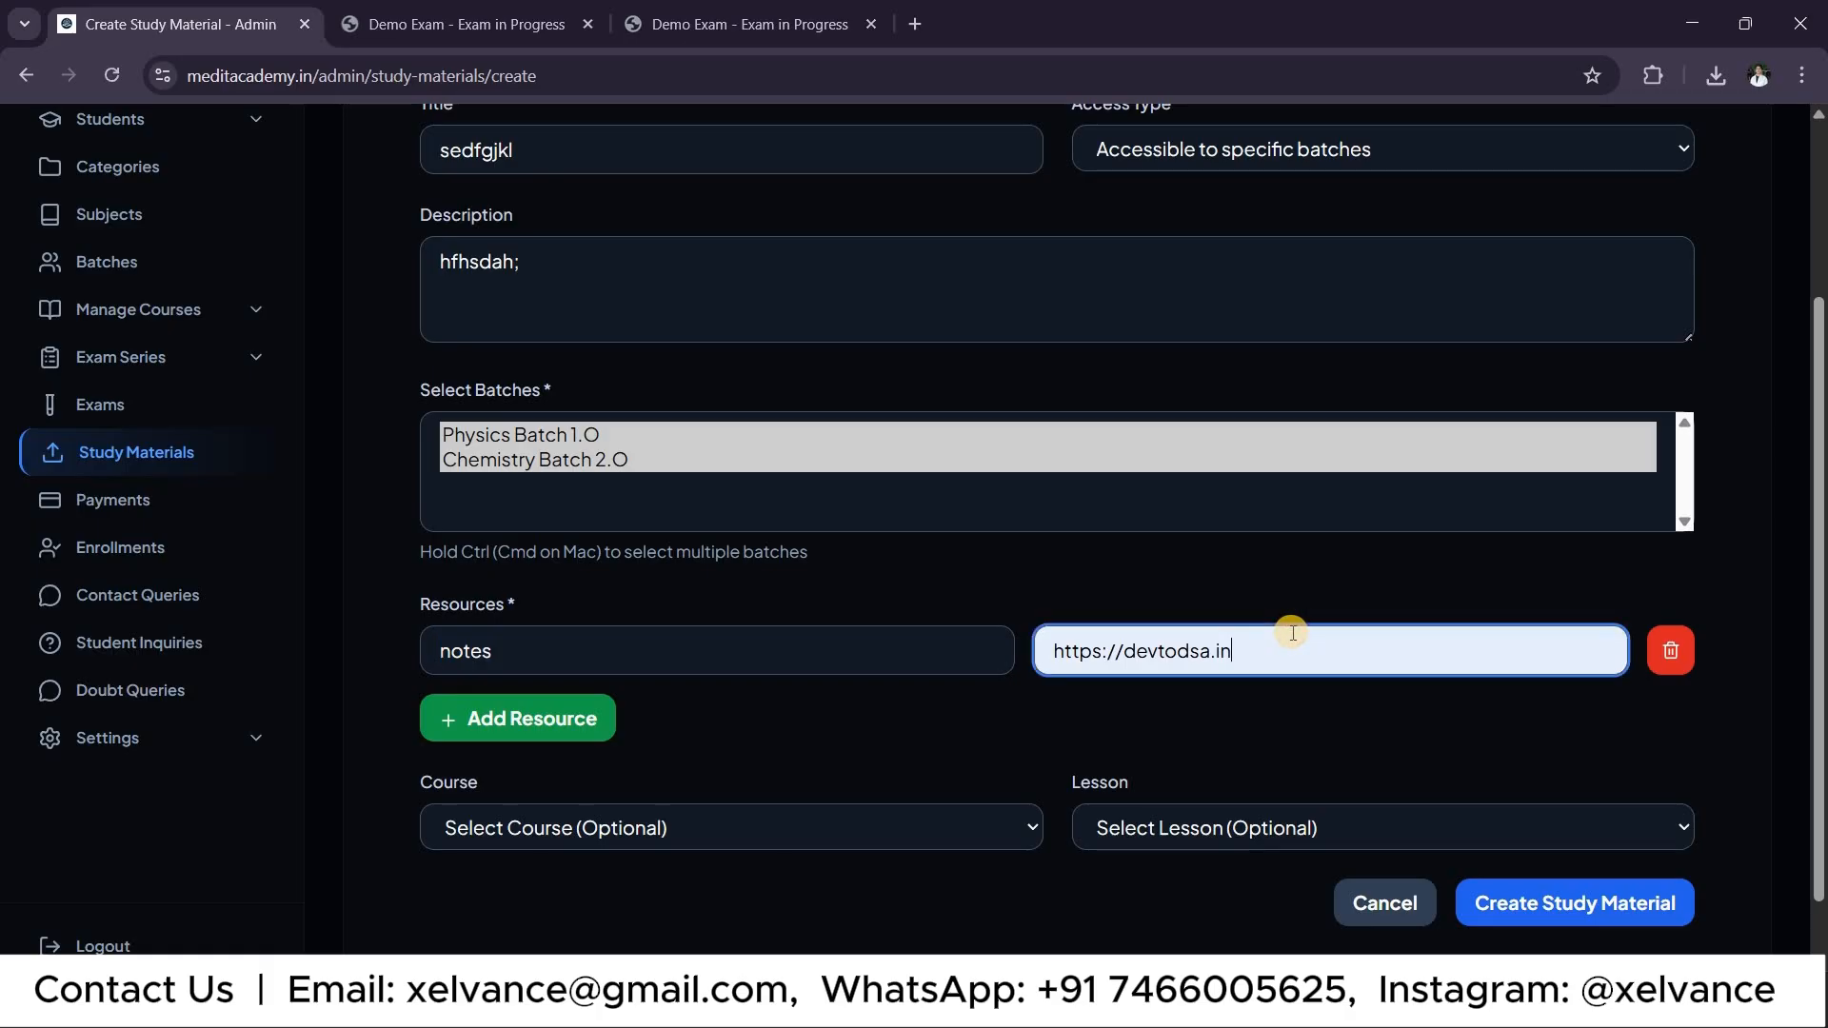
{"action": "left_click_drag", "start_coordinate": [1247, 641], "coordinate": [1066, 638]}
{"action": "left_click", "coordinate": [1091, 645]}
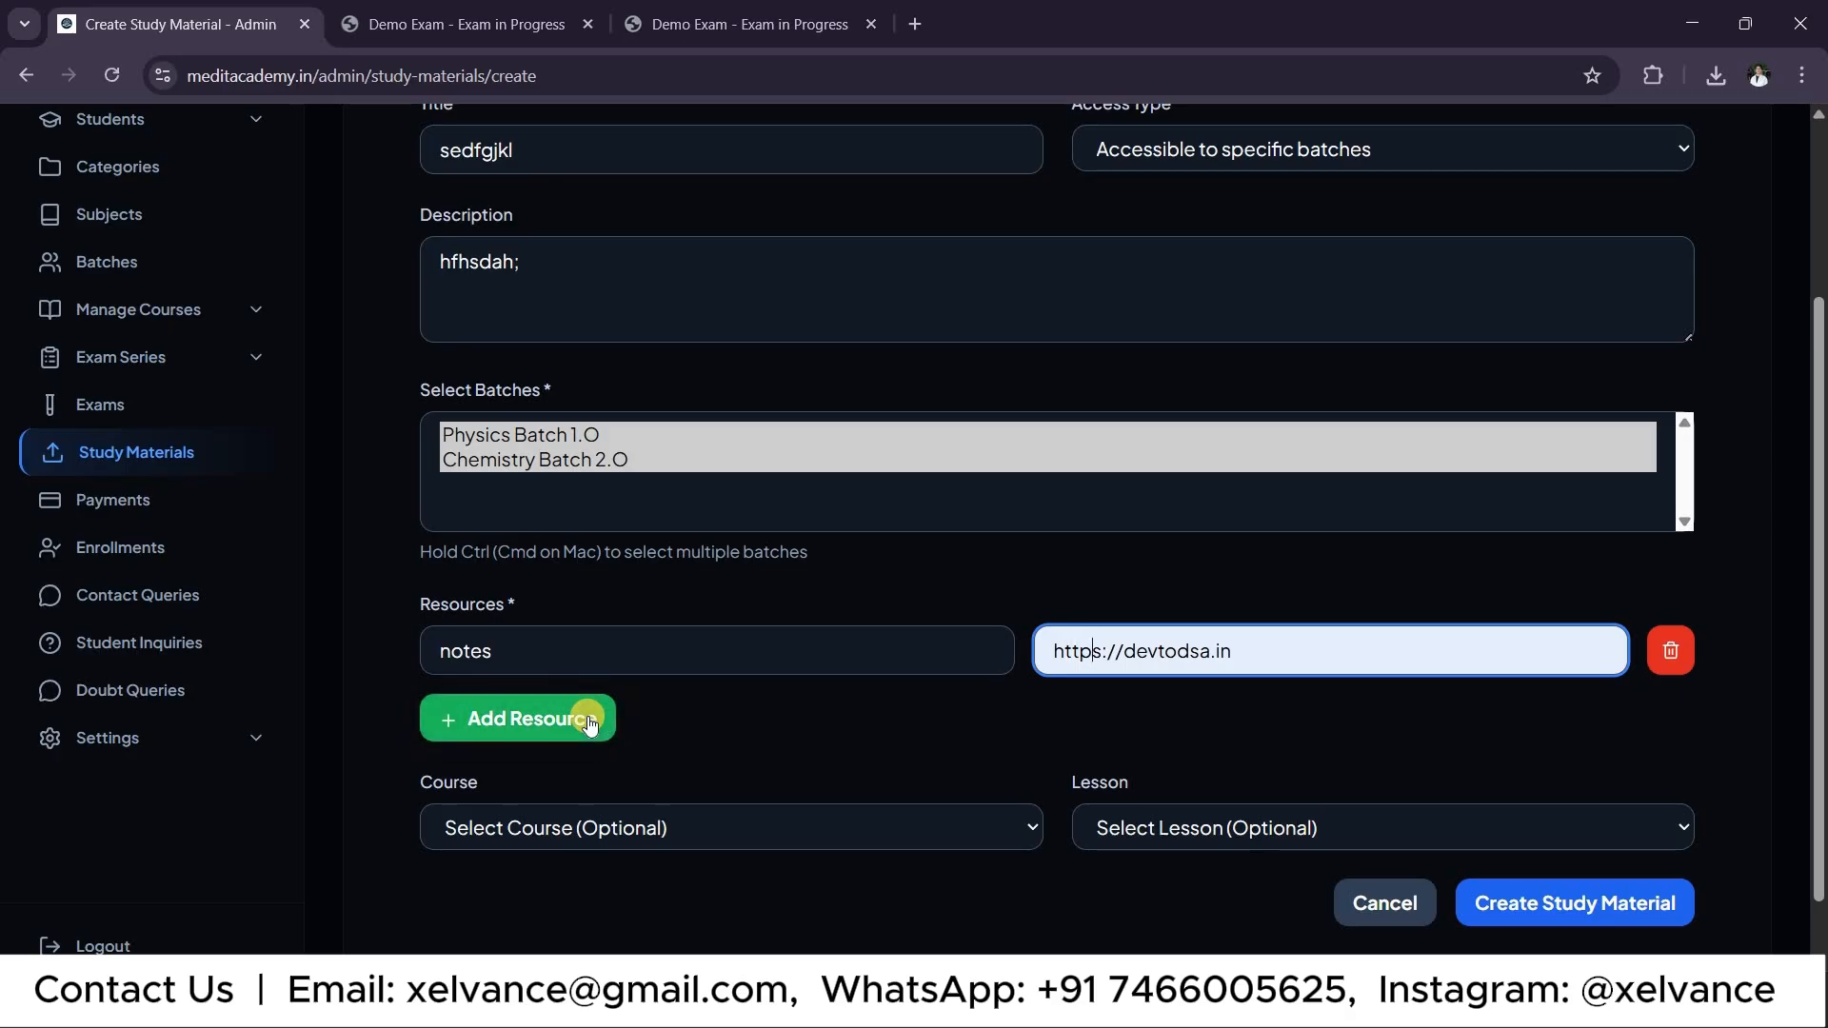
Add then remove an empty second resource entry, and save the study material.
{"action": "left_click", "coordinate": [589, 716]}
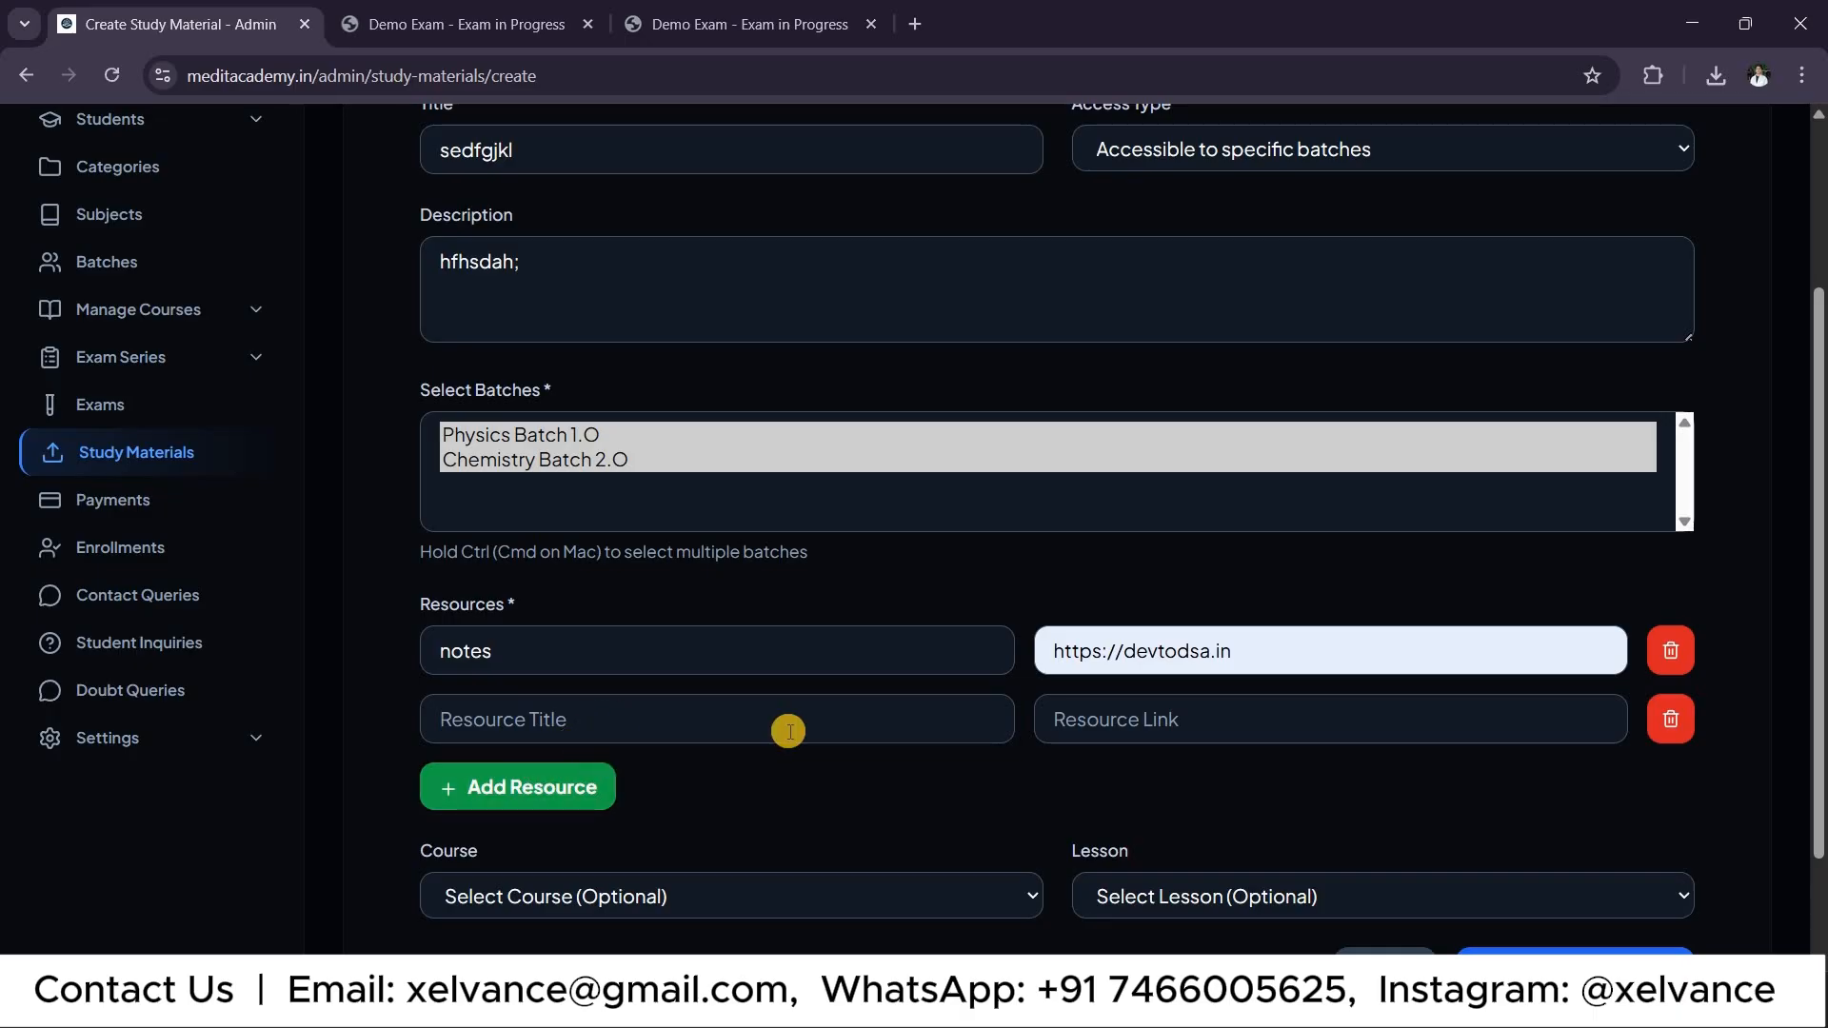
{"action": "scroll", "coordinate": [1557, 852], "scroll_direction": "down", "scroll_amount": 2}
{"action": "left_click", "coordinate": [1670, 581]}
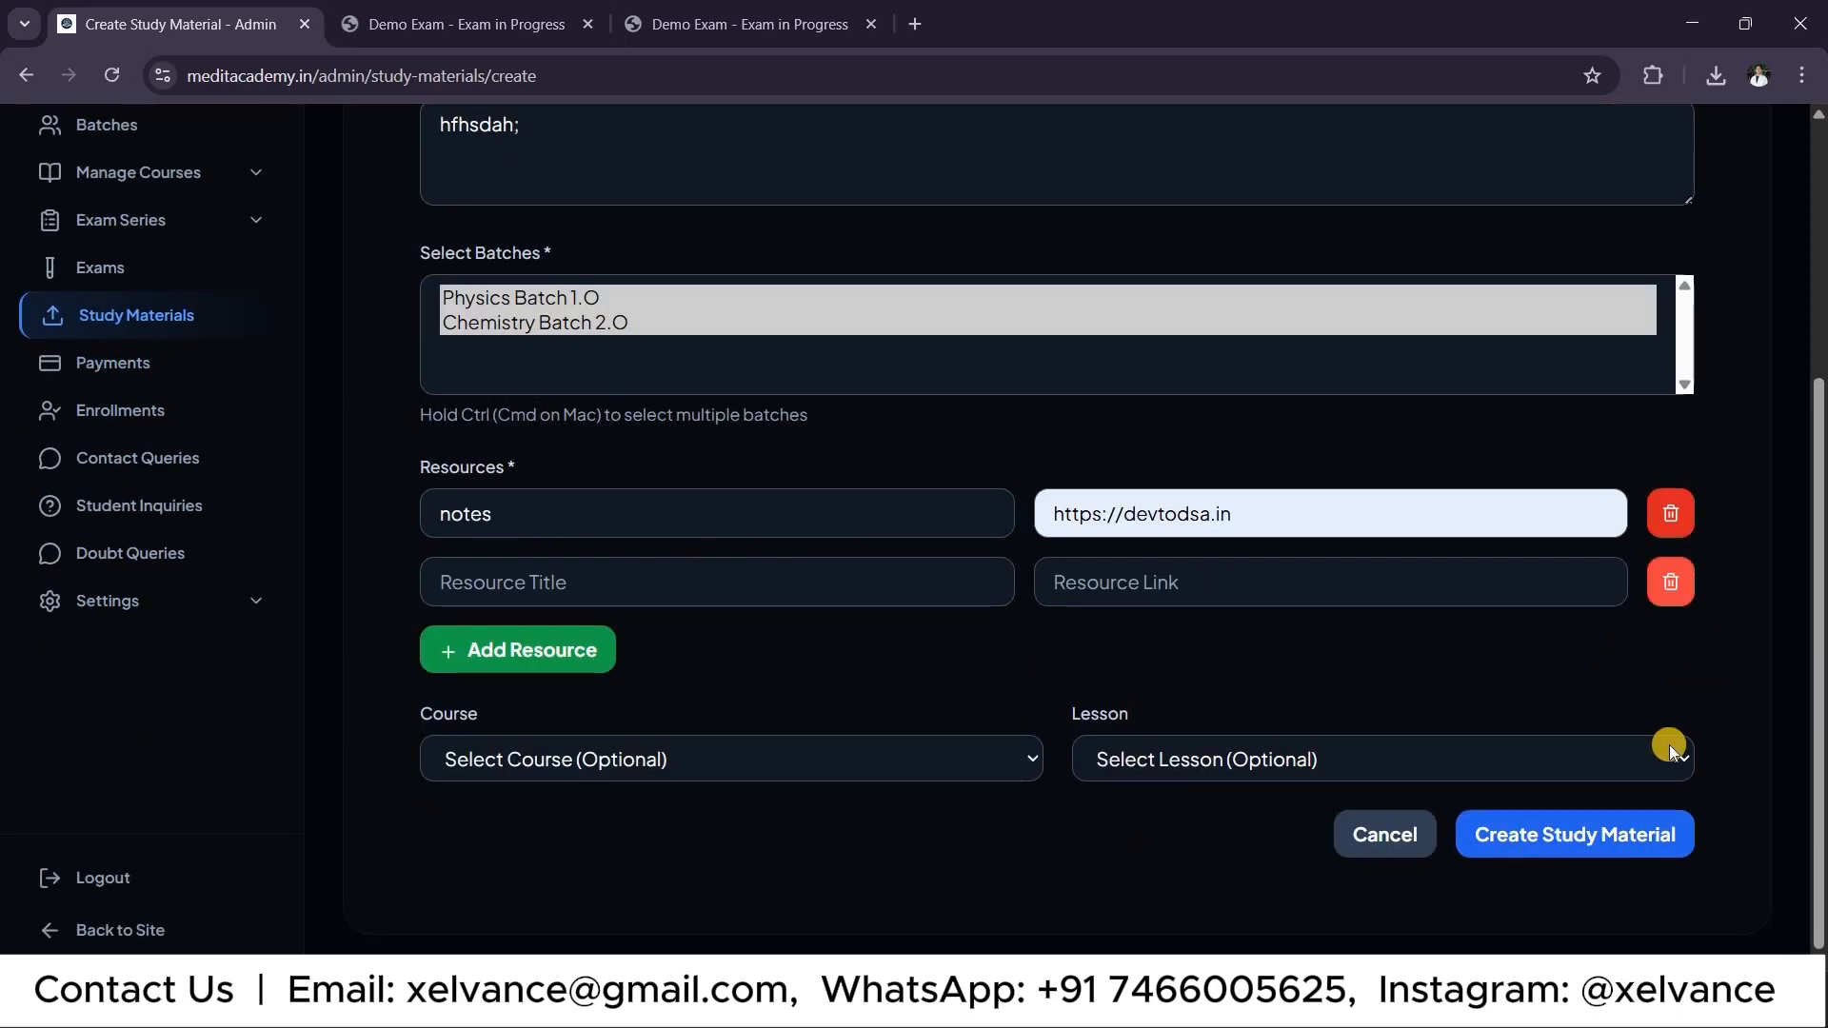
{"action": "left_click", "coordinate": [1614, 838]}
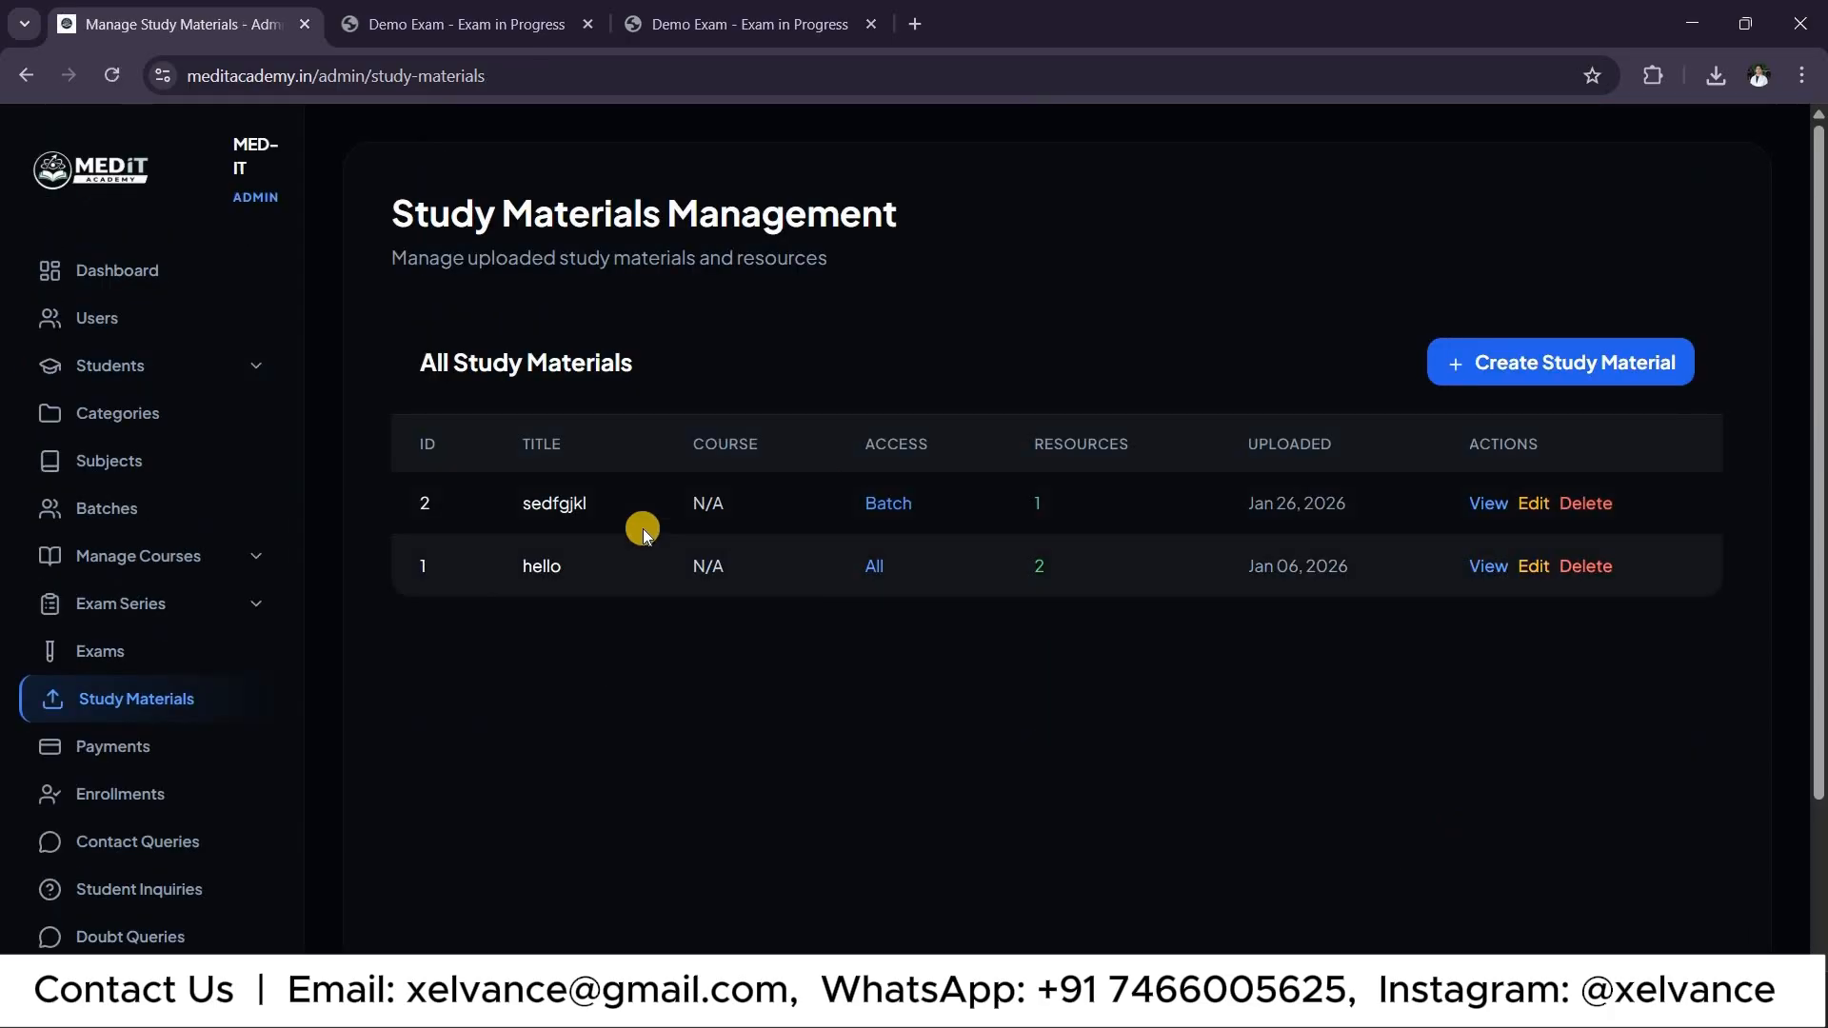
Delete the sedfgjkl study material.
{"action": "scroll", "coordinate": [1301, 496], "scroll_direction": "down", "scroll_amount": 1}
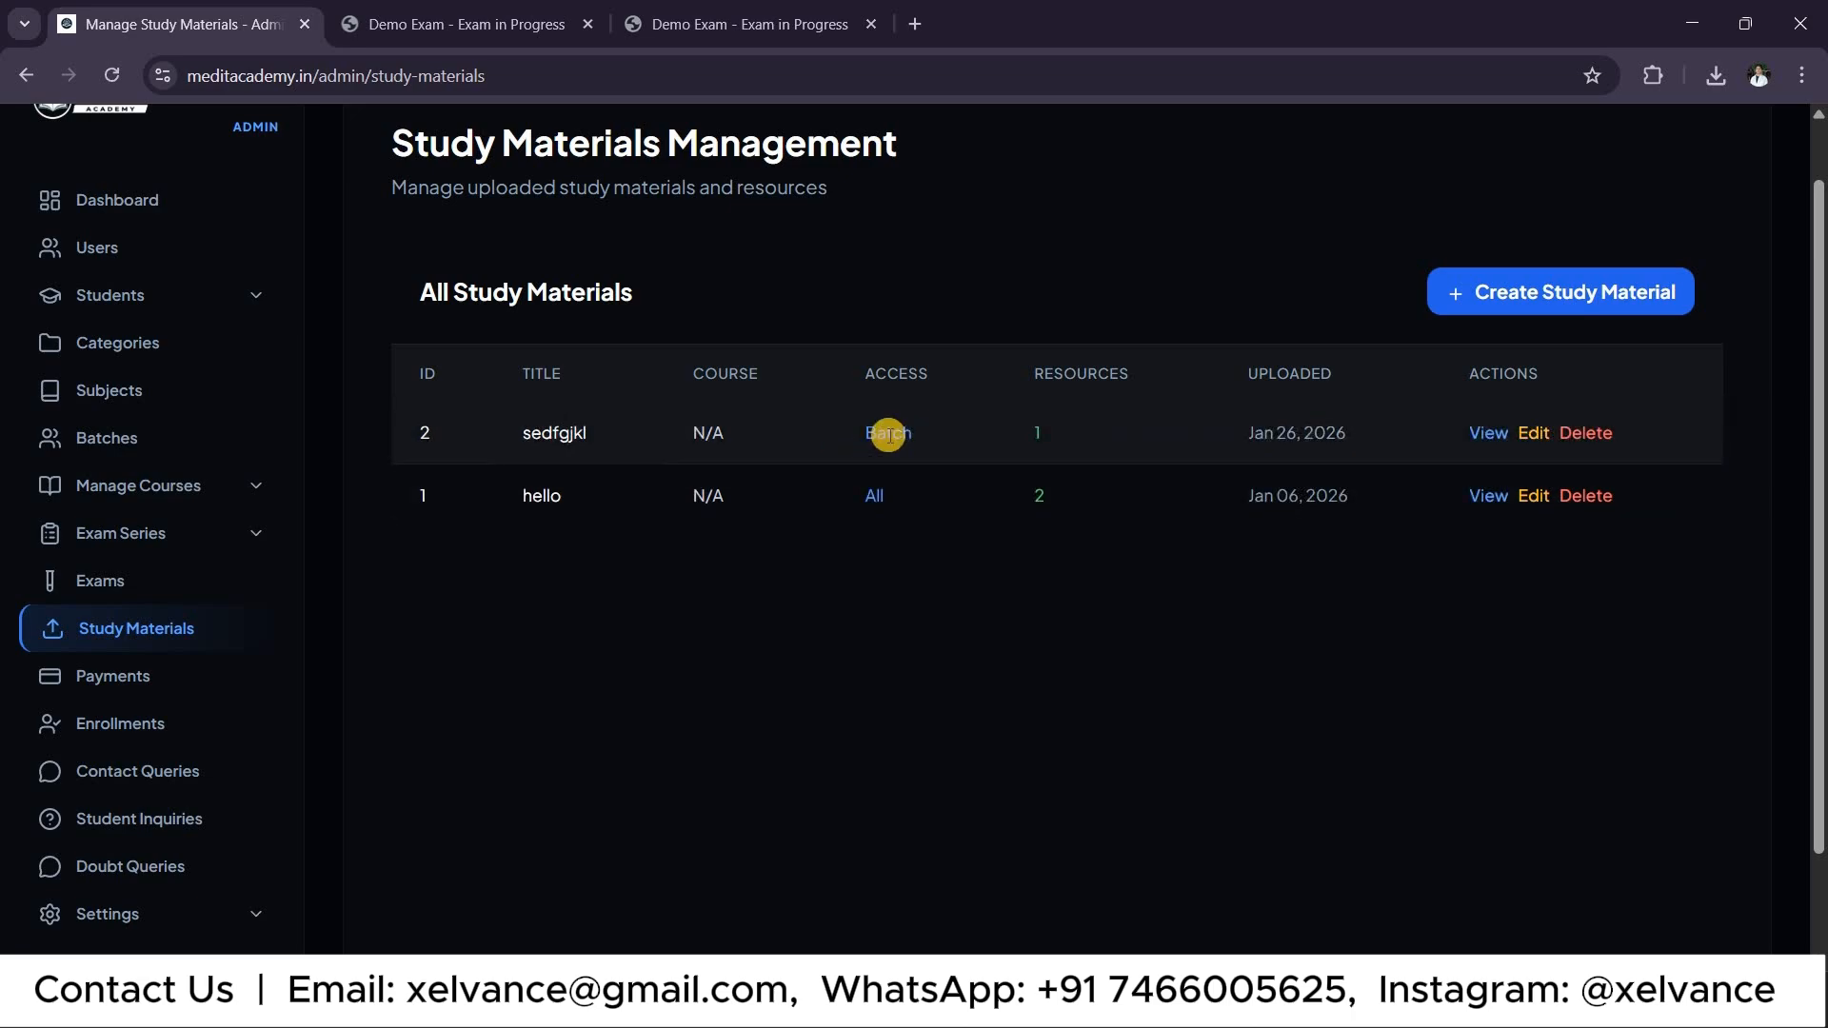
{"action": "left_click", "coordinate": [1581, 433]}
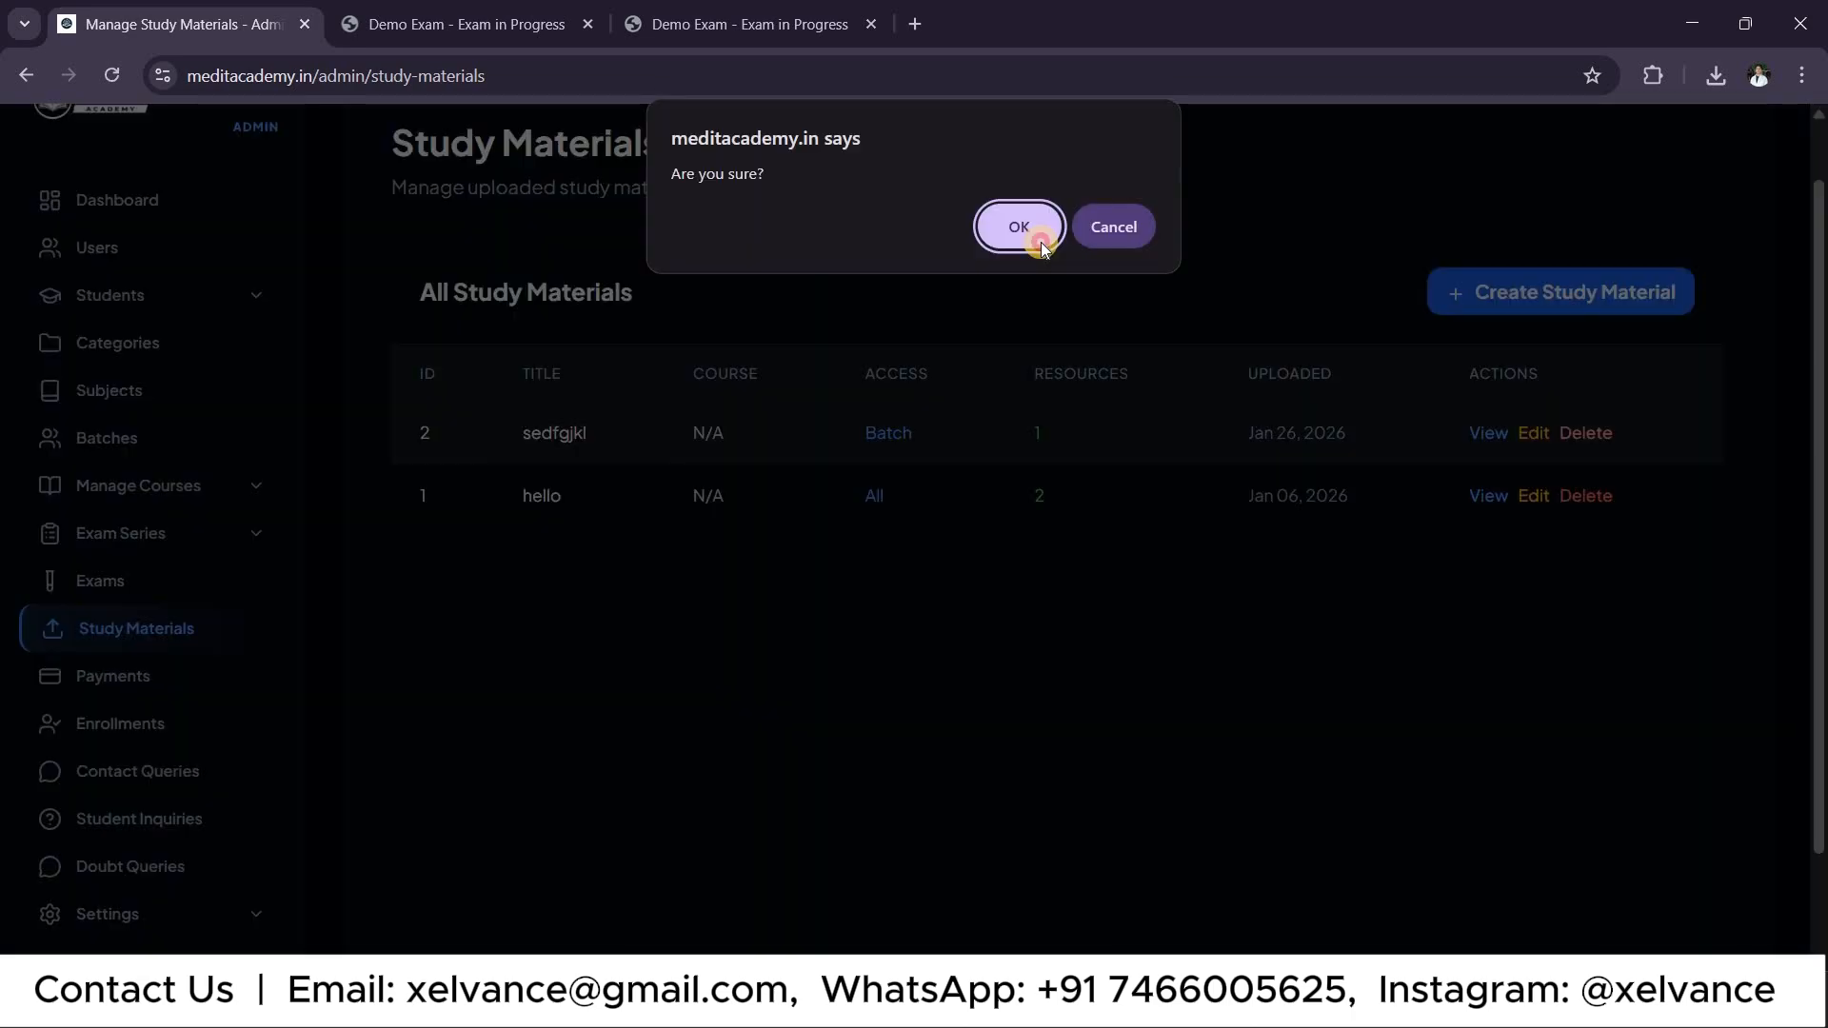
{"action": "left_click", "coordinate": [1019, 228]}
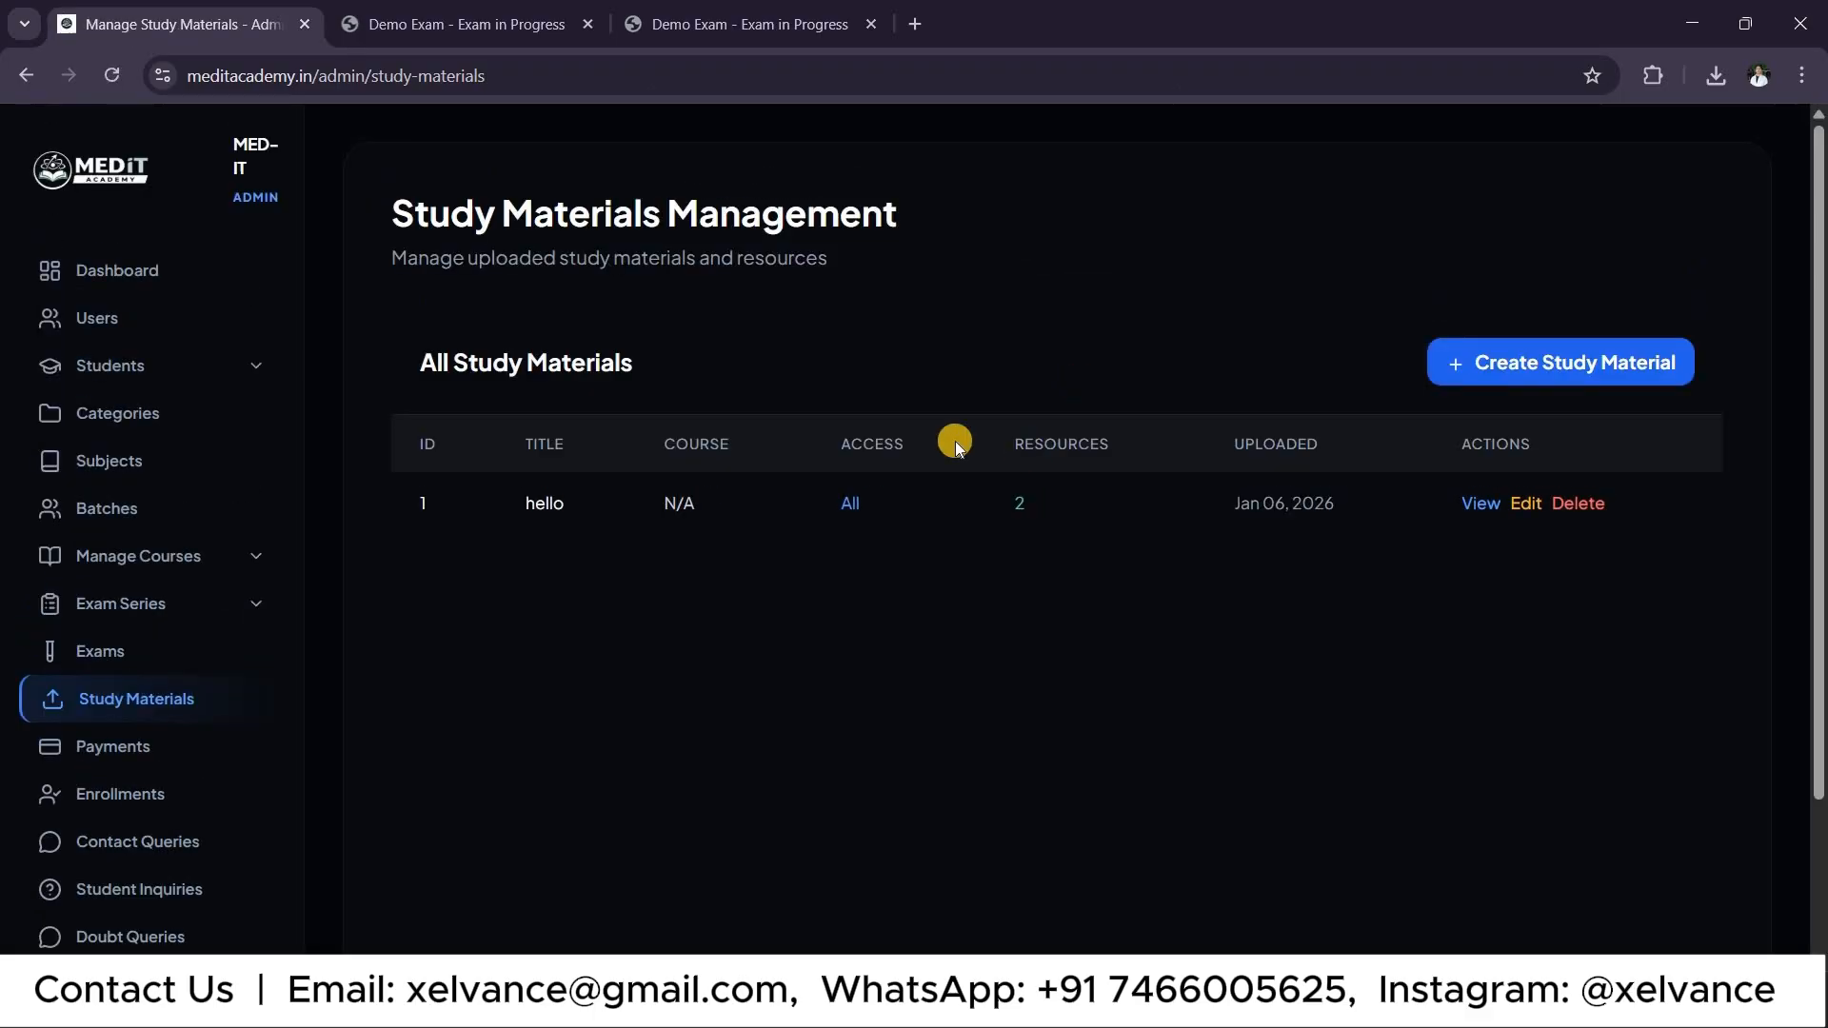
Delete the Demo Exam from the exams list.
{"action": "scroll", "coordinate": [533, 438], "scroll_direction": "down", "scroll_amount": 2}
{"action": "scroll", "coordinate": [183, 566], "scroll_direction": "up", "scroll_amount": 1}
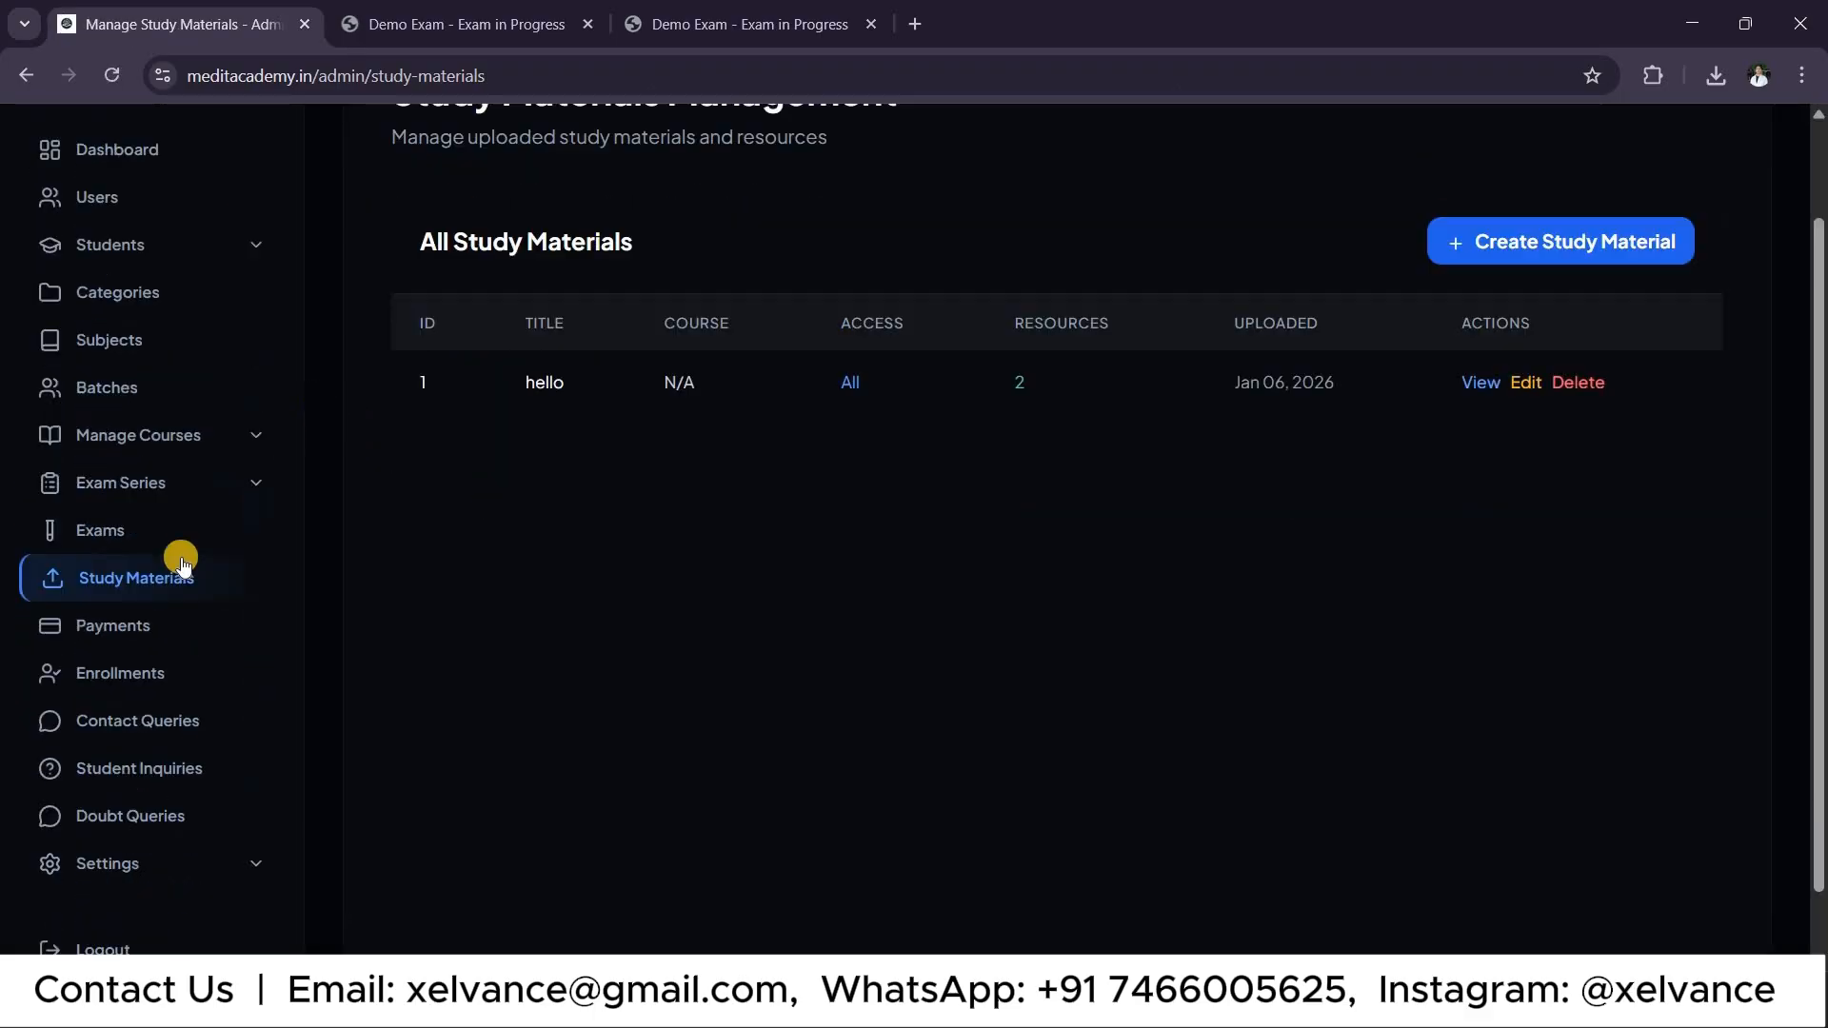
{"action": "scroll", "coordinate": [182, 565], "scroll_direction": "up", "scroll_amount": 2}
{"action": "left_click", "coordinate": [189, 636]}
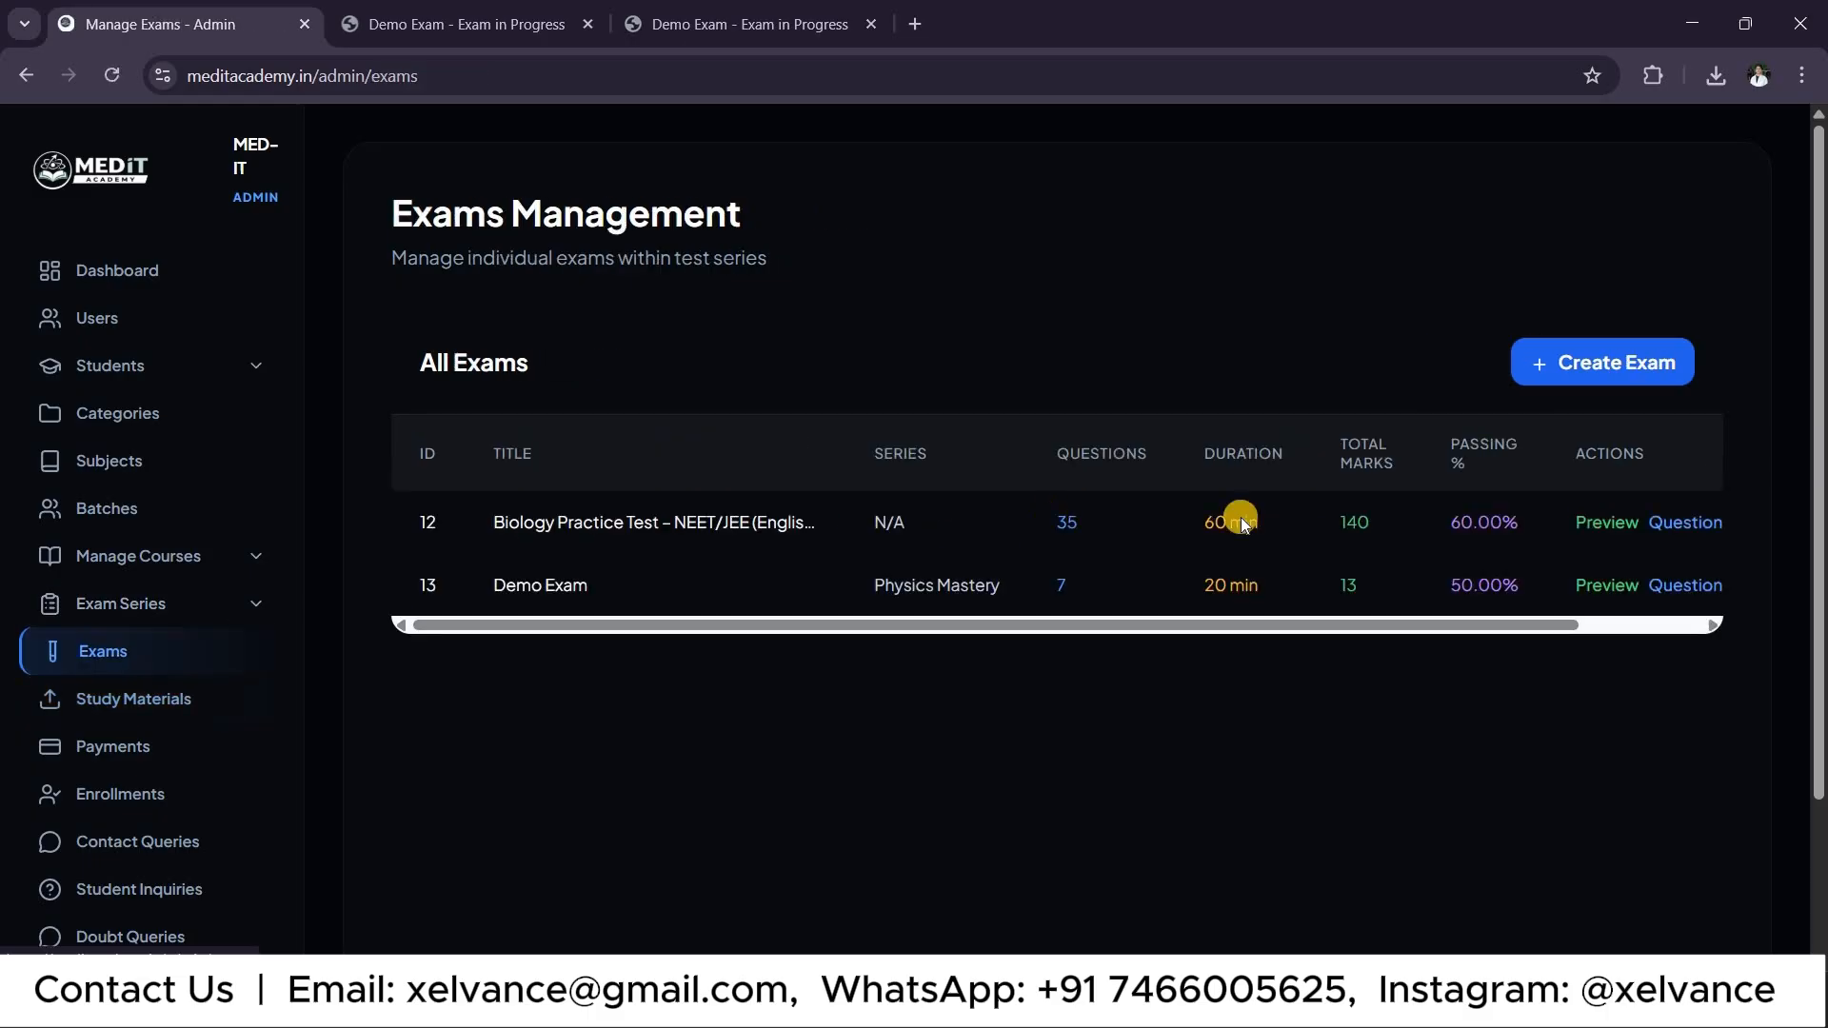
{"action": "scroll", "coordinate": [1685, 586], "scroll_direction": "right", "scroll_amount": 2}
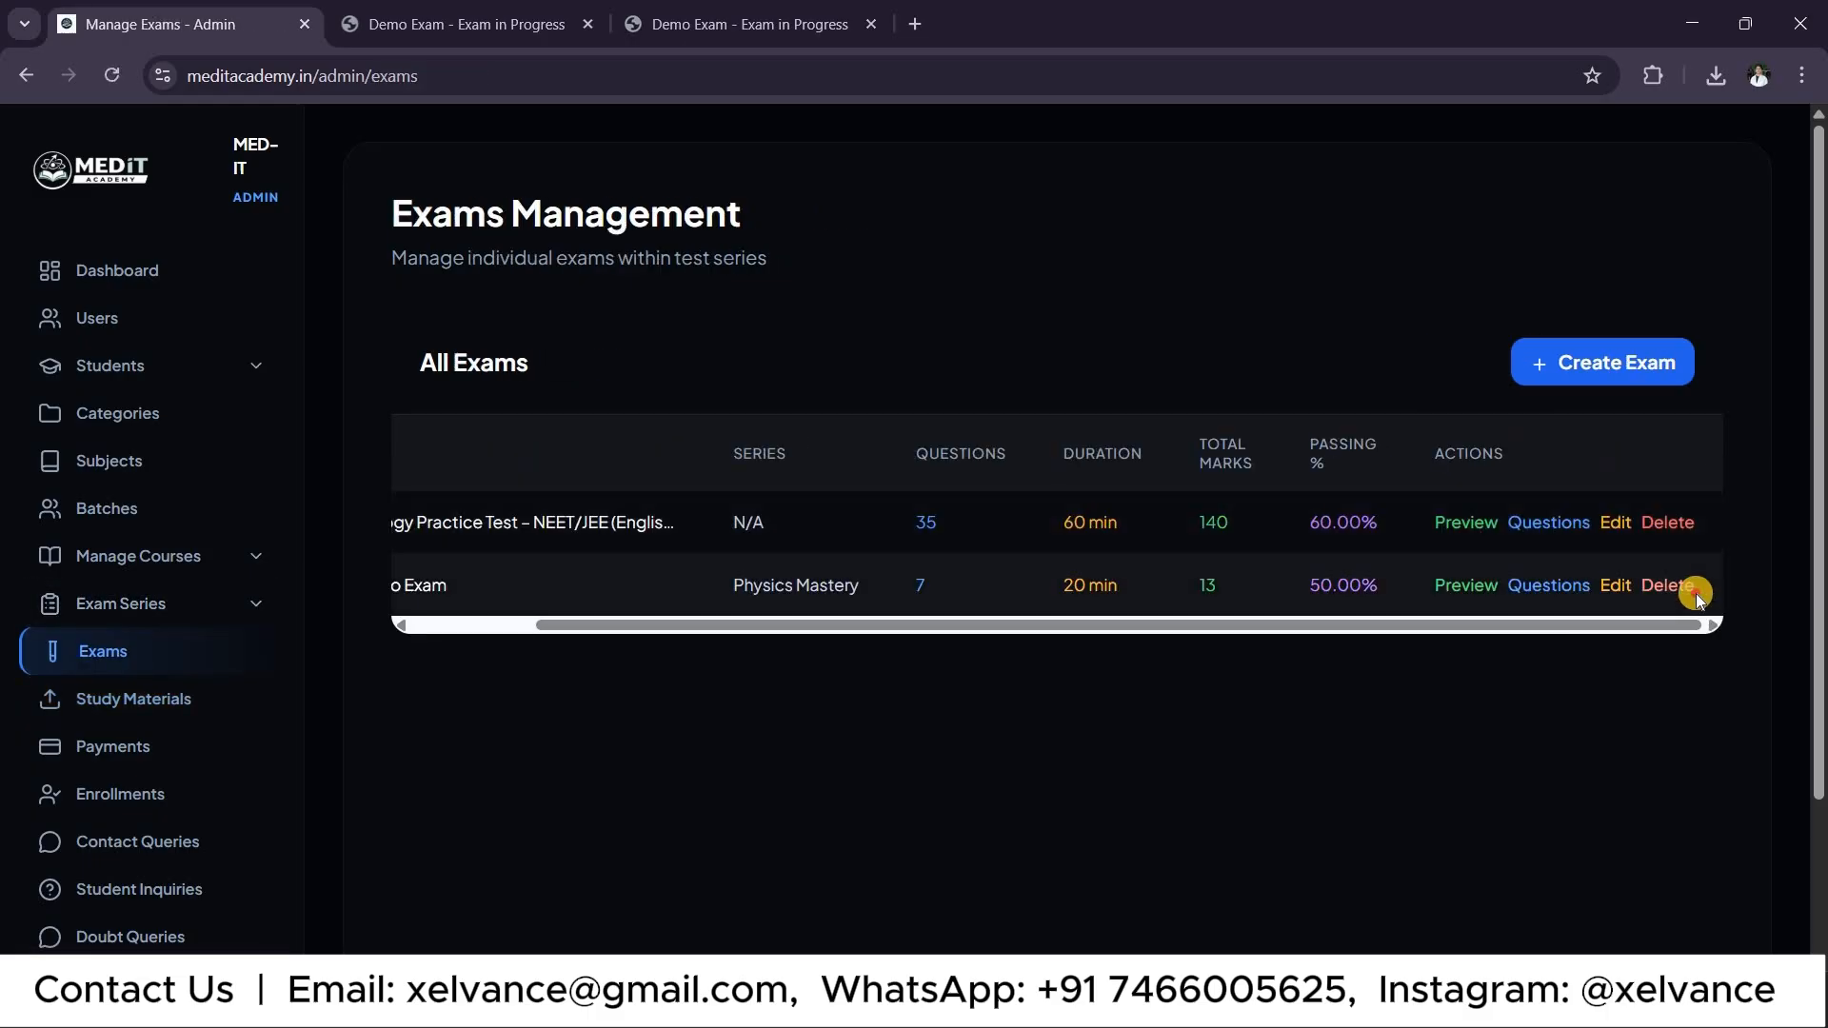
{"action": "left_click", "coordinate": [1690, 591]}
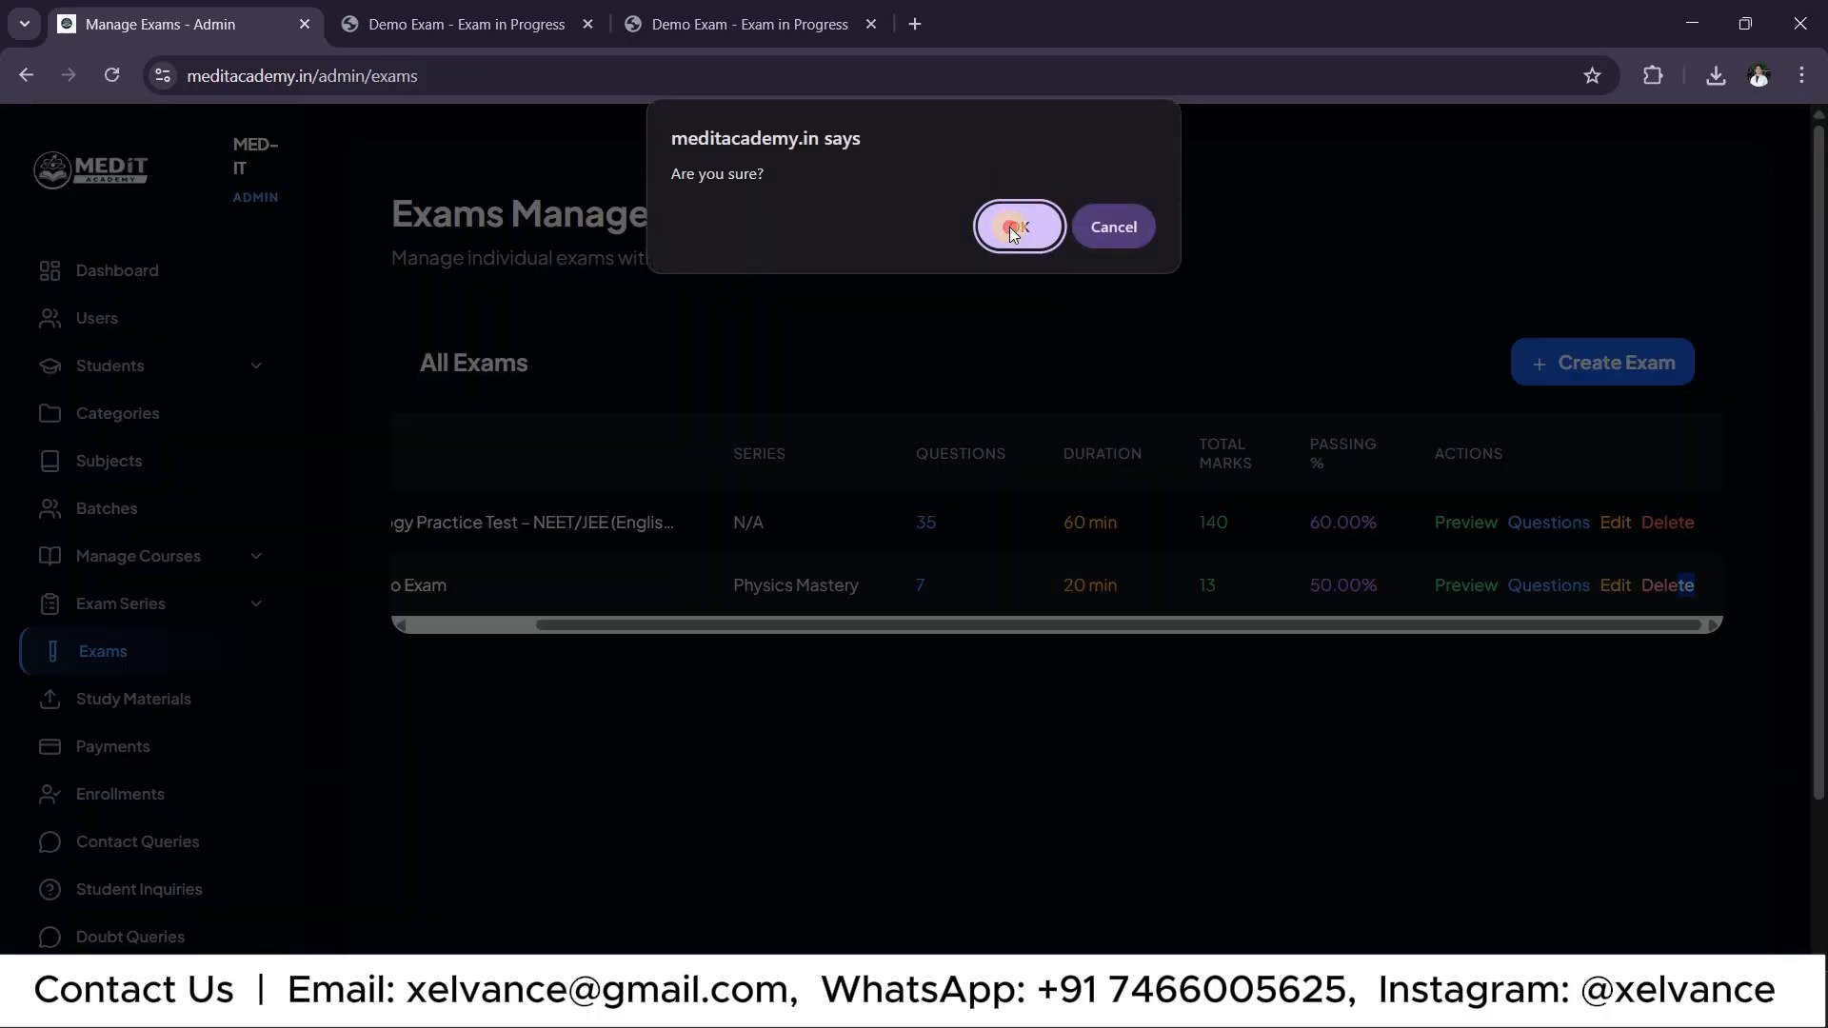
{"action": "left_click", "coordinate": [1014, 228]}
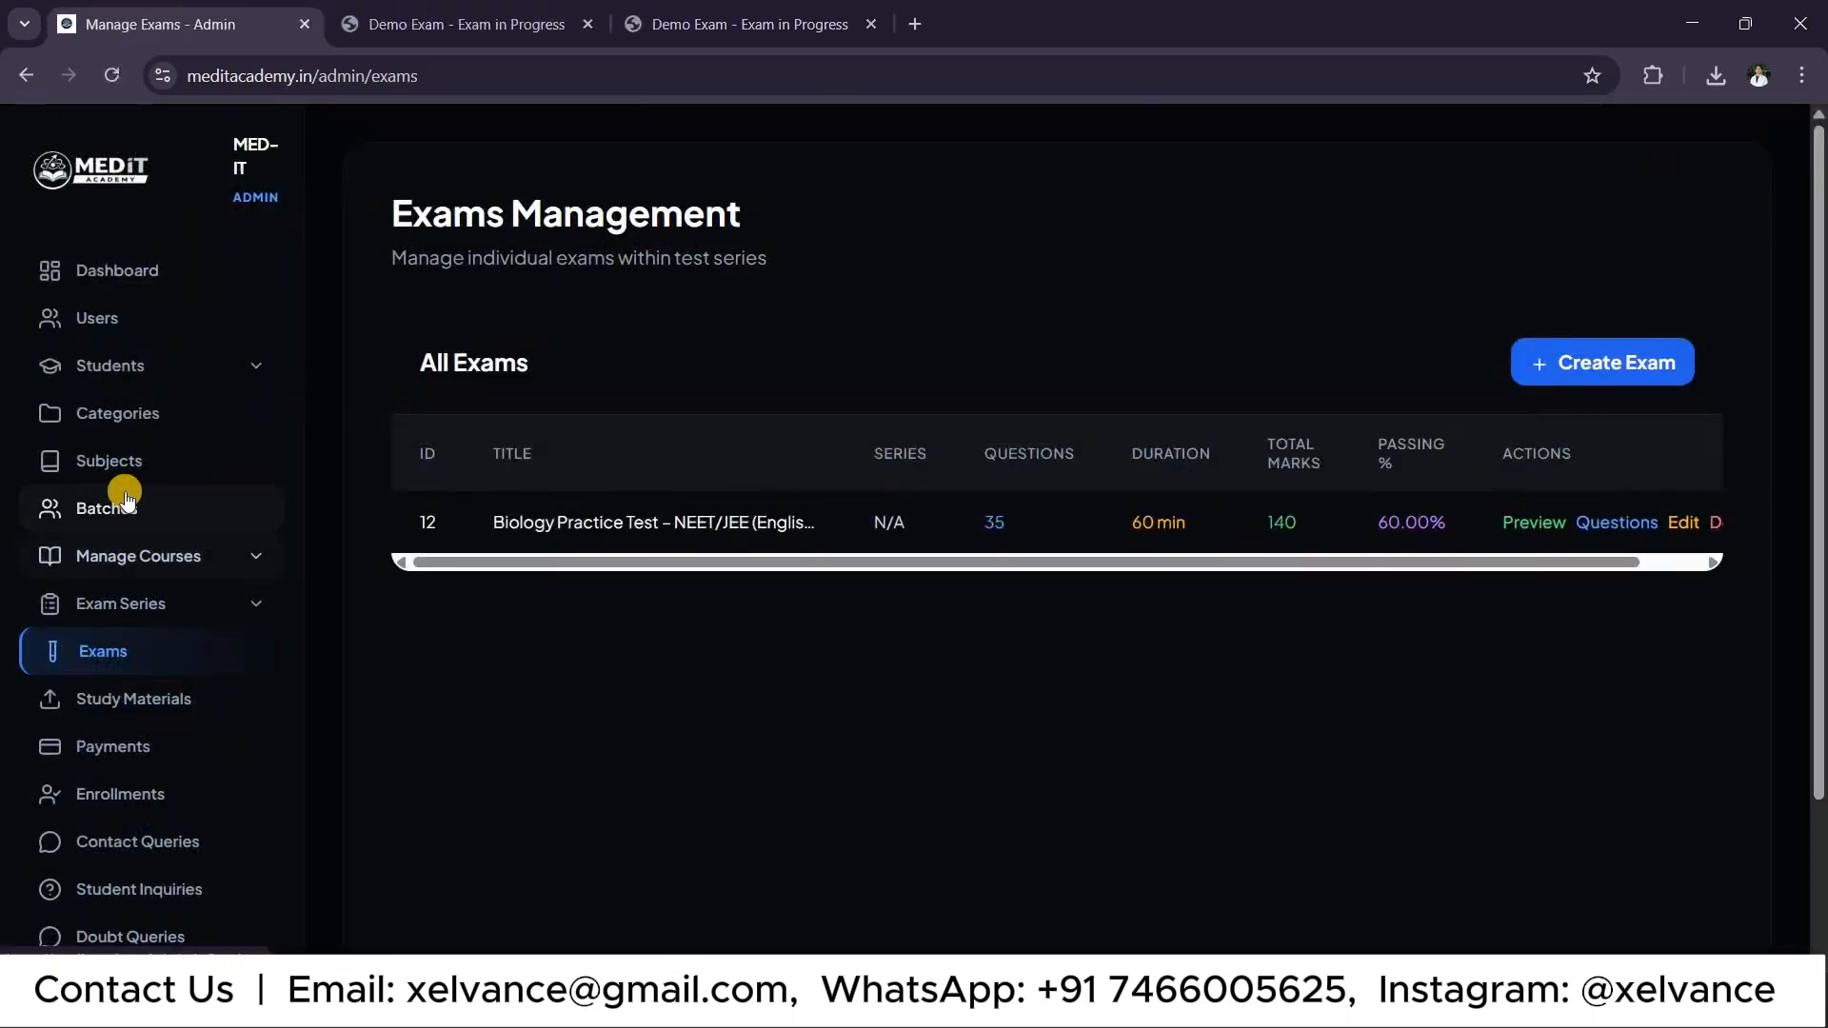
Browse the course categories, subjects and student batches lists.
{"action": "left_click", "coordinate": [107, 412]}
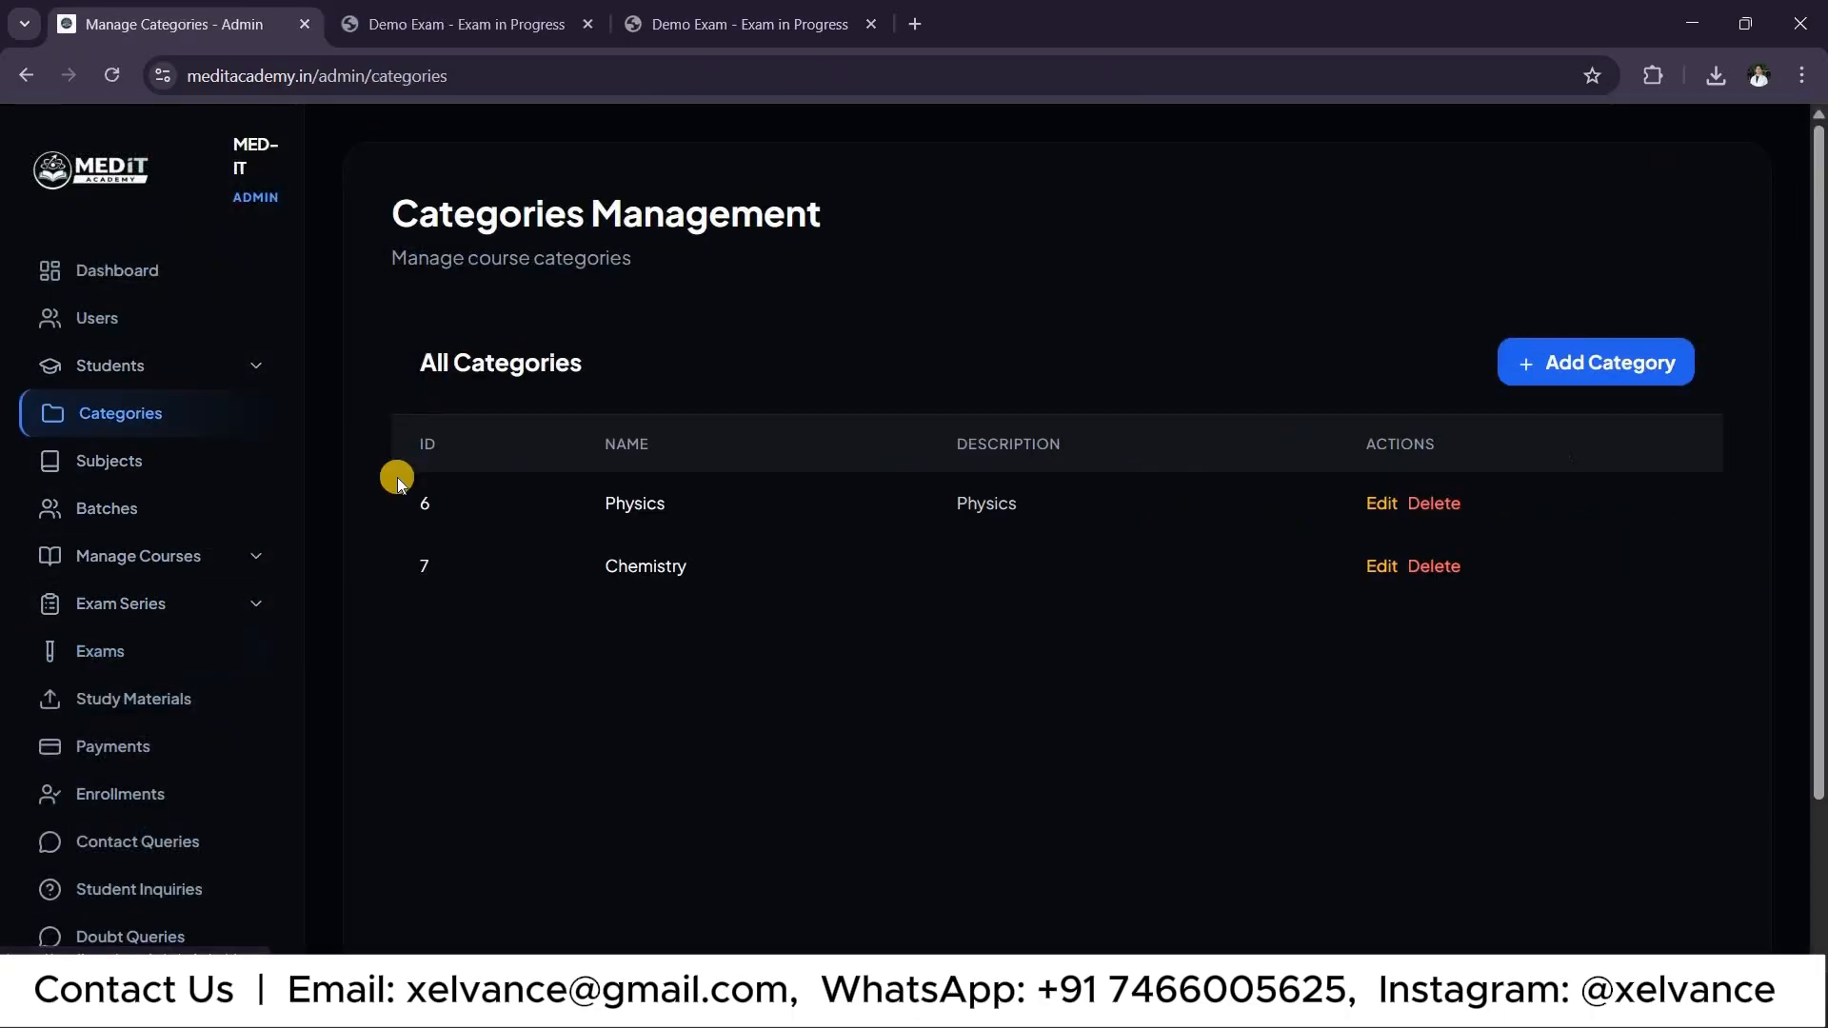
{"action": "left_click", "coordinate": [91, 467]}
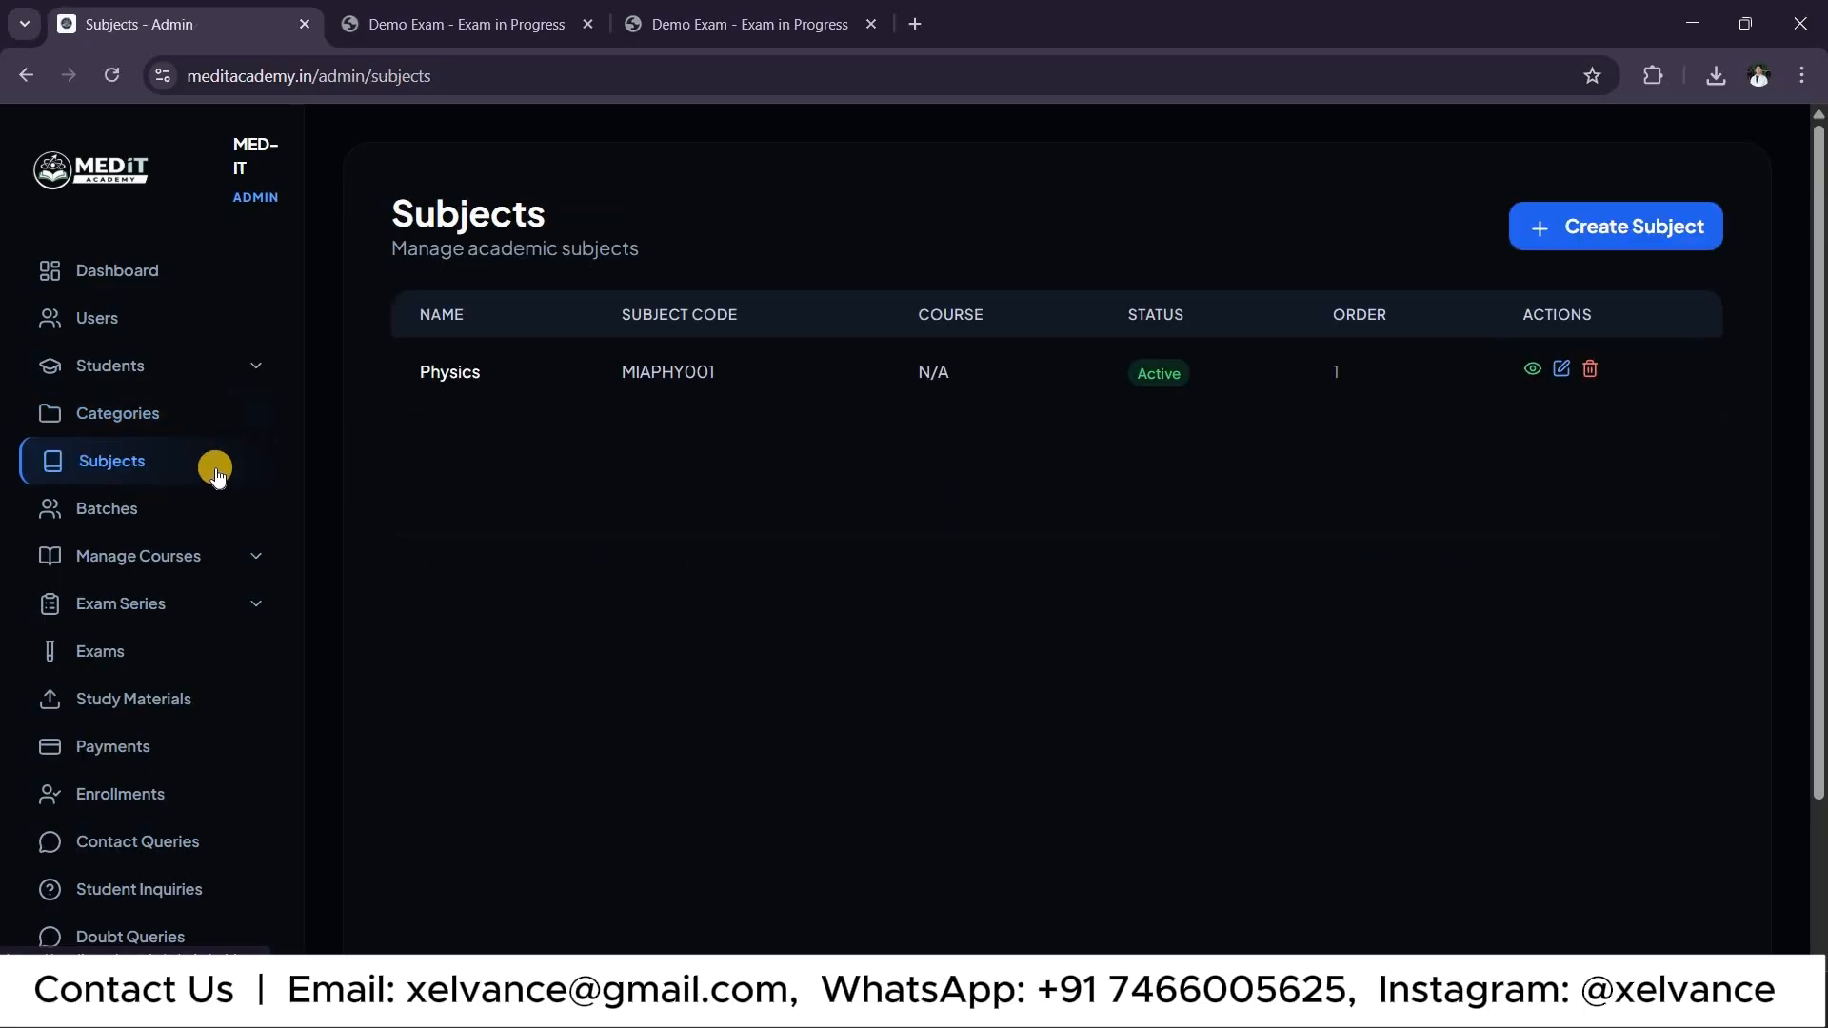
{"action": "left_click", "coordinate": [171, 495]}
{"action": "scroll", "coordinate": [172, 497], "scroll_direction": "down", "scroll_amount": 2}
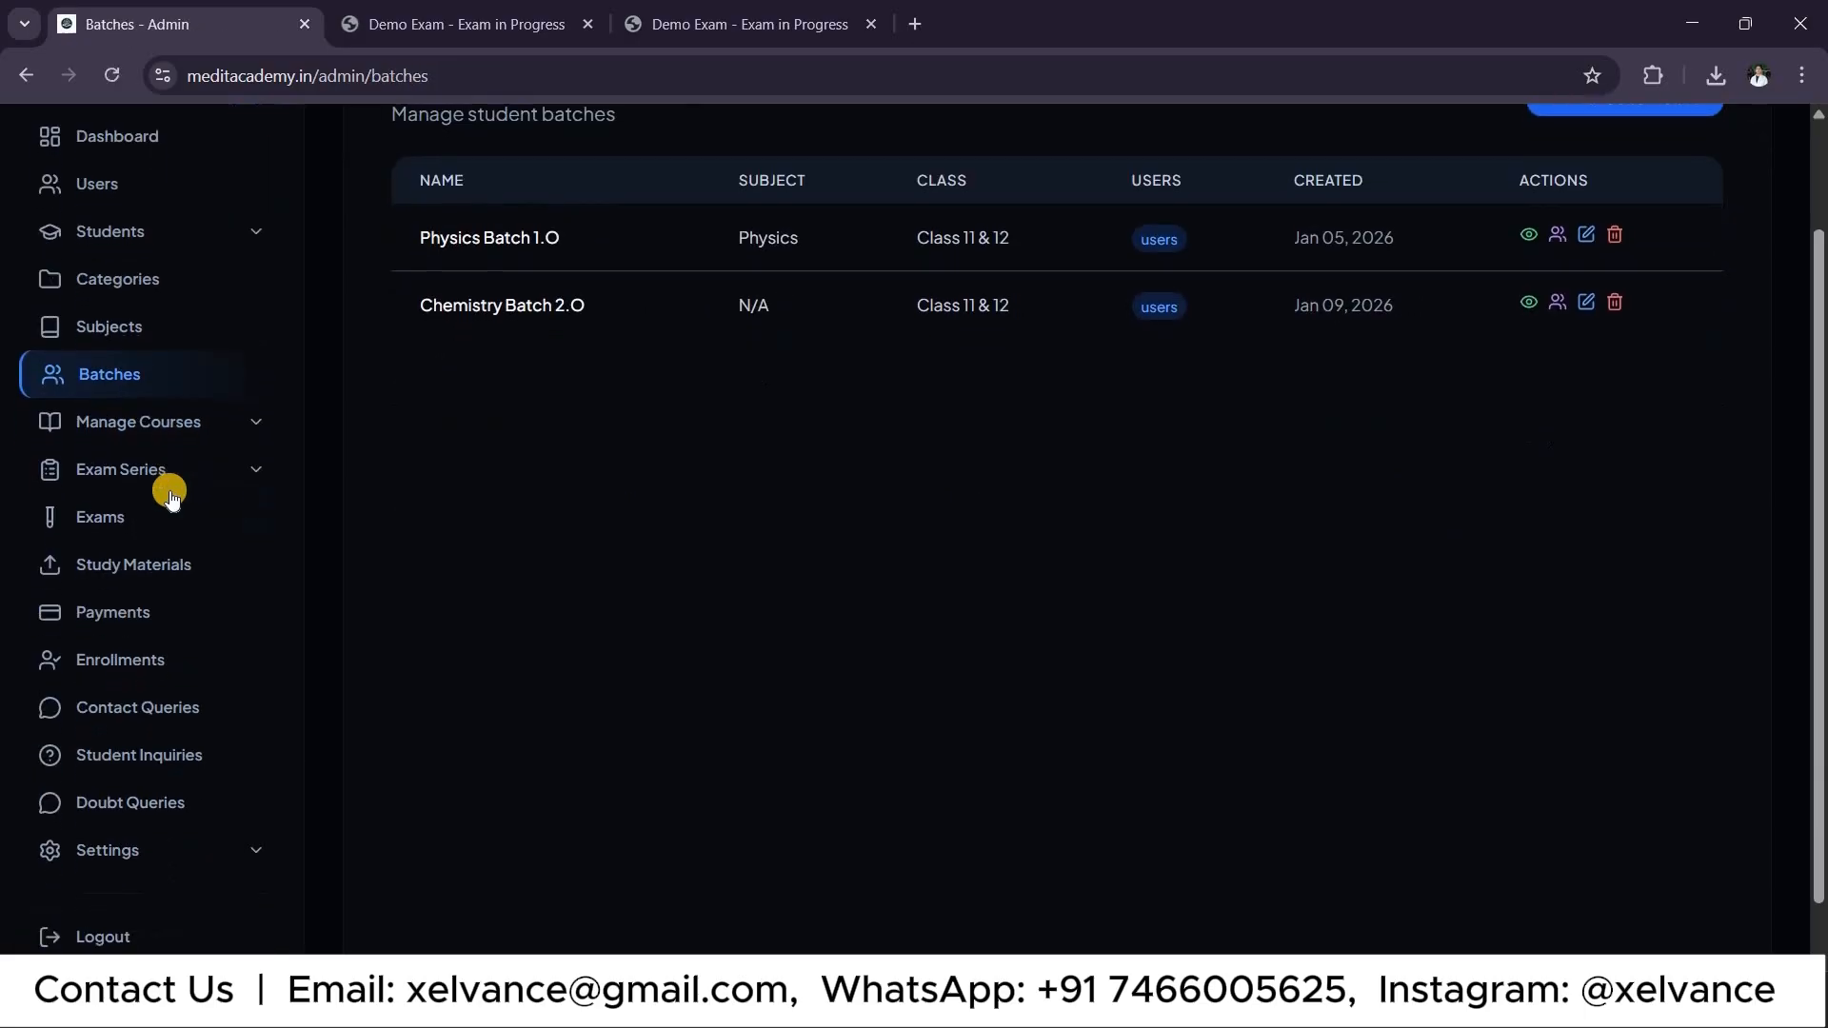
{"action": "scroll", "coordinate": [171, 497], "scroll_direction": "down", "scroll_amount": 1}
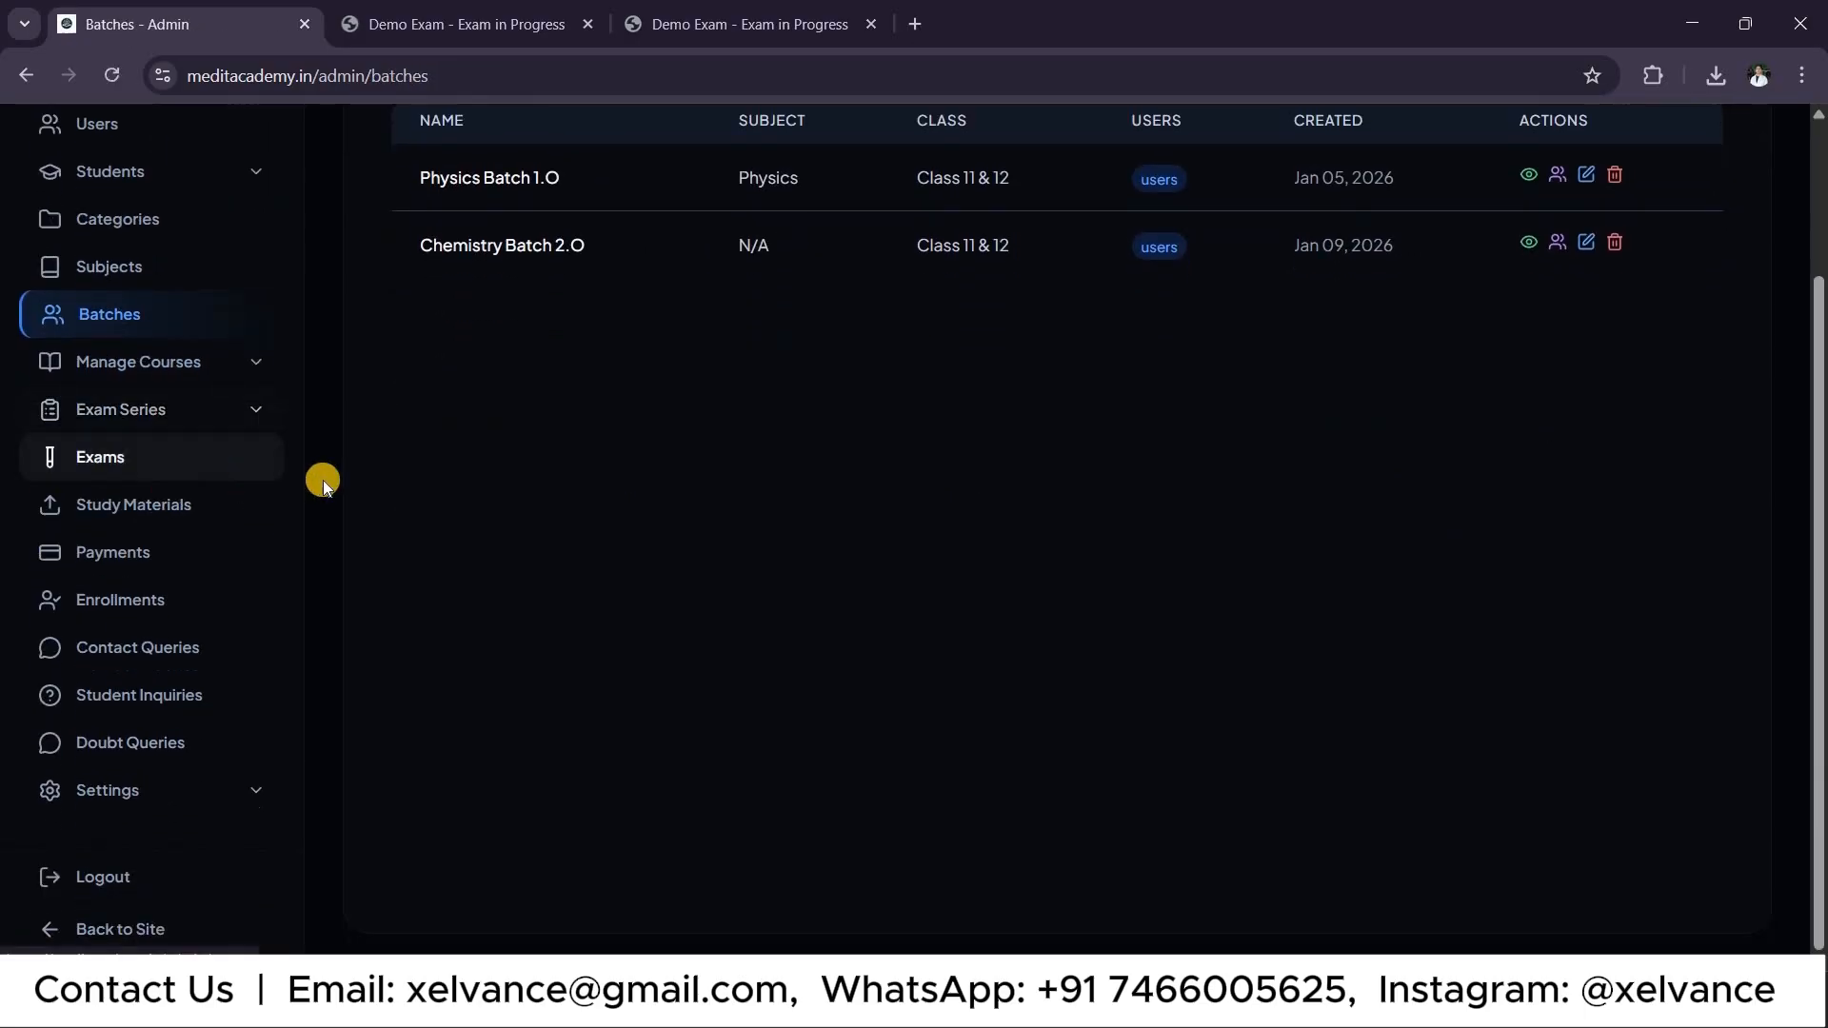
Open Payments Management and scroll through the empty All Payments table.
{"action": "left_click", "coordinate": [154, 552]}
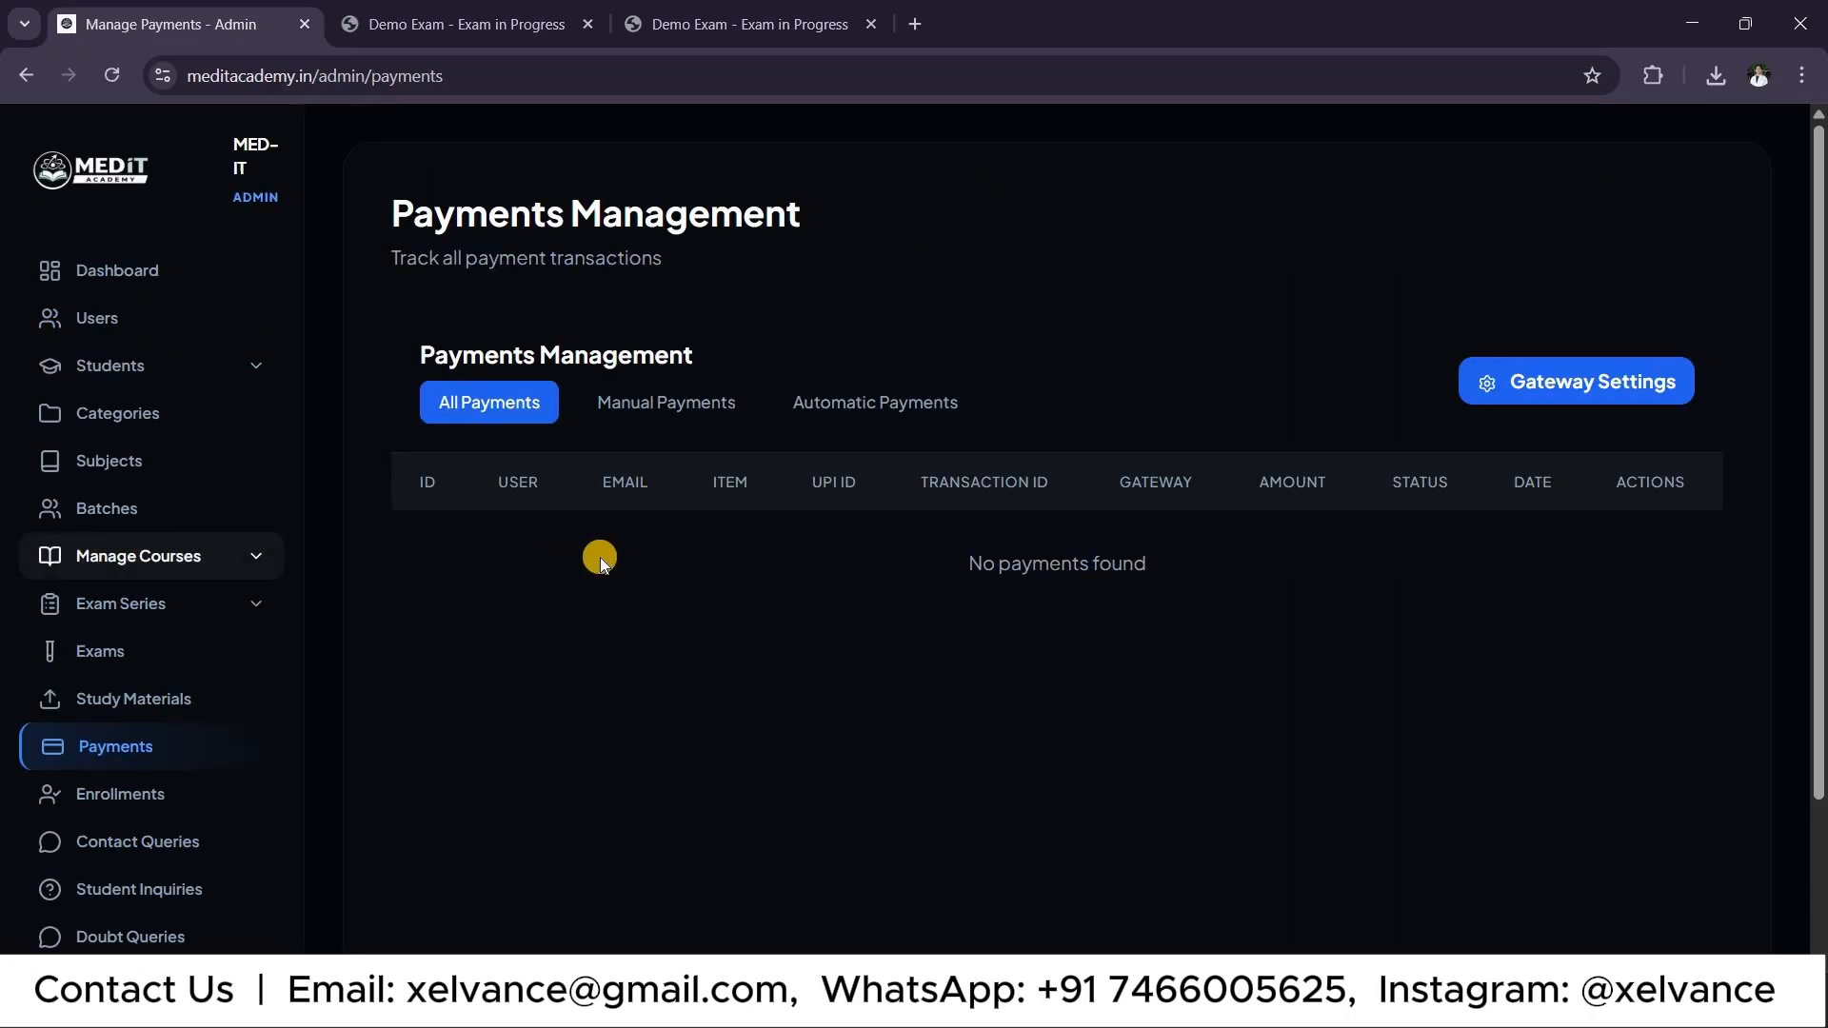
{"action": "scroll", "coordinate": [603, 557], "scroll_direction": "down", "scroll_amount": 1}
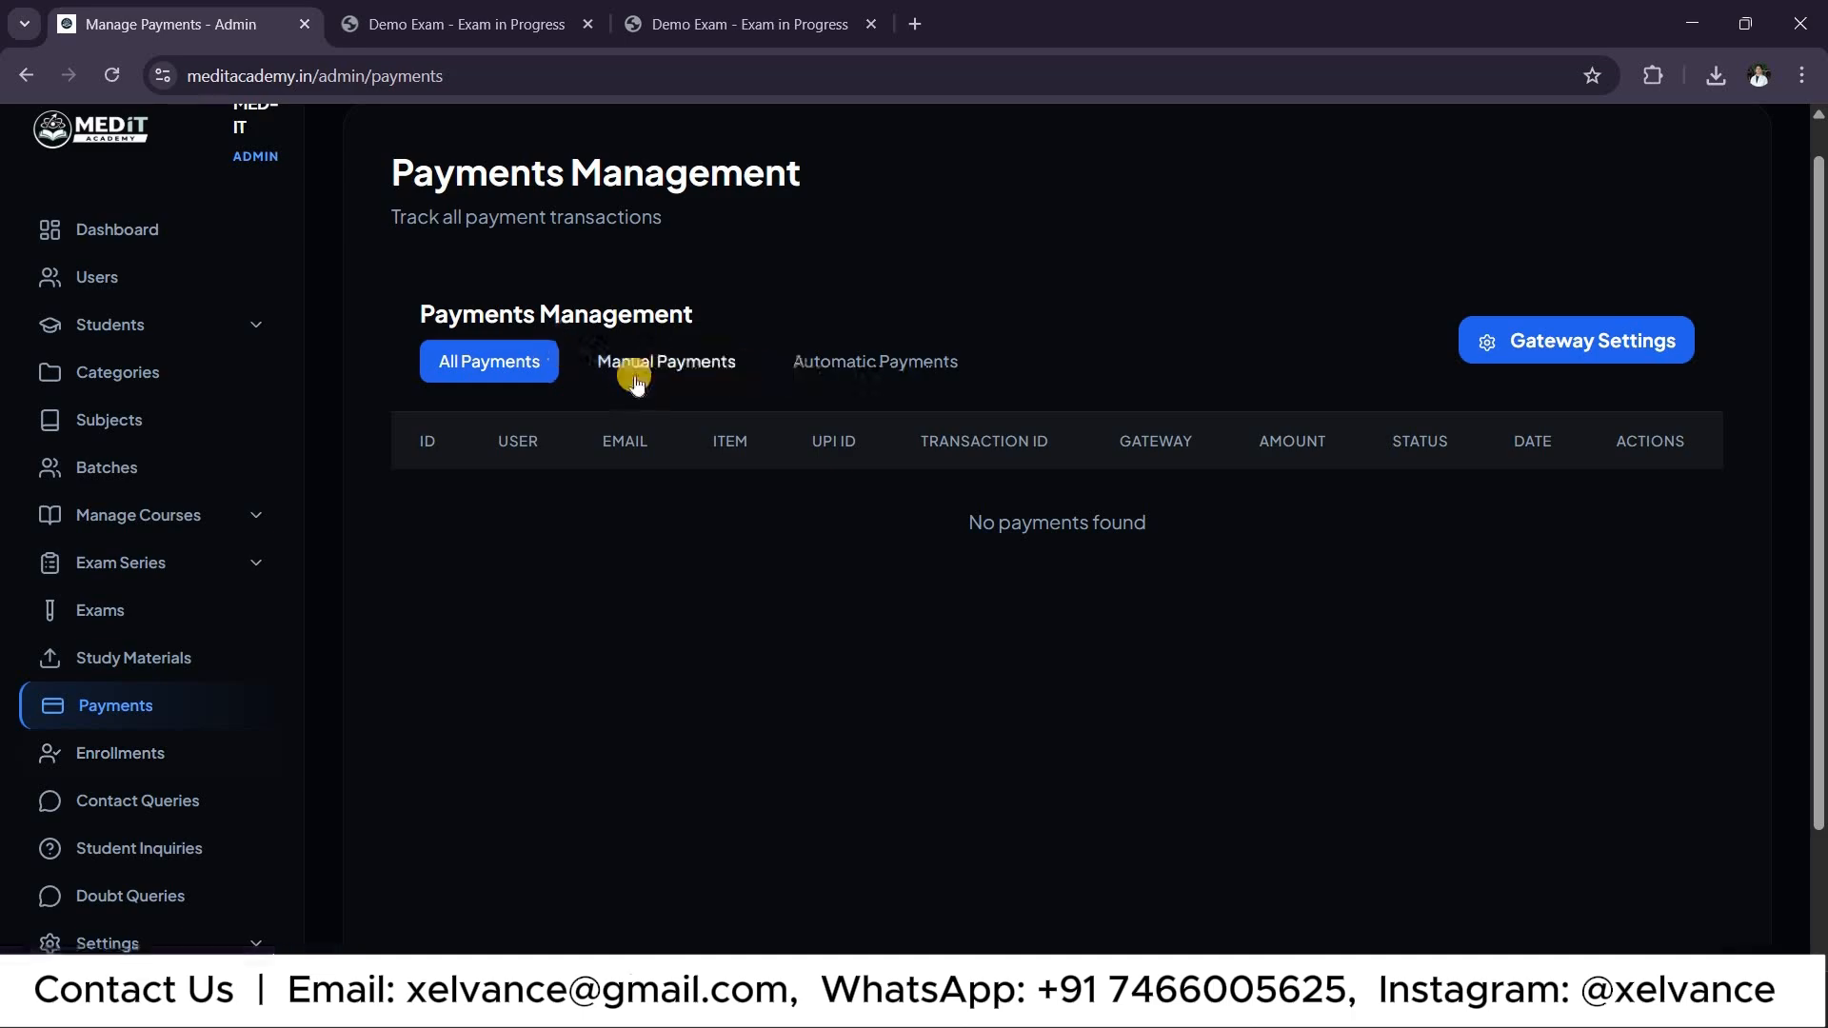
{"action": "scroll", "coordinate": [634, 507], "scroll_direction": "up", "scroll_amount": 1}
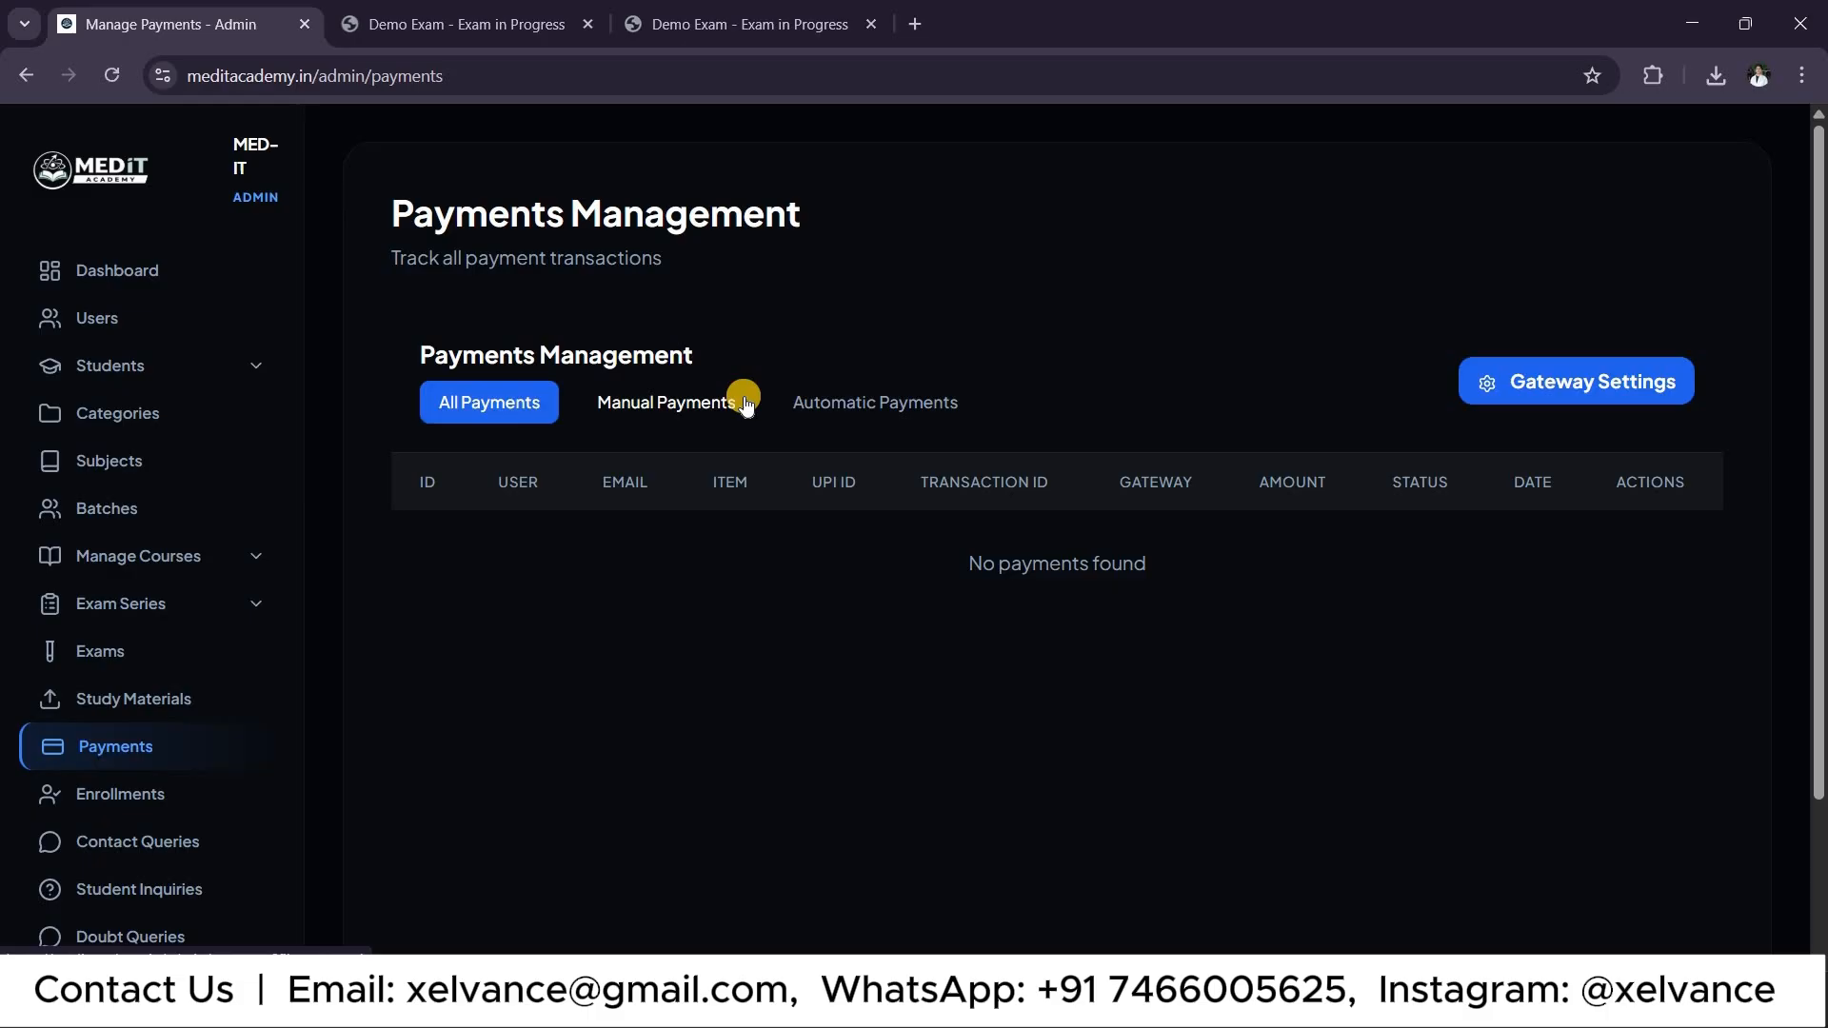
{"action": "scroll", "coordinate": [1123, 436], "scroll_direction": "down", "scroll_amount": 2}
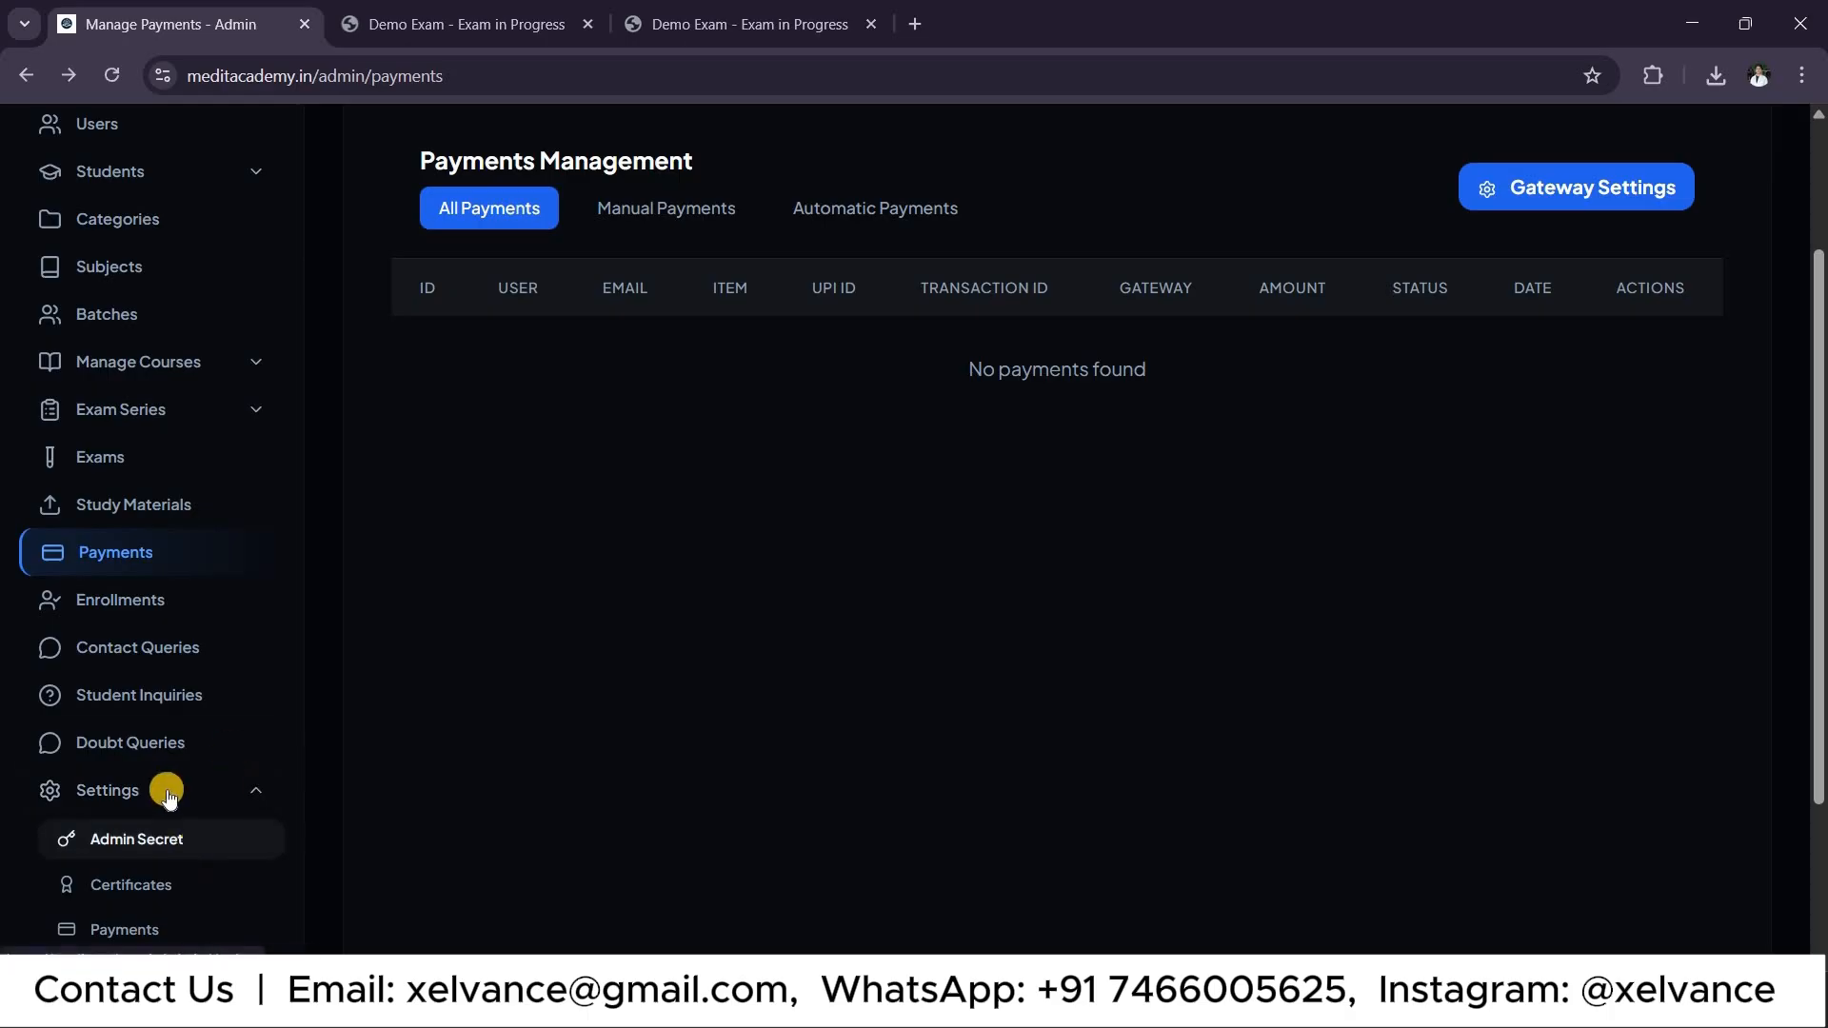
{"action": "scroll", "coordinate": [167, 792], "scroll_direction": "down", "scroll_amount": 1}
{"action": "scroll", "coordinate": [143, 799], "scroll_direction": "up", "scroll_amount": 2}
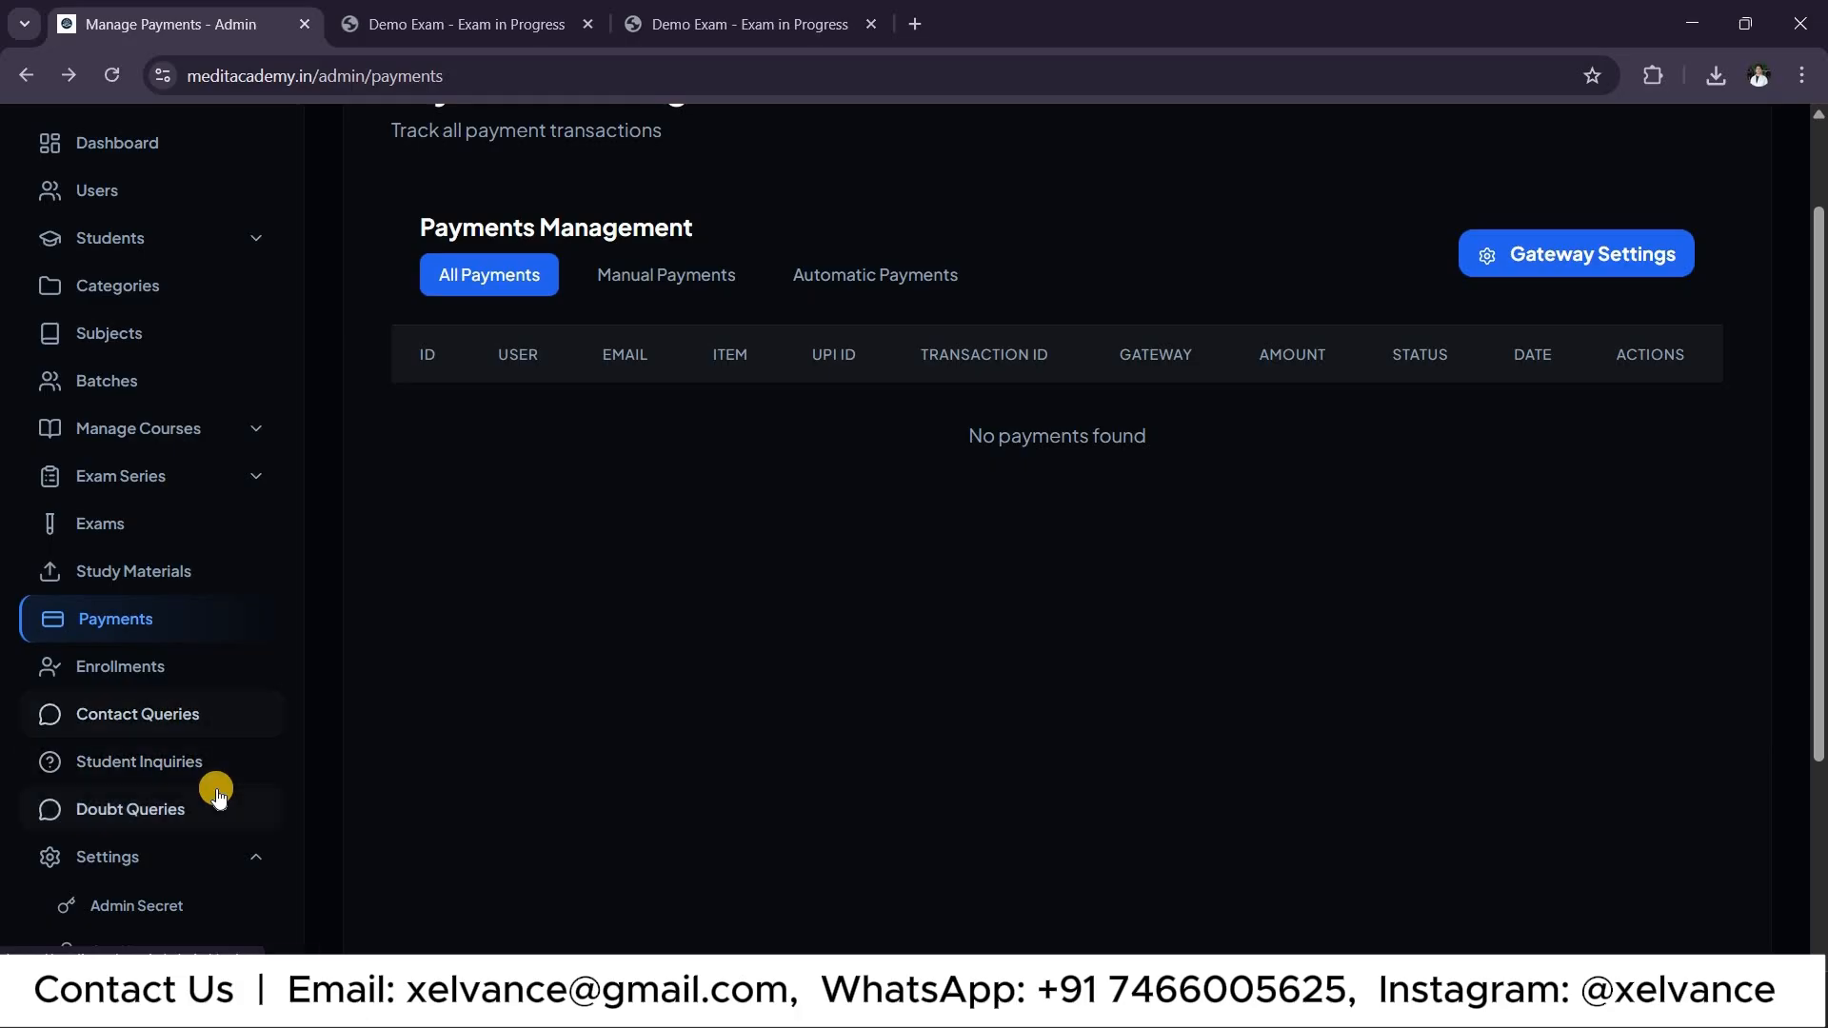
{"action": "scroll", "coordinate": [216, 790], "scroll_direction": "down", "scroll_amount": 1}
{"action": "scroll", "coordinate": [216, 792], "scroll_direction": "up", "scroll_amount": 2}
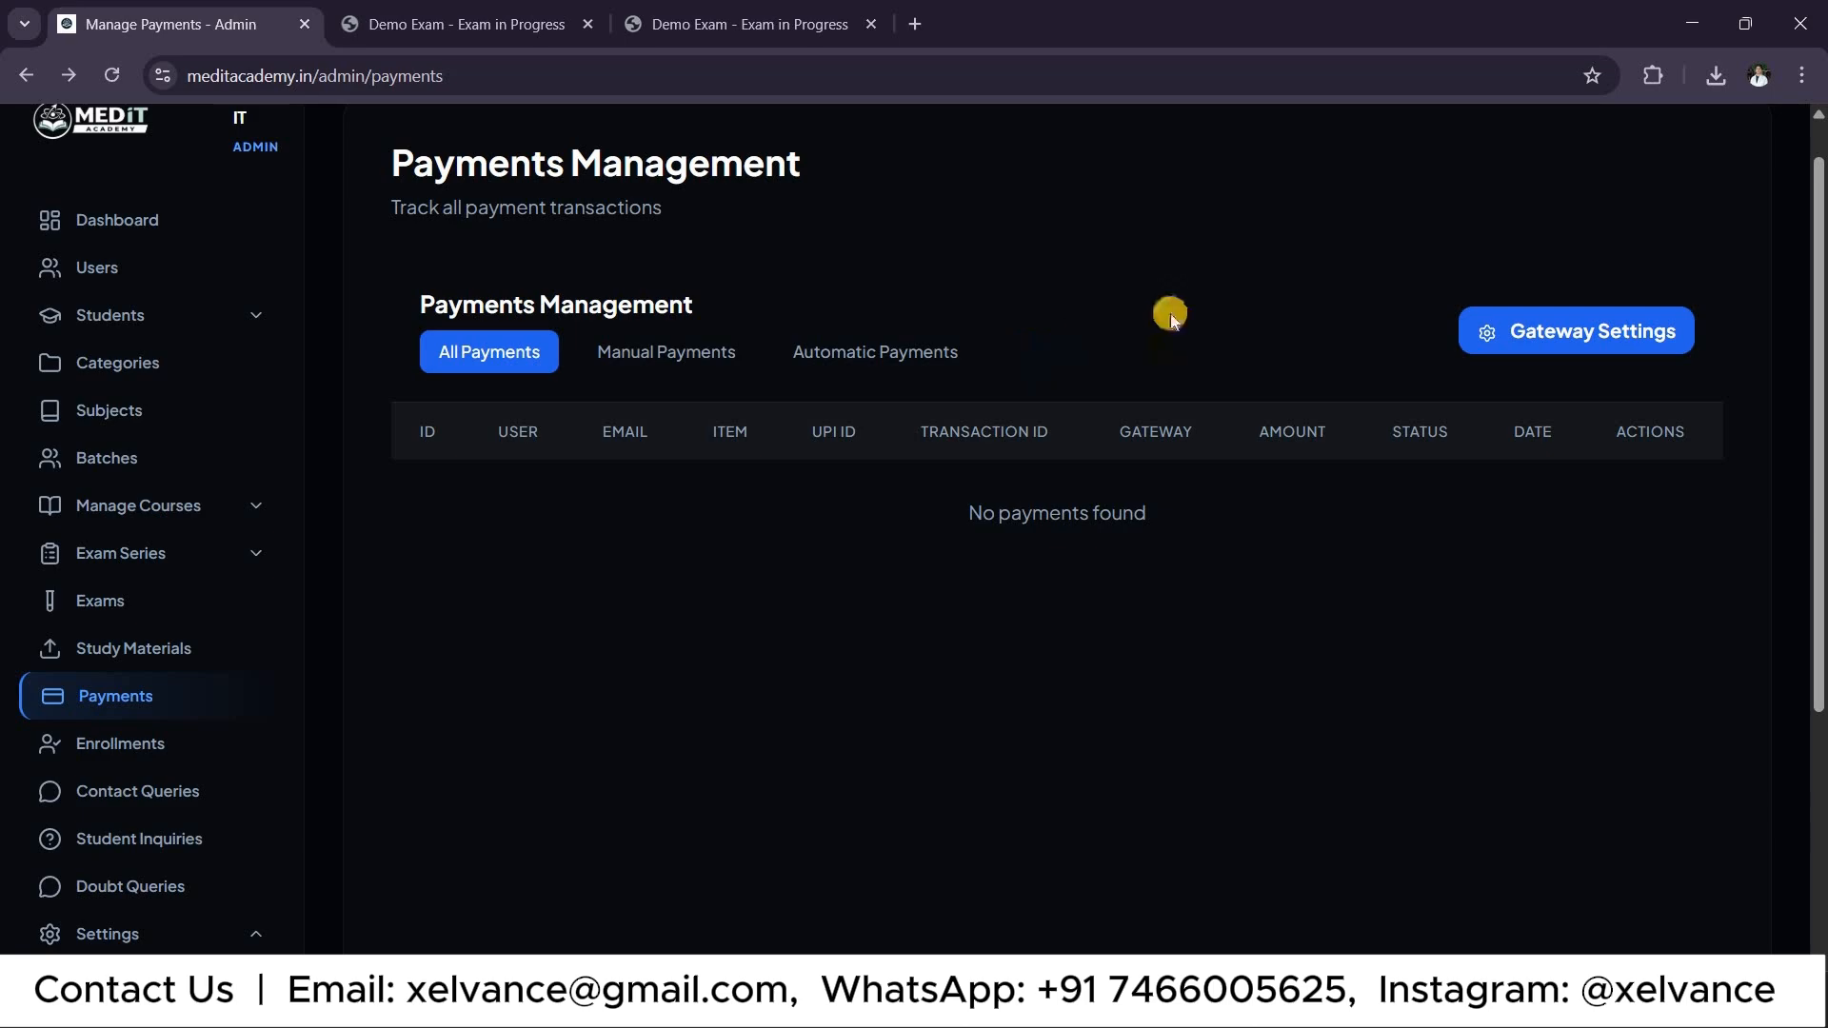
{"action": "scroll", "coordinate": [1346, 310], "scroll_direction": "up", "scroll_amount": 1}
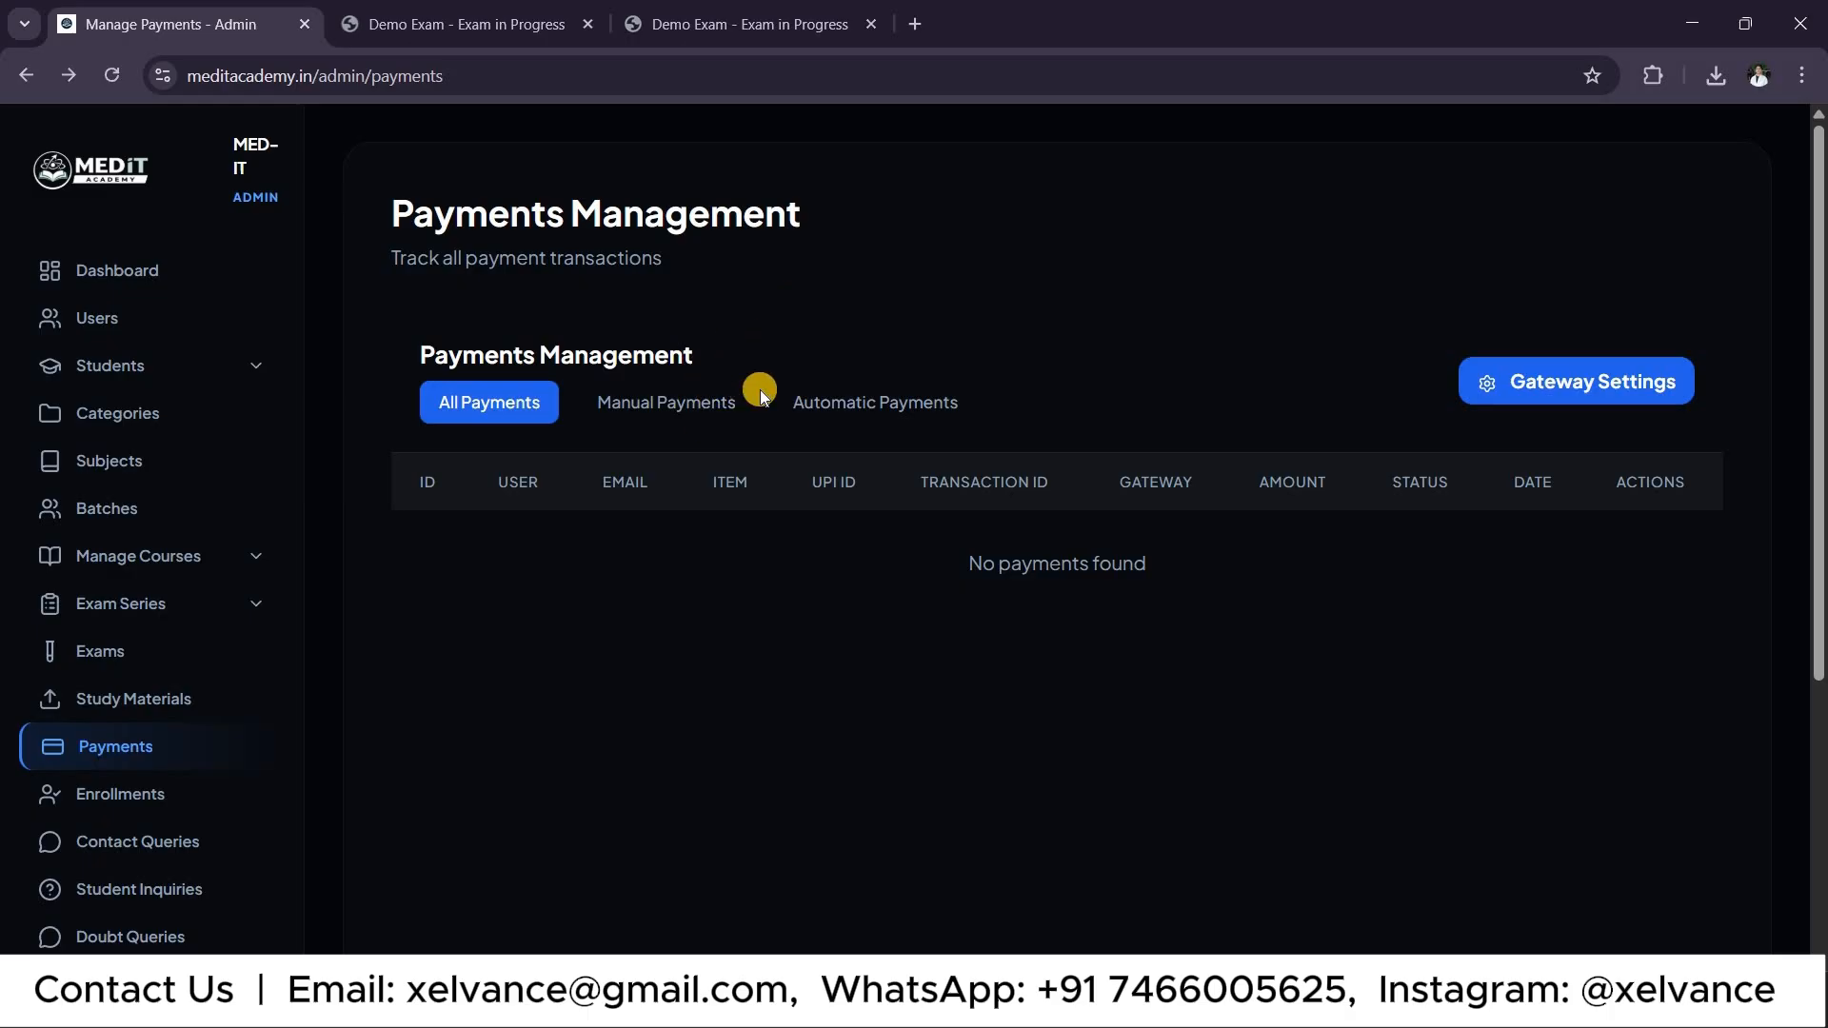
{"action": "scroll", "coordinate": [828, 373], "scroll_direction": "down", "scroll_amount": 1}
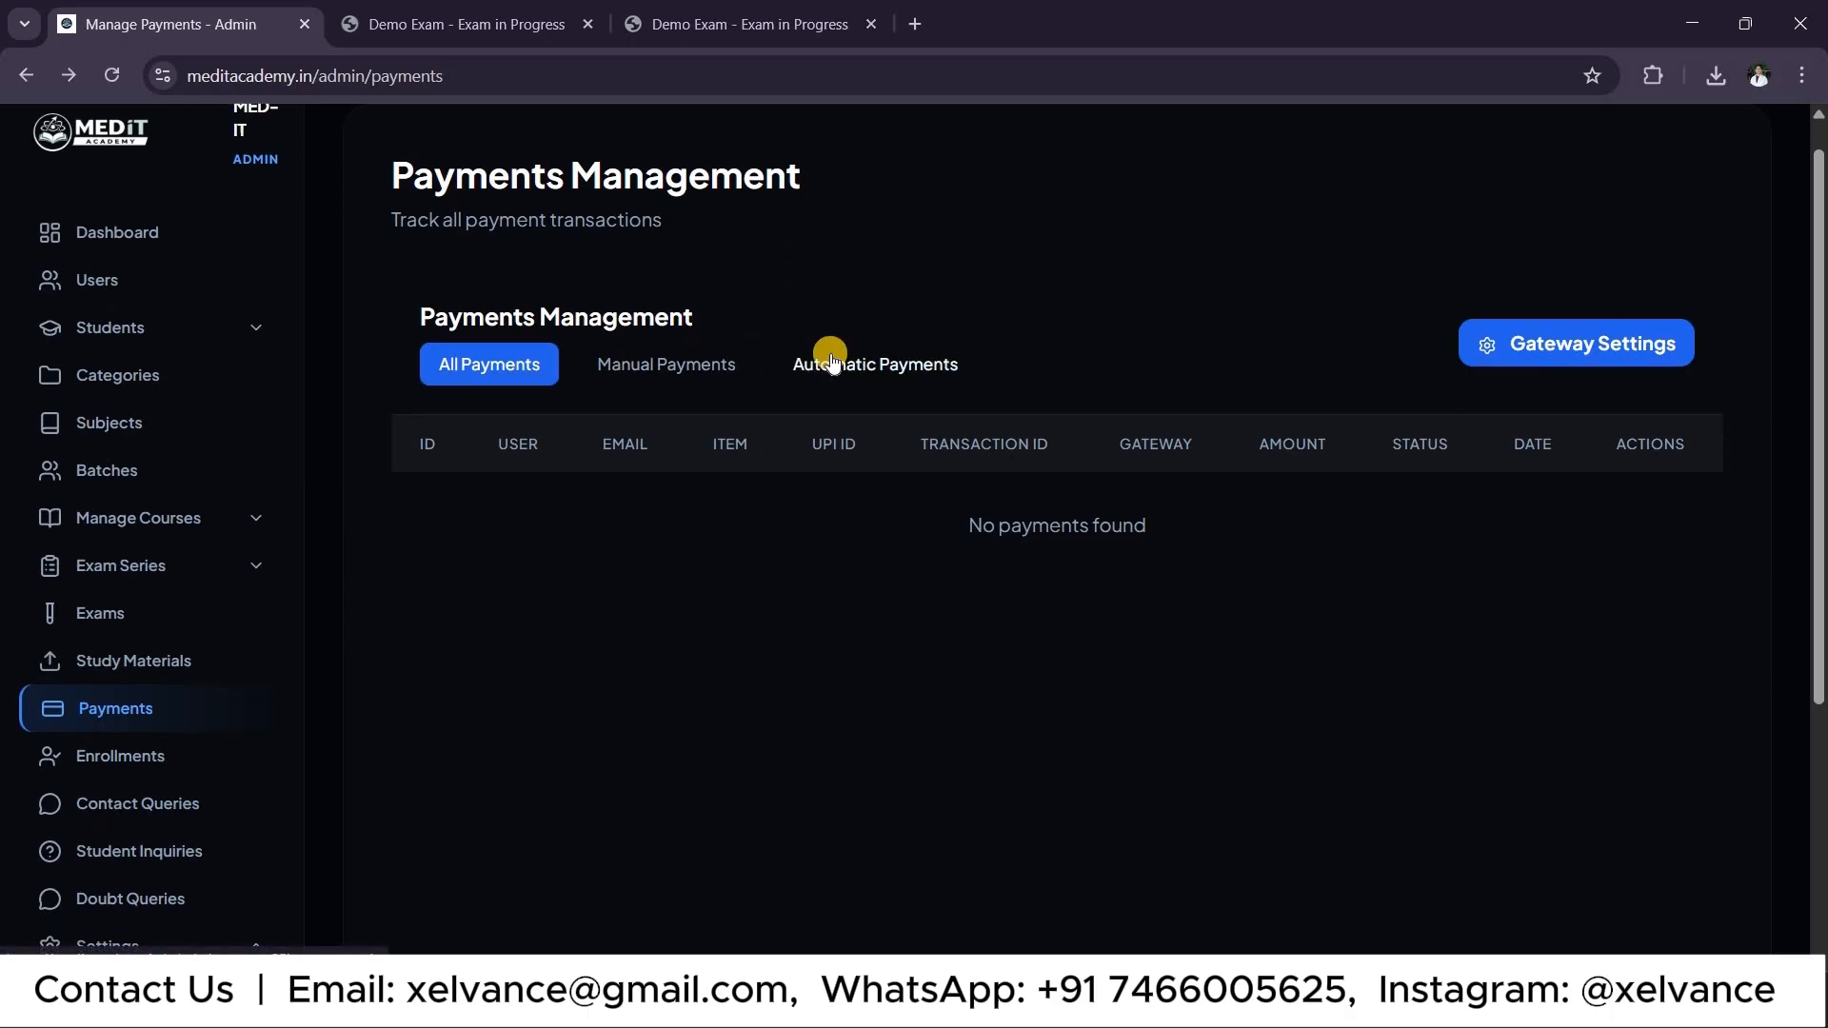
{"action": "scroll", "coordinate": [831, 362], "scroll_direction": "down", "scroll_amount": 1}
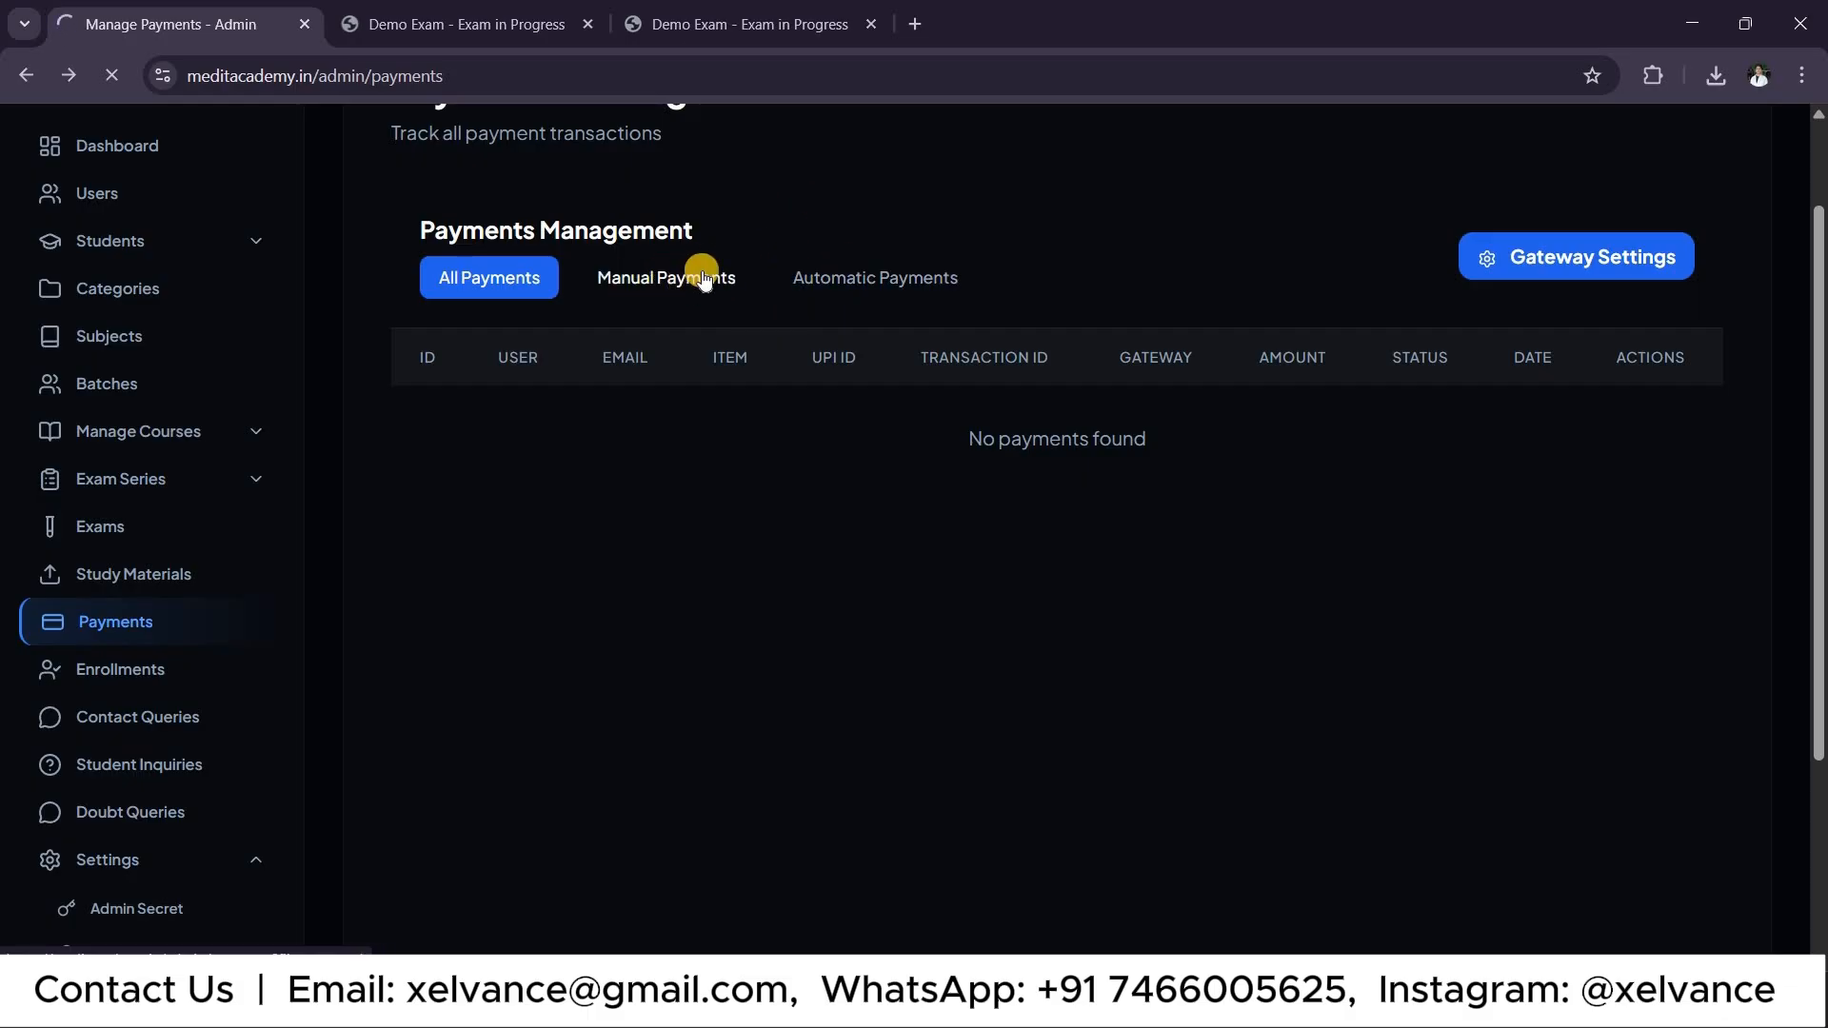
Filter the payments list to Manual Payments, then Automatic Payments.
{"action": "left_click", "coordinate": [664, 277]}
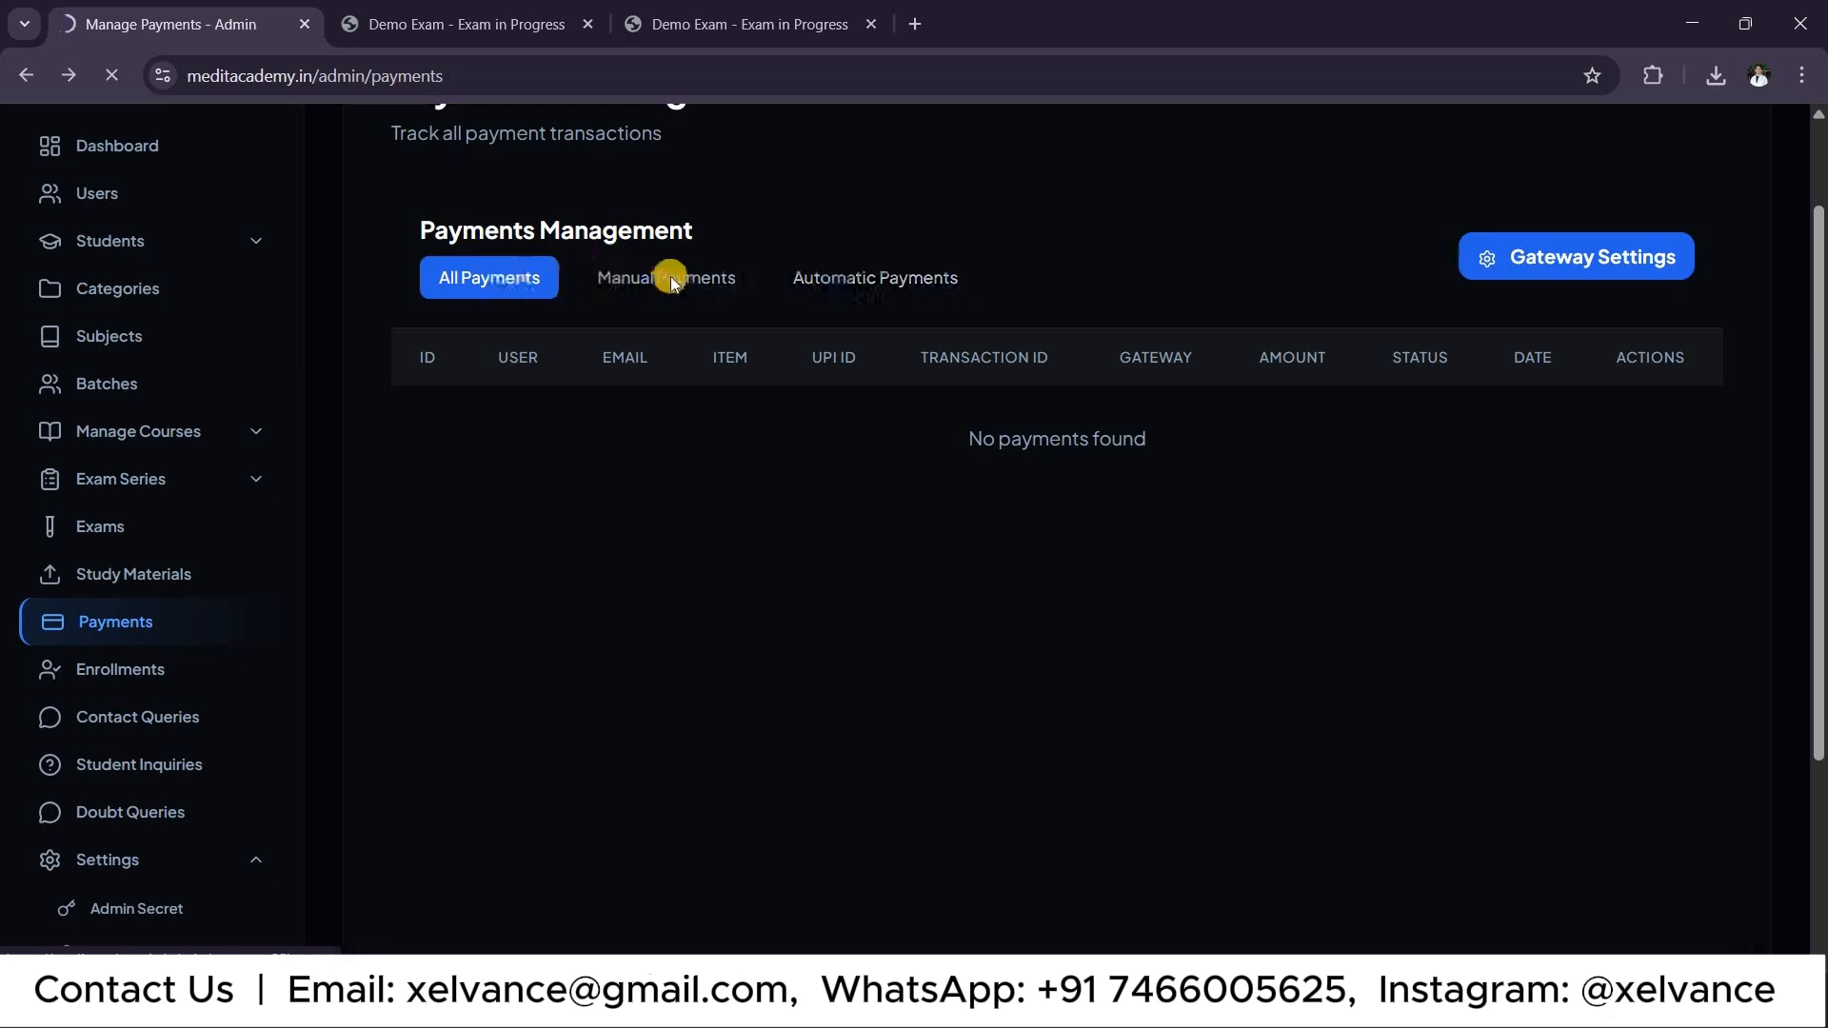
{"action": "left_click", "coordinate": [847, 392]}
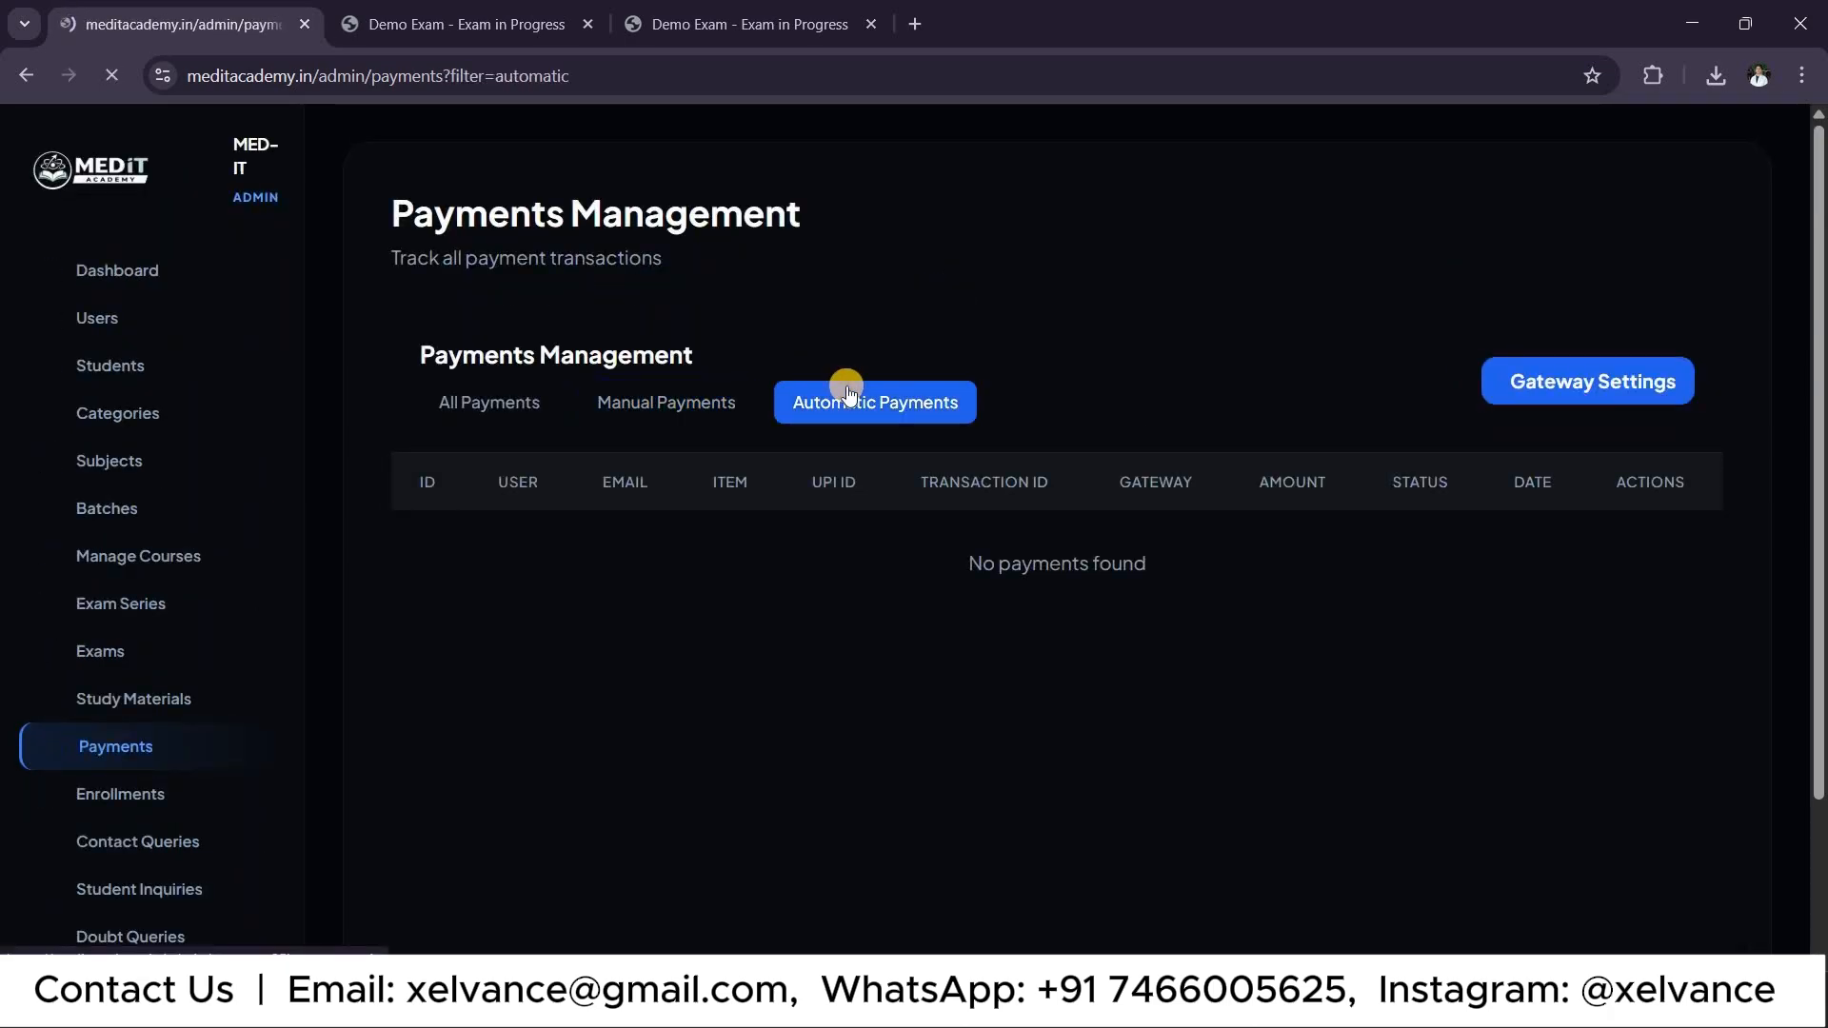
{"action": "scroll", "coordinate": [809, 502], "scroll_direction": "down", "scroll_amount": 2}
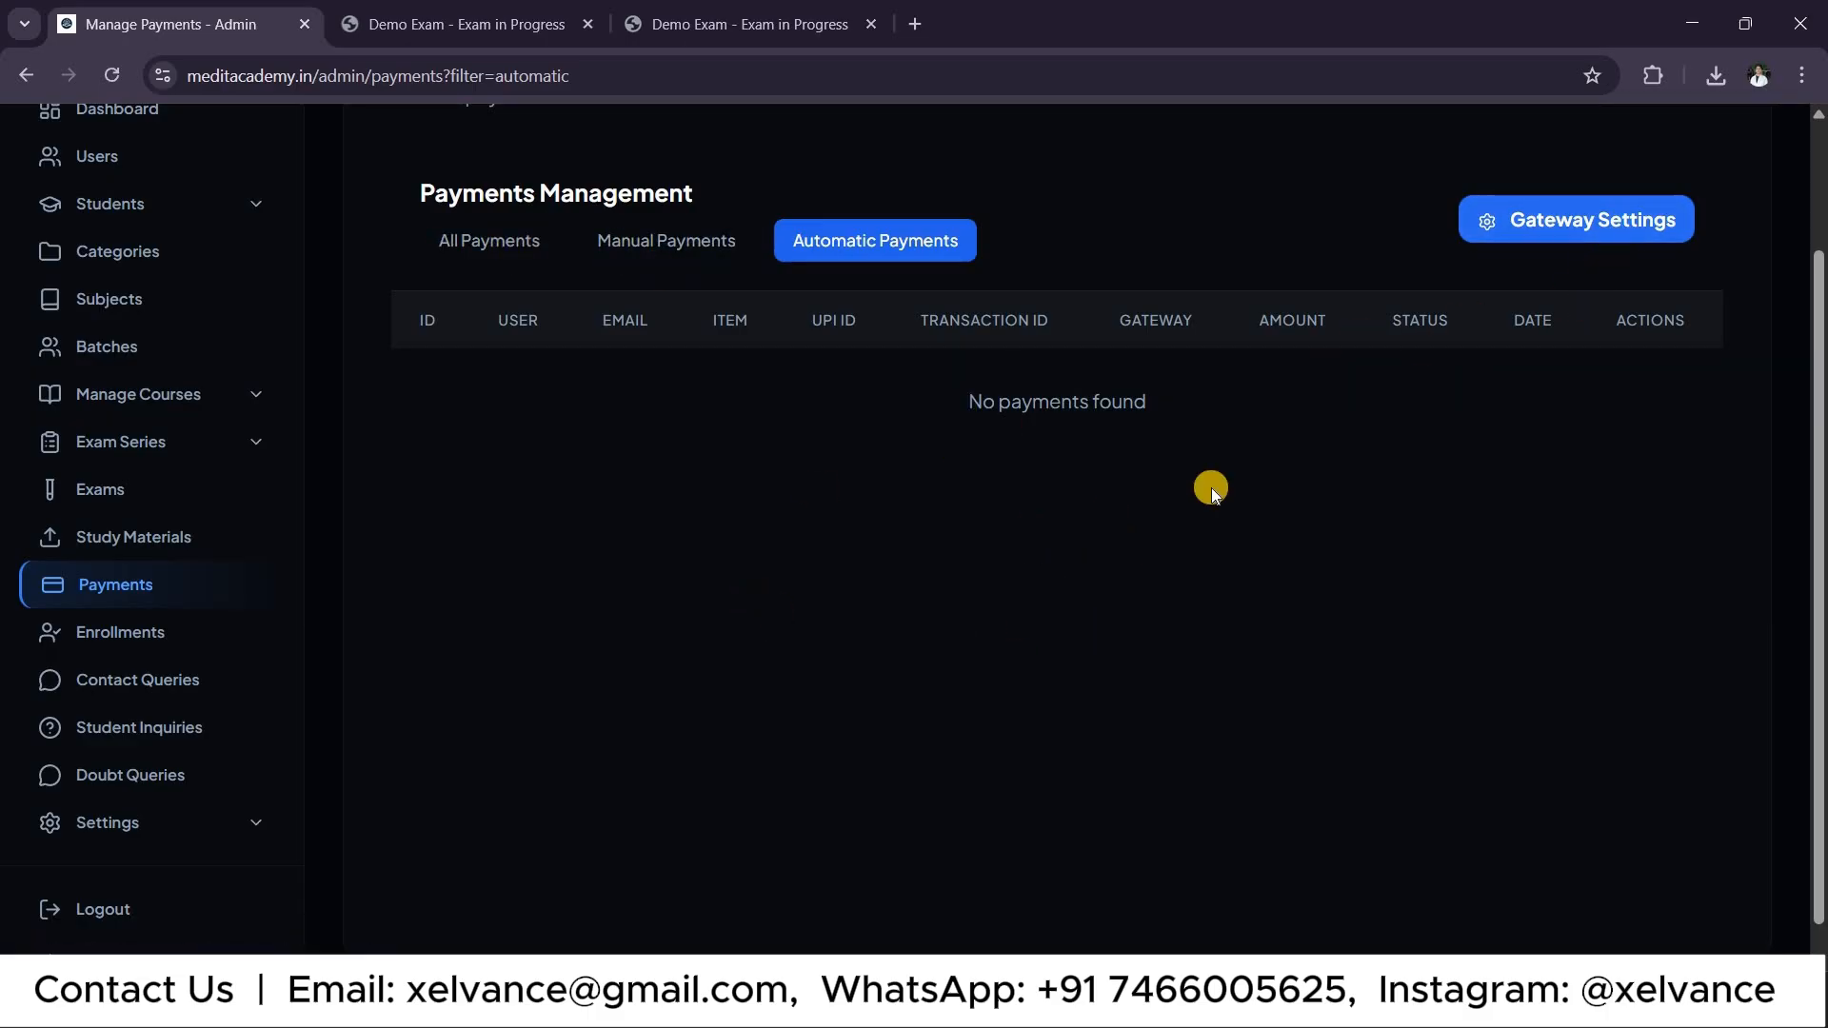
{"action": "scroll", "coordinate": [638, 504], "scroll_direction": "up", "scroll_amount": 2}
{"action": "scroll", "coordinate": [638, 504], "scroll_direction": "down", "scroll_amount": 3}
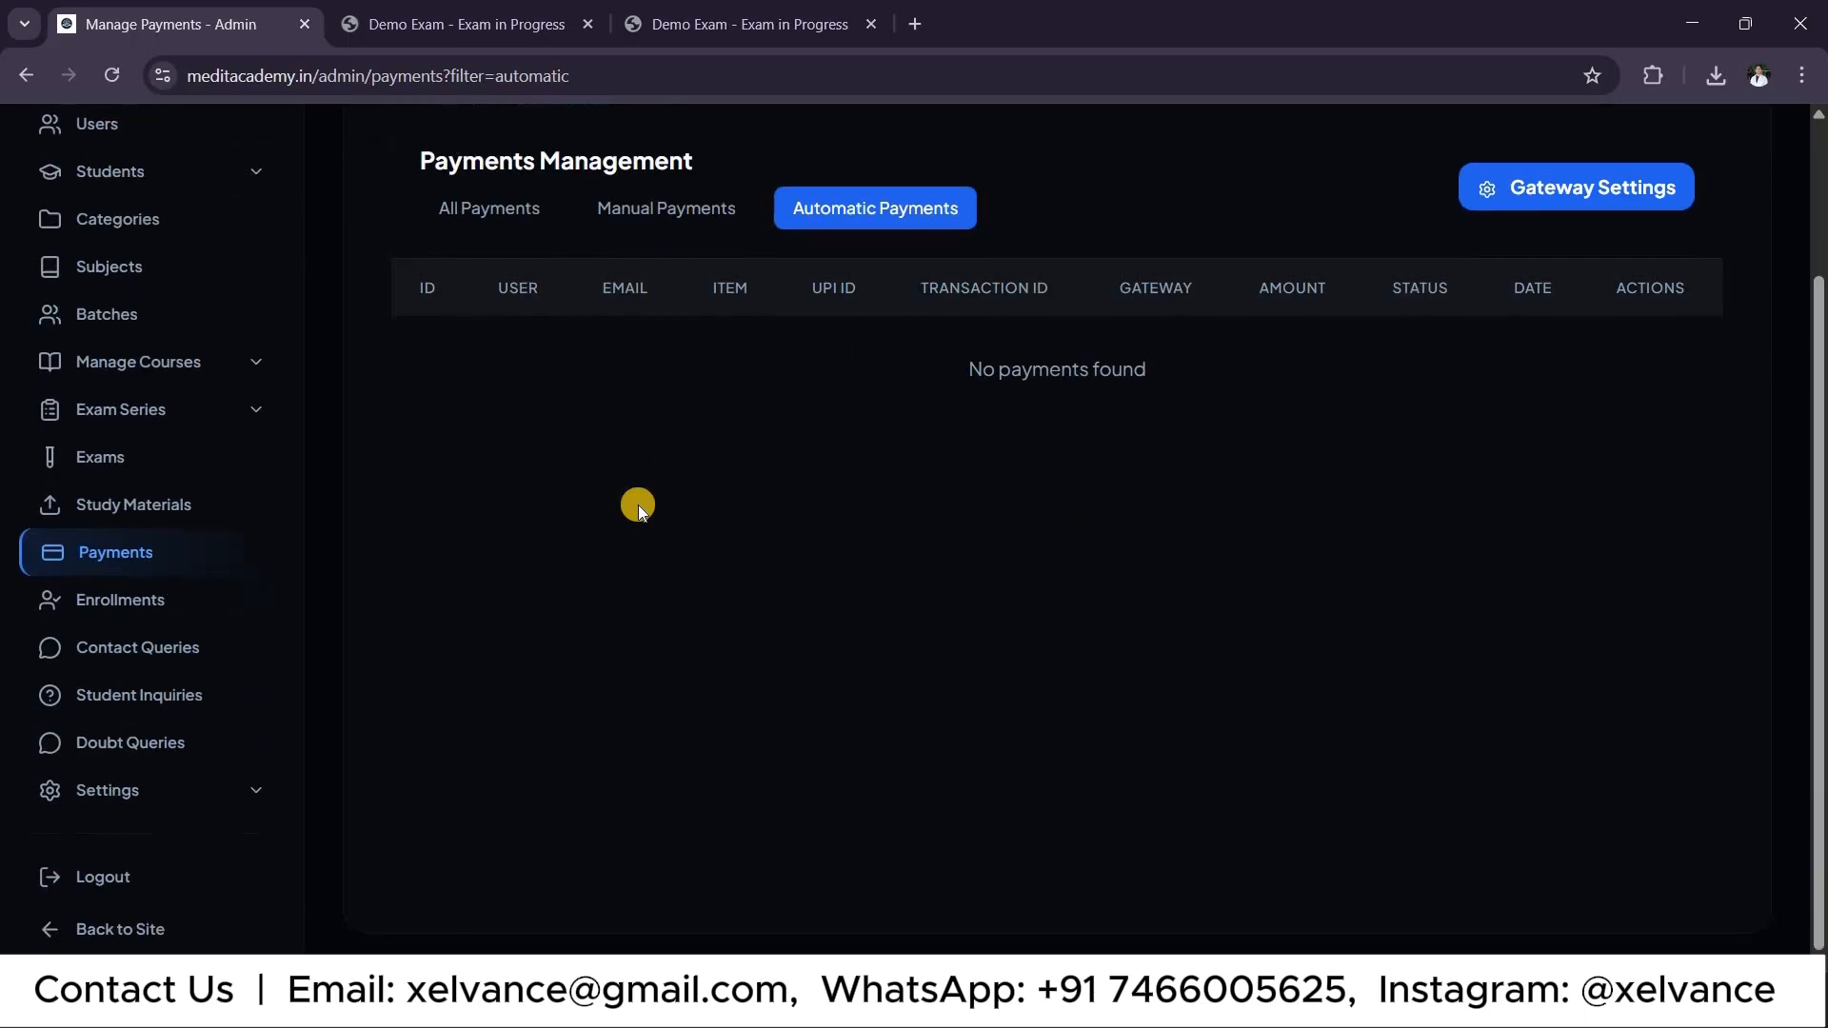
Open Enrollments Management and scroll the empty All Enrollments list.
{"action": "left_click", "coordinate": [172, 590]}
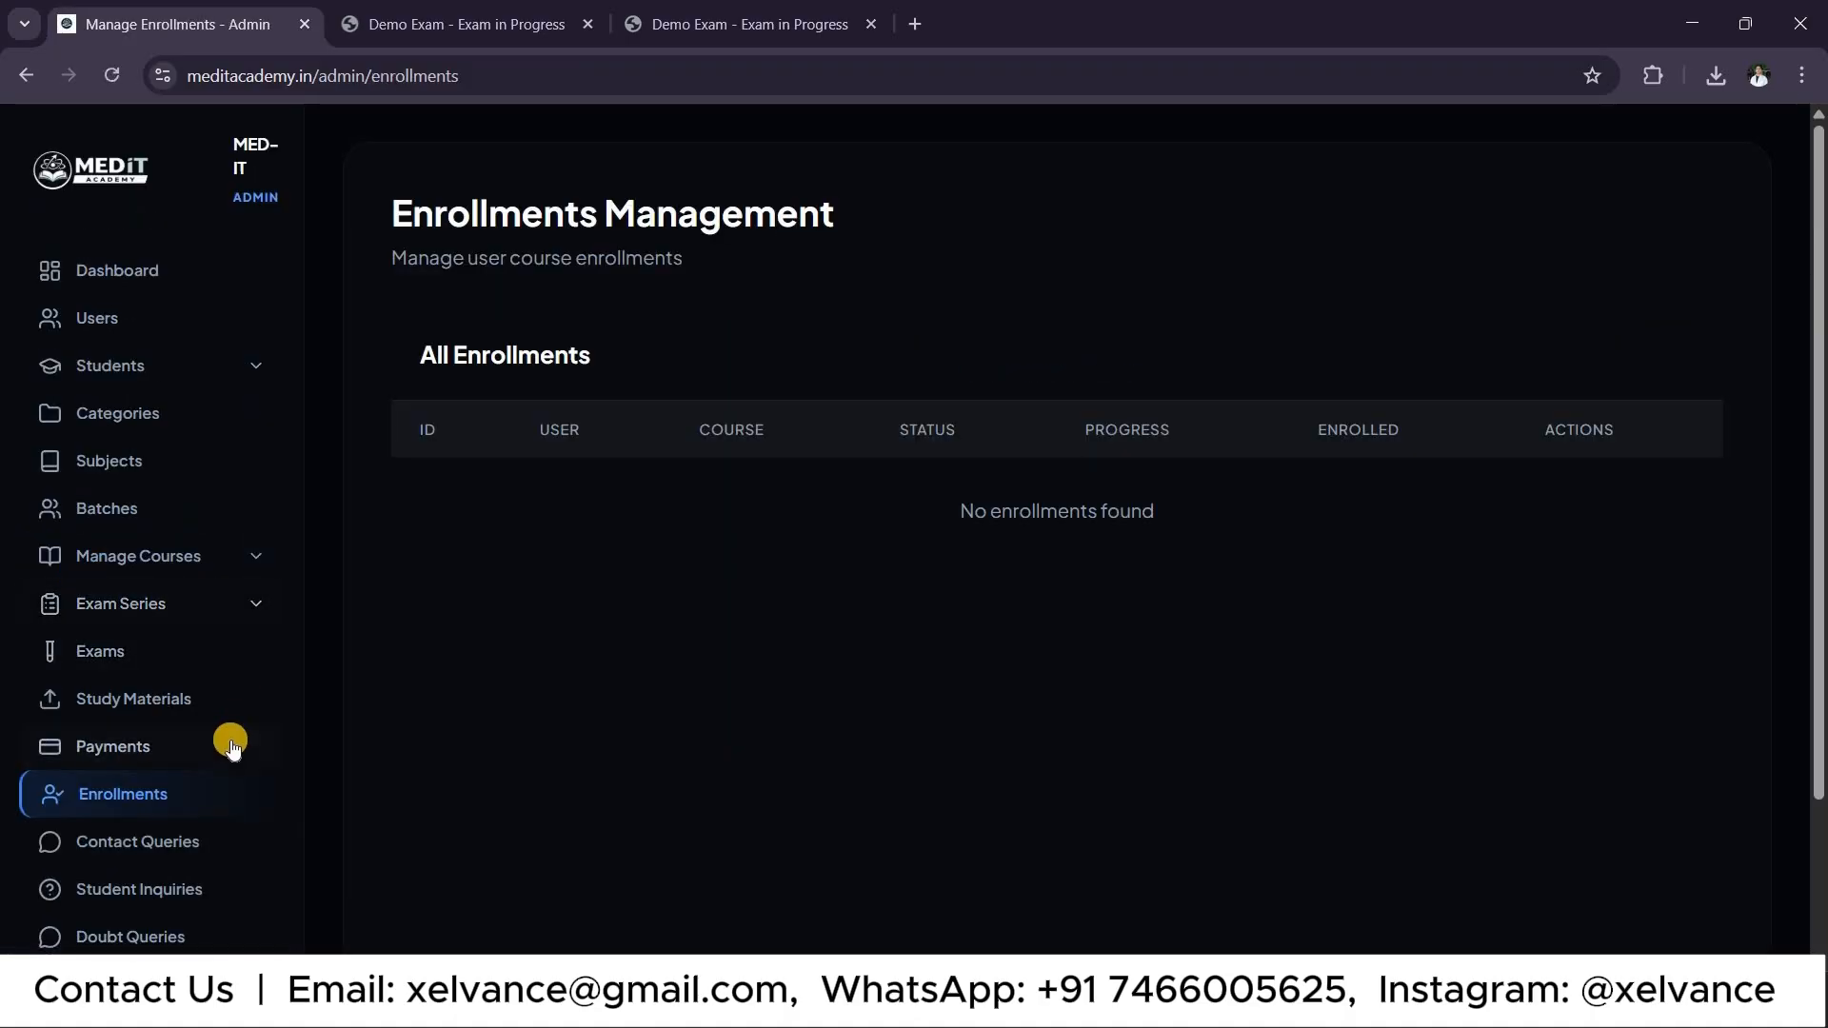
{"action": "scroll", "coordinate": [425, 607], "scroll_direction": "down", "scroll_amount": 2}
{"action": "scroll", "coordinate": [501, 375], "scroll_direction": "down", "scroll_amount": 1}
{"action": "scroll", "coordinate": [468, 453], "scroll_direction": "up", "scroll_amount": 2}
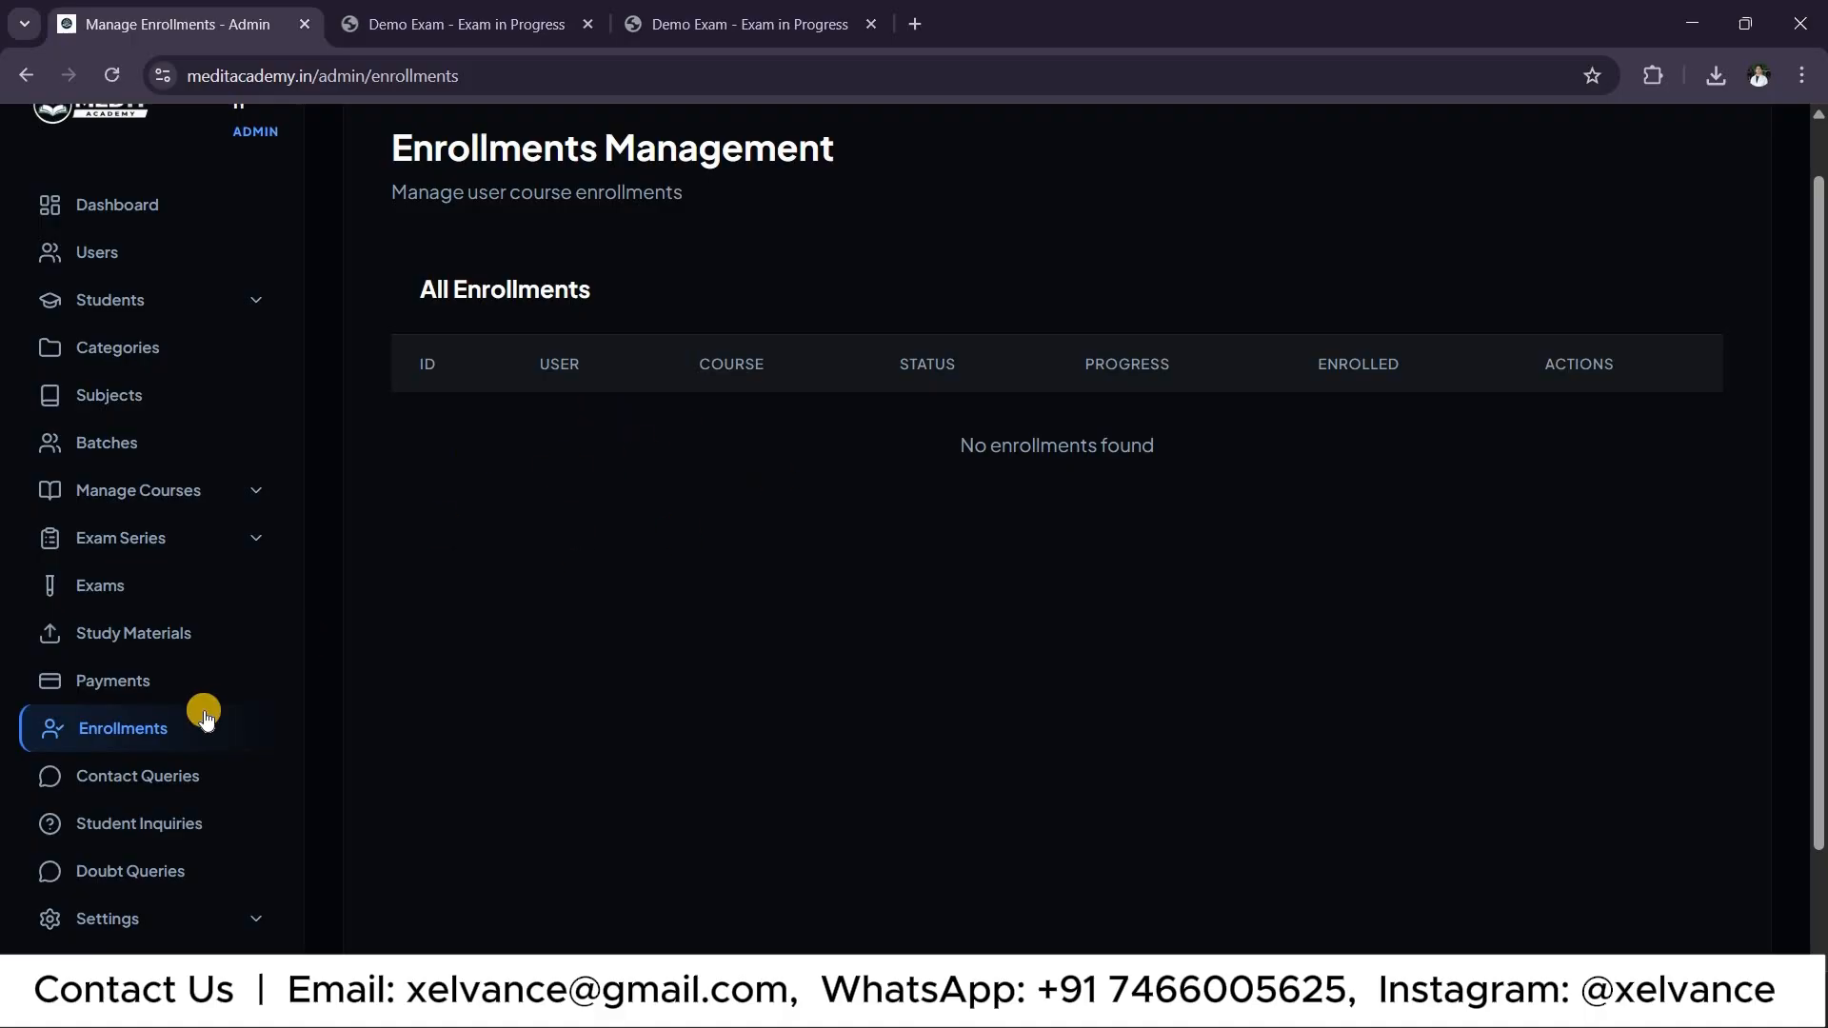
{"action": "scroll", "coordinate": [177, 729], "scroll_direction": "down", "scroll_amount": 1}
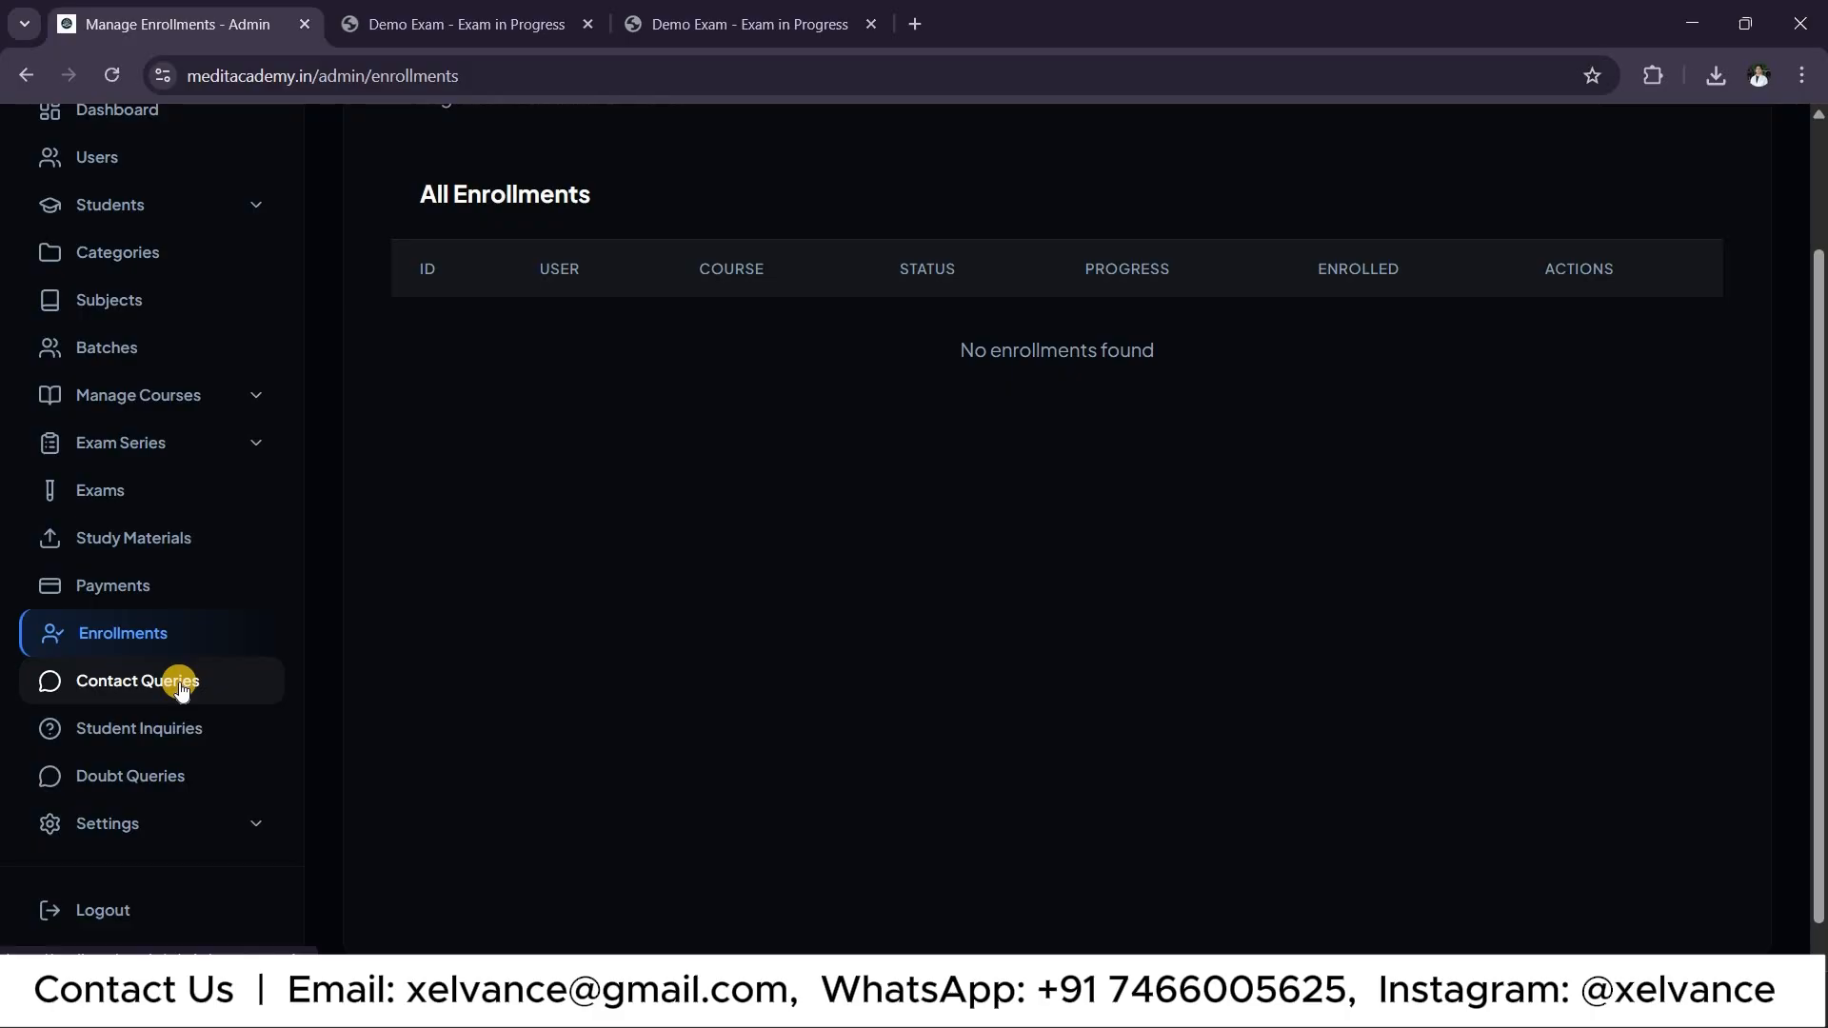
Open Contact Queries and view the Technical Support query's full details.
{"action": "left_click", "coordinate": [181, 684]}
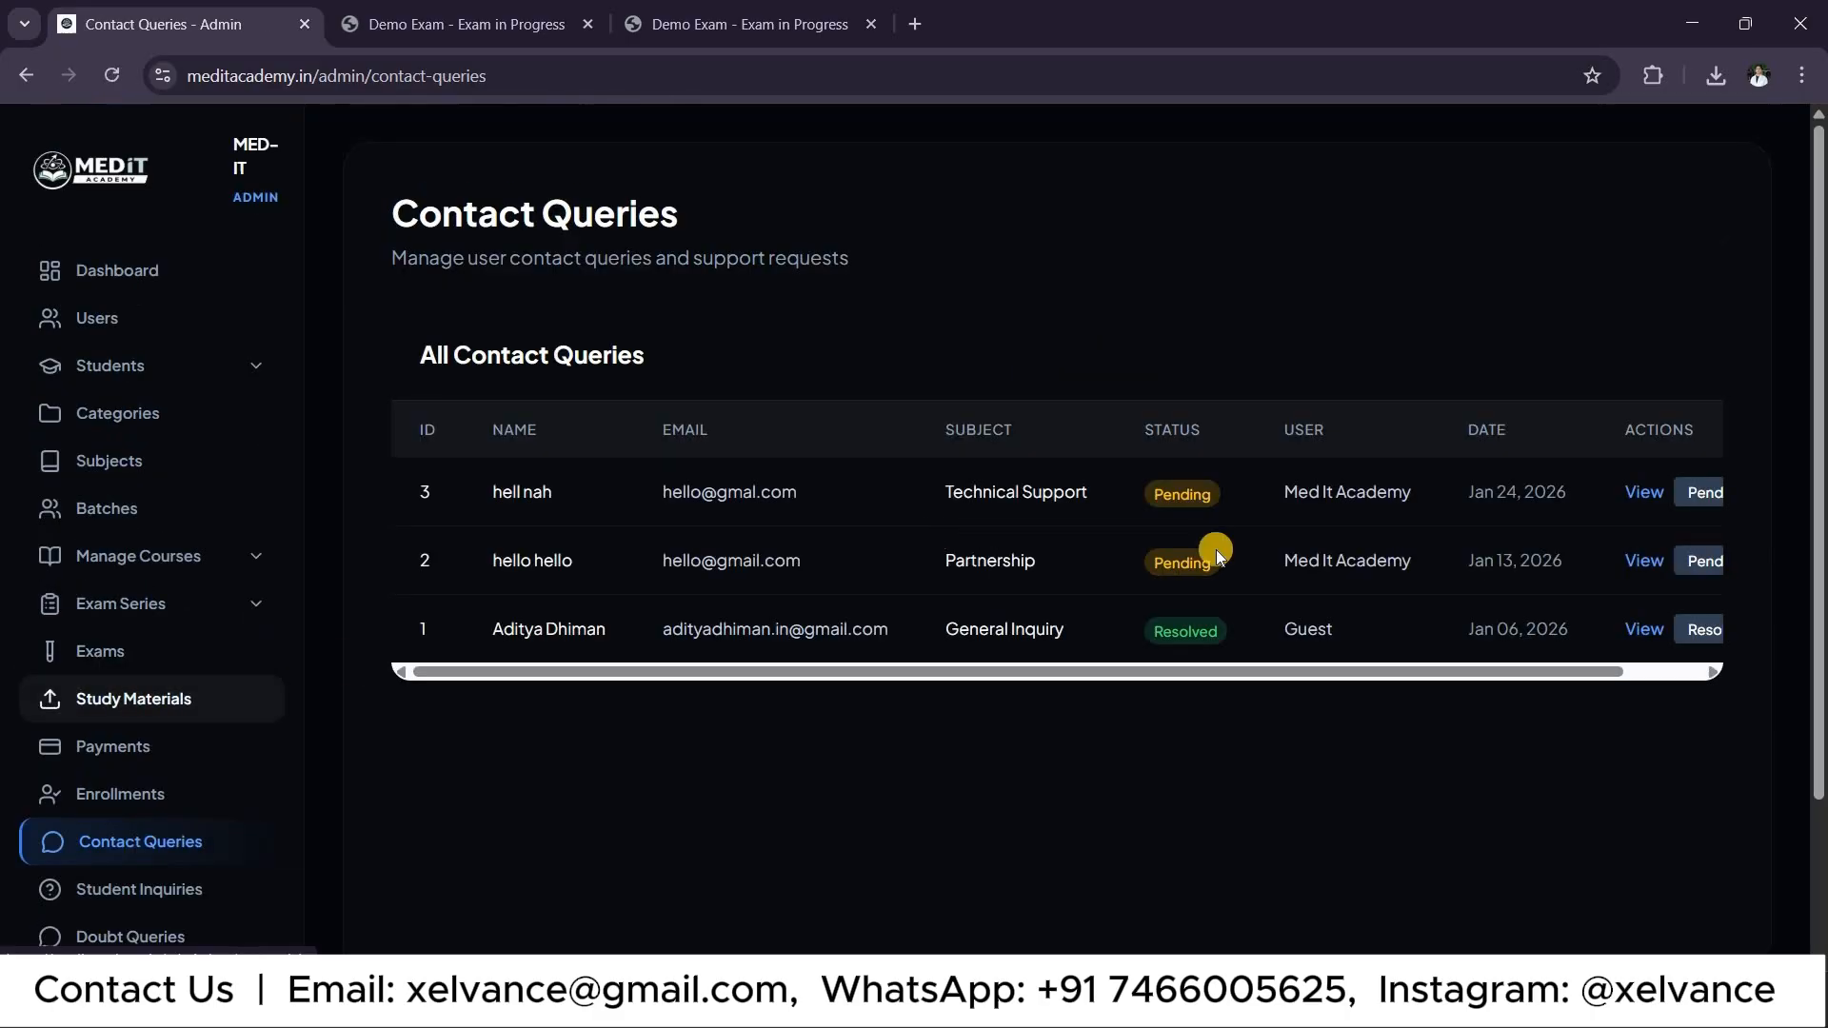
{"action": "scroll", "coordinate": [1278, 533], "scroll_direction": "right", "scroll_amount": 1}
{"action": "scroll", "coordinate": [1277, 533], "scroll_direction": "down", "scroll_amount": 2}
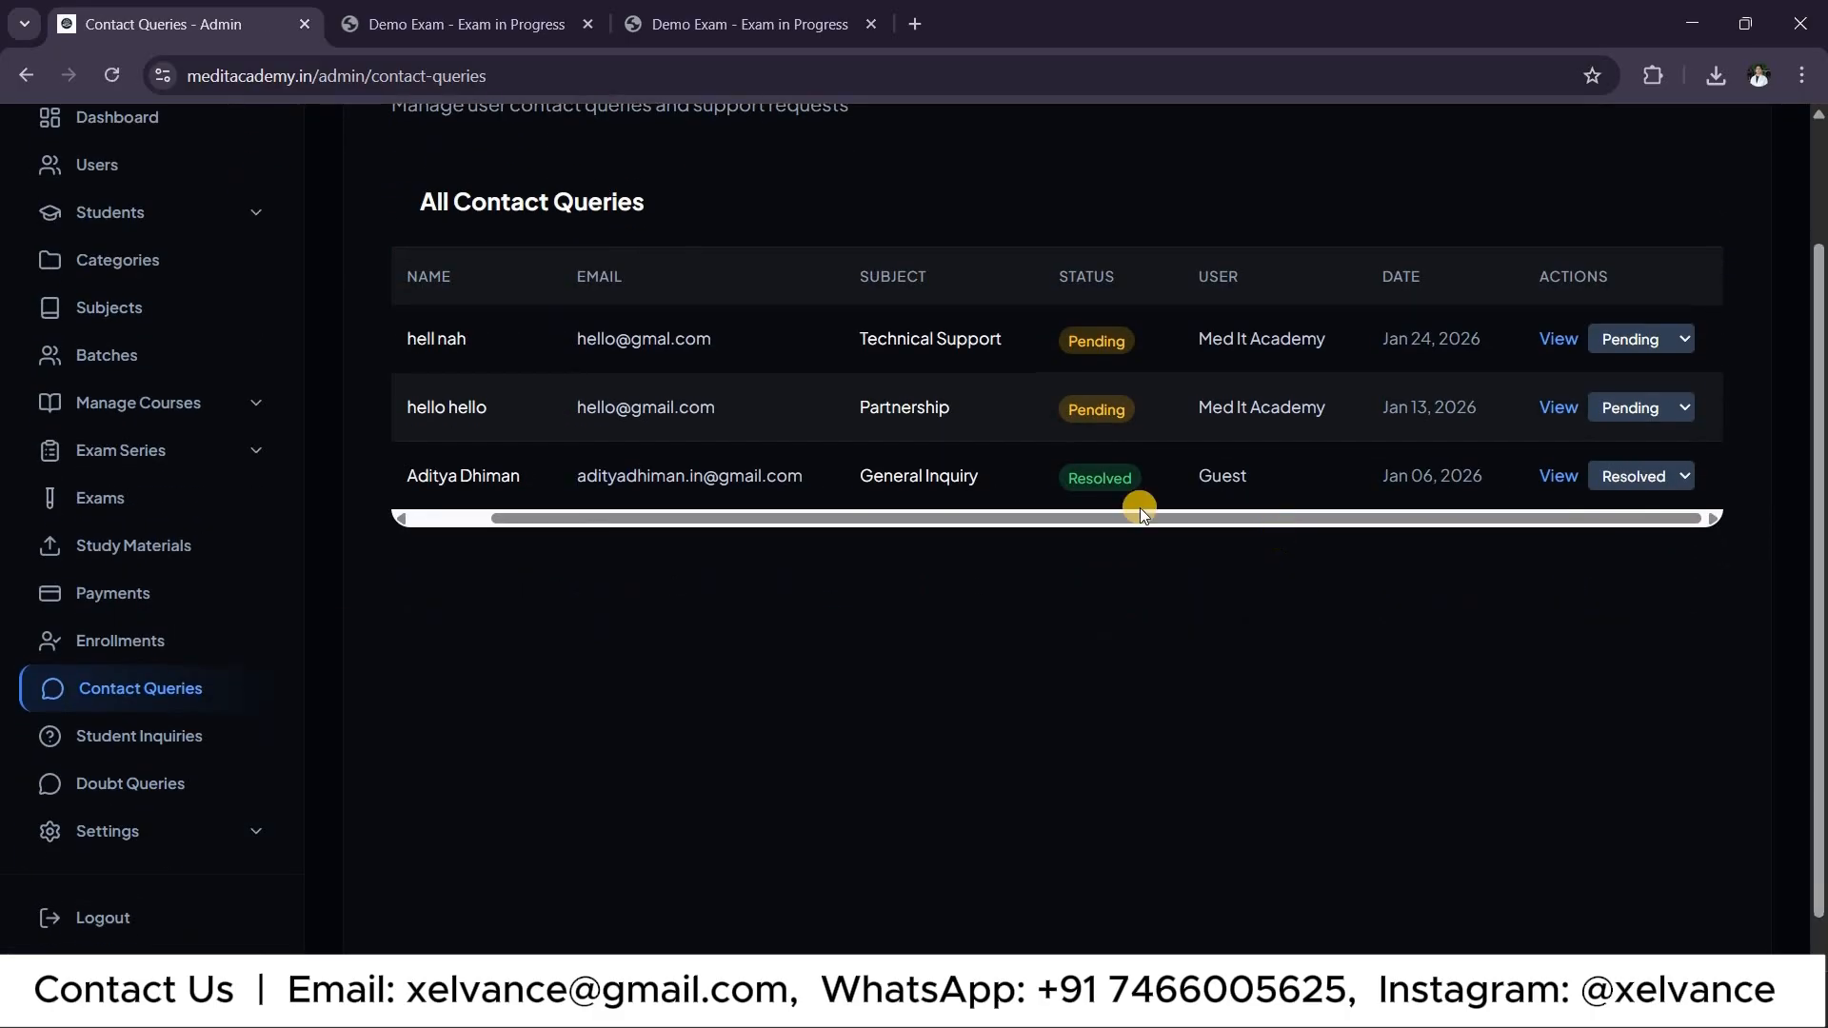
{"action": "scroll", "coordinate": [882, 408], "scroll_direction": "left", "scroll_amount": 1}
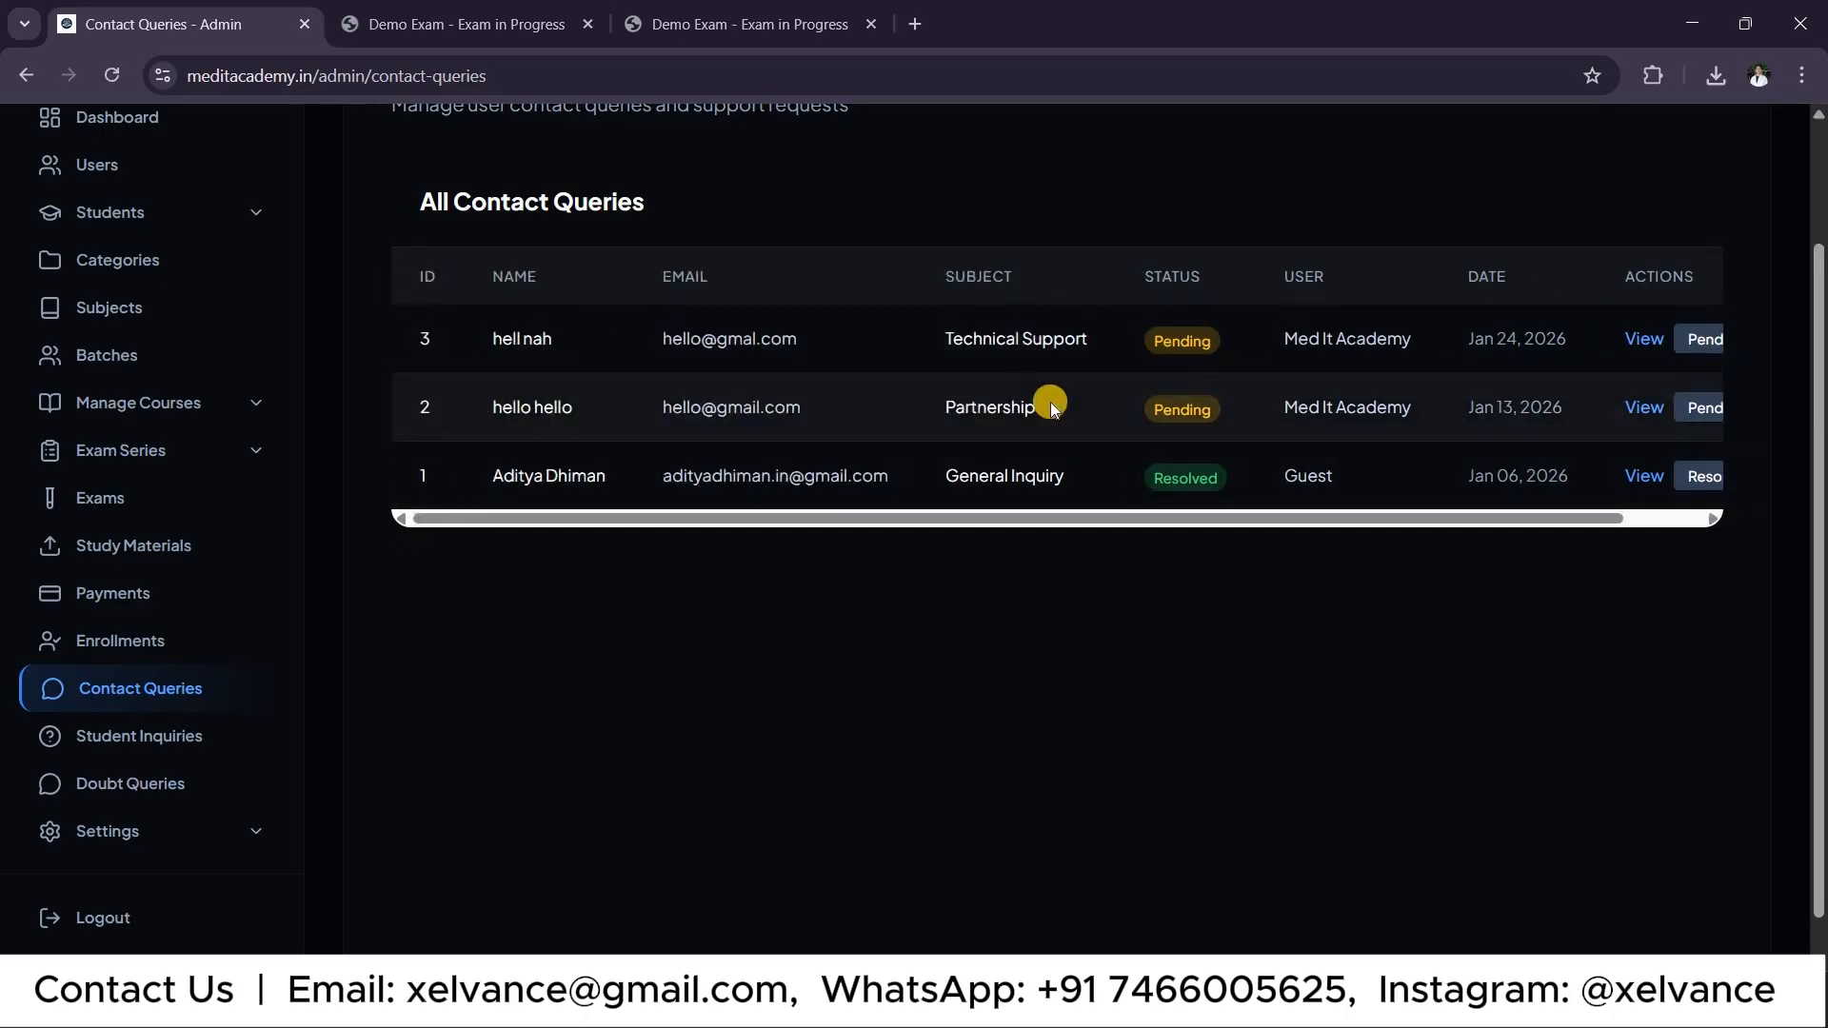
{"action": "scroll", "coordinate": [1049, 402], "scroll_direction": "right", "scroll_amount": 1}
{"action": "left_click", "coordinate": [1561, 333]}
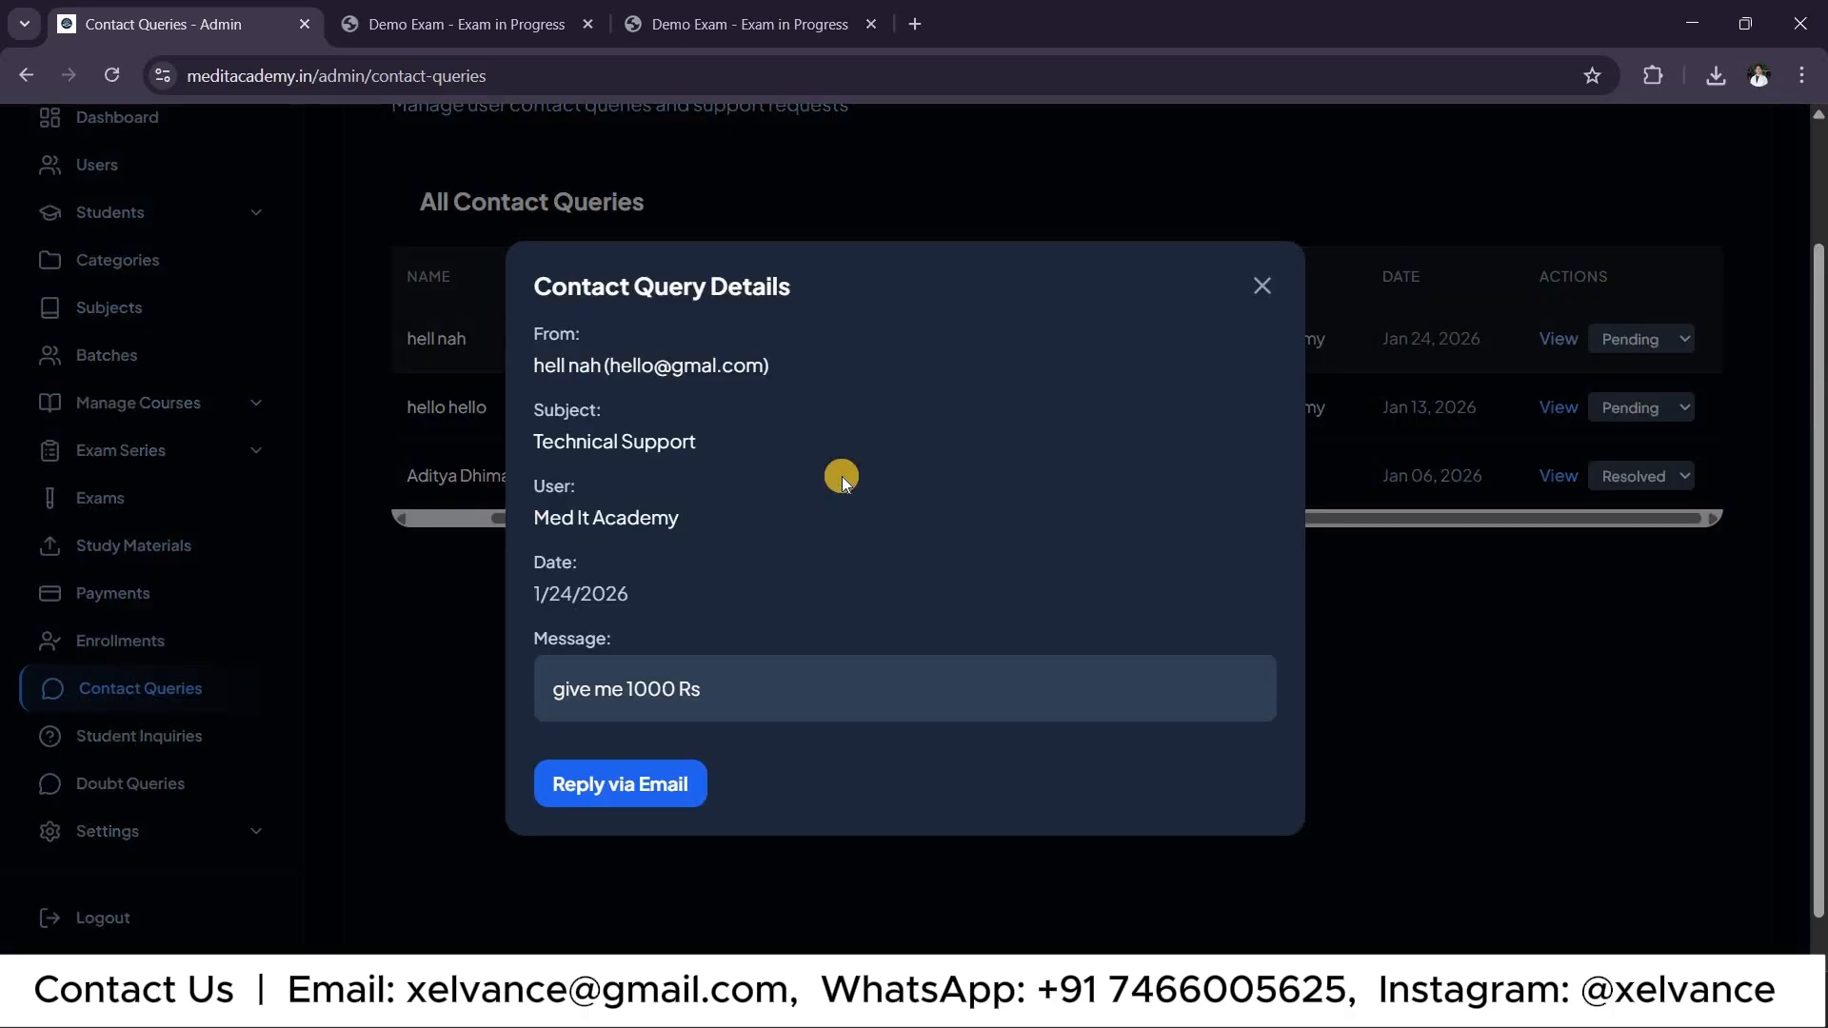
{"action": "left_click", "coordinate": [1262, 282]}
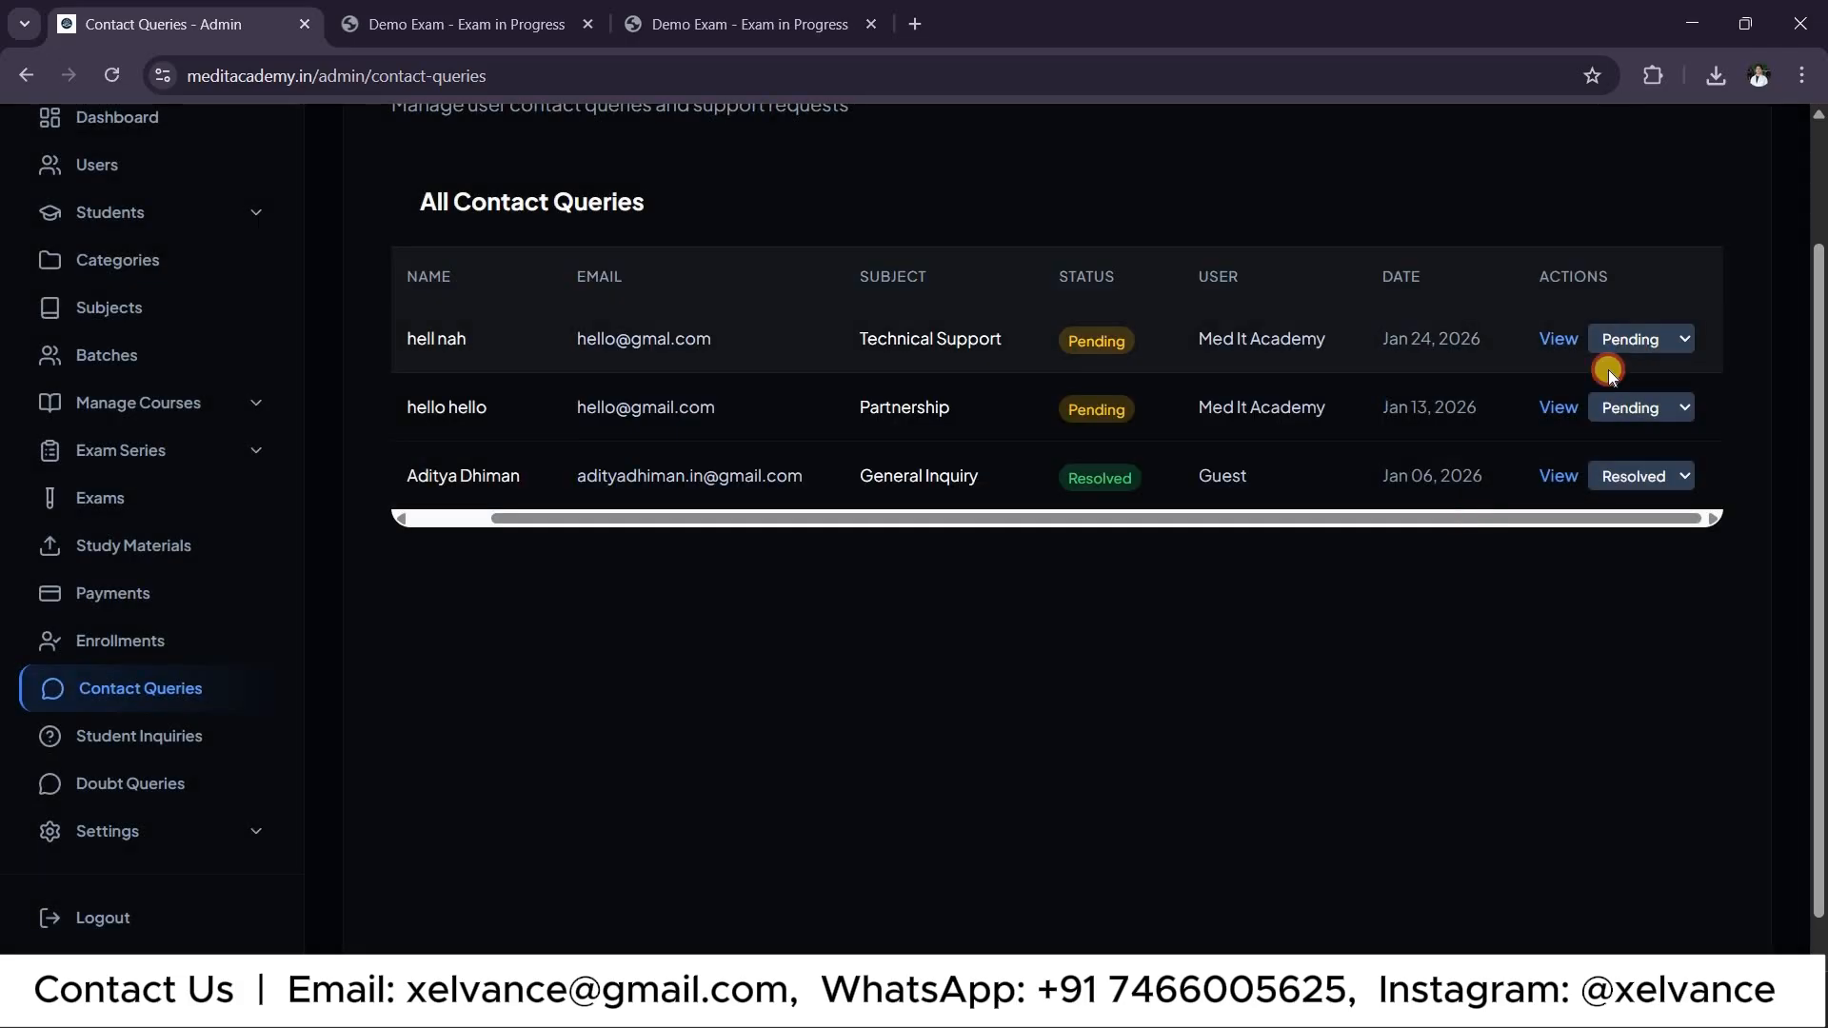
Set the first query's status to Resolved.
{"action": "left_click", "coordinate": [1630, 341]}
{"action": "left_click", "coordinate": [1637, 425]}
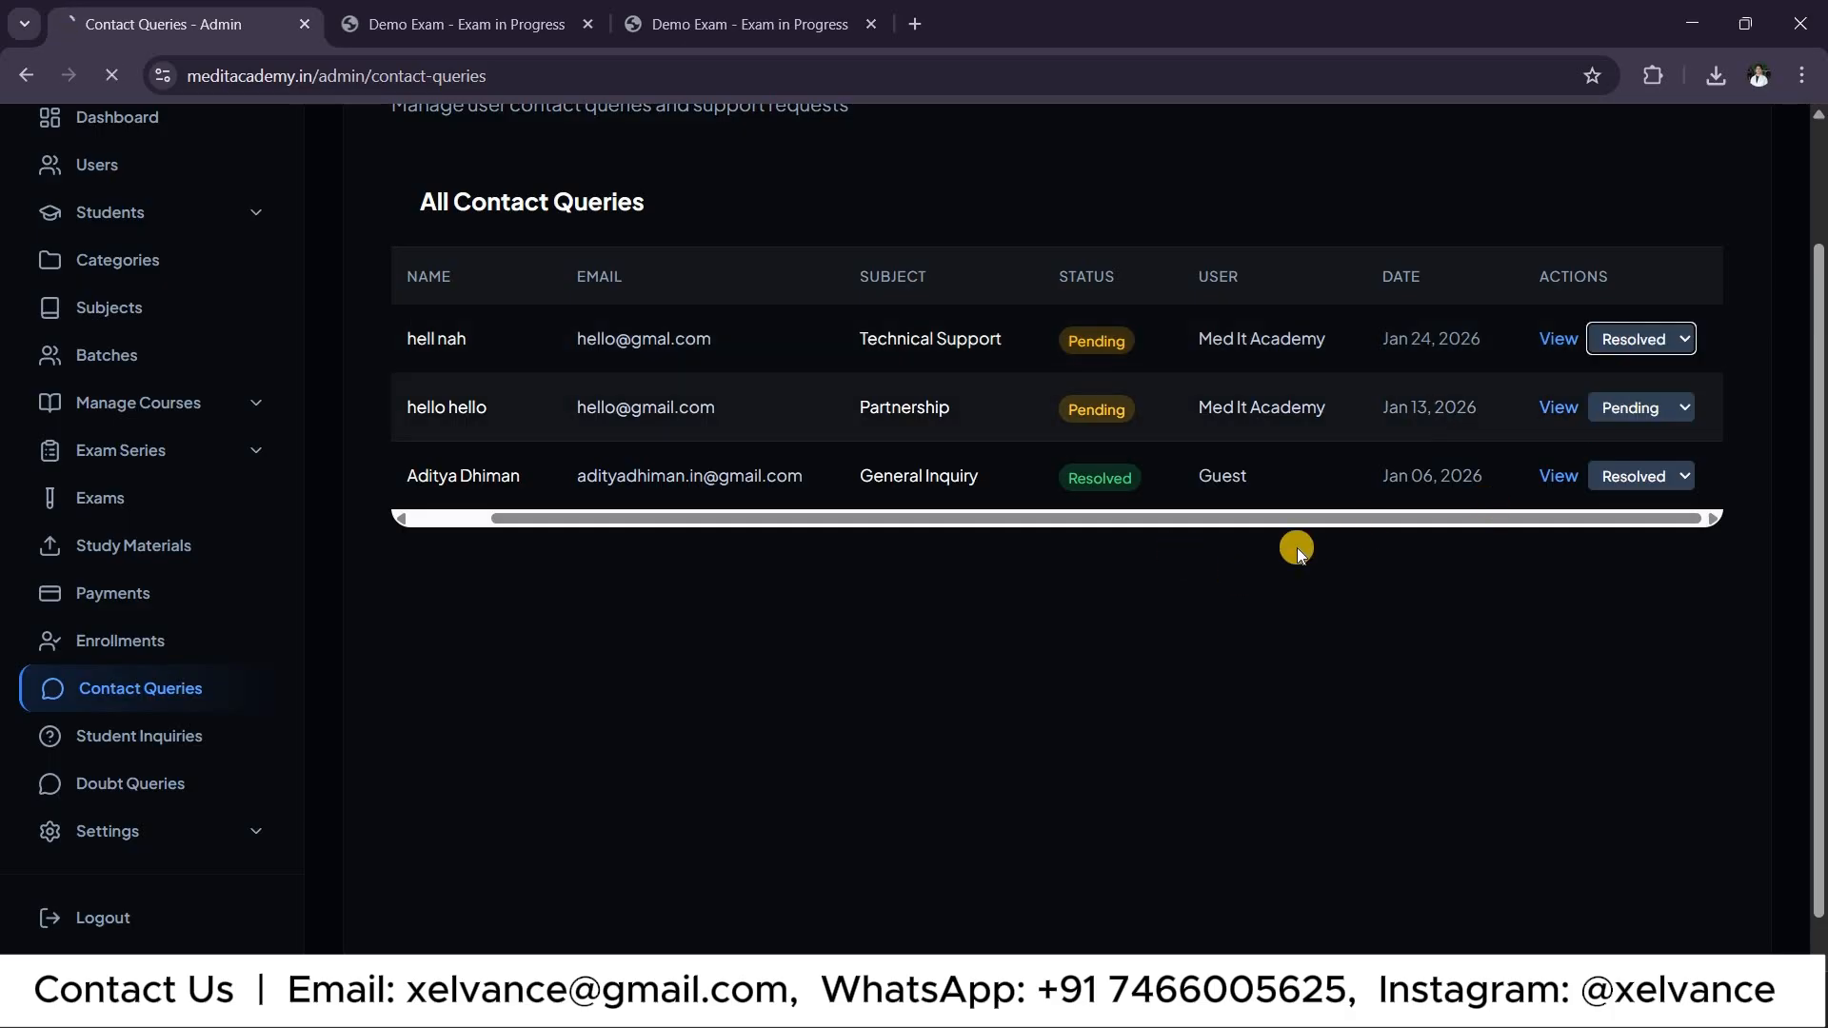
{"action": "scroll", "coordinate": [1581, 482], "scroll_direction": "right", "scroll_amount": 2}
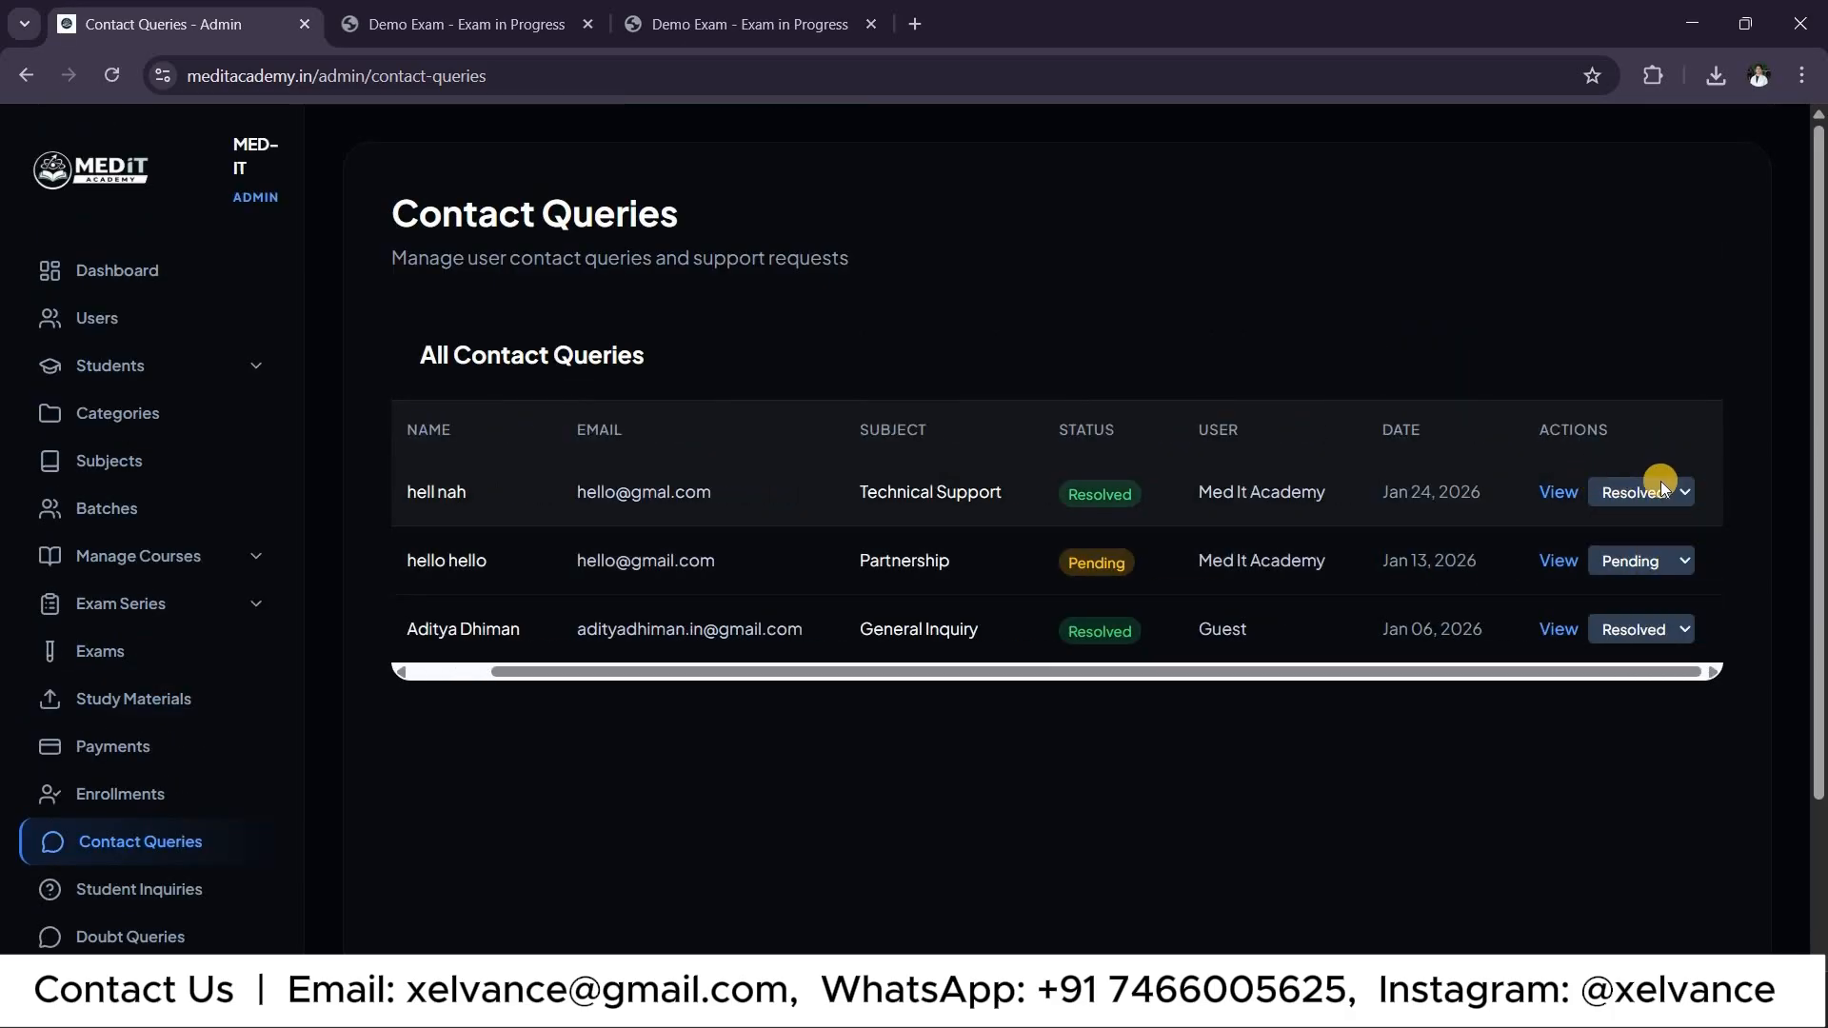
{"action": "scroll", "coordinate": [746, 541], "scroll_direction": "down", "scroll_amount": 2}
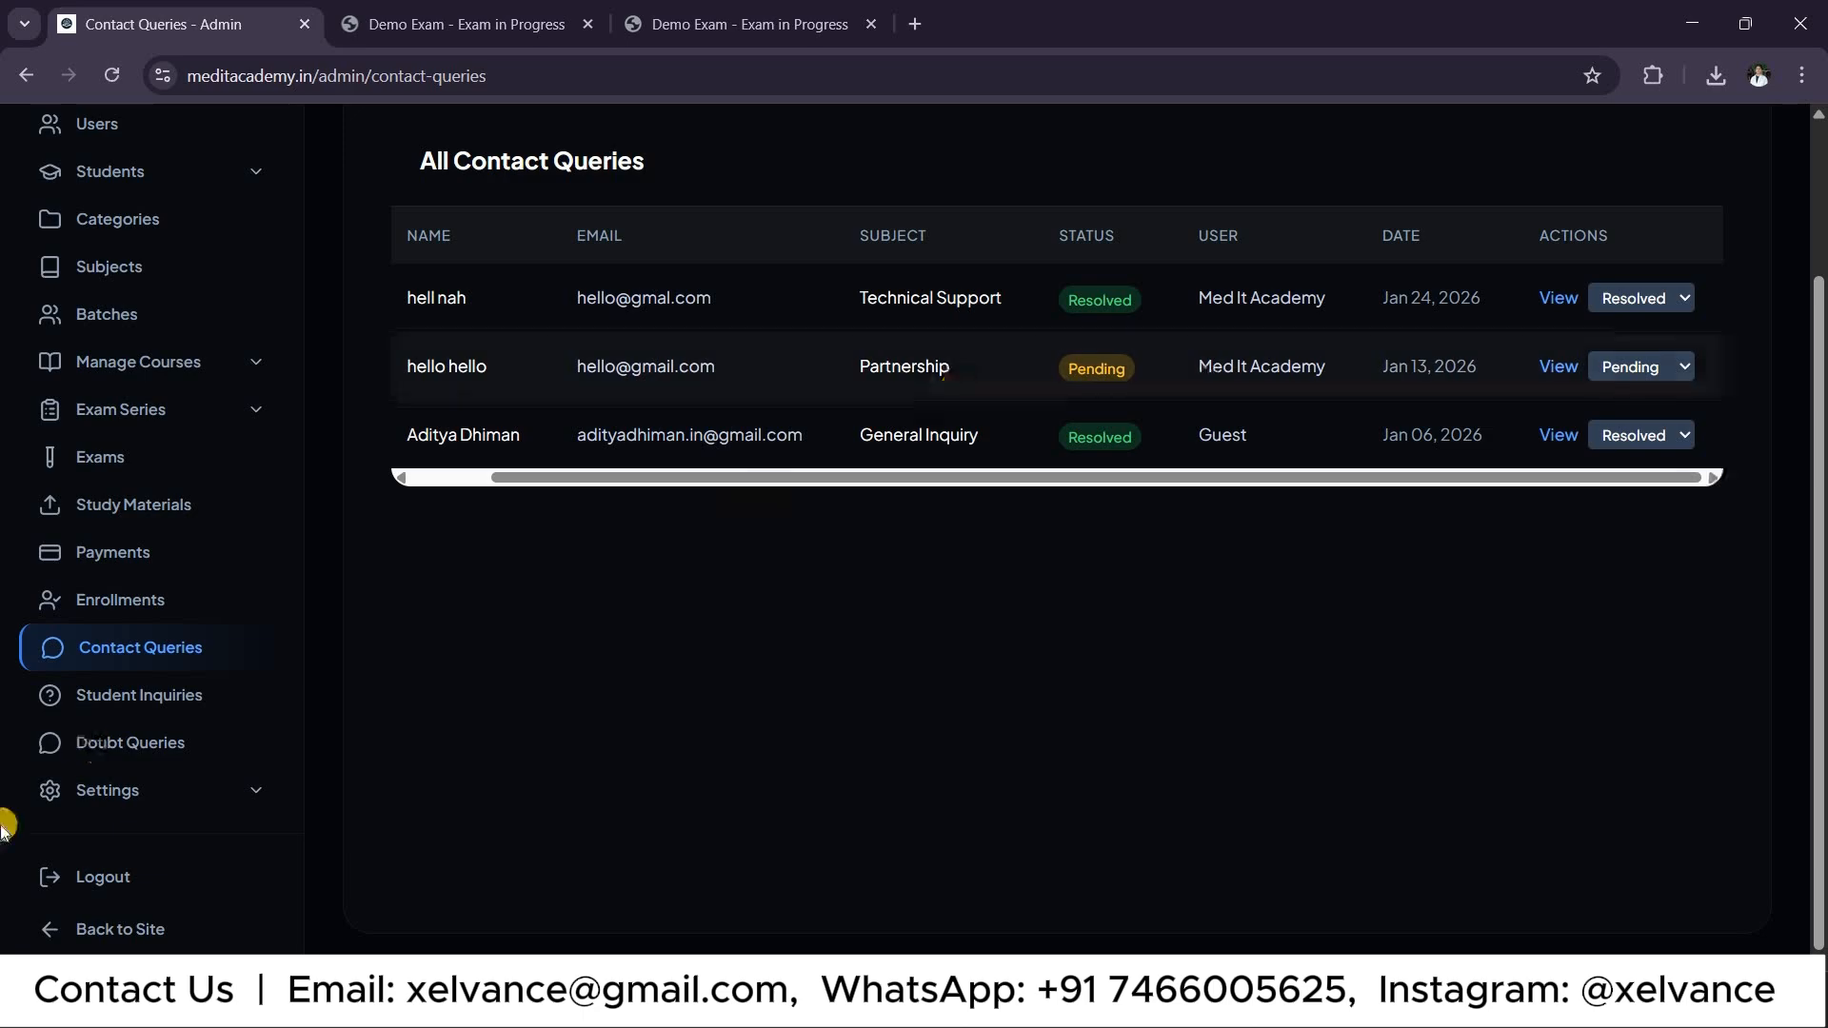
Open the Student Inquiries page and scroll through its empty list.
{"action": "left_click", "coordinate": [139, 694]}
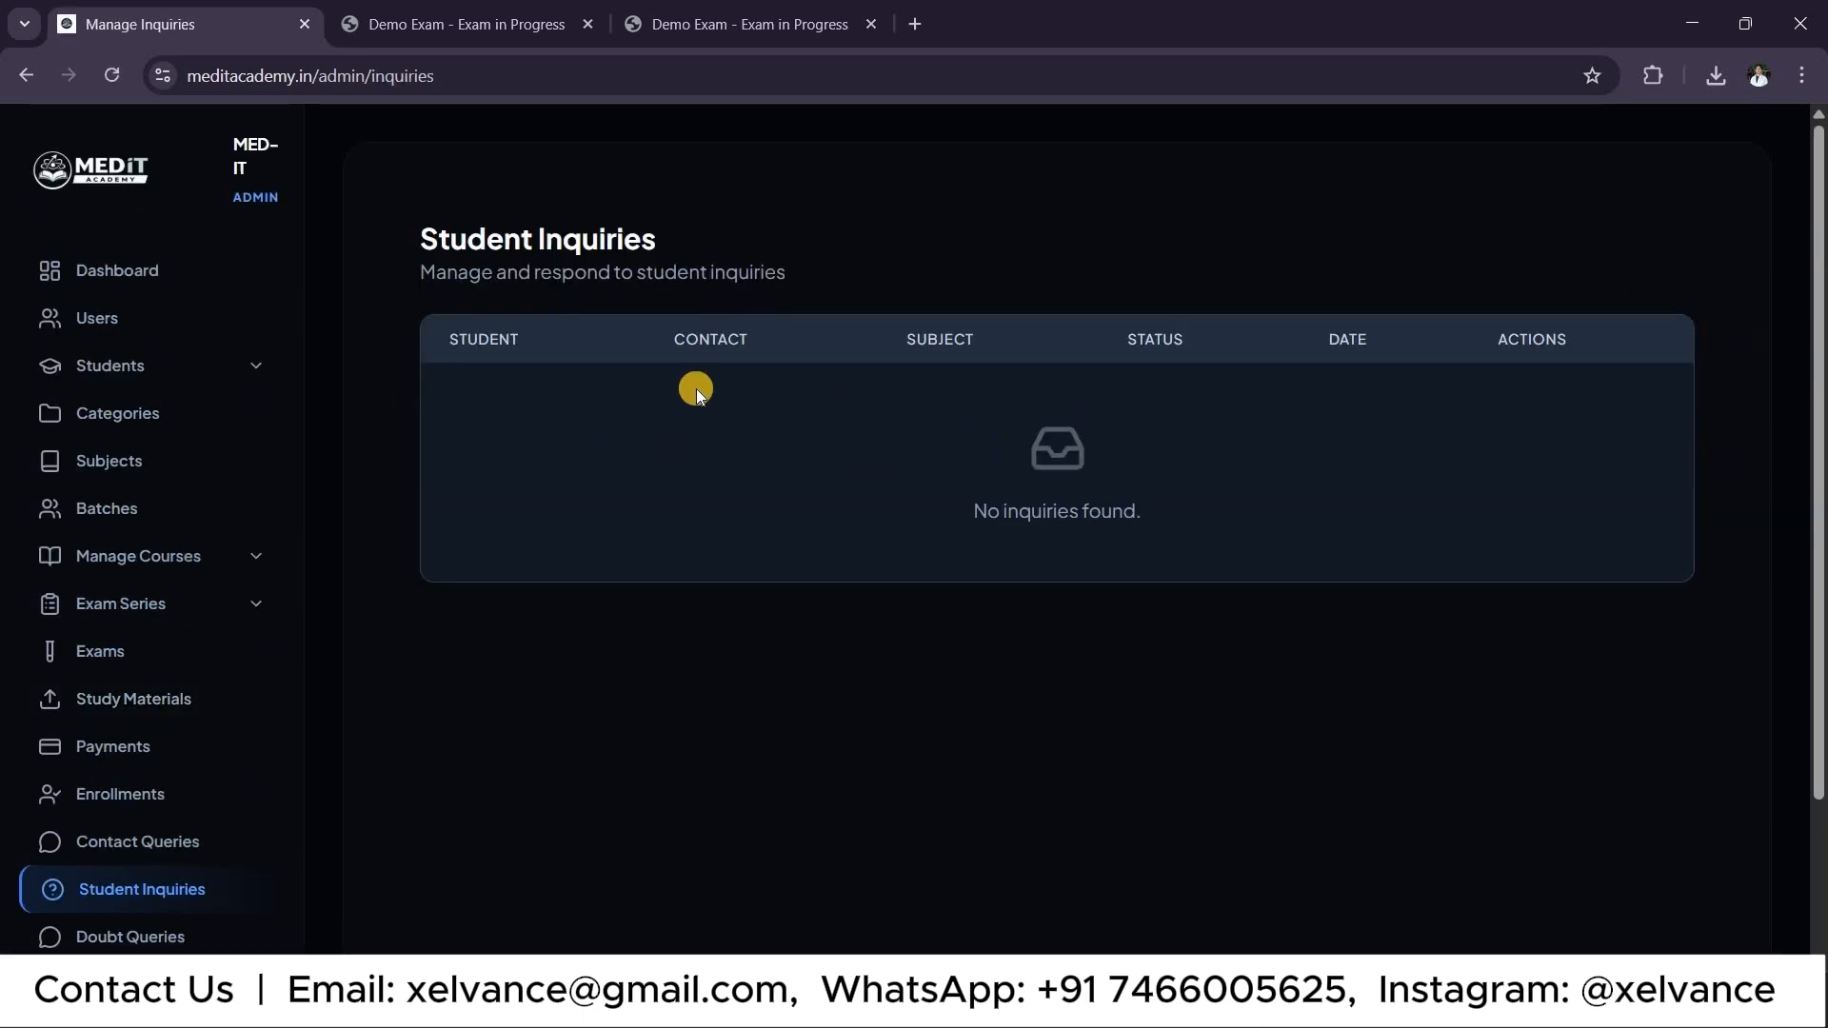
{"action": "scroll", "coordinate": [779, 377], "scroll_direction": "down", "scroll_amount": 2}
{"action": "scroll", "coordinate": [726, 220], "scroll_direction": "up", "scroll_amount": 2}
{"action": "scroll", "coordinate": [575, 554], "scroll_direction": "down", "scroll_amount": 1}
{"action": "scroll", "coordinate": [922, 568], "scroll_direction": "down", "scroll_amount": 2}
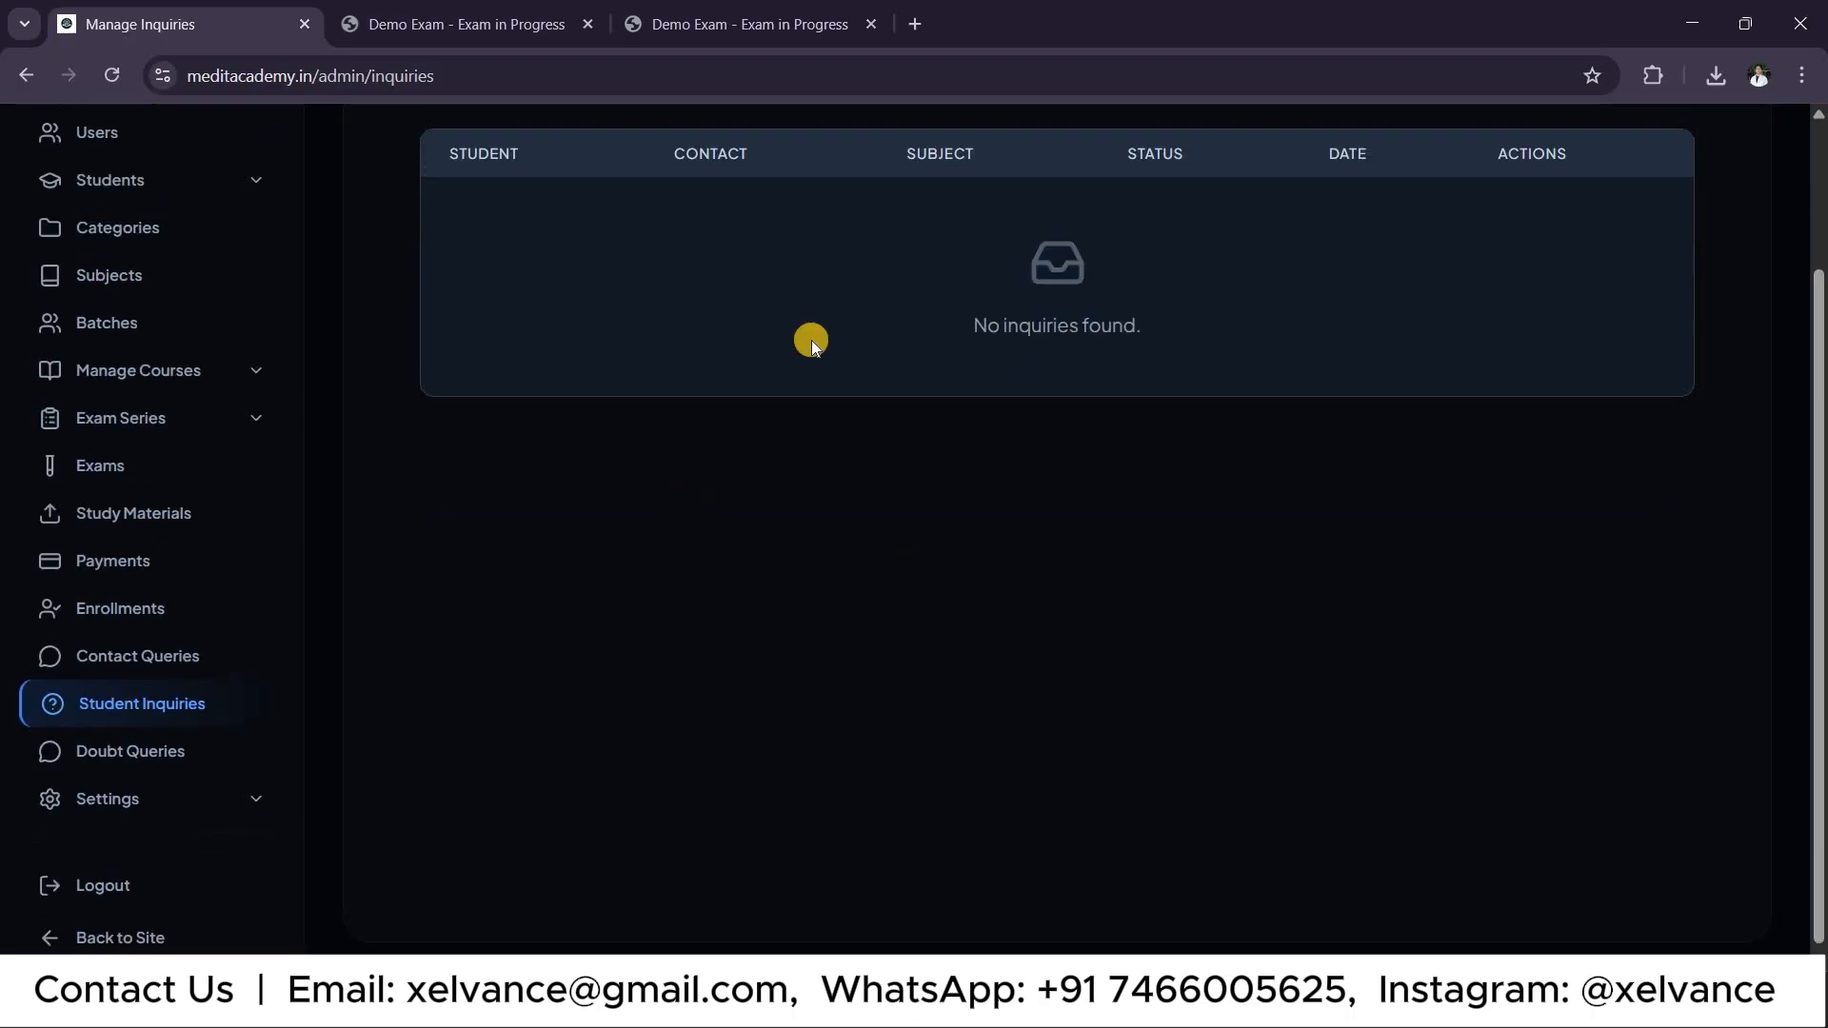
{"action": "scroll", "coordinate": [811, 339], "scroll_direction": "up", "scroll_amount": 1}
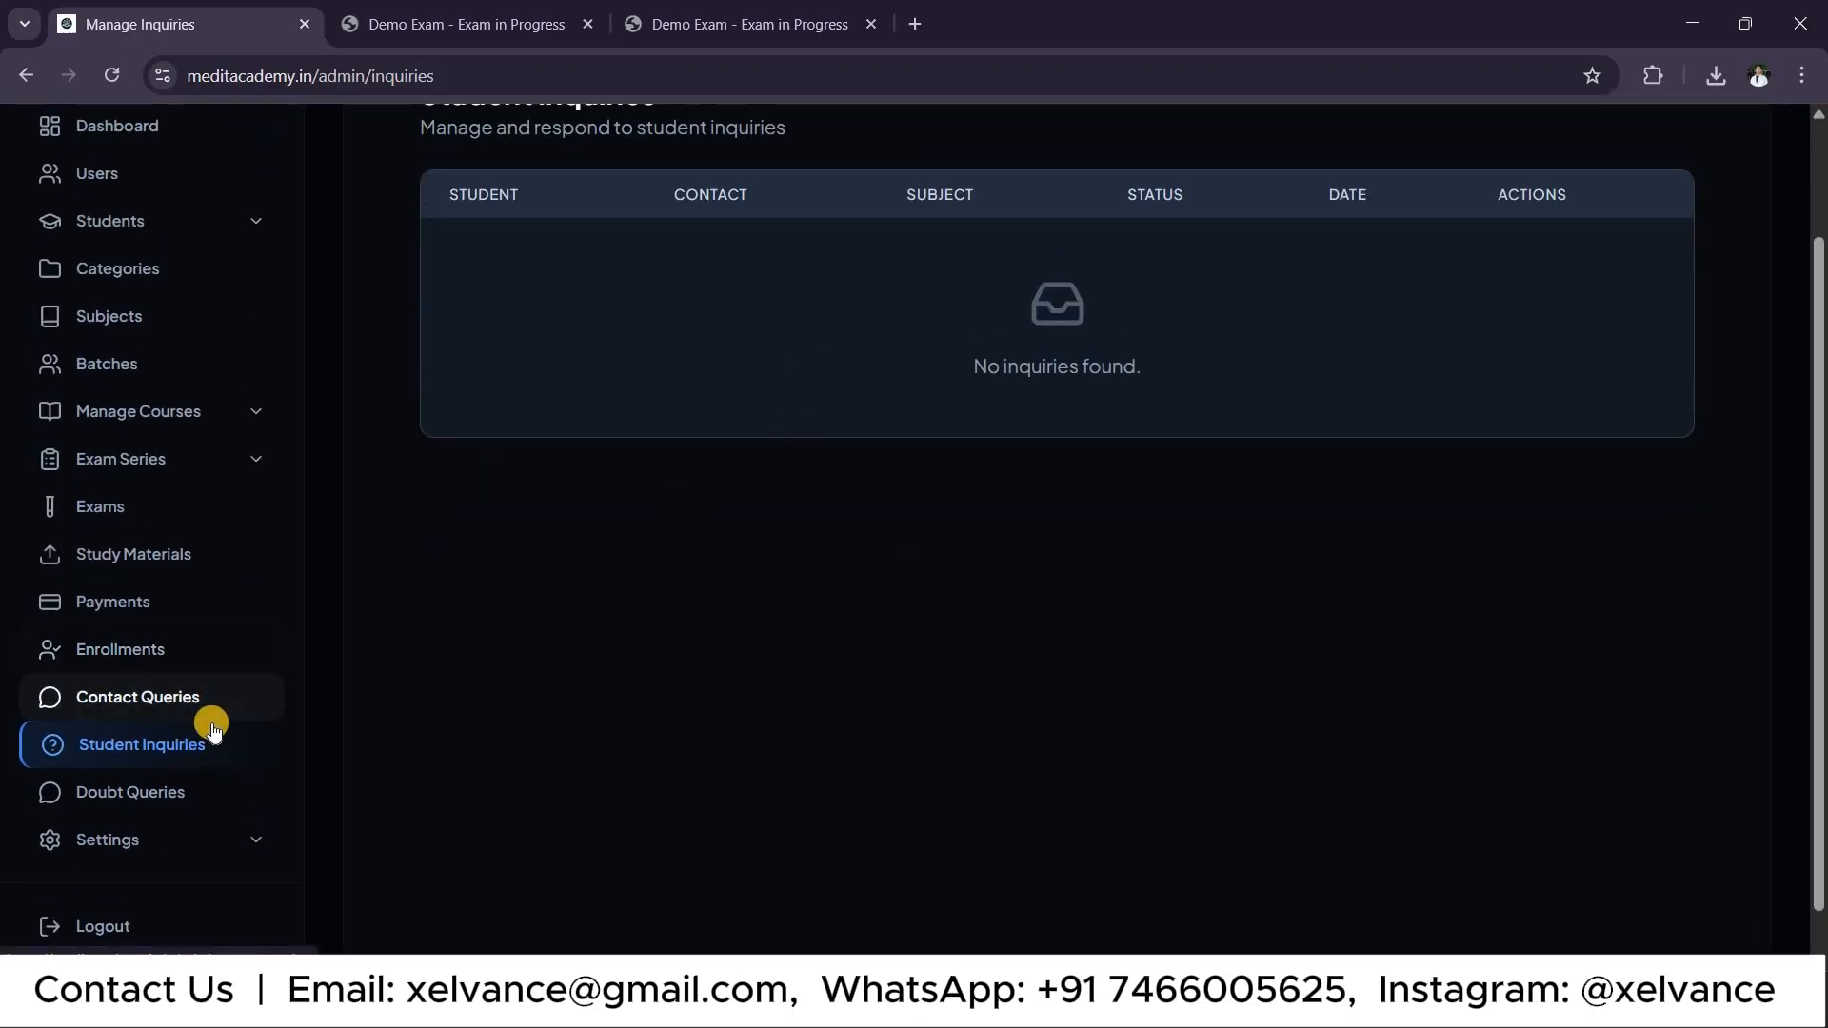
{"action": "scroll", "coordinate": [484, 424], "scroll_direction": "up", "scroll_amount": 2}
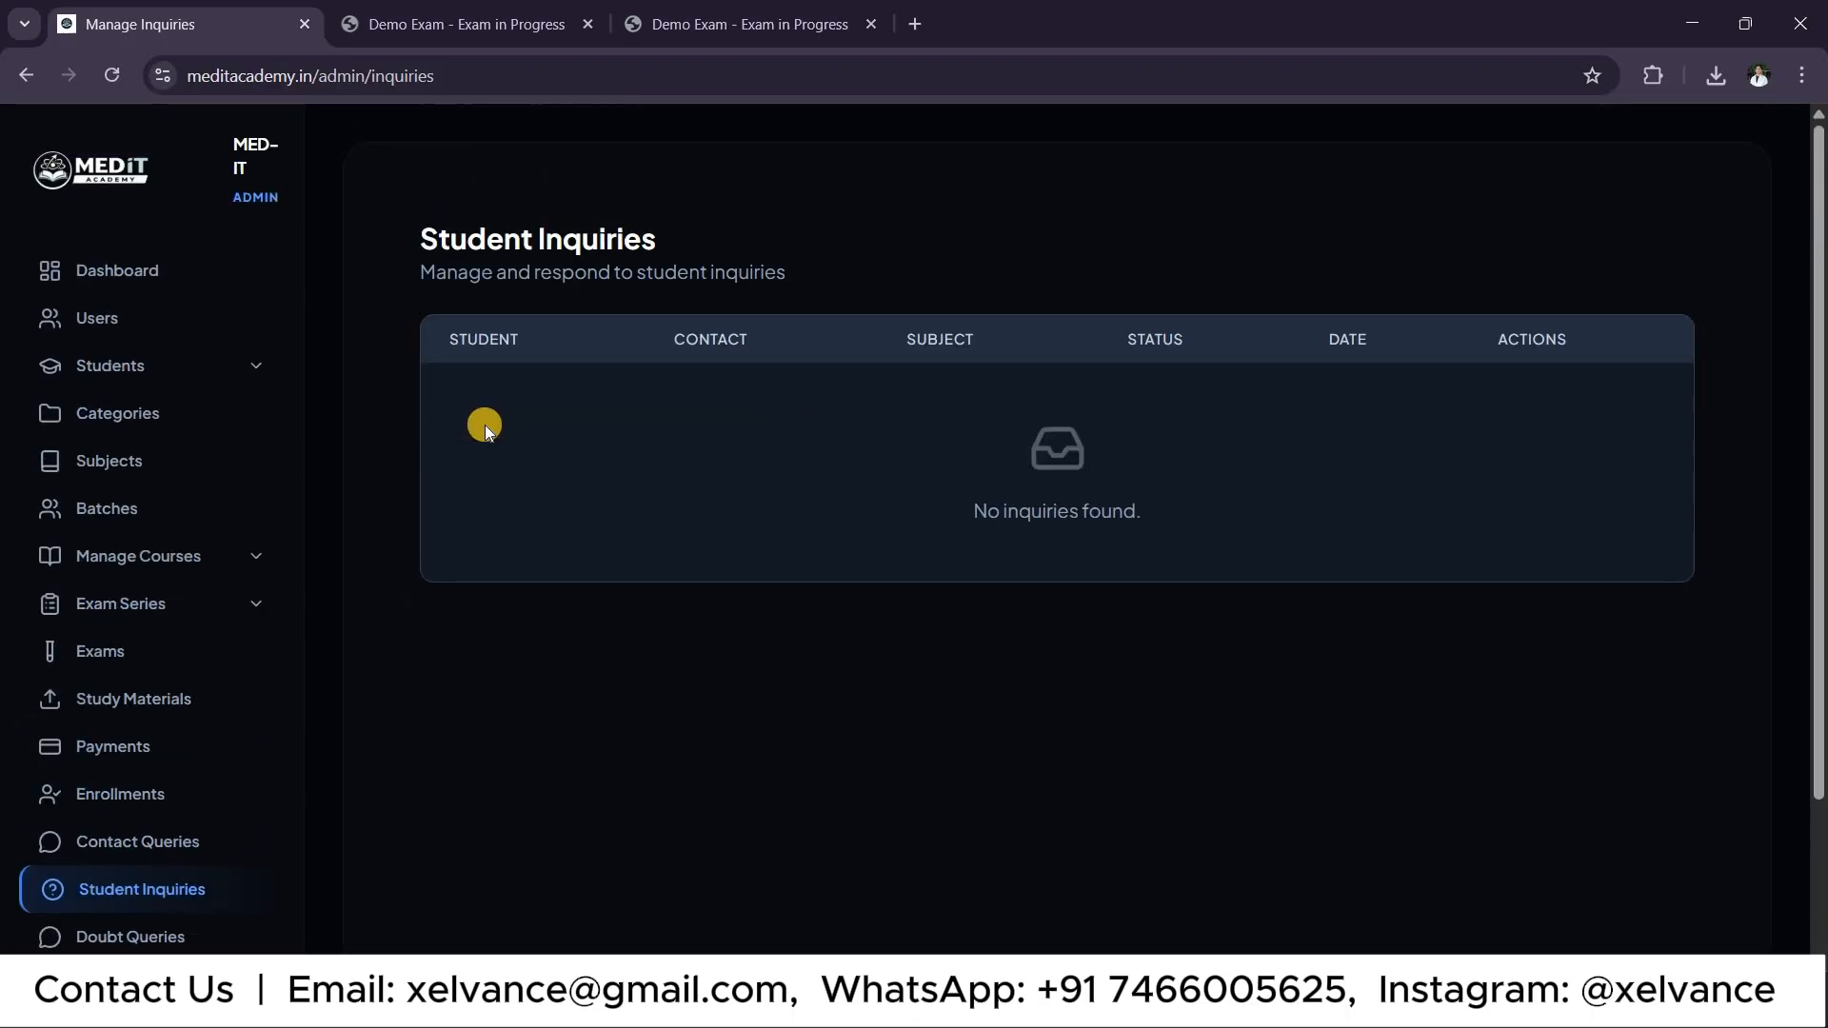
{"action": "scroll", "coordinate": [453, 442], "scroll_direction": "down", "scroll_amount": 2}
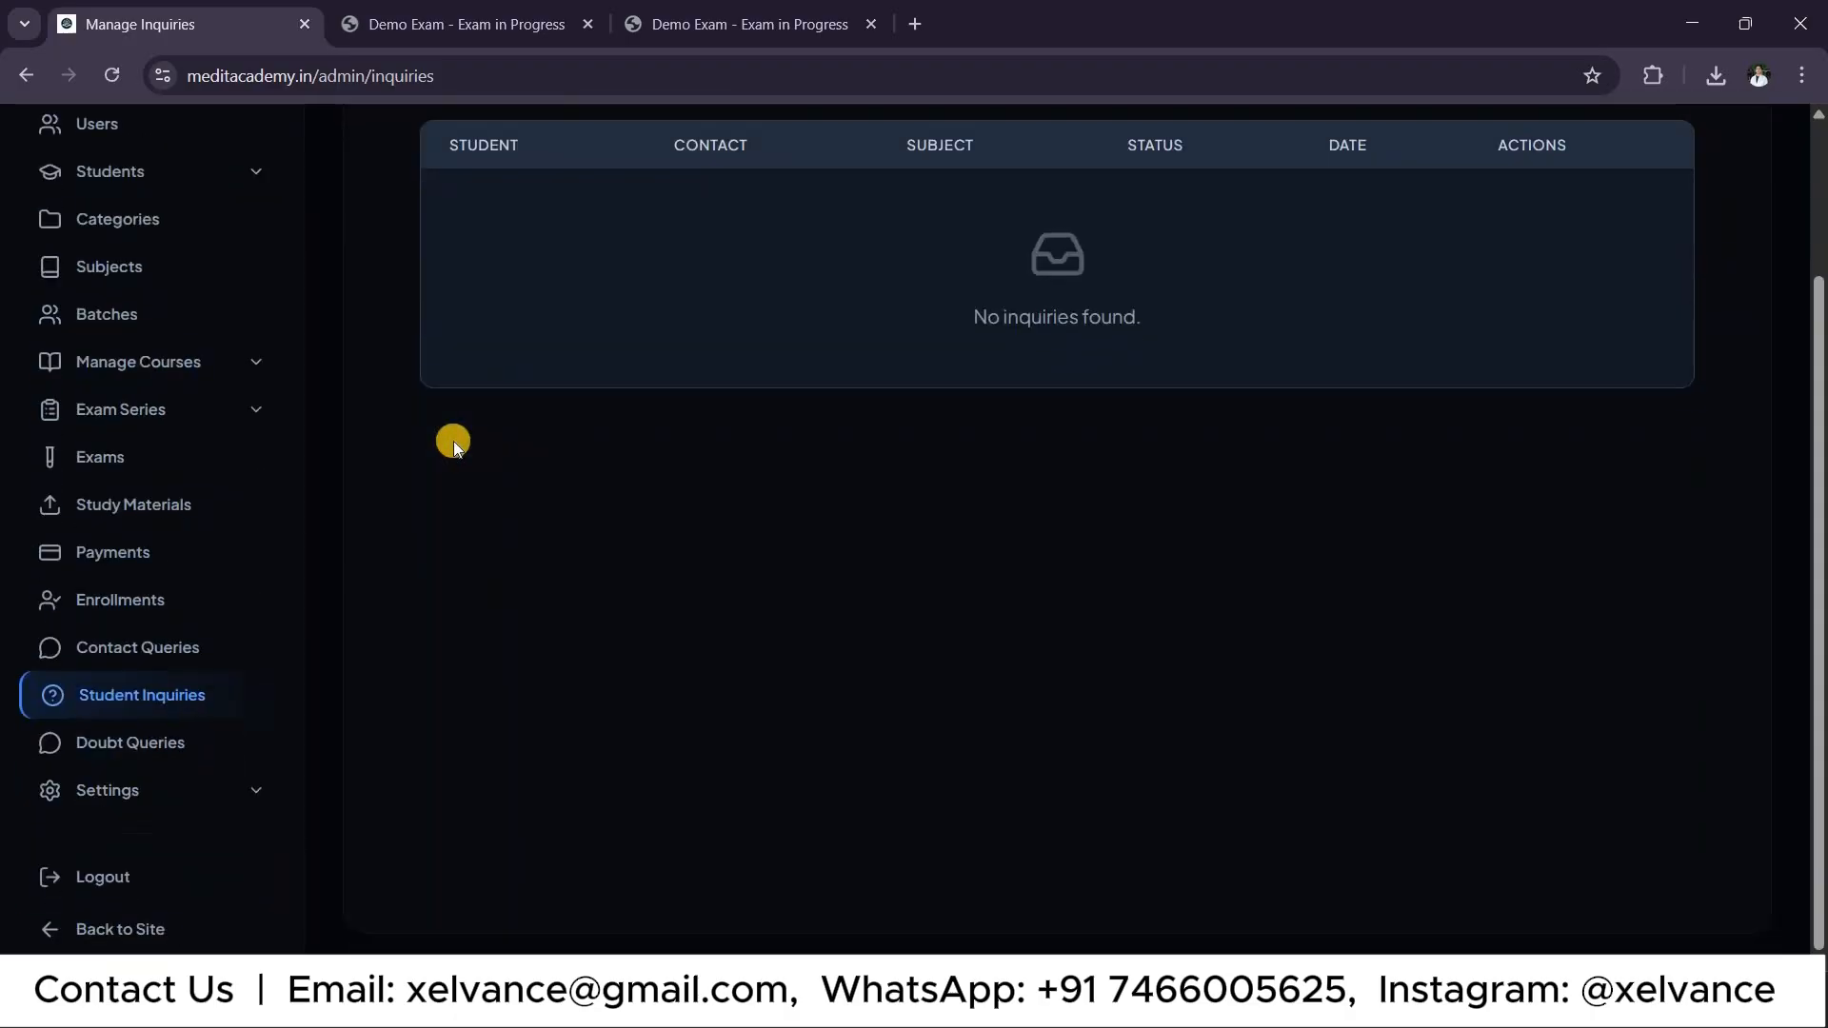
{"action": "scroll", "coordinate": [453, 442], "scroll_direction": "up", "scroll_amount": 1}
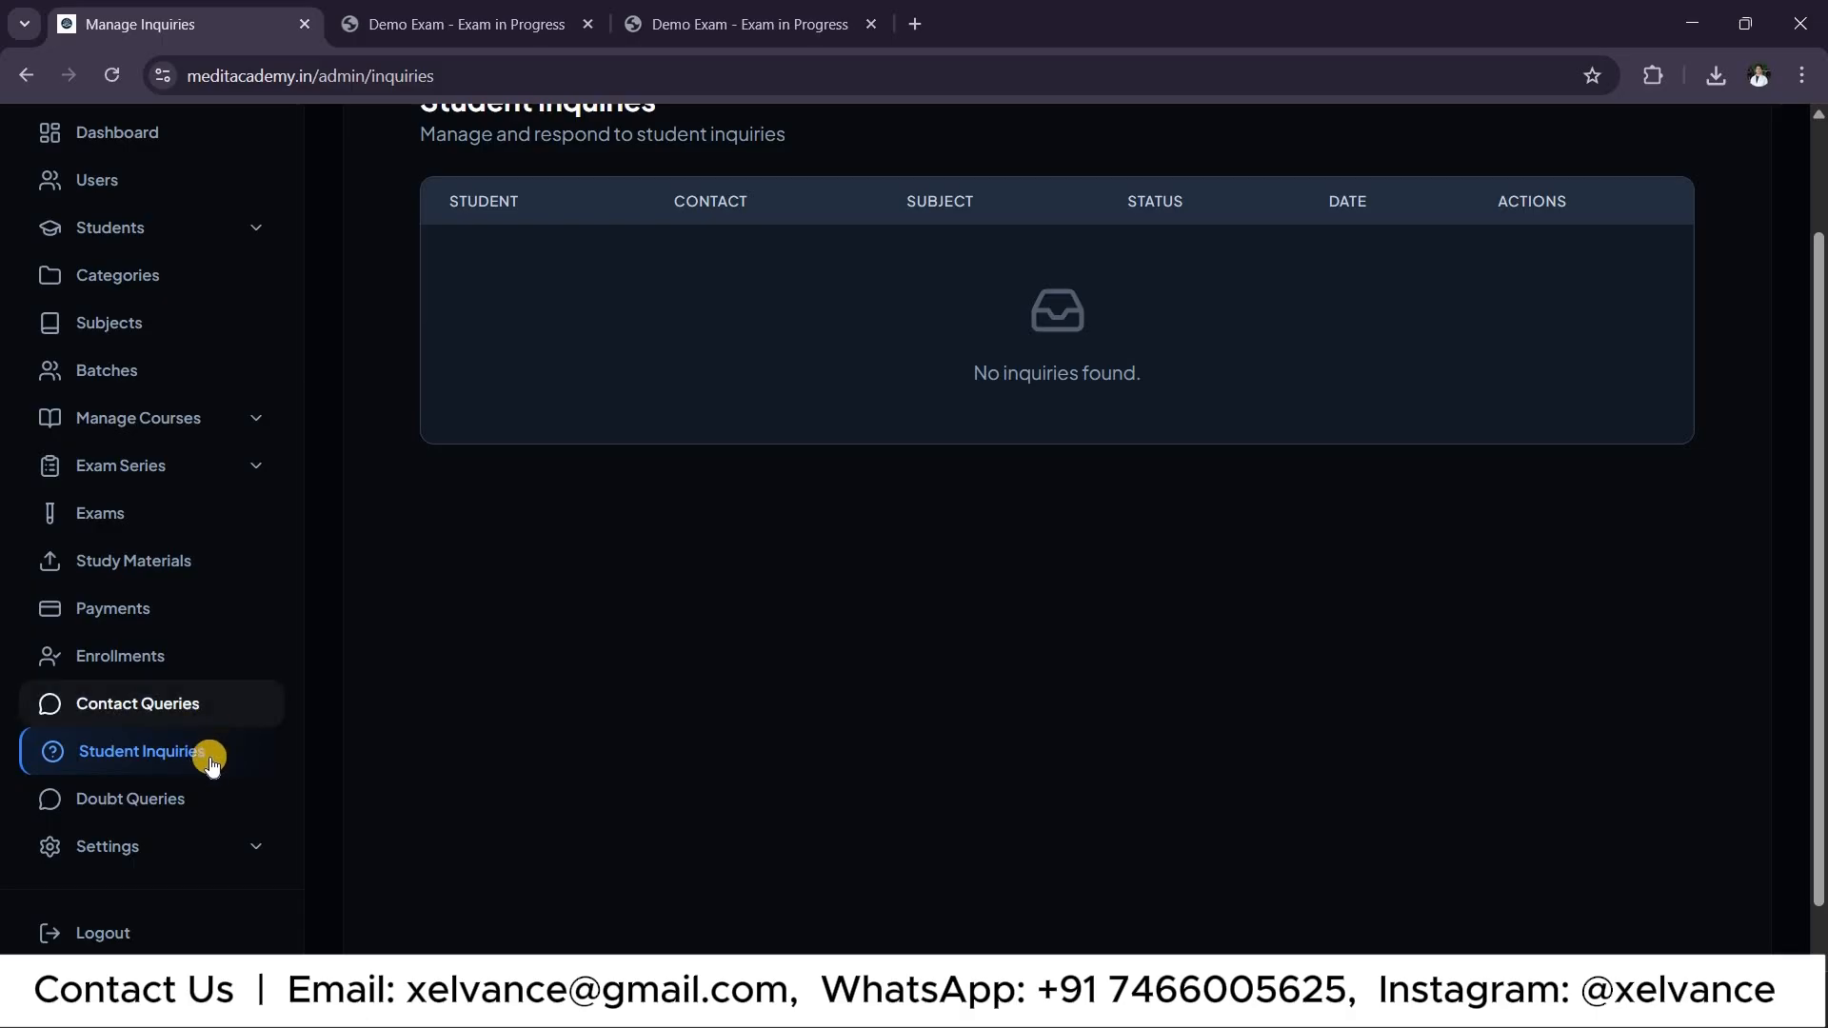
Open Doubt Queries, showing 0 total doubts submitted.
{"action": "left_click", "coordinate": [184, 799]}
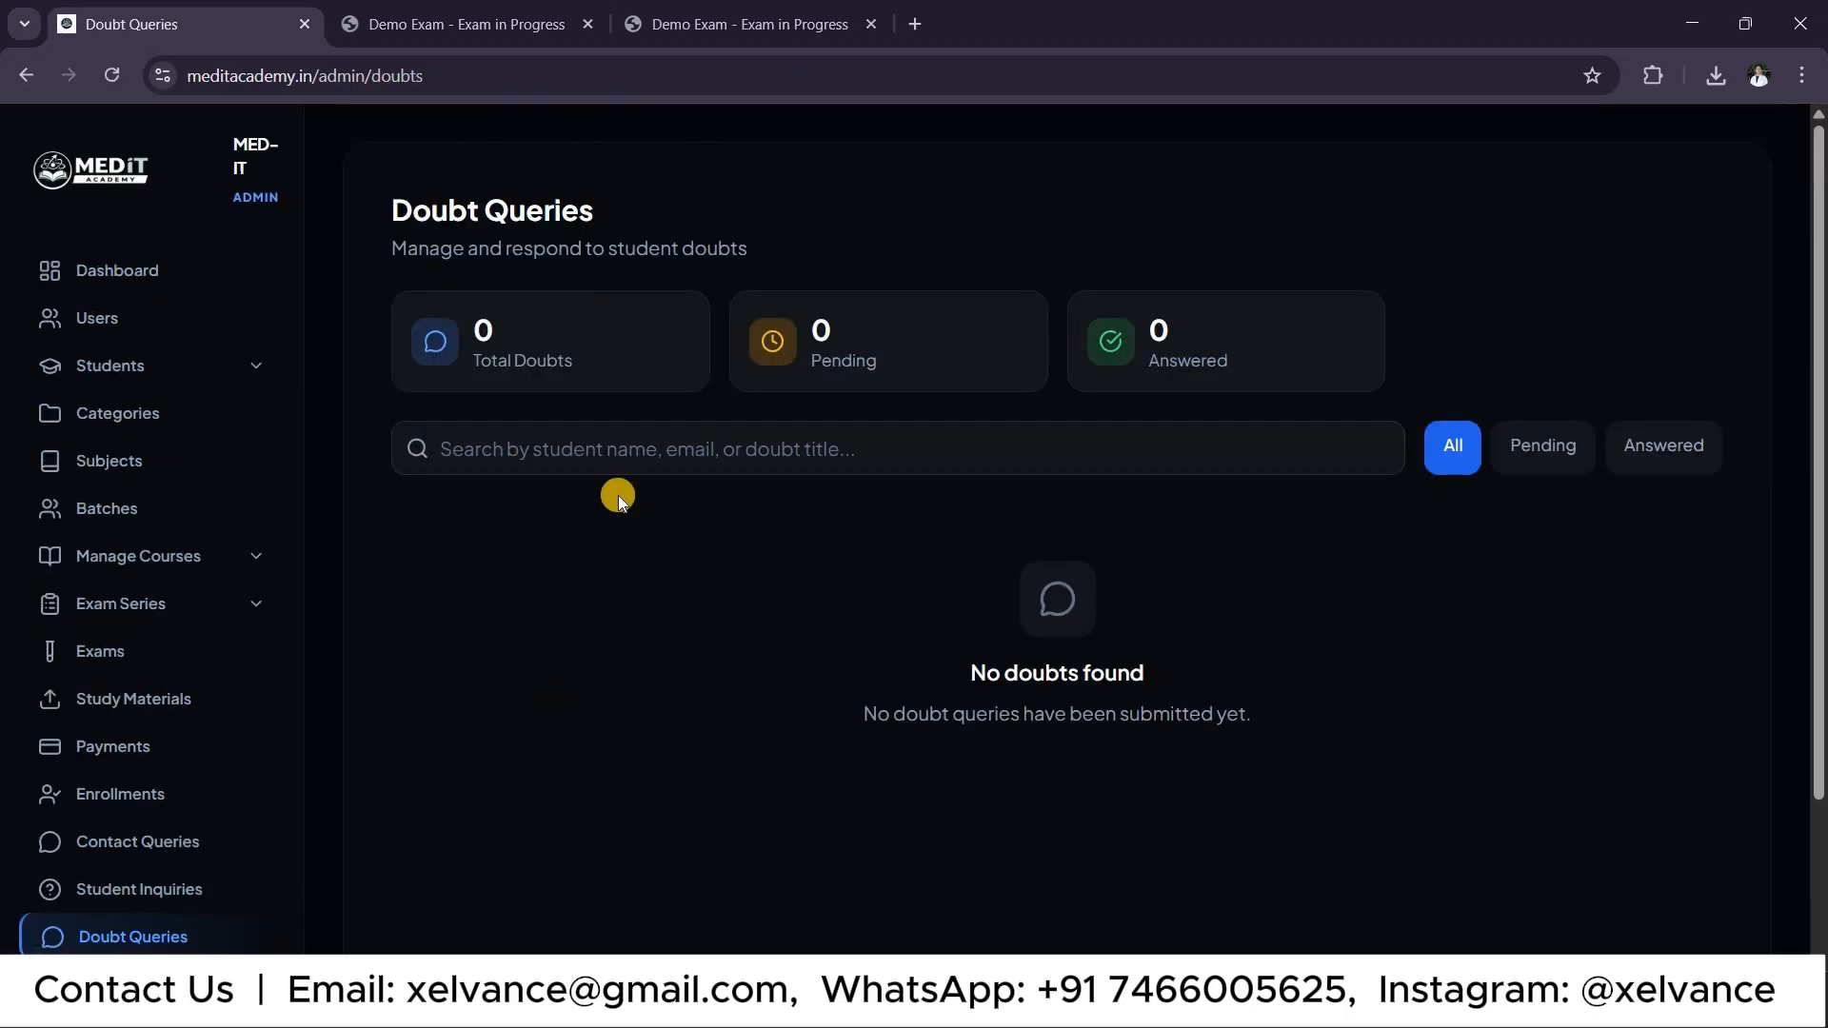
{"action": "scroll", "coordinate": [648, 511], "scroll_direction": "down", "scroll_amount": 2}
{"action": "scroll", "coordinate": [648, 511], "scroll_direction": "up", "scroll_amount": 2}
{"action": "scroll", "coordinate": [716, 562], "scroll_direction": "down", "scroll_amount": 2}
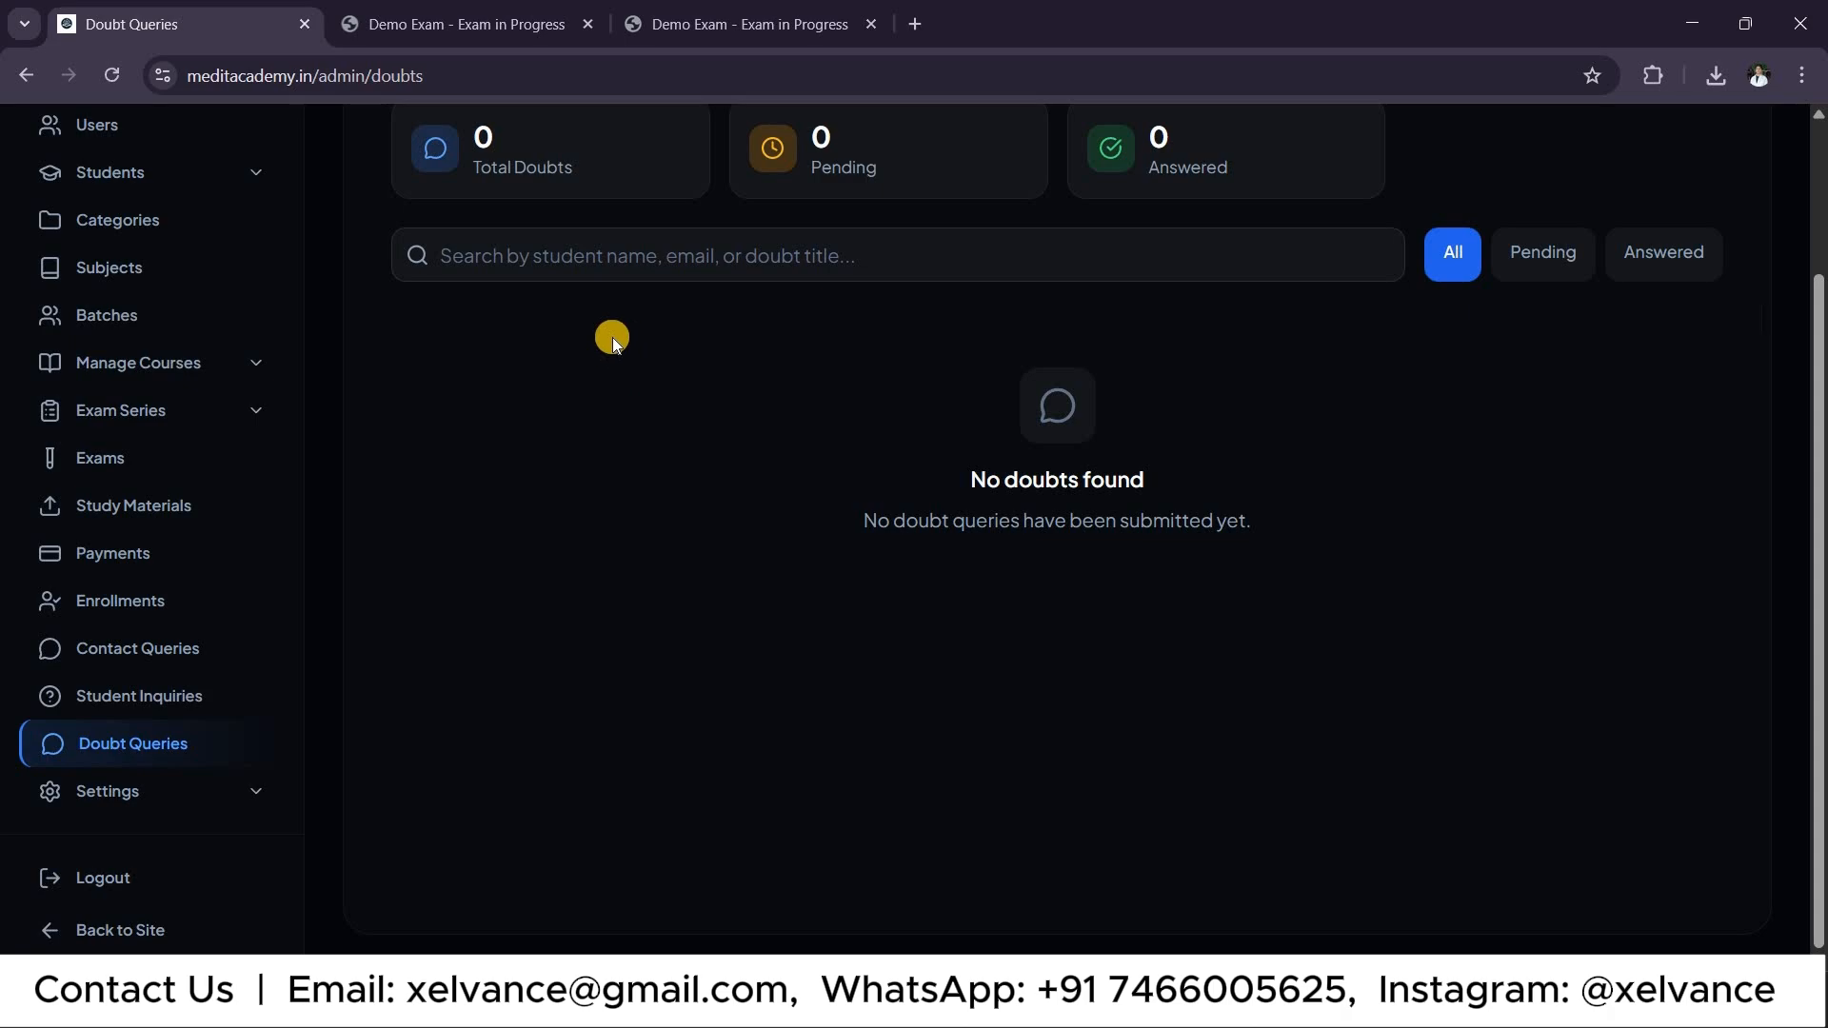
{"action": "scroll", "coordinate": [1186, 399], "scroll_direction": "up", "scroll_amount": 1}
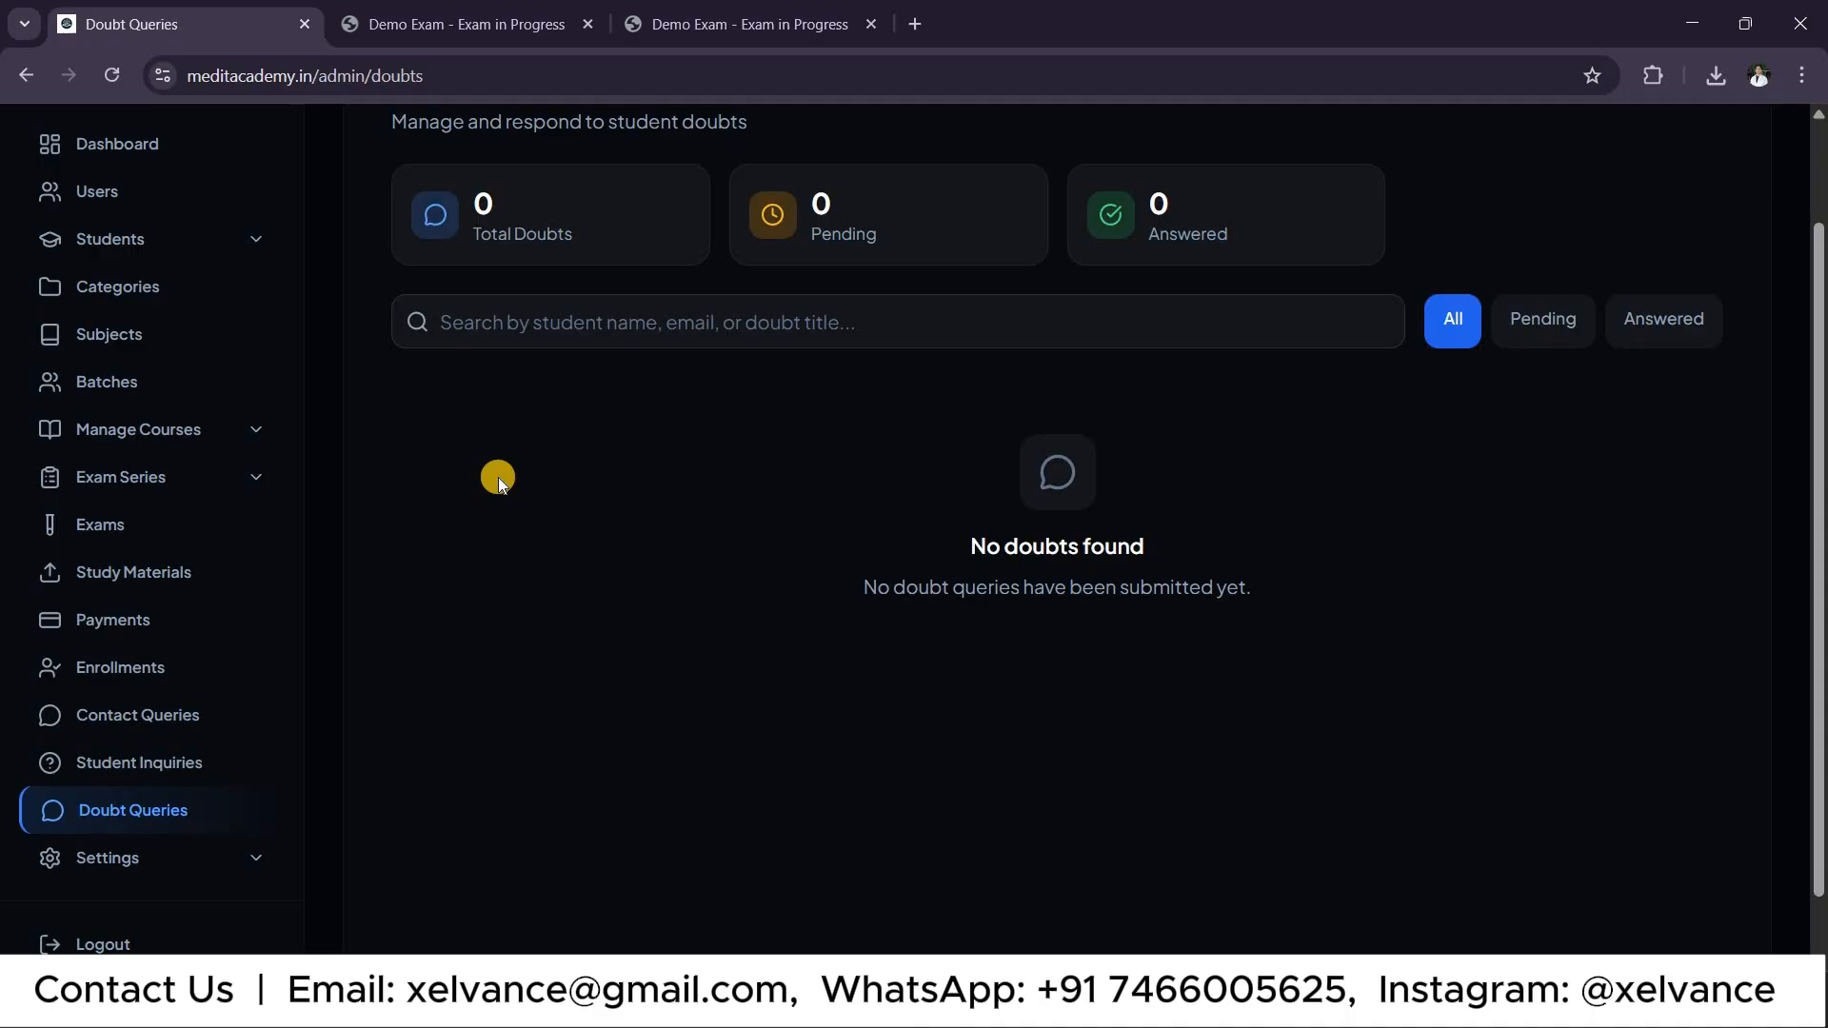
Expand the Settings section in the sidebar to reveal its sub-pages.
{"action": "left_click", "coordinate": [162, 853]}
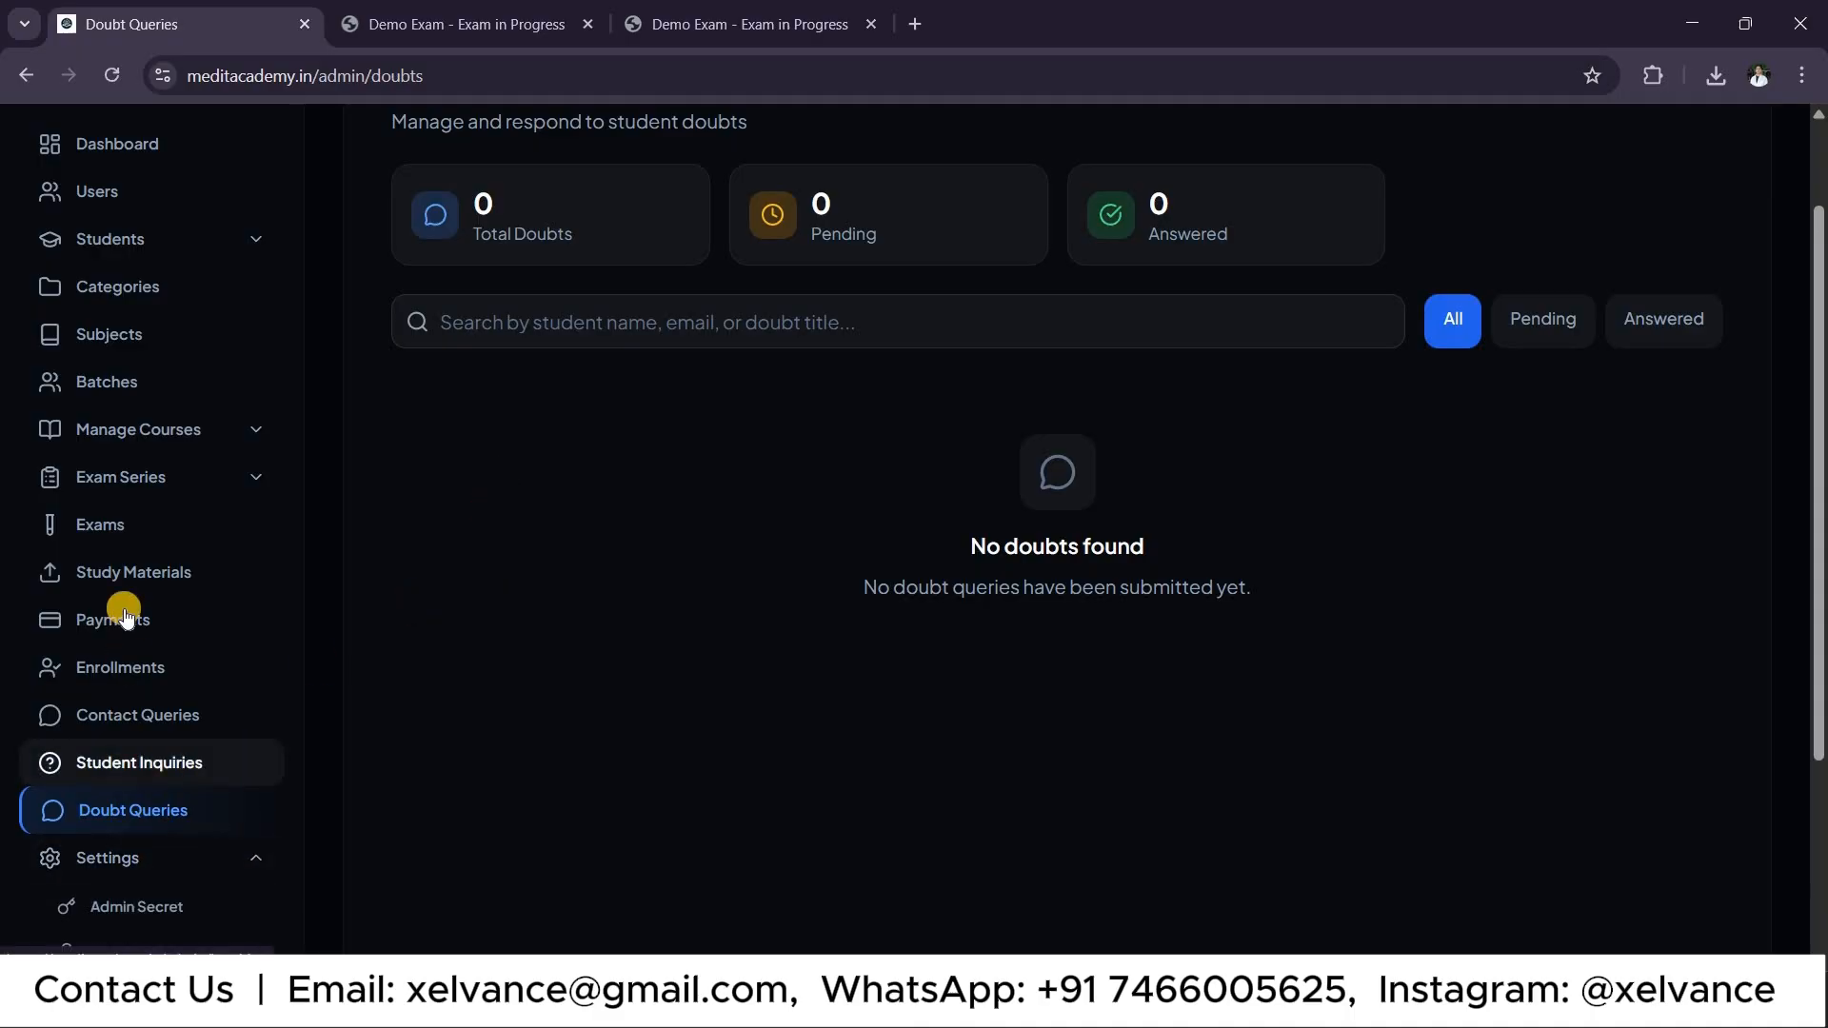
{"action": "scroll", "coordinate": [127, 617], "scroll_direction": "down", "scroll_amount": 1}
{"action": "scroll", "coordinate": [127, 617], "scroll_direction": "down", "scroll_amount": 3}
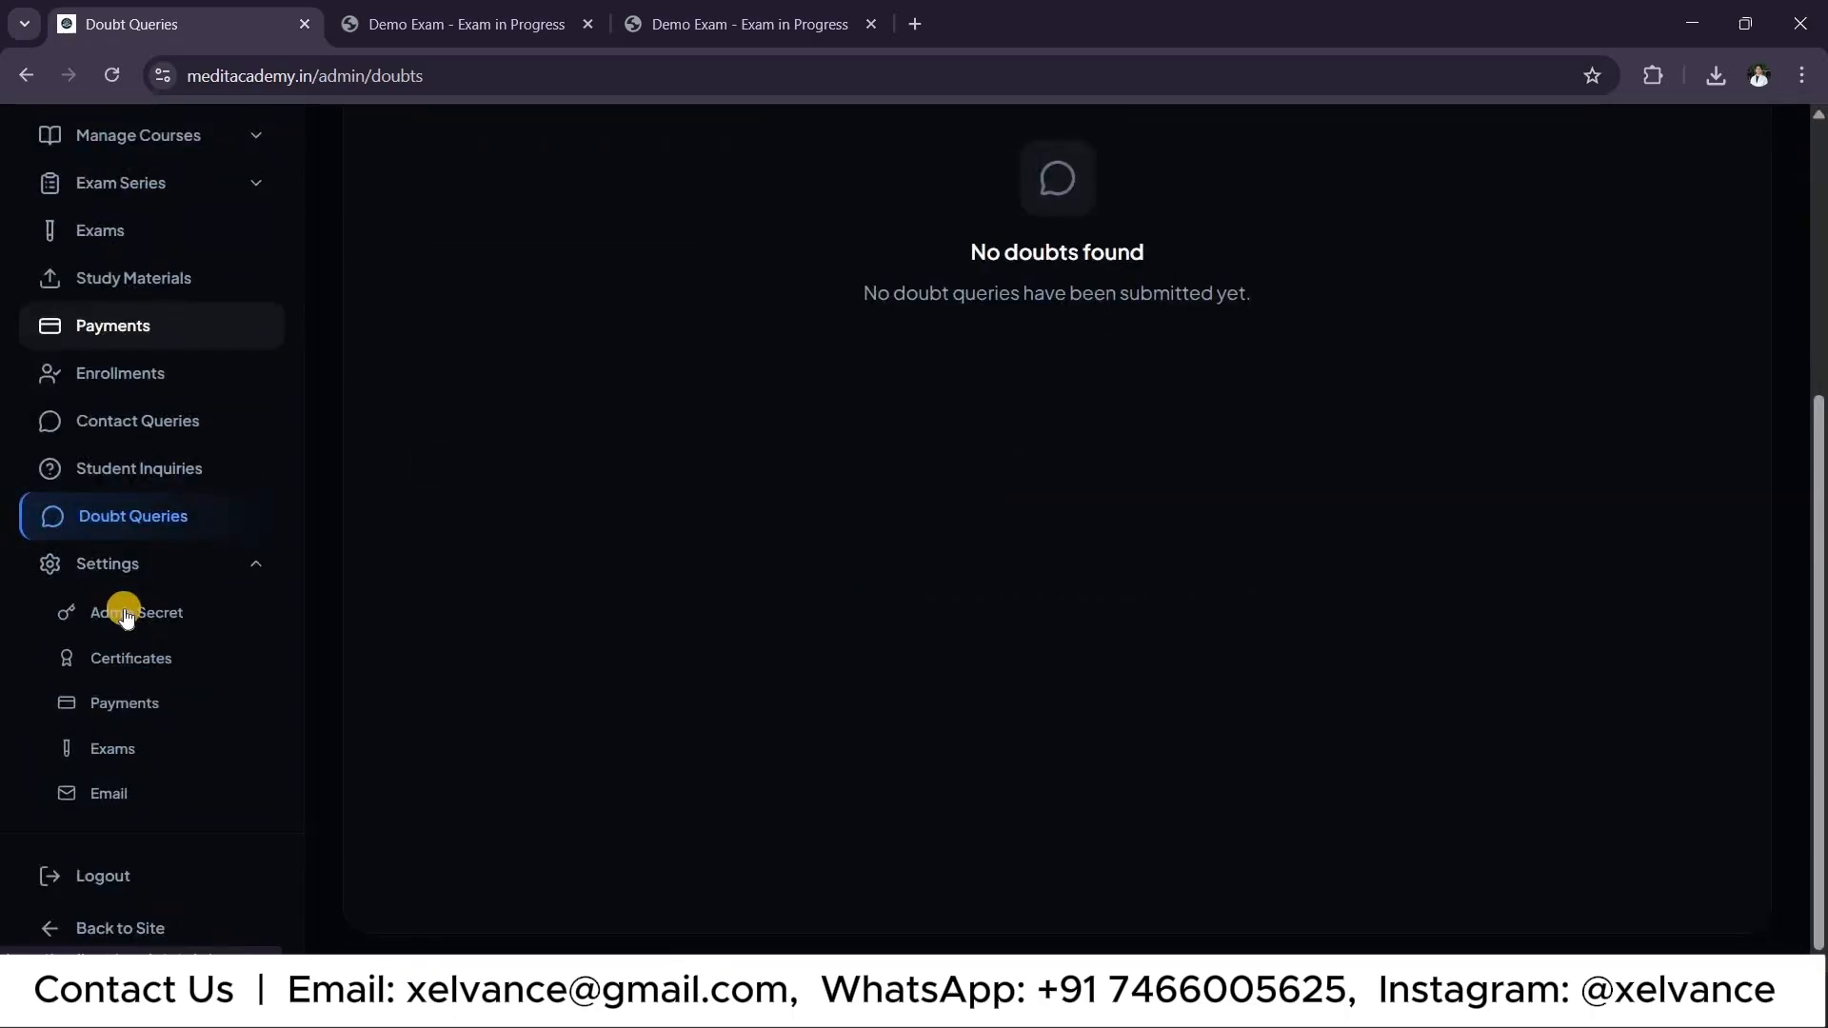
{"action": "scroll", "coordinate": [470, 471], "scroll_direction": "up", "scroll_amount": 5}
{"action": "scroll", "coordinate": [113, 657], "scroll_direction": "down", "scroll_amount": 5}
Look over the Admin Secret form's current and new secret fields without changing anything.
{"action": "left_click", "coordinate": [163, 604]}
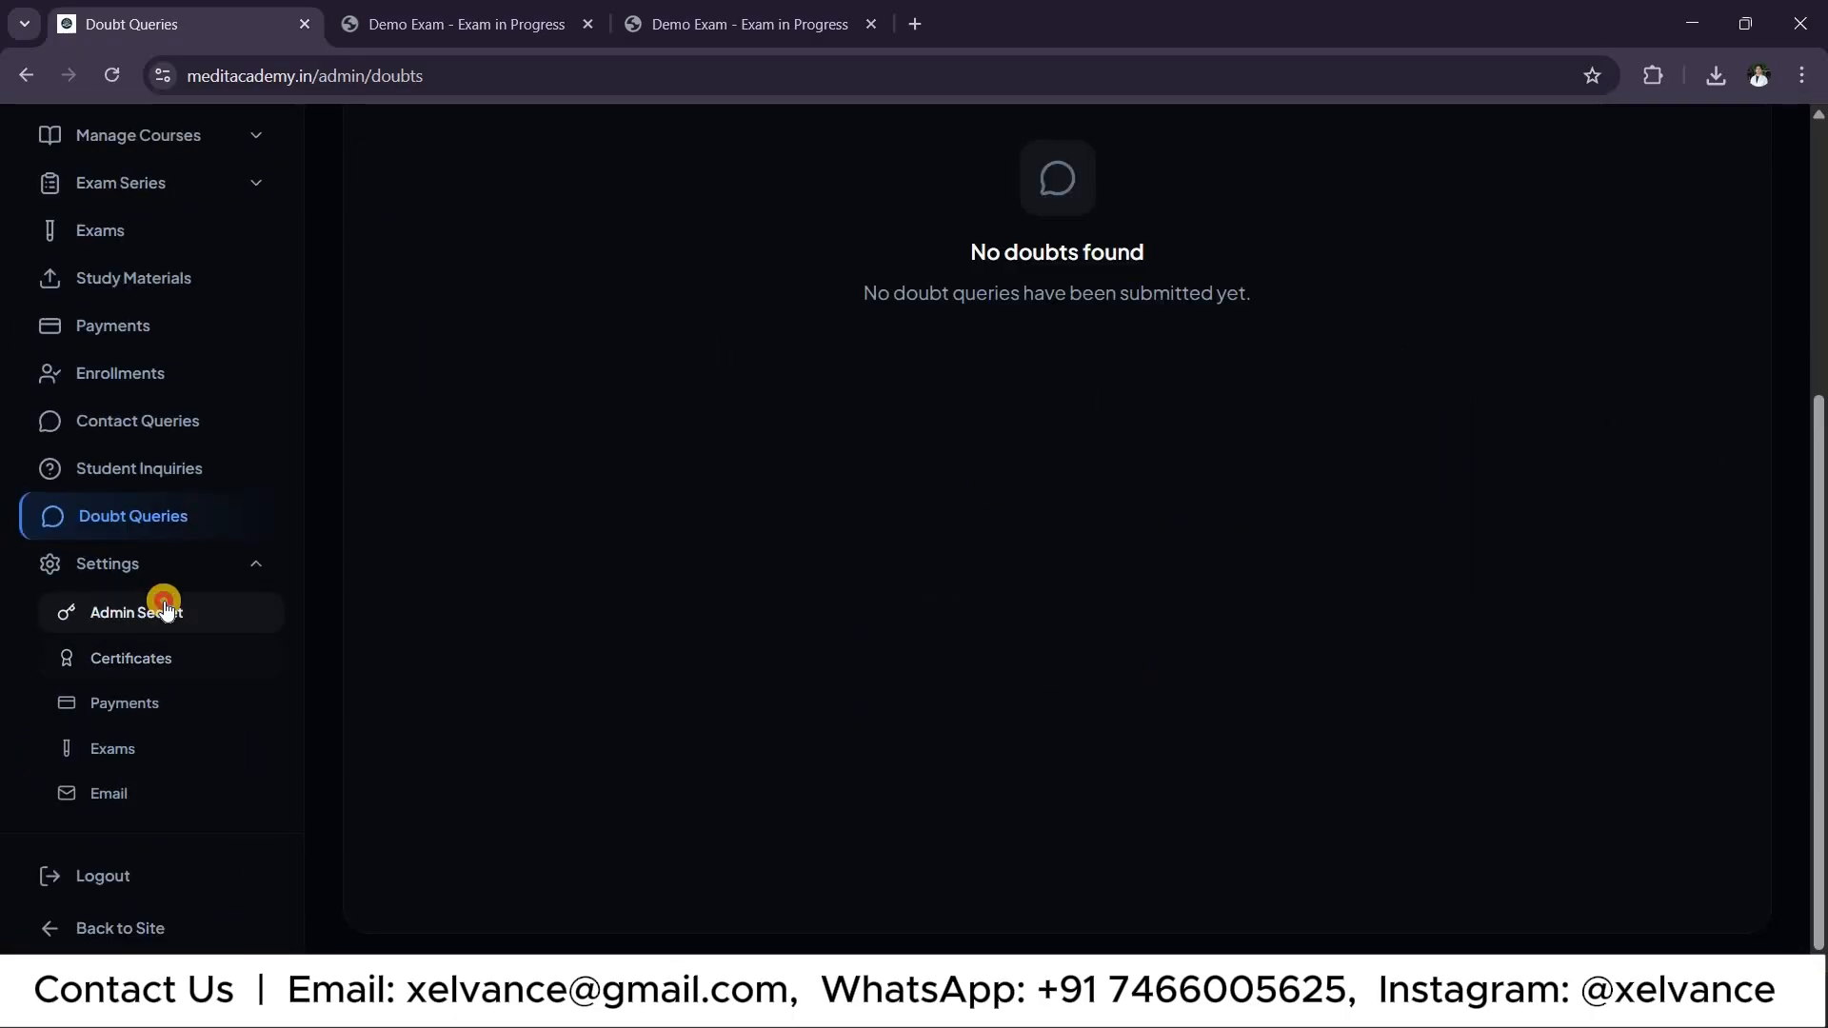
{"action": "left_click", "coordinate": [570, 444]}
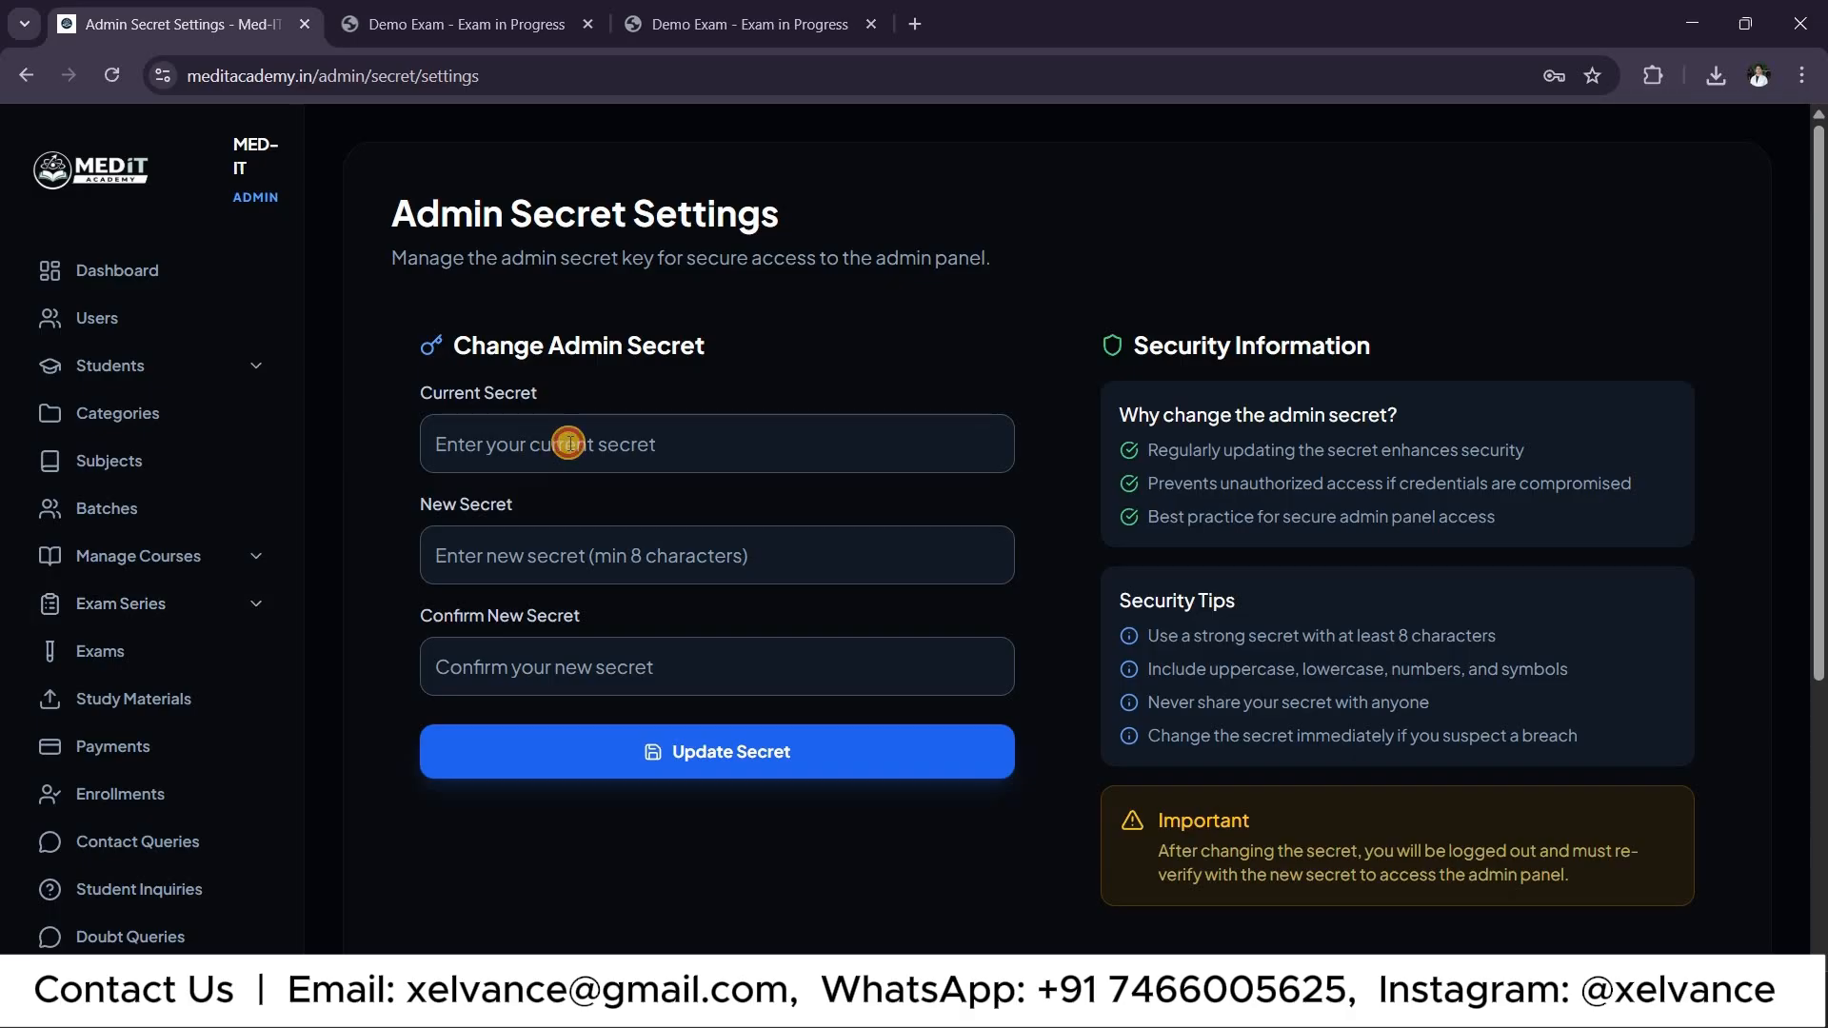
{"action": "left_click", "coordinate": [385, 462]}
{"action": "scroll", "coordinate": [386, 461], "scroll_direction": "down", "scroll_amount": 1}
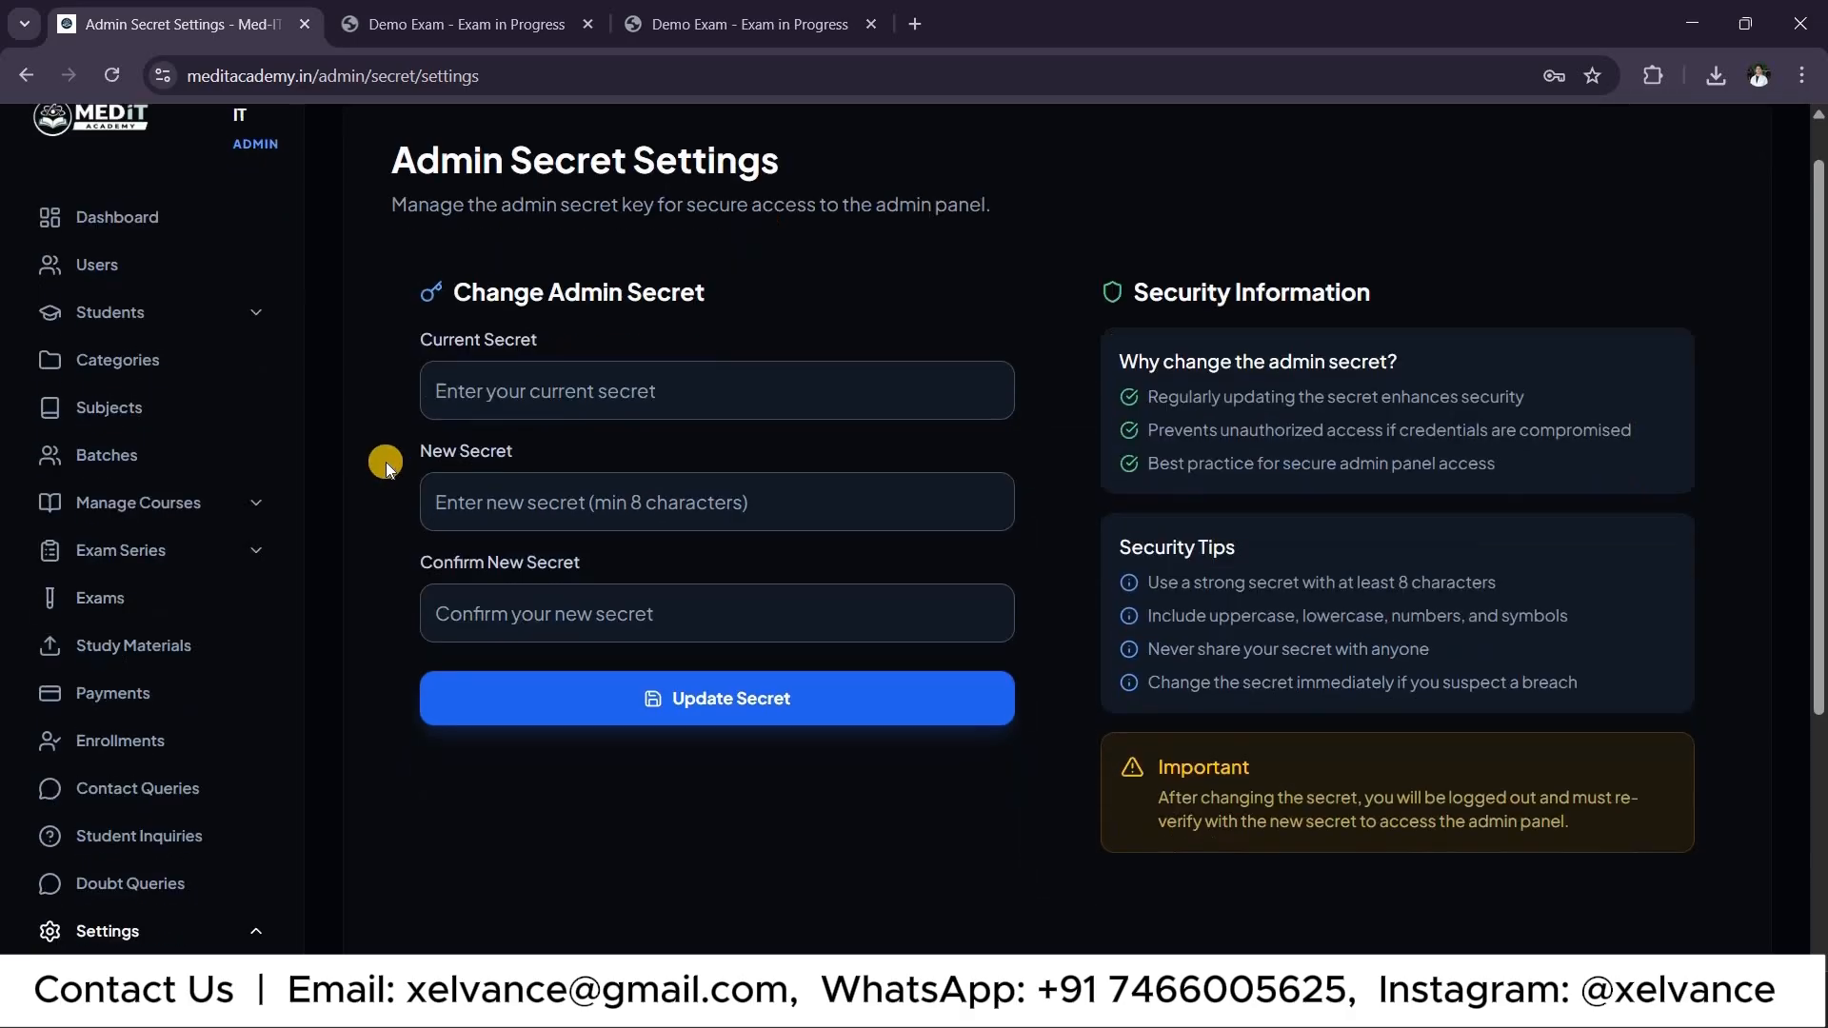
{"action": "scroll", "coordinate": [473, 428], "scroll_direction": "down", "scroll_amount": 2}
{"action": "scroll", "coordinate": [1138, 233], "scroll_direction": "up", "scroll_amount": 1}
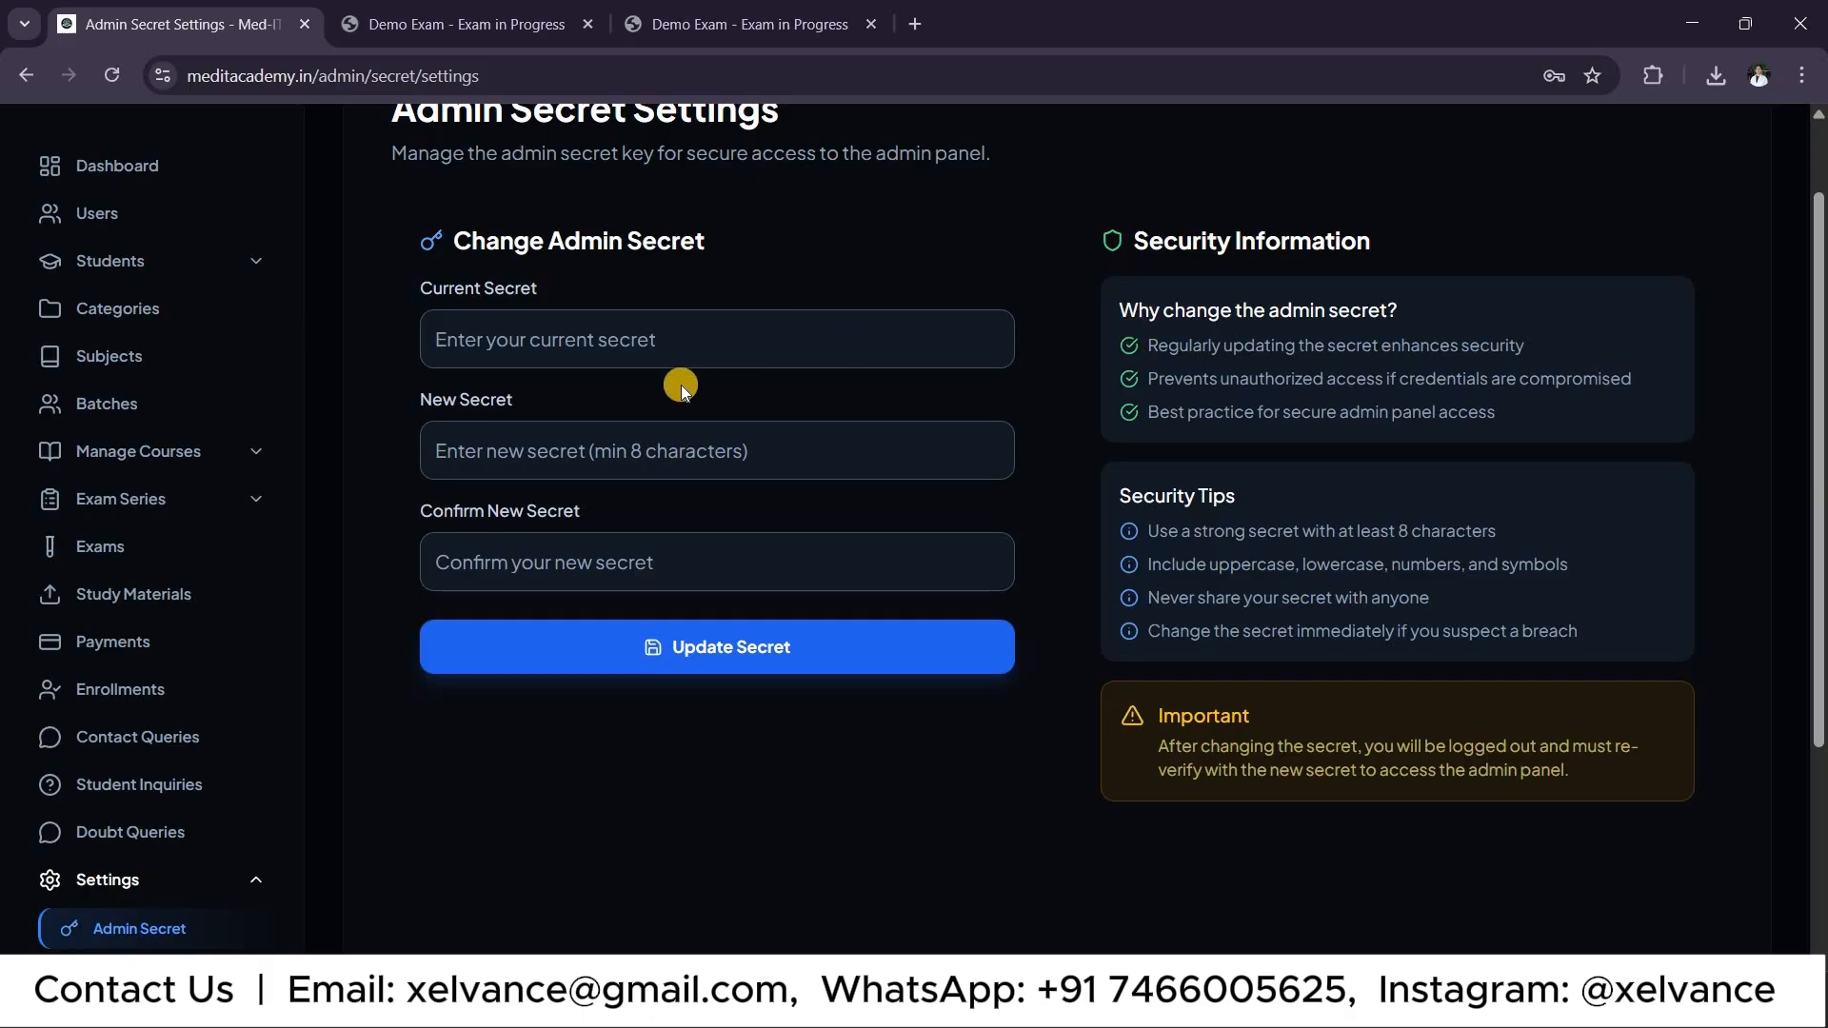
{"action": "left_click", "coordinate": [657, 355]}
{"action": "left_click", "coordinate": [485, 404]}
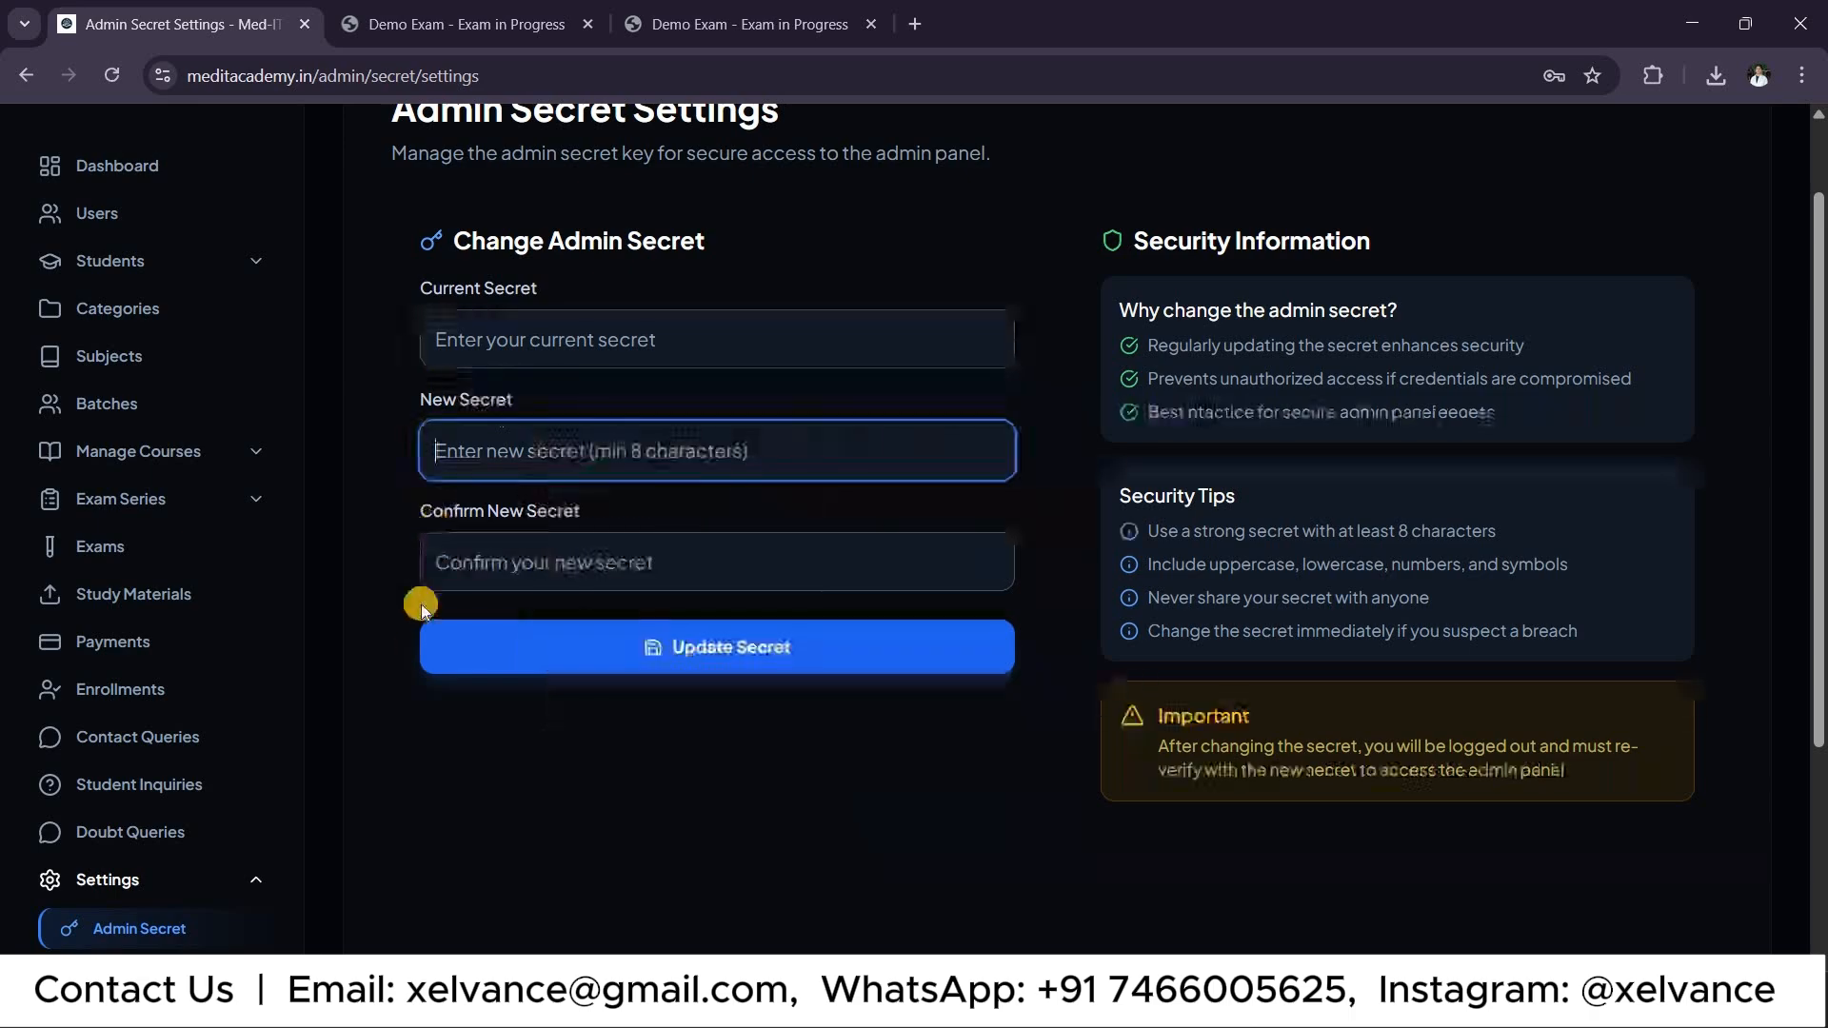
{"action": "scroll", "coordinate": [415, 644], "scroll_direction": "down", "scroll_amount": 3}
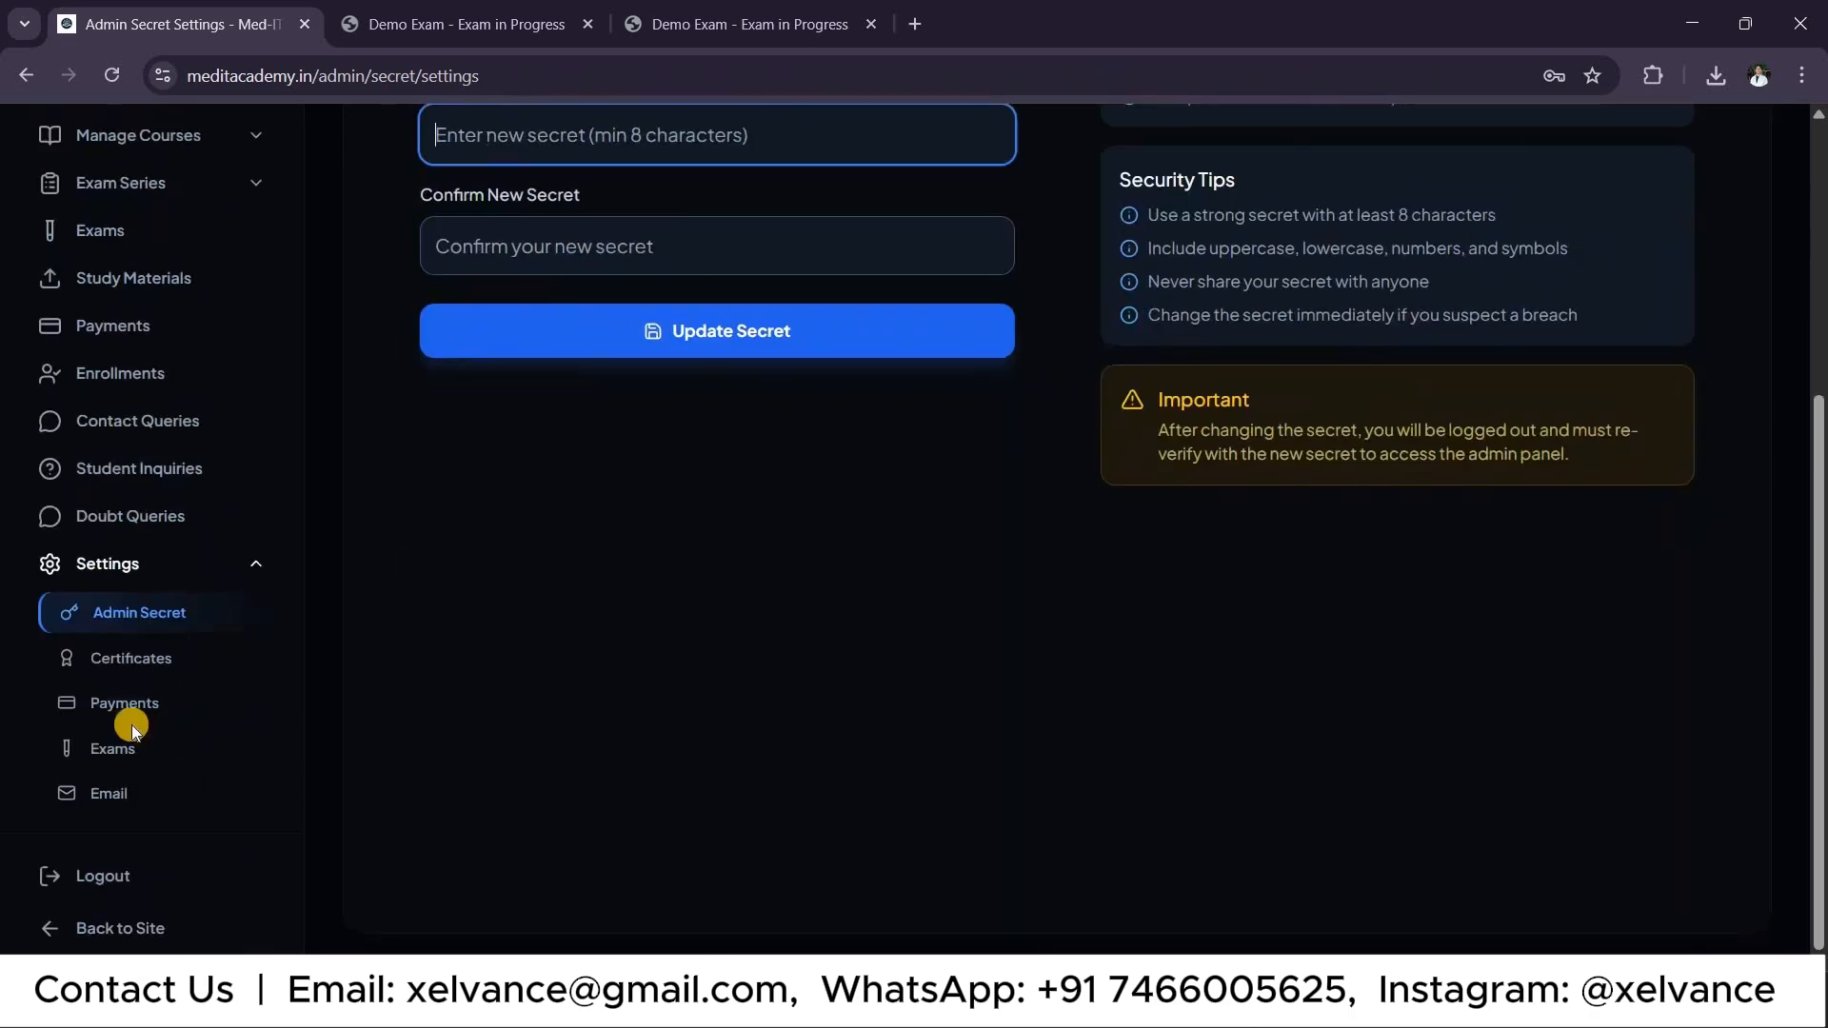
Review the Certificate Settings: logo, text template, signatory details and current signature.
{"action": "left_click", "coordinate": [177, 652]}
{"action": "scroll", "coordinate": [590, 553], "scroll_direction": "down", "scroll_amount": 2}
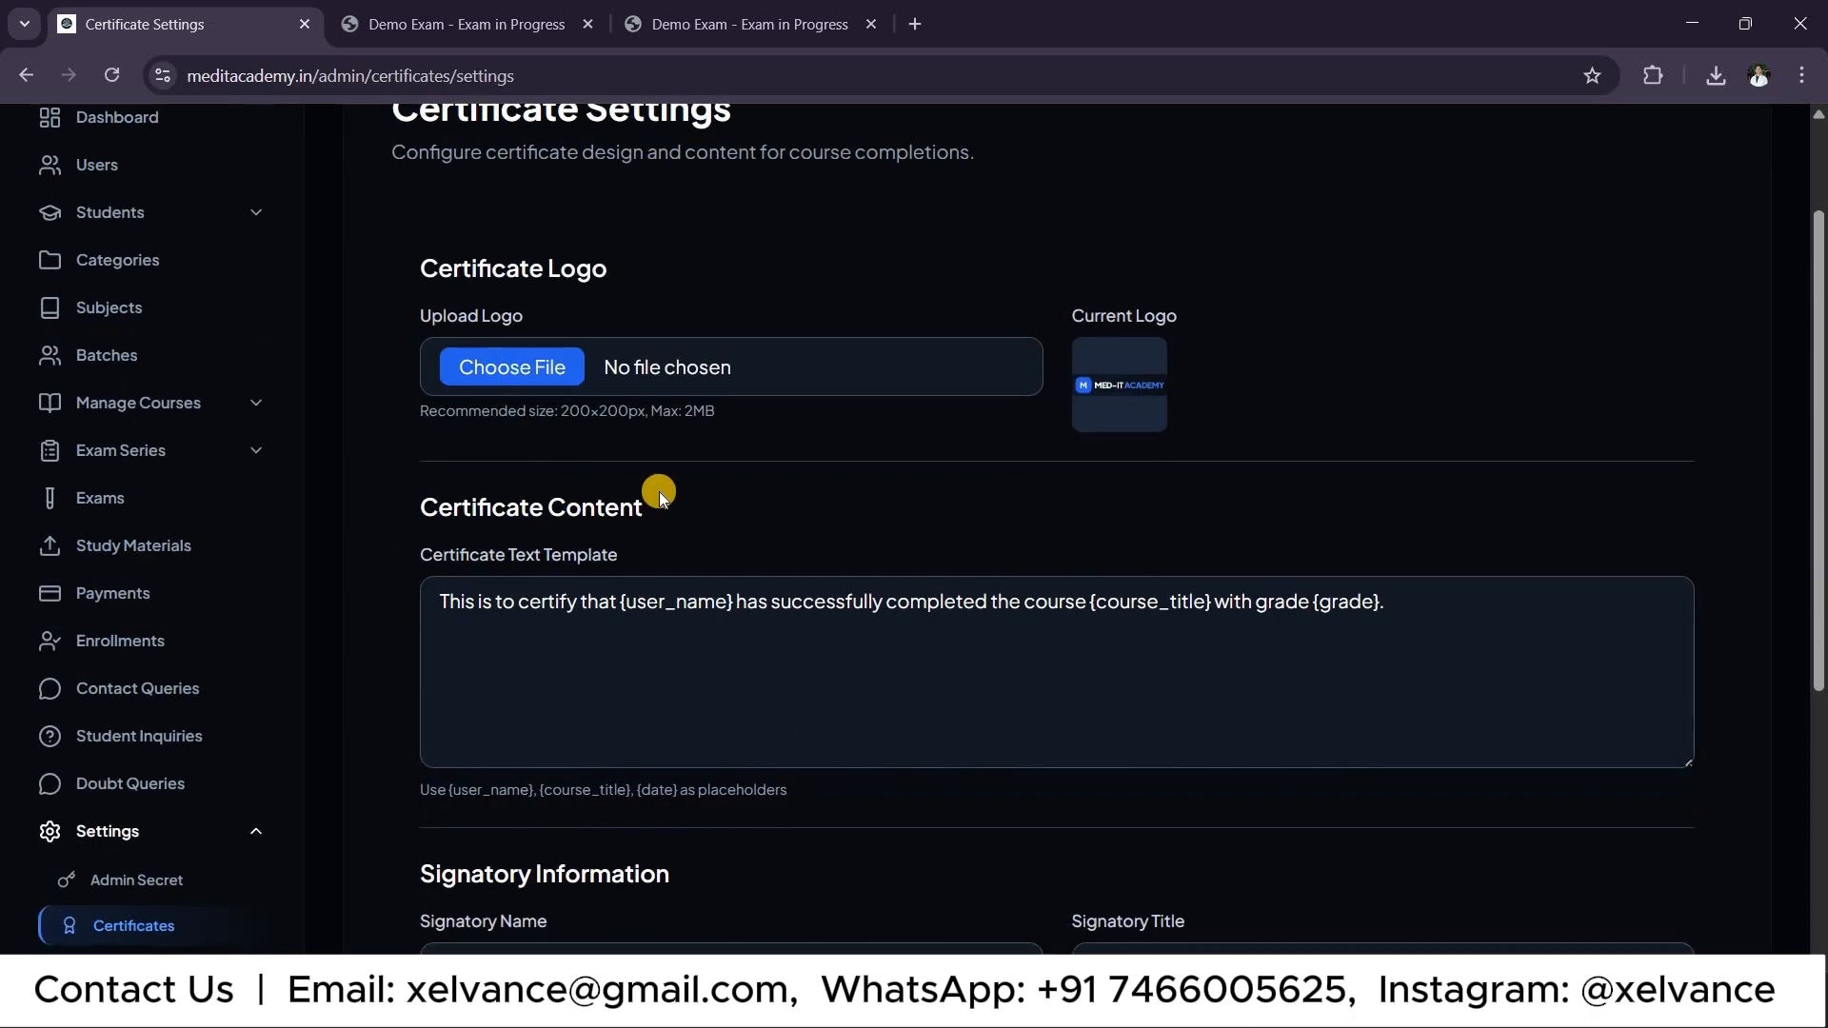
{"action": "scroll", "coordinate": [659, 491], "scroll_direction": "down", "scroll_amount": 4}
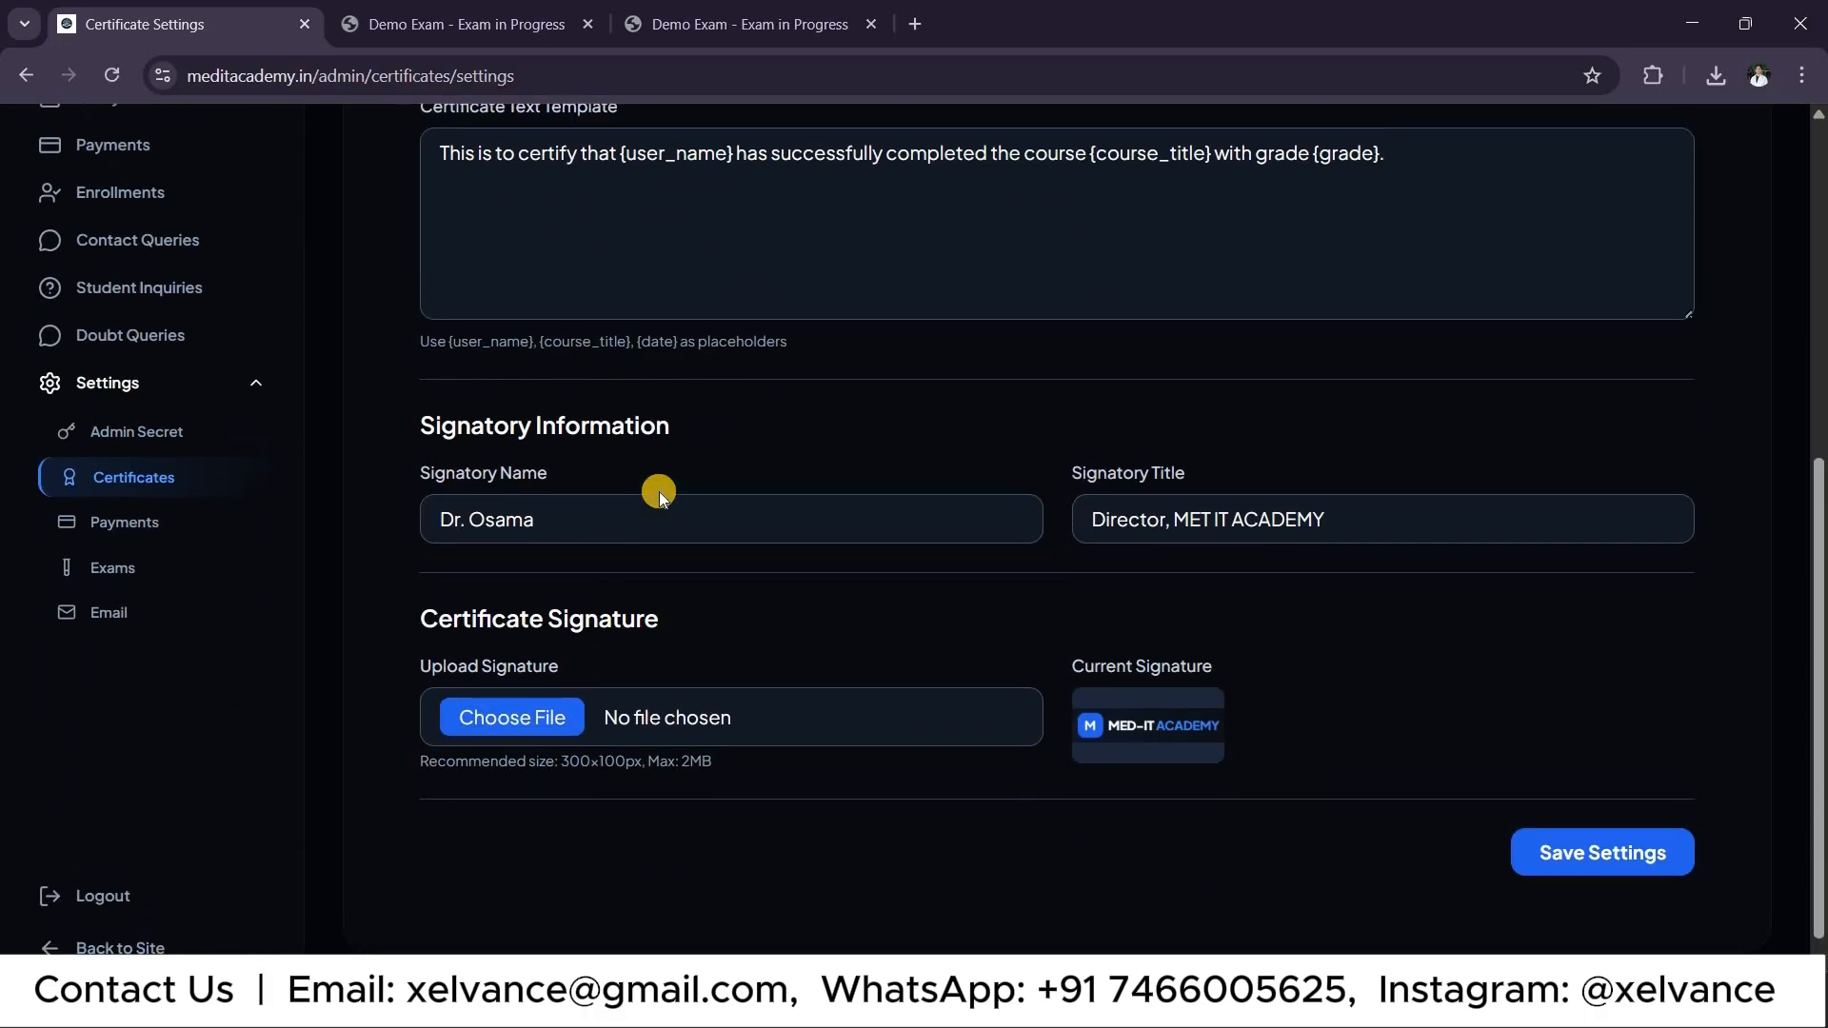
{"action": "scroll", "coordinate": [658, 491], "scroll_direction": "up", "scroll_amount": 6}
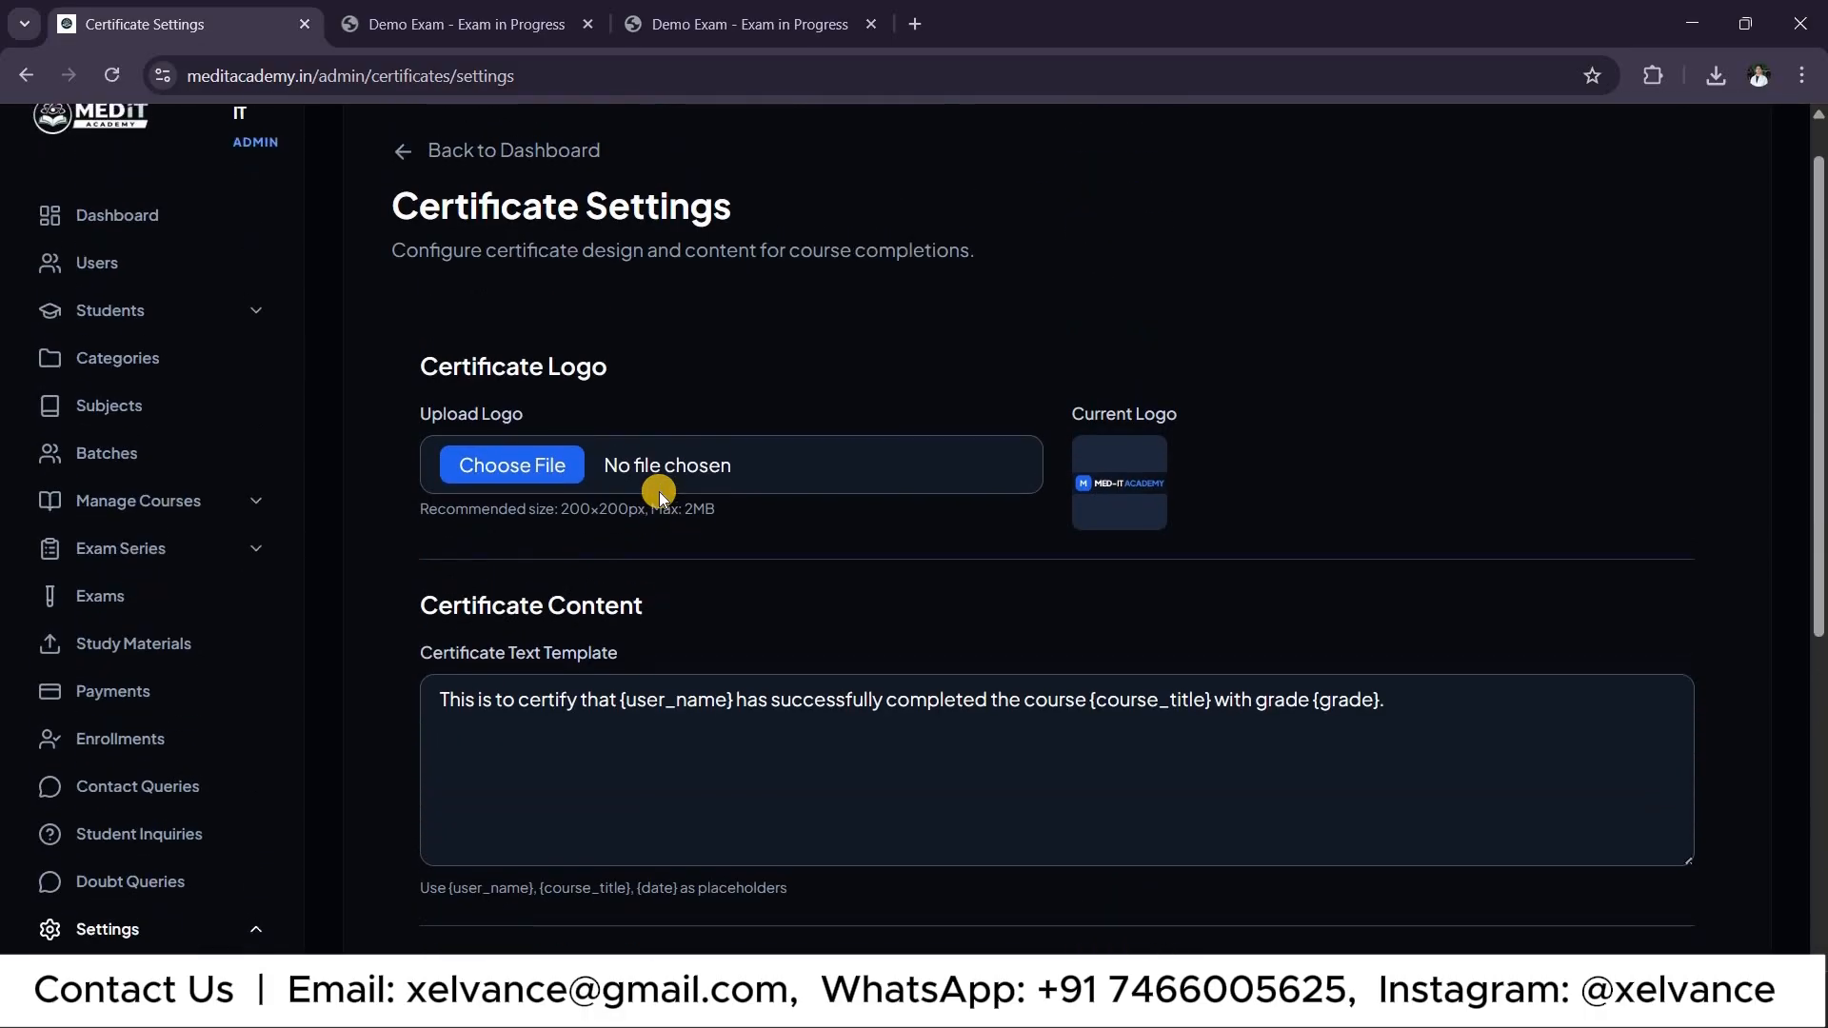
{"action": "scroll", "coordinate": [550, 674], "scroll_direction": "down", "scroll_amount": 1}
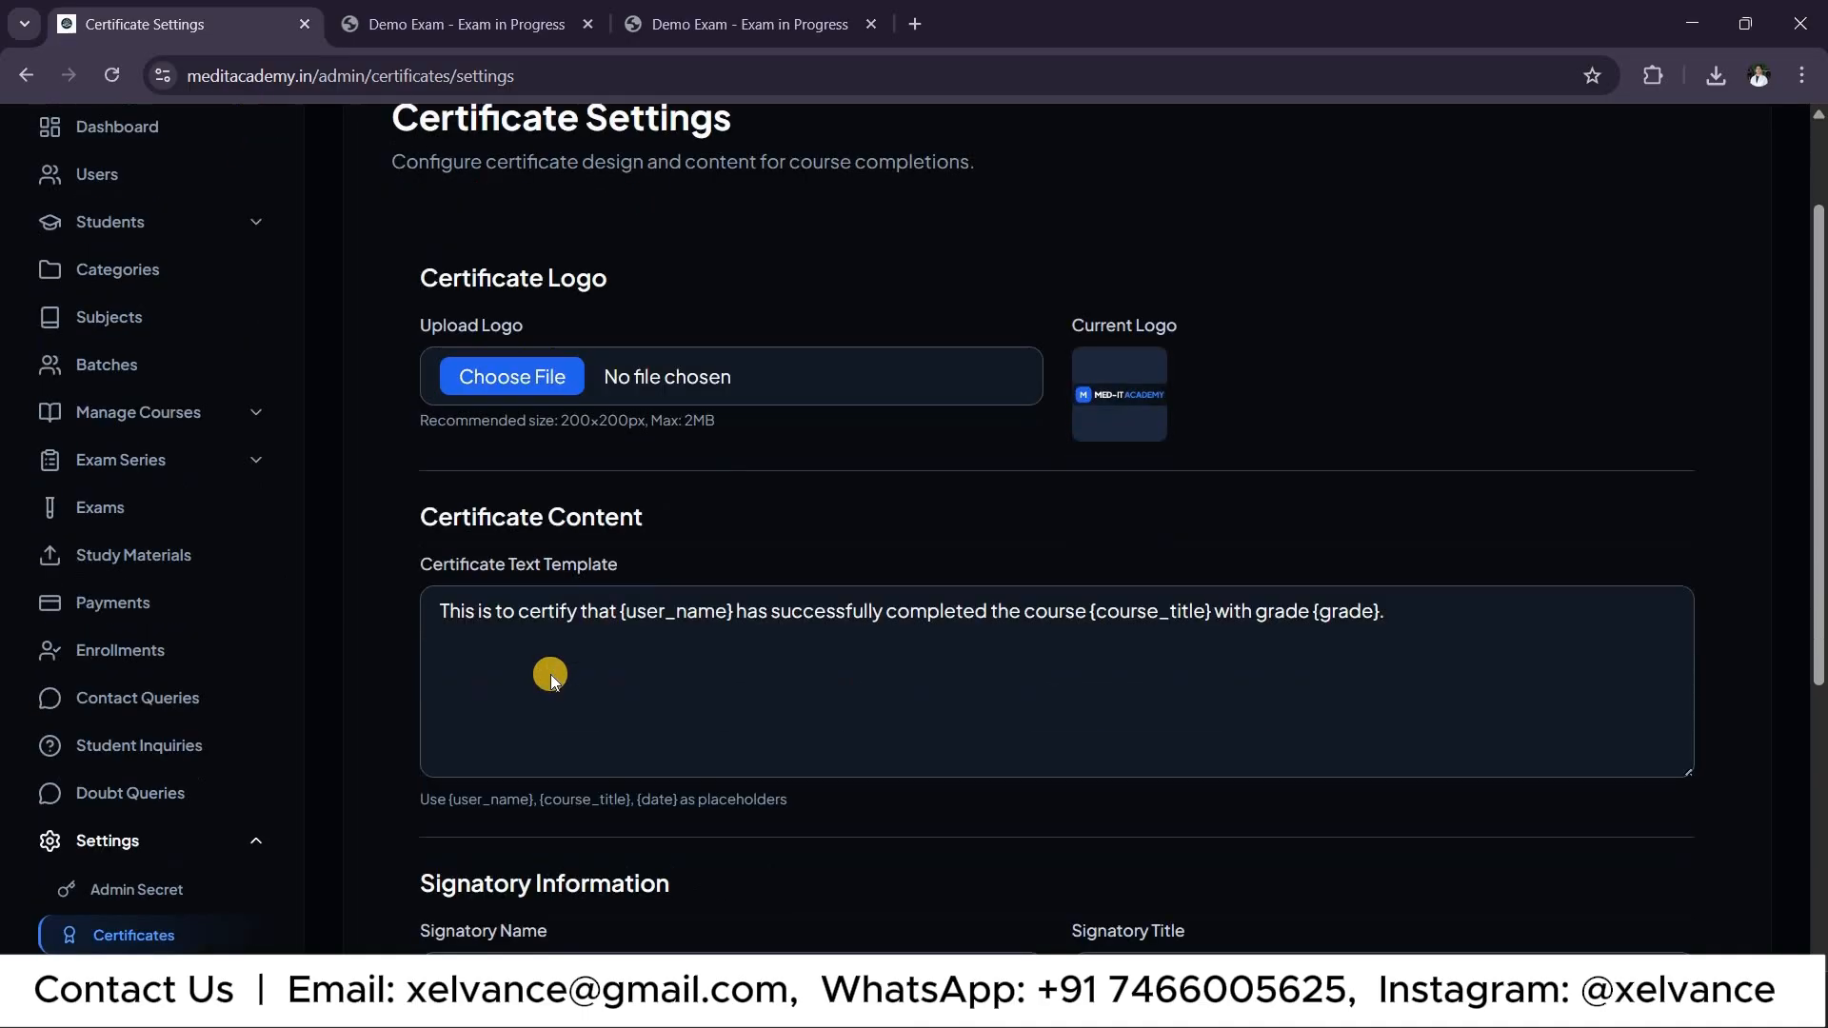
{"action": "scroll", "coordinate": [550, 674], "scroll_direction": "down", "scroll_amount": 2}
{"action": "scroll", "coordinate": [527, 673], "scroll_direction": "down", "scroll_amount": 2}
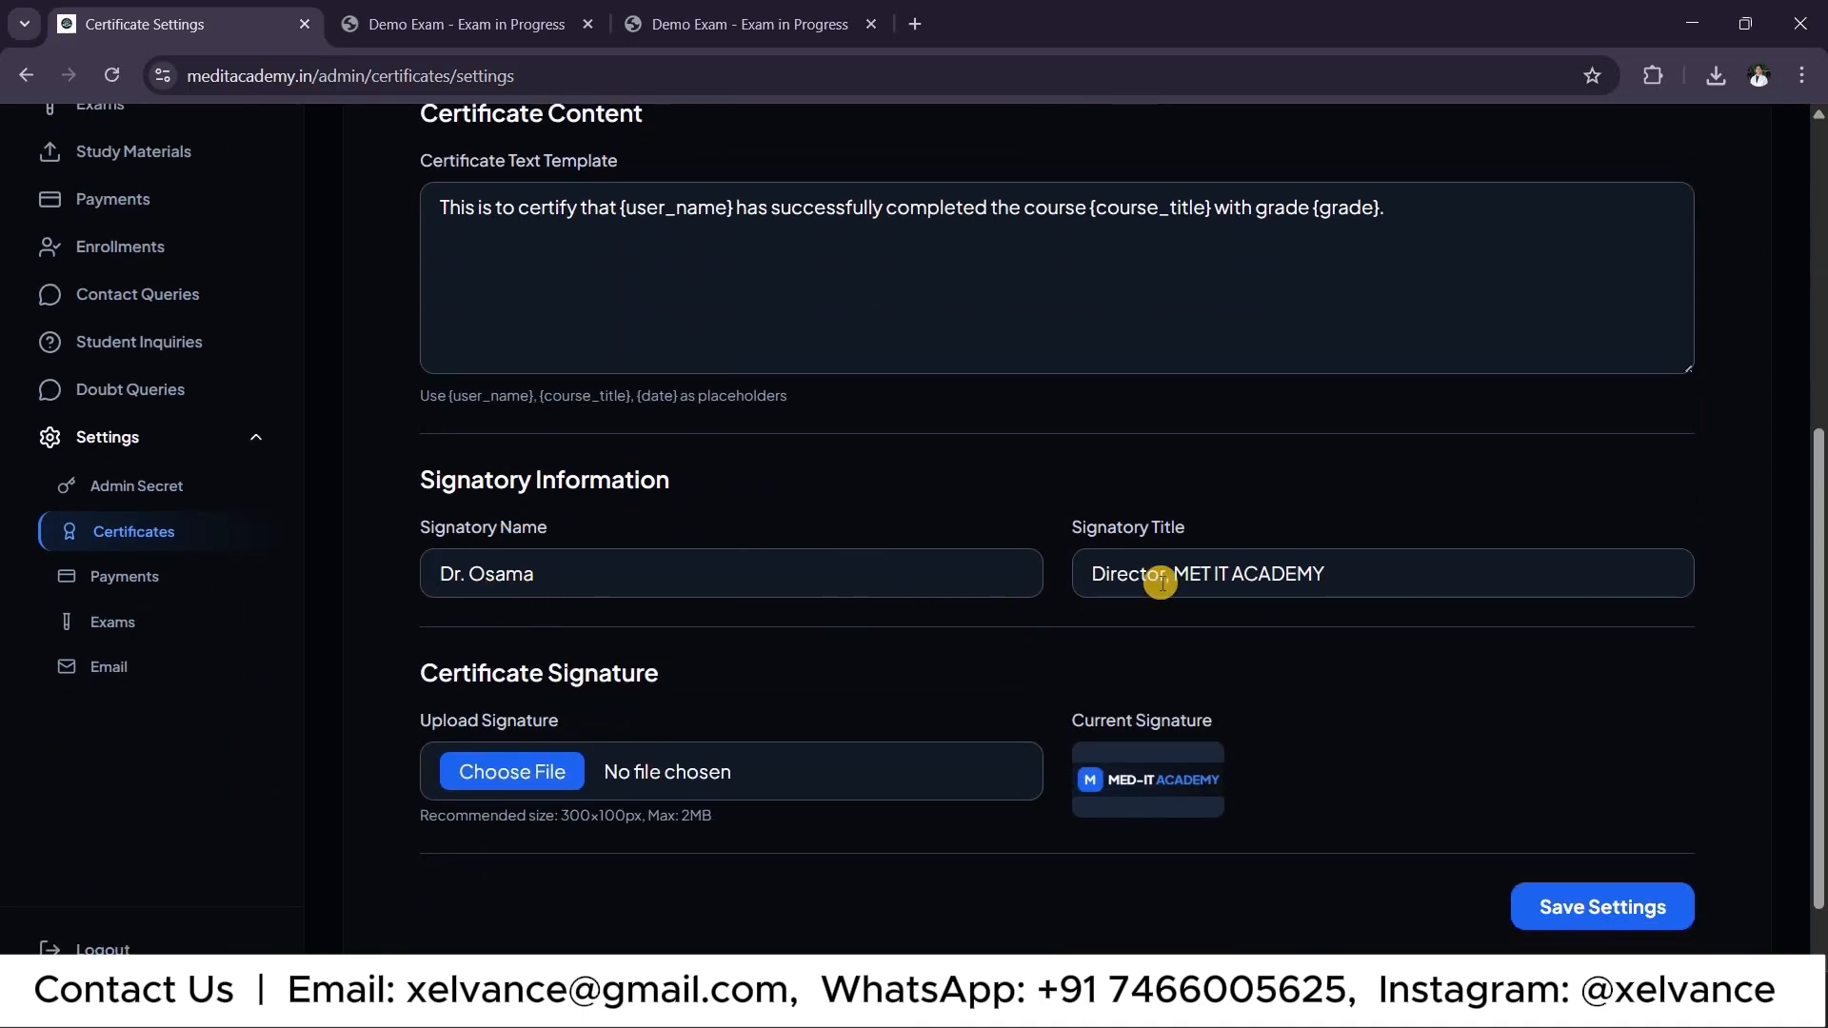
{"action": "scroll", "coordinate": [1101, 649], "scroll_direction": "down", "scroll_amount": 1}
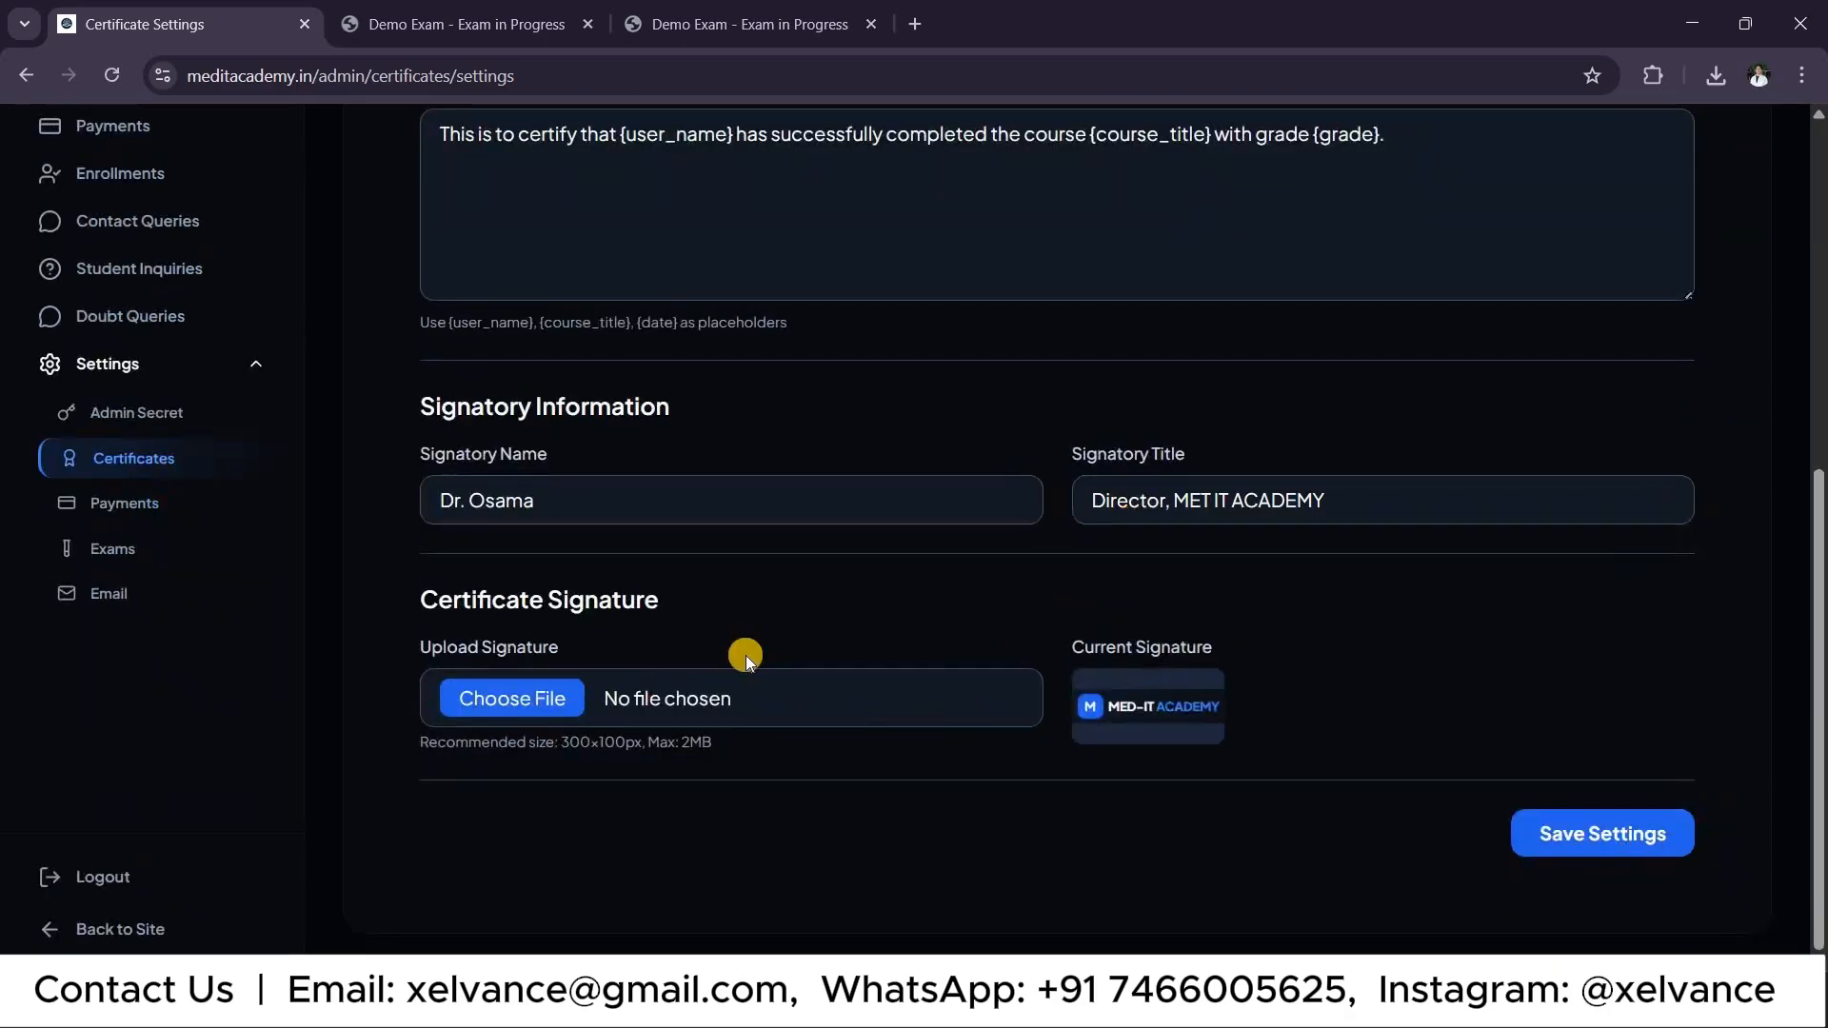
{"action": "scroll", "coordinate": [419, 728], "scroll_direction": "up", "scroll_amount": 1}
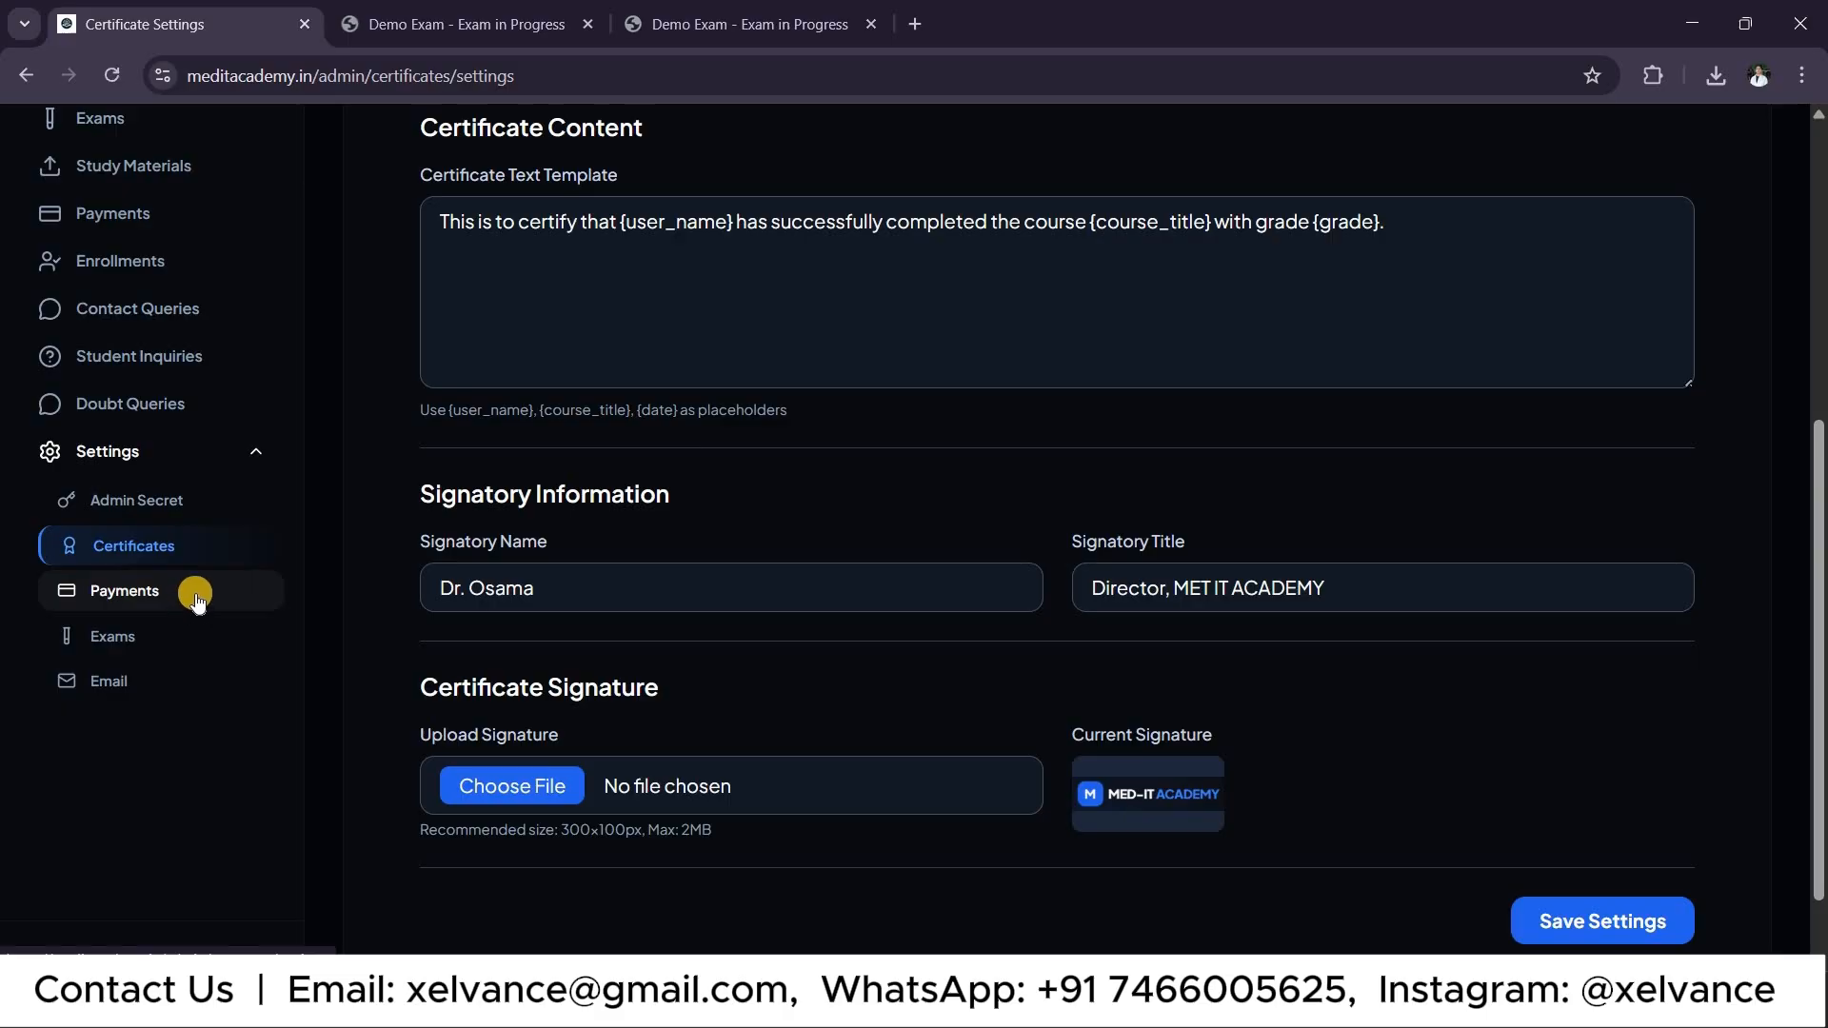
Review Exam Settings: maximum warnings 5, auto-save every 30 seconds, auto-submit and retakes enabled.
{"action": "left_click", "coordinate": [160, 632]}
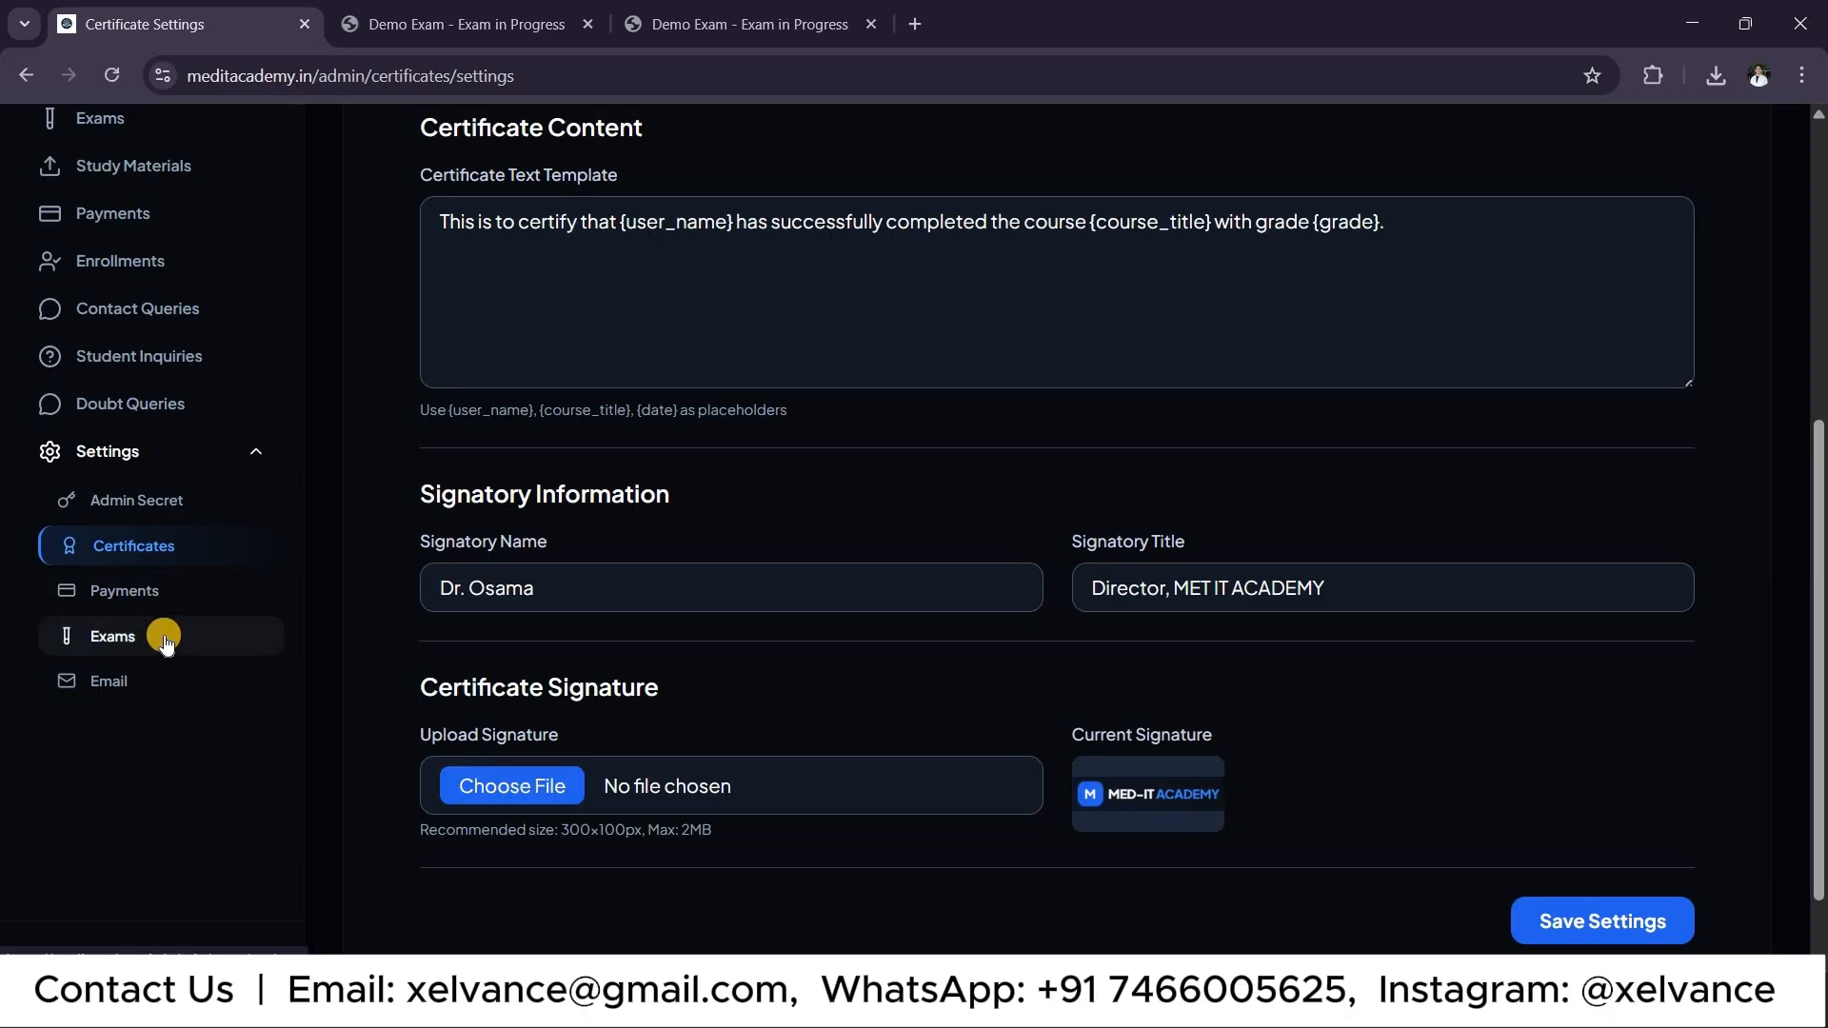
{"action": "scroll", "coordinate": [584, 612], "scroll_direction": "down", "scroll_amount": 5}
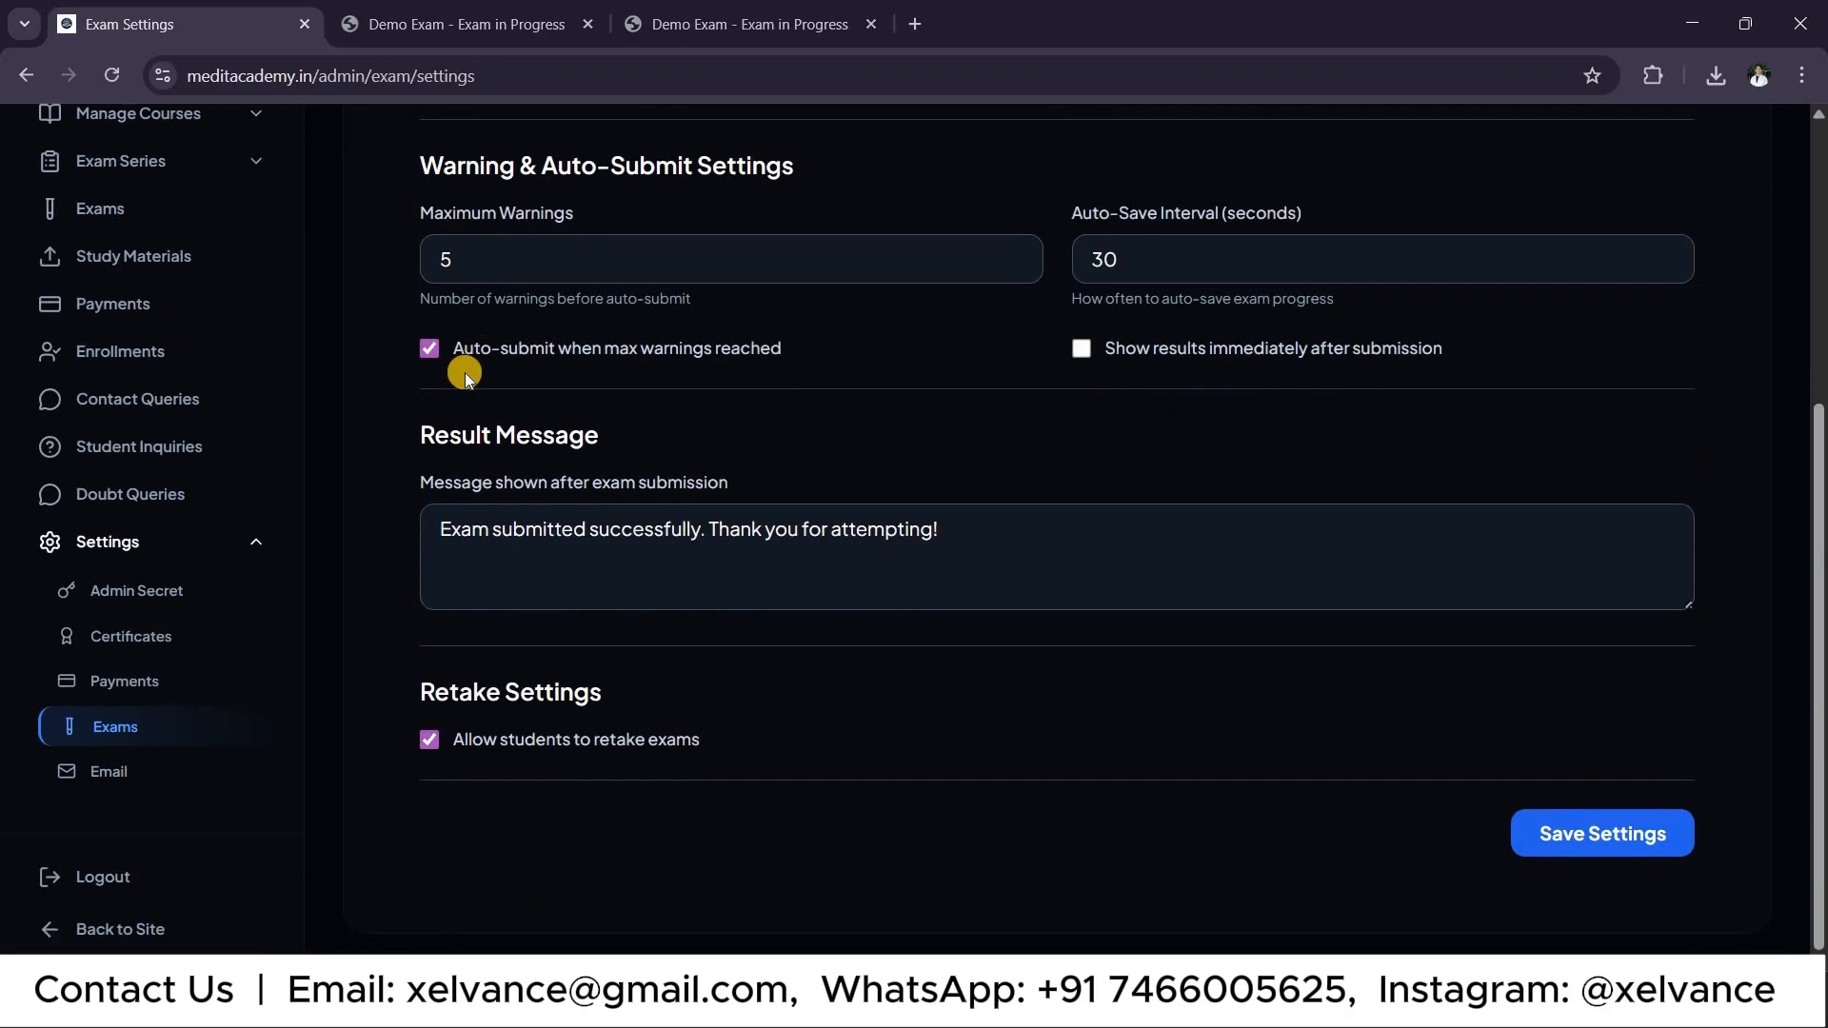
{"action": "scroll", "coordinate": [464, 373], "scroll_direction": "up", "scroll_amount": 4}
{"action": "scroll", "coordinate": [467, 314], "scroll_direction": "down", "scroll_amount": 1}
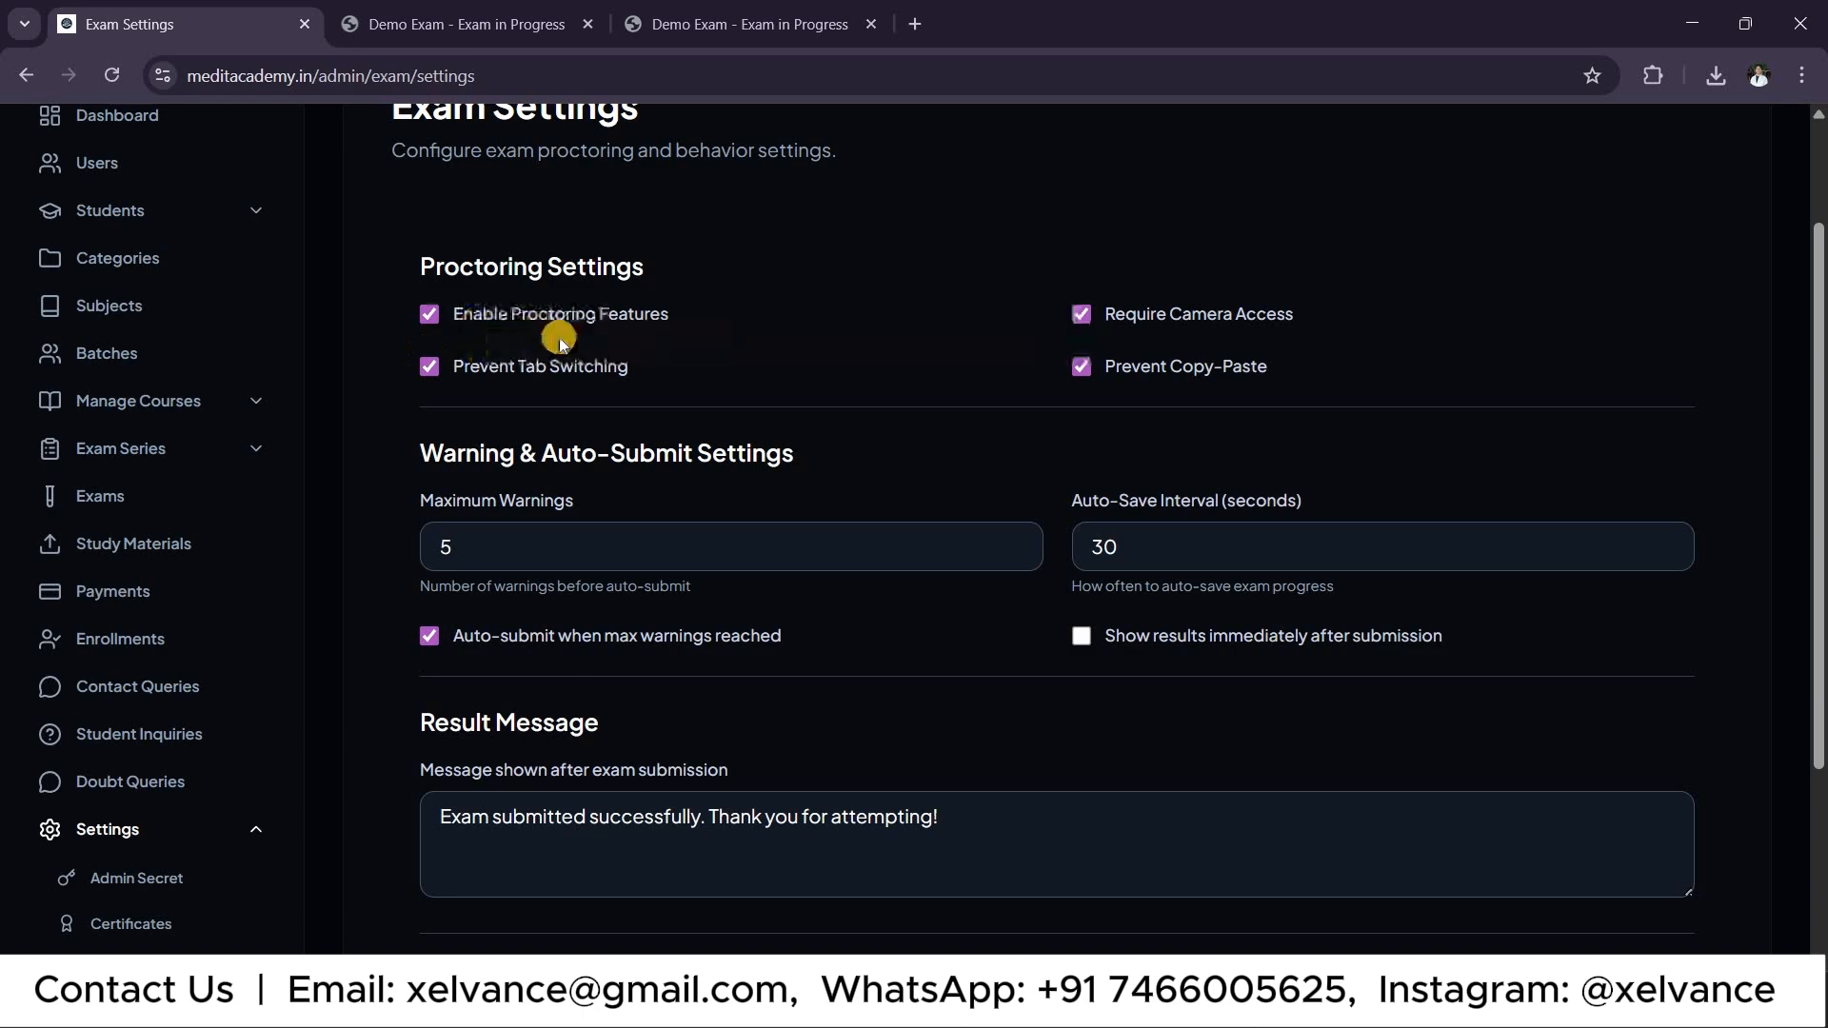
{"action": "scroll", "coordinate": [557, 337], "scroll_direction": "down", "scroll_amount": 1}
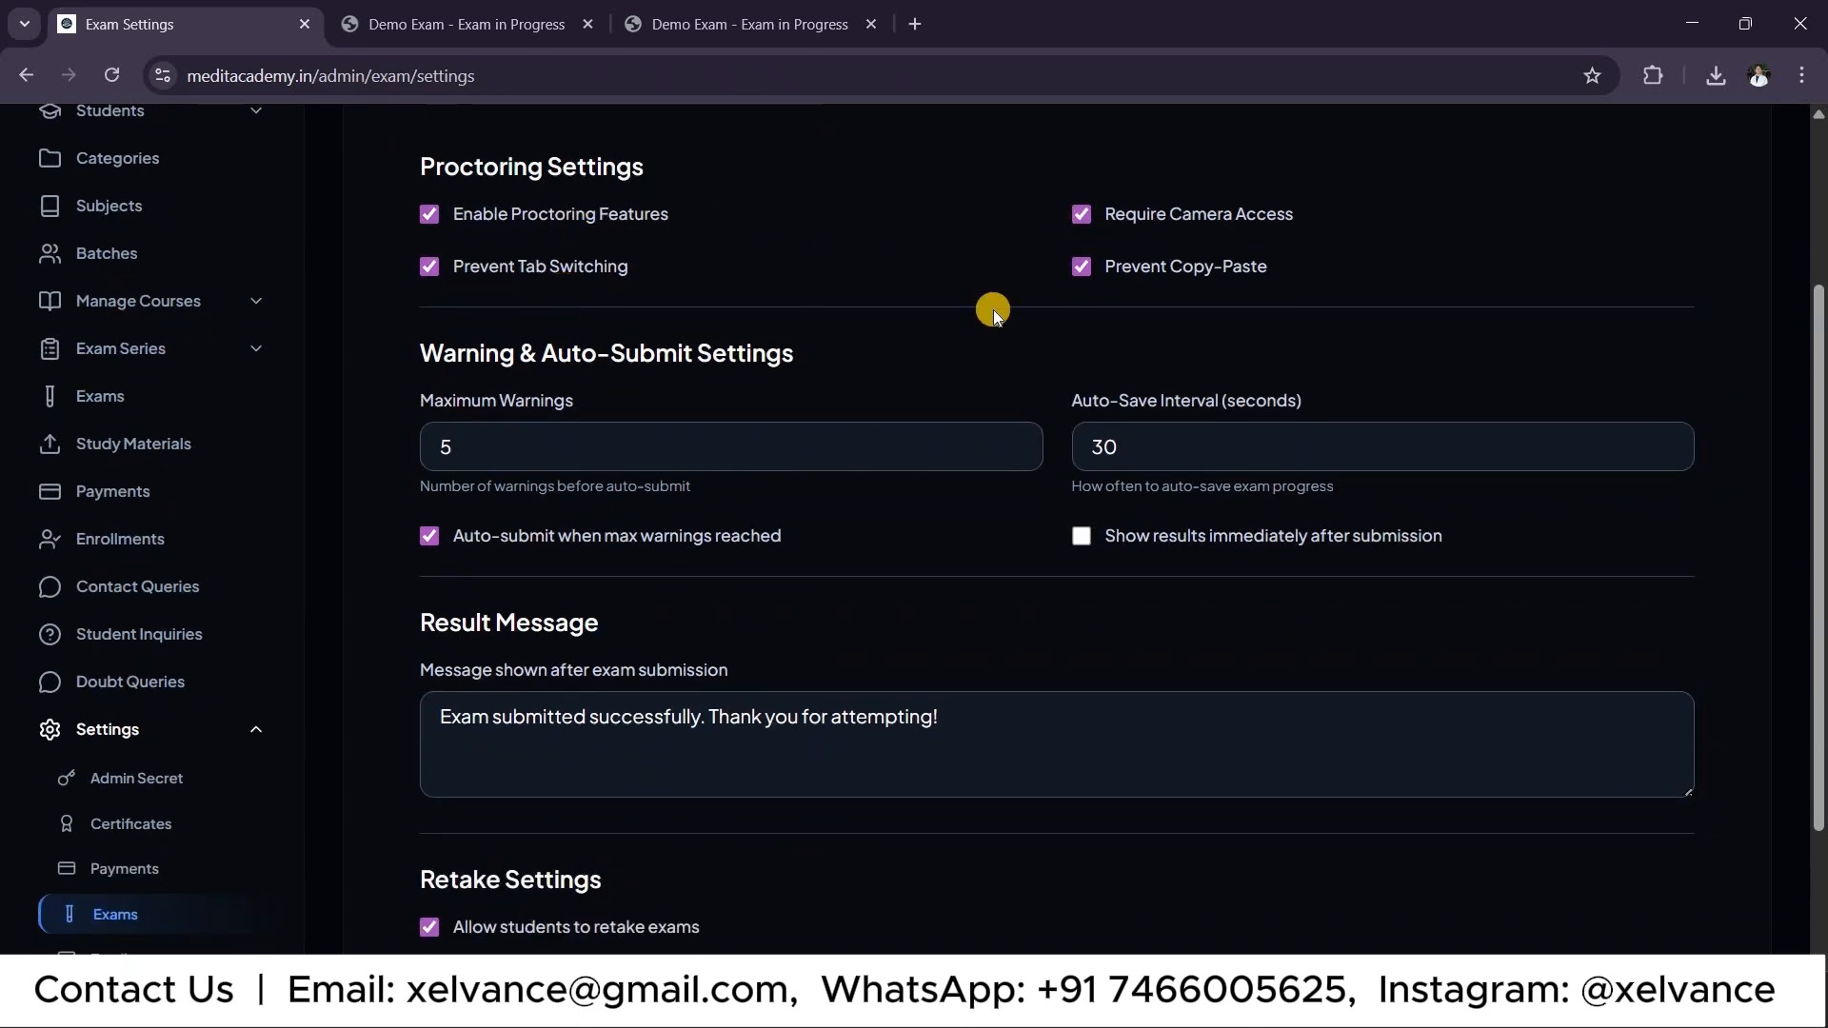
{"action": "left_click", "coordinate": [516, 450]}
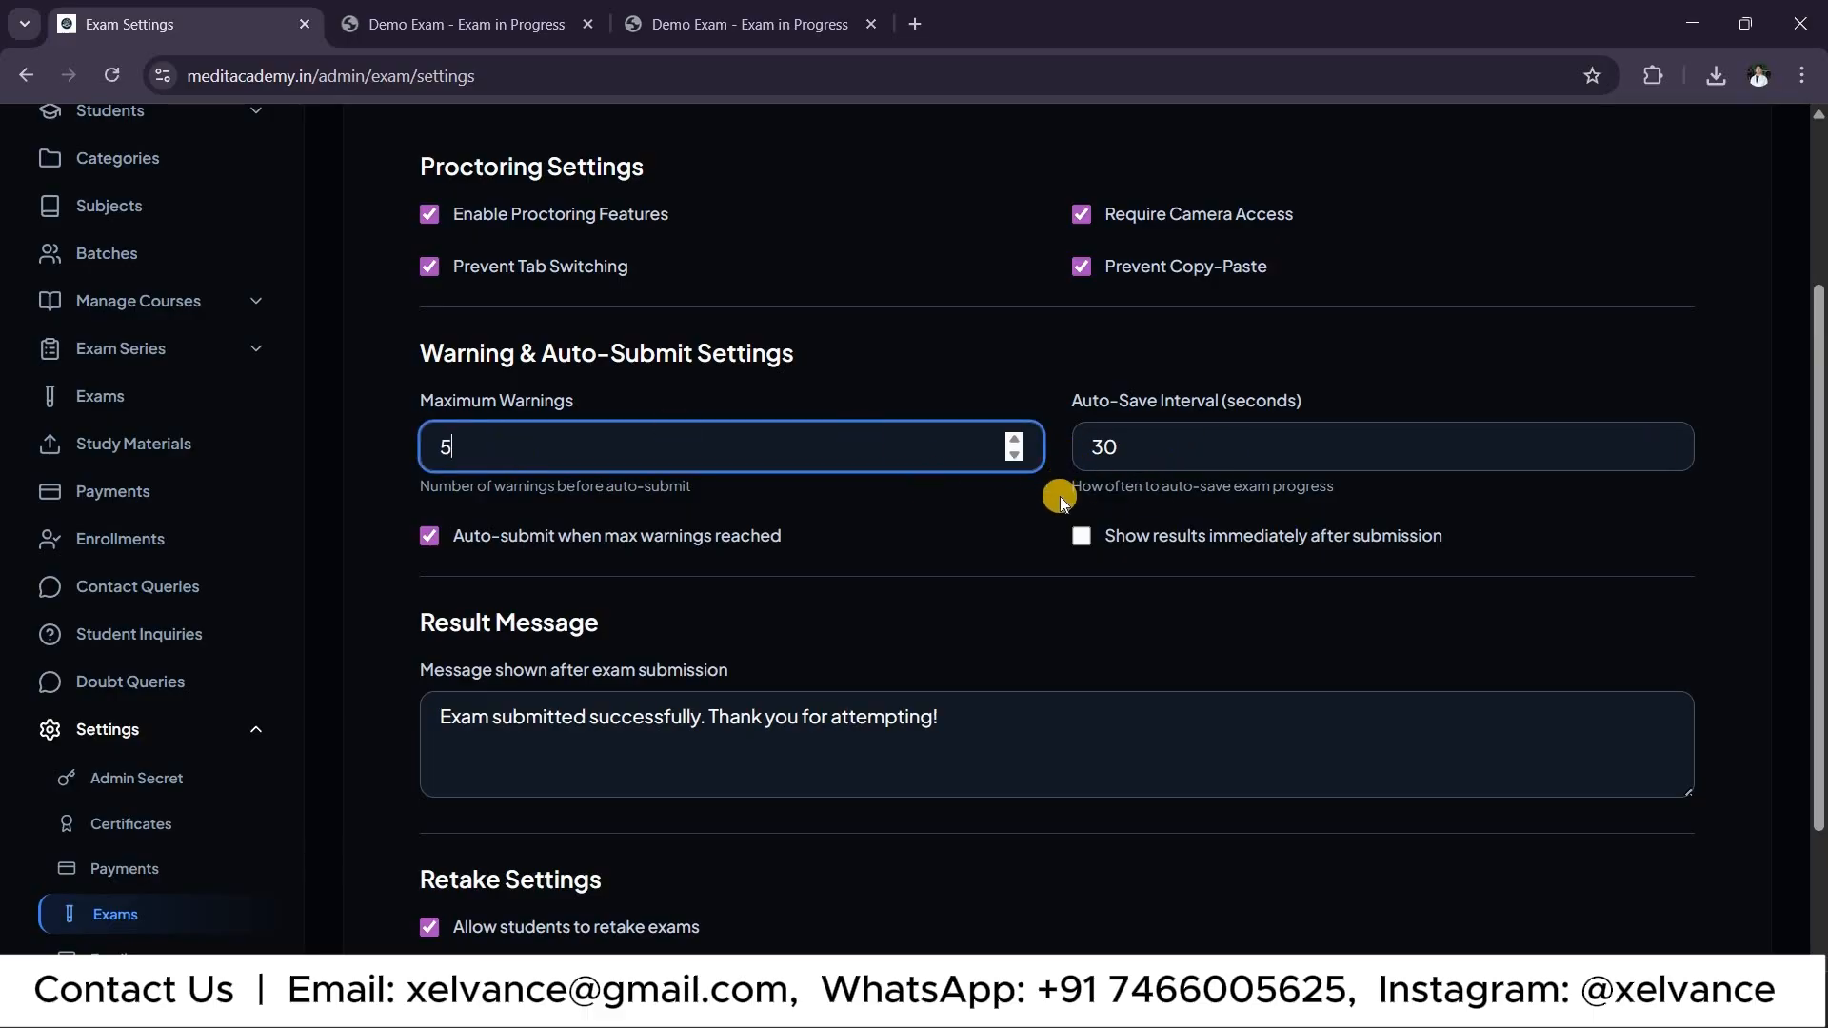
{"action": "scroll", "coordinate": [1026, 514], "scroll_direction": "down", "scroll_amount": 1}
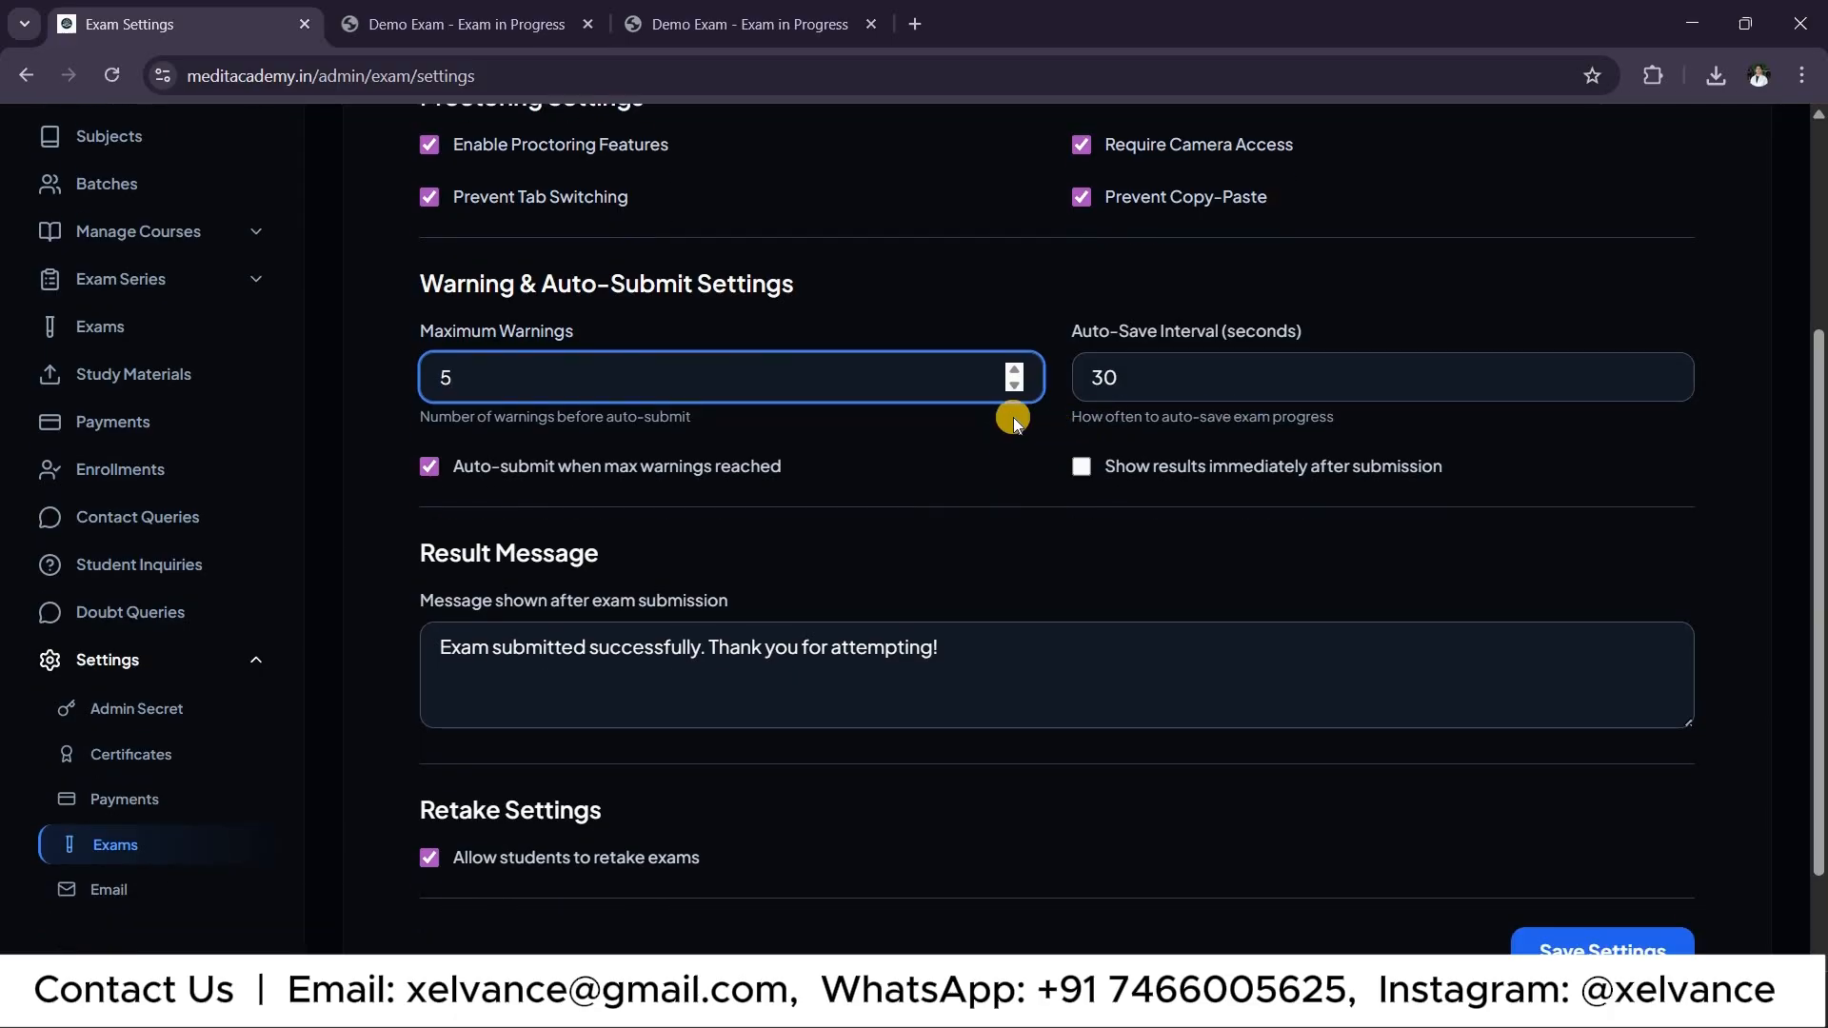
{"action": "scroll", "coordinate": [482, 253], "scroll_direction": "down", "scroll_amount": 1}
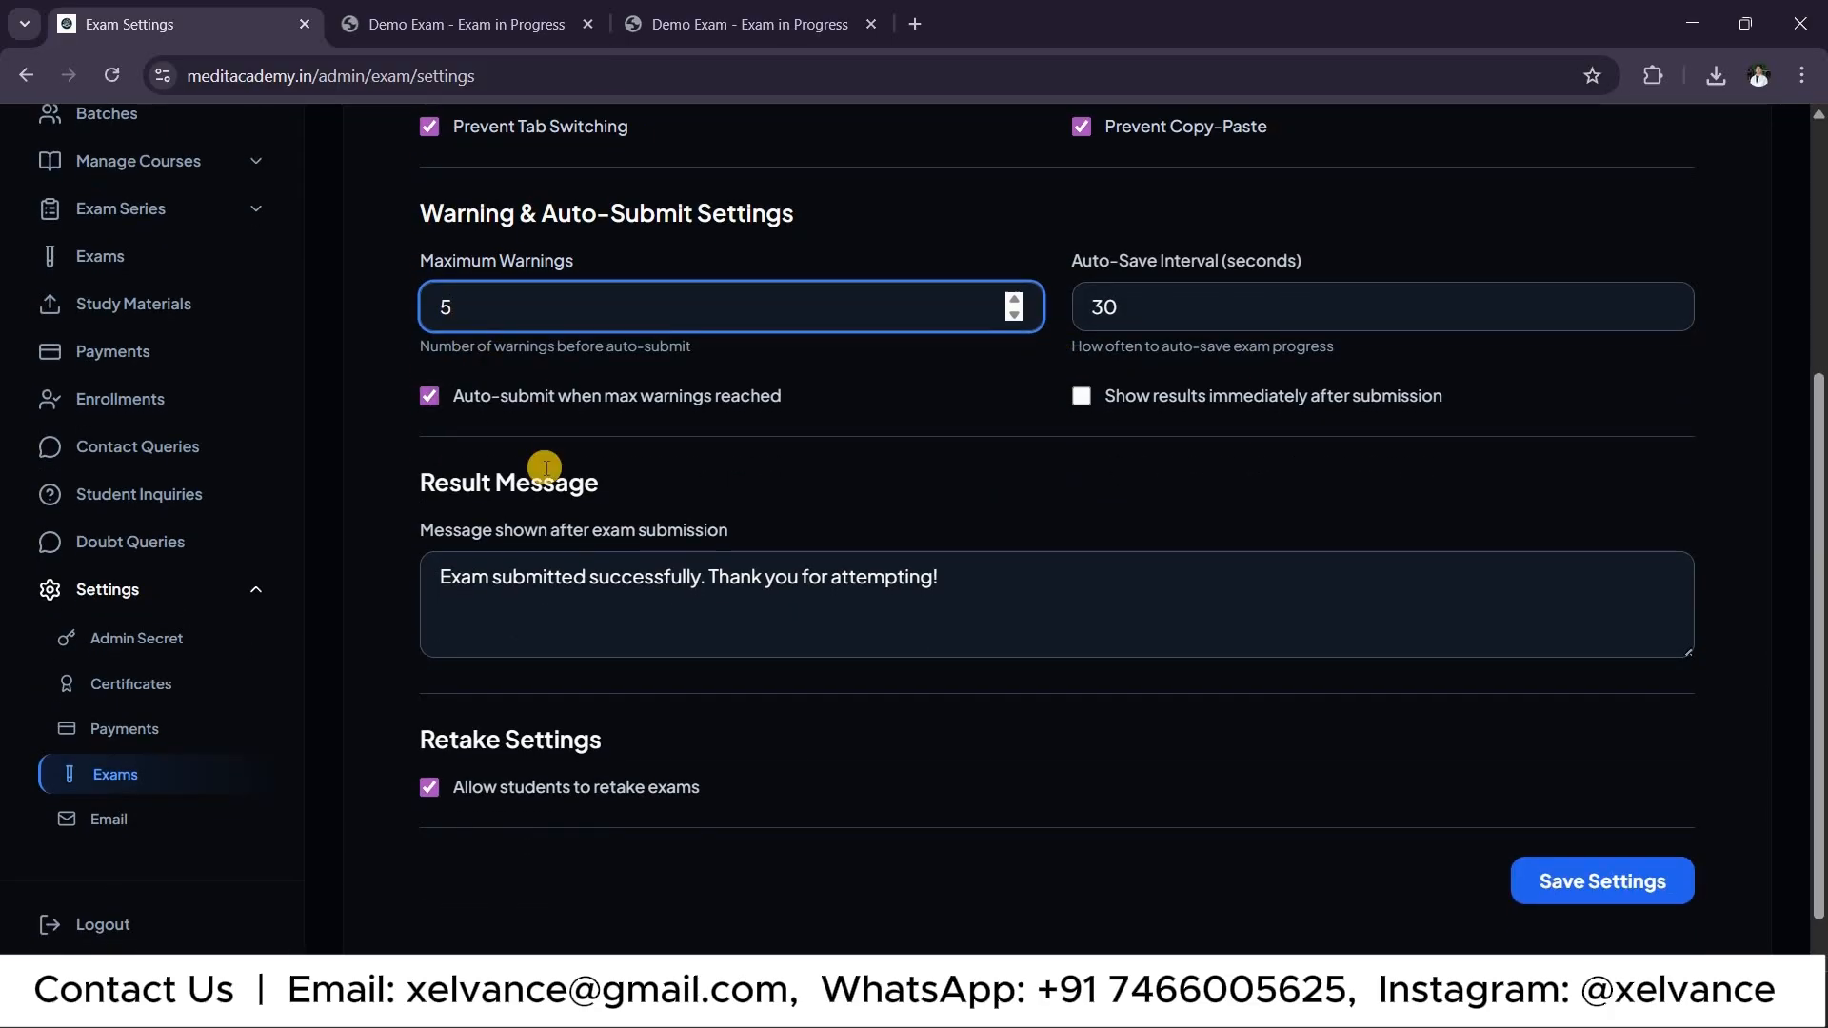
{"action": "scroll", "coordinate": [482, 363], "scroll_direction": "up", "scroll_amount": 2}
{"action": "scroll", "coordinate": [500, 438], "scroll_direction": "down", "scroll_amount": 1}
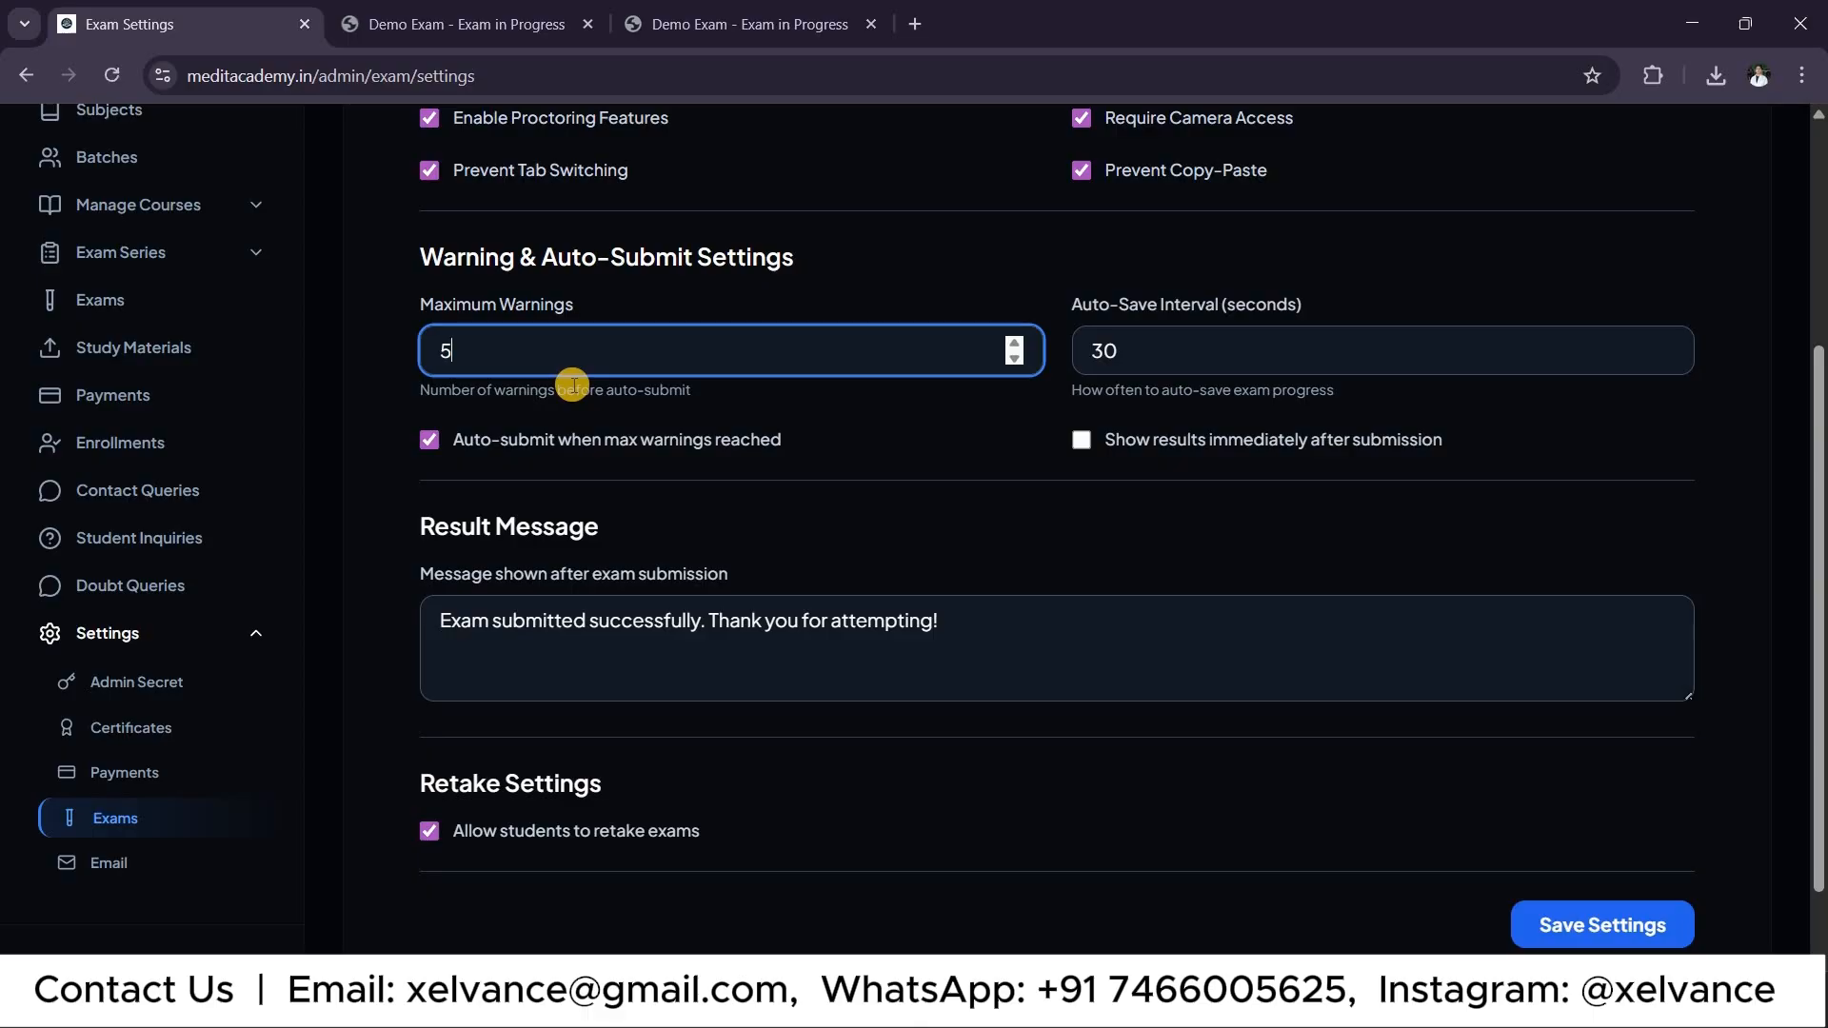
{"action": "scroll", "coordinate": [573, 385], "scroll_direction": "up", "scroll_amount": 1}
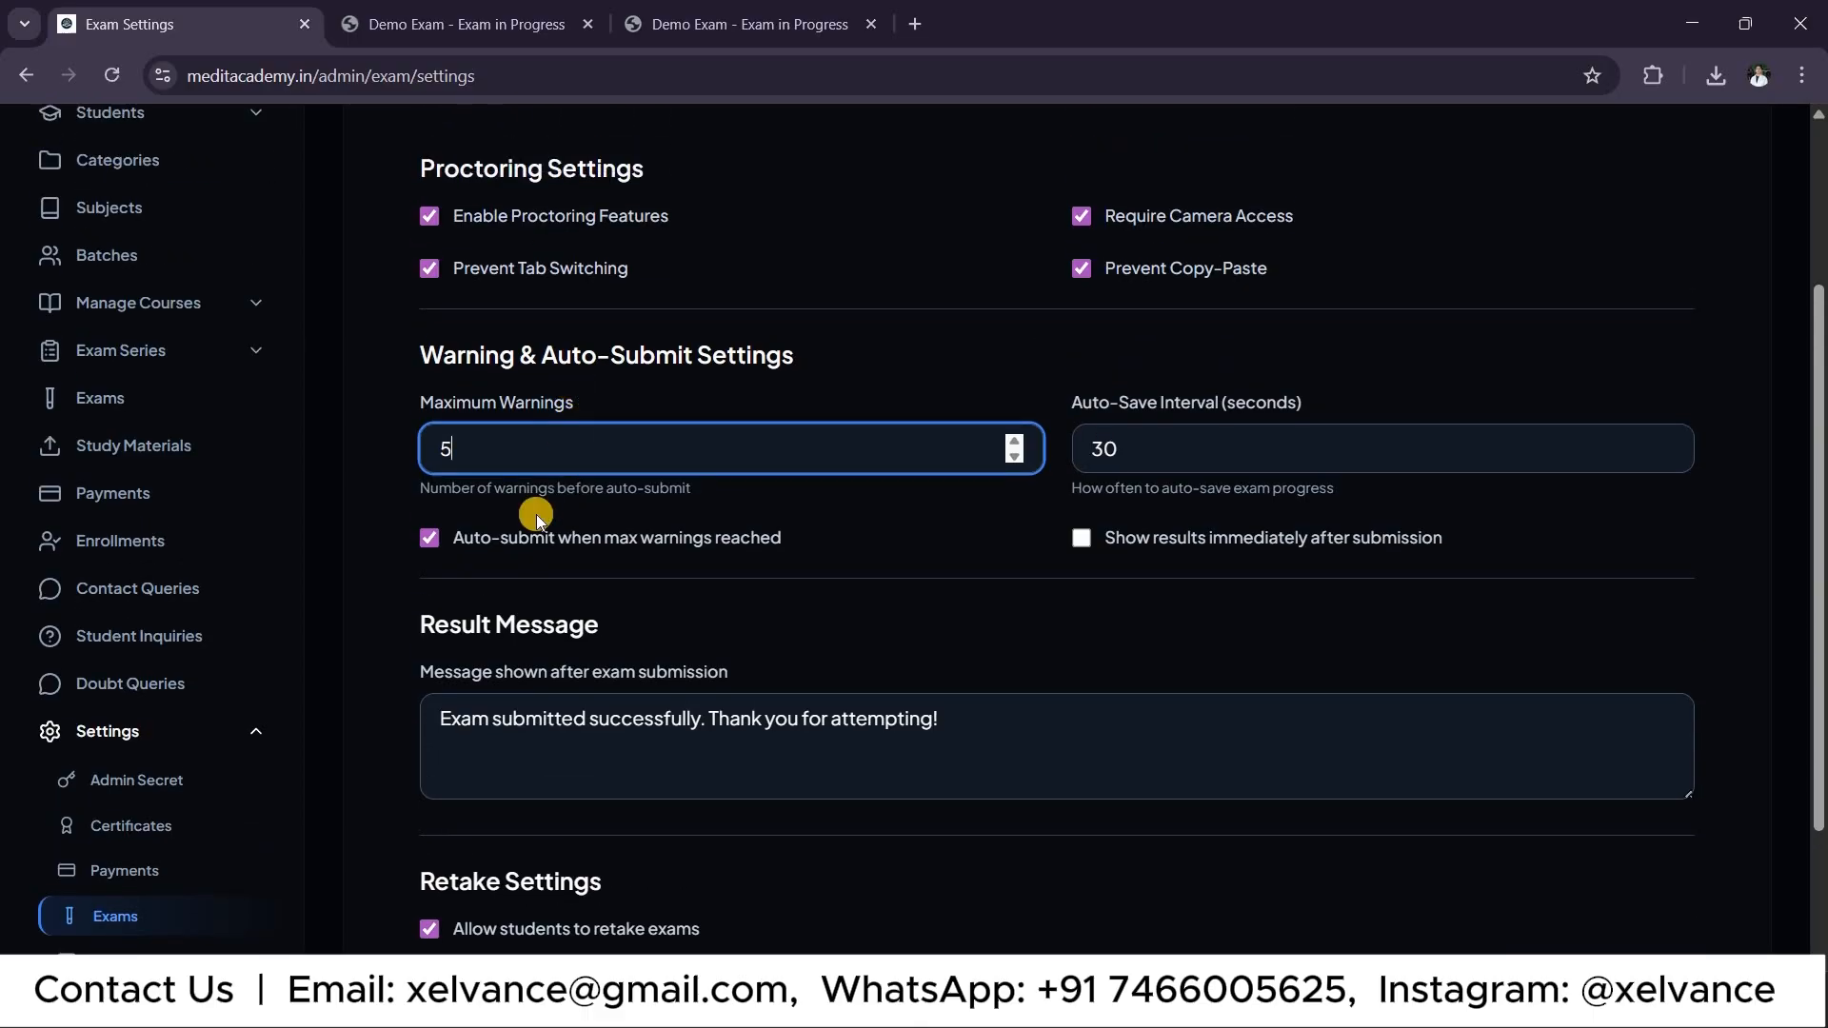
{"action": "scroll", "coordinate": [535, 514], "scroll_direction": "down", "scroll_amount": 2}
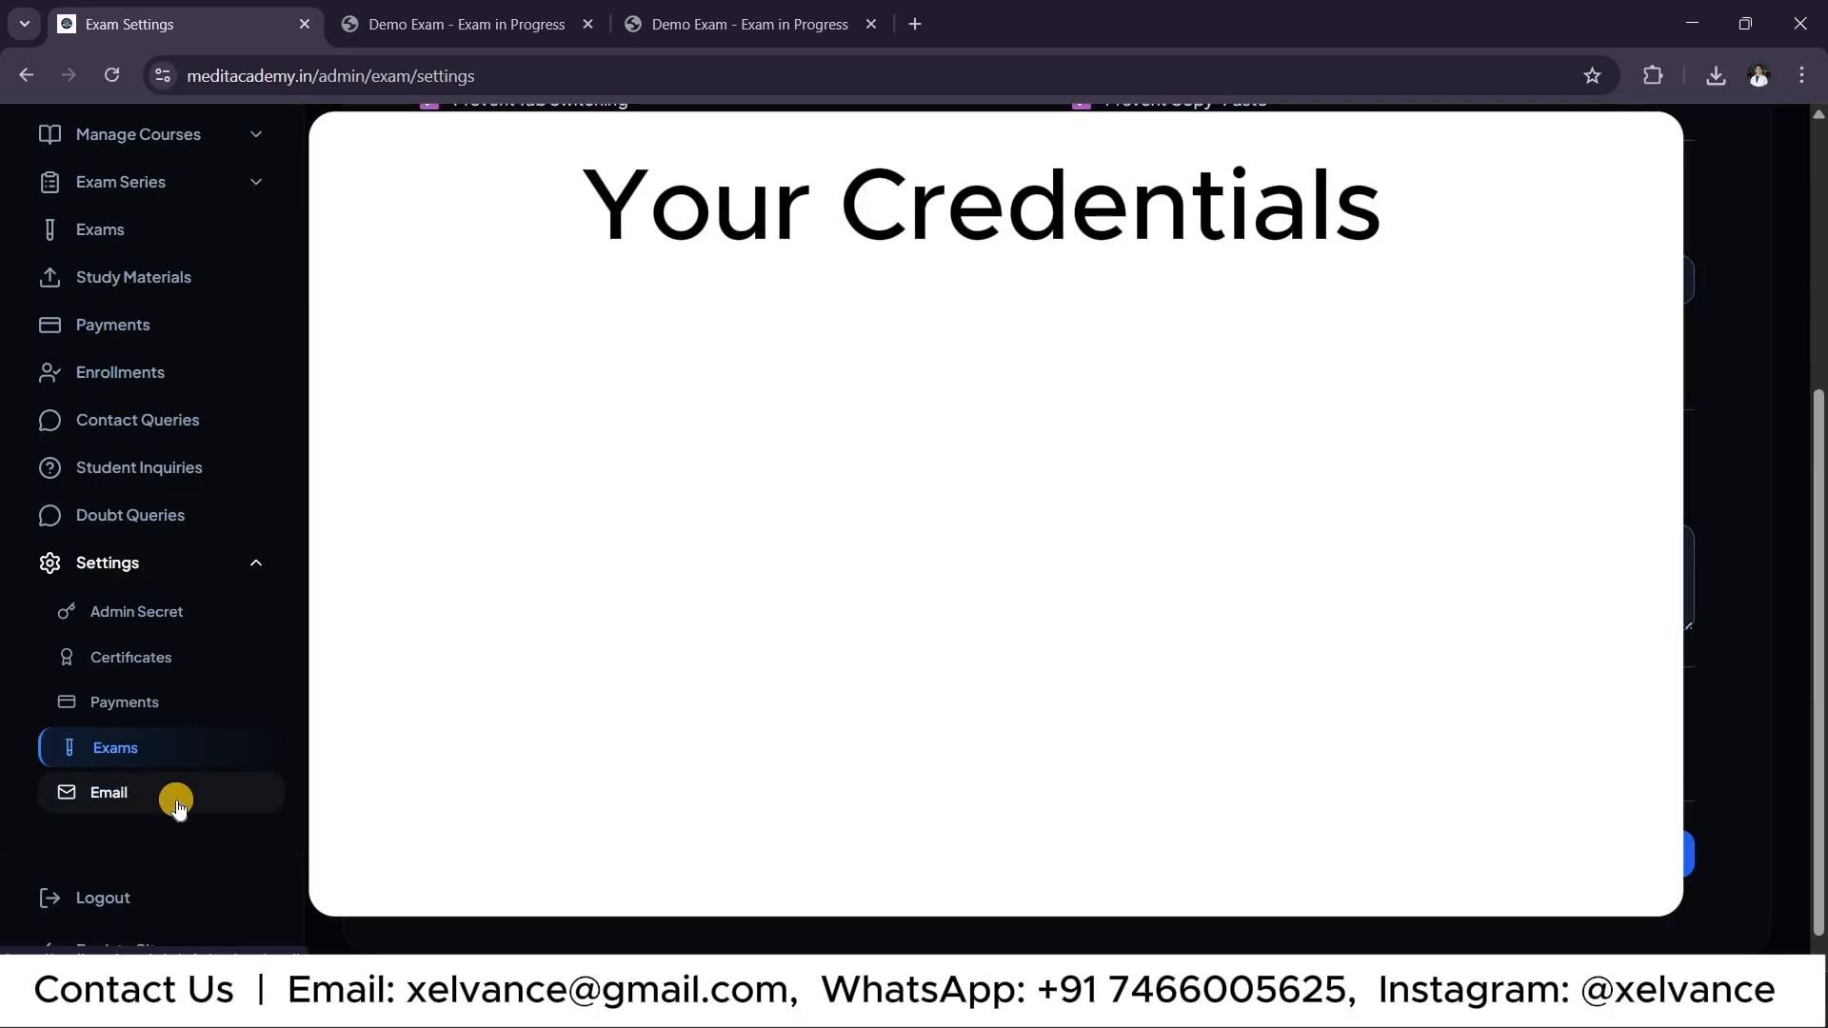
Look over the Email Settings page, then return to the Admin Dashboard showing 3 users and 2 courses.
{"action": "left_click", "coordinate": [178, 807]}
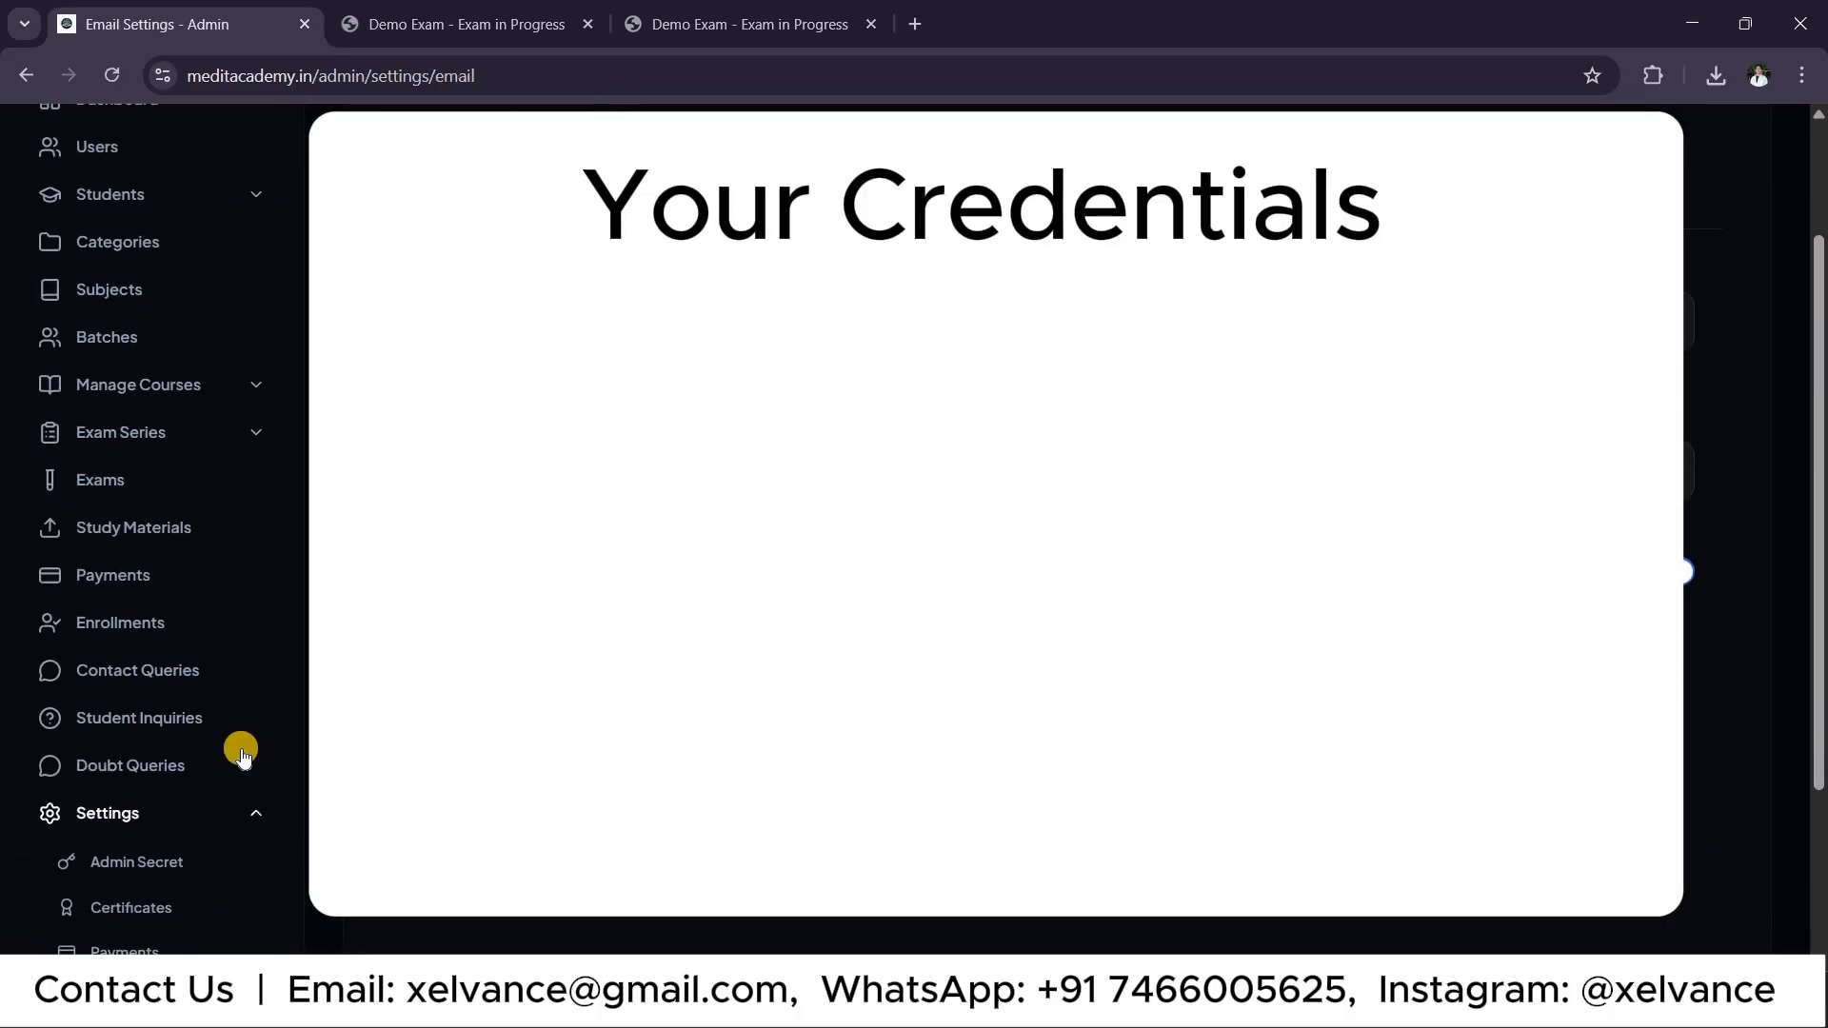
{"action": "scroll", "coordinate": [183, 762], "scroll_direction": "down", "scroll_amount": 2}
{"action": "scroll", "coordinate": [174, 757], "scroll_direction": "up", "scroll_amount": 1}
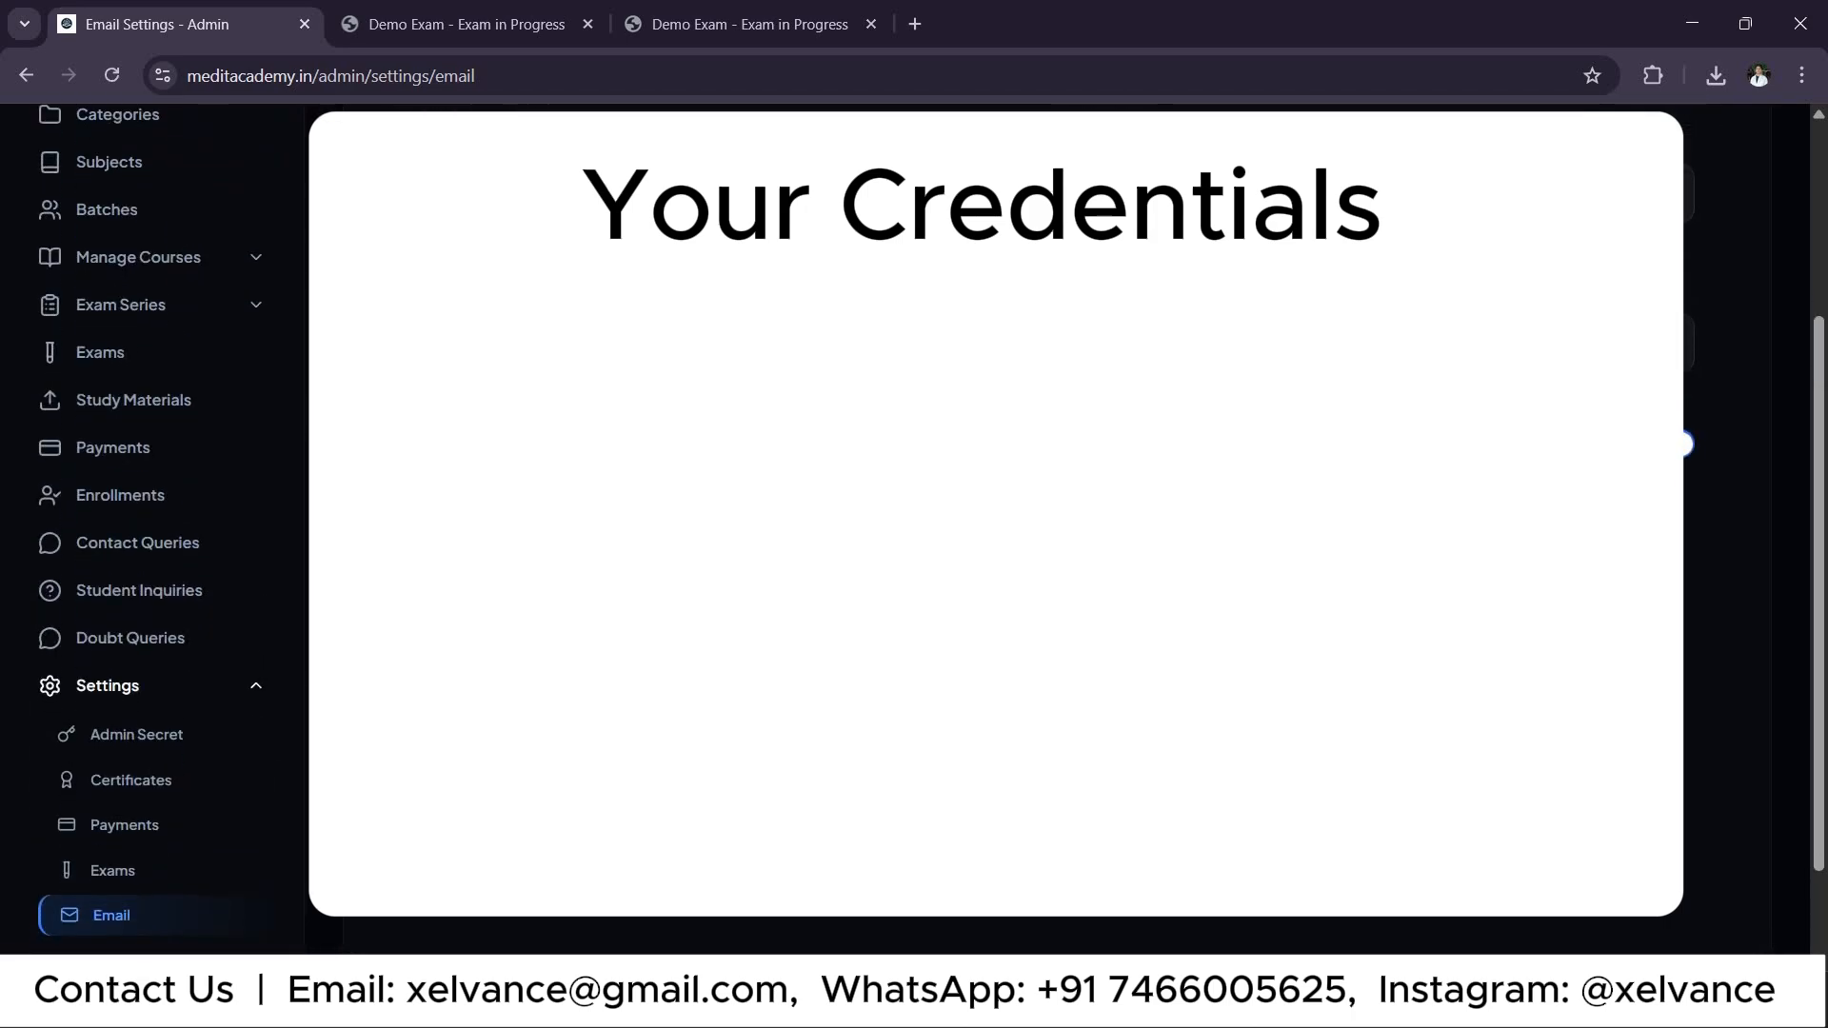
{"action": "scroll", "coordinate": [174, 757], "scroll_direction": "up", "scroll_amount": 1}
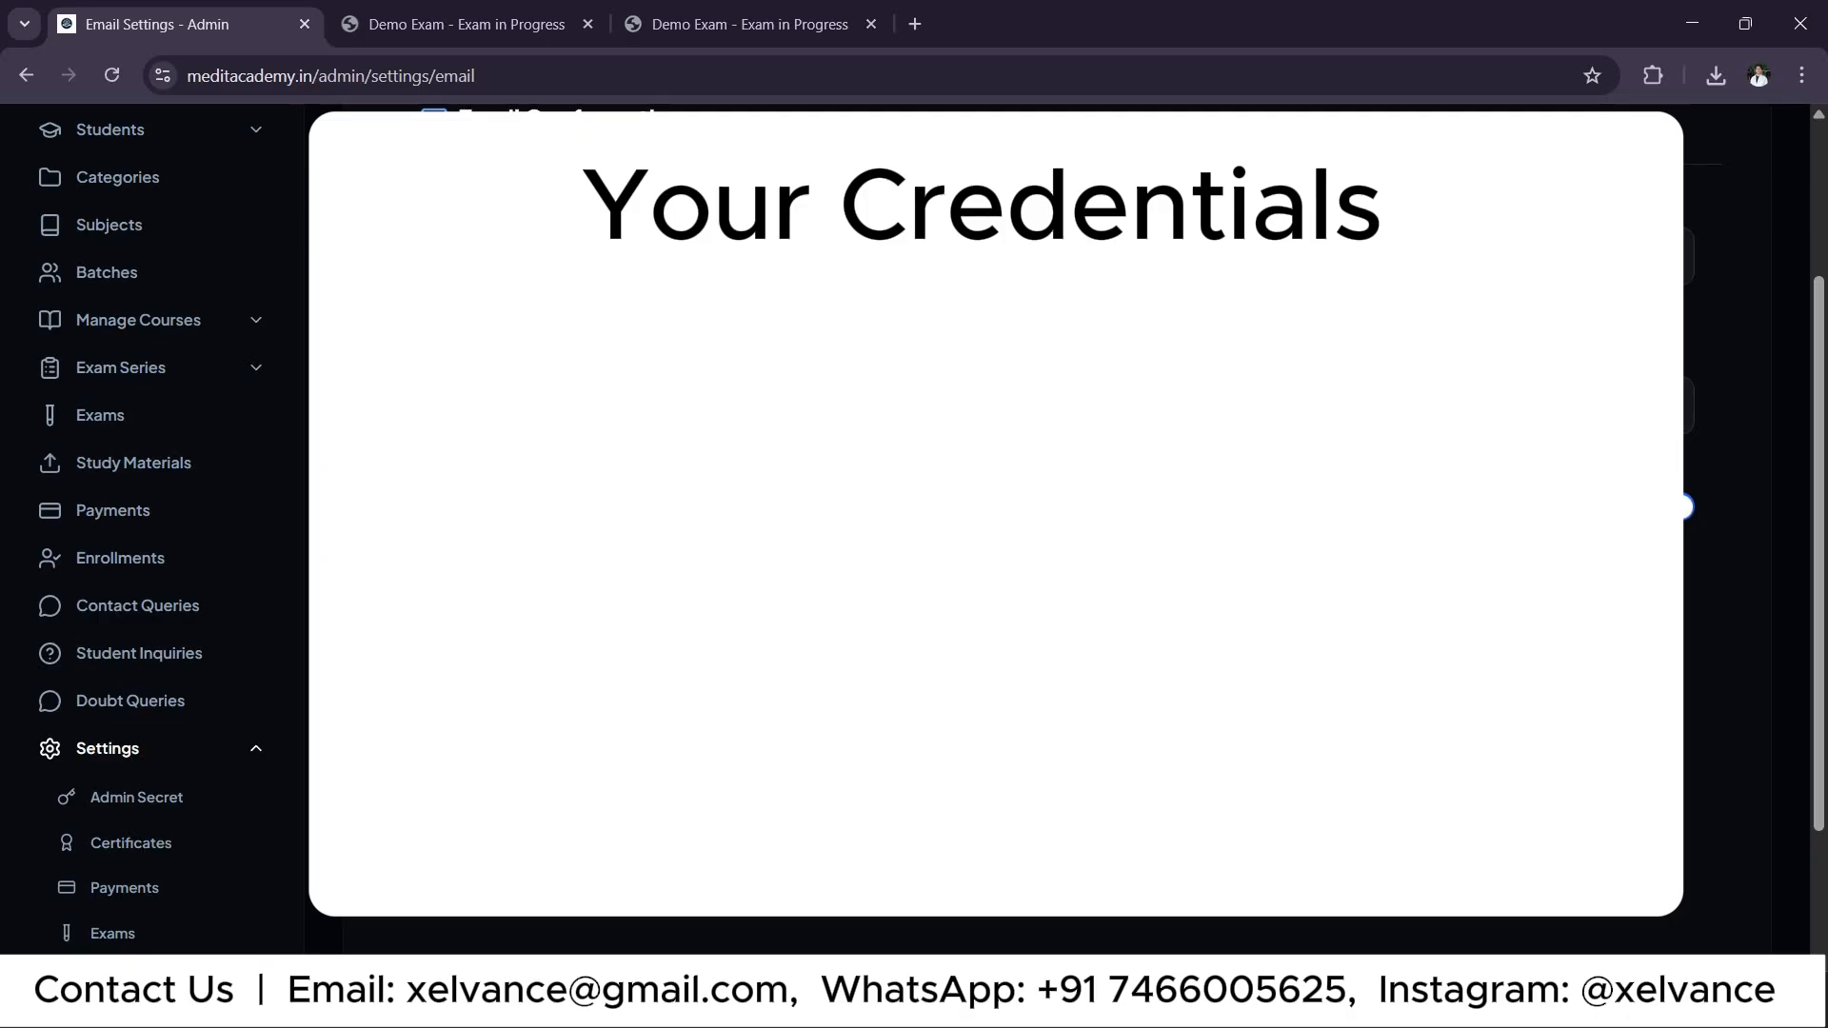
{"action": "scroll", "coordinate": [152, 529], "scroll_direction": "up", "scroll_amount": 3}
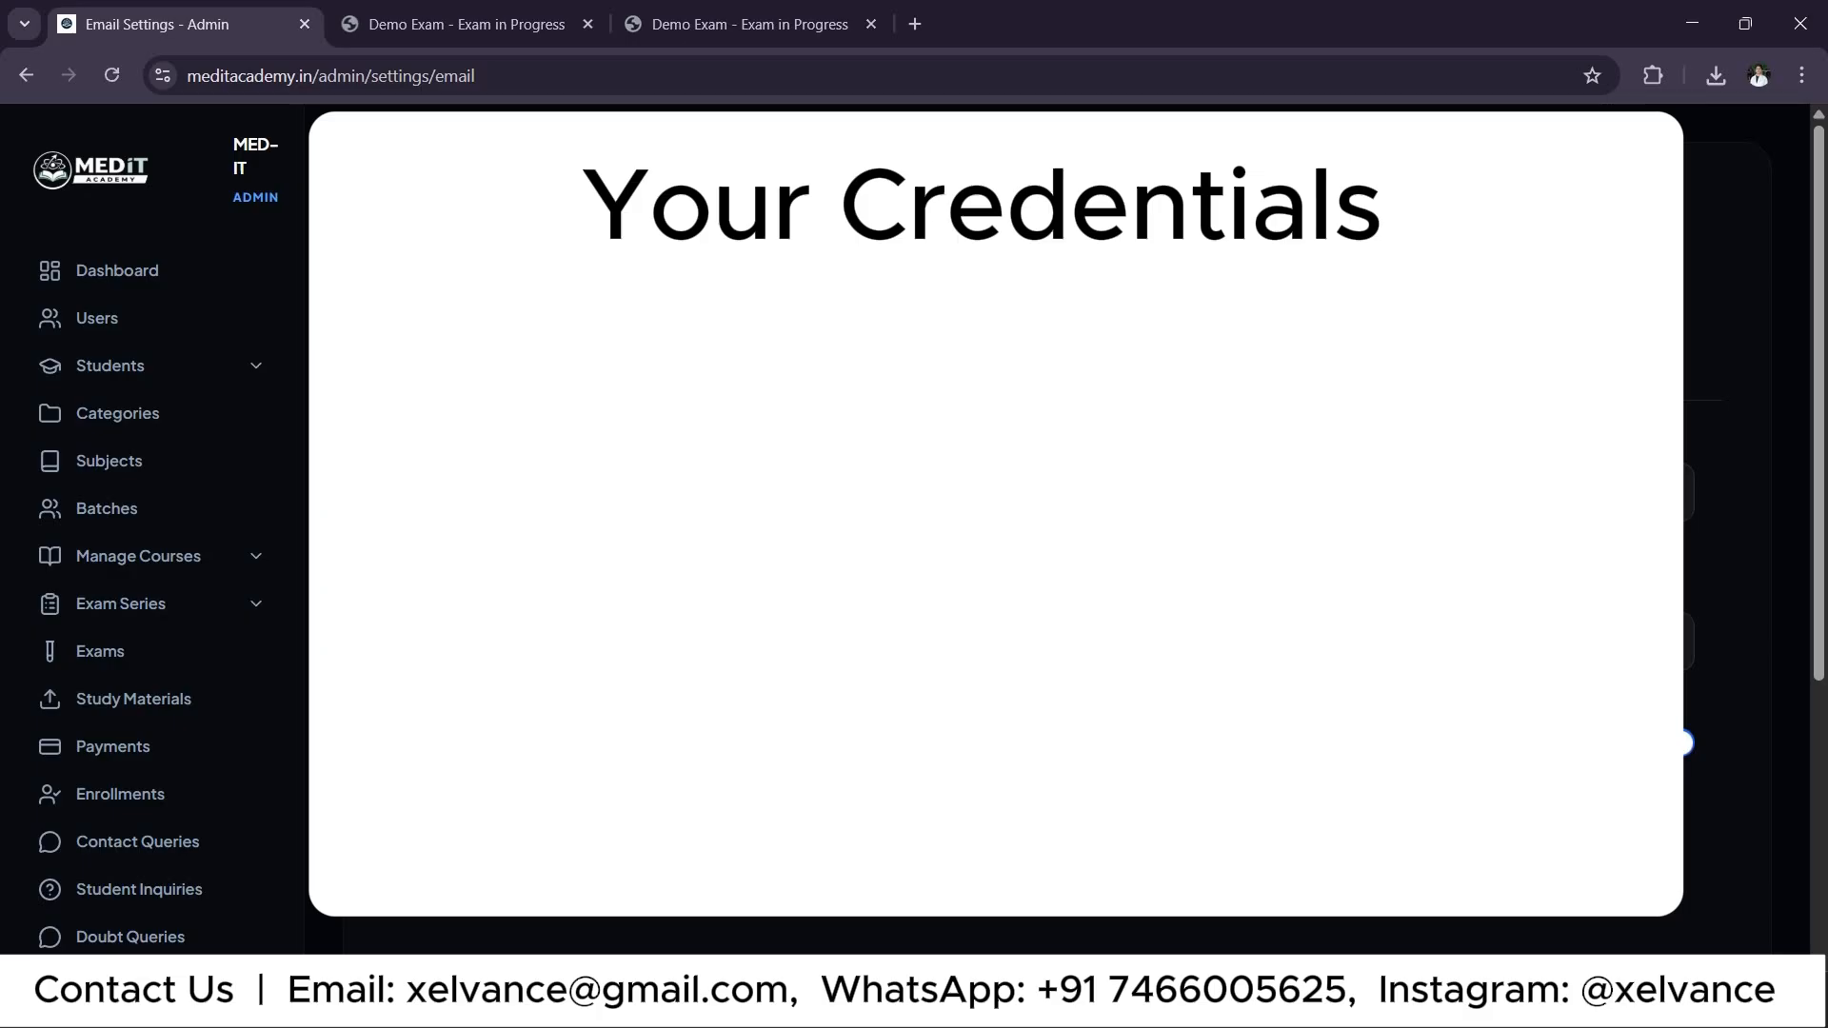
{"action": "scroll", "coordinate": [153, 528], "scroll_direction": "down", "scroll_amount": 4}
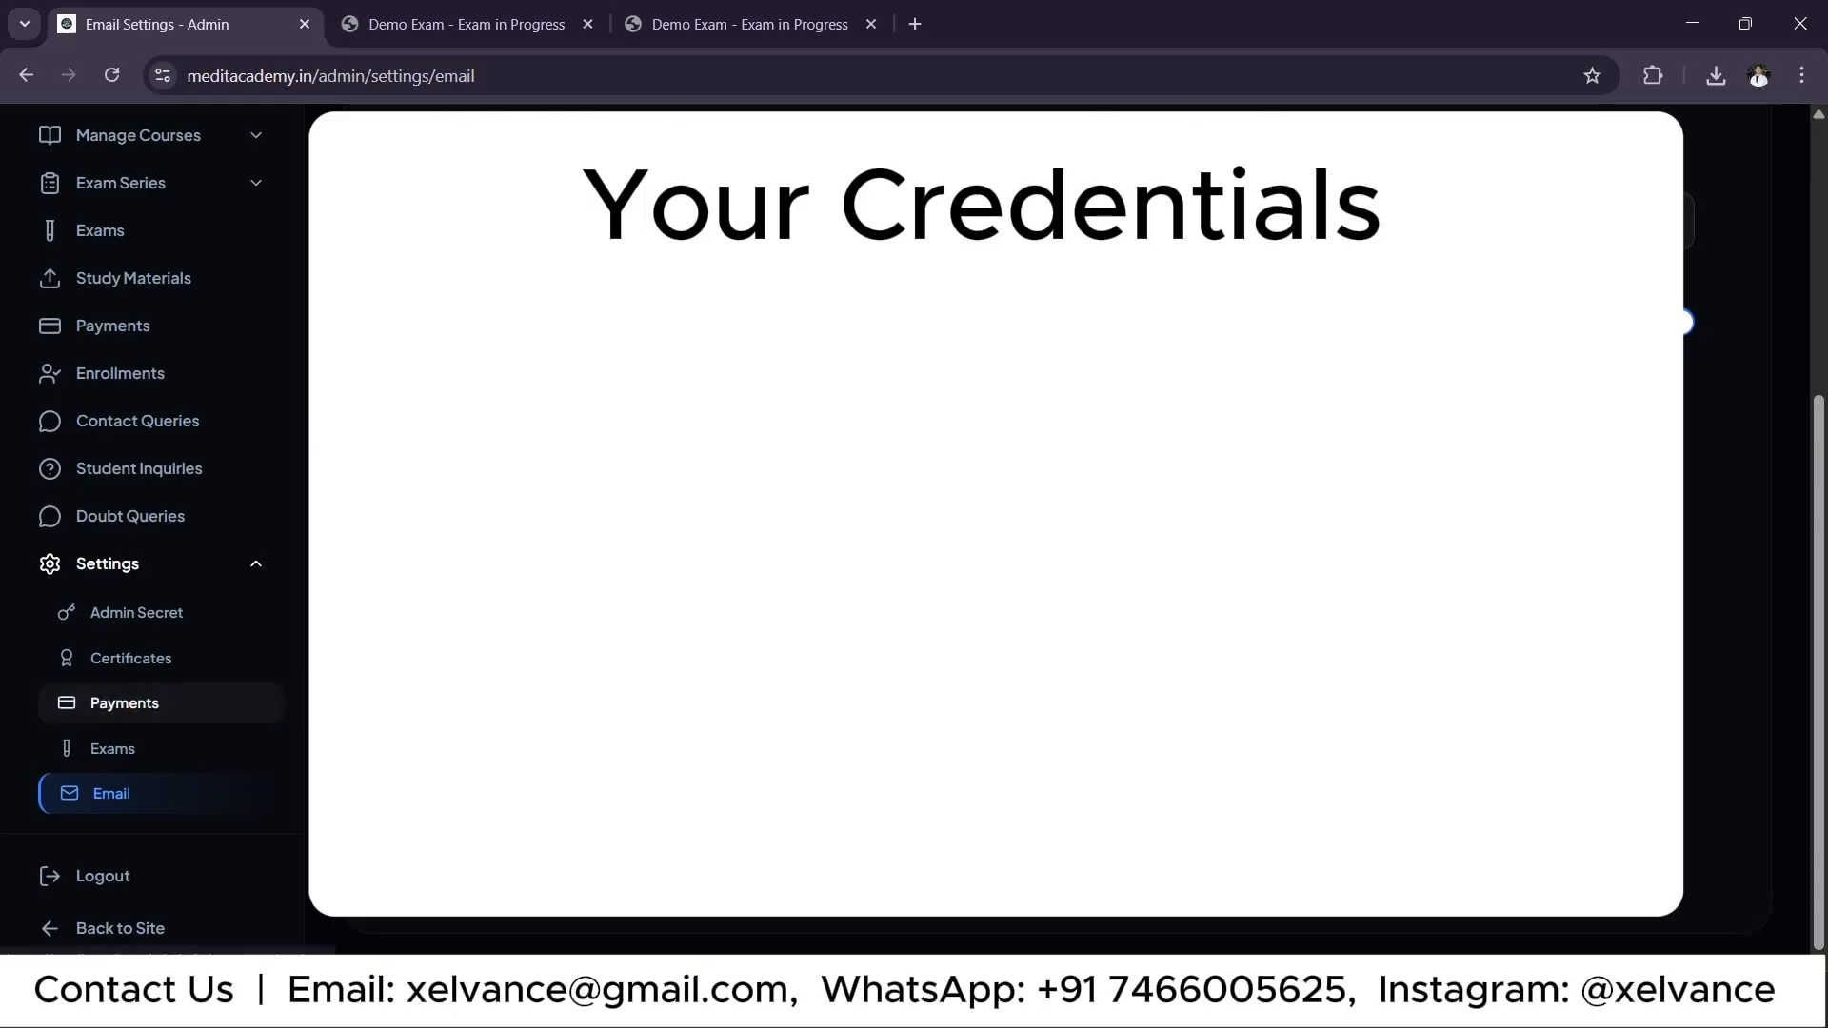
{"action": "scroll", "coordinate": [140, 680], "scroll_direction": "up", "scroll_amount": 4}
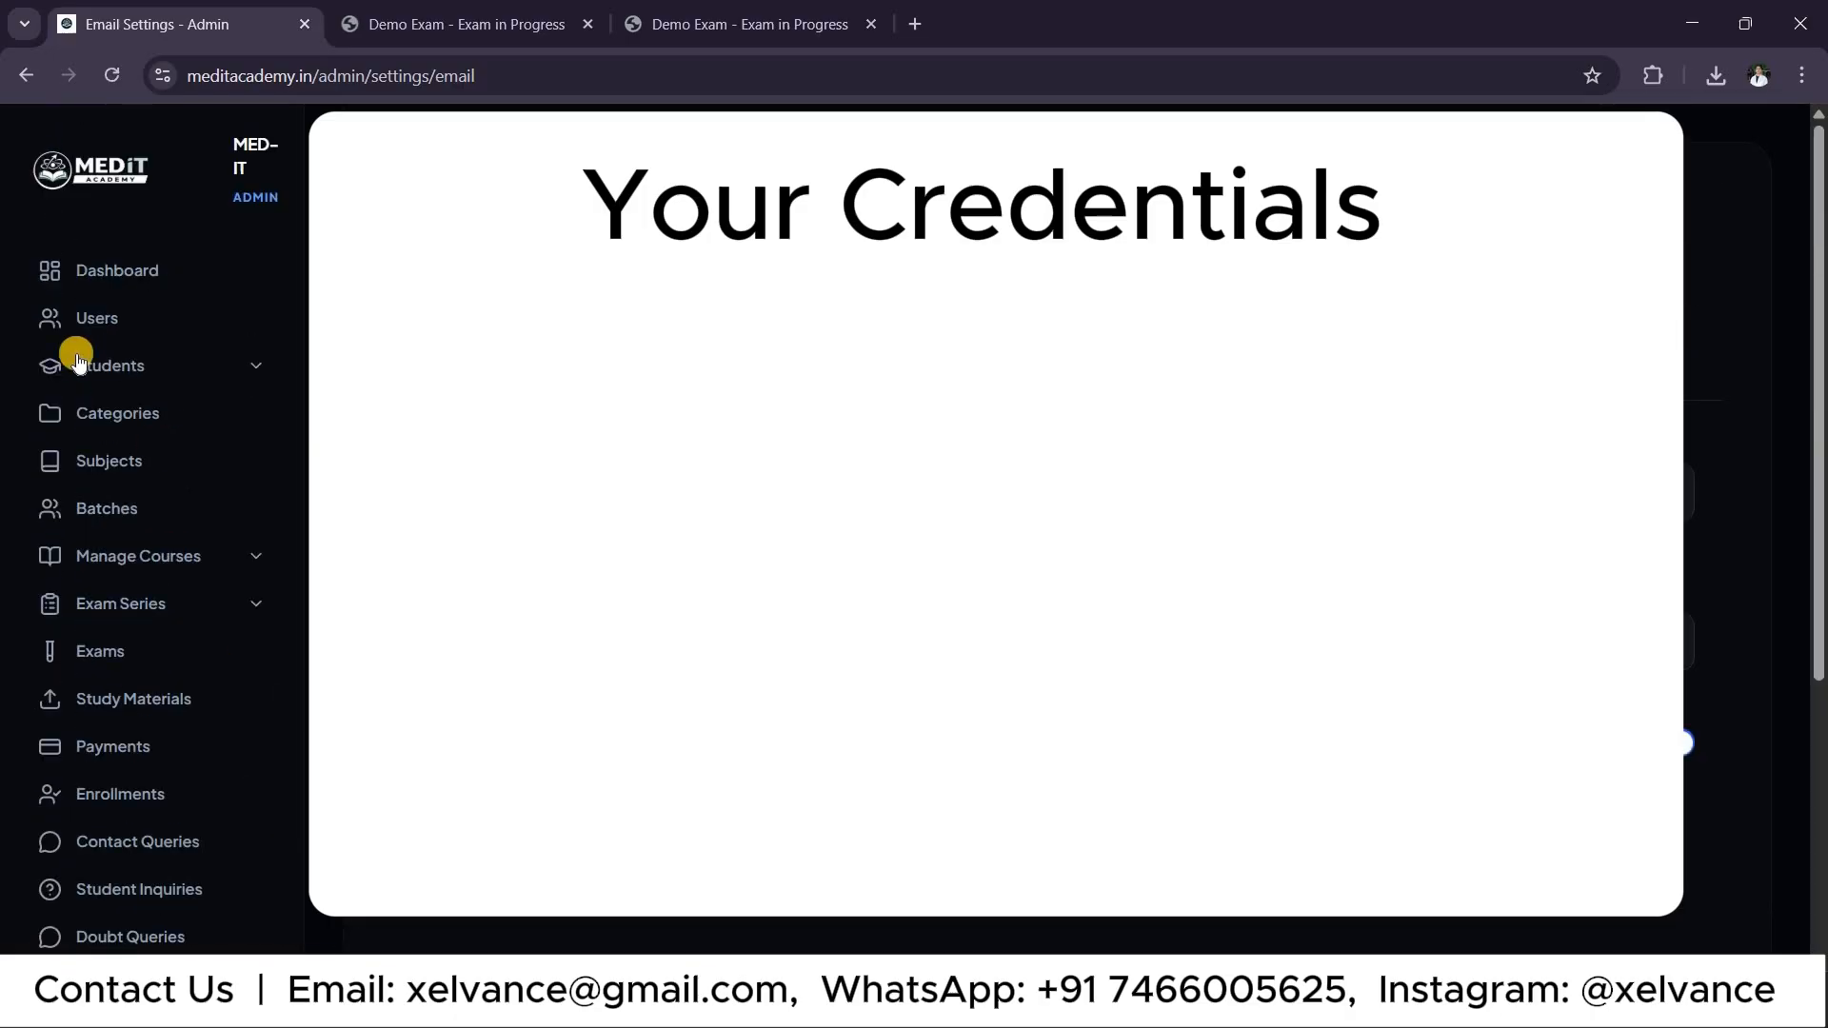
{"action": "left_click", "coordinate": [140, 285]}
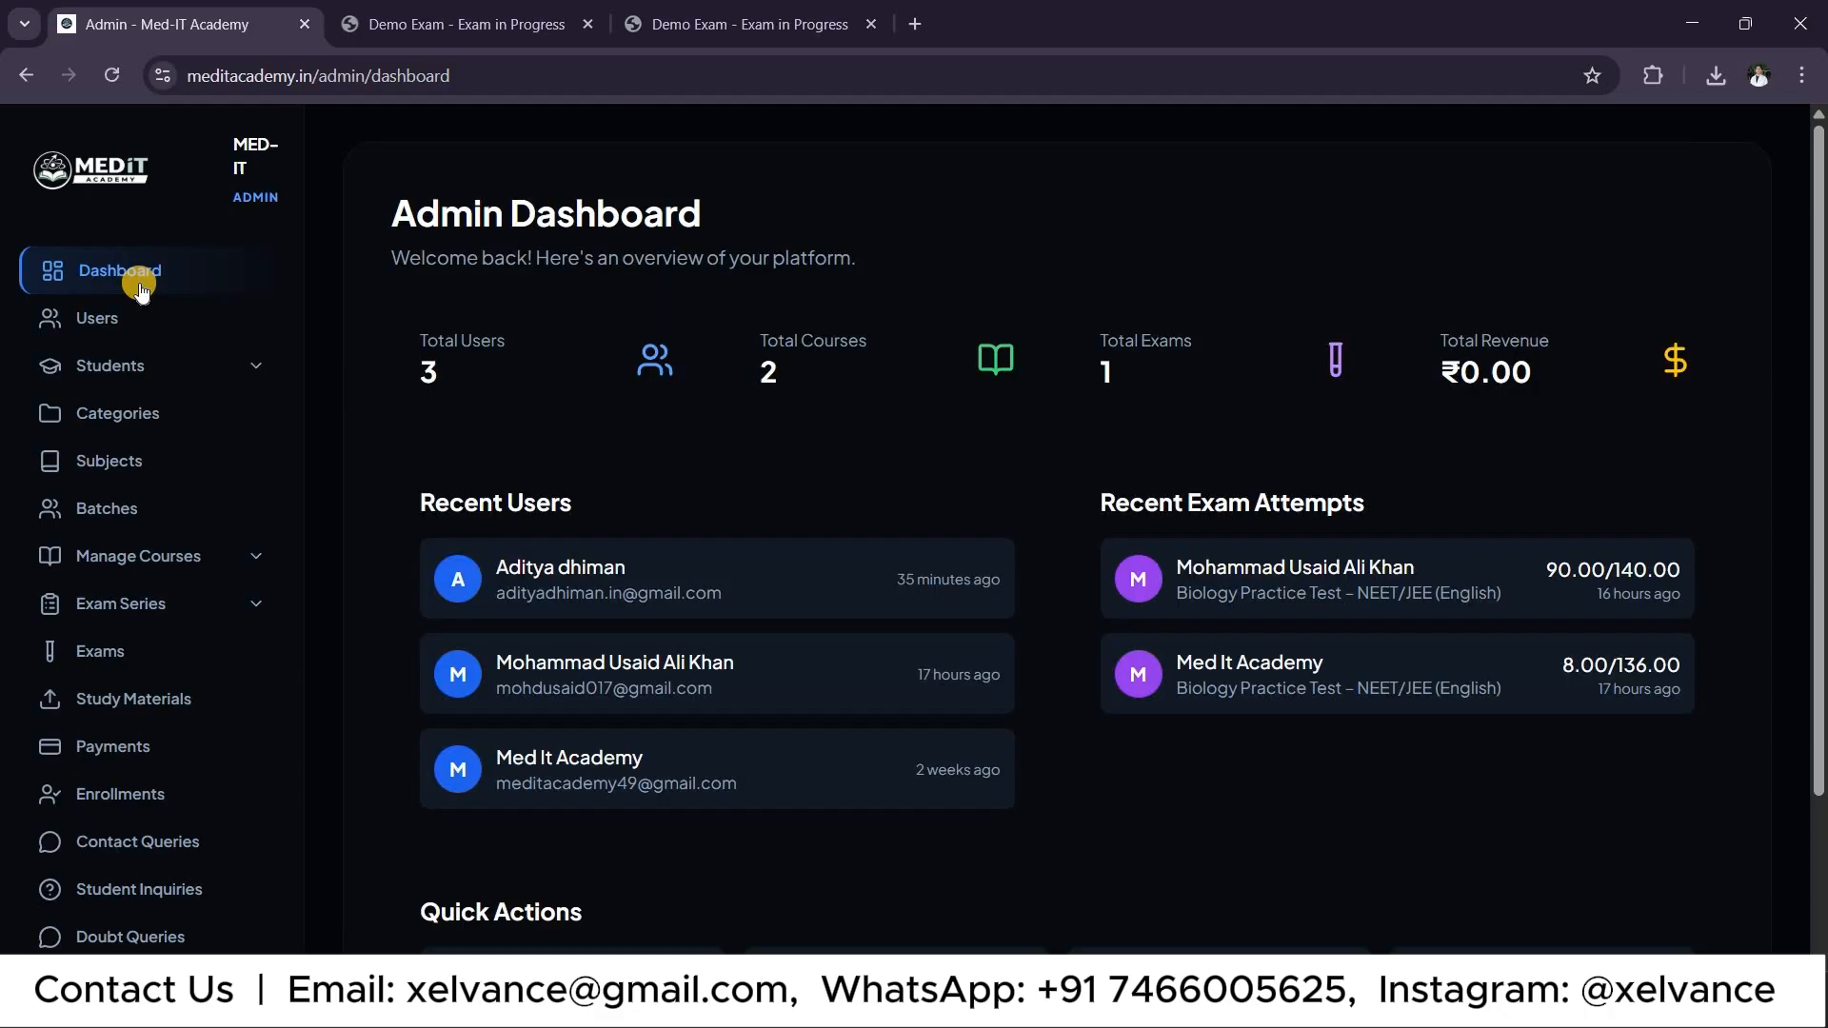